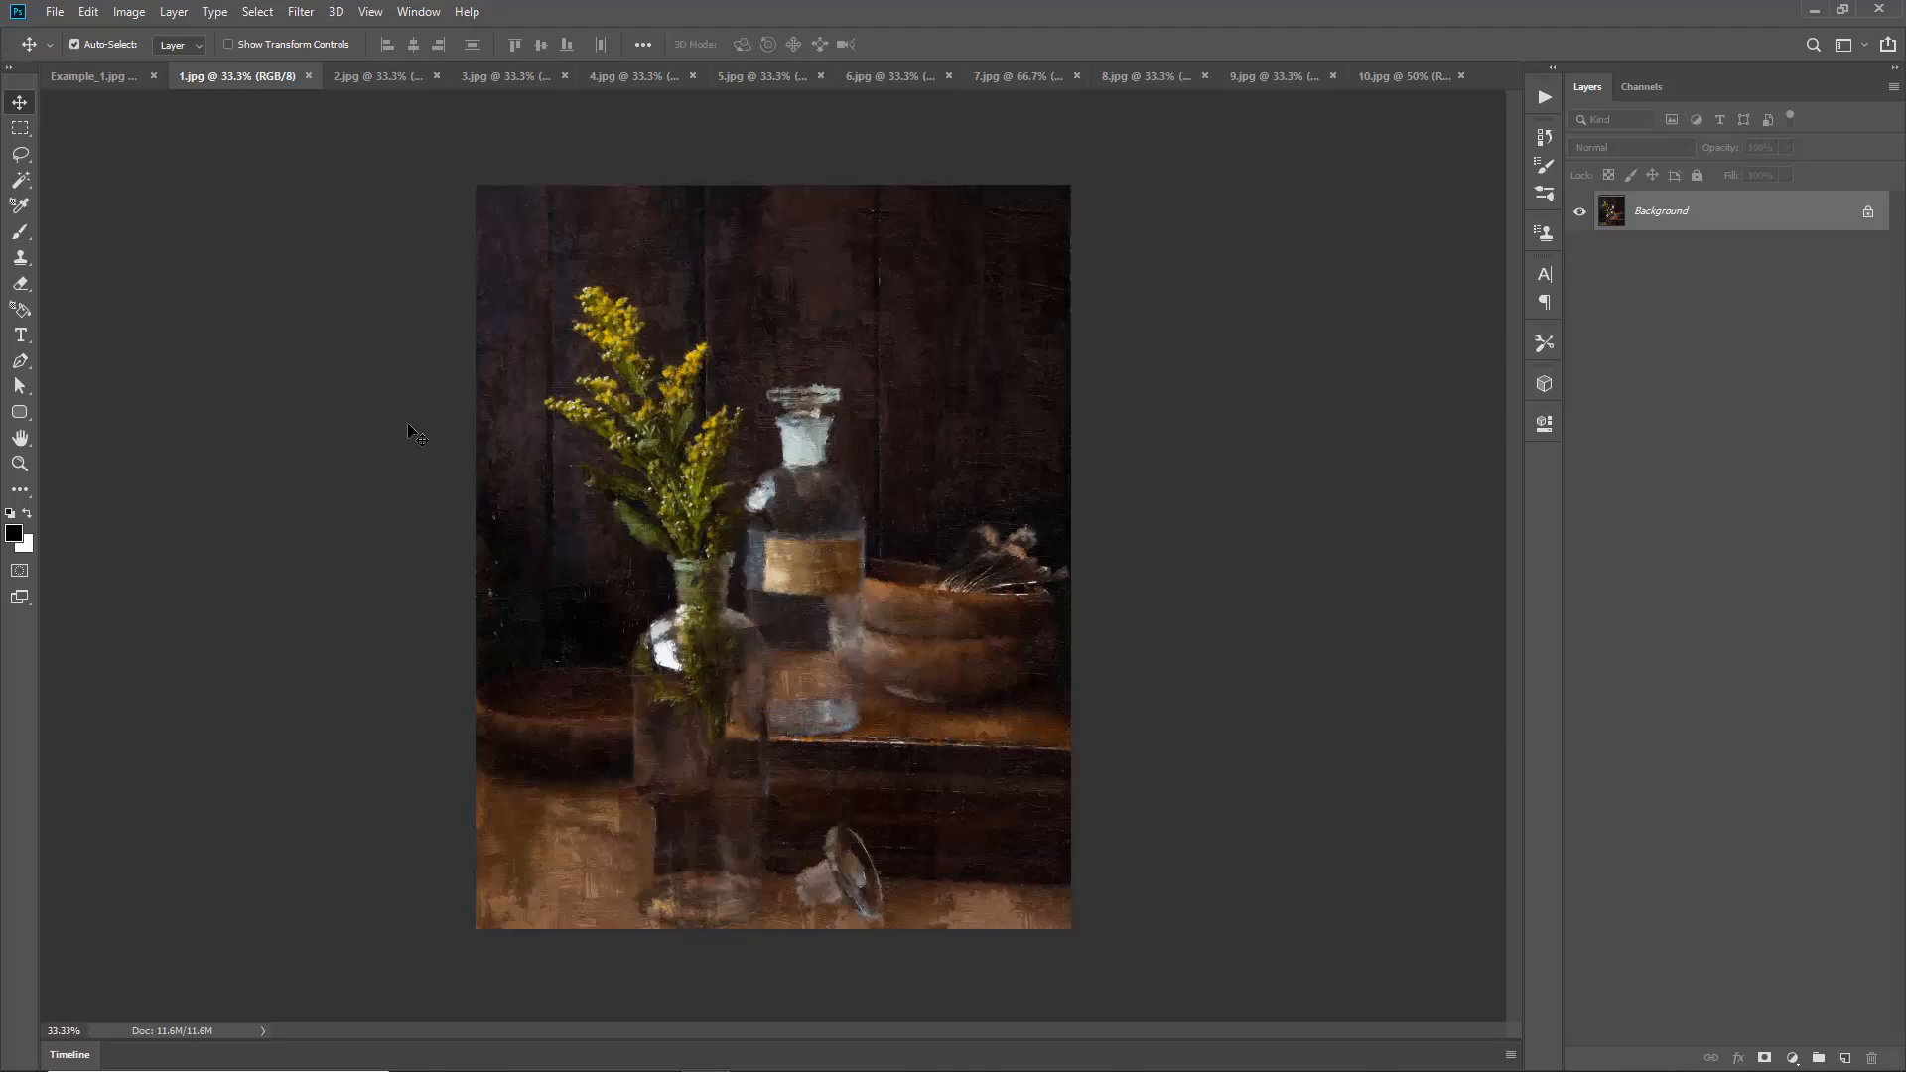
# Step: Close all numbered example images, 1.jpg through 10.jpg, leaving only Example_1.jpg open
pyautogui.hotkey('ctrl', 'w')
pyautogui.hotkey('ctrl', 'w')
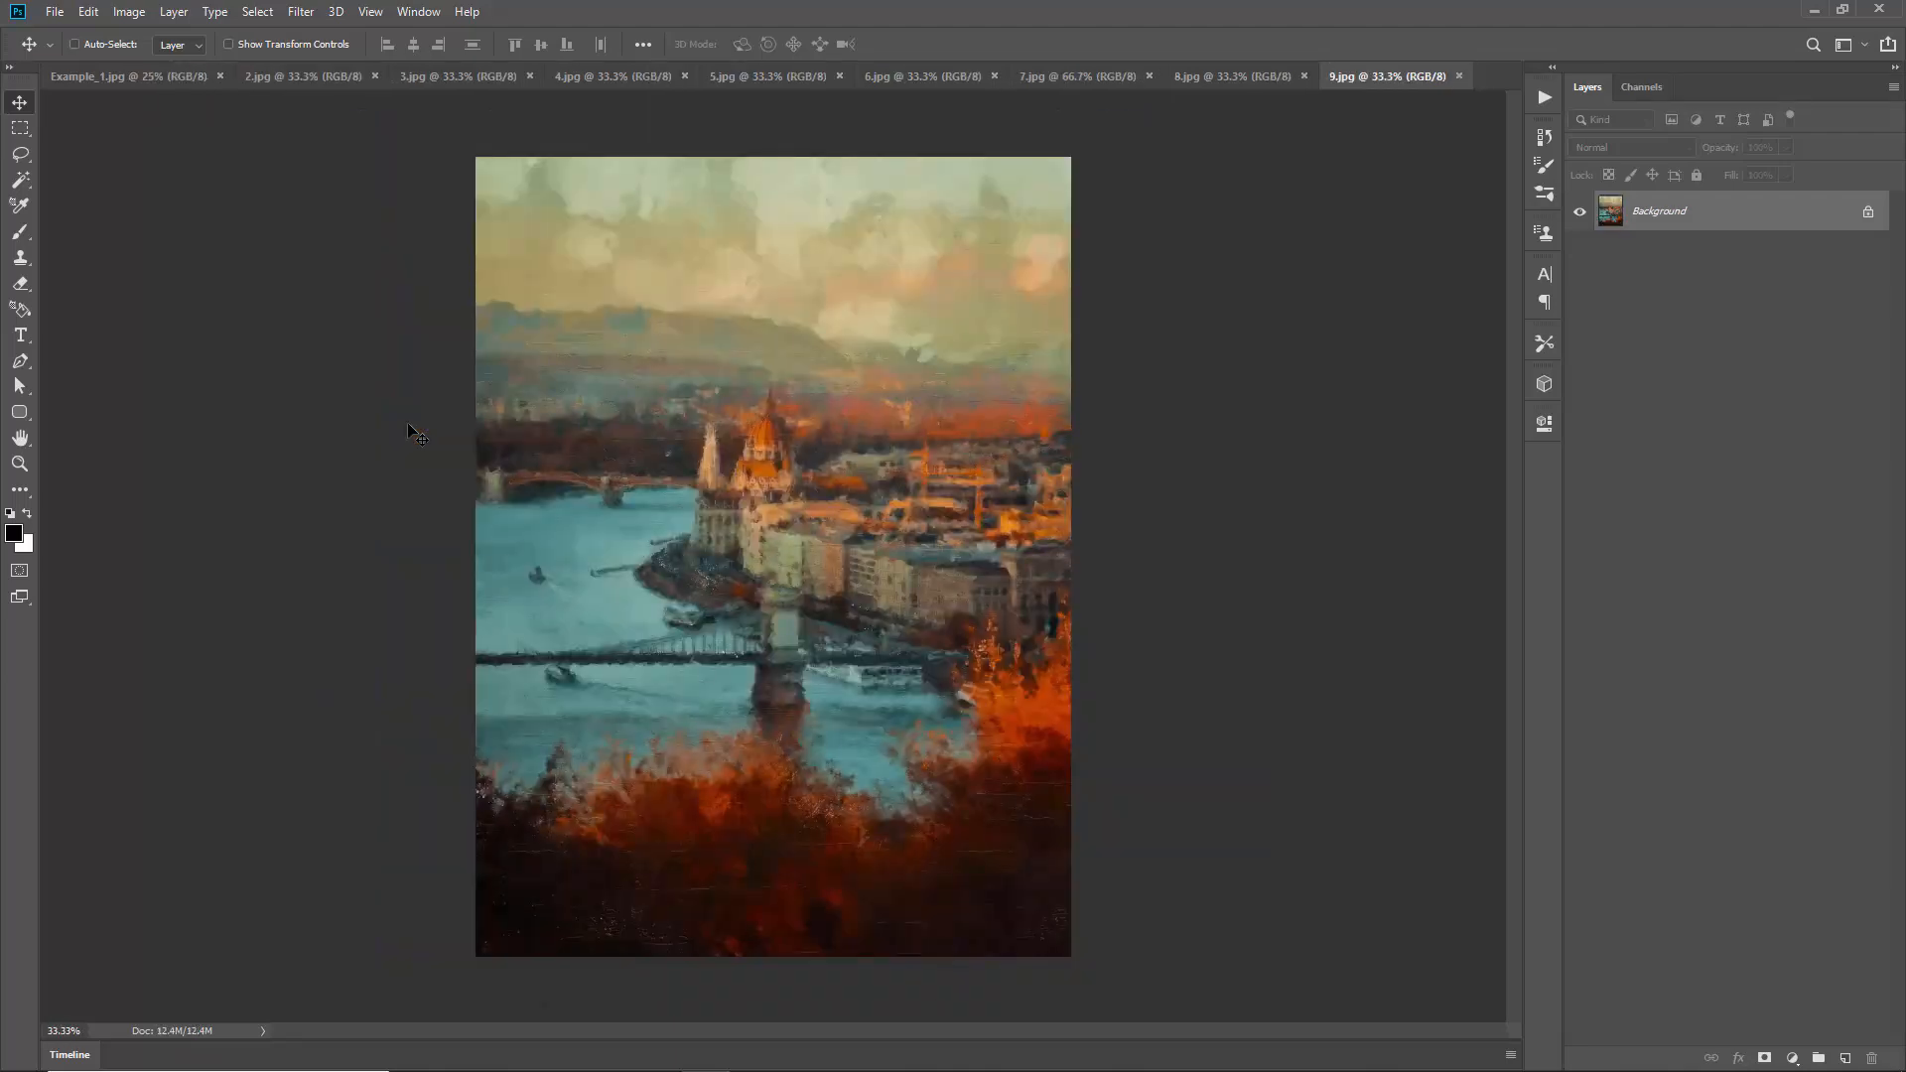
pyautogui.hotkey('ctrl', 'w')
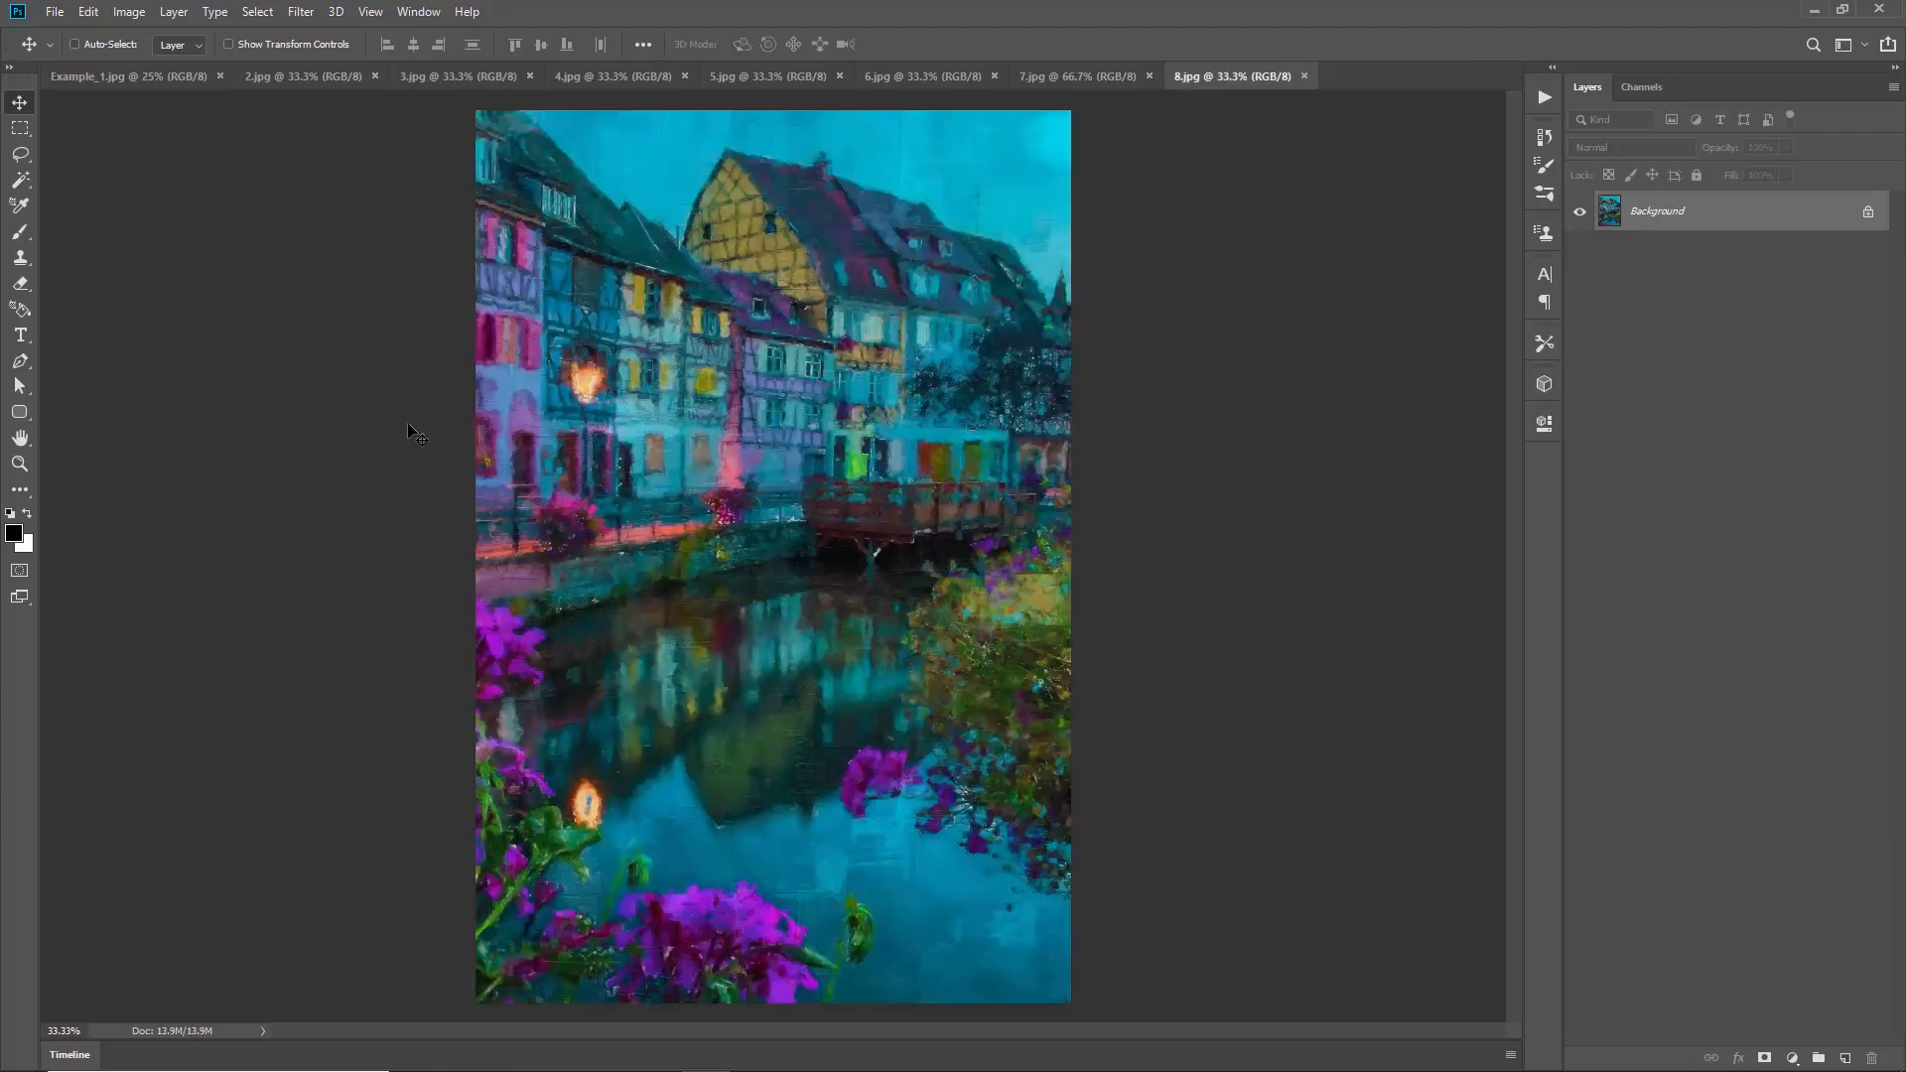
pyautogui.hotkey('ctrl', 'w')
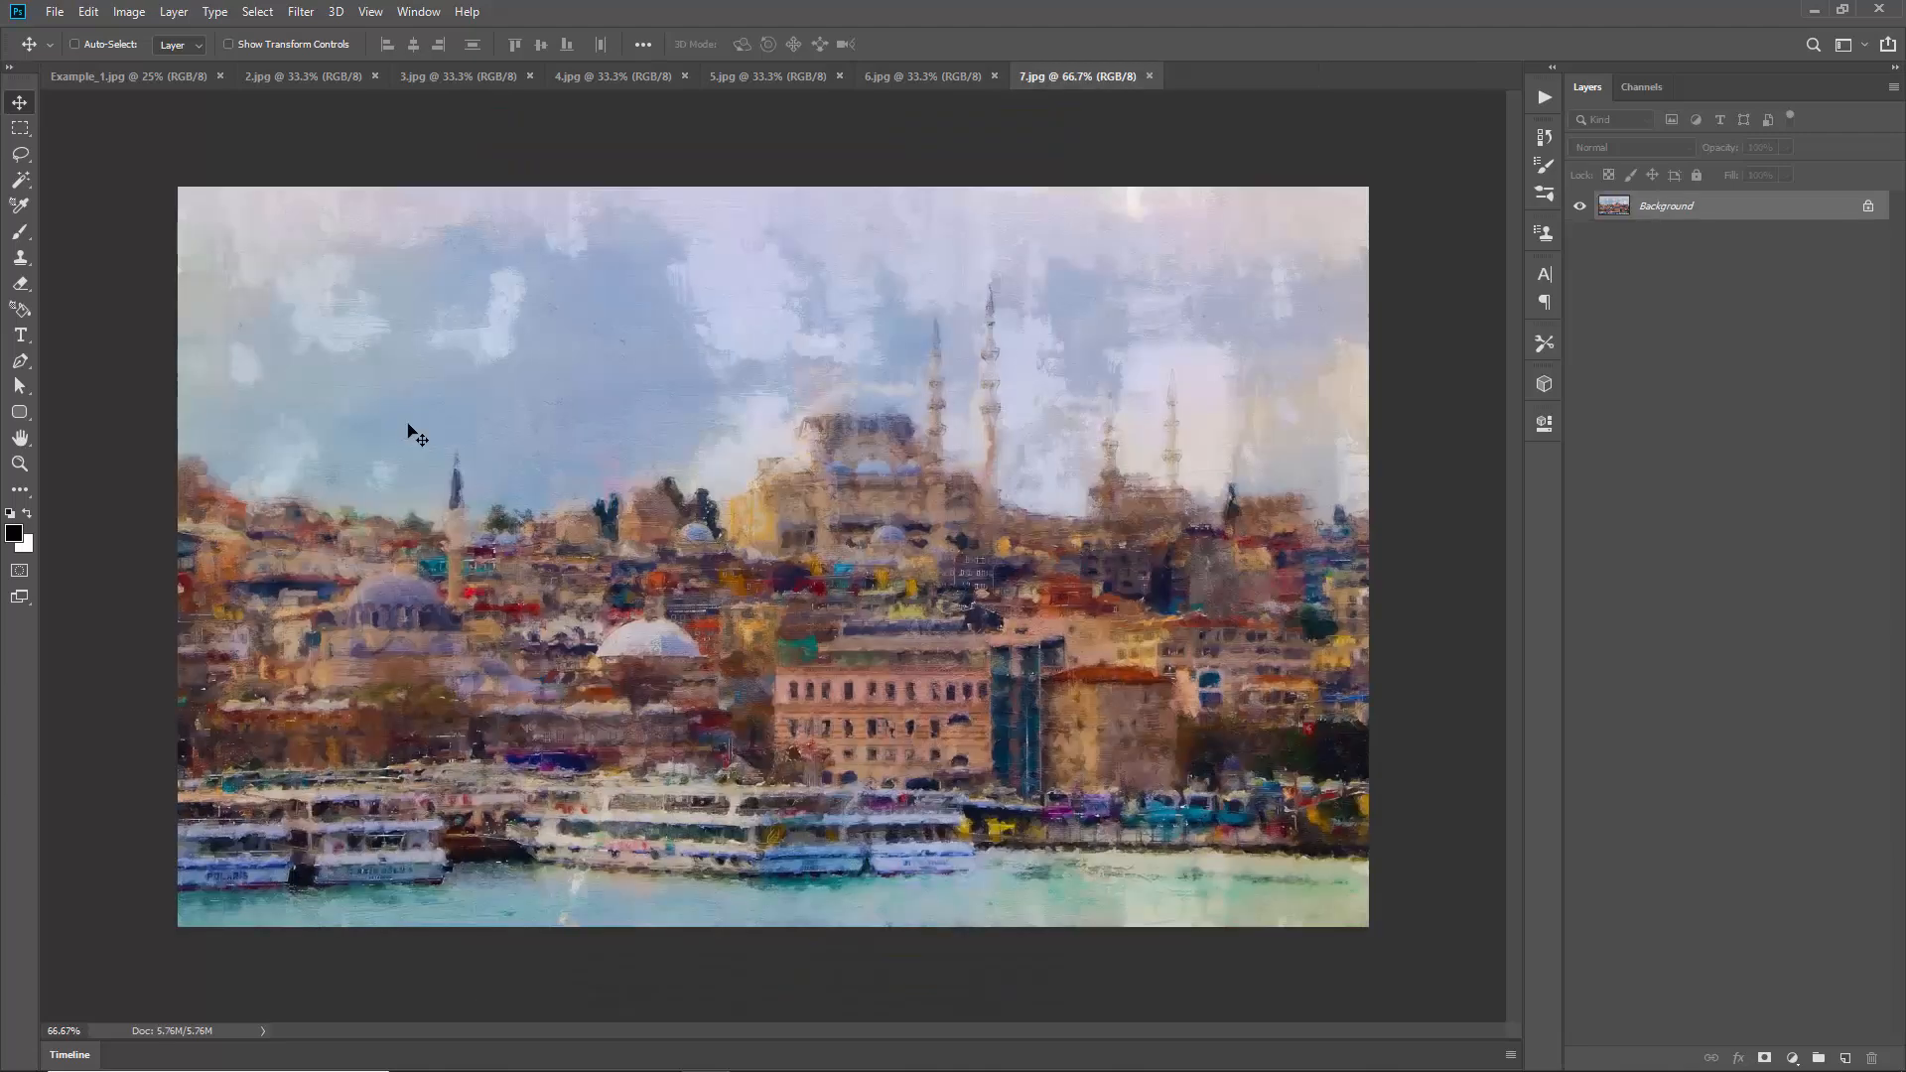
pyautogui.hotkey('ctrl', 'w')
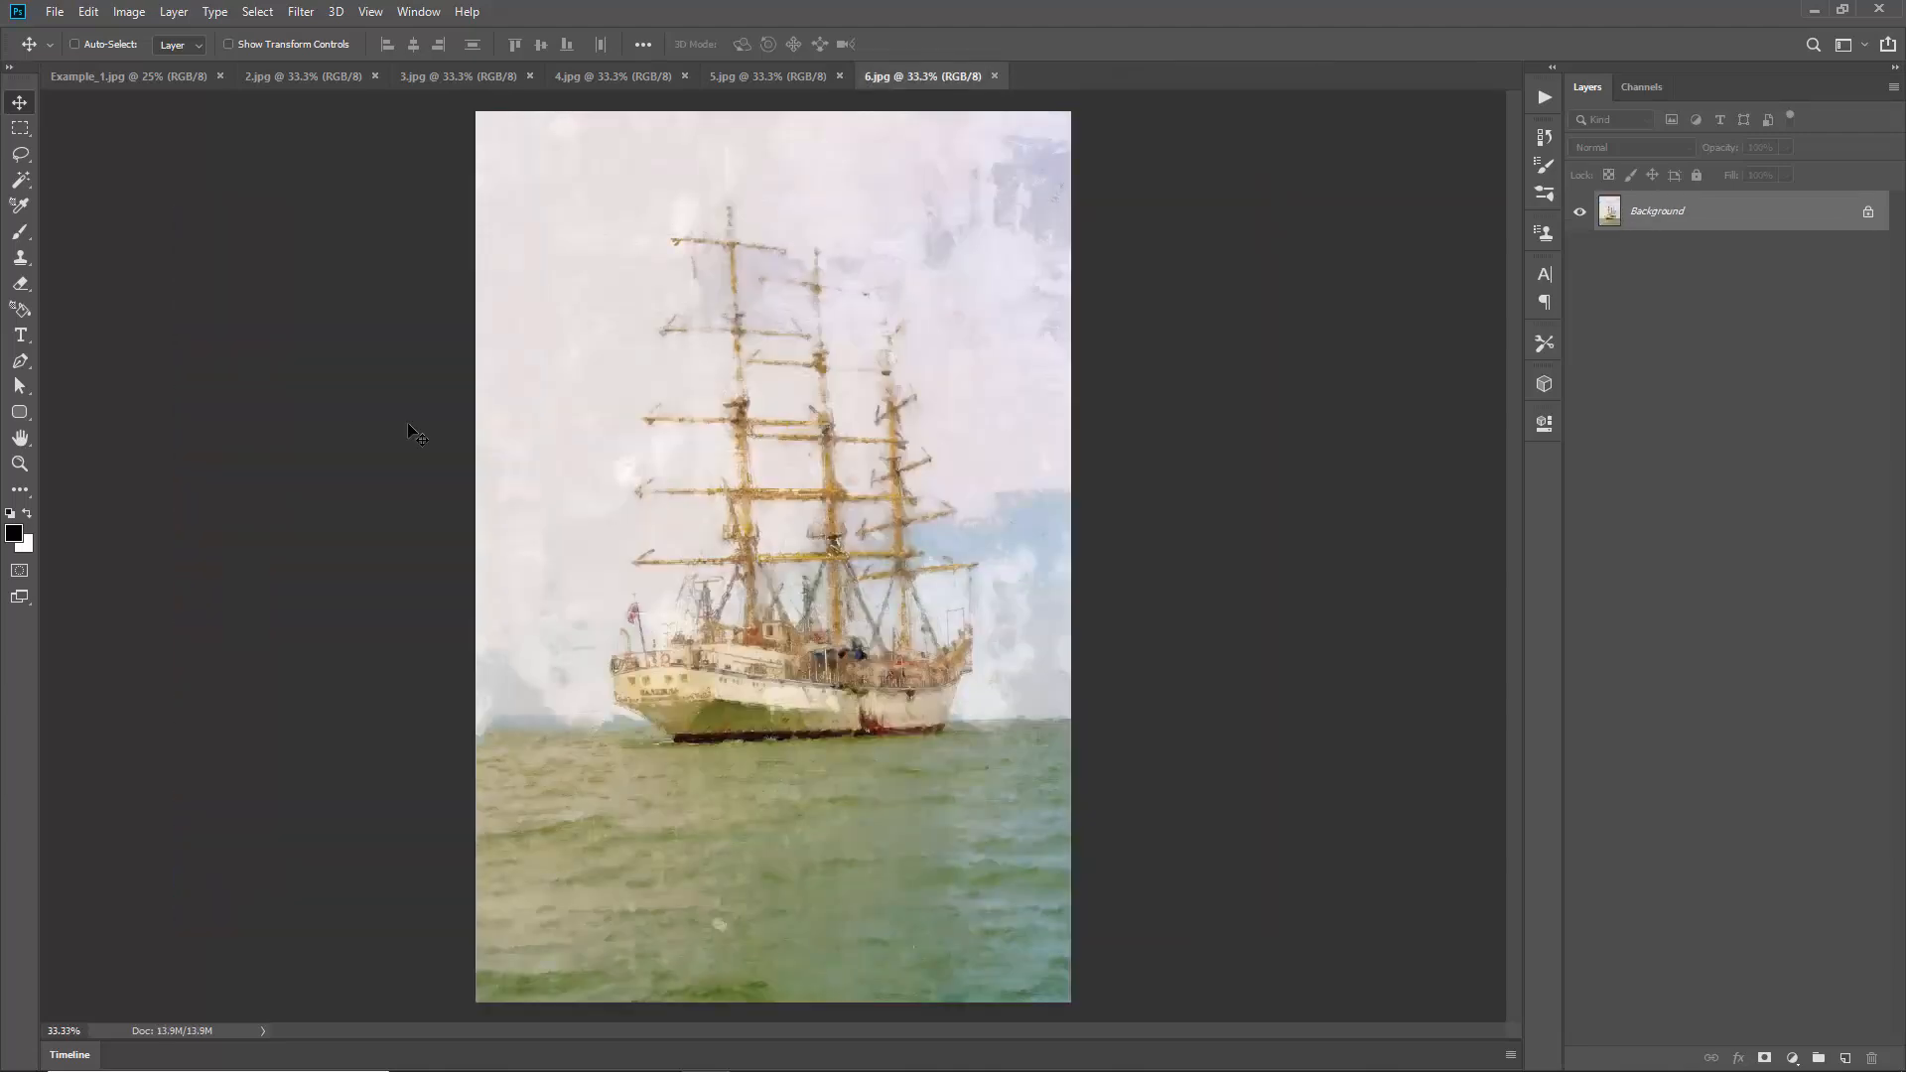
pyautogui.hotkey('ctrl', 'w')
pyautogui.hotkey('ctrl', 'w')
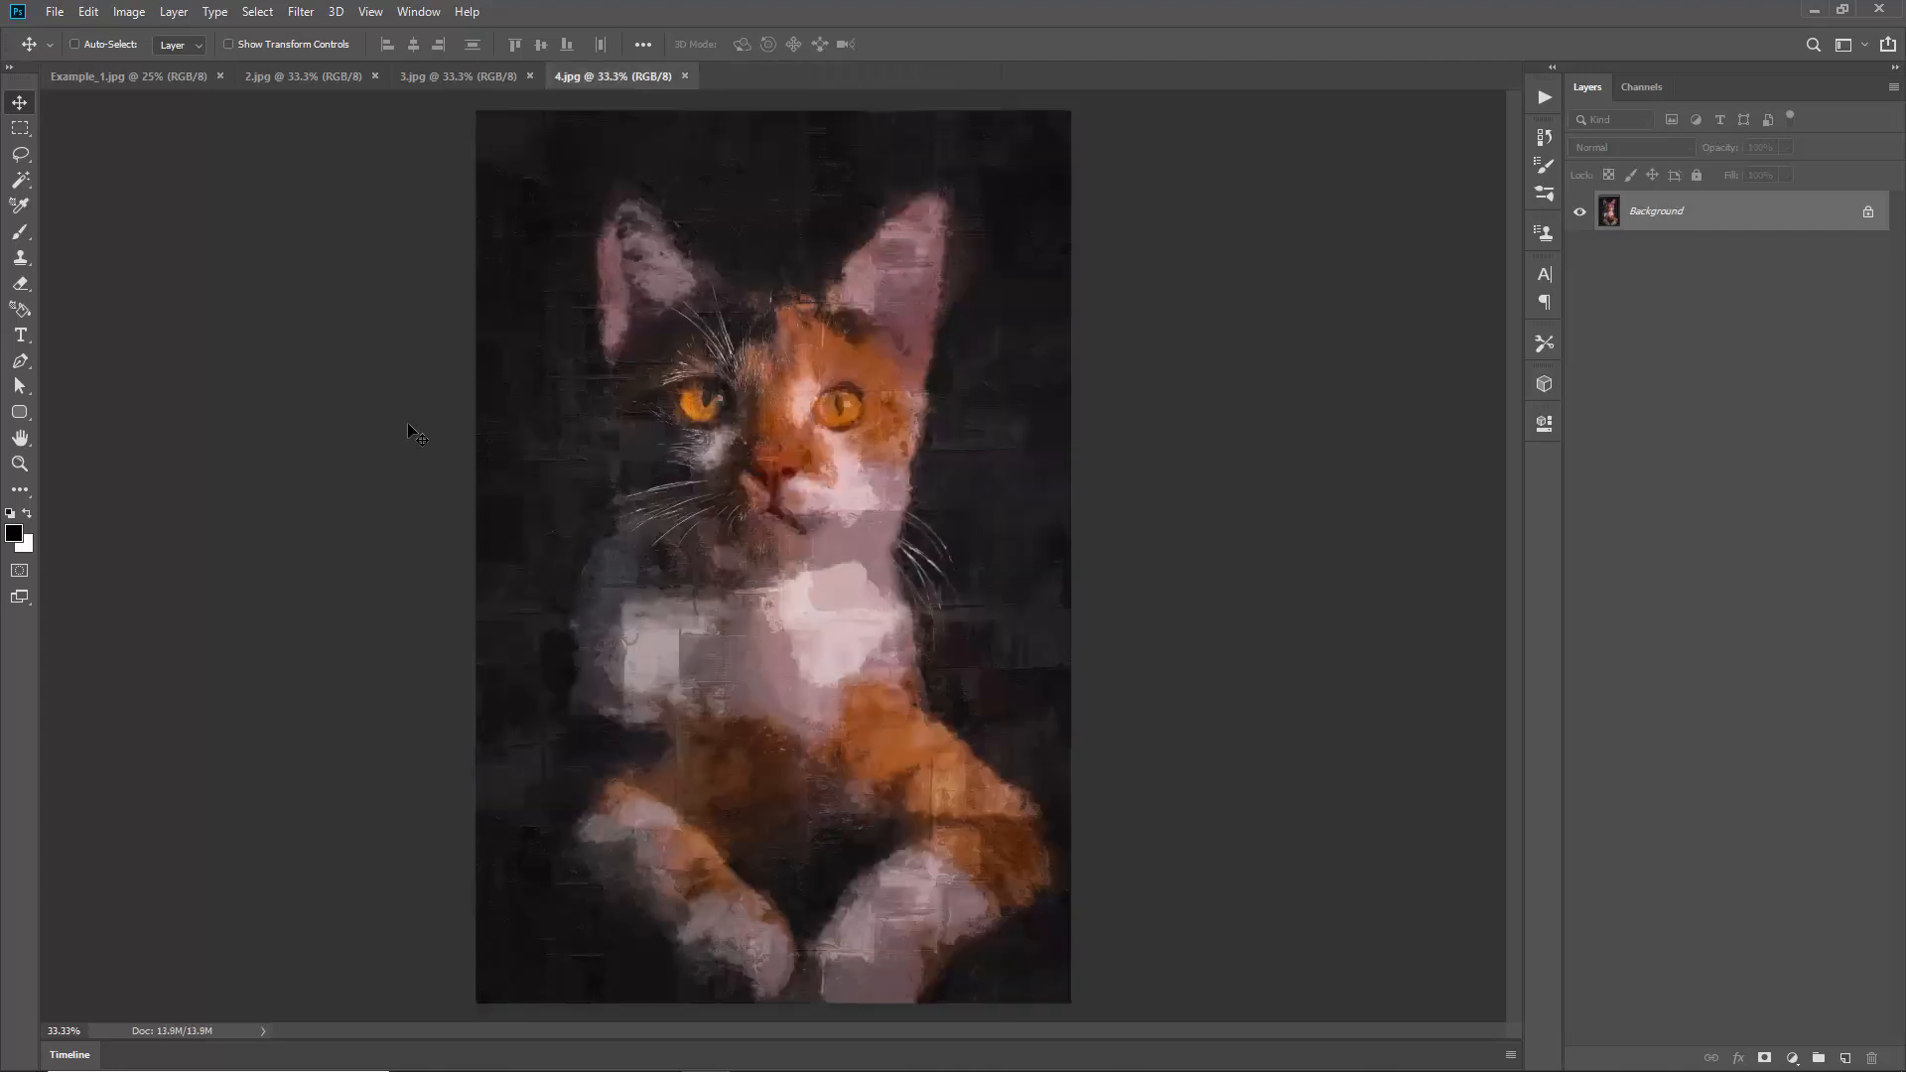
pyautogui.hotkey('ctrl', 'w')
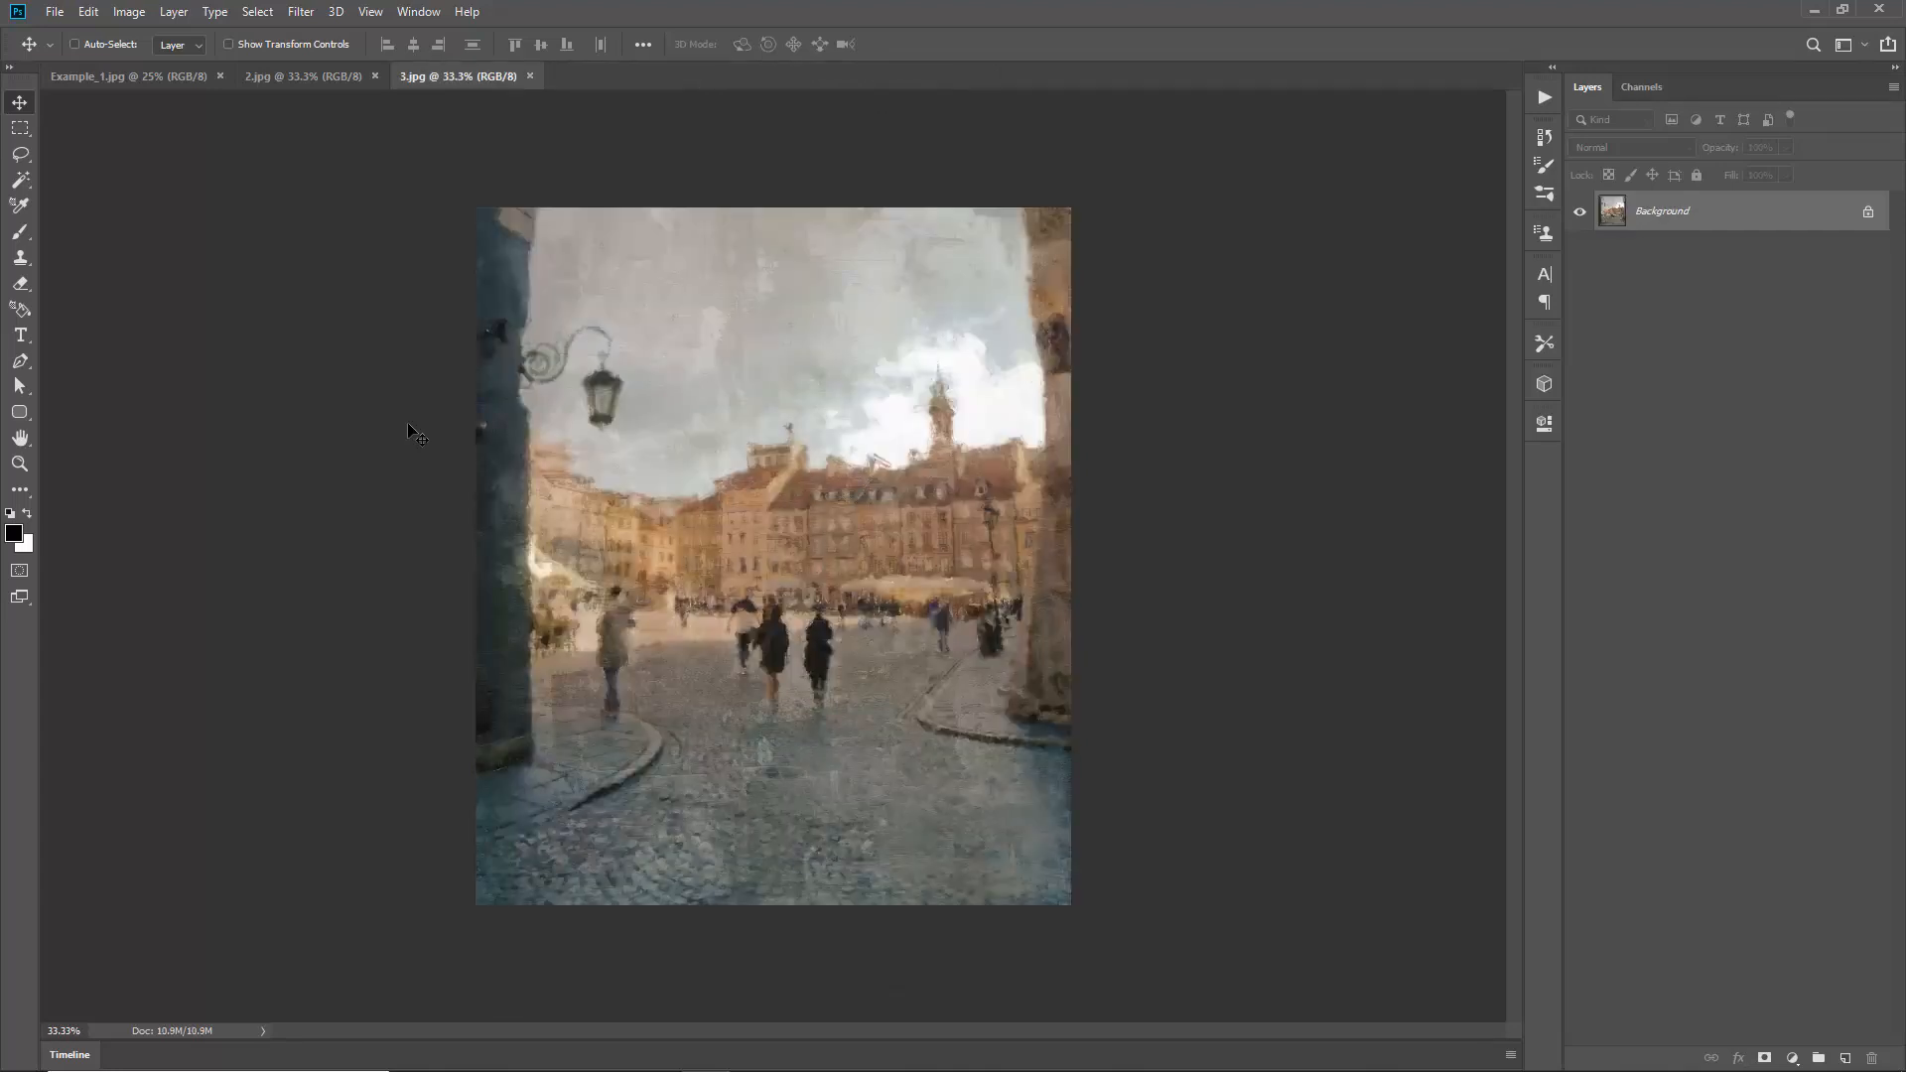
pyautogui.hotkey('ctrl', 'w')
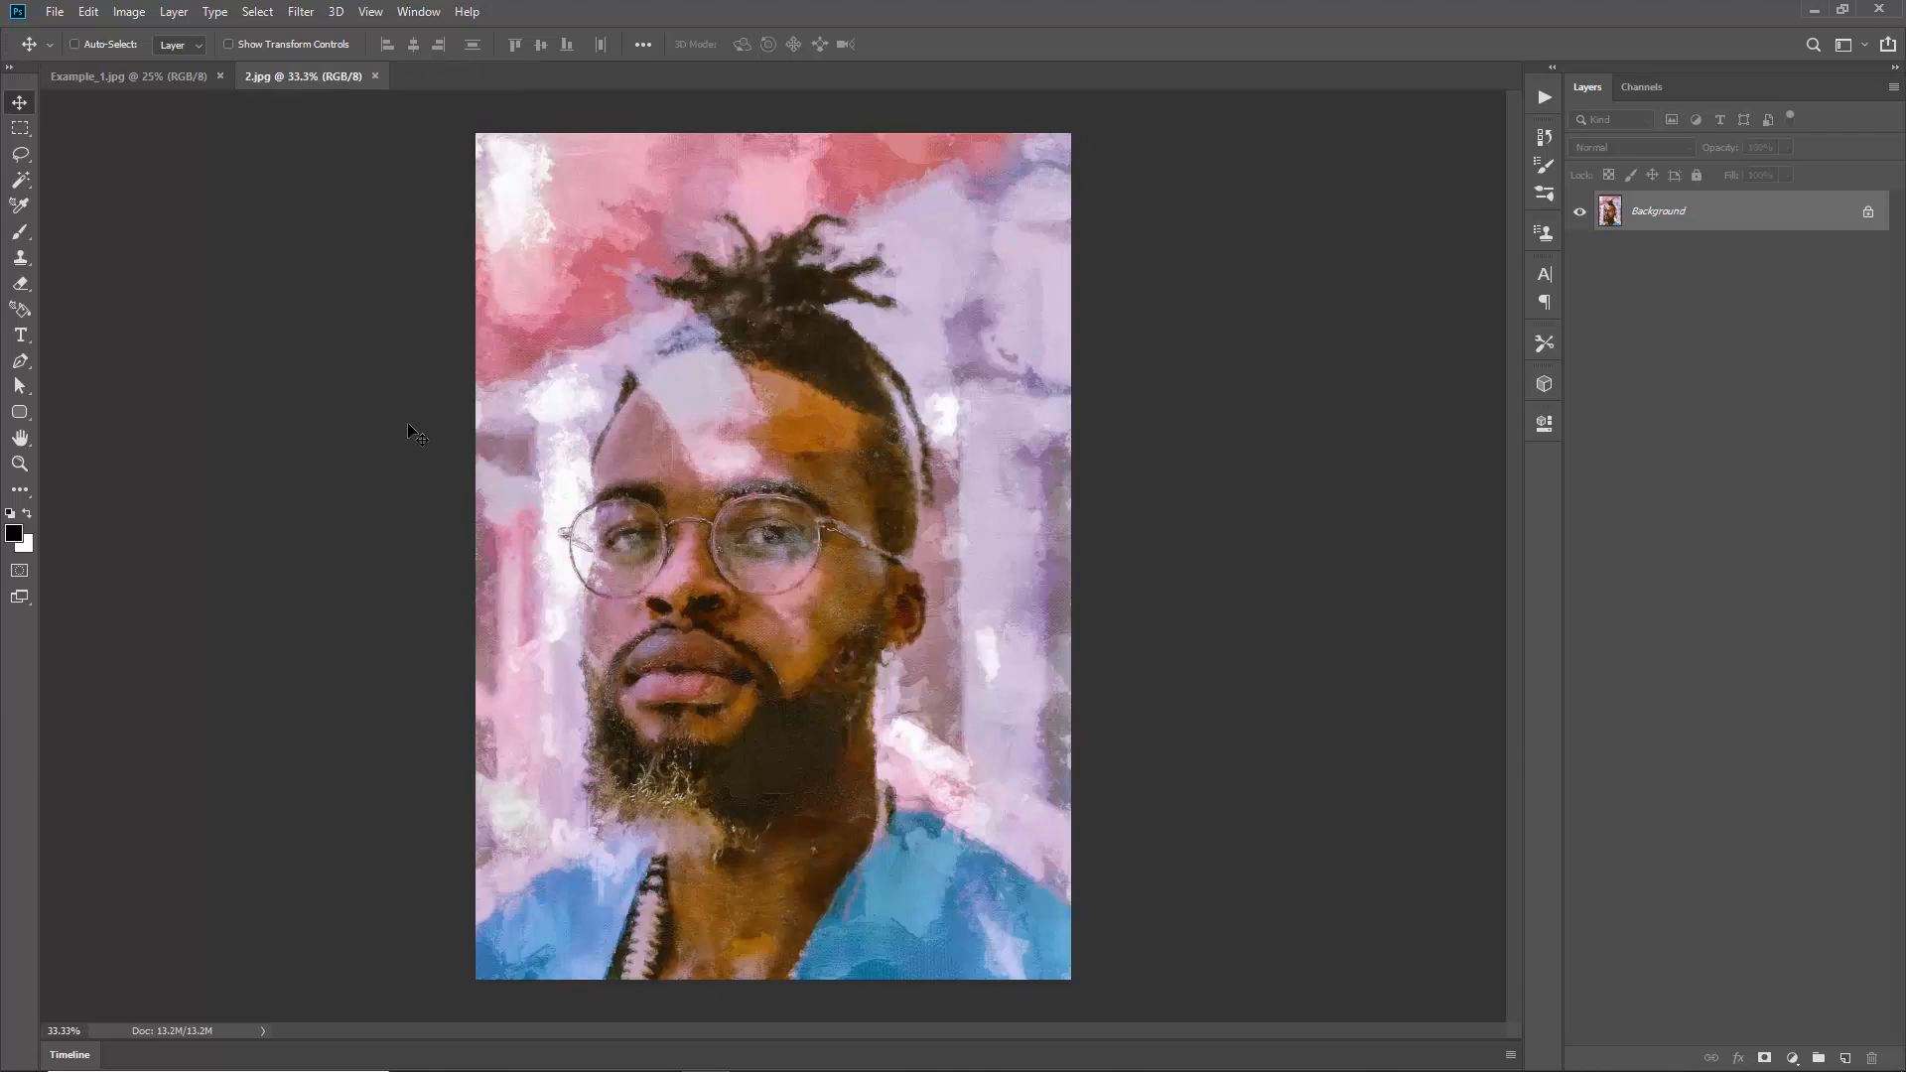
pyautogui.hotkey('ctrl', 'w')
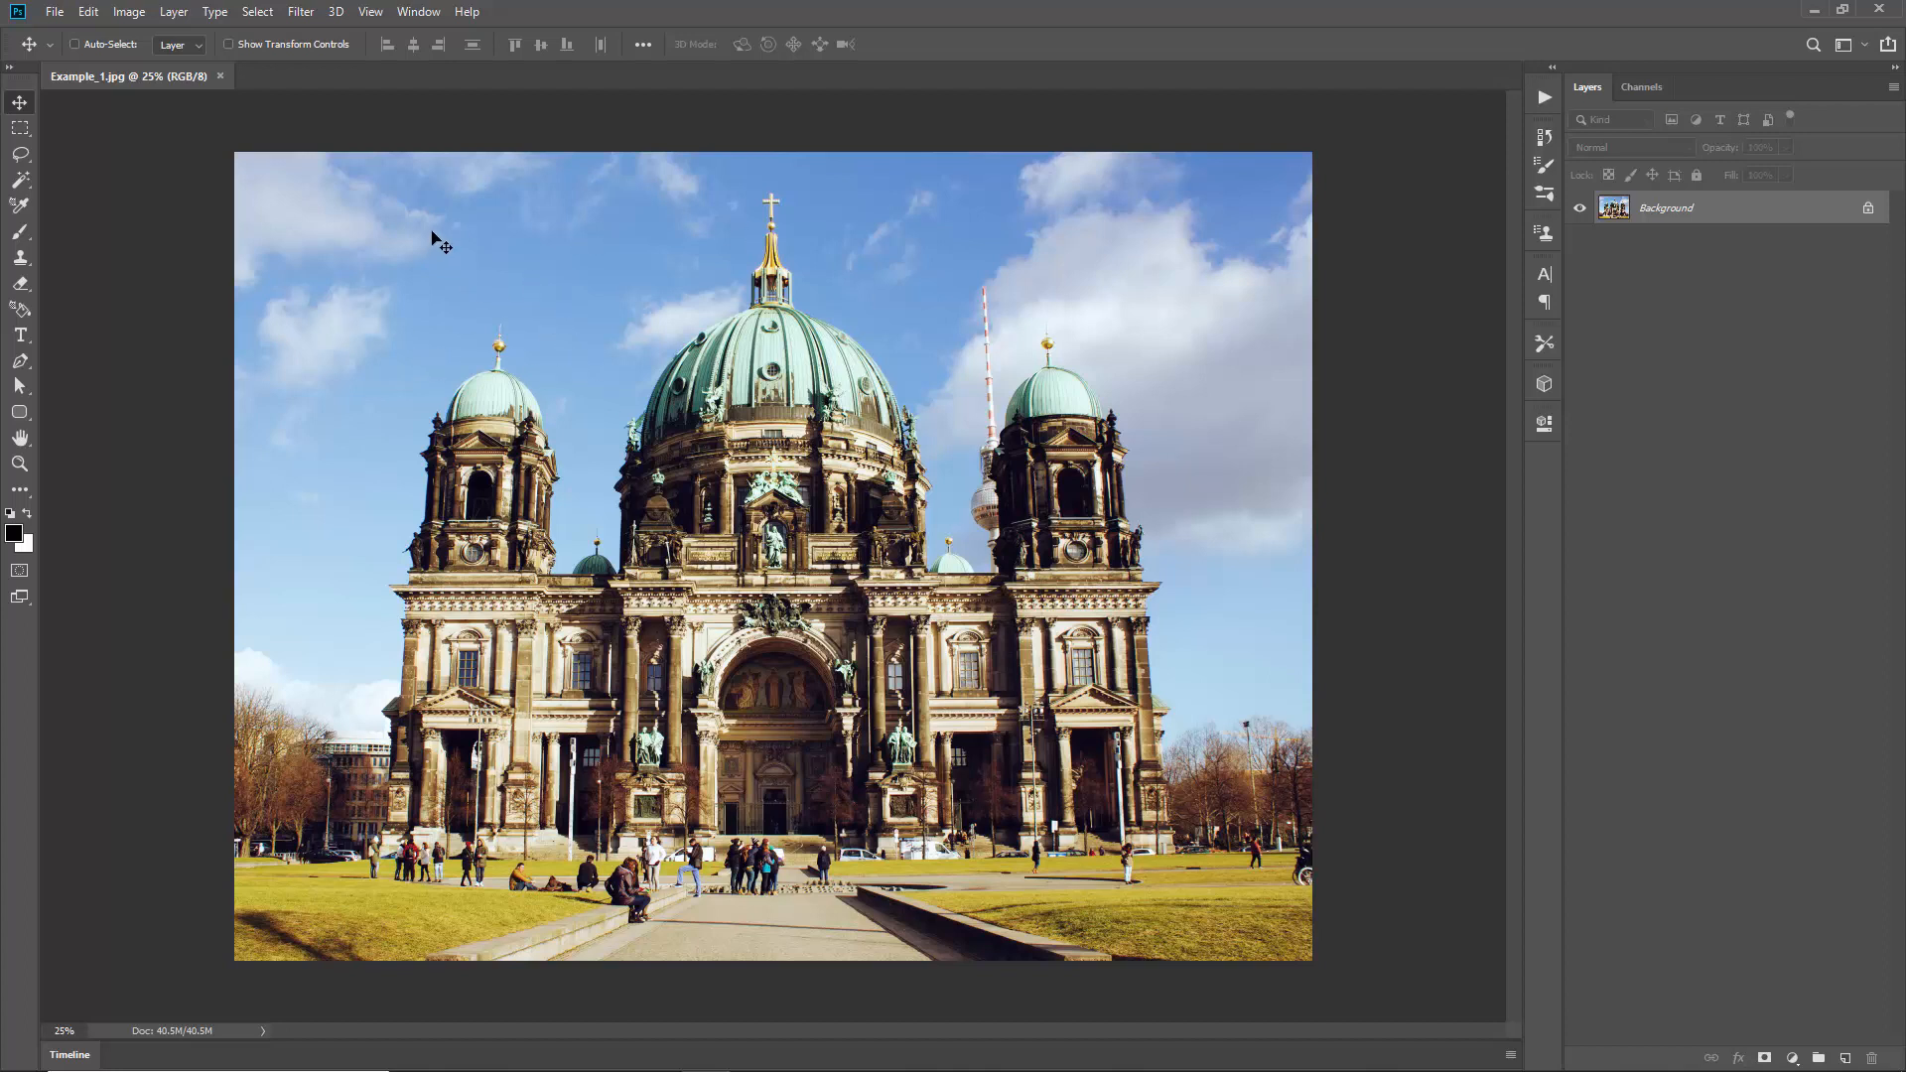
# Step: Check the pixel dimensions and resolution of Example_1.jpg in Image Size and keep them as they are
pyautogui.click(131, 13)
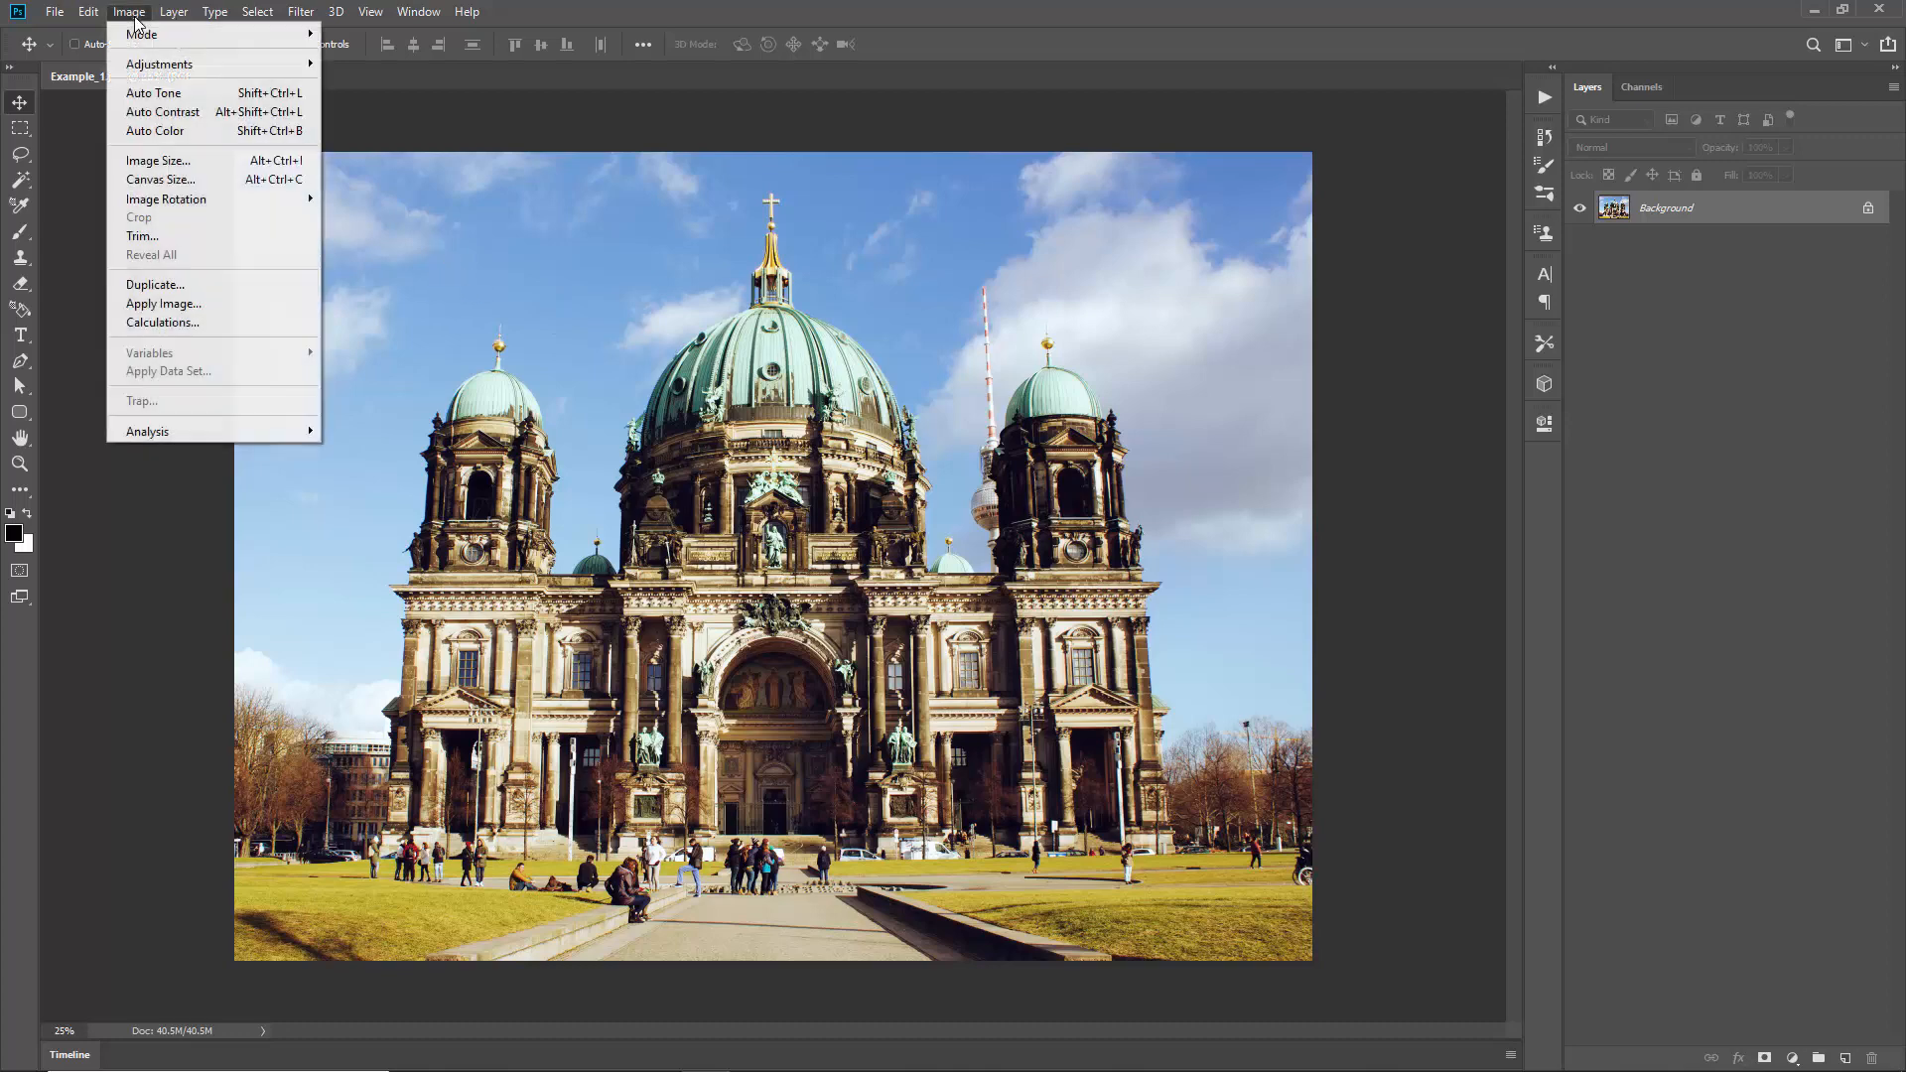
pyautogui.click(189, 159)
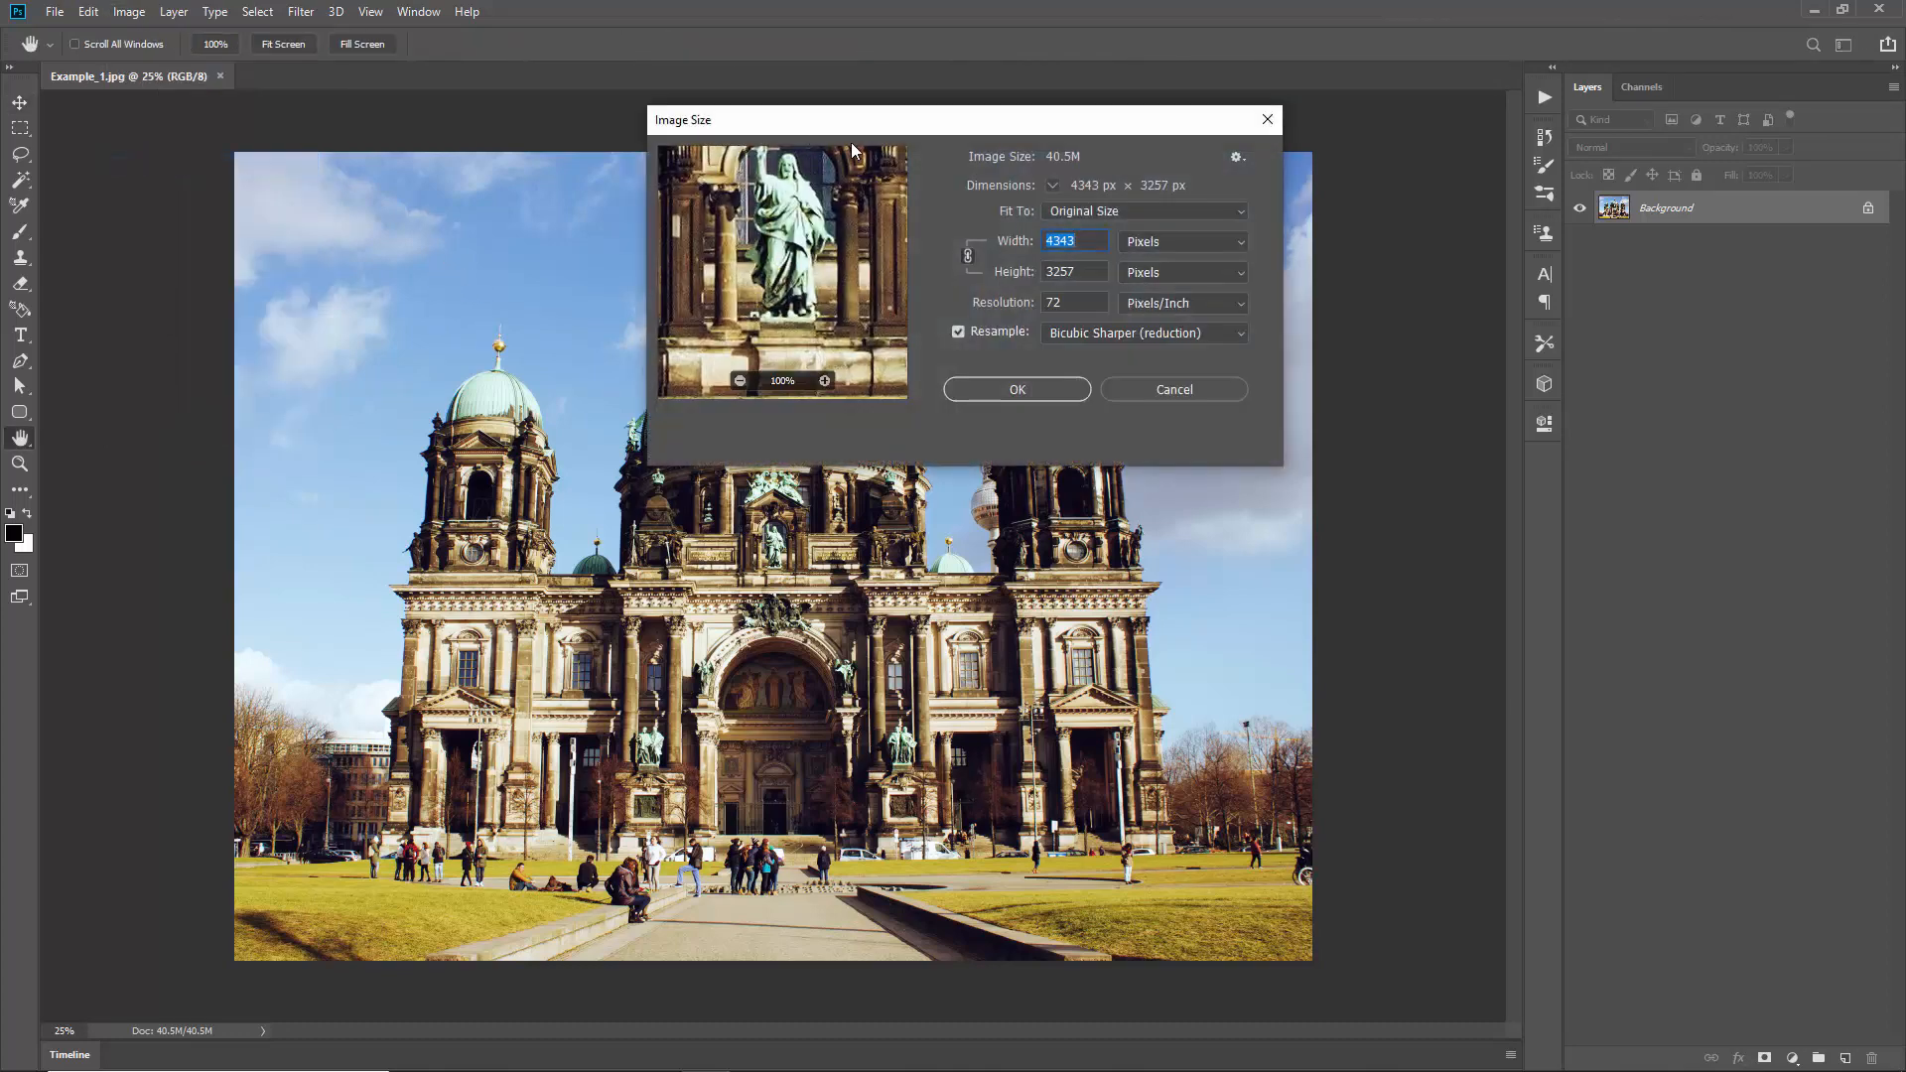
pyautogui.moveTo(849, 126); pyautogui.dragTo(886, 203)
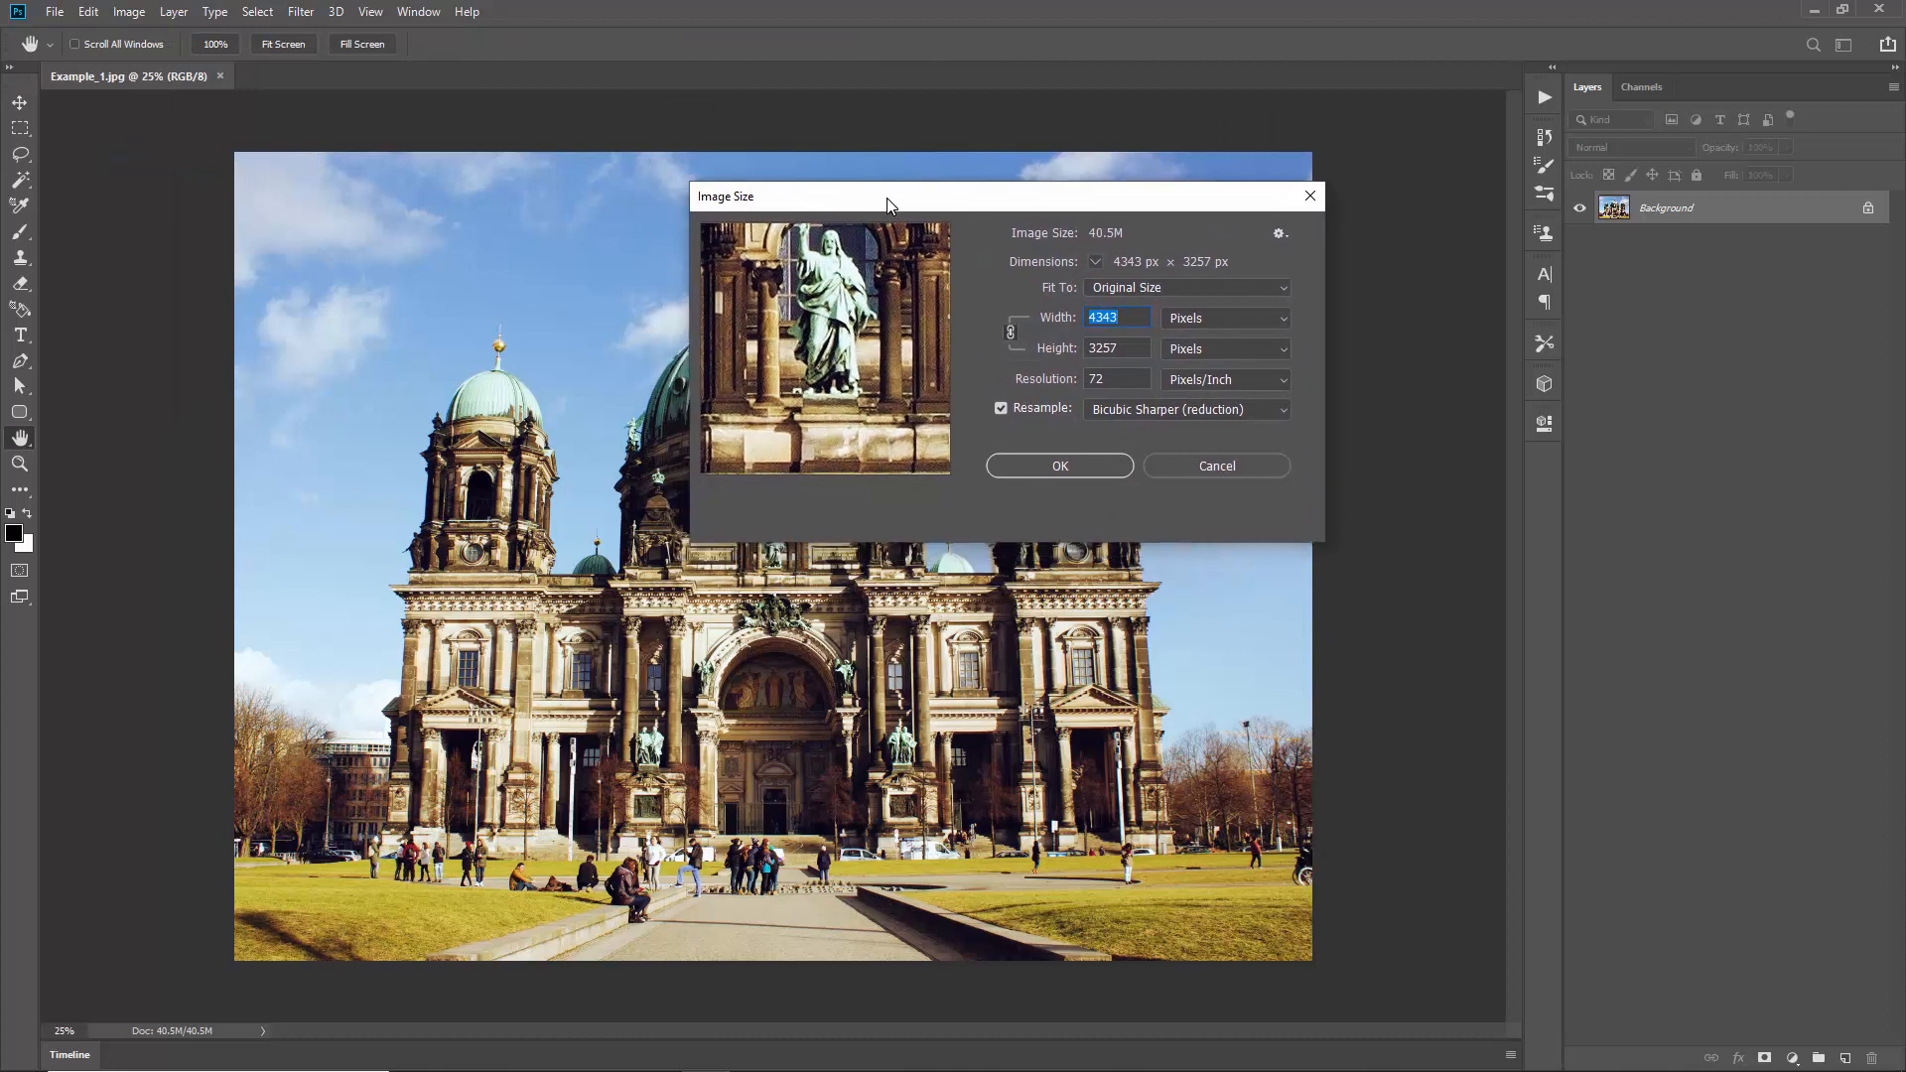
pyautogui.moveTo(1019, 203); pyautogui.dragTo(1062, 183)
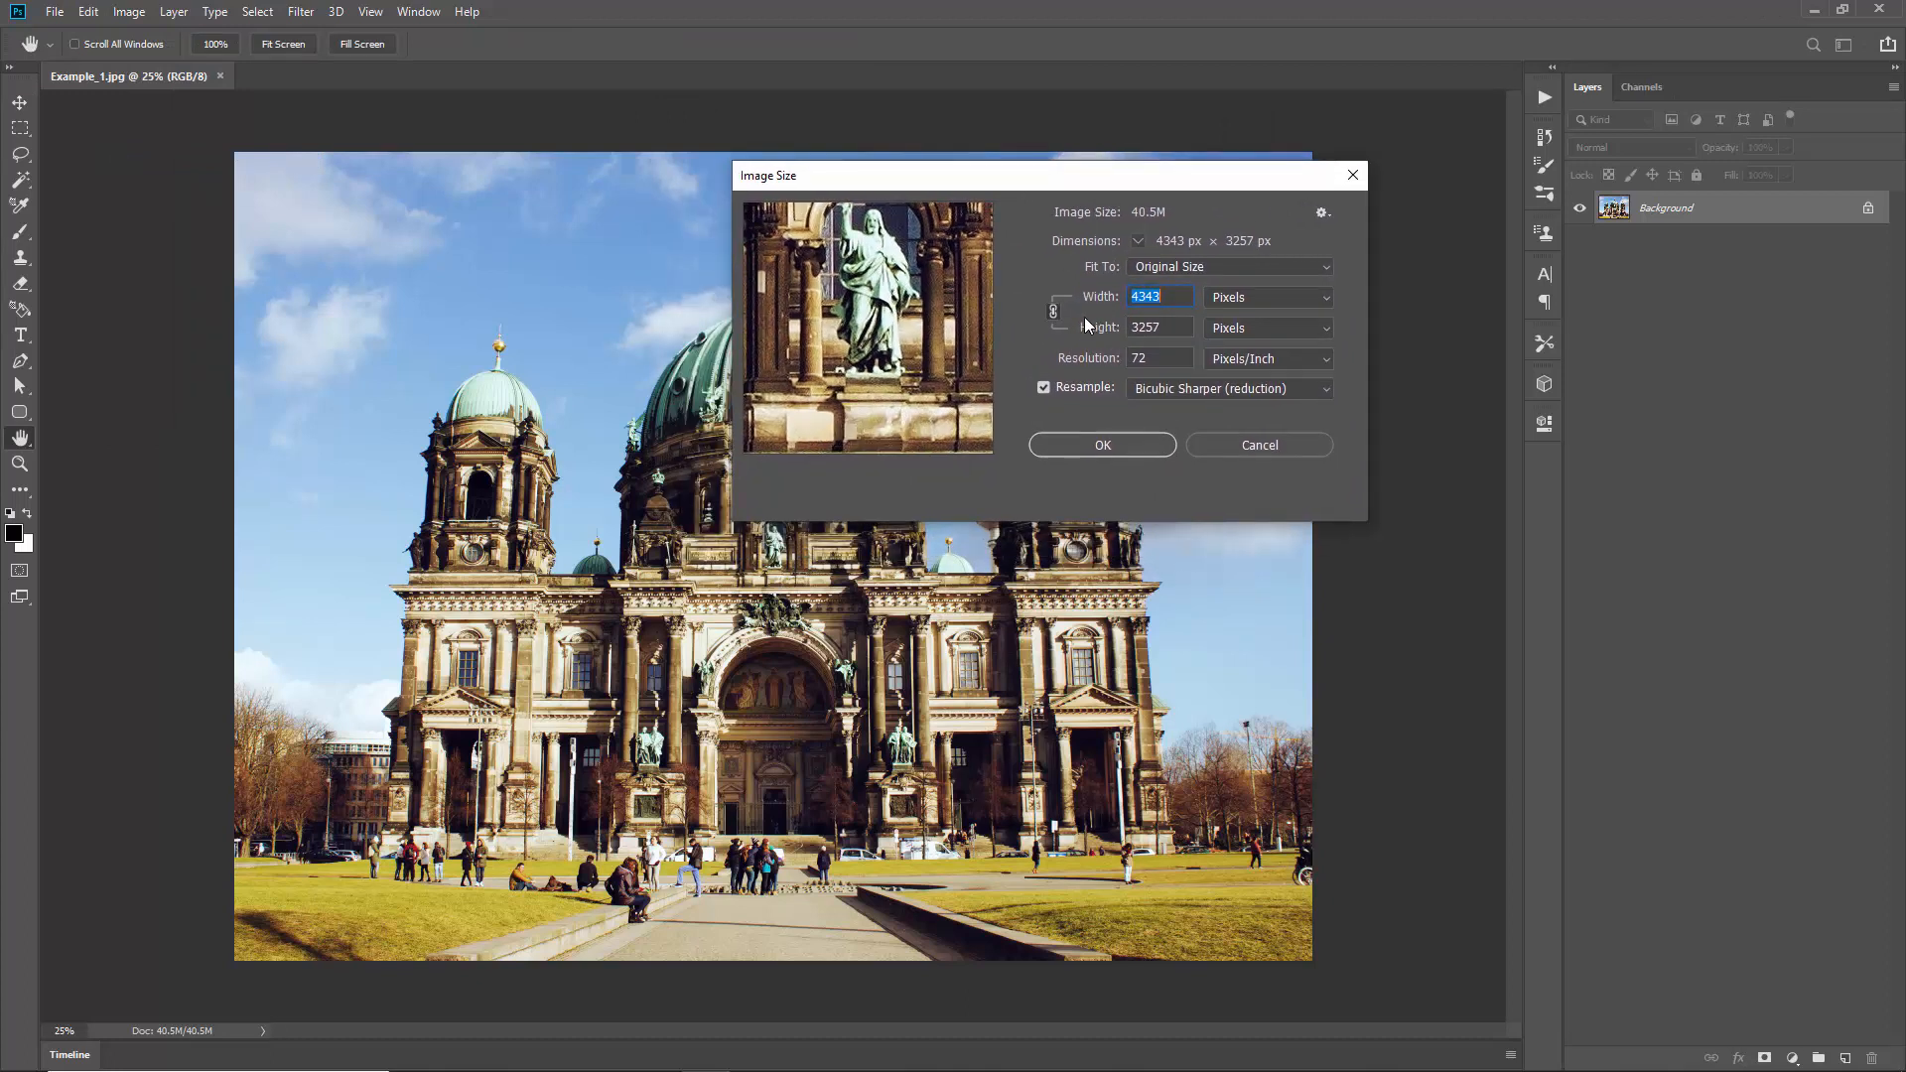
pyautogui.click(1168, 298)
pyautogui.moveTo(1168, 298); pyautogui.dragTo(1105, 297)
pyautogui.moveTo(1039, 188); pyautogui.dragTo(1003, 148)
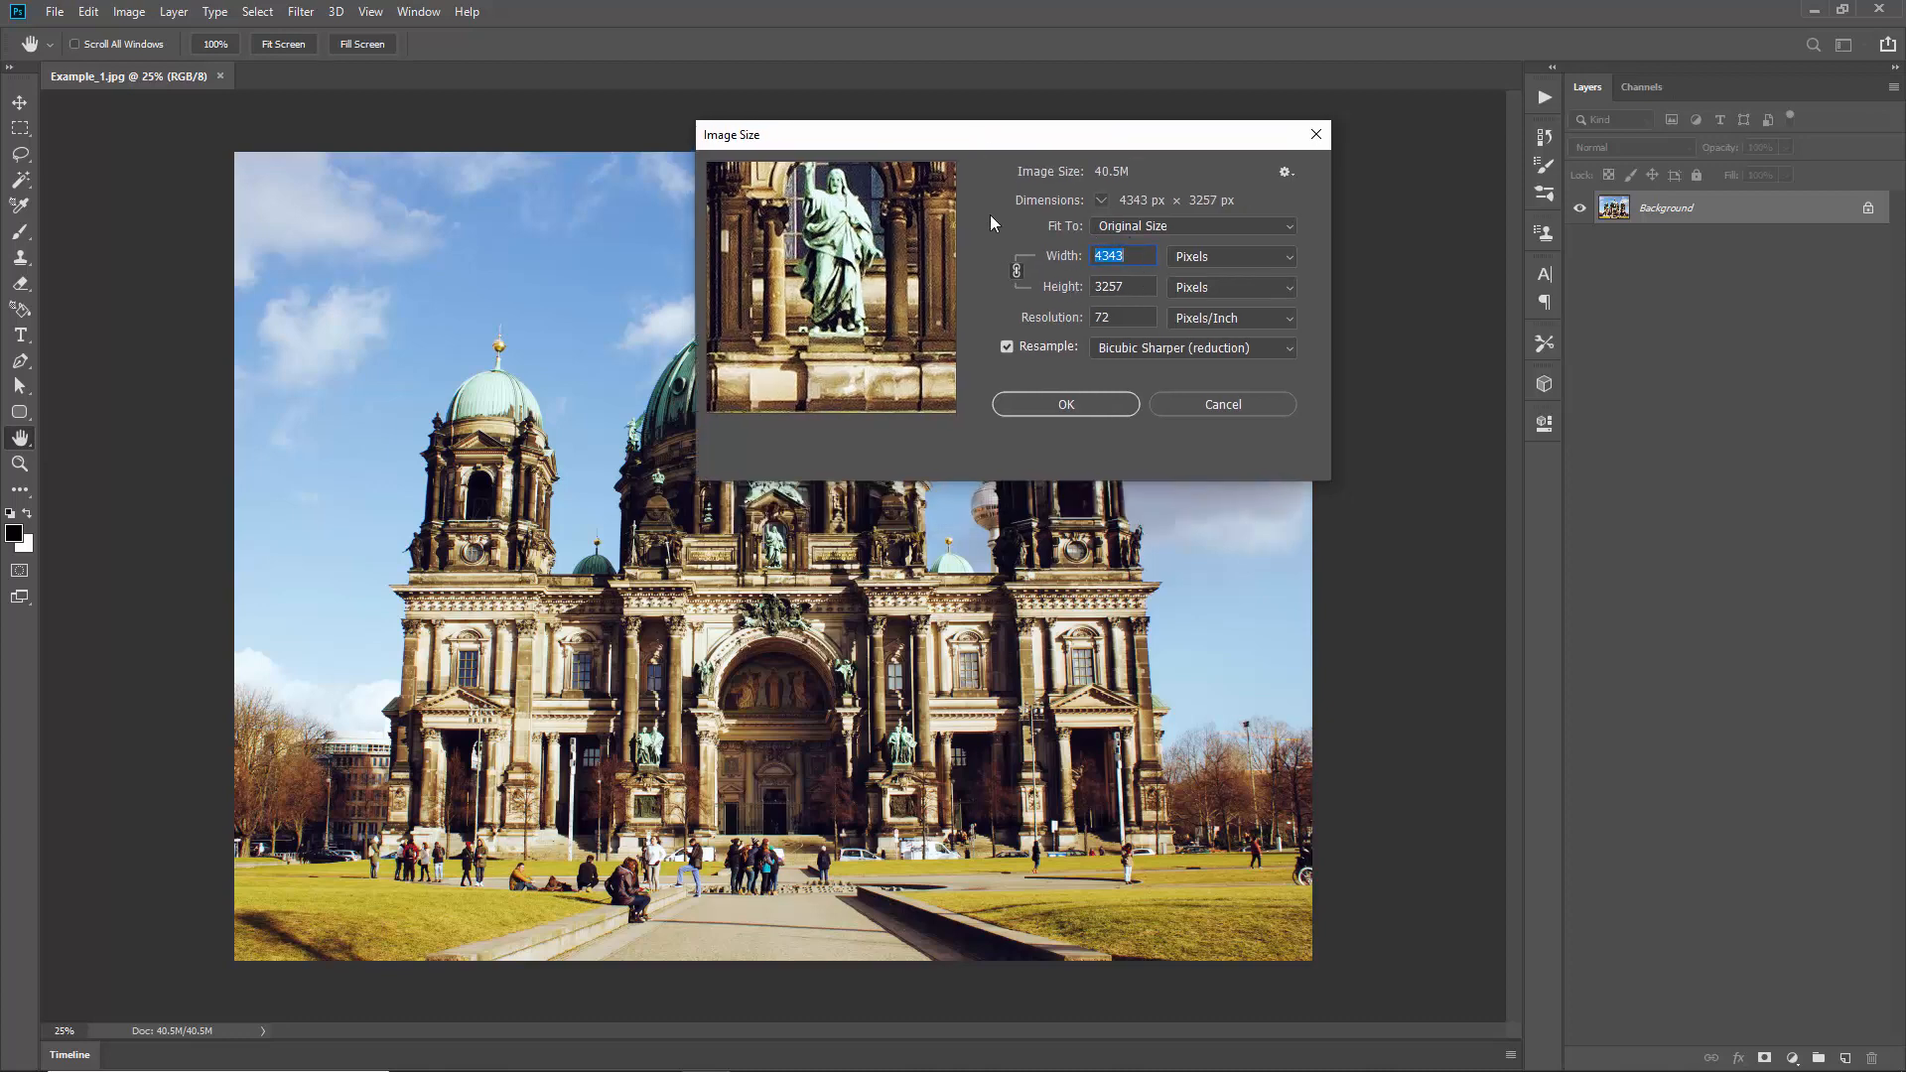
pyautogui.click(1066, 405)
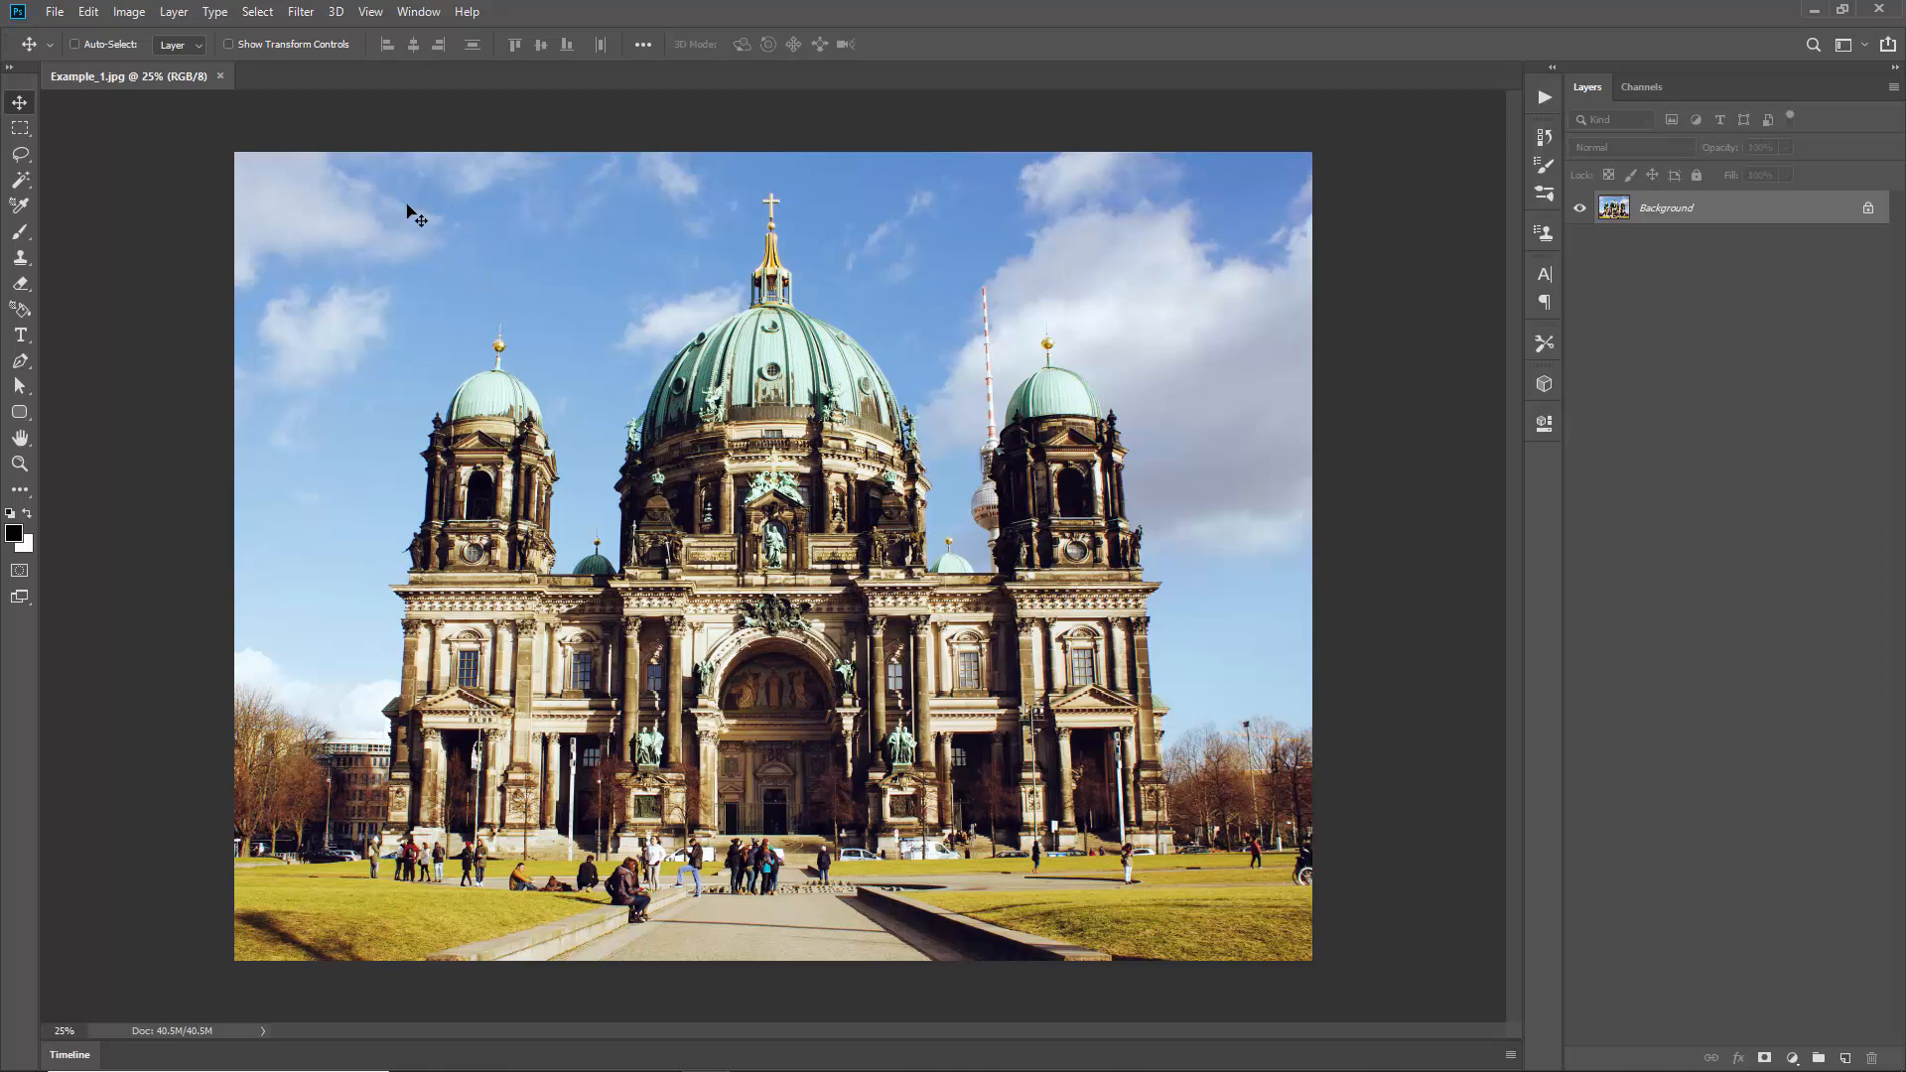
# Step: Load AbstractPainter_Brushes.abr from the Brushes subfolder of the Tutorial > Abstract Painter folder
pyautogui.click(55, 18)
pyautogui.click(64, 52)
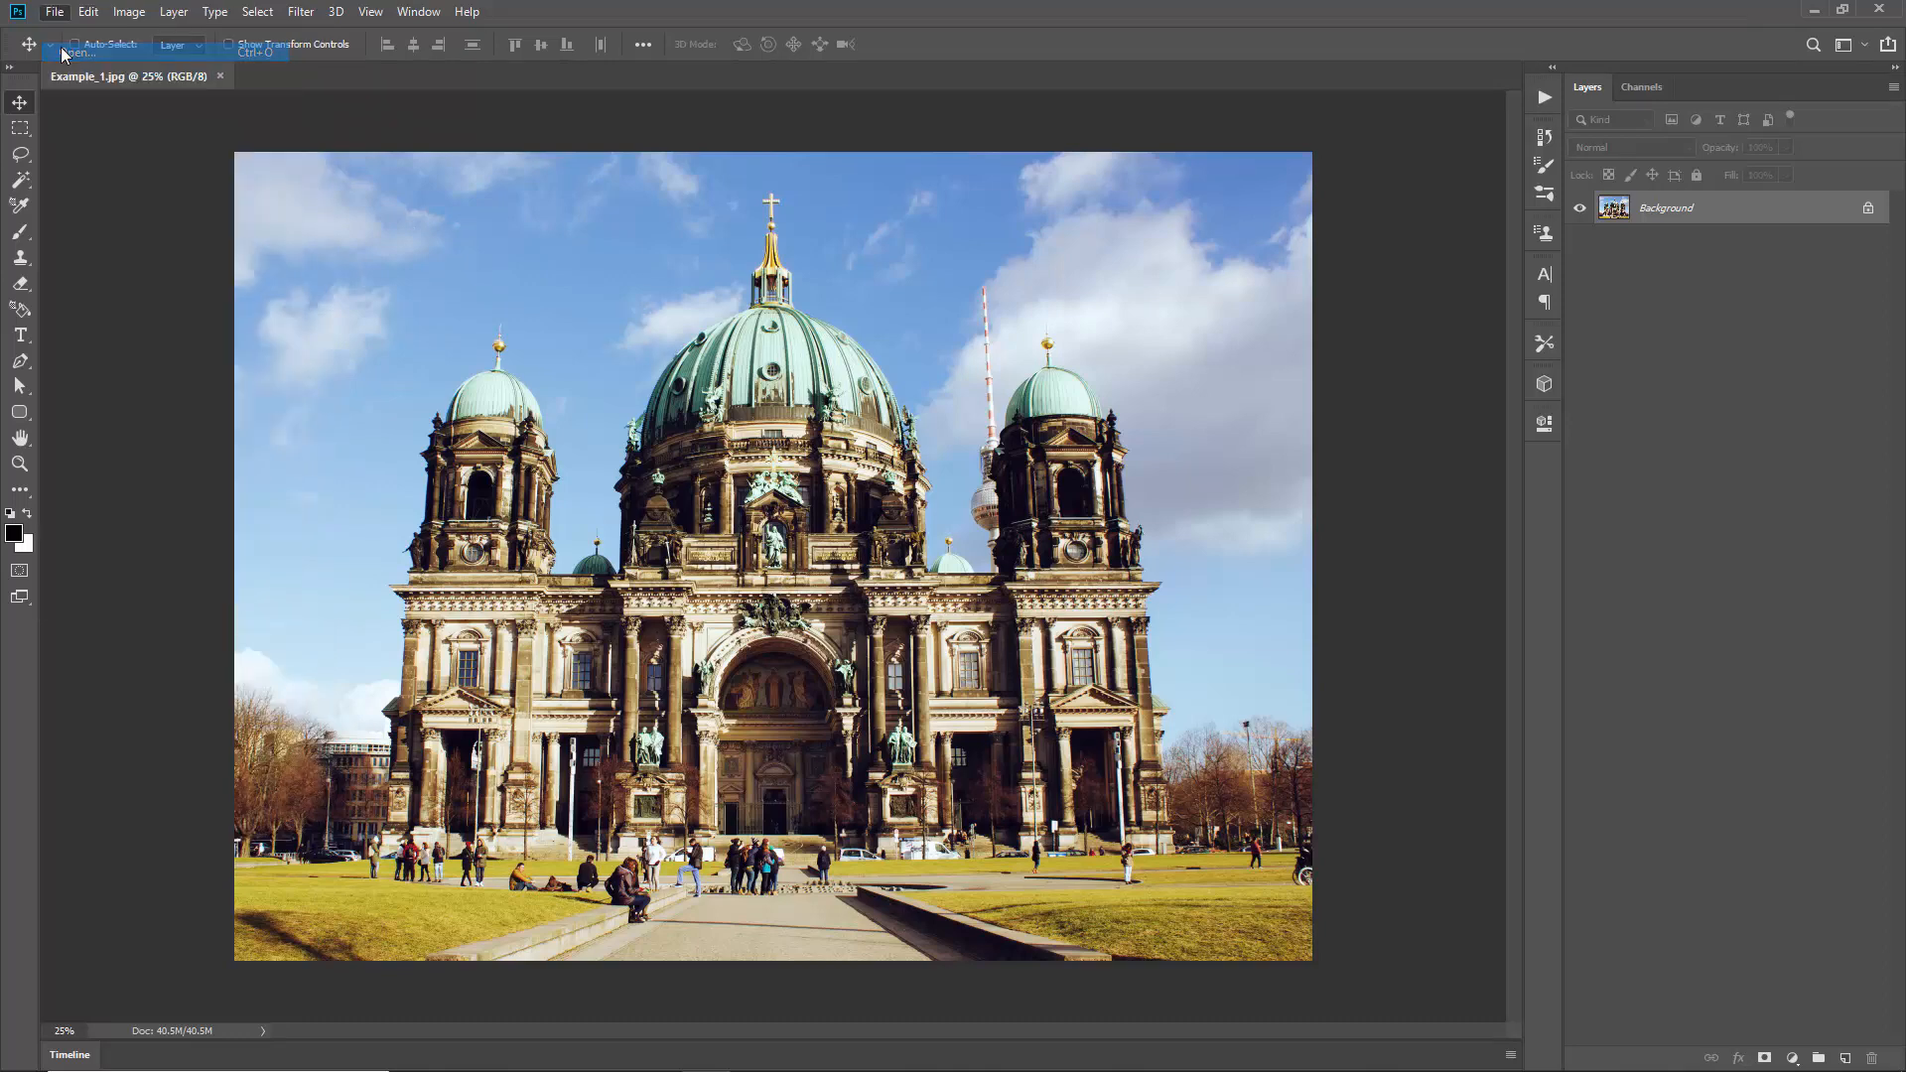
pyautogui.click(427, 85)
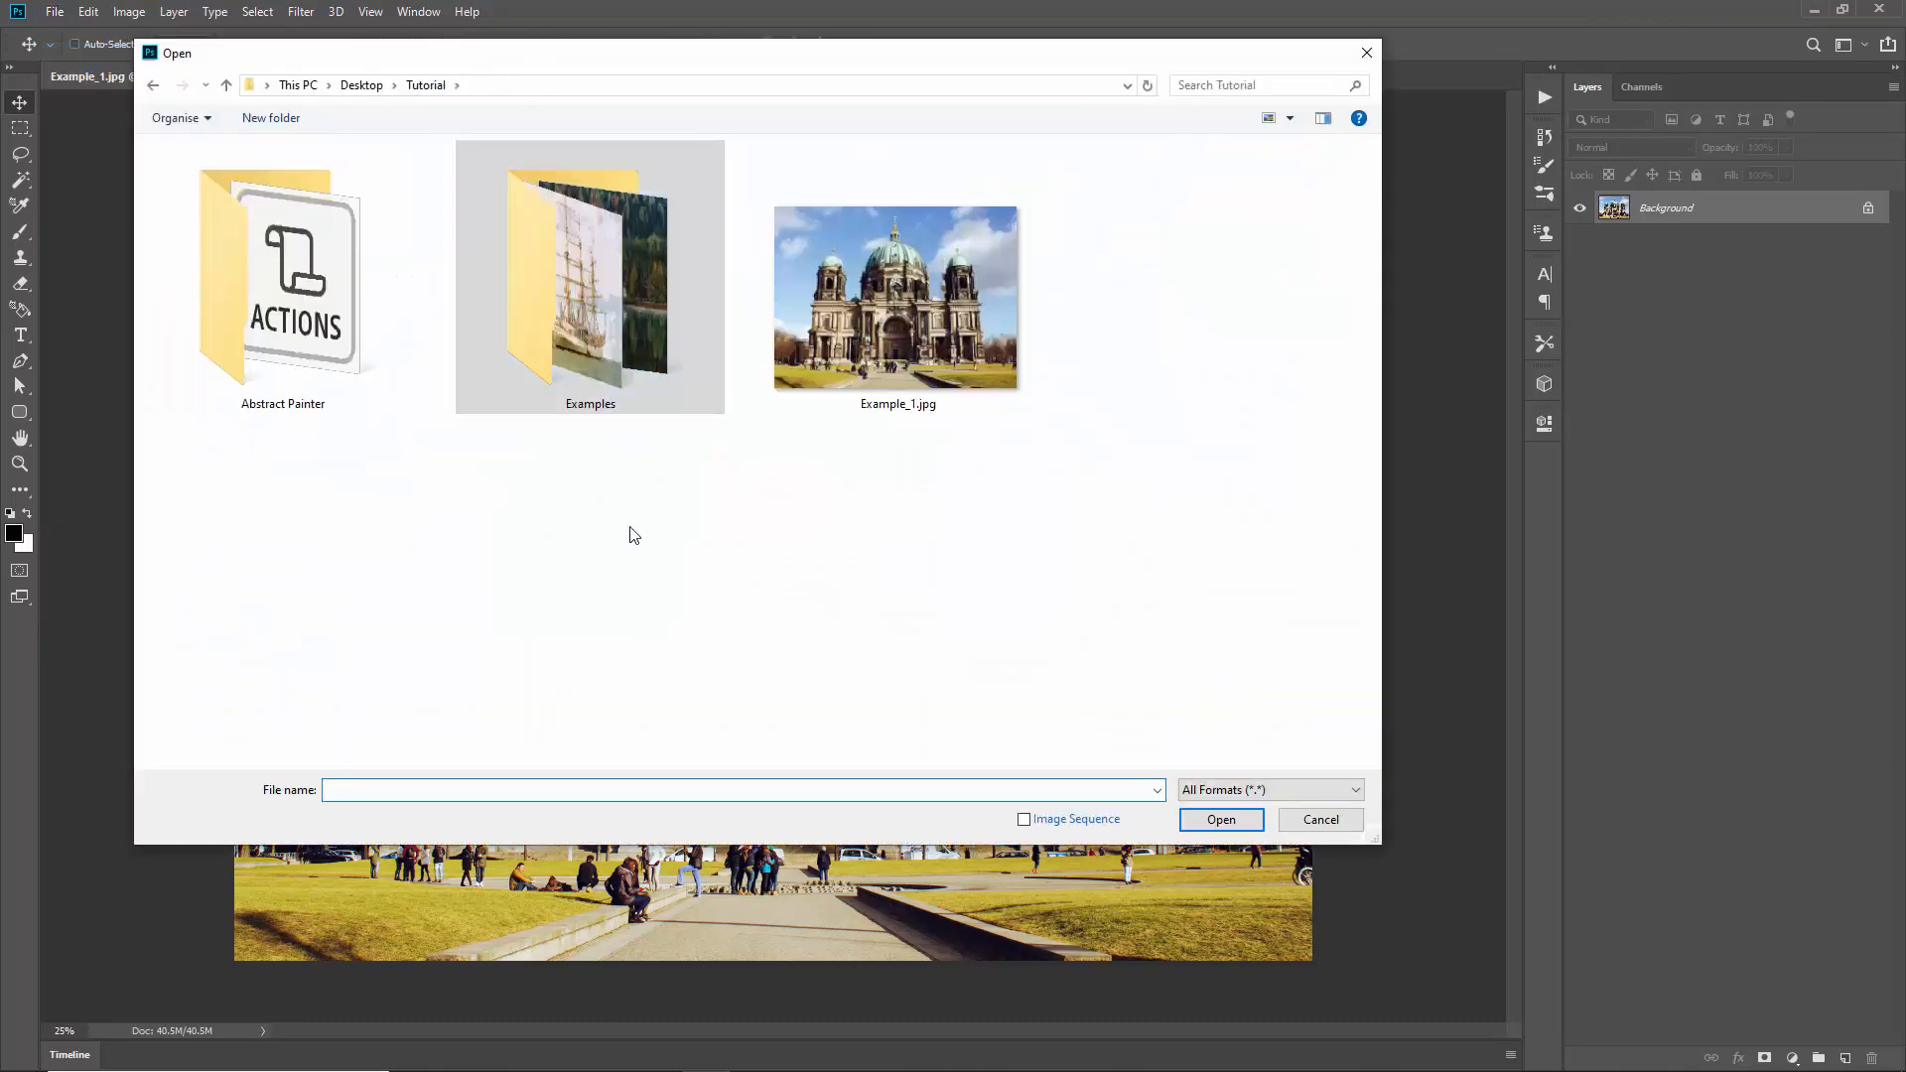
pyautogui.click(311, 297)
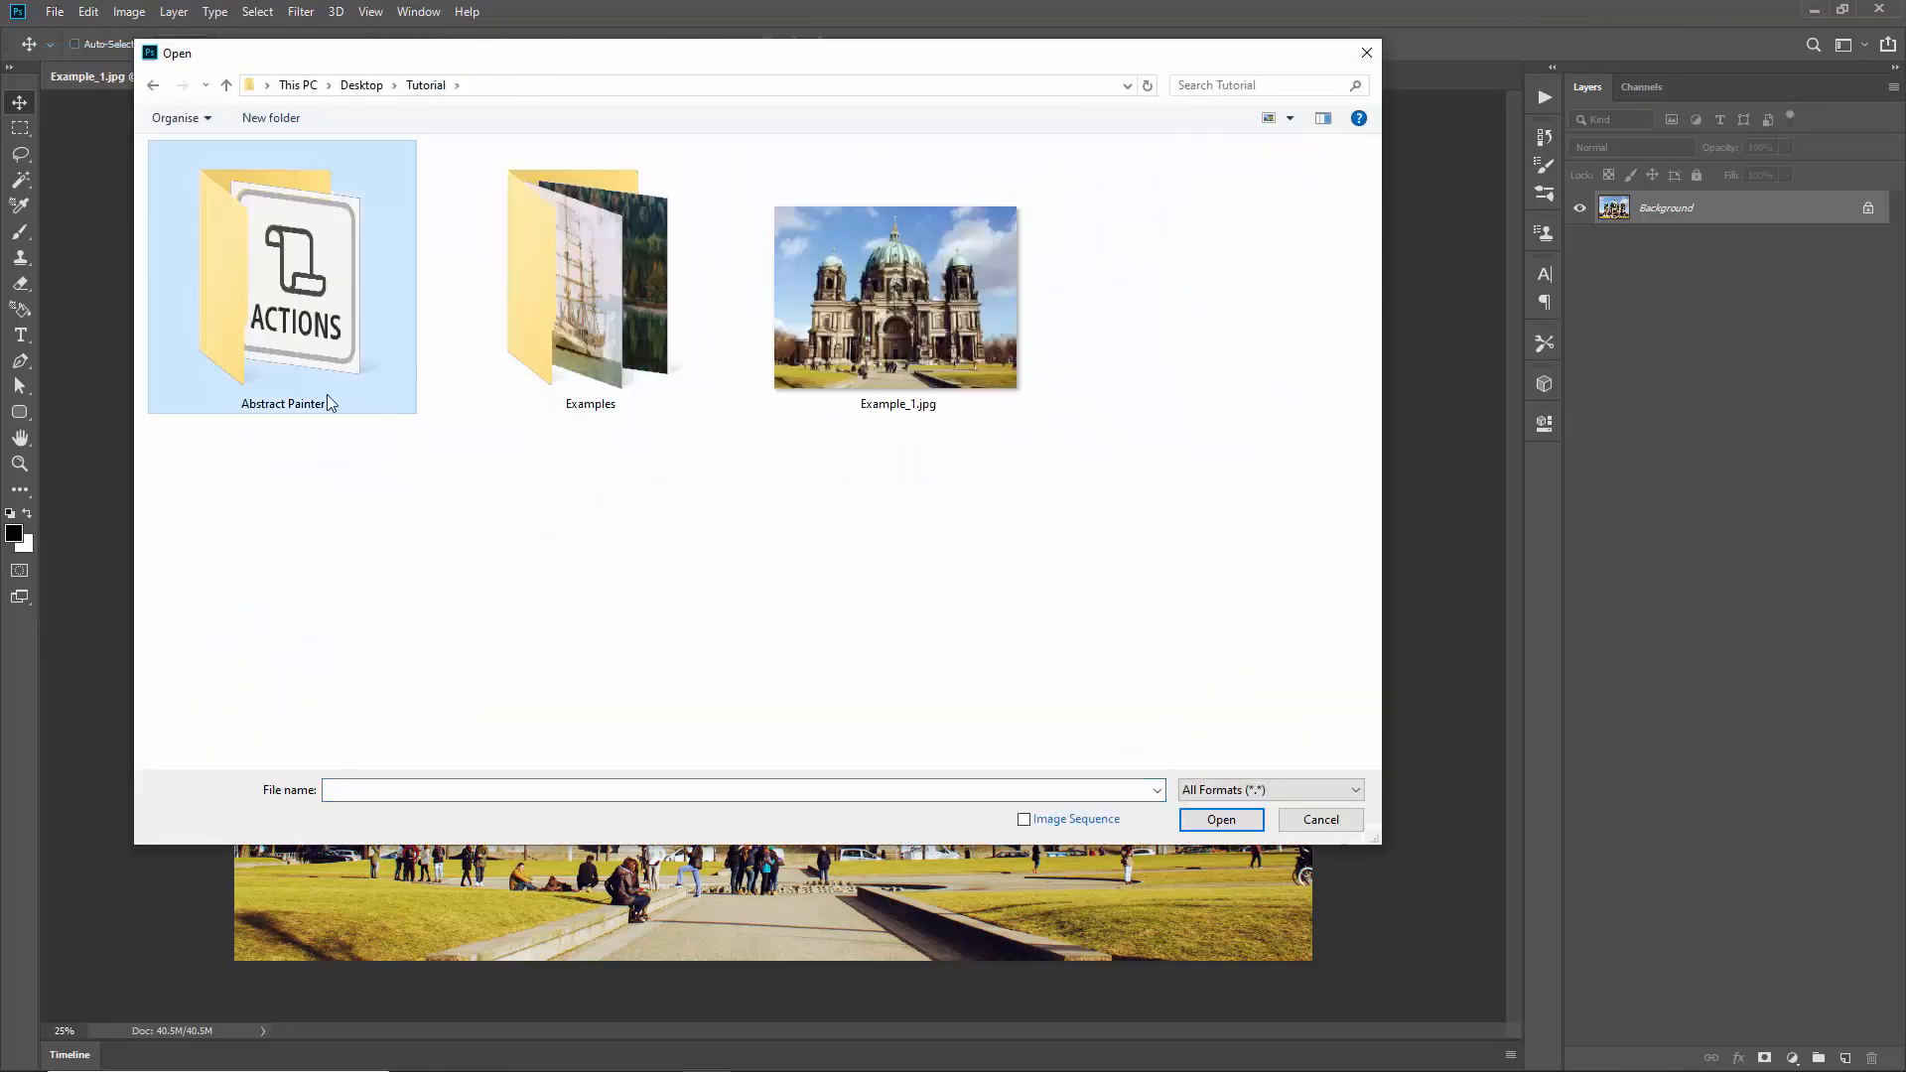
pyautogui.doubleClick(317, 288)
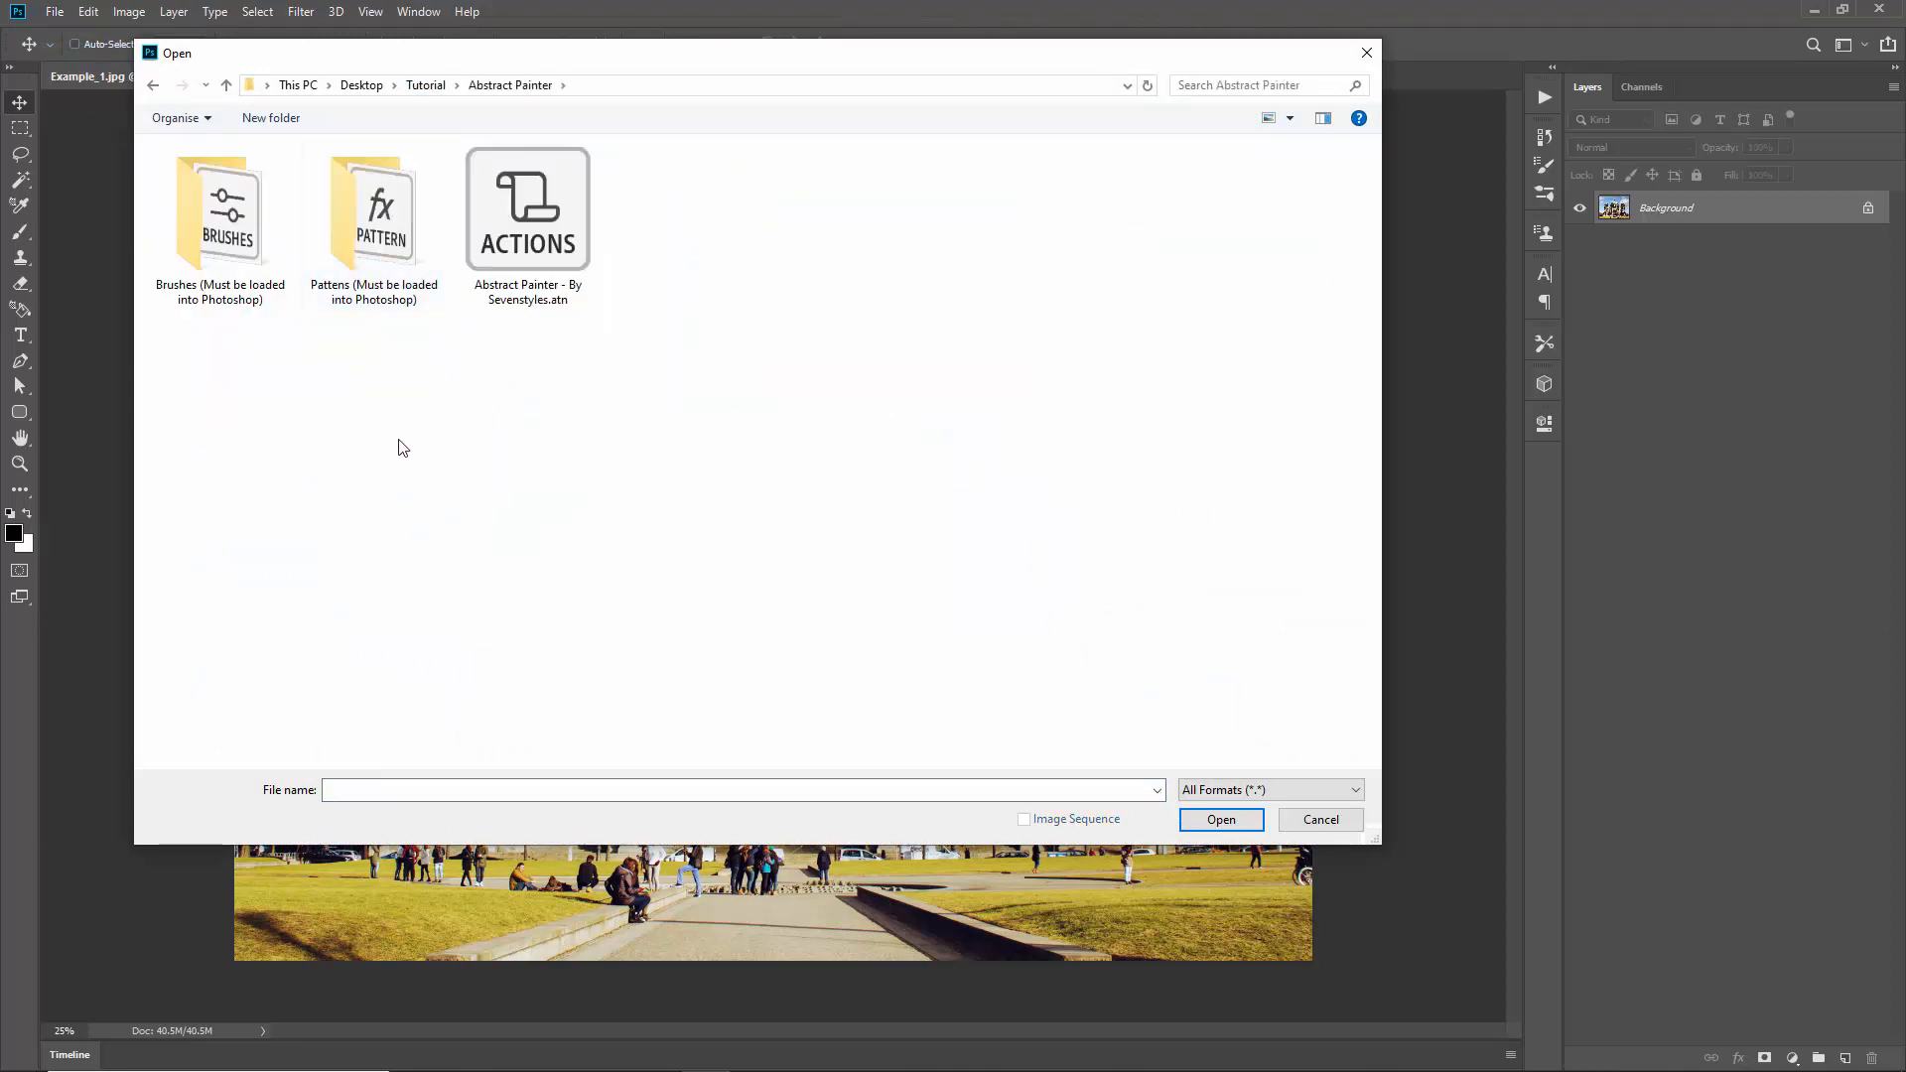
pyautogui.click(238, 248)
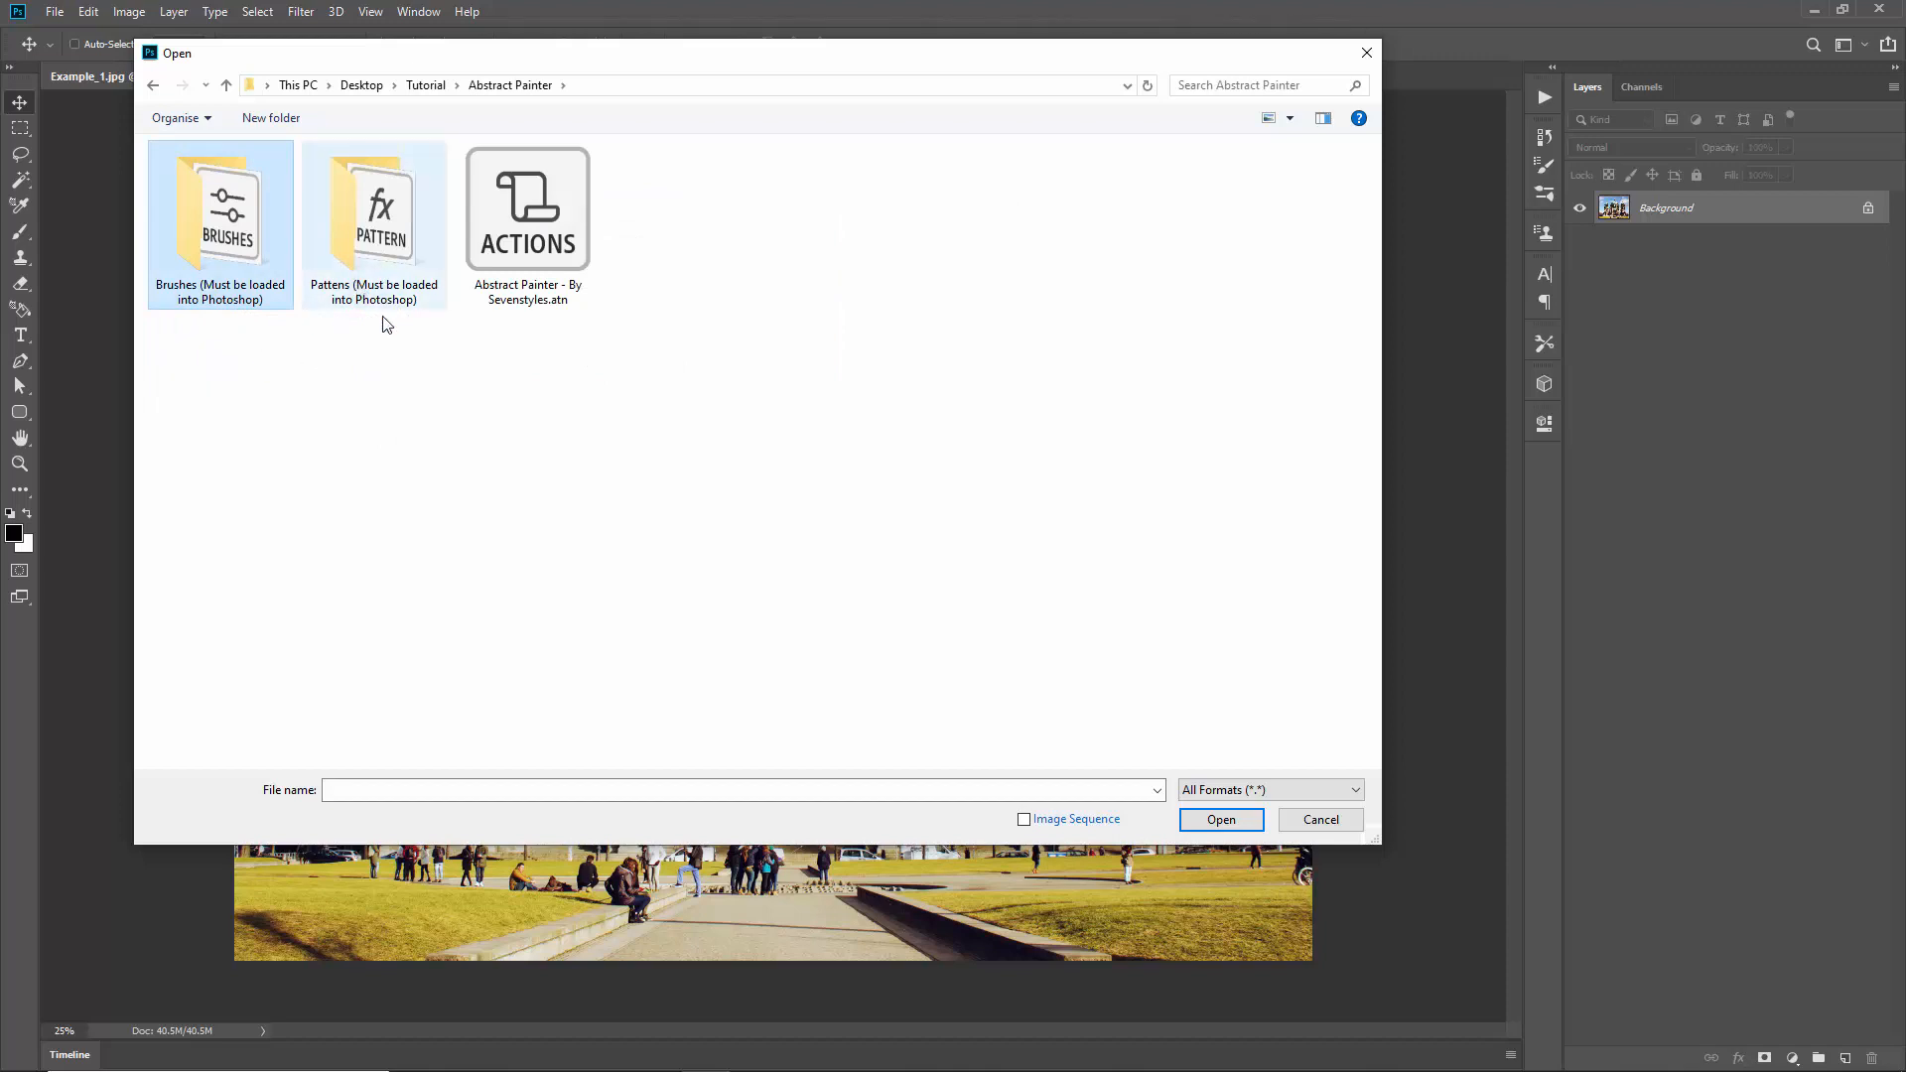
pyautogui.doubleClick(193, 247)
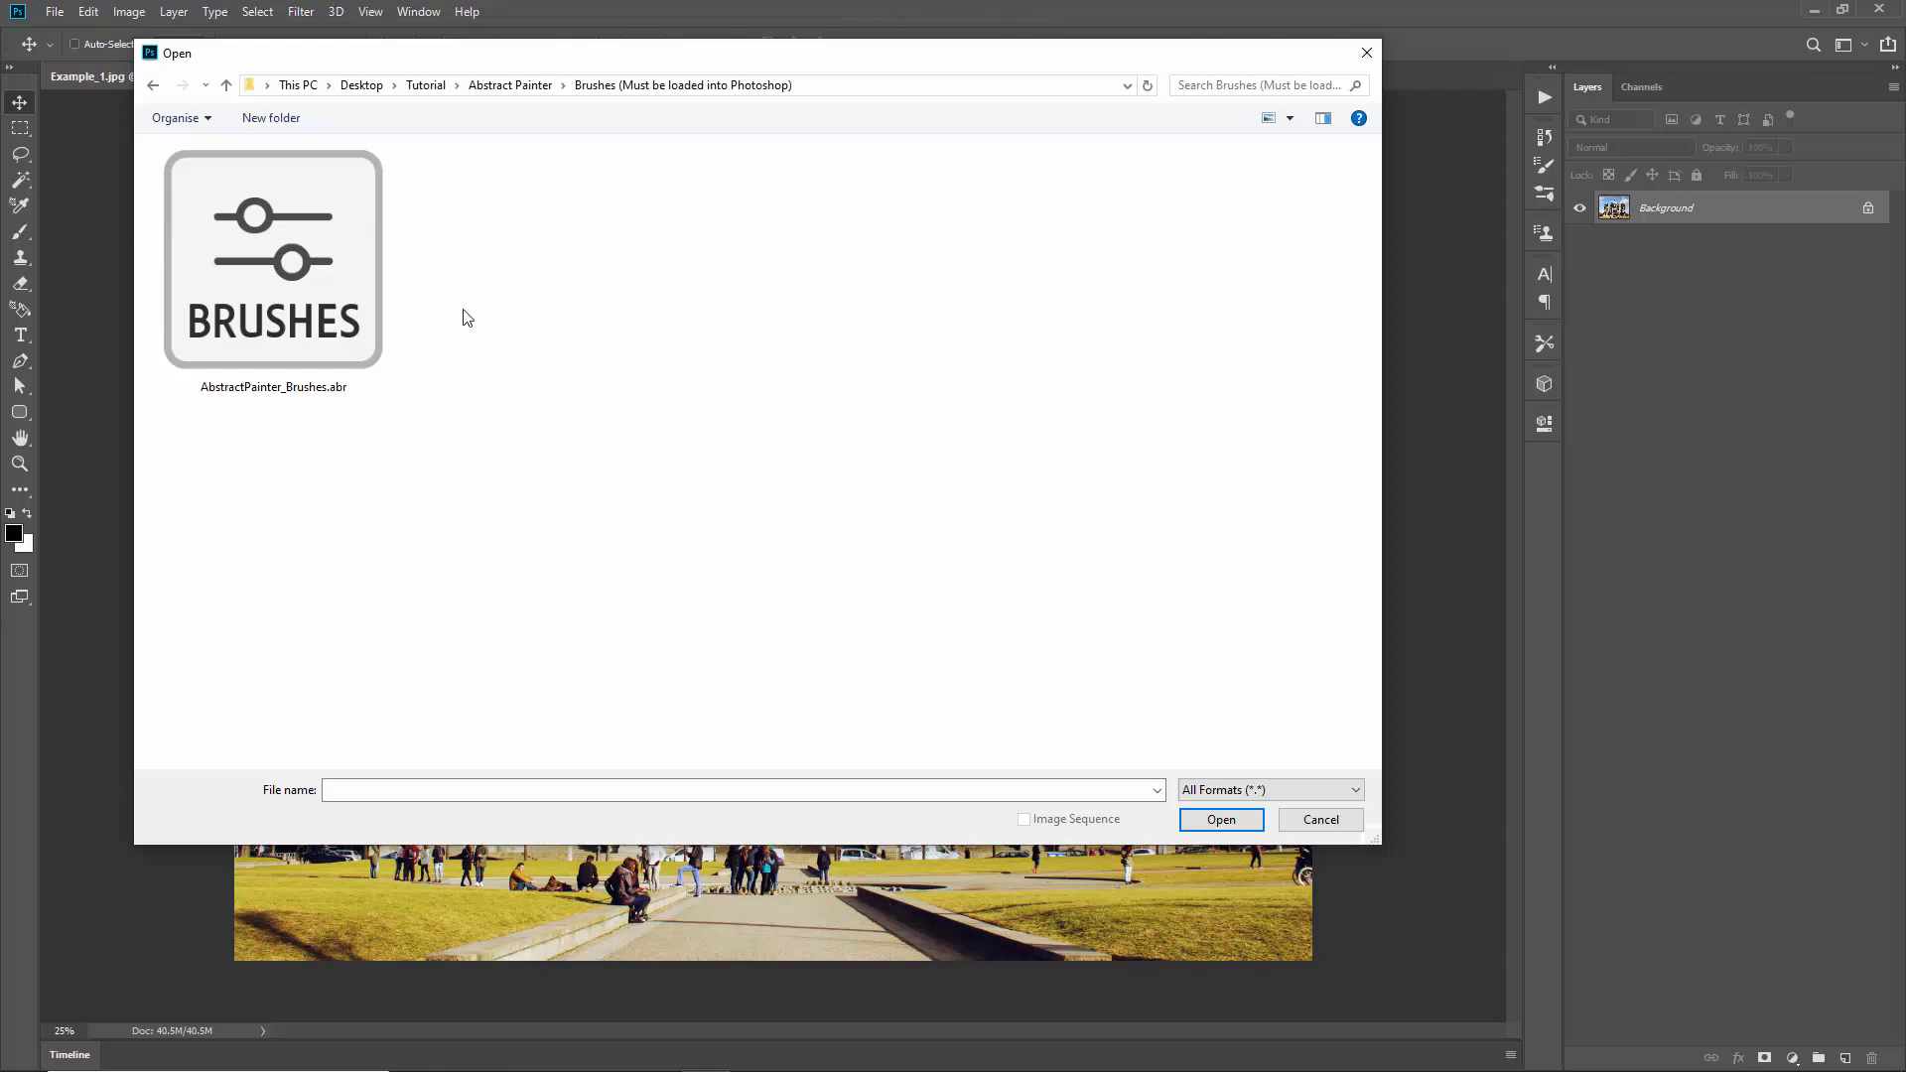
pyautogui.click(338, 246)
pyautogui.doubleClick(337, 240)
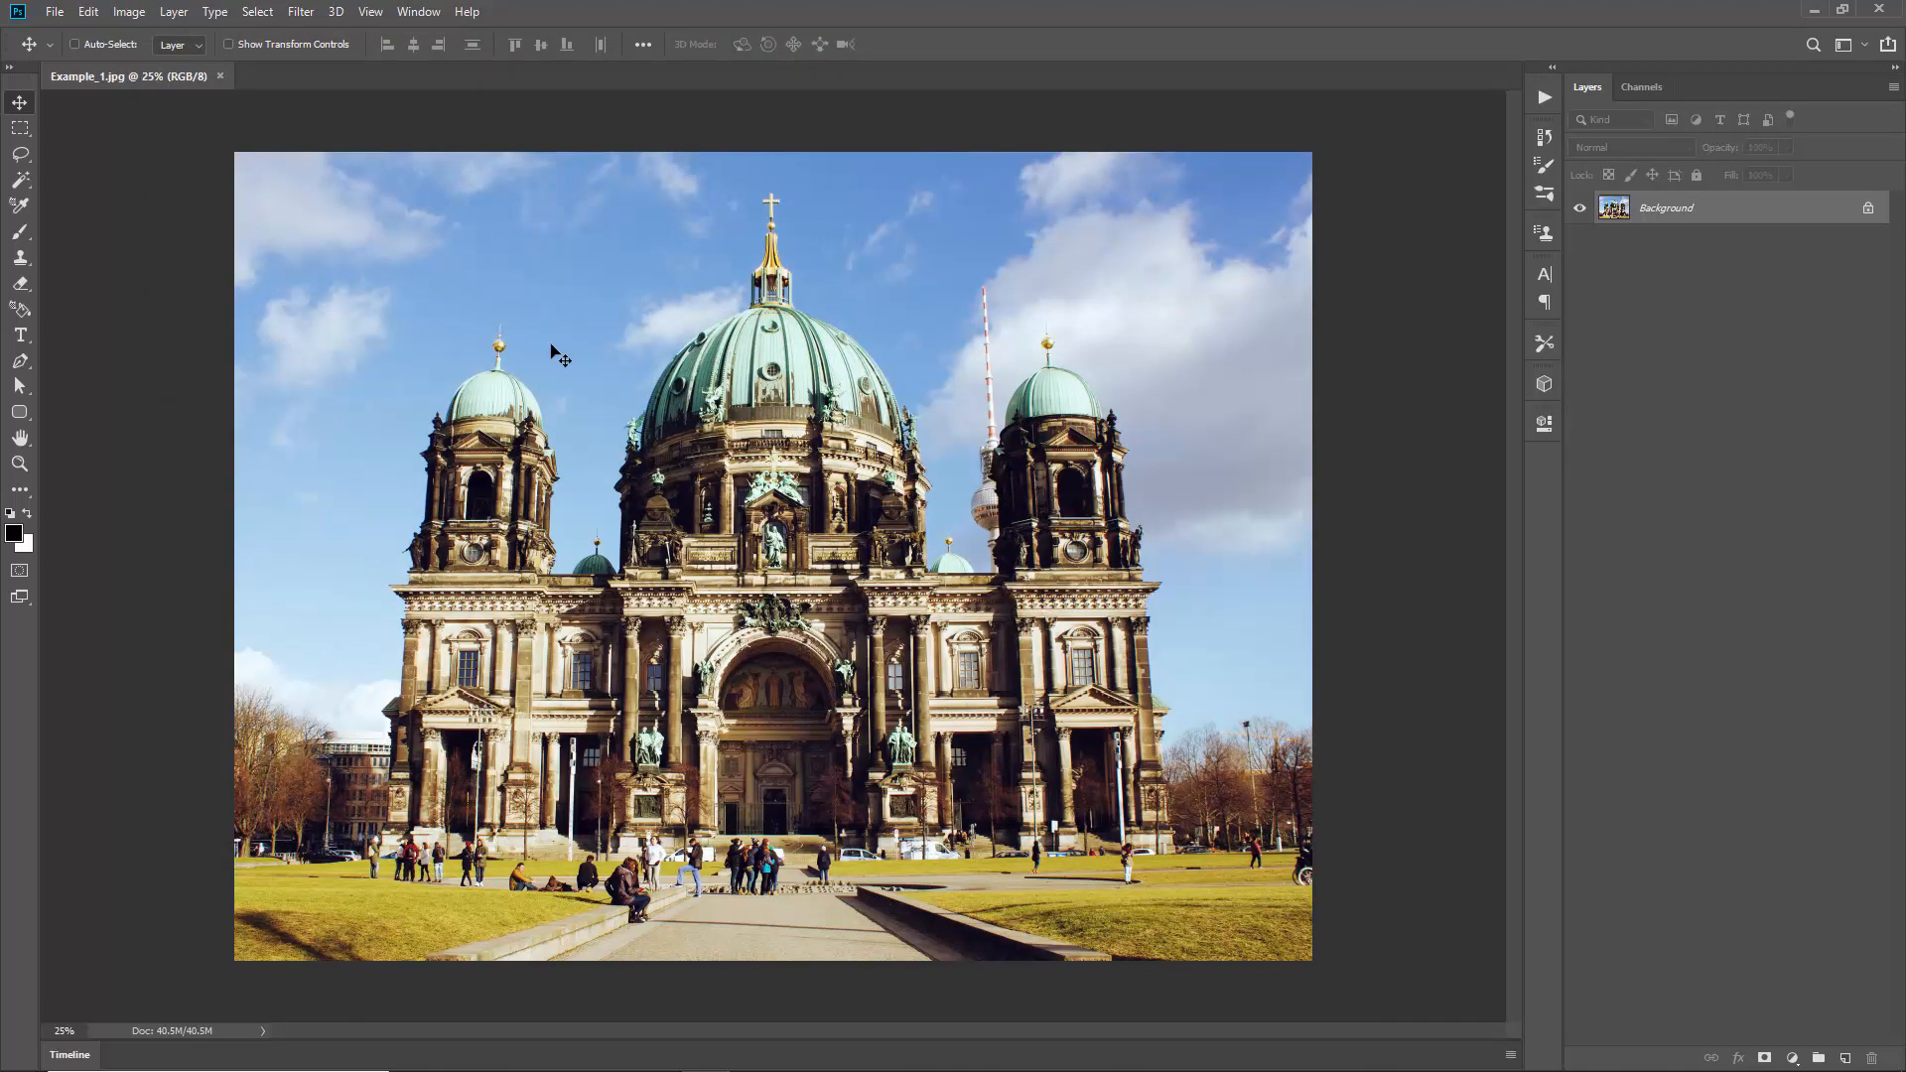
# Step: With the Brush tool, expand the AbstractPainter_Brushes group to examine its brushes, and collapse it again
pyautogui.press('b')
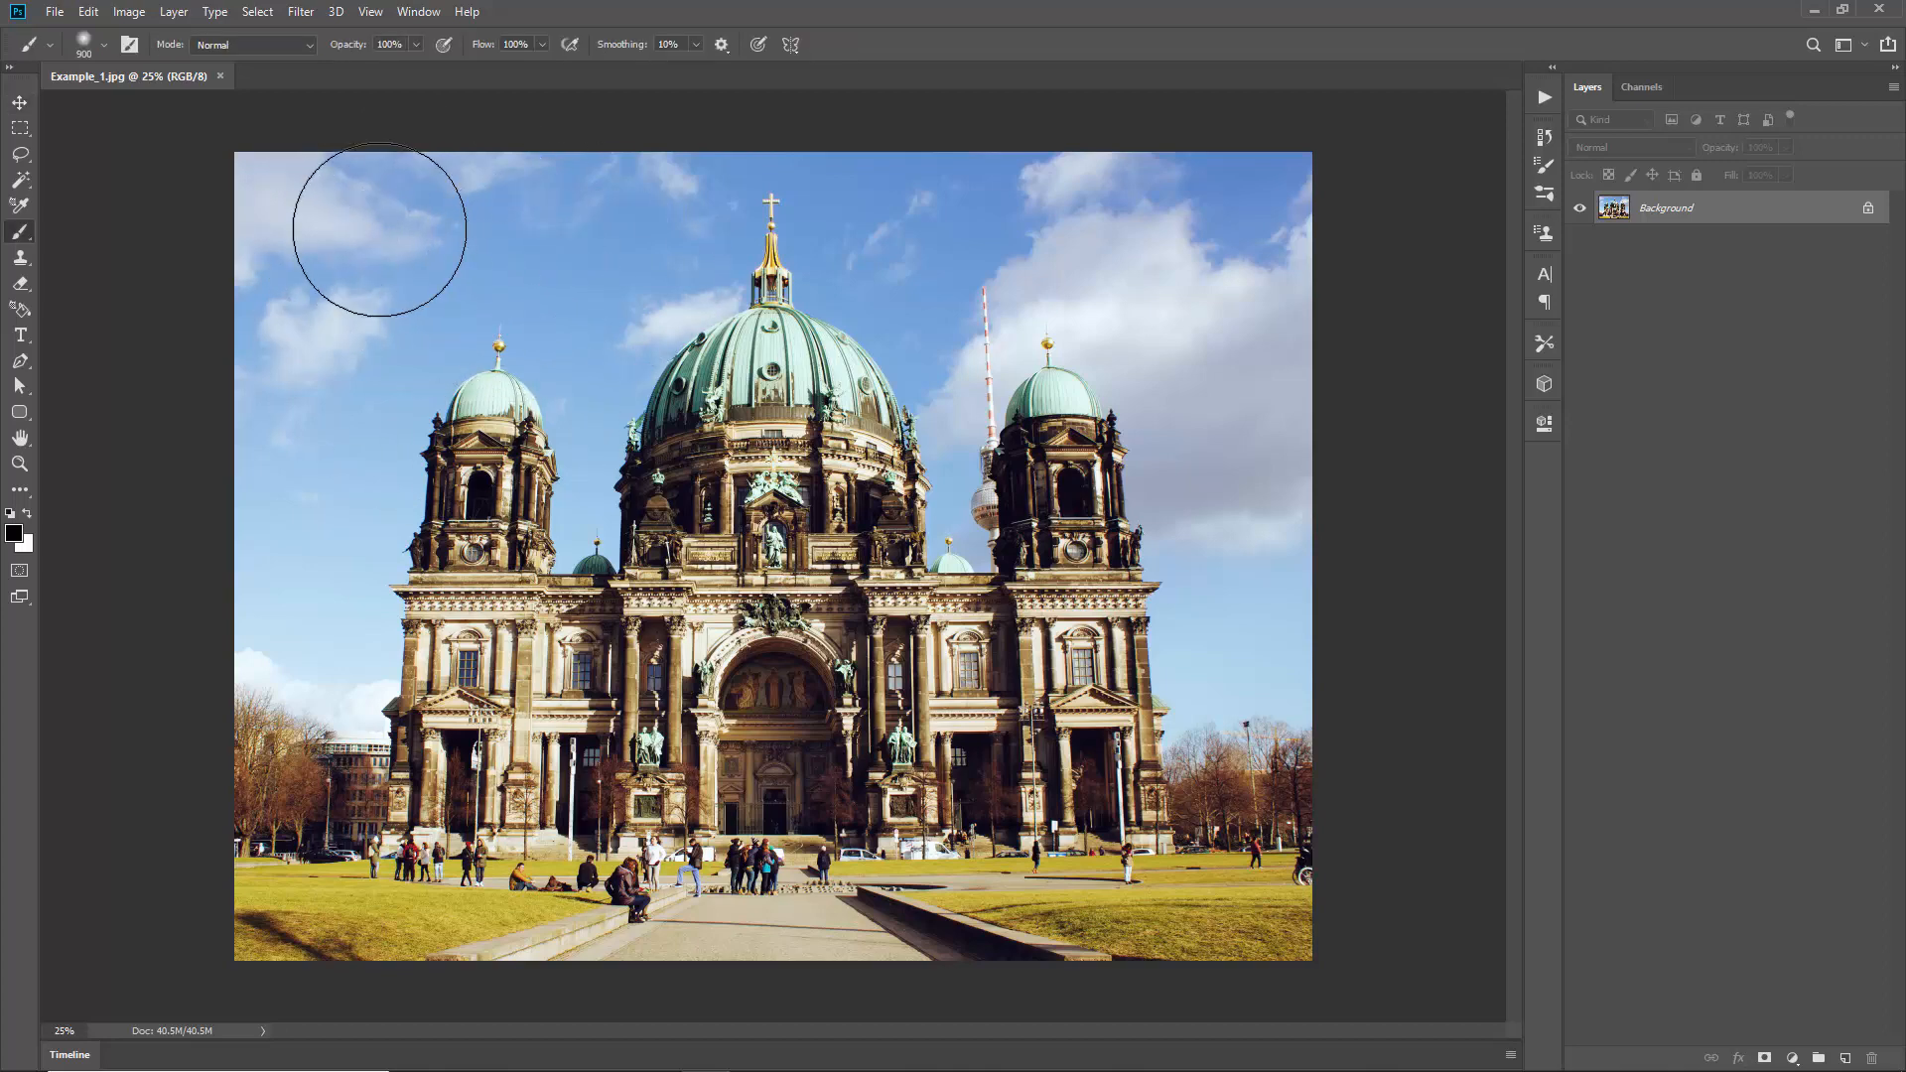
pyautogui.rightClick(377, 235)
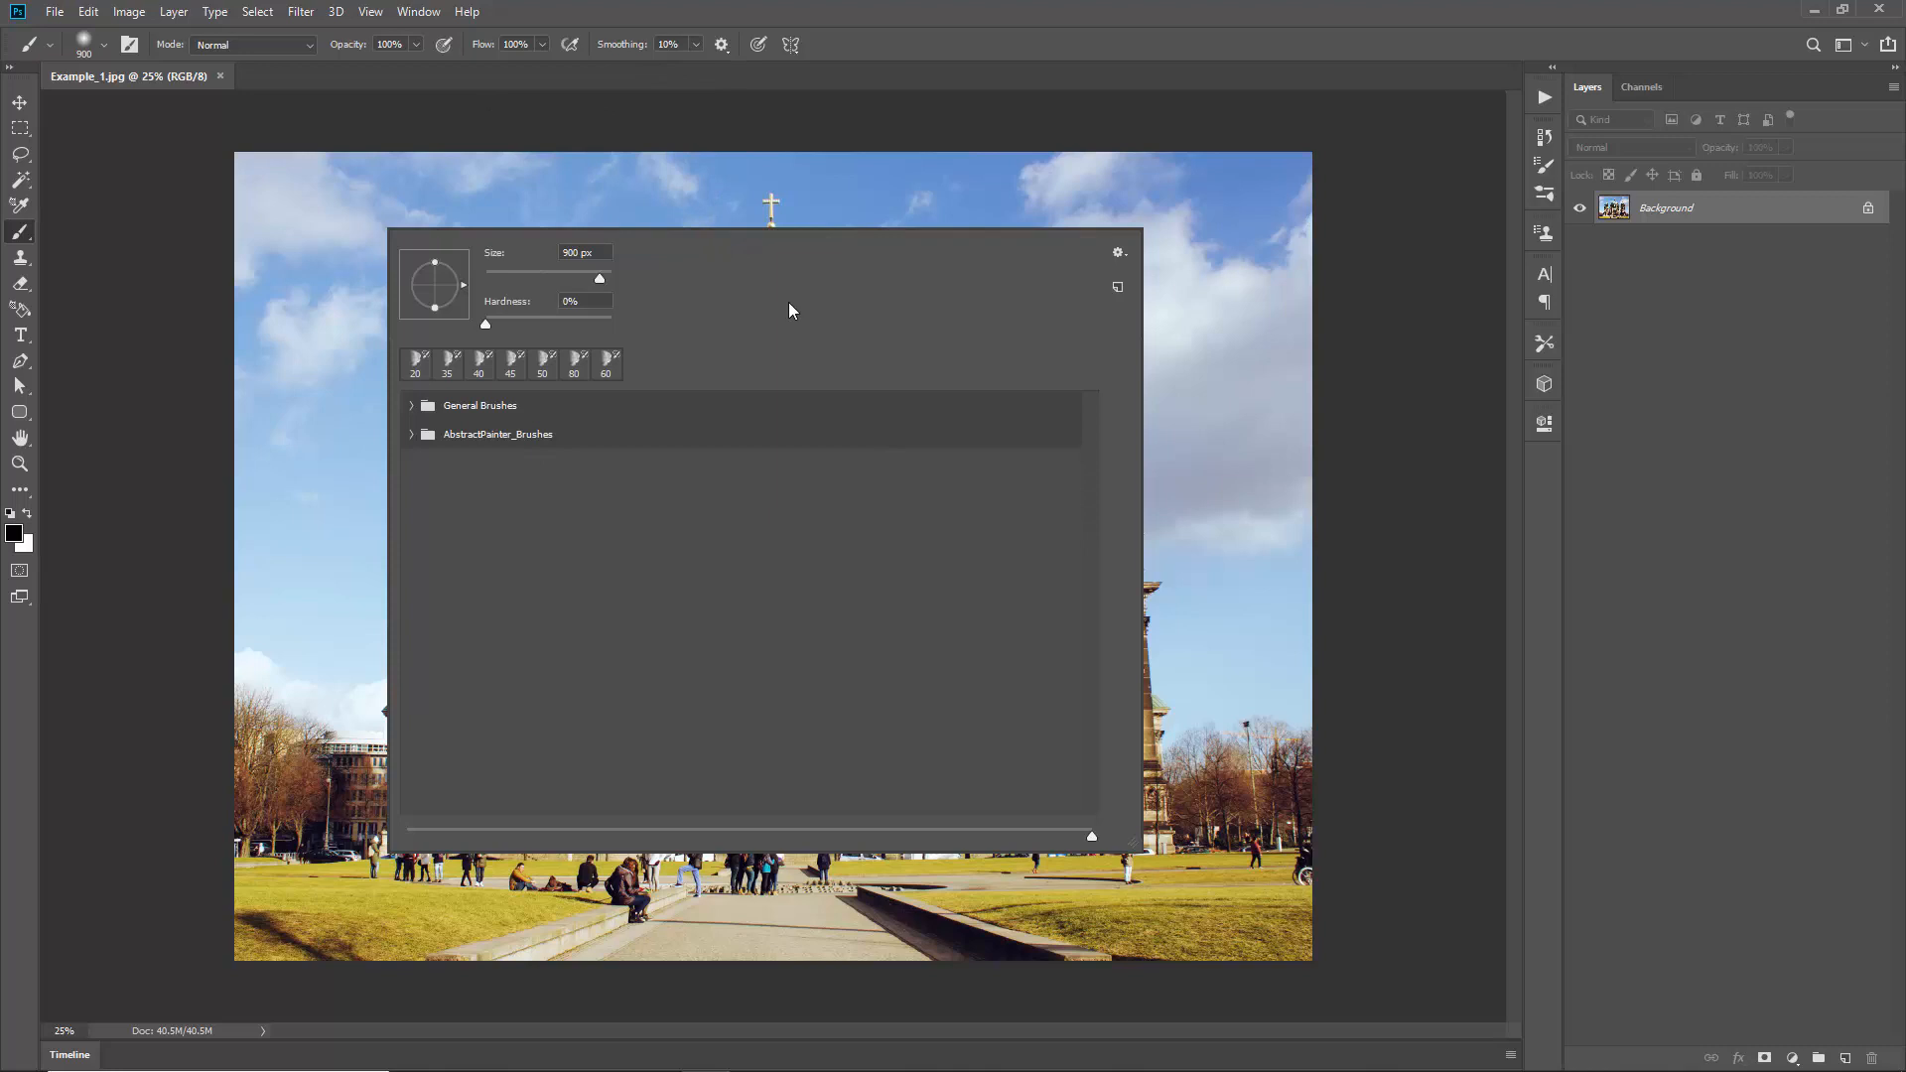
pyautogui.click(464, 436)
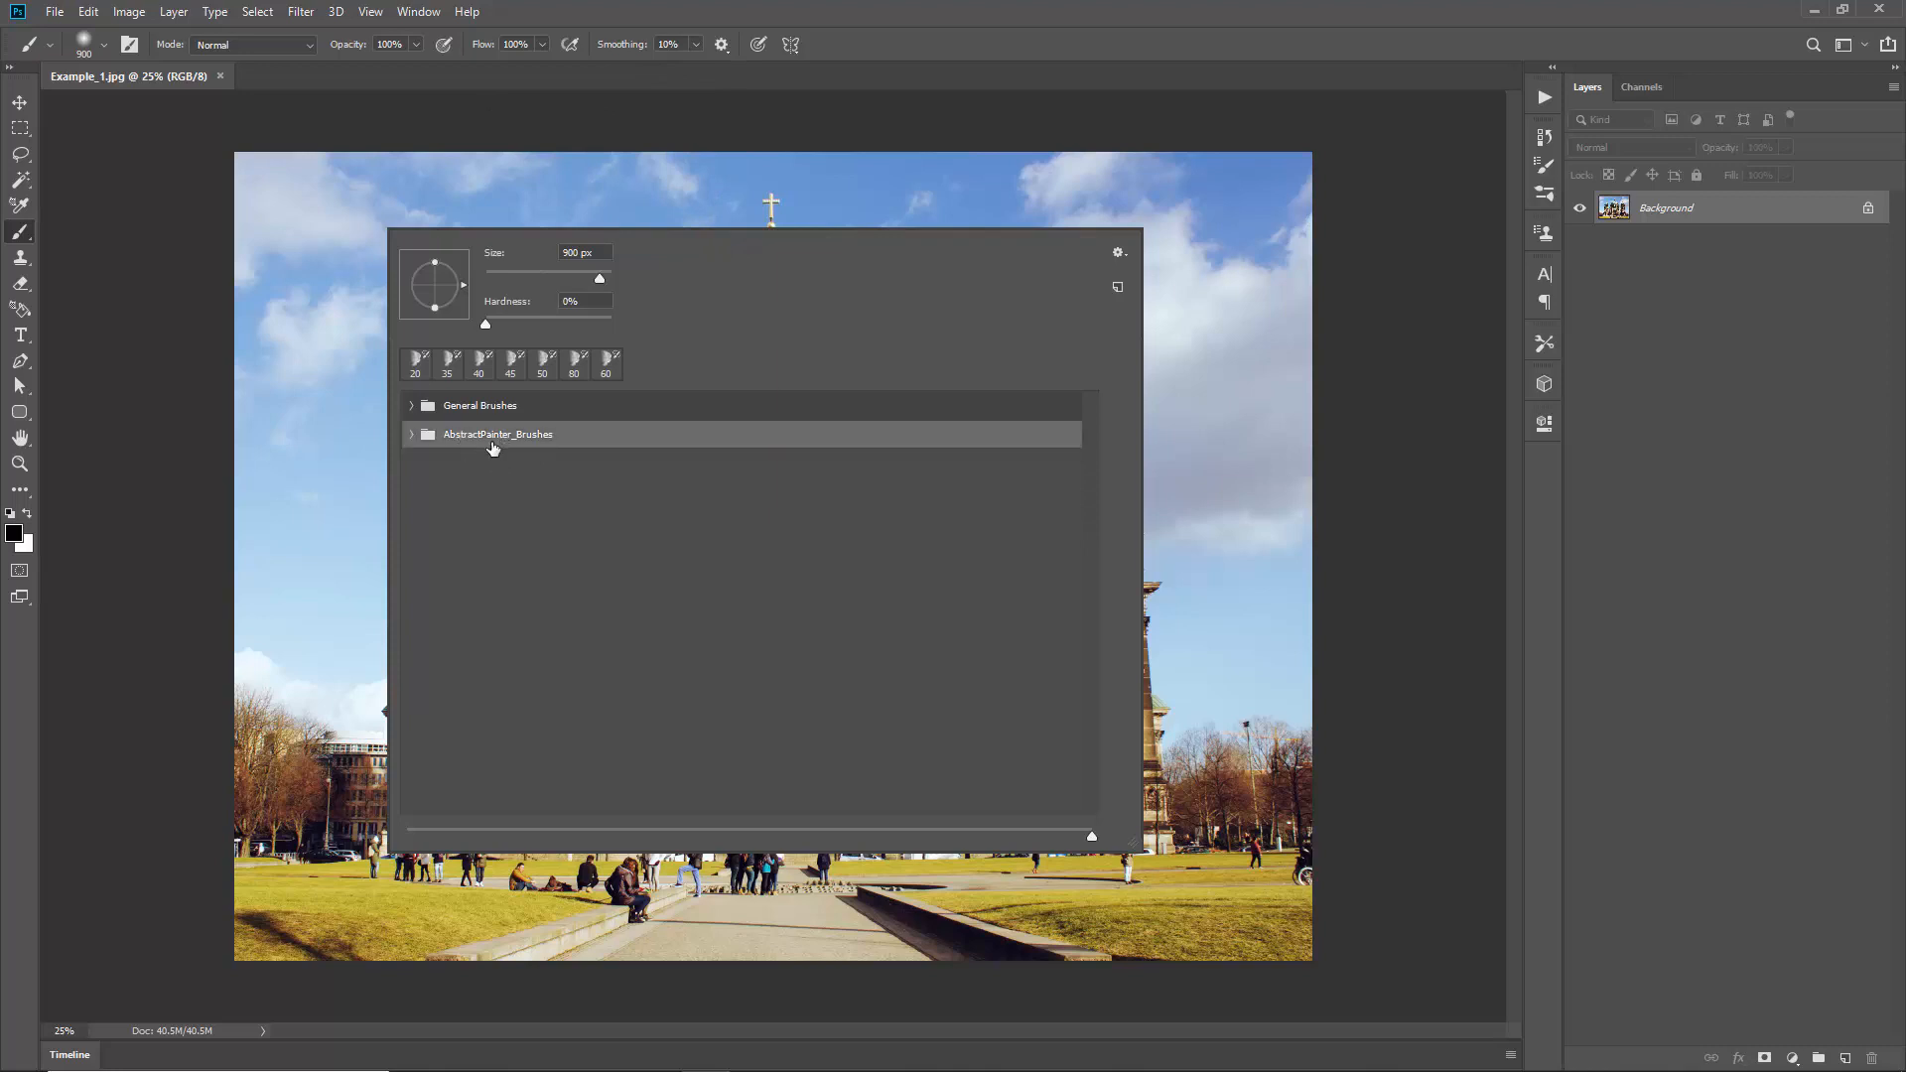
pyautogui.click(412, 436)
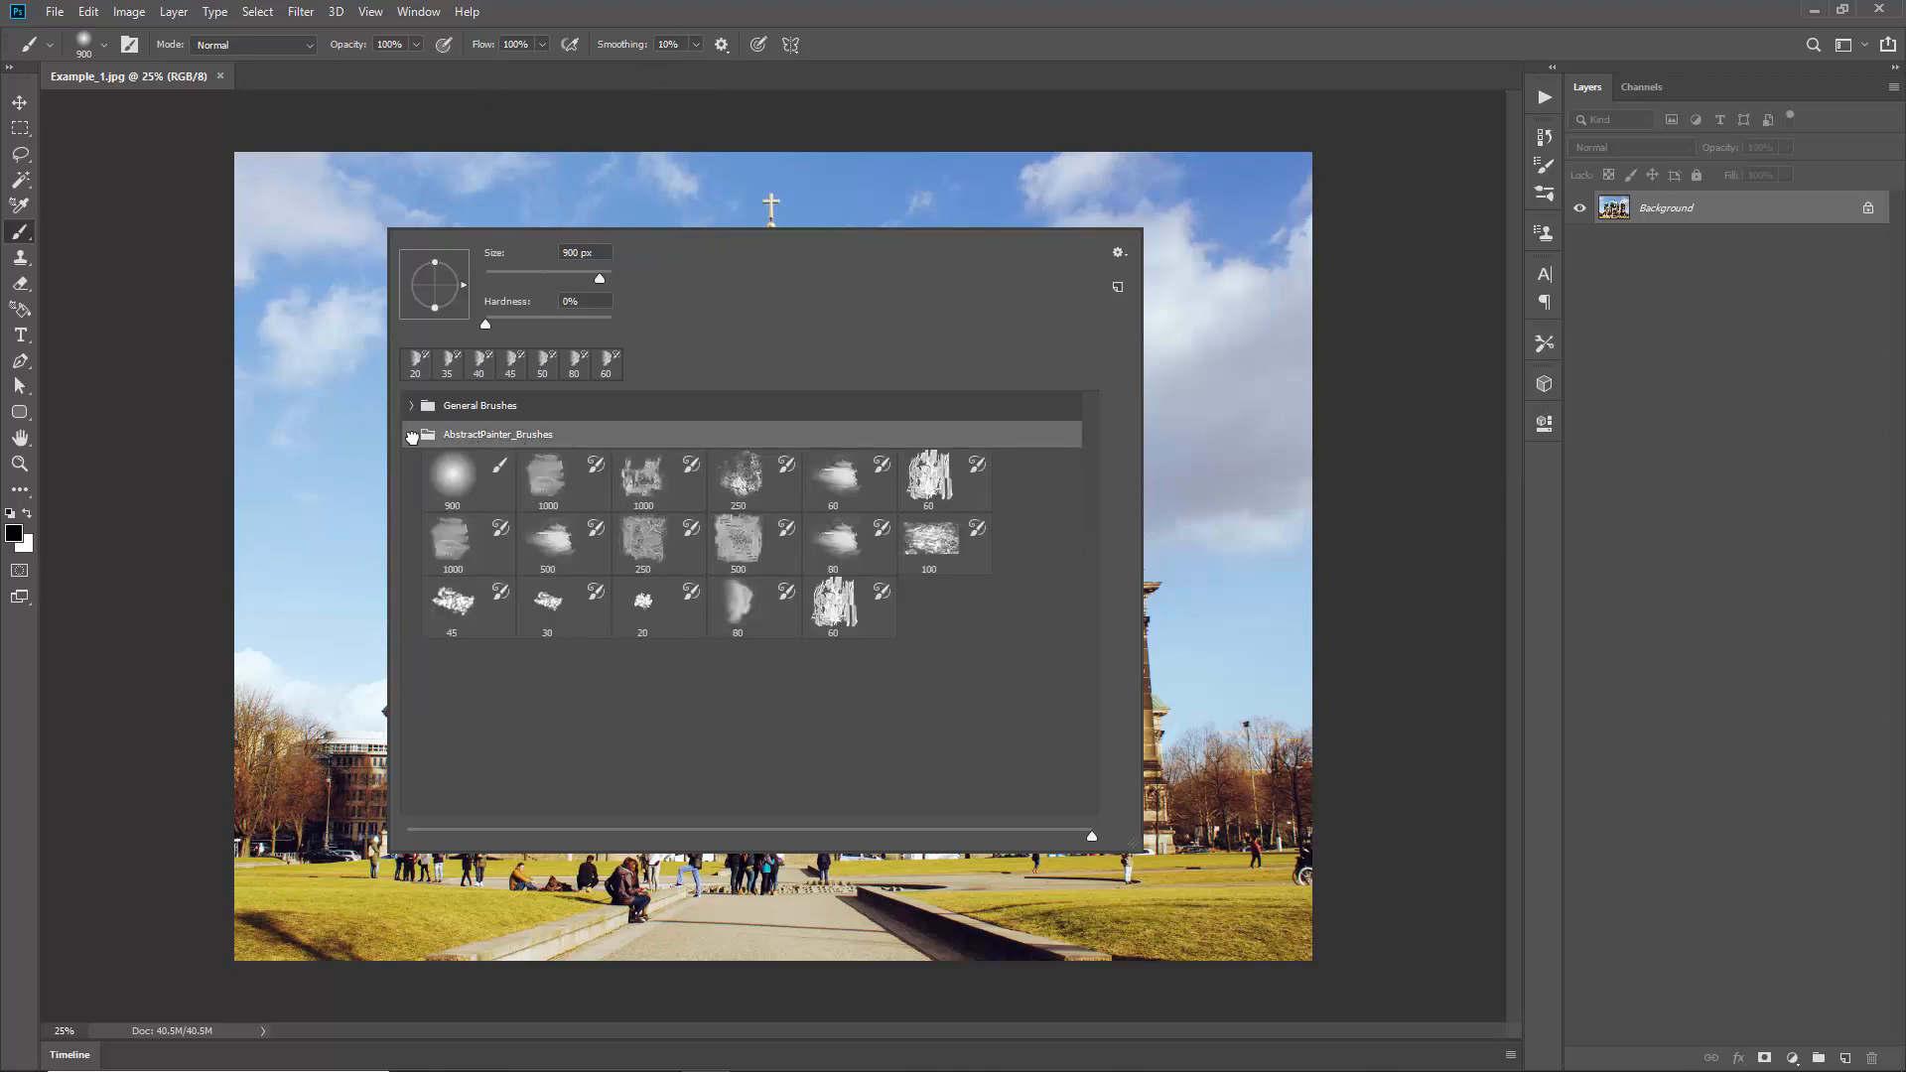
pyautogui.click(412, 436)
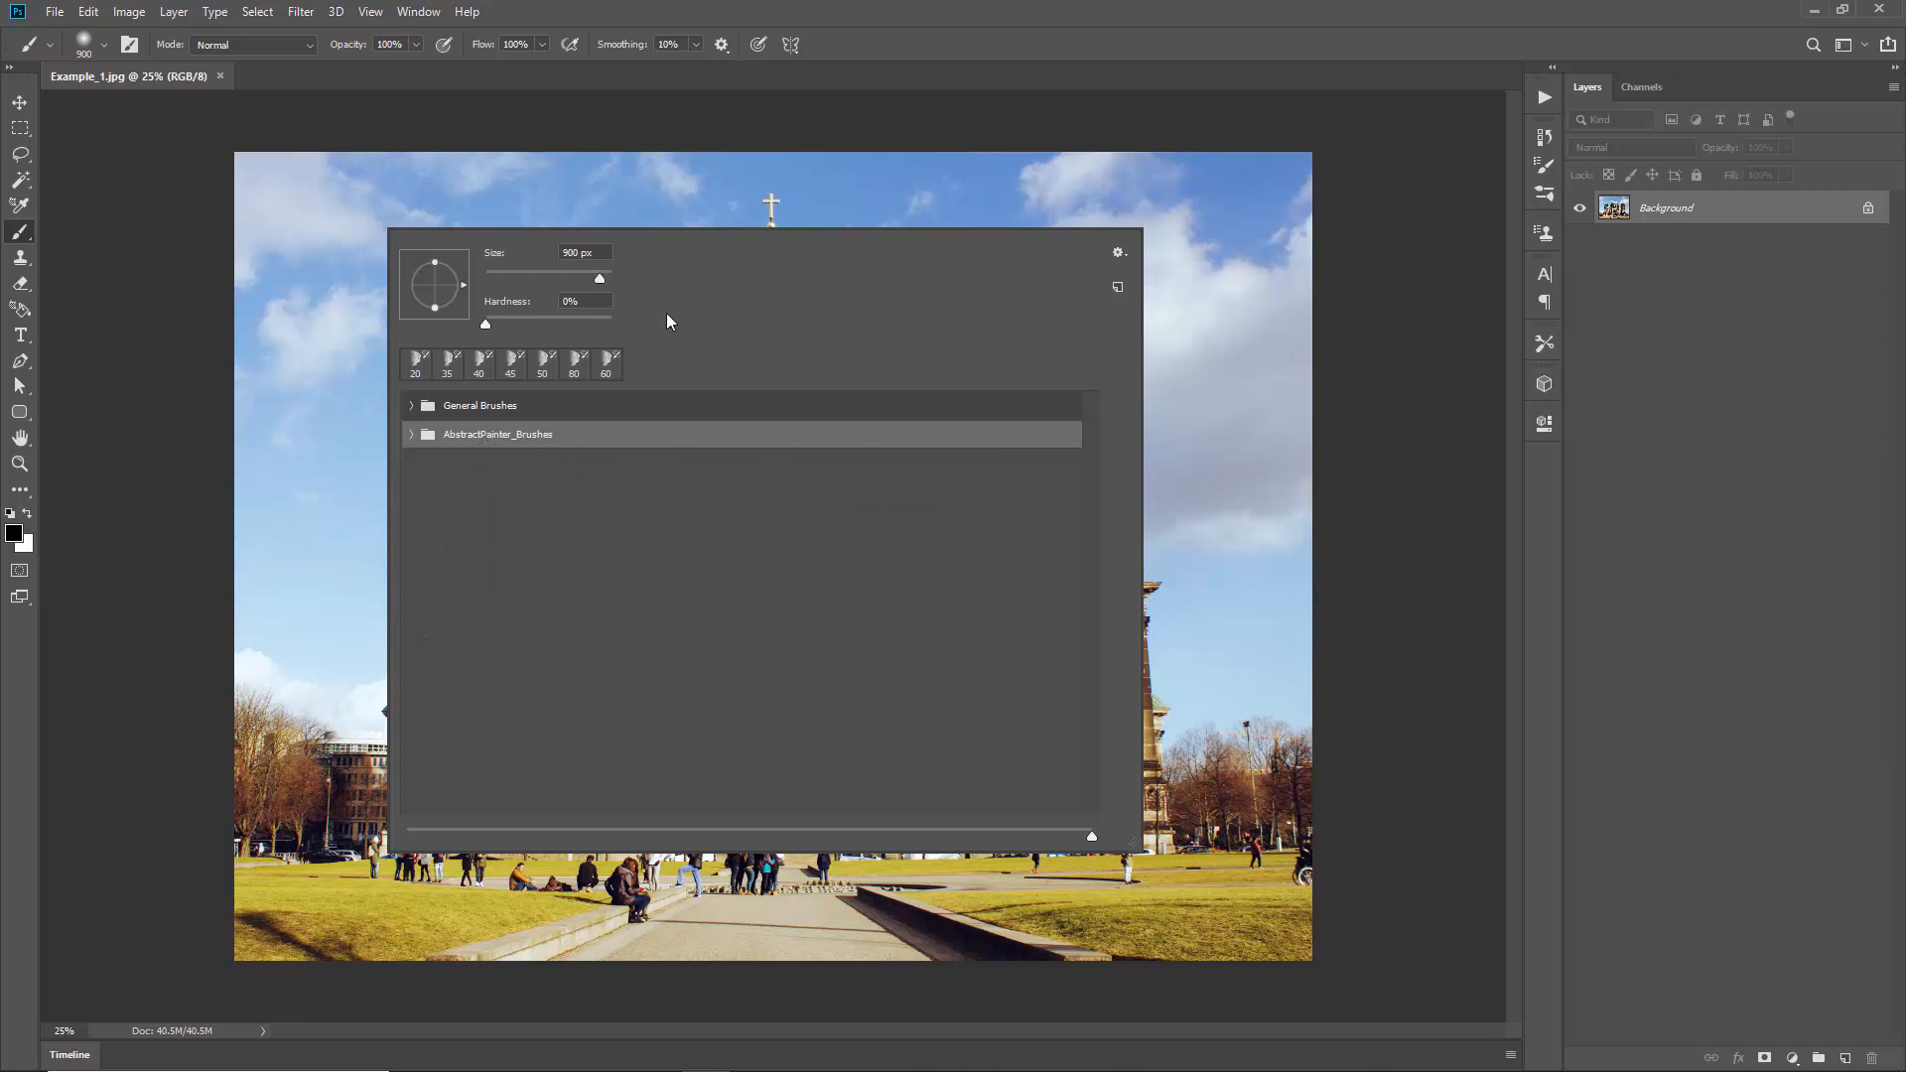
pyautogui.click(1118, 252)
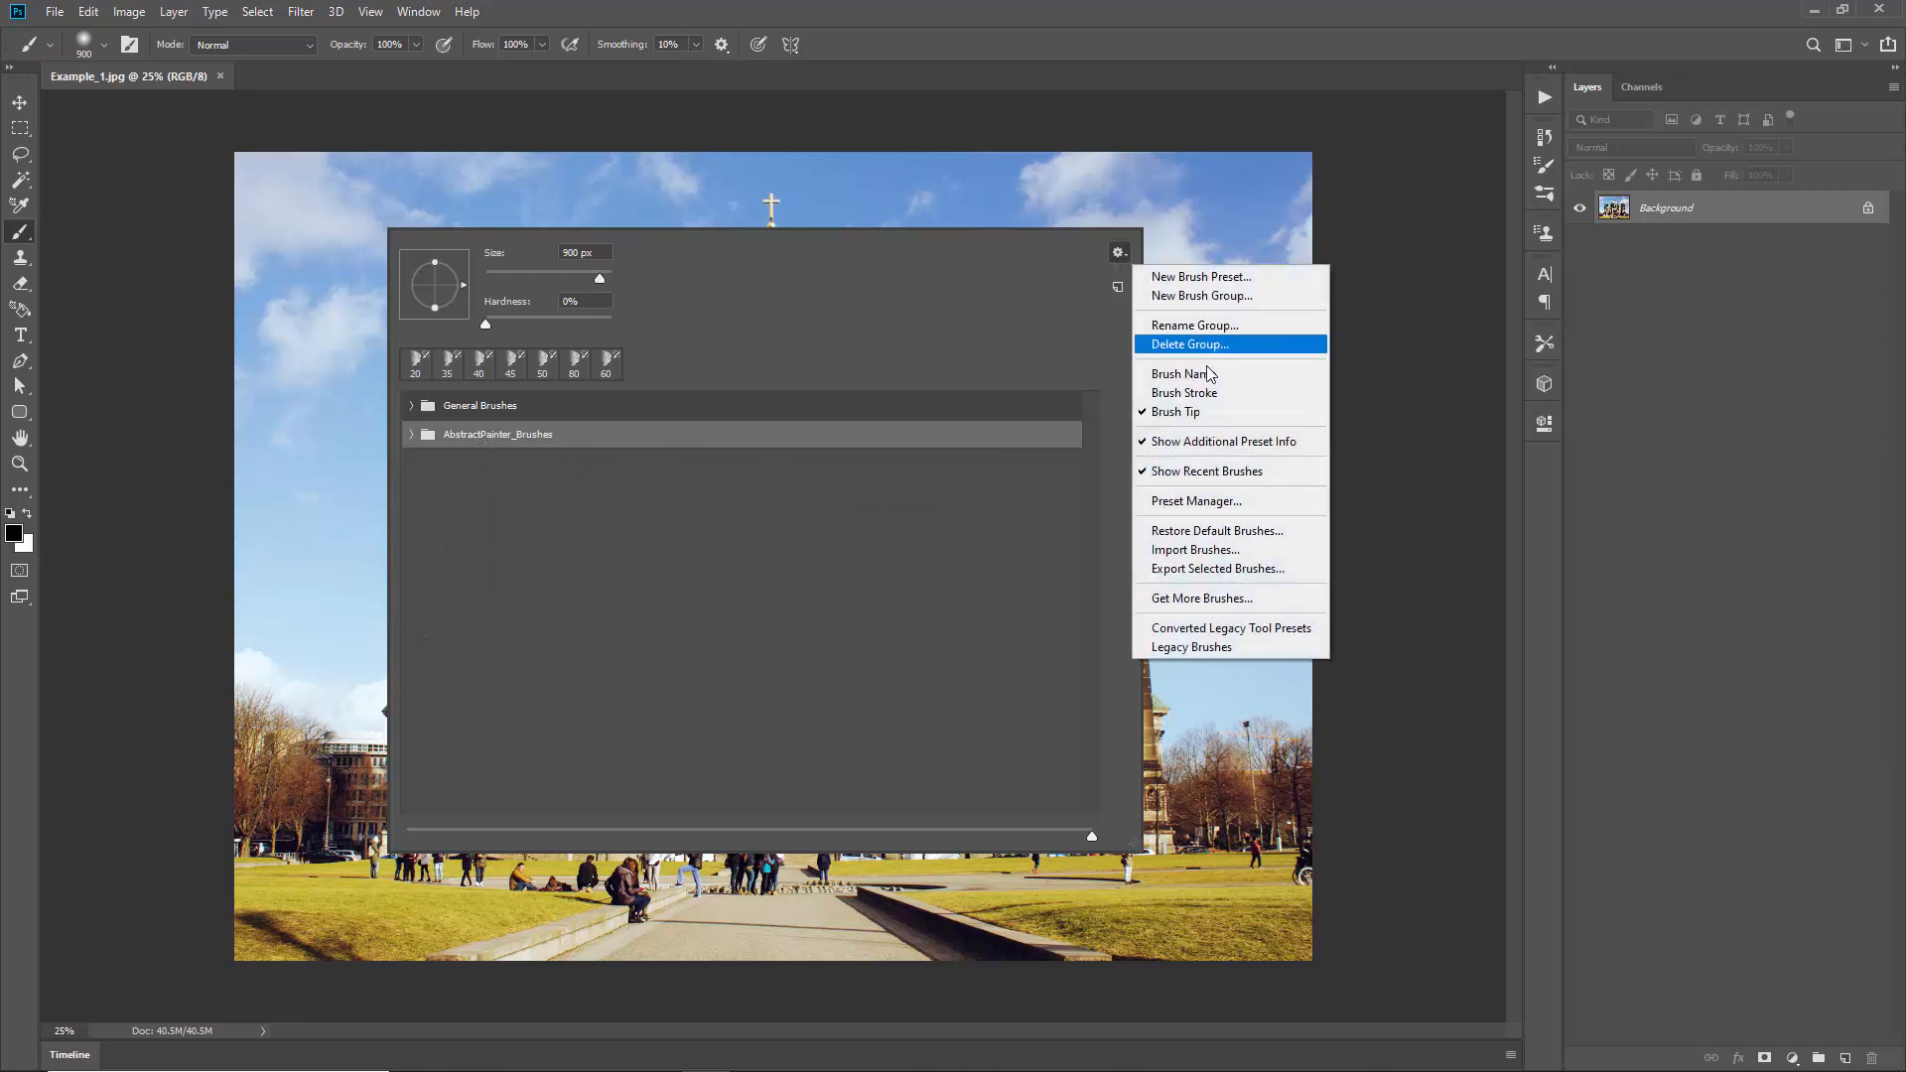
pyautogui.click(1198, 550)
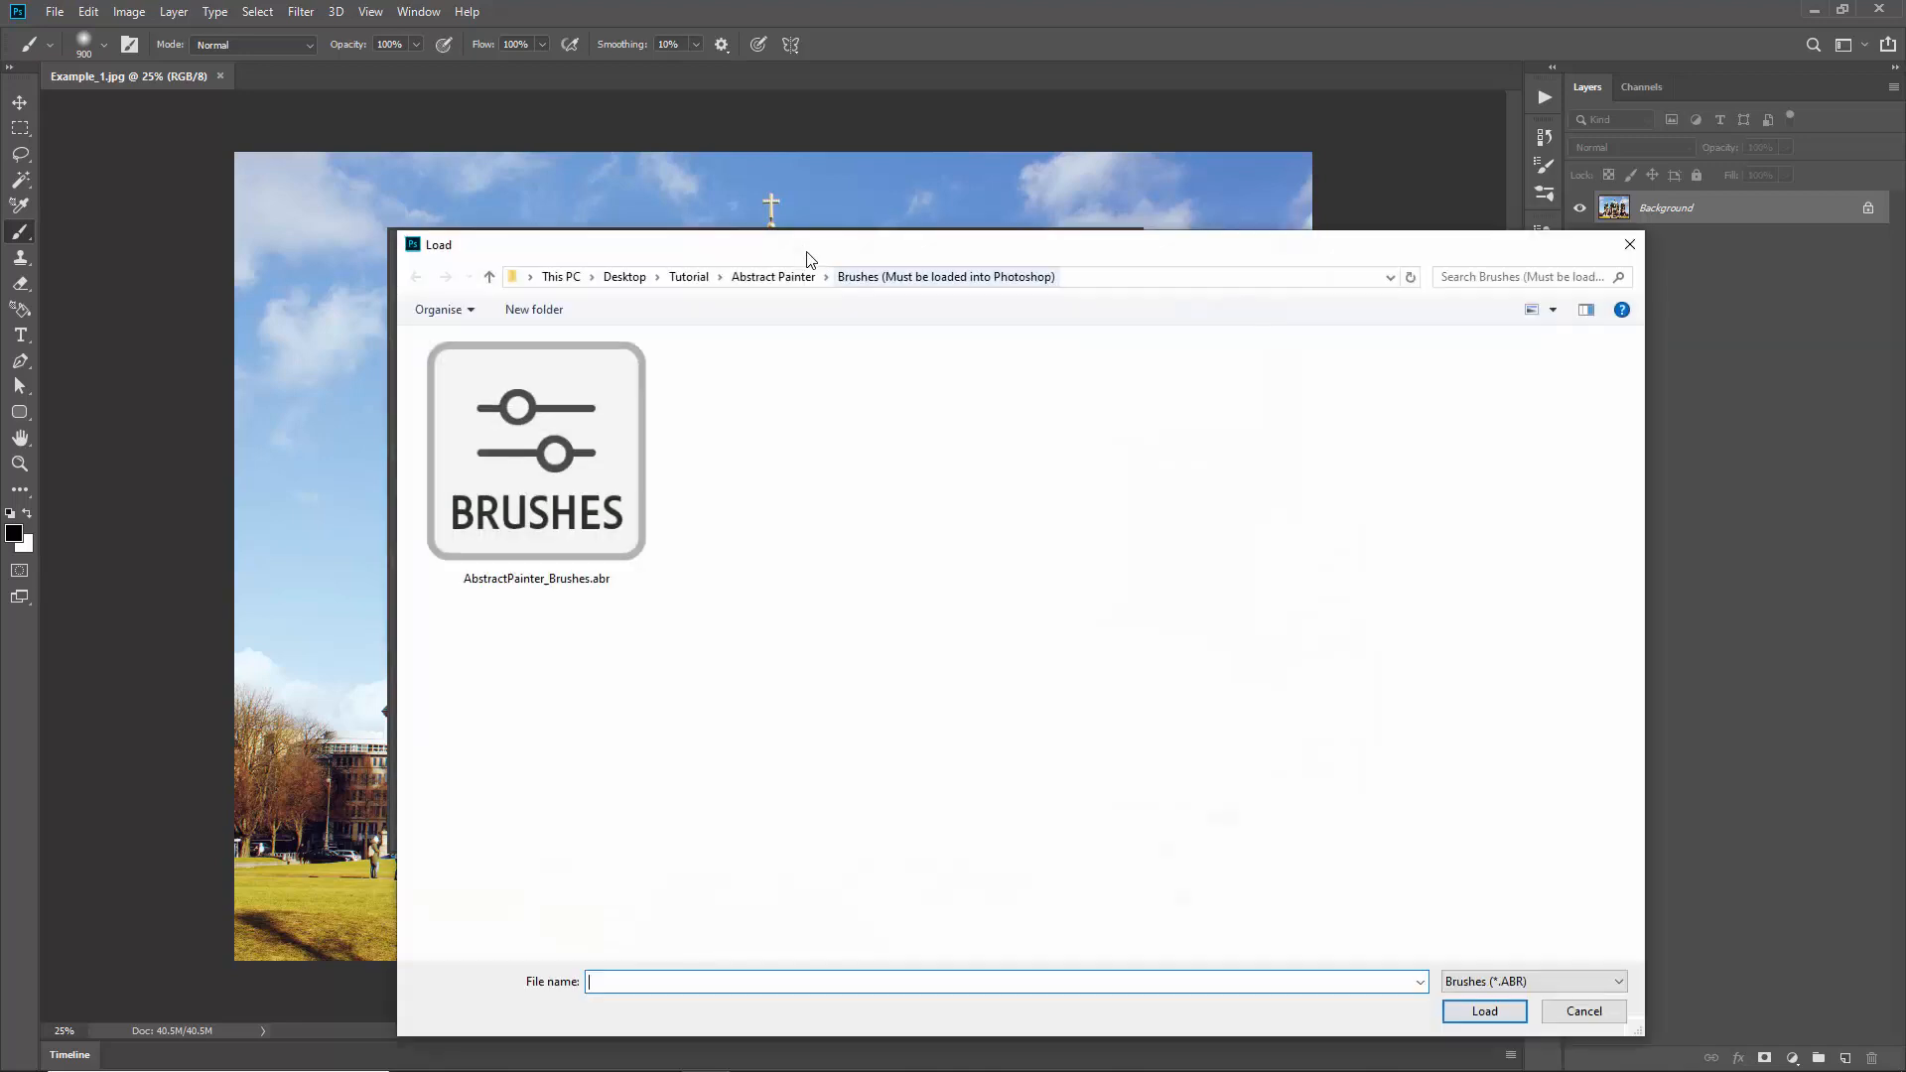
pyautogui.moveTo(710, 211); pyautogui.dragTo(708, 211)
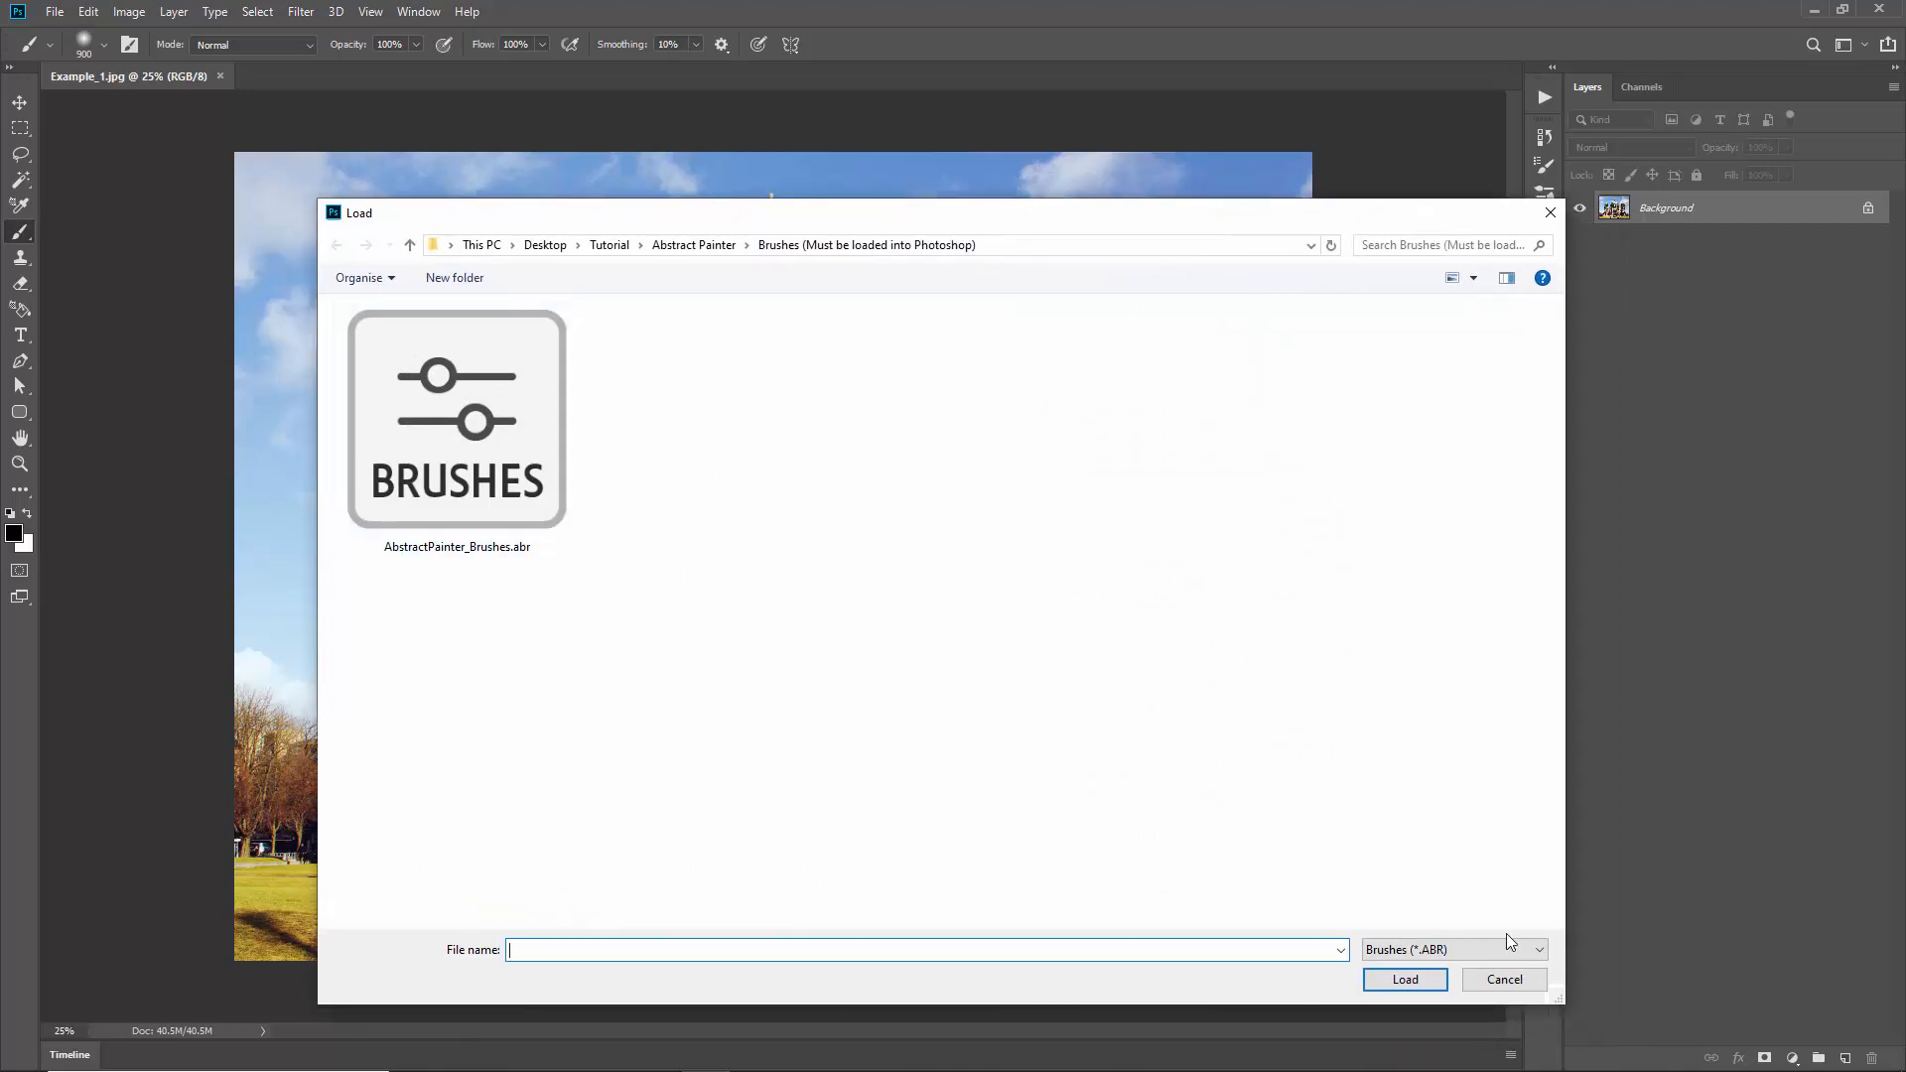
pyautogui.click(1505, 981)
pyautogui.click(297, 212)
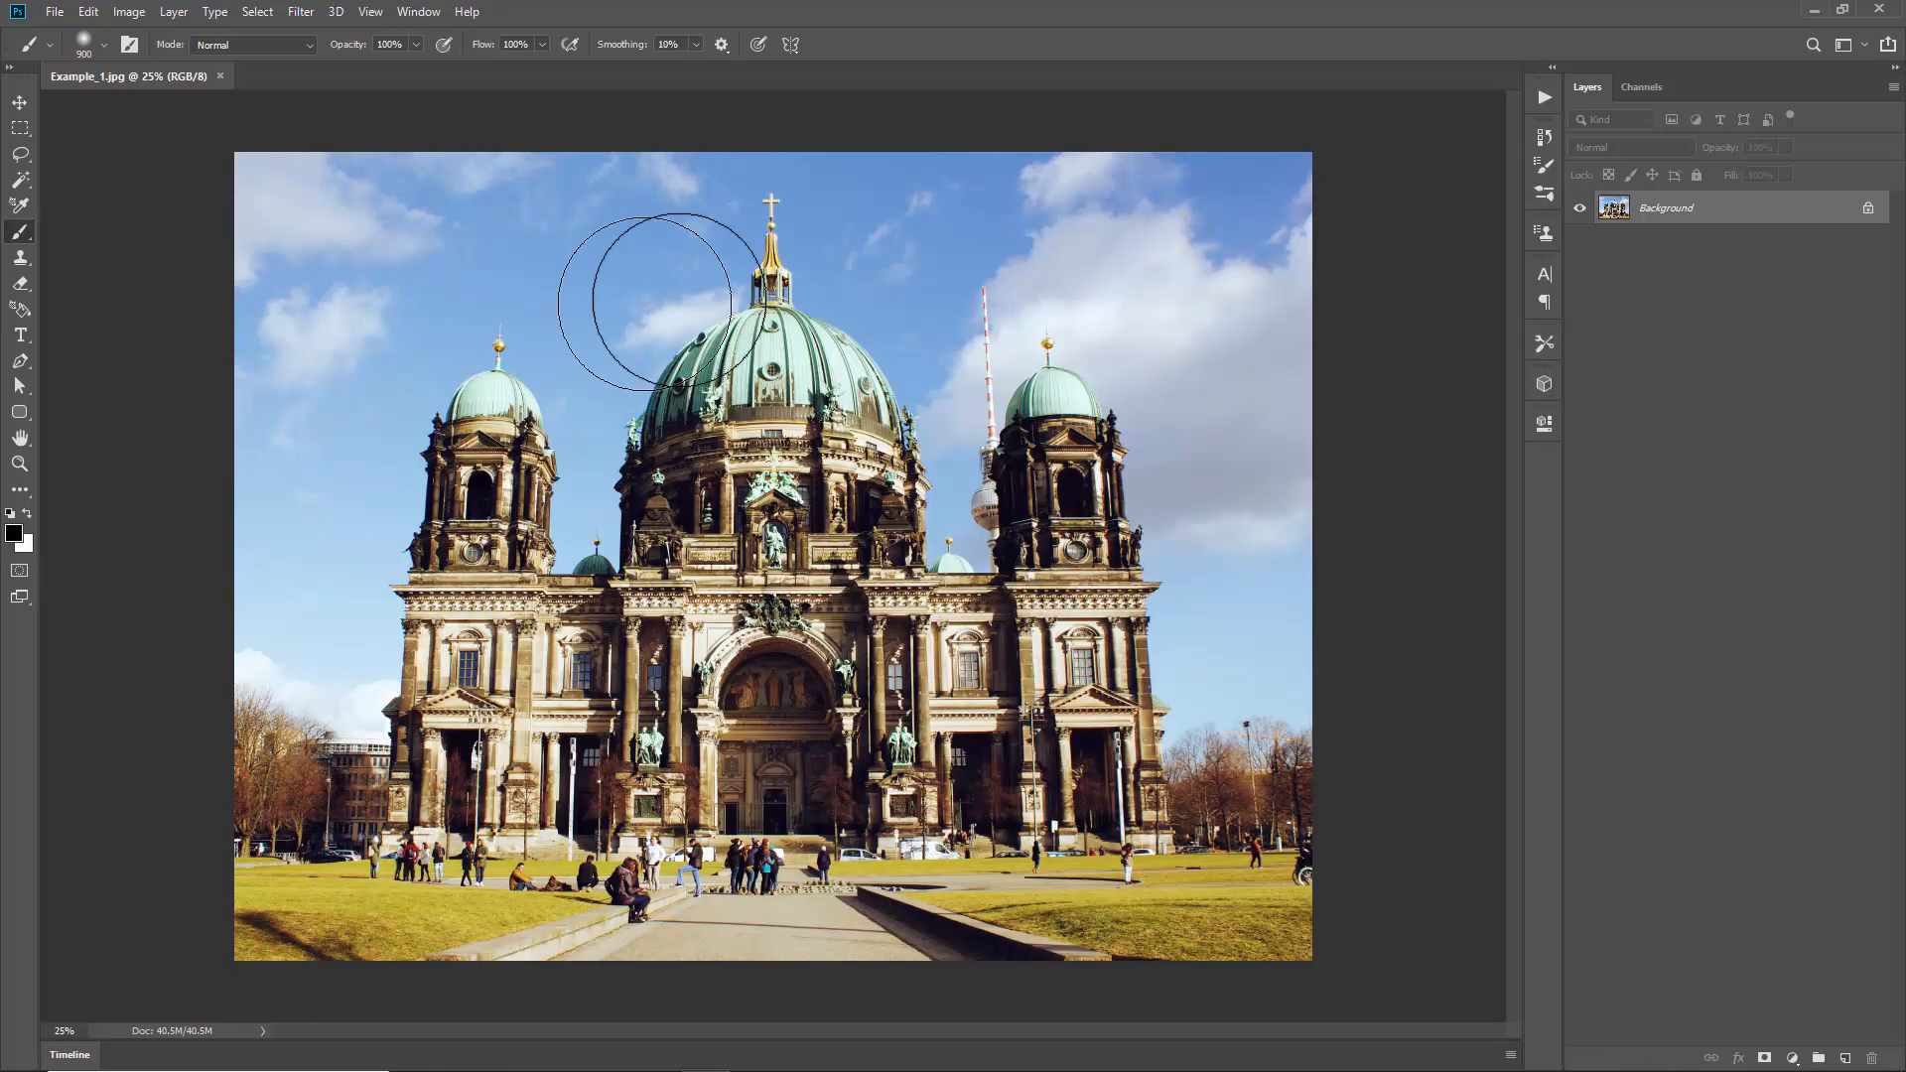
# Step: Load the pattern file from the "Pattens (Must be loaded into Photoshop)" subfolder of the Abstract Painter folder
pyautogui.click(54, 12)
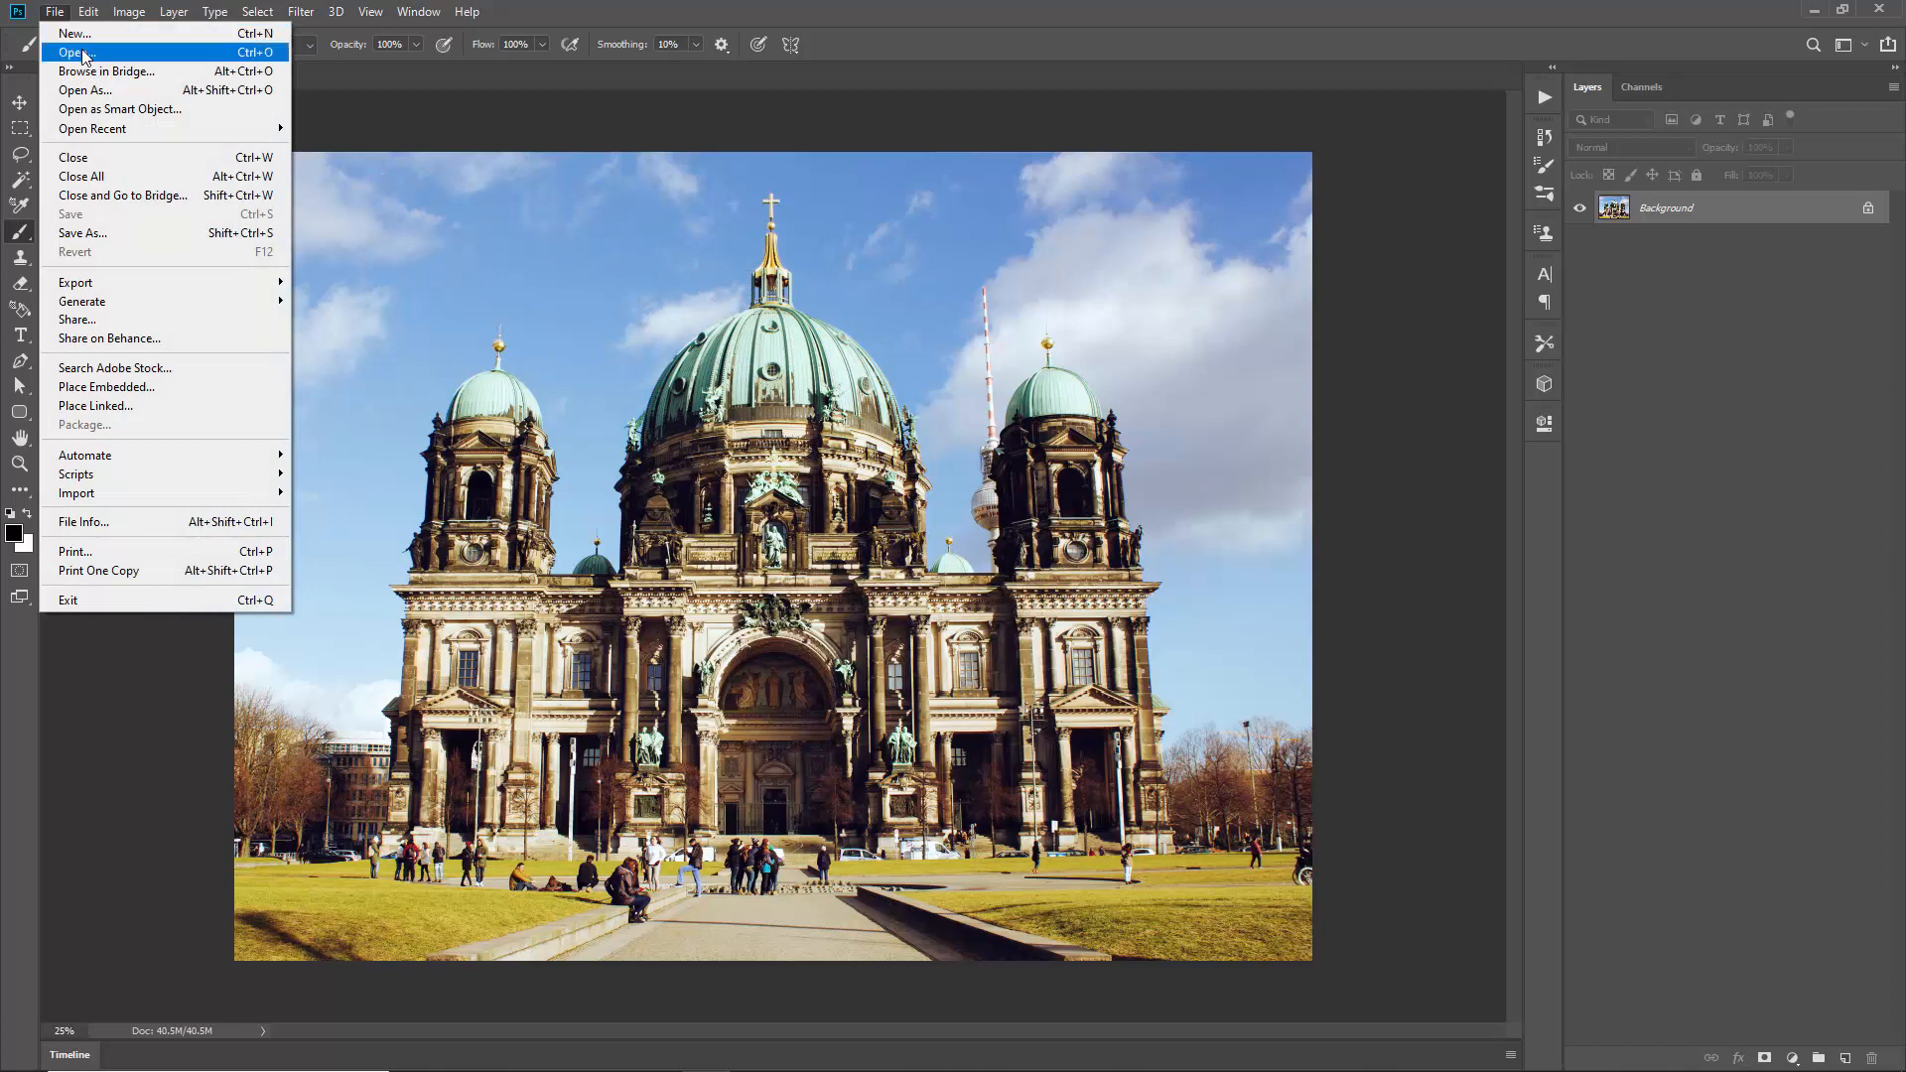
pyautogui.click(75, 53)
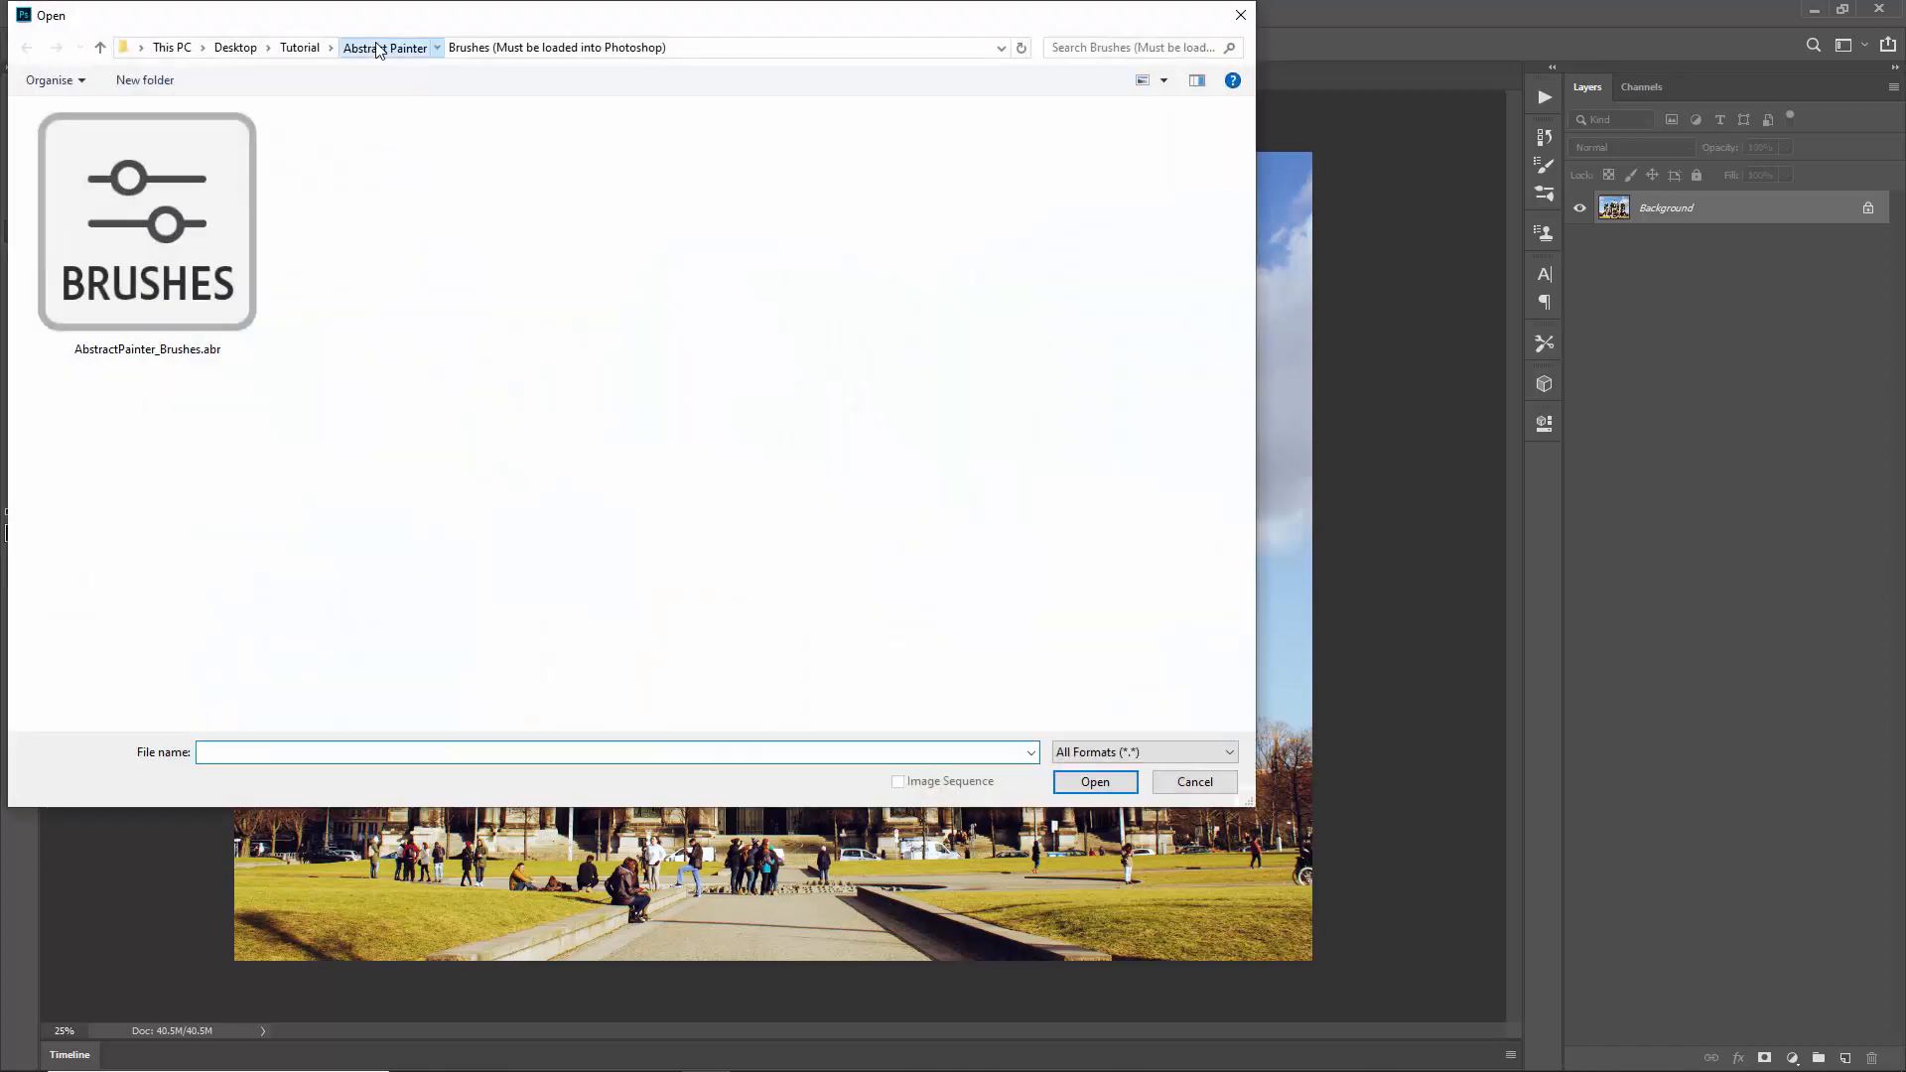
pyautogui.click(387, 46)
pyautogui.click(240, 243)
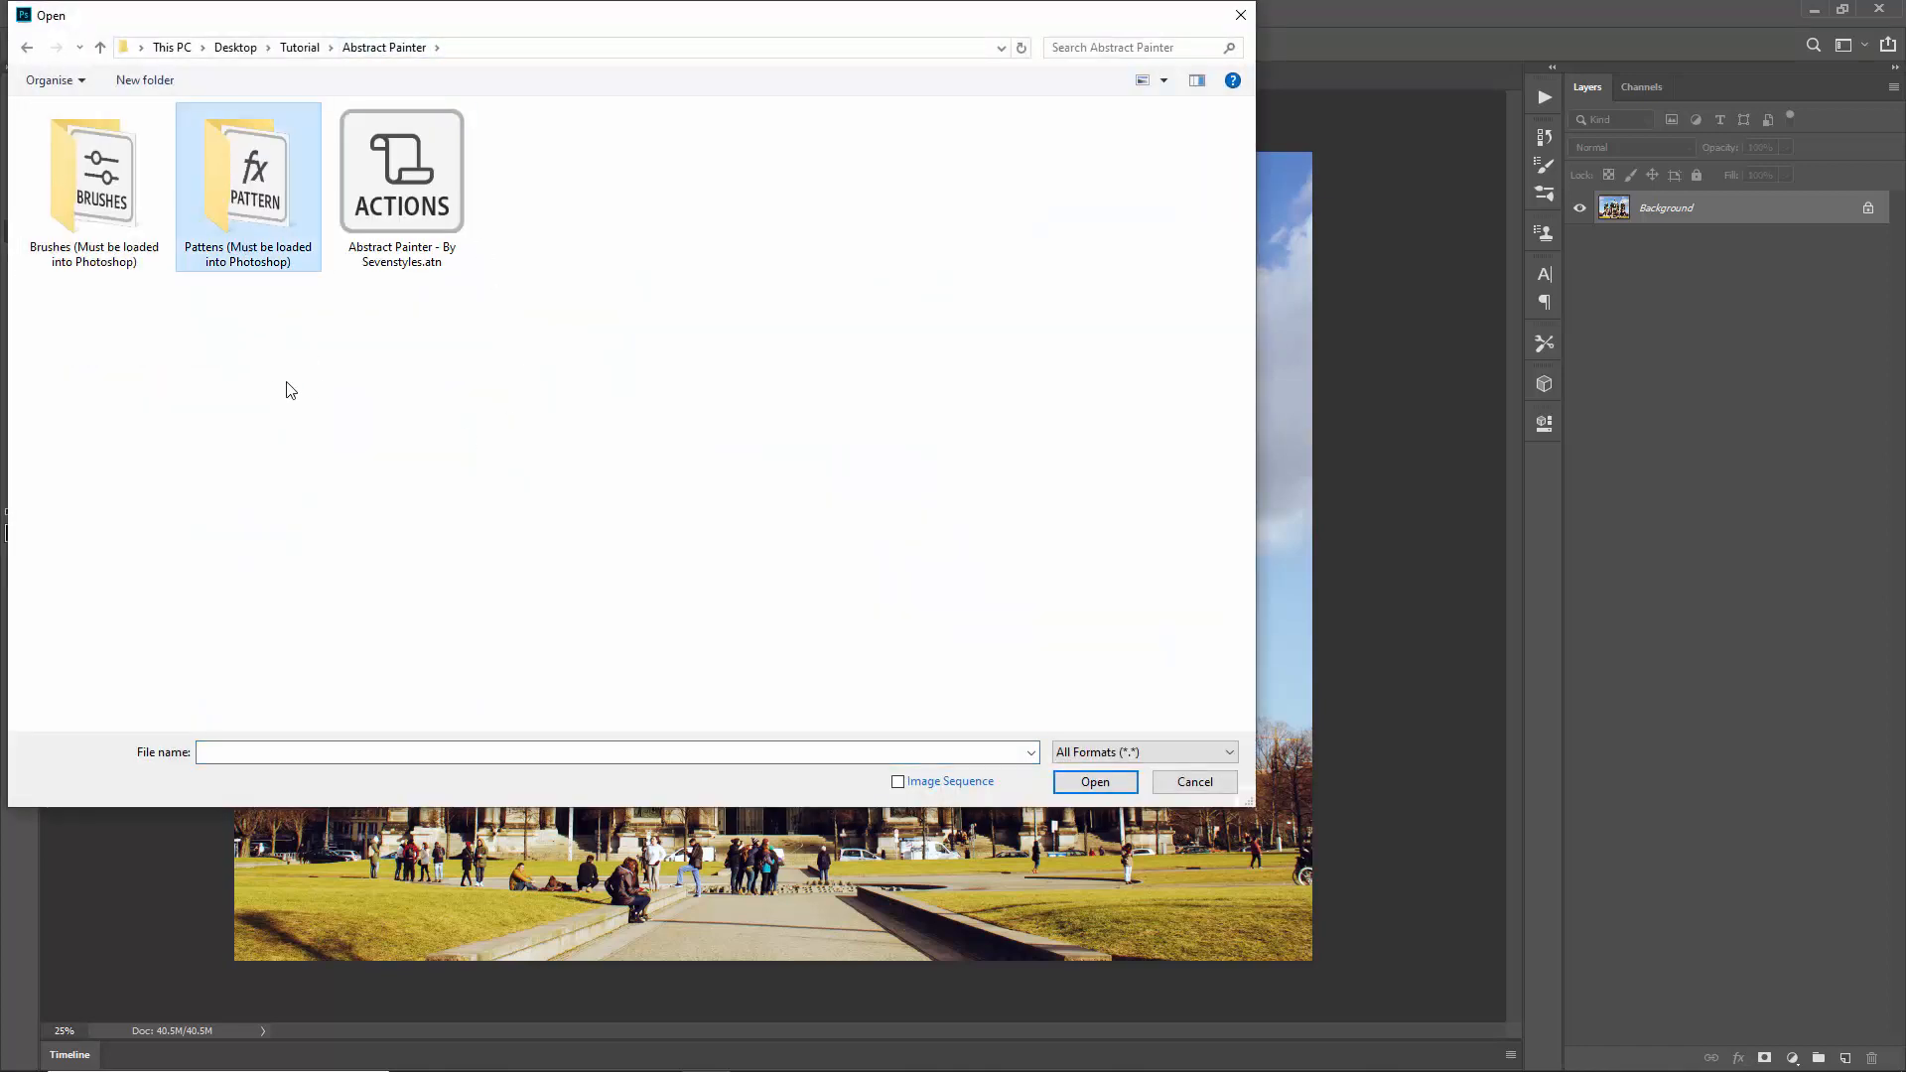
pyautogui.doubleClick(256, 165)
pyautogui.doubleClick(161, 224)
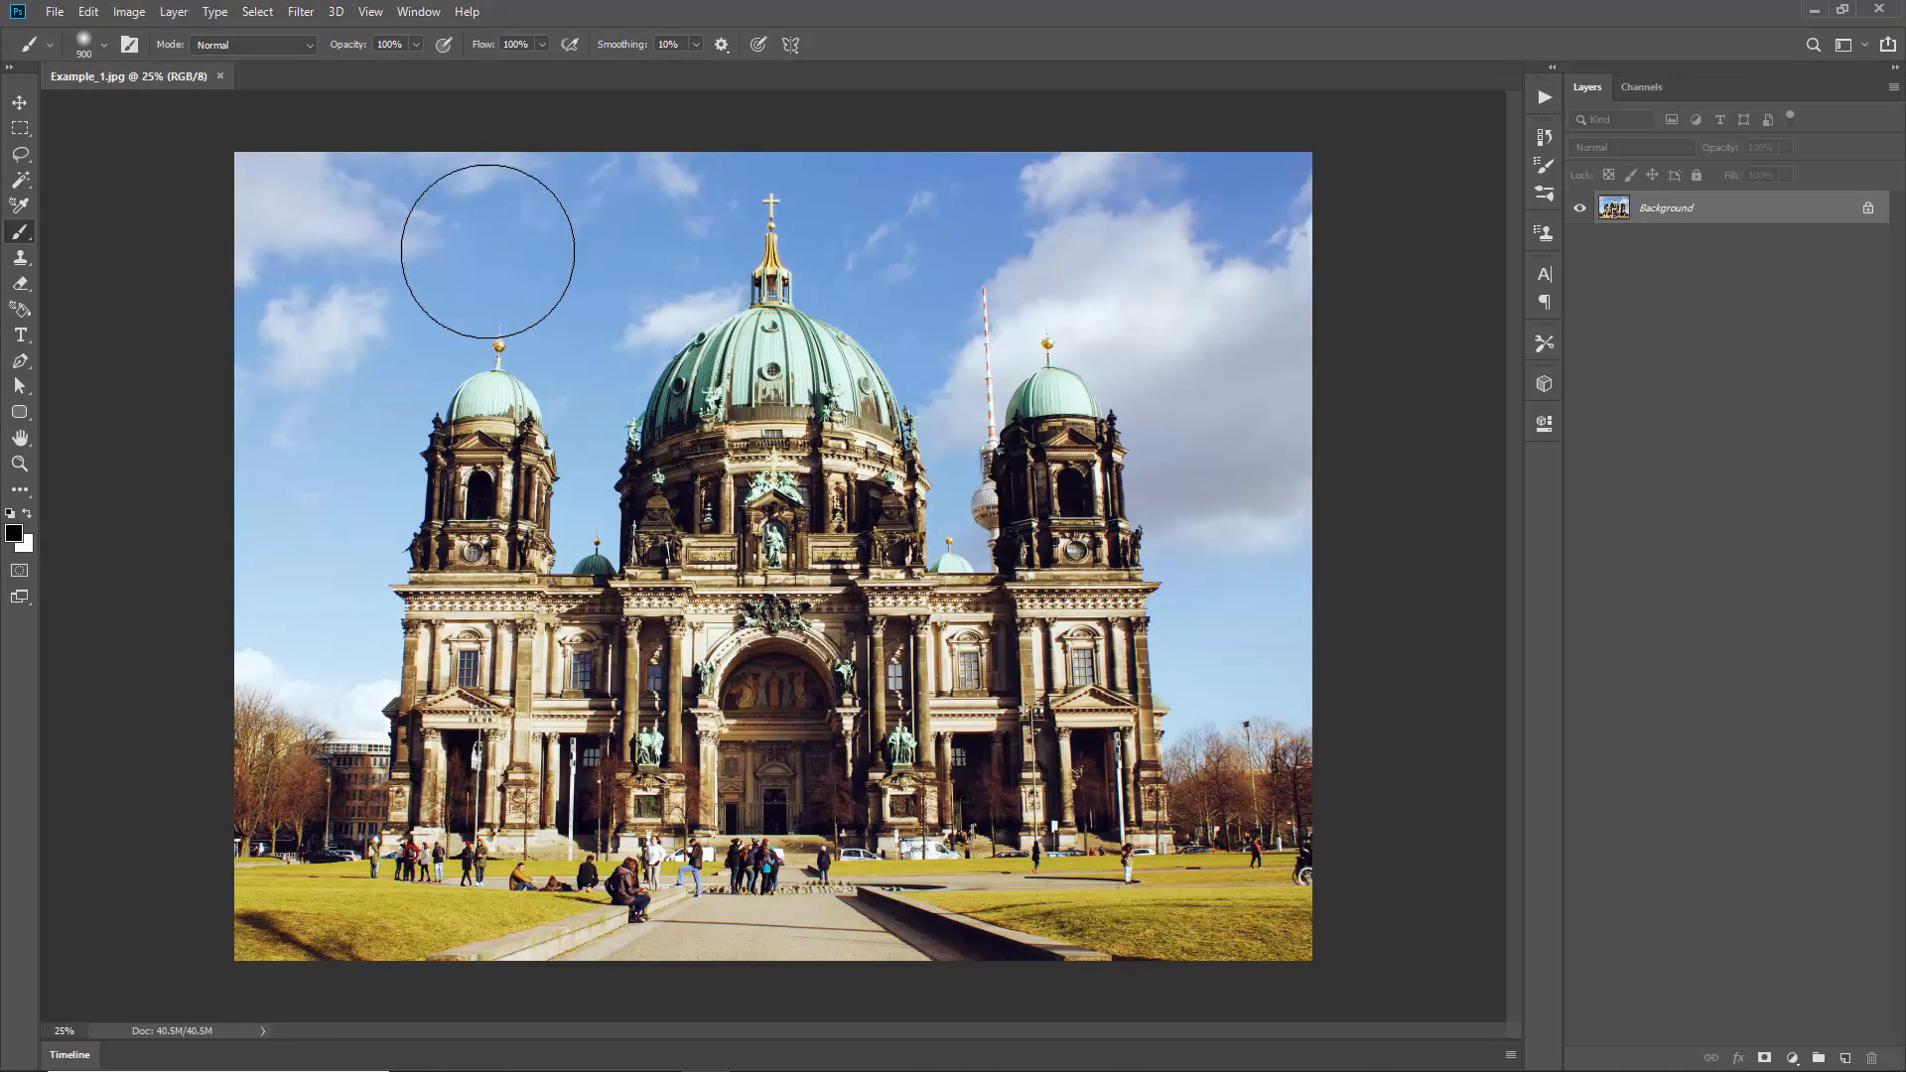
# Step: With the Paint Bucket tool's fill source set to Pattern, check the loaded patterns in the pattern picker, and return to the Move tool
pyautogui.press('g')
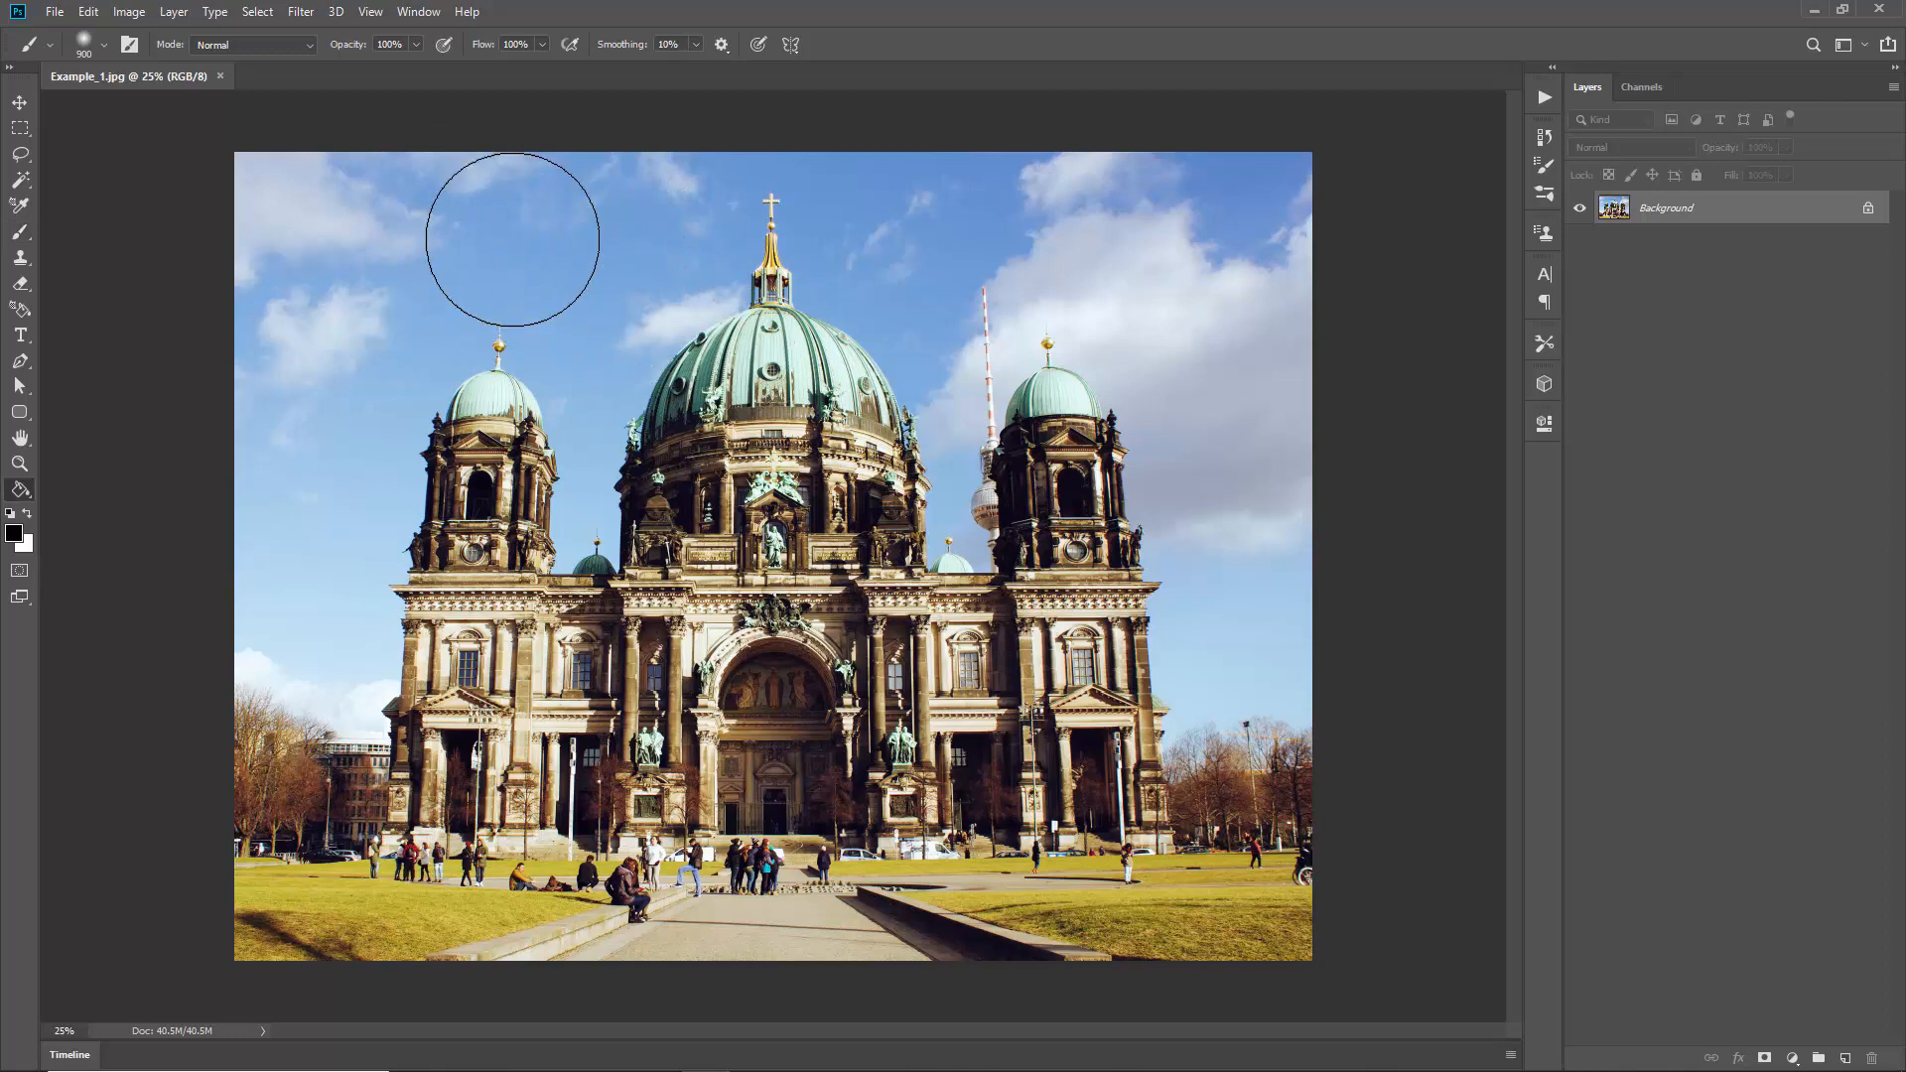
pyautogui.click(24, 492)
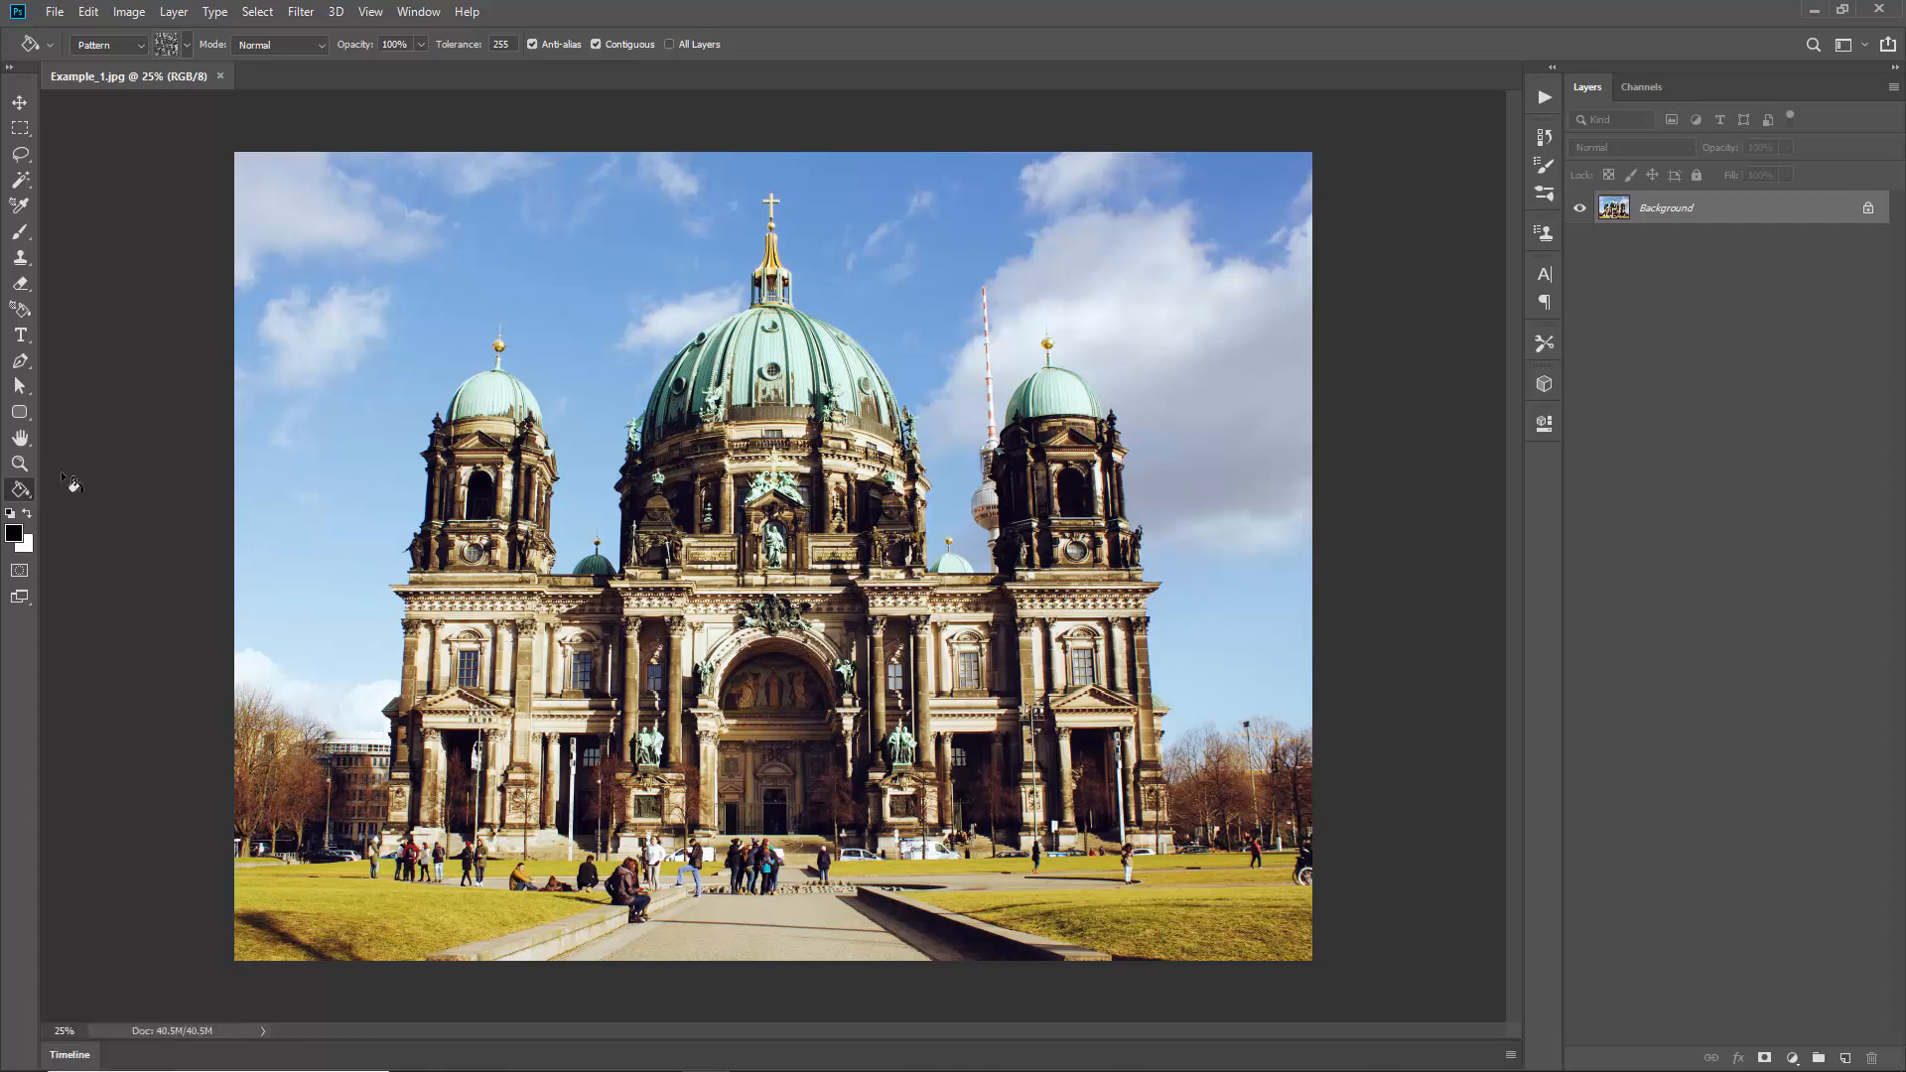
pyautogui.click(107, 46)
pyautogui.click(109, 63)
pyautogui.click(127, 52)
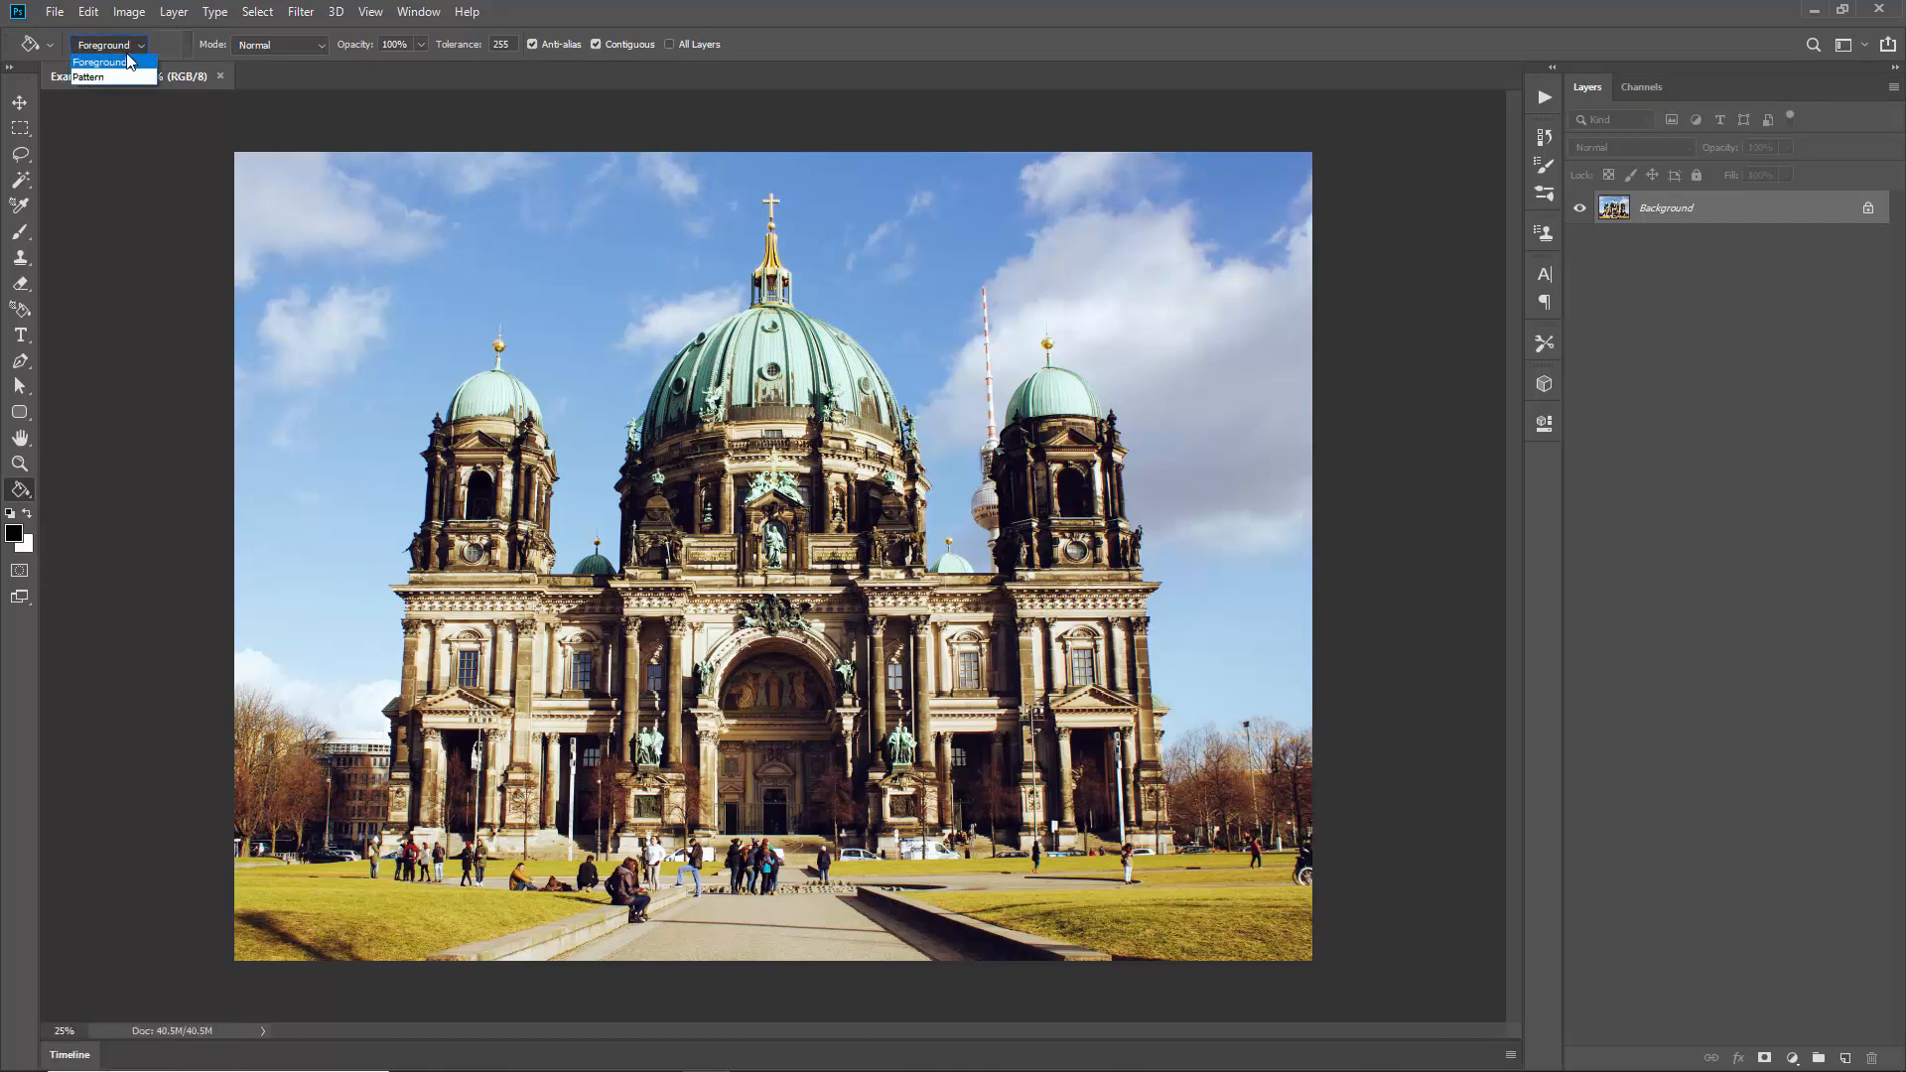
pyautogui.click(101, 72)
pyautogui.click(167, 46)
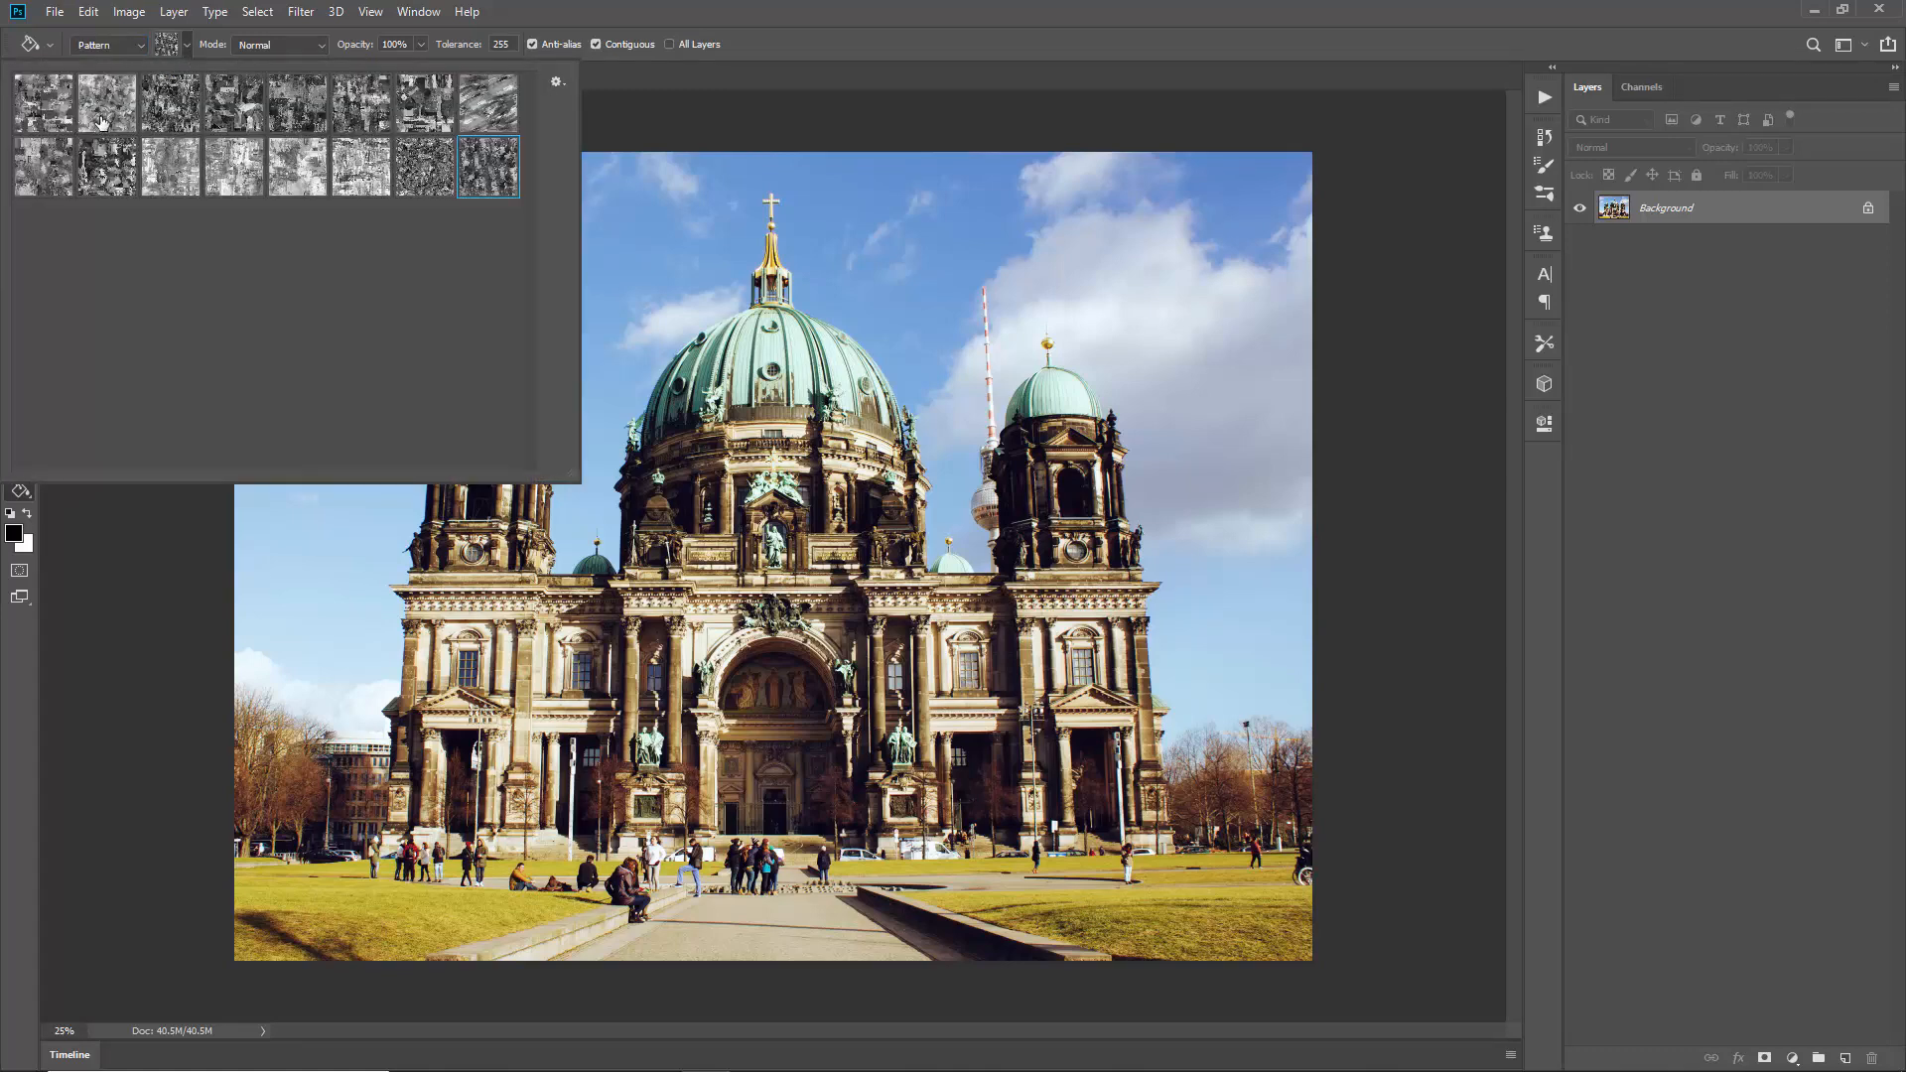
pyautogui.click(812, 161)
pyautogui.press('v')
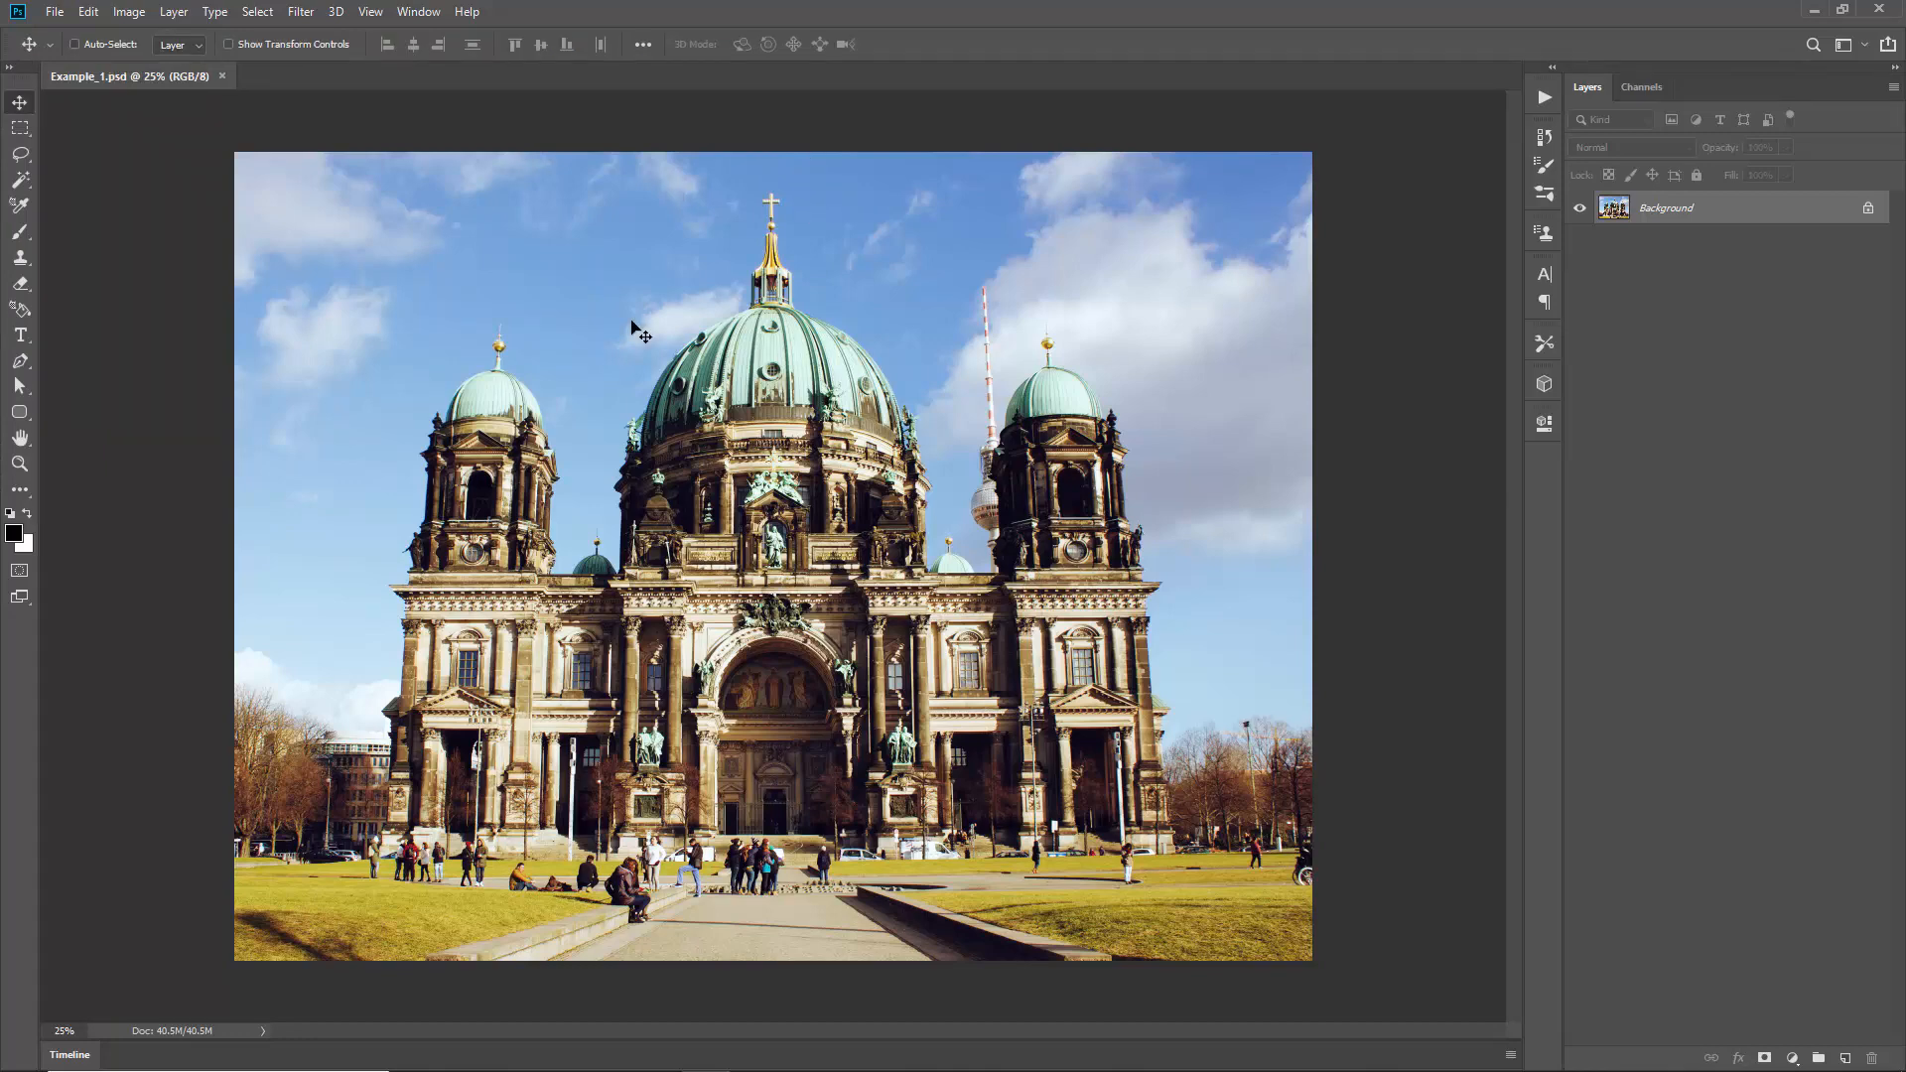
# Step: Load the action file "Abstract Painter - By Sevenstyles.atn" from the Tutorial > Abstract Painter folder
pyautogui.click(417, 11)
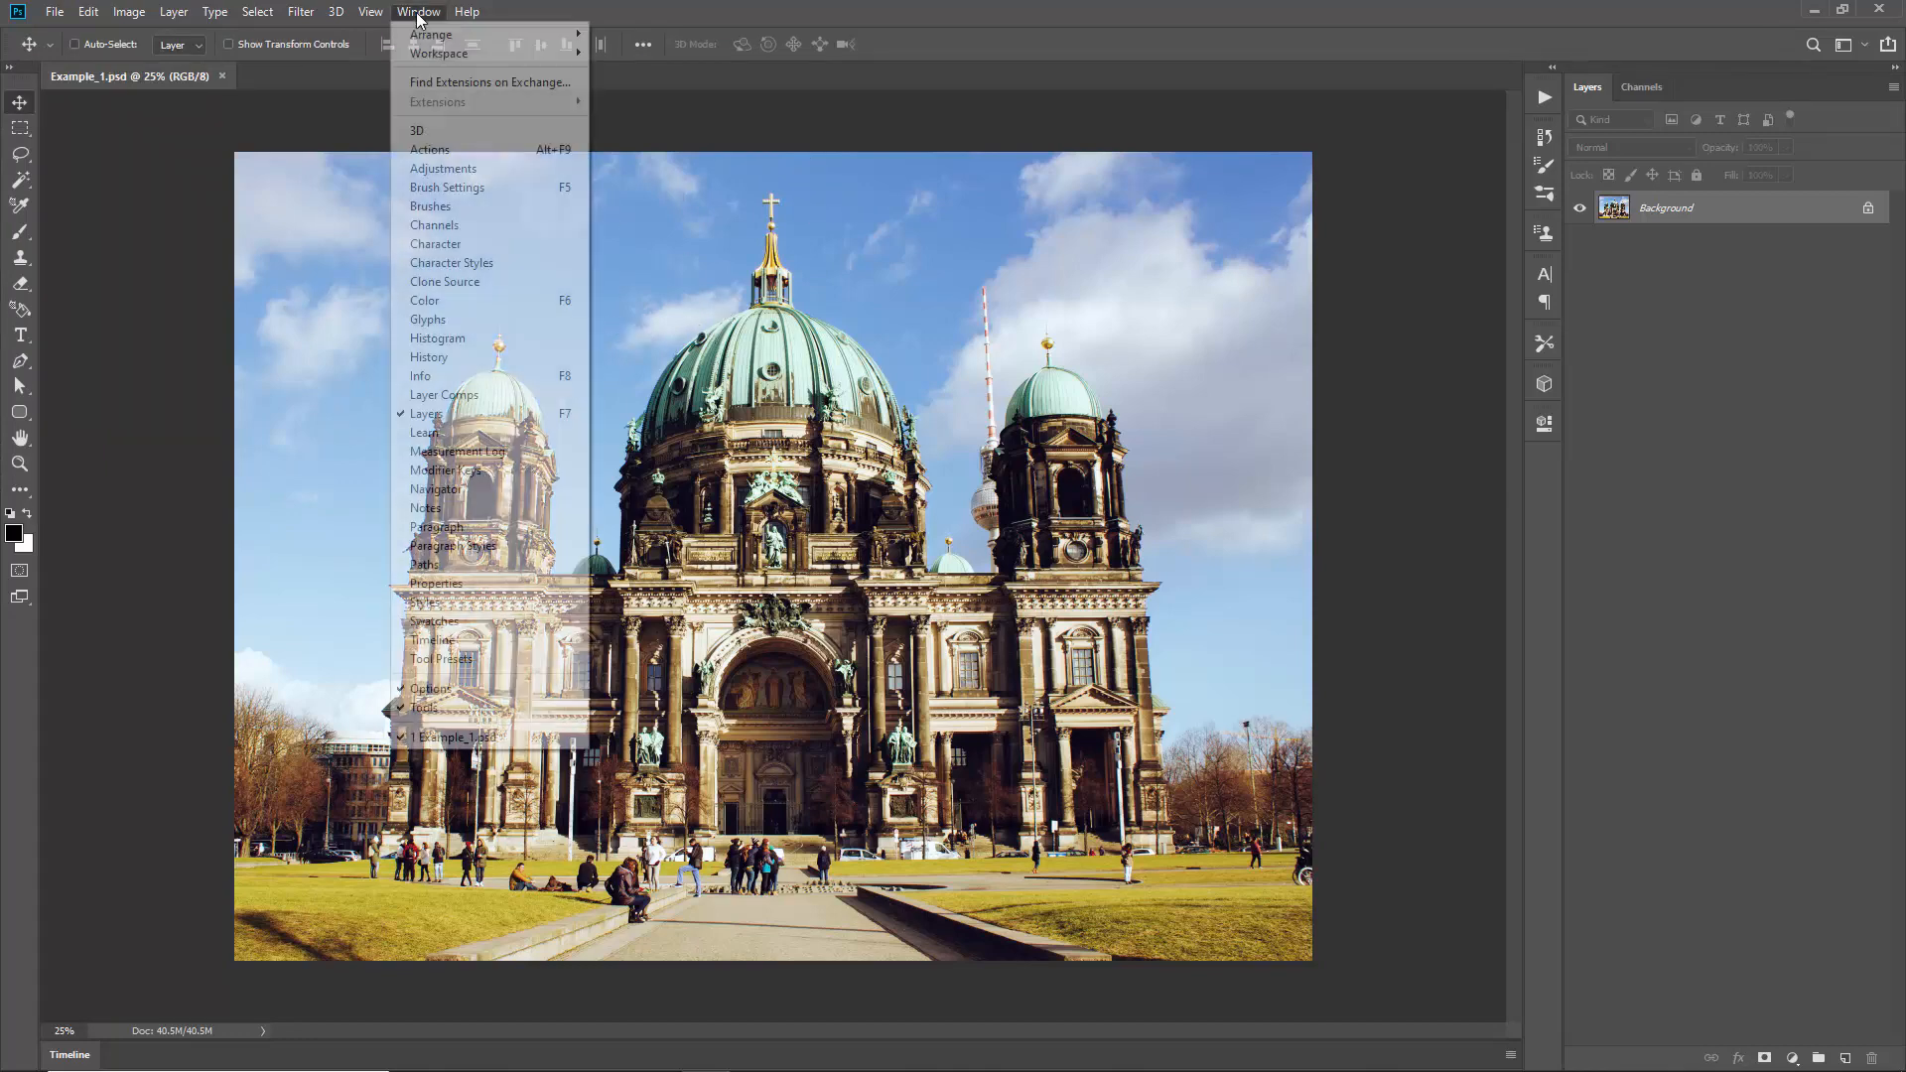
pyautogui.click(436, 149)
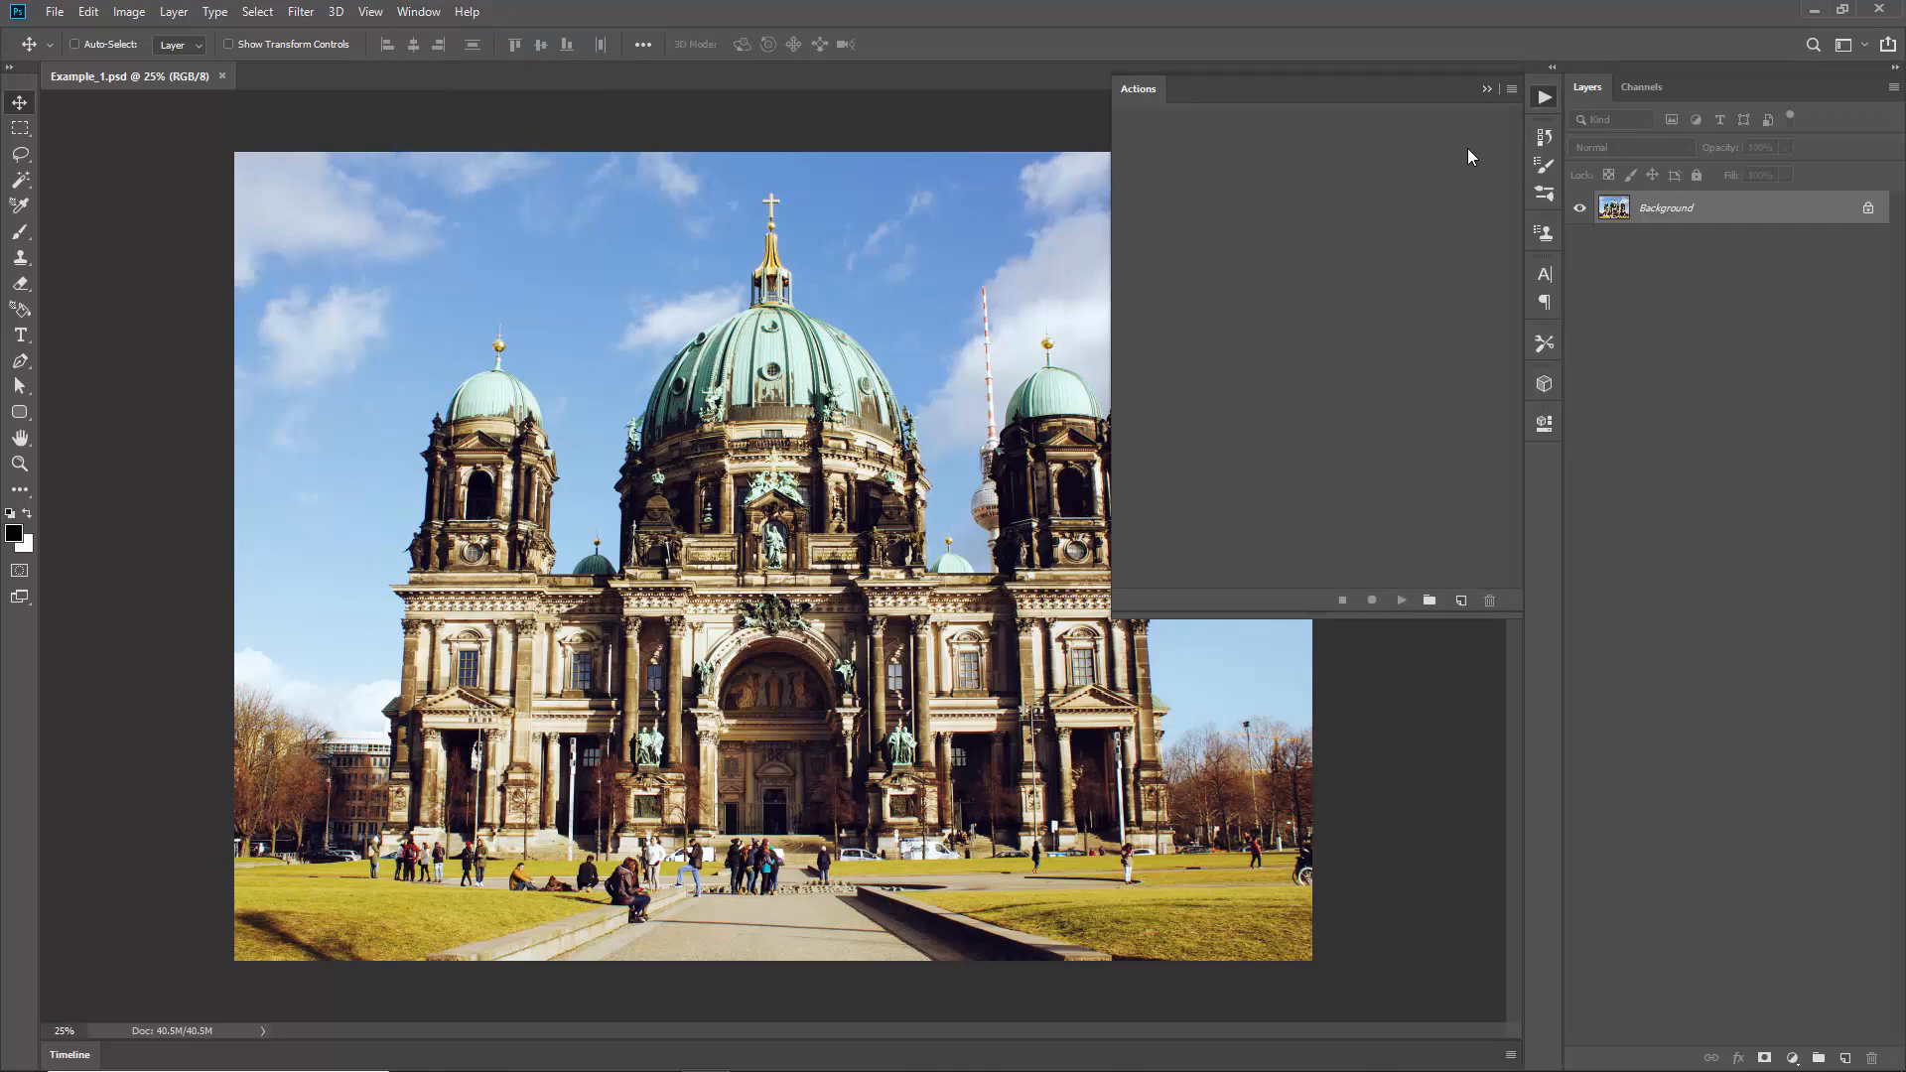
pyautogui.click(1512, 89)
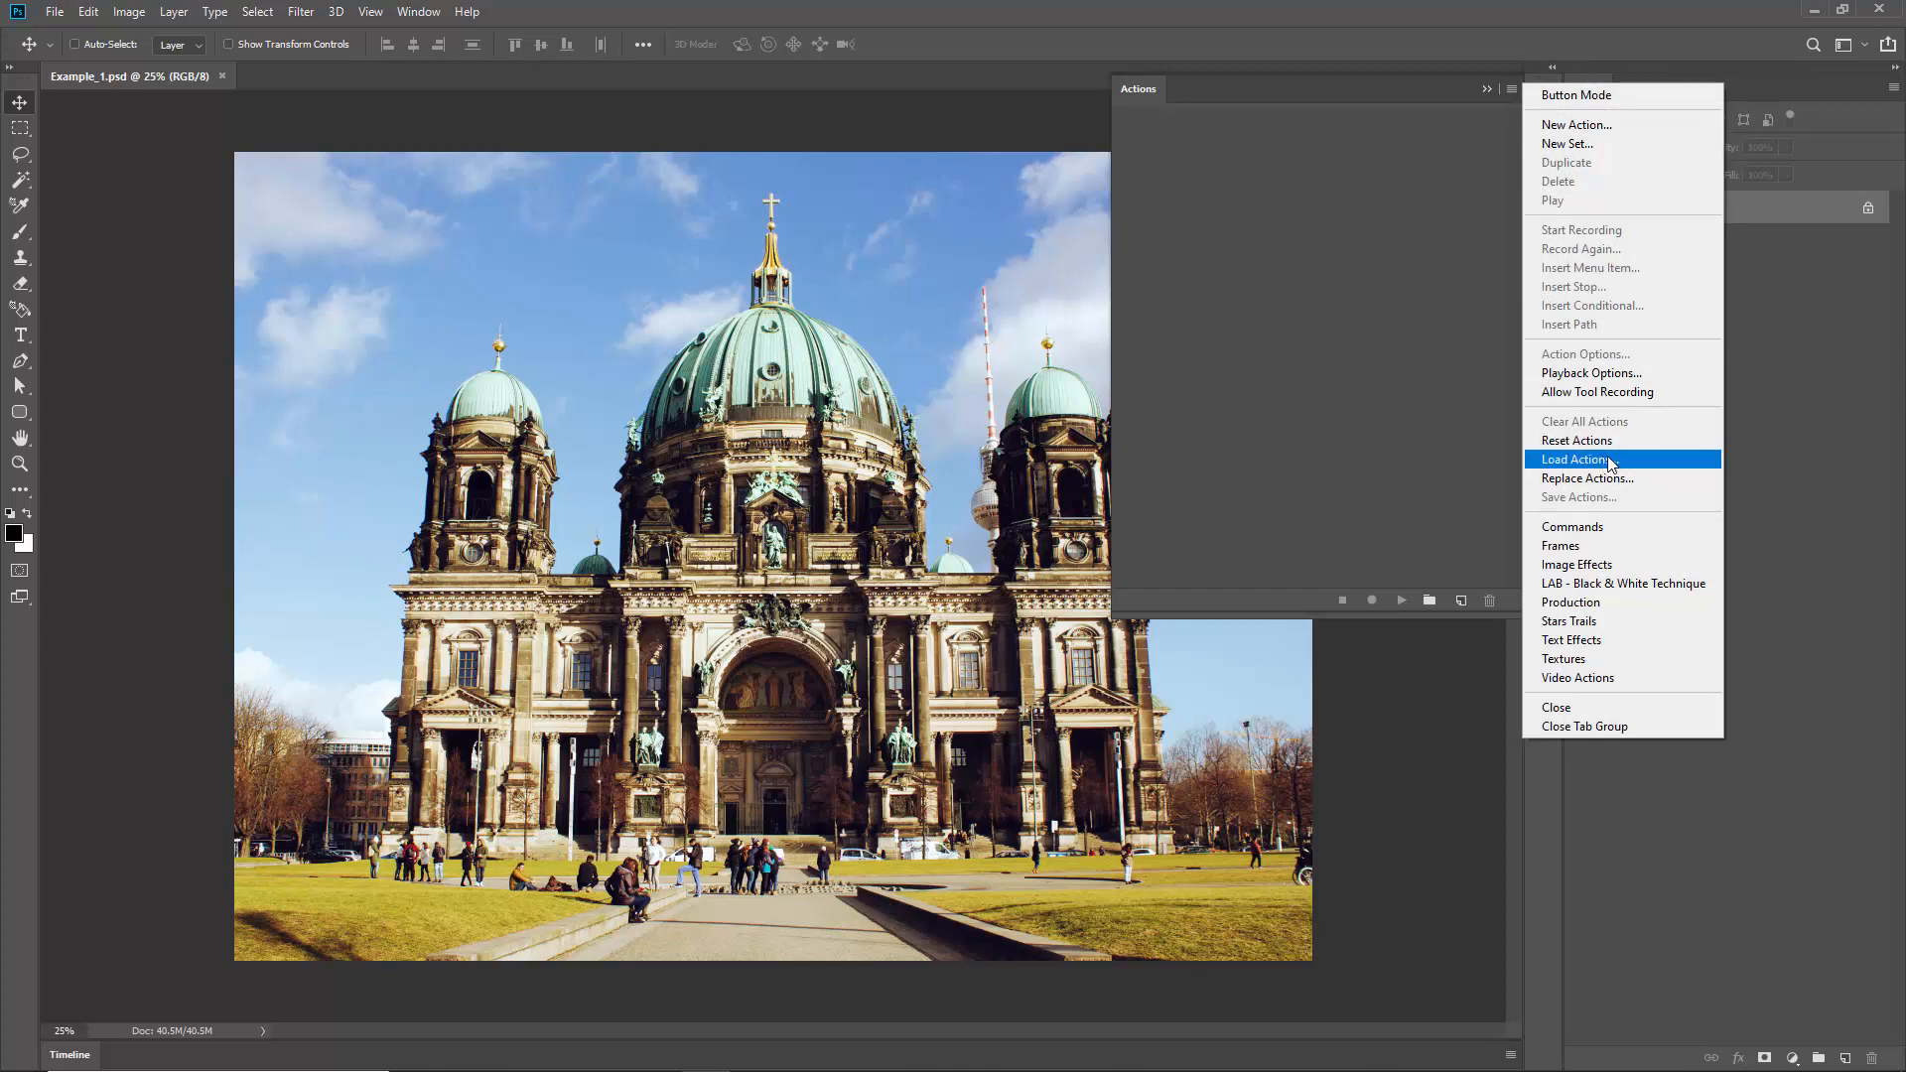
pyautogui.click(1609, 463)
pyautogui.moveTo(425, 20); pyautogui.dragTo(509, 44)
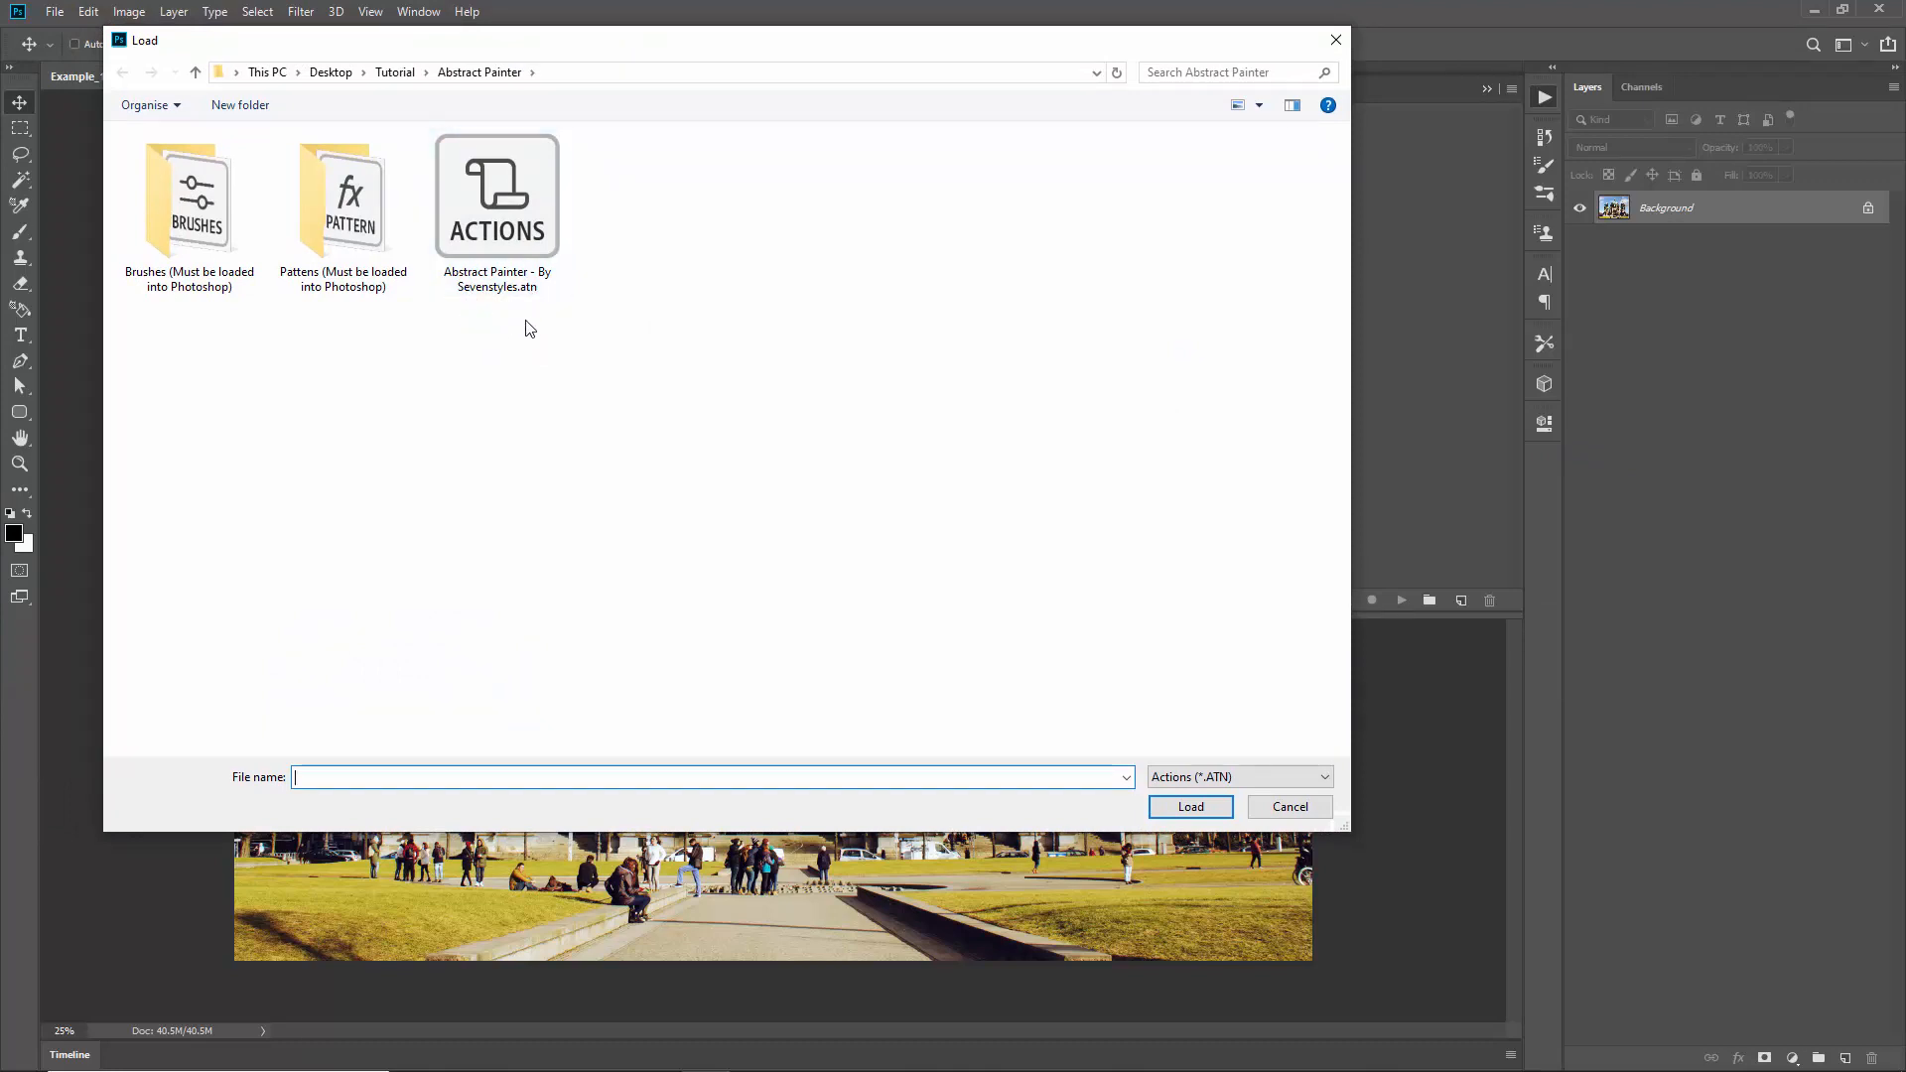
pyautogui.doubleClick(504, 210)
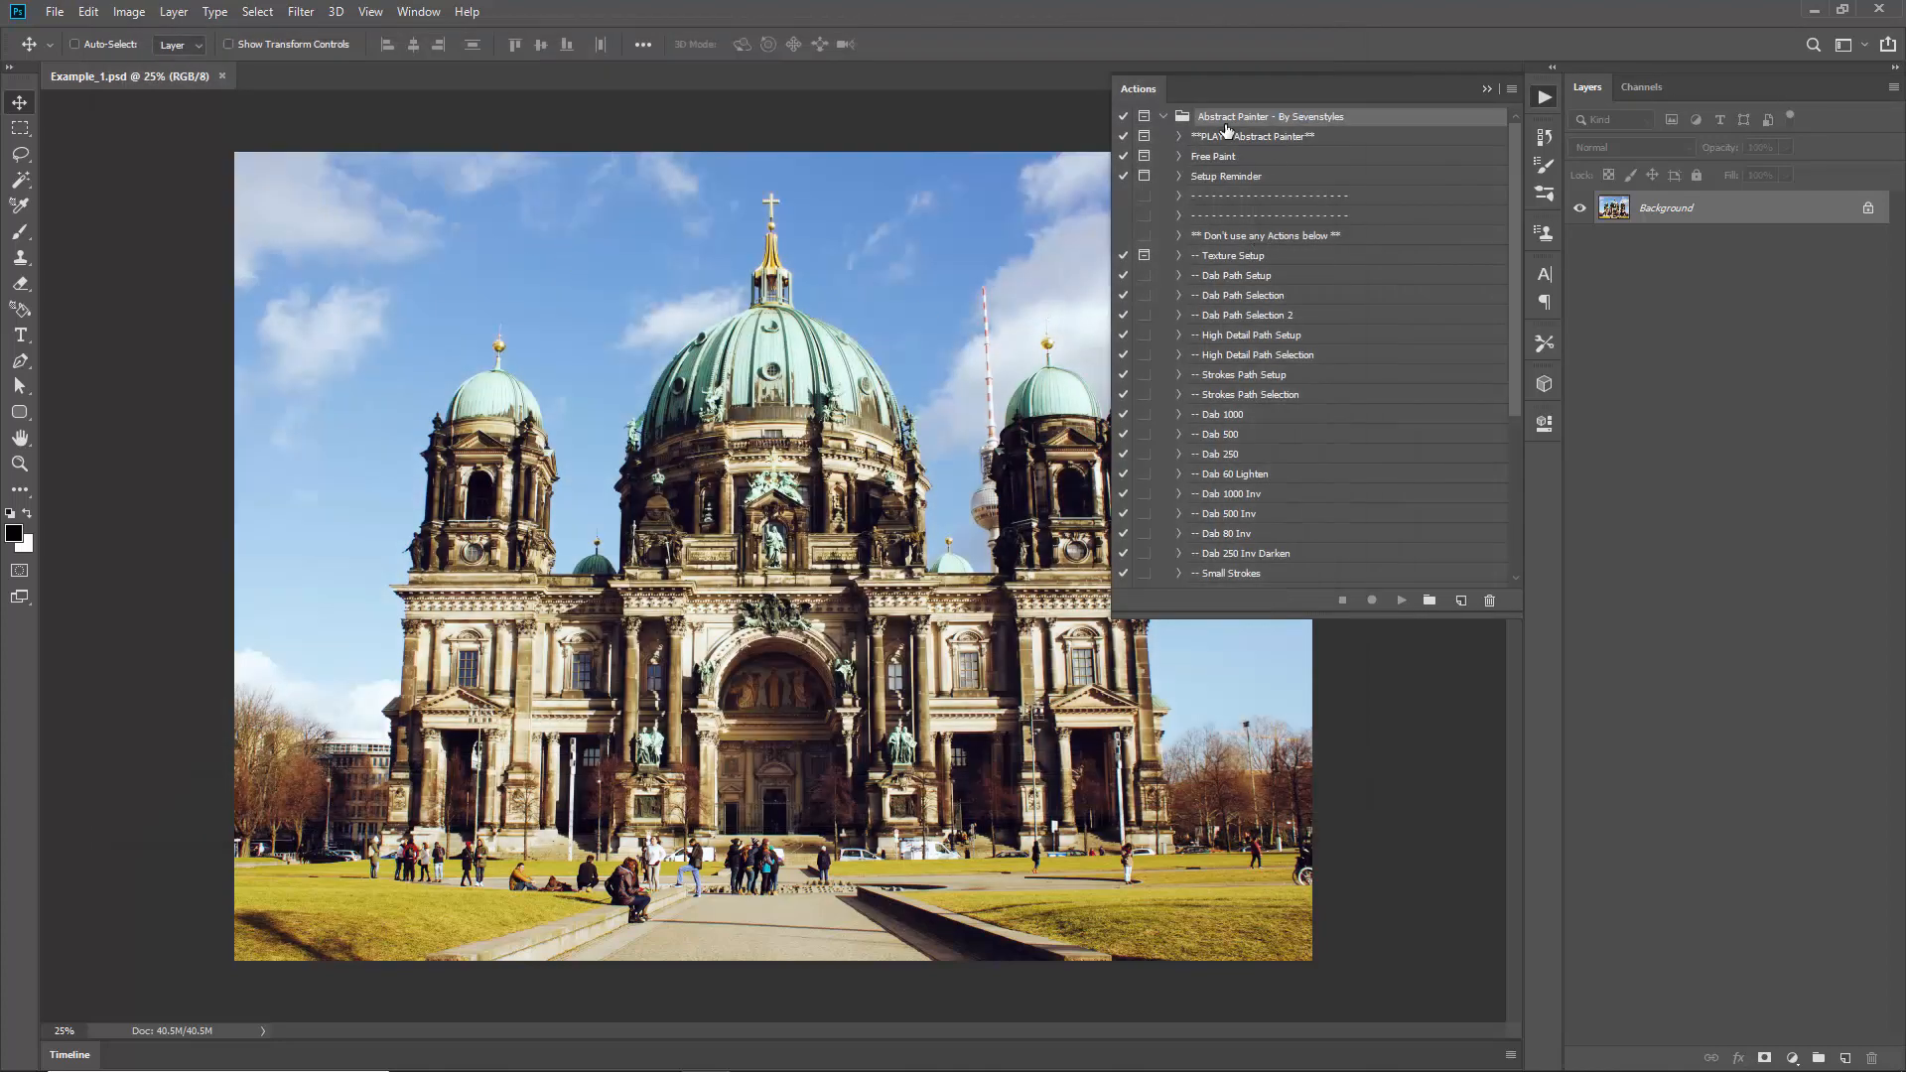
# Step: Expand the Abstract Painter action set and examine the helper actions from the dashed separator down to Adjust 2
pyautogui.click(1164, 116)
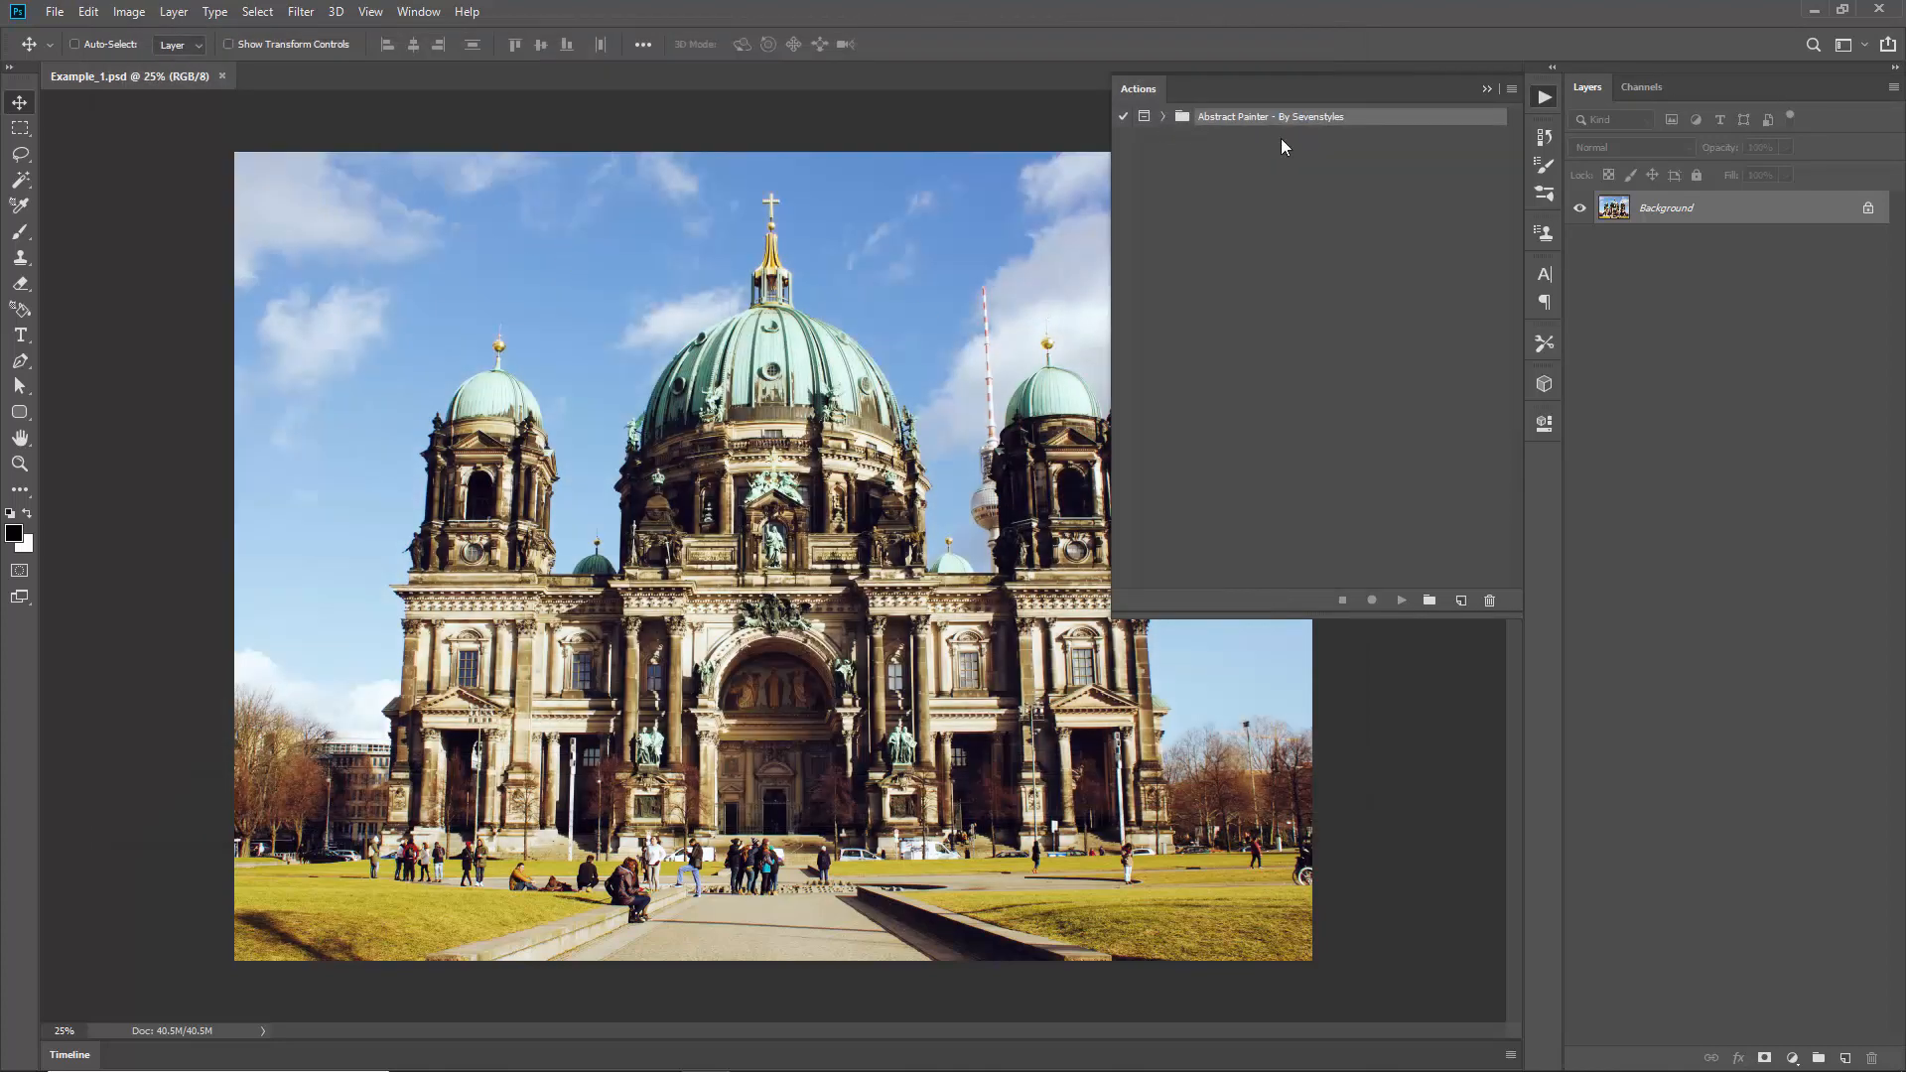
pyautogui.click(1163, 119)
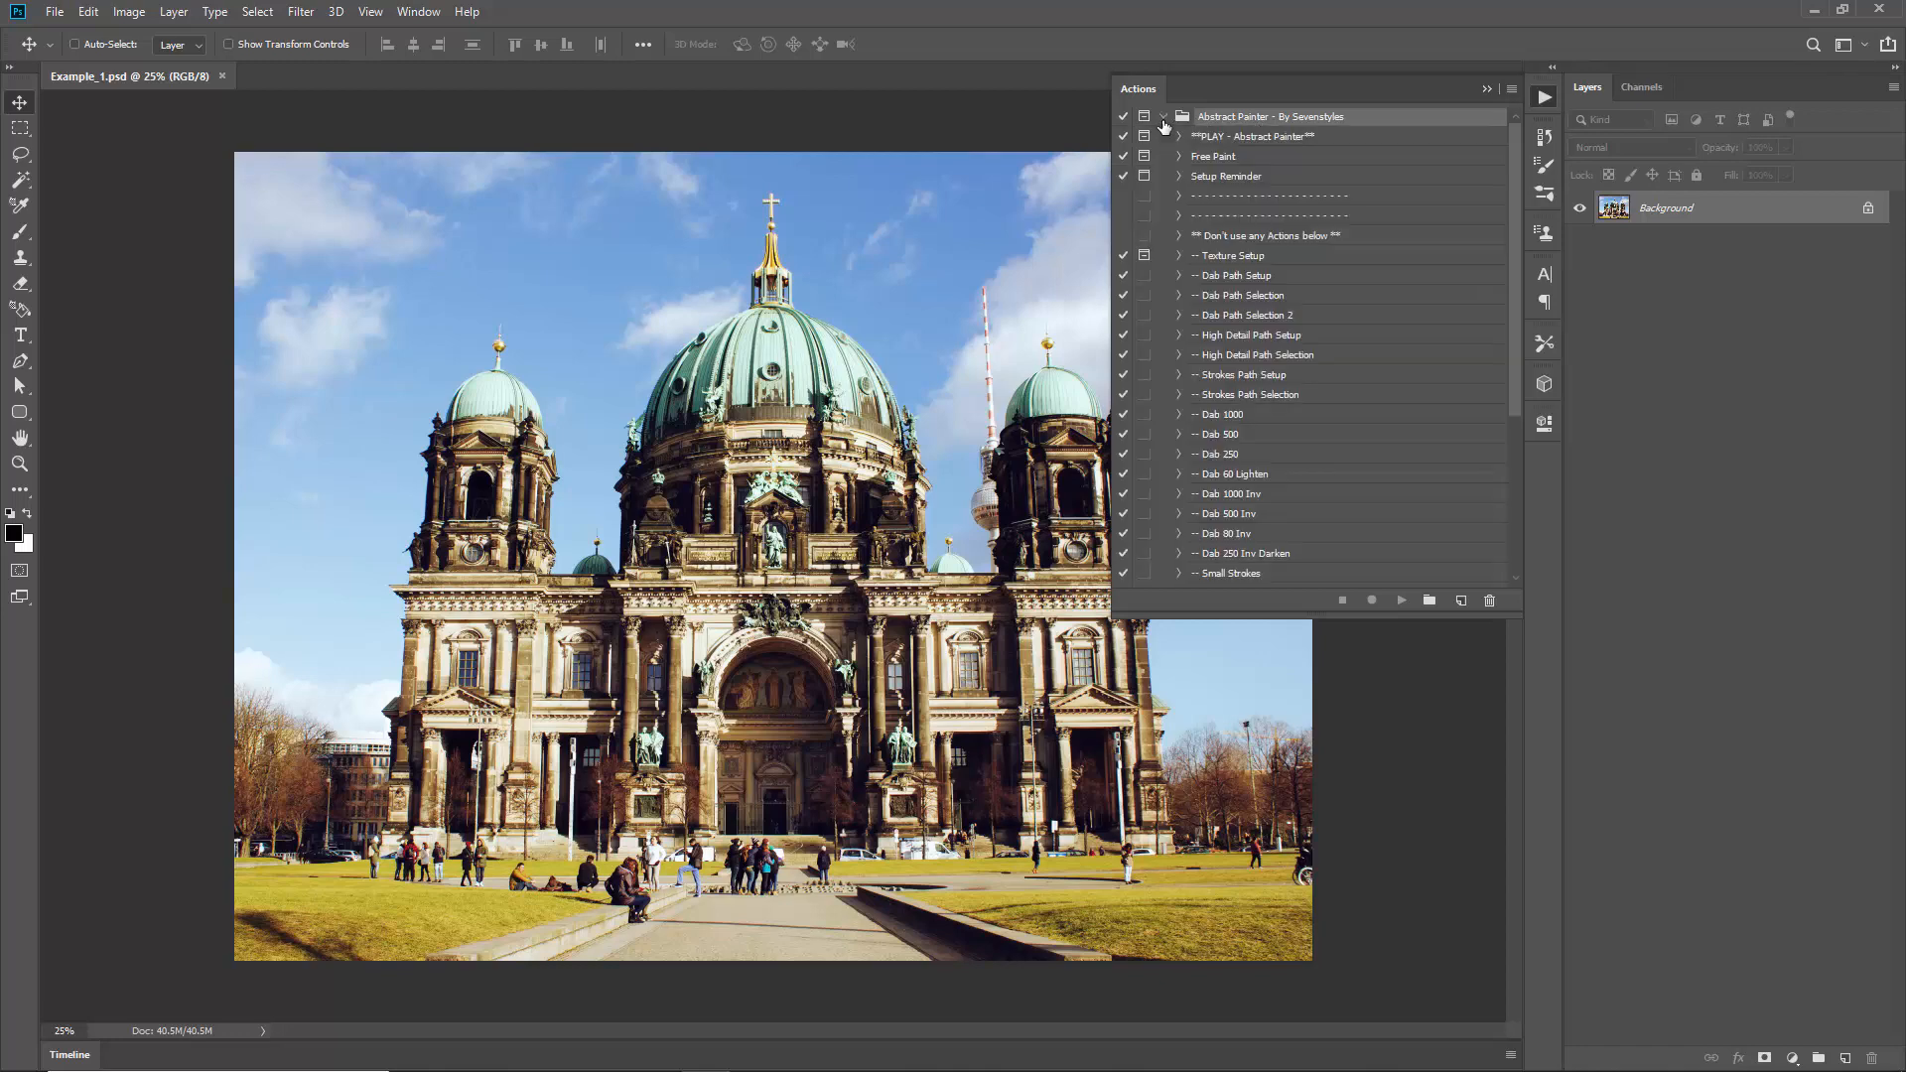
pyautogui.click(1239, 221)
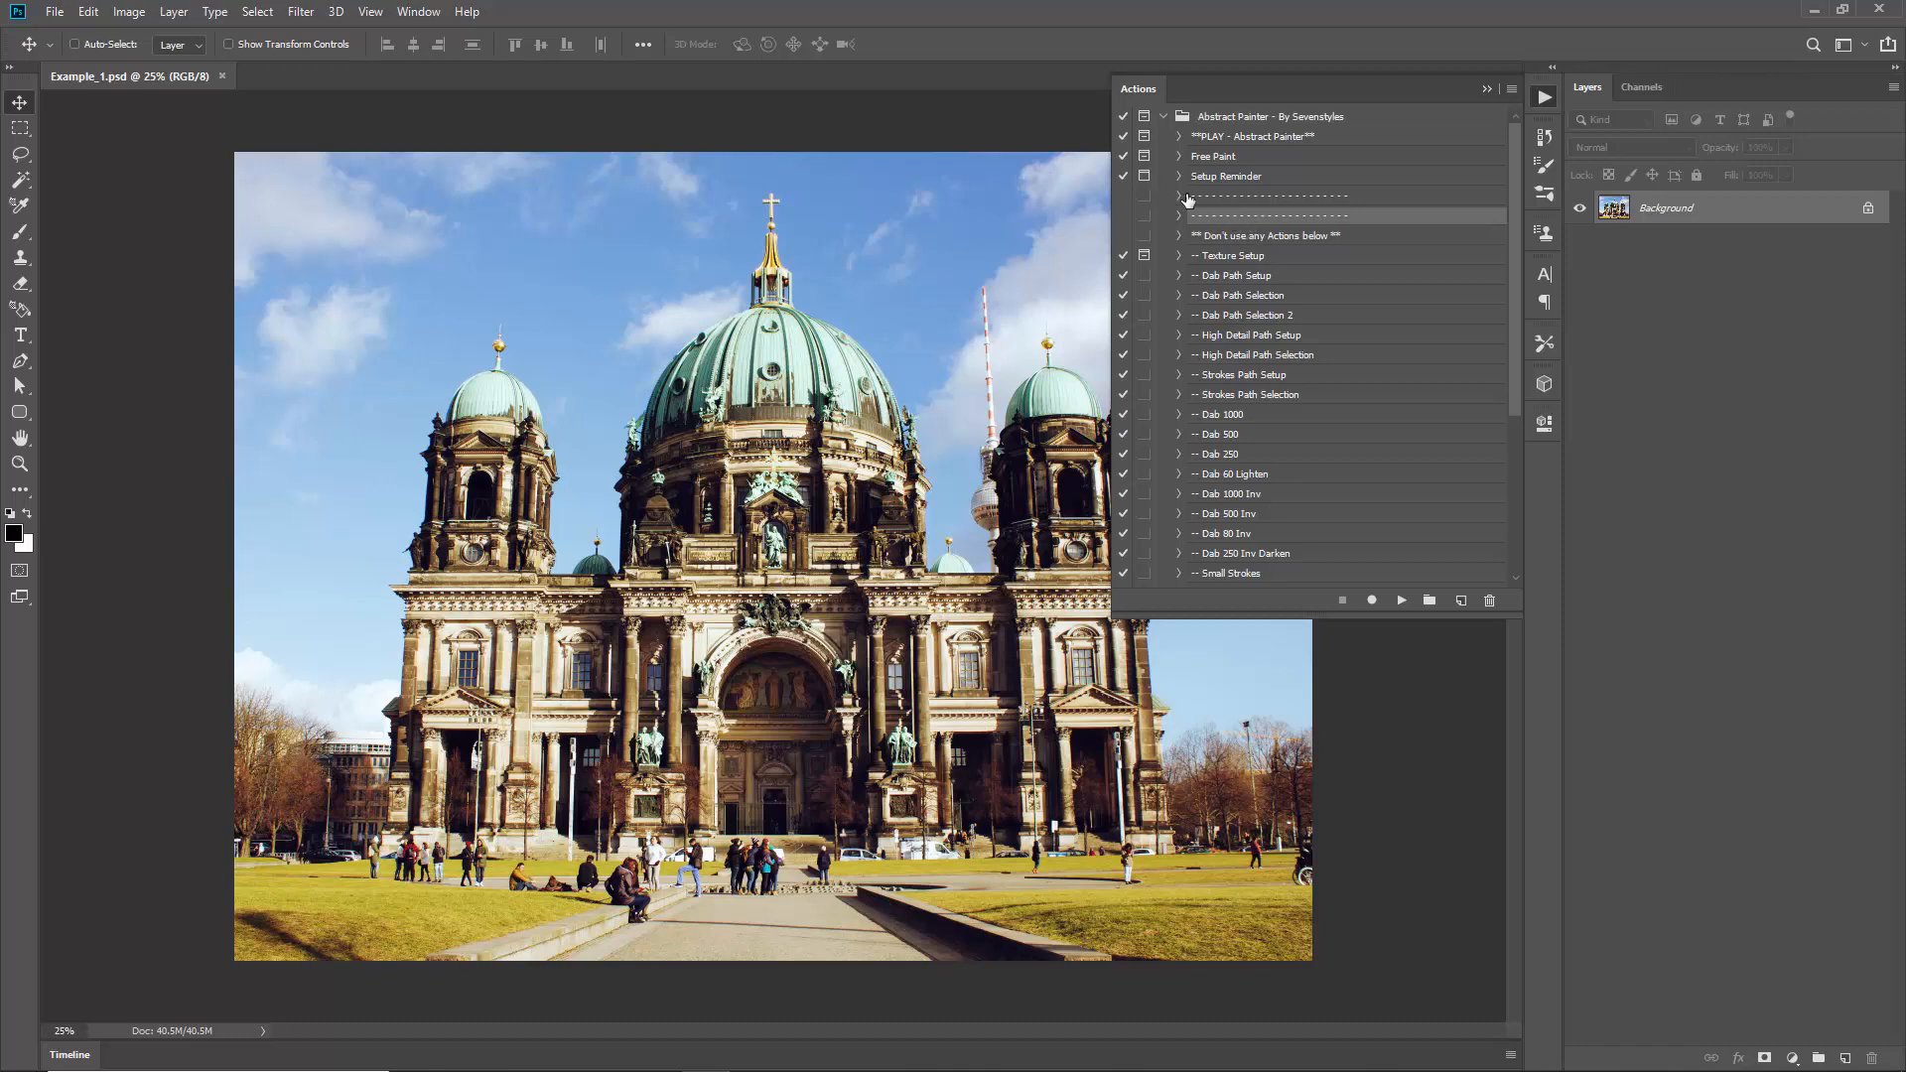
pyautogui.scroll(-1, 1246, 256)
pyautogui.scroll(-4, 1248, 260)
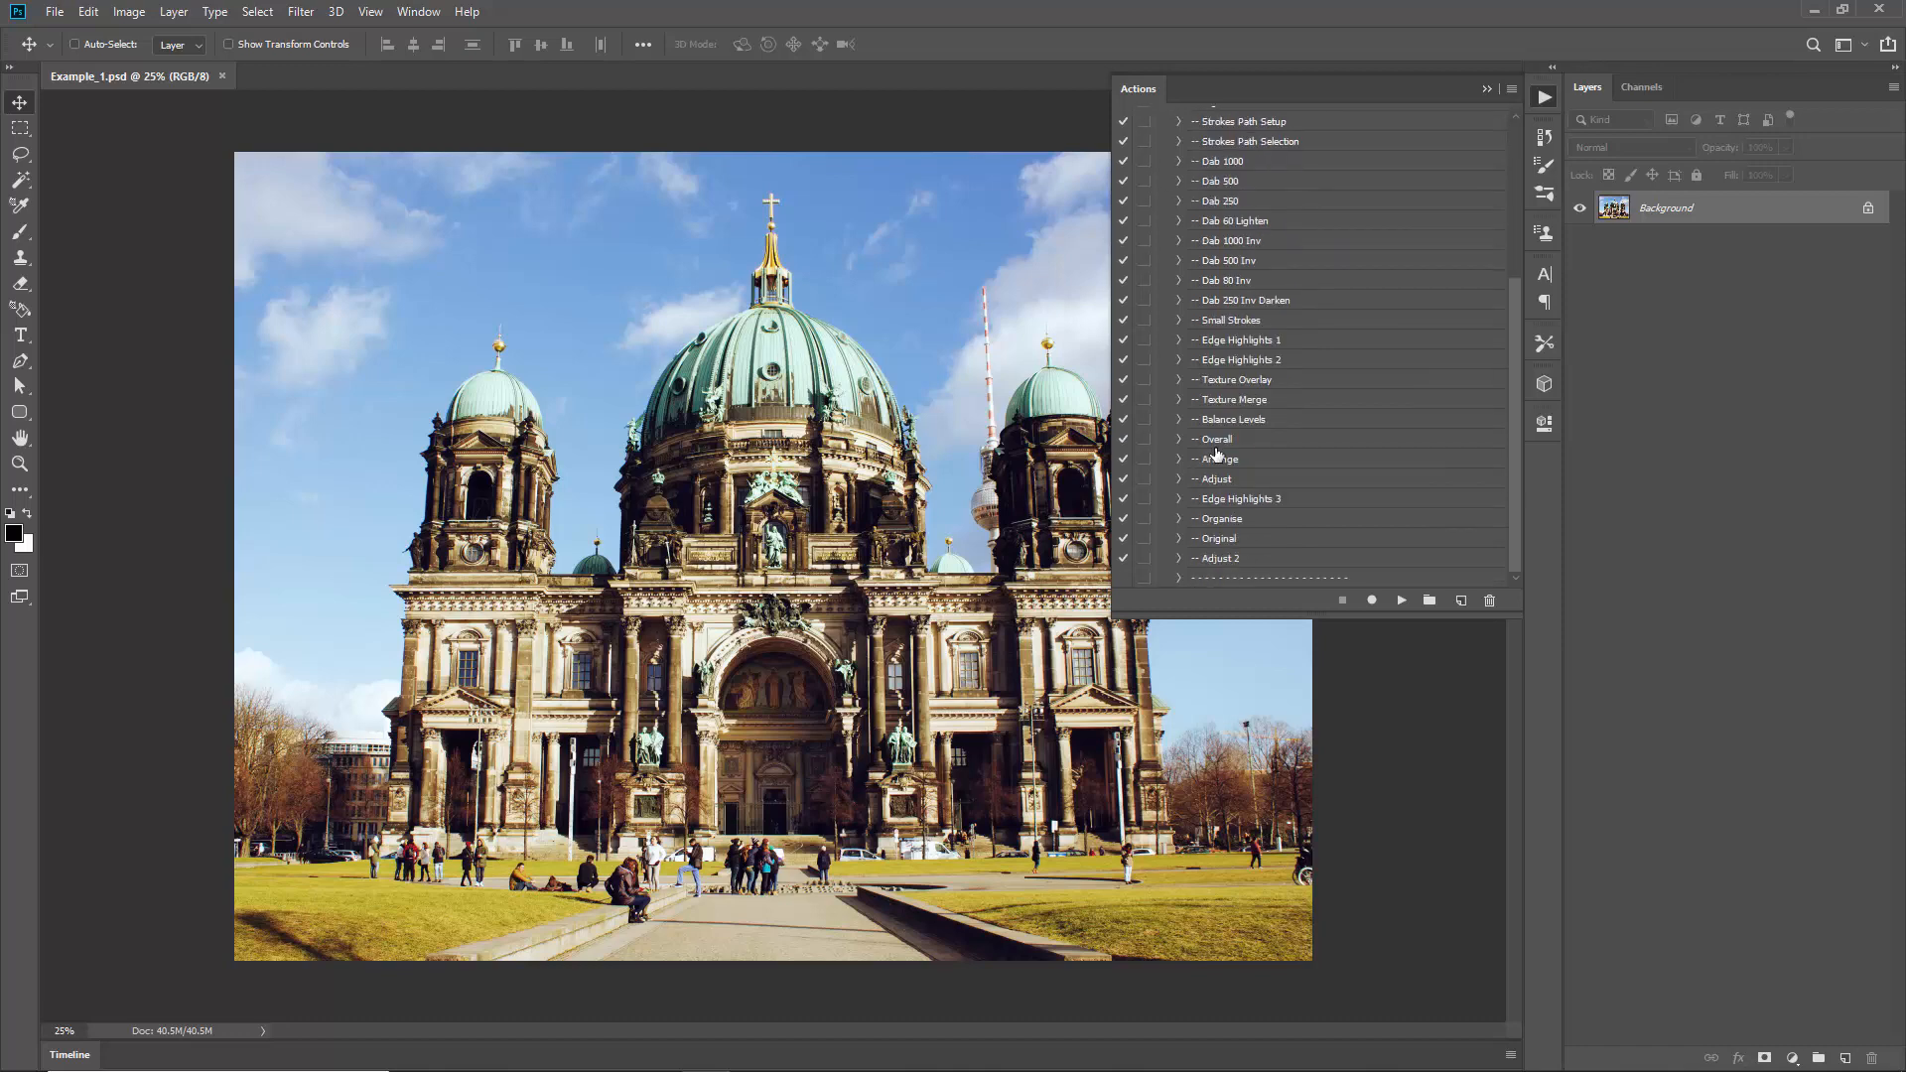
pyautogui.keyDown('shift'); pyautogui.click(1246, 563); pyautogui.keyUp('shift')
pyautogui.scroll(1, 1258, 504)
pyautogui.scroll(4, 1251, 496)
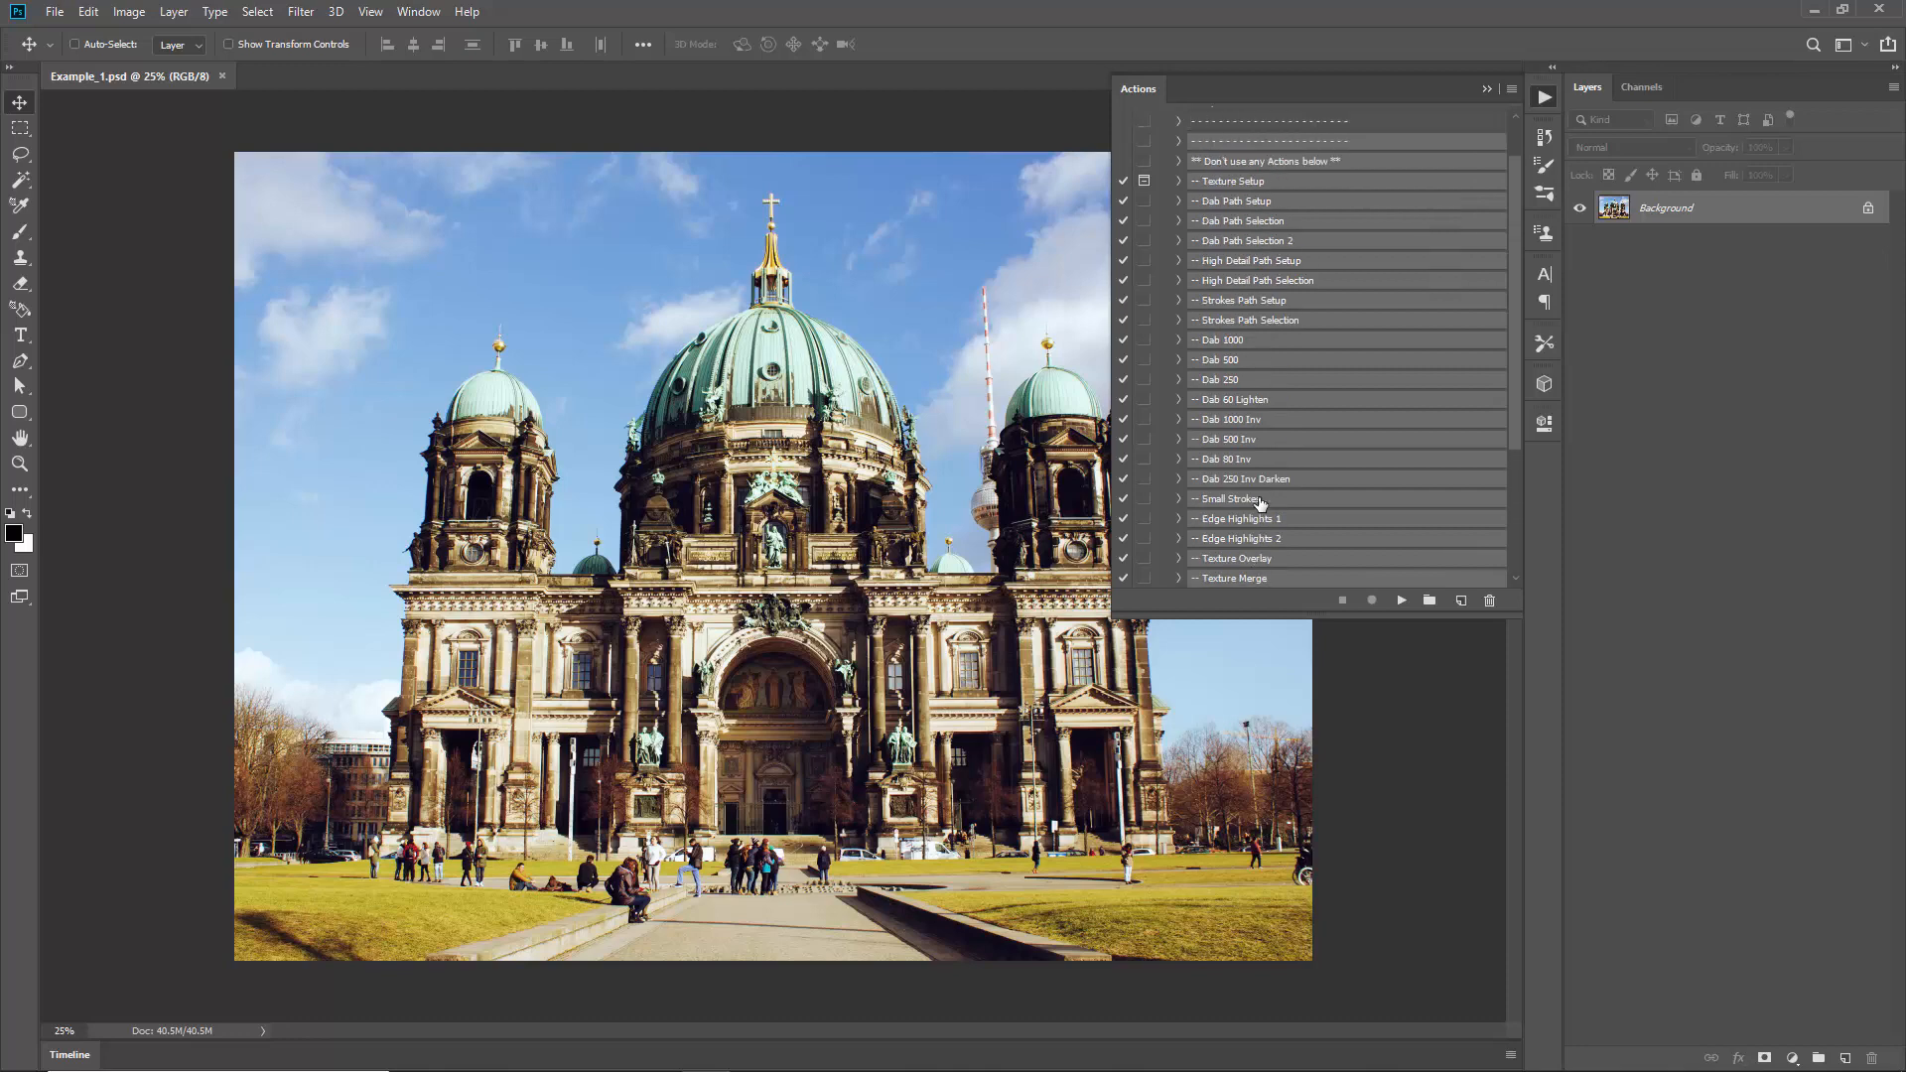
# Step: Review the usable actions **PLAY - Abstract Painter**, Free Paint and Setup Reminder without renaming any of them
pyautogui.click(1241, 142)
pyautogui.keyDown('shift'); pyautogui.click(1233, 158); pyautogui.keyUp('shift')
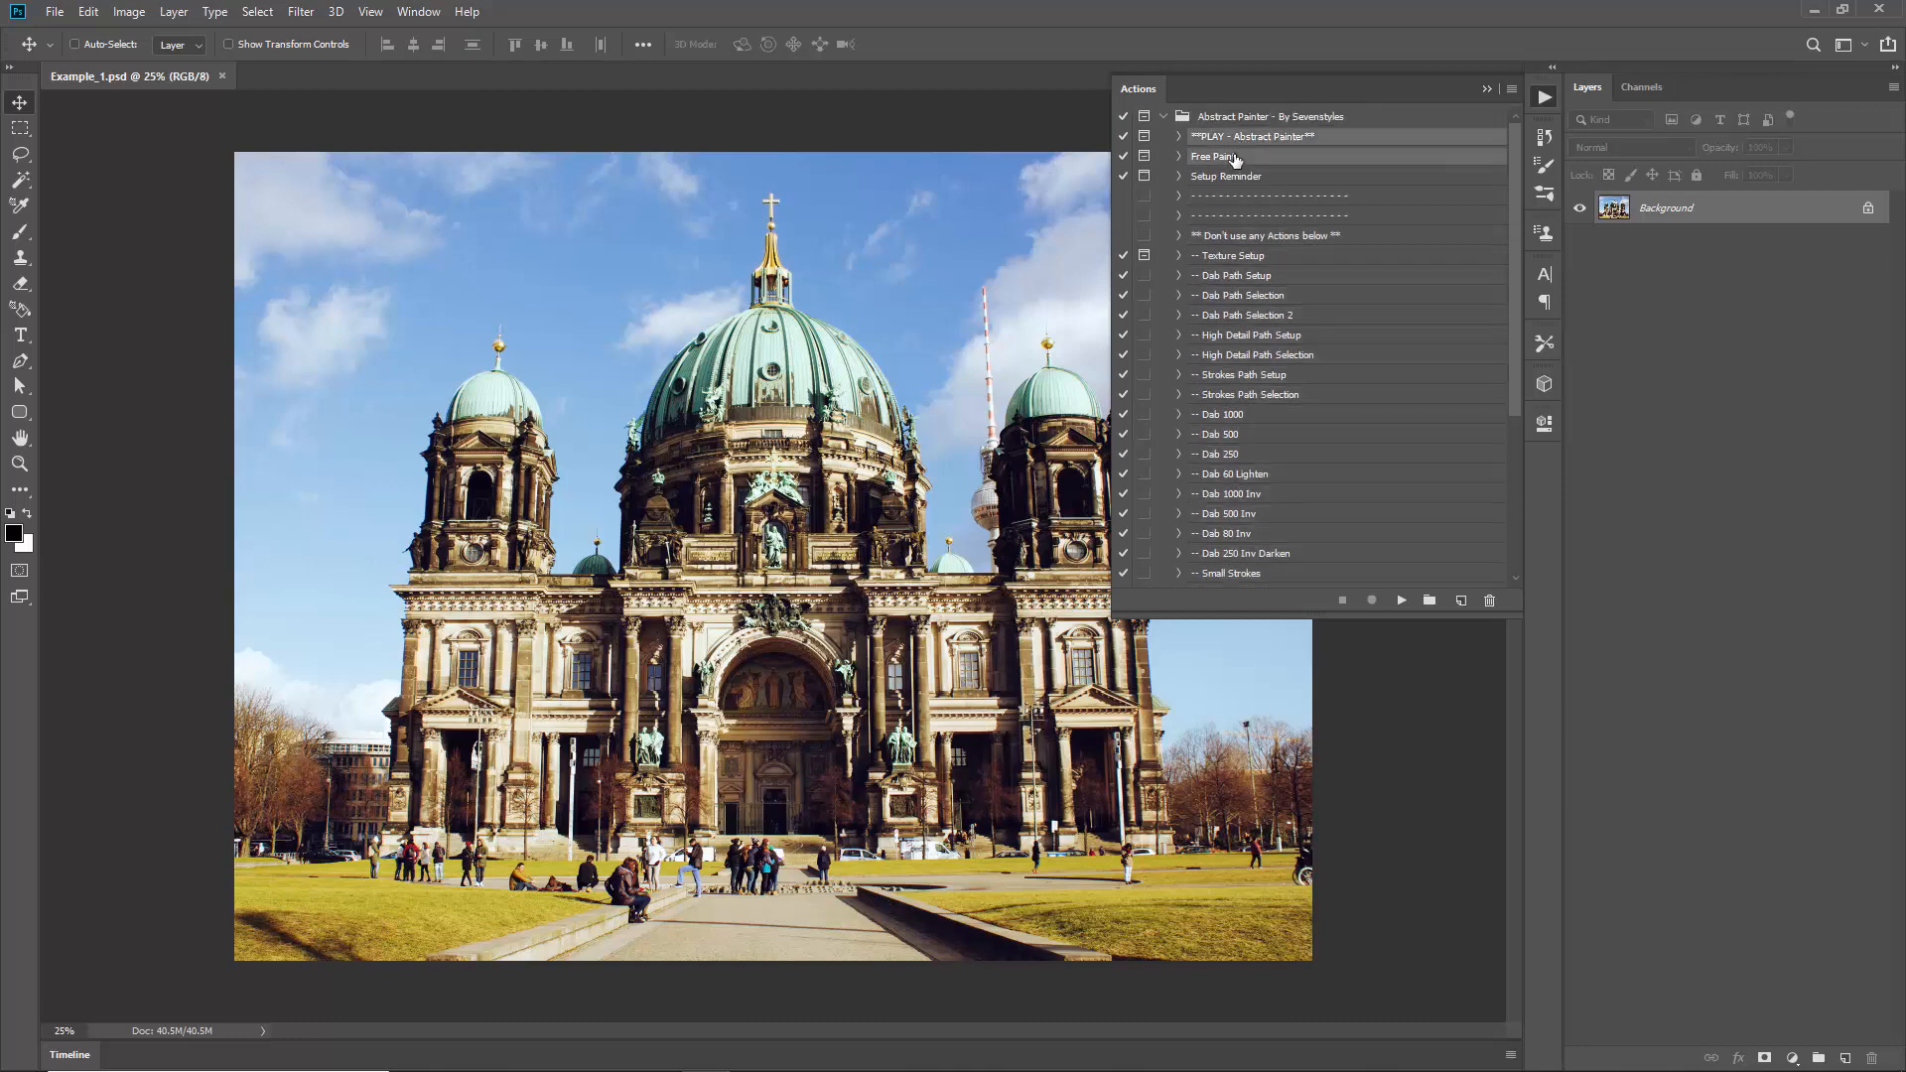
pyautogui.click(1251, 142)
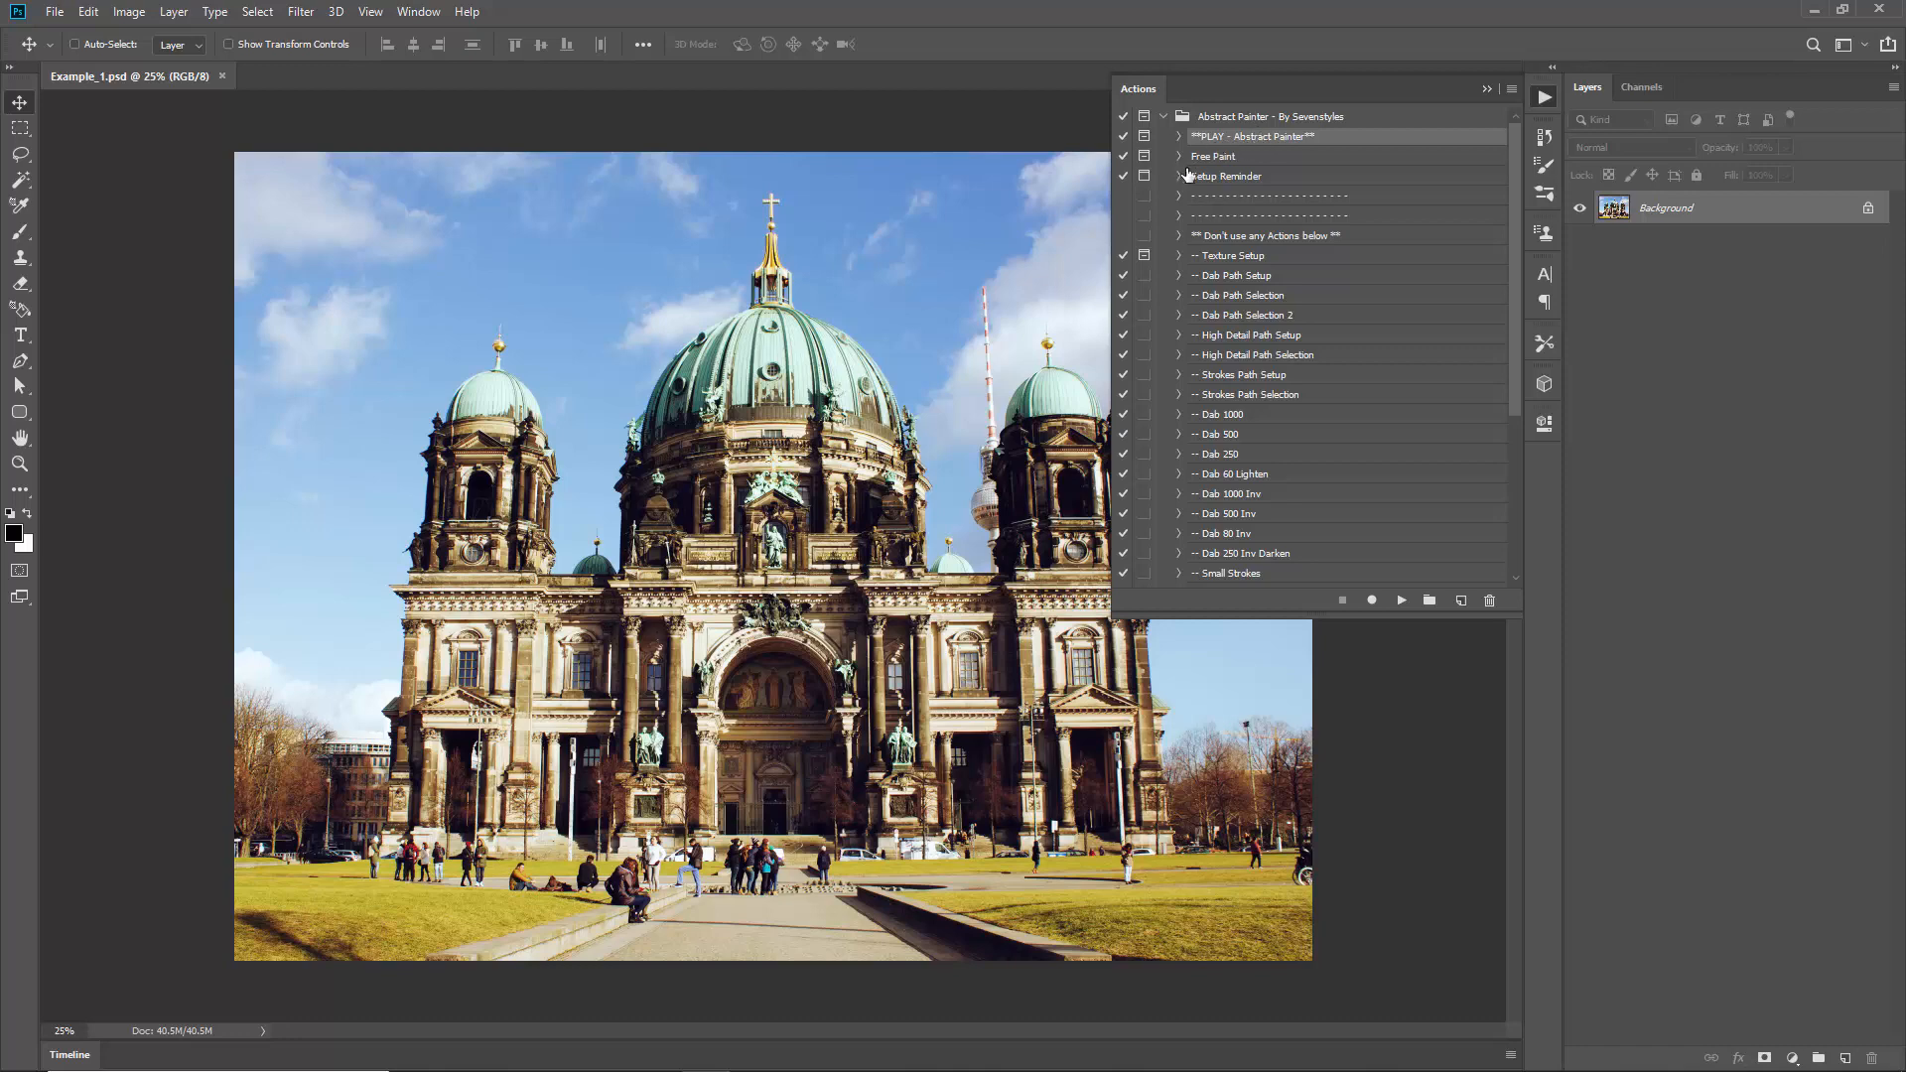
pyautogui.click(1206, 176)
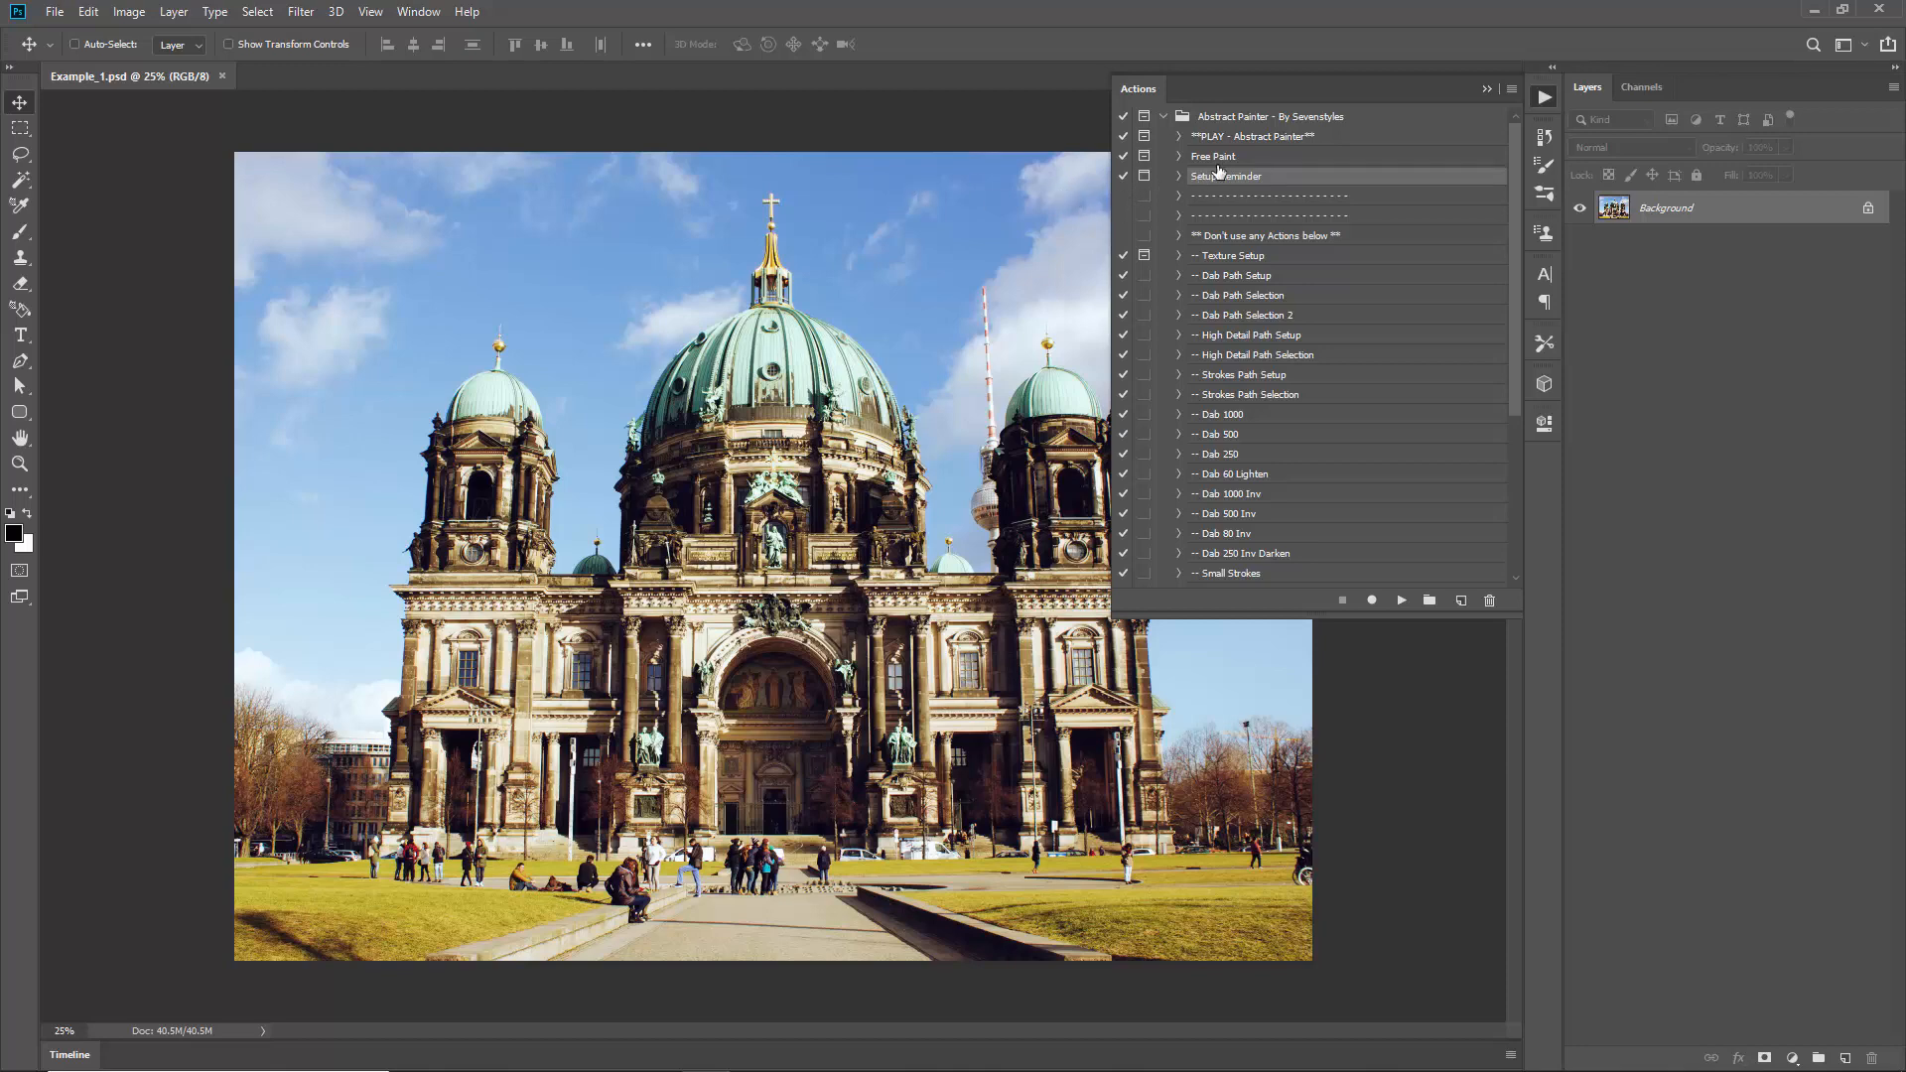
pyautogui.doubleClick(1206, 158)
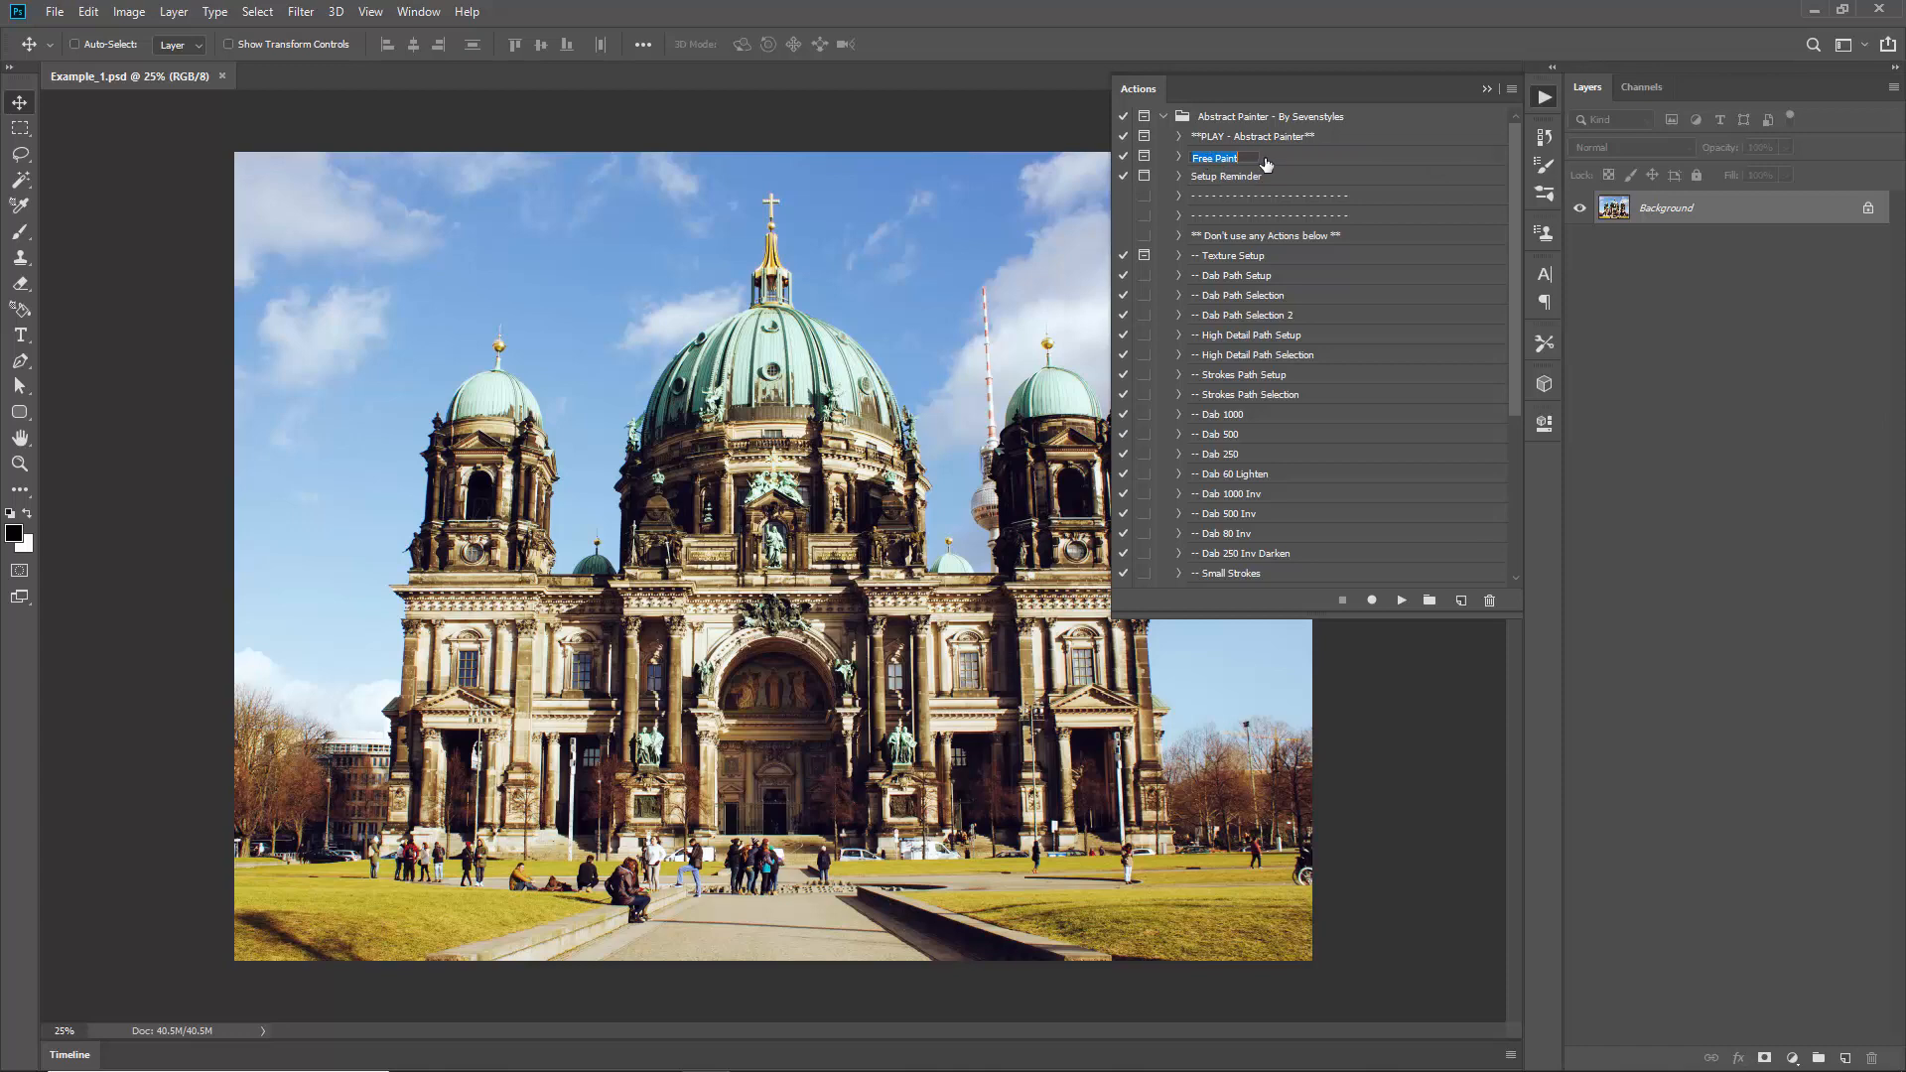
pyautogui.press('Return')
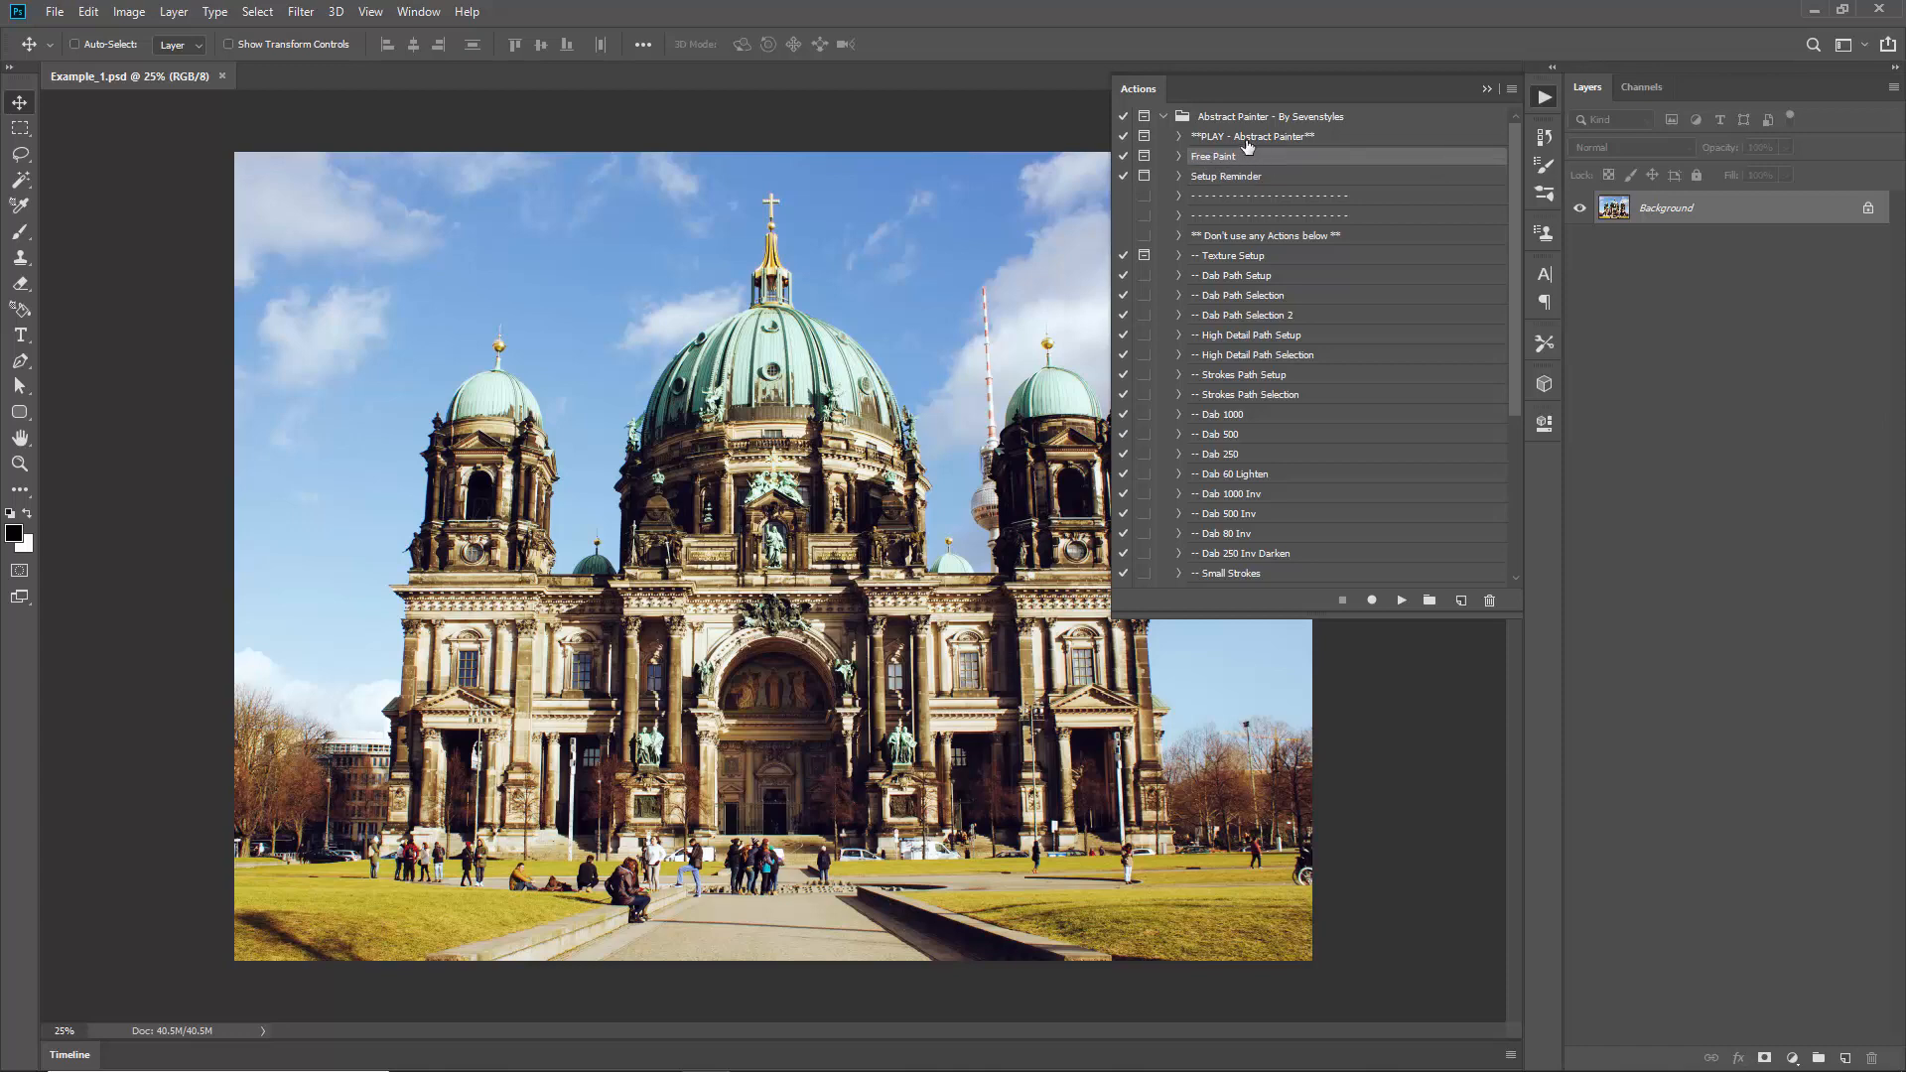
pyautogui.click(1243, 139)
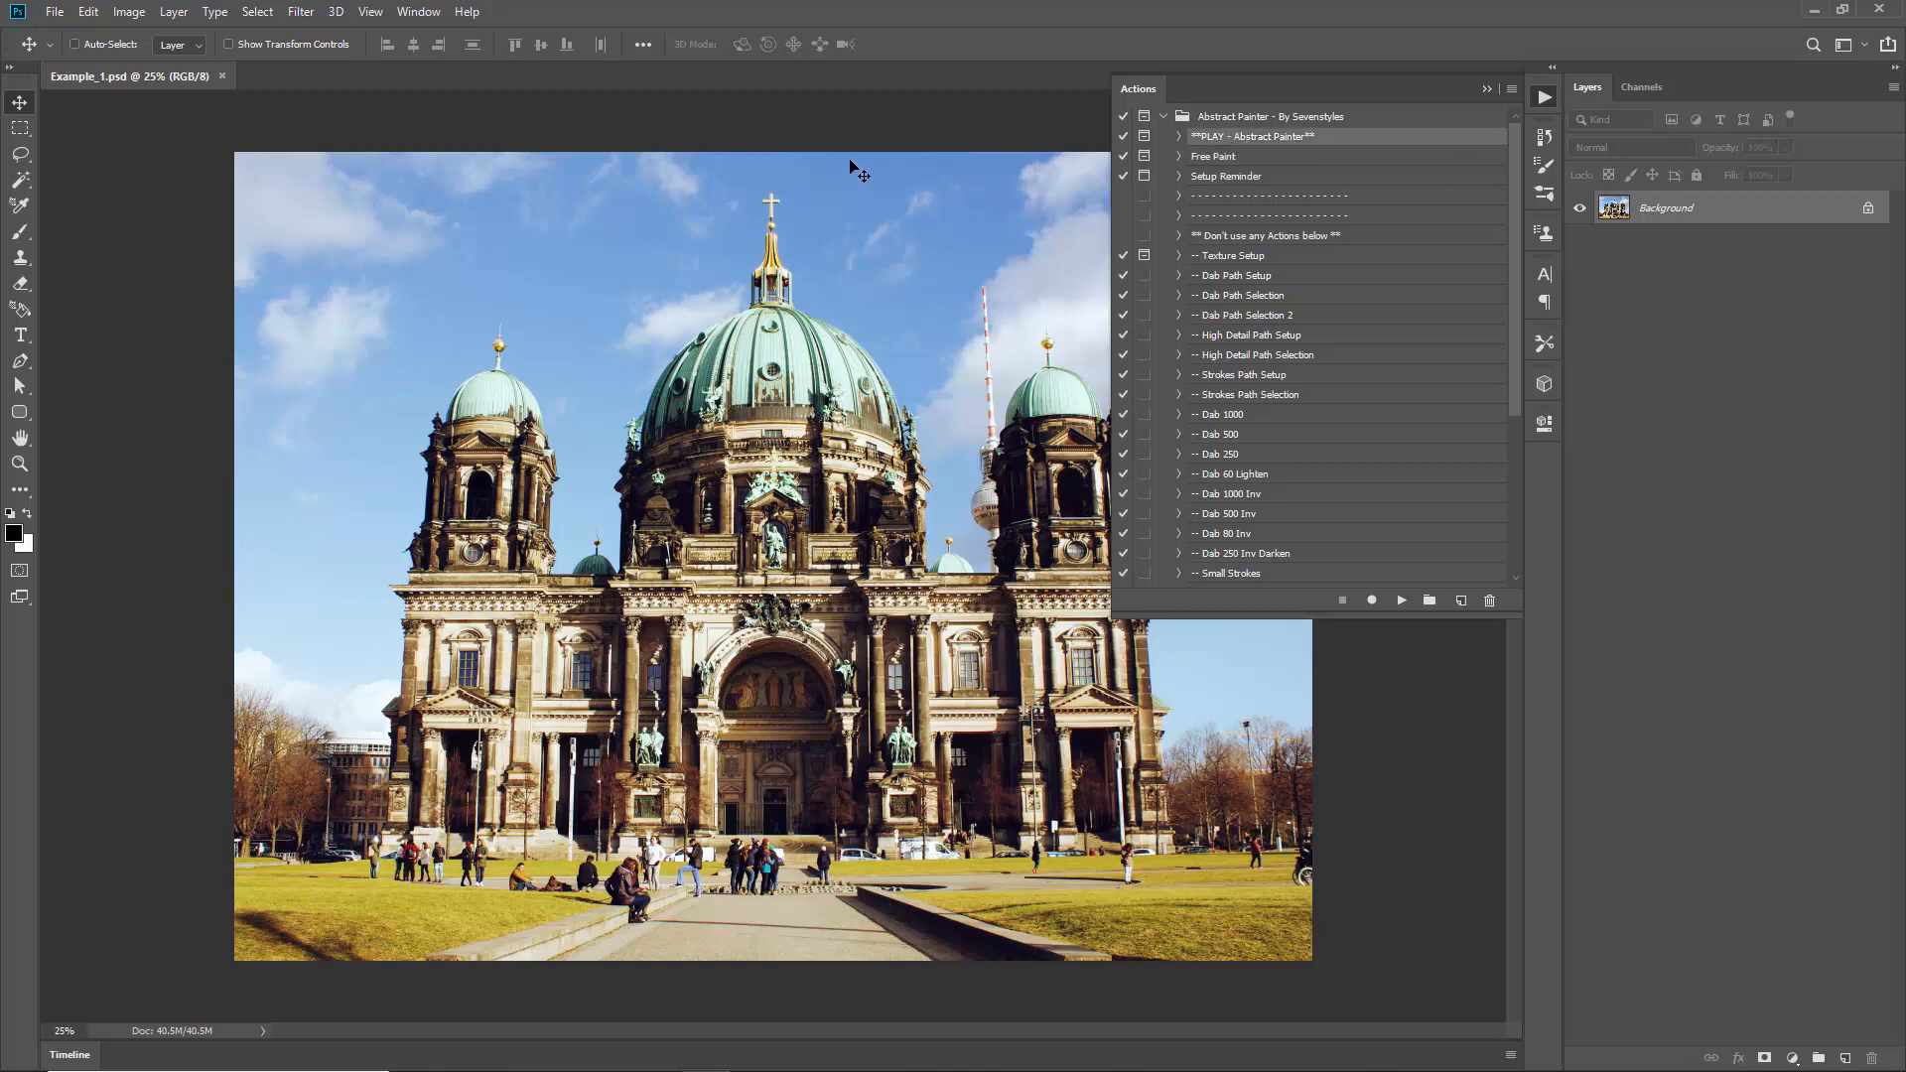
# Step: Switch to full screen mode with menu bar and shift the image partly clear of the action list, keeping the action set's name
pyautogui.press('f')
pyautogui.moveTo(680, 173); pyautogui.dragTo(609, 162)
pyautogui.click(1251, 116)
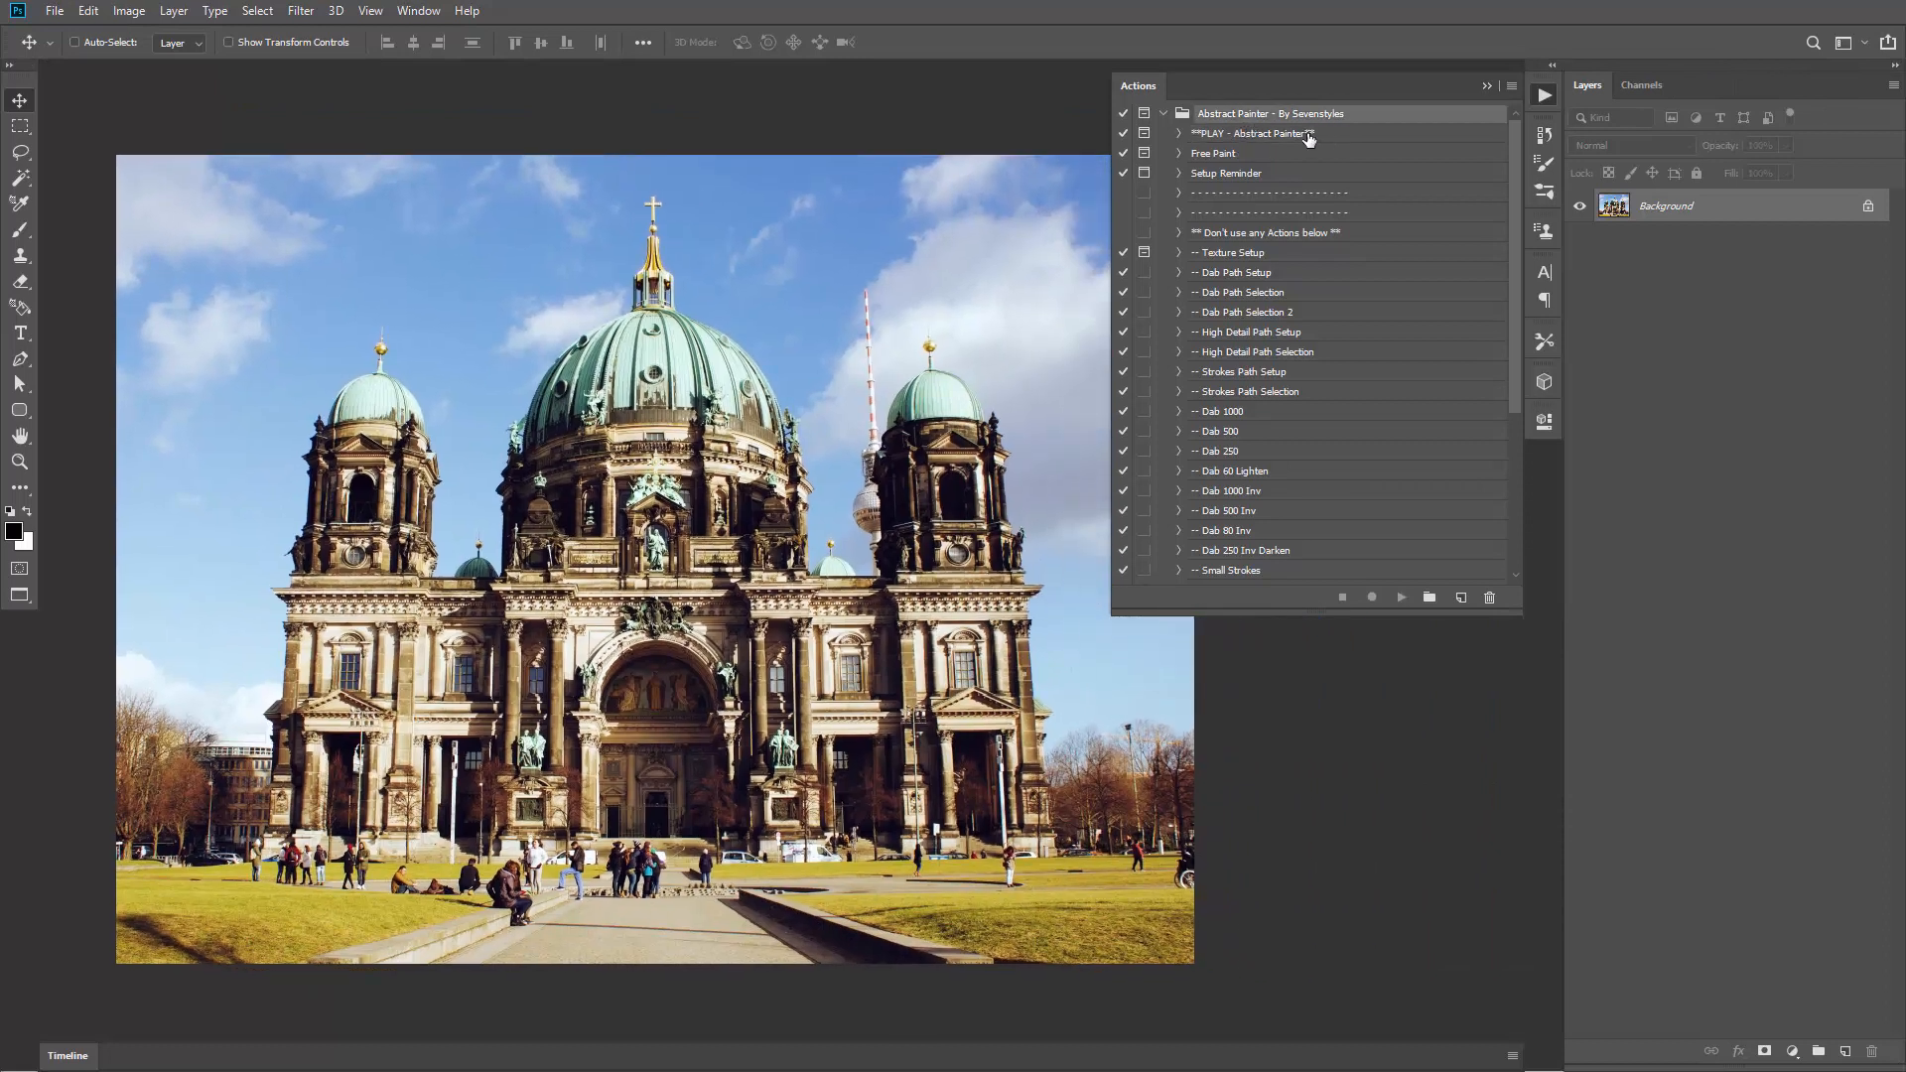
pyautogui.doubleClick(1225, 116)
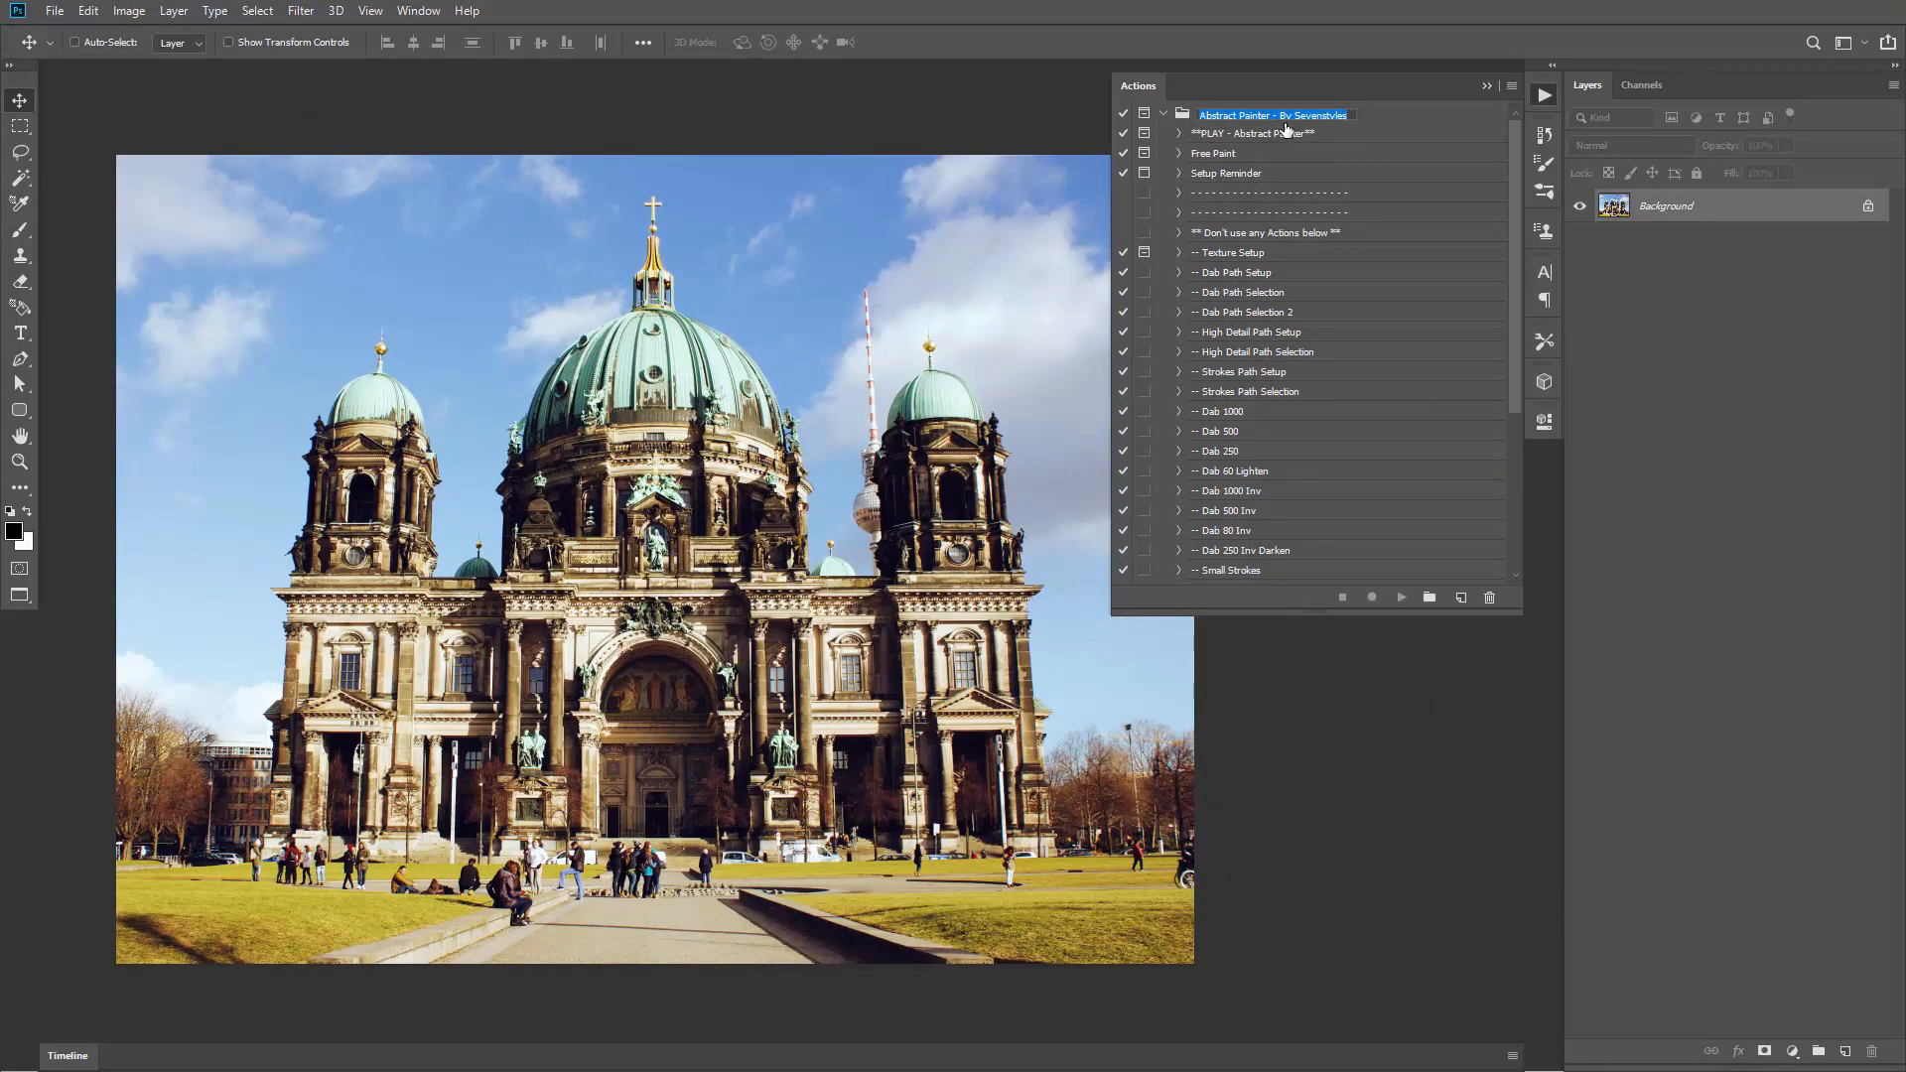
pyautogui.press('Return')
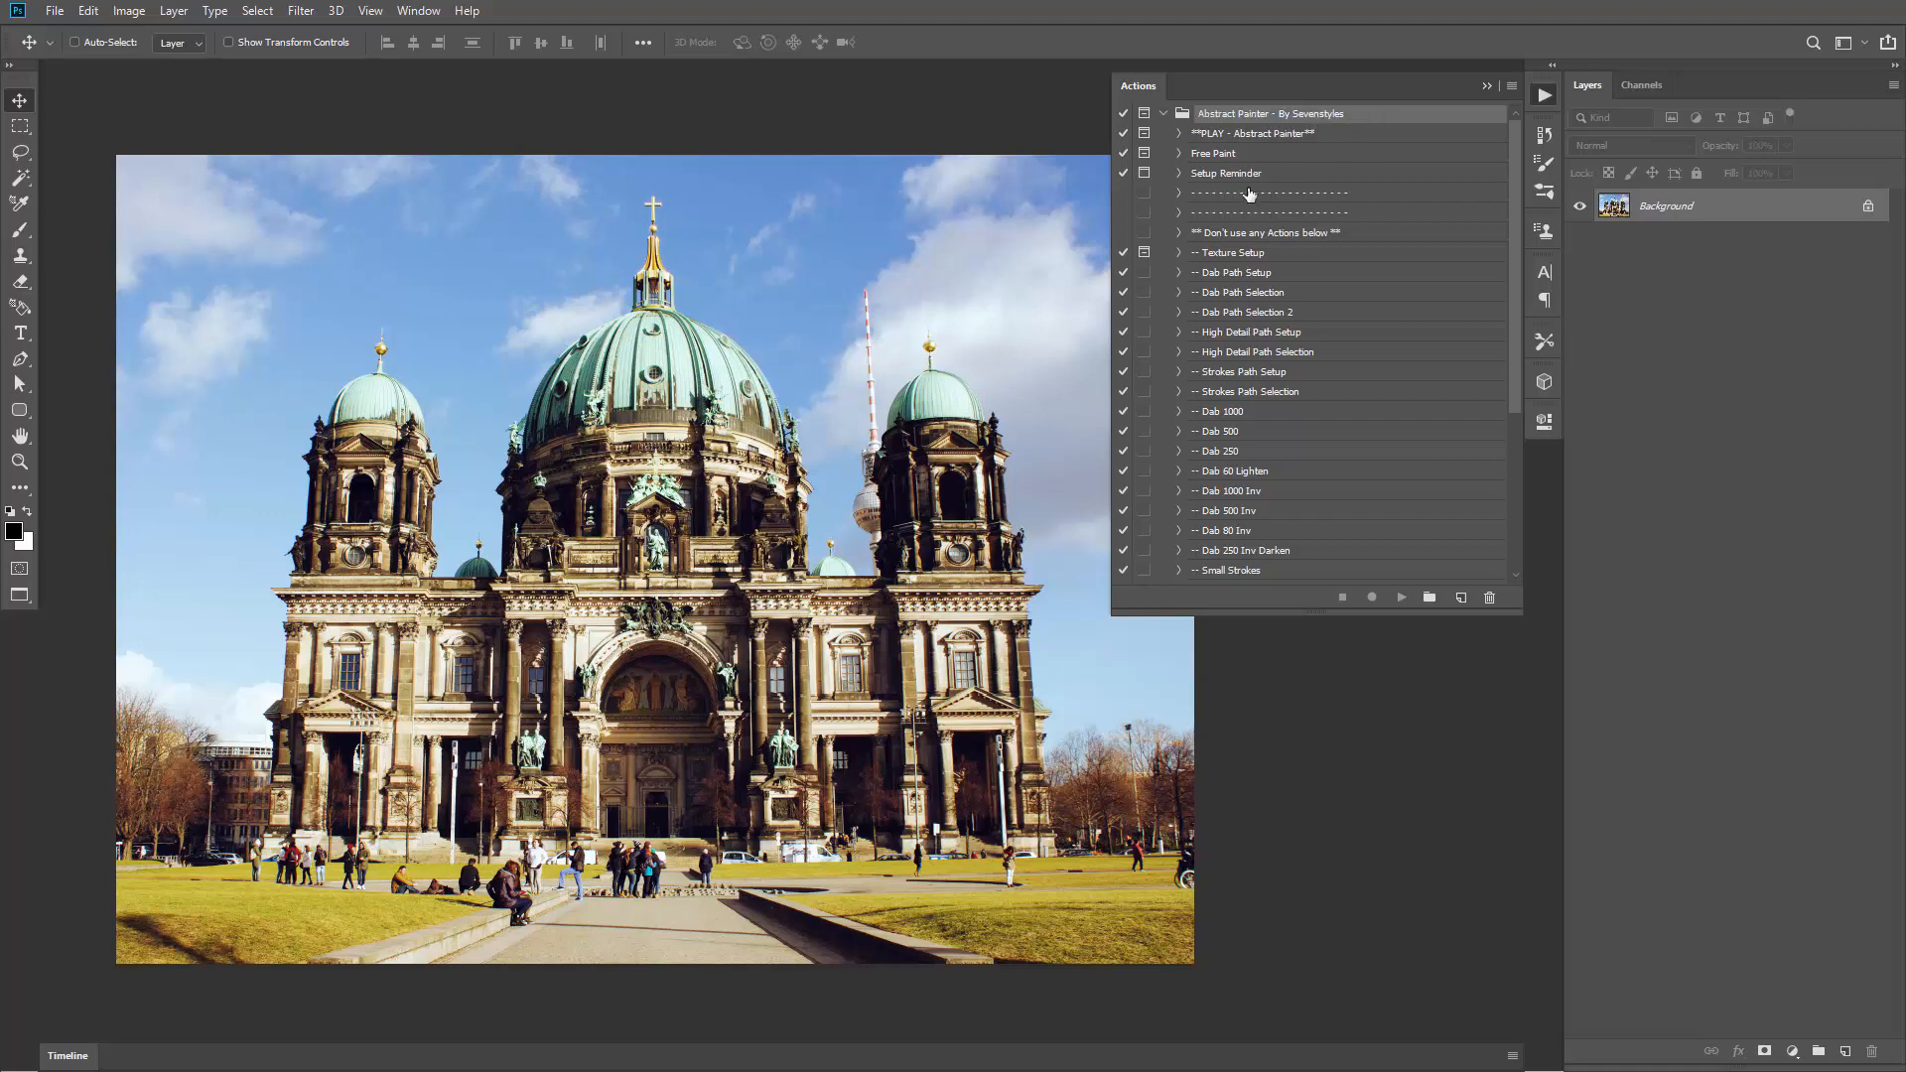
# Step: Play the **PLAY - Abstract Painter** action and continue past its Step 1 texture overlay message
pyautogui.scroll(-2, 1208, 471)
pyautogui.scroll(2, 1239, 315)
pyautogui.click(1229, 136)
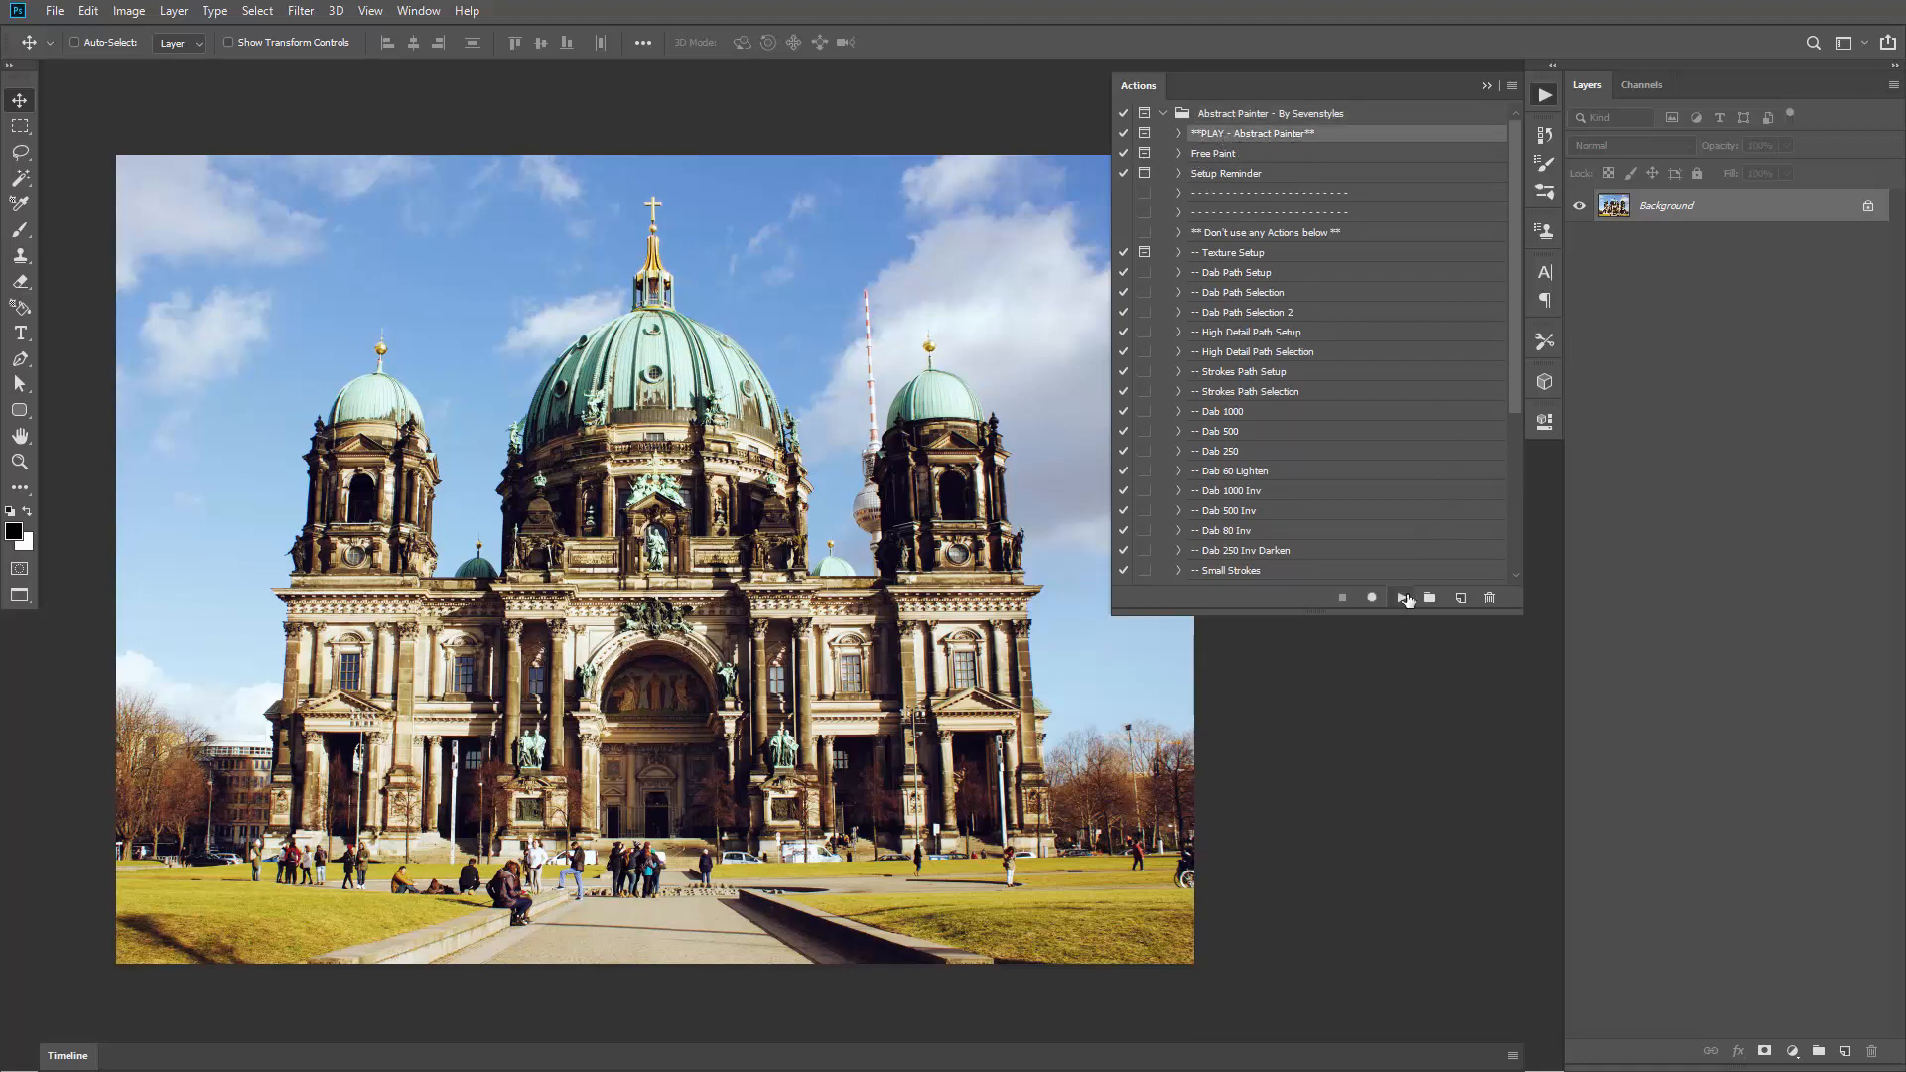
pyautogui.click(1403, 597)
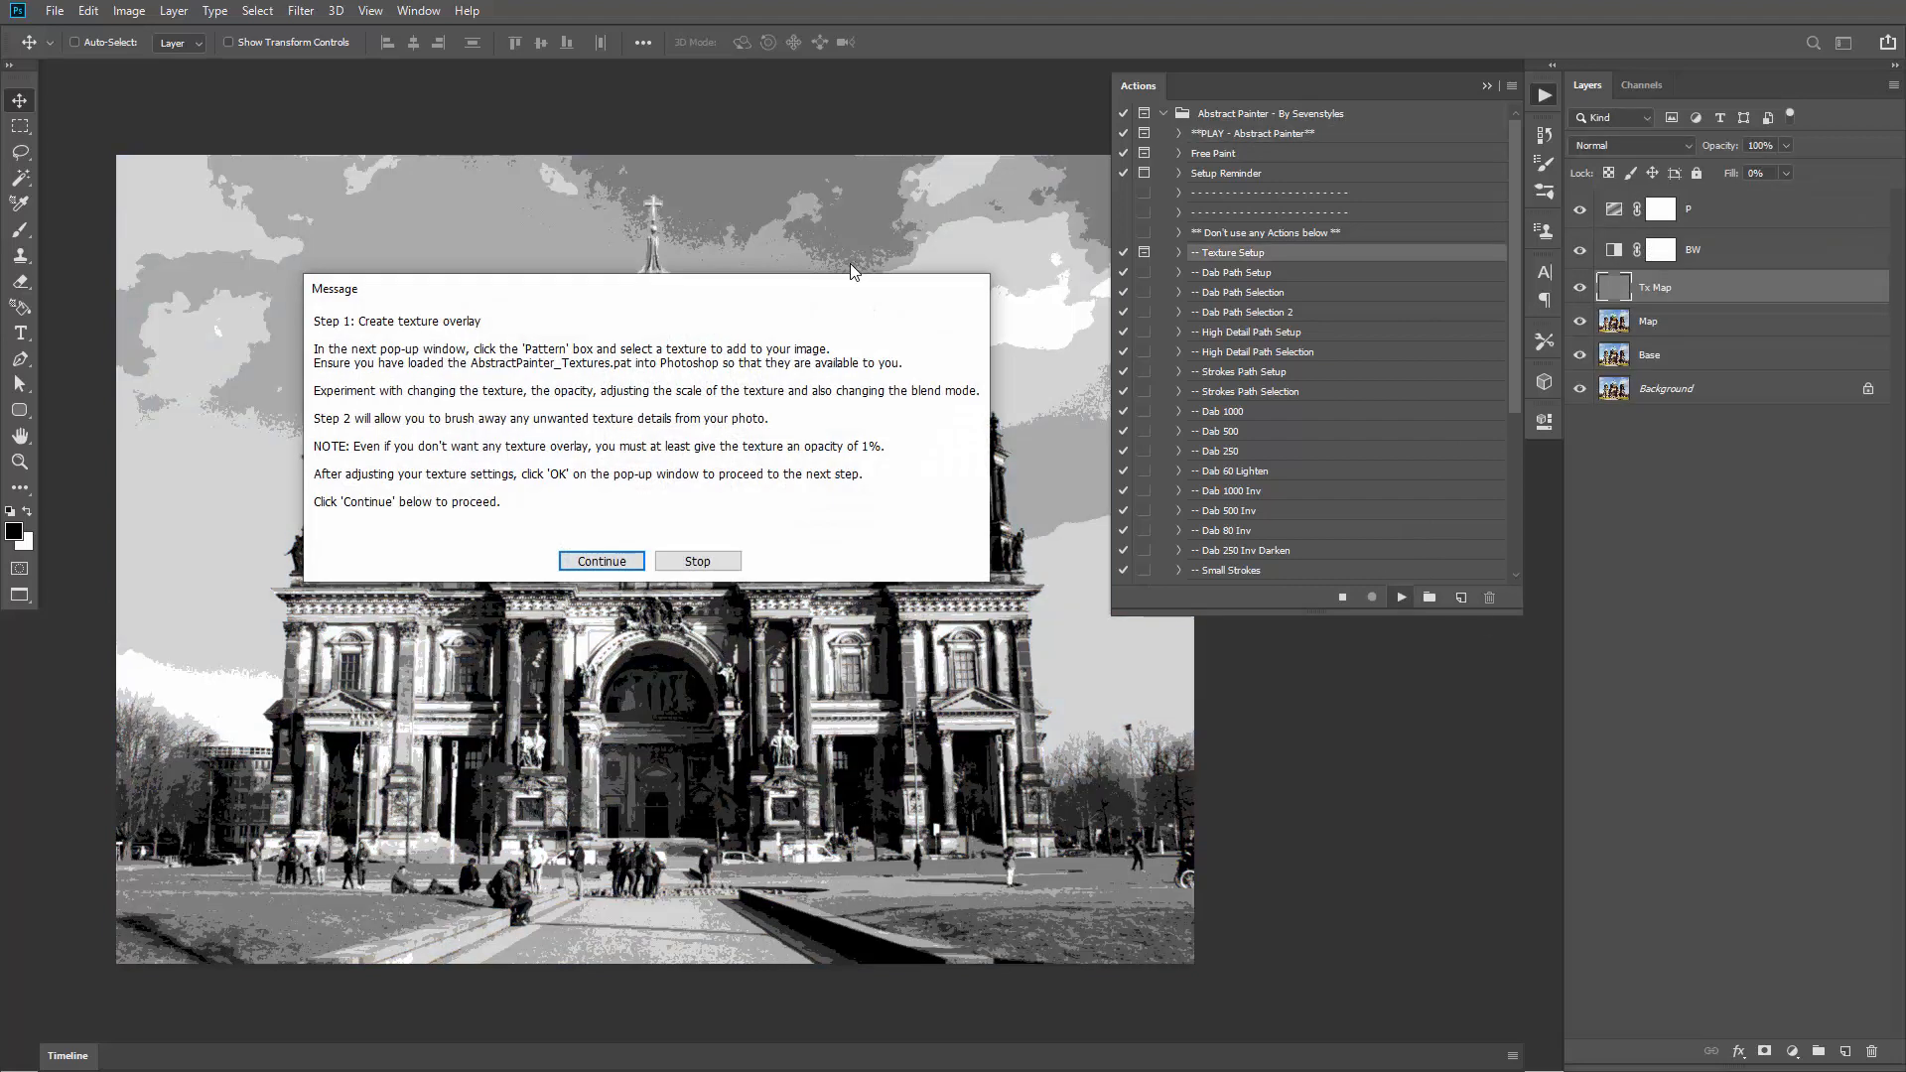
pyautogui.moveTo(770, 281); pyautogui.dragTo(693, 203)
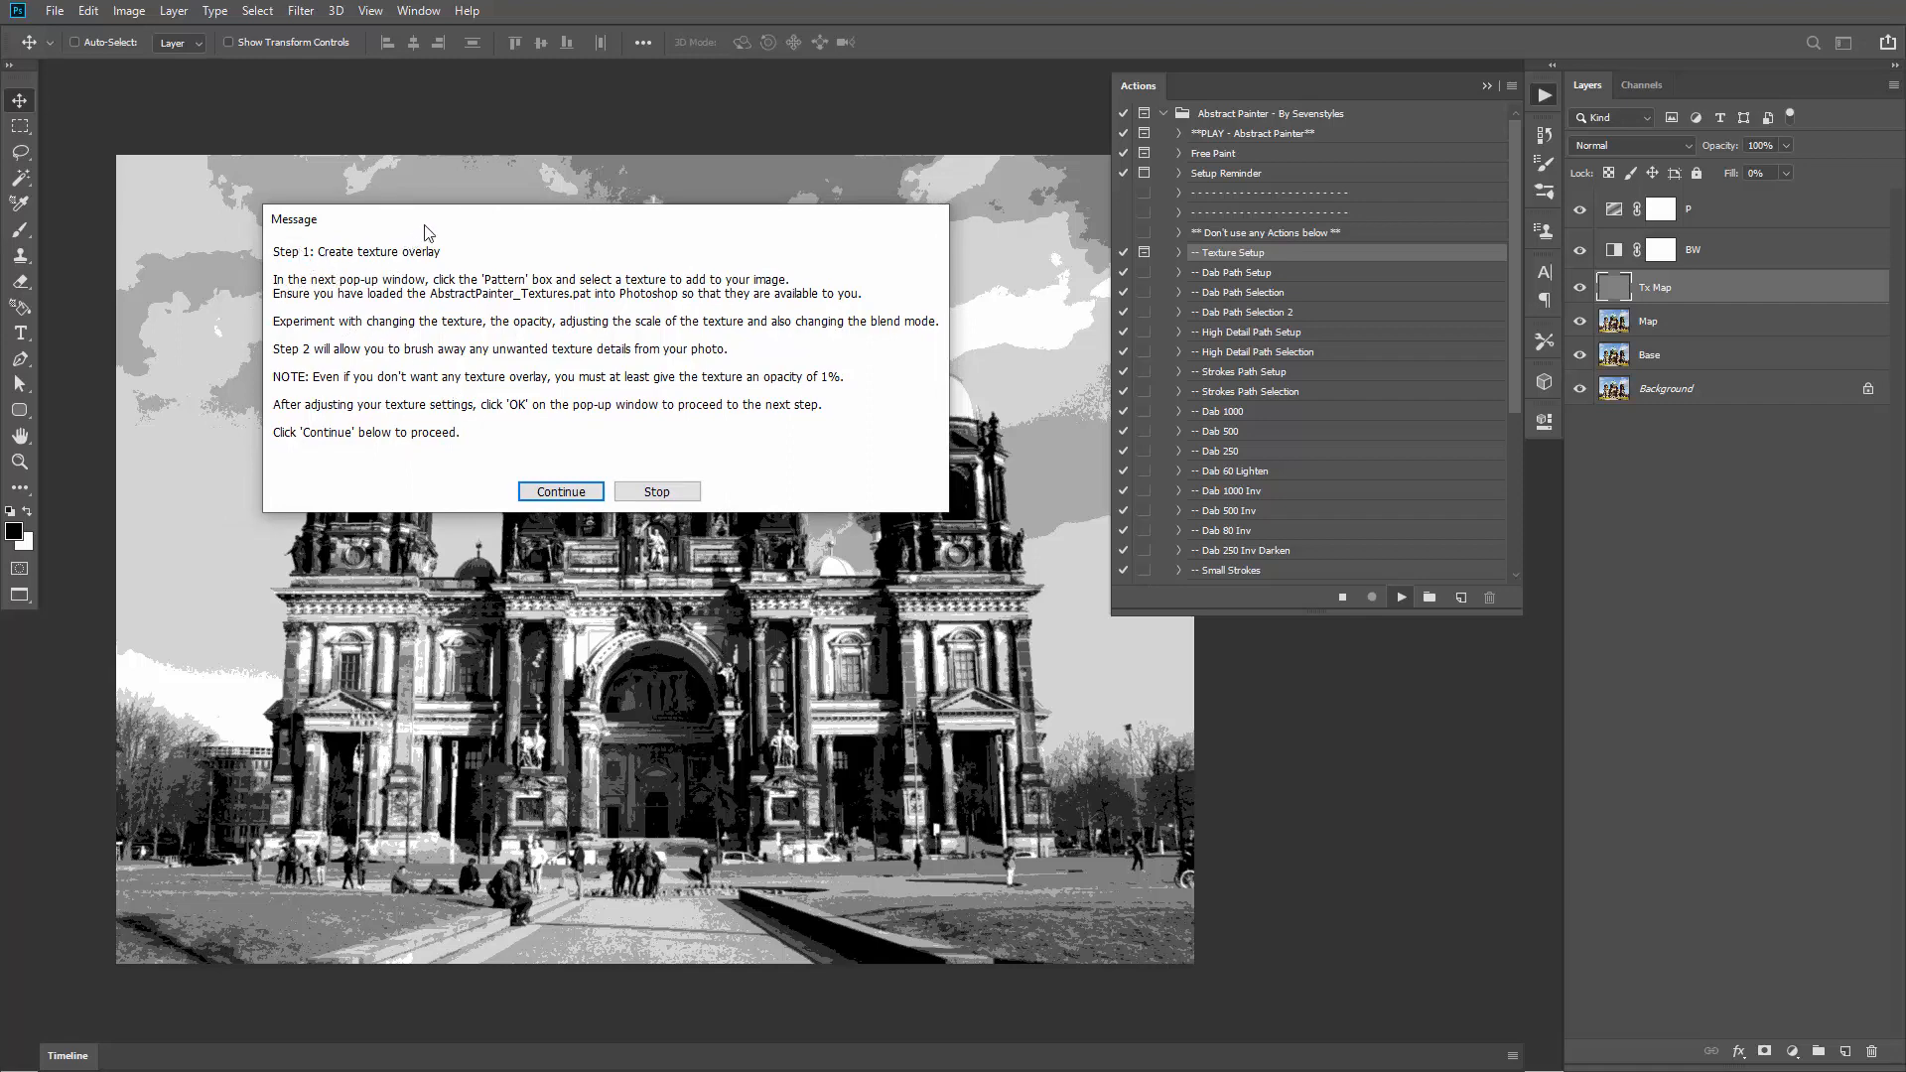
pyautogui.moveTo(346, 239); pyautogui.dragTo(511, 233)
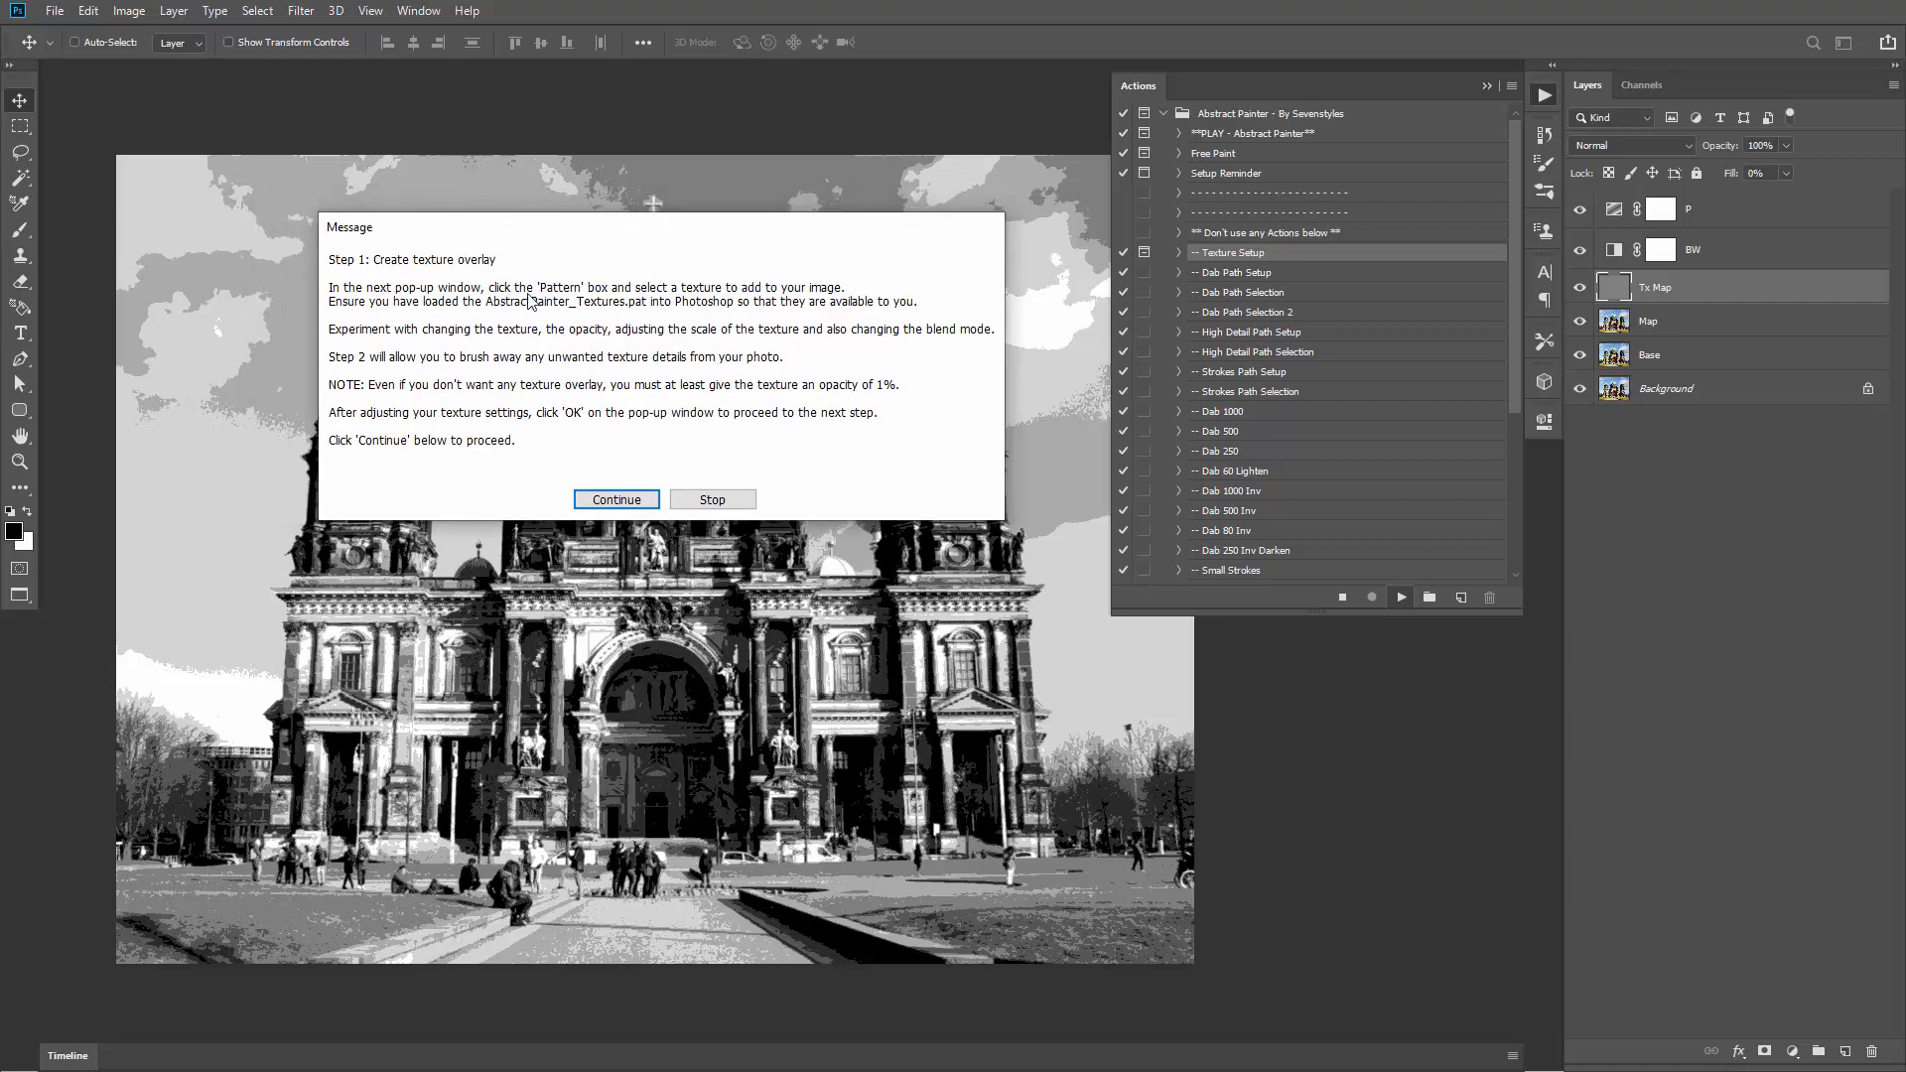
pyautogui.click(599, 500)
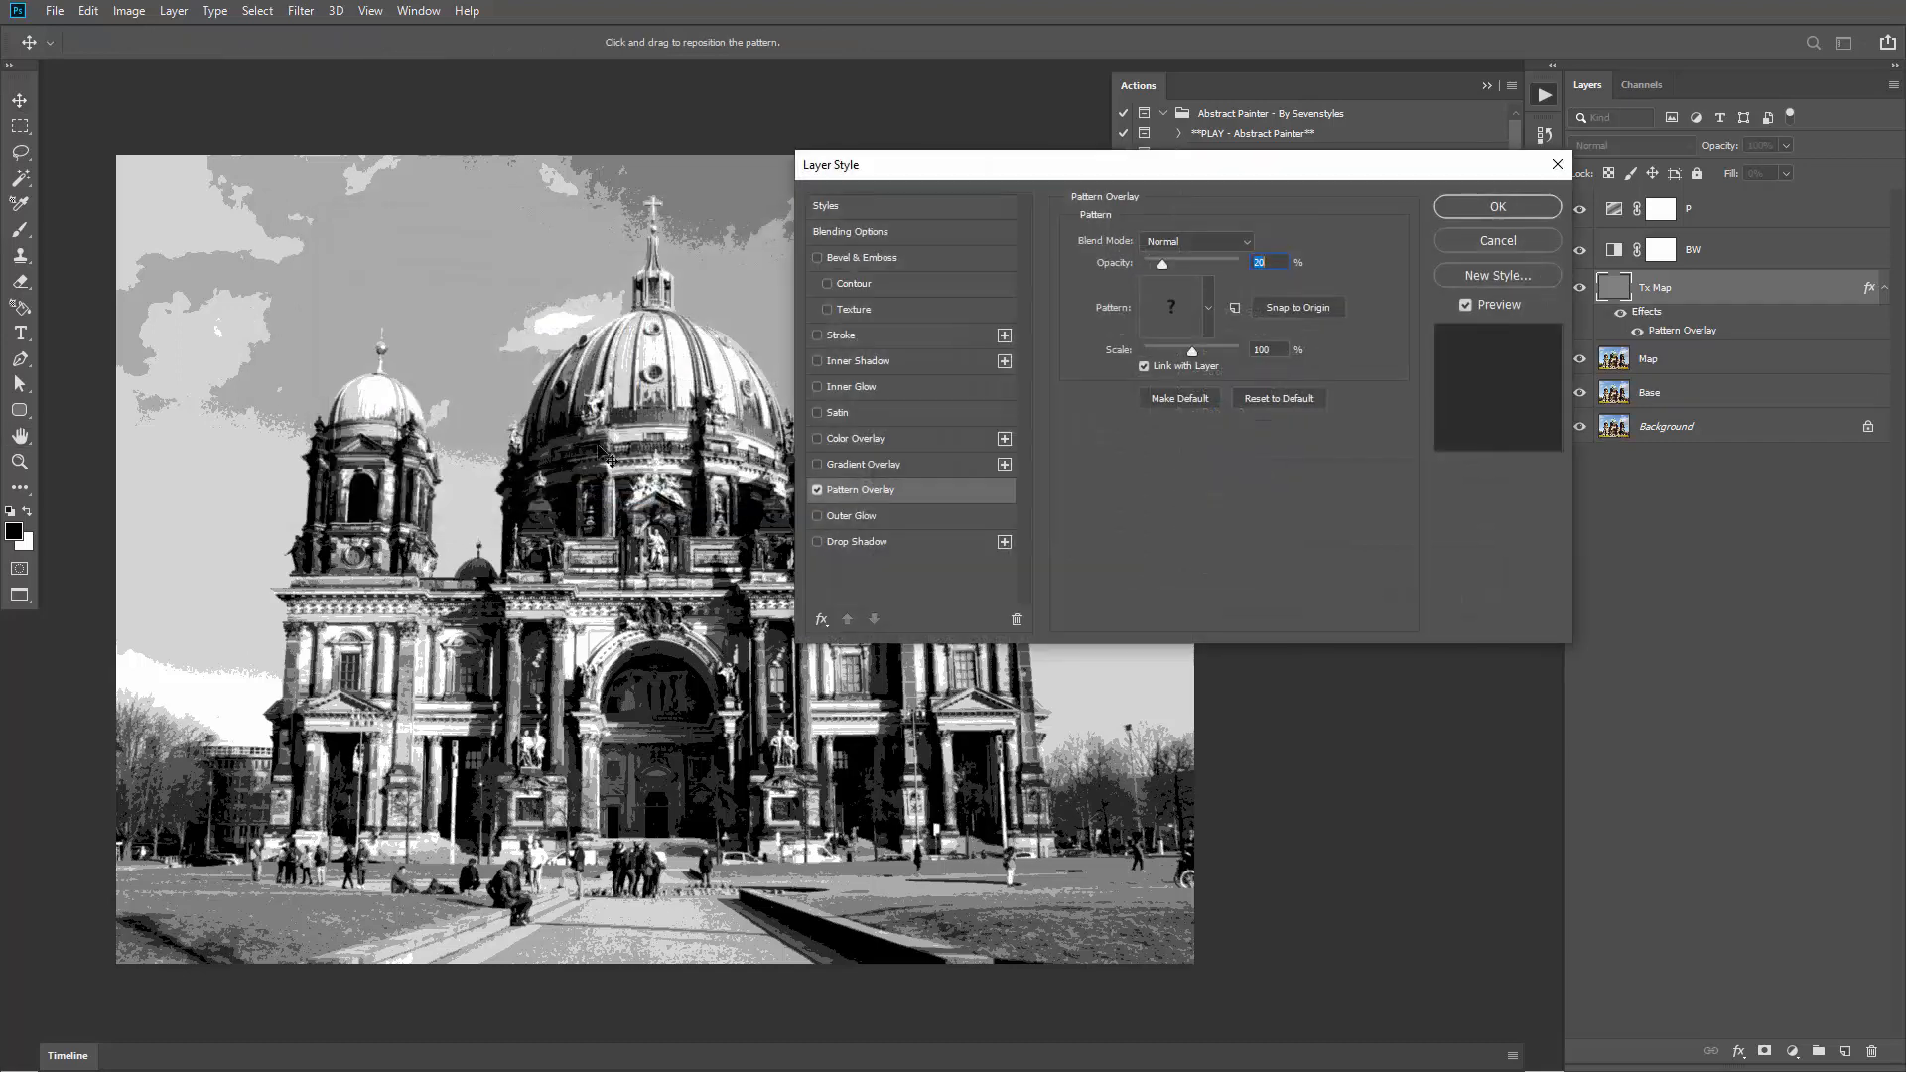
# Step: Preview the first four patterns in the Tx Map layer's Pattern Overlay and choose the first one as the texture
pyautogui.moveTo(951, 165); pyautogui.dragTo(795, 136)
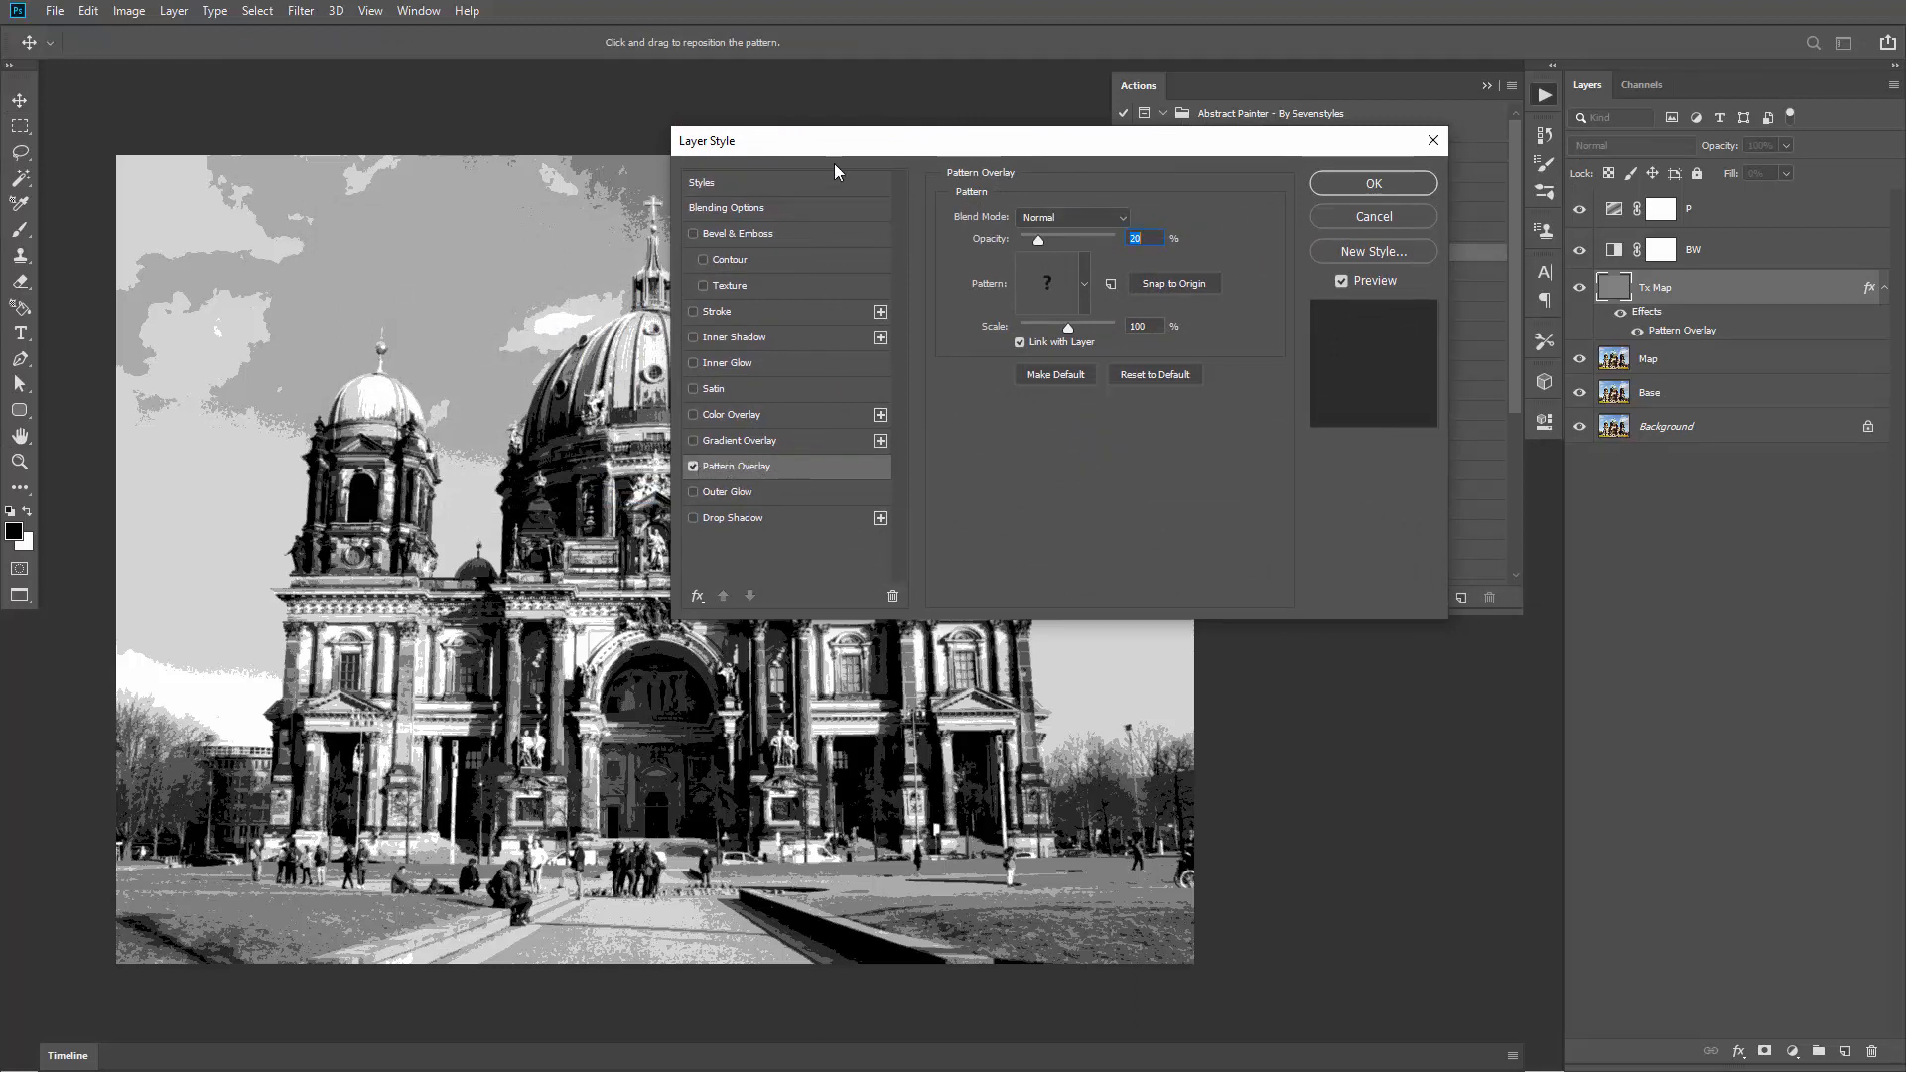
pyautogui.moveTo(809, 152); pyautogui.dragTo(804, 151)
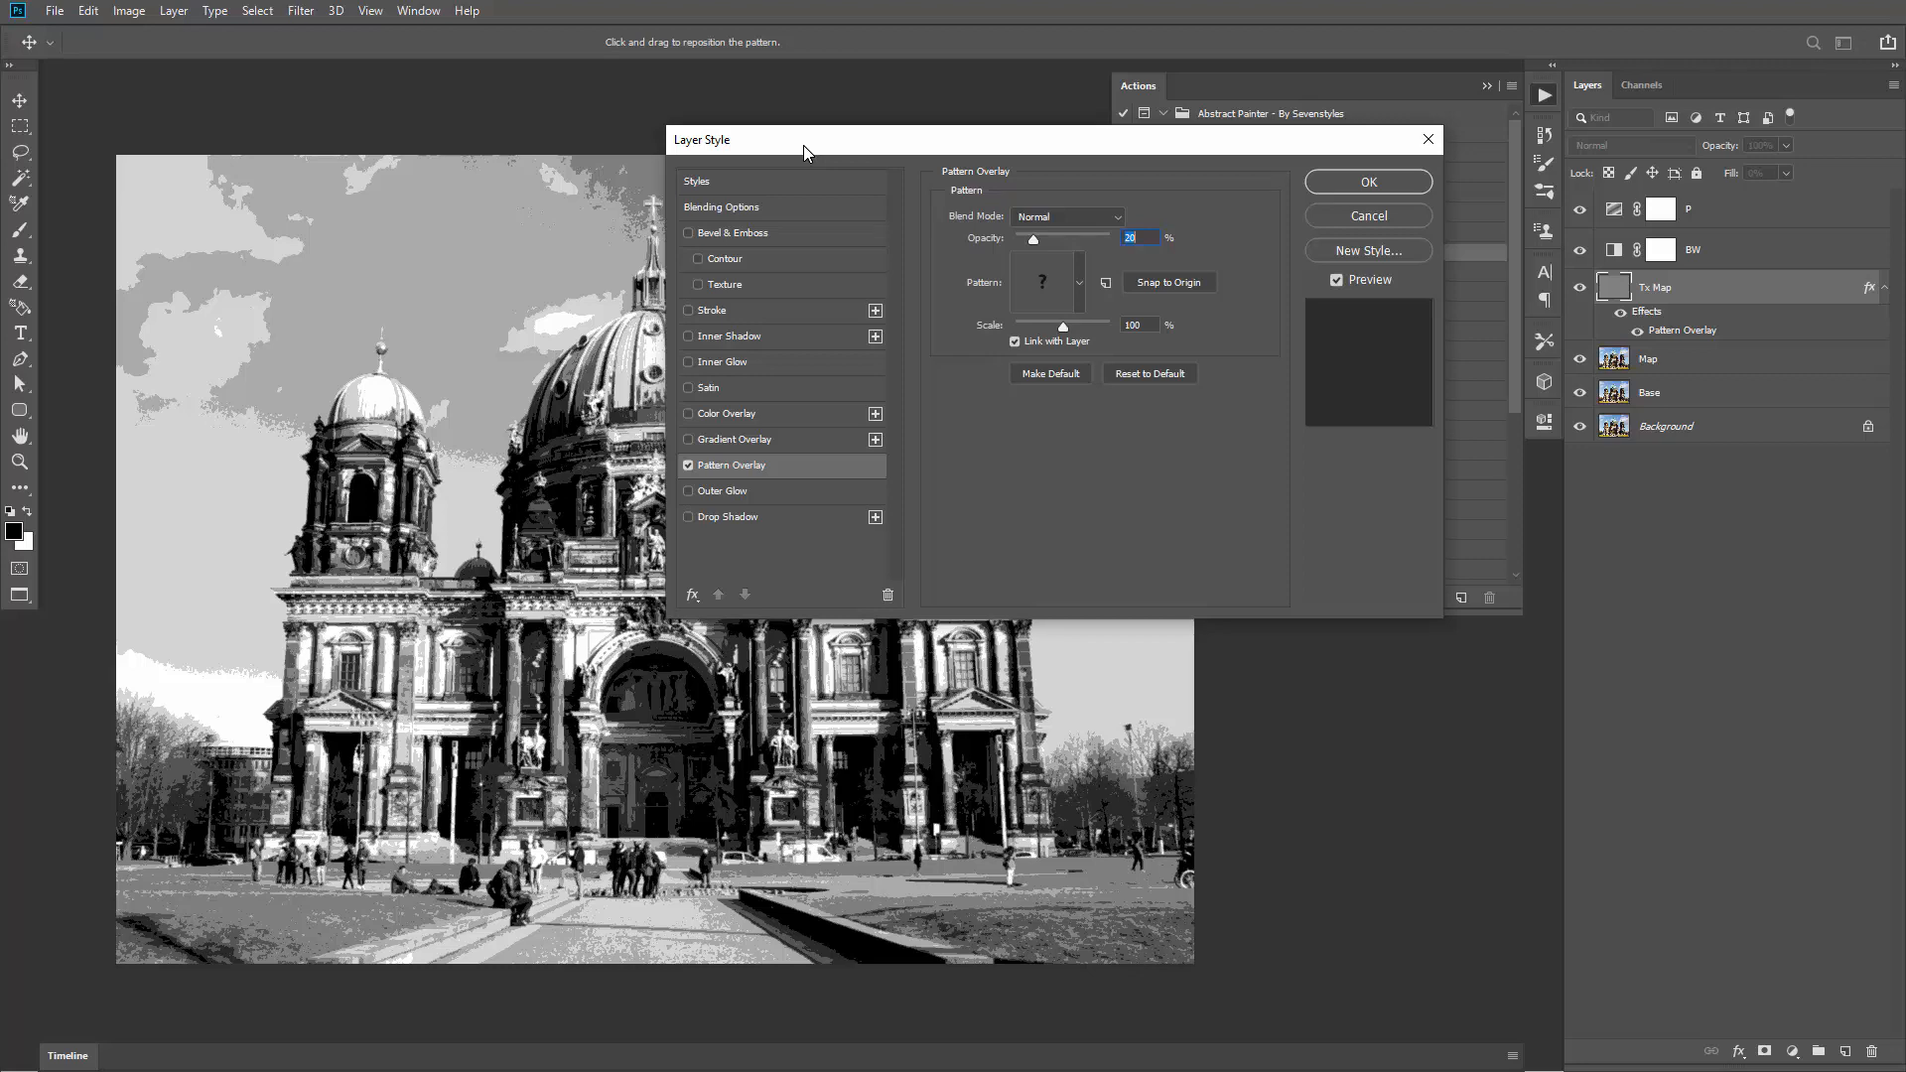
pyautogui.click(1046, 289)
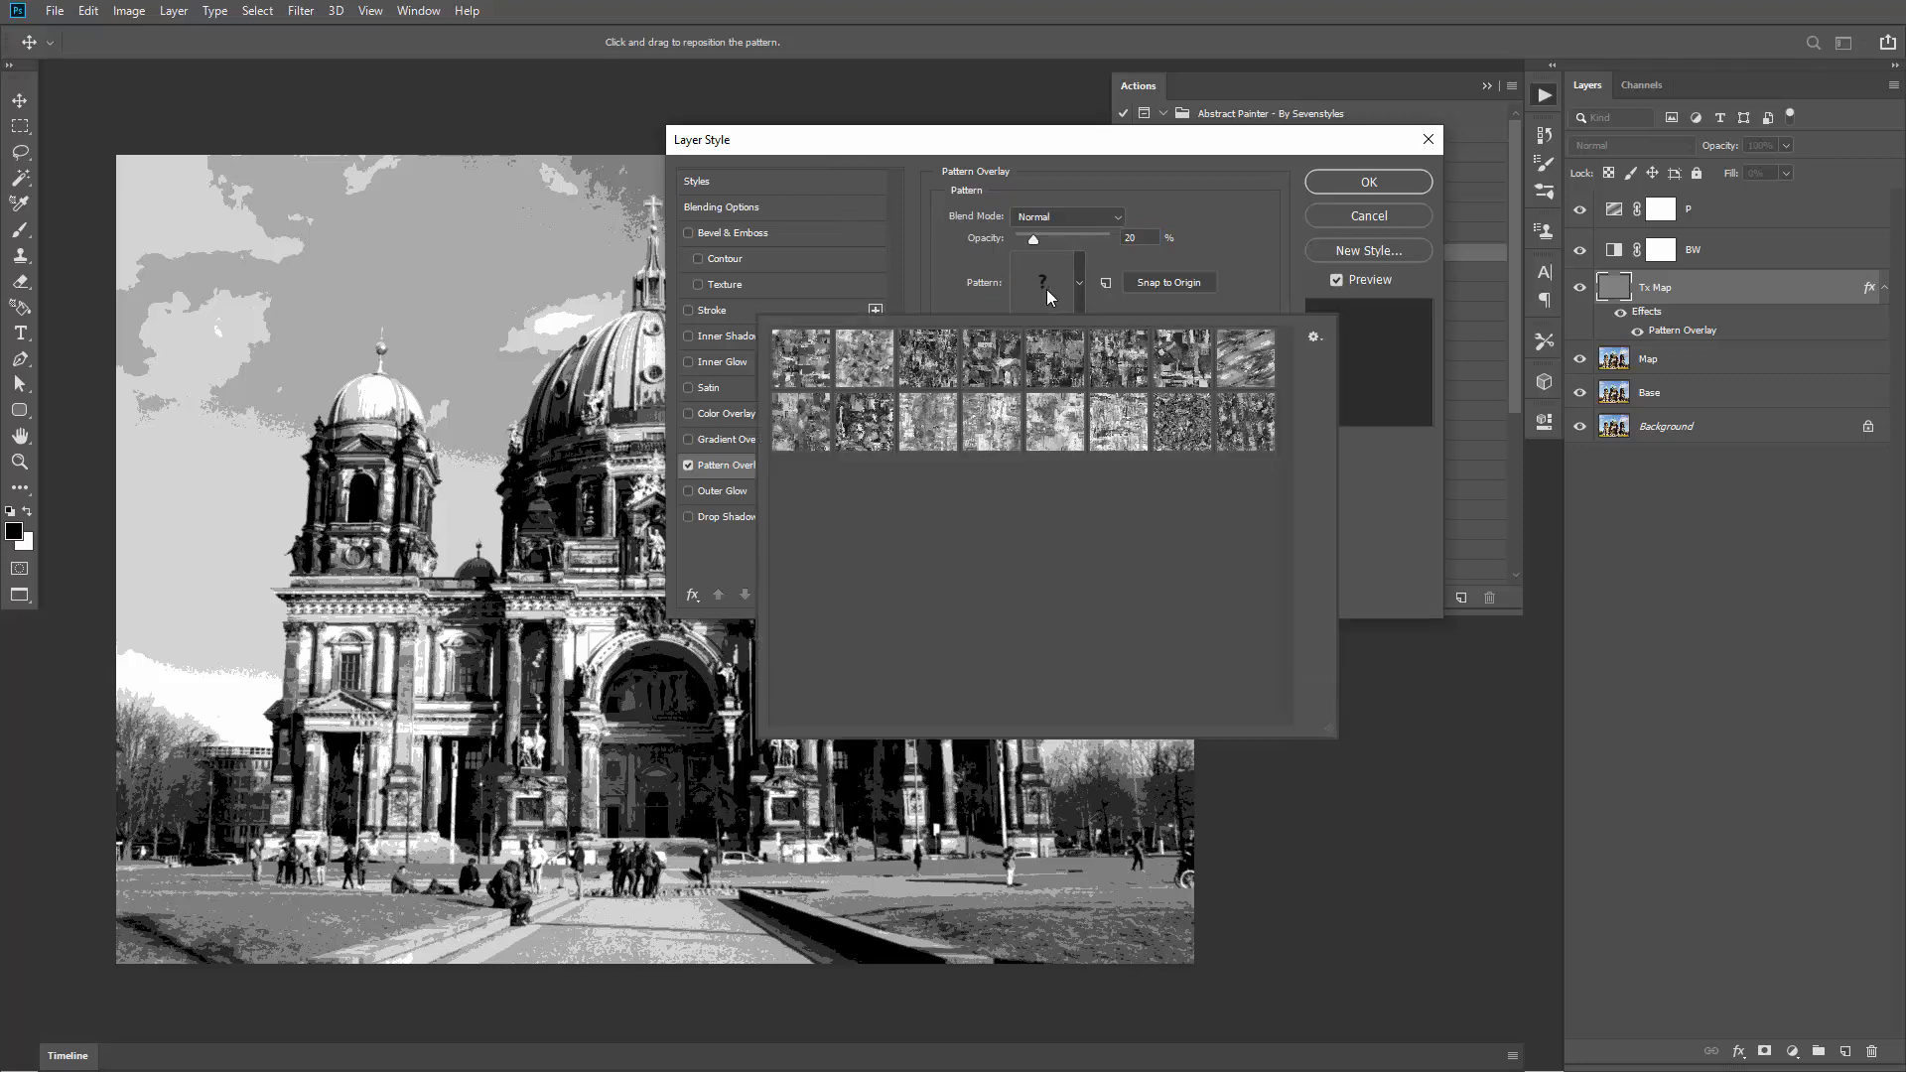
pyautogui.click(821, 377)
pyautogui.click(892, 380)
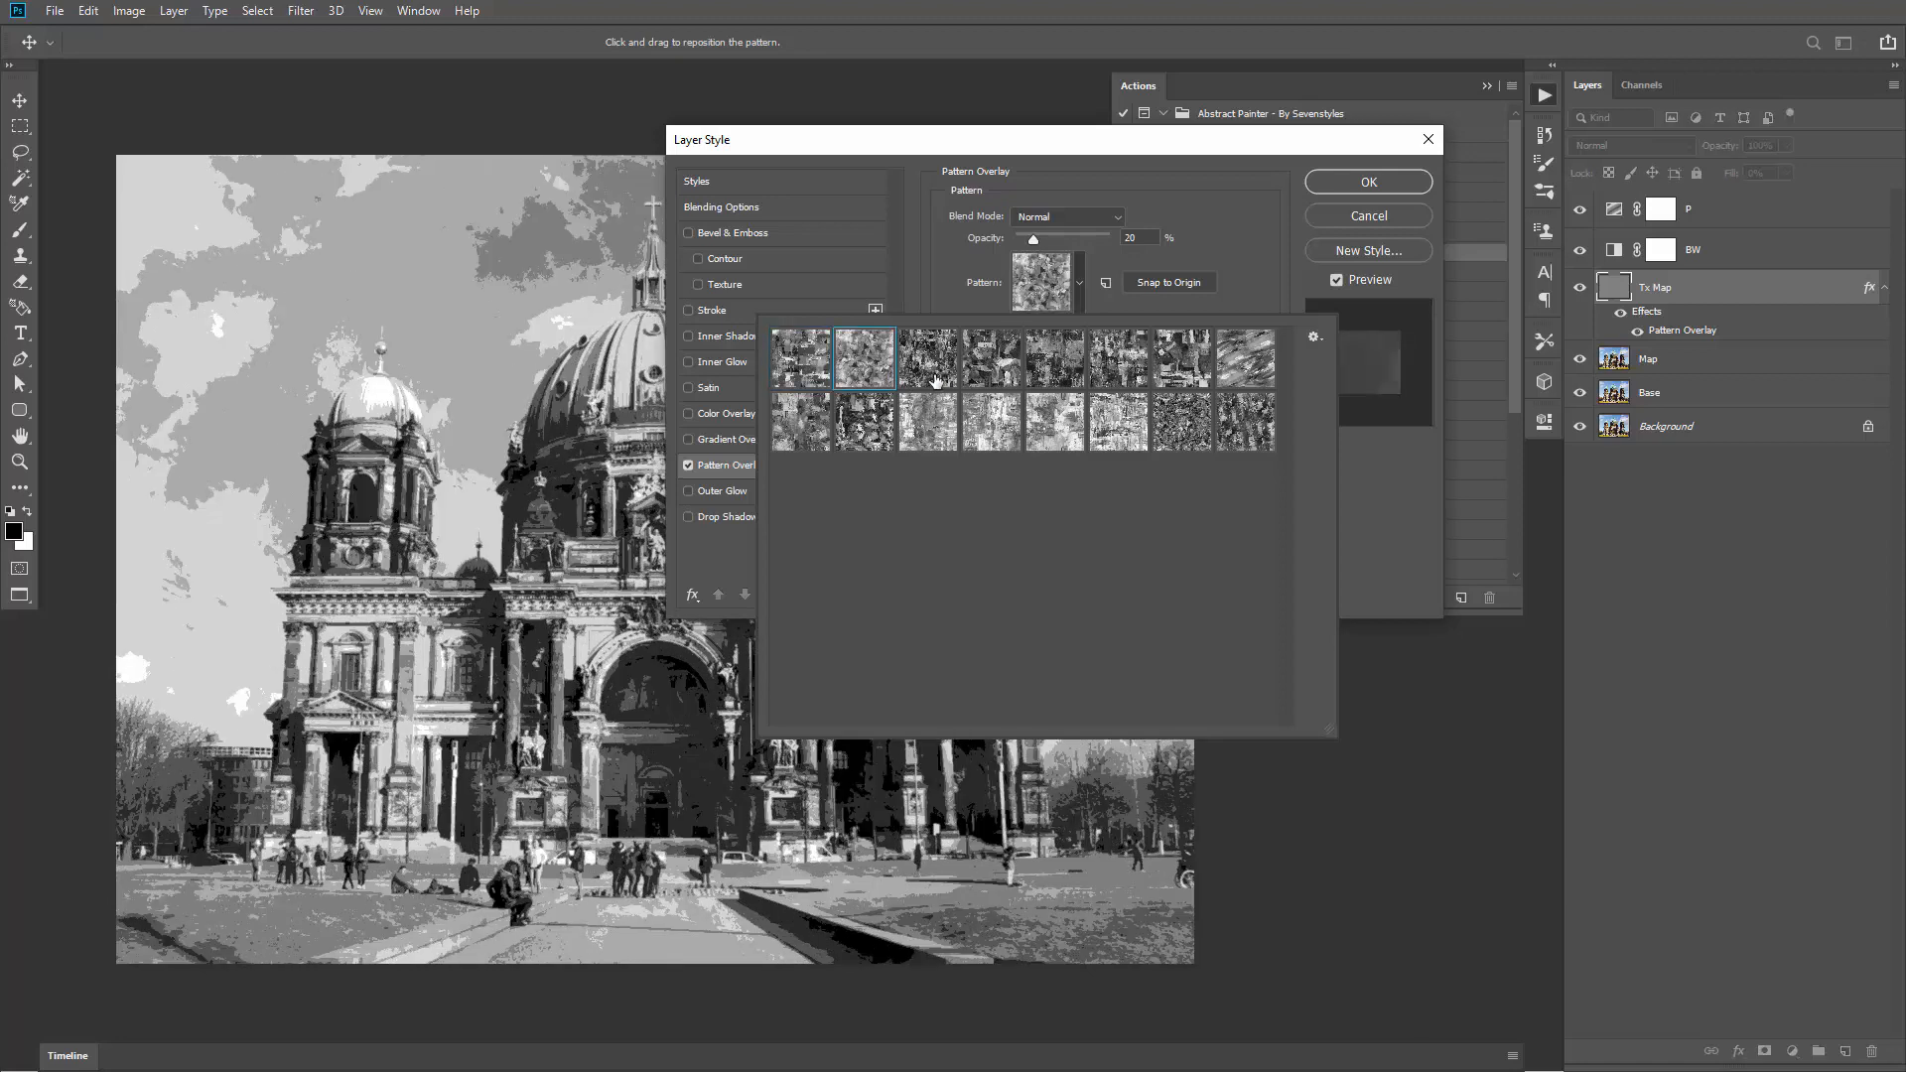
pyautogui.click(936, 380)
pyautogui.click(990, 366)
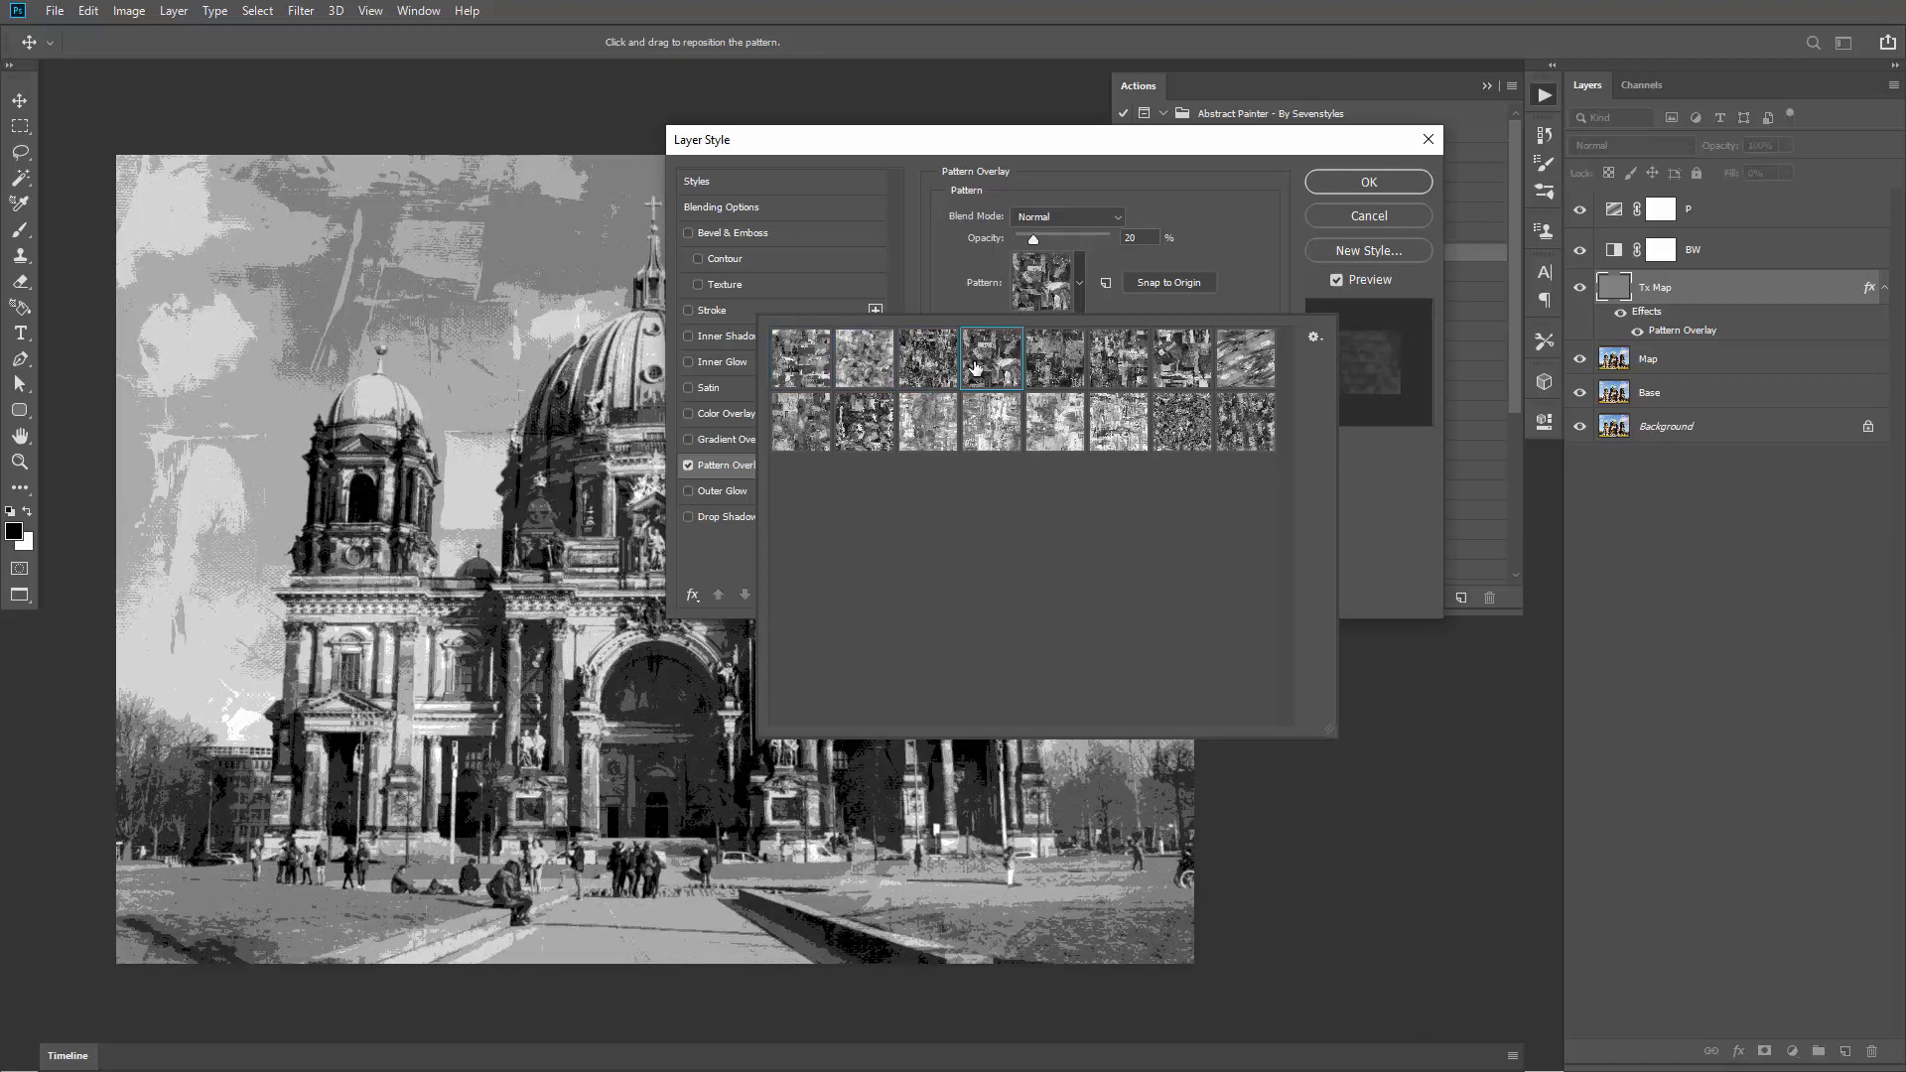
pyautogui.click(812, 355)
pyautogui.click(866, 180)
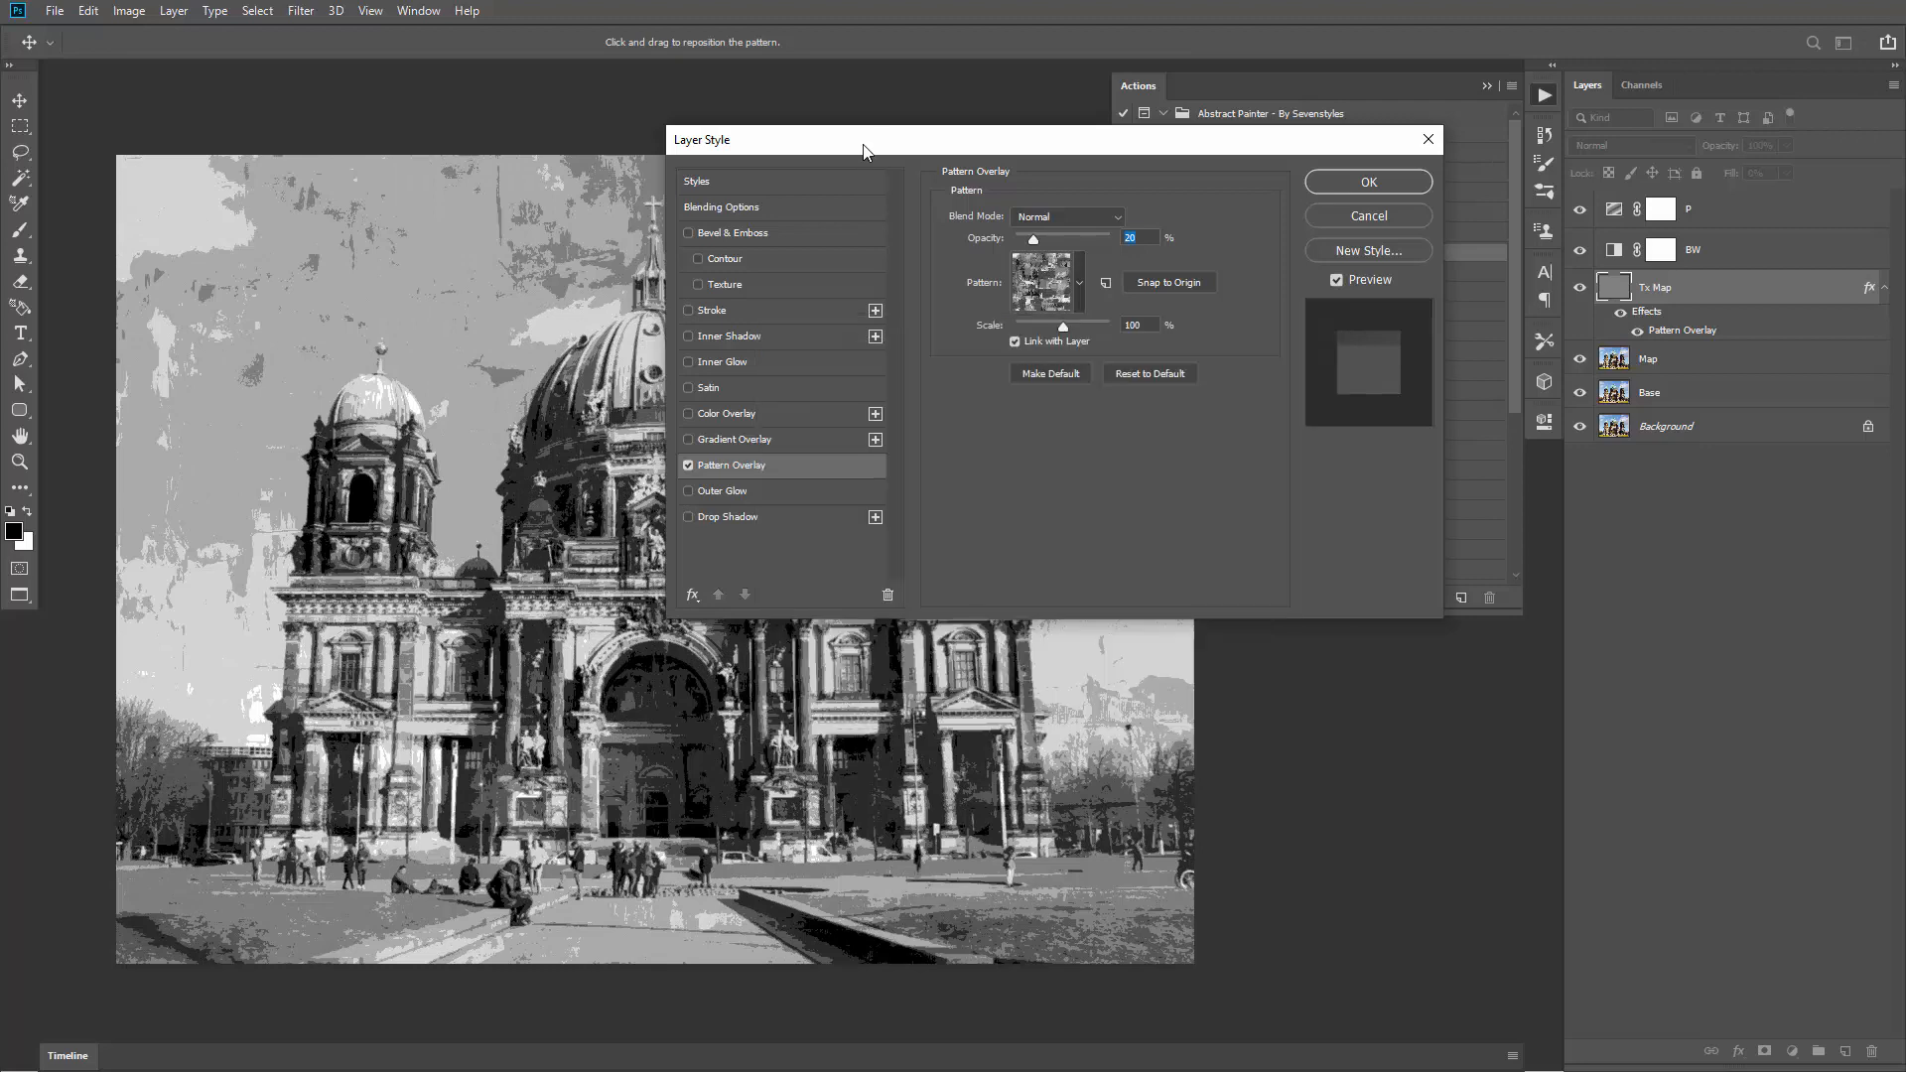
# Step: Try several scales for the Tx Map pattern overlay, settle on 73%, and reposition the pattern upward over the cathedral image
pyautogui.moveTo(847, 150); pyautogui.dragTo(1140, 91)
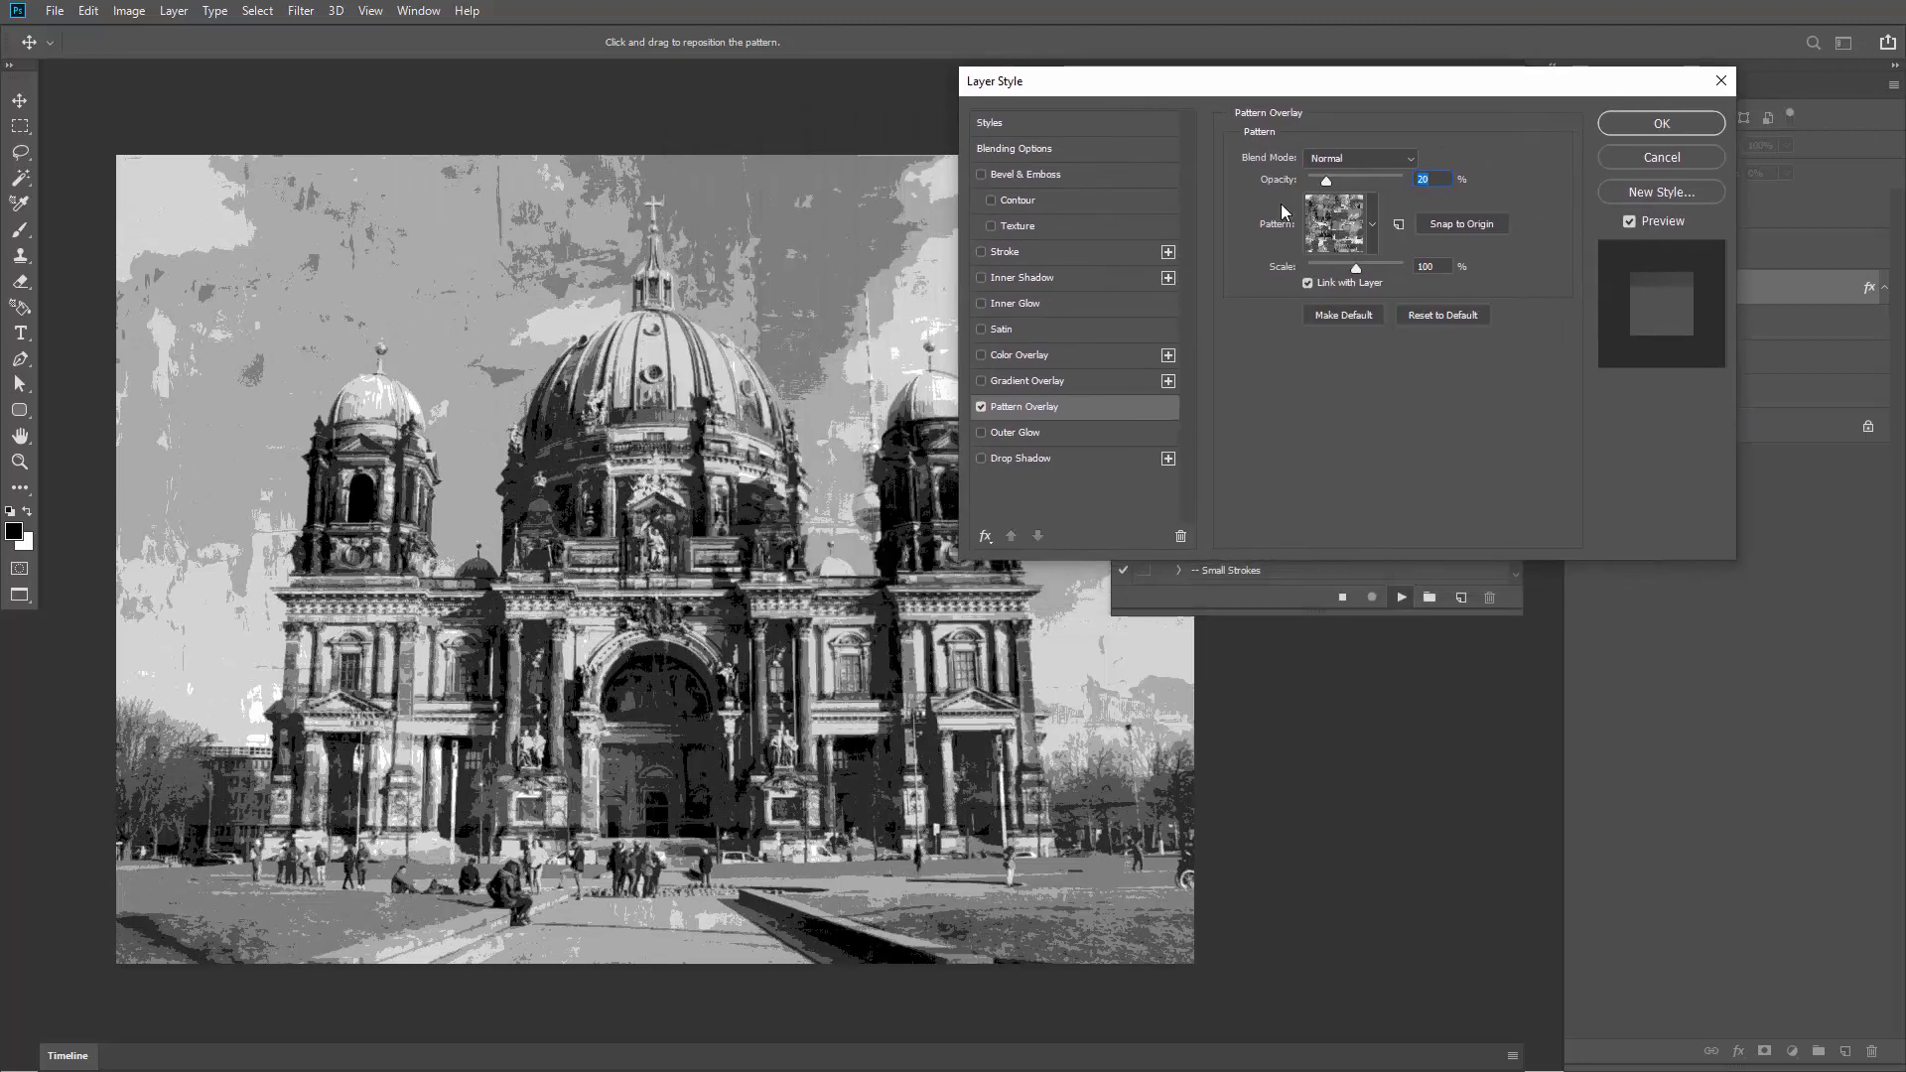
pyautogui.moveTo(1353, 266); pyautogui.dragTo(1326, 265)
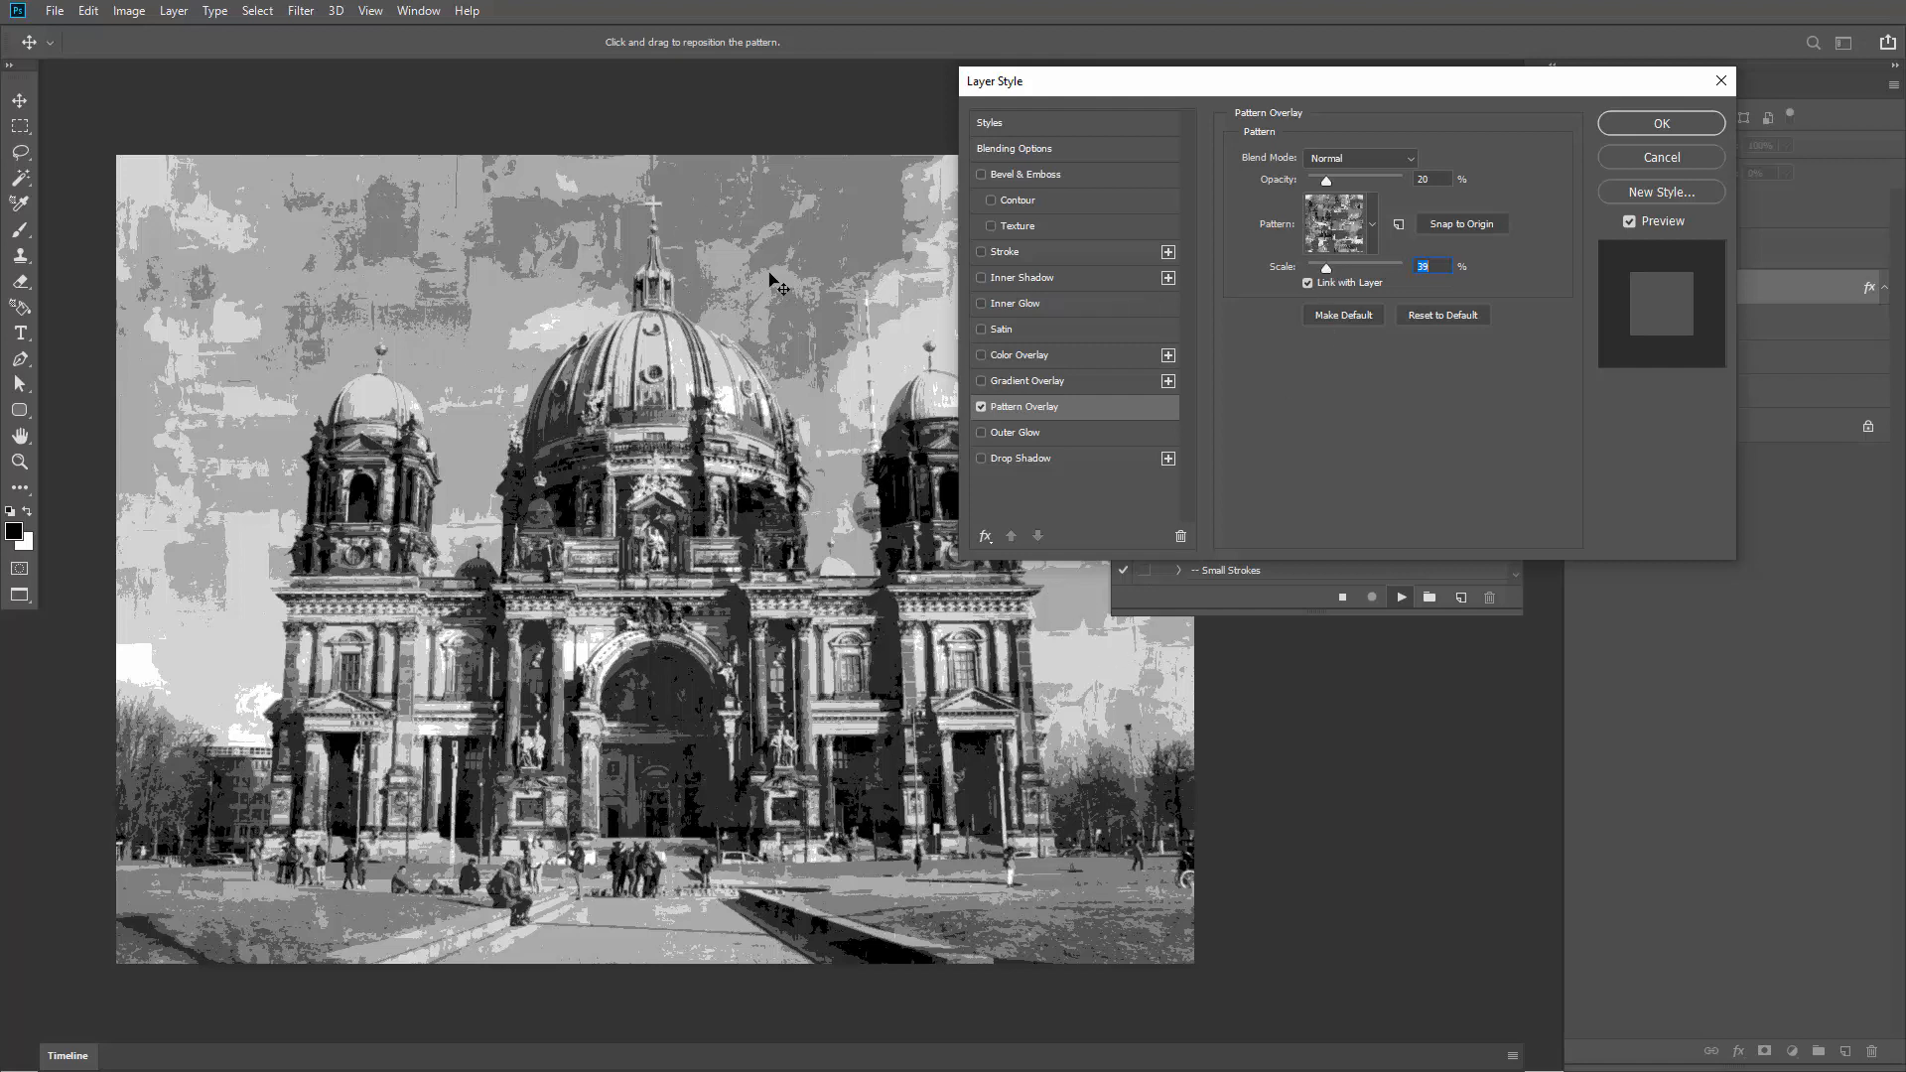
pyautogui.moveTo(1328, 264); pyautogui.dragTo(1318, 264)
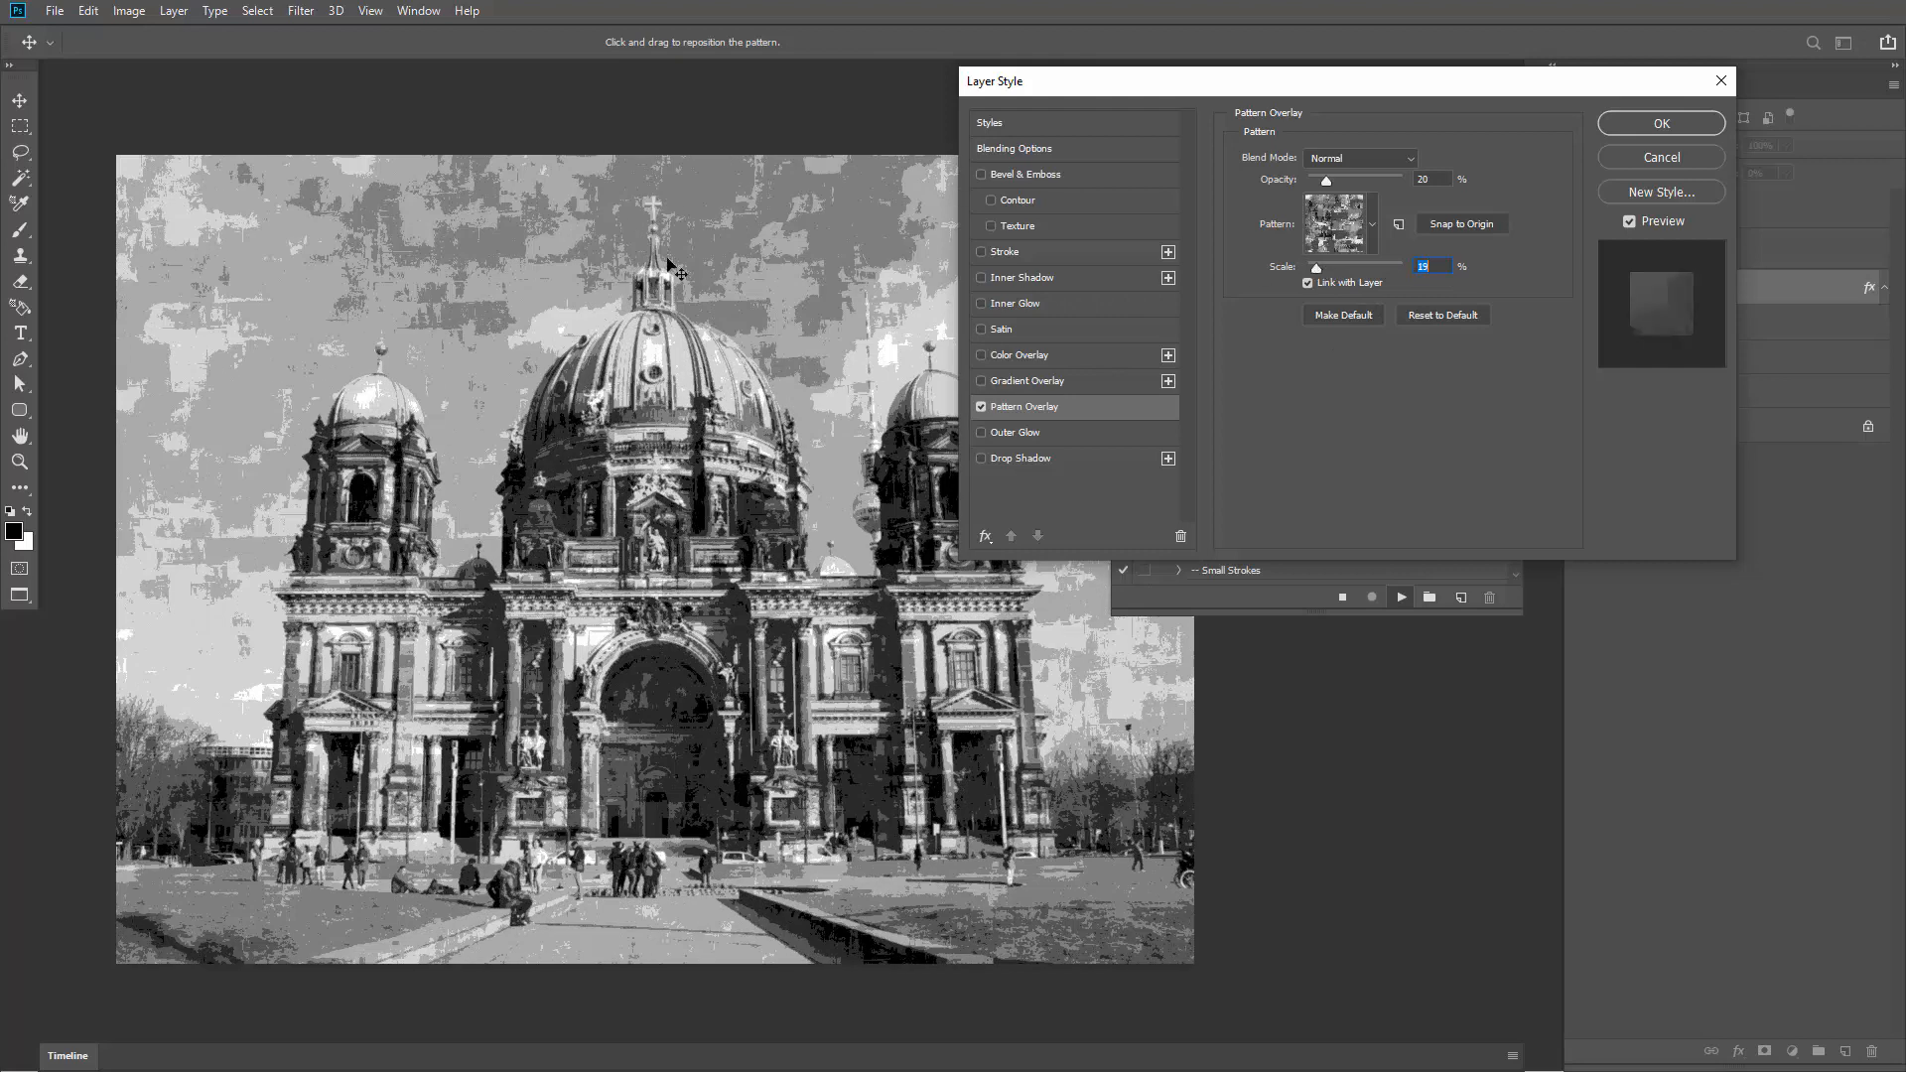
pyautogui.click(1341, 266)
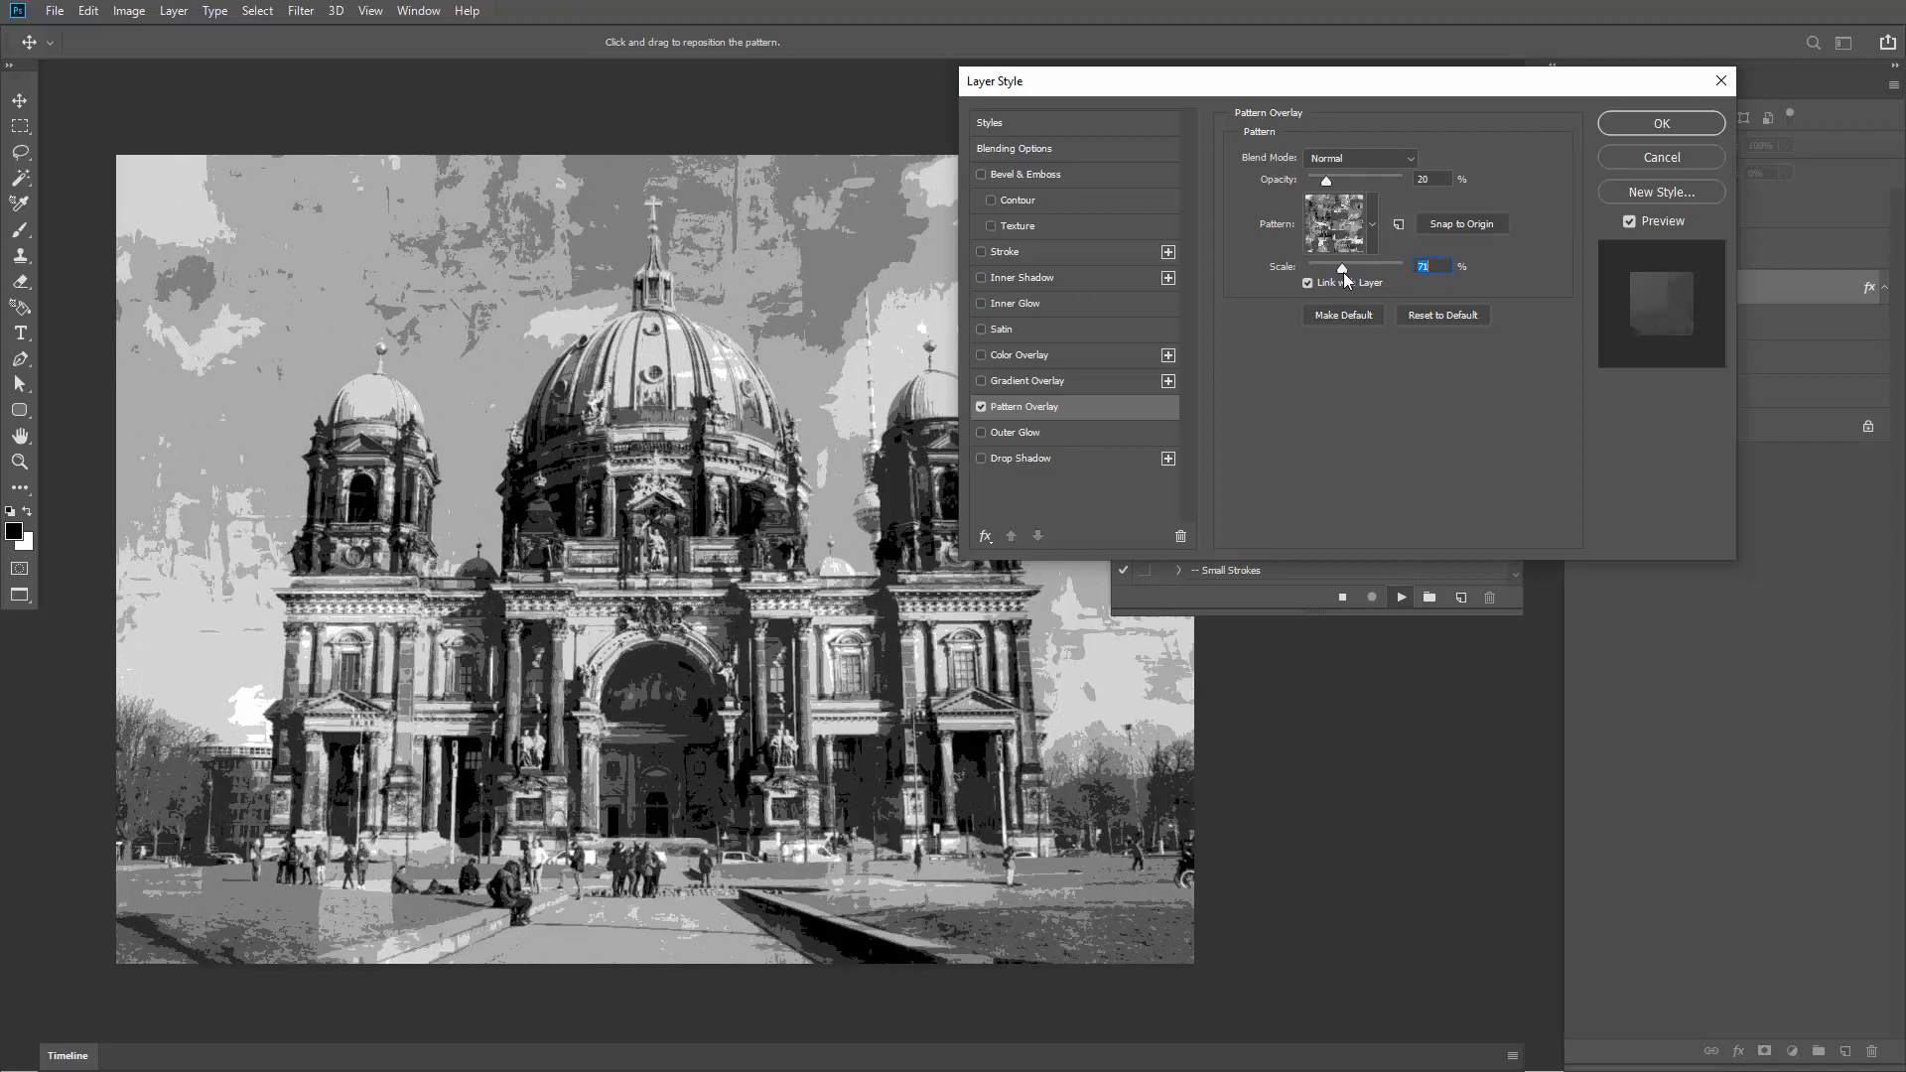
pyautogui.moveTo(1344, 271); pyautogui.dragTo(1344, 274)
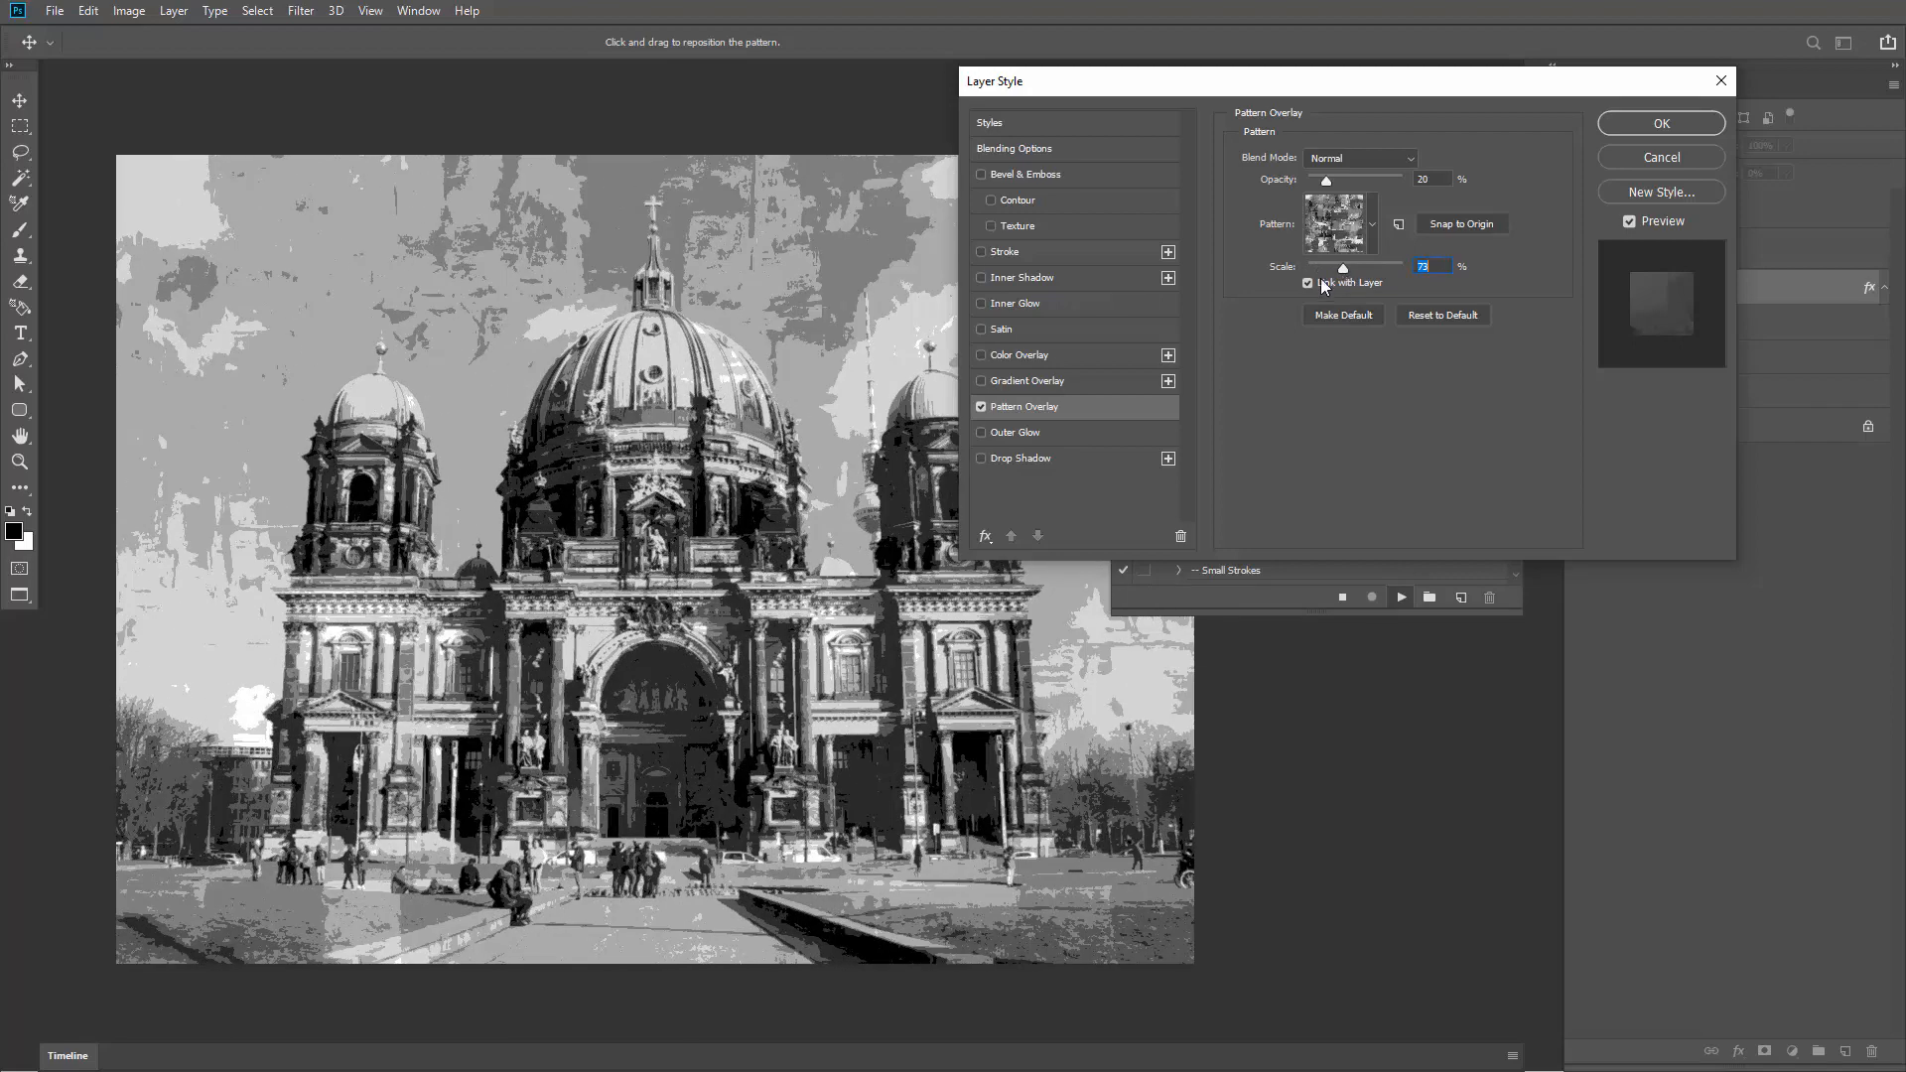
pyautogui.moveTo(601, 536); pyautogui.dragTo(587, 289)
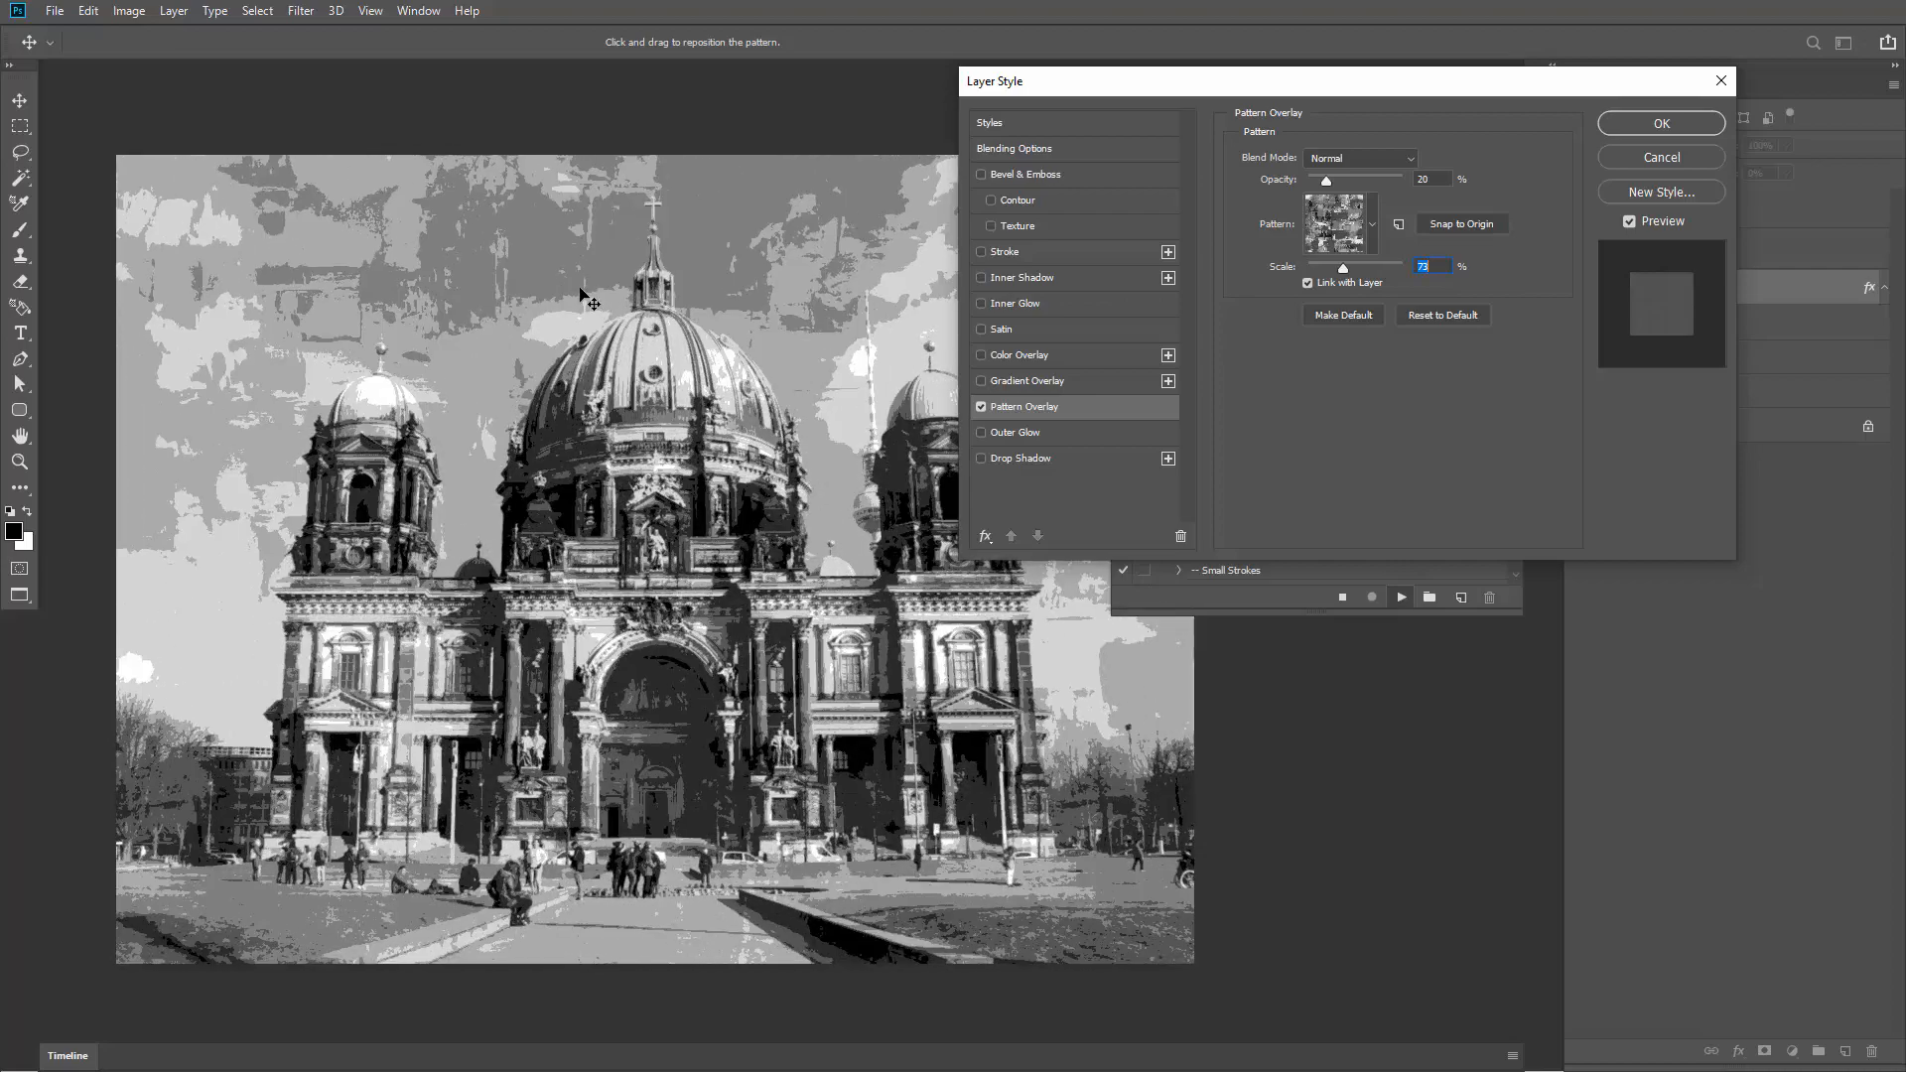
# Step: Set the pattern overlay's blend mode to Overlay, its opacity to 31% and its scale to 67%
pyautogui.moveTo(1326, 180)
pyautogui.mouseDown()
pyautogui.moveTo(1375, 181)
pyautogui.moveTo(1312, 182)
pyautogui.moveTo(1331, 184)
pyautogui.mouseUp()
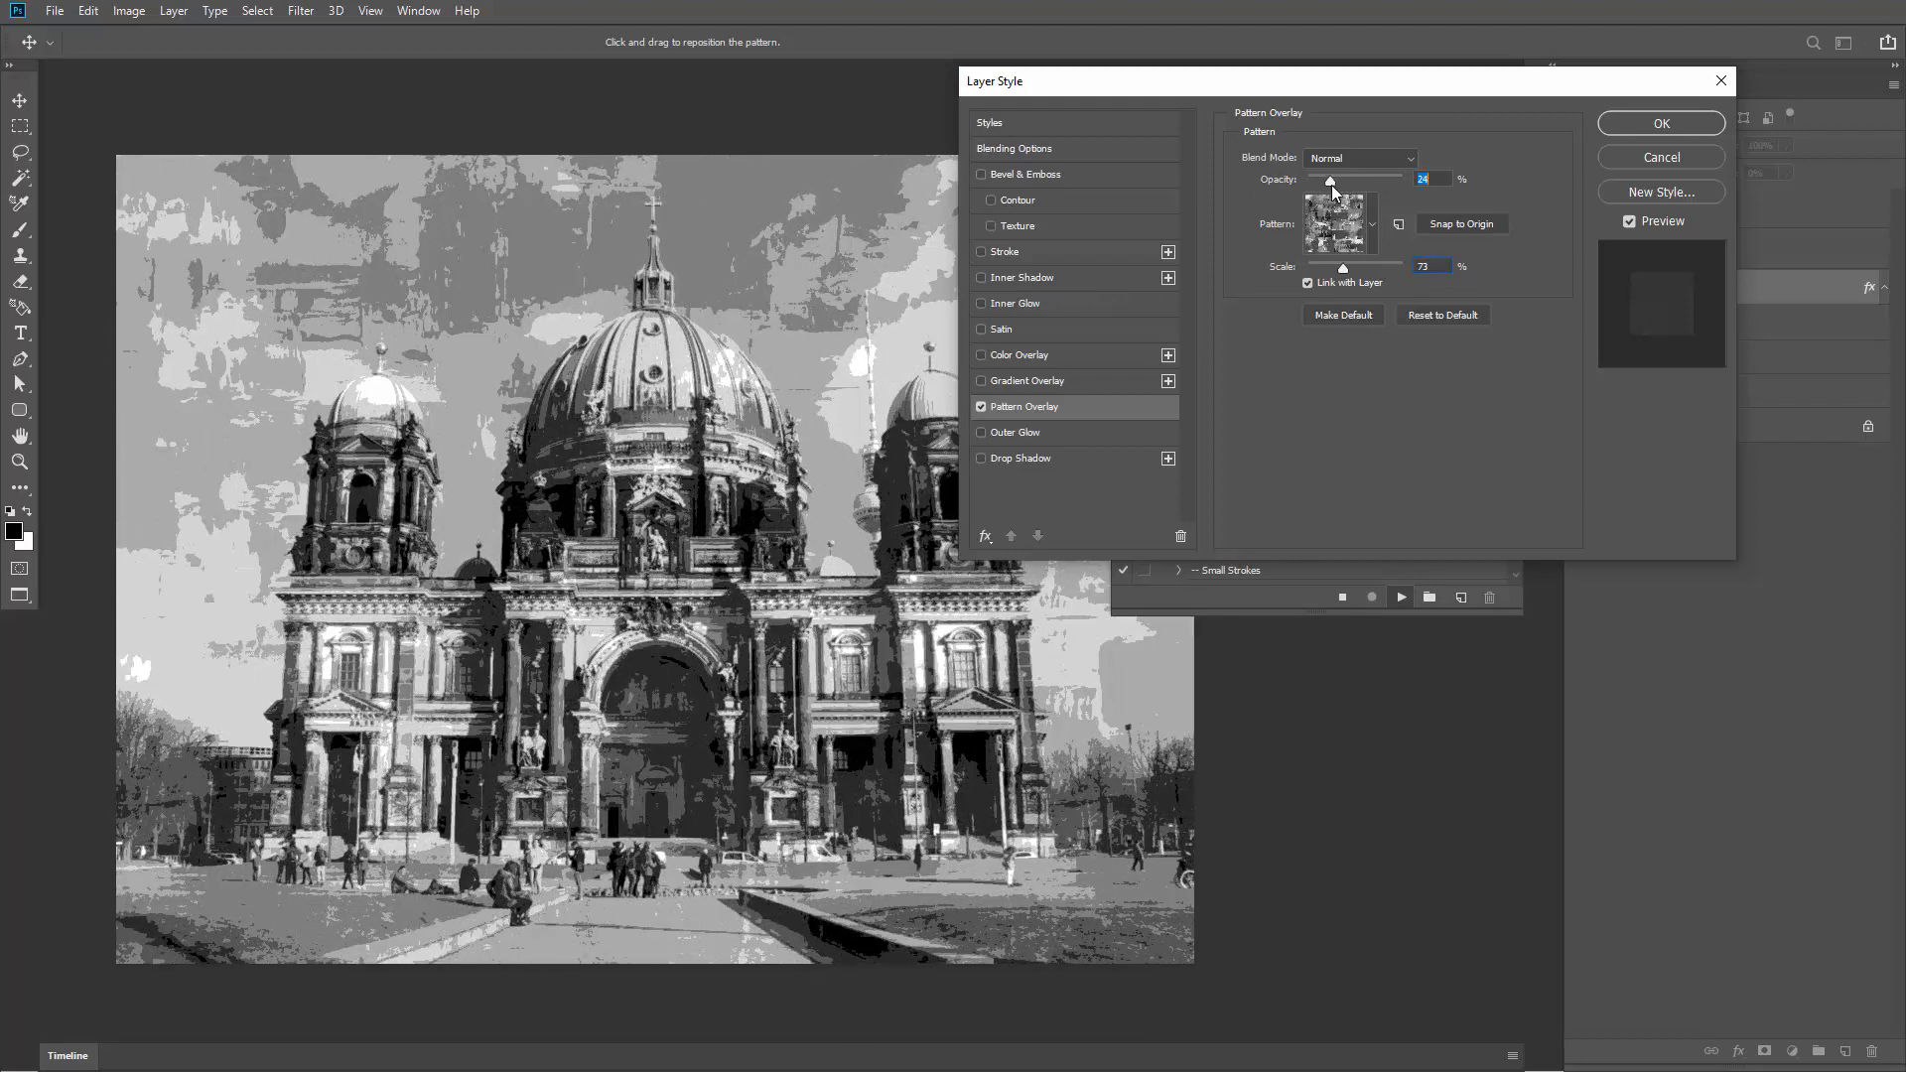
pyautogui.click(1358, 158)
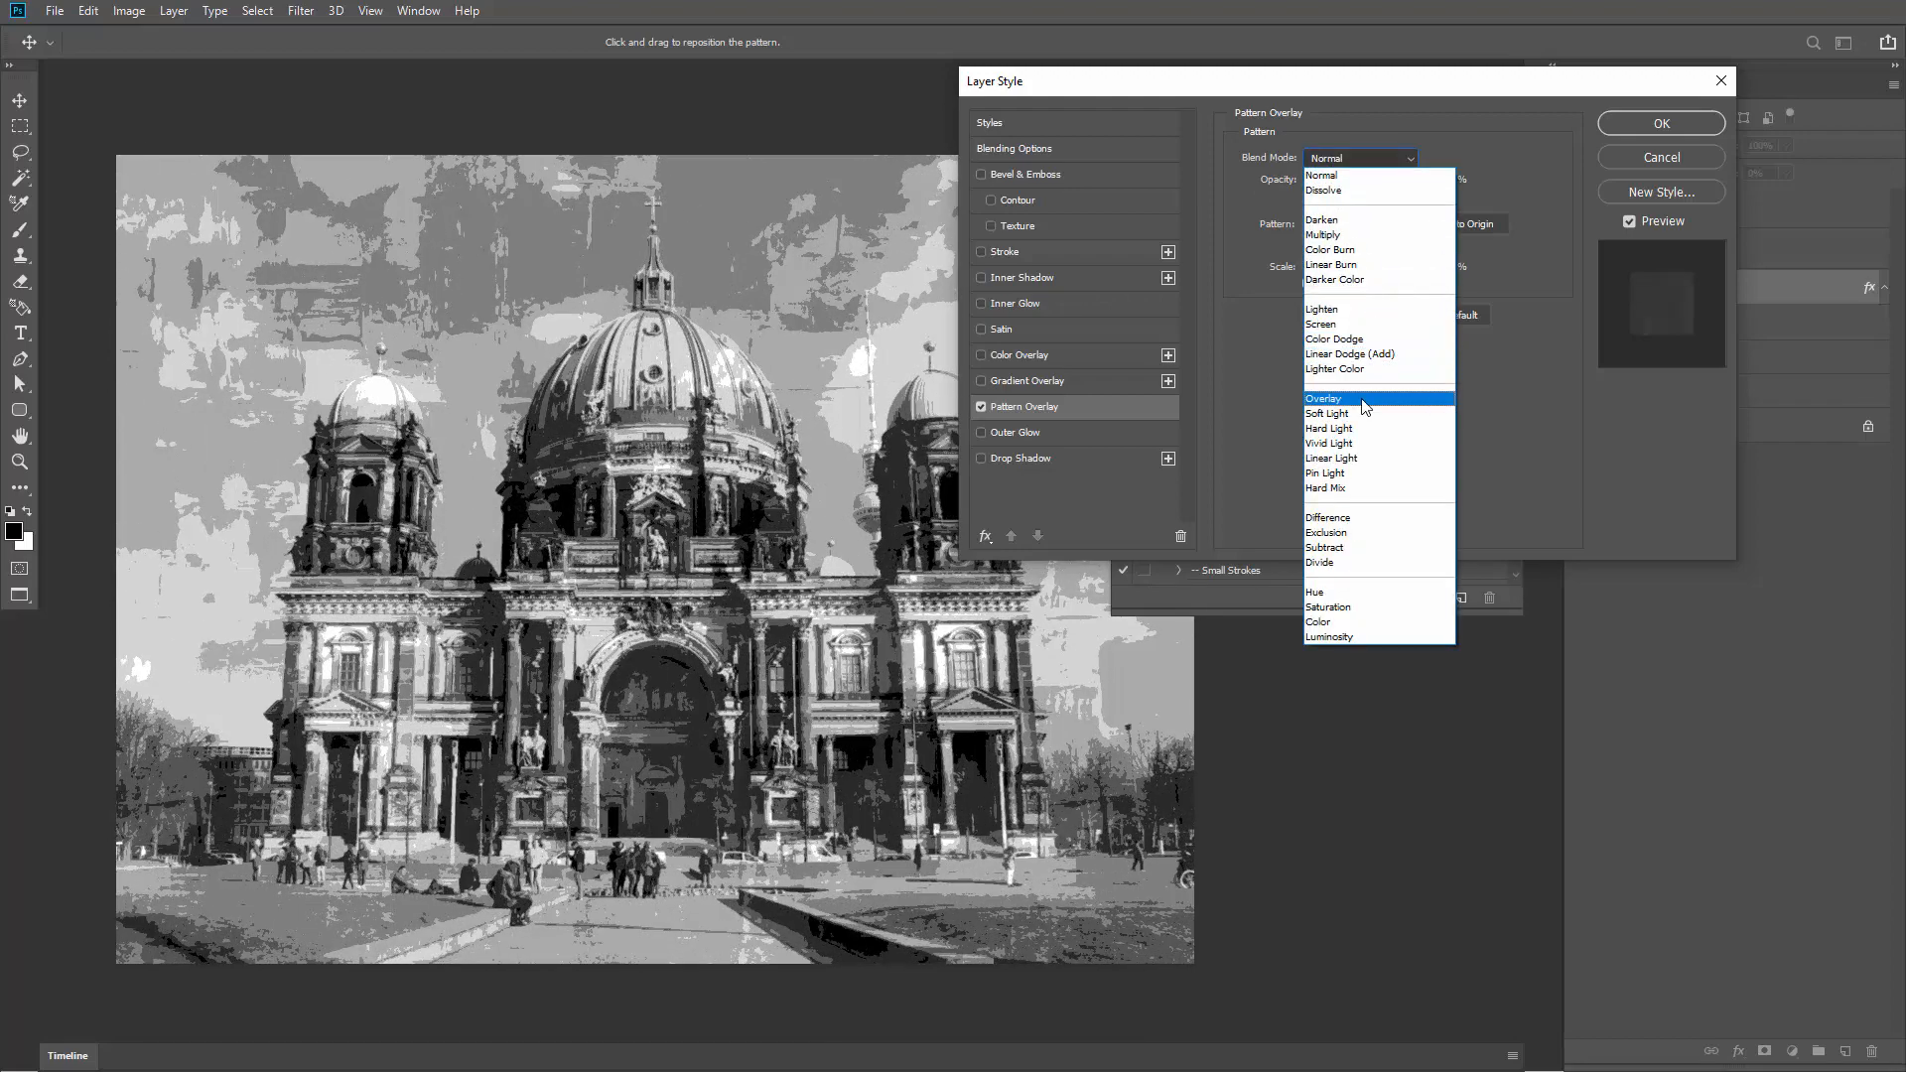
pyautogui.click(1325, 399)
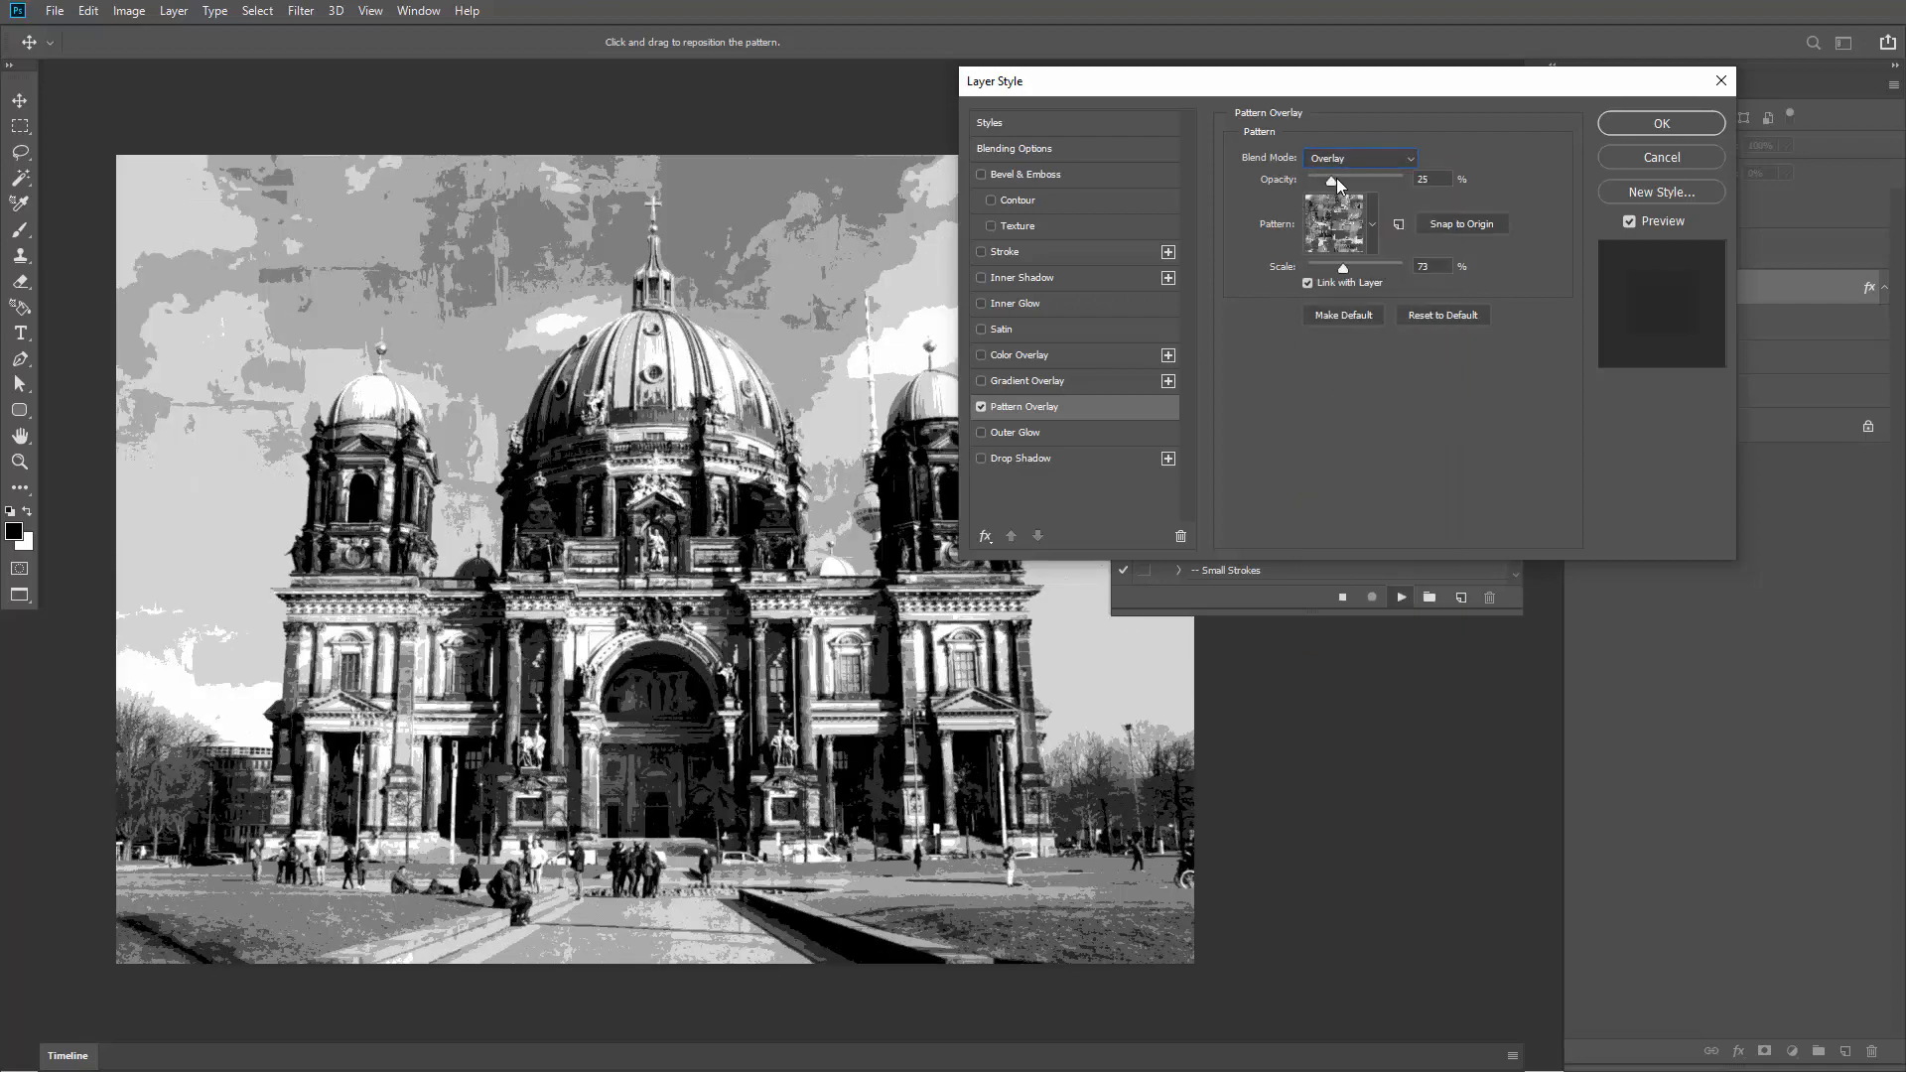
pyautogui.moveTo(1363, 181); pyautogui.dragTo(1342, 262)
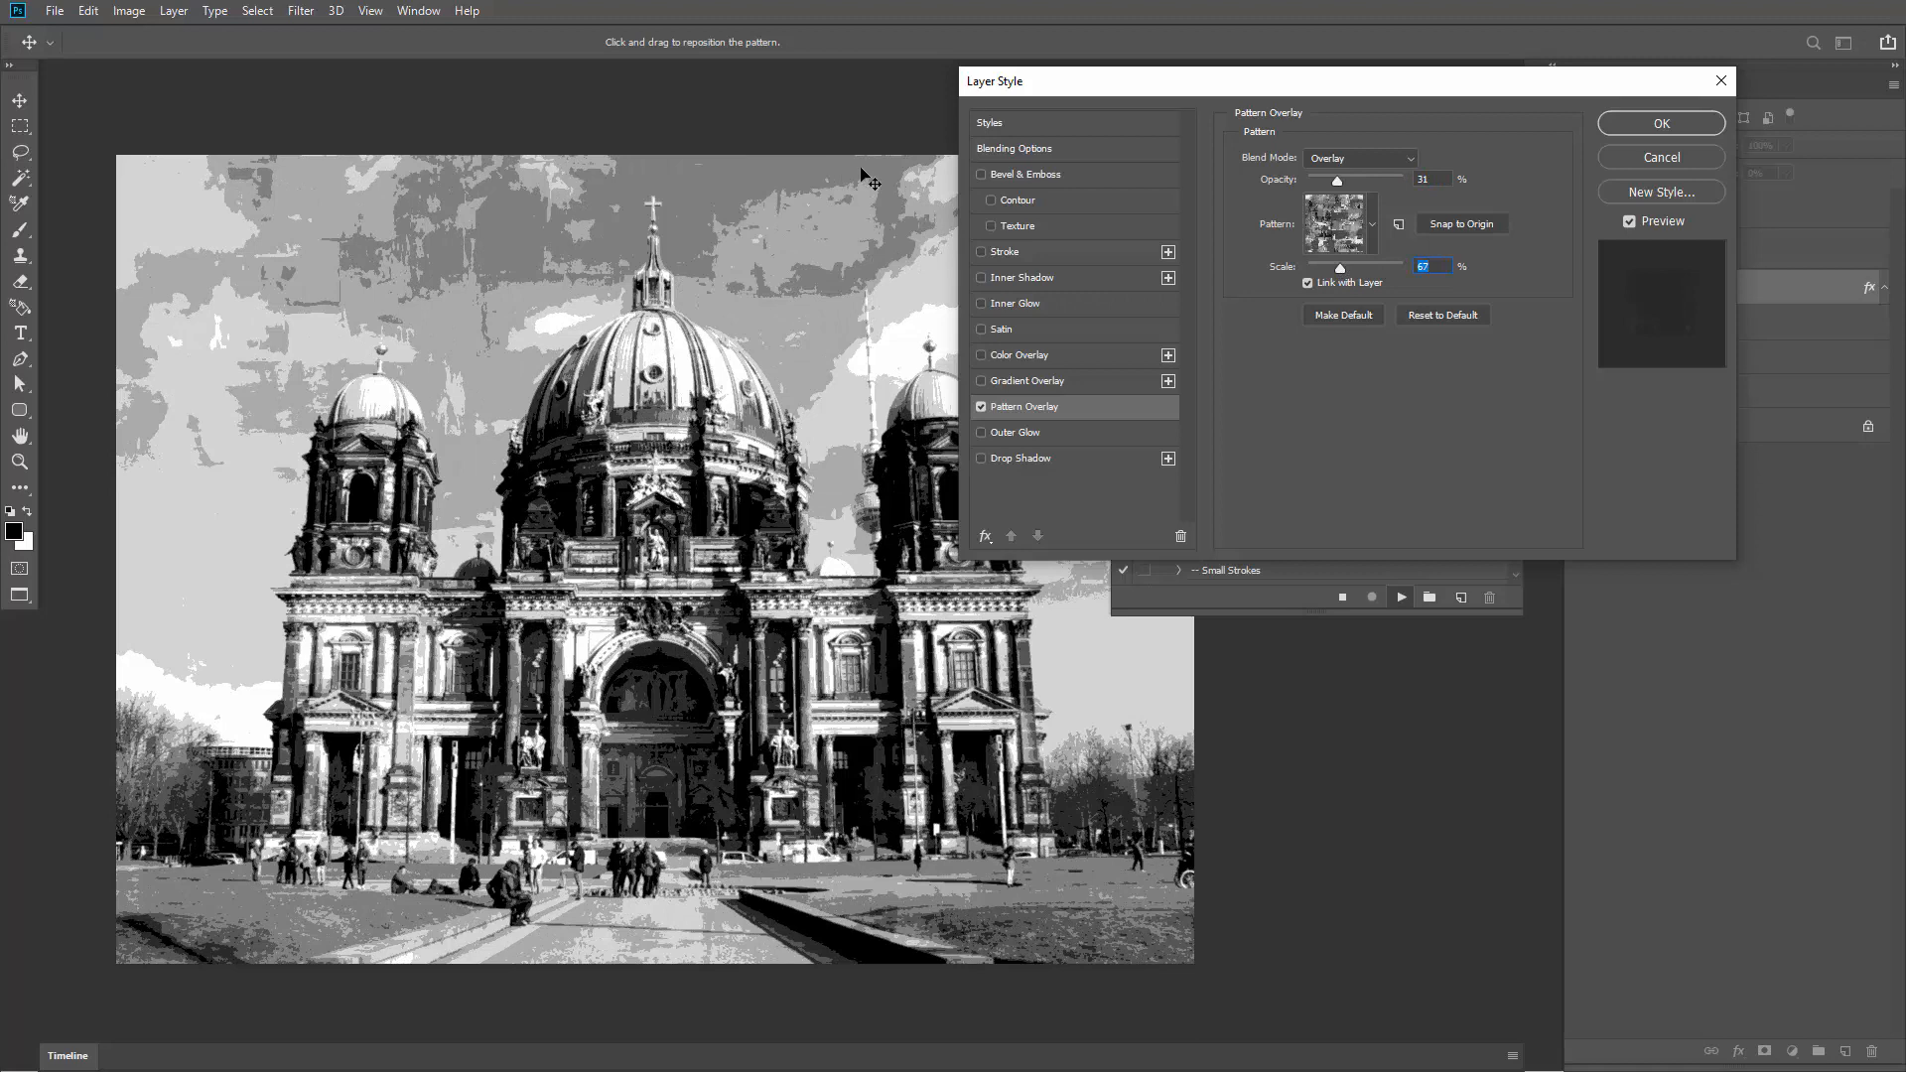
# Step: Compare the image with the overlay opacity near zero, set the opacity to 45%, and apply the layer style
pyautogui.moveTo(1125, 96); pyautogui.dragTo(901, 126)
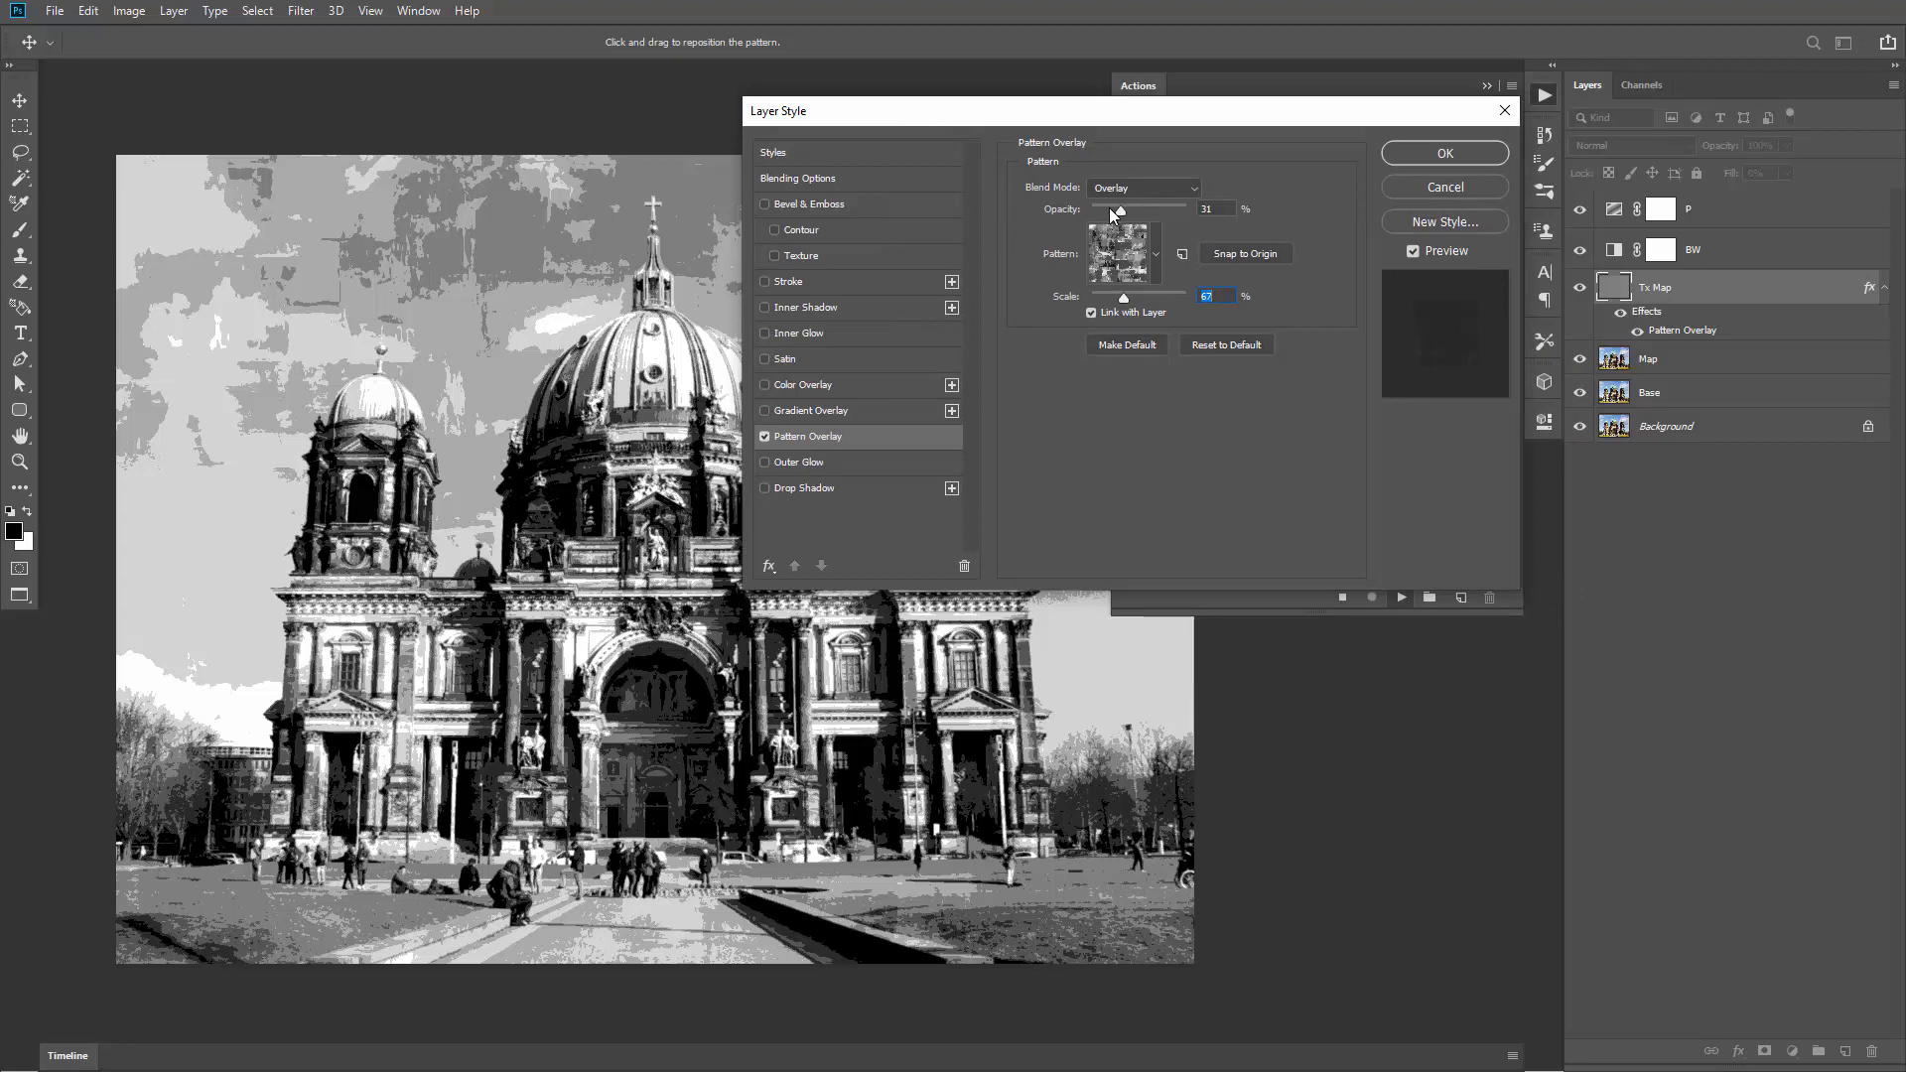
pyautogui.moveTo(1109, 207); pyautogui.dragTo(1092, 211)
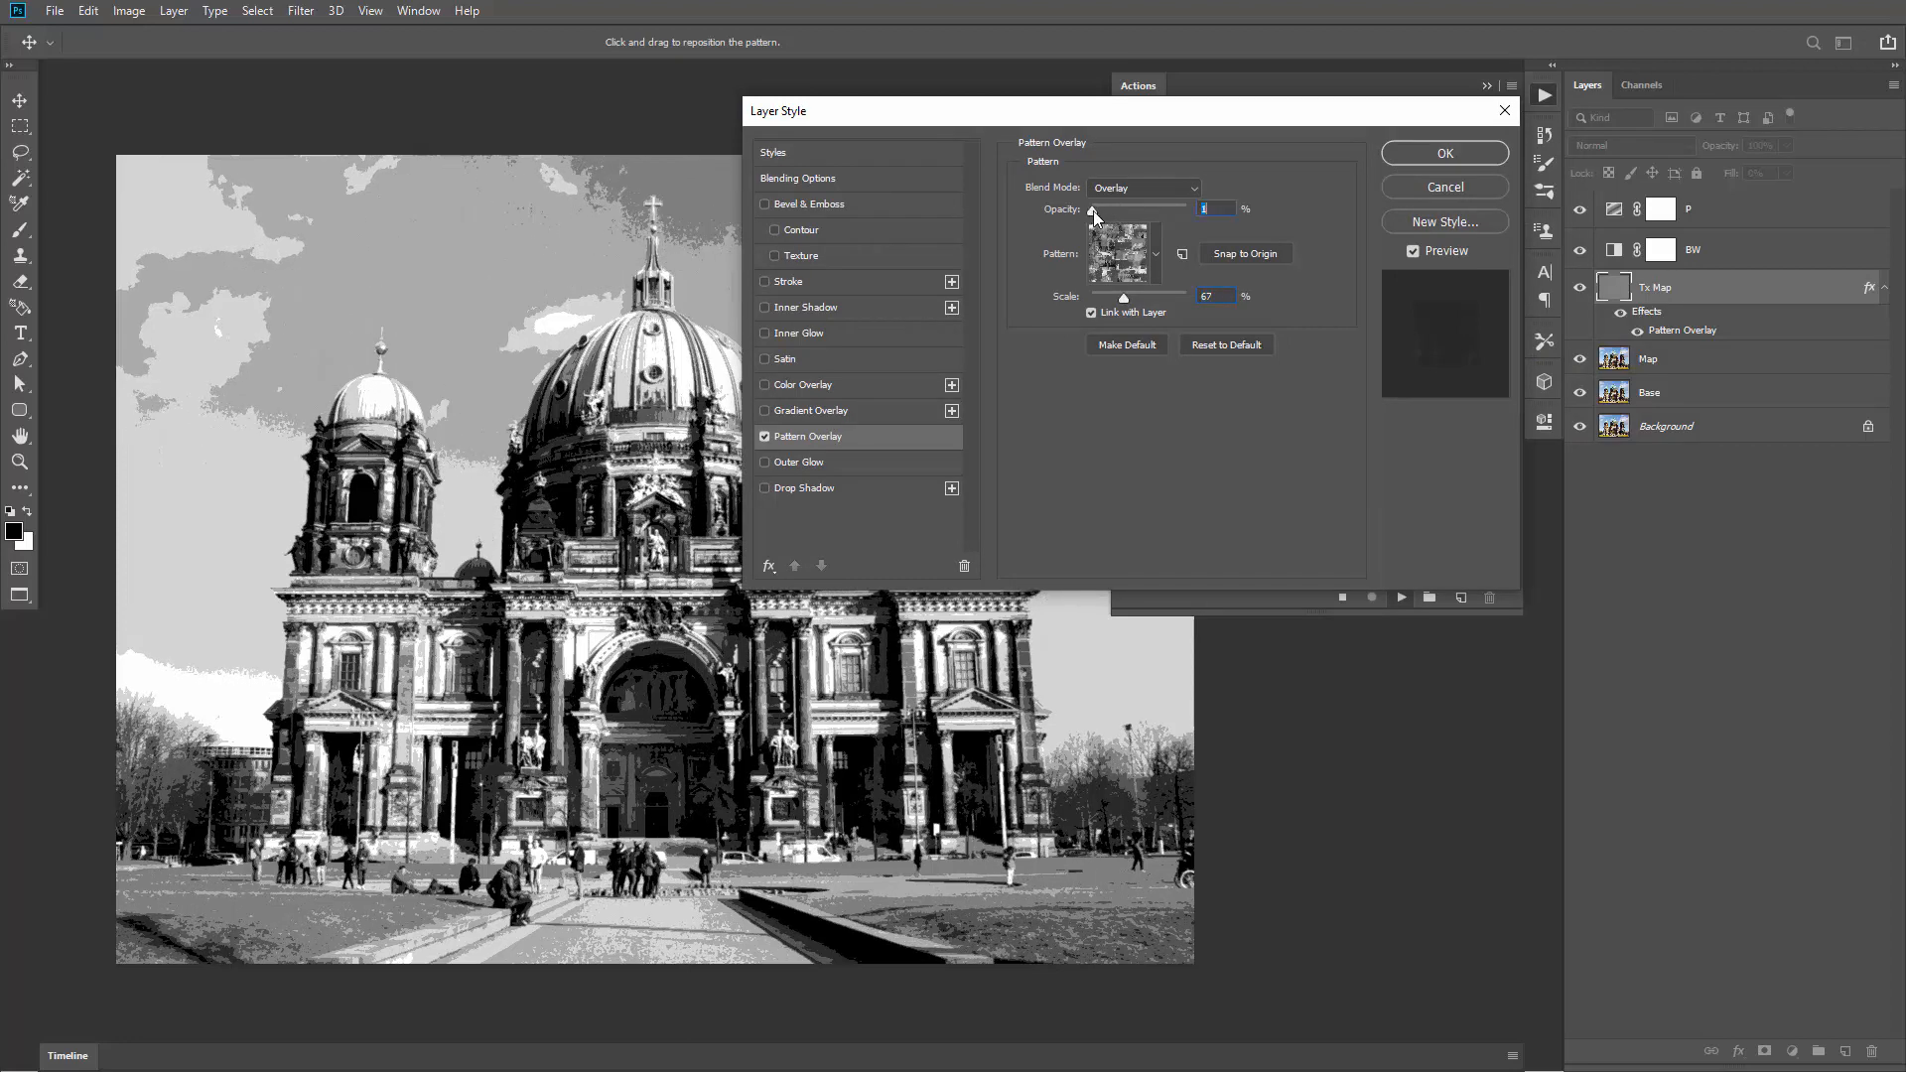
pyautogui.click(1112, 275)
pyautogui.click(1241, 177)
pyautogui.moveTo(1098, 210); pyautogui.dragTo(1135, 212)
pyautogui.moveTo(1130, 128); pyautogui.dragTo(1179, 100)
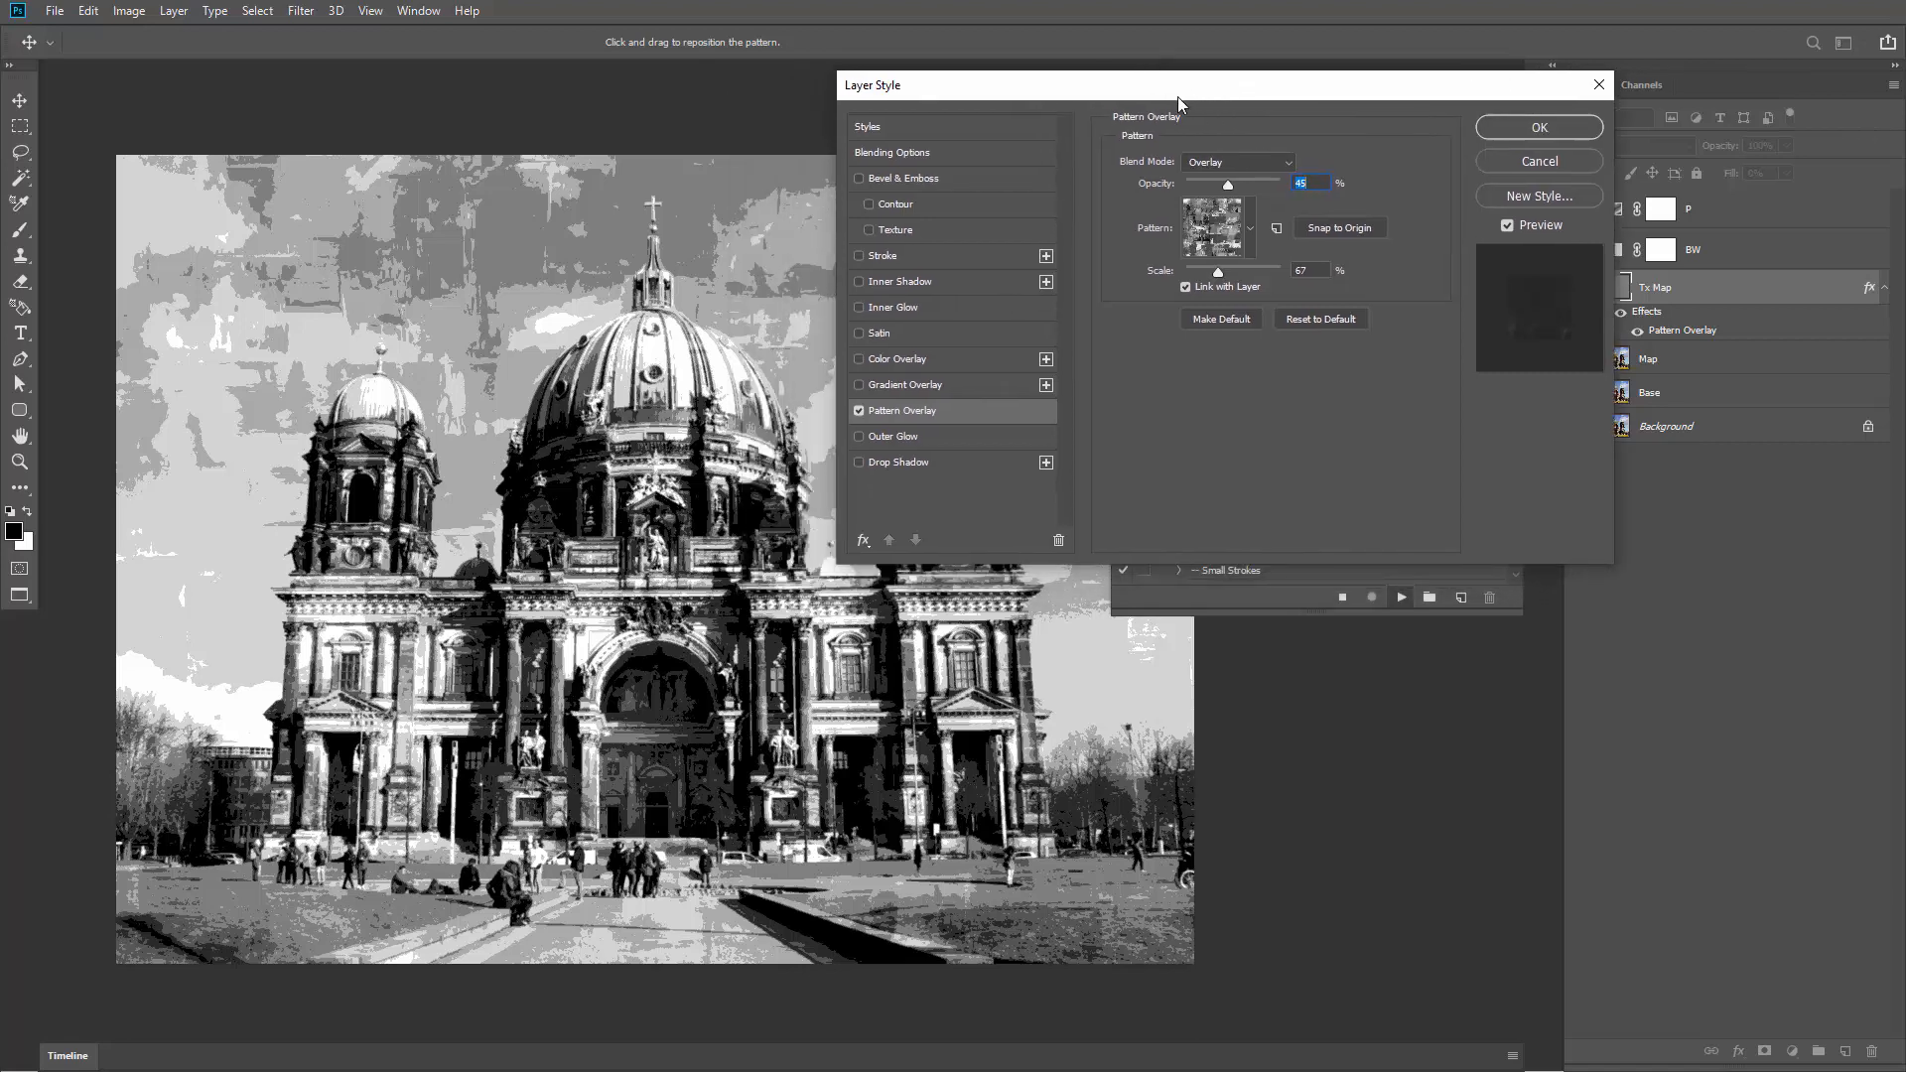
pyautogui.click(1523, 129)
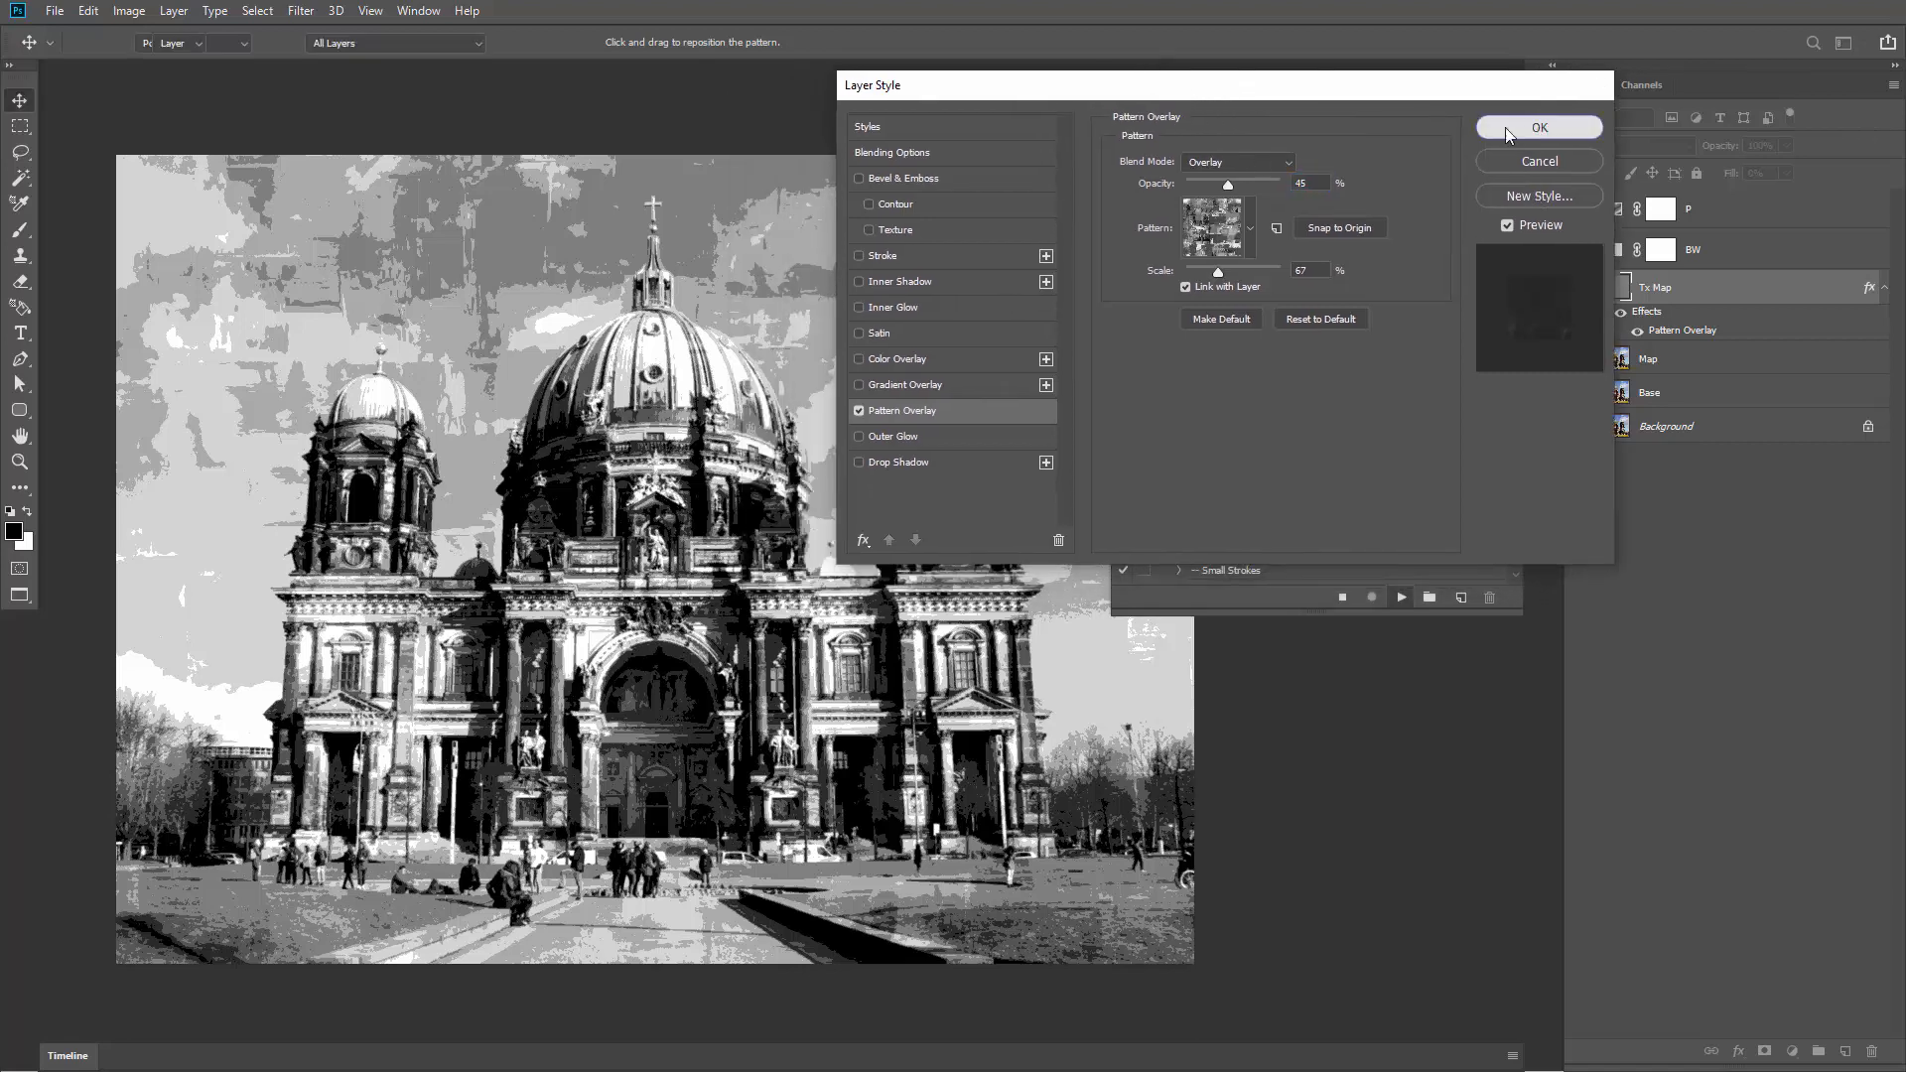
# Step: Read the Step 2 message on removing unwanted texture and stop the action to allow brushing
pyautogui.moveTo(586, 193); pyautogui.dragTo(597, 178)
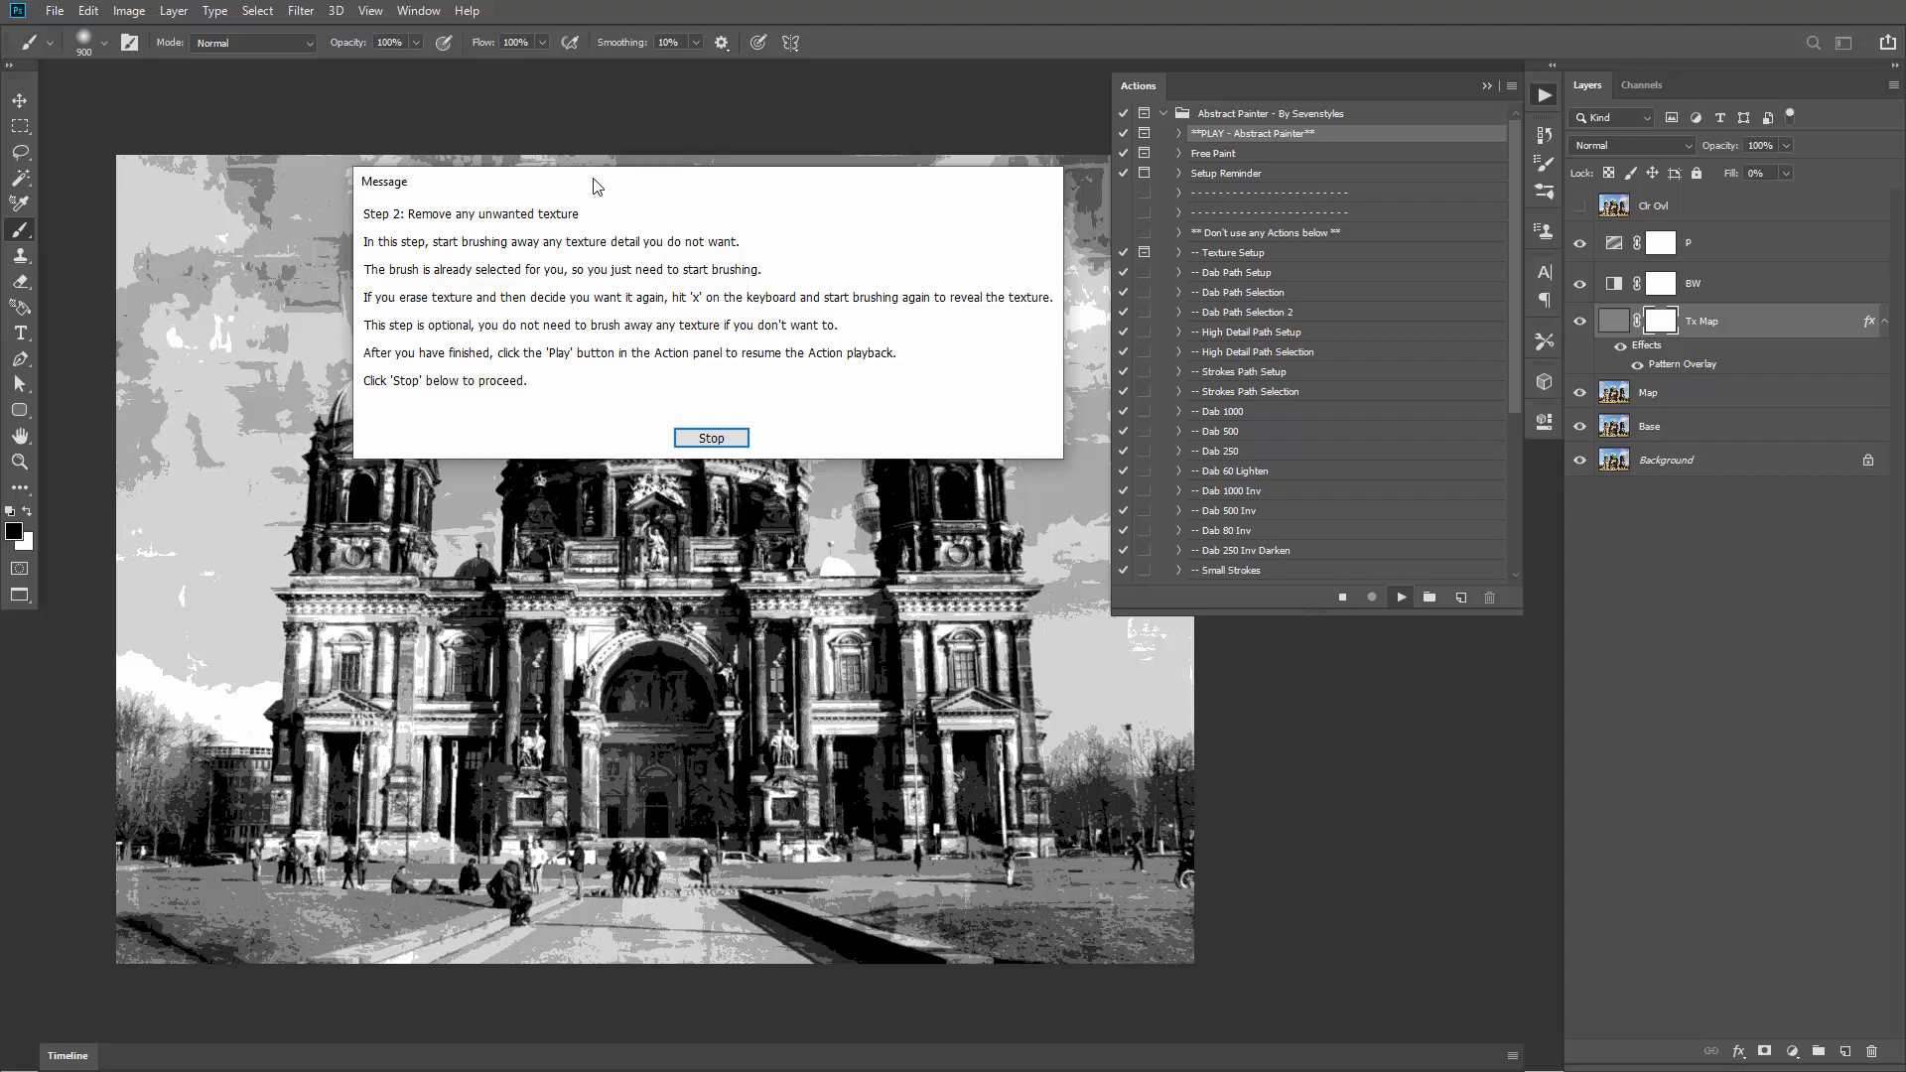
pyautogui.moveTo(593, 180); pyautogui.dragTo(620, 185)
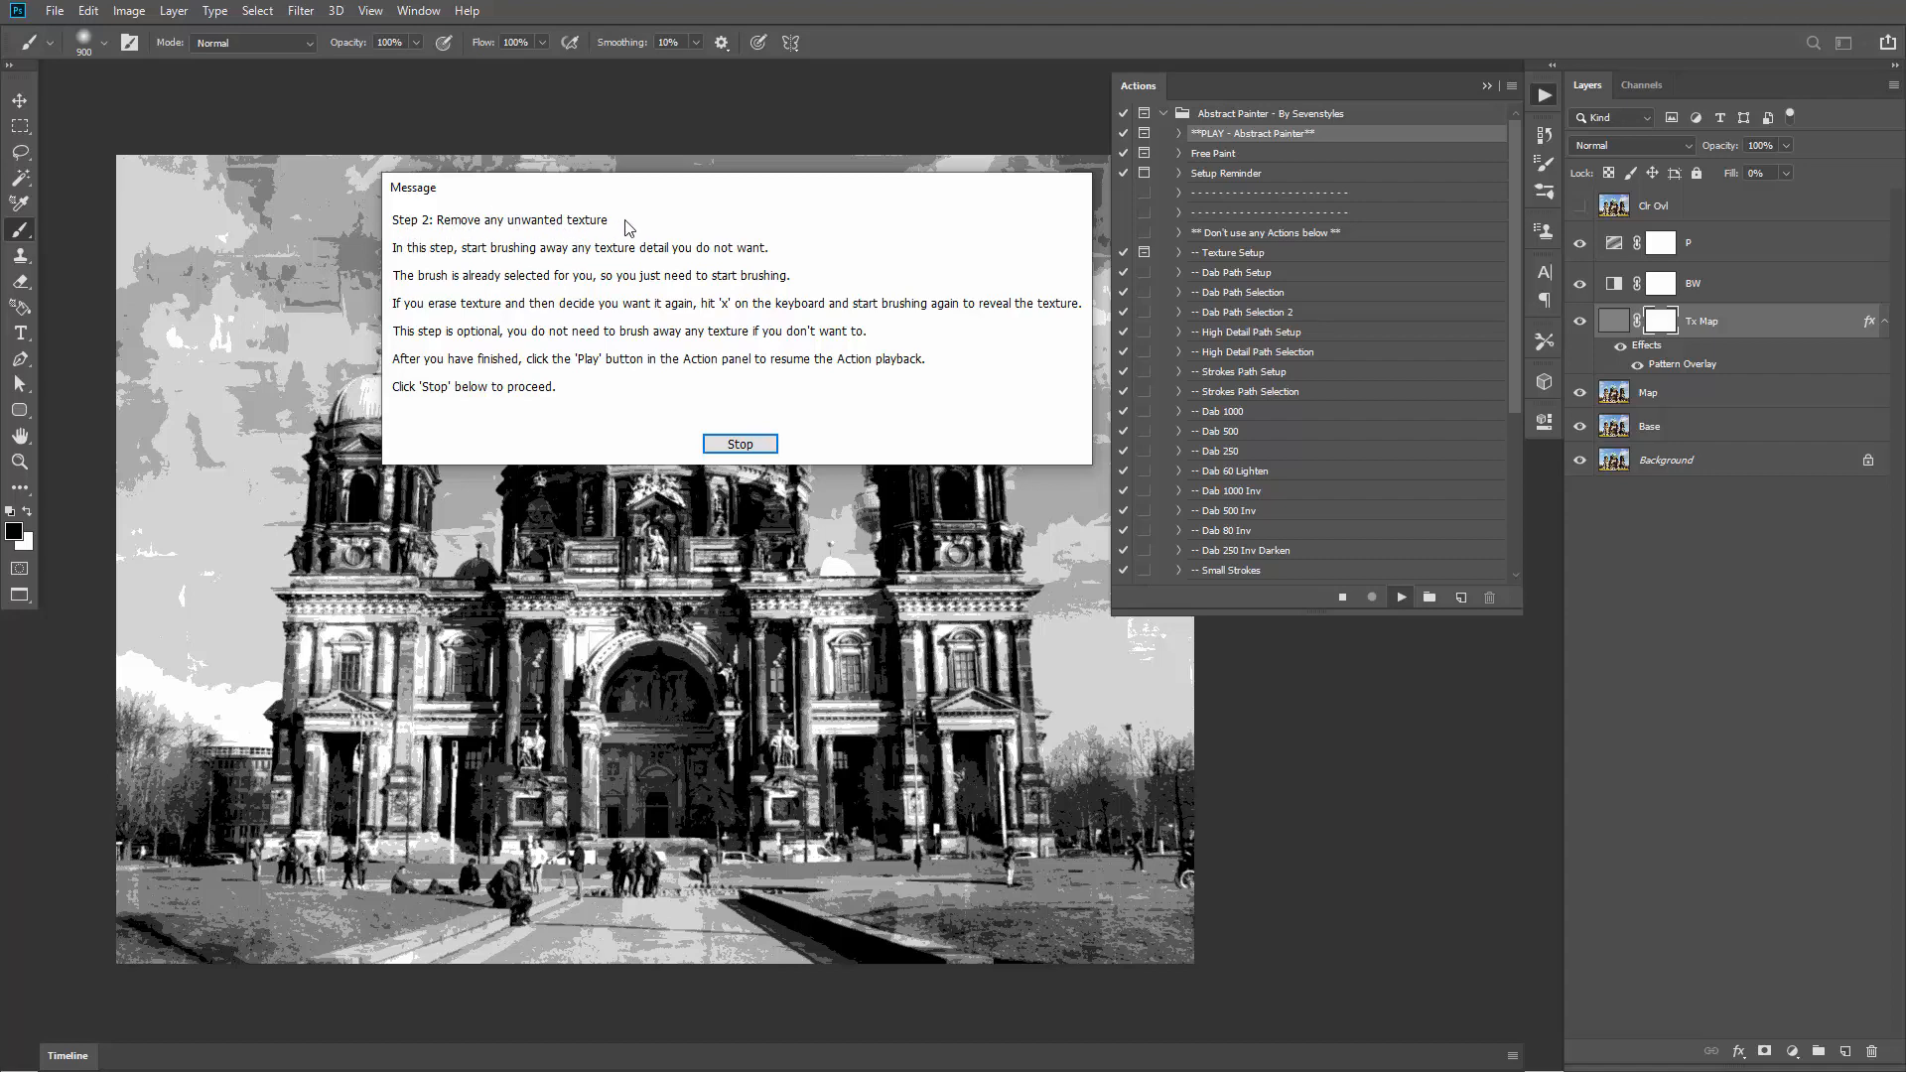
pyautogui.click(742, 444)
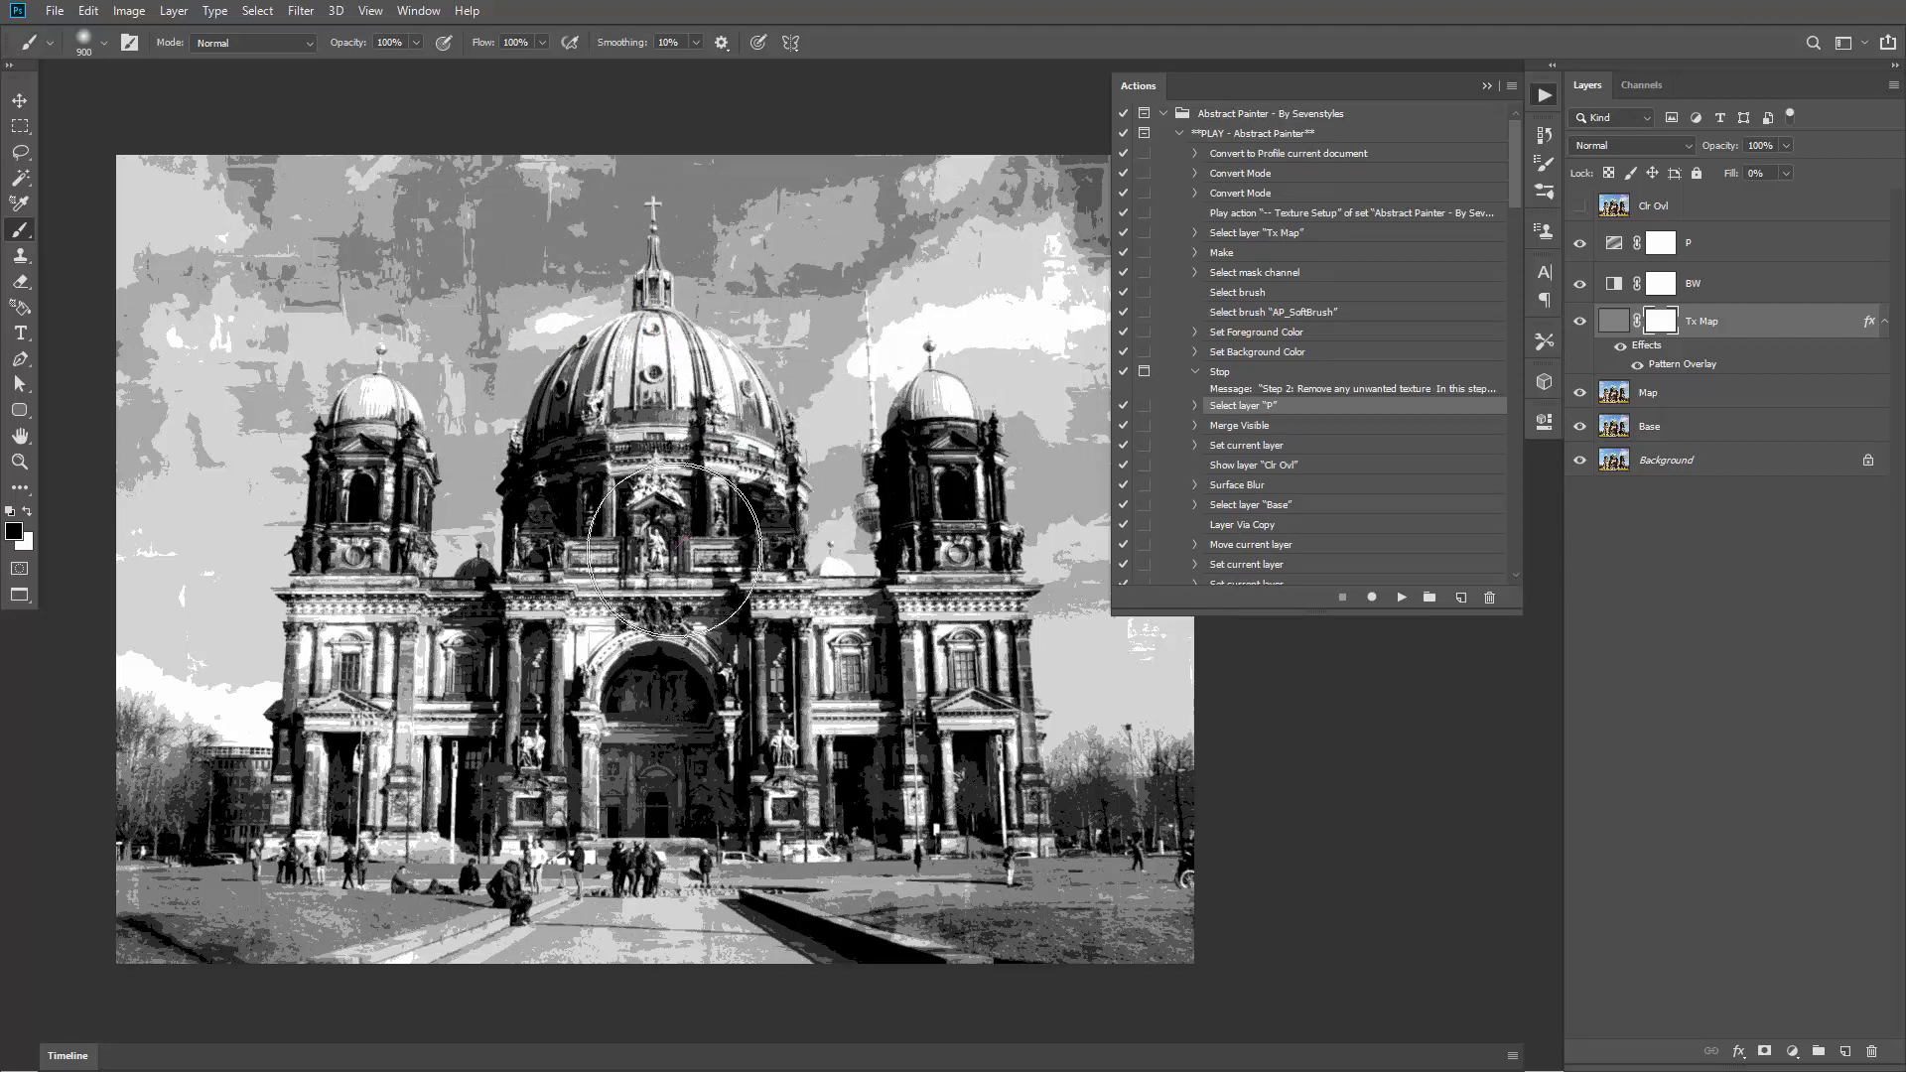
# Step: Brush away texture in the sky beside the cathedral's central dome on the Tx Map mask, swapping foreground and background colours to restore texture
pyautogui.moveTo(516, 328)
pyautogui.mouseDown()
pyautogui.moveTo(615, 193)
pyautogui.moveTo(670, 276)
pyautogui.moveTo(795, 318)
pyautogui.moveTo(813, 362)
pyautogui.moveTo(816, 319)
pyautogui.moveTo(458, 323)
pyautogui.moveTo(426, 281)
pyautogui.moveTo(563, 300)
pyautogui.moveTo(383, 281)
pyautogui.moveTo(409, 303)
pyautogui.moveTo(446, 234)
pyautogui.moveTo(417, 277)
pyautogui.moveTo(480, 363)
pyautogui.moveTo(302, 221)
pyautogui.moveTo(481, 372)
pyautogui.moveTo(481, 352)
pyautogui.mouseUp()
pyautogui.press('x')
pyautogui.press('x')
pyautogui.moveTo(298, 457)
pyautogui.mouseDown()
pyautogui.moveTo(345, 400)
pyautogui.moveTo(479, 348)
pyautogui.moveTo(408, 342)
pyautogui.moveTo(429, 349)
pyautogui.moveTo(389, 270)
pyautogui.moveTo(496, 230)
pyautogui.moveTo(458, 274)
pyautogui.moveTo(472, 250)
pyautogui.moveTo(354, 241)
pyautogui.moveTo(442, 325)
pyautogui.moveTo(369, 226)
pyautogui.moveTo(326, 219)
pyautogui.moveTo(428, 288)
pyautogui.mouseUp()
pyautogui.press('x')
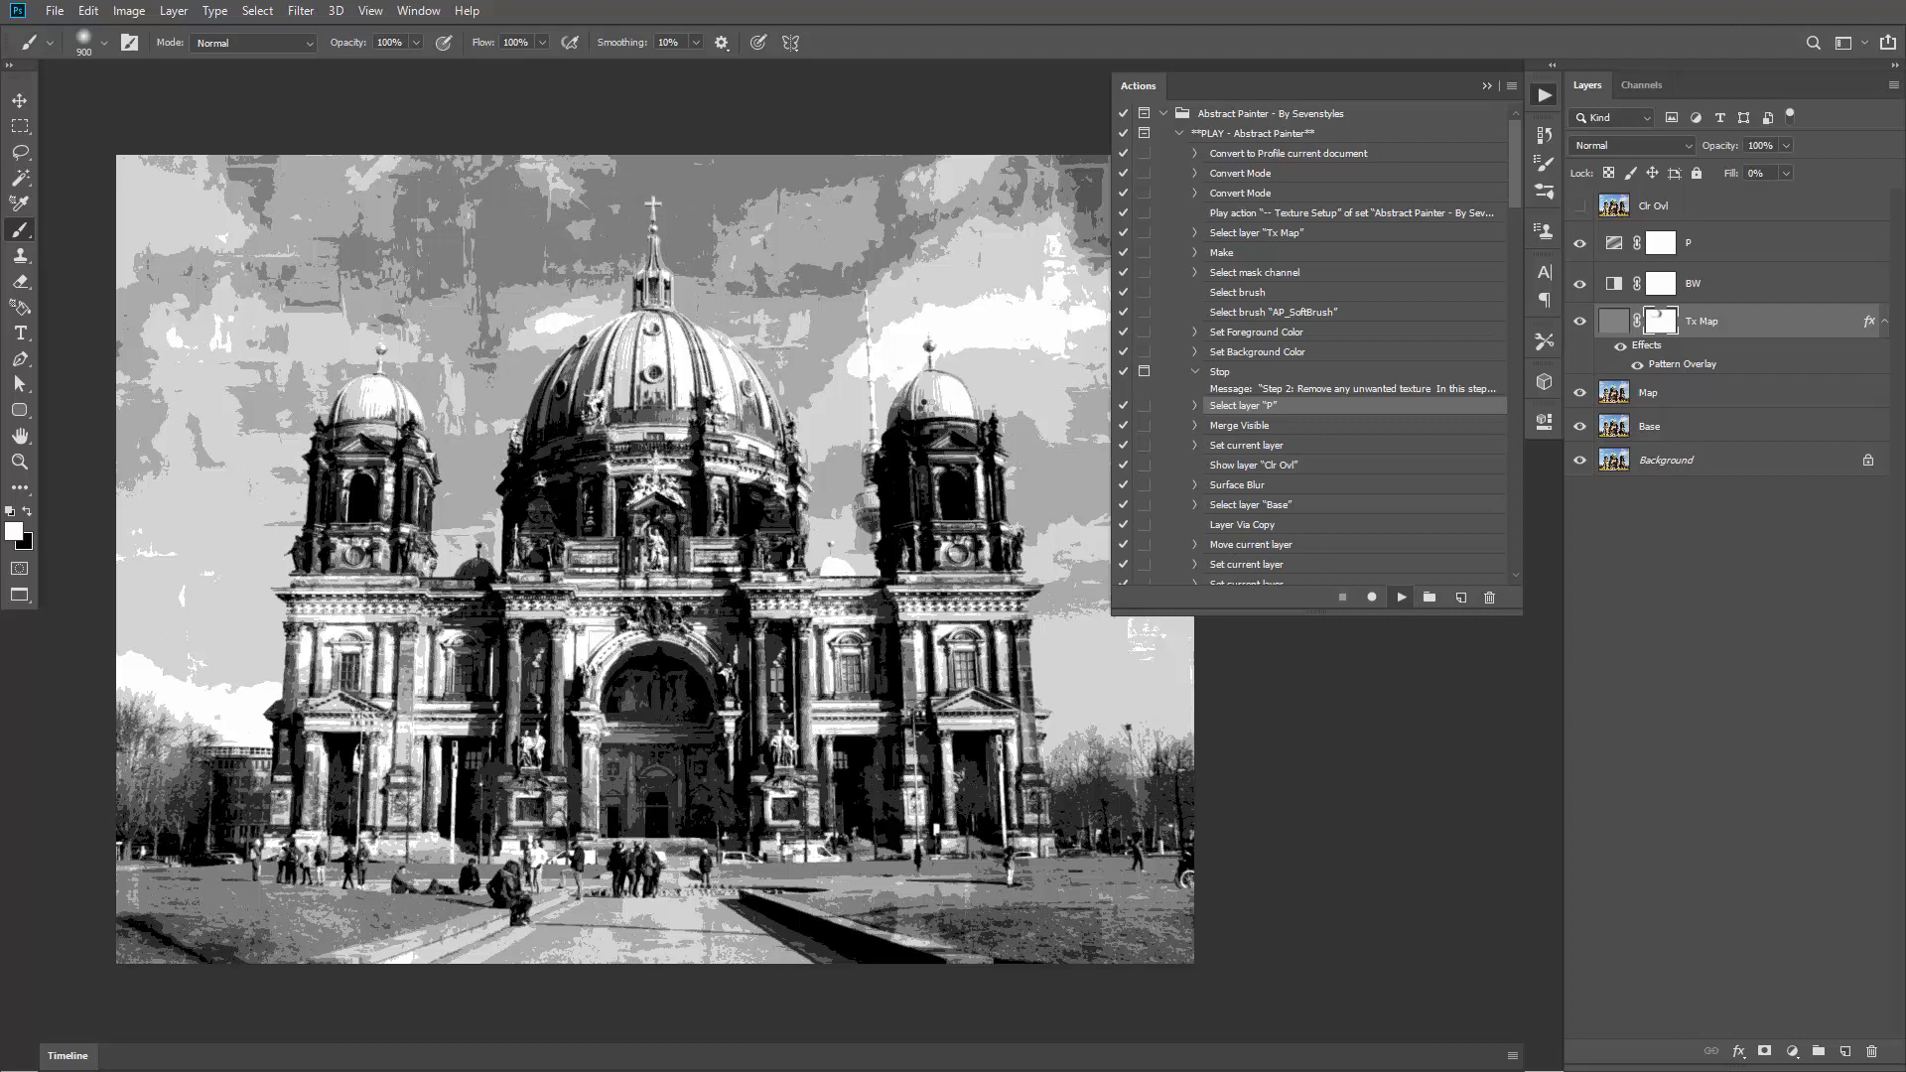
# Step: Resume the Abstract Painter action, read its Step 3 message on texture brush settings, and stop the playback
pyautogui.click(1400, 598)
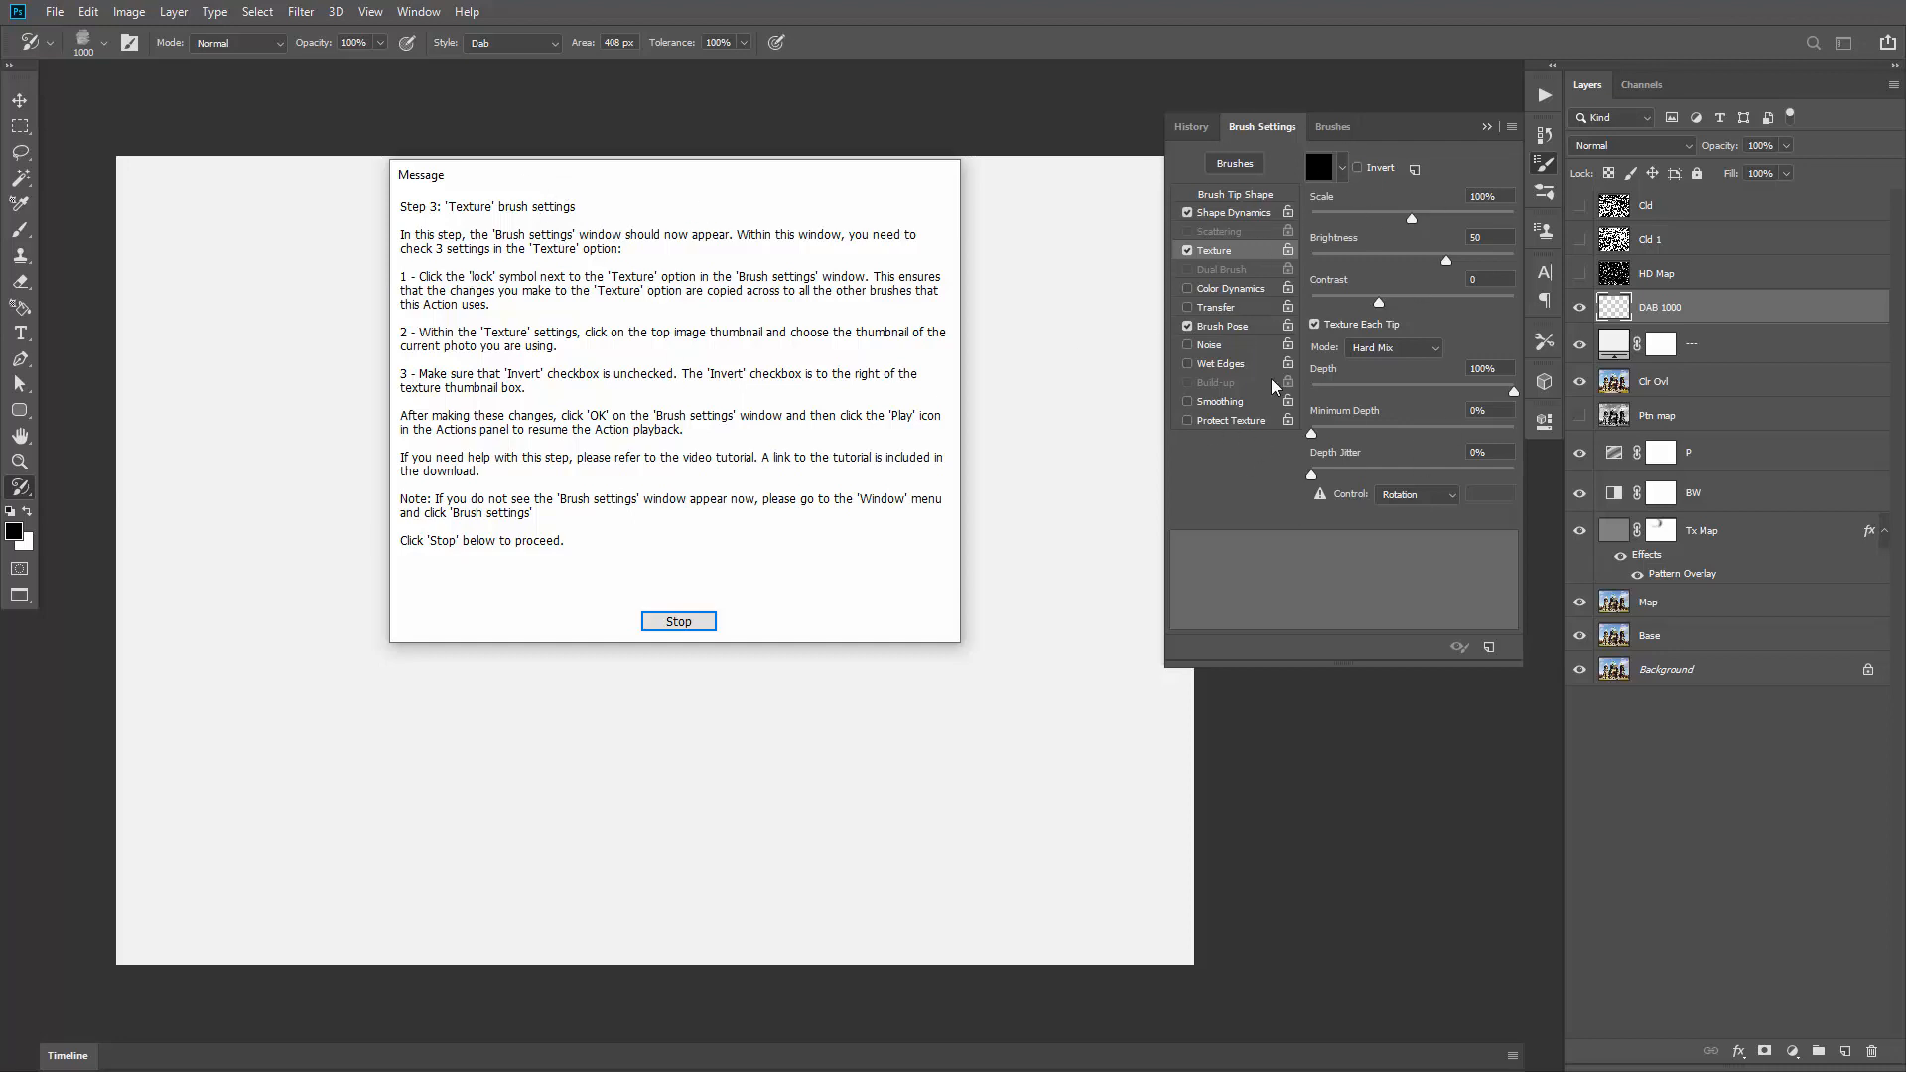
pyautogui.moveTo(520, 169); pyautogui.dragTo(538, 171)
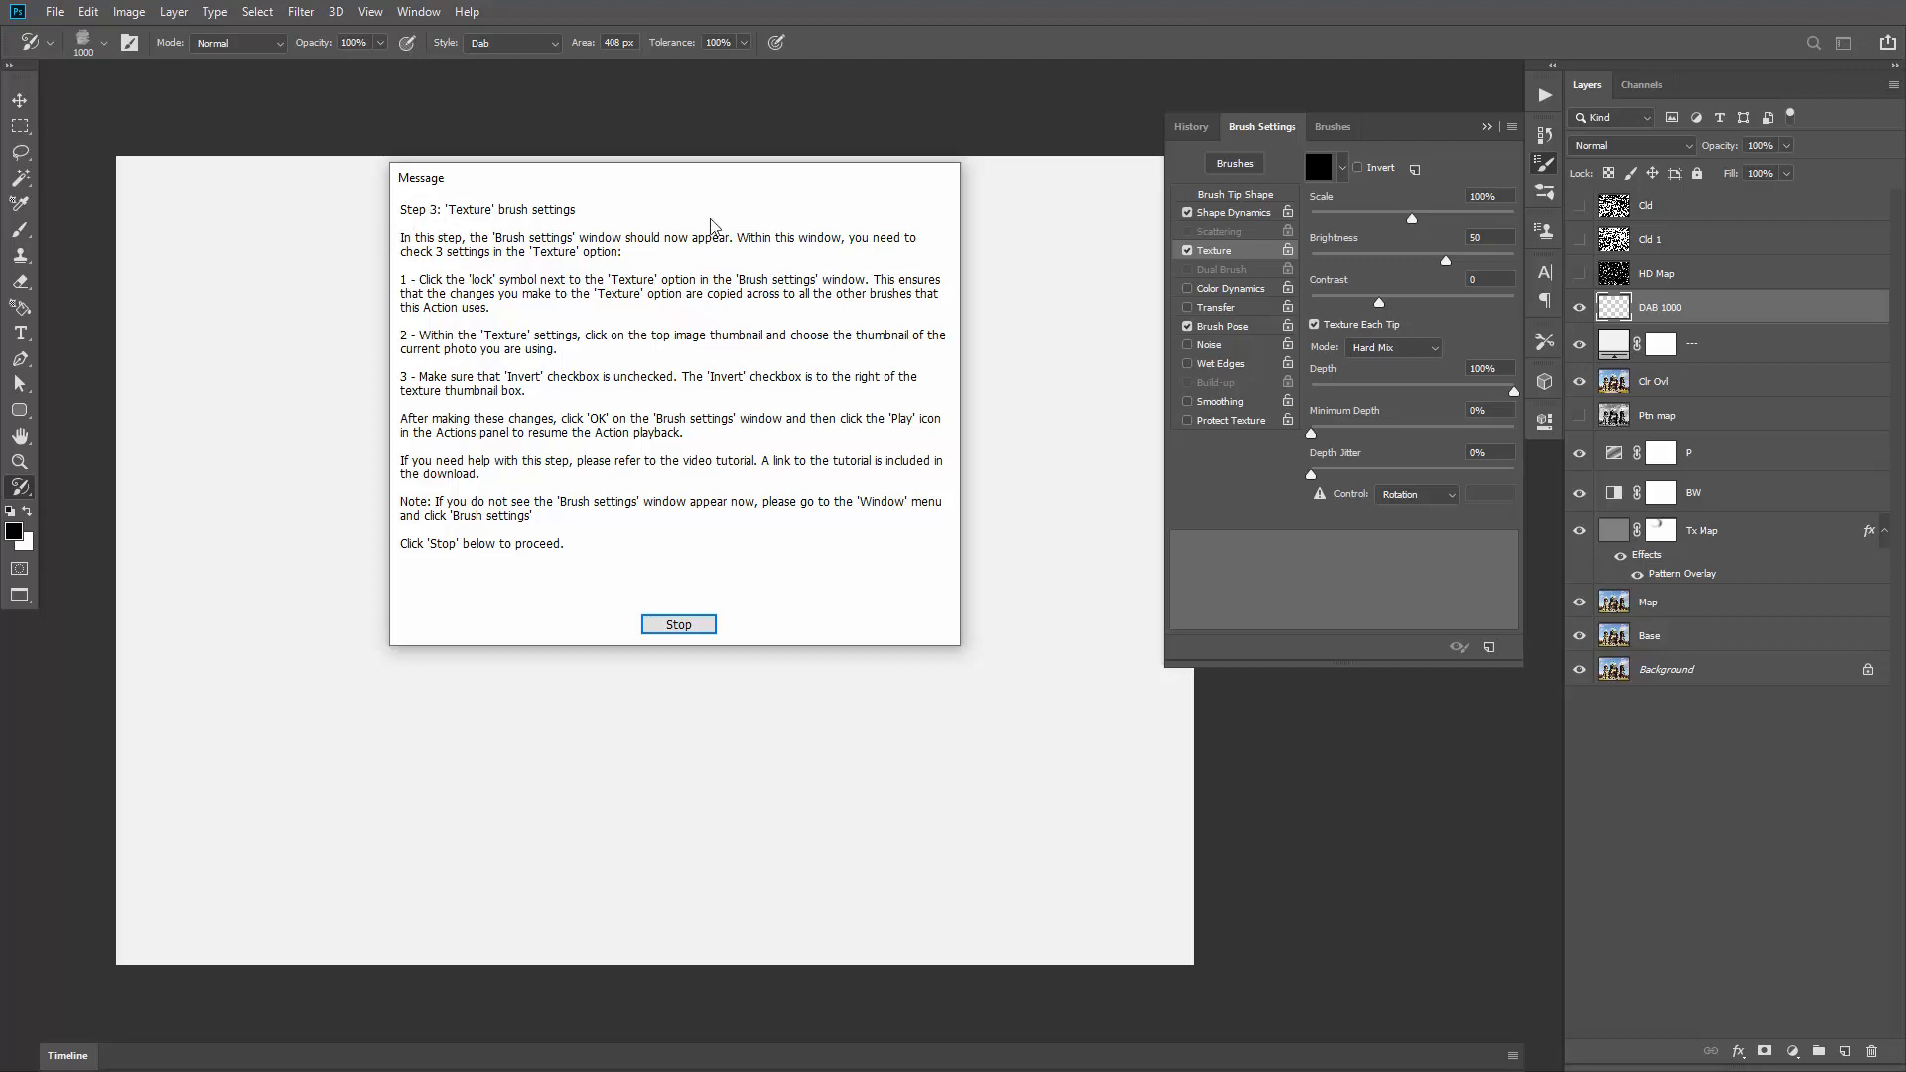
pyautogui.moveTo(513, 193); pyautogui.dragTo(541, 170)
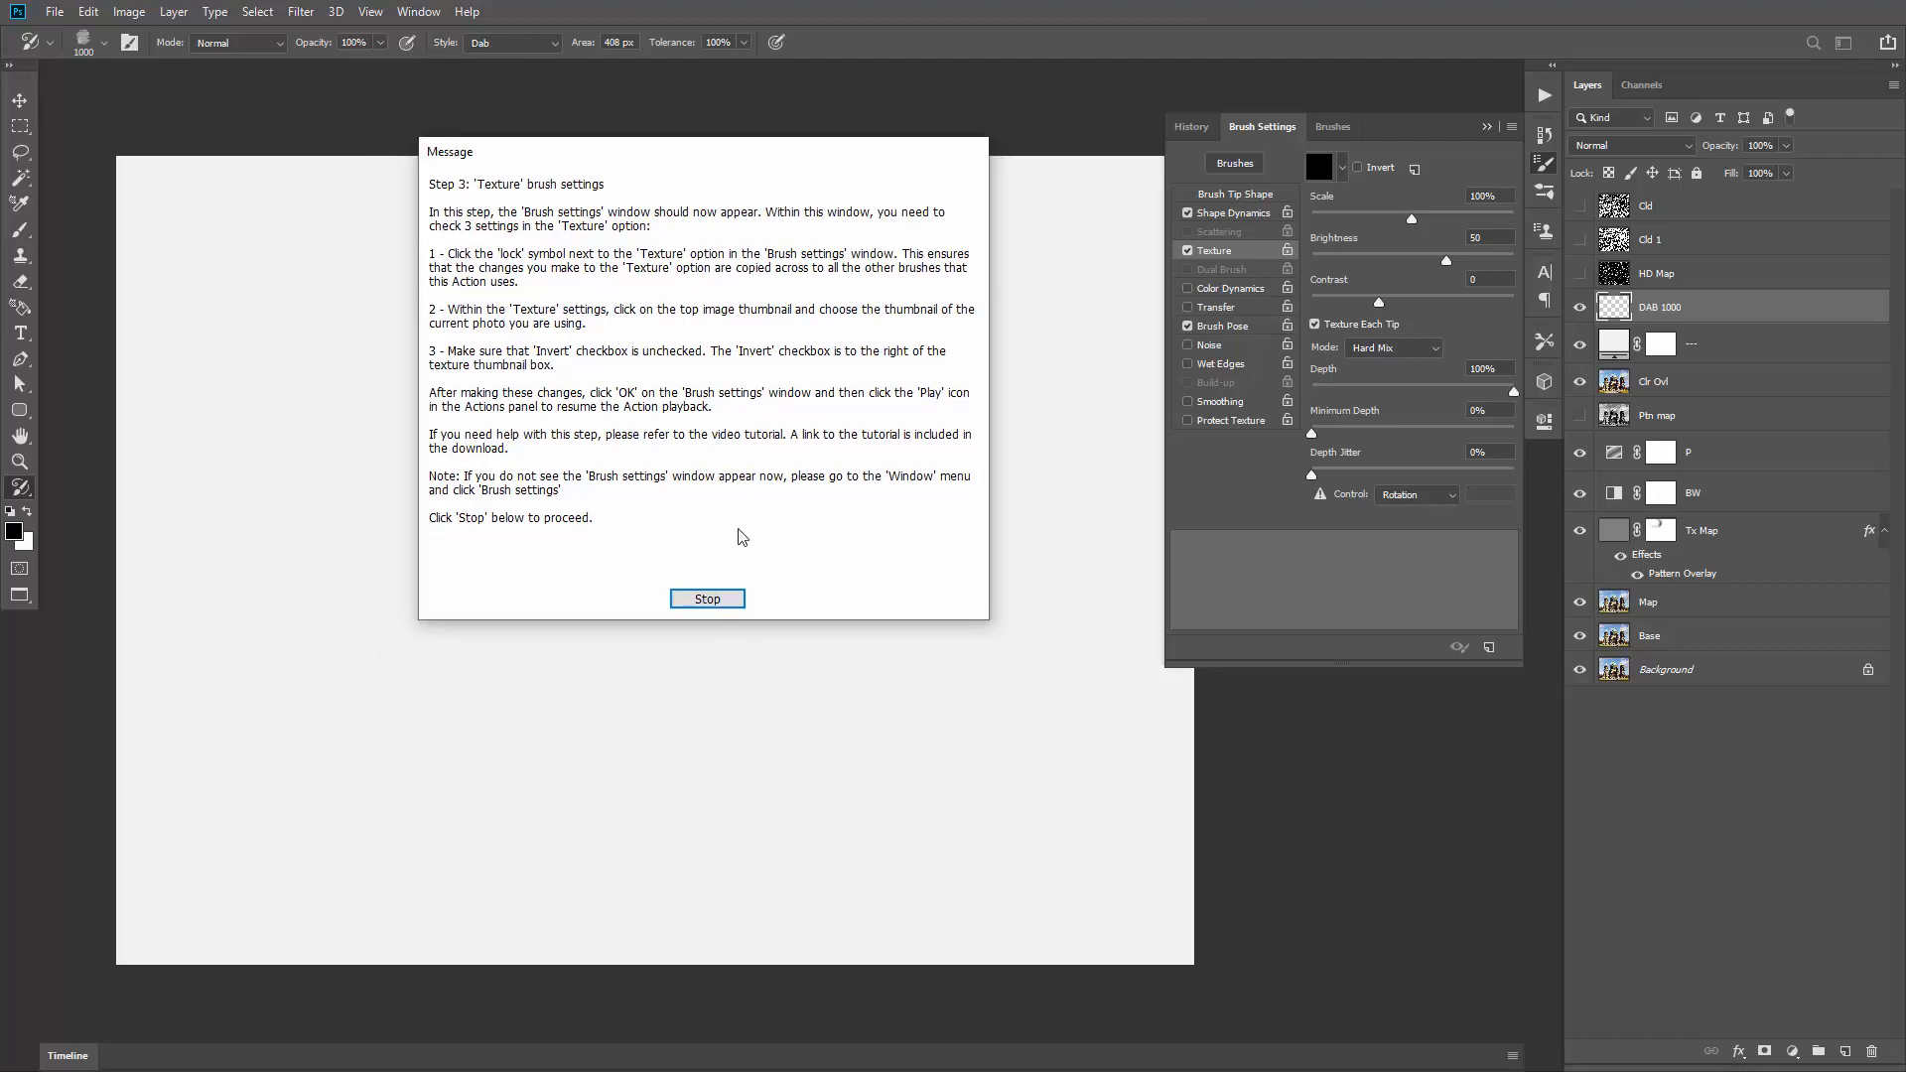
pyautogui.click(707, 600)
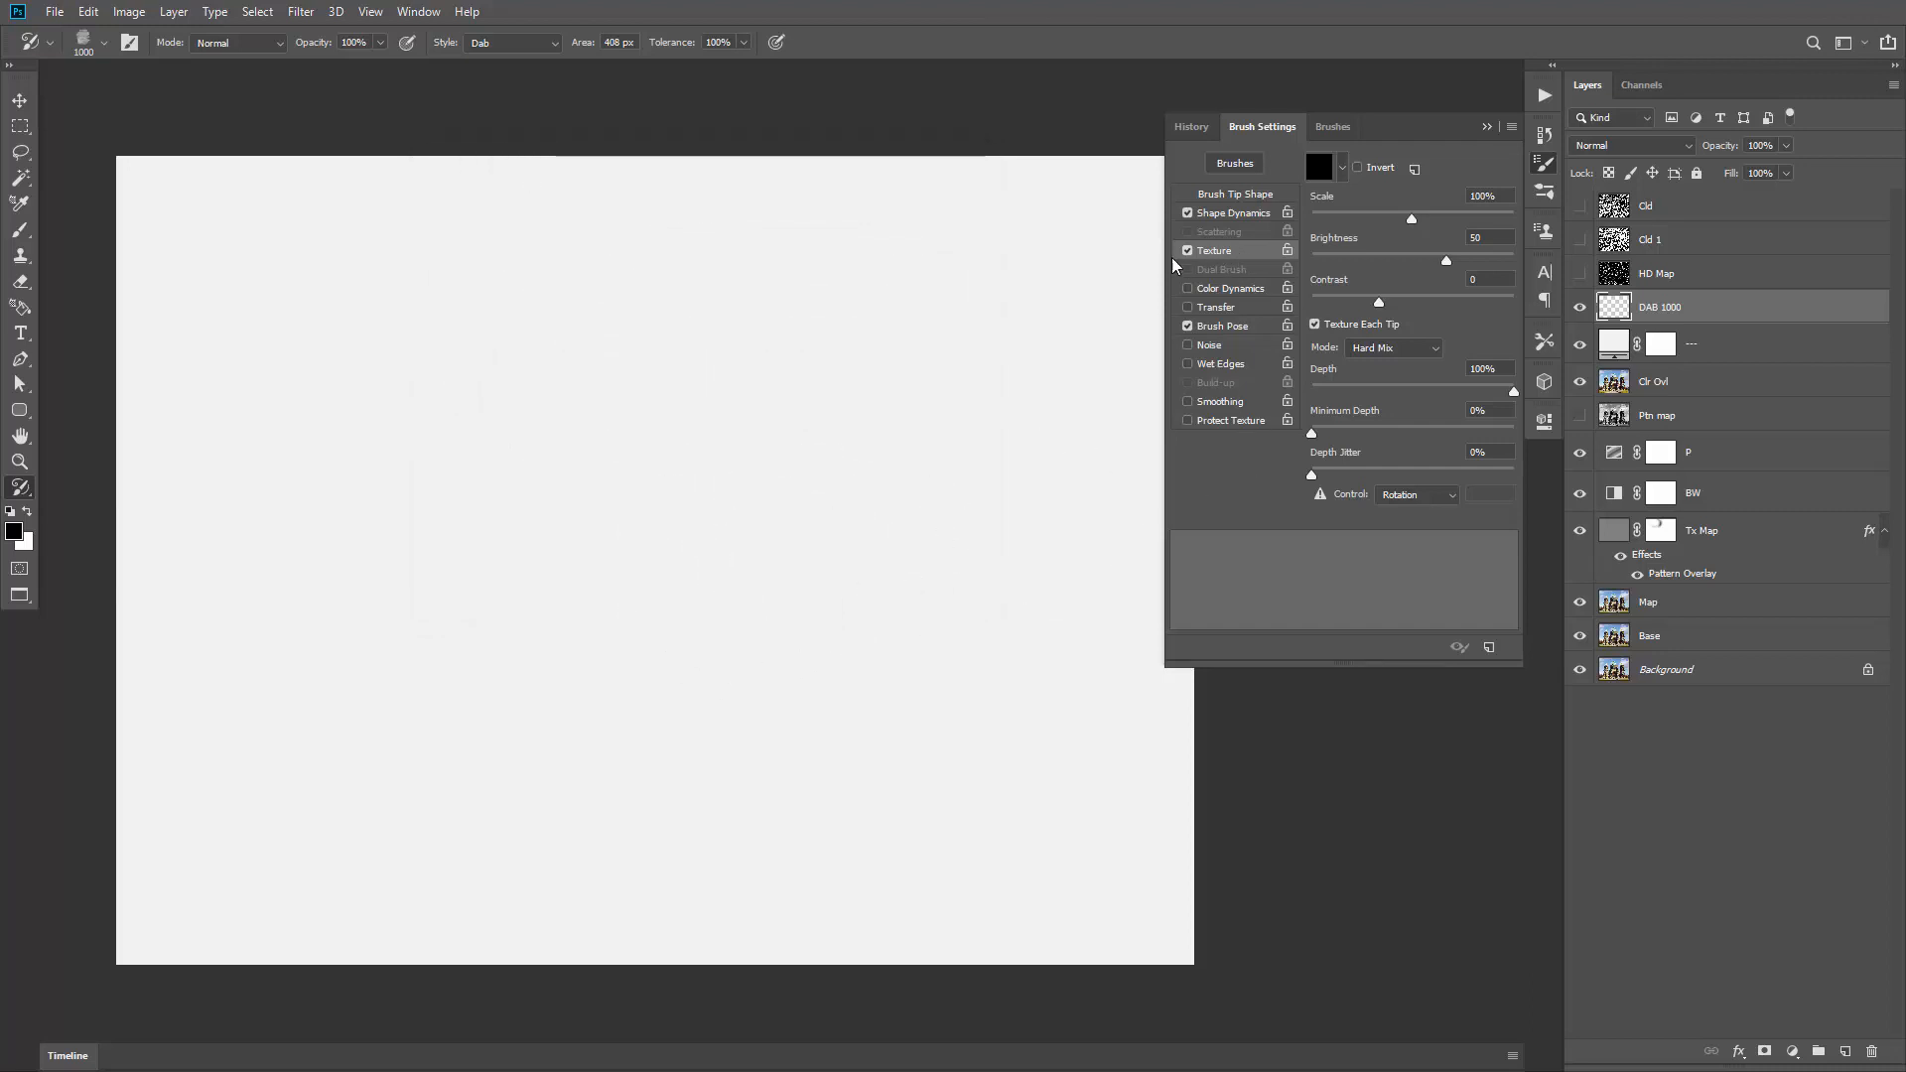
# Step: Hide the Brush Settings and bring them back into view
pyautogui.click(1487, 125)
pyautogui.click(417, 11)
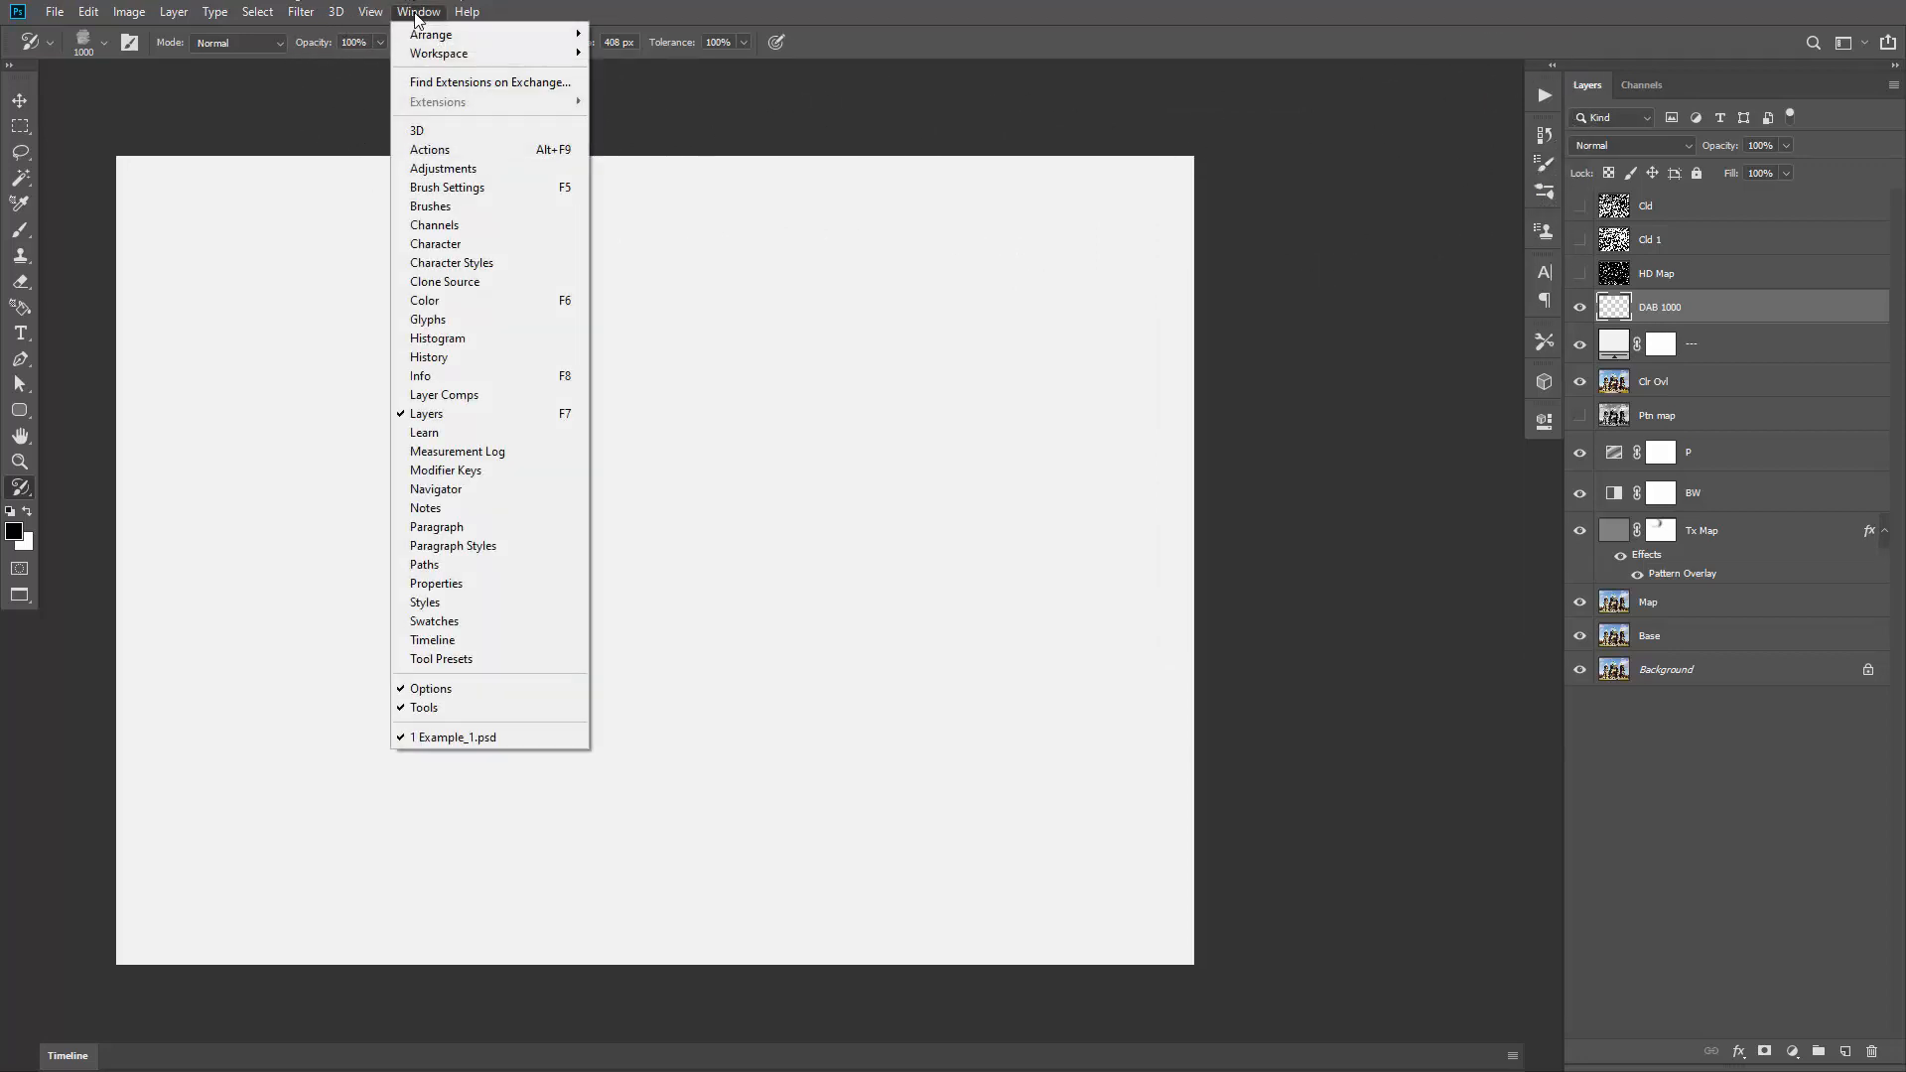
pyautogui.click(451, 176)
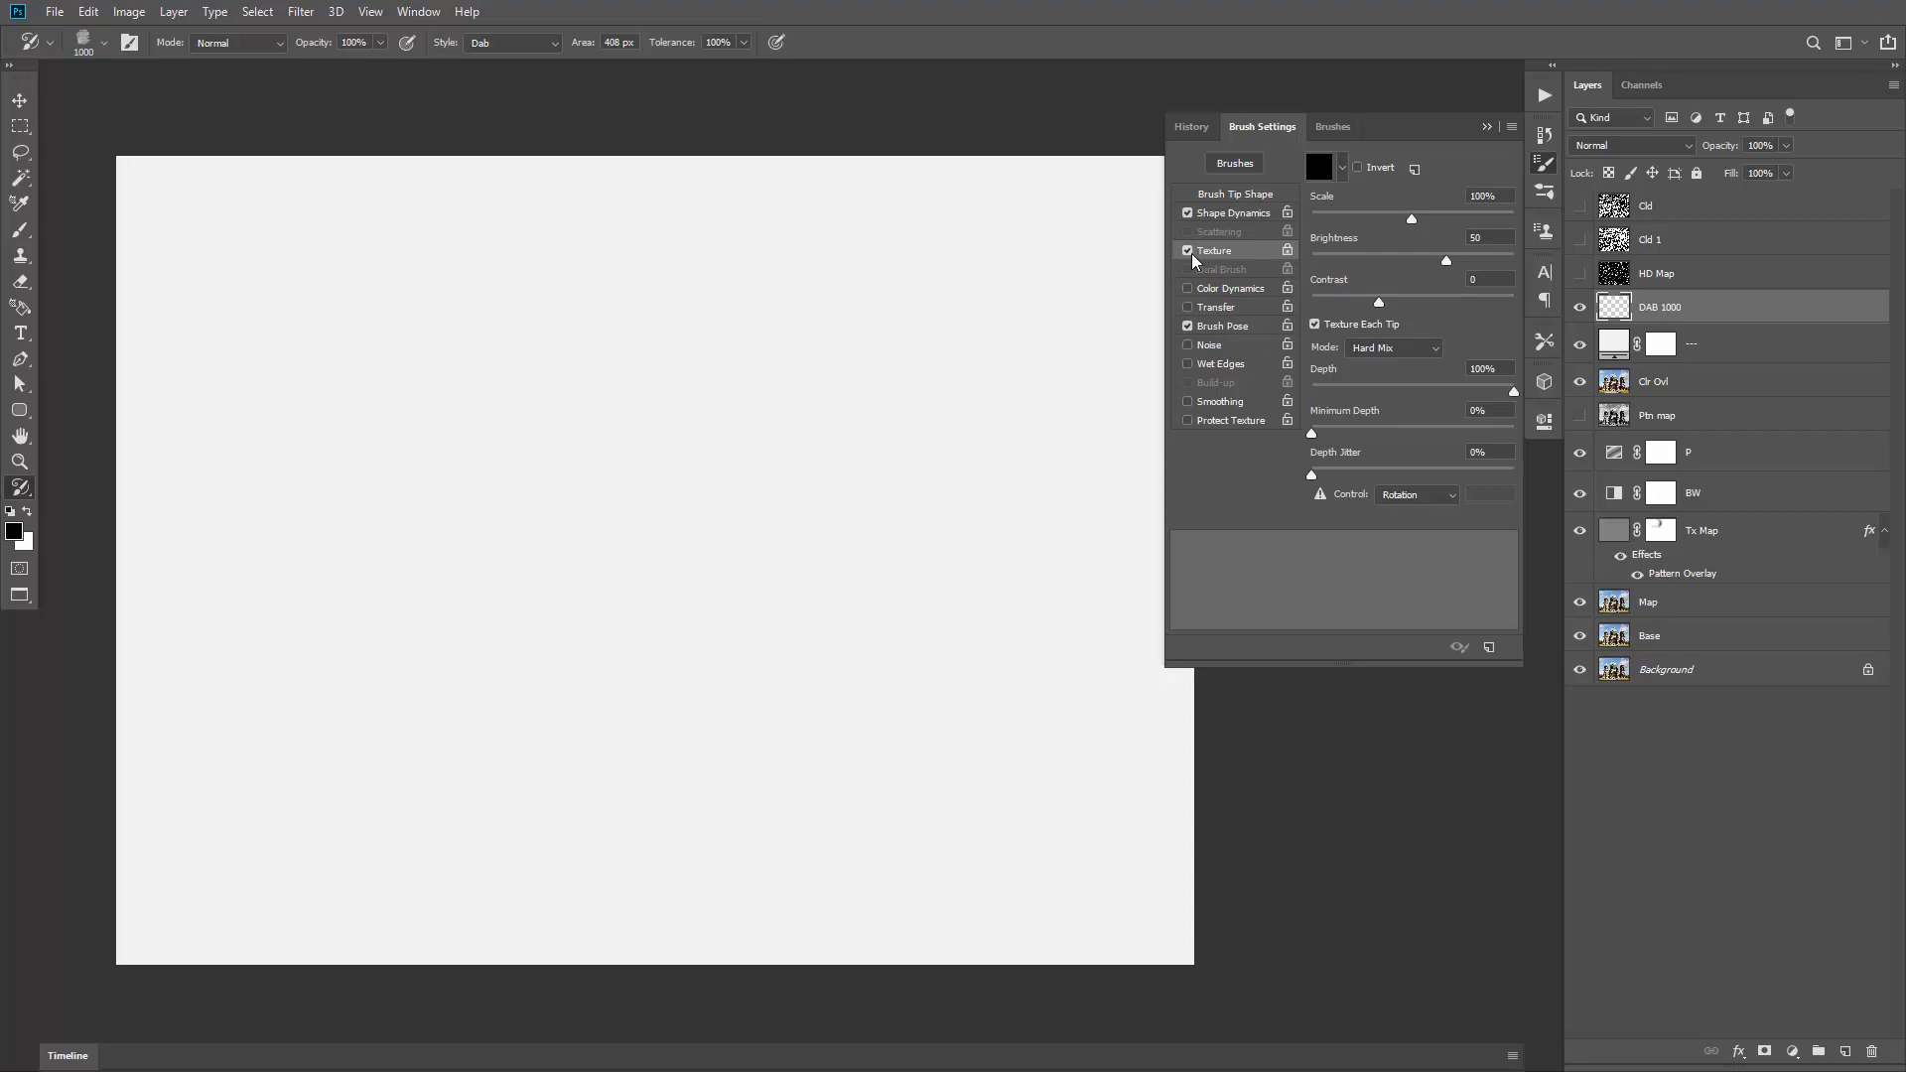
# Step: Check that the texture patterns use the Large Thumbnail view and choose the cathedral photo pattern, Build_Pattern, as the brush texture
pyautogui.click(1314, 173)
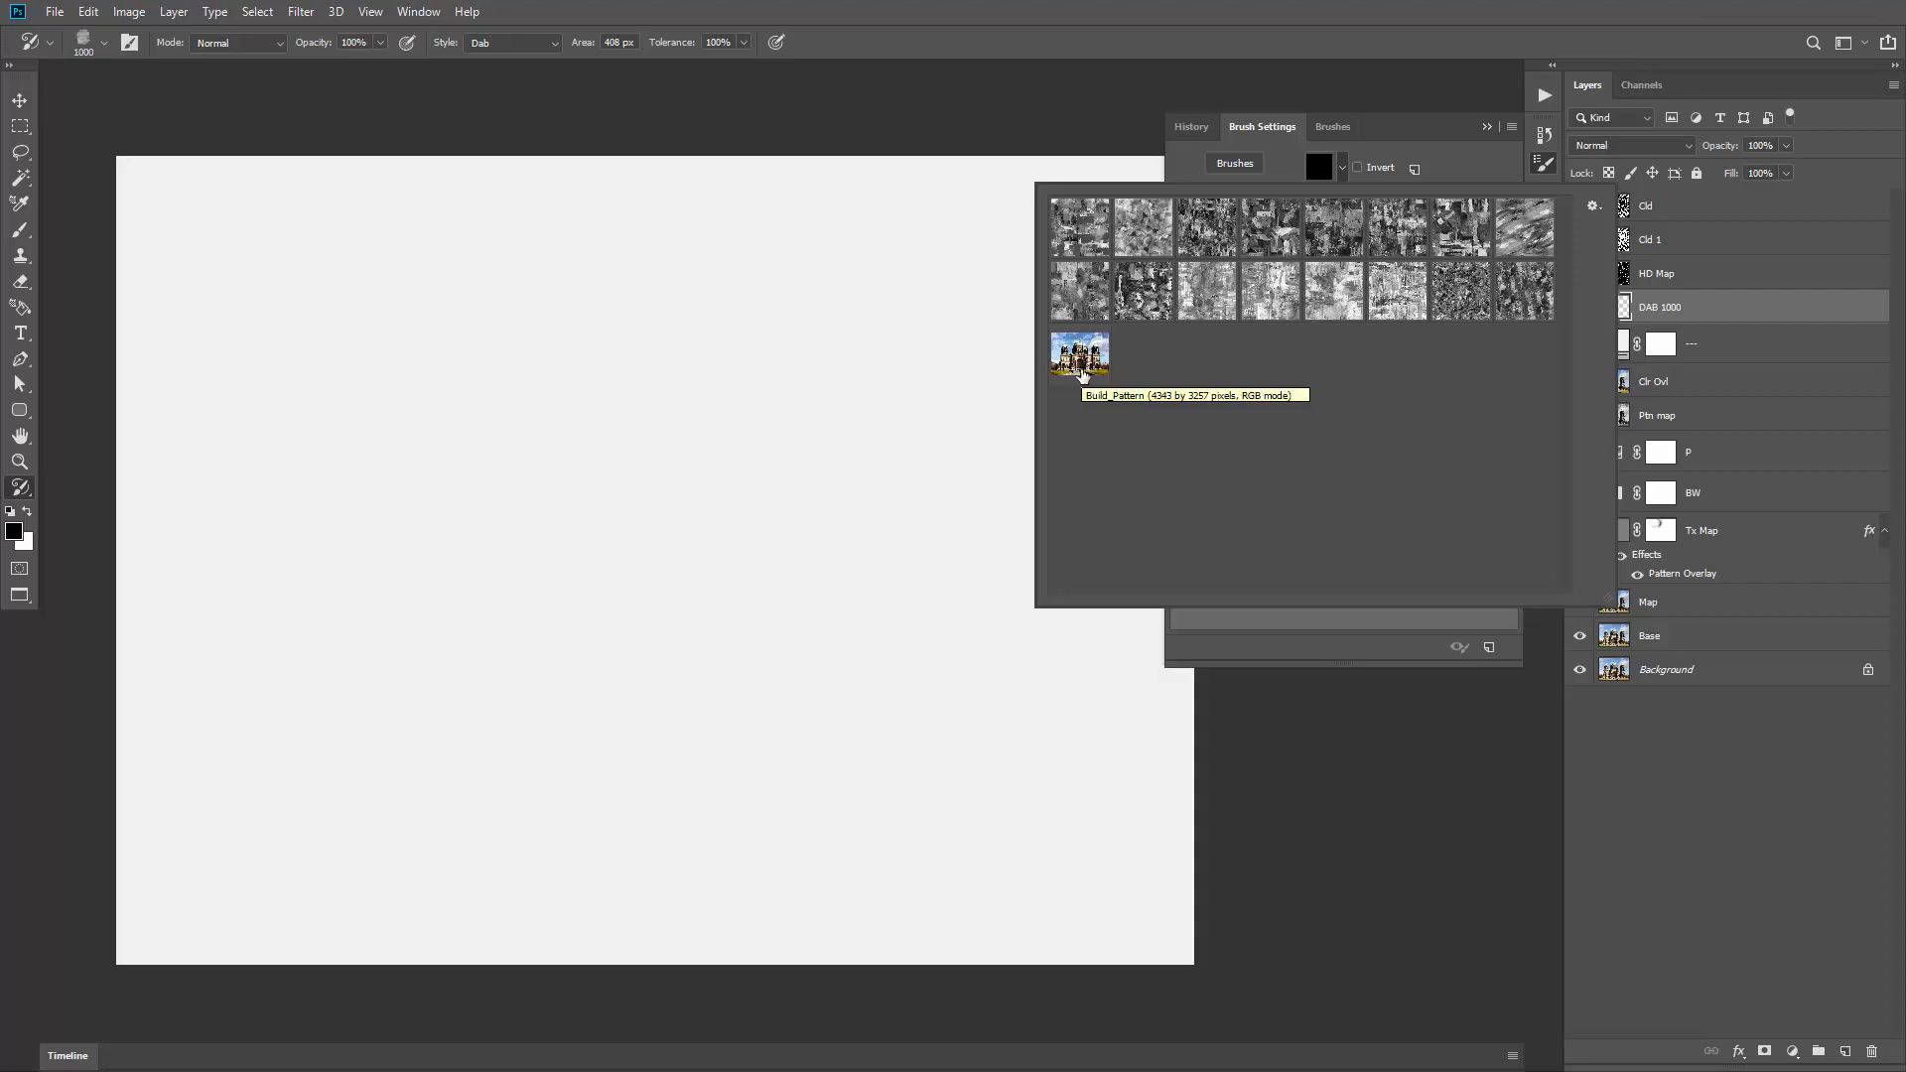
pyautogui.click(1592, 205)
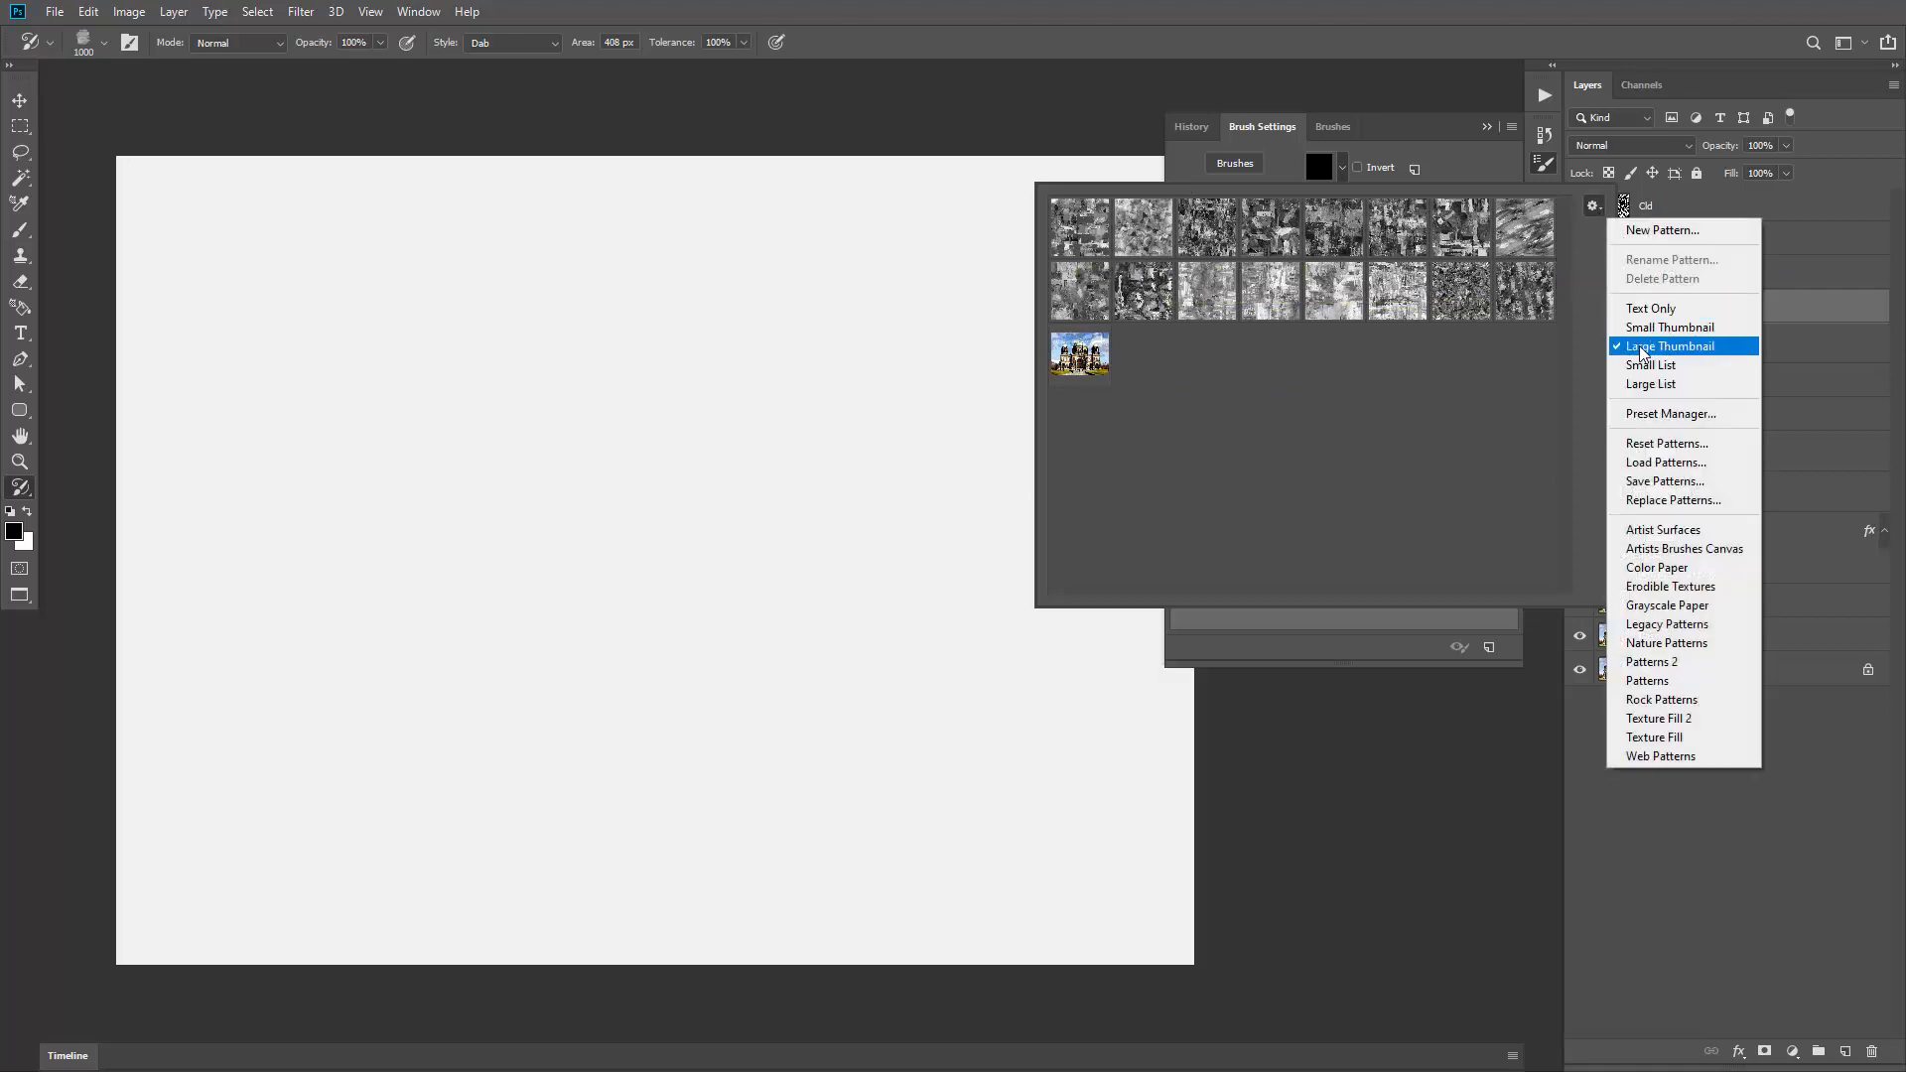
pyautogui.click(1380, 381)
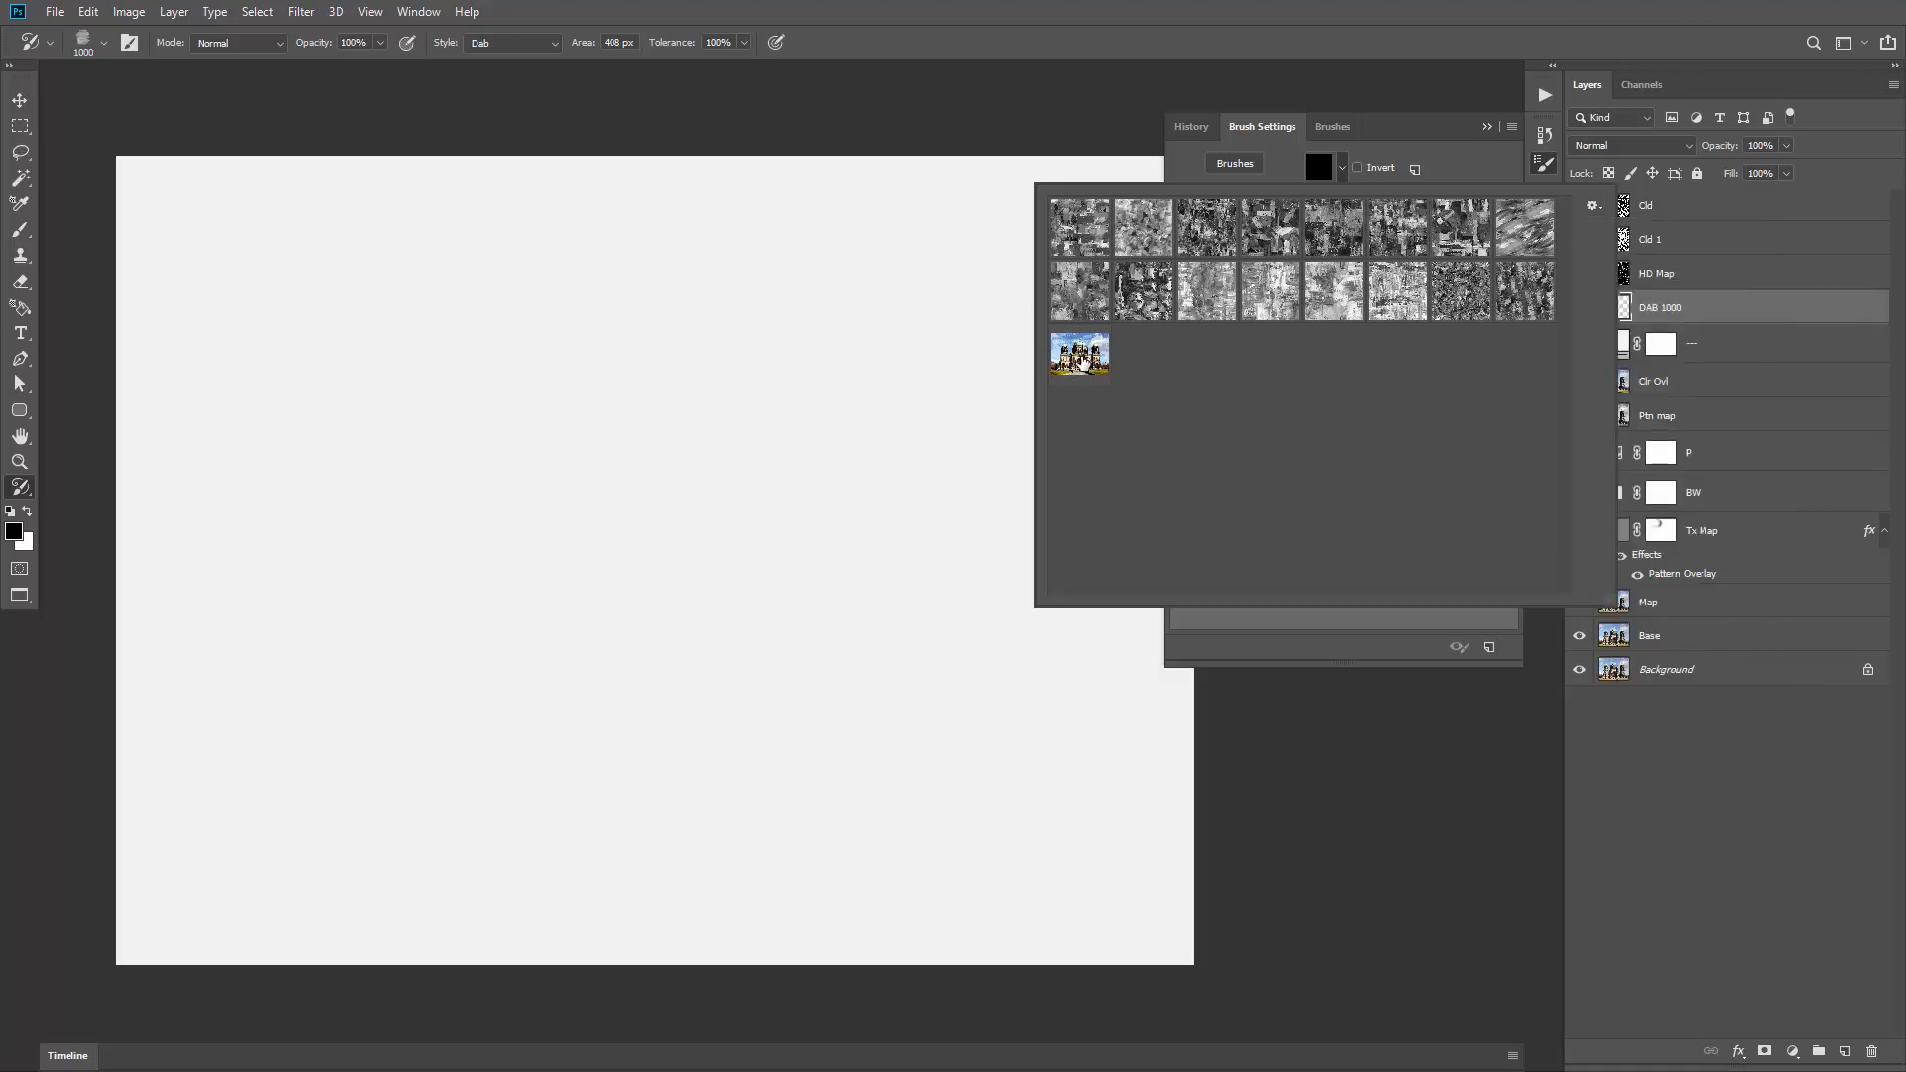
pyautogui.click(1087, 360)
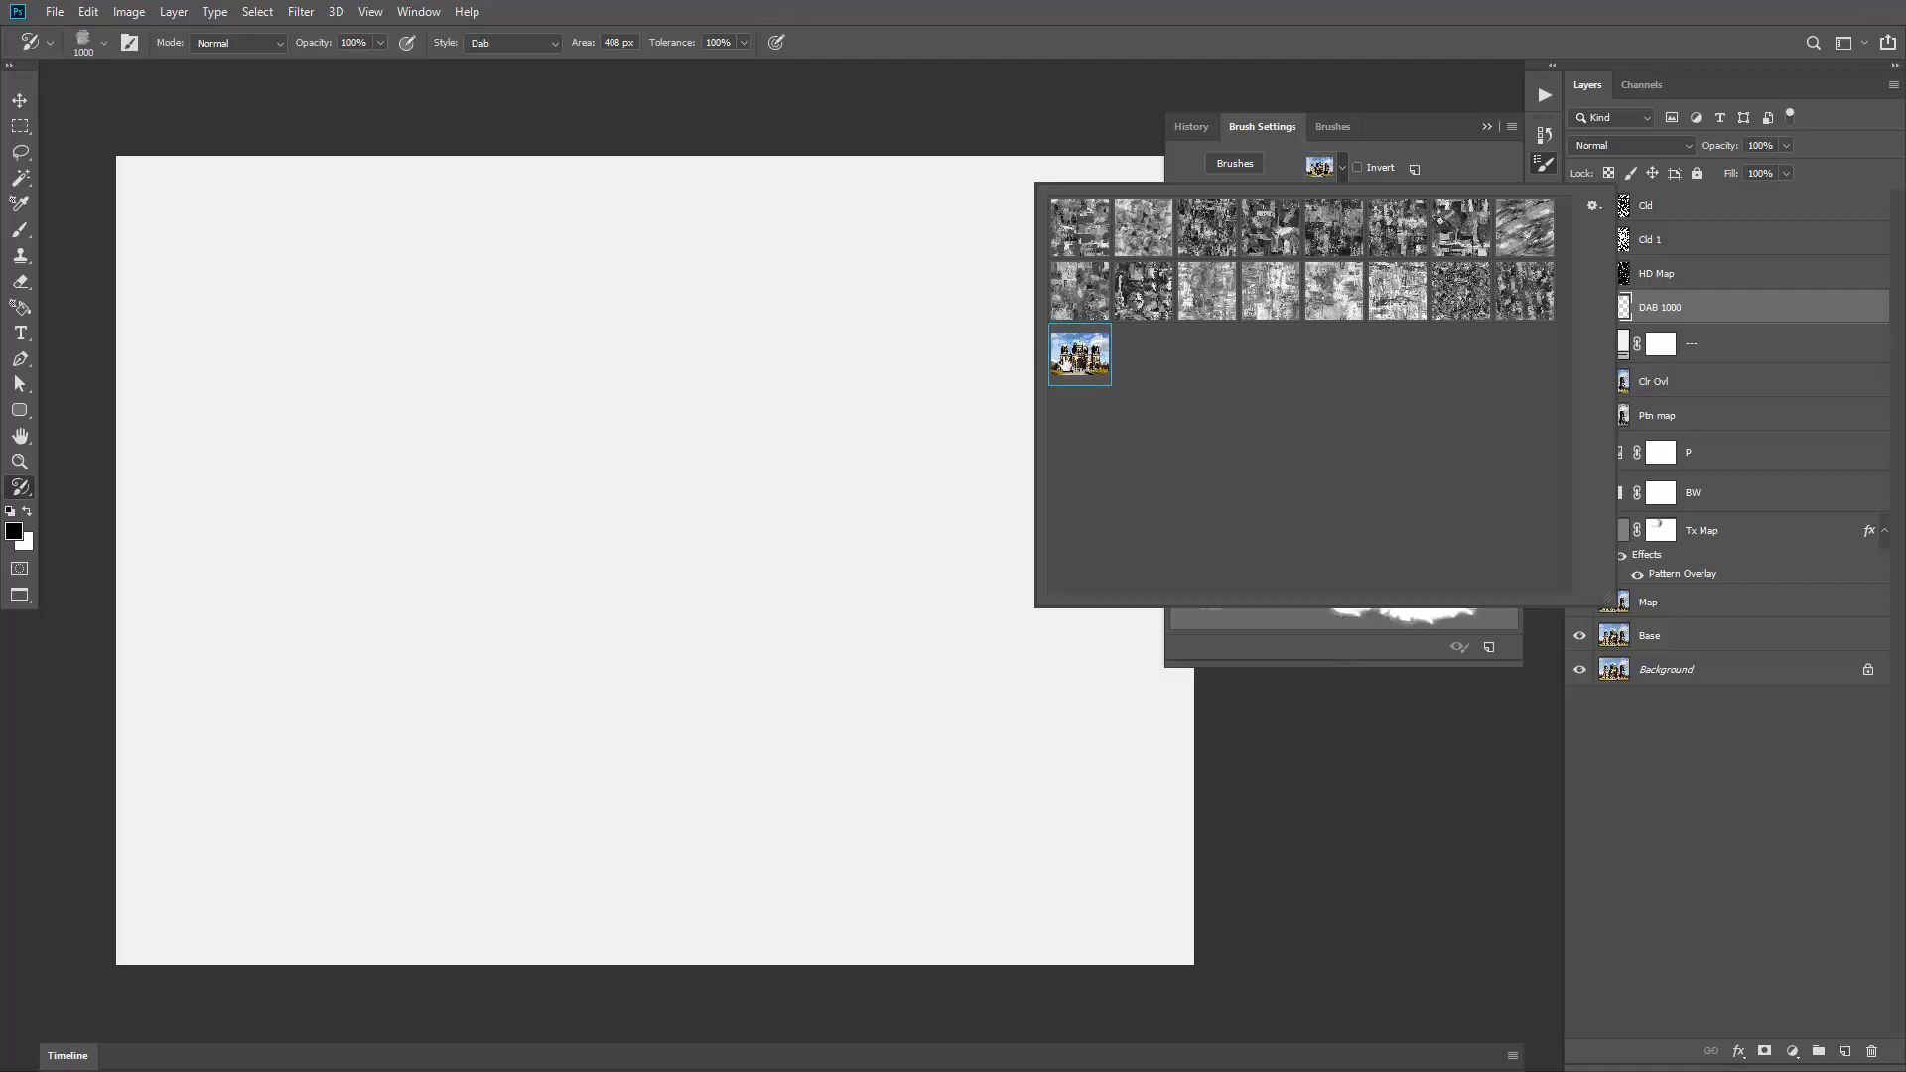
pyautogui.click(1450, 169)
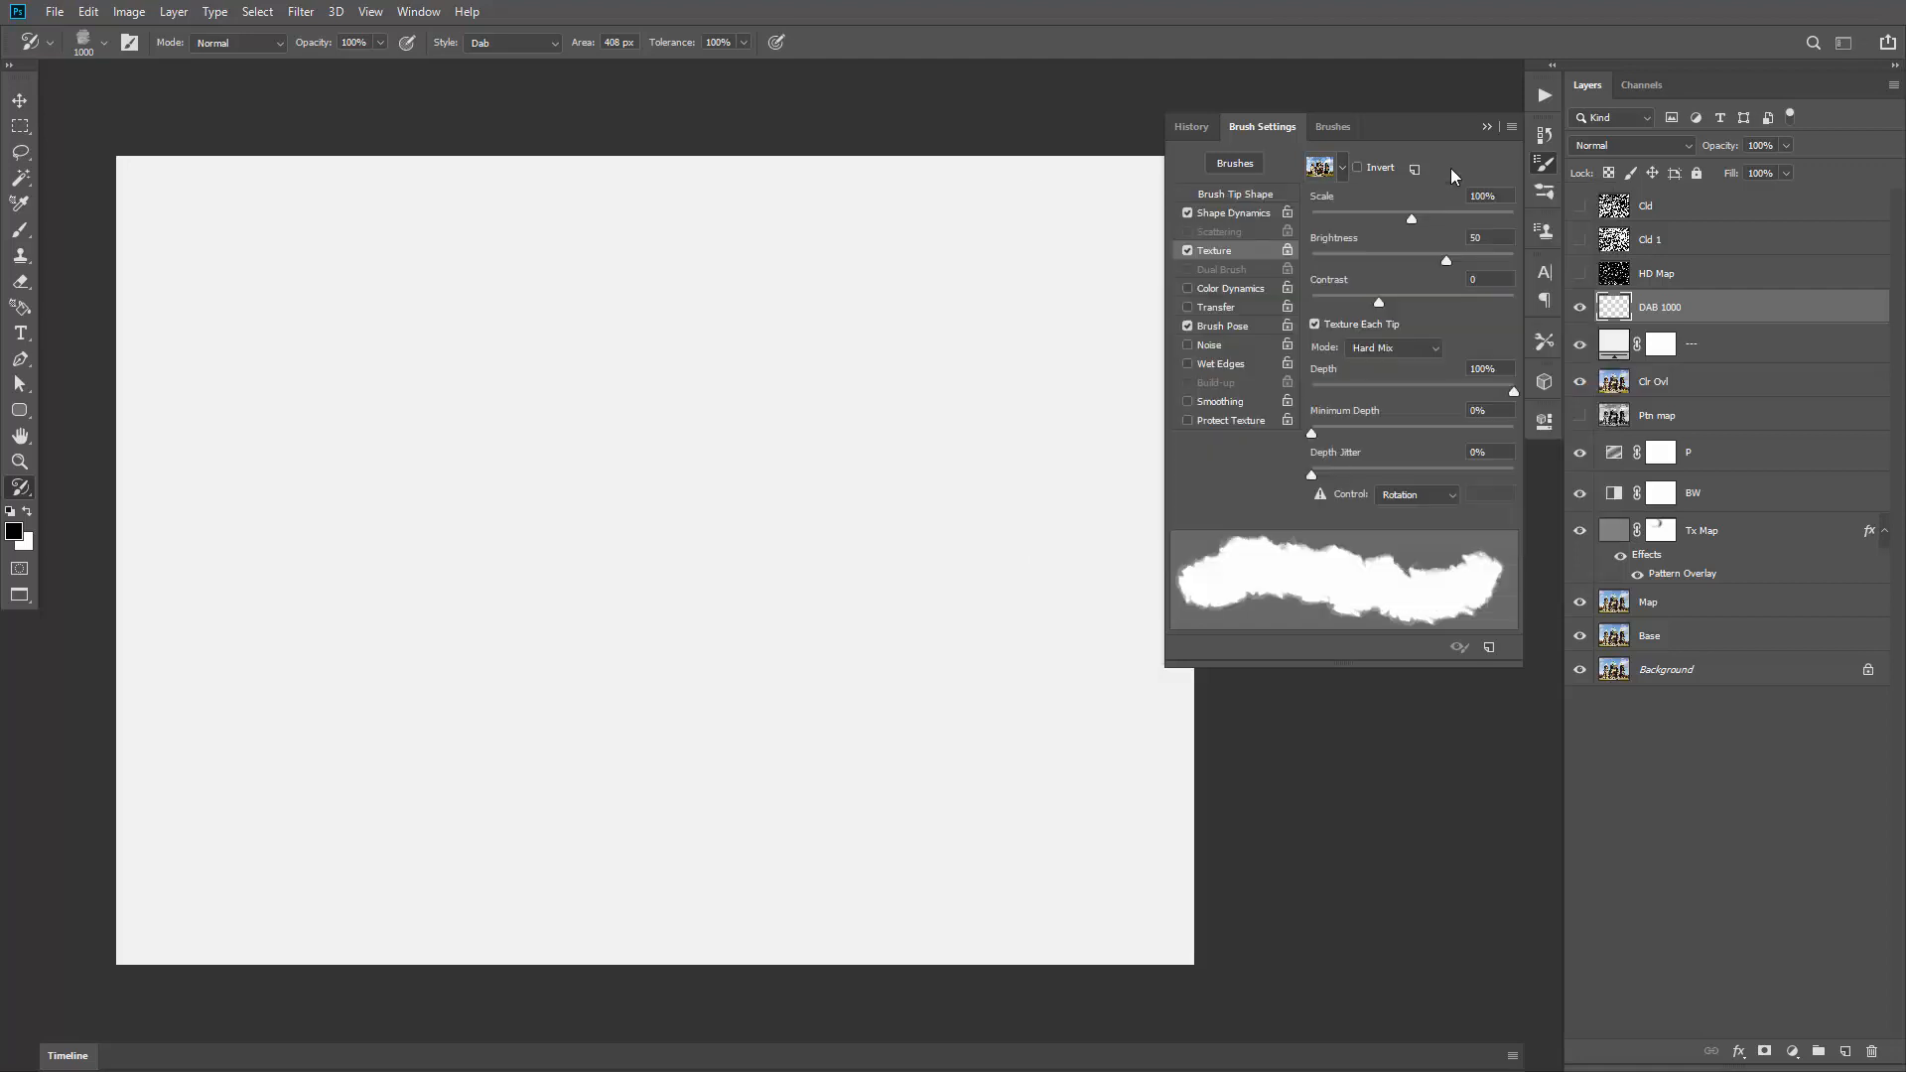
# Step: Toggle the brush texture's Invert option on, off and on again to compare the stroke preview
pyautogui.click(1367, 167)
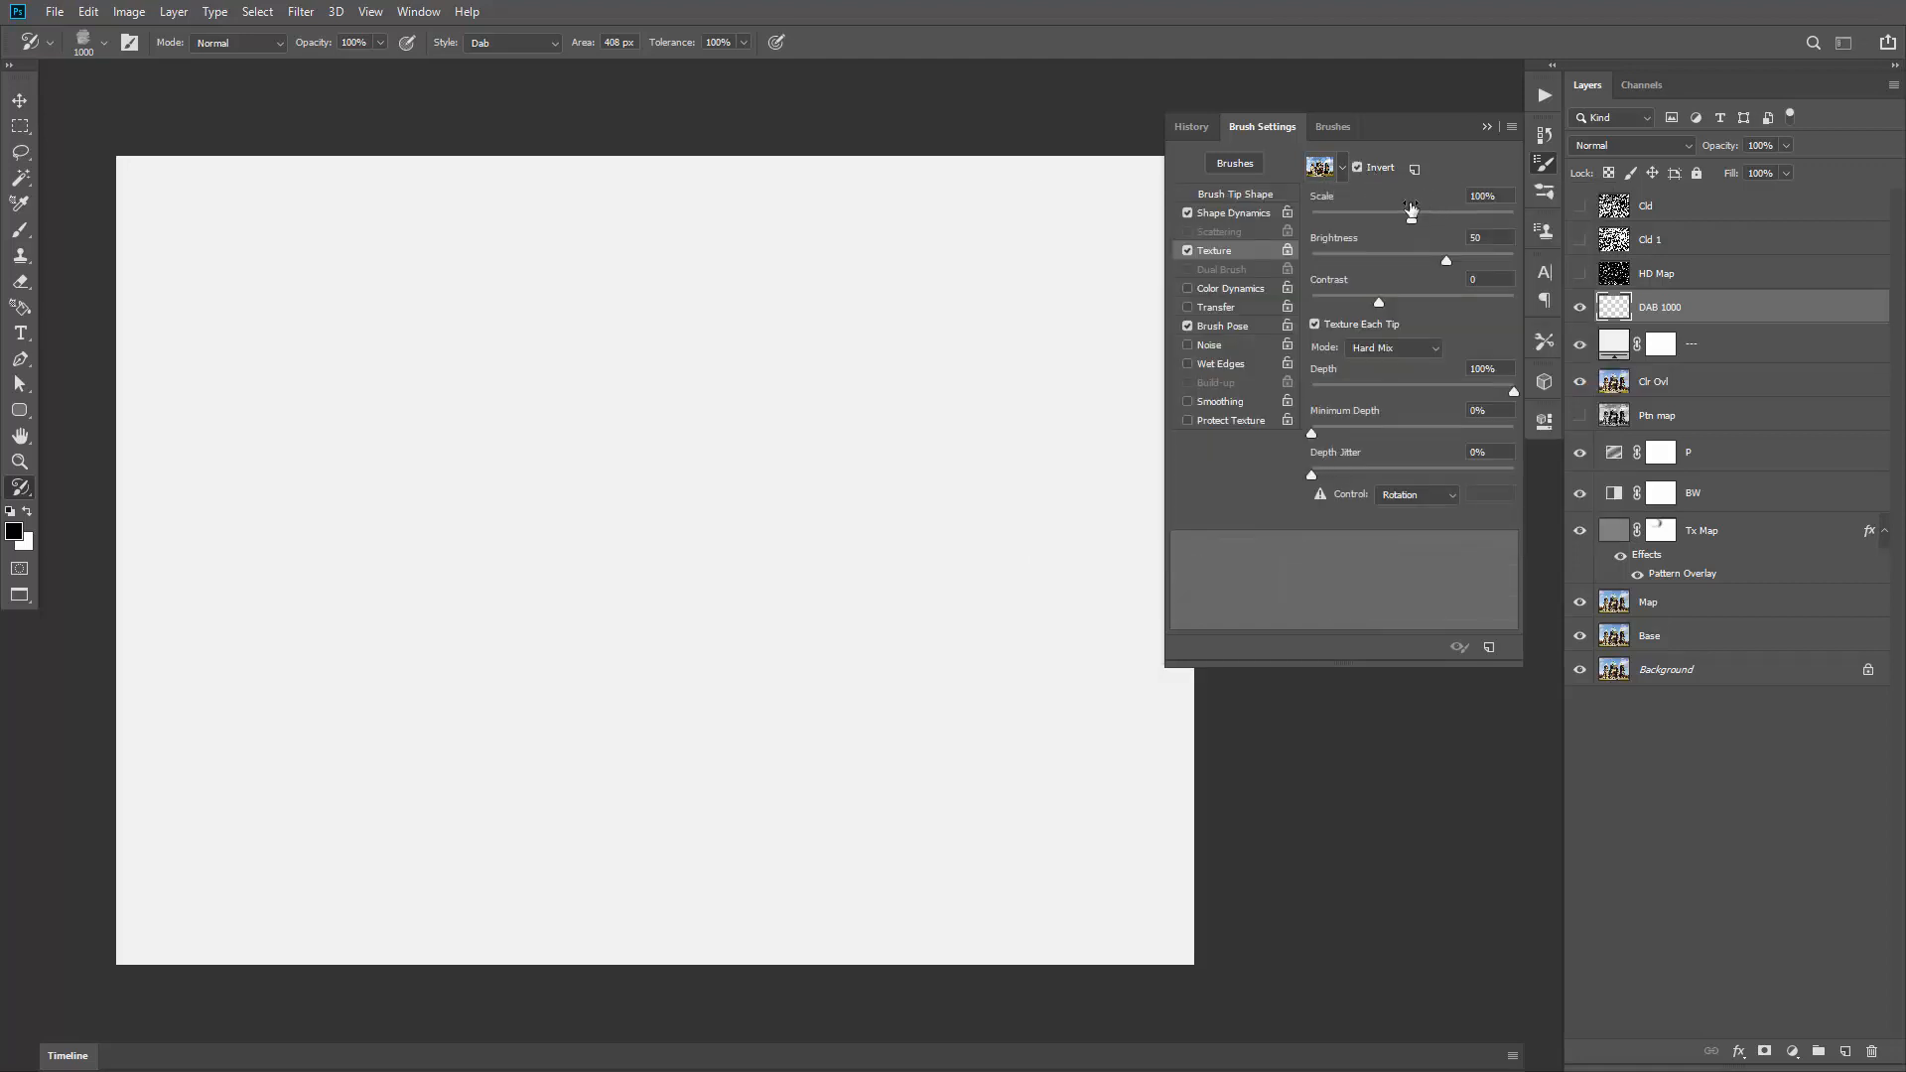
pyautogui.click(1357, 168)
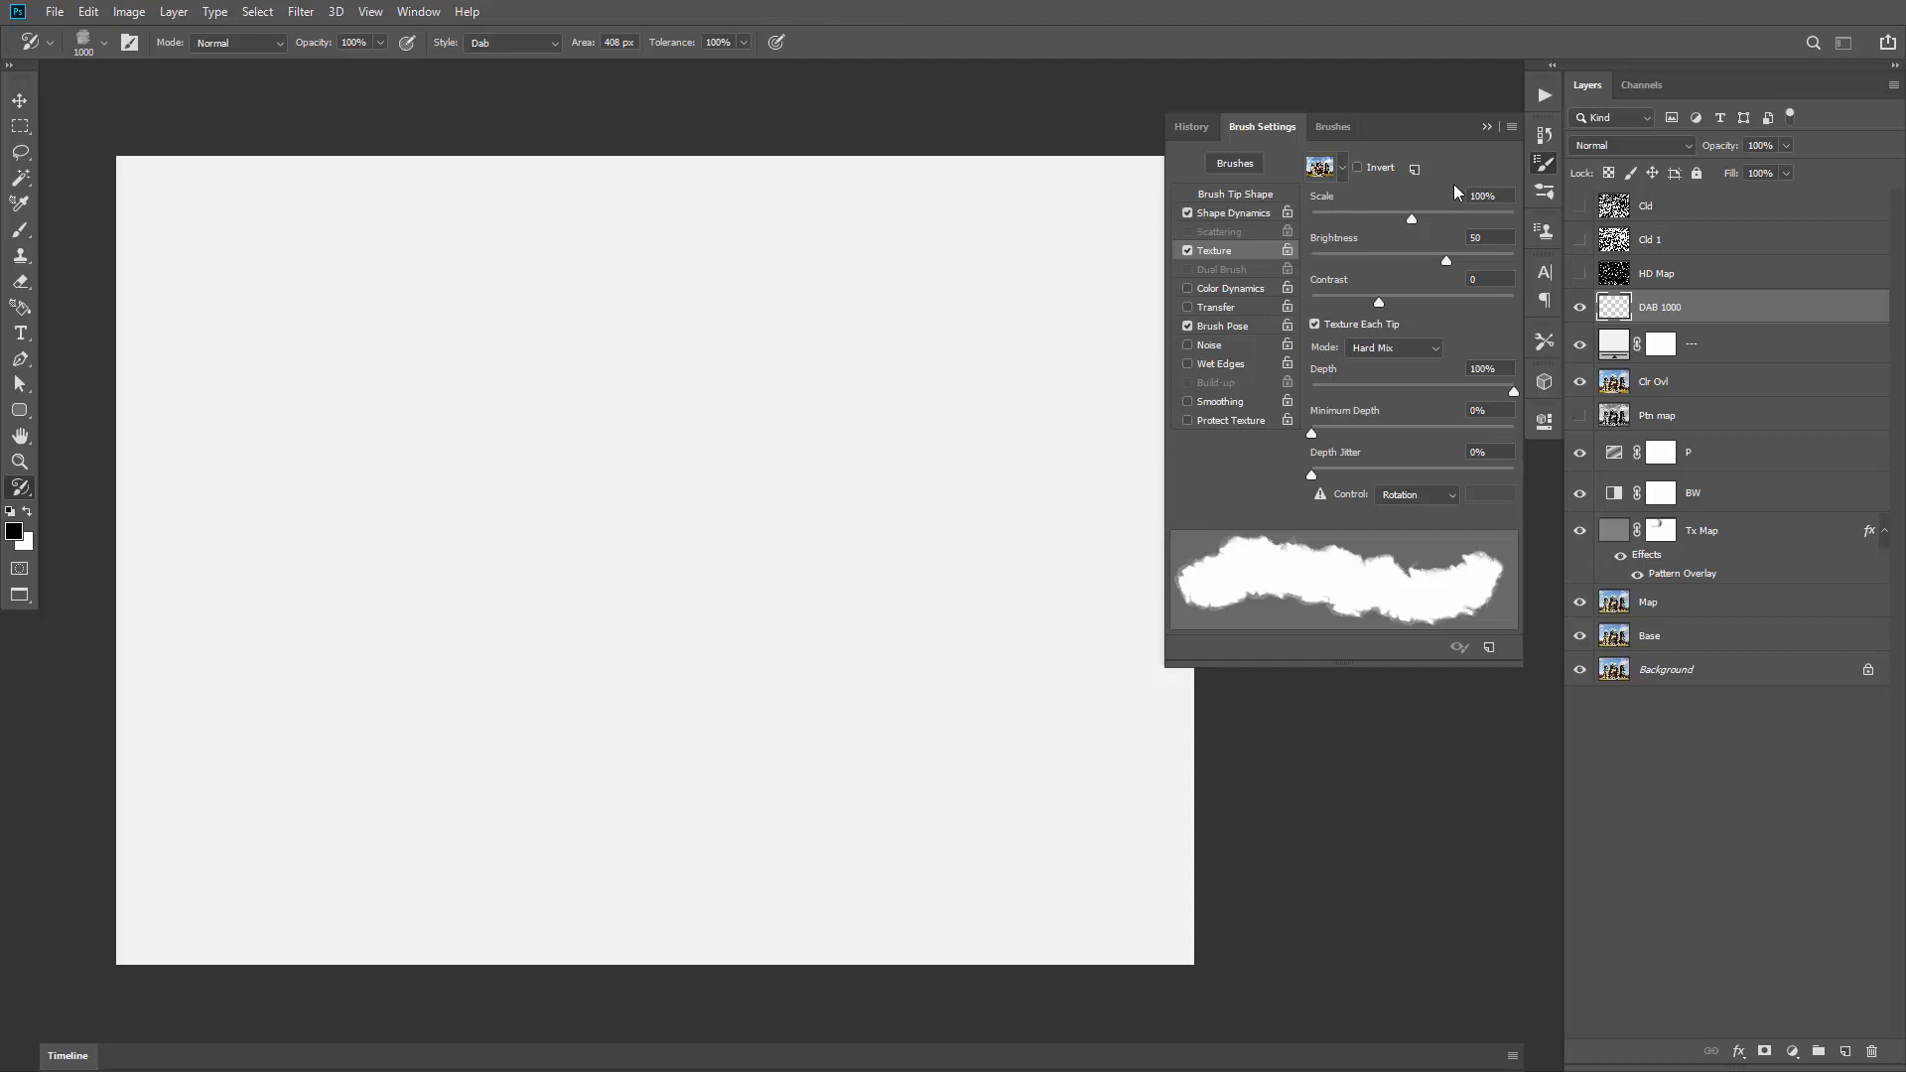
pyautogui.click(1386, 169)
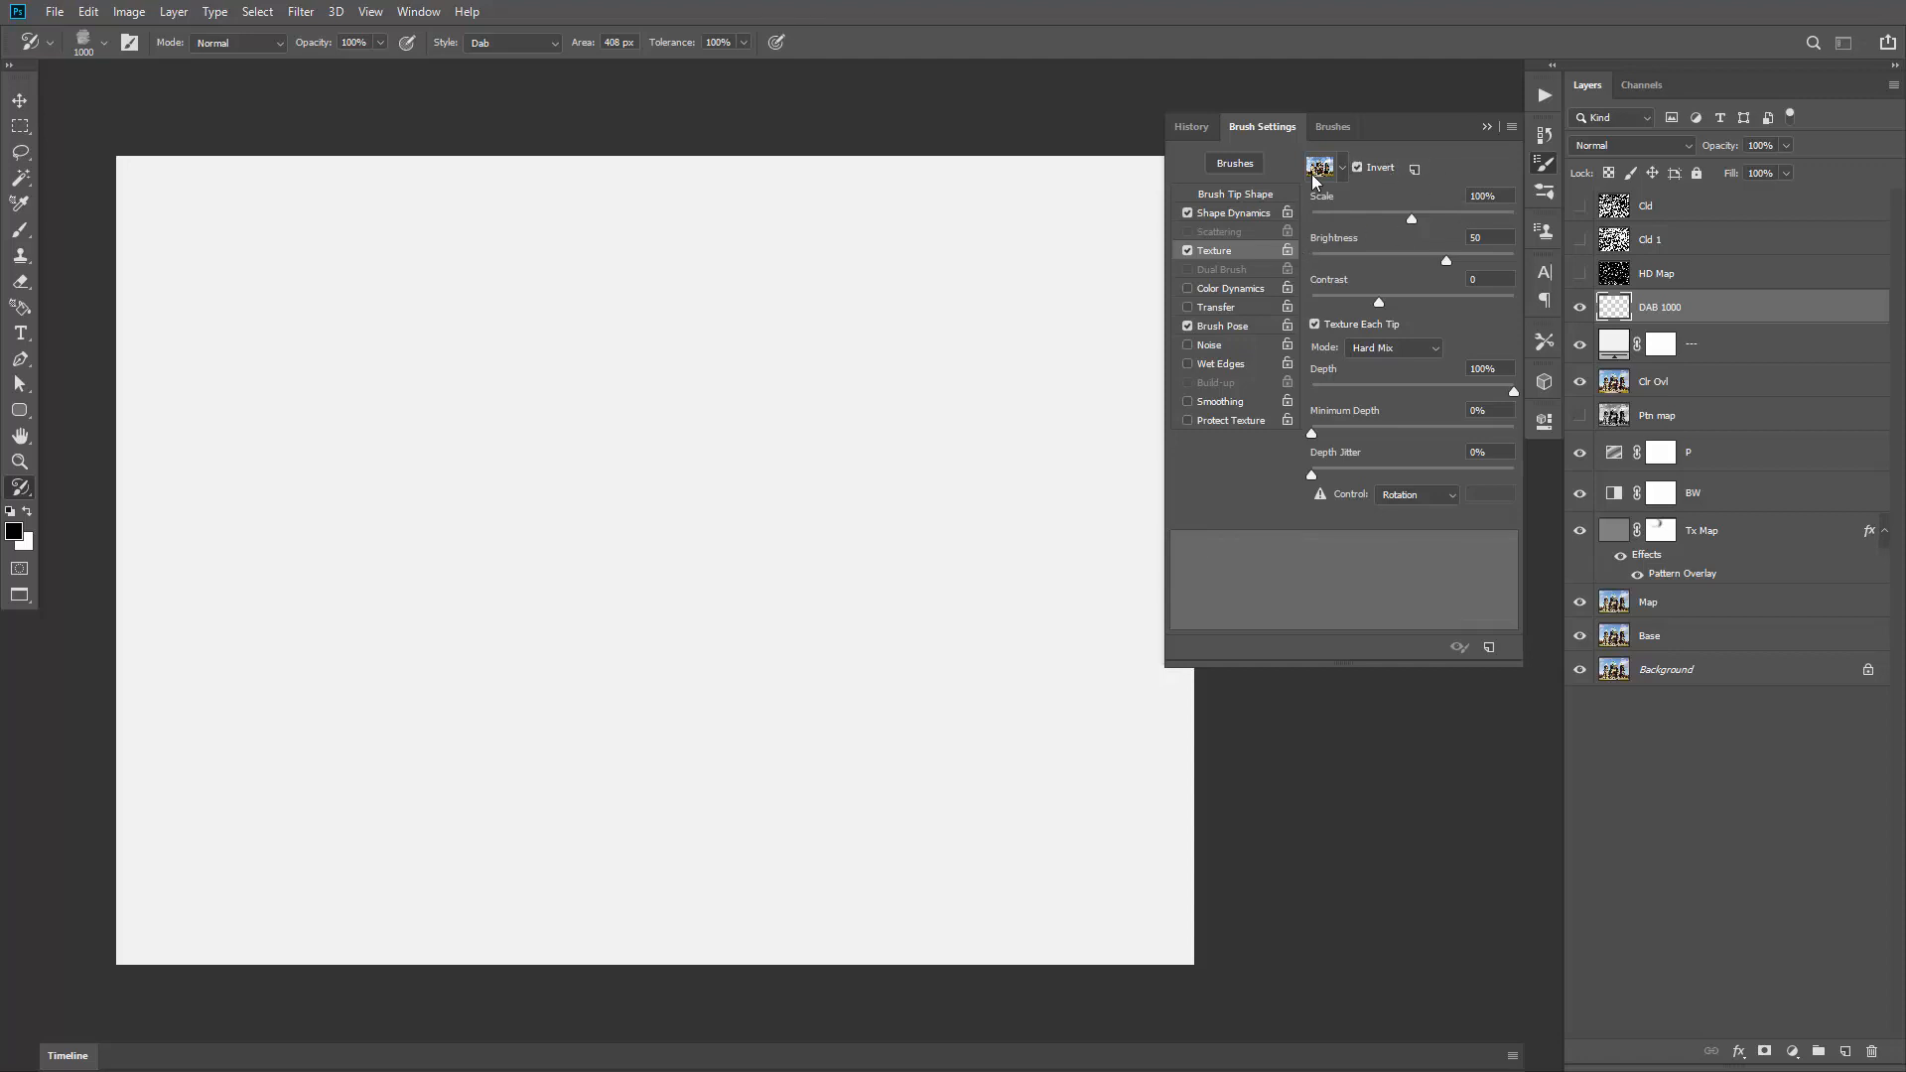
# Step: Switch the brush texture to the first pattern, and reselect the cathedral photo pattern
pyautogui.click(1321, 168)
pyautogui.click(1087, 236)
pyautogui.click(1465, 169)
pyautogui.click(1321, 169)
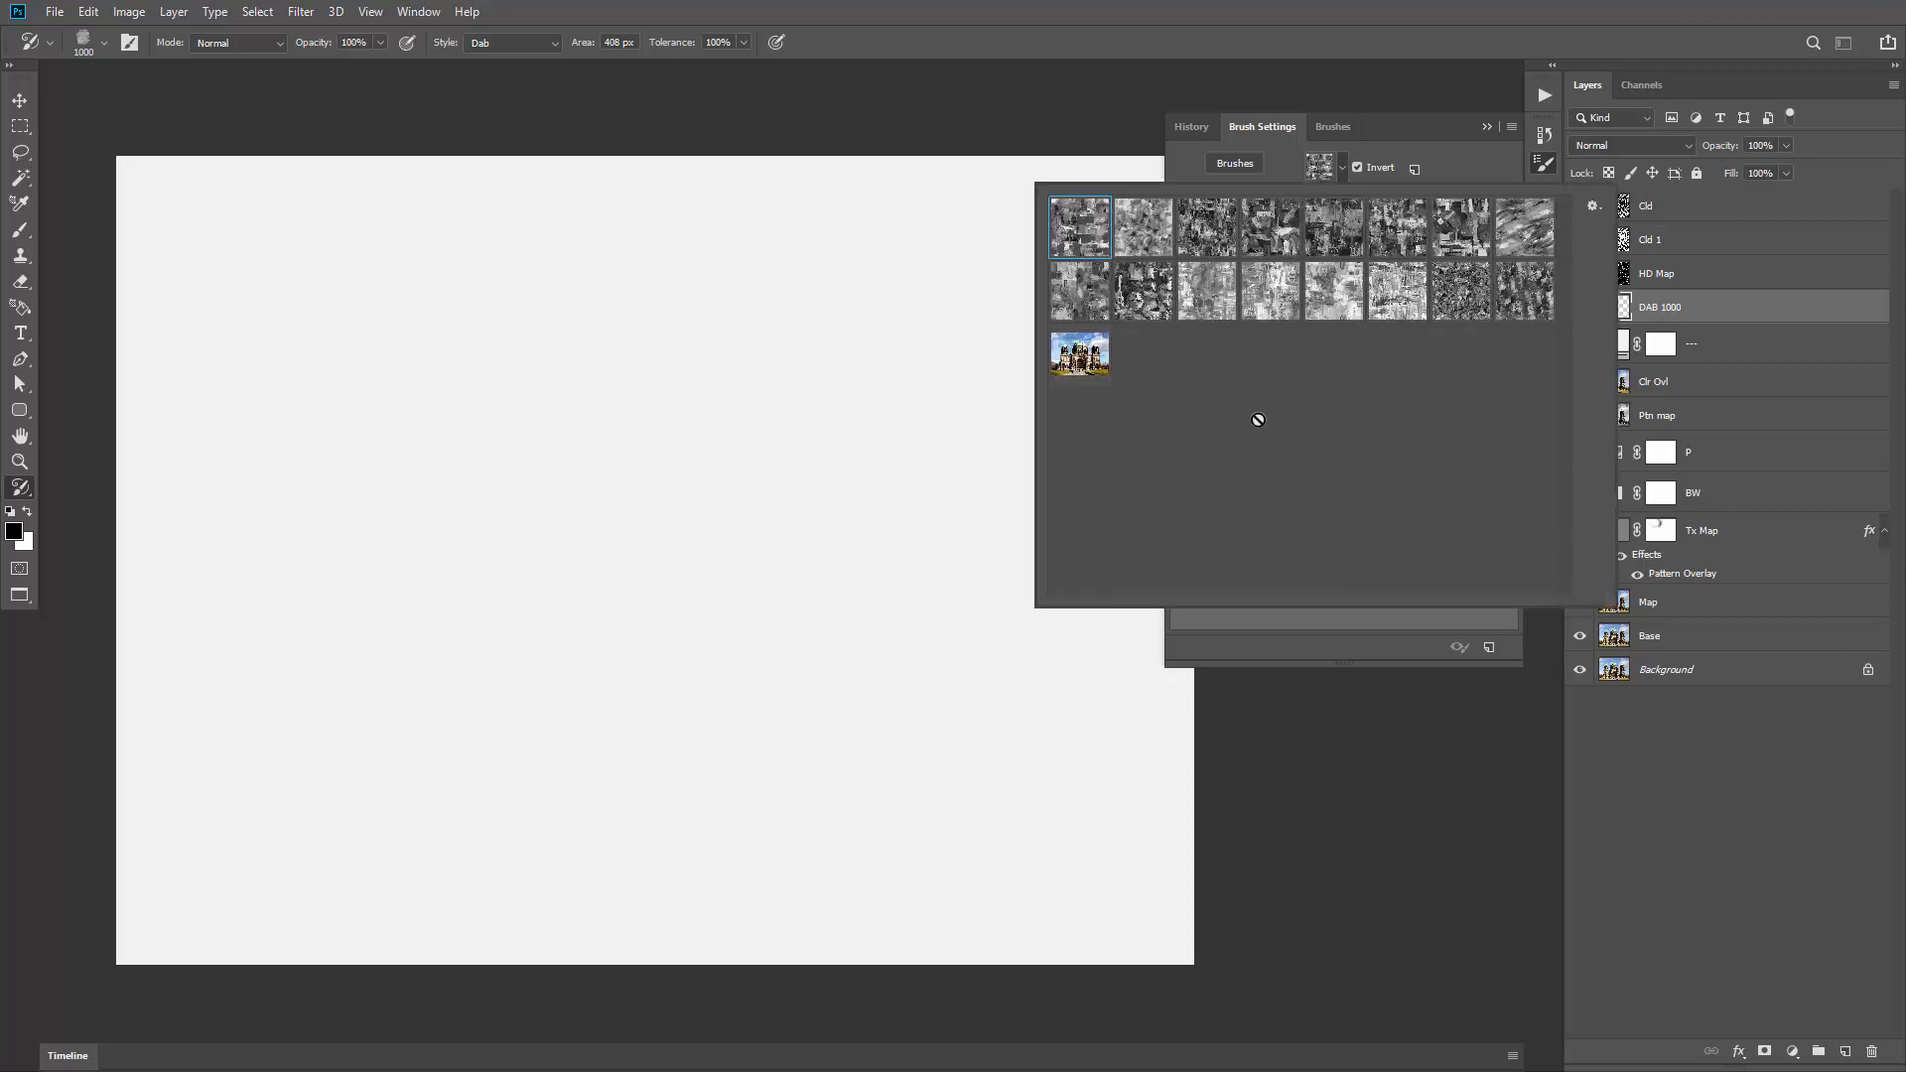
pyautogui.click(1094, 364)
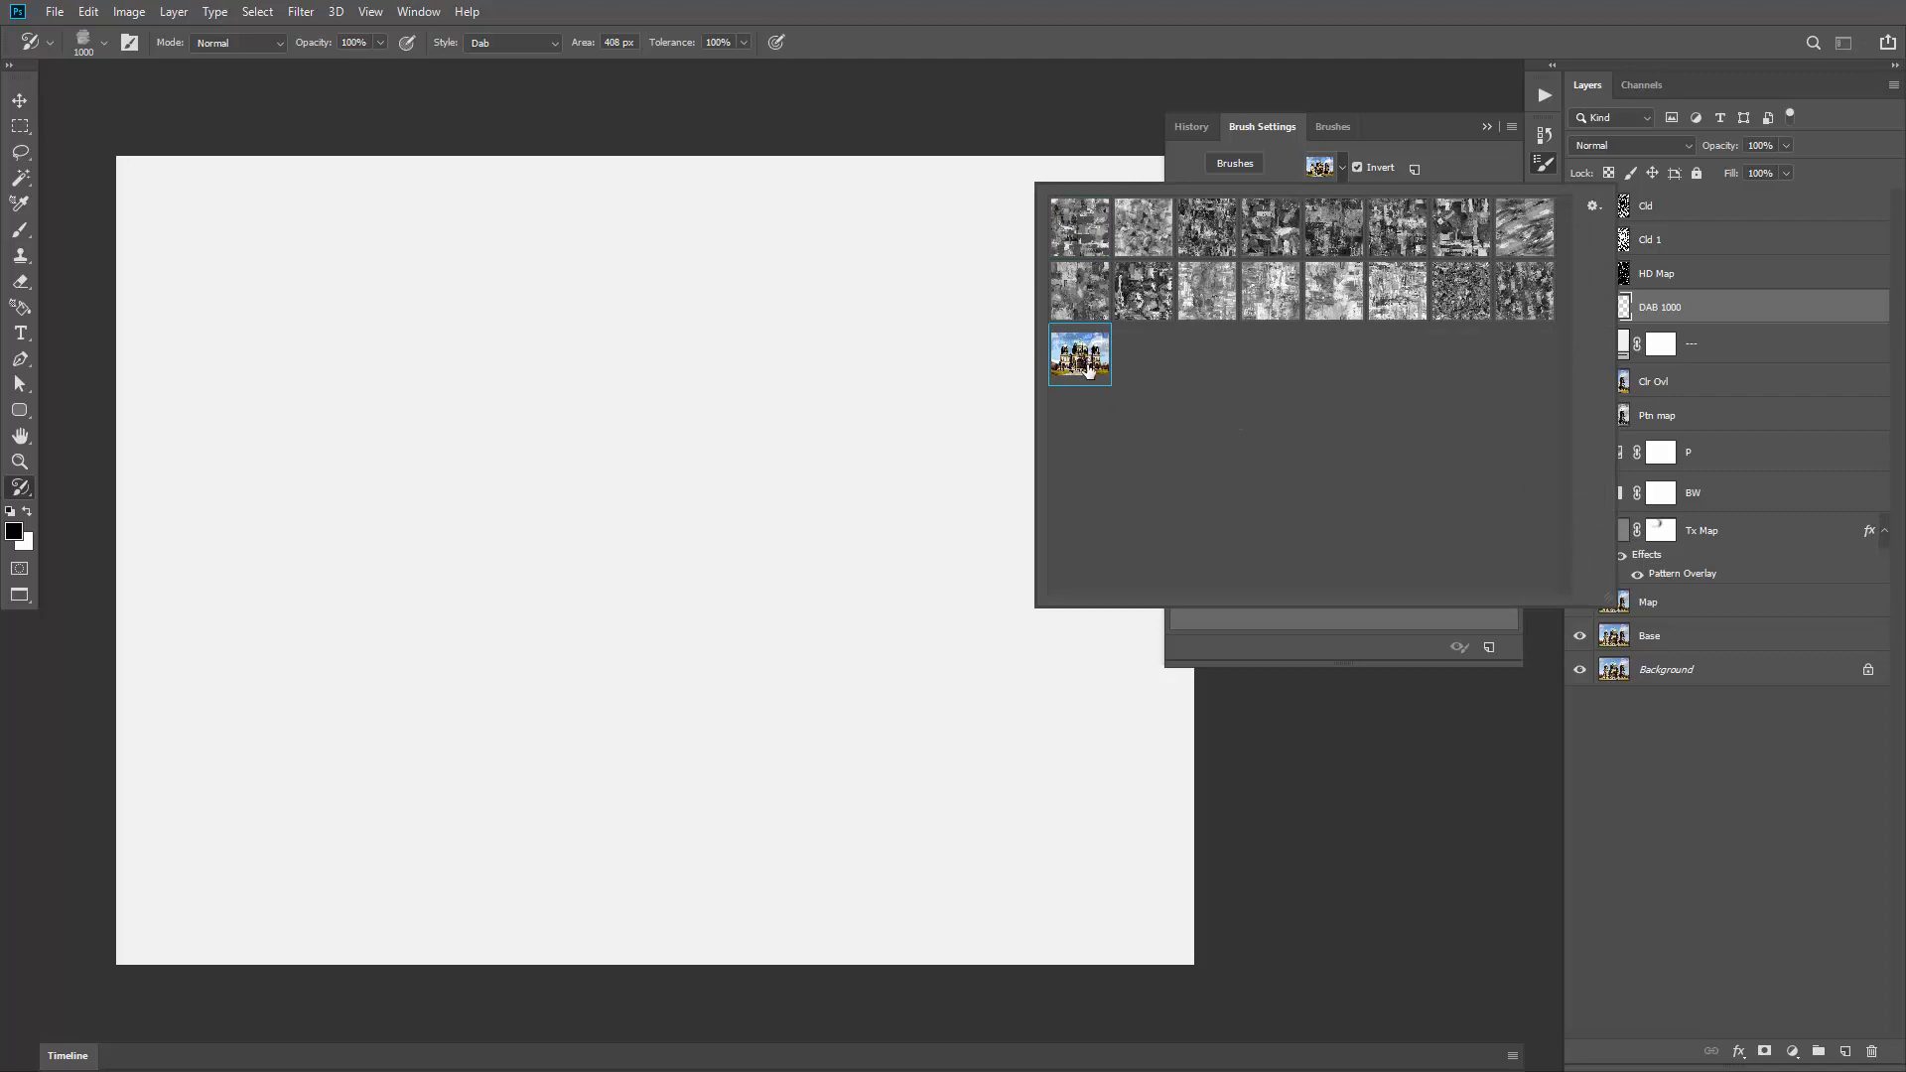
pyautogui.click(1447, 174)
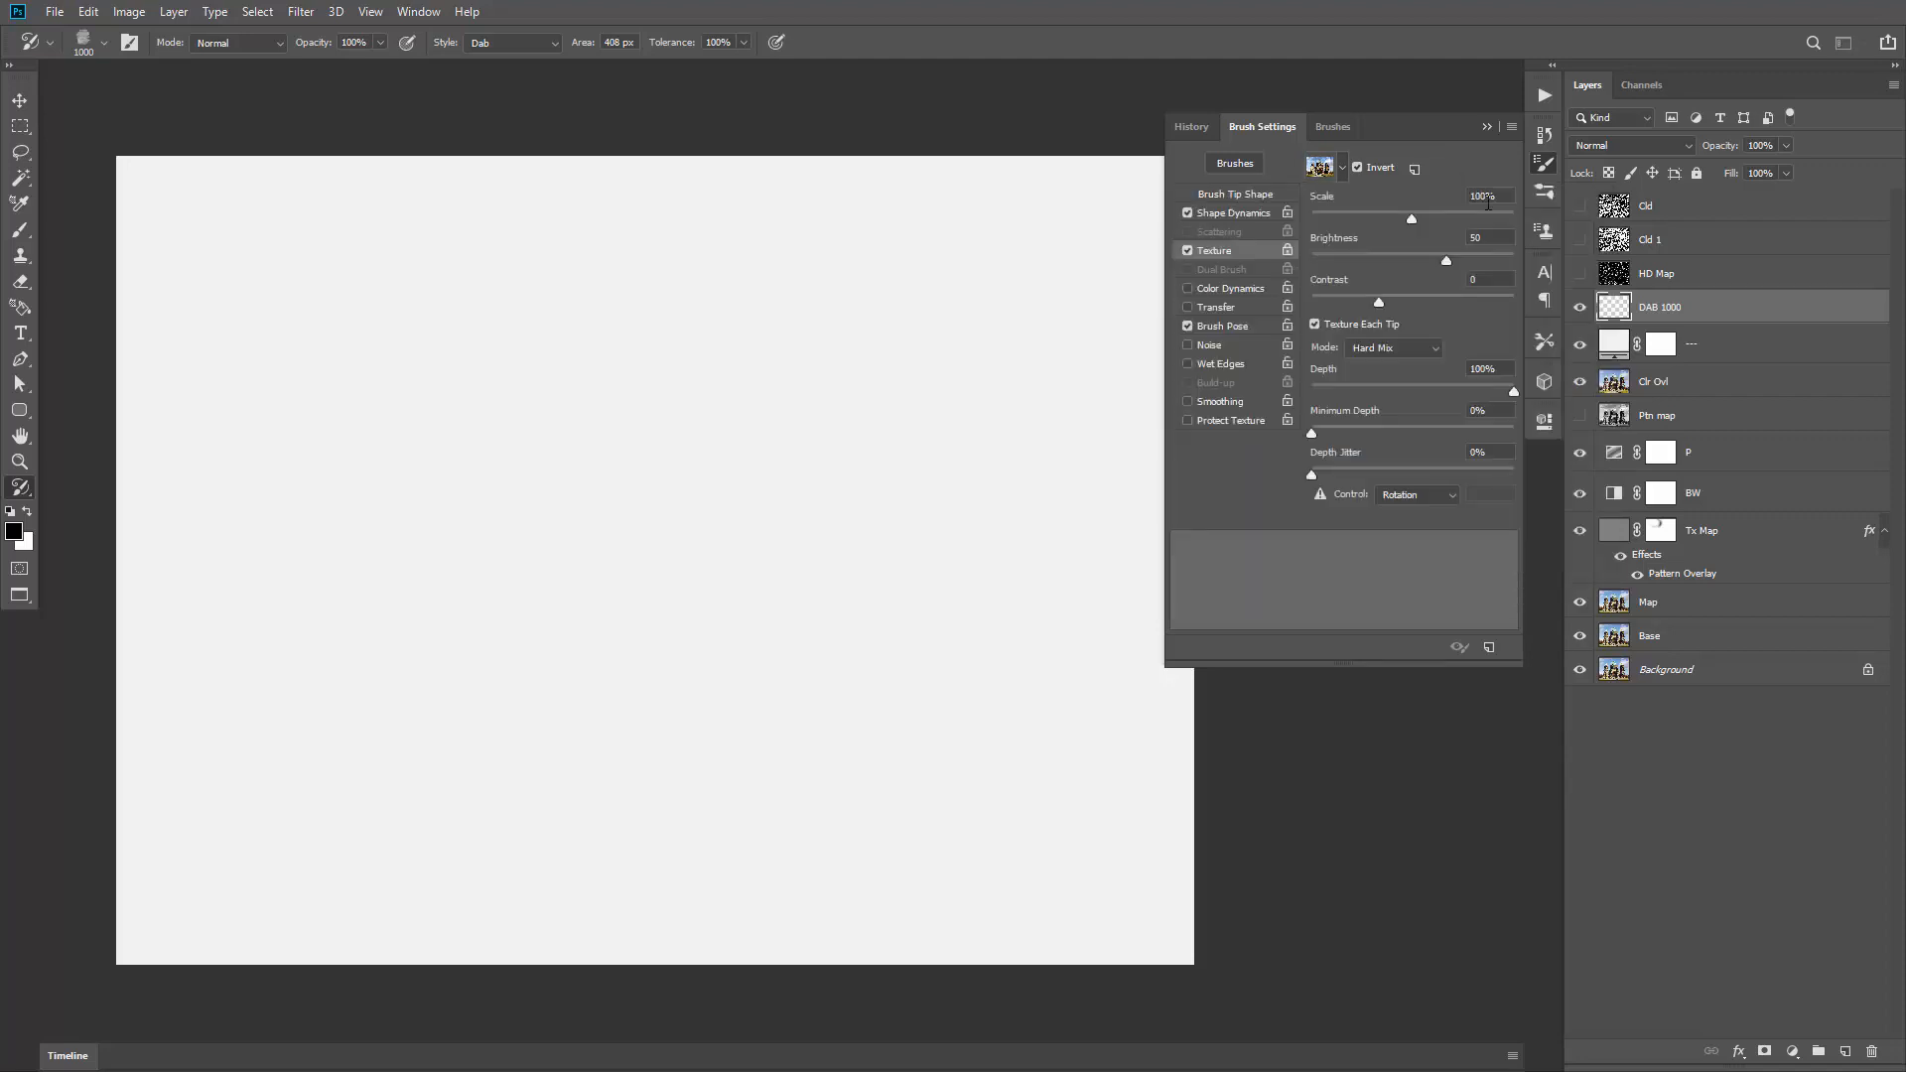
# Step: Turn off the brush texture's Invert option, resume the Abstract Painter action from Dab 1000, and dismiss the Step 4 message
pyautogui.click(1379, 167)
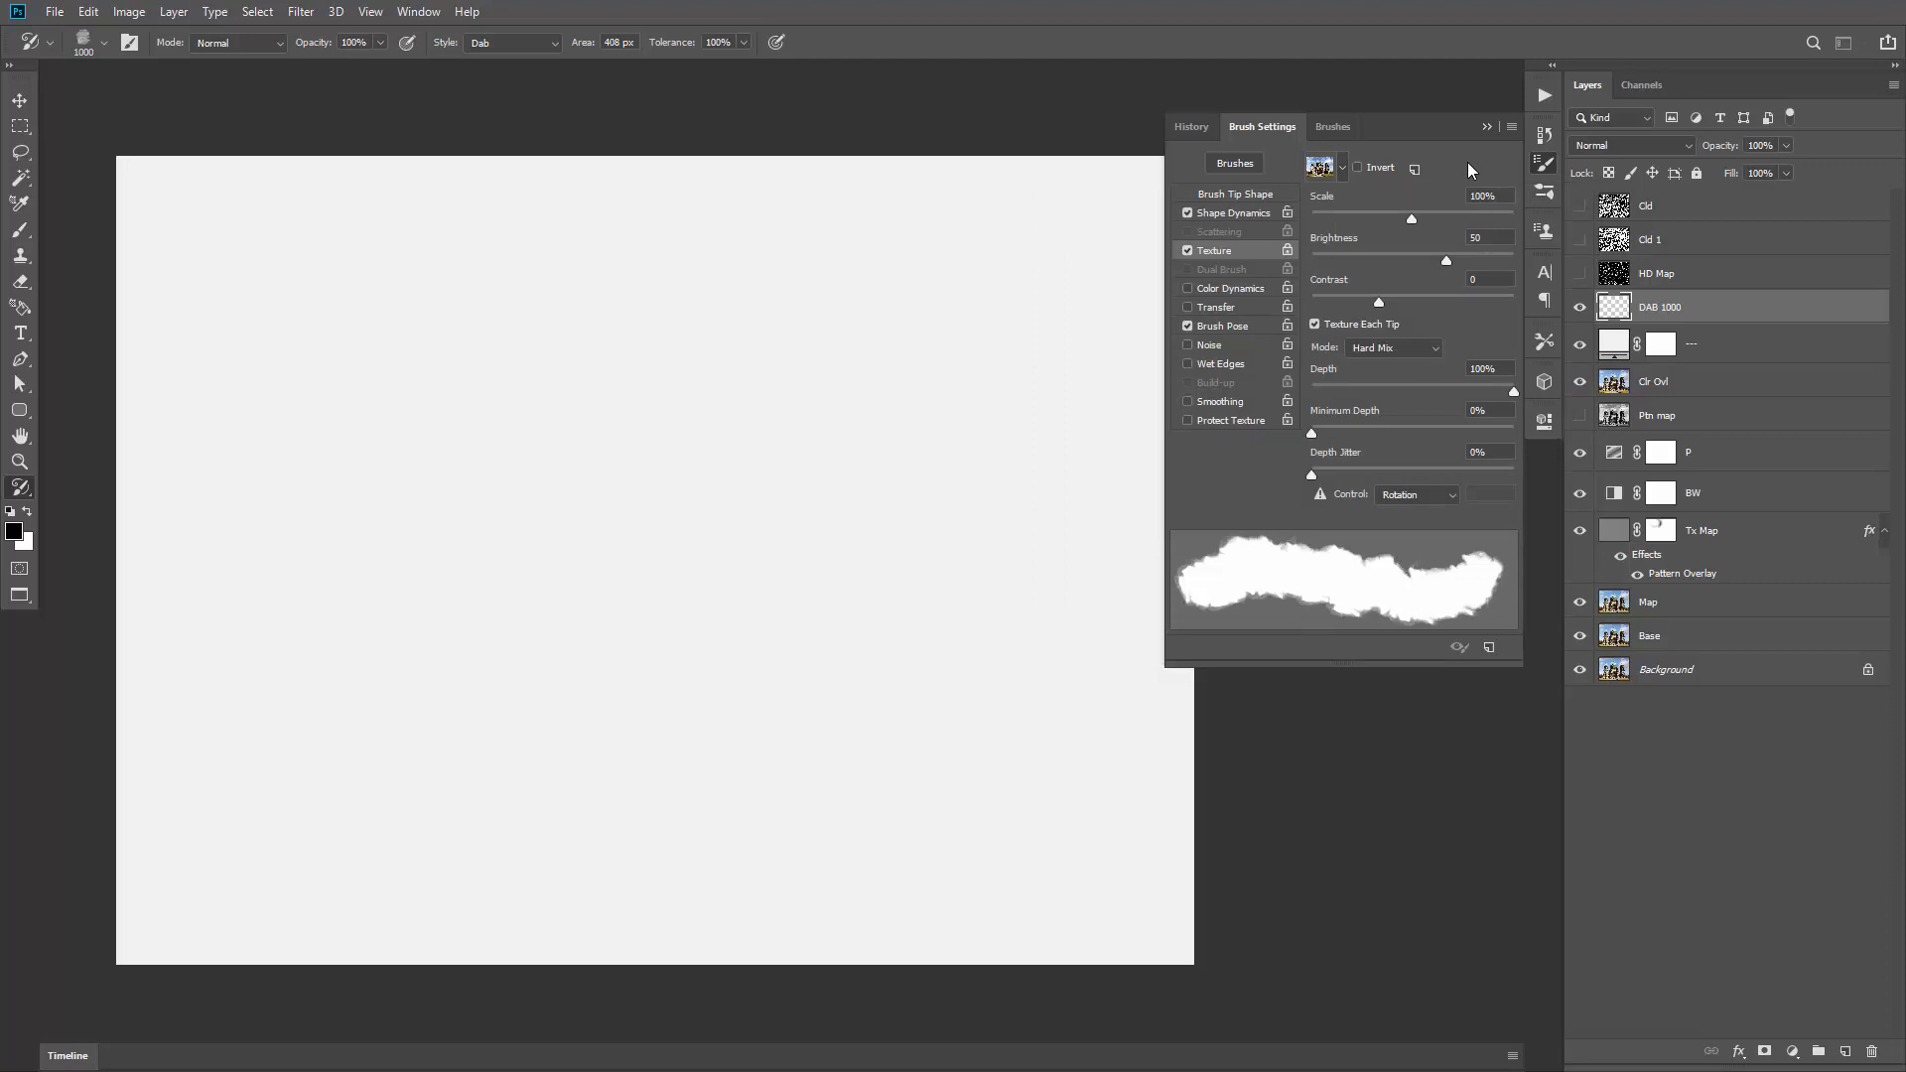
pyautogui.click(1544, 97)
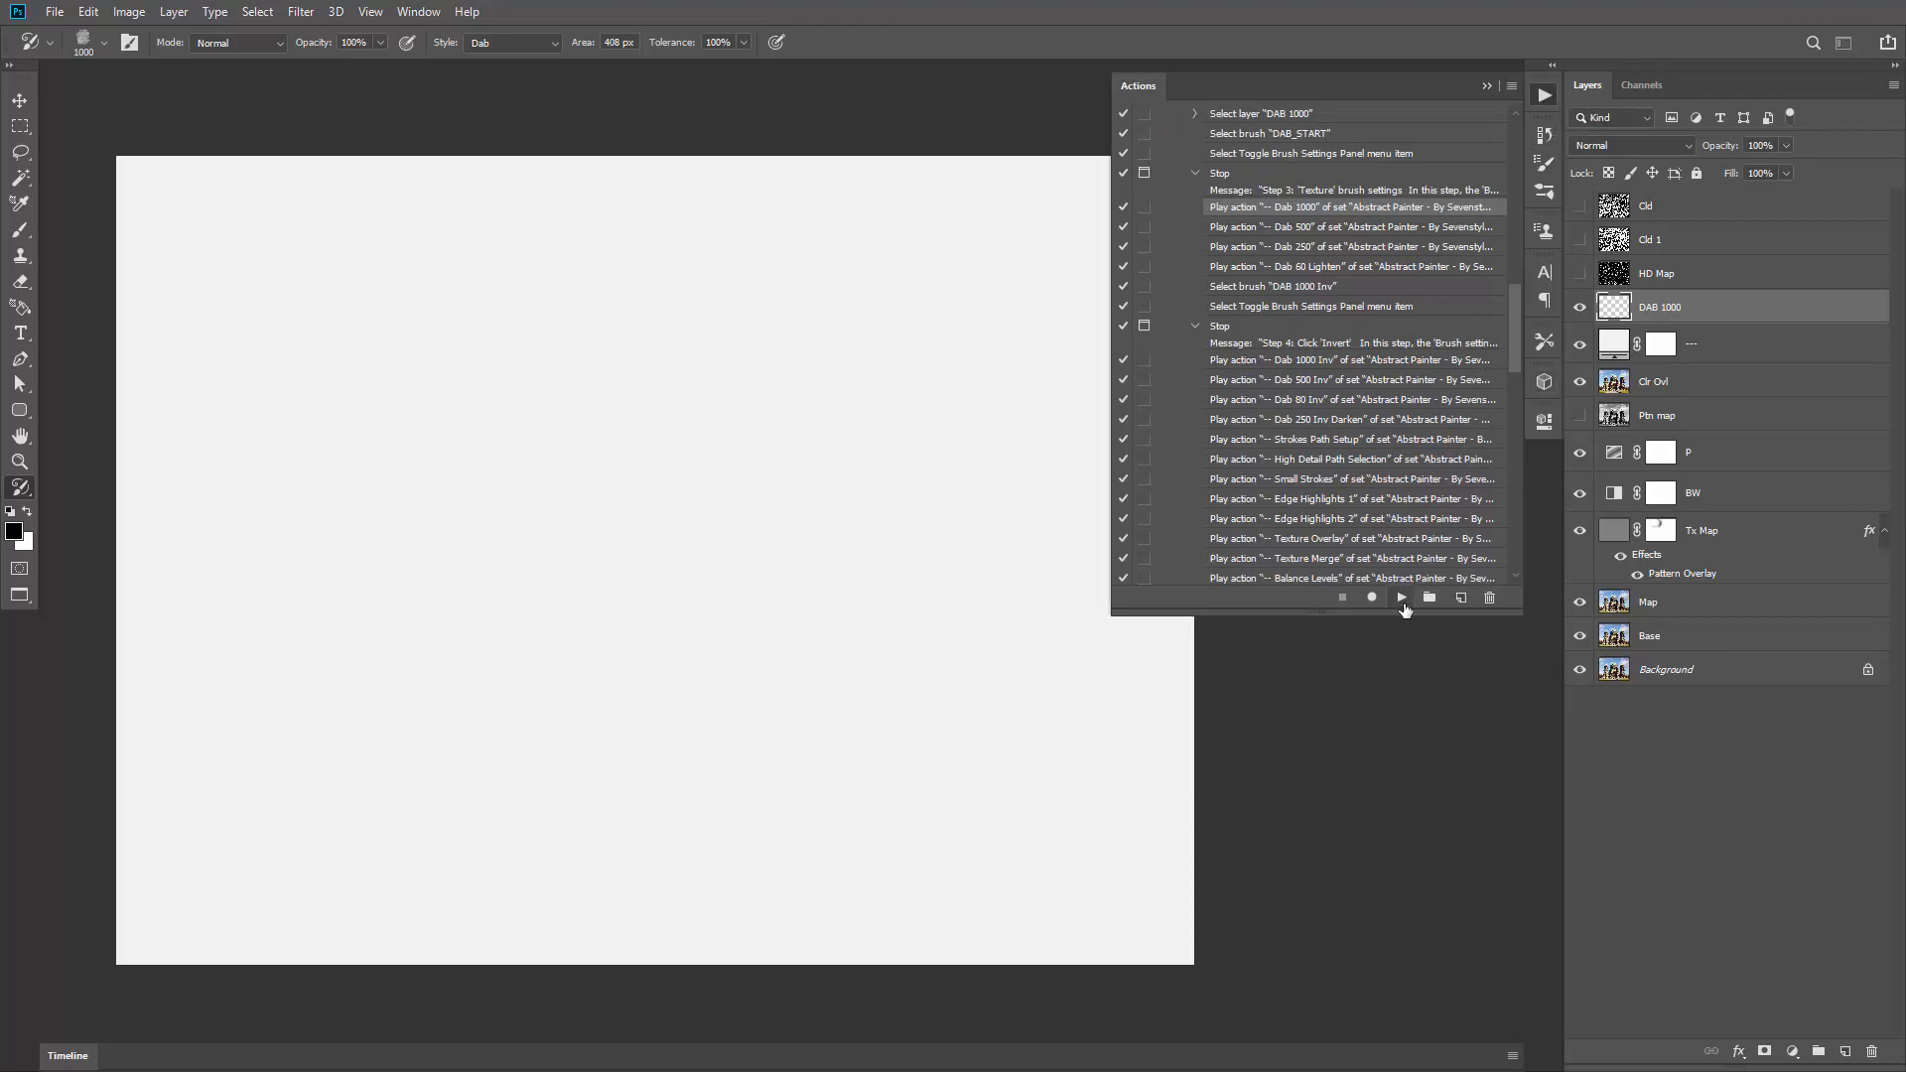
pyautogui.click(1401, 598)
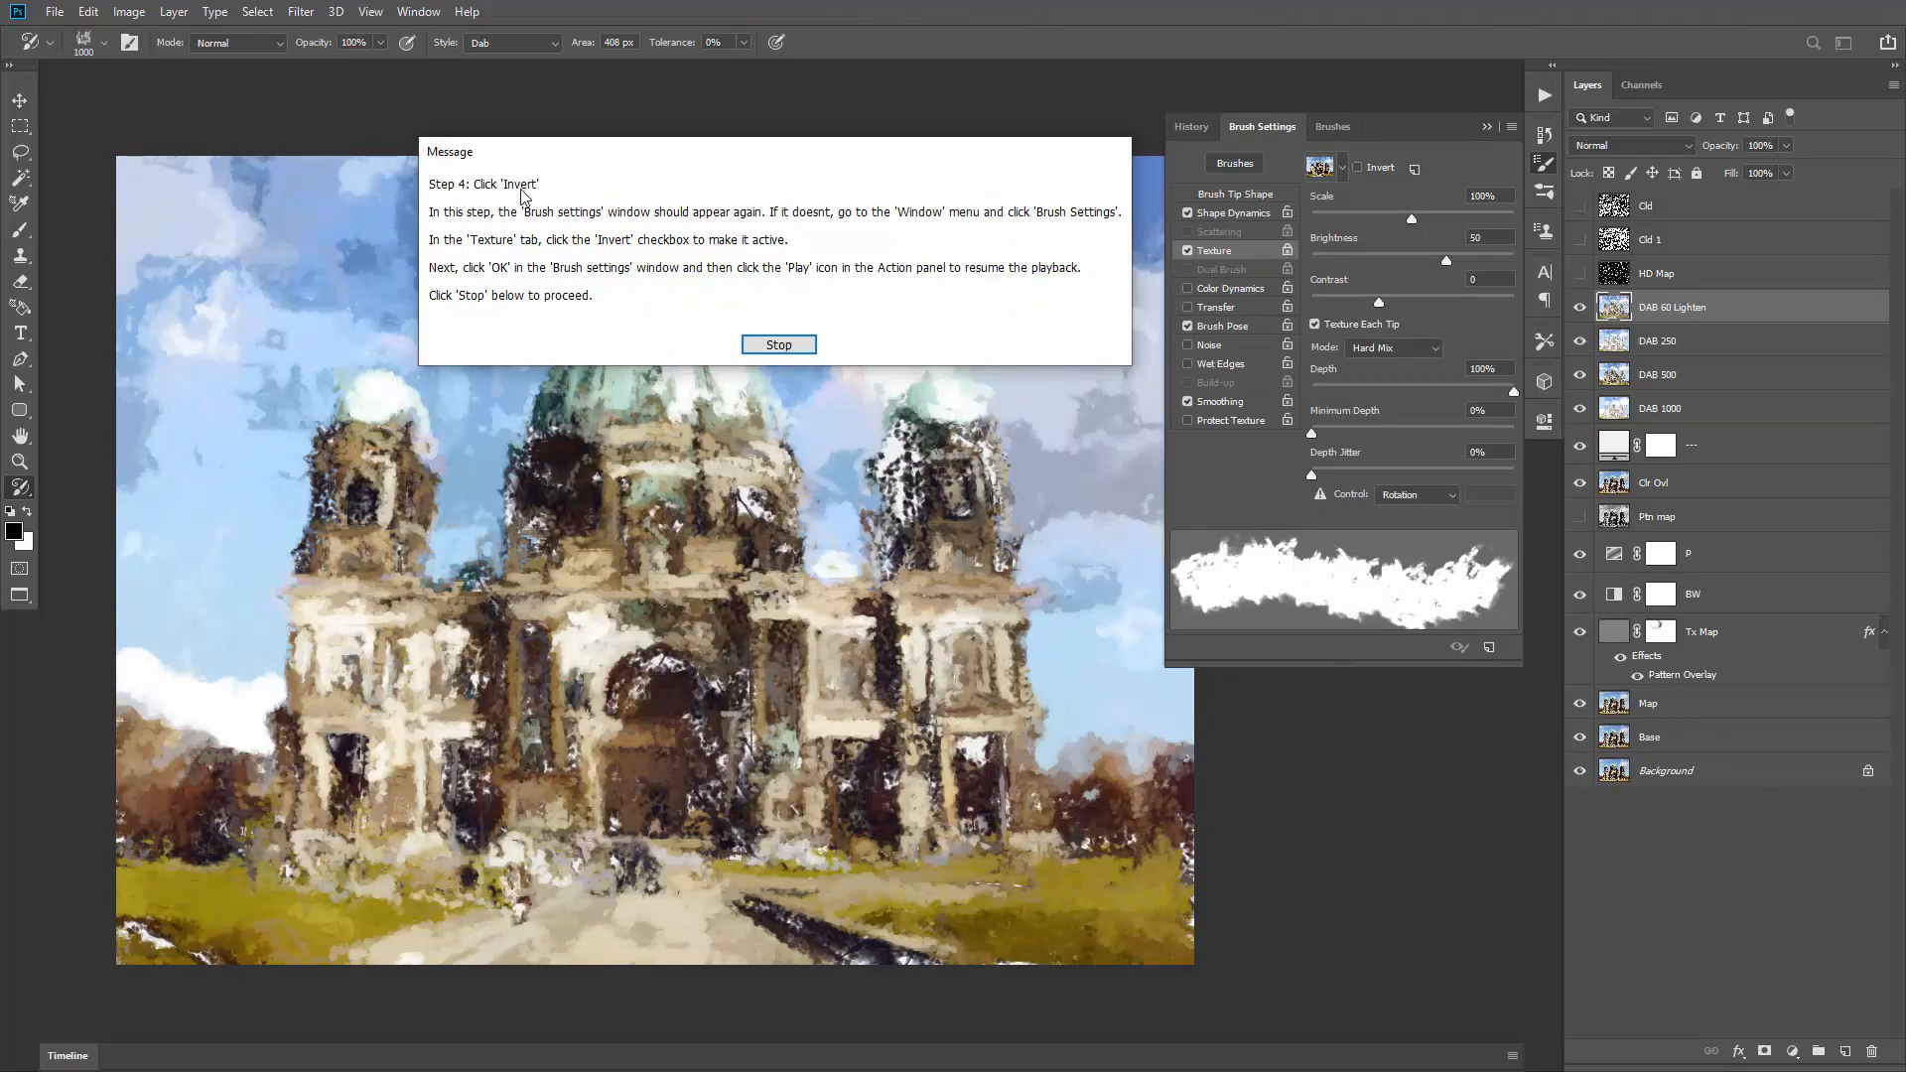
pyautogui.click(779, 347)
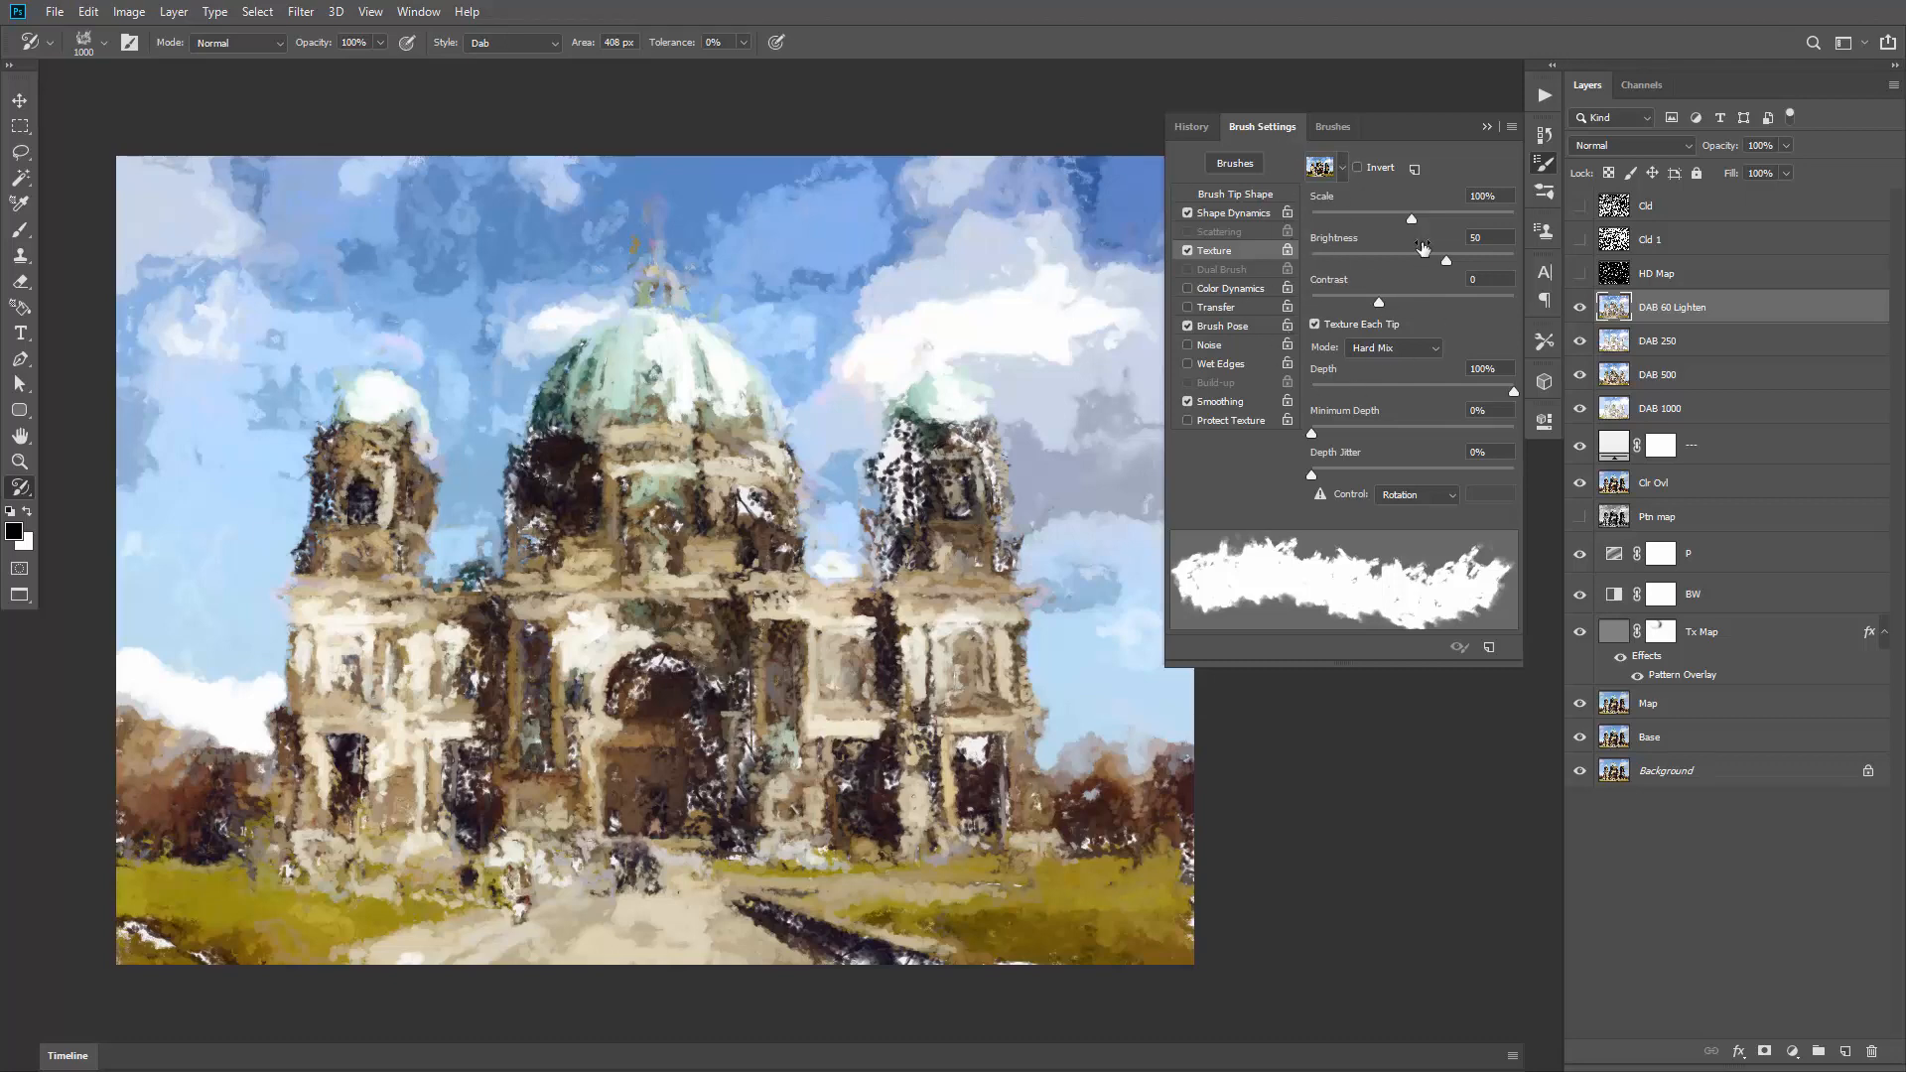
# Step: Close the Brush Settings and open them again
pyautogui.click(1485, 128)
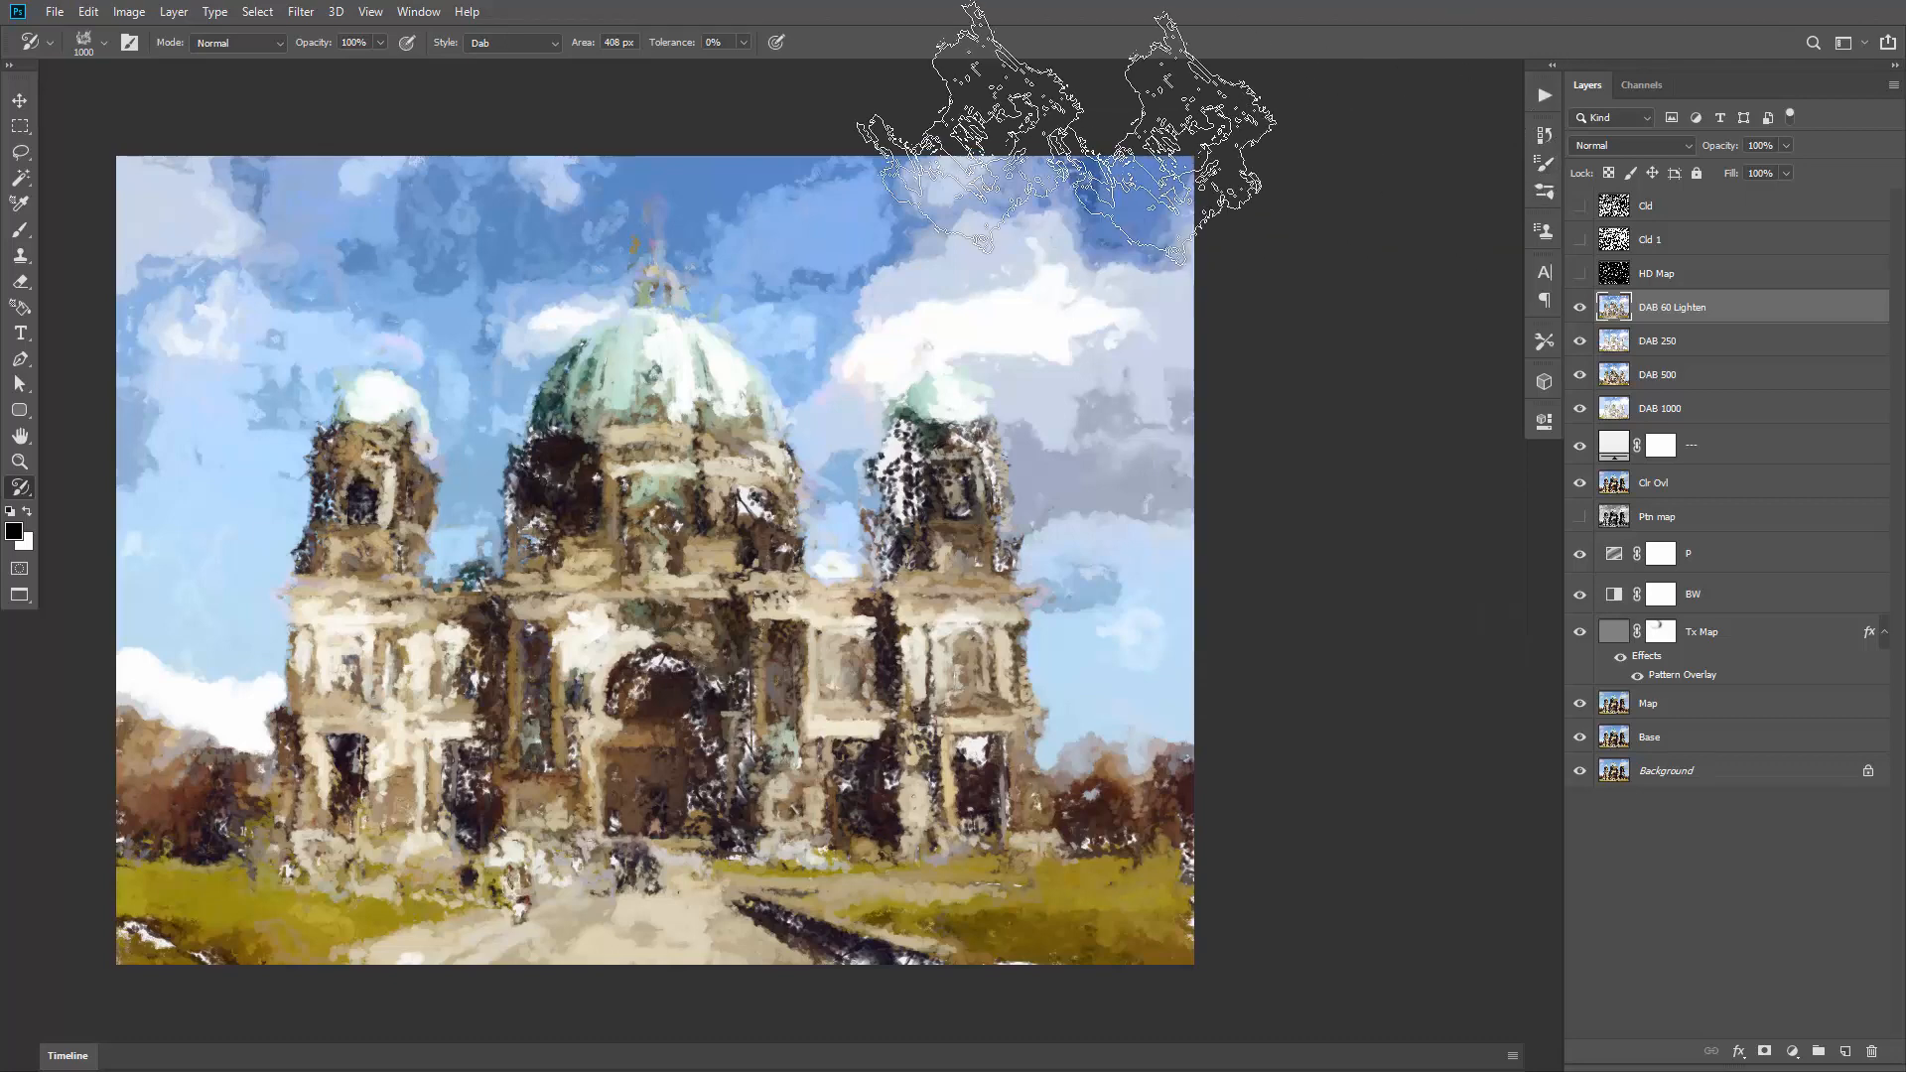
pyautogui.click(418, 11)
pyautogui.click(446, 187)
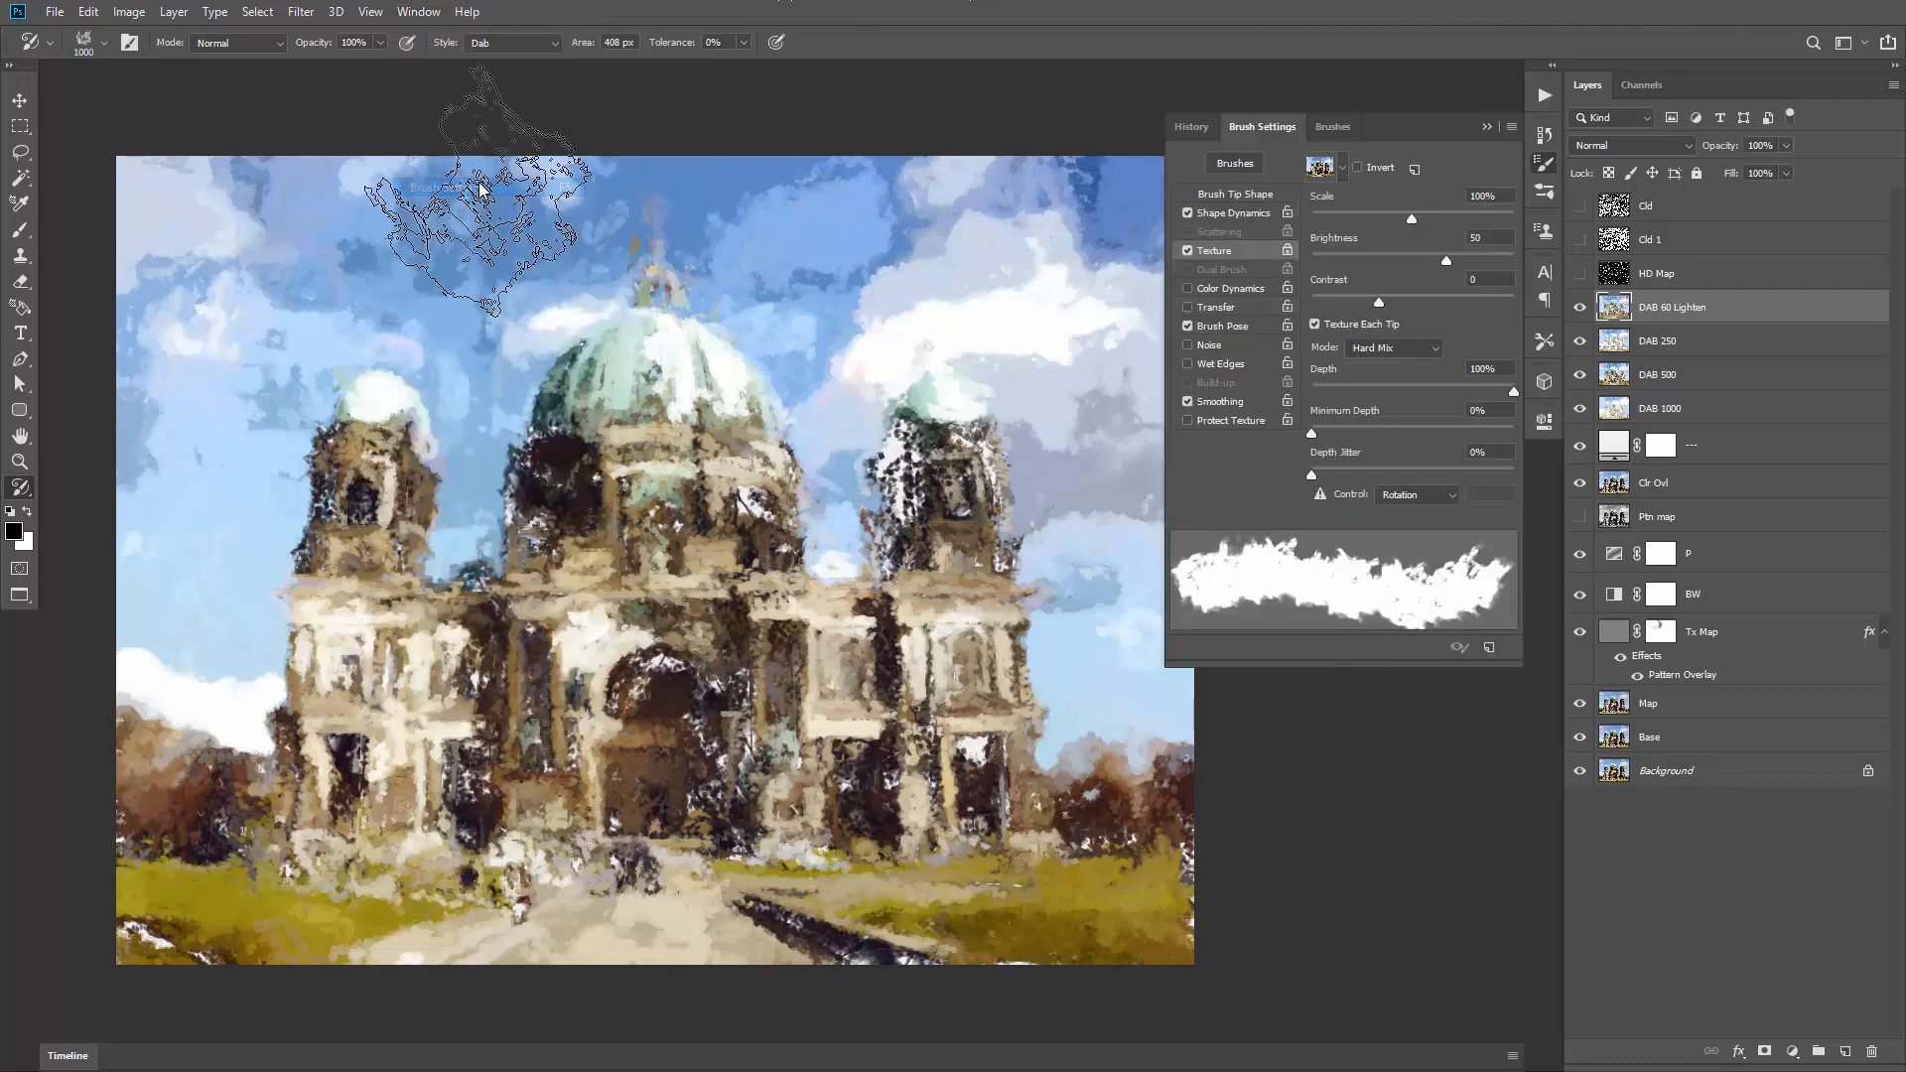
# Step: Turn on Invert for the brush texture, resume the action from Dab 1000 Inv, and continue past the Step 5 message
pyautogui.click(1373, 166)
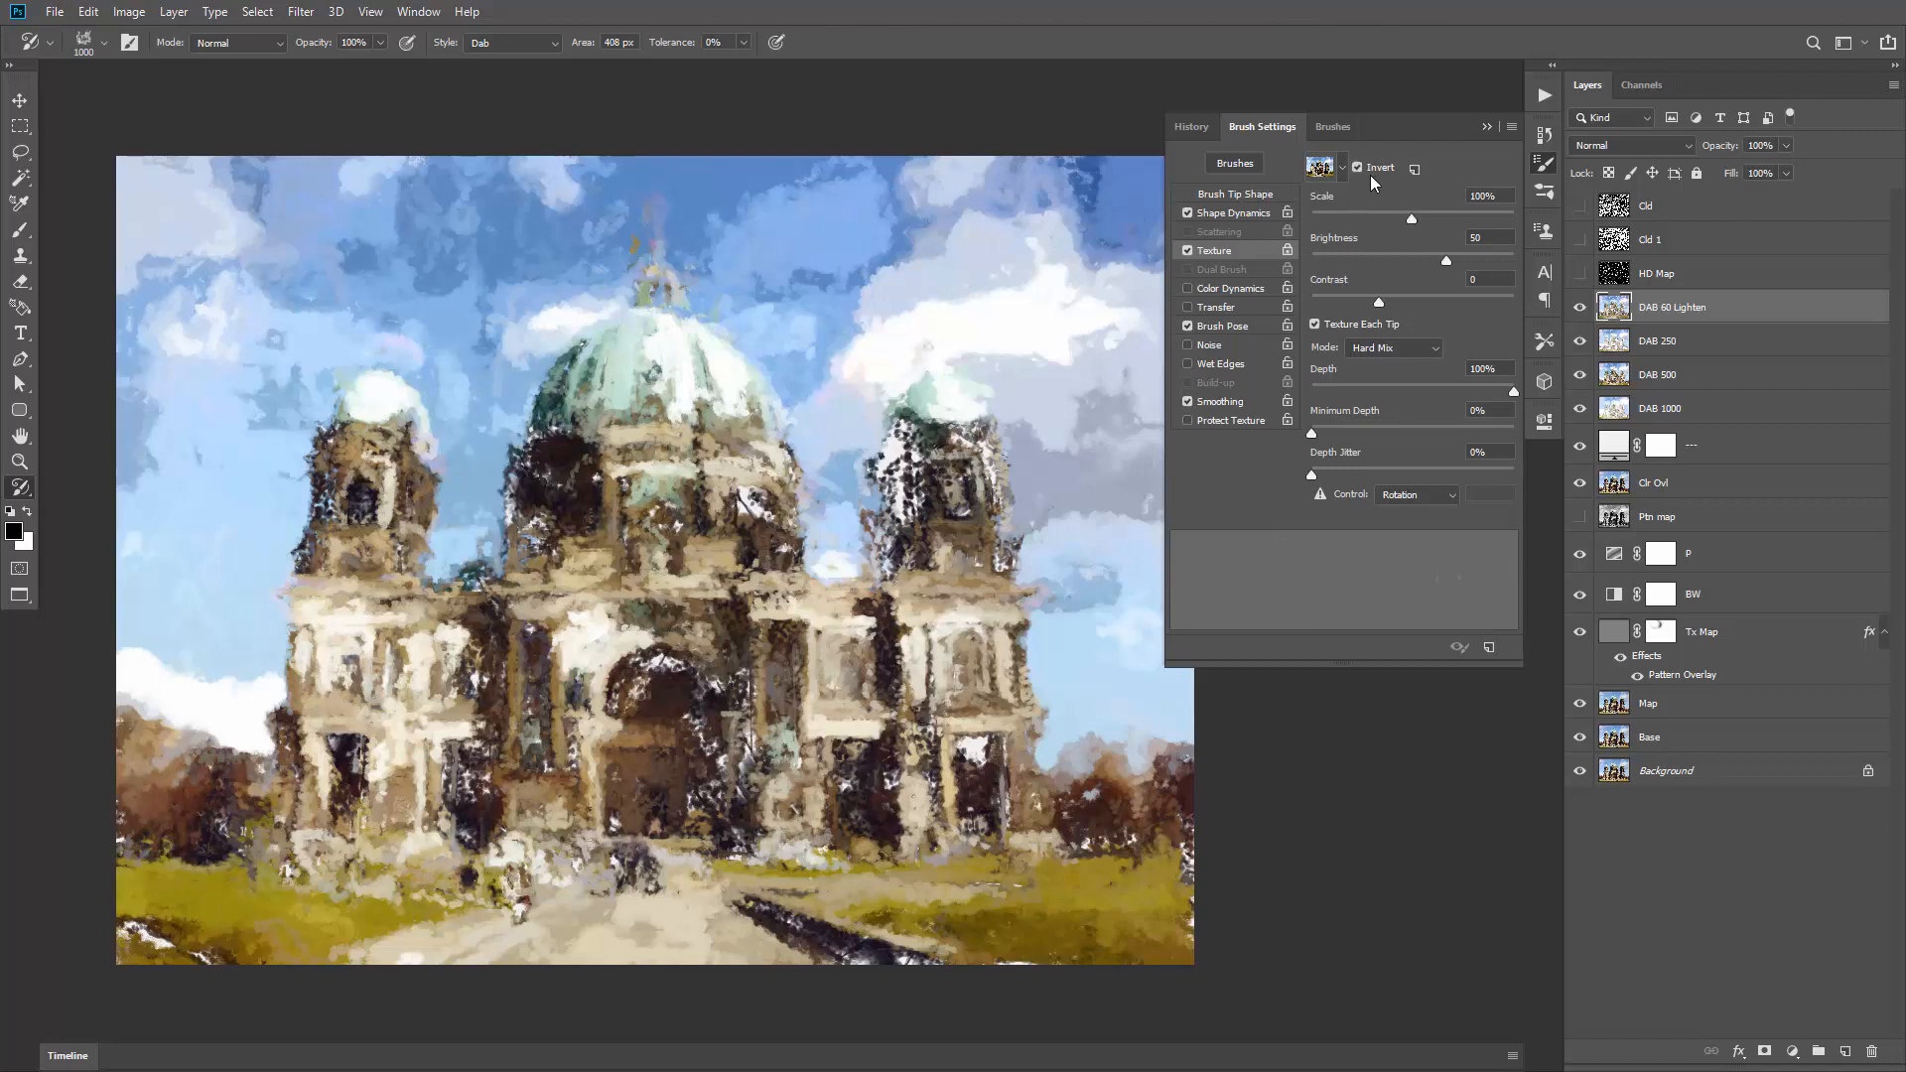
pyautogui.click(1550, 103)
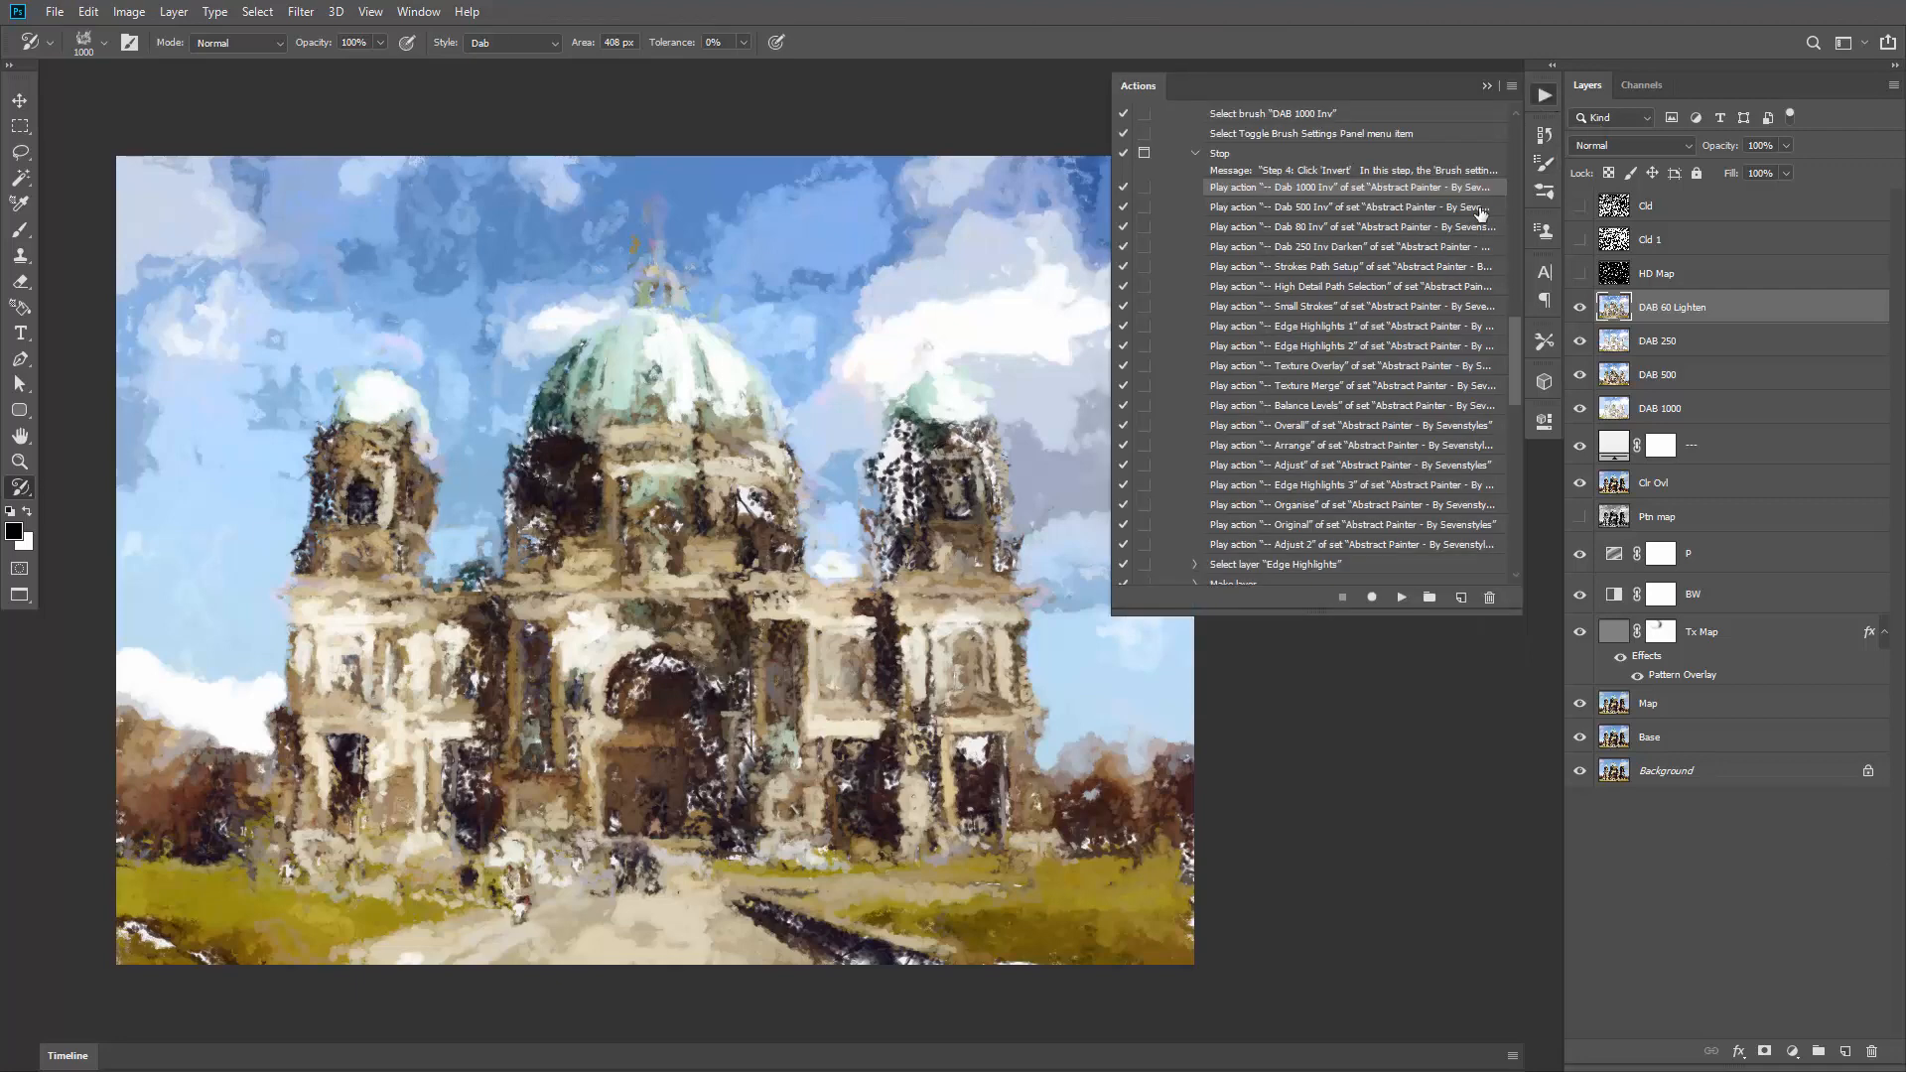
pyautogui.click(1400, 596)
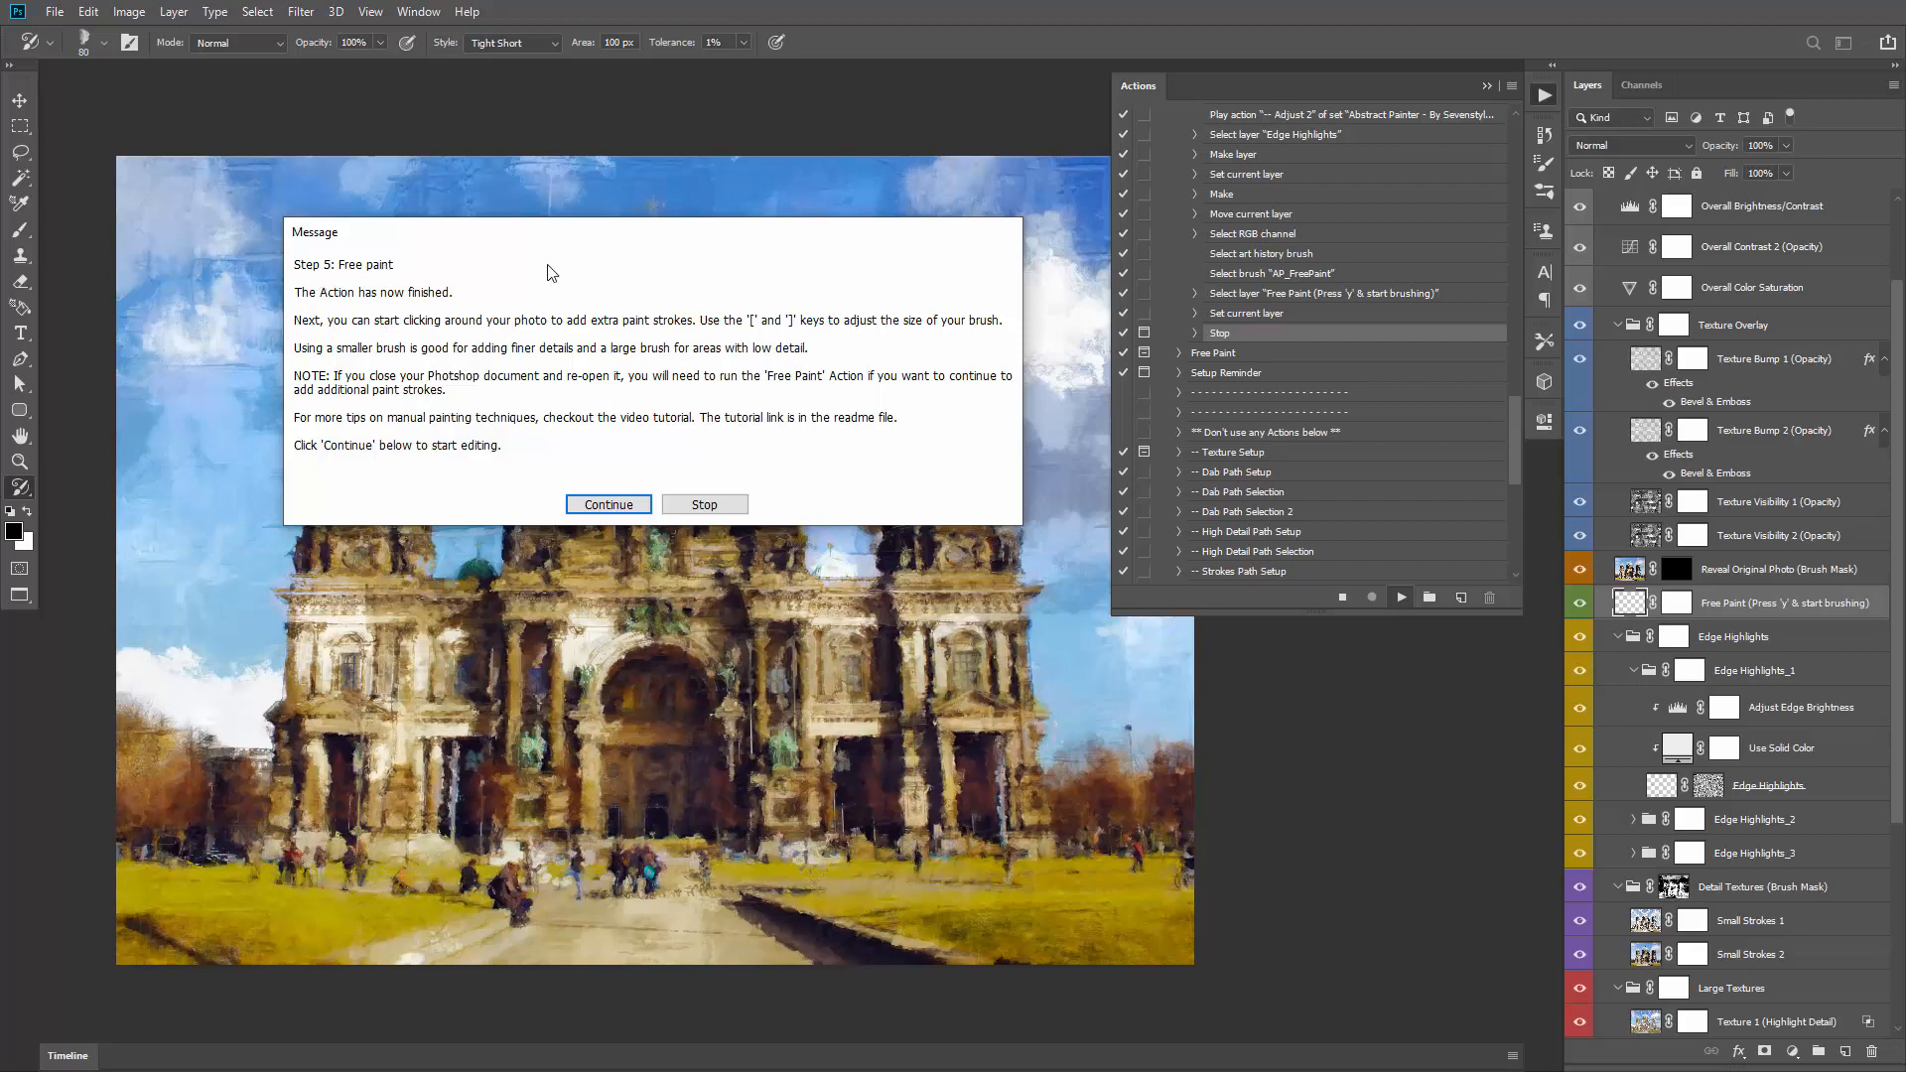
pyautogui.moveTo(547, 242); pyautogui.dragTo(545, 226)
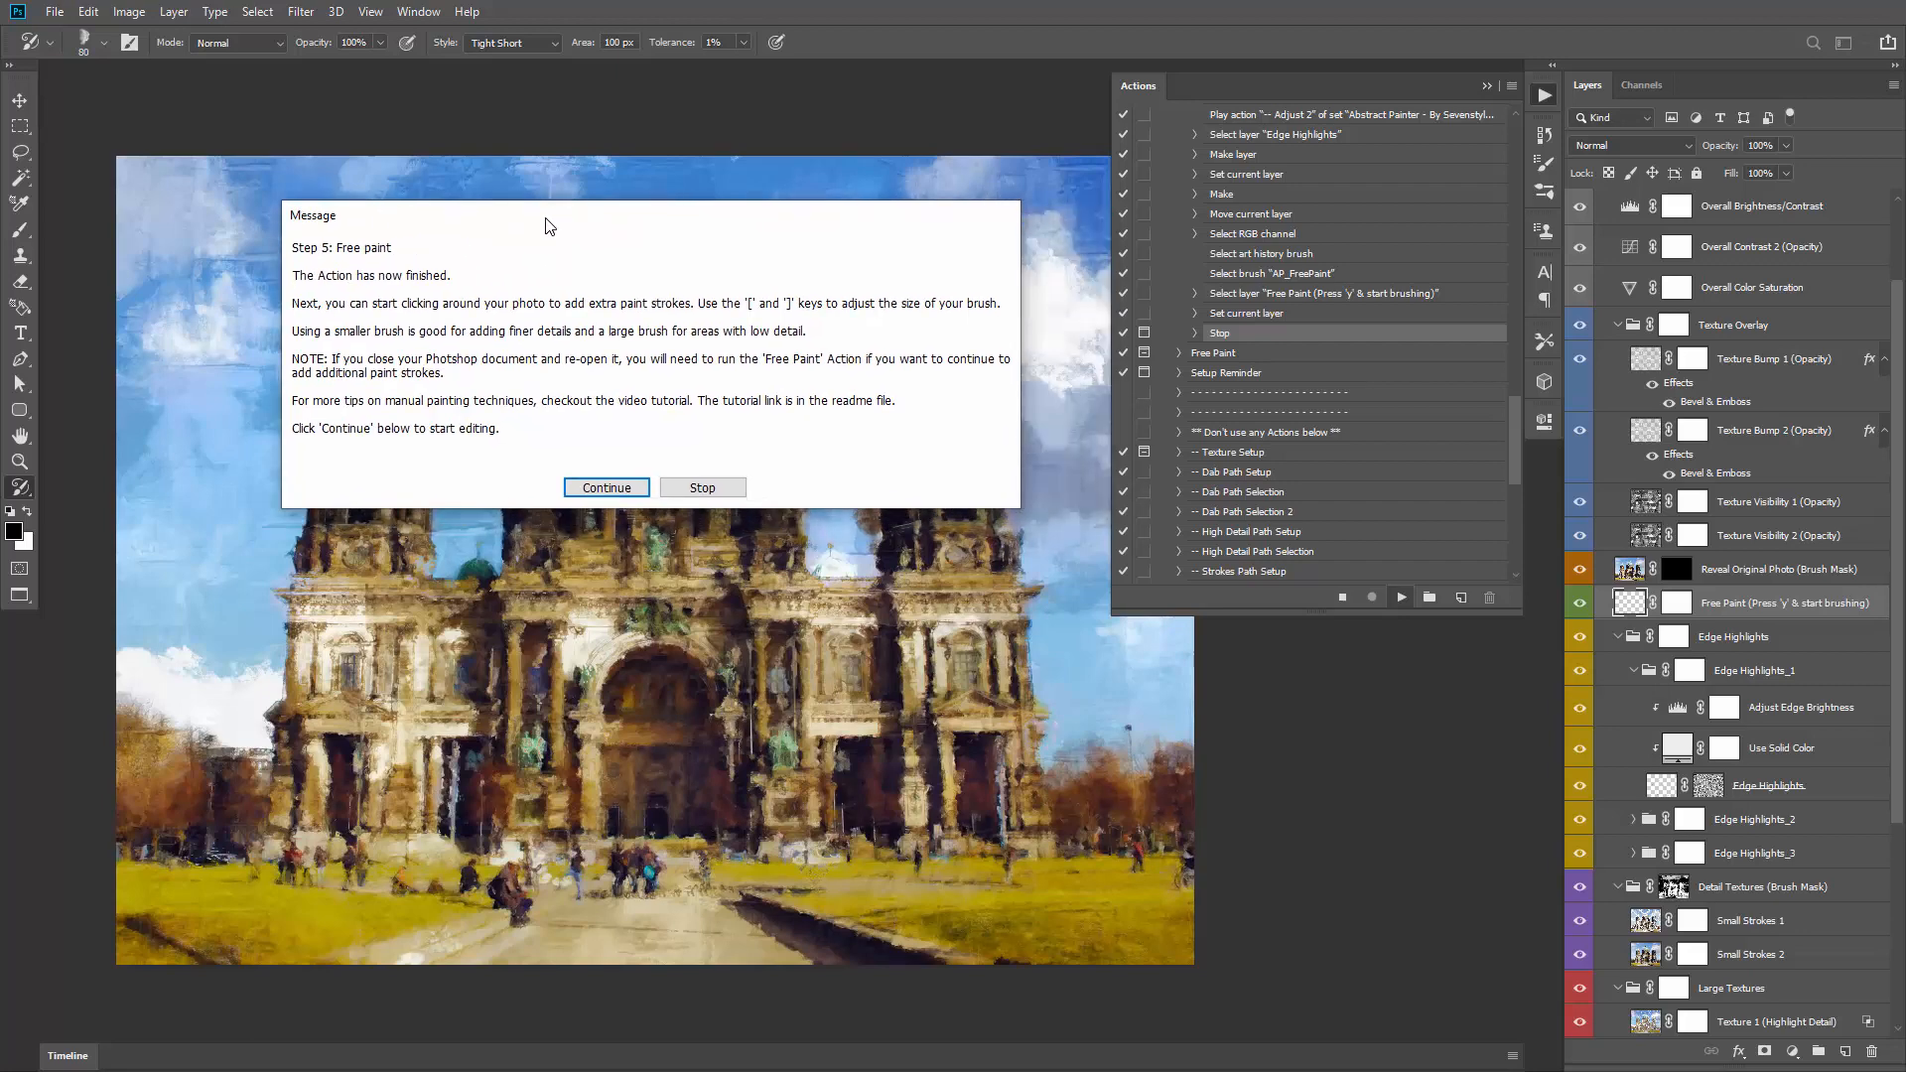
pyautogui.click(606, 489)
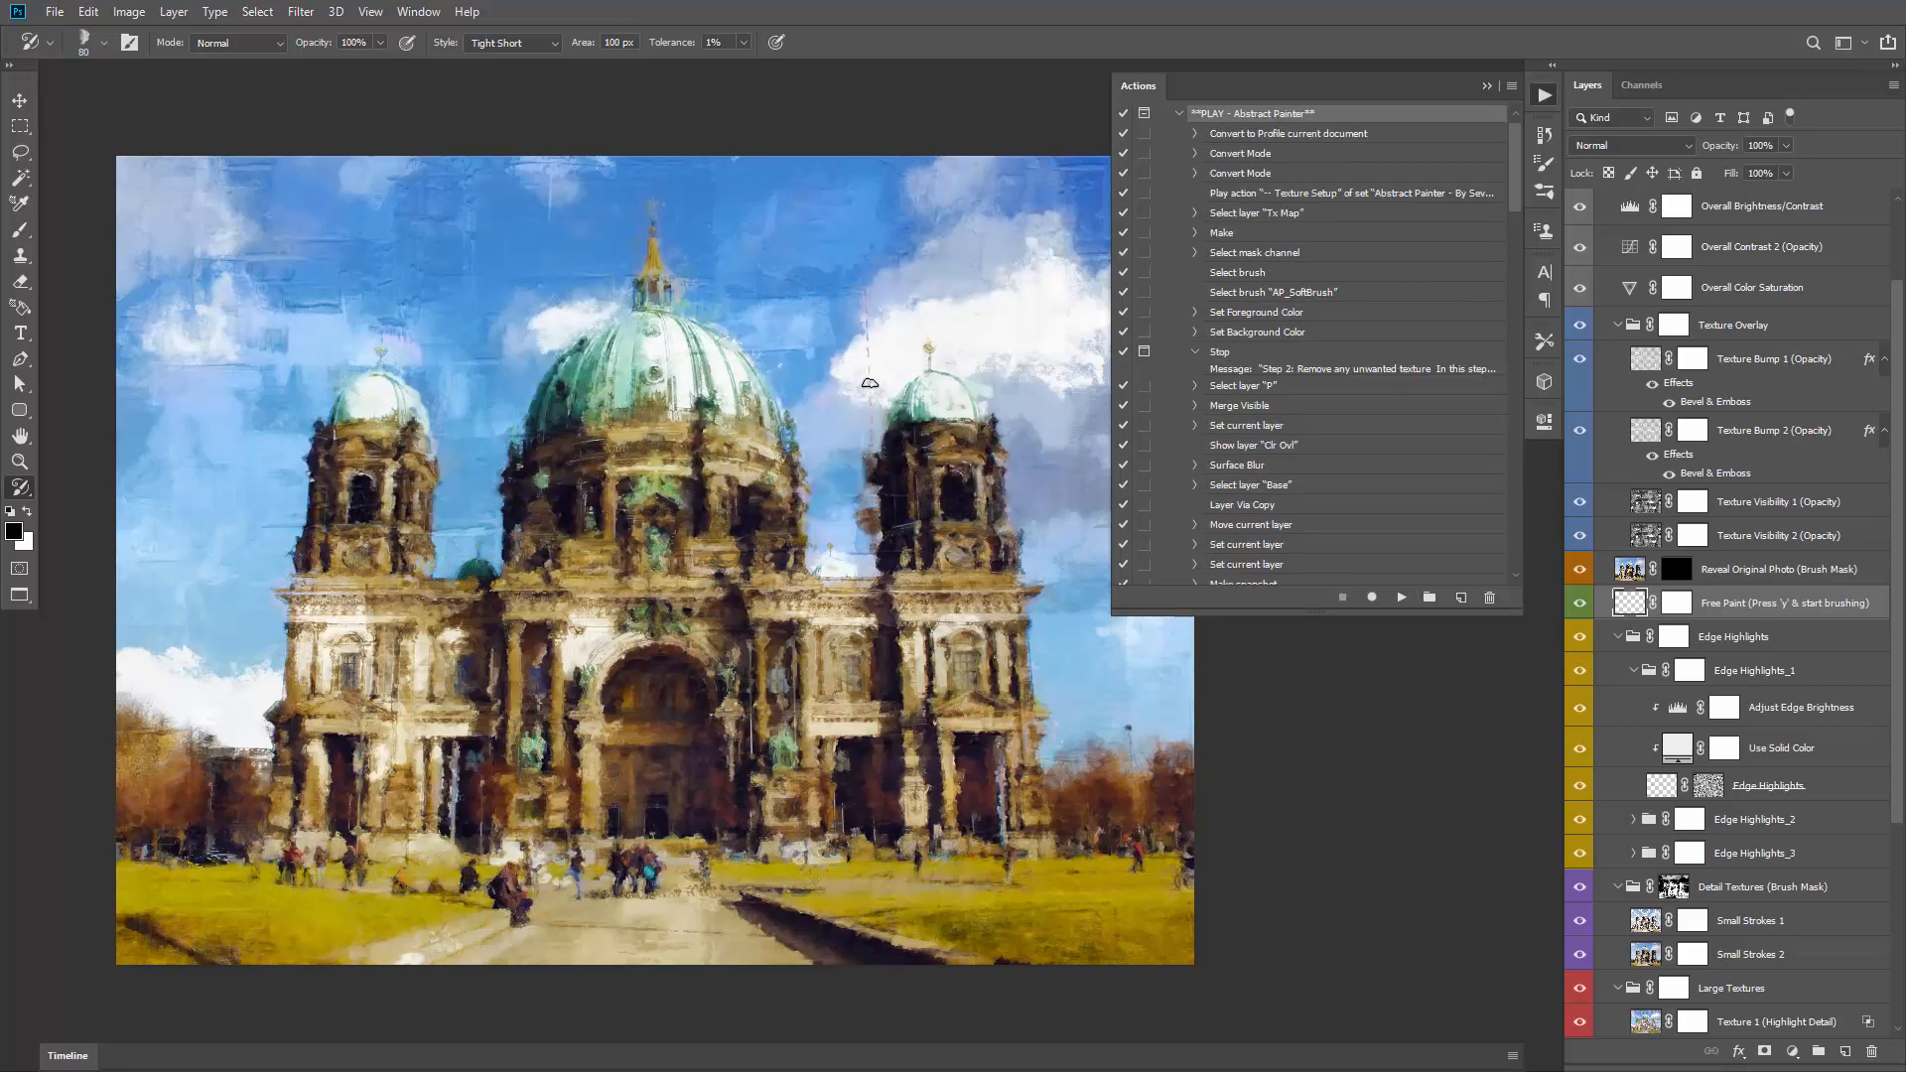
# Step: Collapse the PLAY - Abstract Painter action, select the Free Paint action, and hide the actions list
pyautogui.scroll(1, 1221, 170)
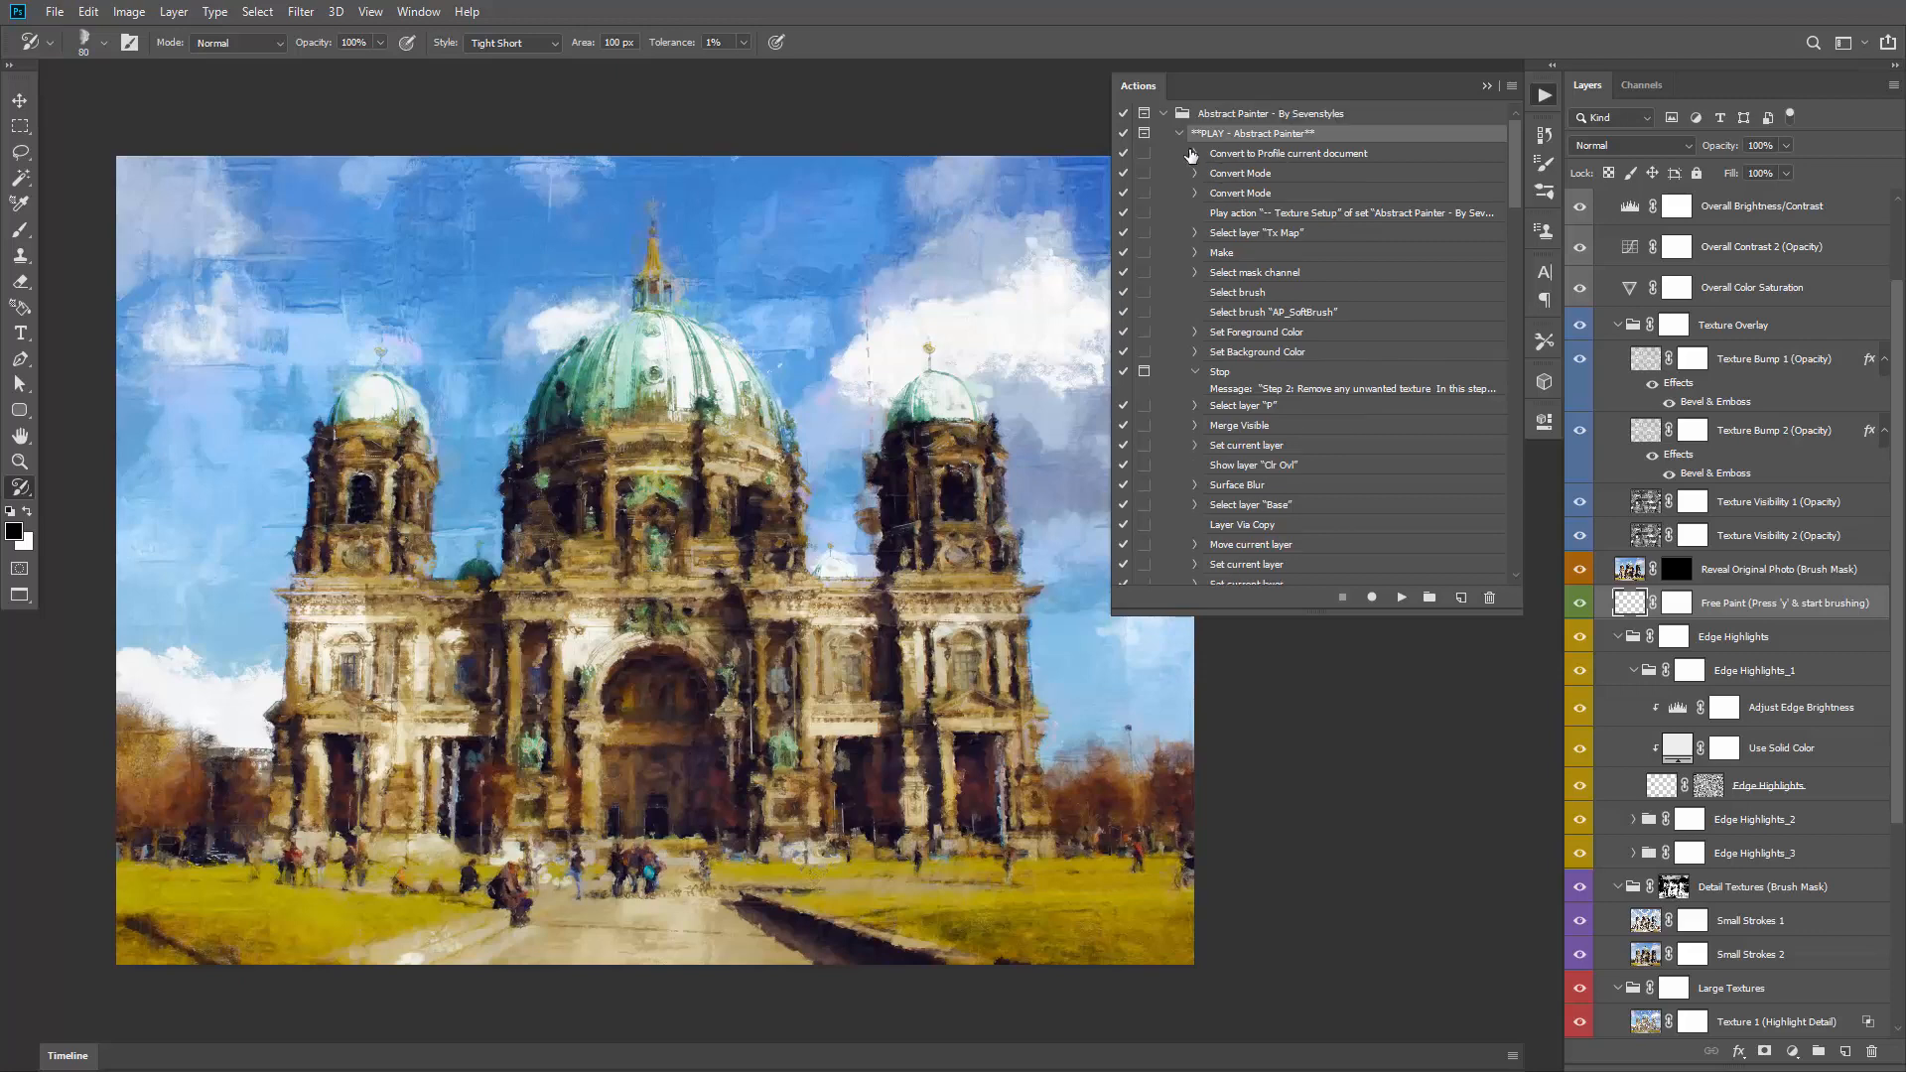
pyautogui.click(1179, 136)
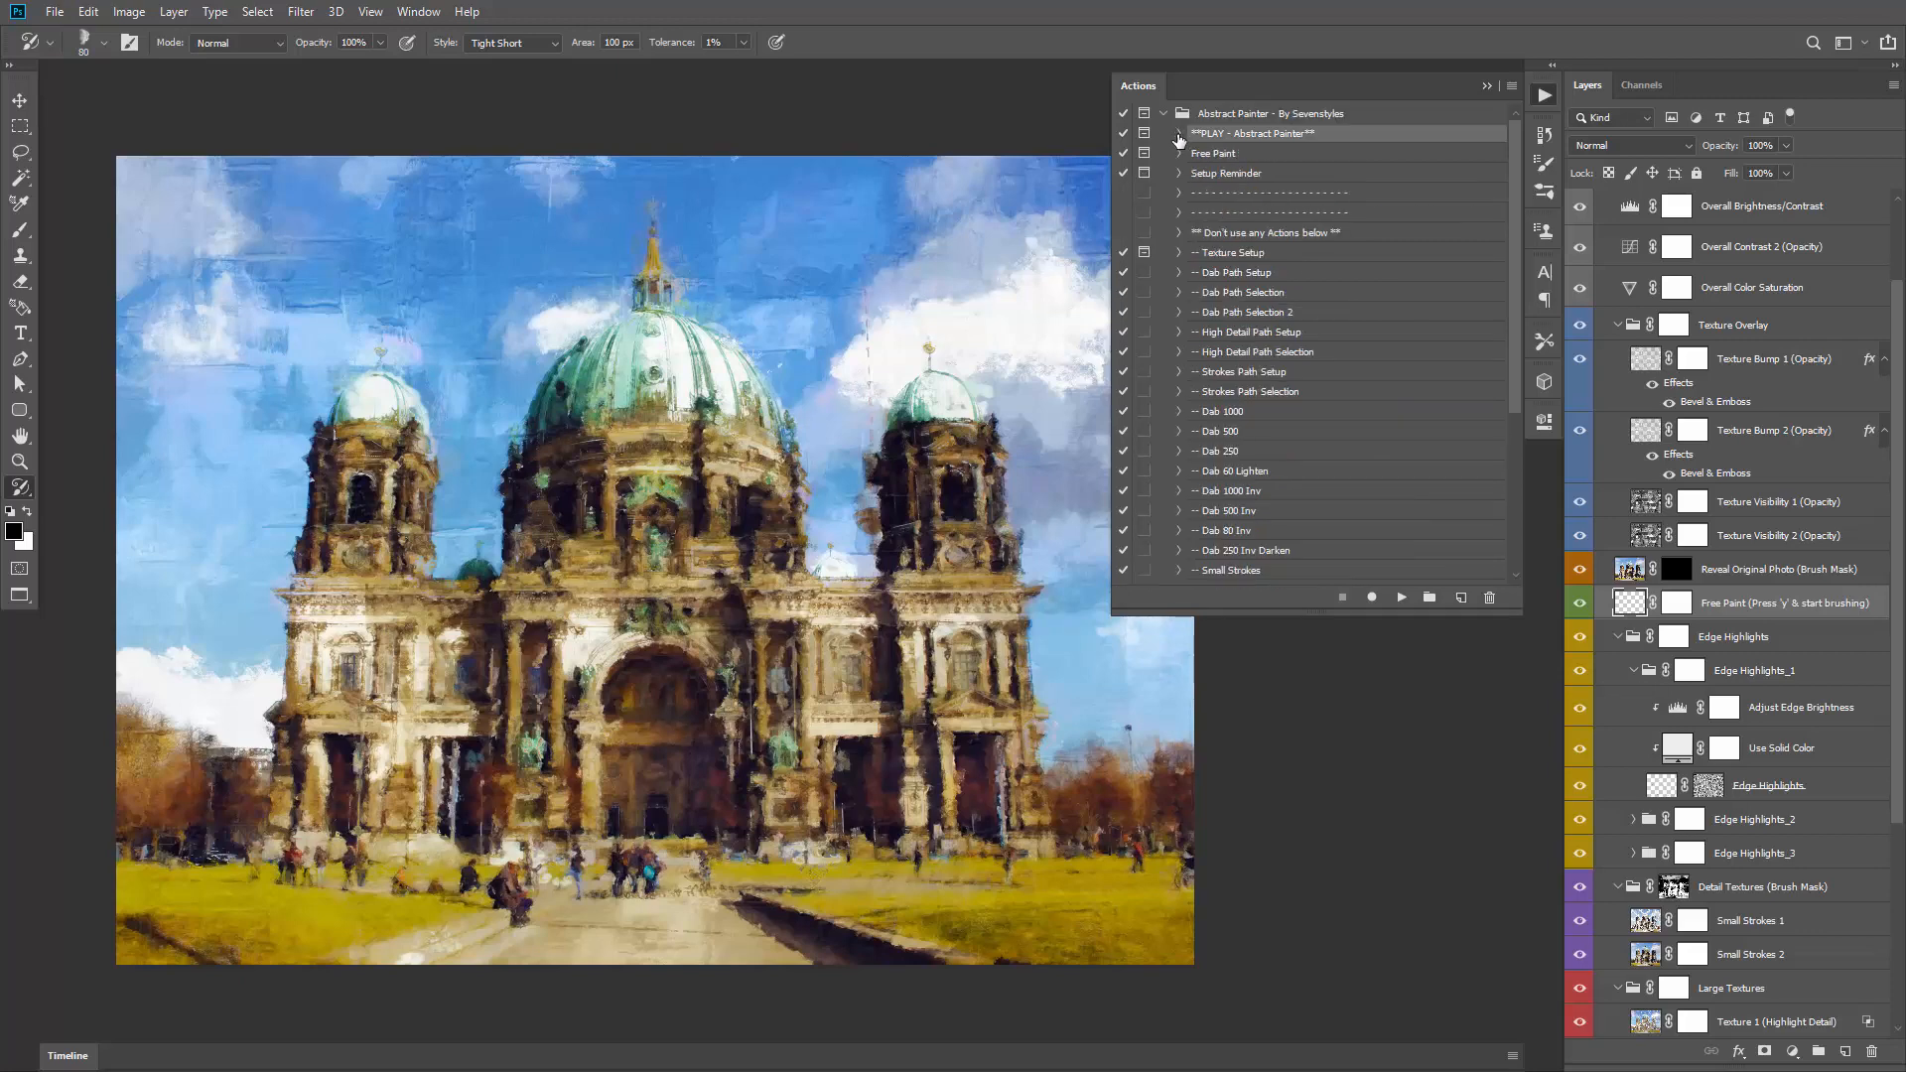
pyautogui.click(1223, 157)
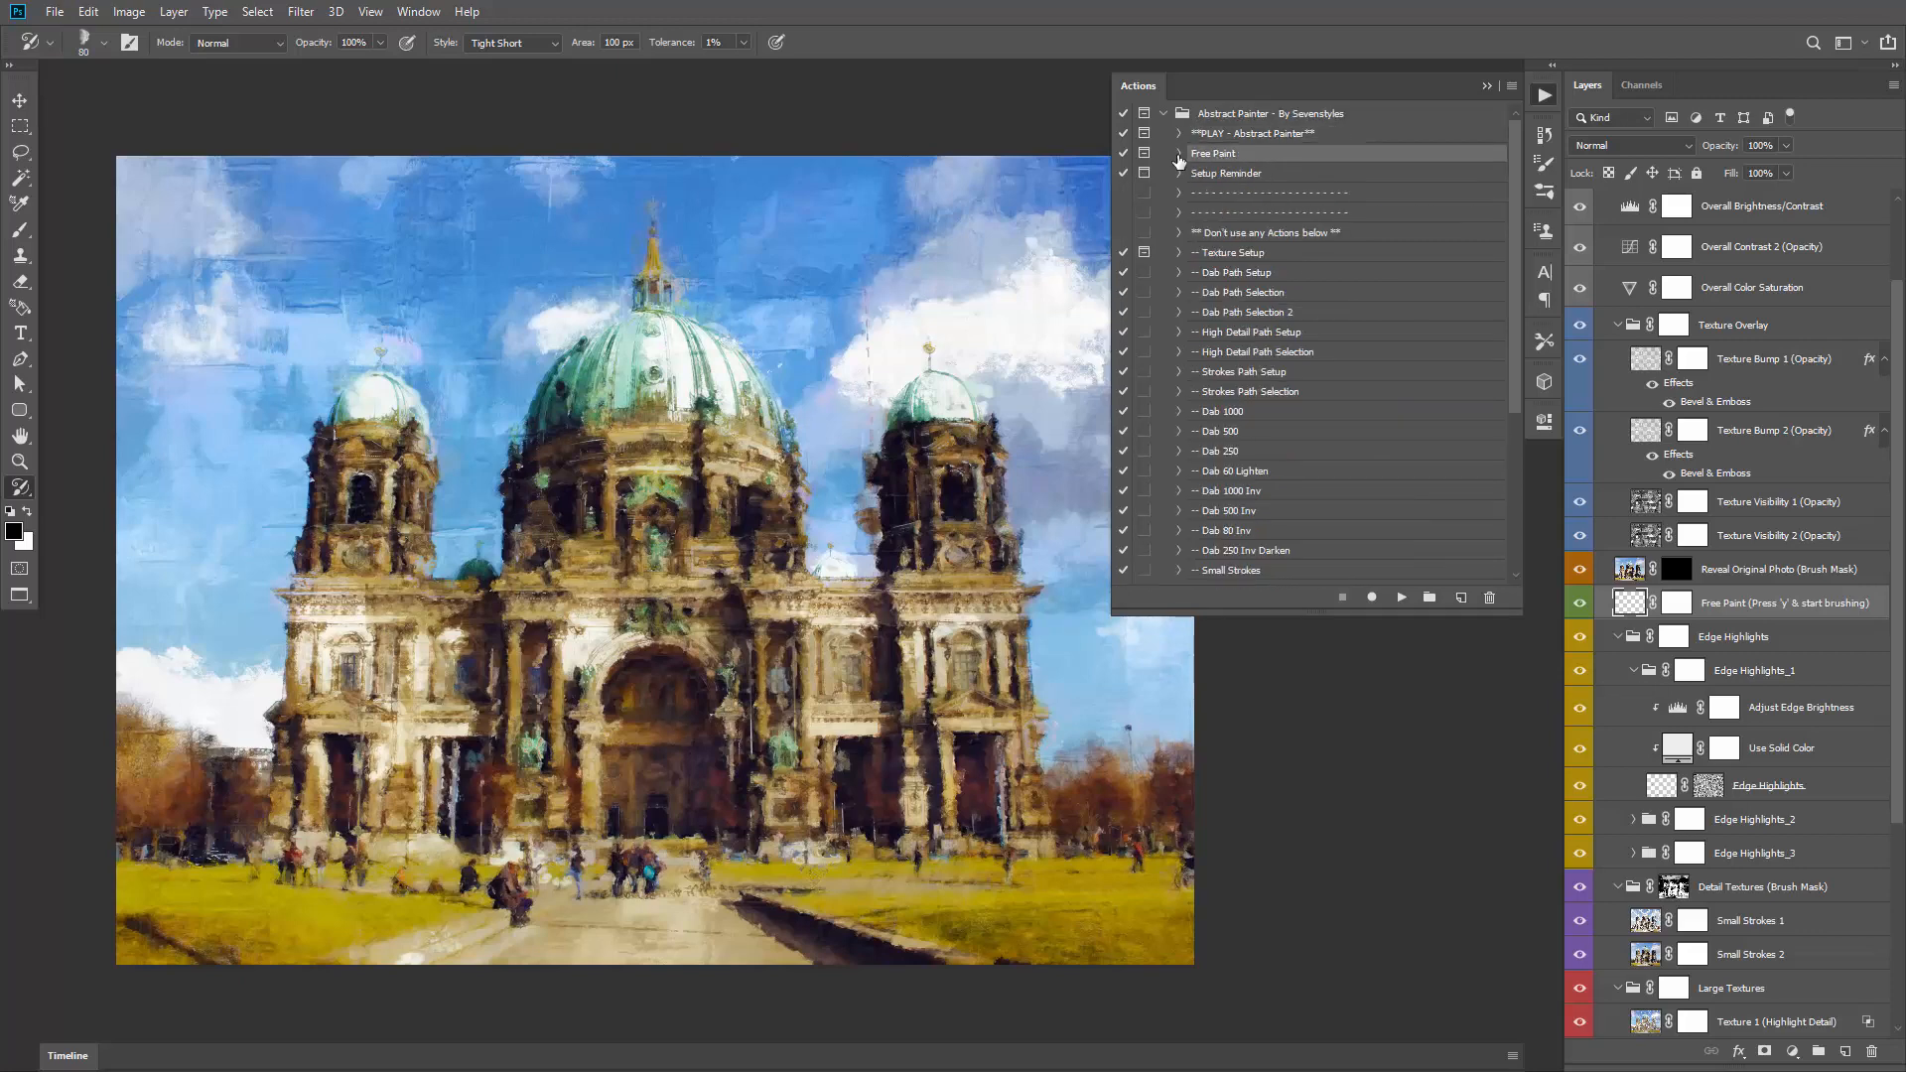
pyautogui.click(1485, 86)
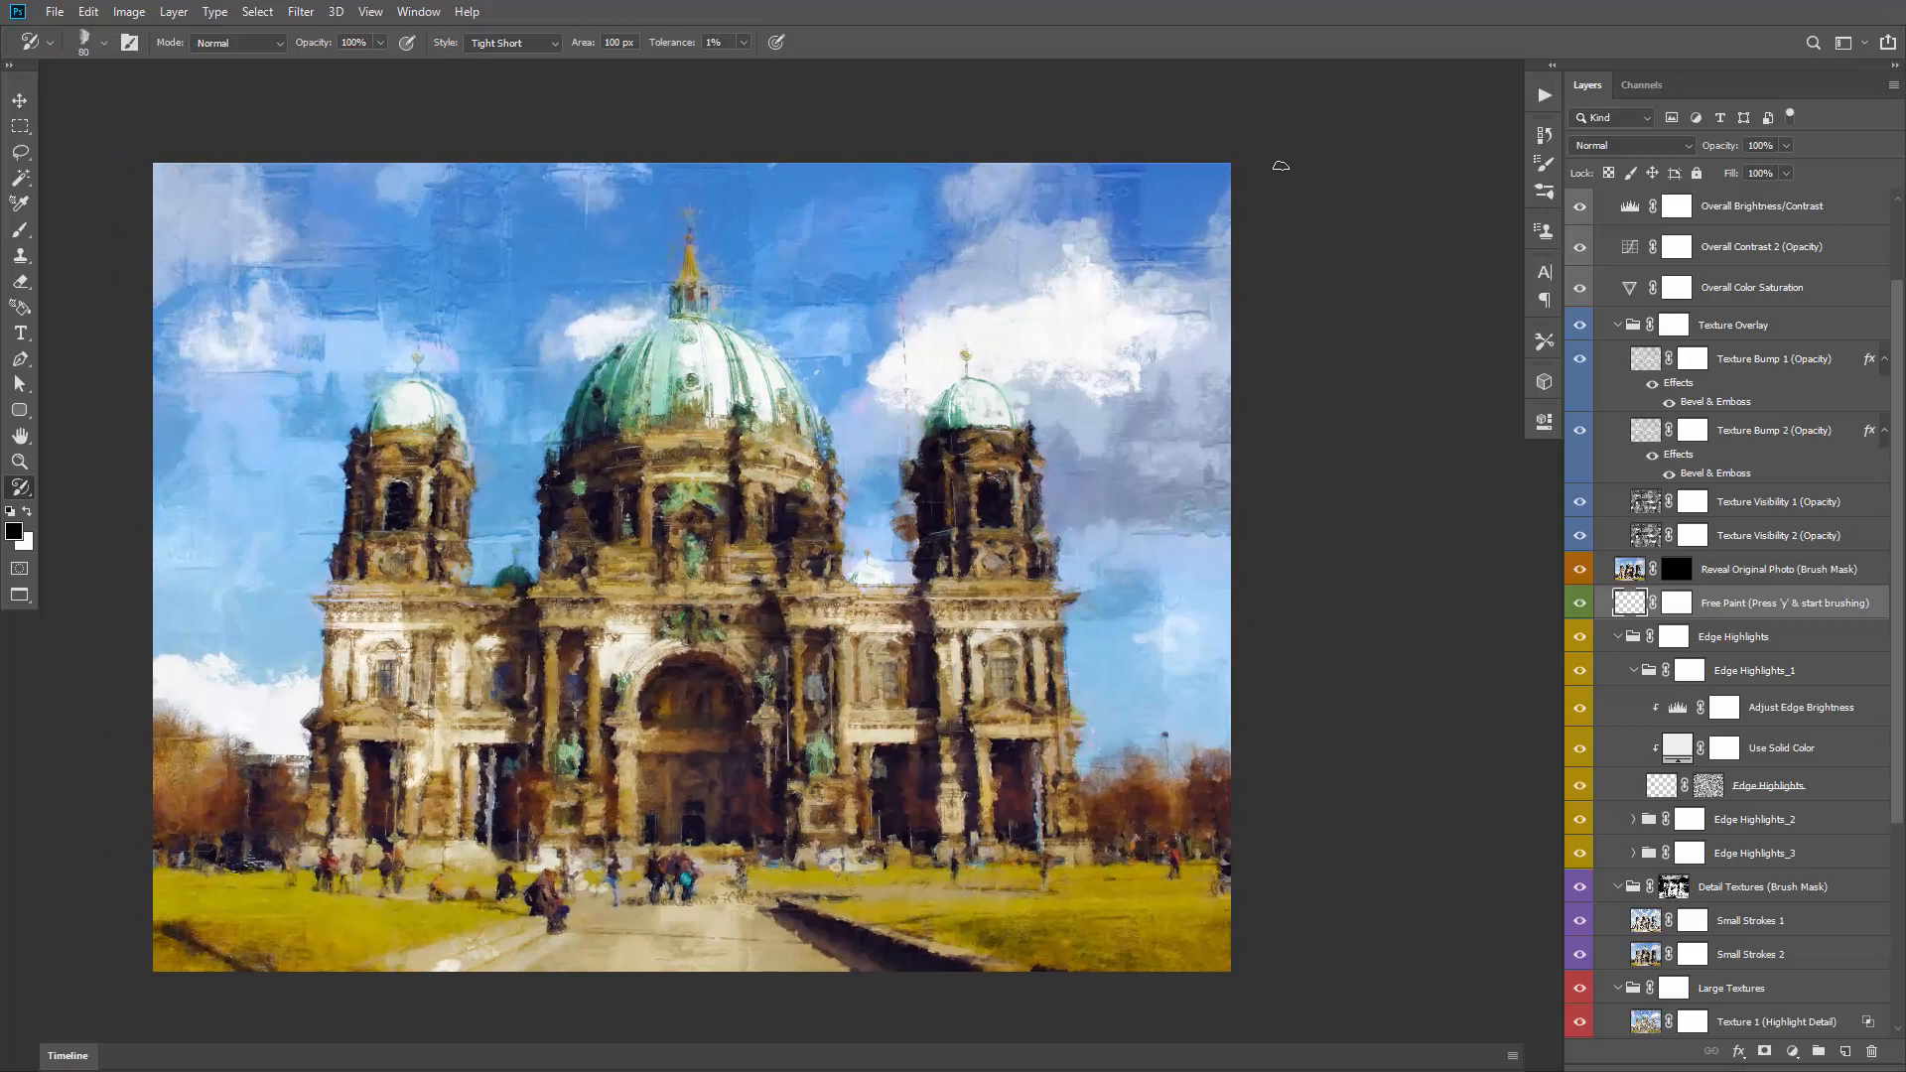
pyautogui.moveTo(565, 195); pyautogui.dragTo(595, 196)
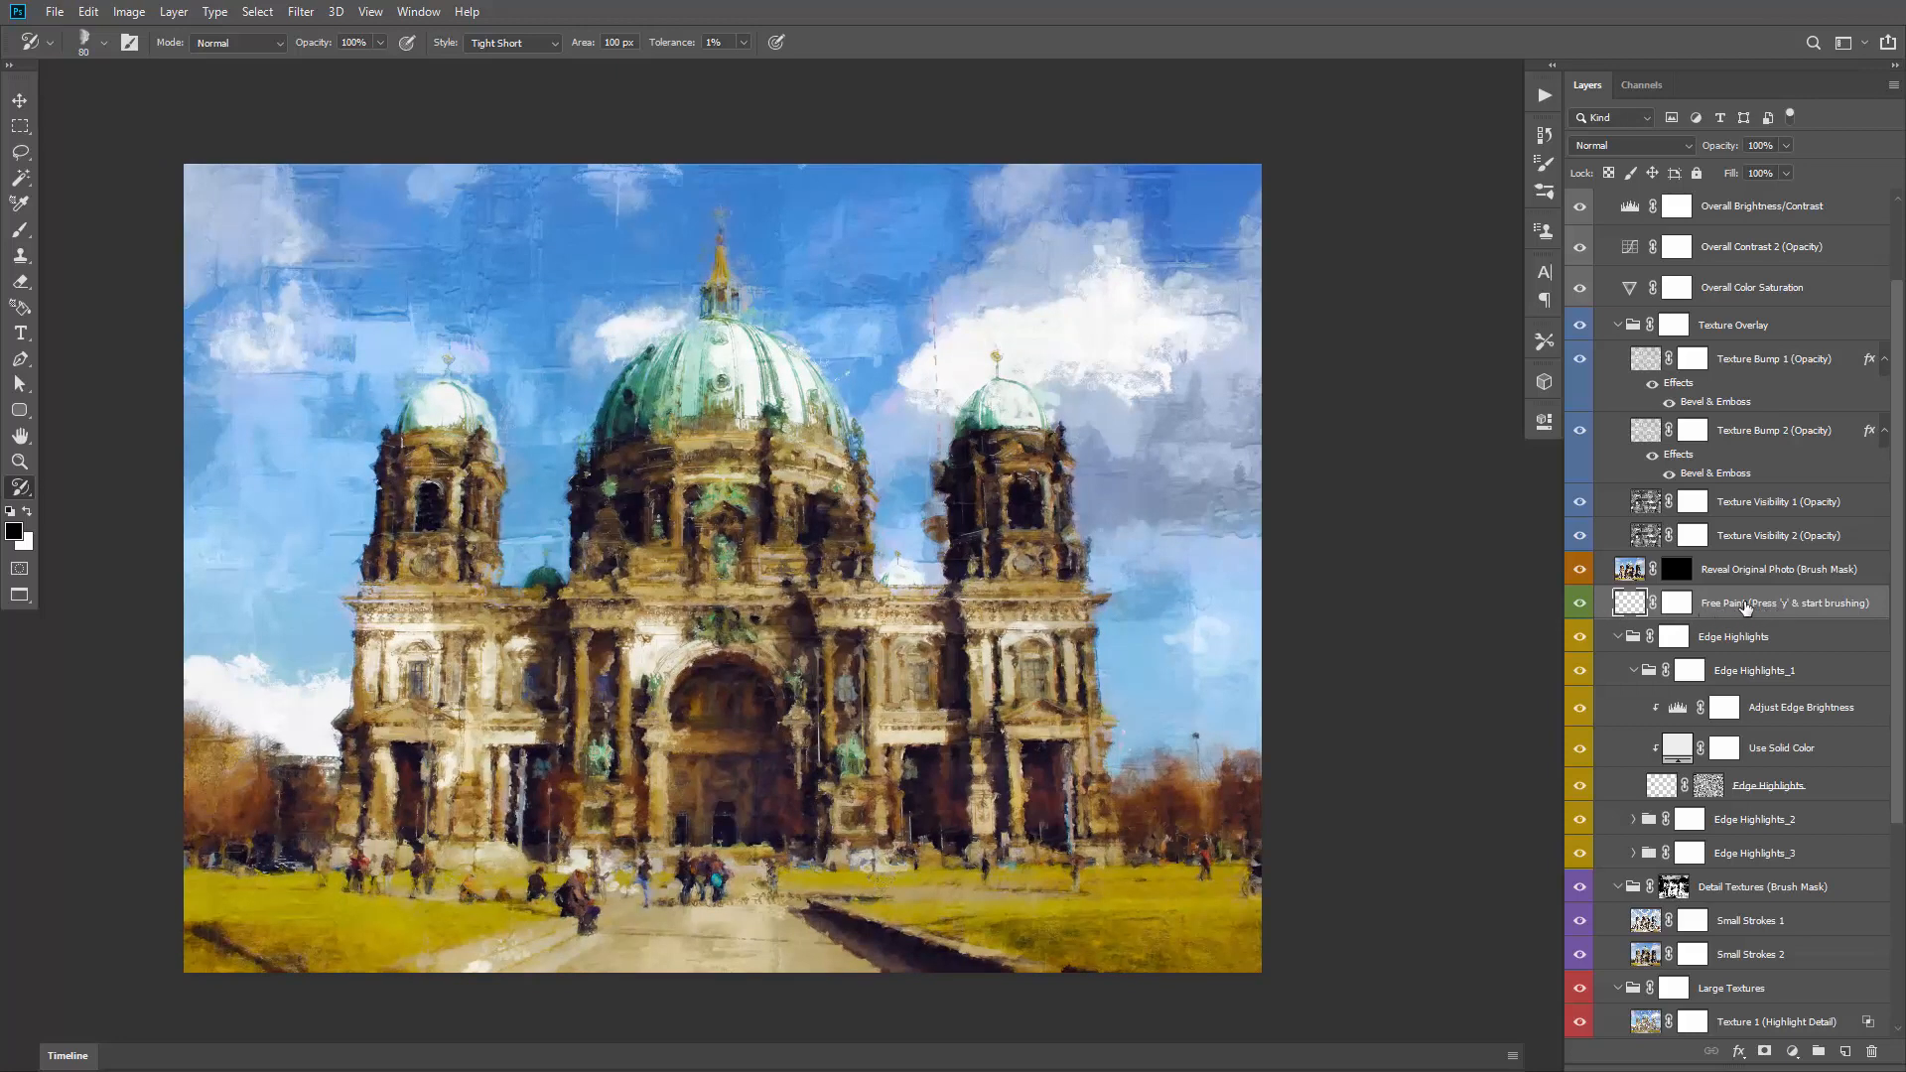
# Step: Collapse the groups nested inside the Abstract Painter group and make the Free Paint layer active
pyautogui.scroll(3, 1722, 600)
pyautogui.scroll(-3, 1708, 574)
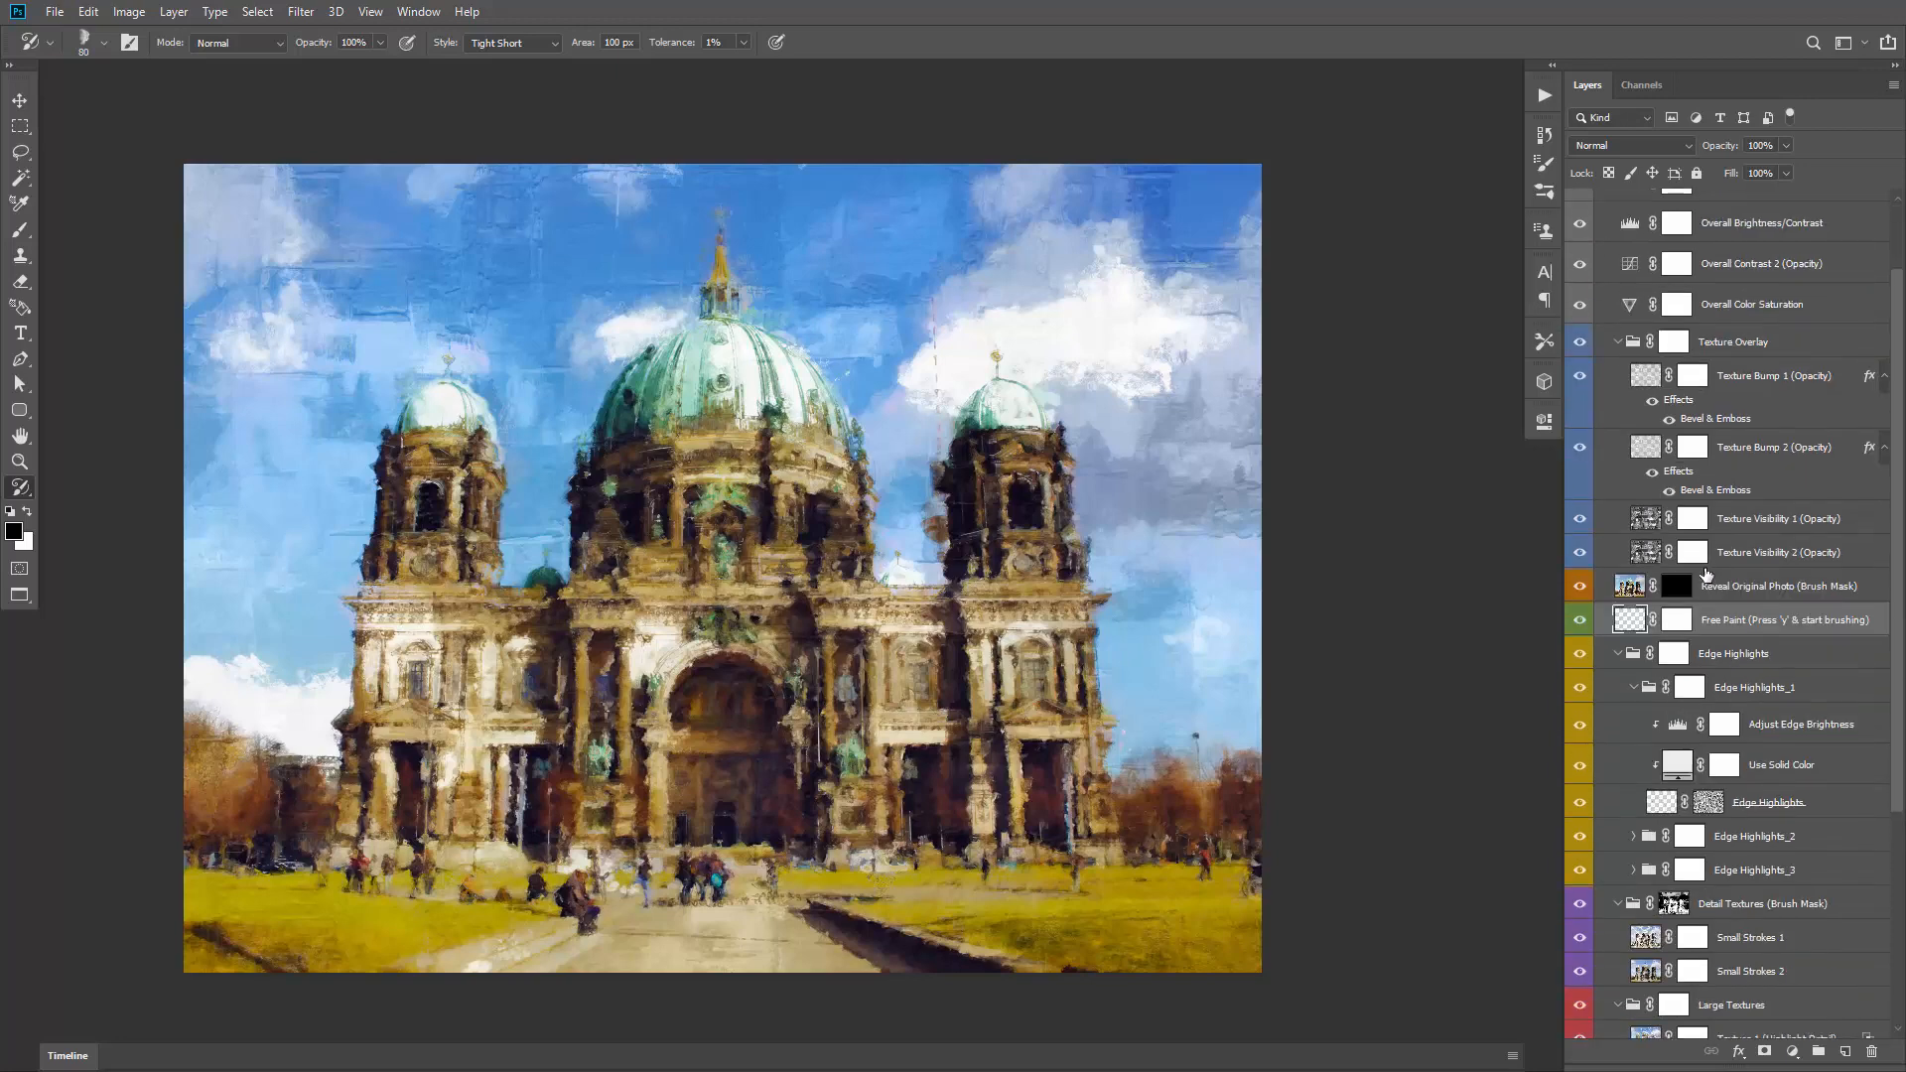
pyautogui.scroll(3, 1707, 573)
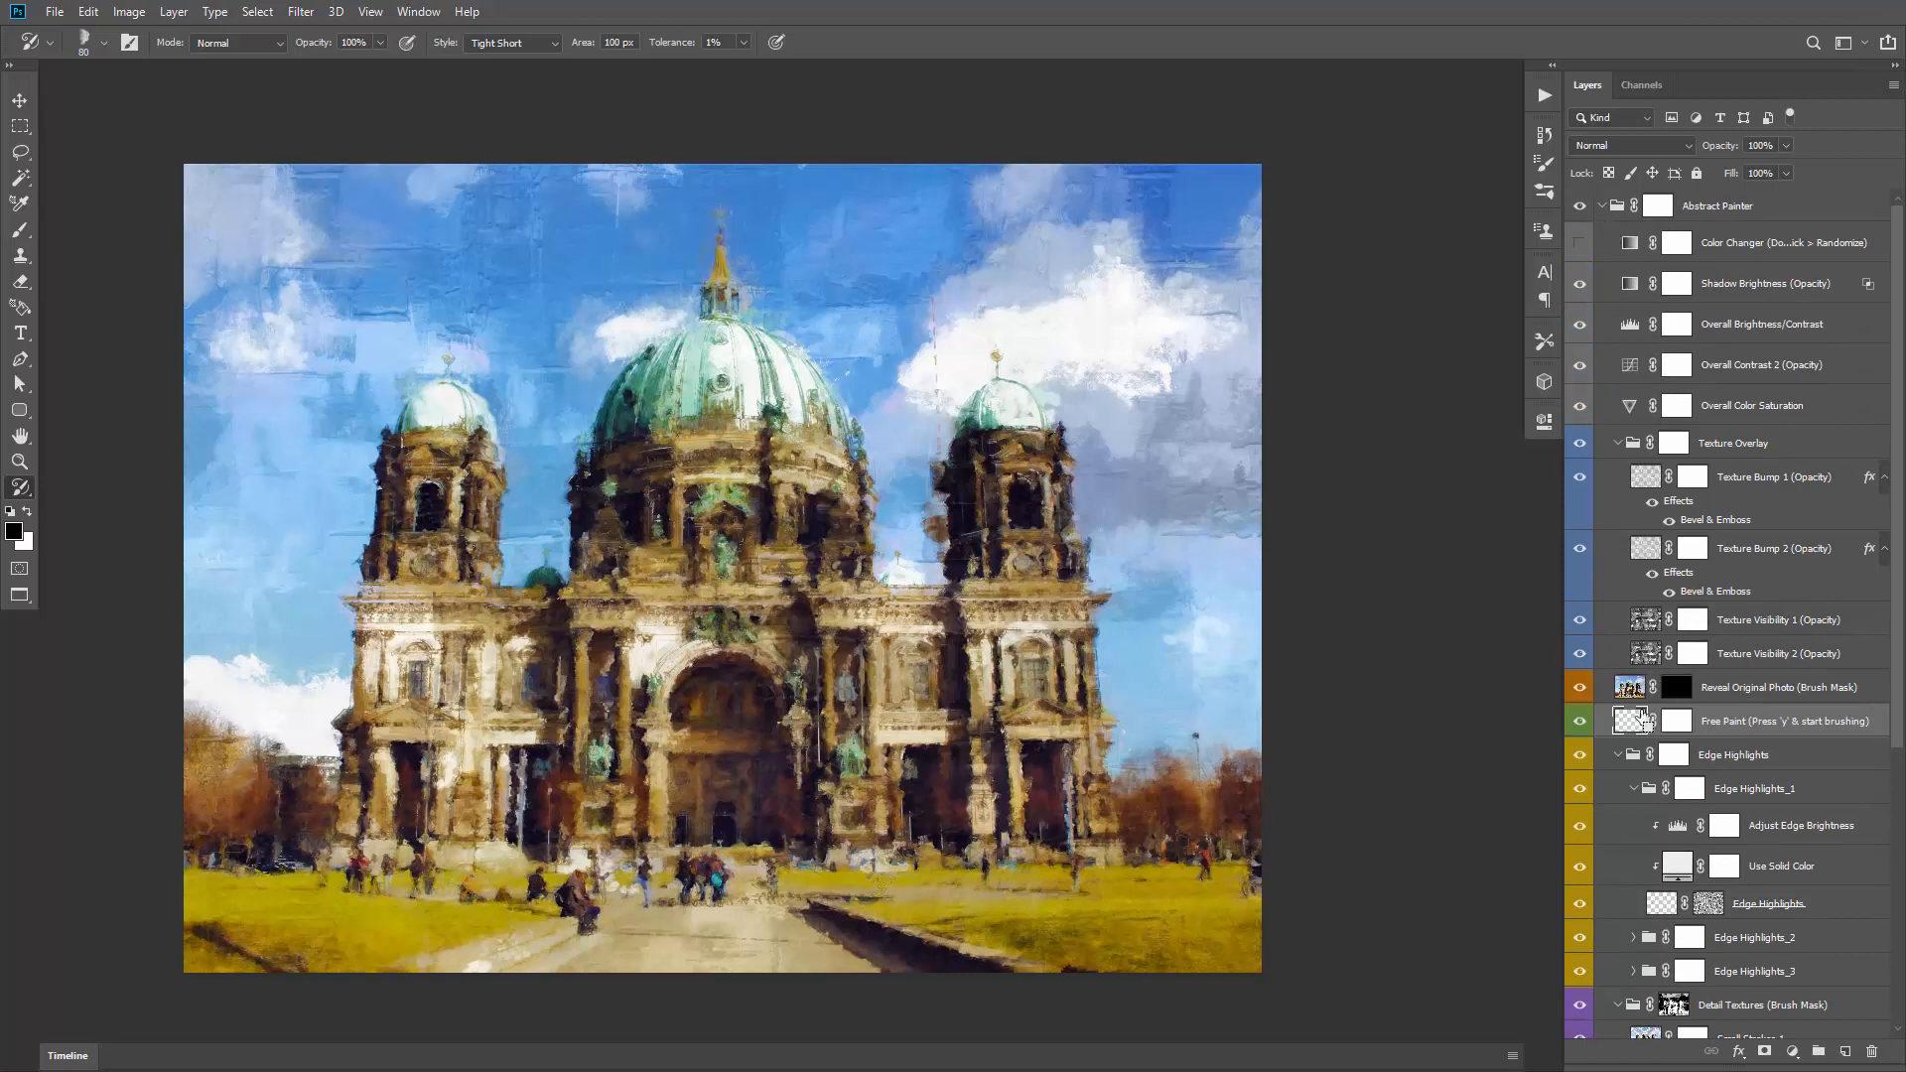
pyautogui.click(1602, 206)
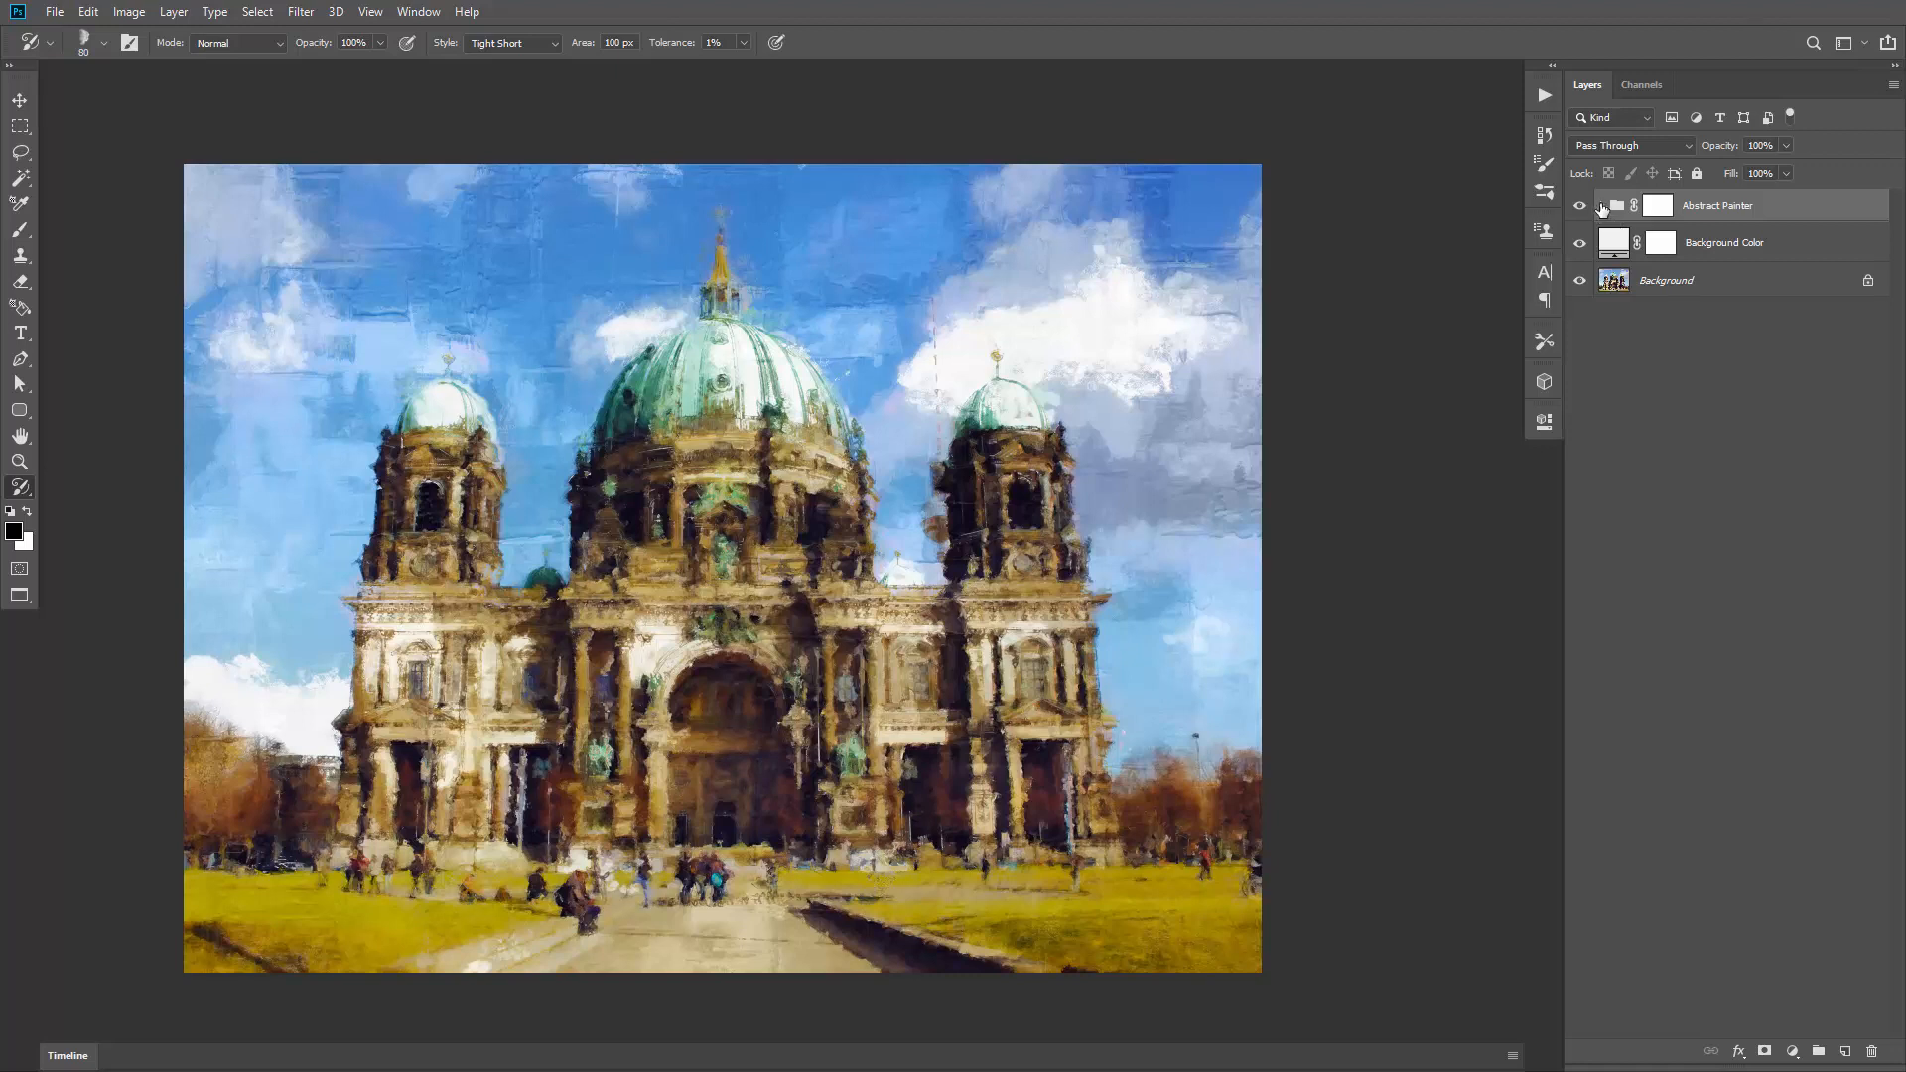
pyautogui.click(1601, 205)
pyautogui.click(1711, 514)
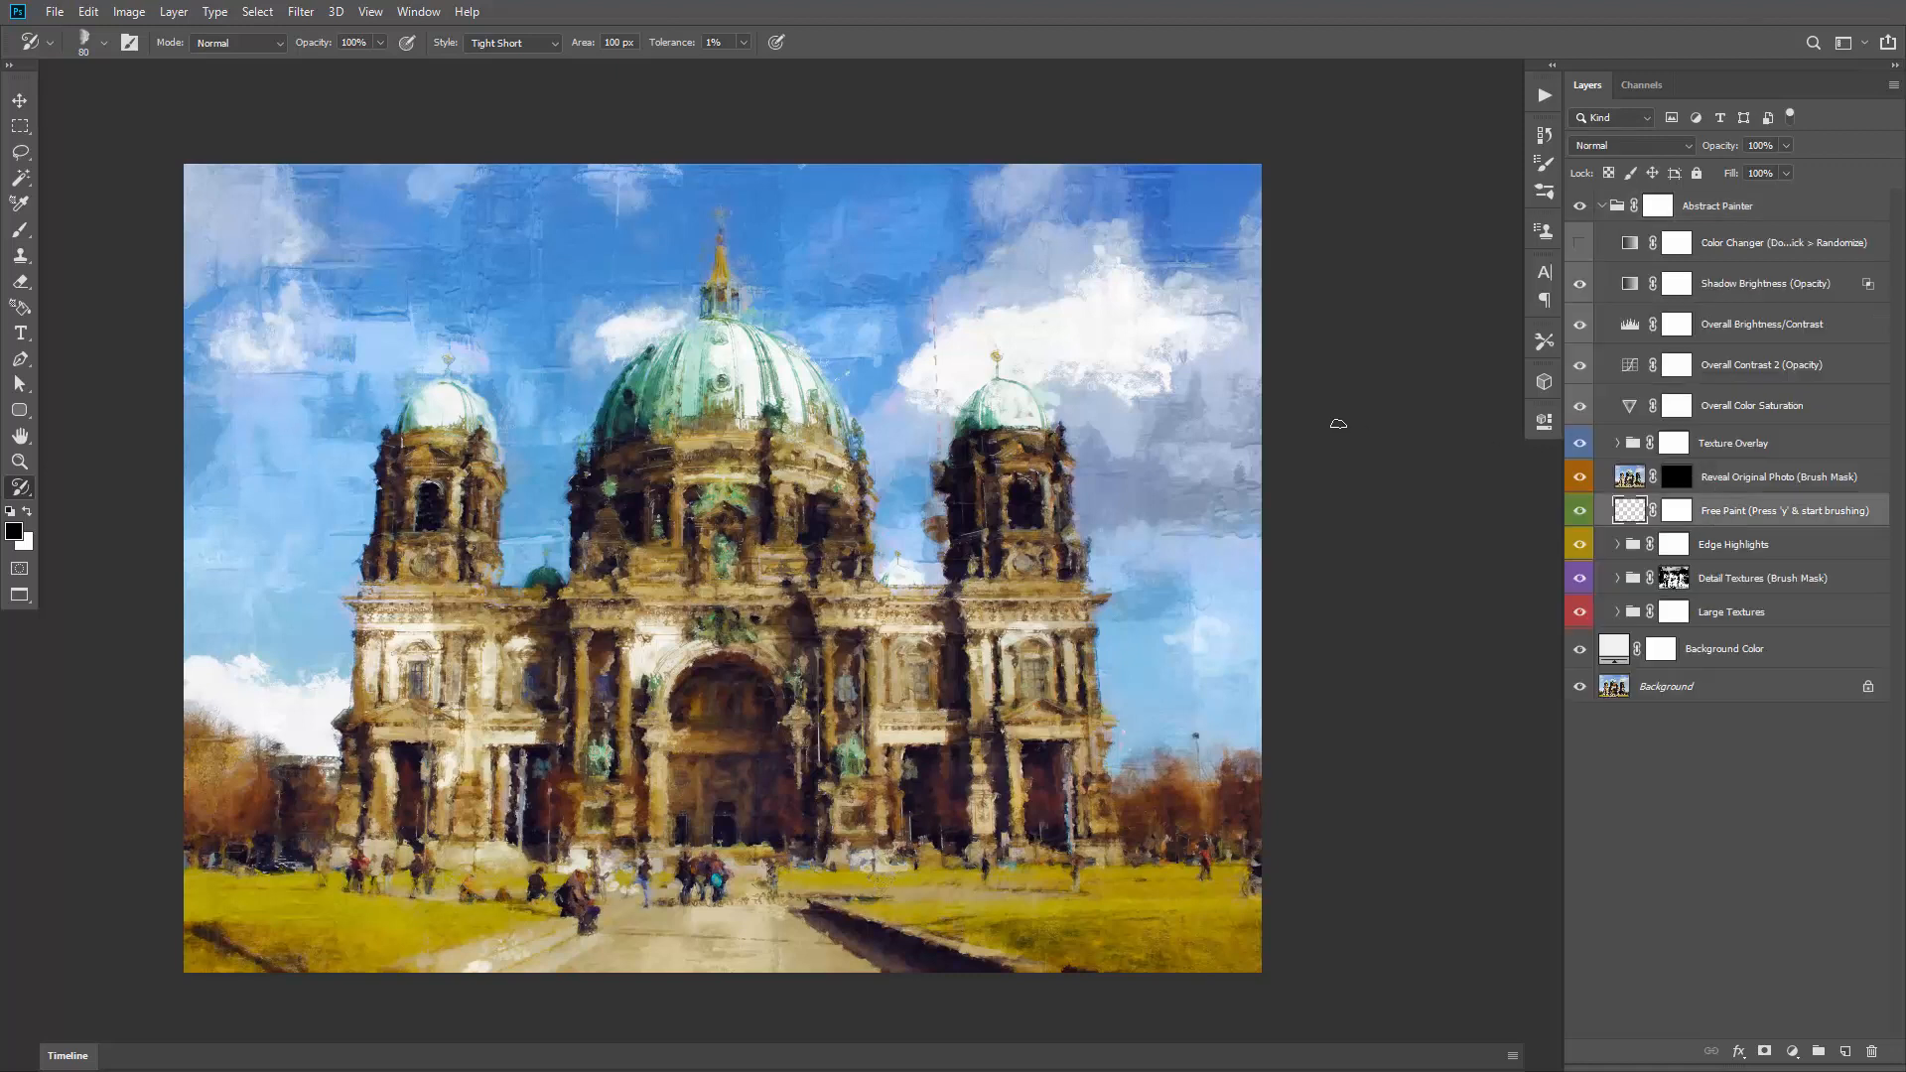
# Step: Paint several short Art History Brush strokes over the cathedral's facade on the Free Paint layer
pyautogui.press('v')
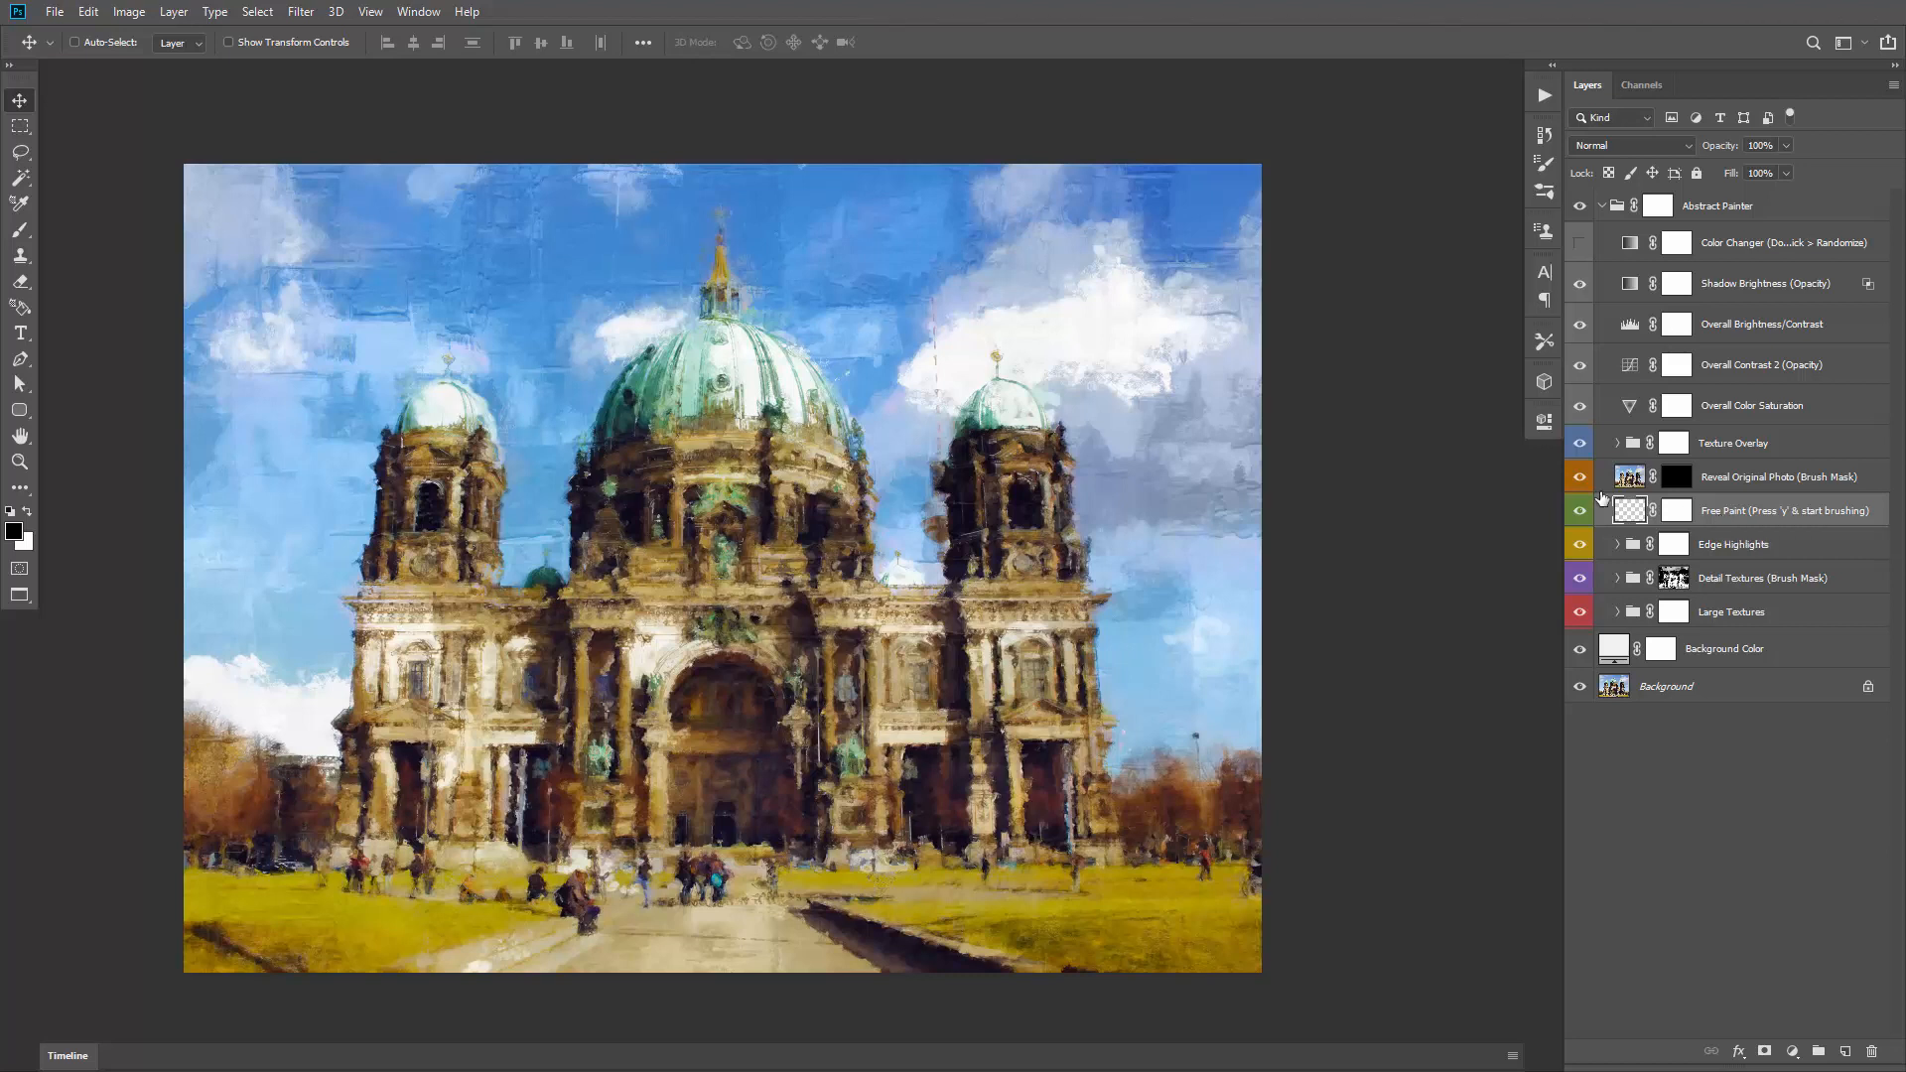
pyautogui.press('y')
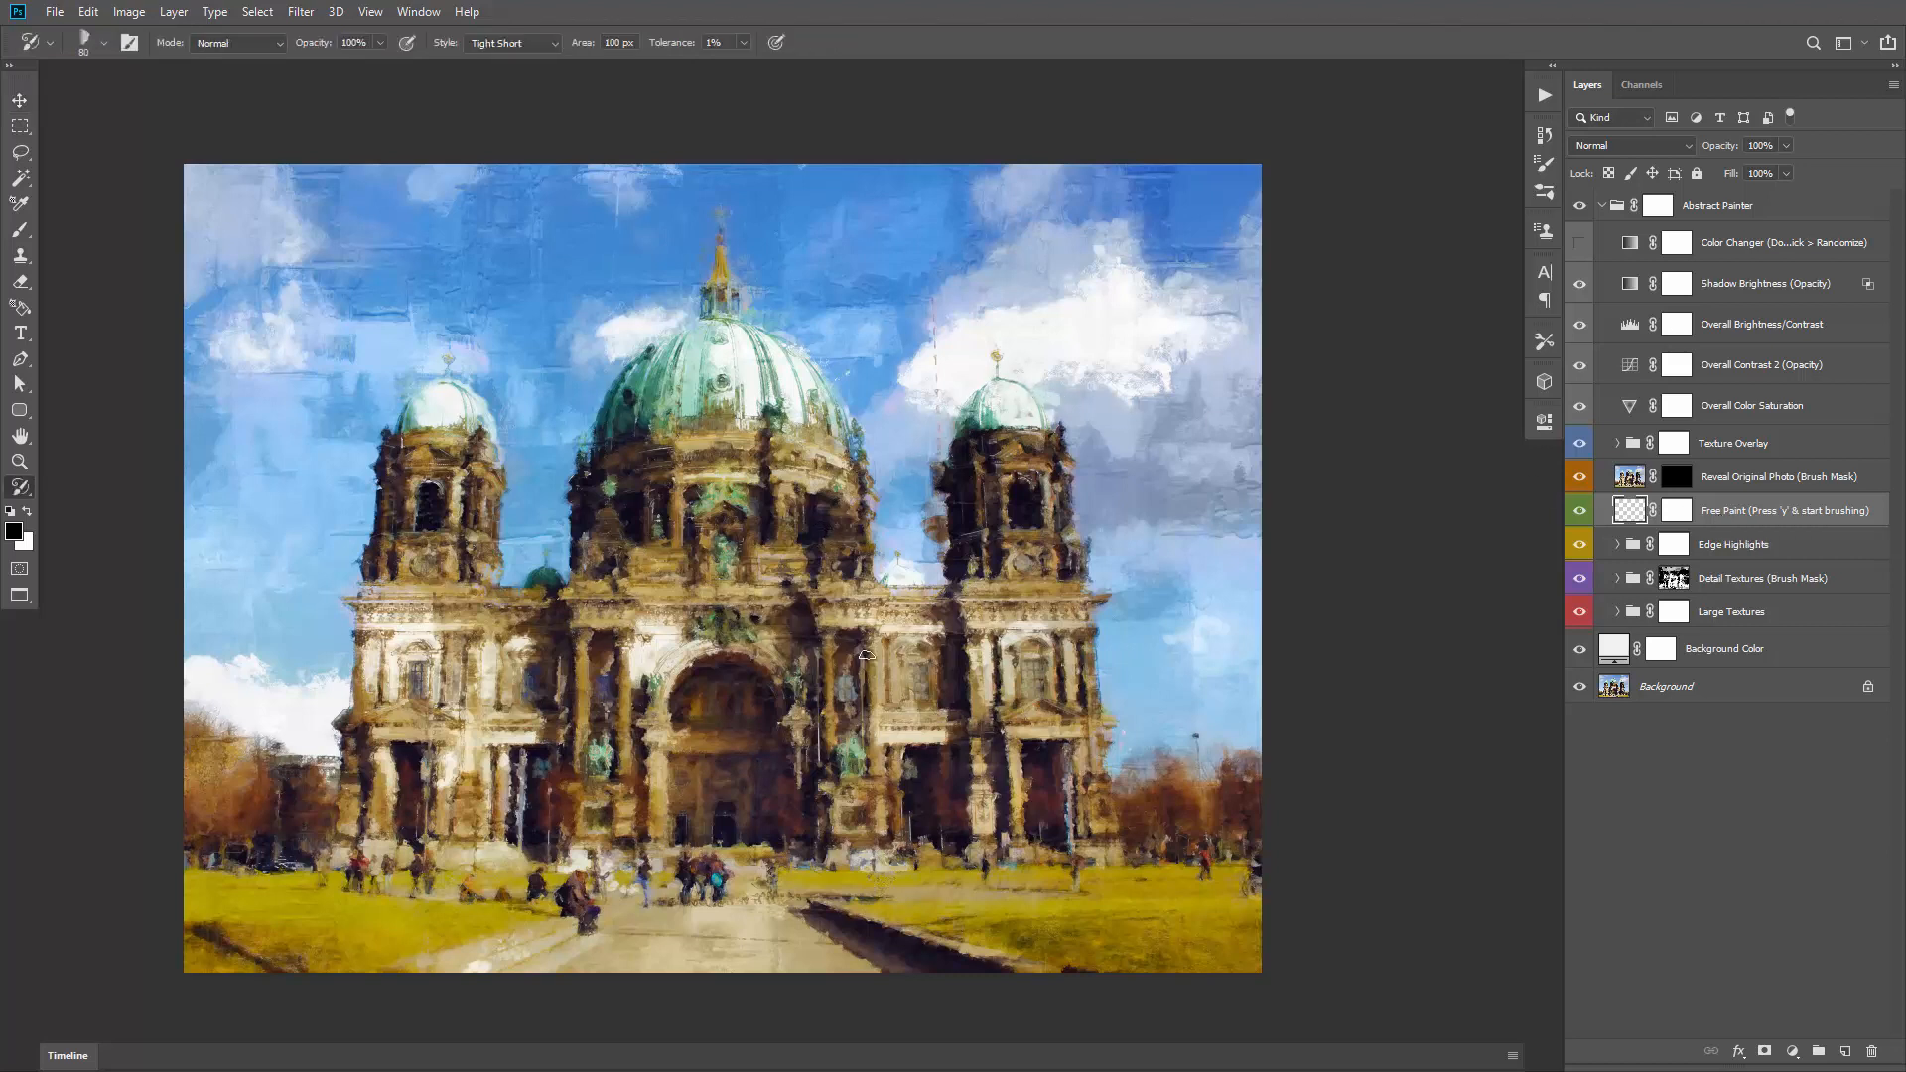
pyautogui.moveTo(985, 608); pyautogui.dragTo(974, 722)
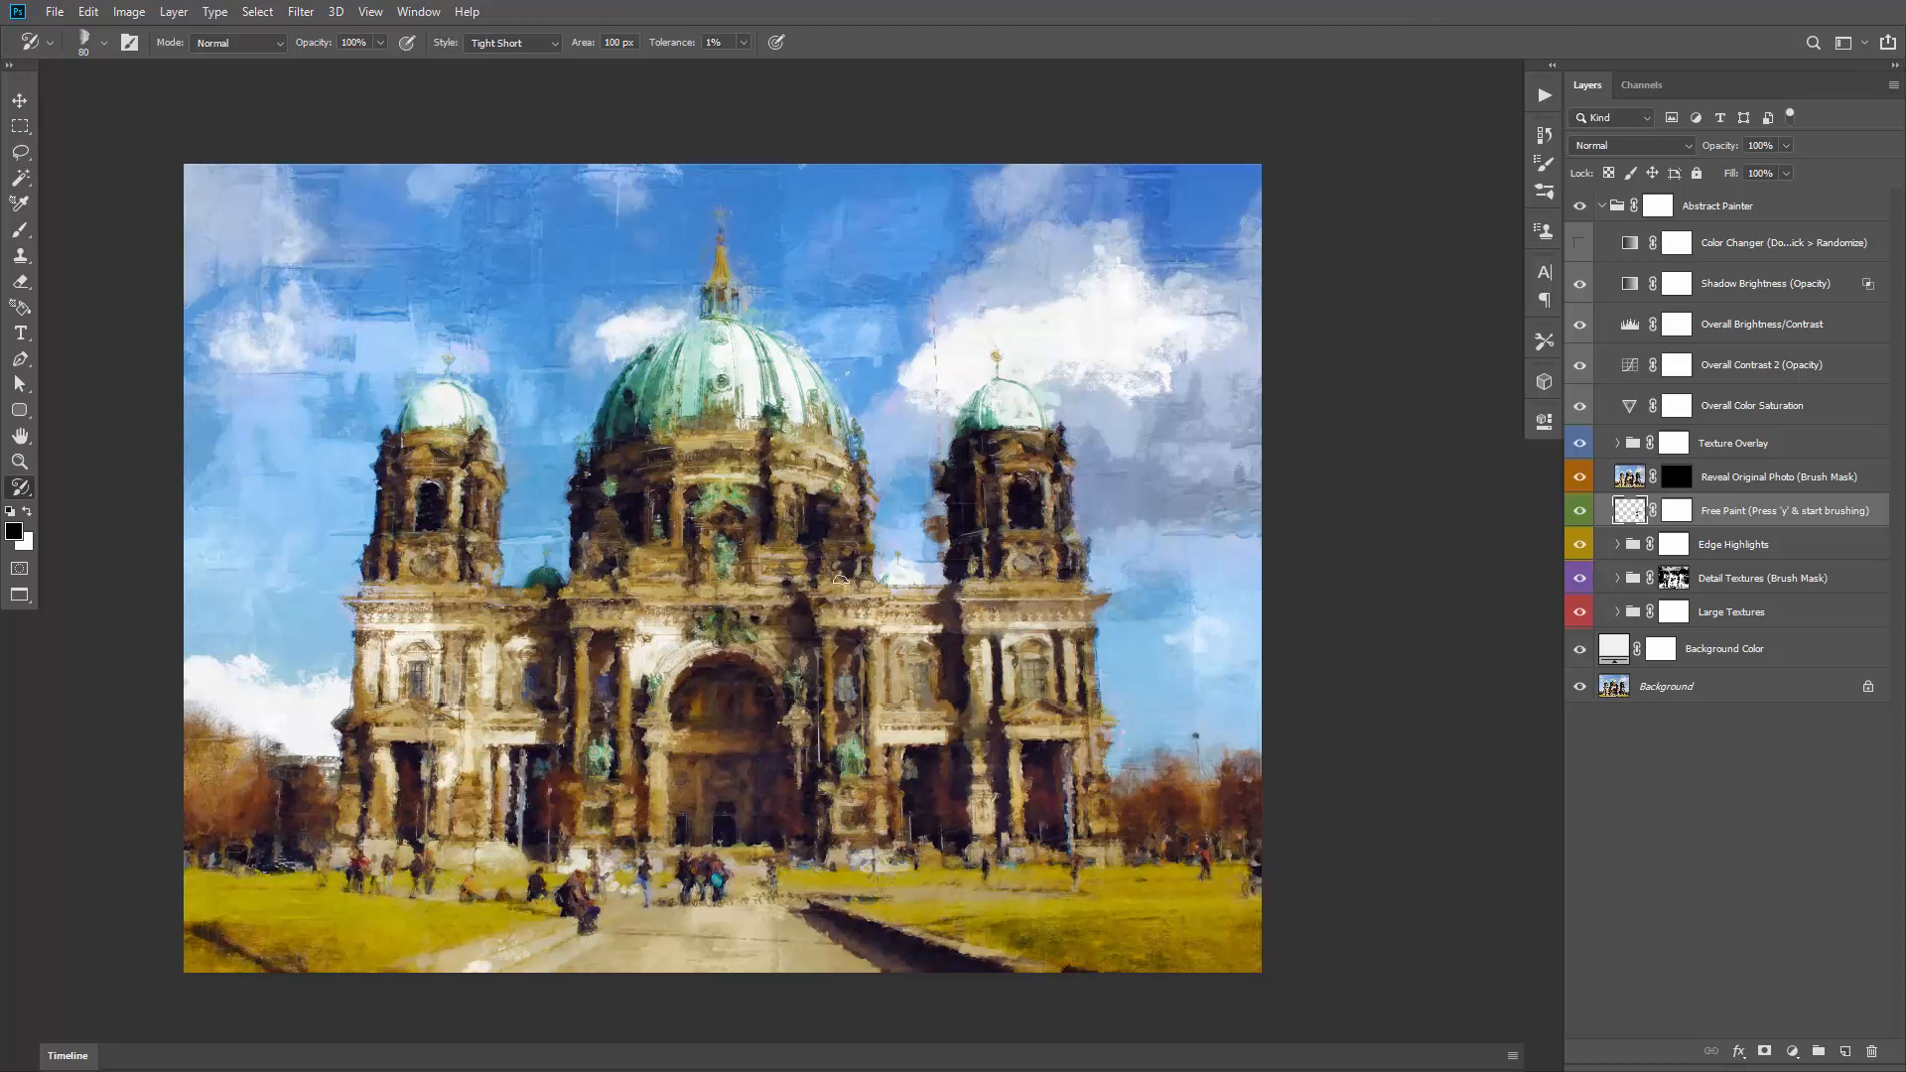
pyautogui.moveTo(806, 555); pyautogui.dragTo(738, 554)
pyautogui.moveTo(488, 572); pyautogui.dragTo(461, 570)
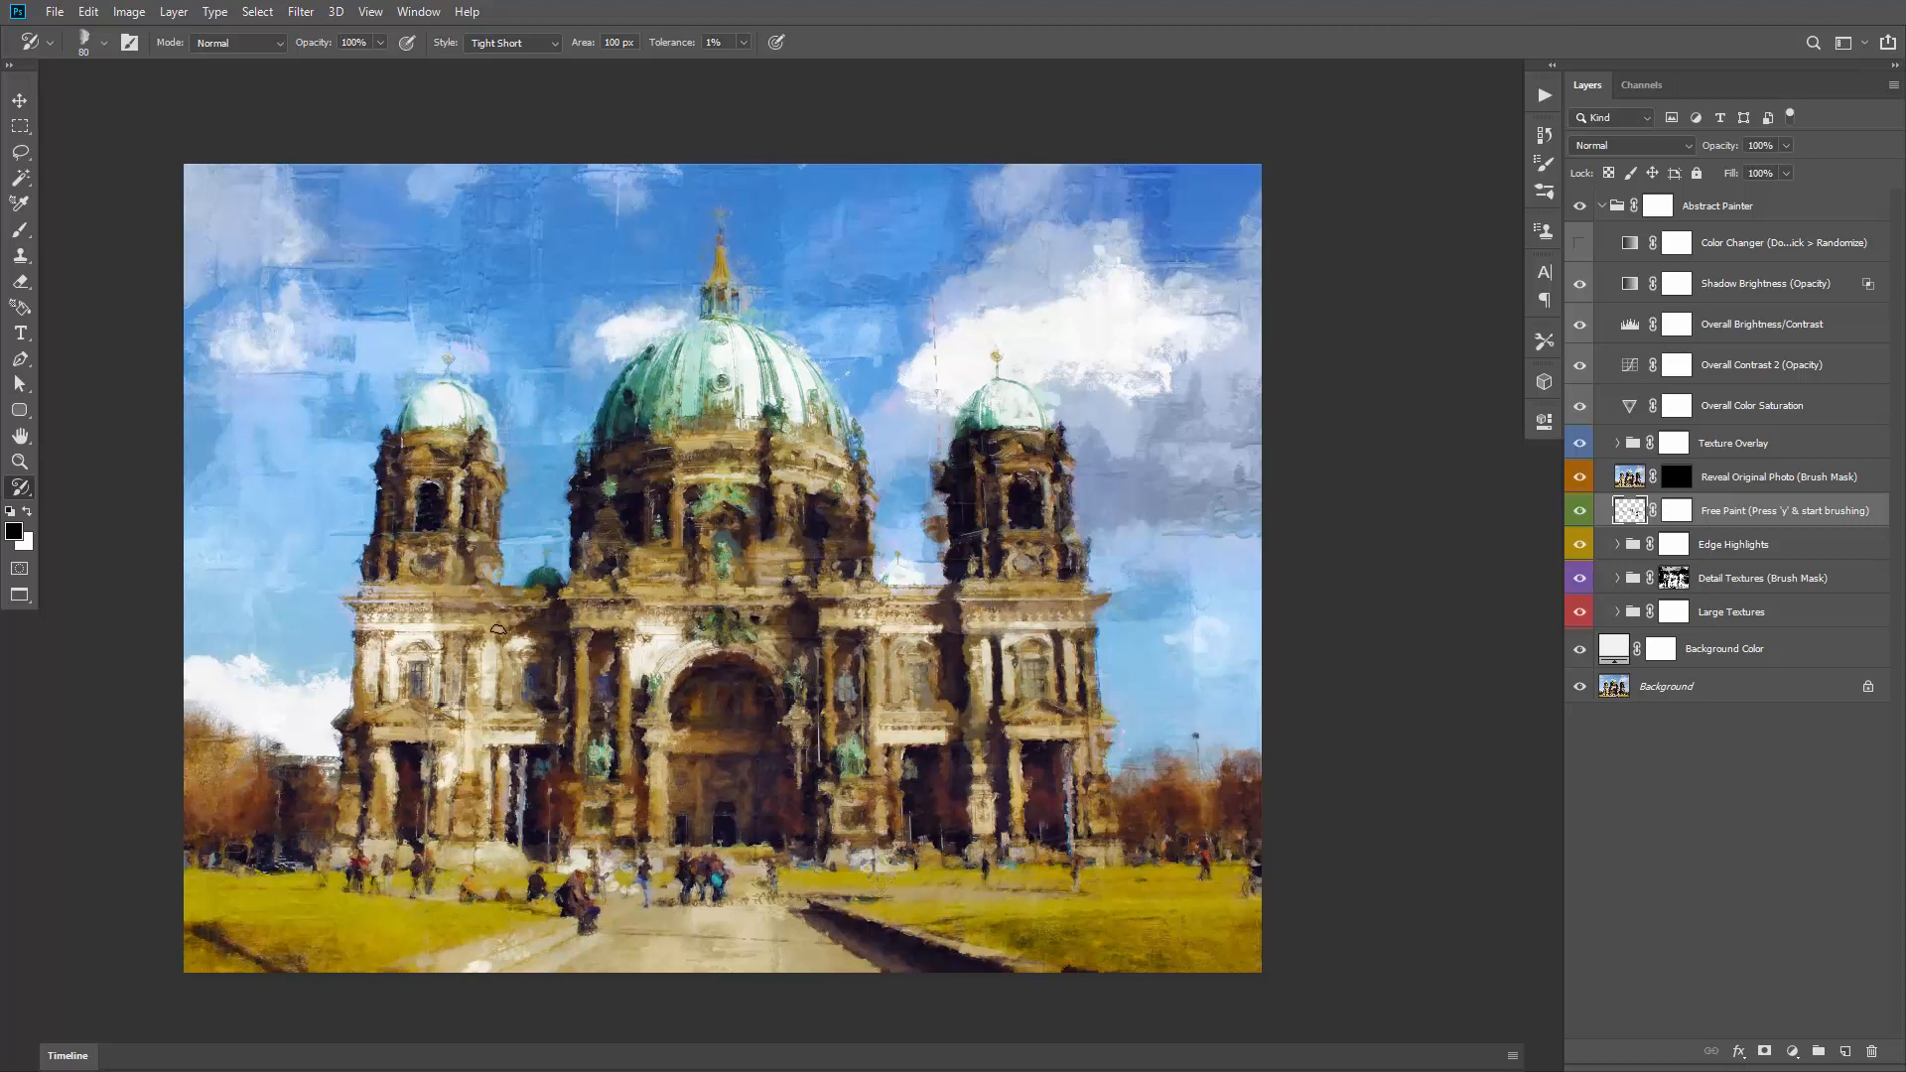
pyautogui.moveTo(467, 661)
pyautogui.mouseDown()
pyautogui.moveTo(424, 705)
pyautogui.moveTo(462, 707)
pyautogui.mouseUp()
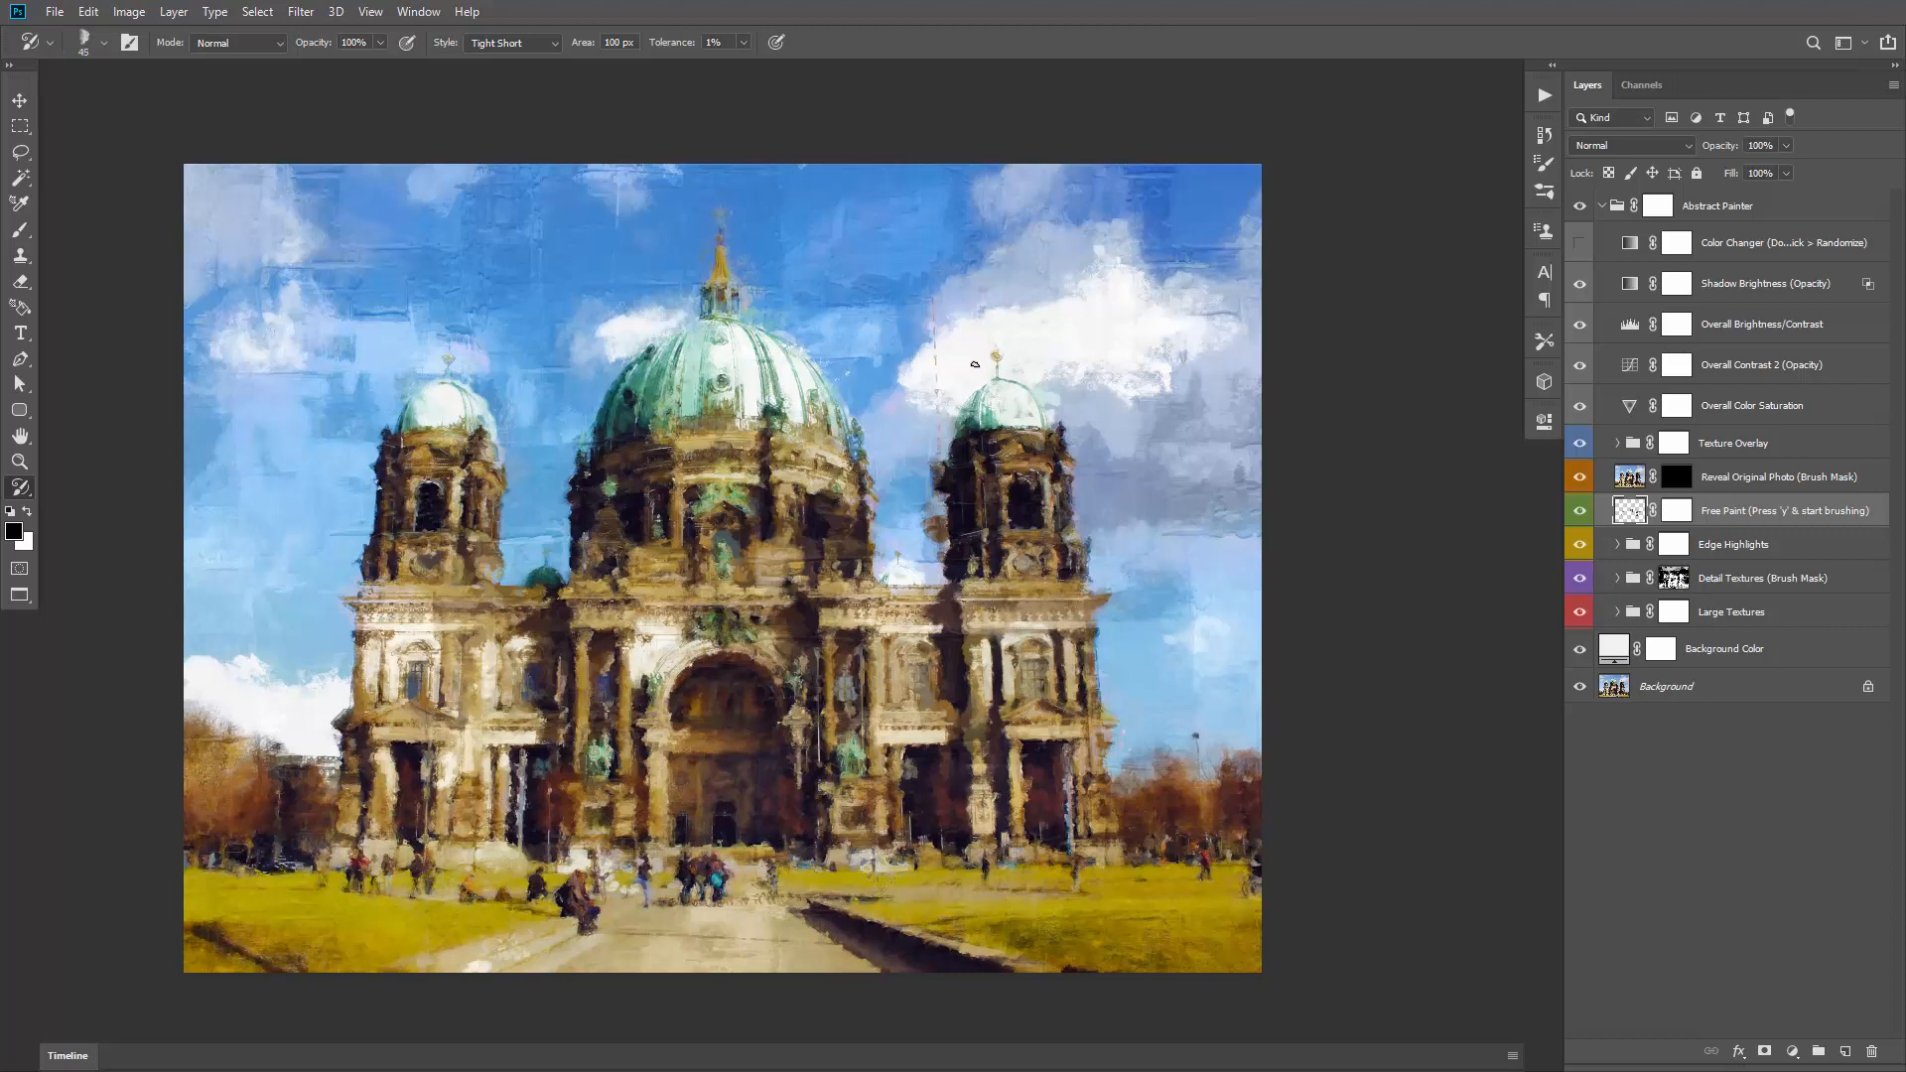
# Step: Try broad strokes with a 400 px brush over the entrance and lawn, undo them, and reduce the brush to 35 px
pyautogui.press(']')
pyautogui.press(']')
pyautogui.press(']')
pyautogui.press(']')
pyautogui.press(']')
pyautogui.press(']')
pyautogui.press(']')
pyautogui.press(']')
pyautogui.press(']')
pyautogui.press(']')
pyautogui.press(']')
pyautogui.press(']')
pyautogui.press(']')
pyautogui.press(']')
pyautogui.press(']')
pyautogui.press(']')
pyautogui.moveTo(1028, 669)
pyautogui.mouseDown()
pyautogui.moveTo(804, 720)
pyautogui.moveTo(714, 854)
pyautogui.moveTo(466, 883)
pyautogui.moveTo(1072, 893)
pyautogui.moveTo(923, 834)
pyautogui.mouseUp()
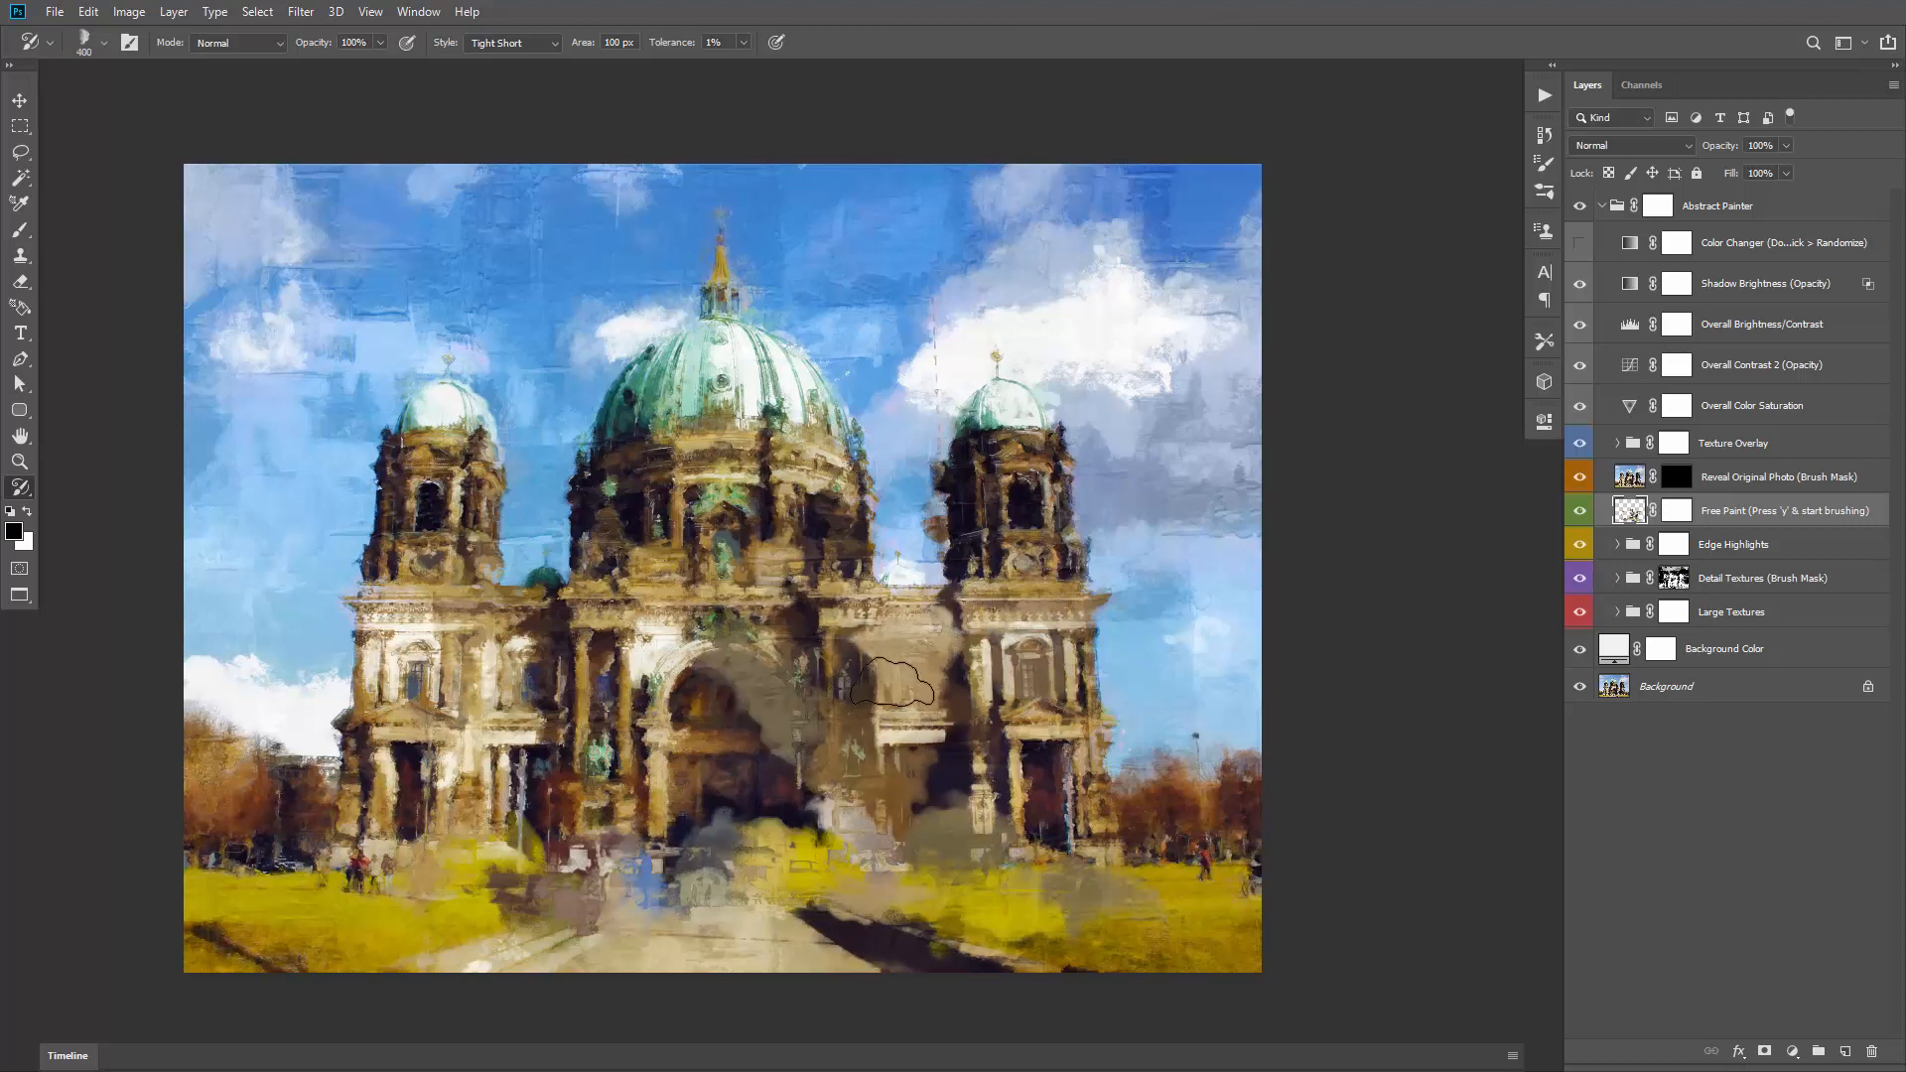
pyautogui.hotkey('ctrl', 'z')
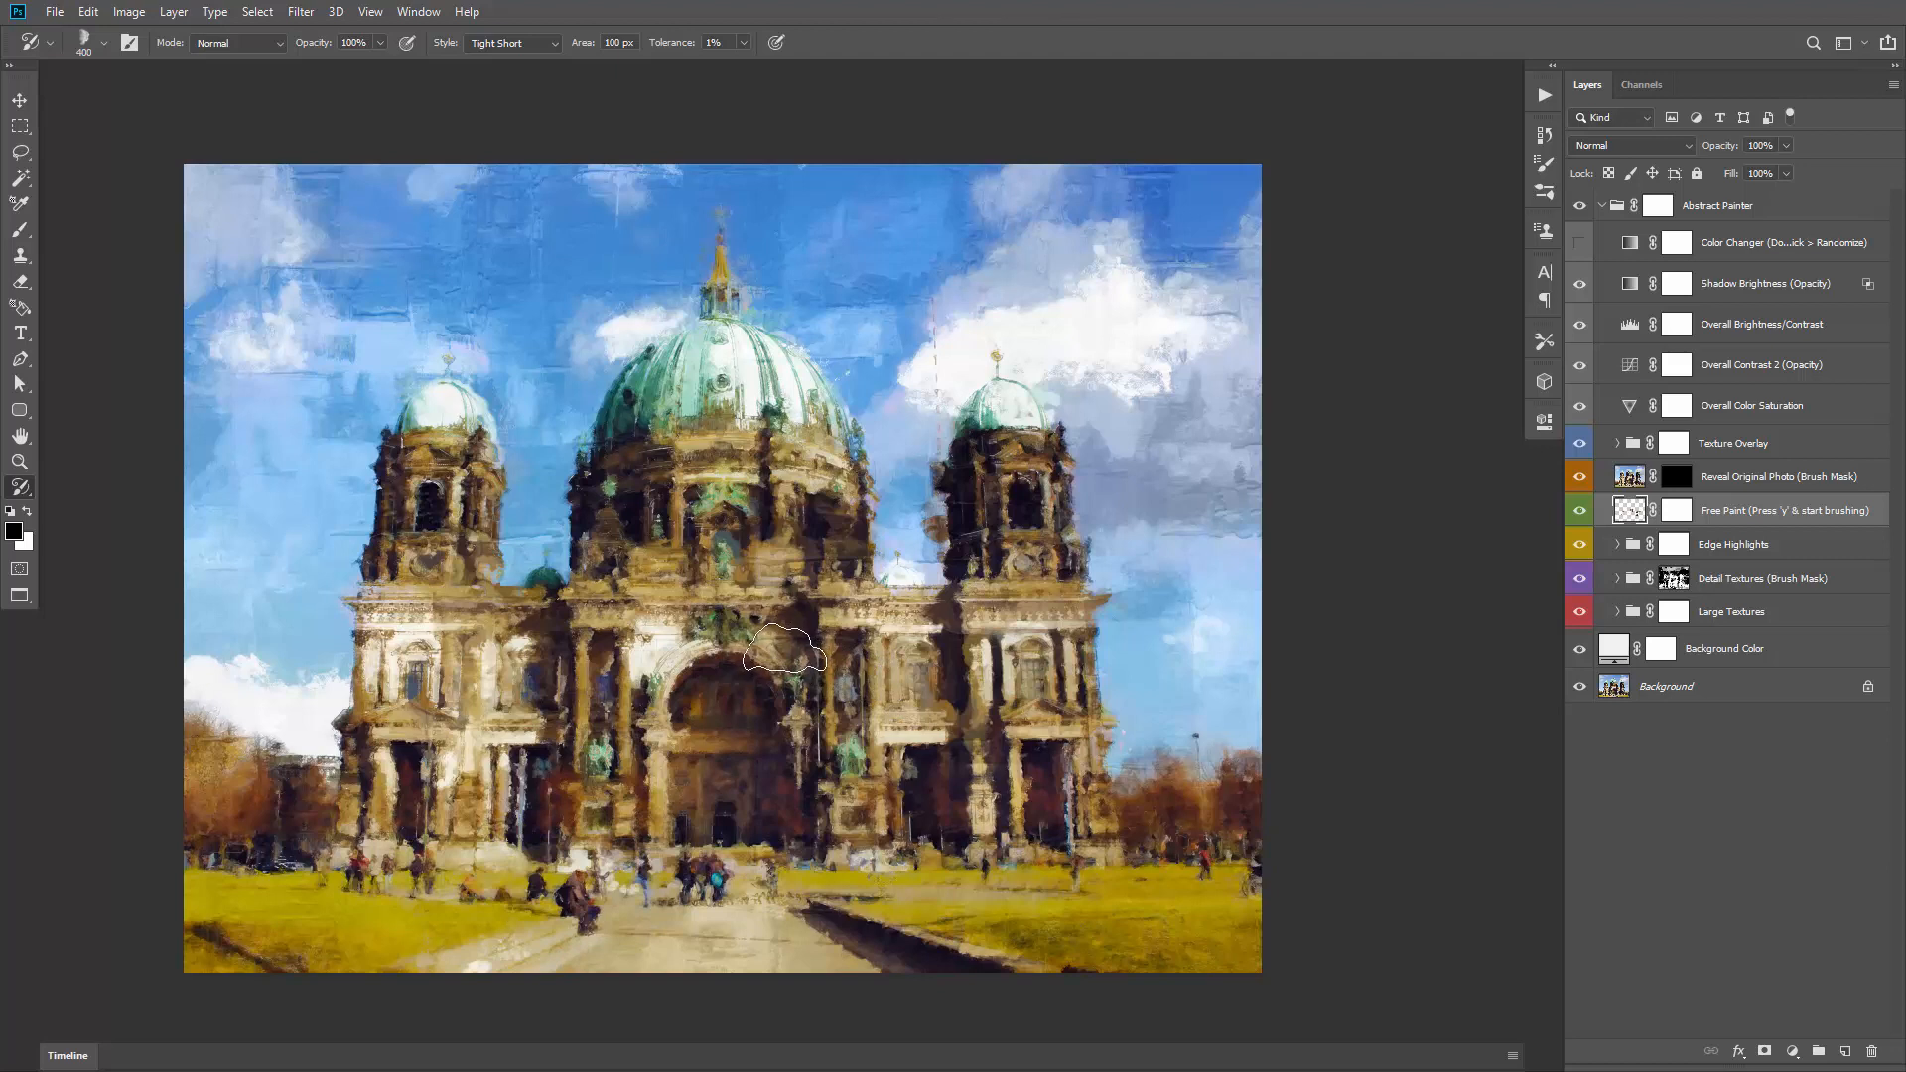
pyautogui.press('[')
pyautogui.press(']')
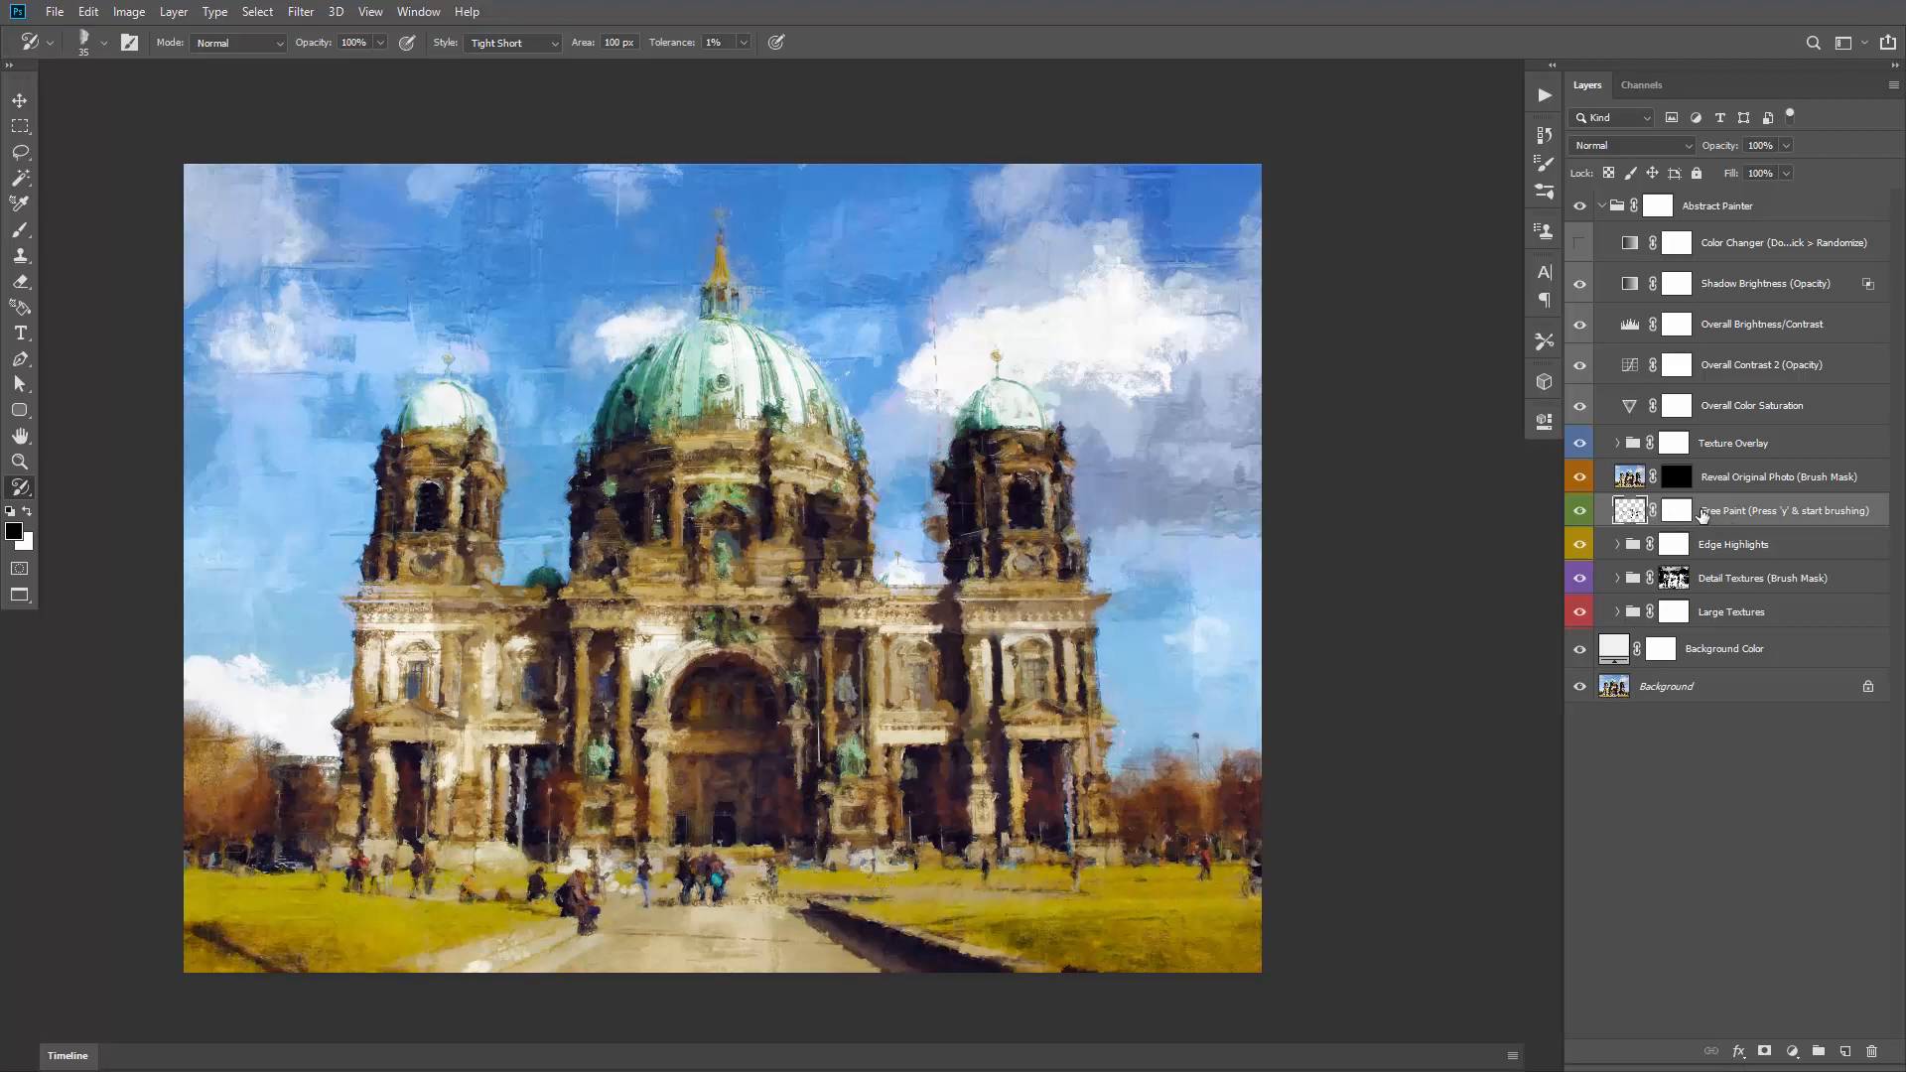
# Step: Add a new empty layer directly above the Free Paint layer and make it the active layer
pyautogui.hotkey('ctrl', 'shift', 'n')
pyautogui.press('Return')
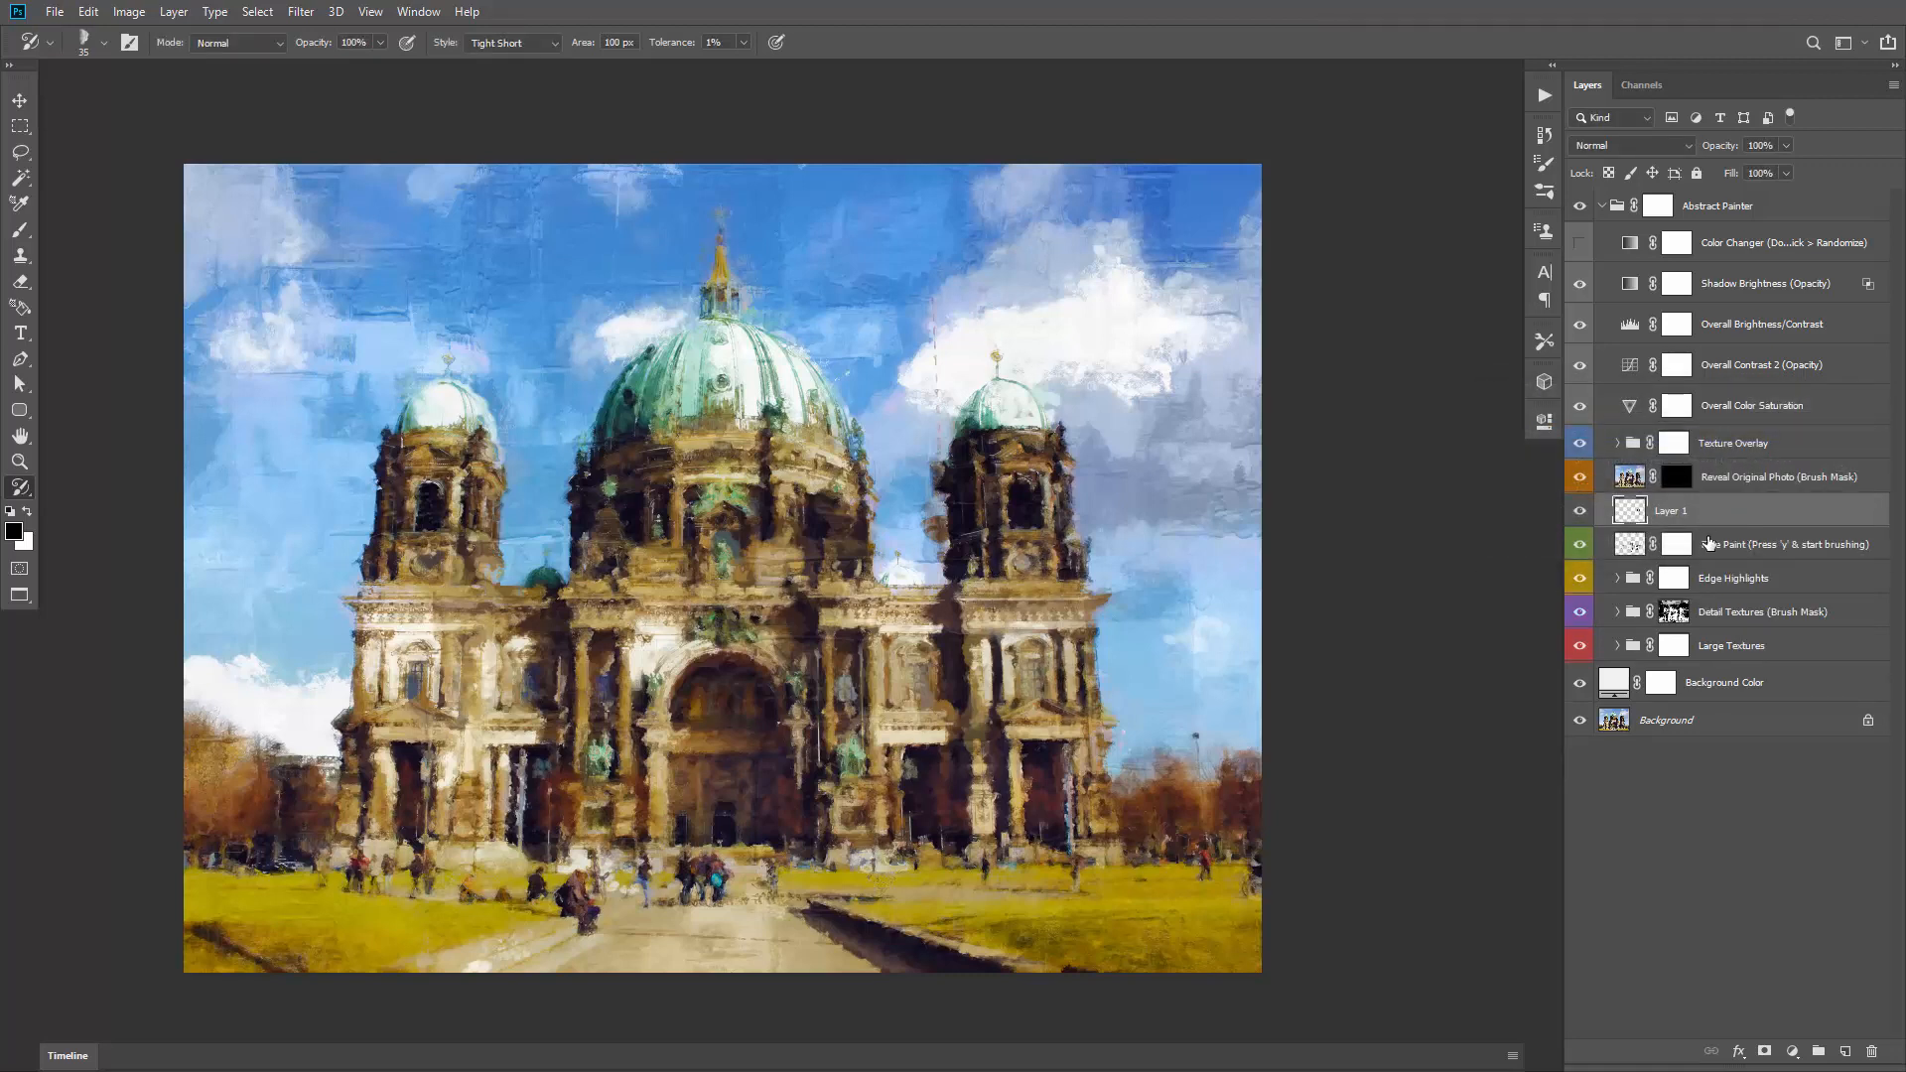
pyautogui.click(1732, 552)
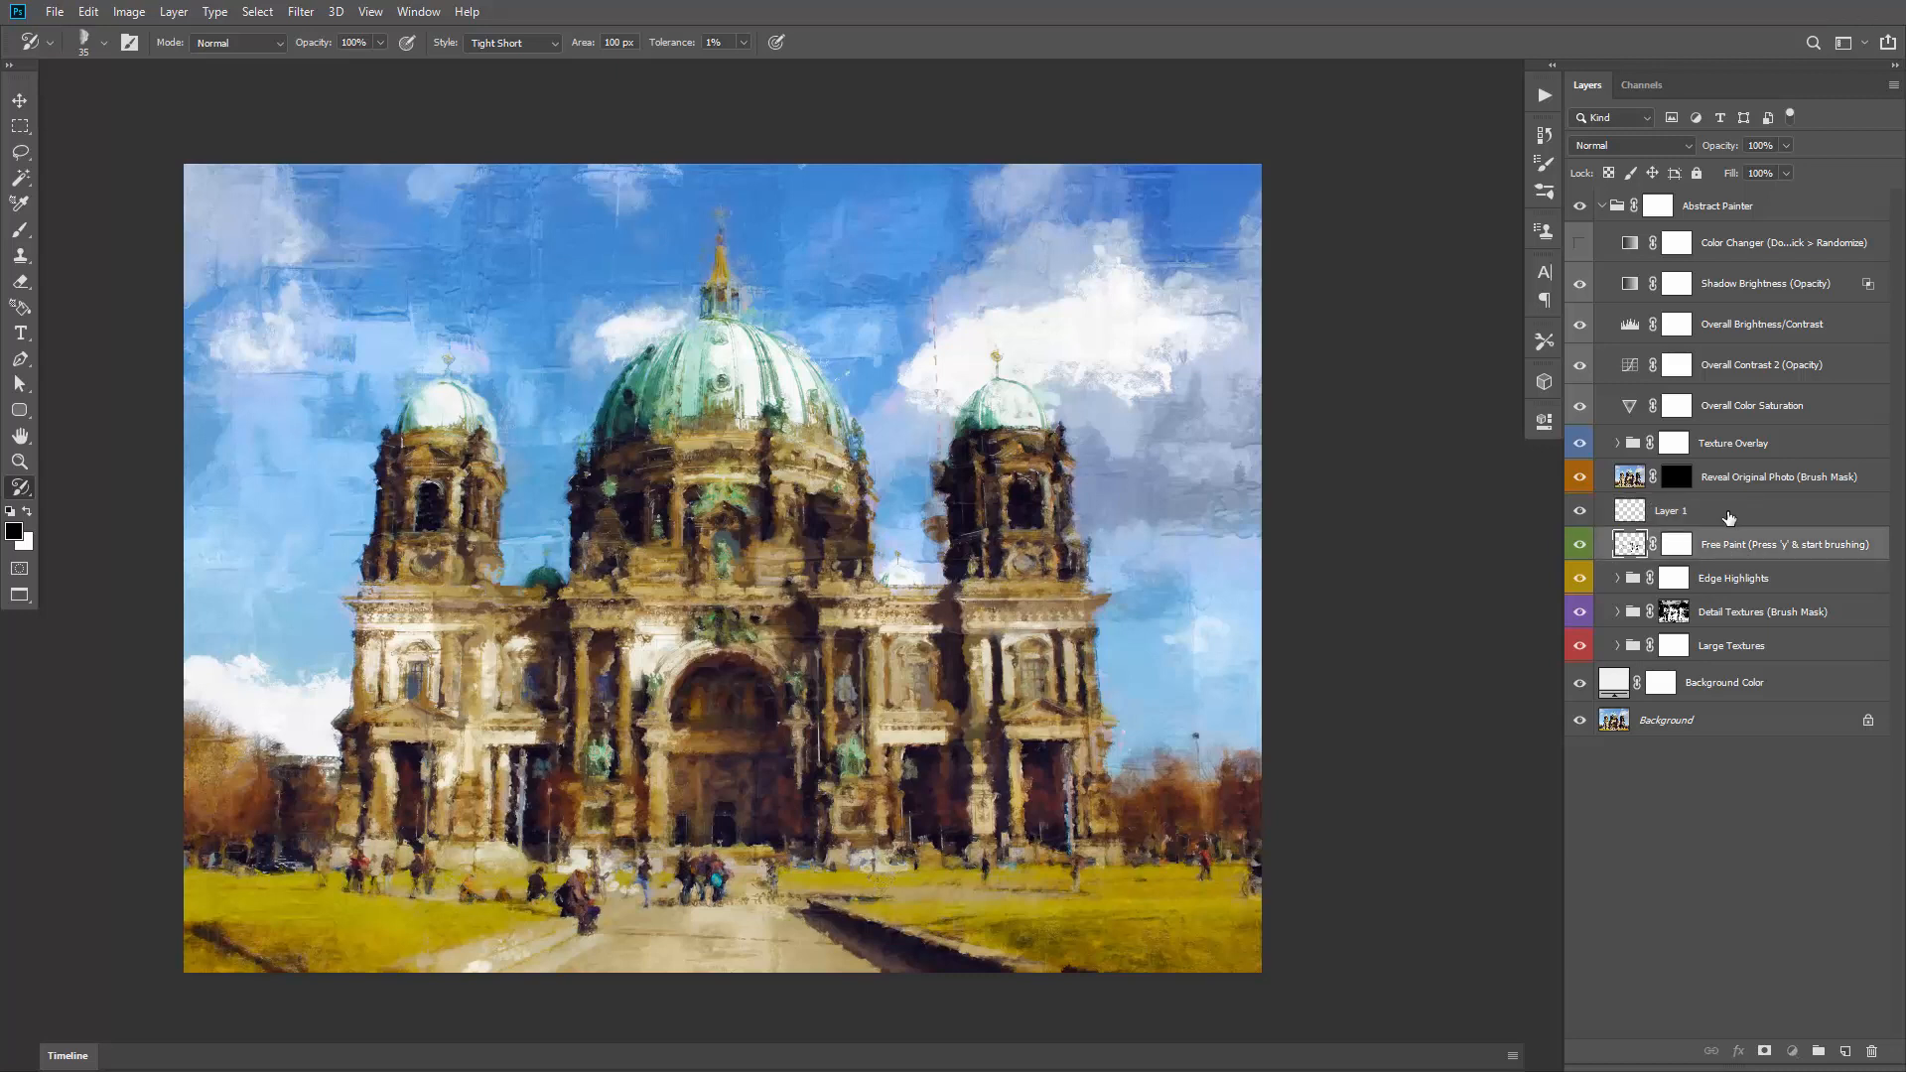
pyautogui.click(1672, 513)
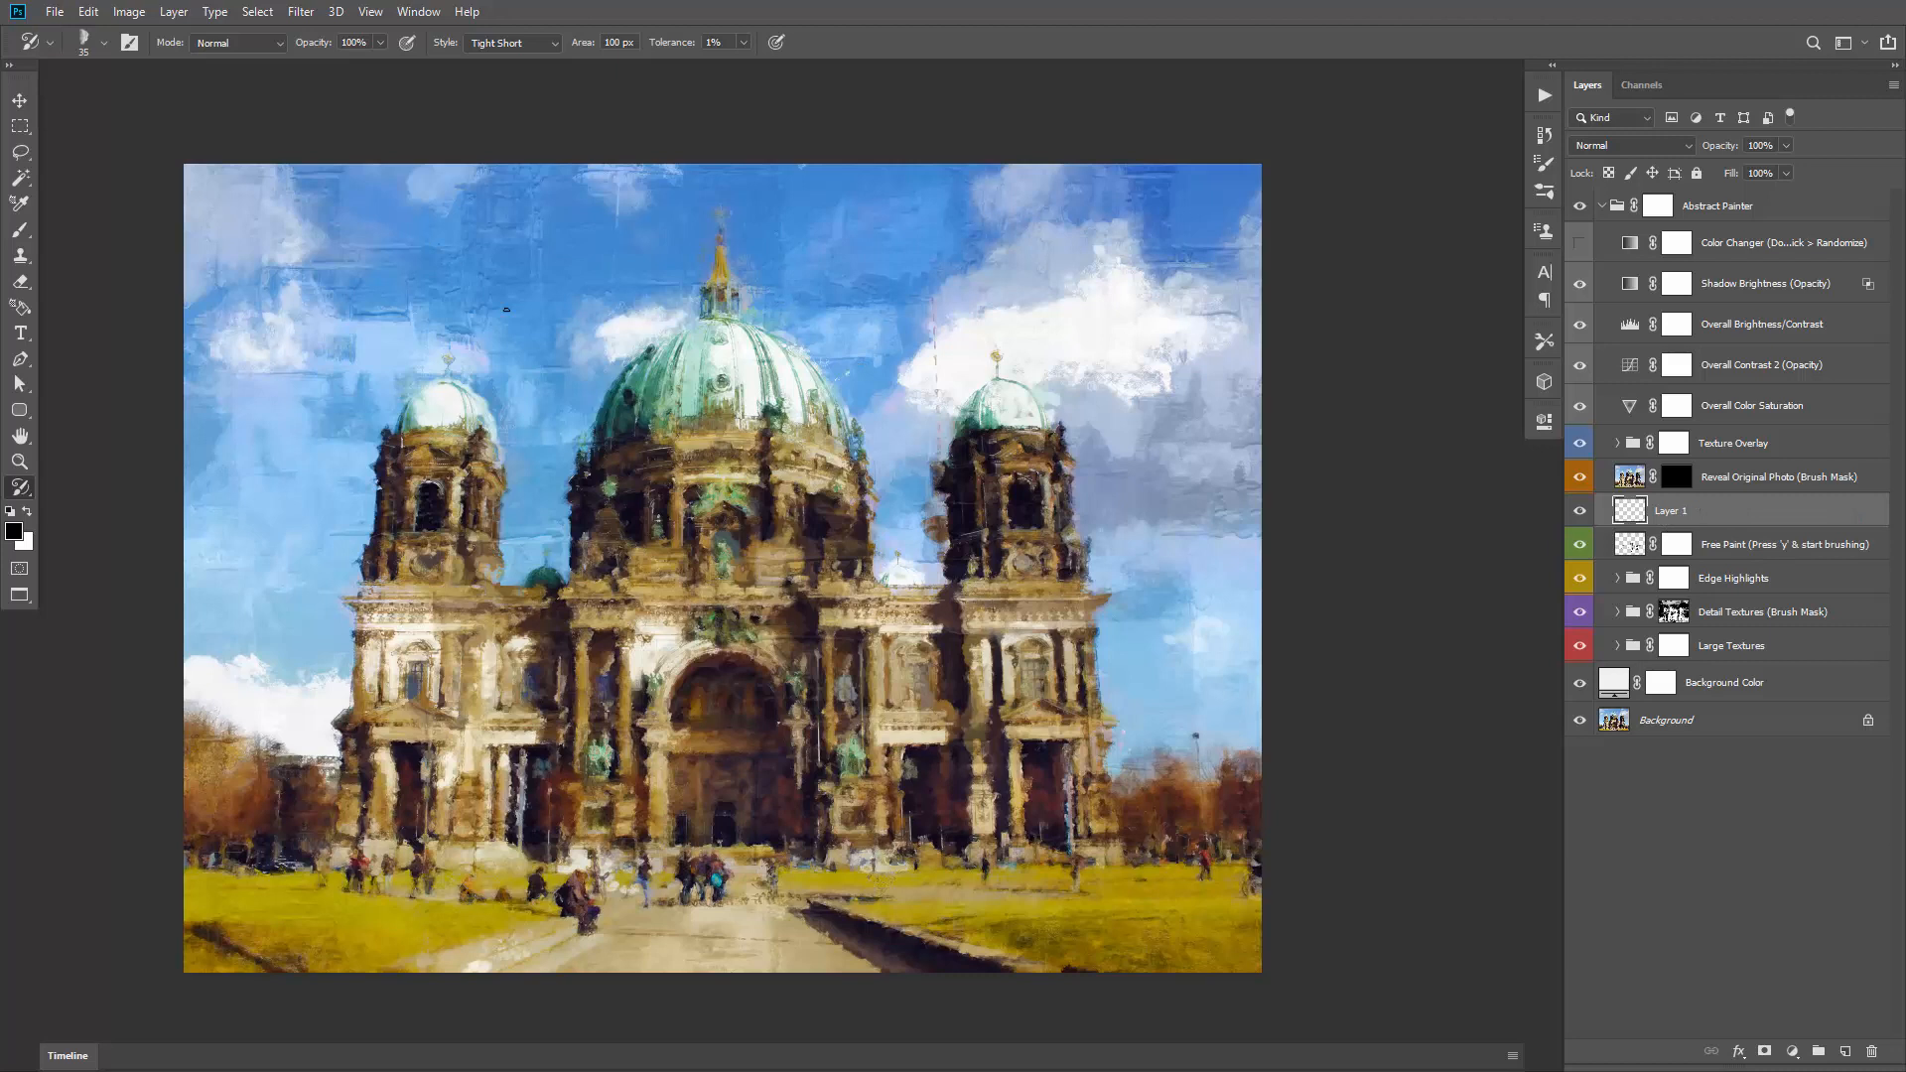
# Step: Choose the 80 px art history brush from AbstractPainter_Brushes and reduce its size to 45 px
pyautogui.rightClick(390, 248)
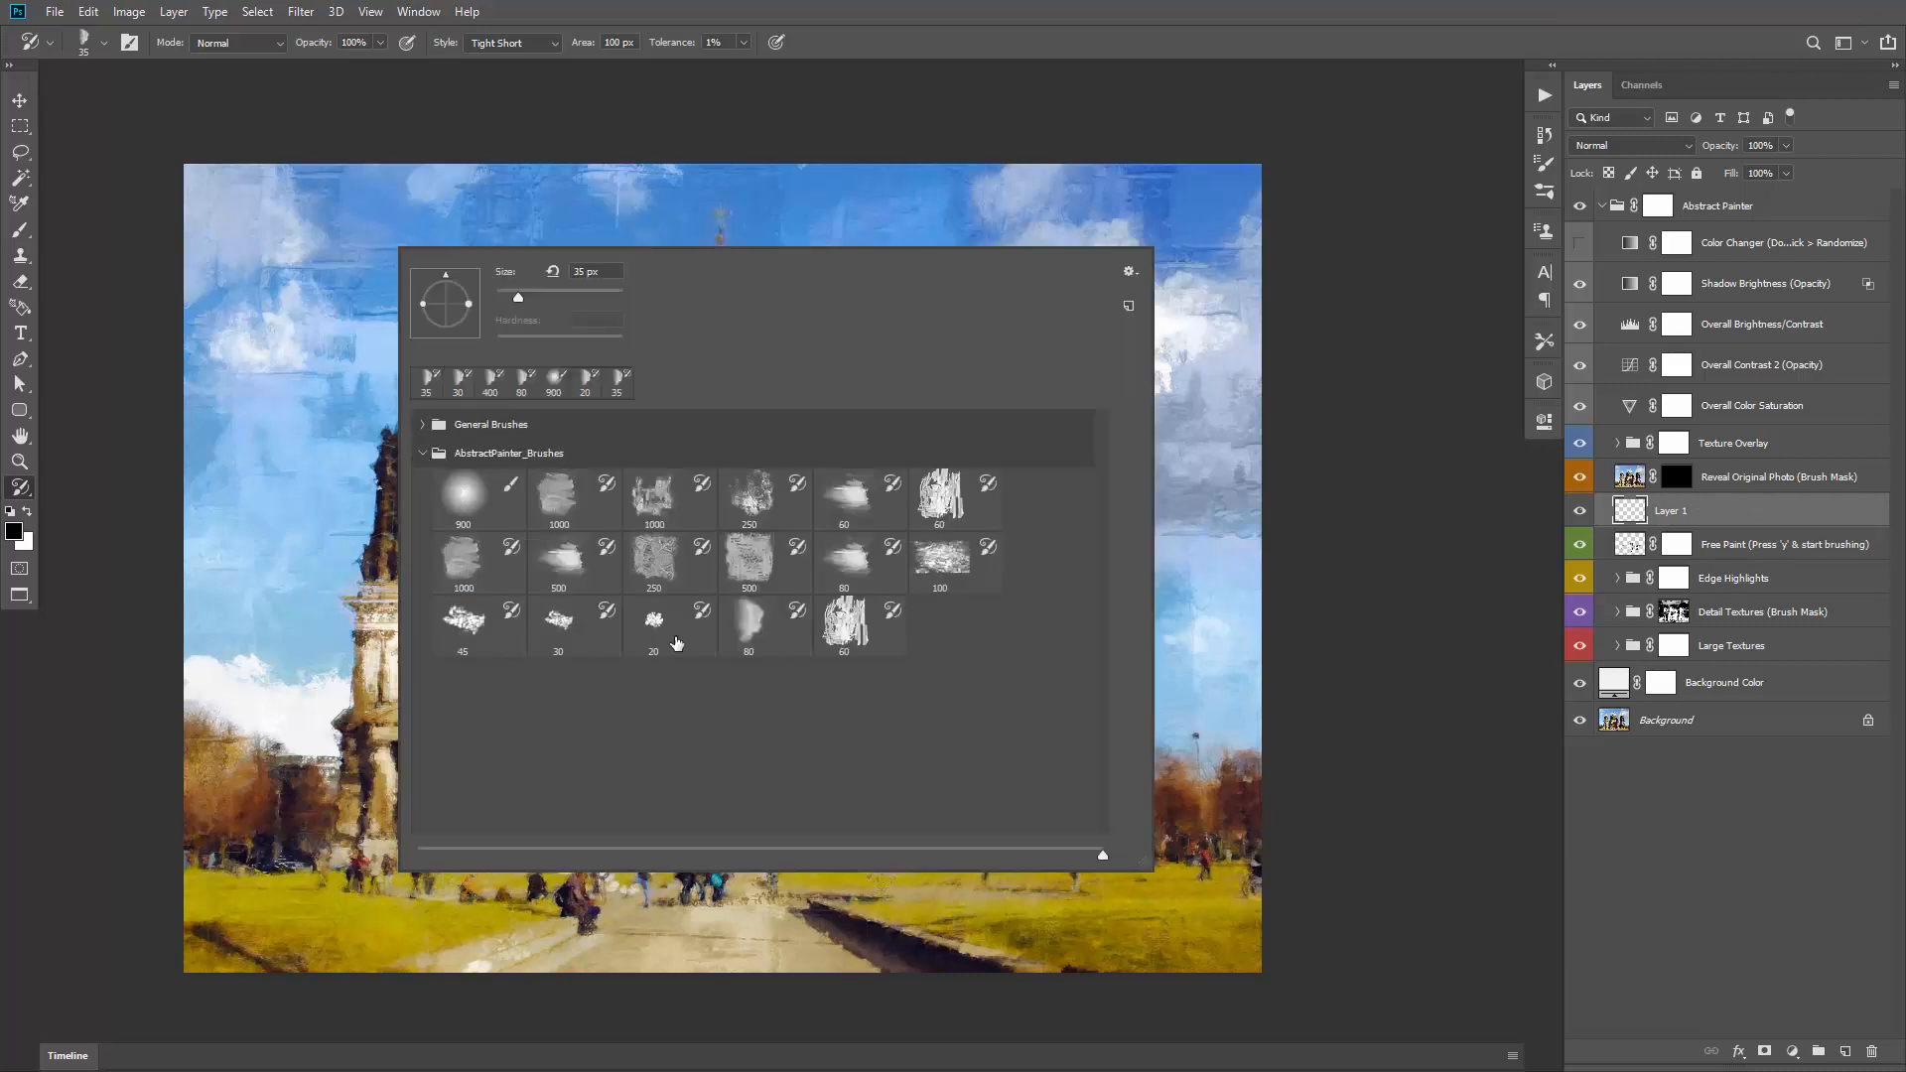
pyautogui.click(777, 647)
pyautogui.click(1186, 423)
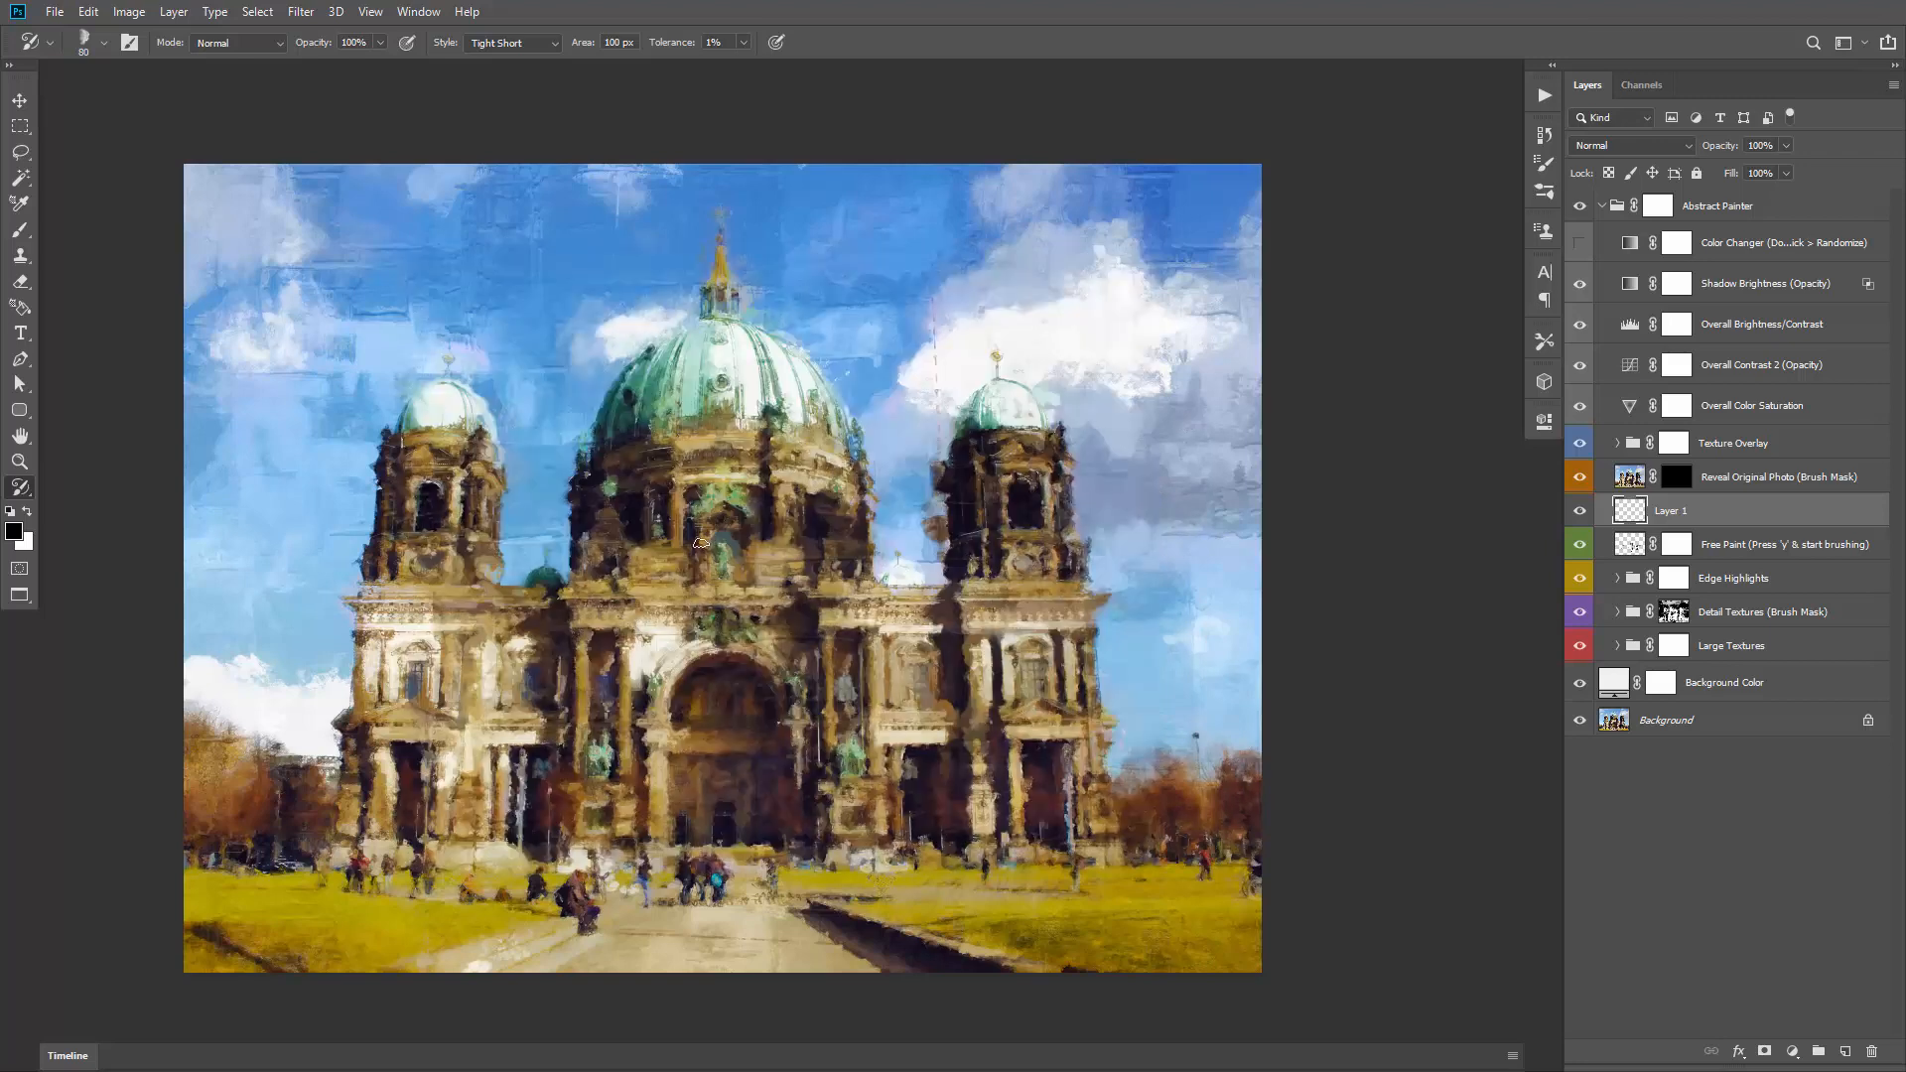
pyautogui.press('[')
pyautogui.press('[')
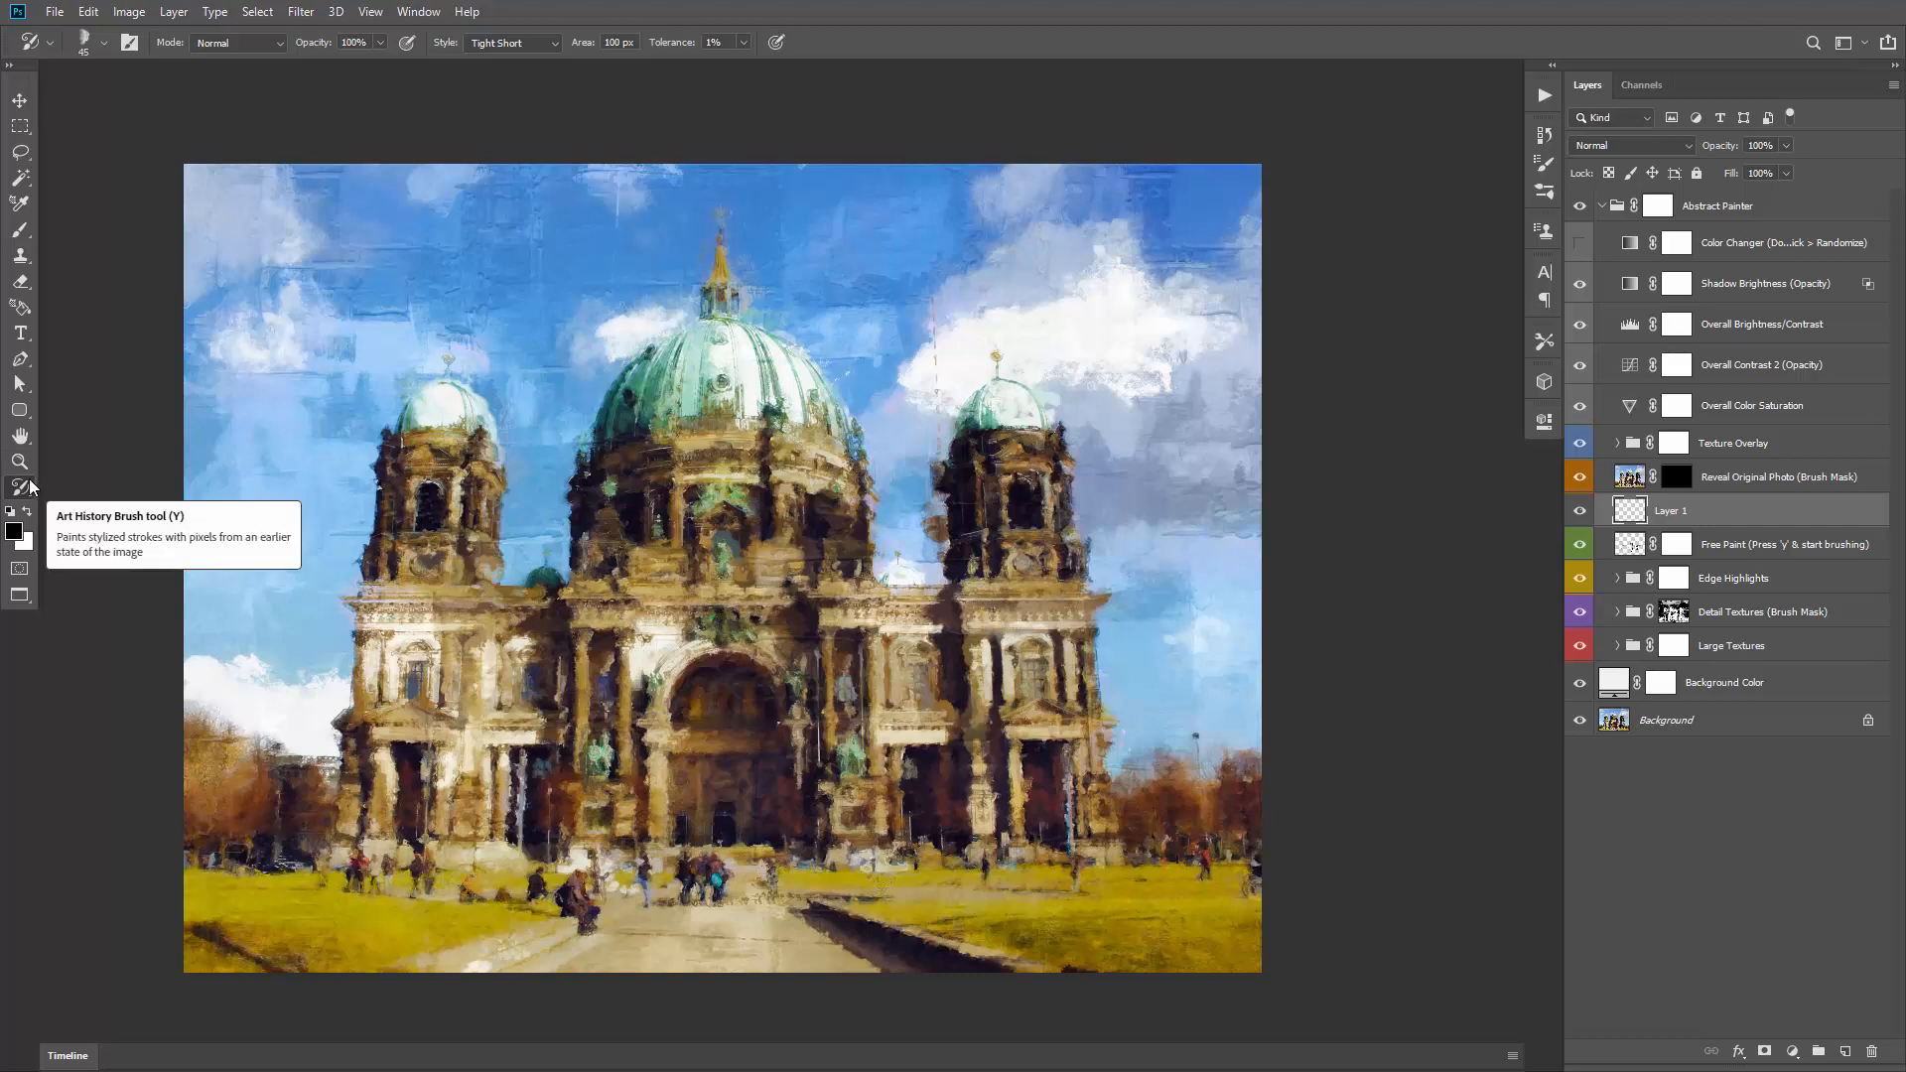
# Step: Set the Art History Brush mode to Darken and paint strokes over the cathedral's central section and towers on Layer 1
pyautogui.click(219, 44)
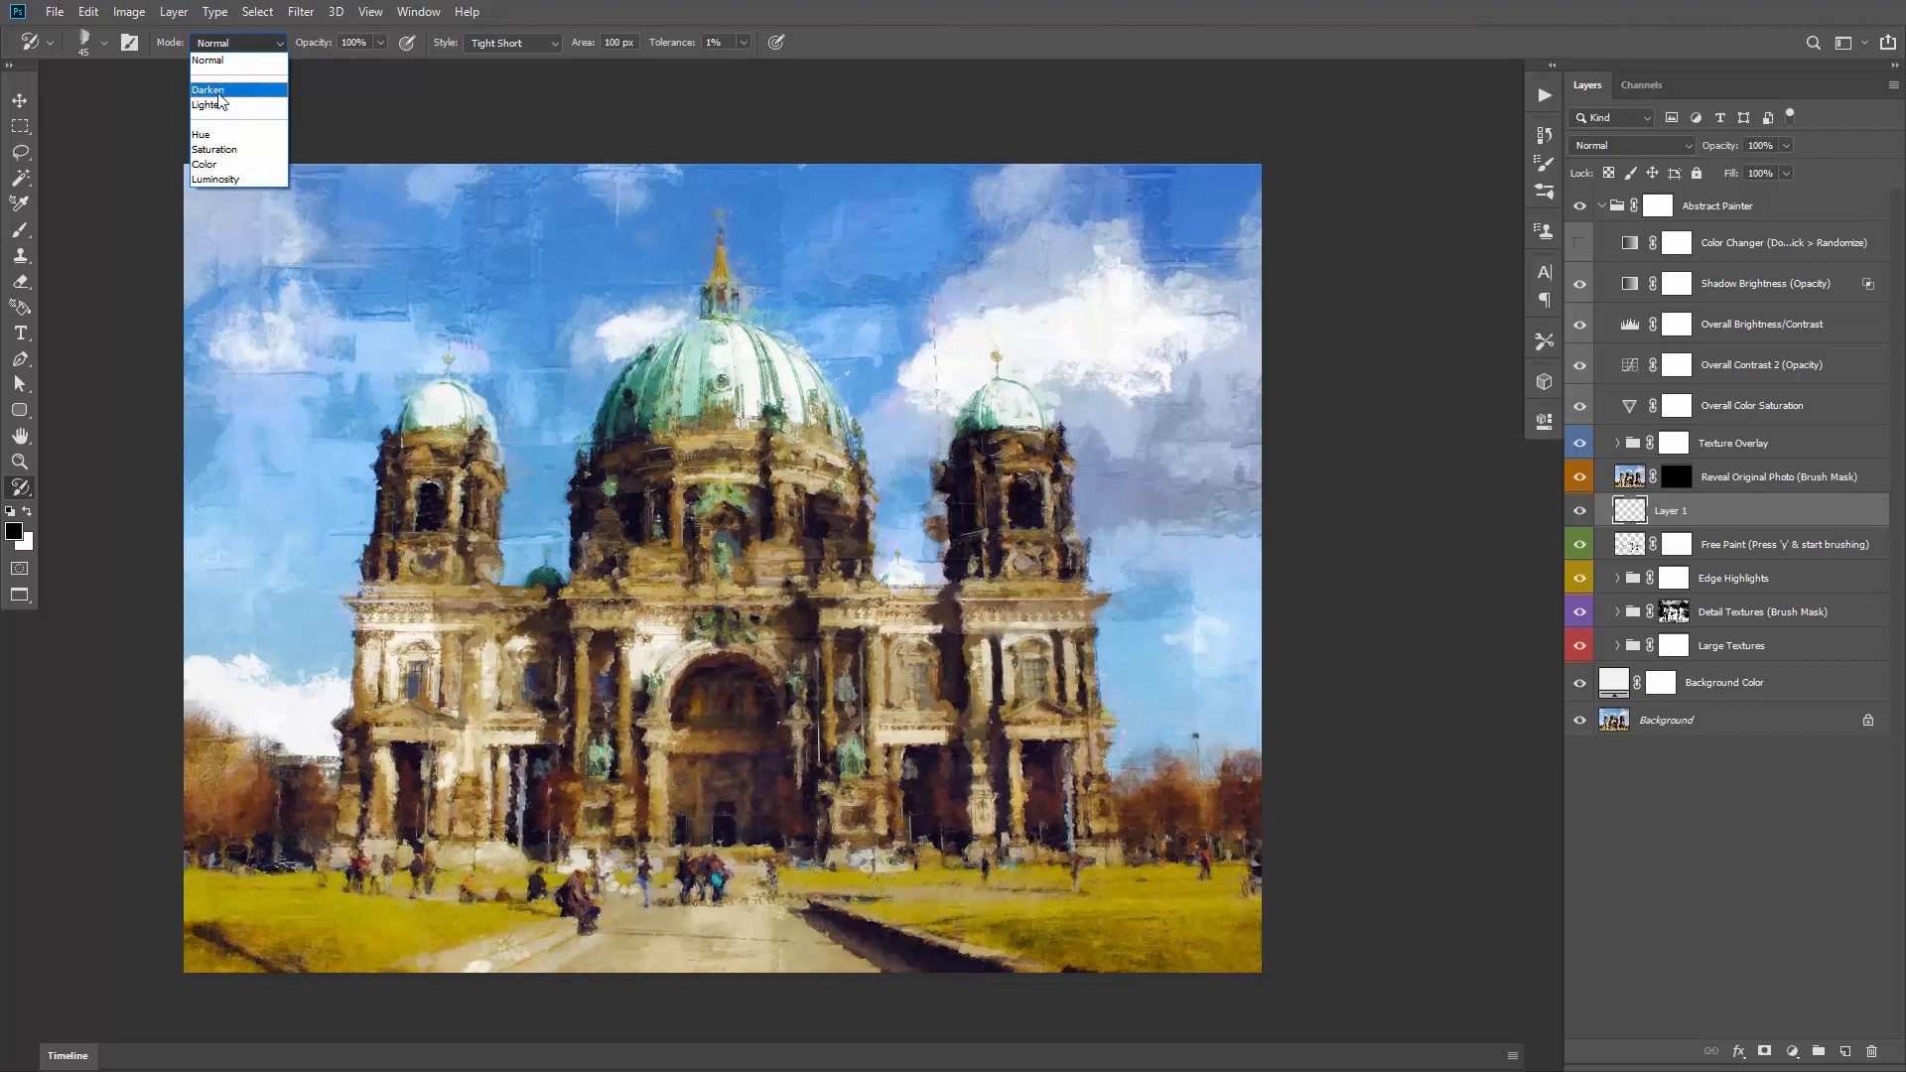
pyautogui.click(219, 94)
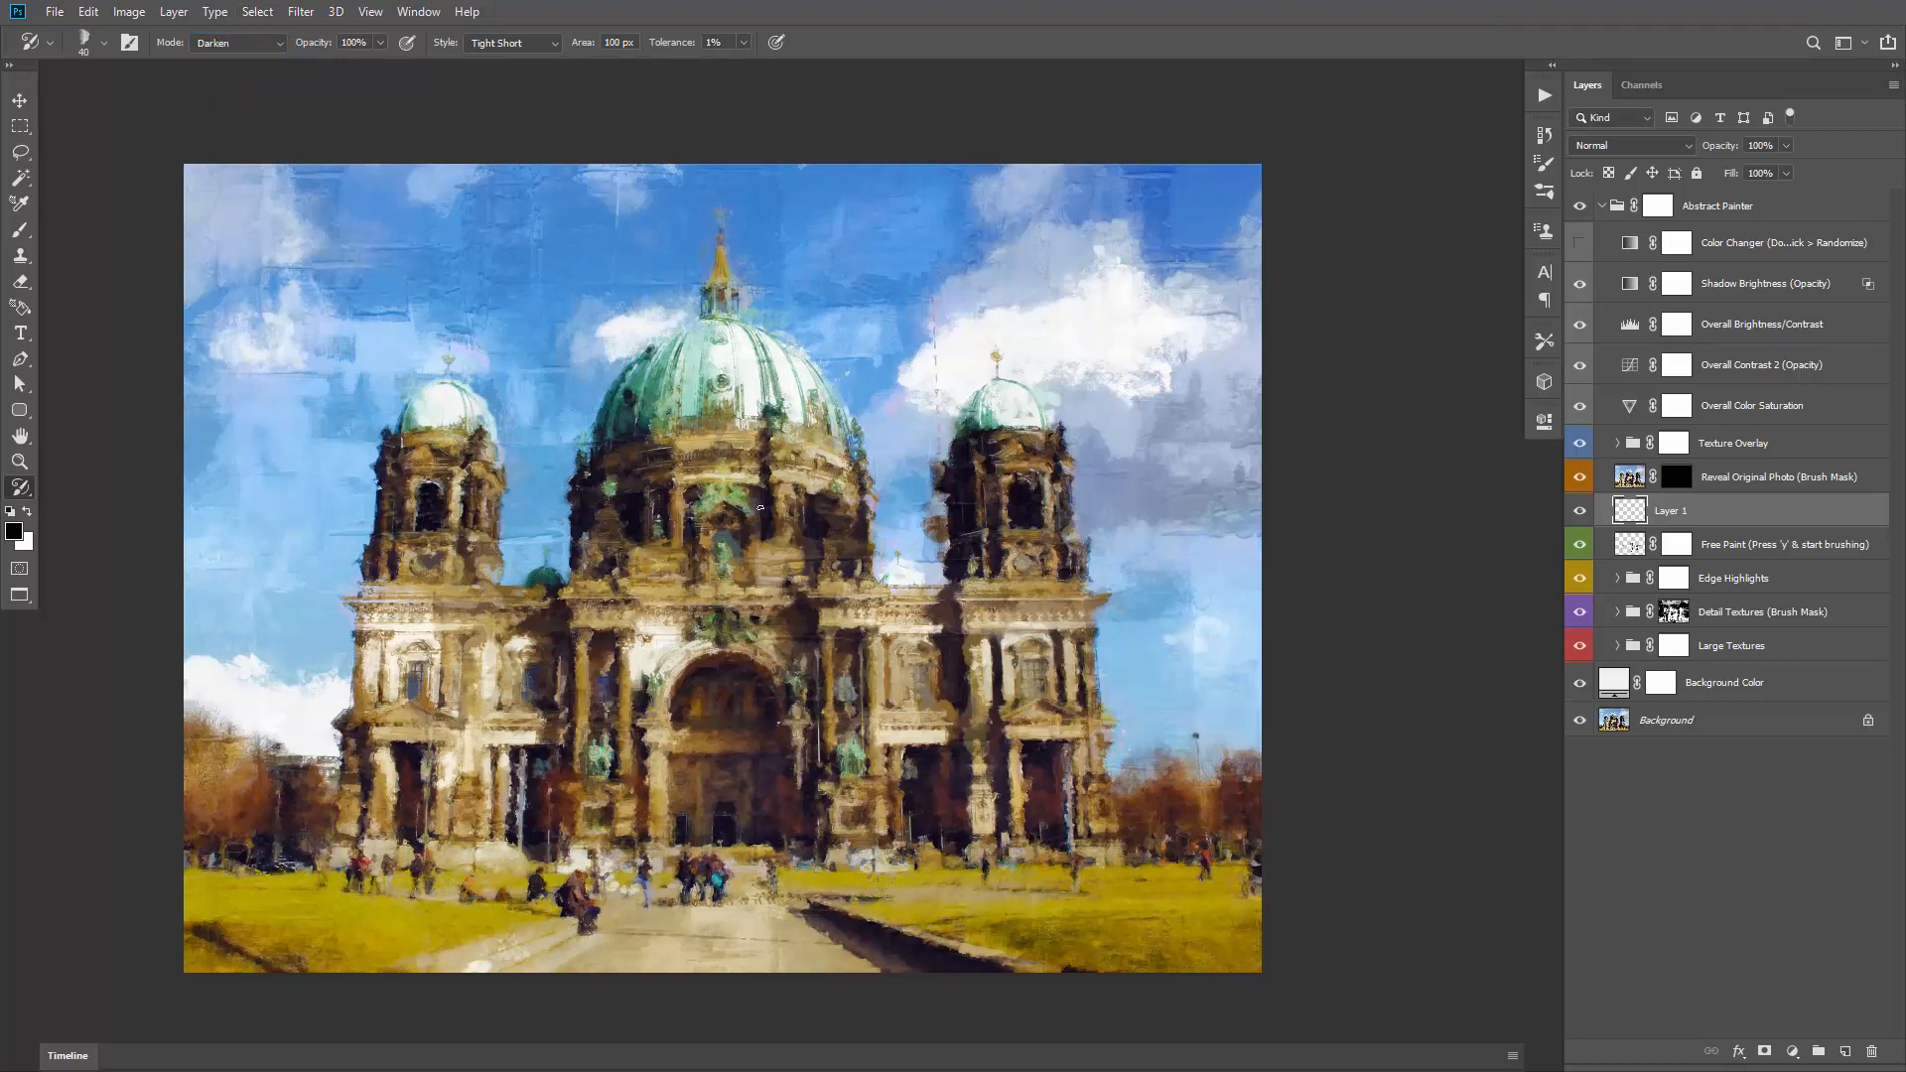
pyautogui.moveTo(783, 505)
pyautogui.mouseDown()
pyautogui.moveTo(784, 593)
pyautogui.moveTo(846, 604)
pyautogui.moveTo(879, 731)
pyautogui.moveTo(943, 695)
pyautogui.moveTo(987, 602)
pyautogui.mouseUp()
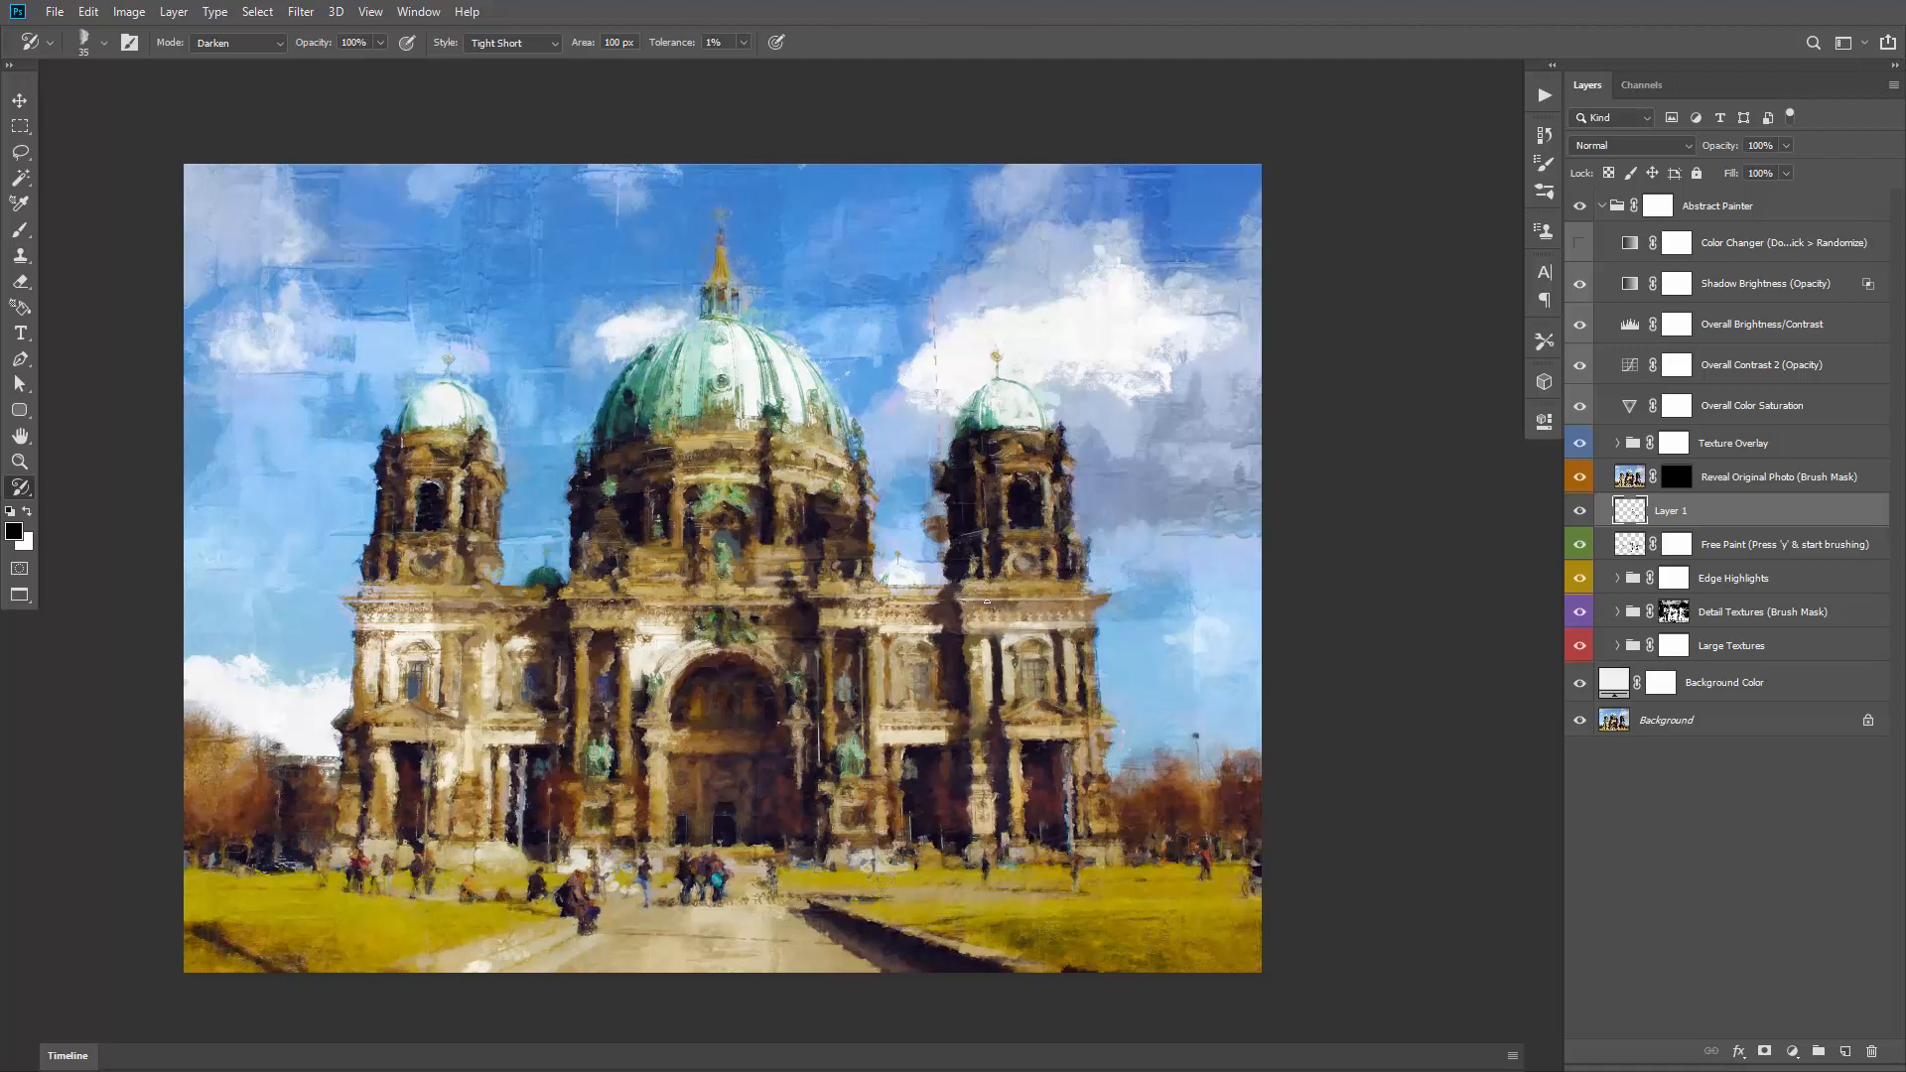
pyautogui.moveTo(463, 496)
pyautogui.mouseDown()
pyautogui.moveTo(437, 536)
pyautogui.moveTo(467, 556)
pyautogui.mouseUp()
pyautogui.click(224, 49)
pyautogui.click(246, 56)
# Step: Add an empty layer directly above Layer 1, set the Art History Brush mode to Lighten, and toggle the layer's visibility to compare
pyautogui.hotkey('ctrl', 'shift', 'n')
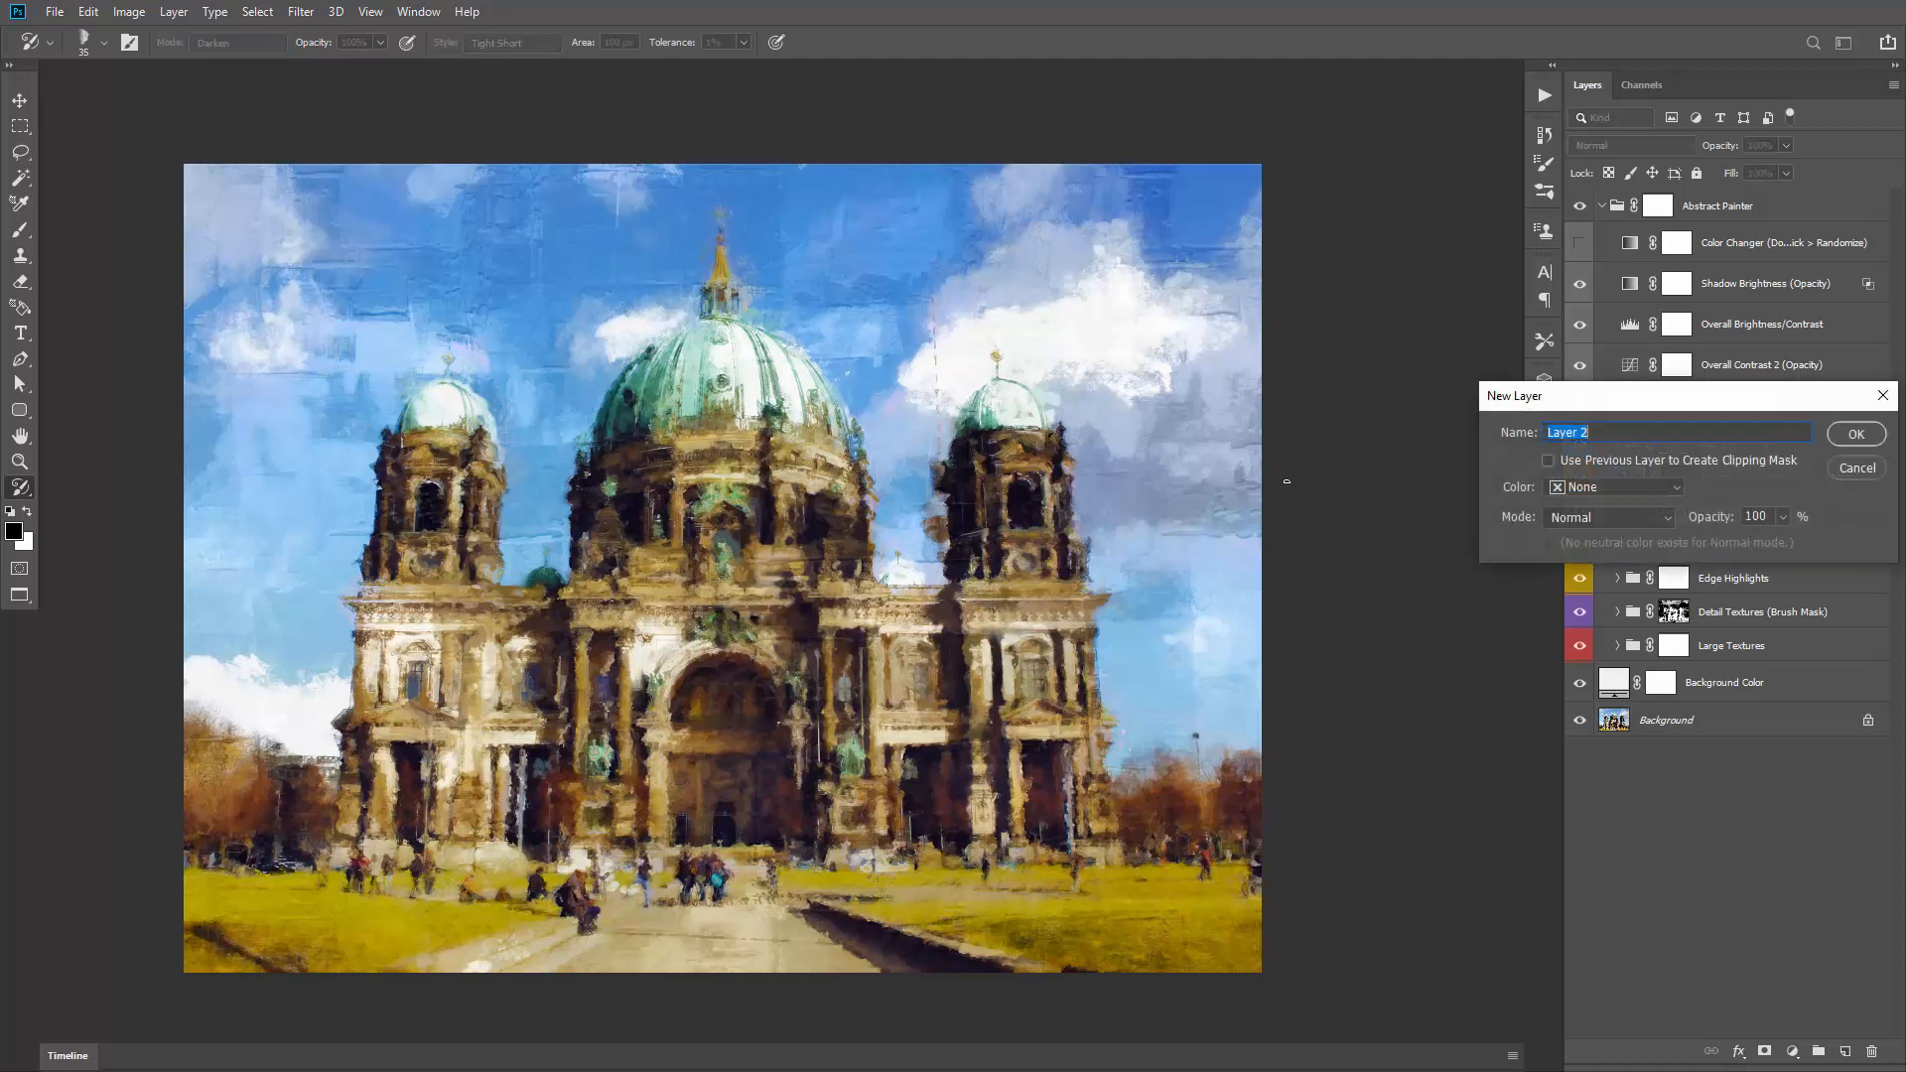
pyautogui.press('Return')
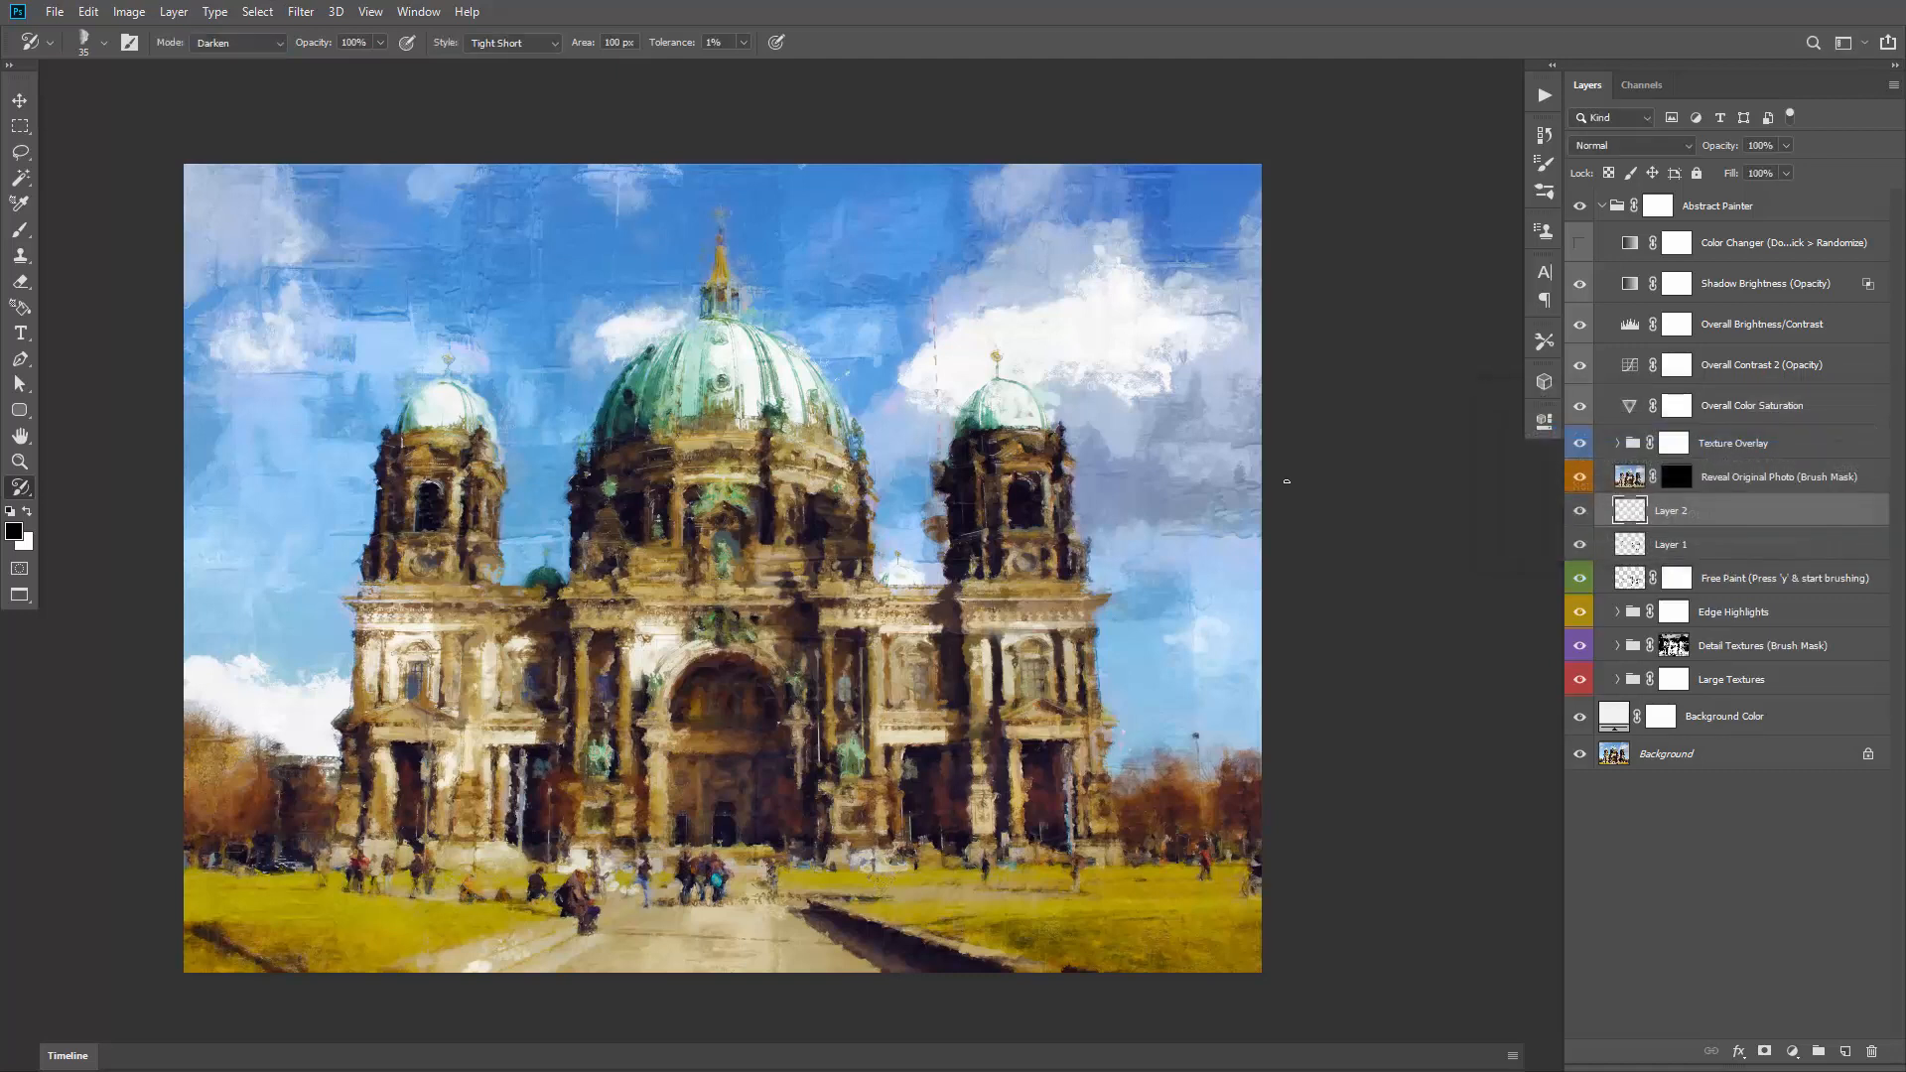
pyautogui.click(242, 42)
pyautogui.click(228, 100)
pyautogui.click(1580, 514)
pyautogui.moveTo(1585, 525)
pyautogui.mouseDown()
pyautogui.moveTo(1585, 585)
pyautogui.moveTo(1580, 510)
pyautogui.mouseUp()
# Step: Turn off Invert in the Art History Brush's Texture settings
pyautogui.click(1543, 163)
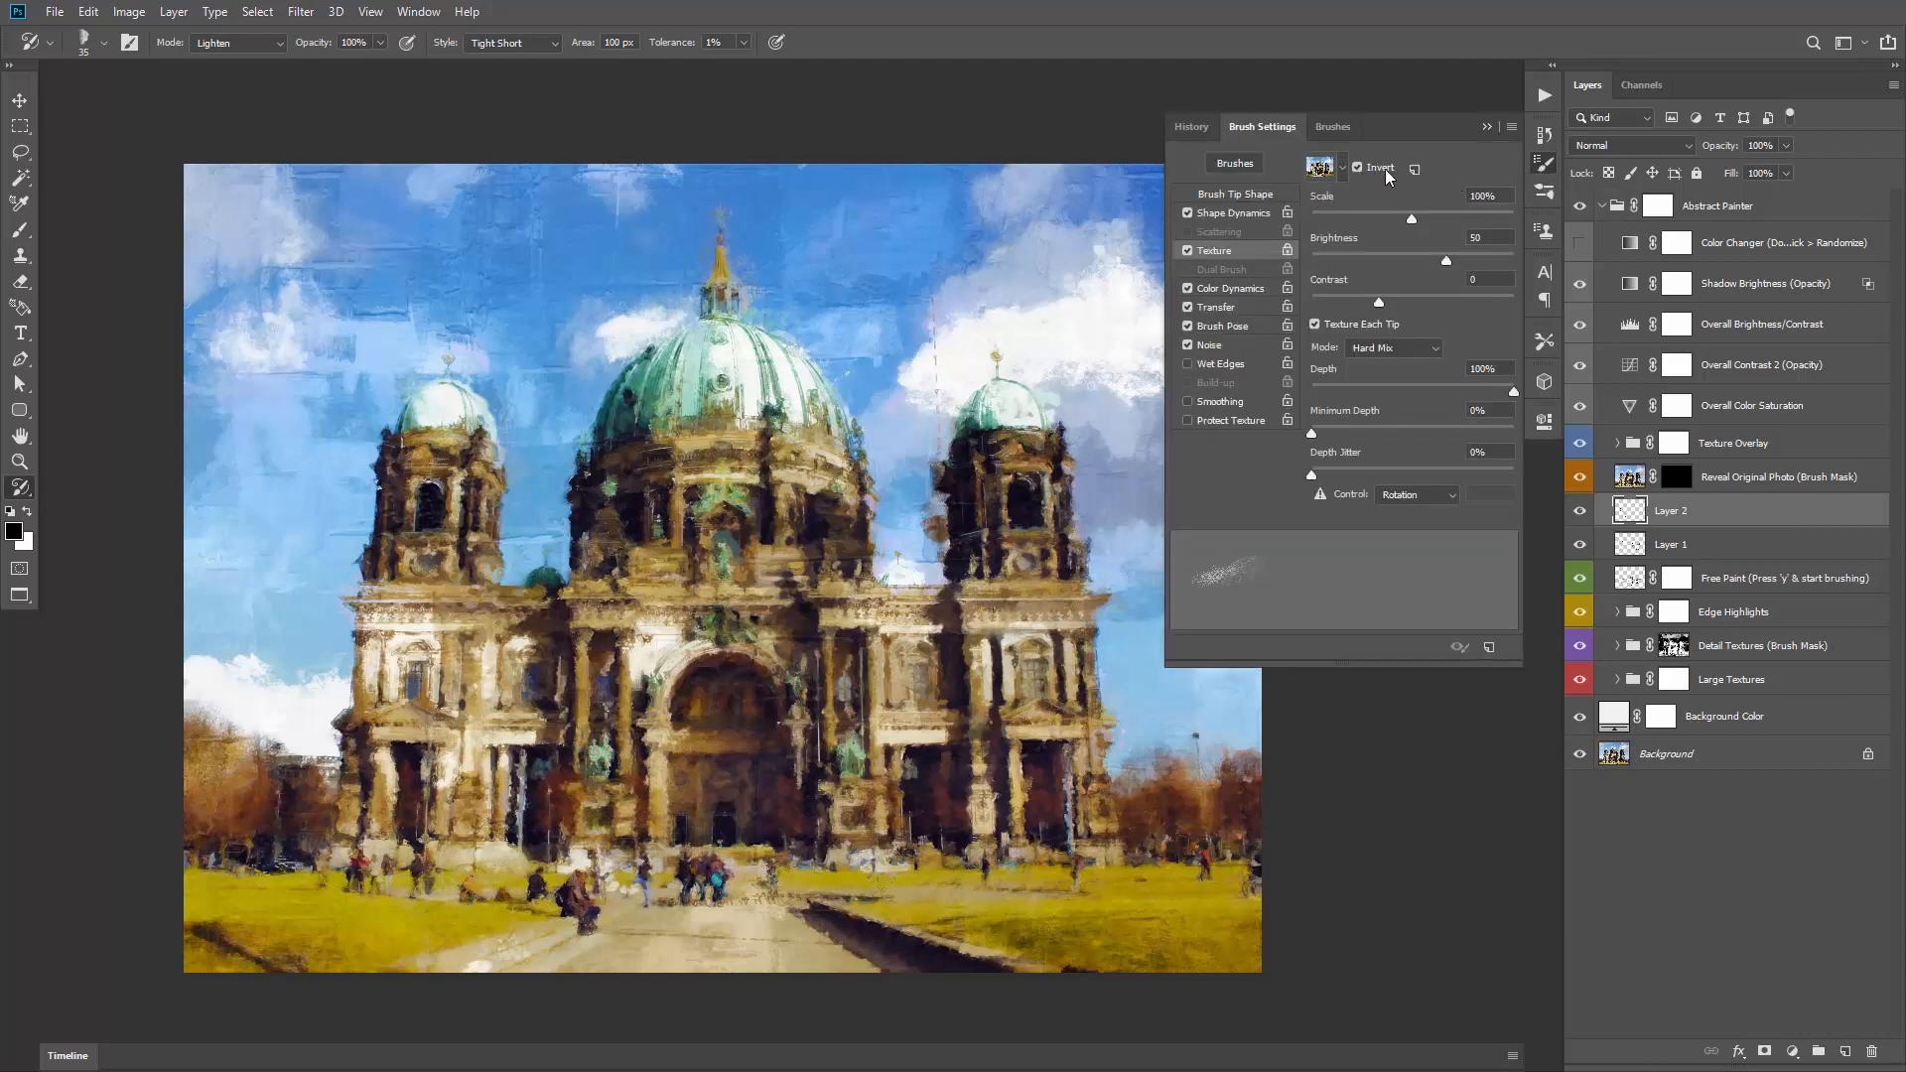
pyautogui.click(1358, 166)
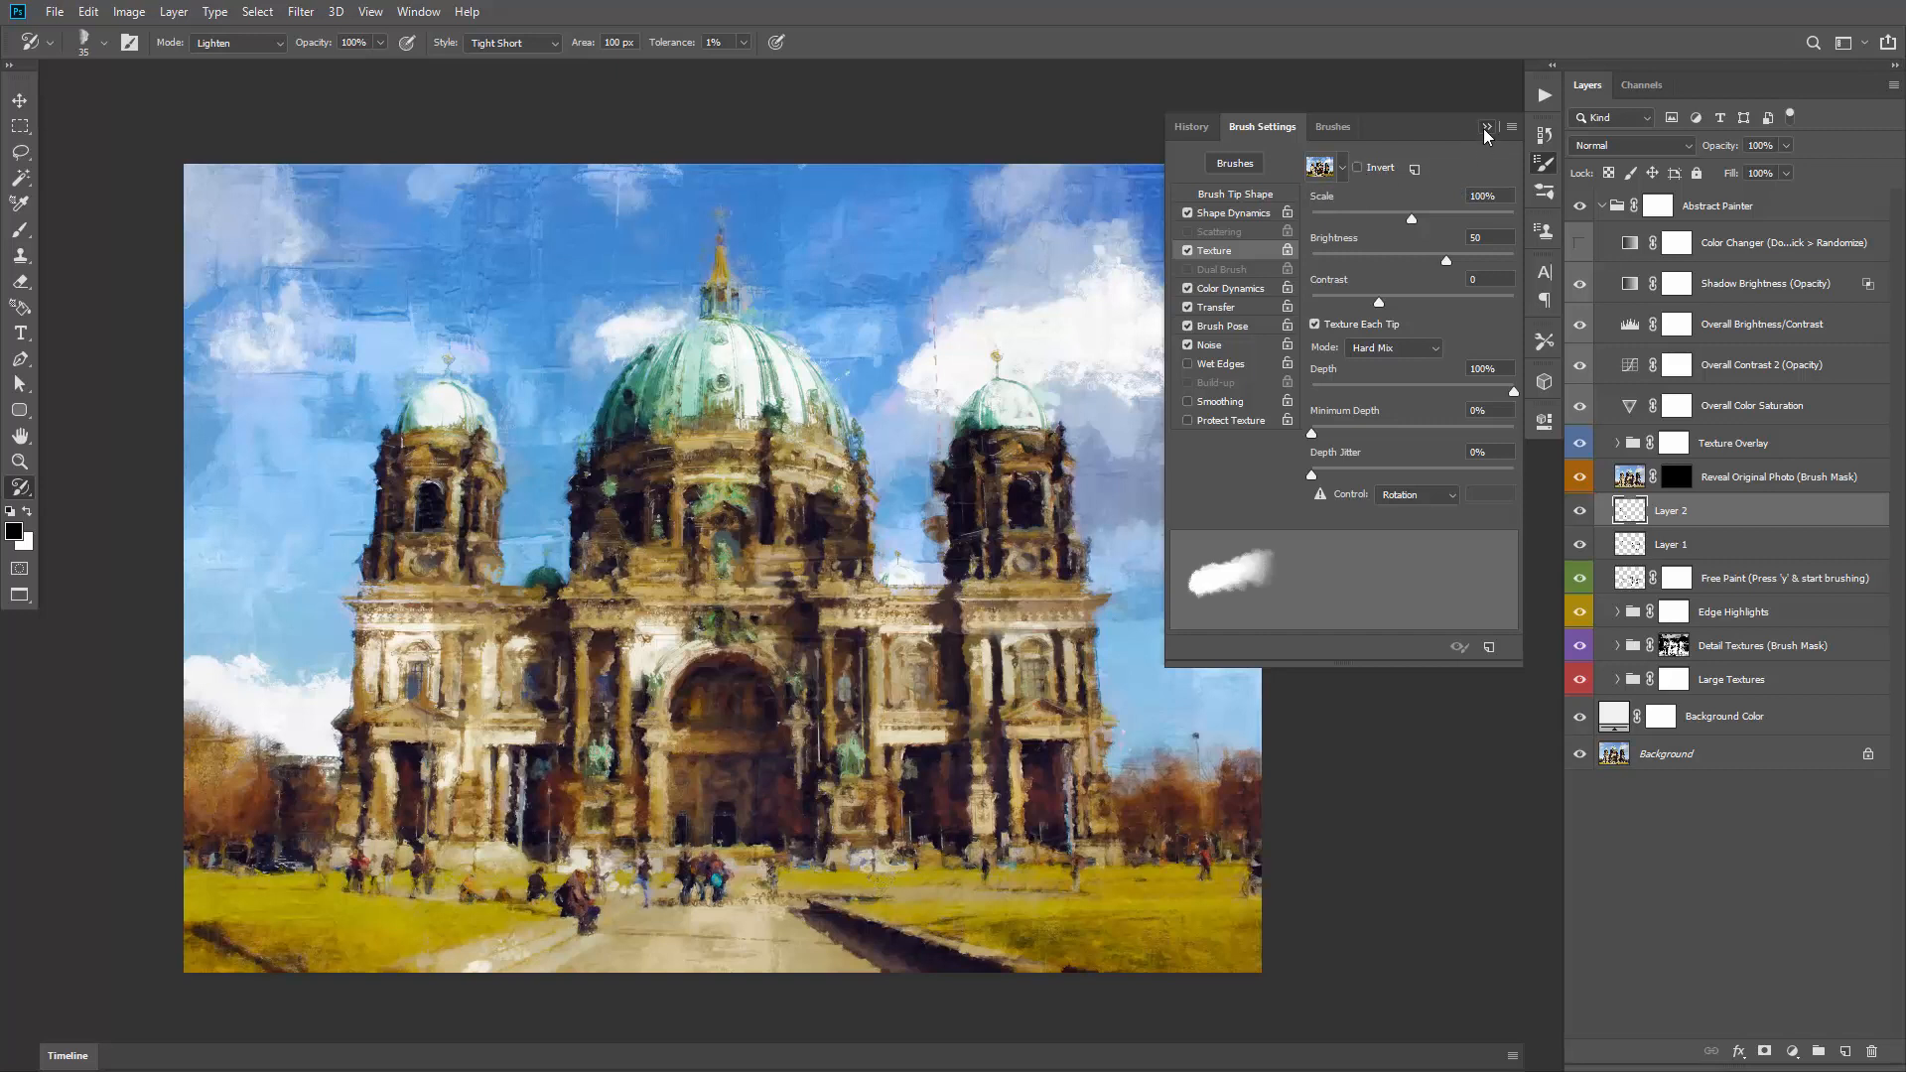
pyautogui.click(1487, 128)
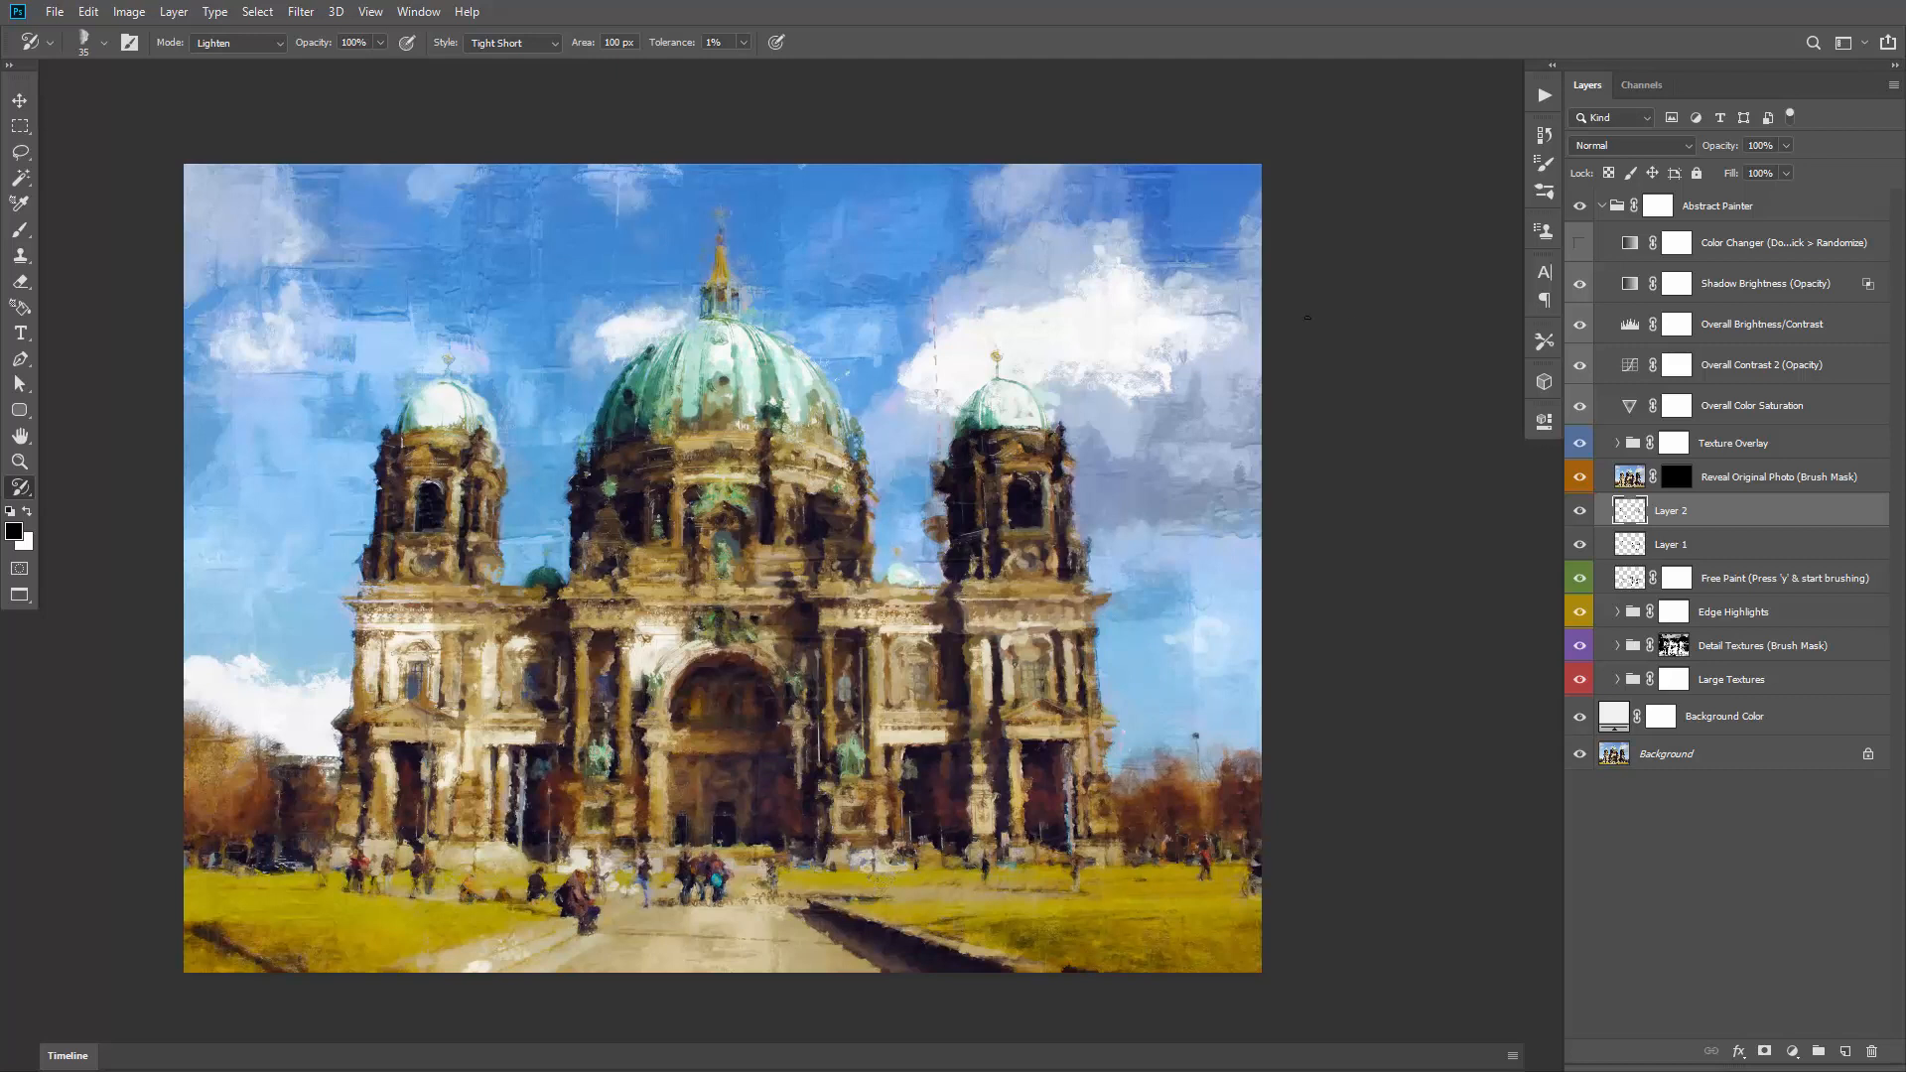
# Step: Turn the brush texture's Invert back on, enlarge the brush to 100 px, and paint over the cloud near the right tower
pyautogui.click(1550, 159)
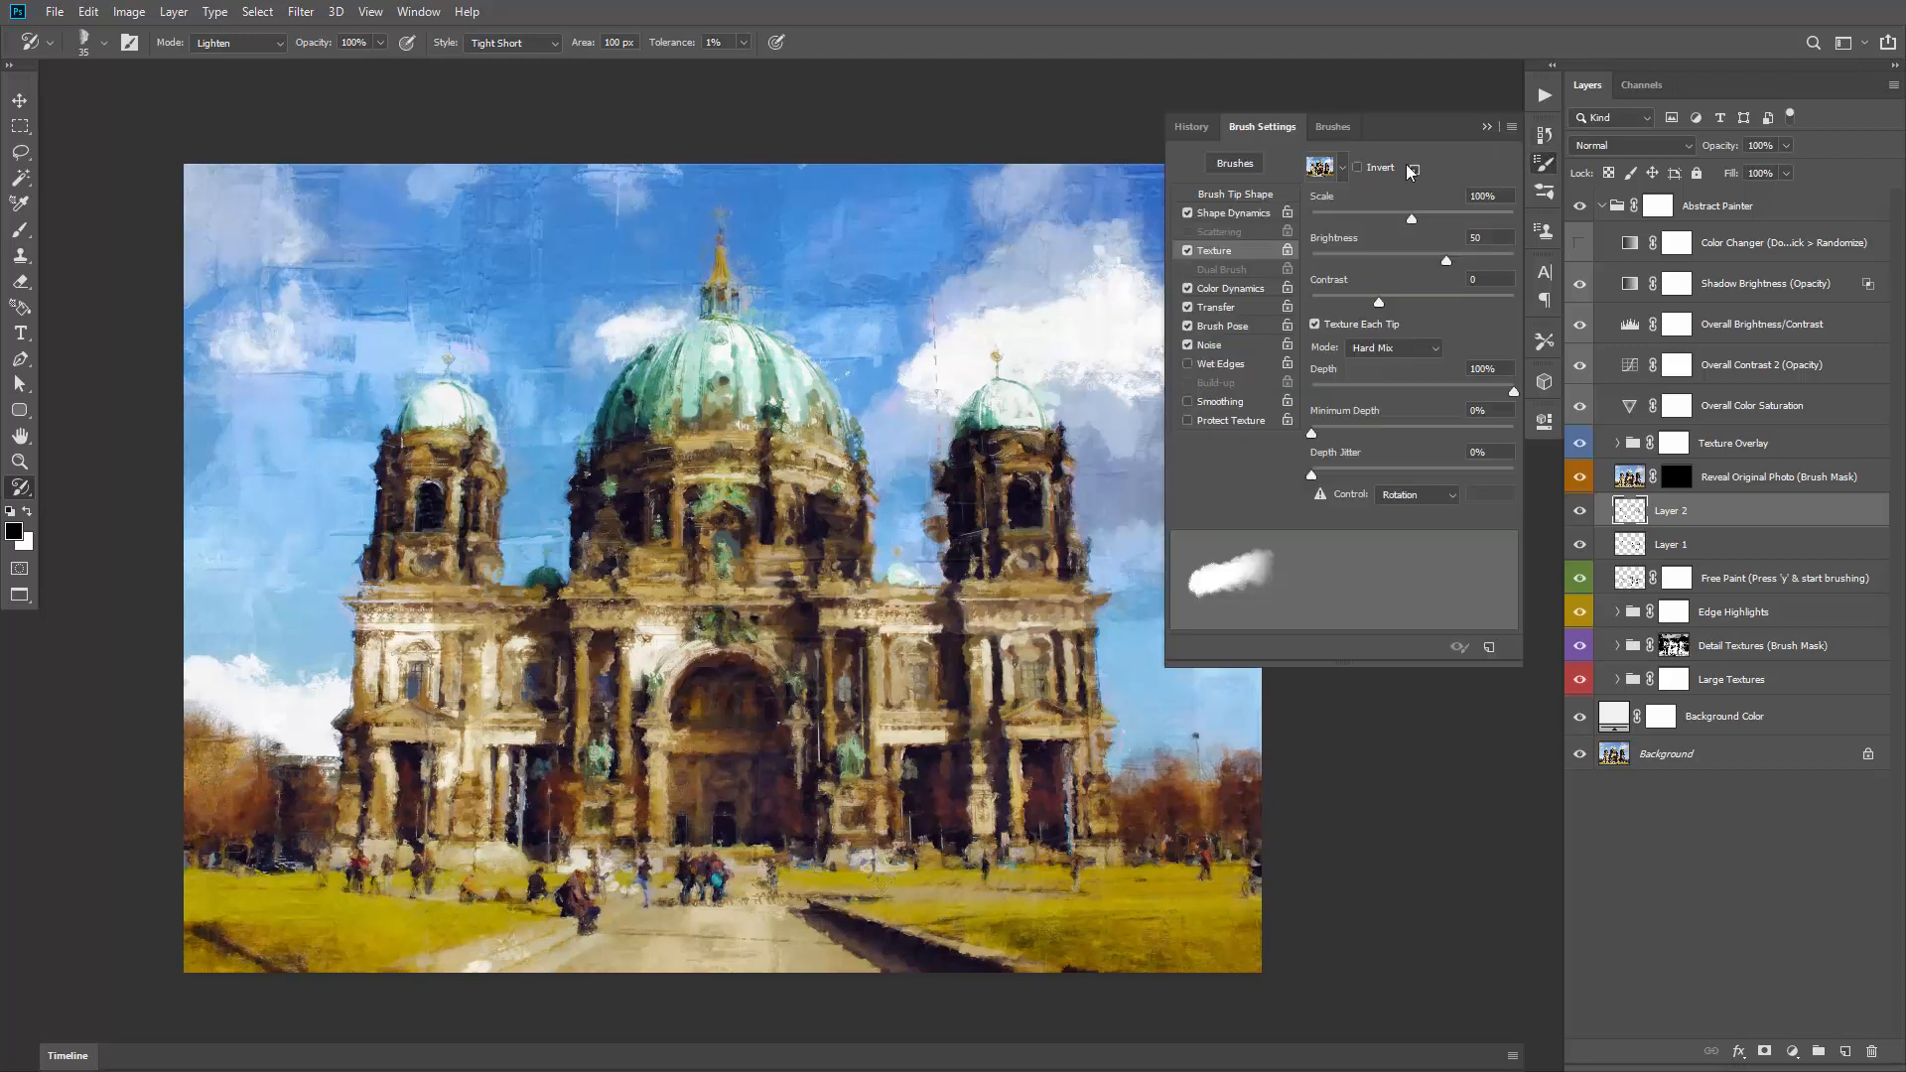
pyautogui.click(1378, 169)
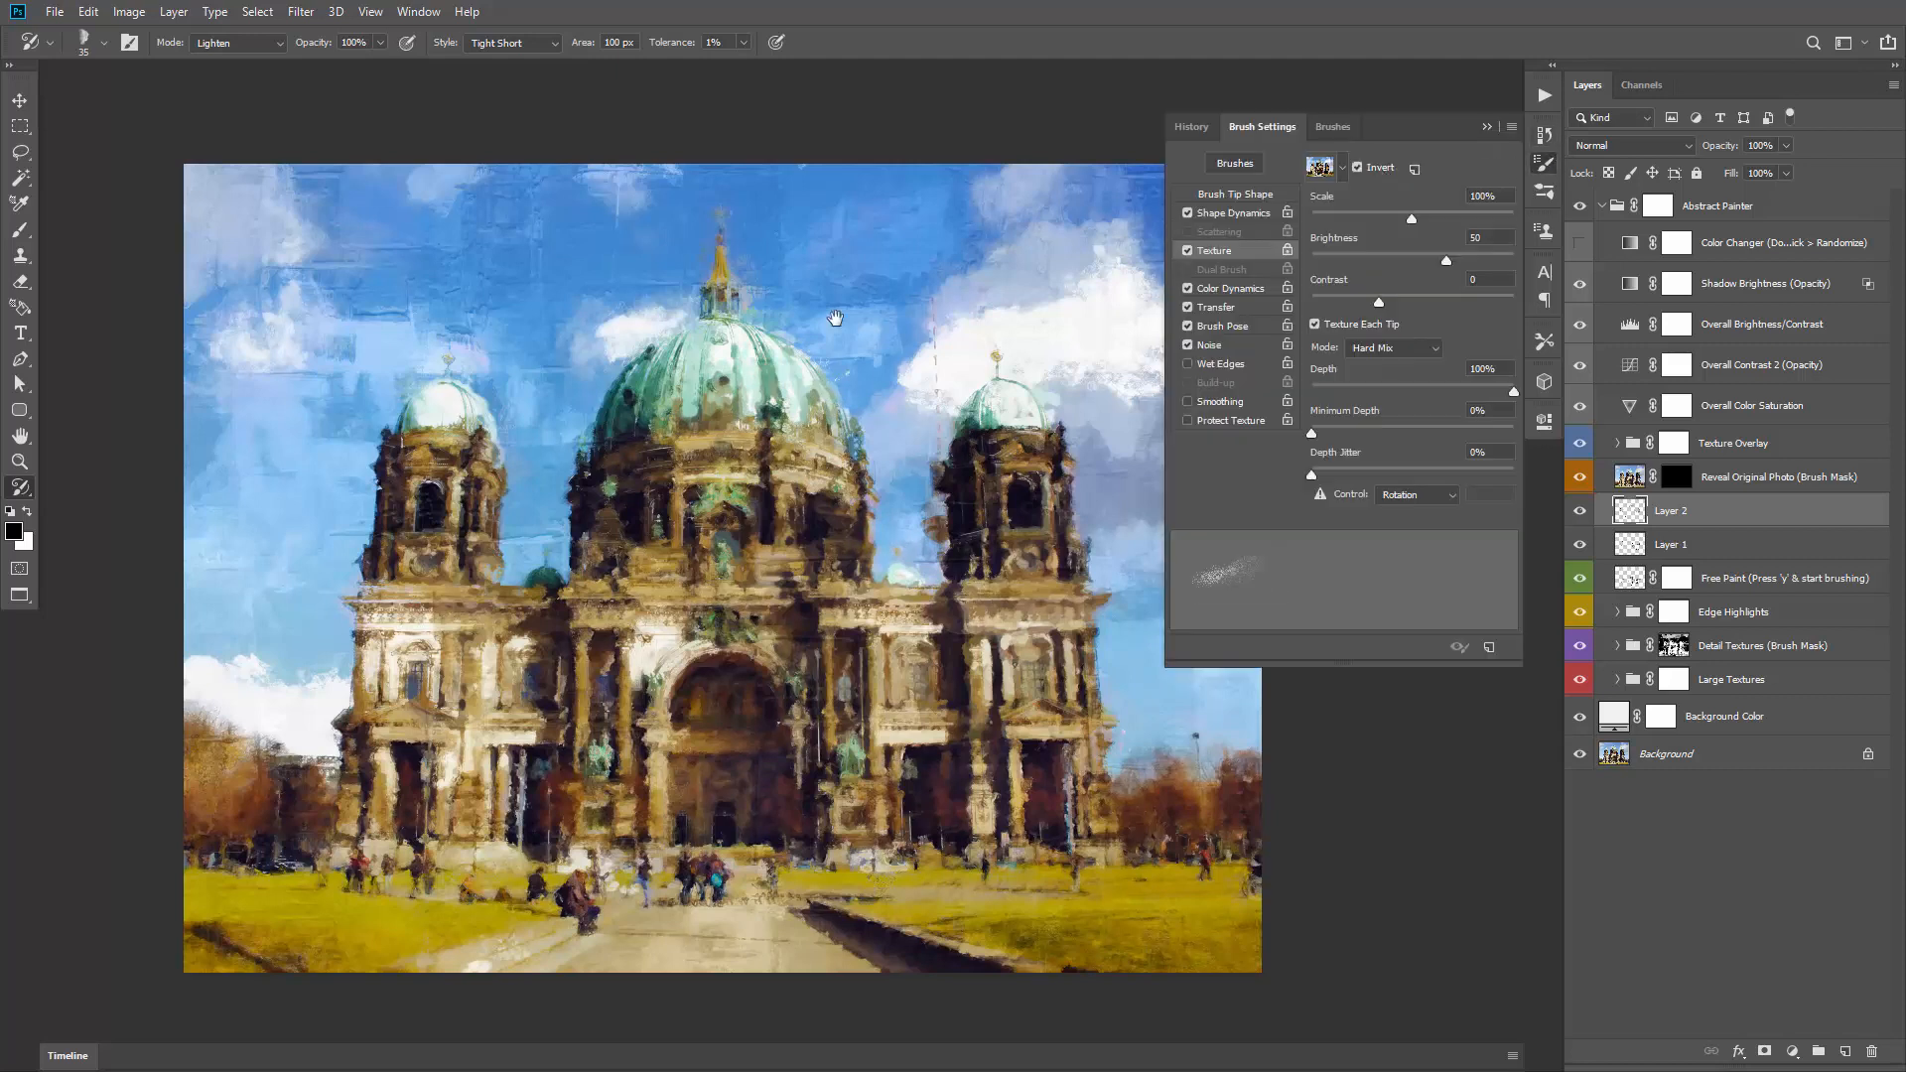
pyautogui.press(']')
pyautogui.press(']')
pyautogui.press(']')
pyautogui.press(']')
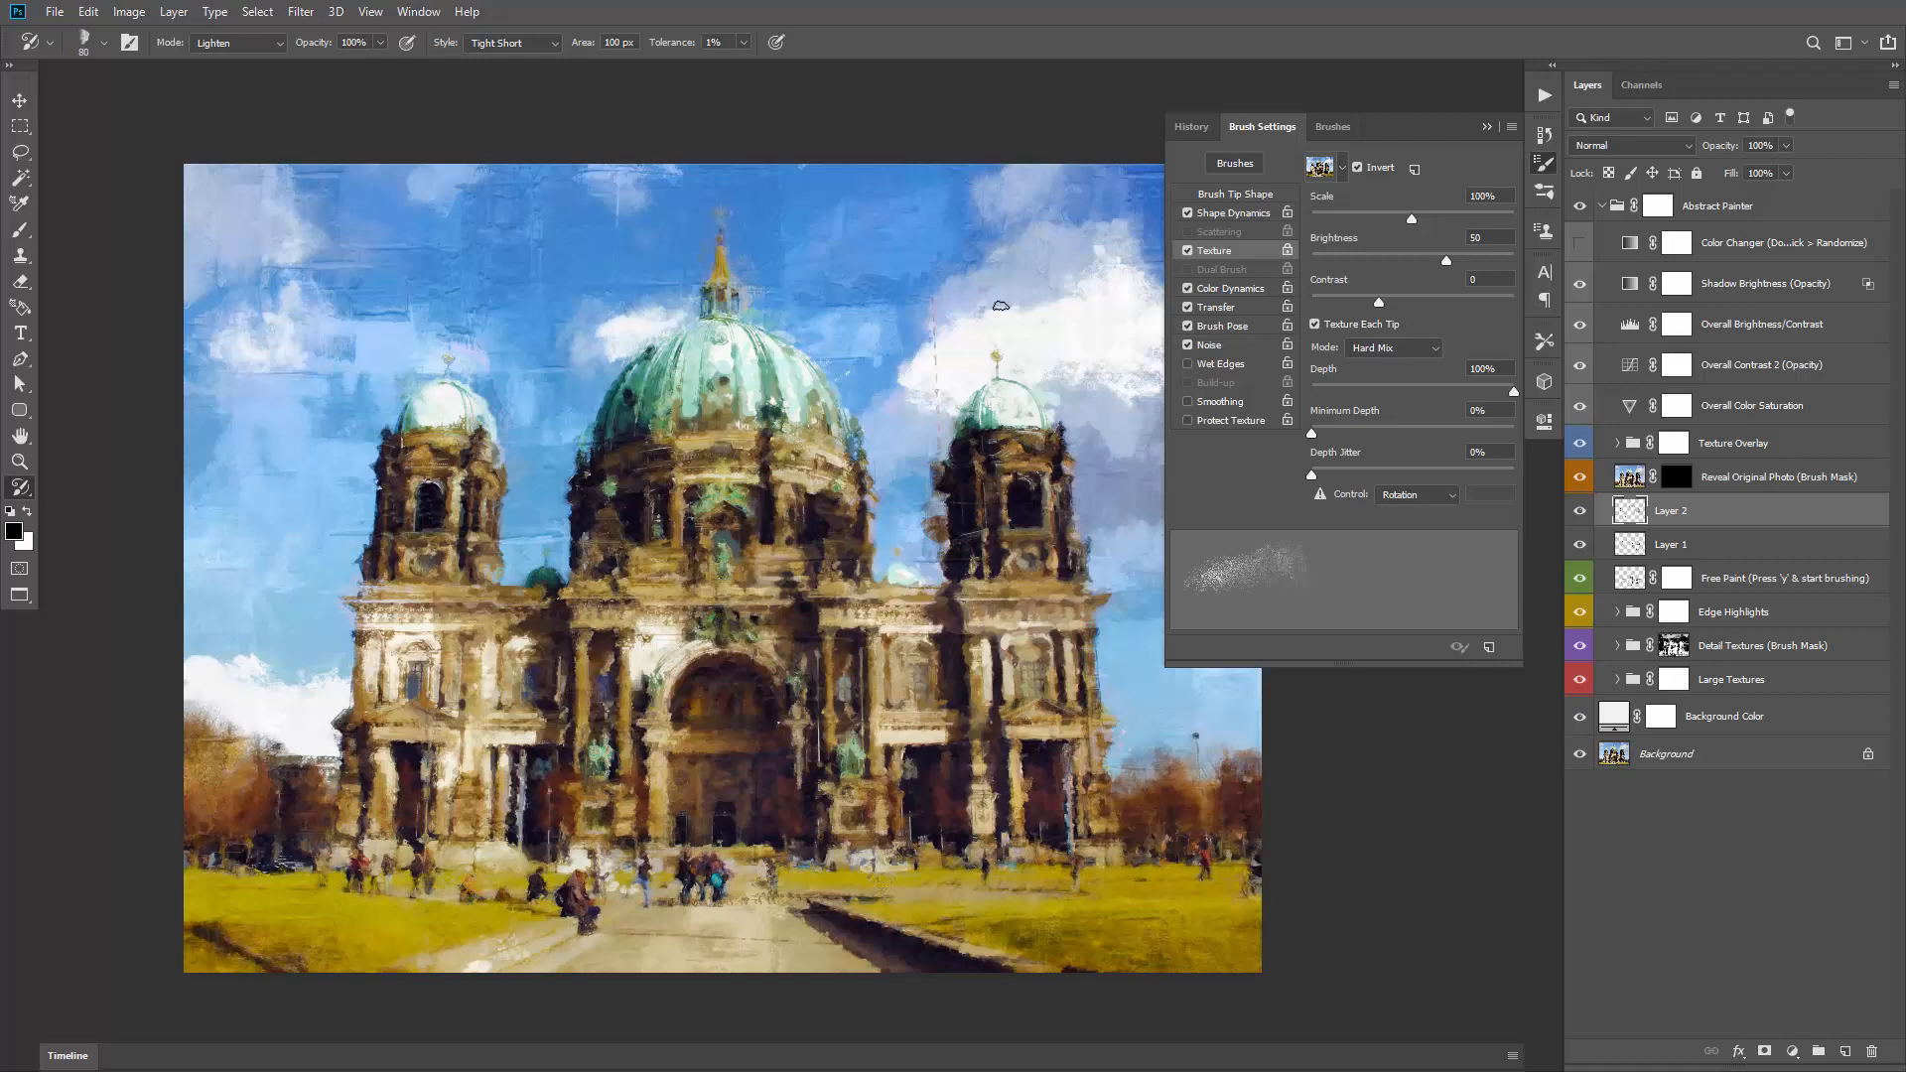
pyautogui.press(']')
pyautogui.press(']')
pyautogui.moveTo(992, 339)
pyautogui.mouseDown()
pyautogui.moveTo(1024, 315)
pyautogui.moveTo(1064, 339)
pyautogui.mouseUp()
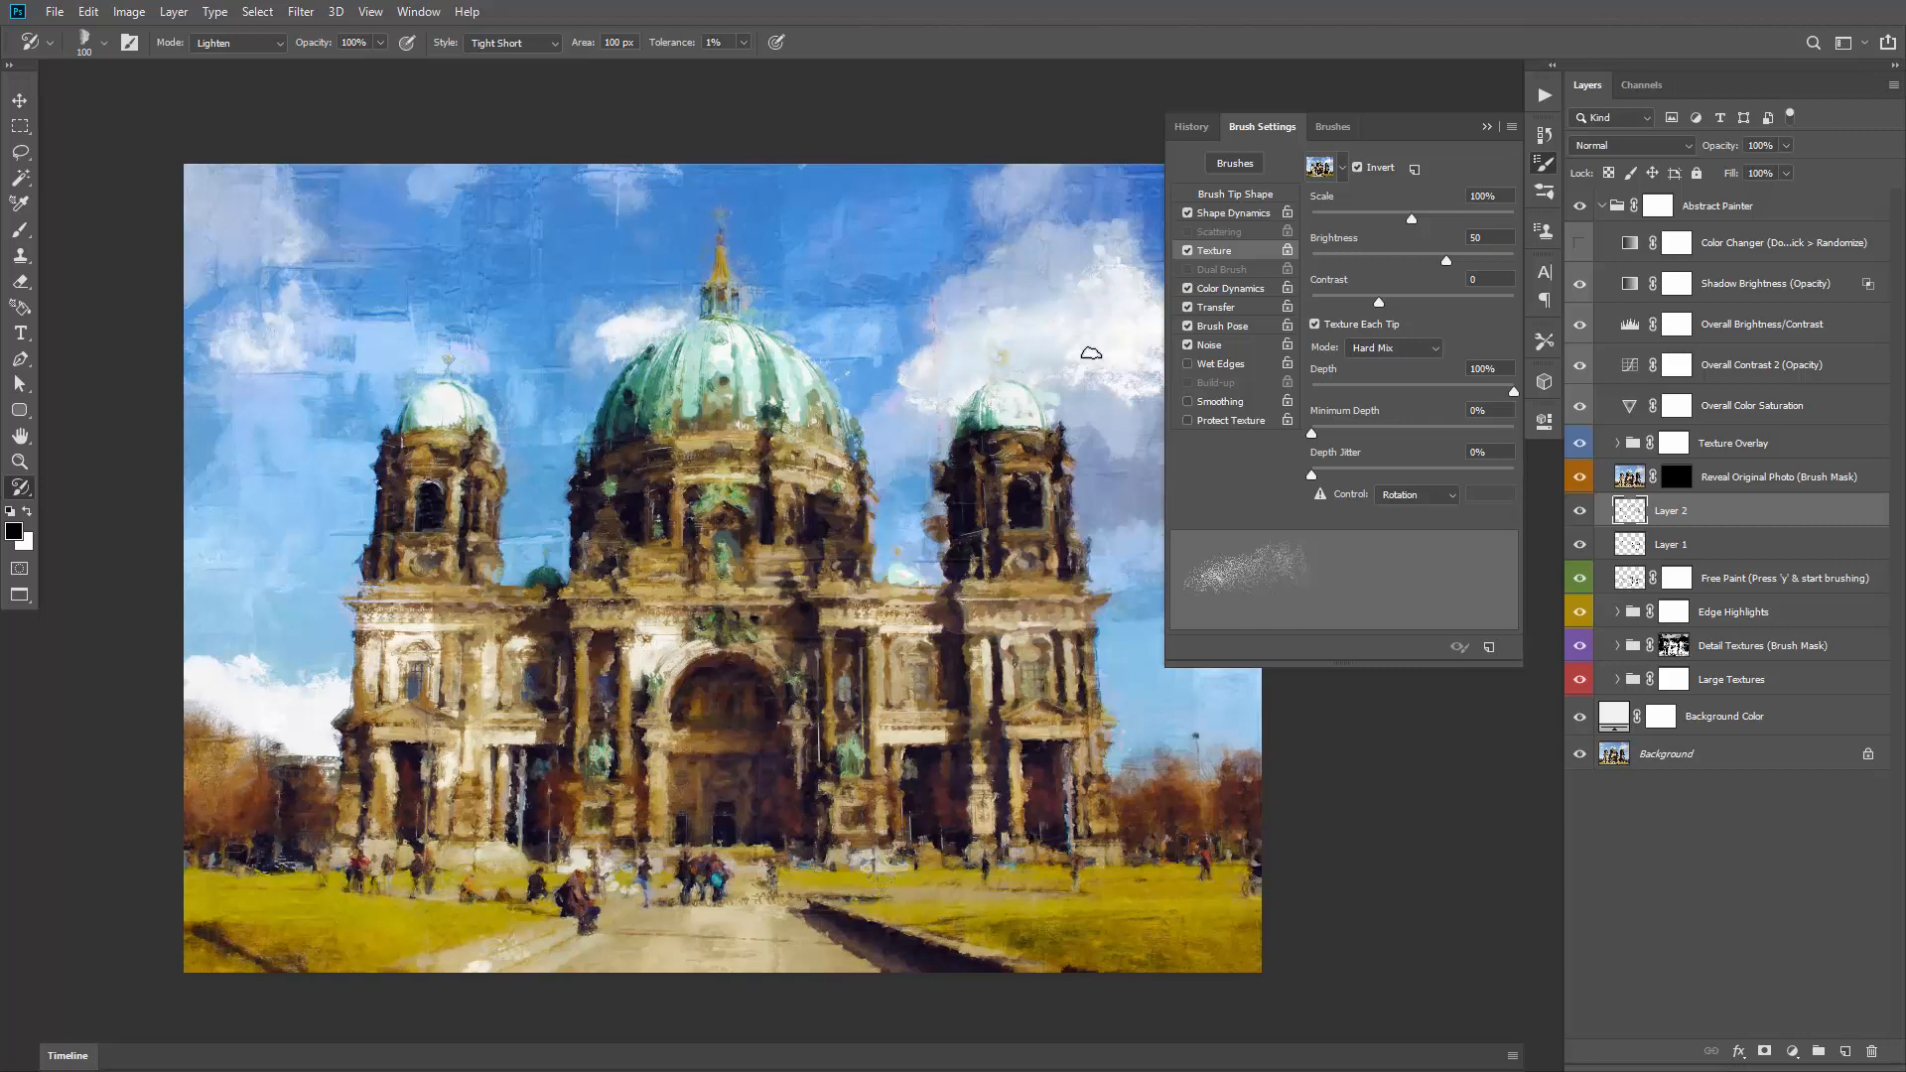
# Step: Turn off the brush texture's Invert again and reduce the brush to 35 px for strokes around the right tower and cloud
pyautogui.click(1356, 167)
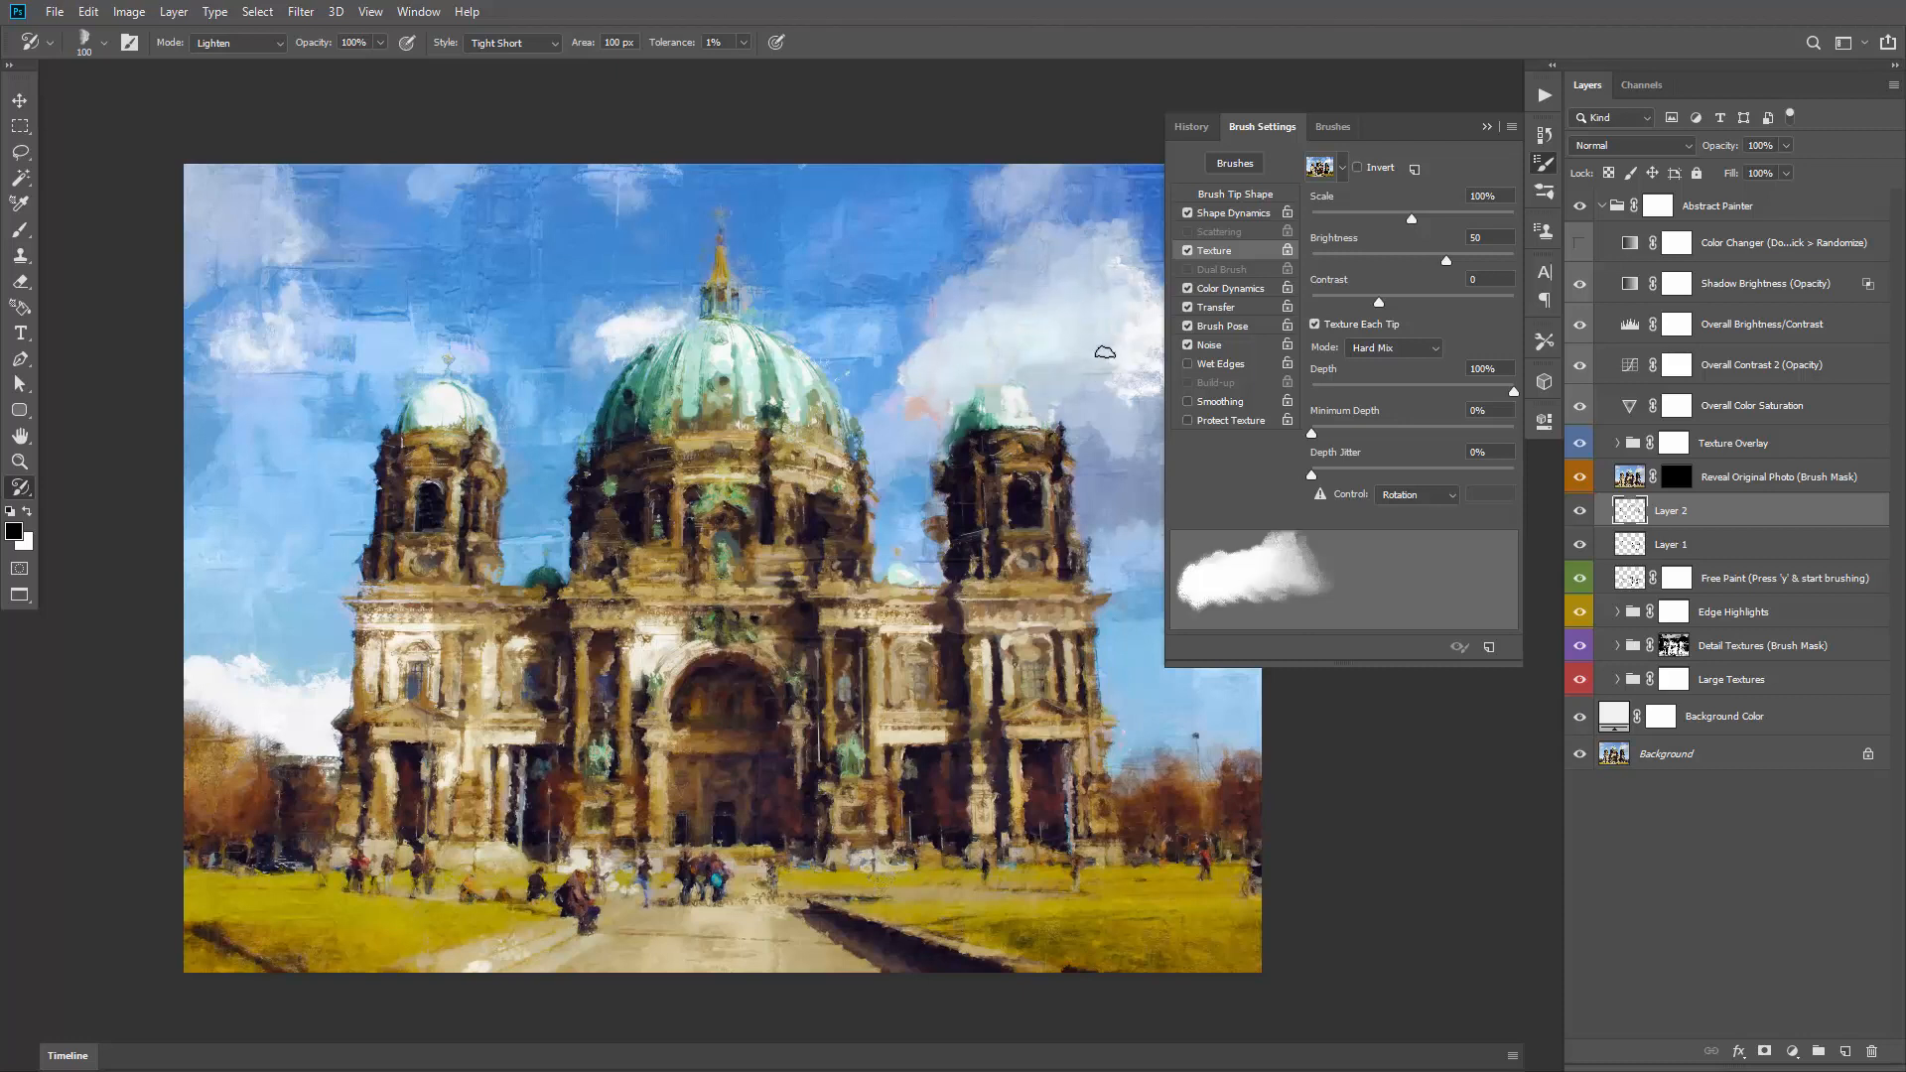
pyautogui.press('[')
pyautogui.press('[')
pyautogui.press('[')
pyautogui.press('[')
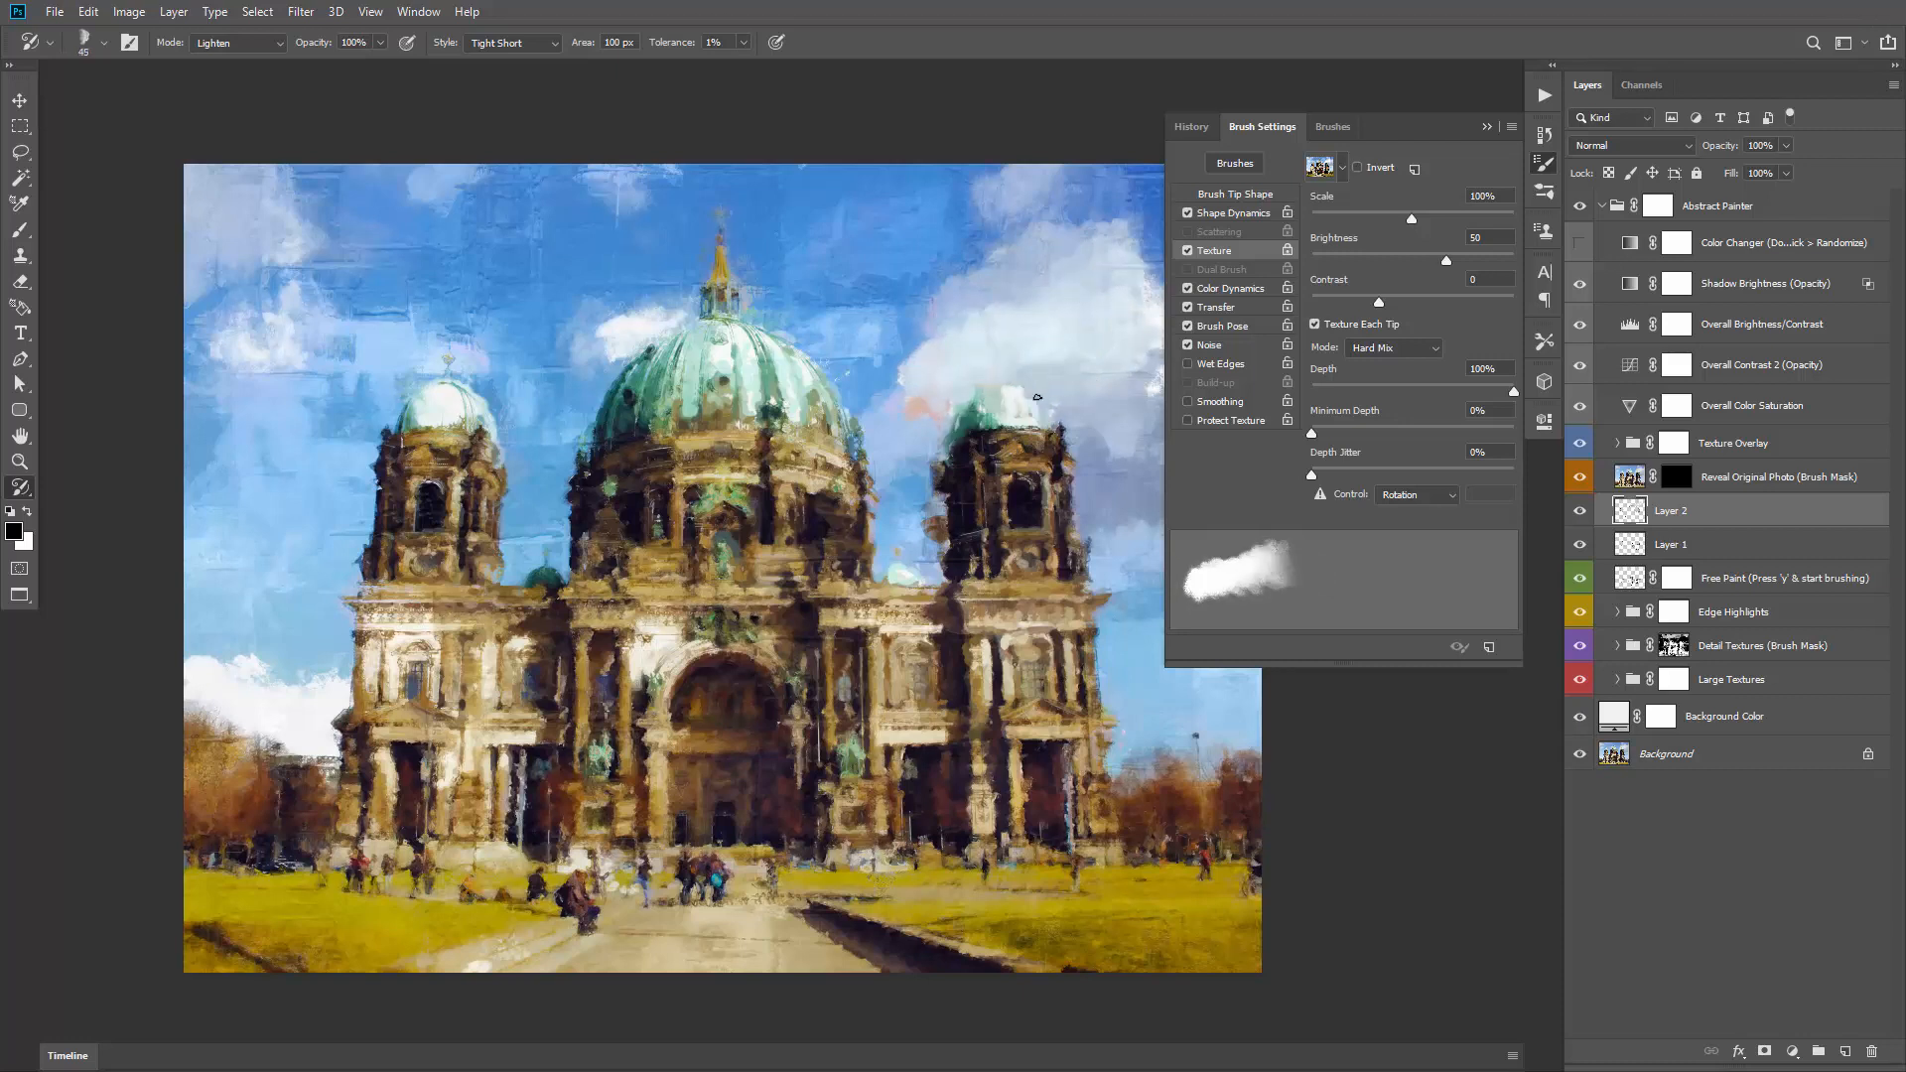
pyautogui.click(1486, 127)
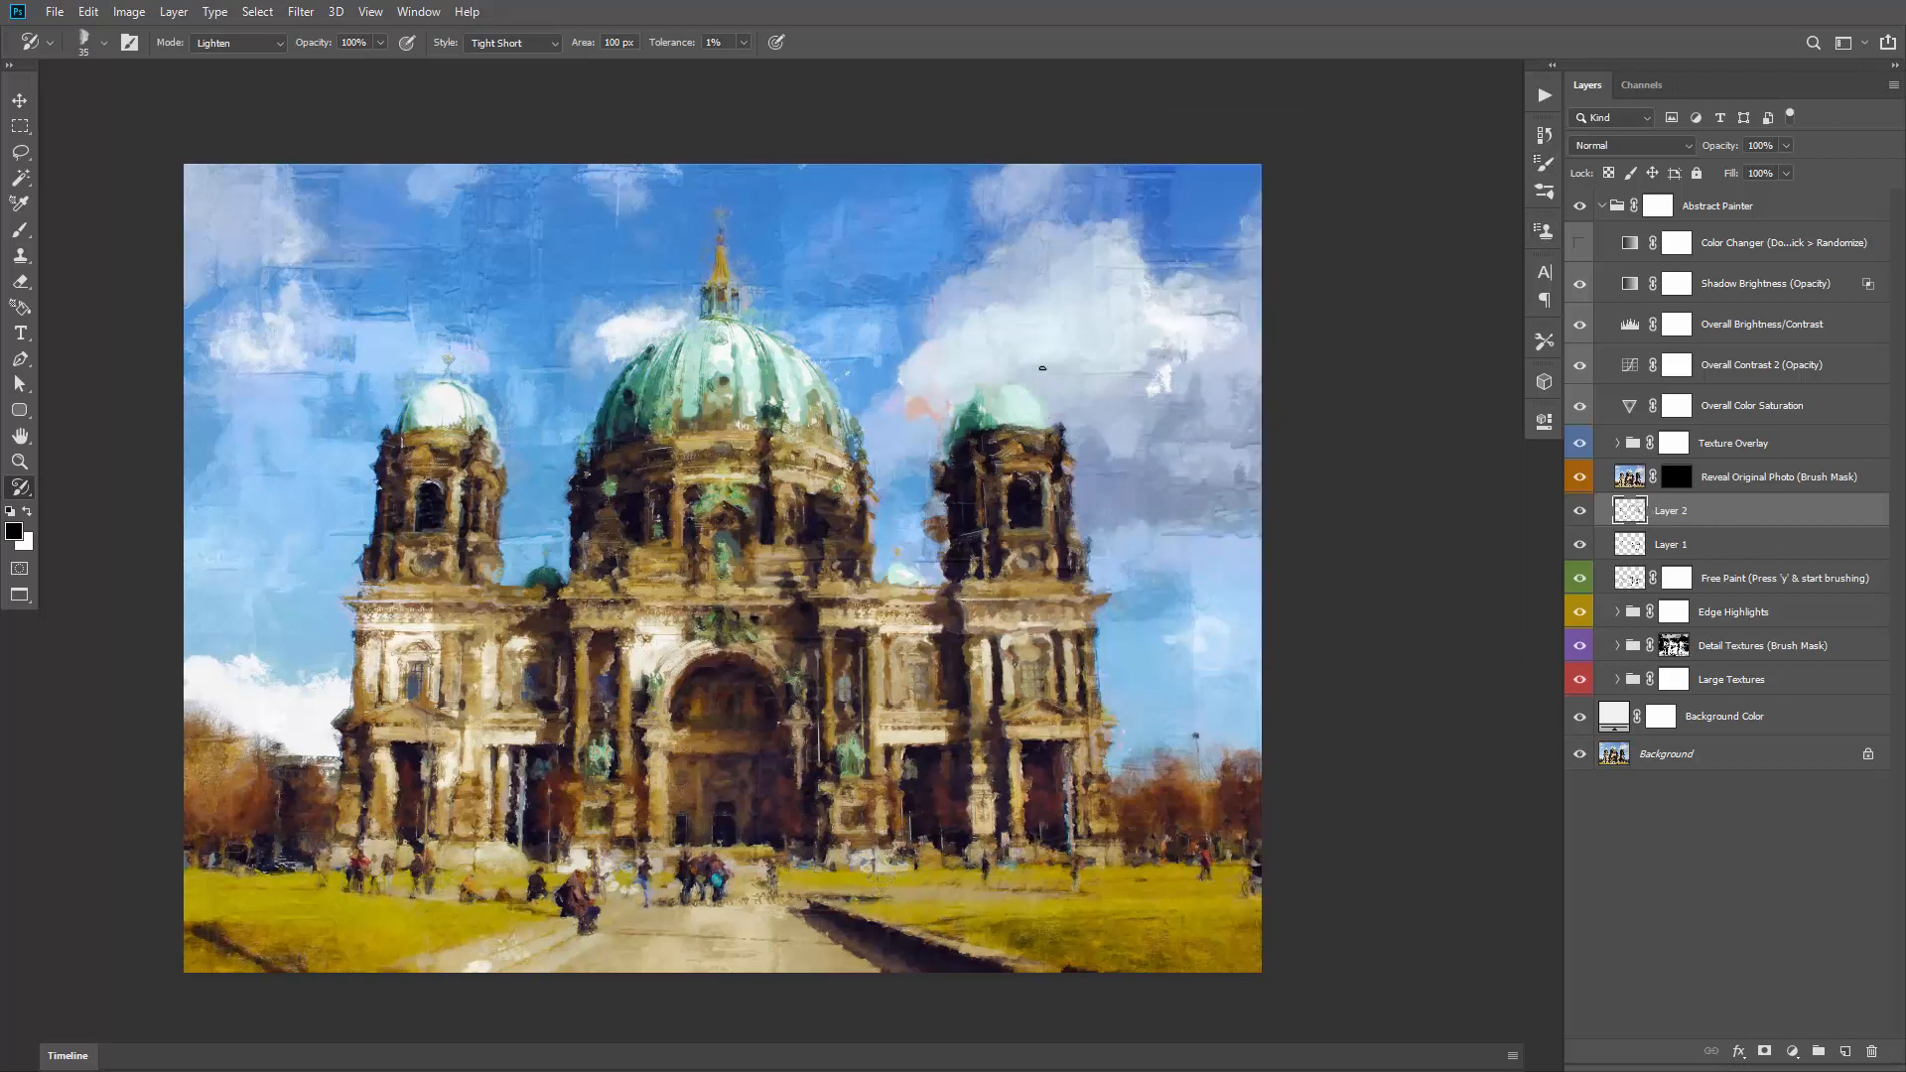
# Step: Erase the Lighten strokes over the cloud and right tower, enlarging the Eraser to 300 px
pyautogui.press('e')
pyautogui.moveTo(981, 295)
pyautogui.mouseDown()
pyautogui.moveTo(949, 330)
pyautogui.moveTo(975, 292)
pyautogui.moveTo(1002, 314)
pyautogui.moveTo(1062, 277)
pyautogui.moveTo(1056, 317)
pyautogui.moveTo(1118, 374)
pyautogui.mouseUp()
pyautogui.press(']')
pyautogui.press(']')
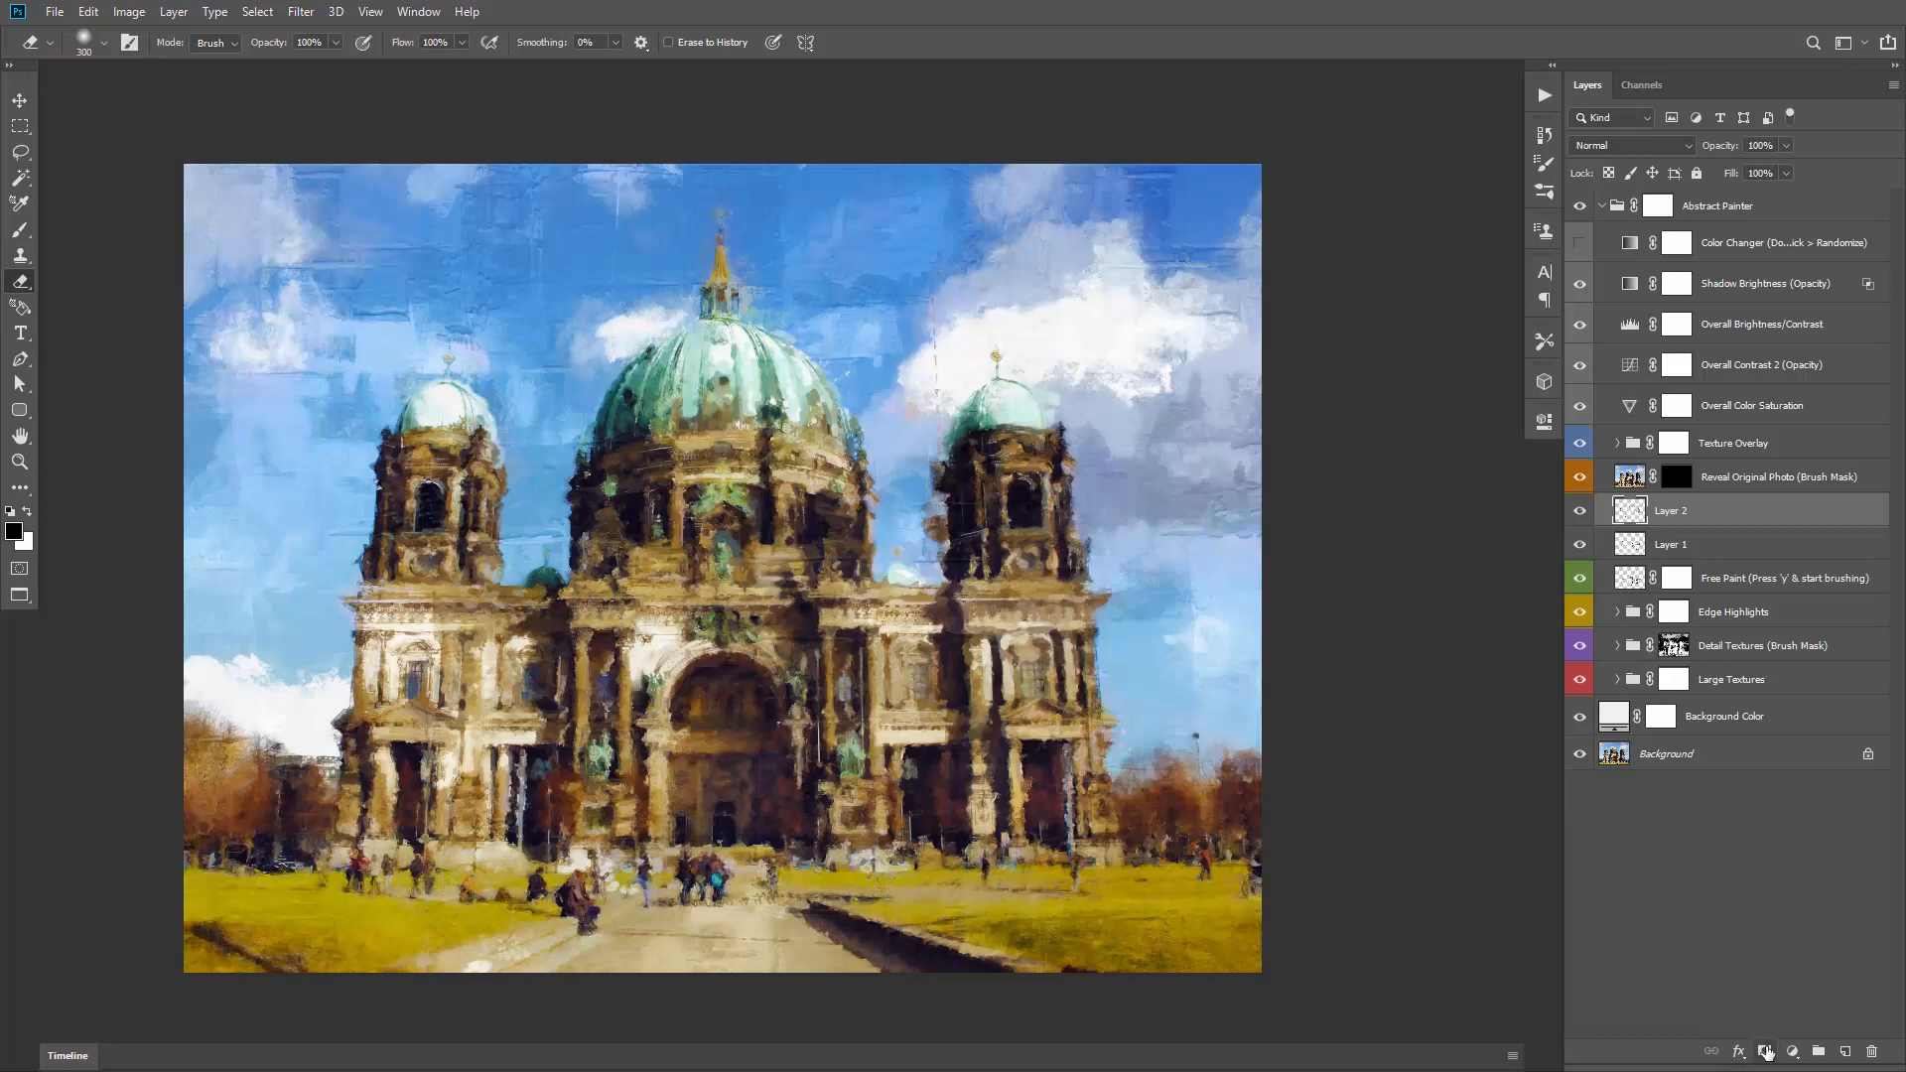
# Step: Add a layer mask to Layer 2 and paint black on it over the central dome with a 600 px brush
pyautogui.click(1765, 1052)
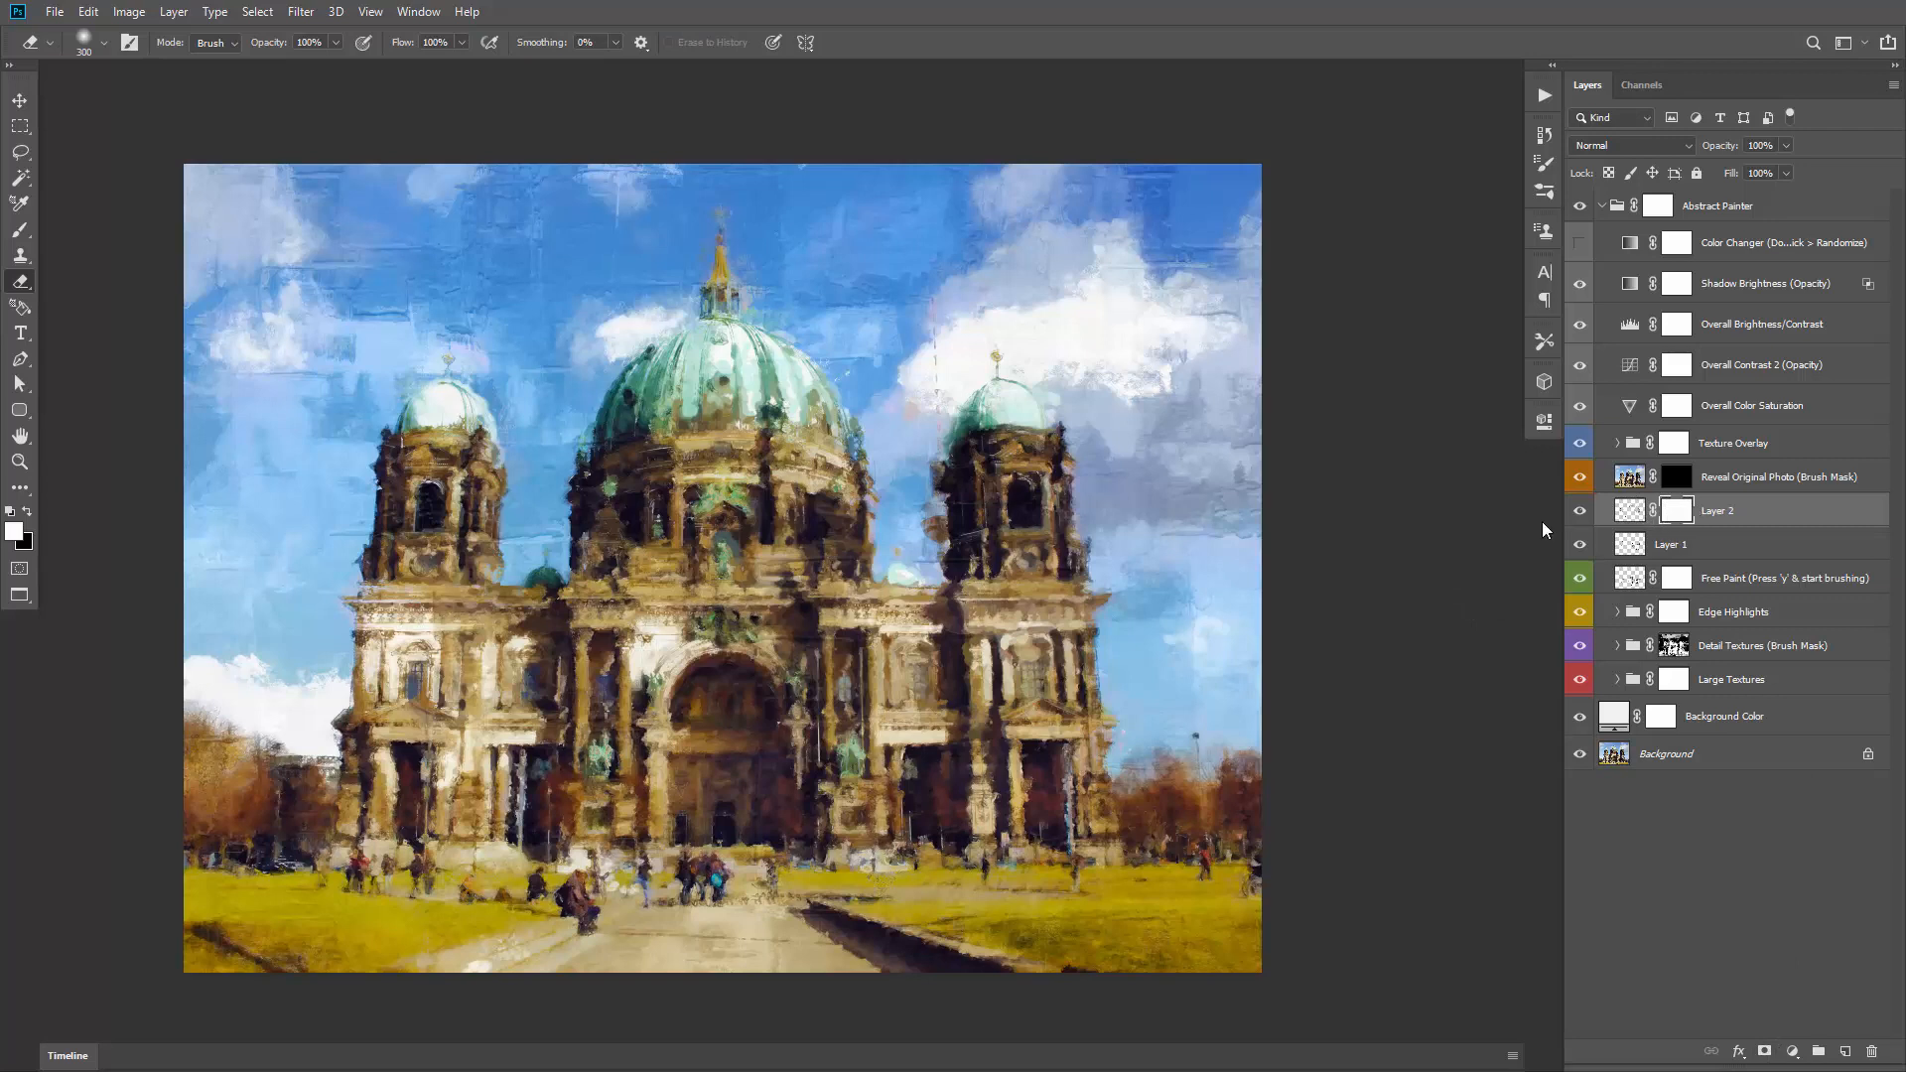
pyautogui.press('b')
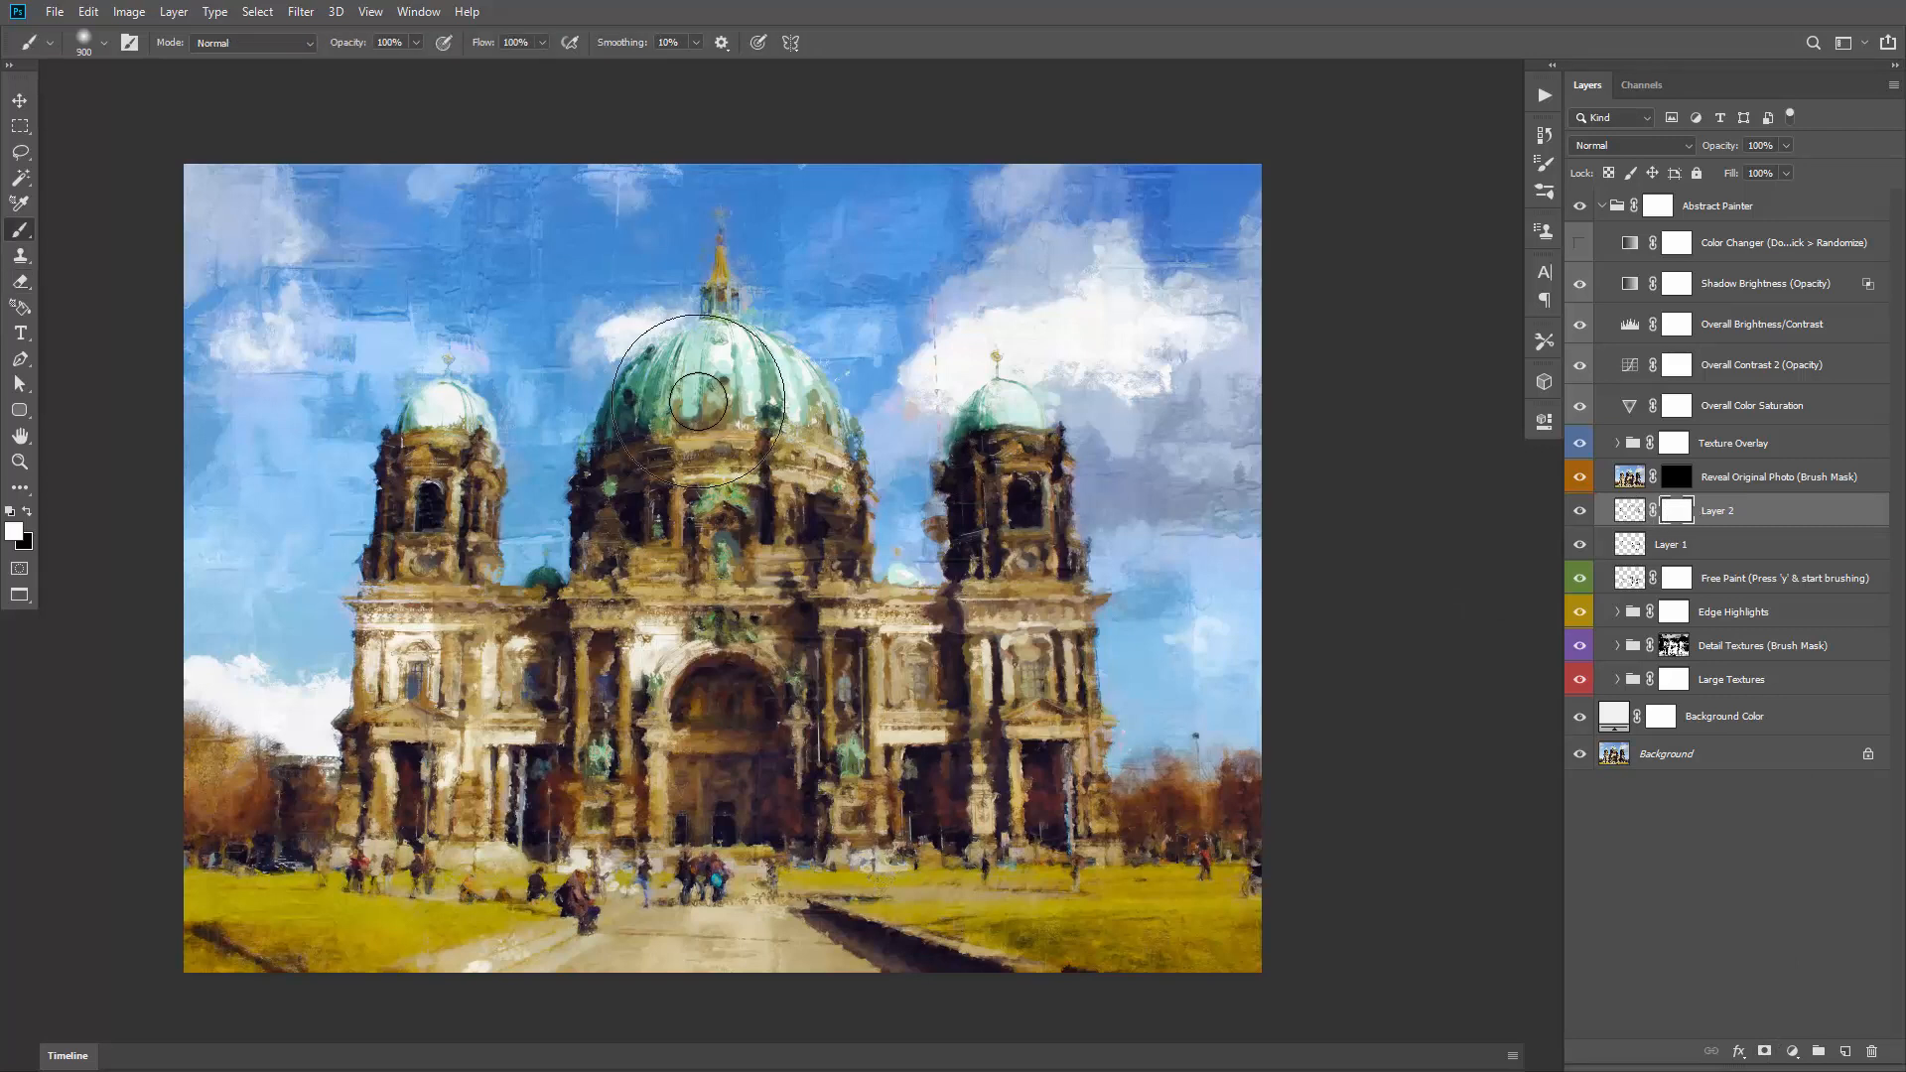
pyautogui.press('[')
pyautogui.press('[')
pyautogui.press('[')
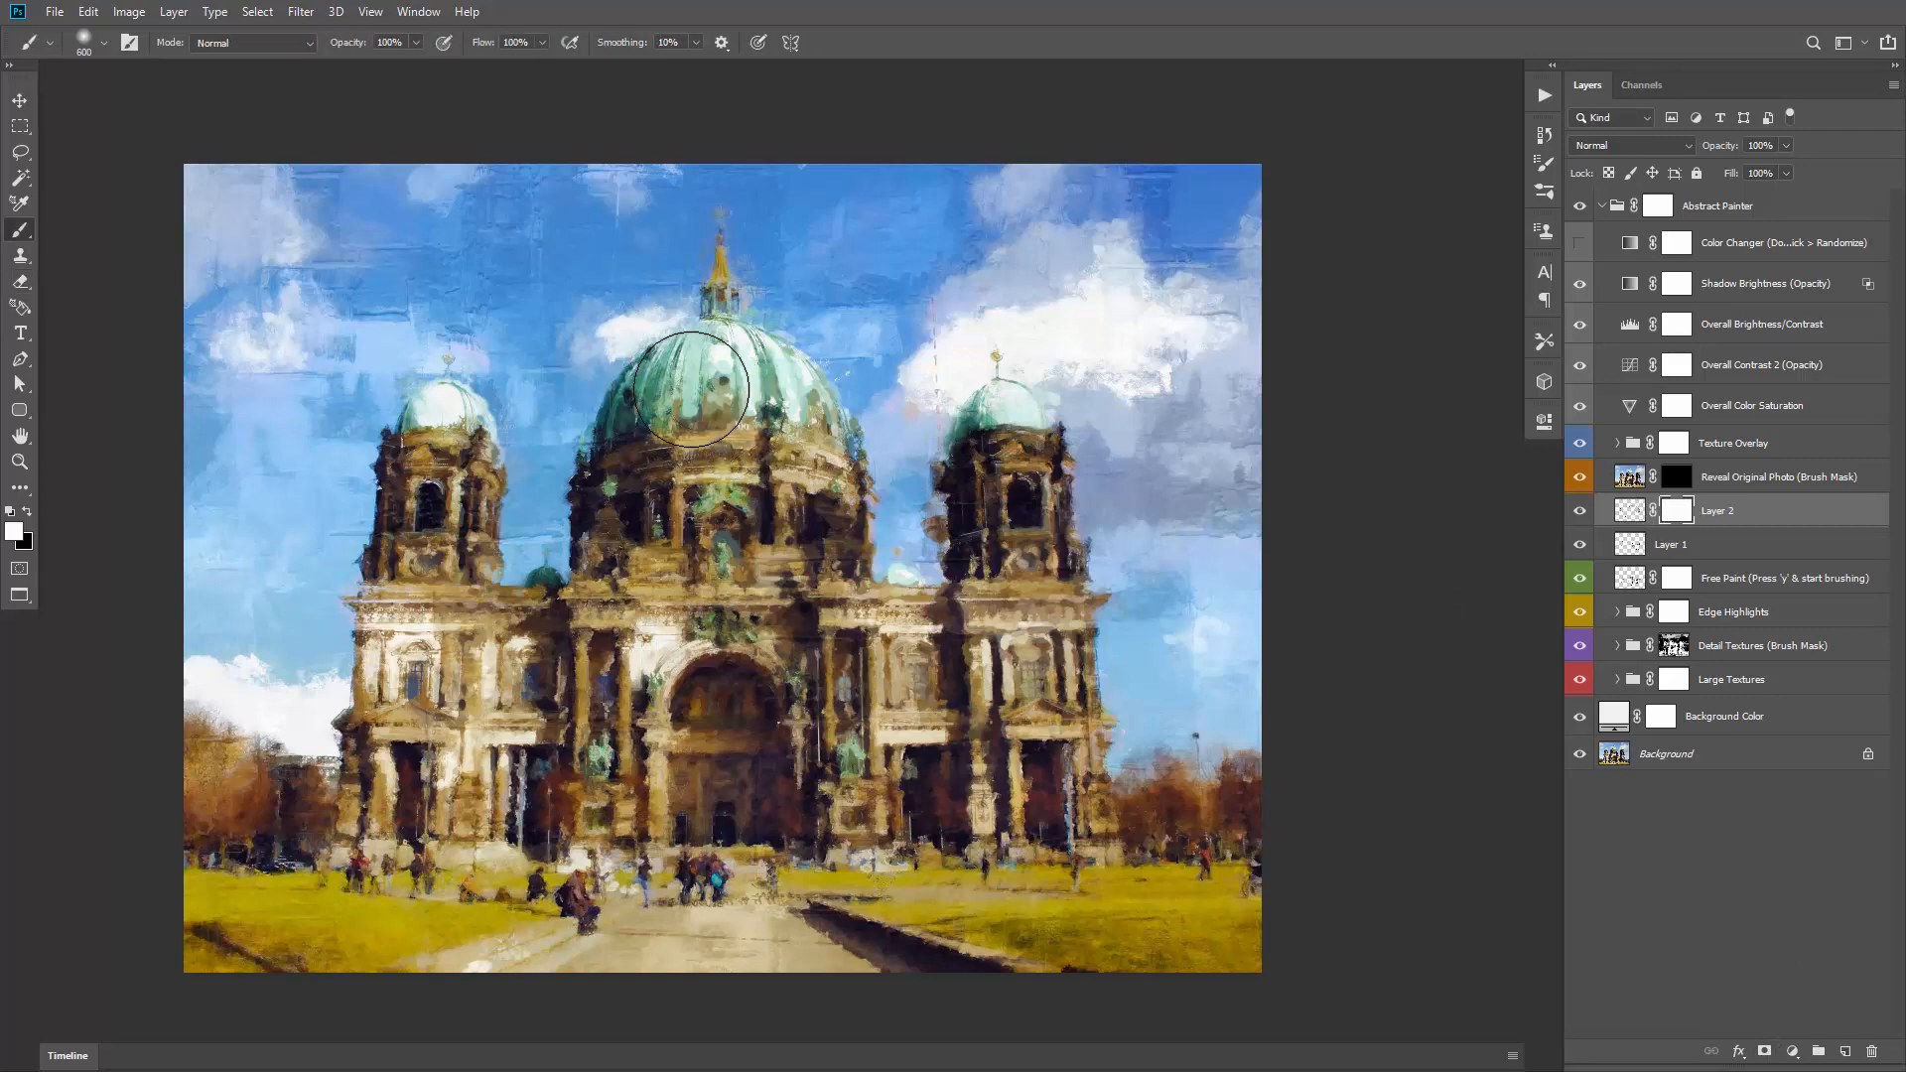
pyautogui.press('x')
pyautogui.moveTo(703, 393)
pyautogui.mouseDown()
pyautogui.moveTo(660, 480)
pyautogui.moveTo(695, 387)
pyautogui.moveTo(775, 489)
pyautogui.moveTo(756, 406)
pyautogui.moveTo(781, 478)
pyautogui.moveTo(671, 473)
pyautogui.moveTo(735, 444)
pyautogui.mouseUp()
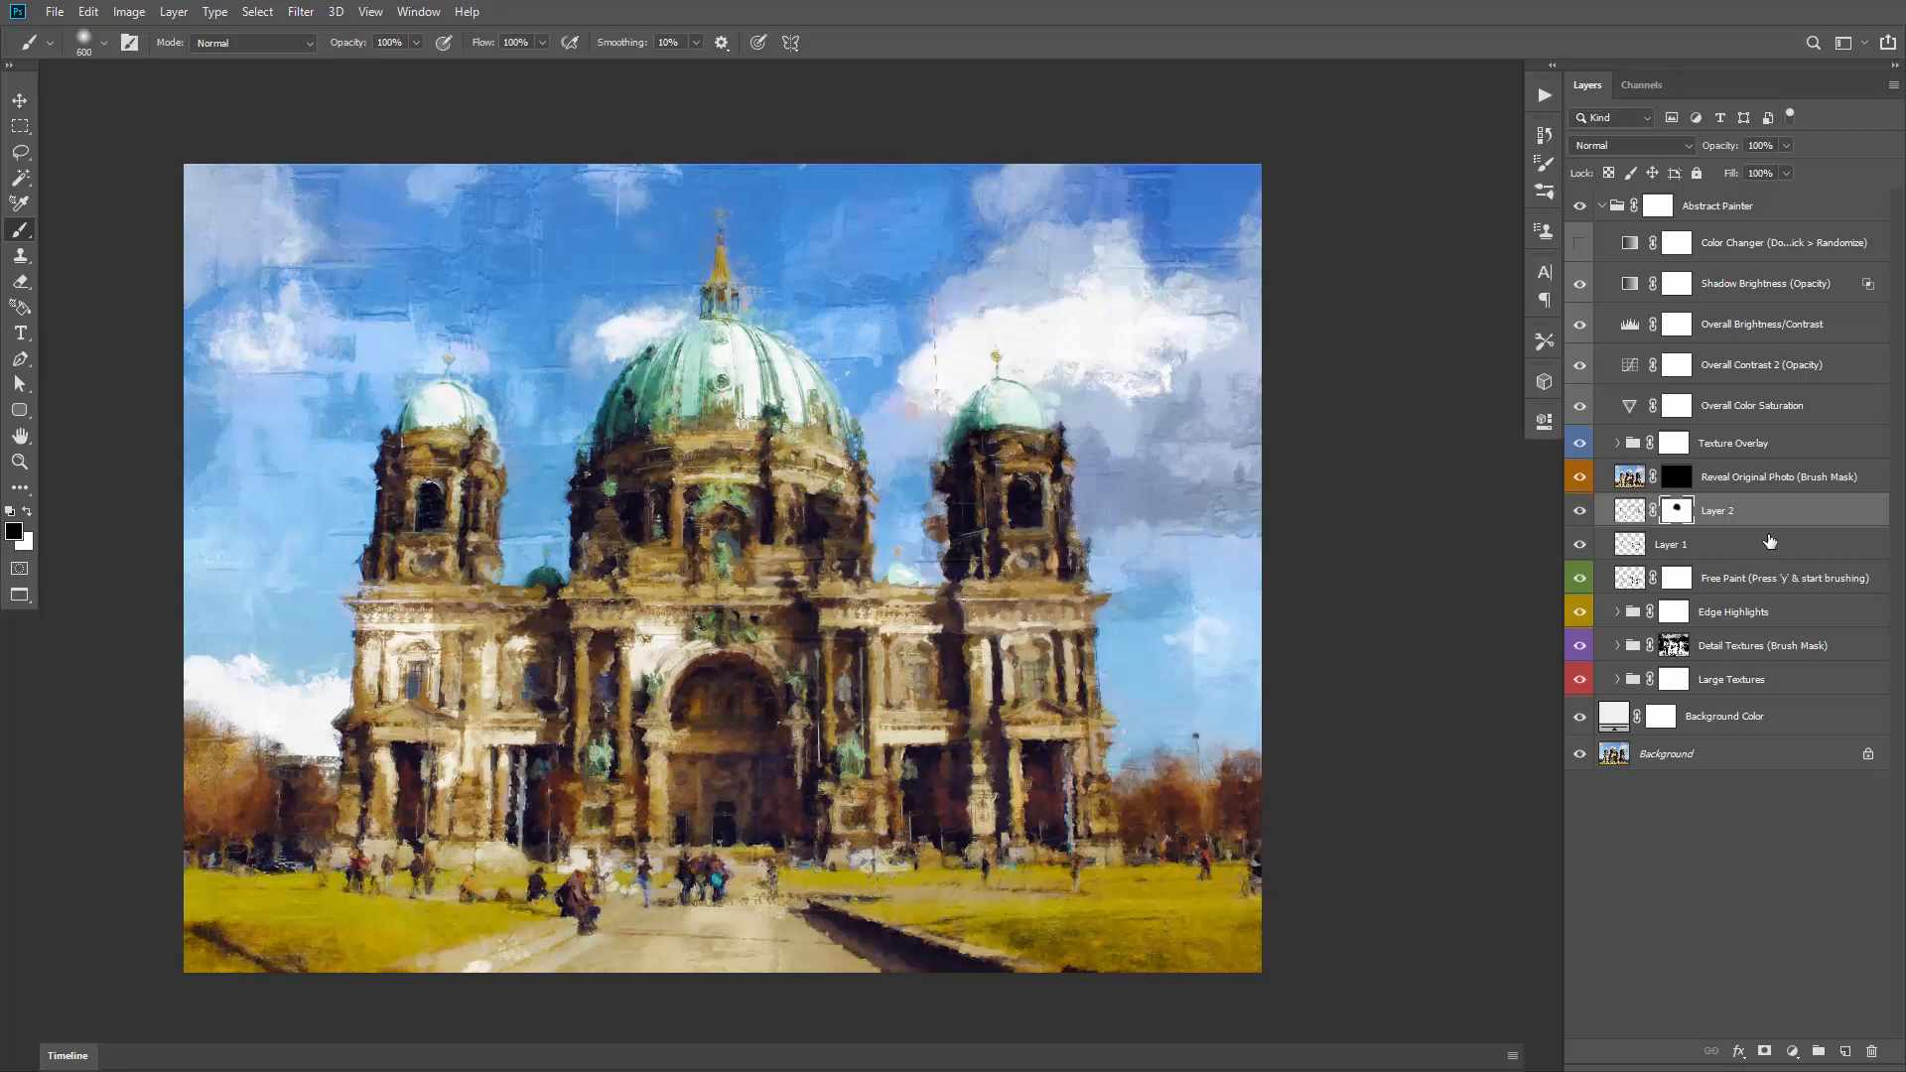
# Step: Return to painting on Layer 2's pixels with a 70 px Art History Brush, and briefly view its mask on its own
pyautogui.click(1631, 516)
pyautogui.press('y')
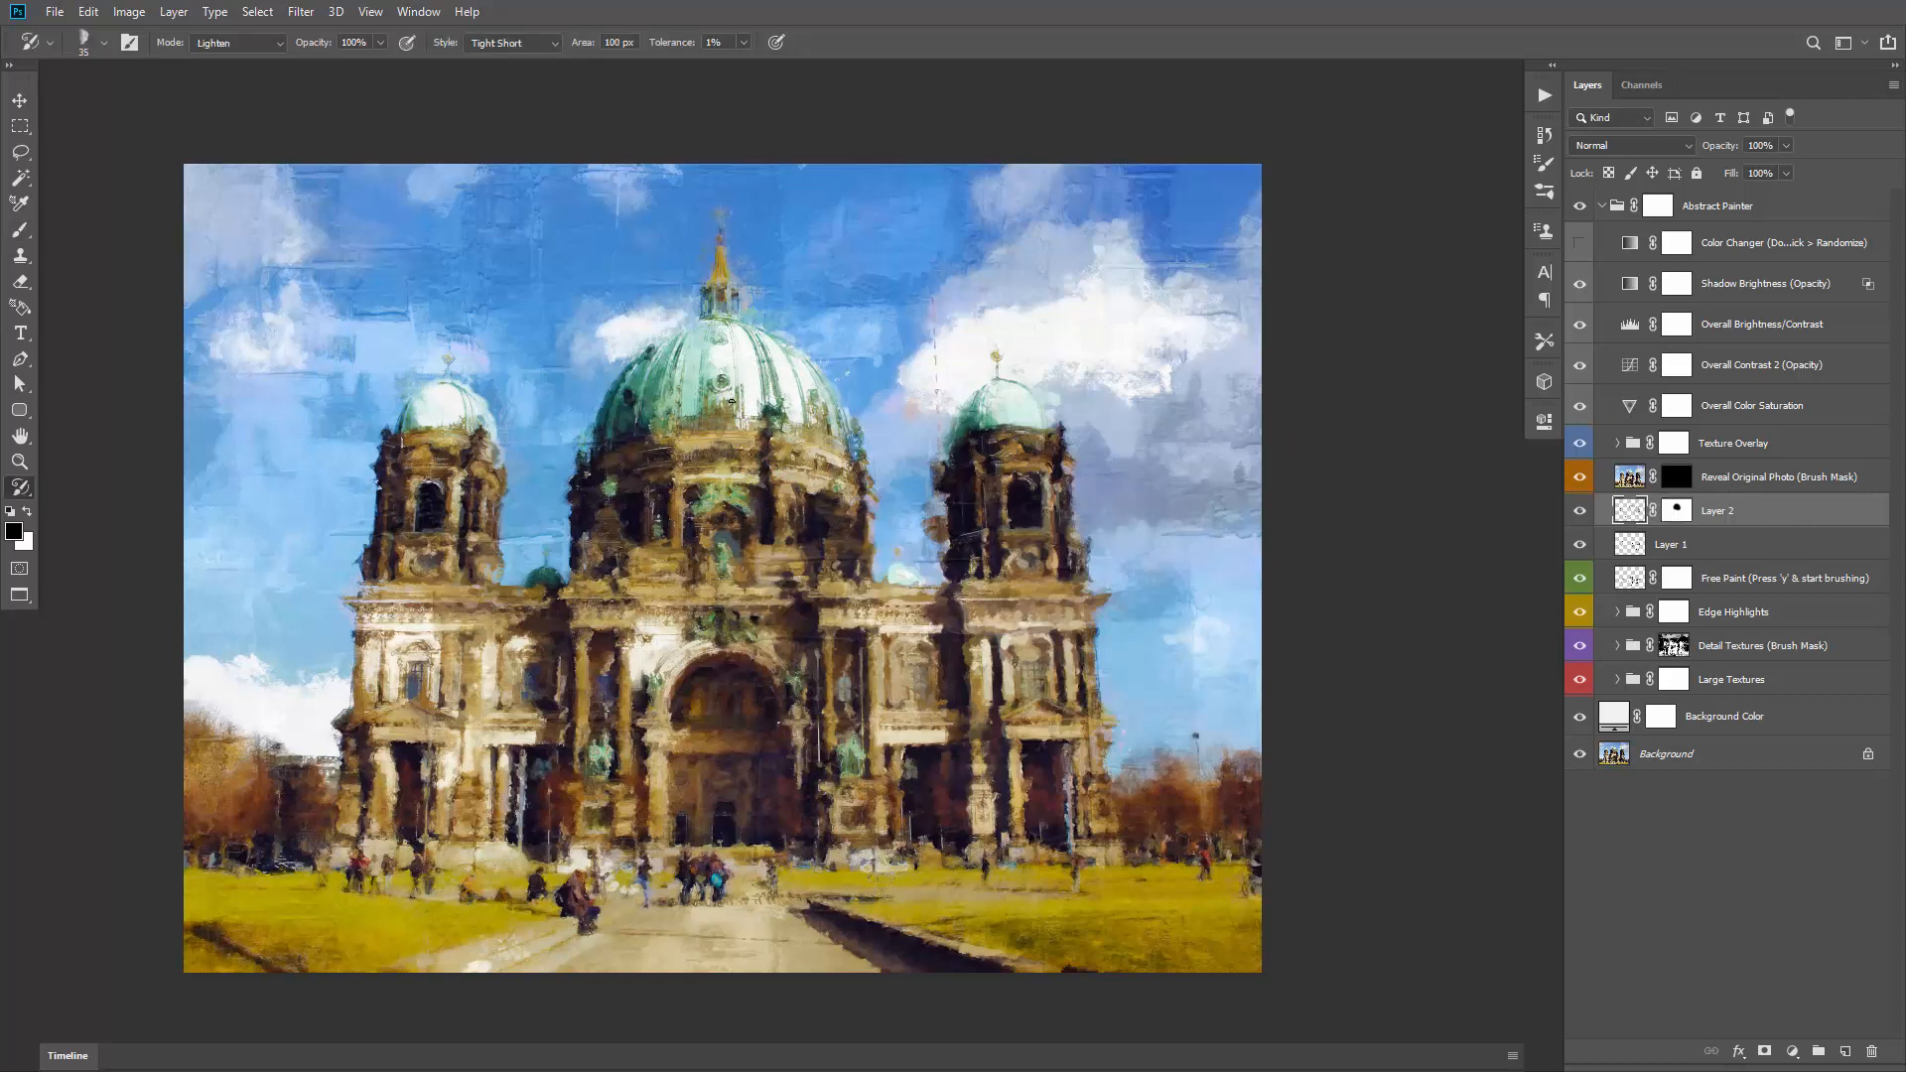
pyautogui.press(']')
pyautogui.keyDown('alt'); pyautogui.click(1676, 512); pyautogui.keyUp('alt')
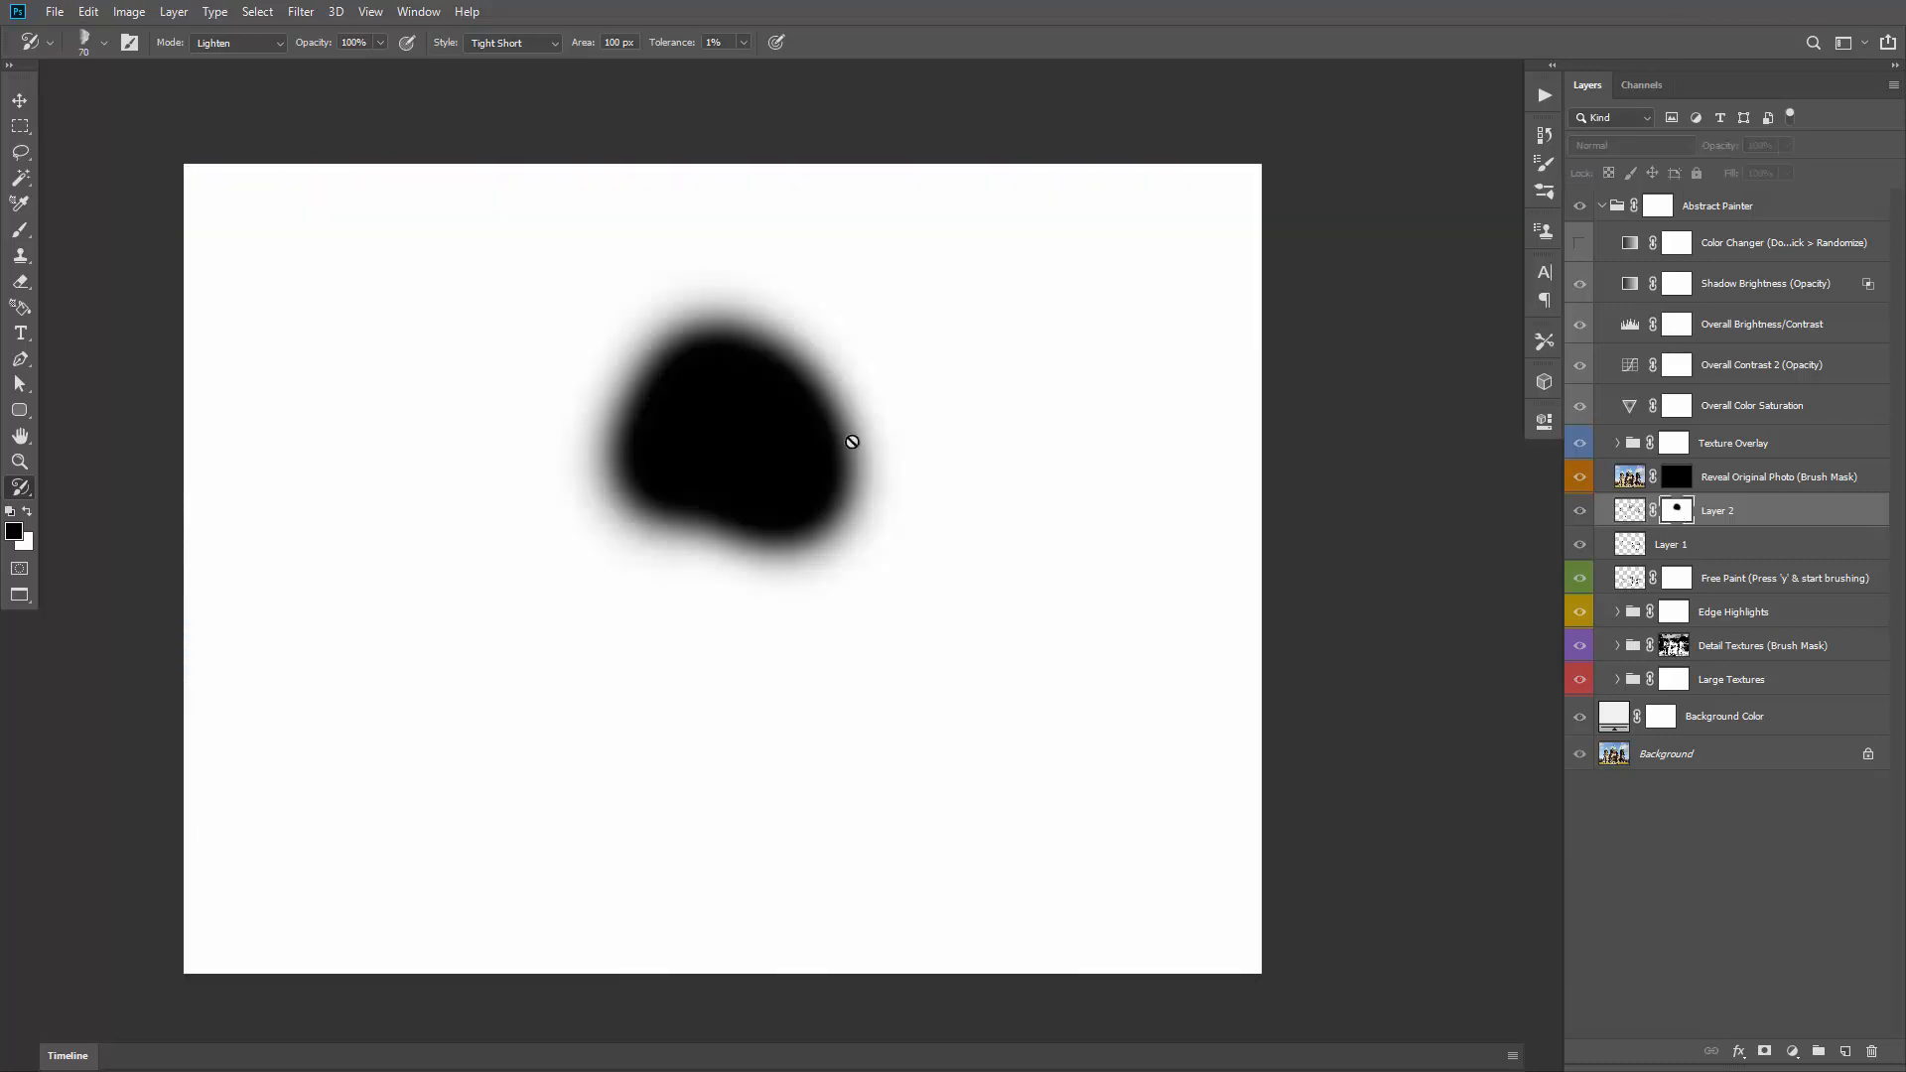
pyautogui.click(1615, 511)
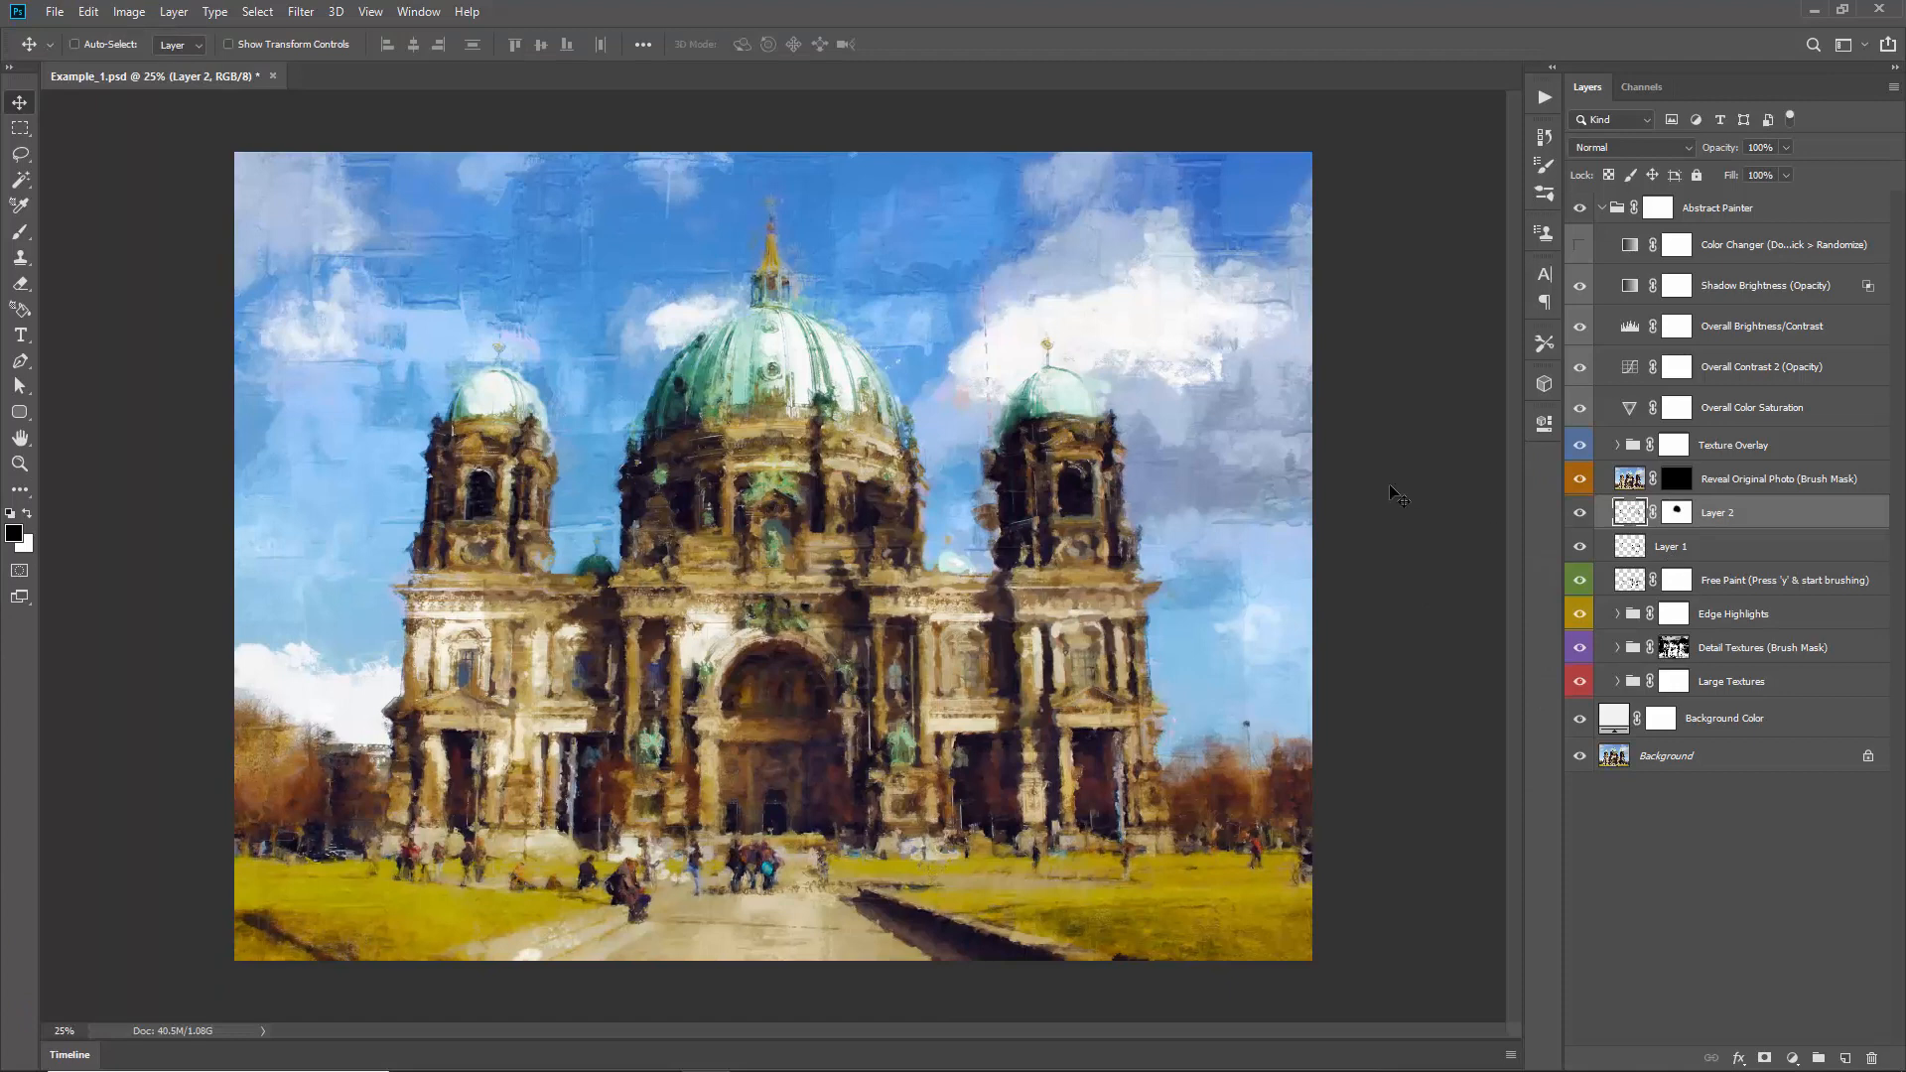
# Step: Add a new layer at the top of the Abstract Painter group and fill it with white
pyautogui.click(1657, 208)
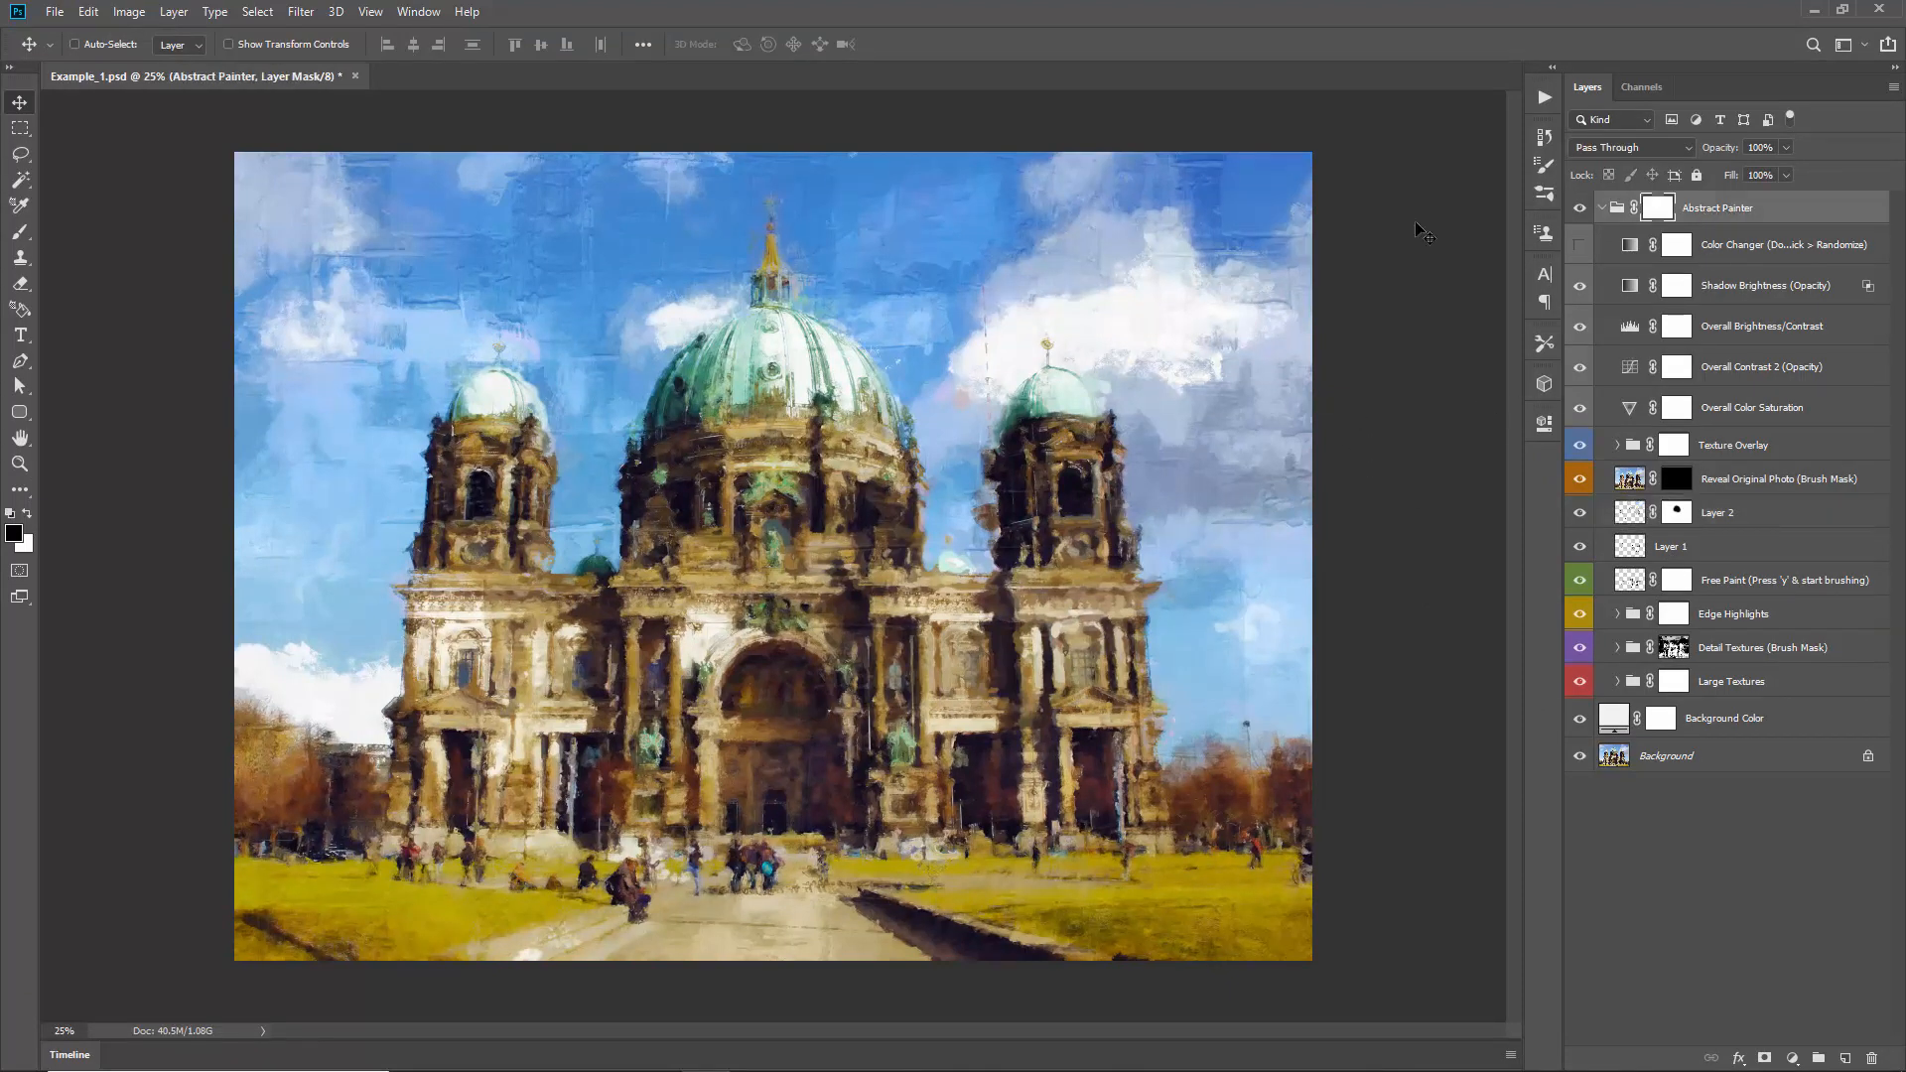
pyautogui.hotkey('ctrl', 'shift', 'n')
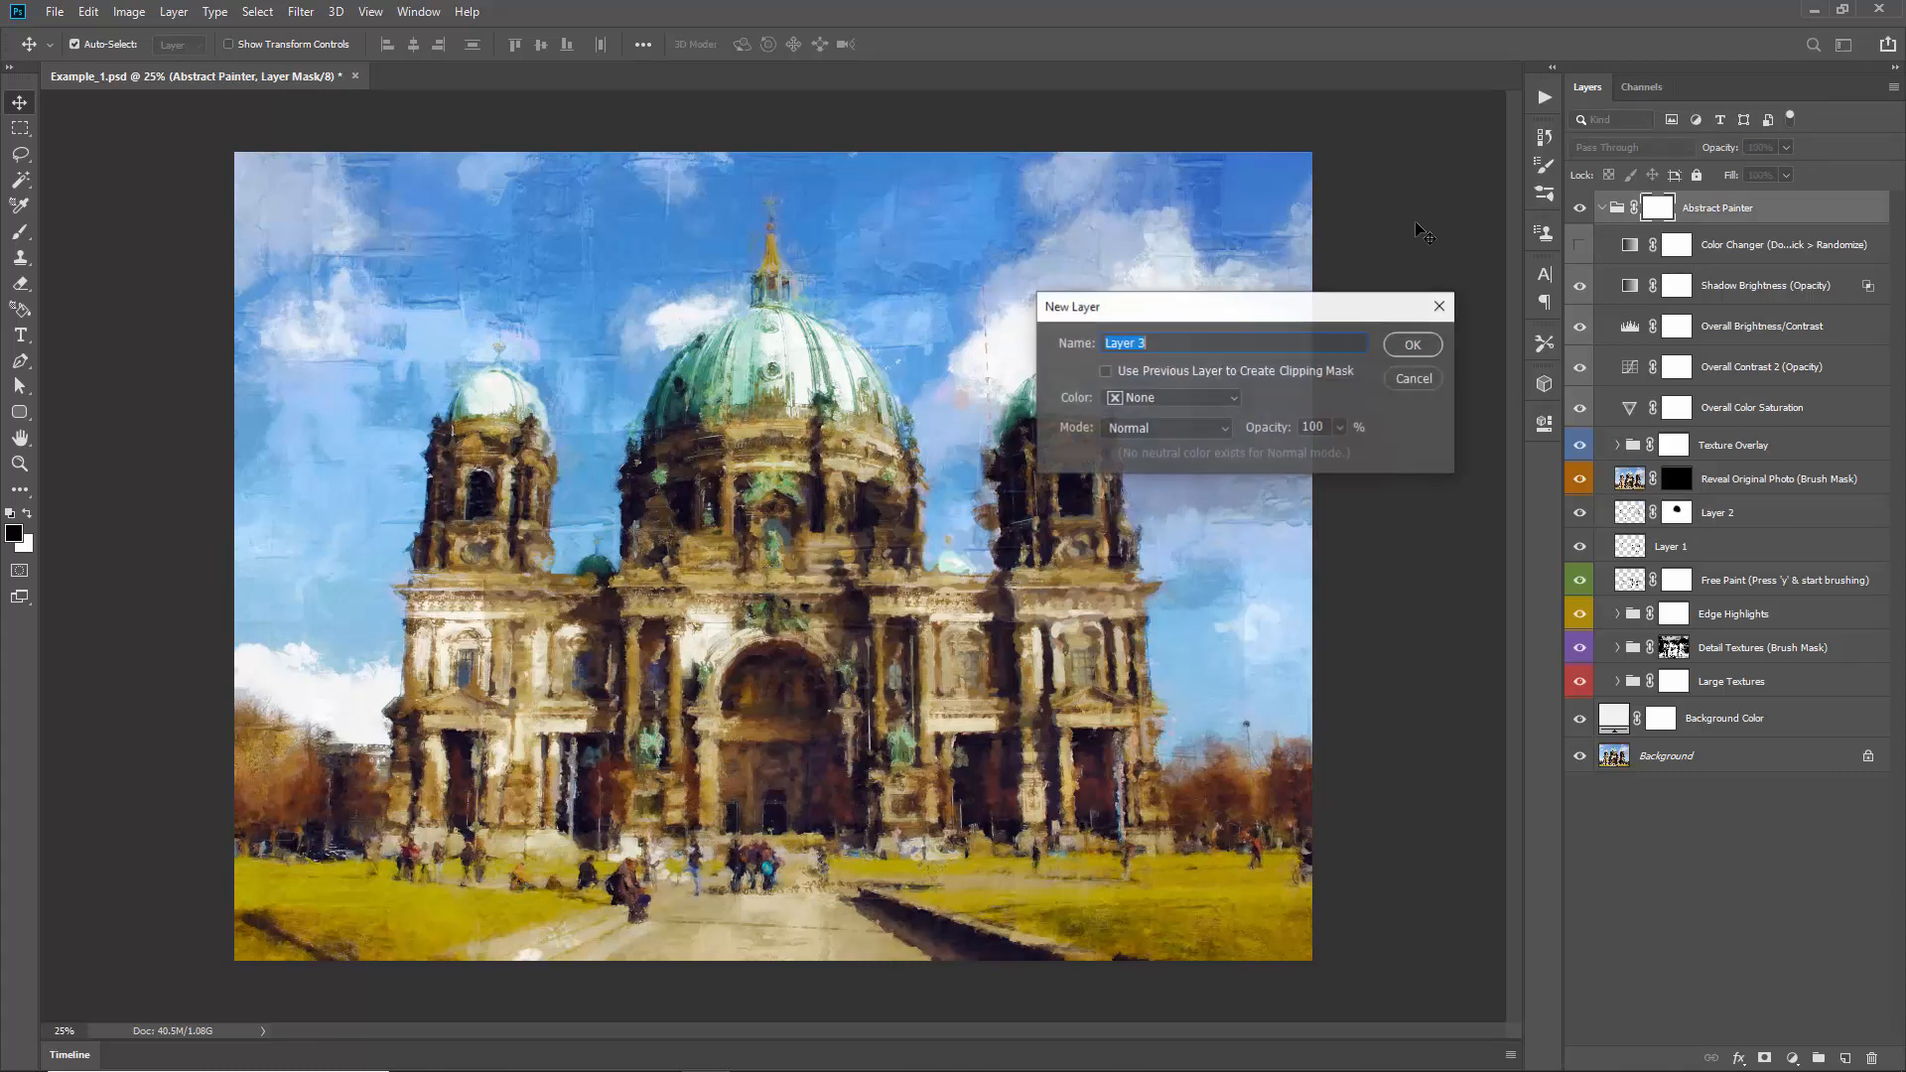
pyautogui.press('Return')
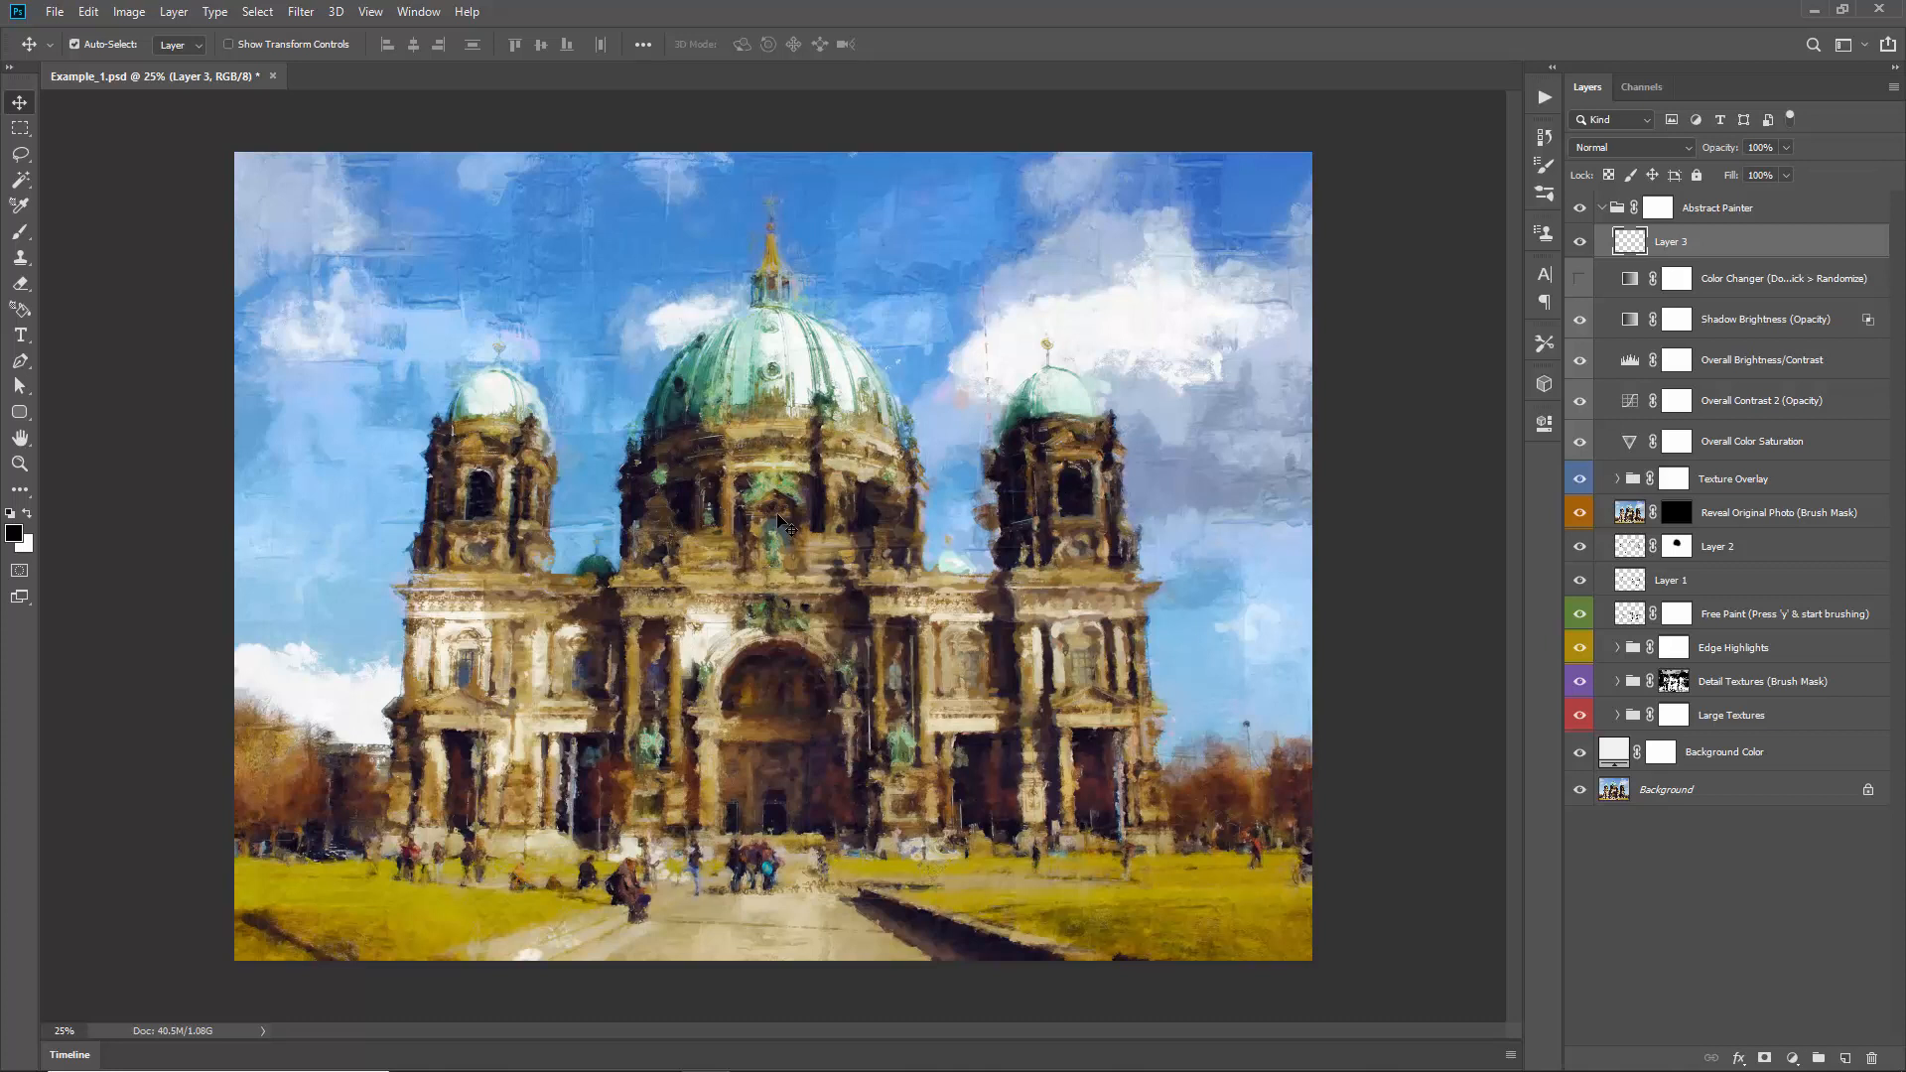
pyautogui.hotkey('ctrl', 'BackSpace')
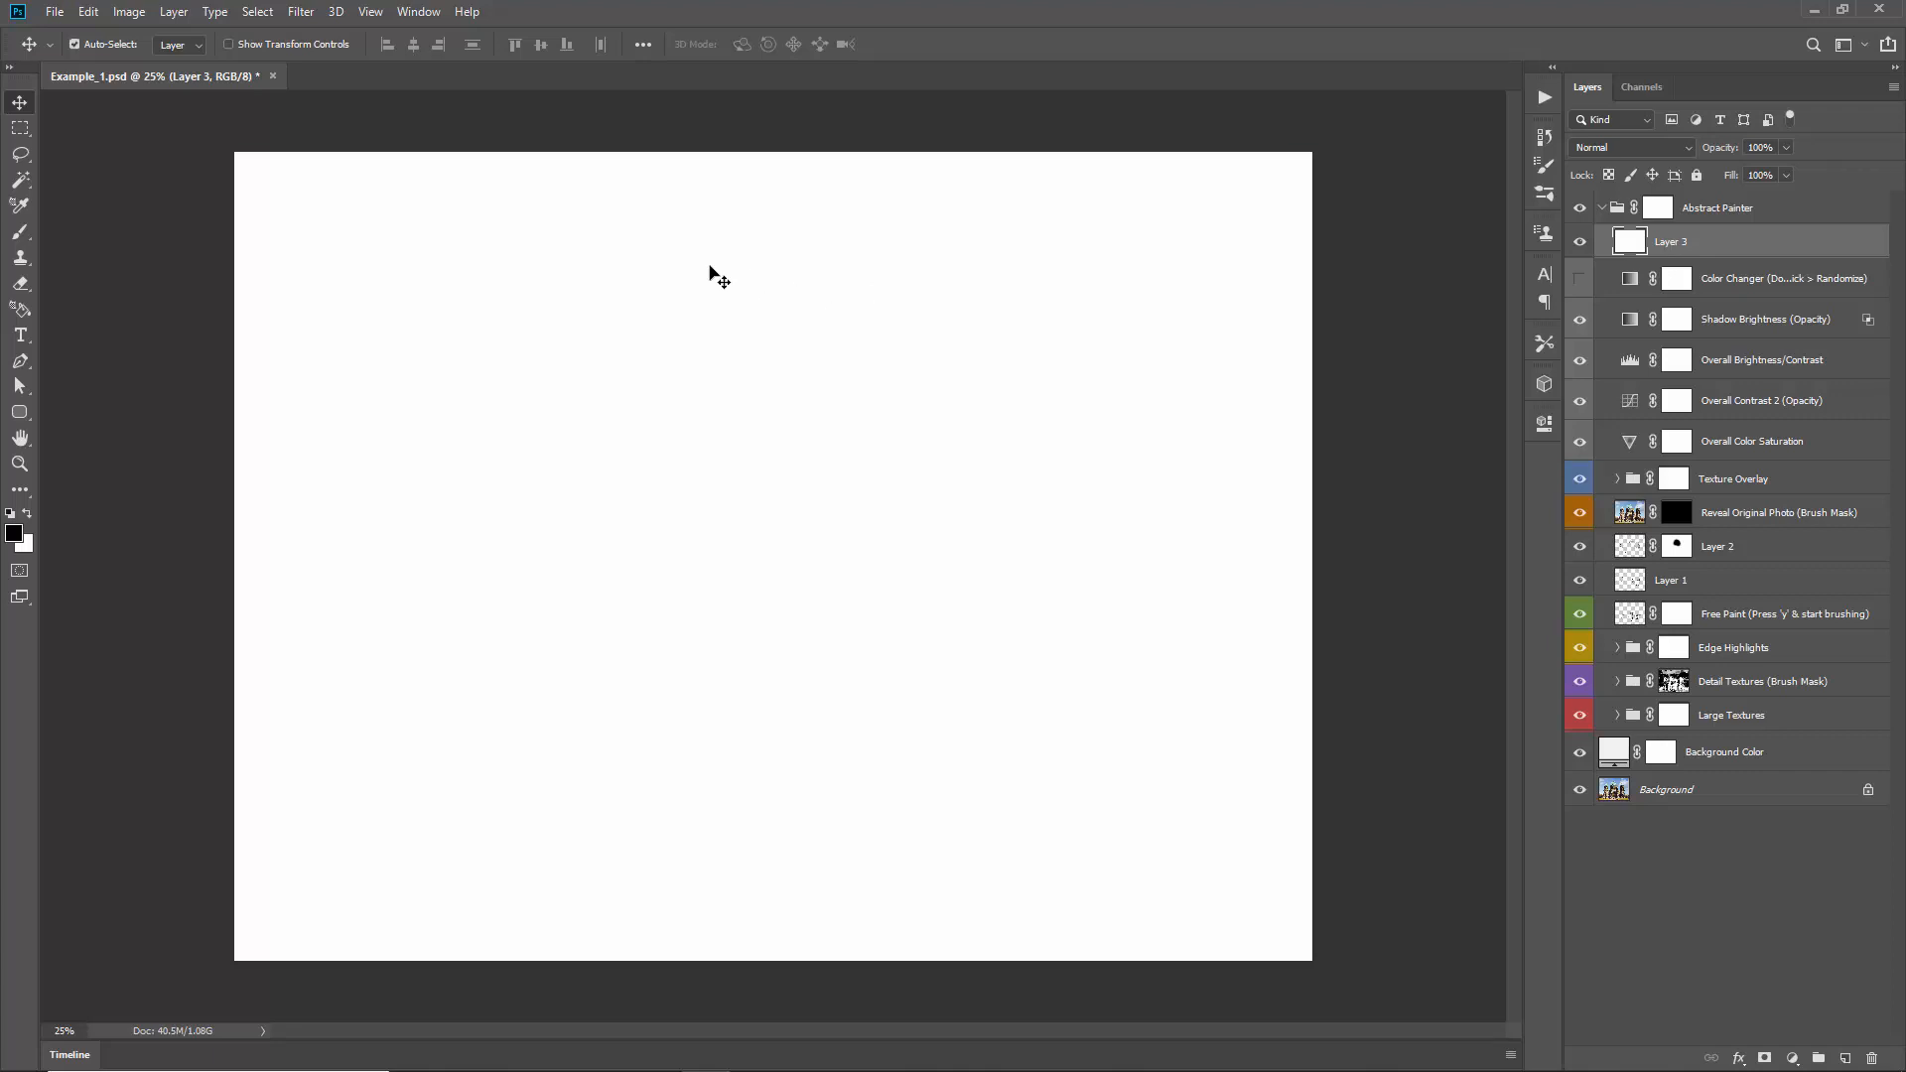
# Step: Add an empty layer above the white-filled one and set the Art History Brush mode to Normal
pyautogui.hotkey('ctrl', 'shift', 'n')
pyautogui.press('Return')
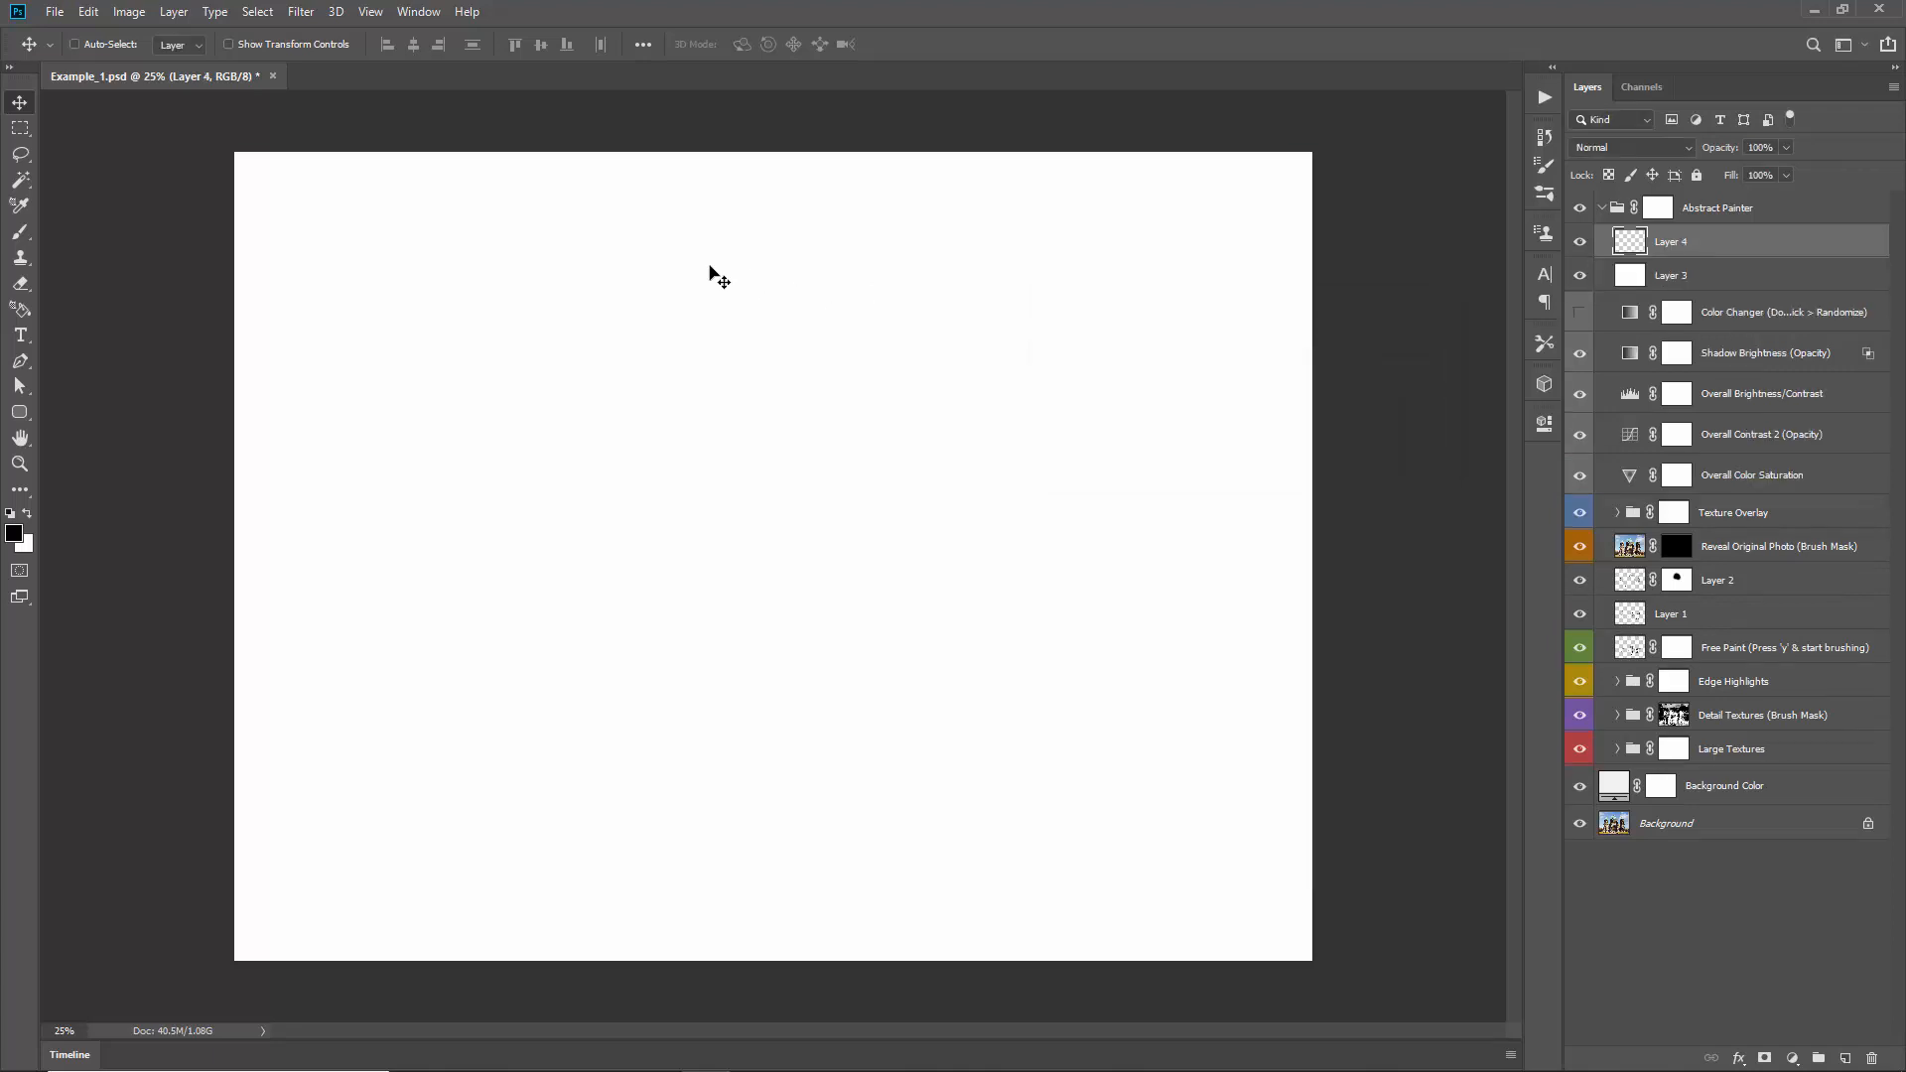
pyautogui.press('y')
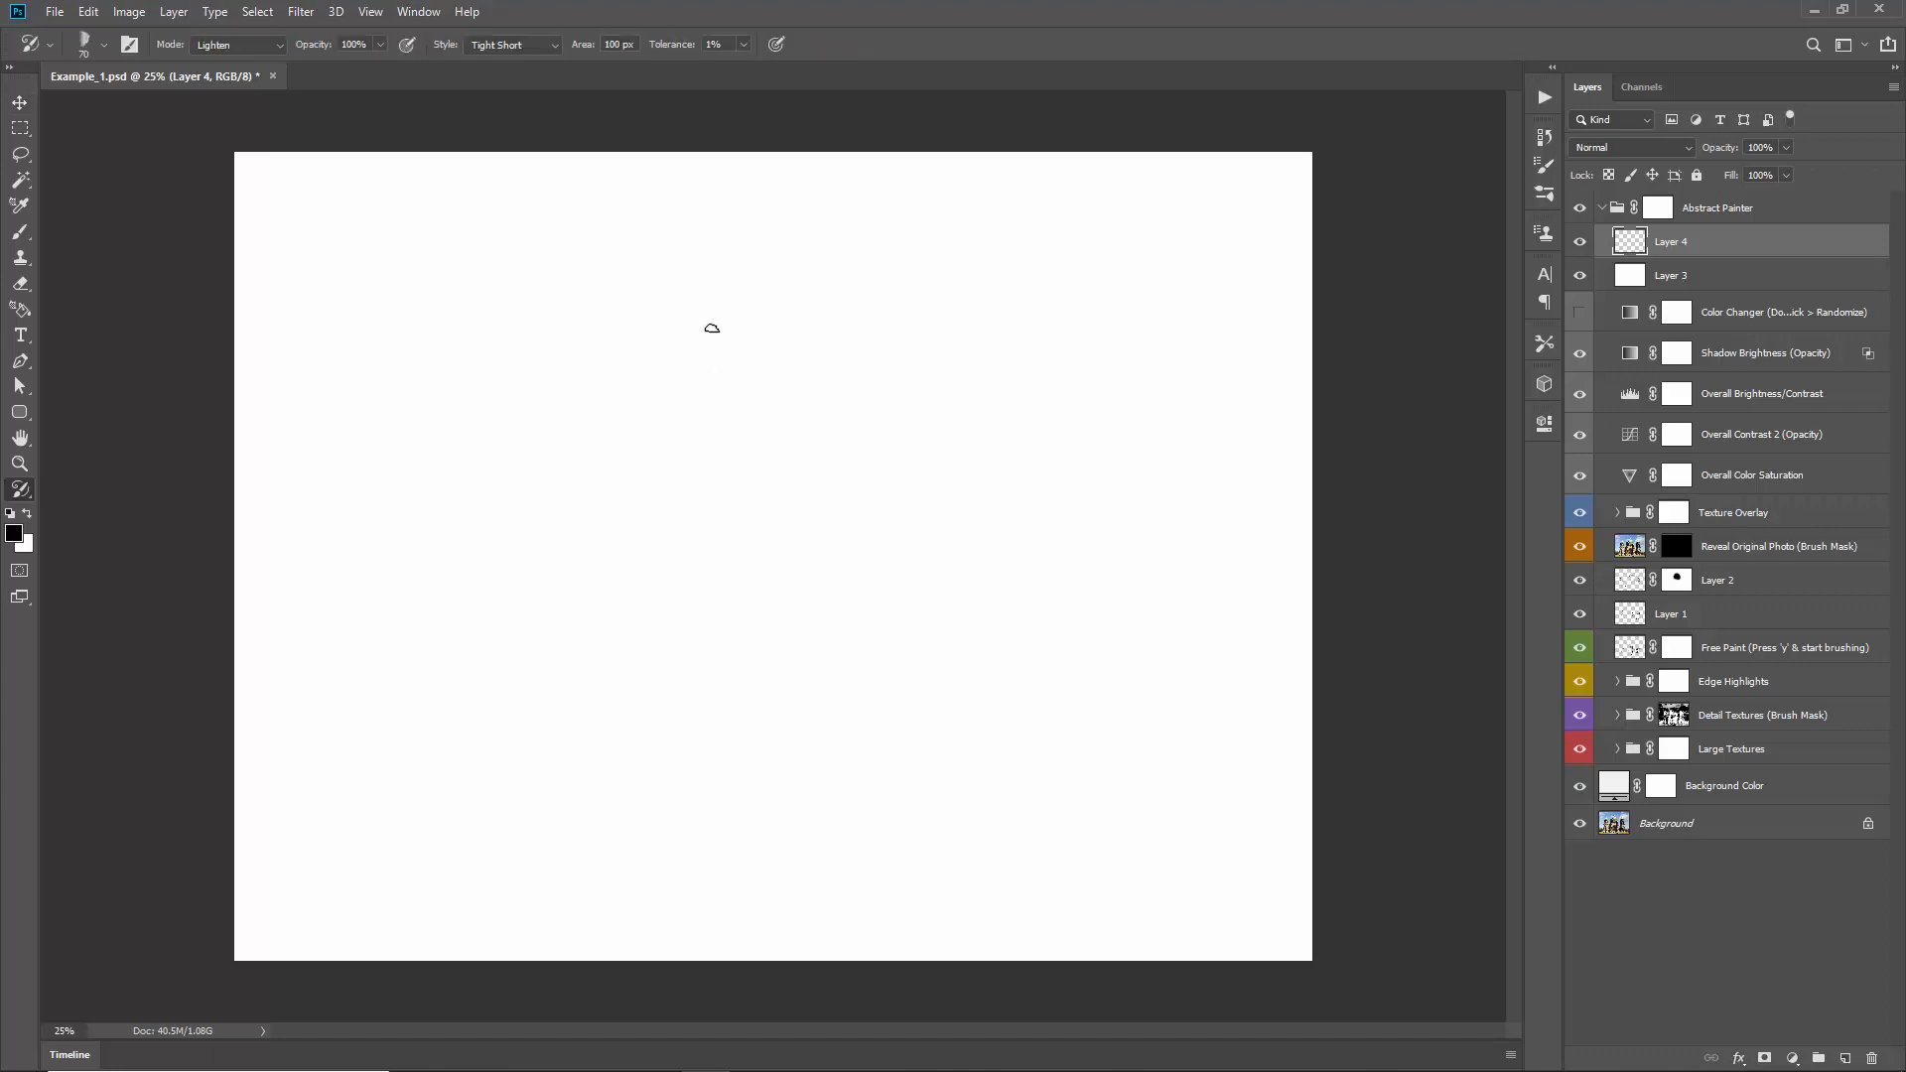
pyautogui.click(248, 45)
pyautogui.click(218, 62)
# Step: Enlarge the brush to 150 px and paint the central dome and entrance facade in broad strokes
pyautogui.press(']')
pyautogui.press(']')
pyautogui.press(']')
pyautogui.moveTo(765, 422)
pyautogui.mouseDown()
pyautogui.moveTo(732, 497)
pyautogui.moveTo(749, 497)
pyautogui.moveTo(744, 562)
pyautogui.moveTo(805, 511)
pyautogui.moveTo(826, 645)
pyautogui.moveTo(854, 683)
pyautogui.moveTo(842, 602)
pyautogui.moveTo(756, 651)
pyautogui.moveTo(779, 634)
pyautogui.moveTo(849, 673)
pyautogui.moveTo(876, 749)
pyautogui.moveTo(744, 694)
pyautogui.moveTo(738, 758)
pyautogui.moveTo(852, 641)
pyautogui.moveTo(913, 514)
pyautogui.moveTo(763, 330)
pyautogui.moveTo(702, 423)
pyautogui.moveTo(826, 355)
pyautogui.moveTo(728, 367)
pyautogui.moveTo(704, 524)
pyautogui.moveTo(685, 492)
pyautogui.moveTo(836, 734)
pyautogui.moveTo(899, 741)
pyautogui.moveTo(953, 648)
pyautogui.moveTo(865, 490)
pyautogui.mouseUp()
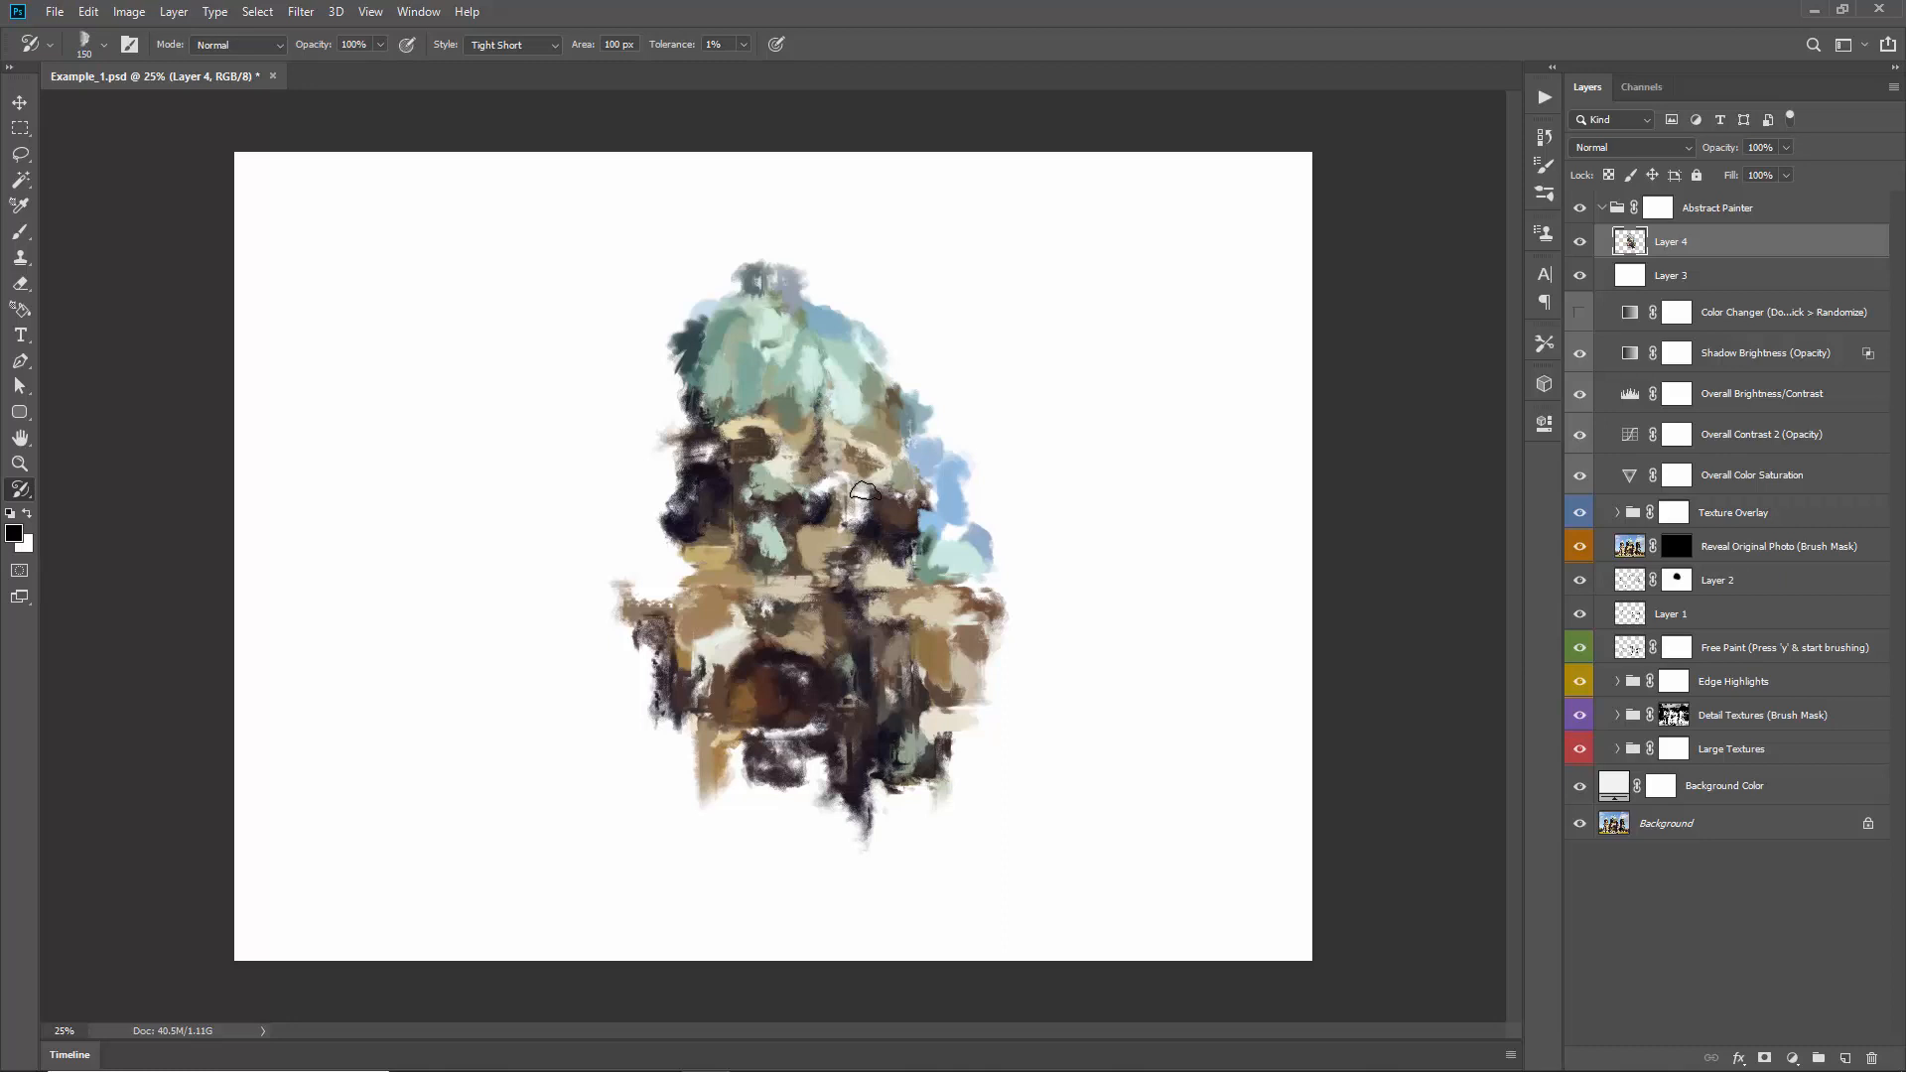
# Step: Reduce the brush to 60 px and paint finer detail over the dome, columns and entrance arch
pyautogui.press('[')
pyautogui.press('[')
pyautogui.press('[')
pyautogui.press('[')
pyautogui.moveTo(842, 466)
pyautogui.mouseDown()
pyautogui.moveTo(795, 472)
pyautogui.moveTo(776, 533)
pyautogui.moveTo(756, 460)
pyautogui.moveTo(749, 592)
pyautogui.moveTo(814, 491)
pyautogui.moveTo(806, 551)
pyautogui.moveTo(831, 558)
pyautogui.moveTo(815, 591)
pyautogui.moveTo(729, 625)
pyautogui.moveTo(703, 693)
pyautogui.moveTo(766, 684)
pyautogui.moveTo(714, 742)
pyautogui.moveTo(698, 813)
pyautogui.moveTo(817, 766)
pyautogui.moveTo(683, 797)
pyautogui.moveTo(816, 770)
pyautogui.moveTo(921, 807)
pyautogui.moveTo(924, 744)
pyautogui.moveTo(721, 838)
pyautogui.moveTo(805, 848)
pyautogui.moveTo(712, 859)
pyautogui.moveTo(733, 841)
pyautogui.moveTo(703, 849)
pyautogui.moveTo(685, 735)
pyautogui.moveTo(703, 757)
pyautogui.moveTo(758, 565)
pyautogui.moveTo(758, 430)
pyautogui.moveTo(715, 421)
pyautogui.moveTo(844, 454)
pyautogui.mouseUp()
# Step: Add an empty layer above the Normal-mode strokes and set the Art History Brush mode to Darken
pyautogui.hotkey('ctrl', 'shift', 'n')
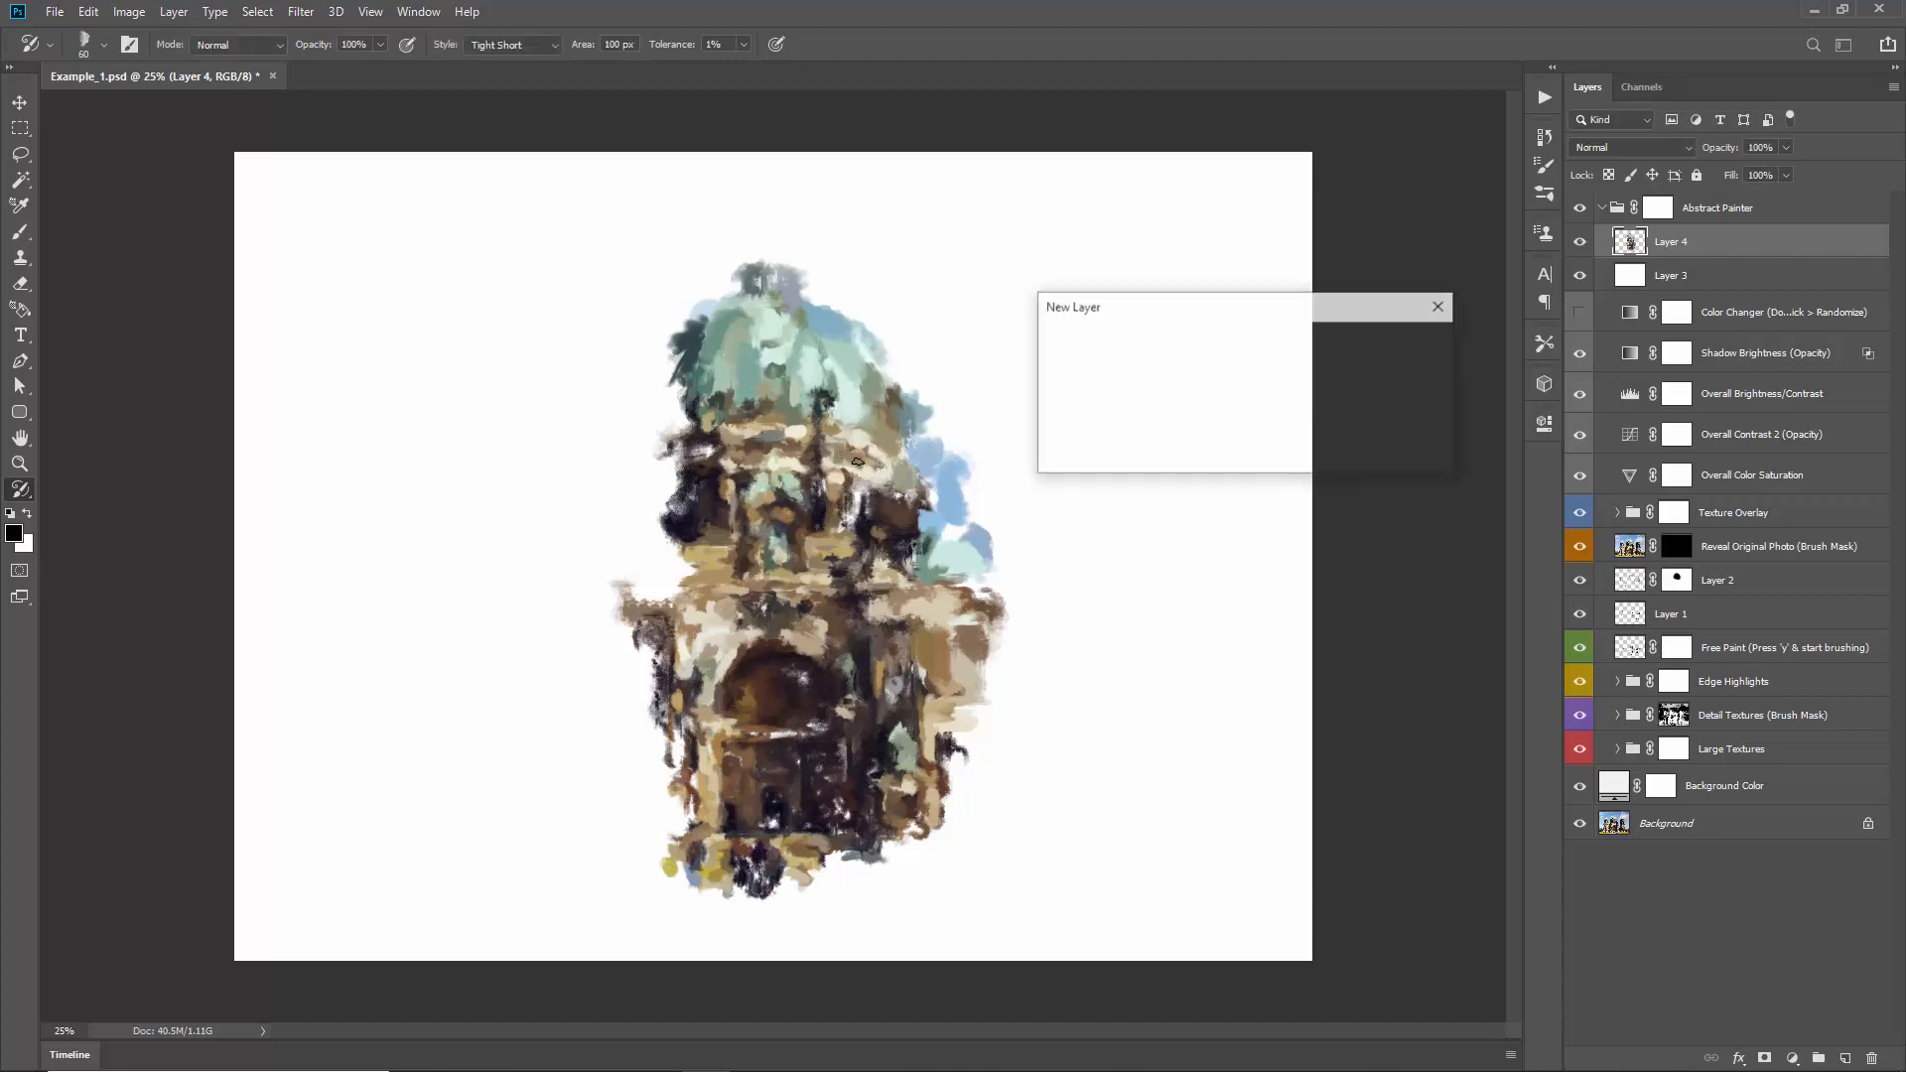
pyautogui.press('Return')
pyautogui.click(248, 44)
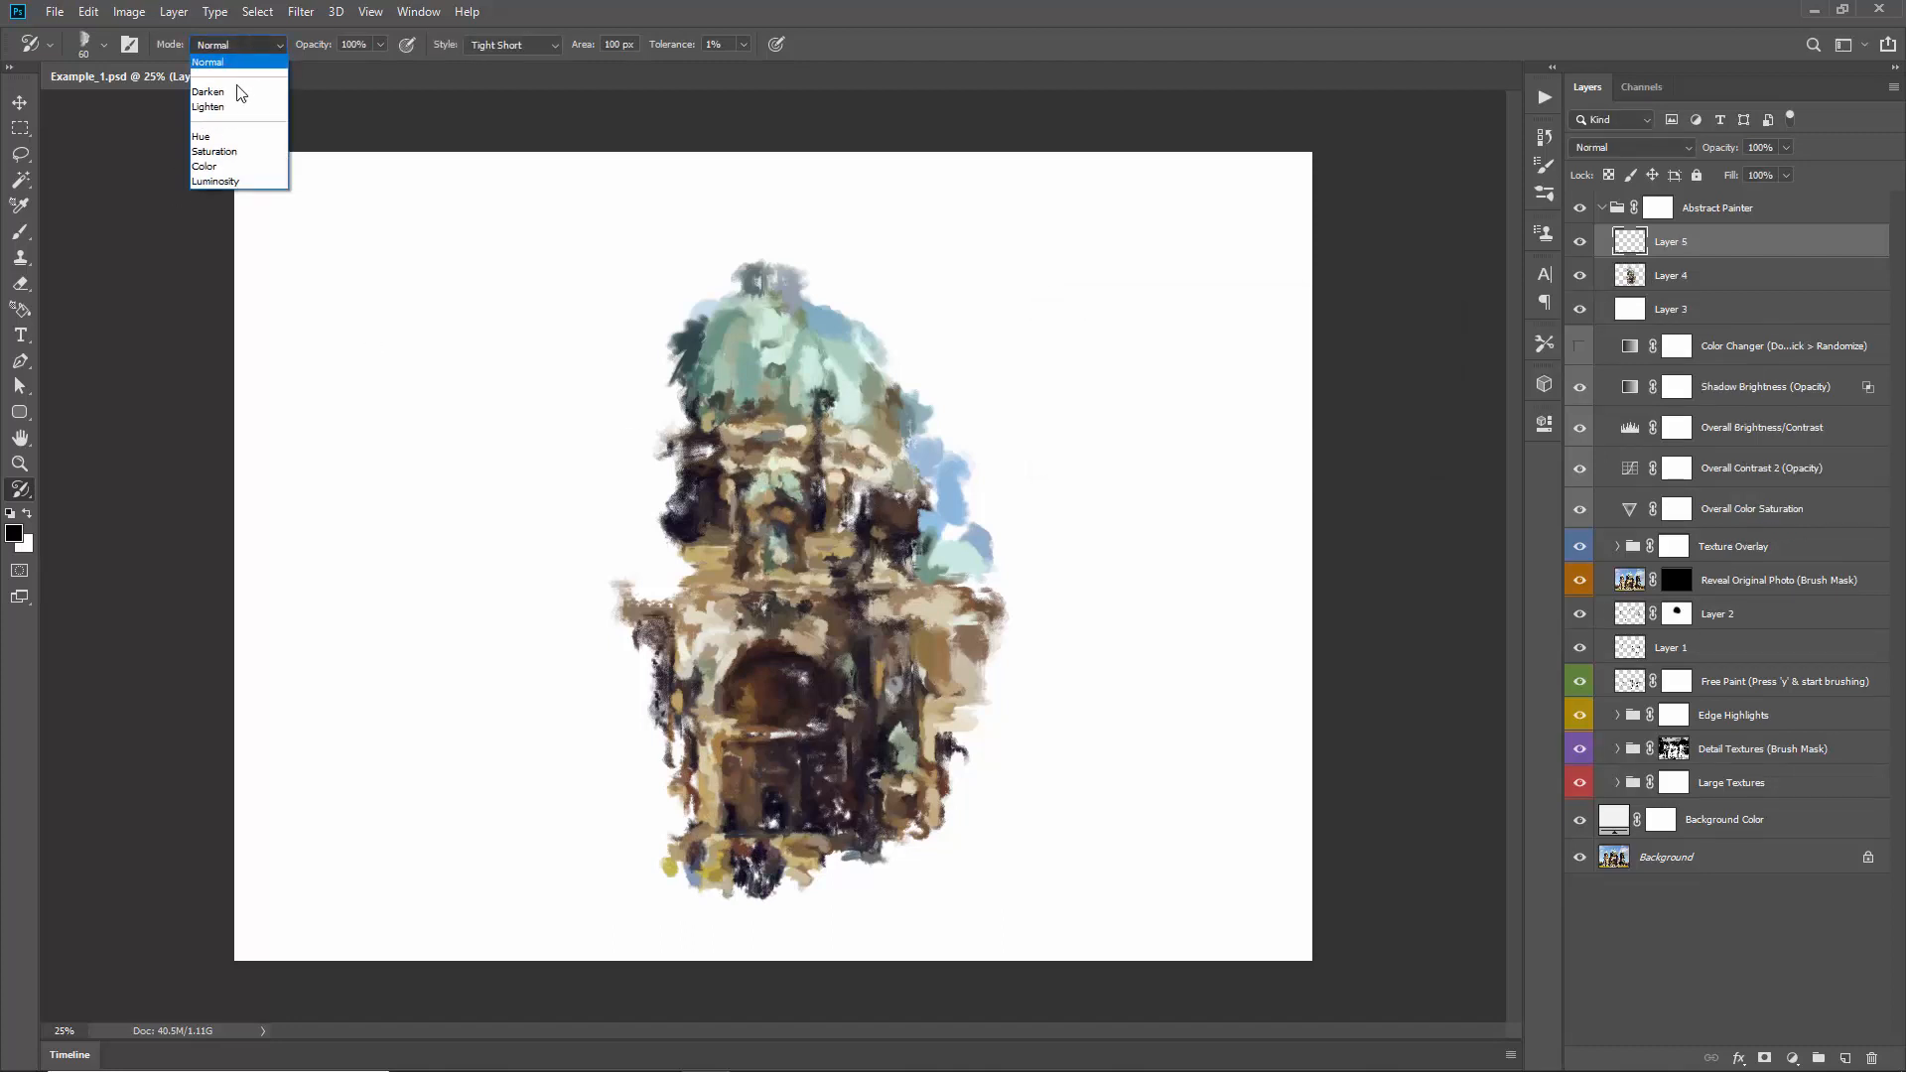
pyautogui.click(230, 83)
# Step: Paint Darken strokes over the dome, facade, surrounding sky and lawn, adjusting the brush size to 90 px
pyautogui.moveTo(796, 576)
pyautogui.mouseDown()
pyautogui.moveTo(751, 574)
pyautogui.moveTo(755, 616)
pyautogui.moveTo(853, 583)
pyautogui.moveTo(805, 603)
pyautogui.moveTo(863, 610)
pyautogui.moveTo(824, 741)
pyautogui.moveTo(828, 660)
pyautogui.moveTo(860, 796)
pyautogui.moveTo(813, 808)
pyautogui.moveTo(903, 785)
pyautogui.moveTo(833, 837)
pyautogui.moveTo(737, 691)
pyautogui.moveTo(713, 786)
pyautogui.moveTo(711, 515)
pyautogui.moveTo(689, 571)
pyautogui.moveTo(681, 448)
pyautogui.moveTo(720, 372)
pyautogui.moveTo(774, 391)
pyautogui.moveTo(838, 780)
pyautogui.moveTo(909, 806)
pyautogui.moveTo(913, 841)
pyautogui.moveTo(807, 856)
pyautogui.moveTo(958, 864)
pyautogui.moveTo(931, 881)
pyautogui.moveTo(911, 883)
pyautogui.moveTo(963, 854)
pyautogui.moveTo(942, 736)
pyautogui.moveTo(958, 756)
pyautogui.moveTo(974, 543)
pyautogui.moveTo(824, 288)
pyautogui.moveTo(729, 278)
pyautogui.moveTo(708, 564)
pyautogui.moveTo(650, 770)
pyautogui.moveTo(752, 790)
pyautogui.moveTo(640, 827)
pyautogui.moveTo(721, 867)
pyautogui.moveTo(834, 854)
pyautogui.moveTo(814, 894)
pyautogui.mouseUp()
pyautogui.press(']')
pyautogui.press(']')
pyautogui.press(']')
pyautogui.press('[')
pyautogui.press('[')
pyautogui.press('[')
# Step: Add an empty layer above the Darken strokes and set the Art History Brush mode to Lighten
pyautogui.hotkey('ctrl', 'shift', 'n')
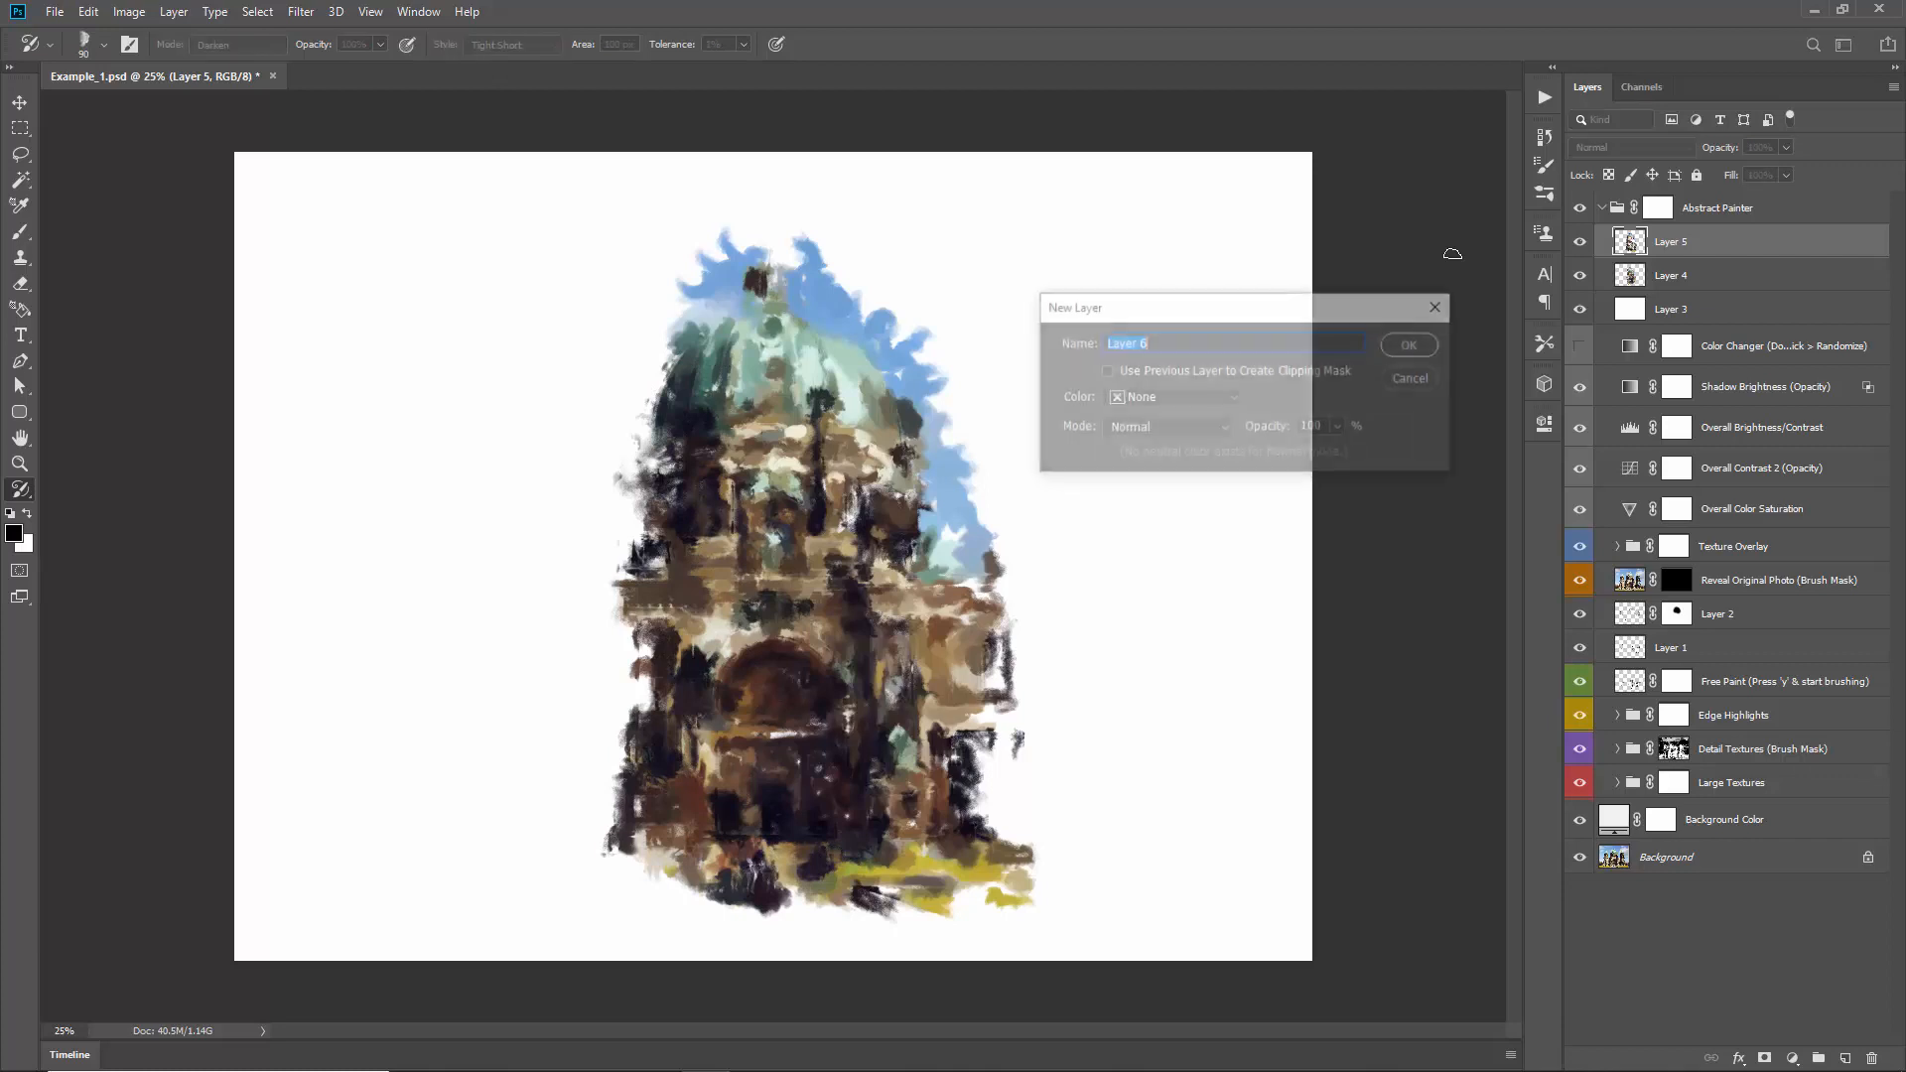
pyautogui.press('Return')
pyautogui.click(204, 45)
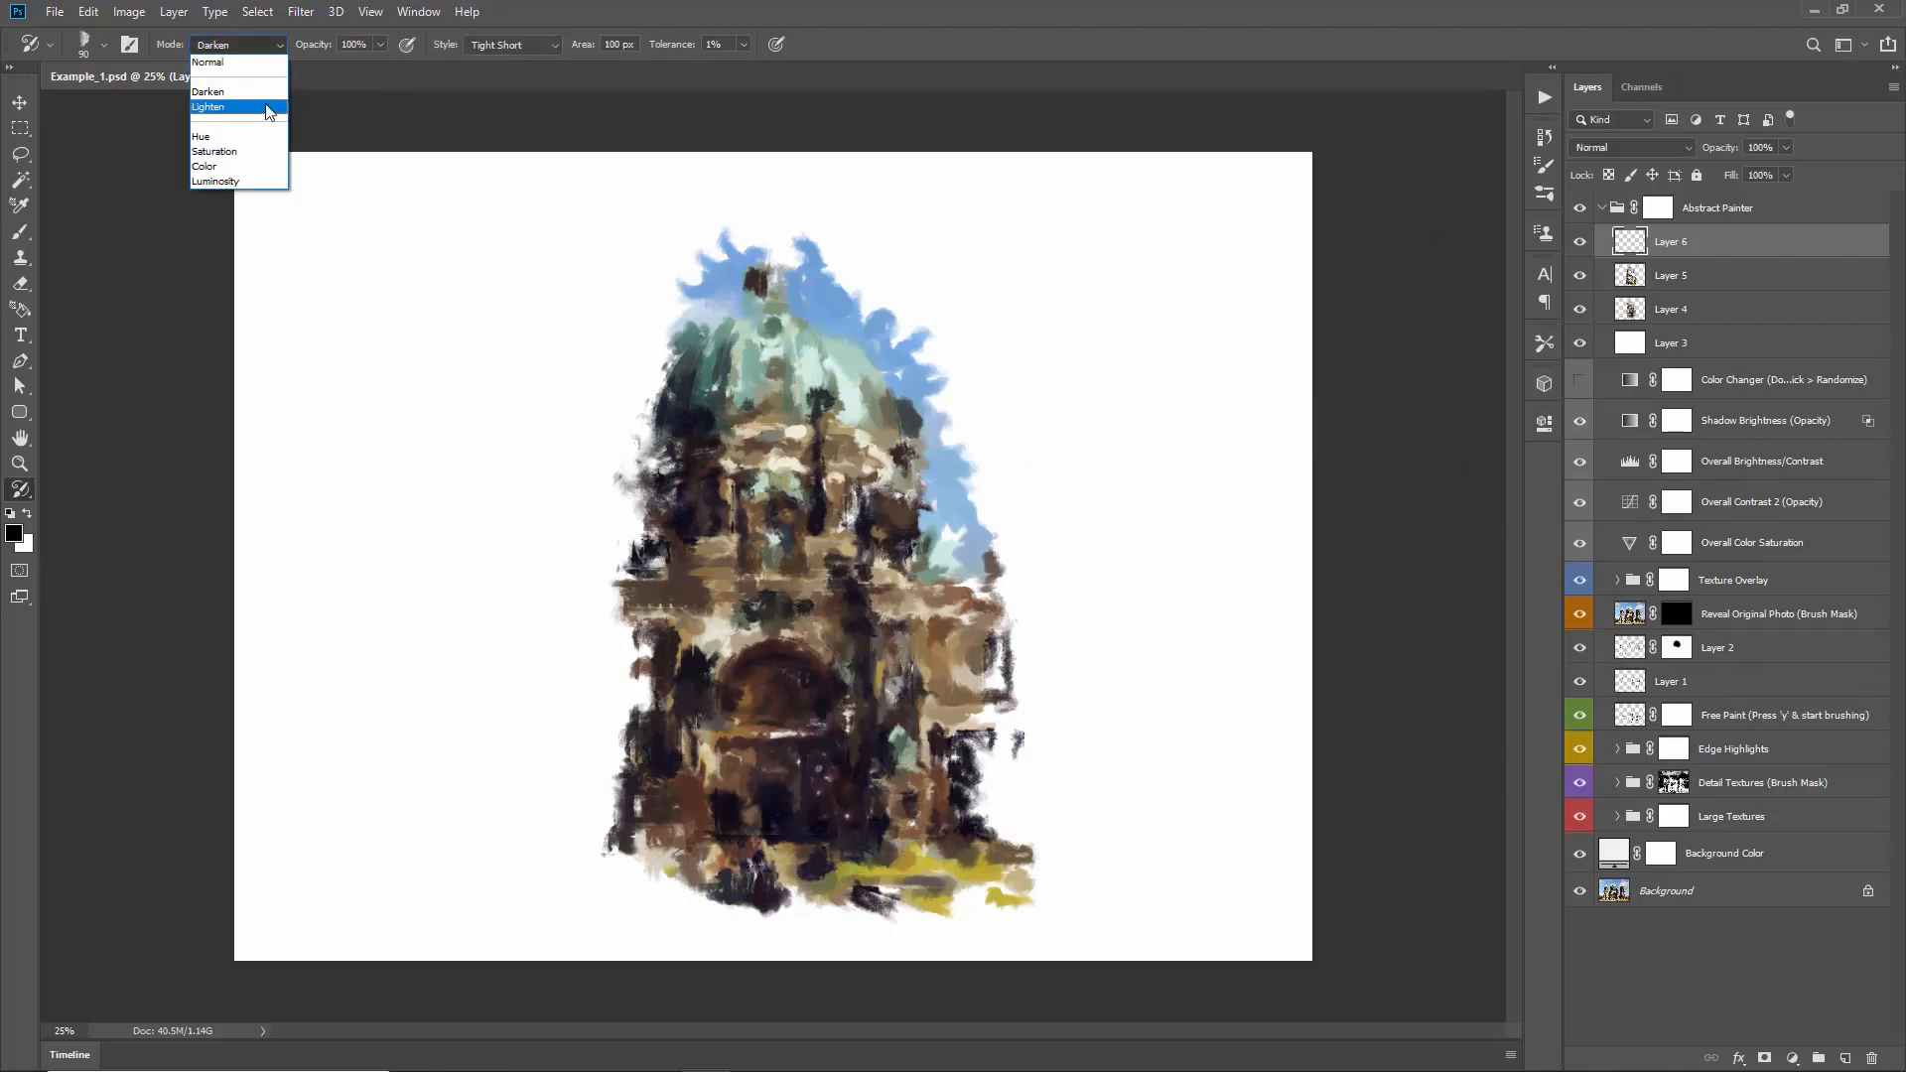
pyautogui.click(264, 103)
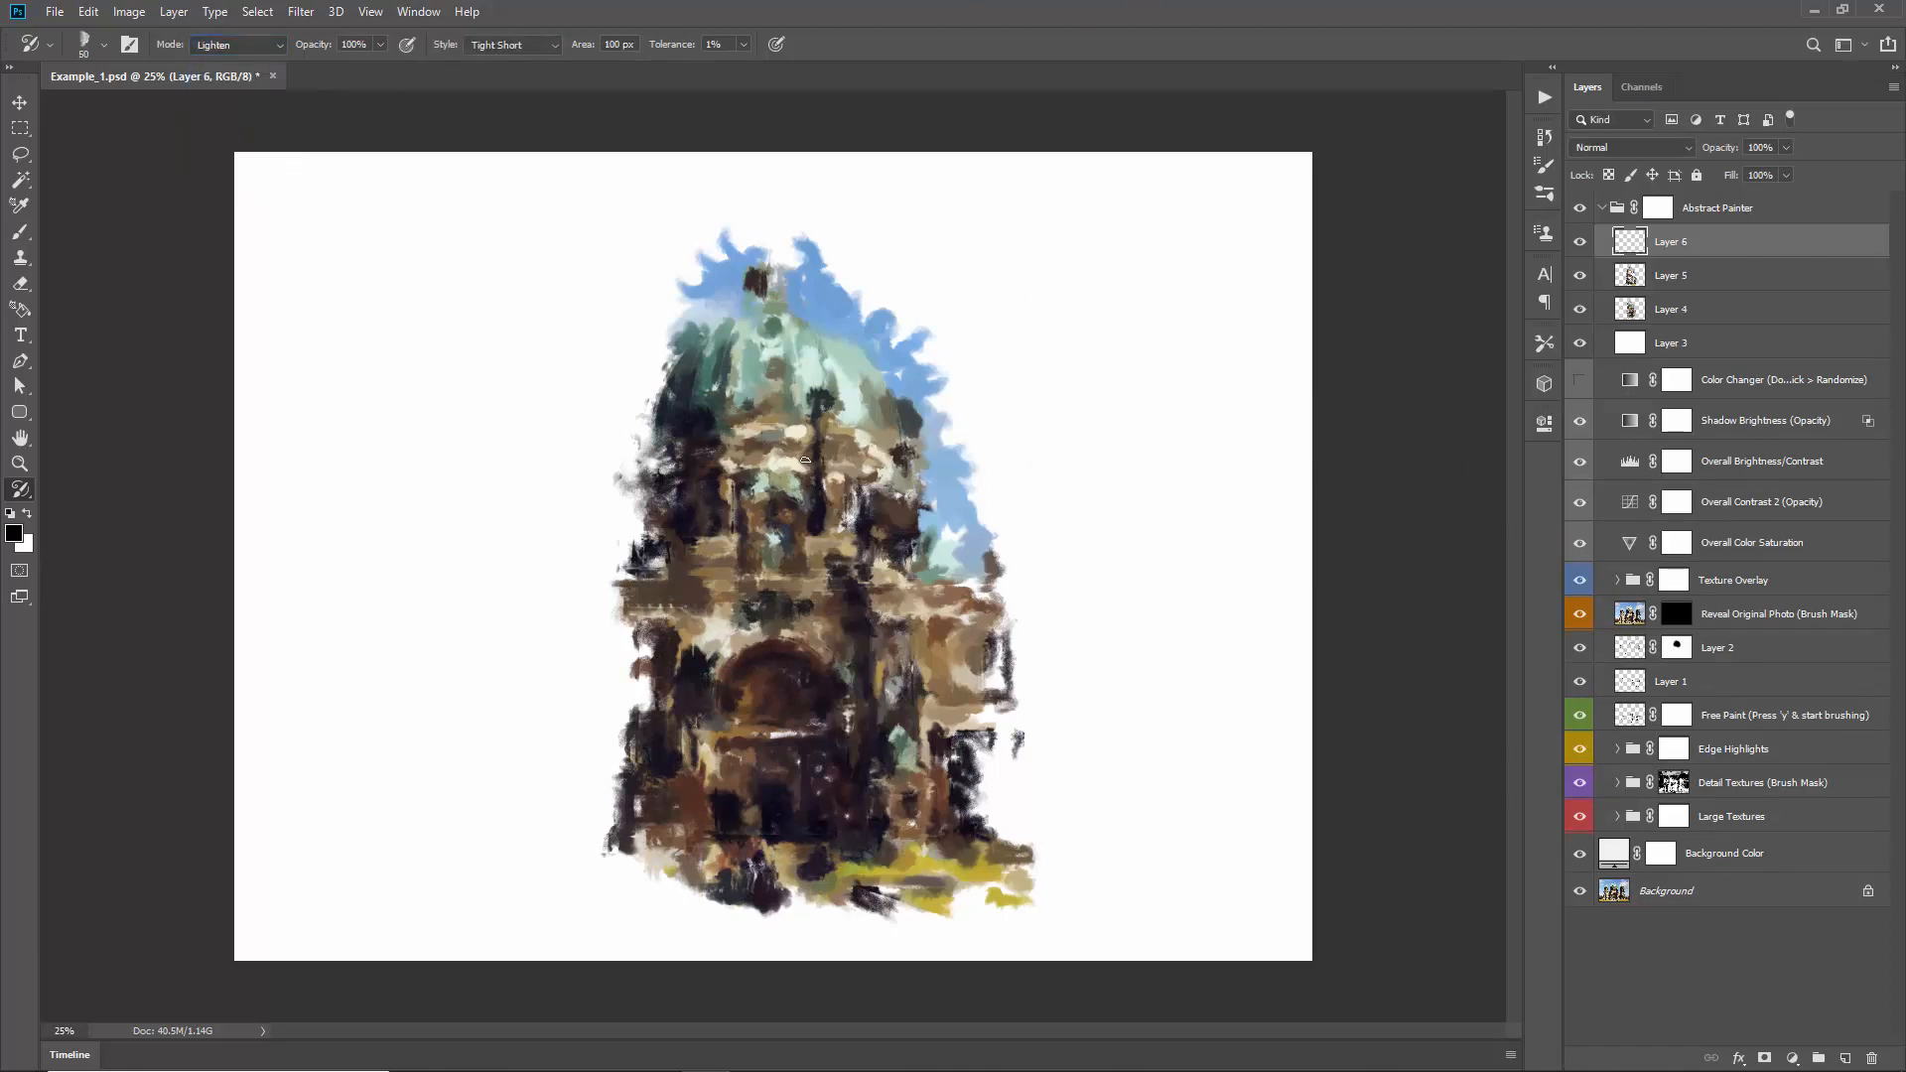
# Step: Paint Lighten strokes over the dome, facade and surrounding sky on Layer 6
pyautogui.press(']')
pyautogui.moveTo(758, 575)
pyautogui.mouseDown()
pyautogui.moveTo(833, 539)
pyautogui.moveTo(863, 575)
pyautogui.moveTo(830, 654)
pyautogui.moveTo(907, 679)
pyautogui.moveTo(801, 770)
pyautogui.moveTo(819, 779)
pyautogui.moveTo(774, 835)
pyautogui.moveTo(717, 653)
pyautogui.moveTo(687, 730)
pyautogui.moveTo(664, 735)
pyautogui.moveTo(666, 694)
pyautogui.moveTo(646, 778)
pyautogui.moveTo(655, 754)
pyautogui.moveTo(847, 818)
pyautogui.moveTo(882, 852)
pyautogui.moveTo(993, 638)
pyautogui.moveTo(821, 344)
pyautogui.moveTo(752, 385)
pyautogui.mouseUp()
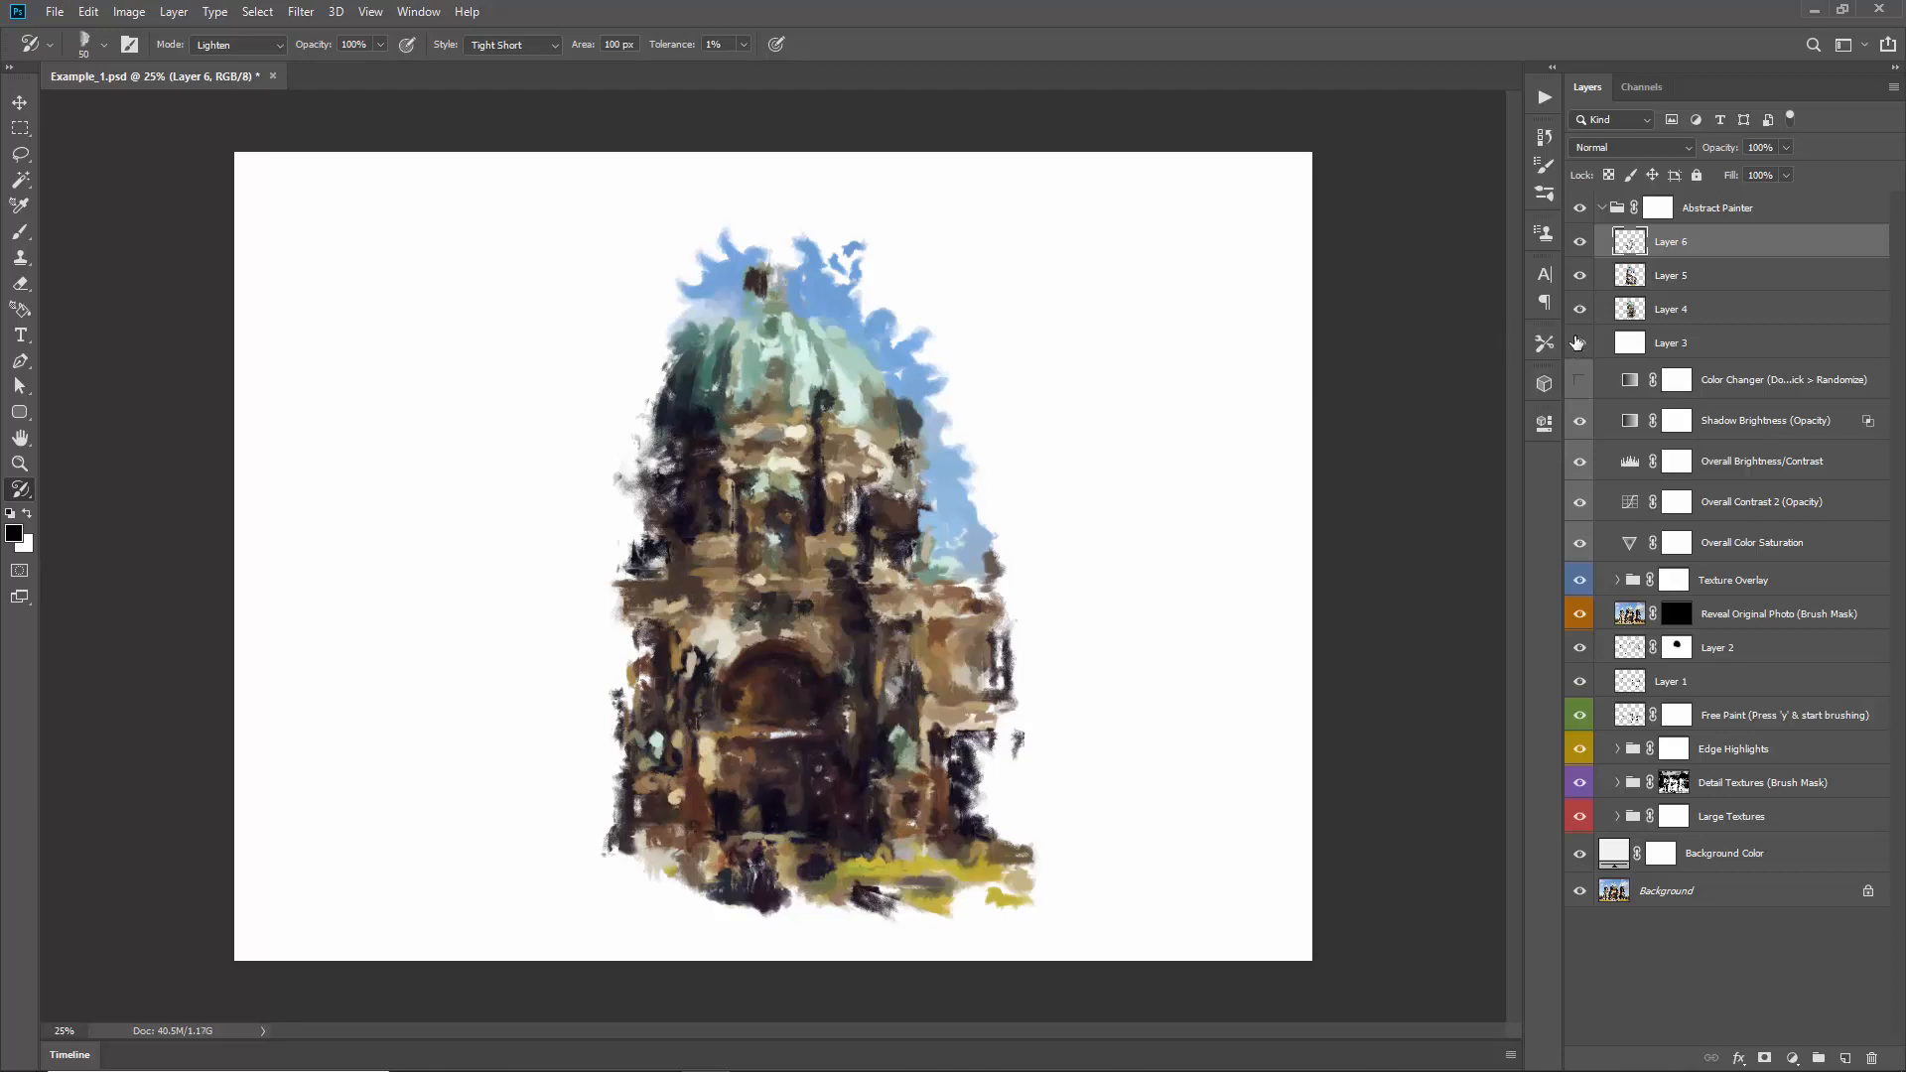
# Step: Hide the white Layer 3, Layer 2, Layer 1 and the Free Paint layer
pyautogui.click(1579, 342)
pyautogui.click(1579, 648)
pyautogui.click(1579, 681)
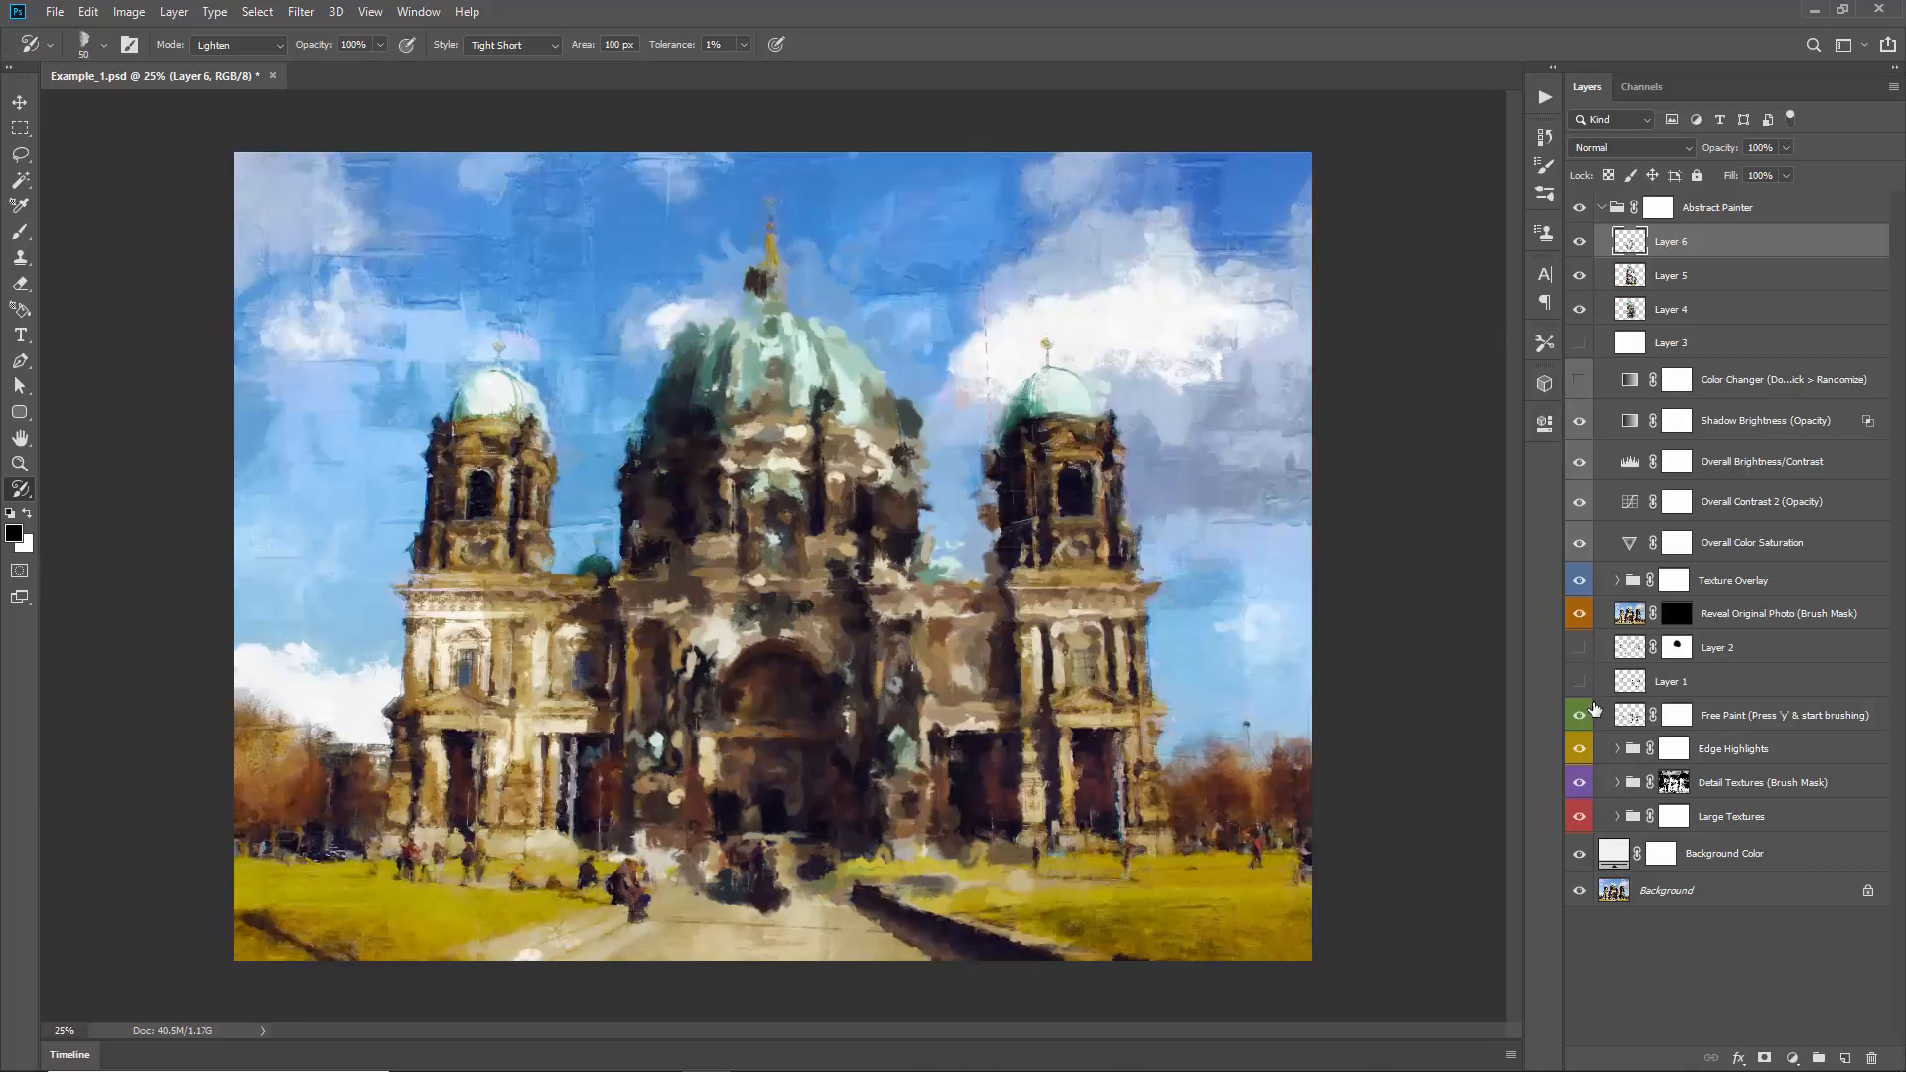
pyautogui.click(1582, 714)
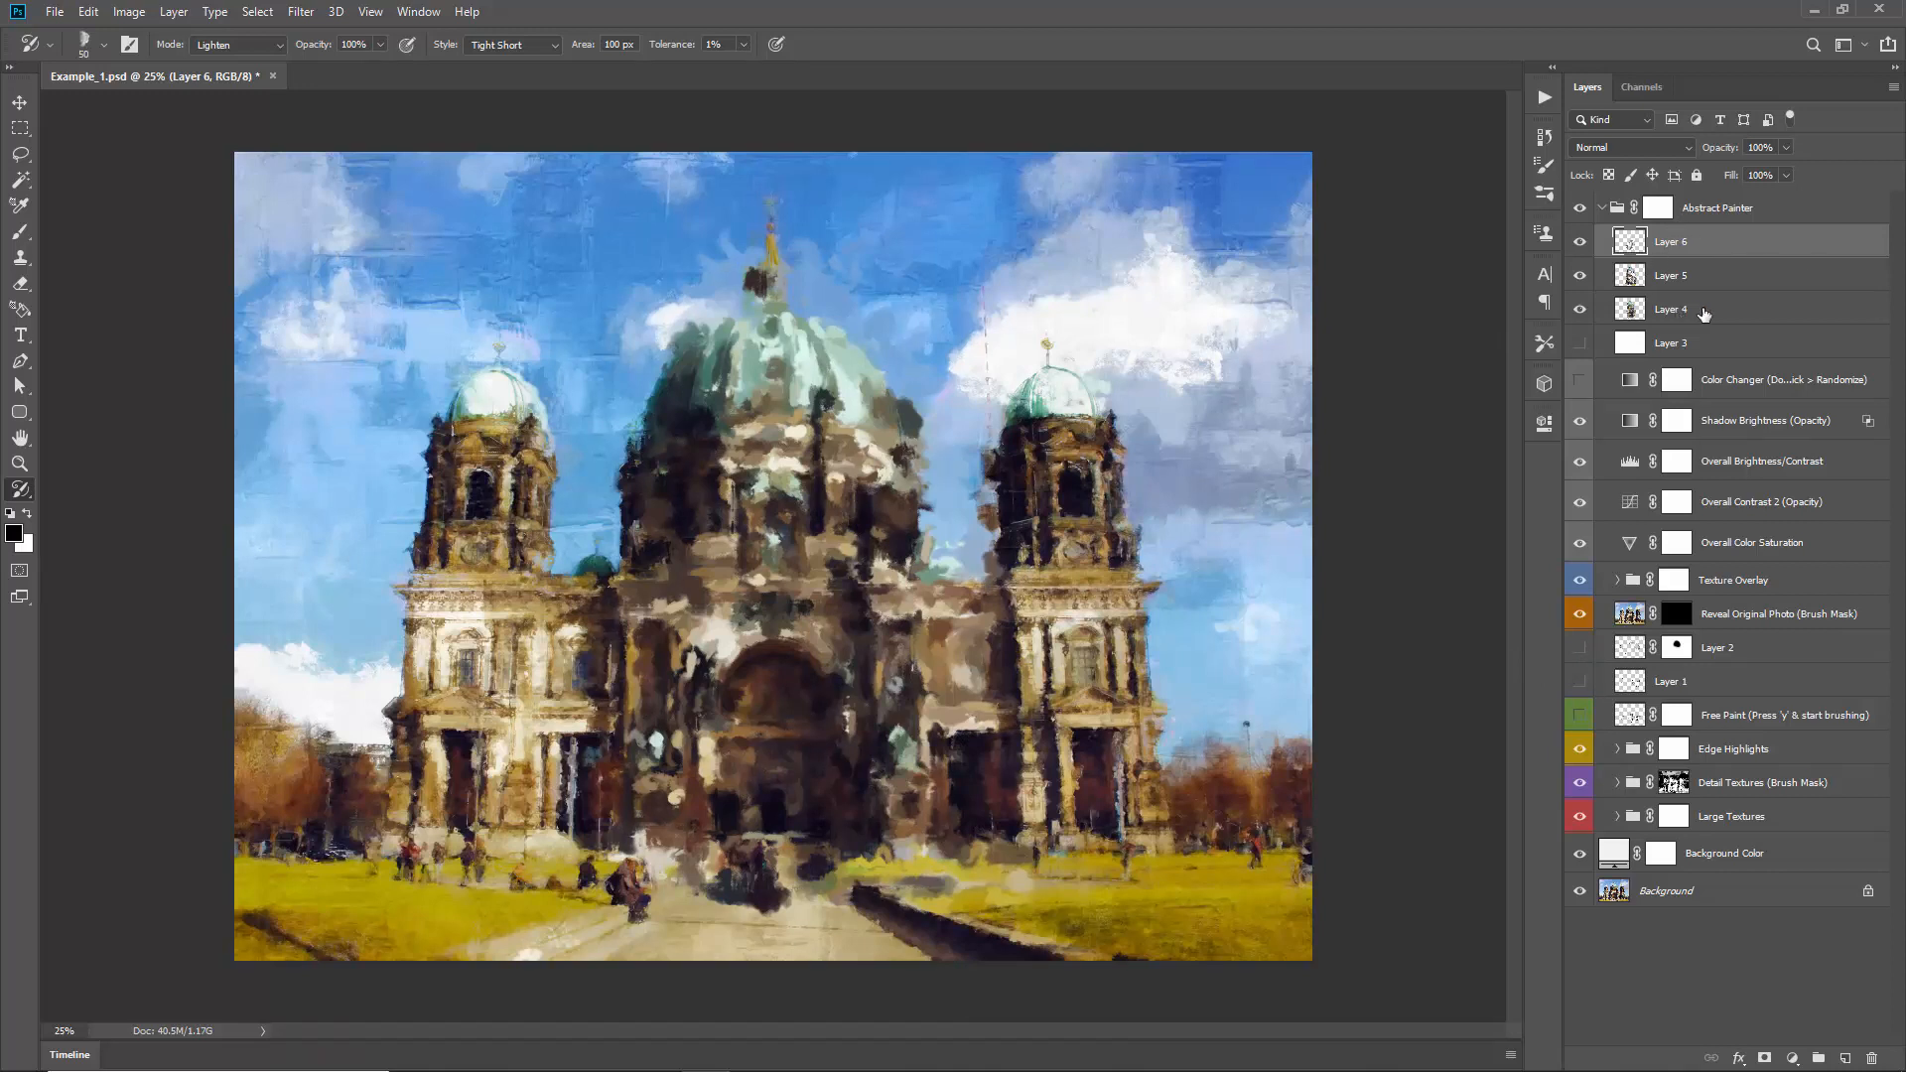
# Step: Try placing Layers 4, 5 and 6 directly above the Free Paint layer, beneath the texture and adjustment layers
pyautogui.keyDown('shift'); pyautogui.click(1671, 309); pyautogui.keyUp('shift')
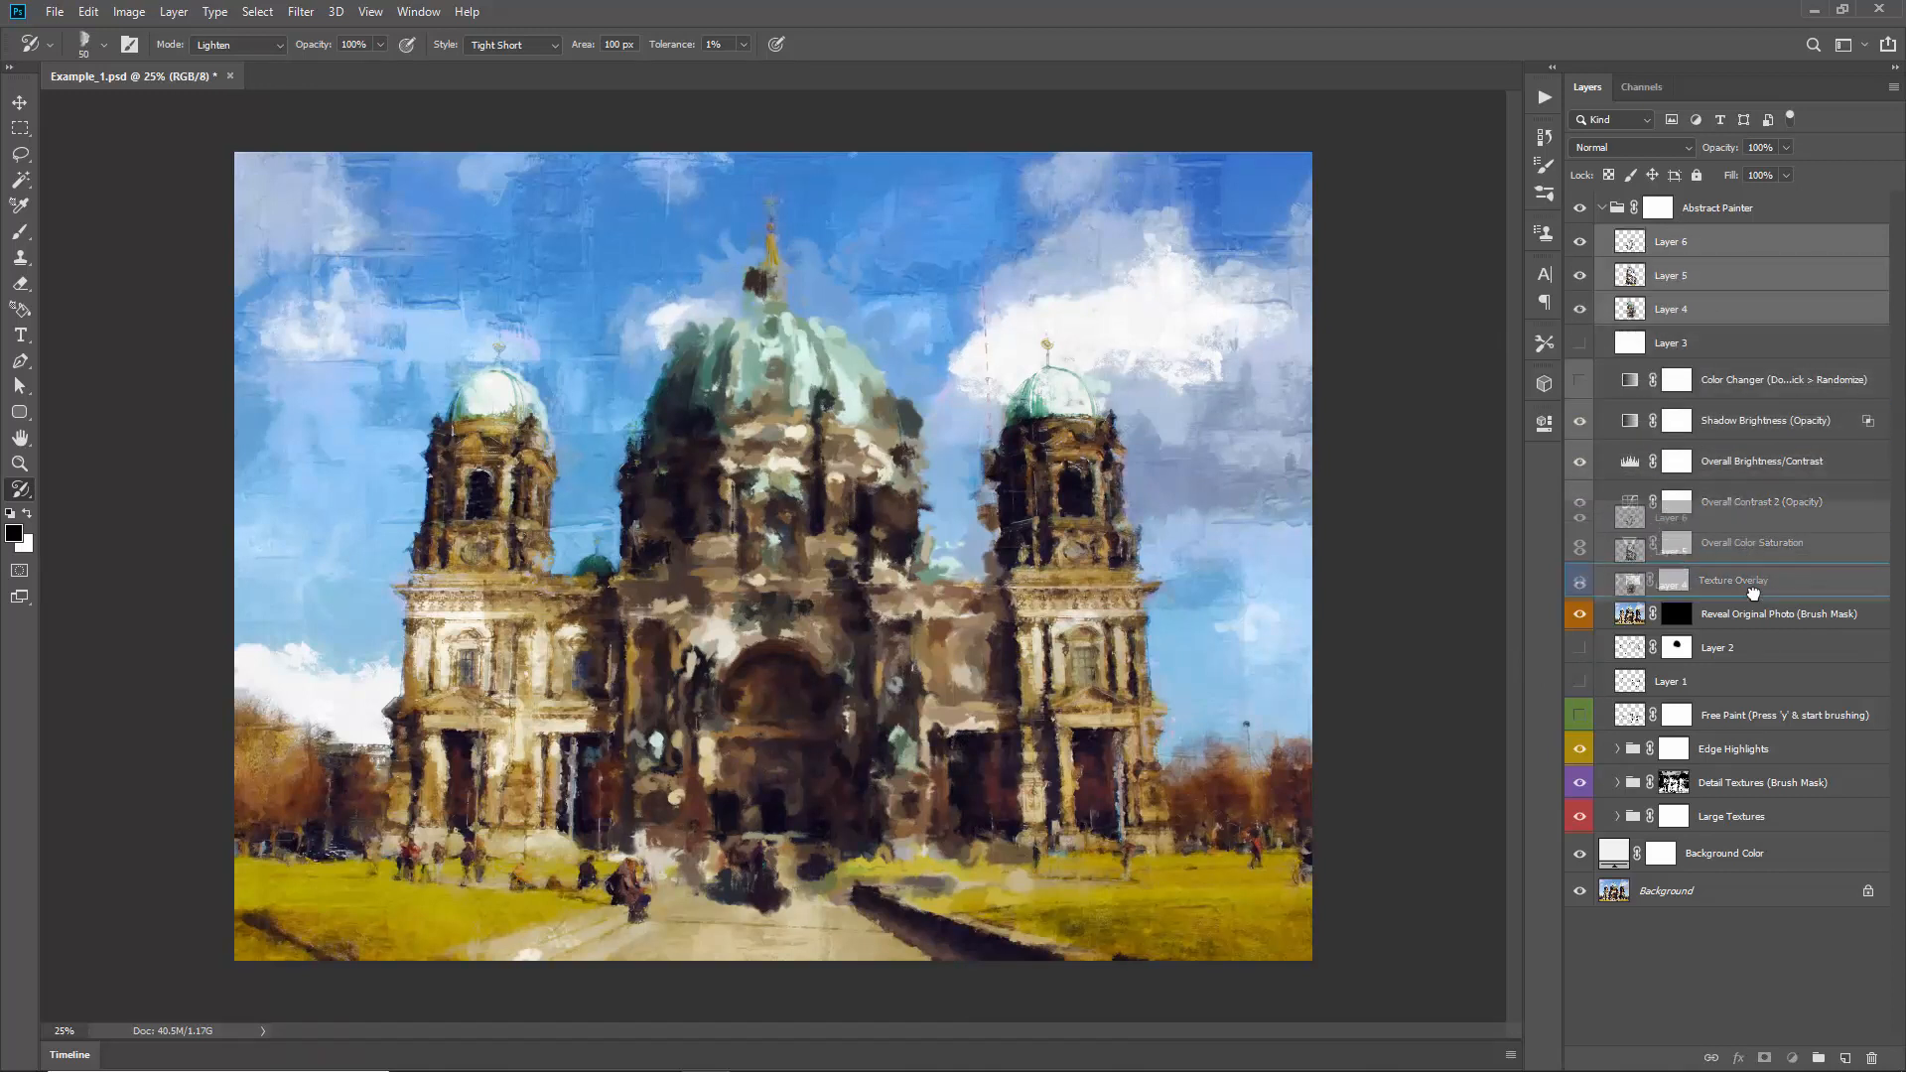
pyautogui.moveTo(1735, 705); pyautogui.dragTo(1731, 699)
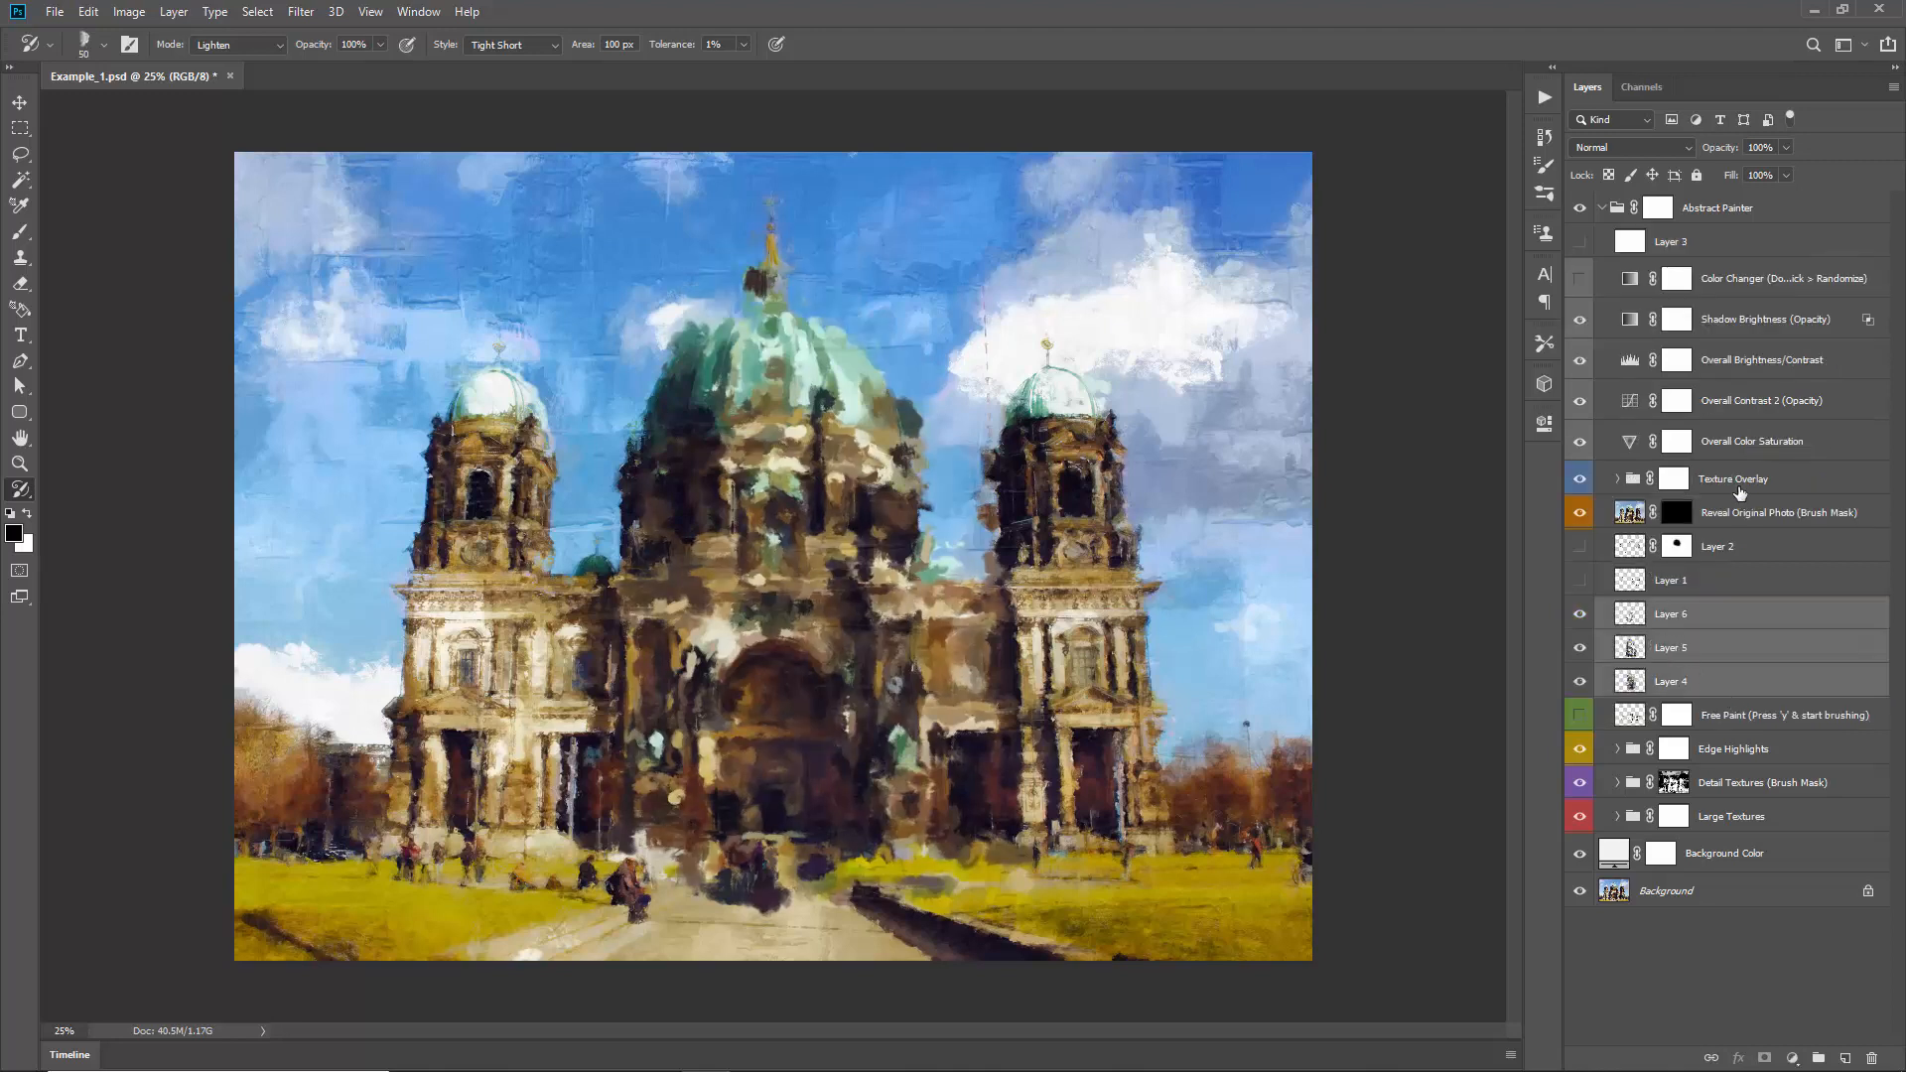
pyautogui.click(1735, 481)
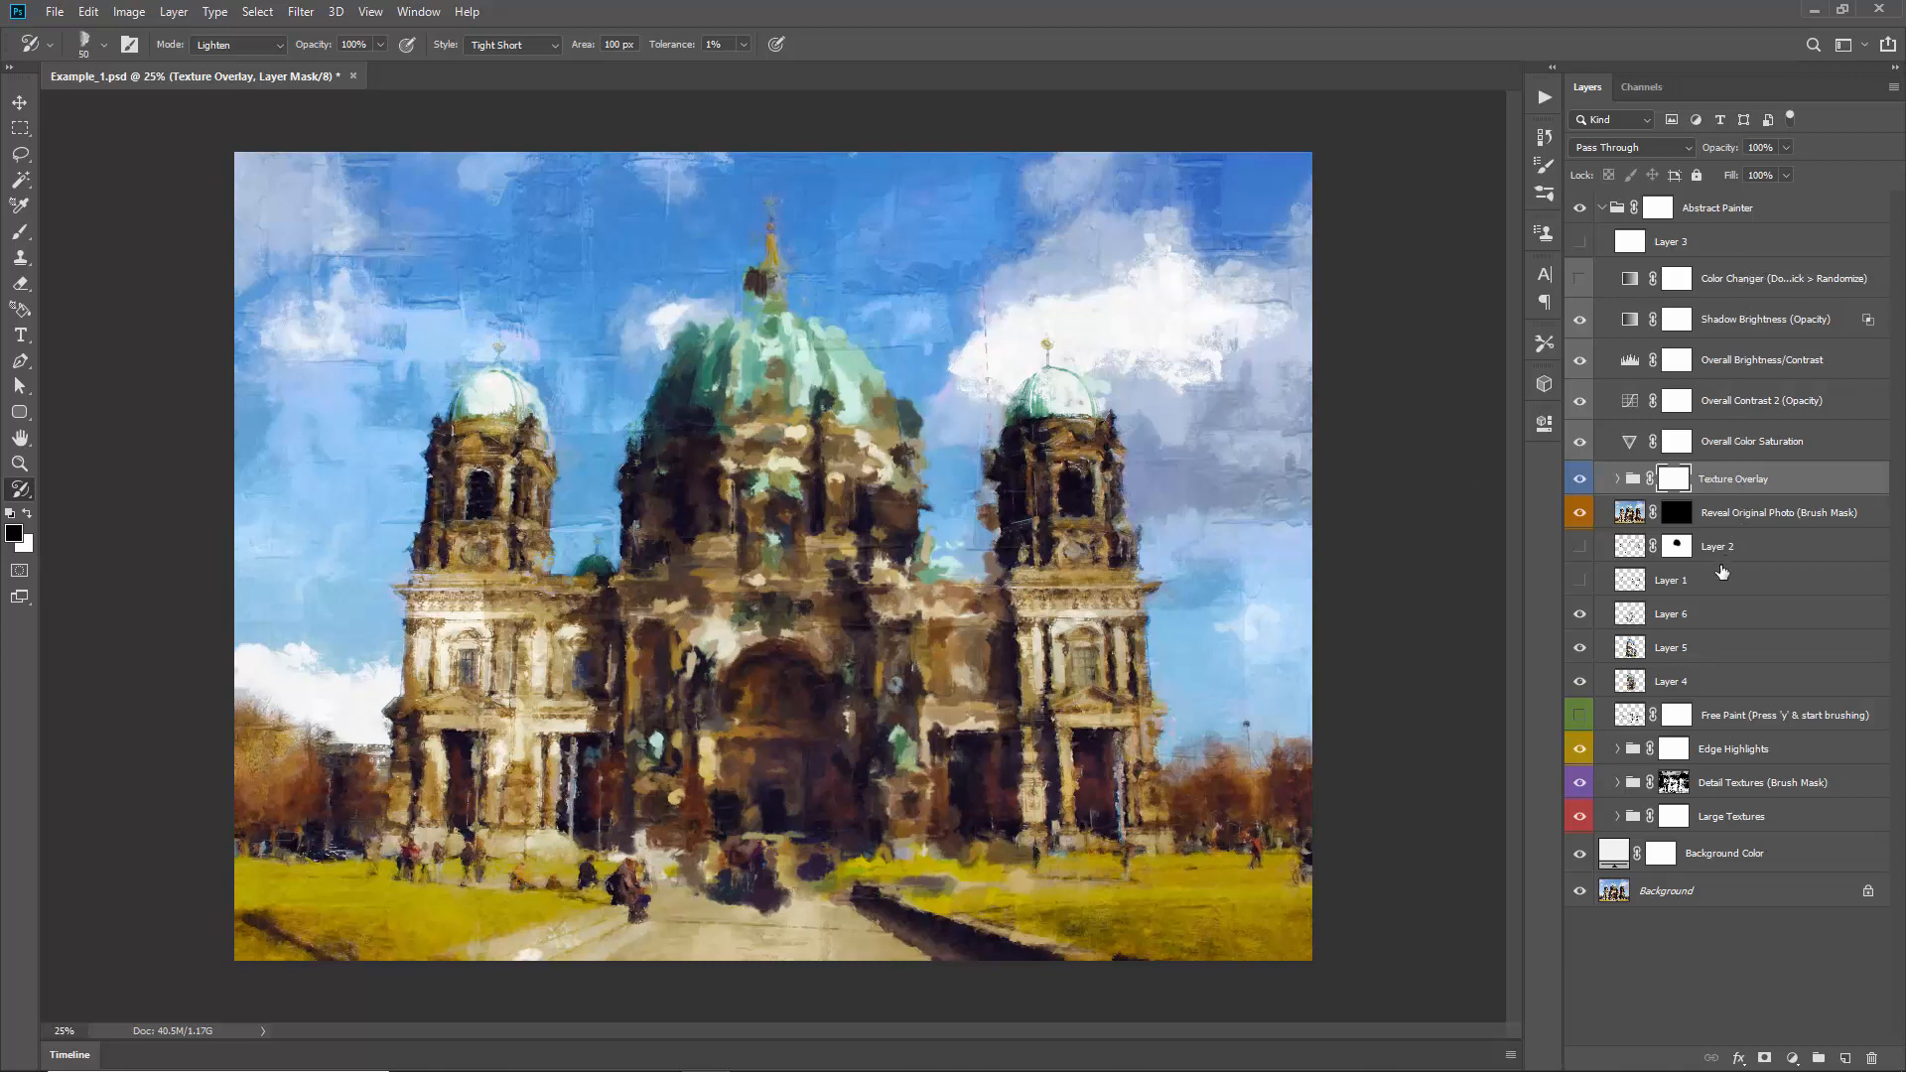
# Step: Move Layers 4, 5 and 6 back above the white Layer 3 and show Layer 3 again
pyautogui.click(1698, 625)
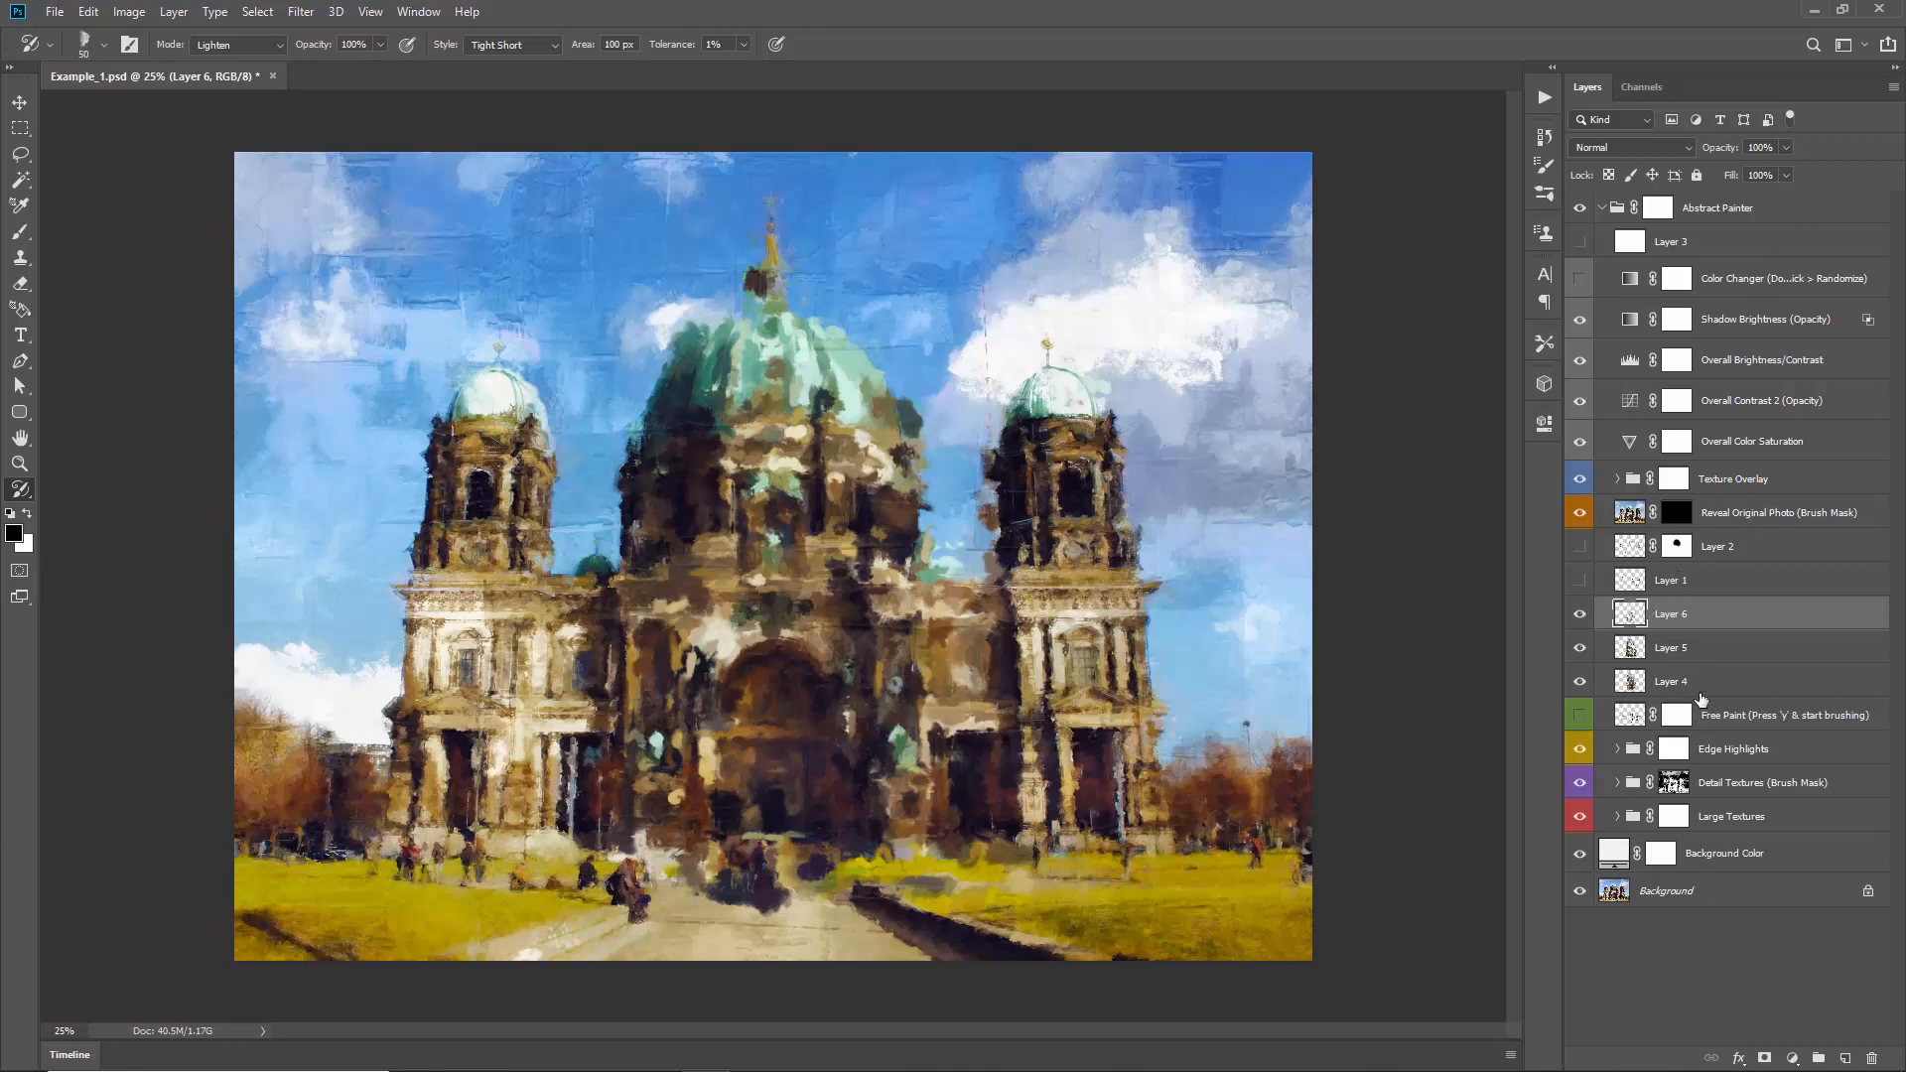
pyautogui.keyDown('shift'); pyautogui.click(1699, 687); pyautogui.keyUp('shift')
pyautogui.moveTo(1694, 619); pyautogui.dragTo(1666, 245)
pyautogui.click(1578, 344)
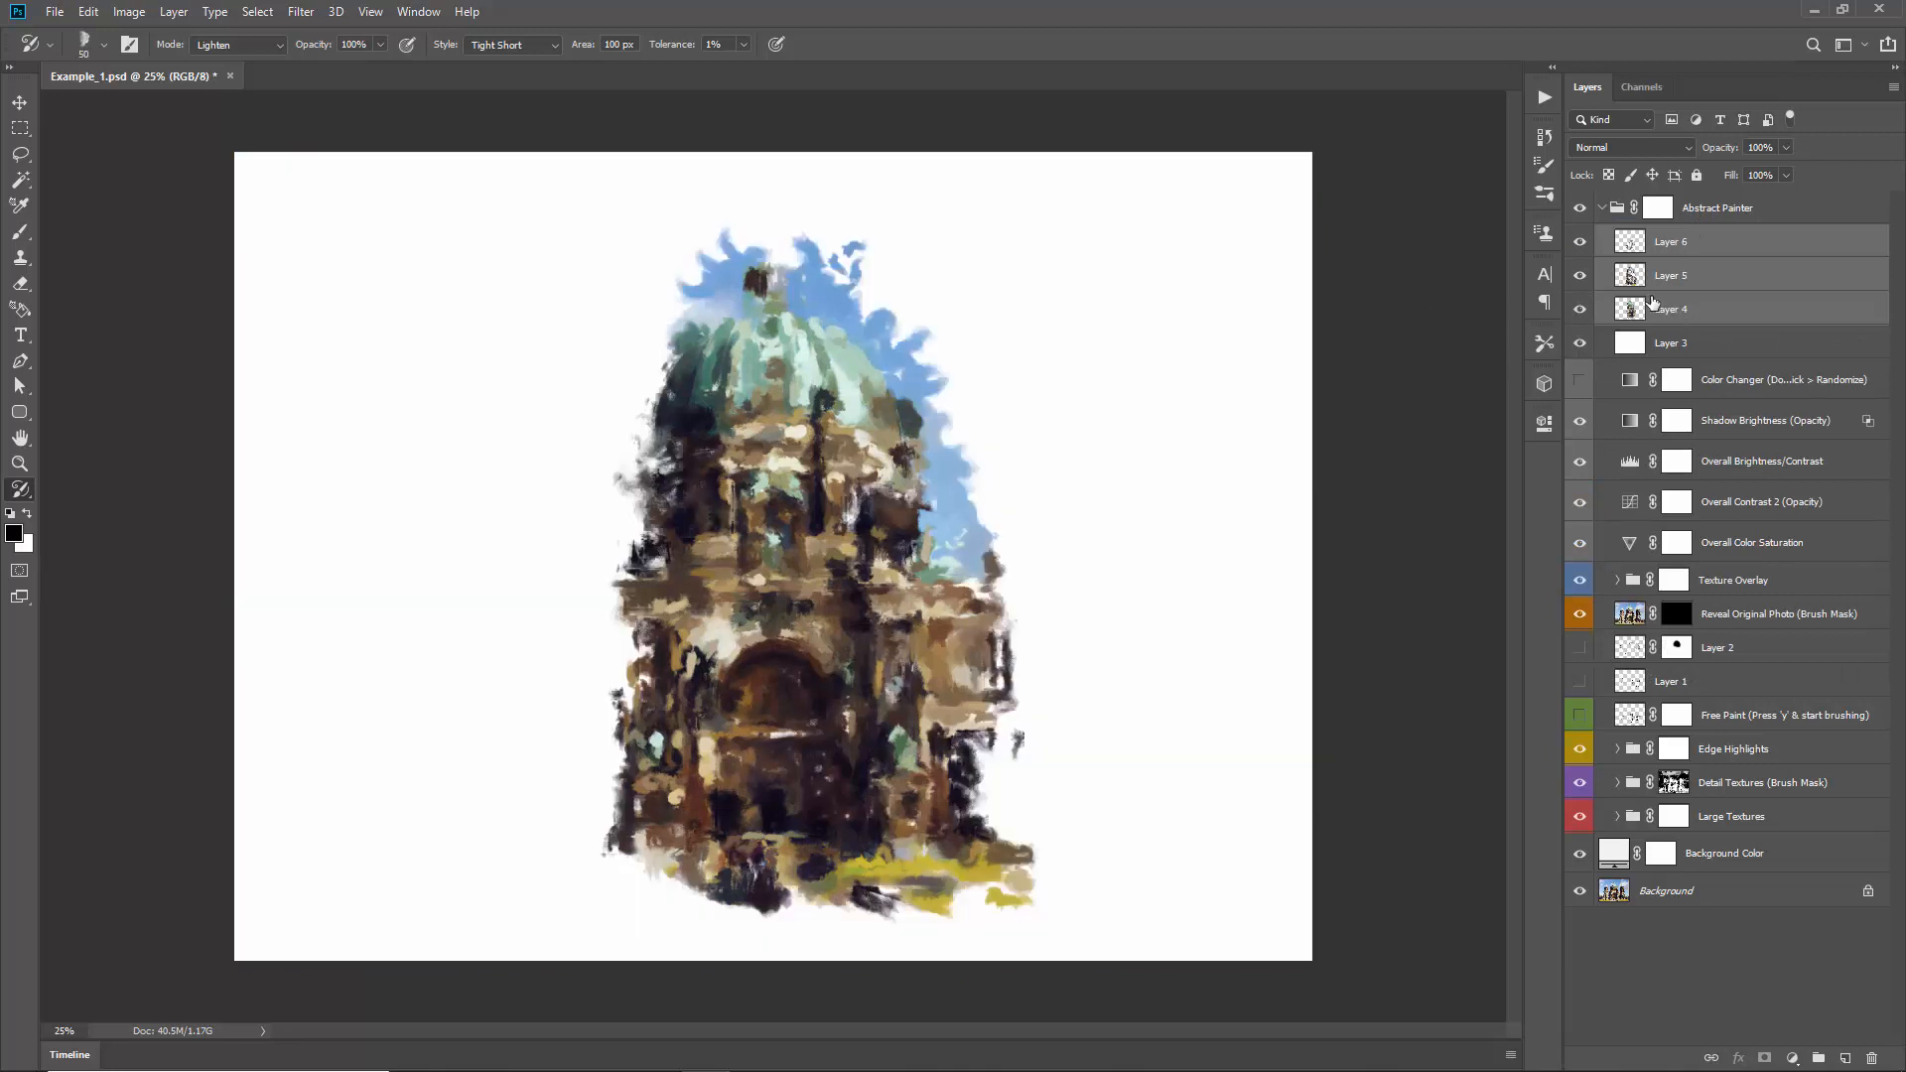
# Step: Load the painted strokes of Layers 4 to 6 as a selection and fill it with black on the Abstract Painter group mask
pyautogui.click(1650, 302)
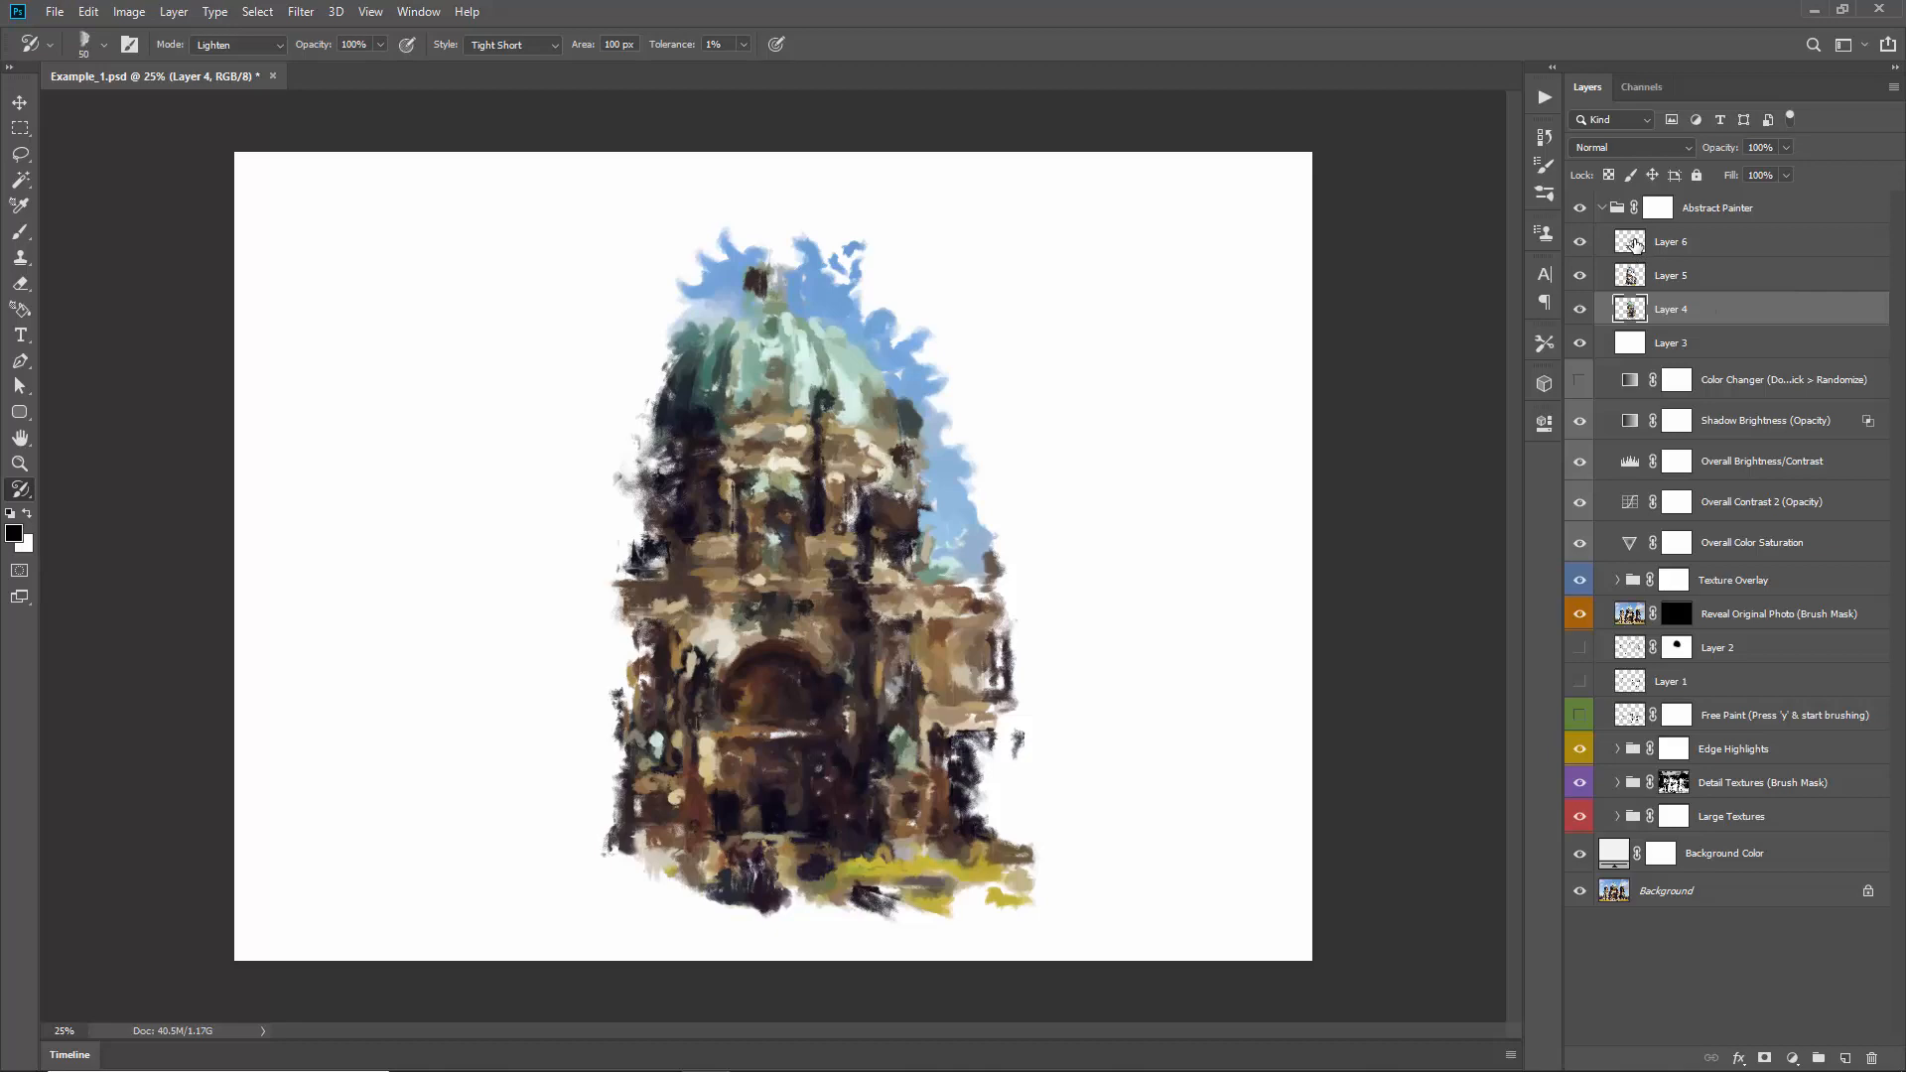
pyautogui.keyDown('ctrl'); pyautogui.click(1633, 243); pyautogui.keyUp('ctrl')
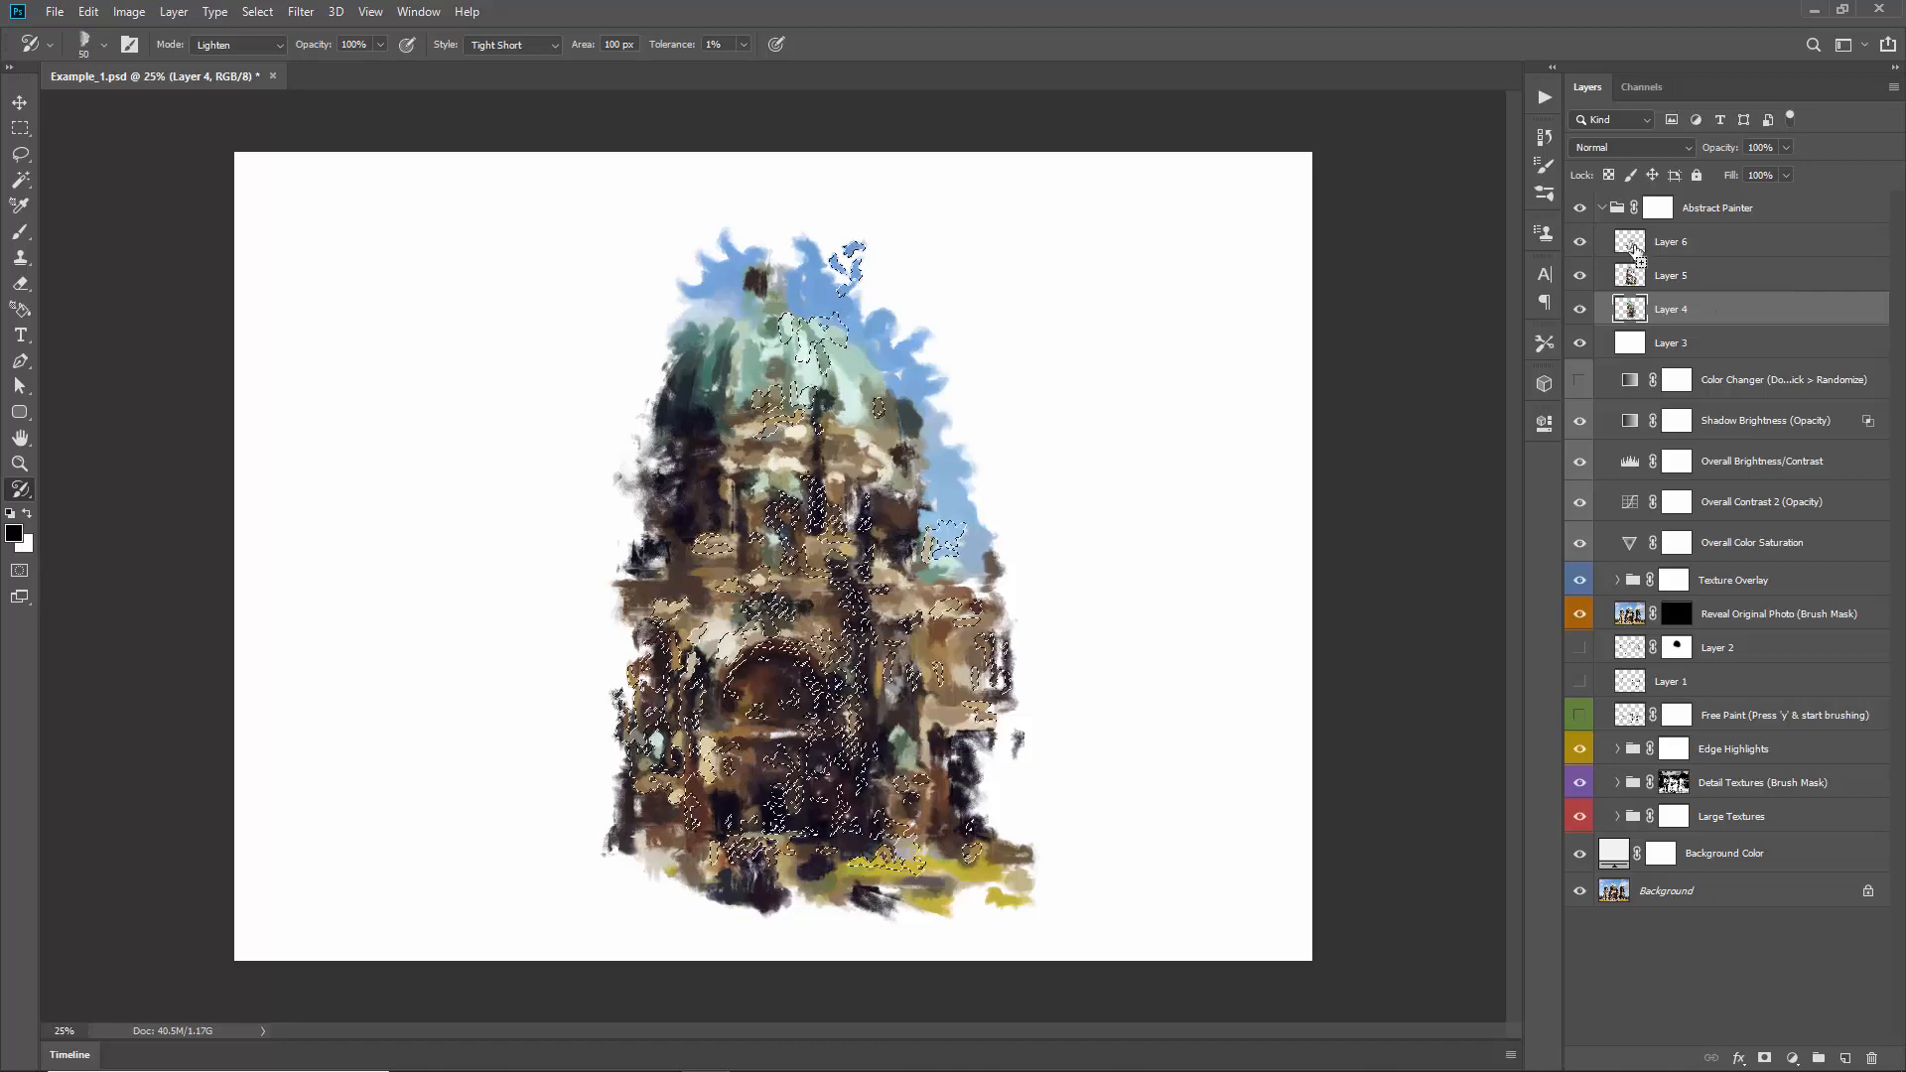
pyautogui.keyDown('ctrl'); pyautogui.click(1629, 309); pyautogui.keyUp('ctrl')
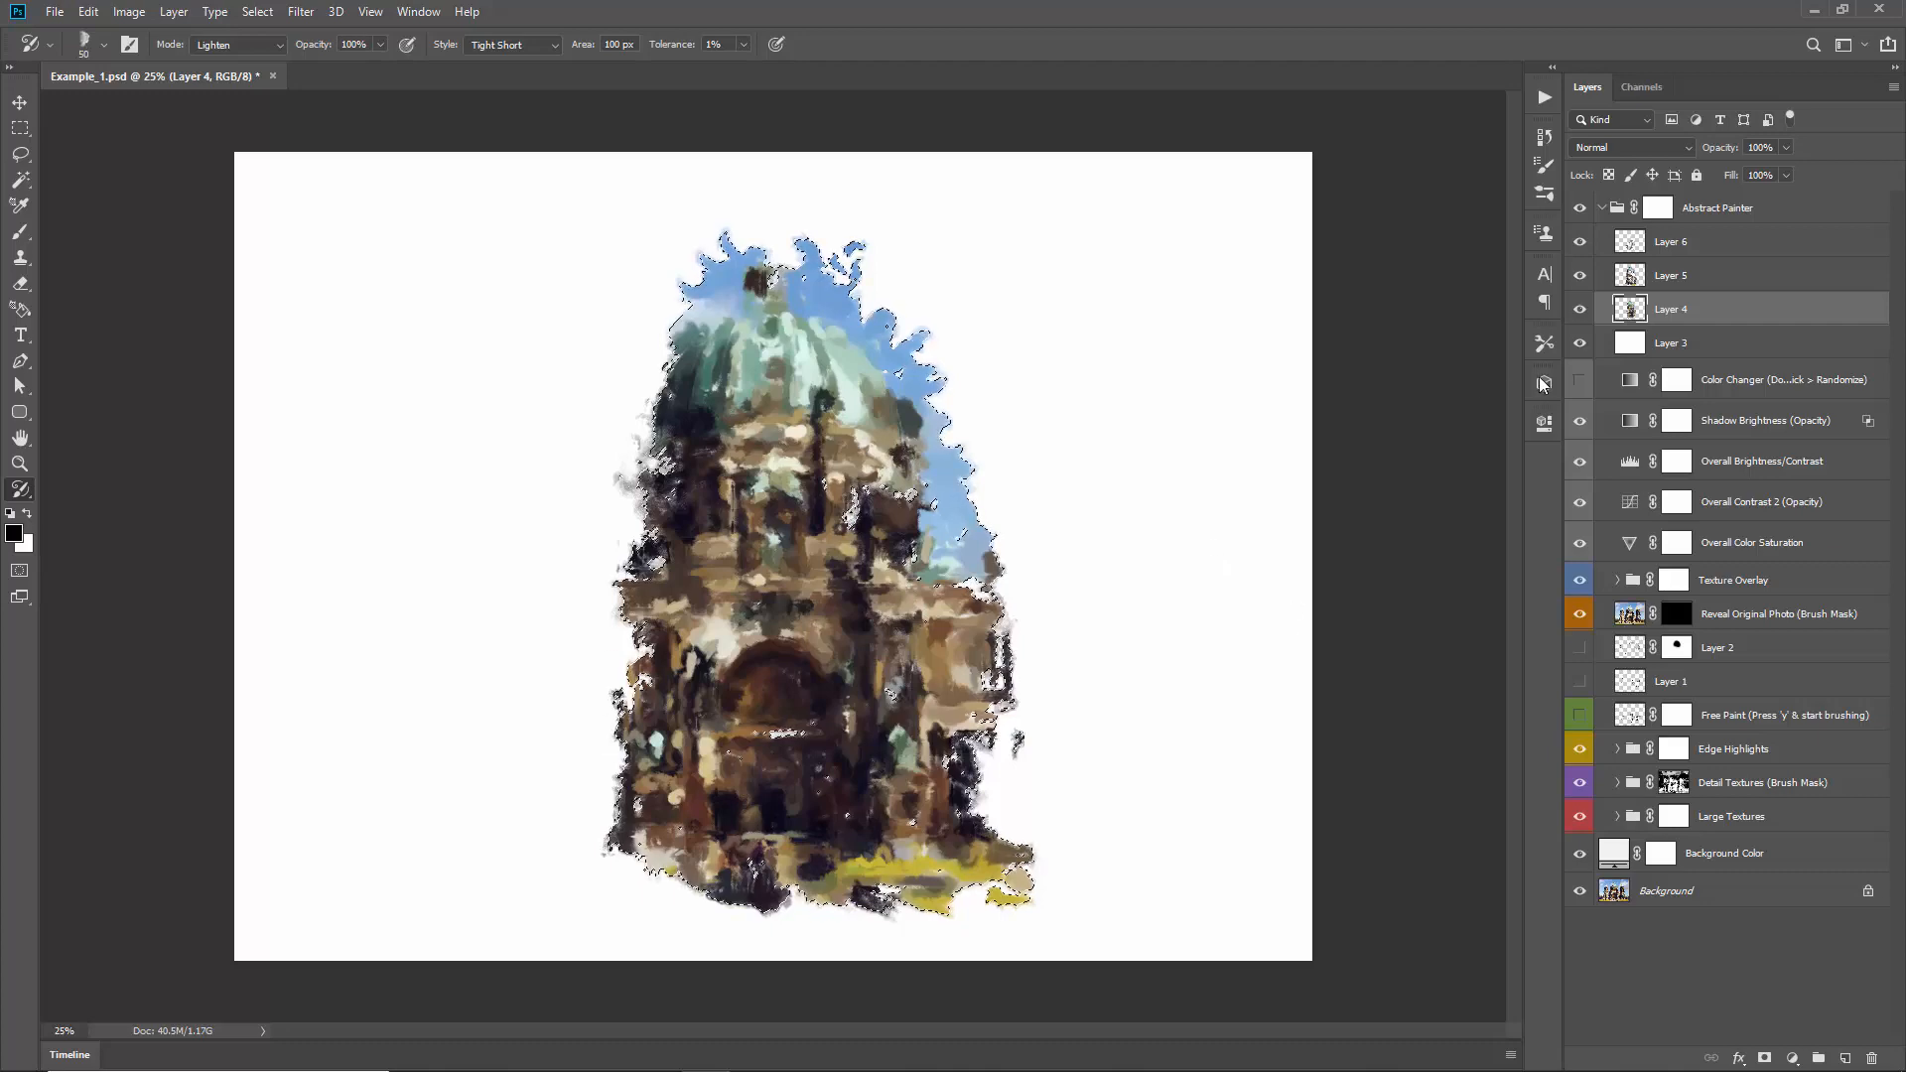
pyautogui.click(1726, 209)
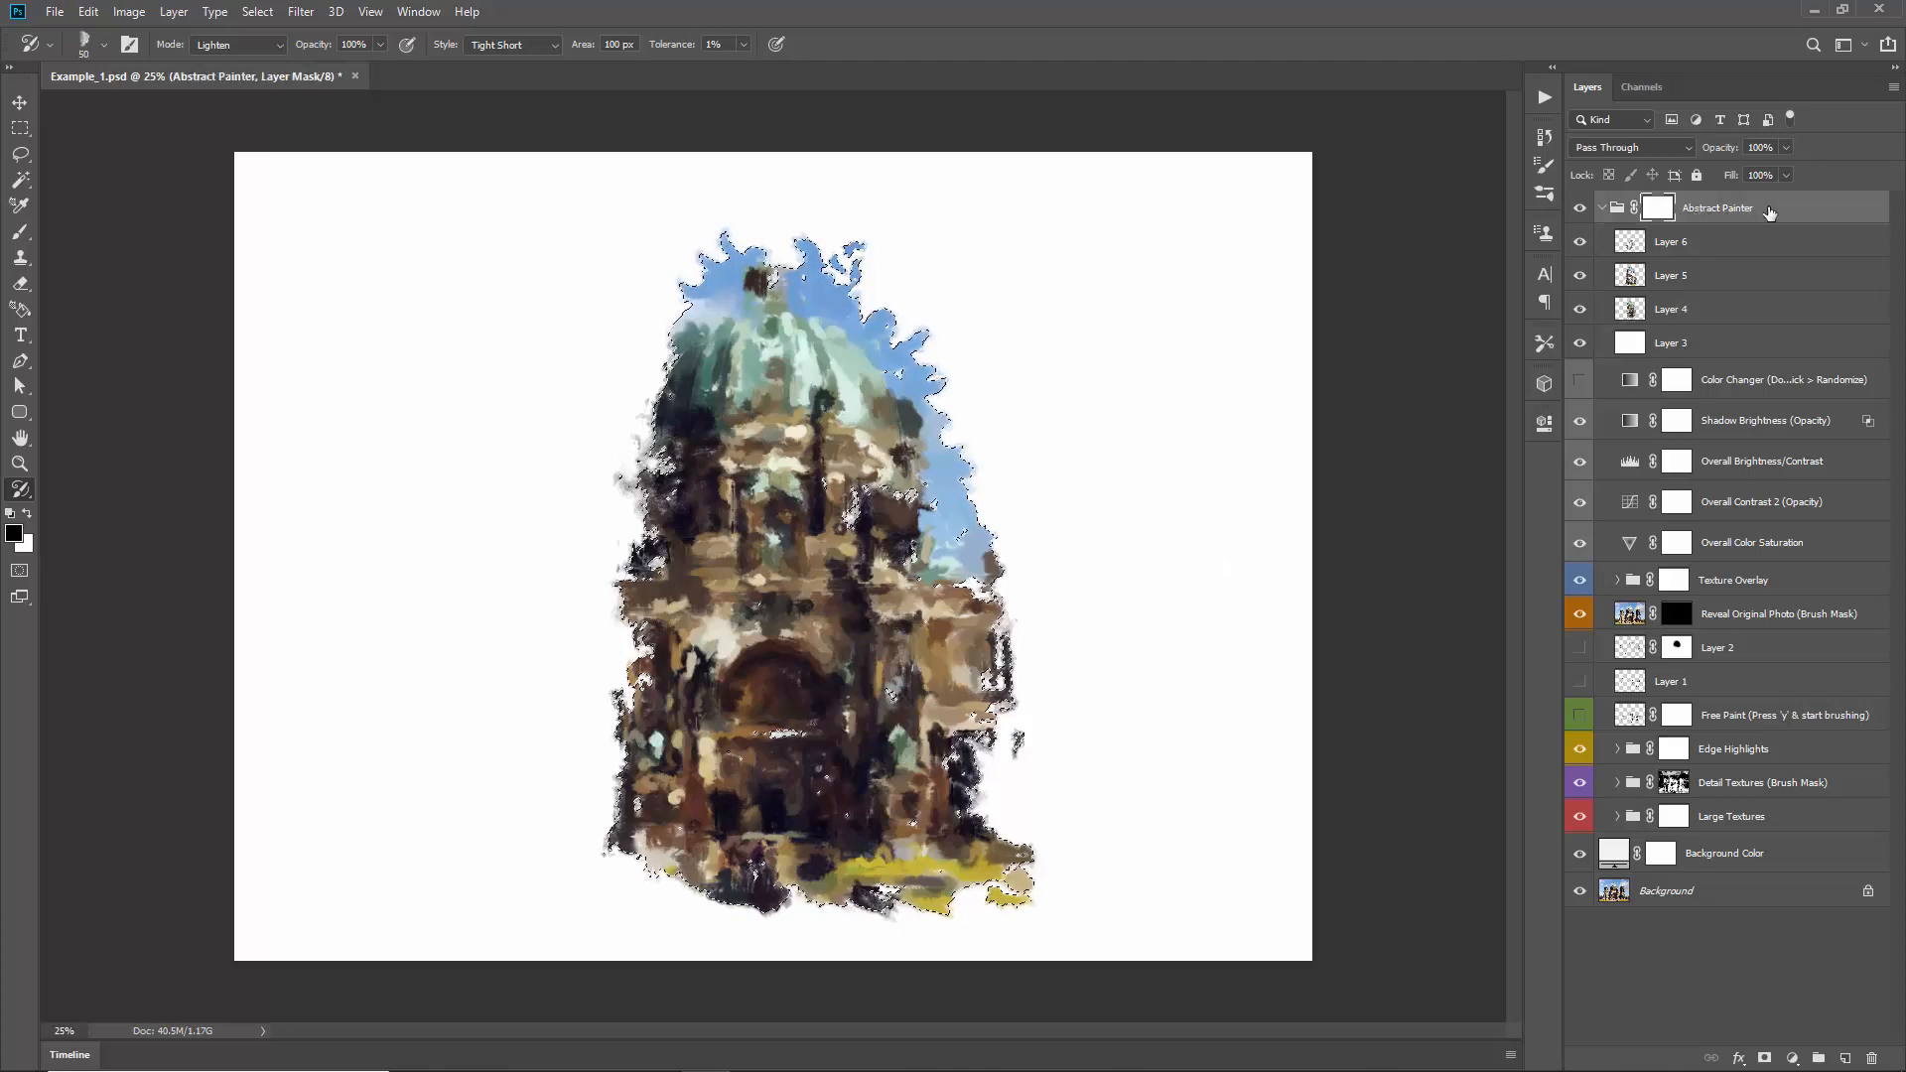
pyautogui.click(1777, 211)
pyautogui.click(1667, 211)
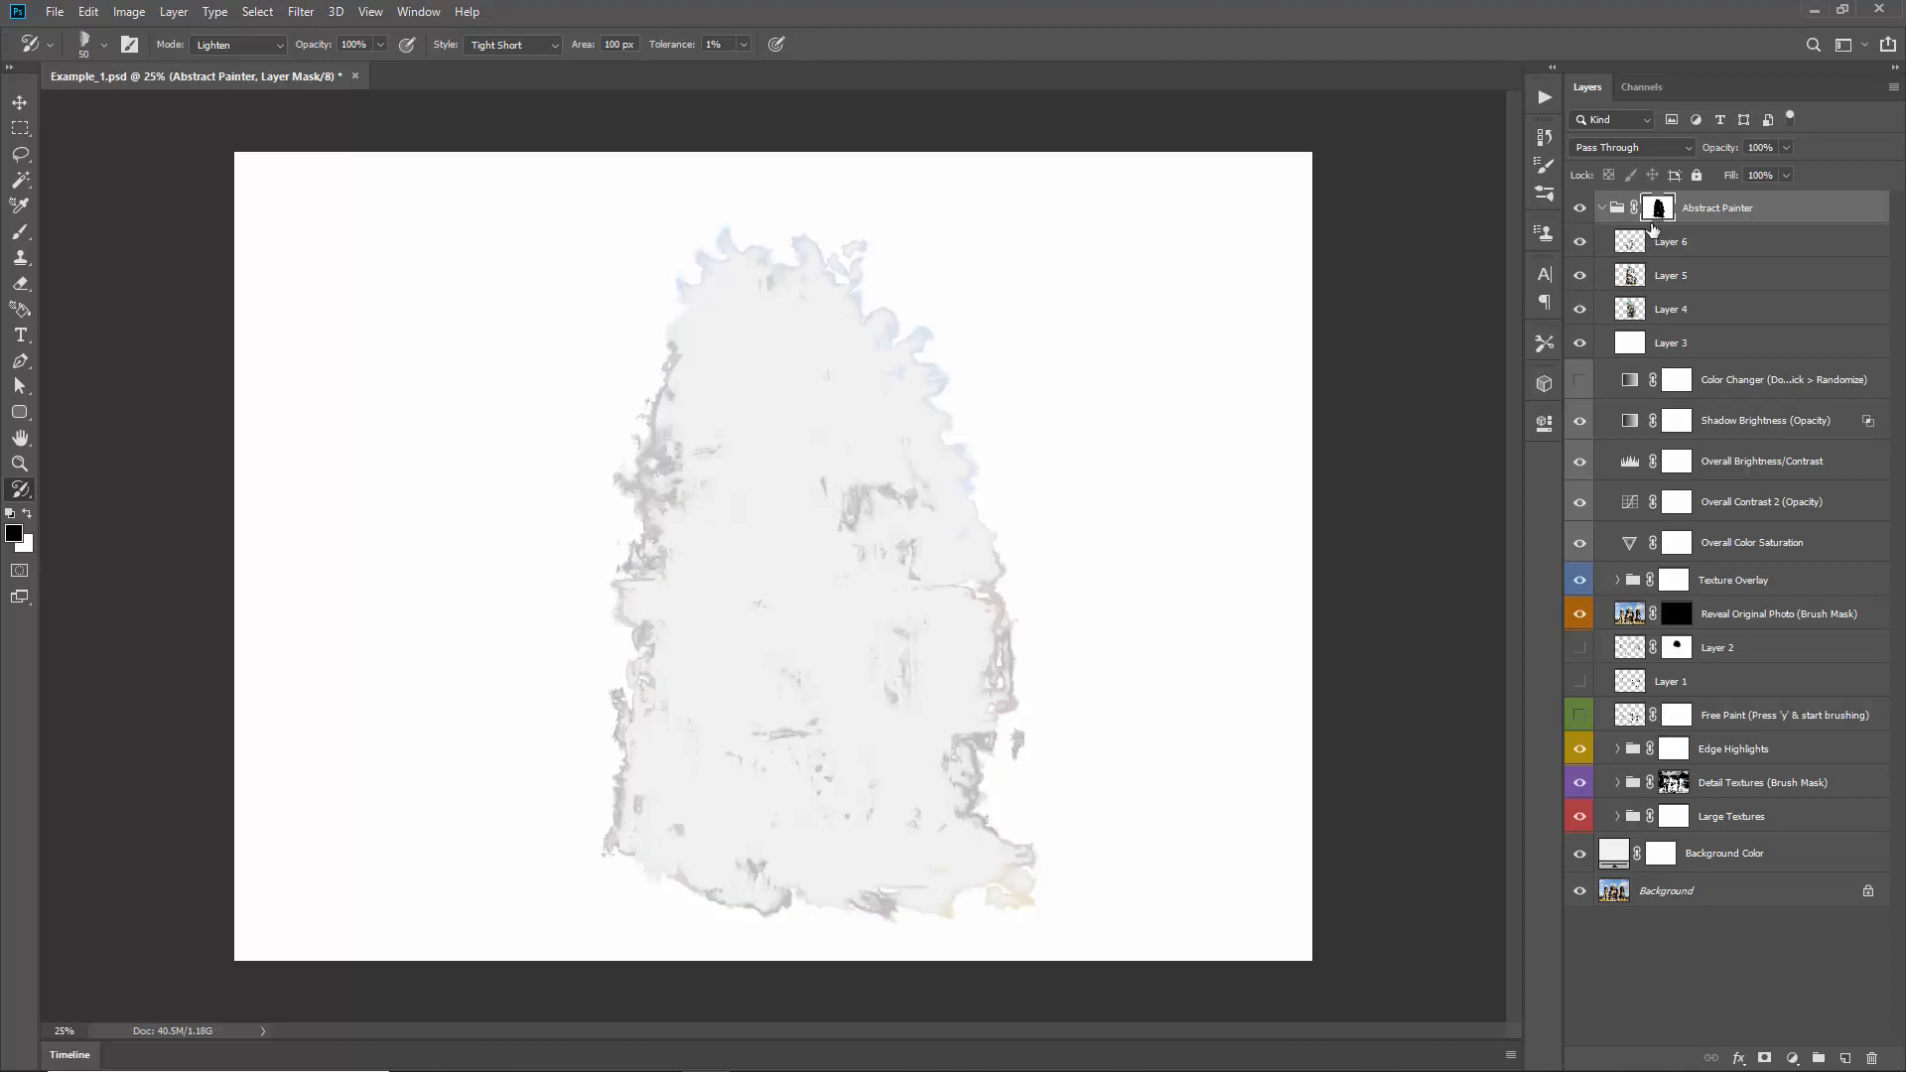
# Step: Display the Abstract Painter group mask on its own, invert it, and return to Layer 6
pyautogui.keyDown('alt'); pyautogui.click(1657, 209); pyautogui.keyUp('alt')
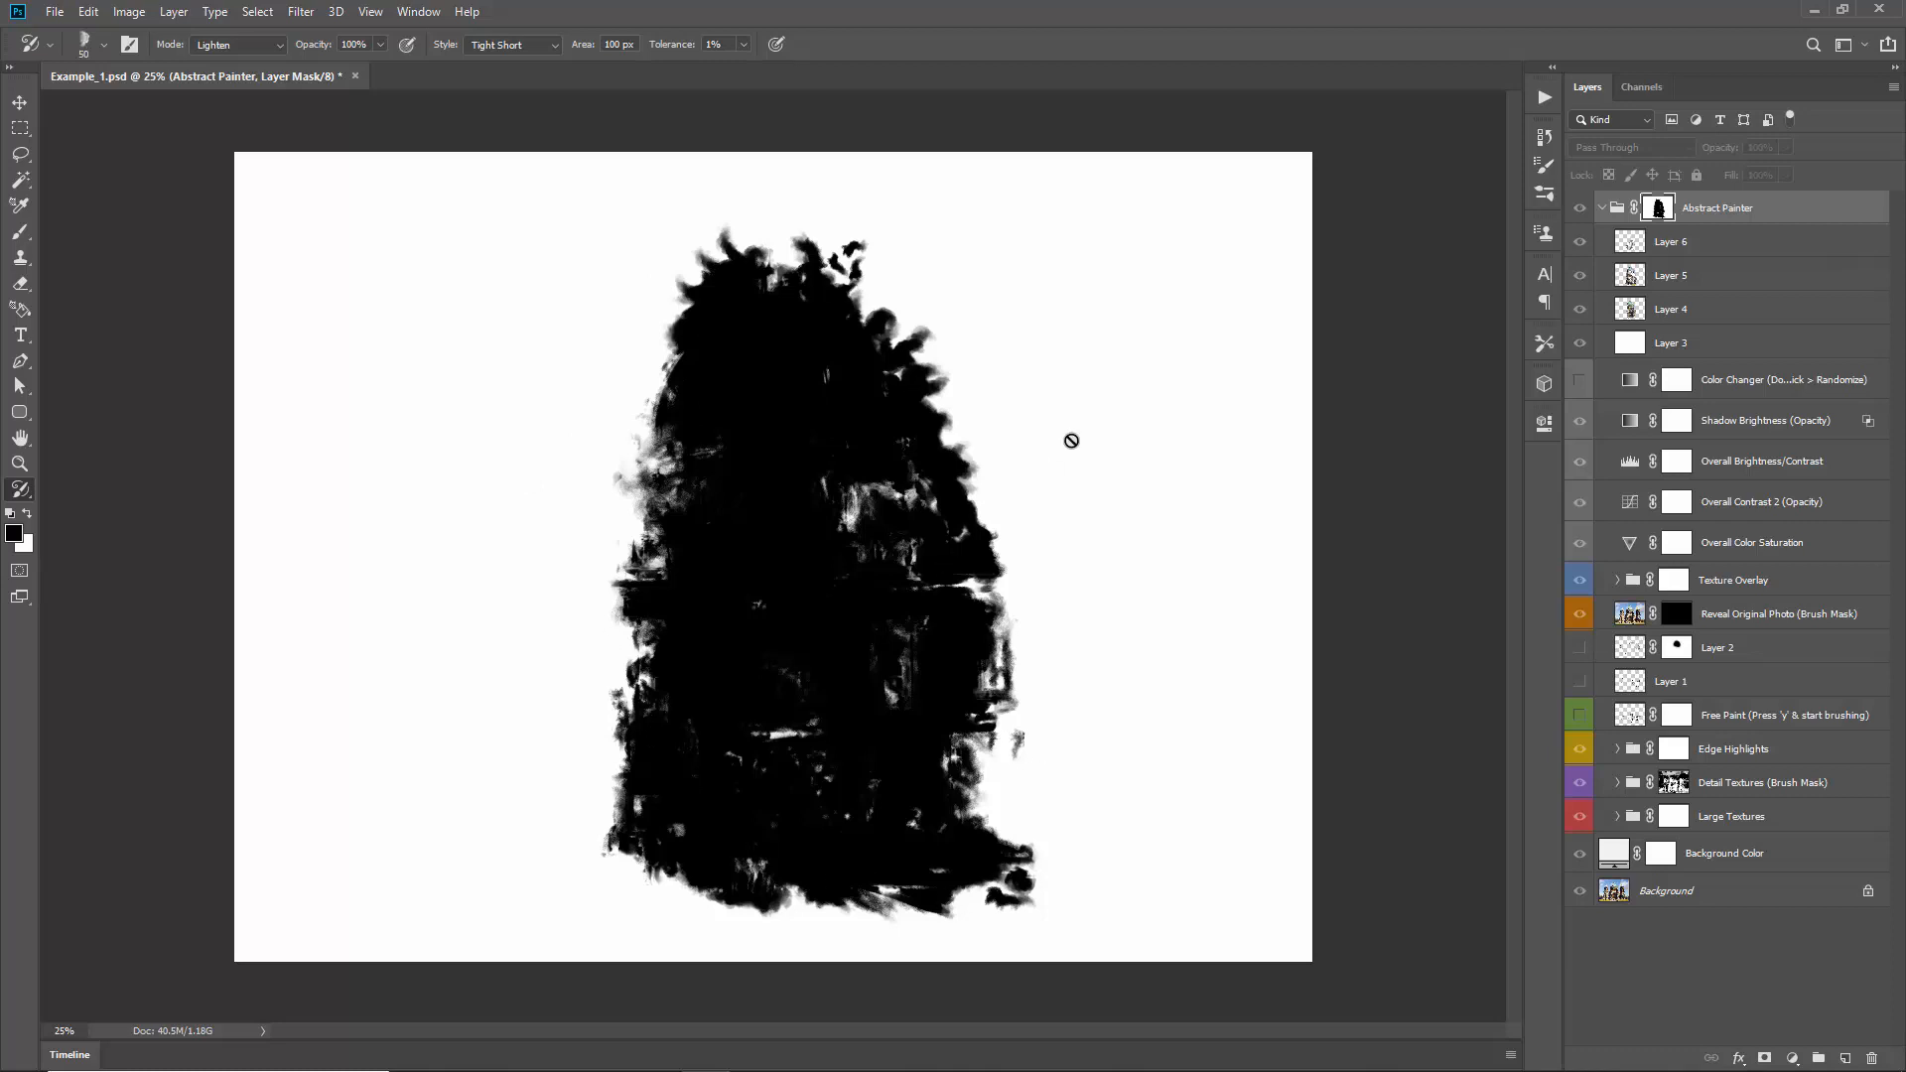
pyautogui.hotkey('ctrl', 'i')
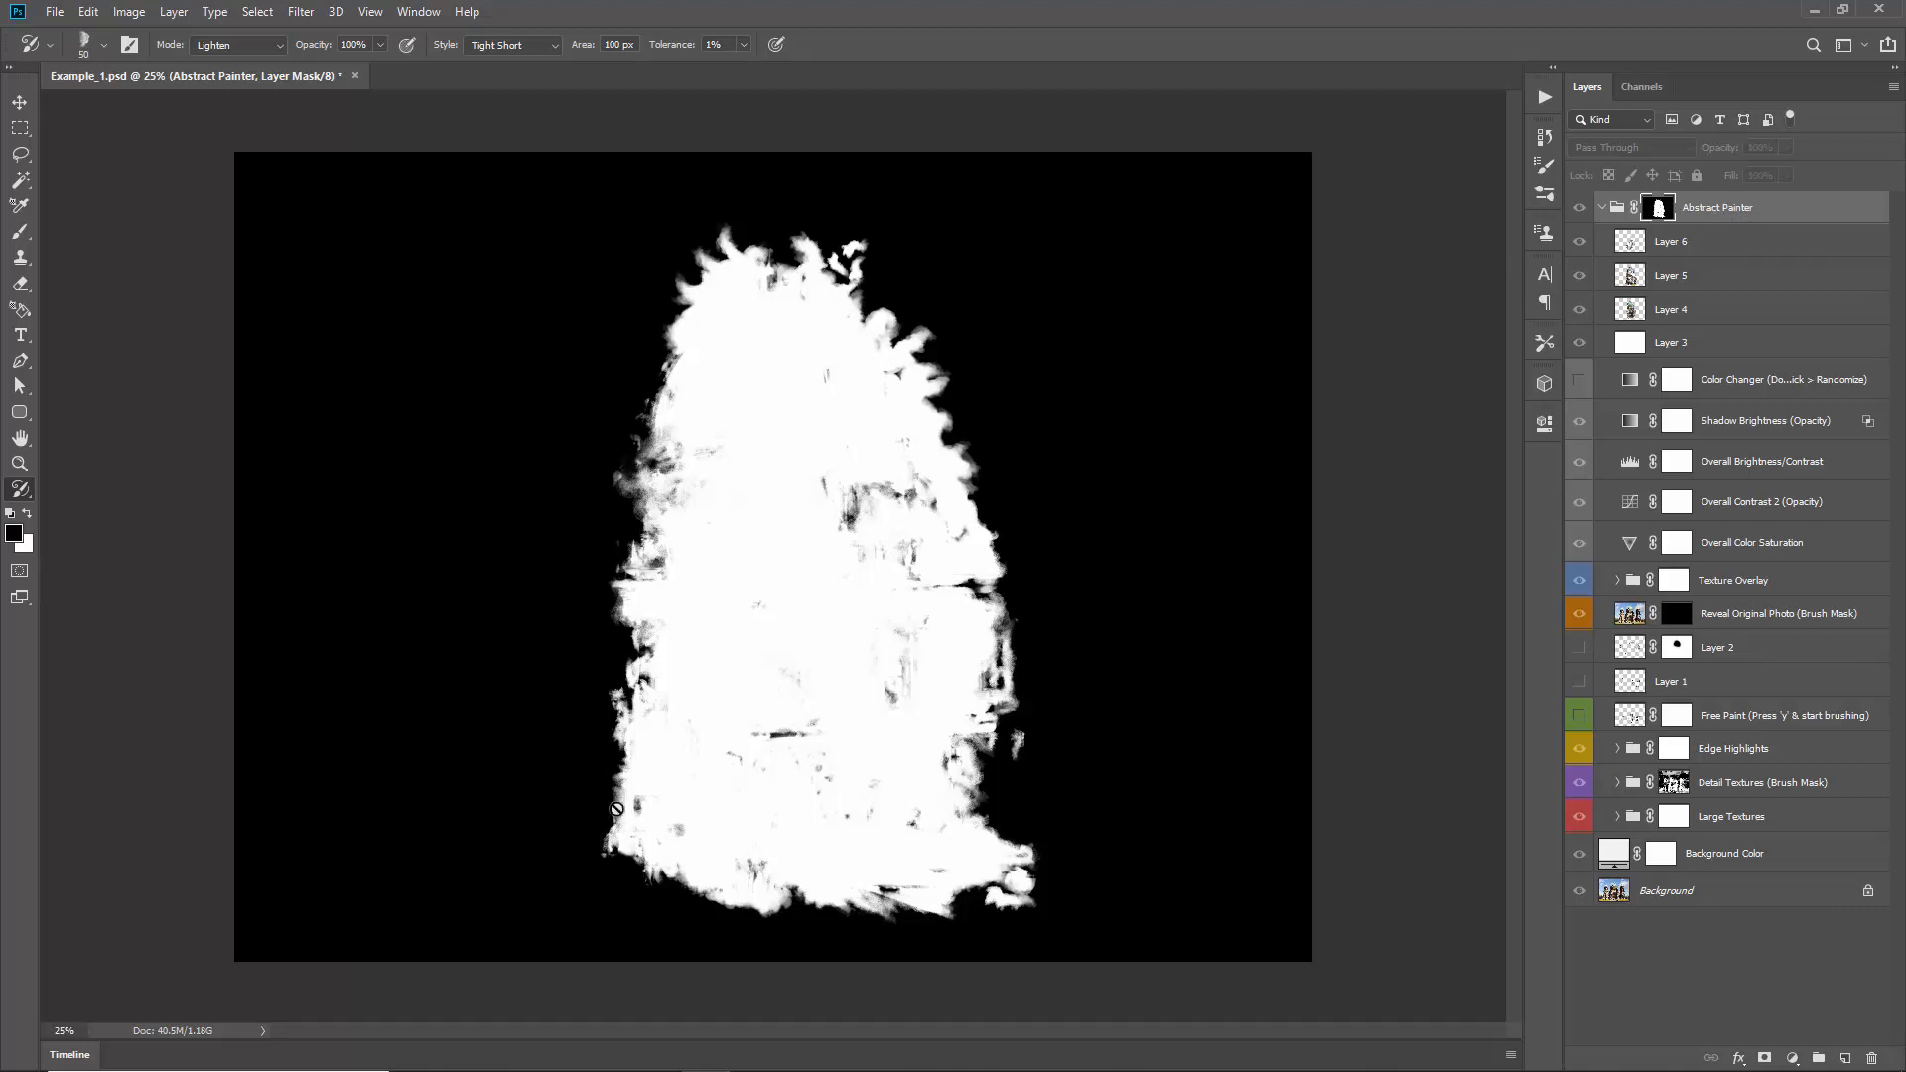
pyautogui.click(1715, 246)
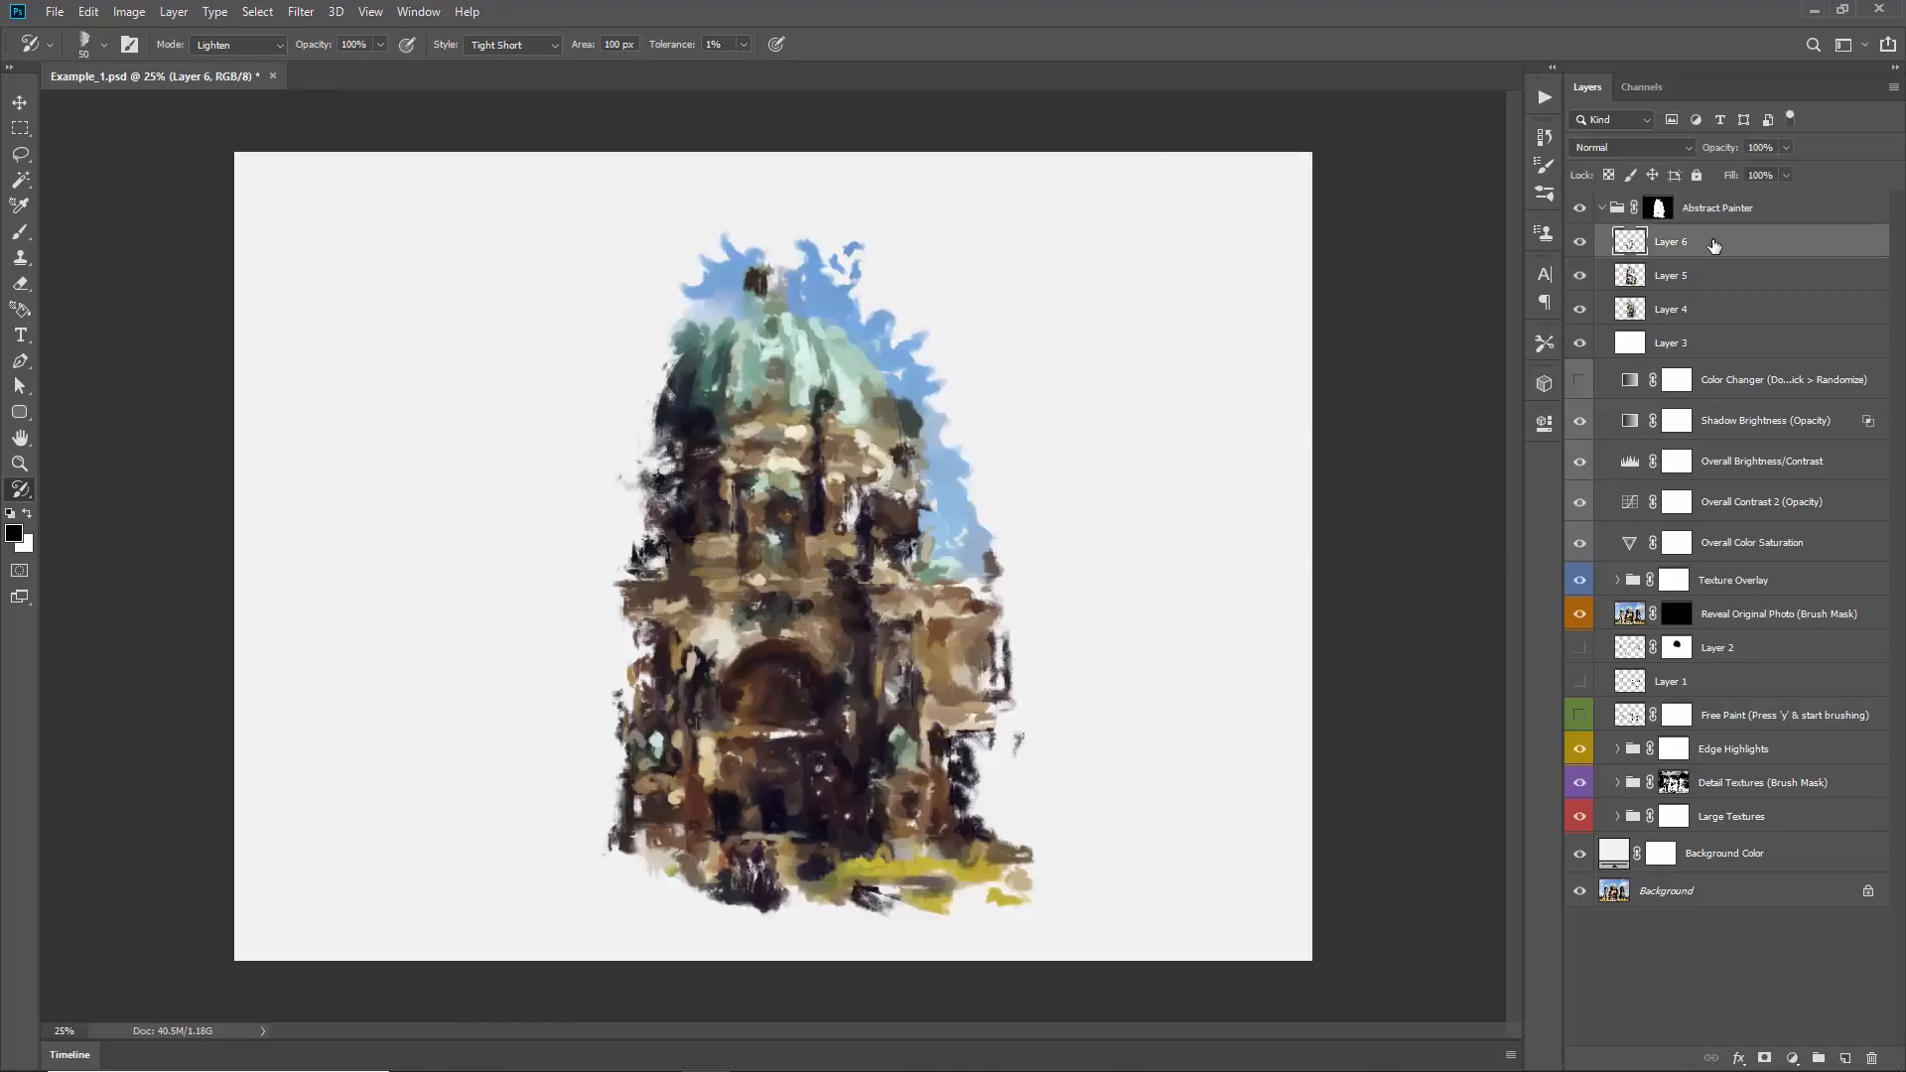
# Step: Hide Layer 3 and move Layers 4, 5 and 6 between the Reveal Original Photo layer and Layer 2
pyautogui.click(1580, 344)
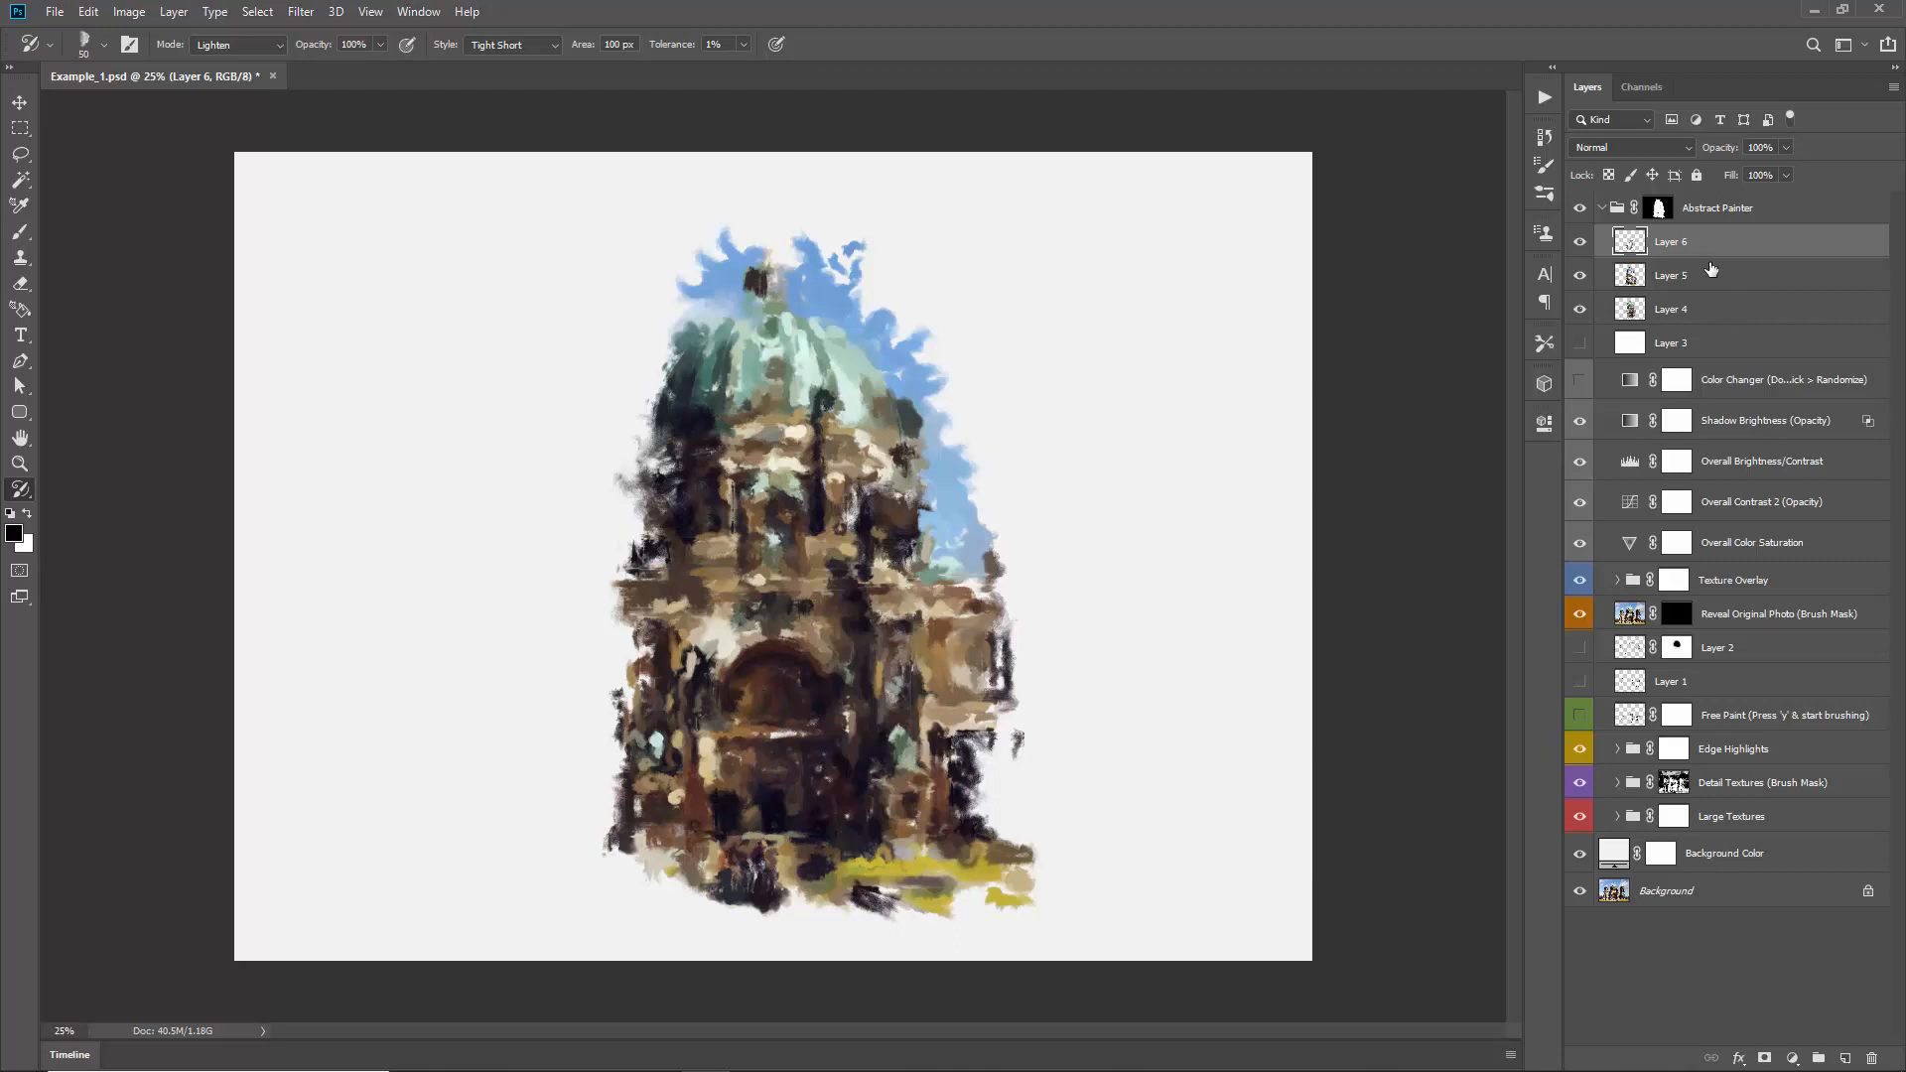
pyautogui.keyDown('shift'); pyautogui.click(1695, 310); pyautogui.keyUp('shift')
pyautogui.moveTo(1692, 309); pyautogui.dragTo(1739, 629)
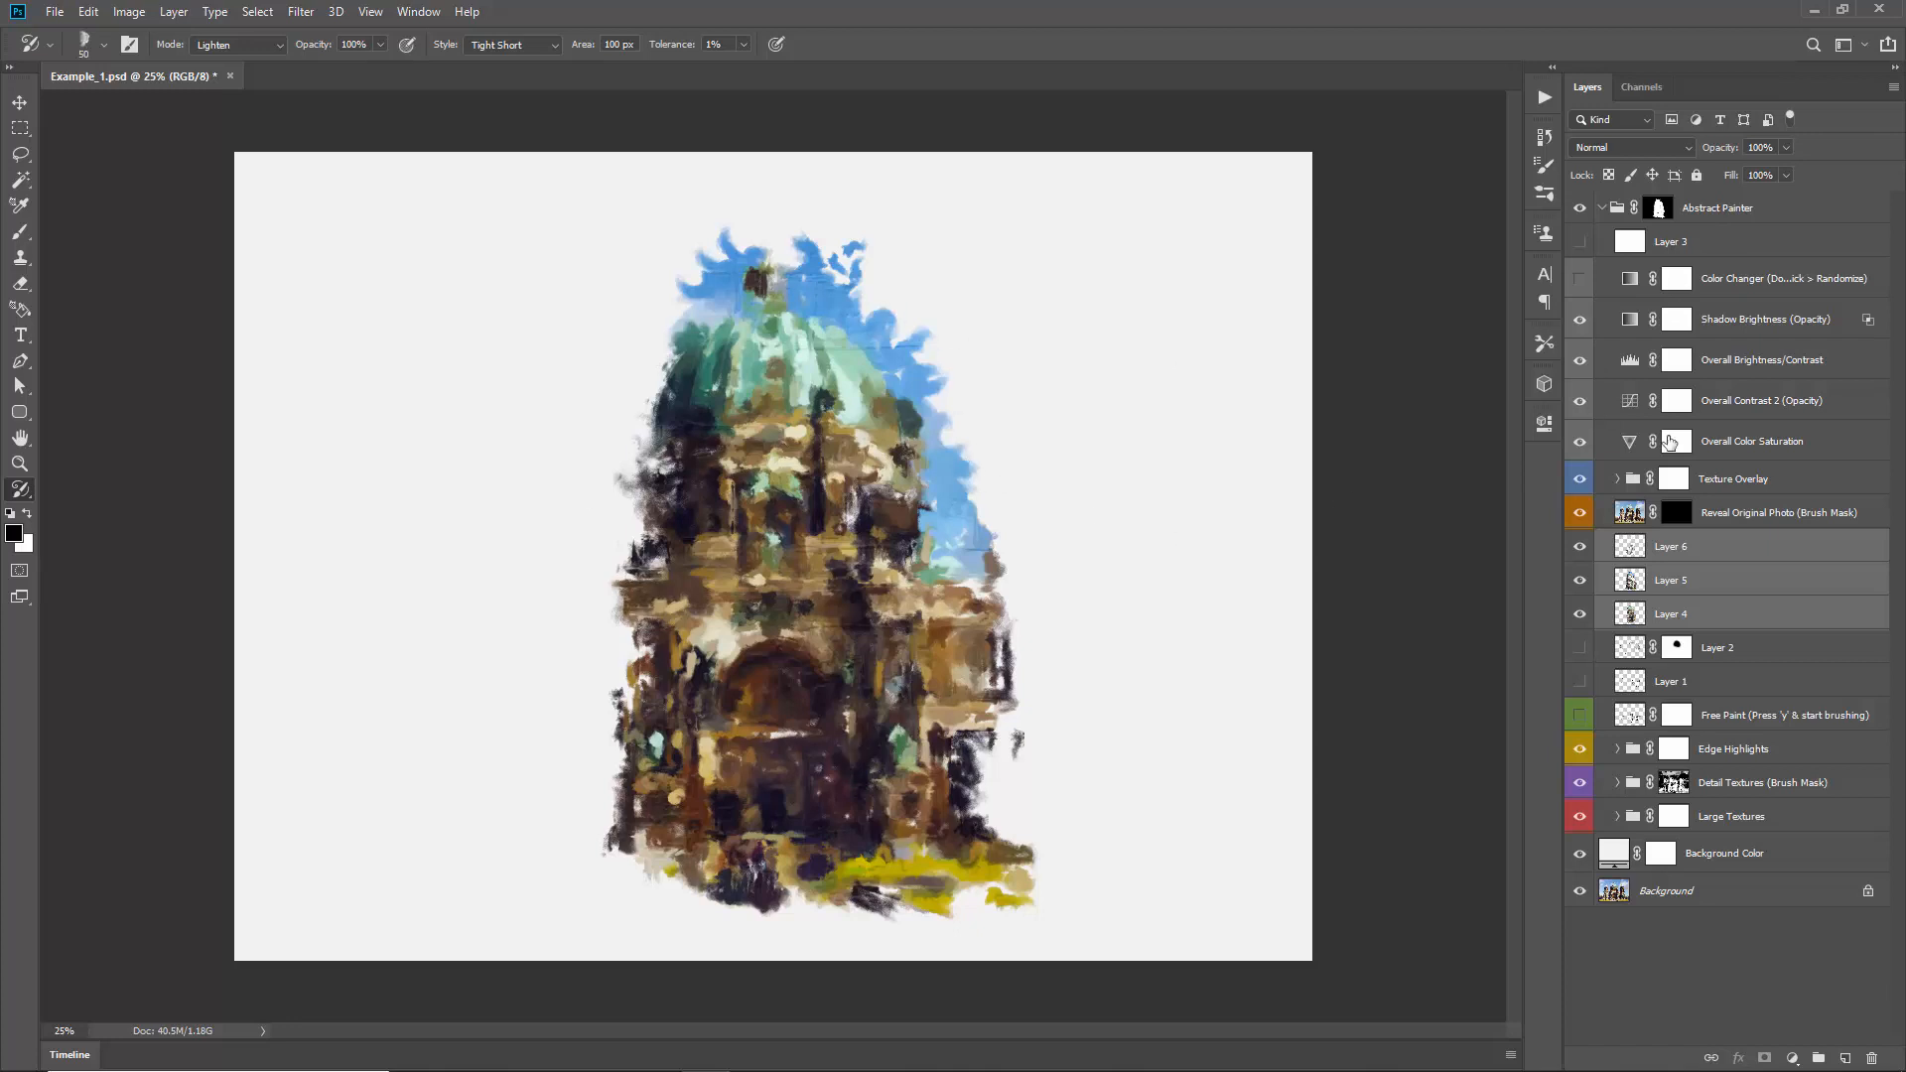
# Step: Delete the hidden white Layer 3
pyautogui.press('v')
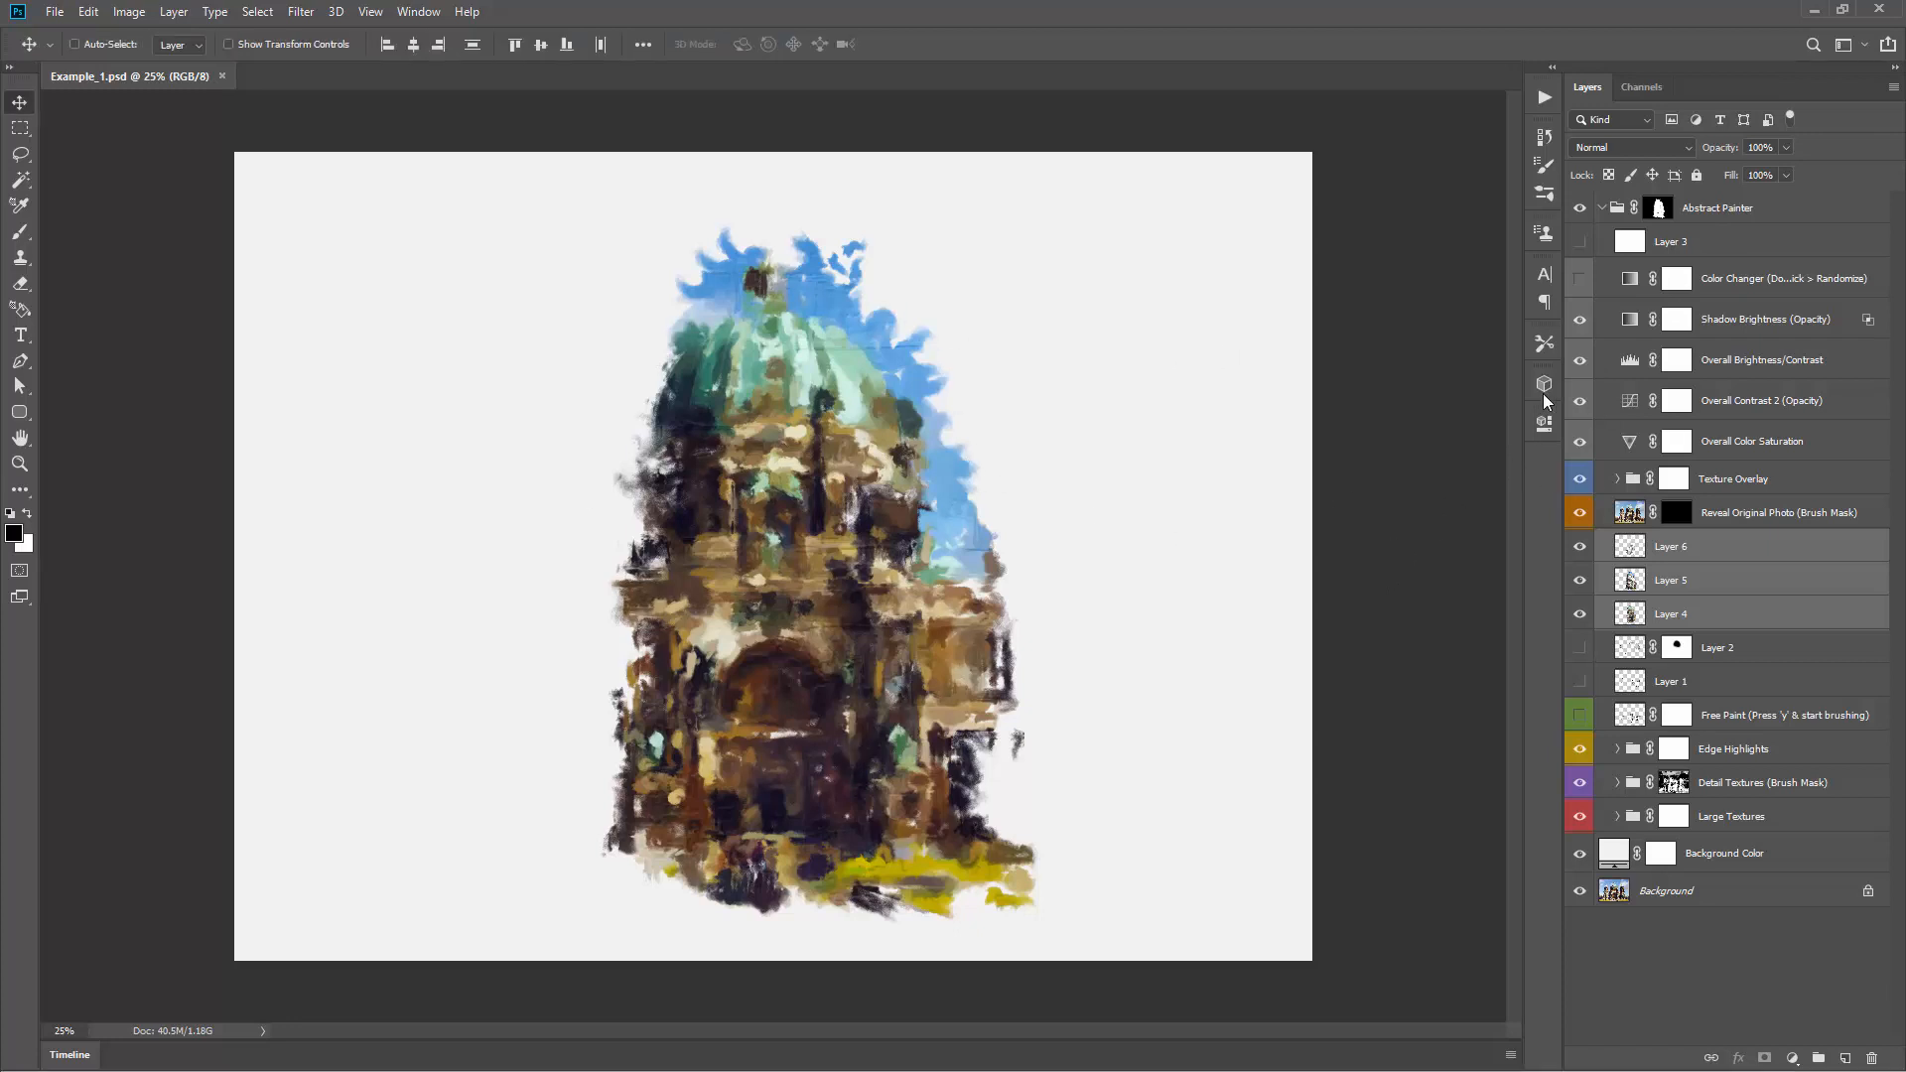
pyautogui.click(1710, 256)
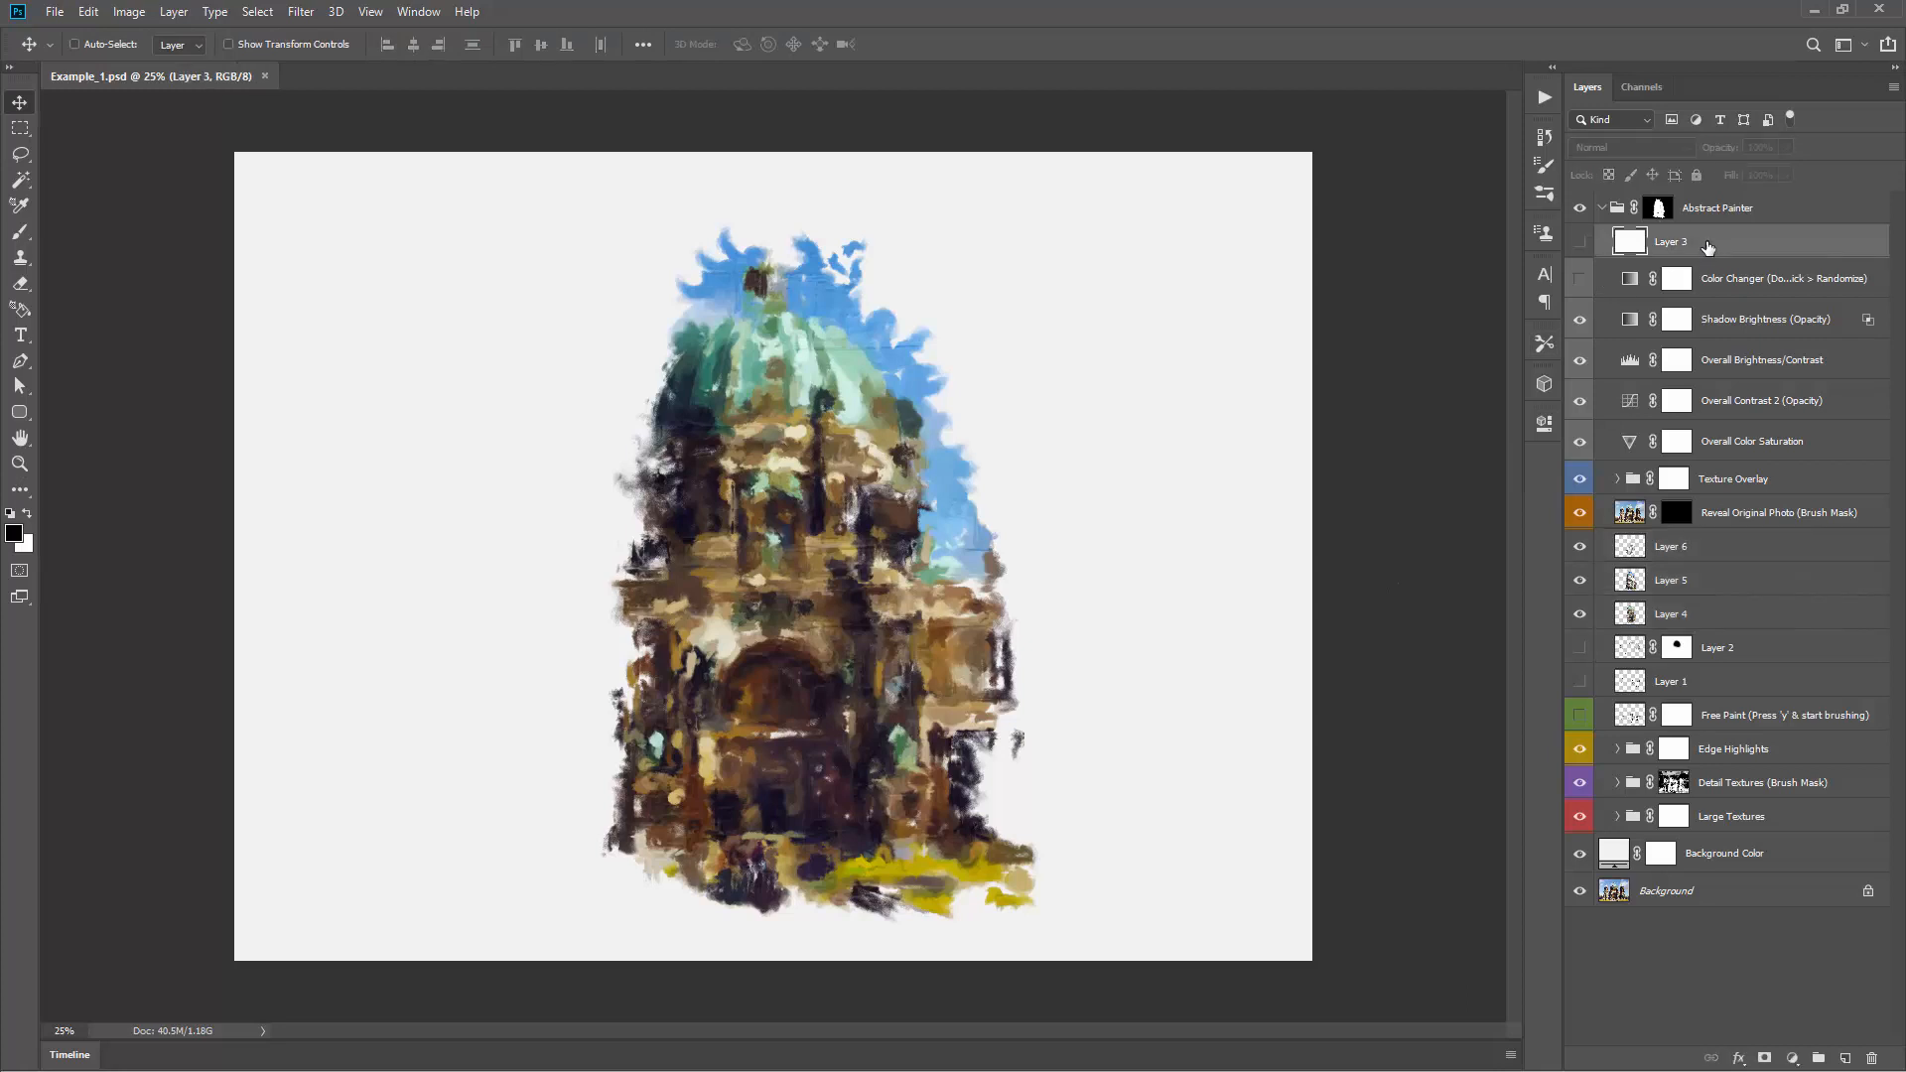
pyautogui.press('Delete')
# Step: Toggle the Abstract Painter group mask to compare the effect and leave it disabled
pyautogui.click(1659, 209)
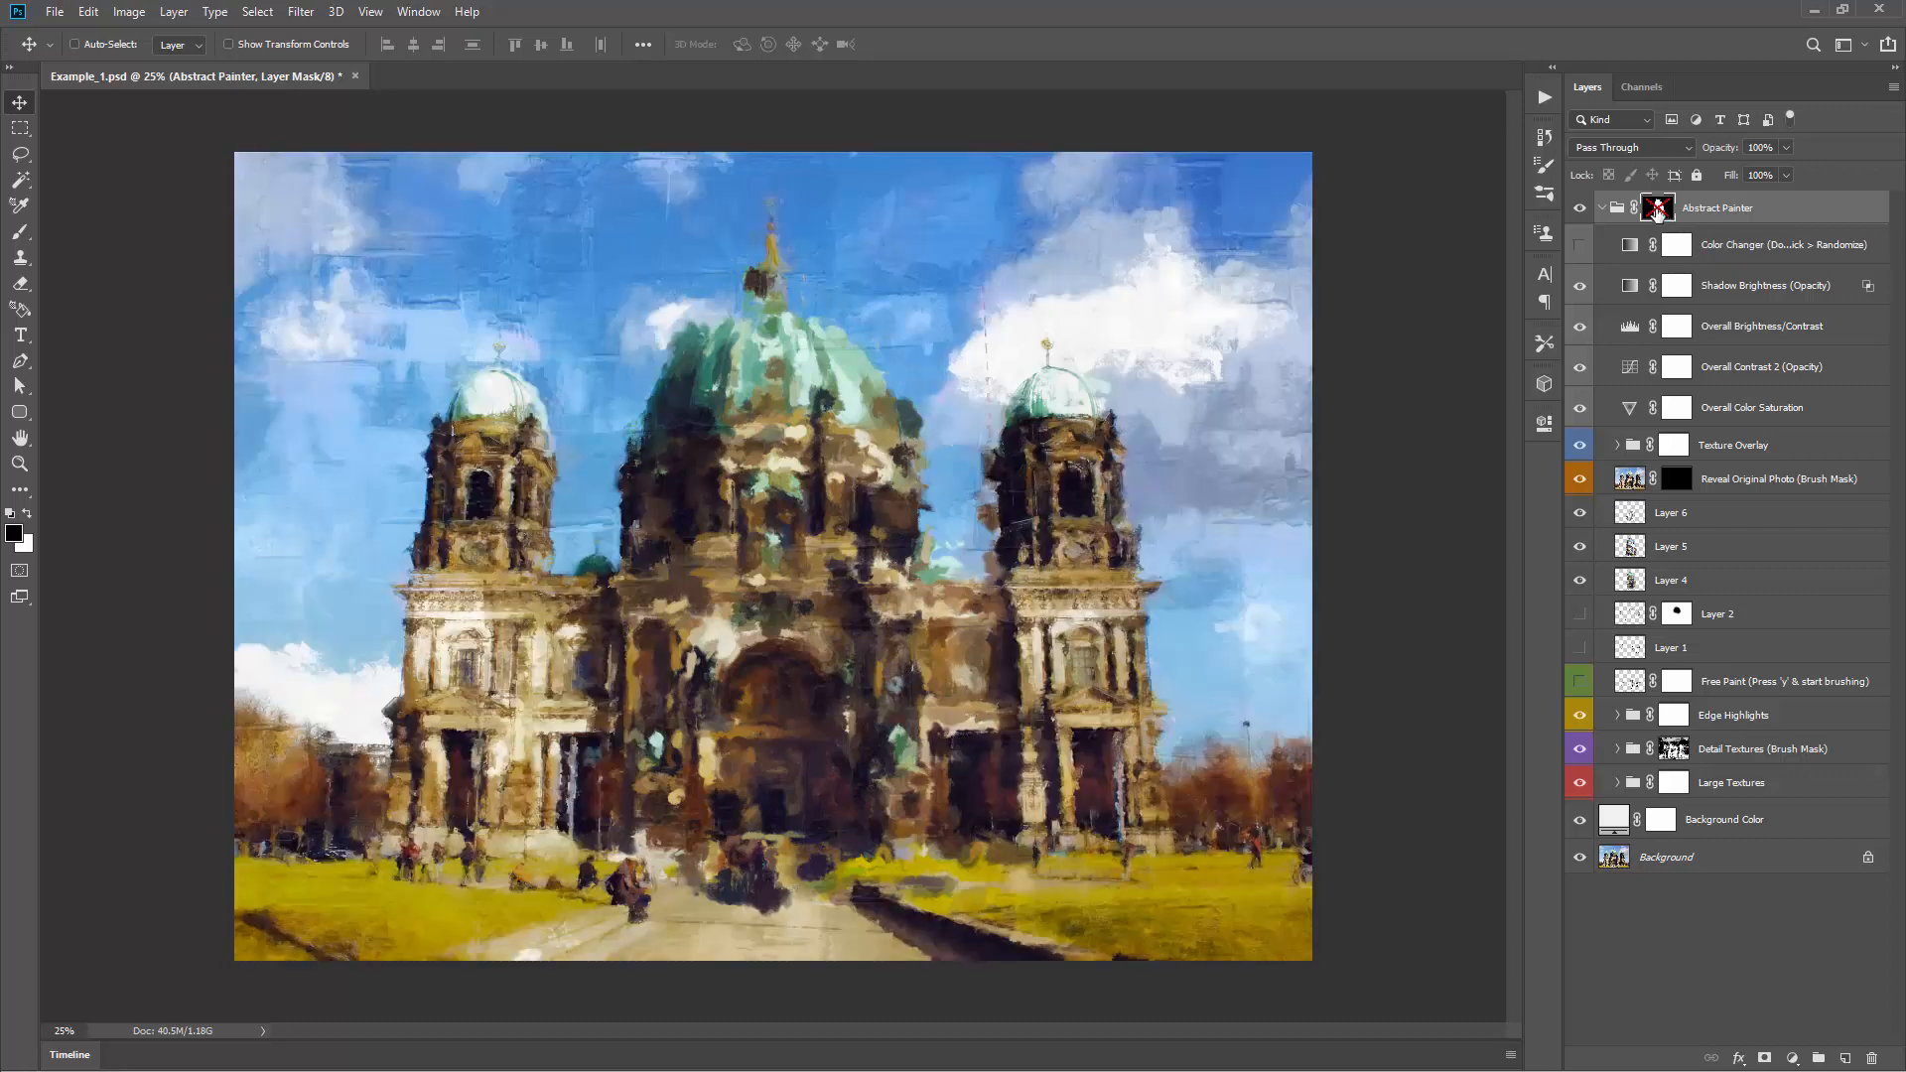
pyautogui.keyDown('shift'); pyautogui.click(1658, 211); pyautogui.keyUp('shift')
pyautogui.keyDown('shift'); pyautogui.click(1660, 209); pyautogui.keyUp('shift')
pyautogui.keyDown('shift'); pyautogui.click(1659, 208); pyautogui.keyUp('shift')
# Step: Delete the hand-painted Layers 6, 5, 4, 2 and 1 and show the Free Paint layer again
pyautogui.click(1707, 516)
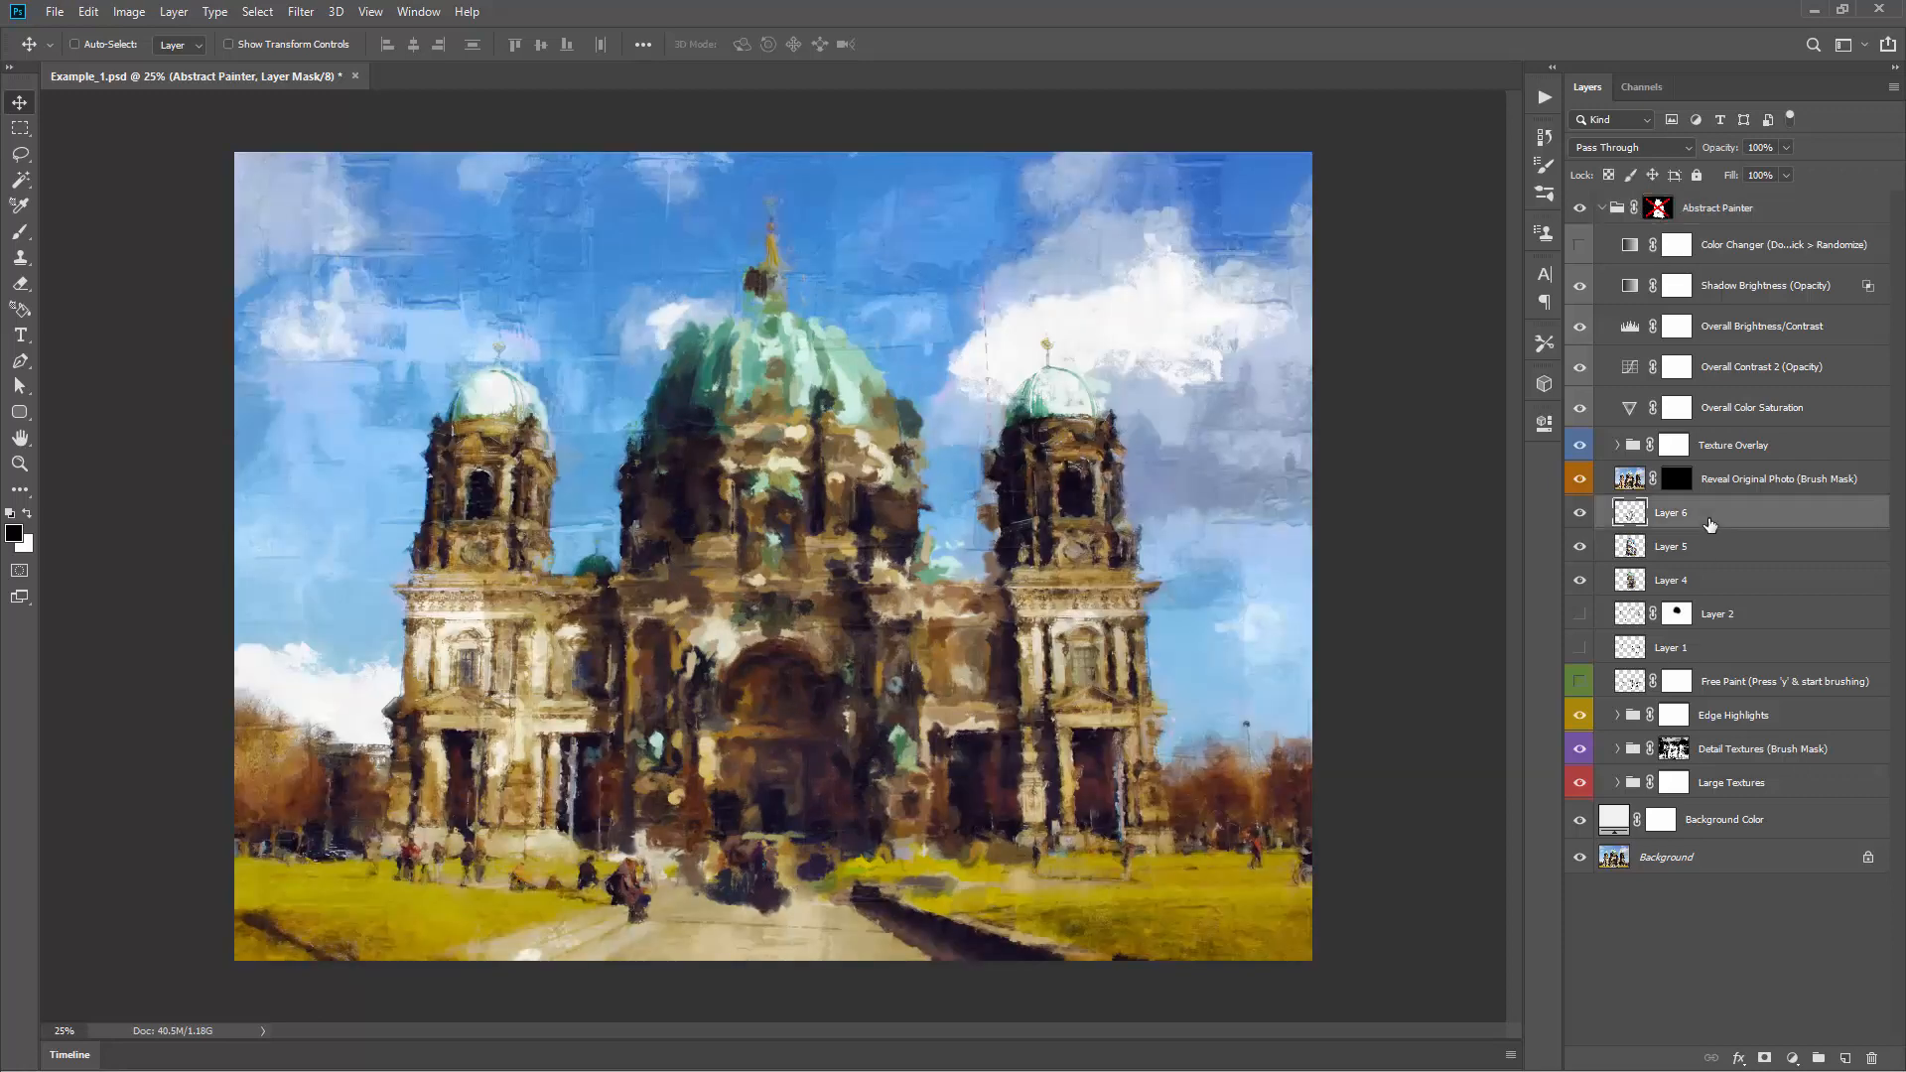
pyautogui.keyDown('shift'); pyautogui.click(1732, 650); pyautogui.keyUp('shift')
pyautogui.press('Delete')
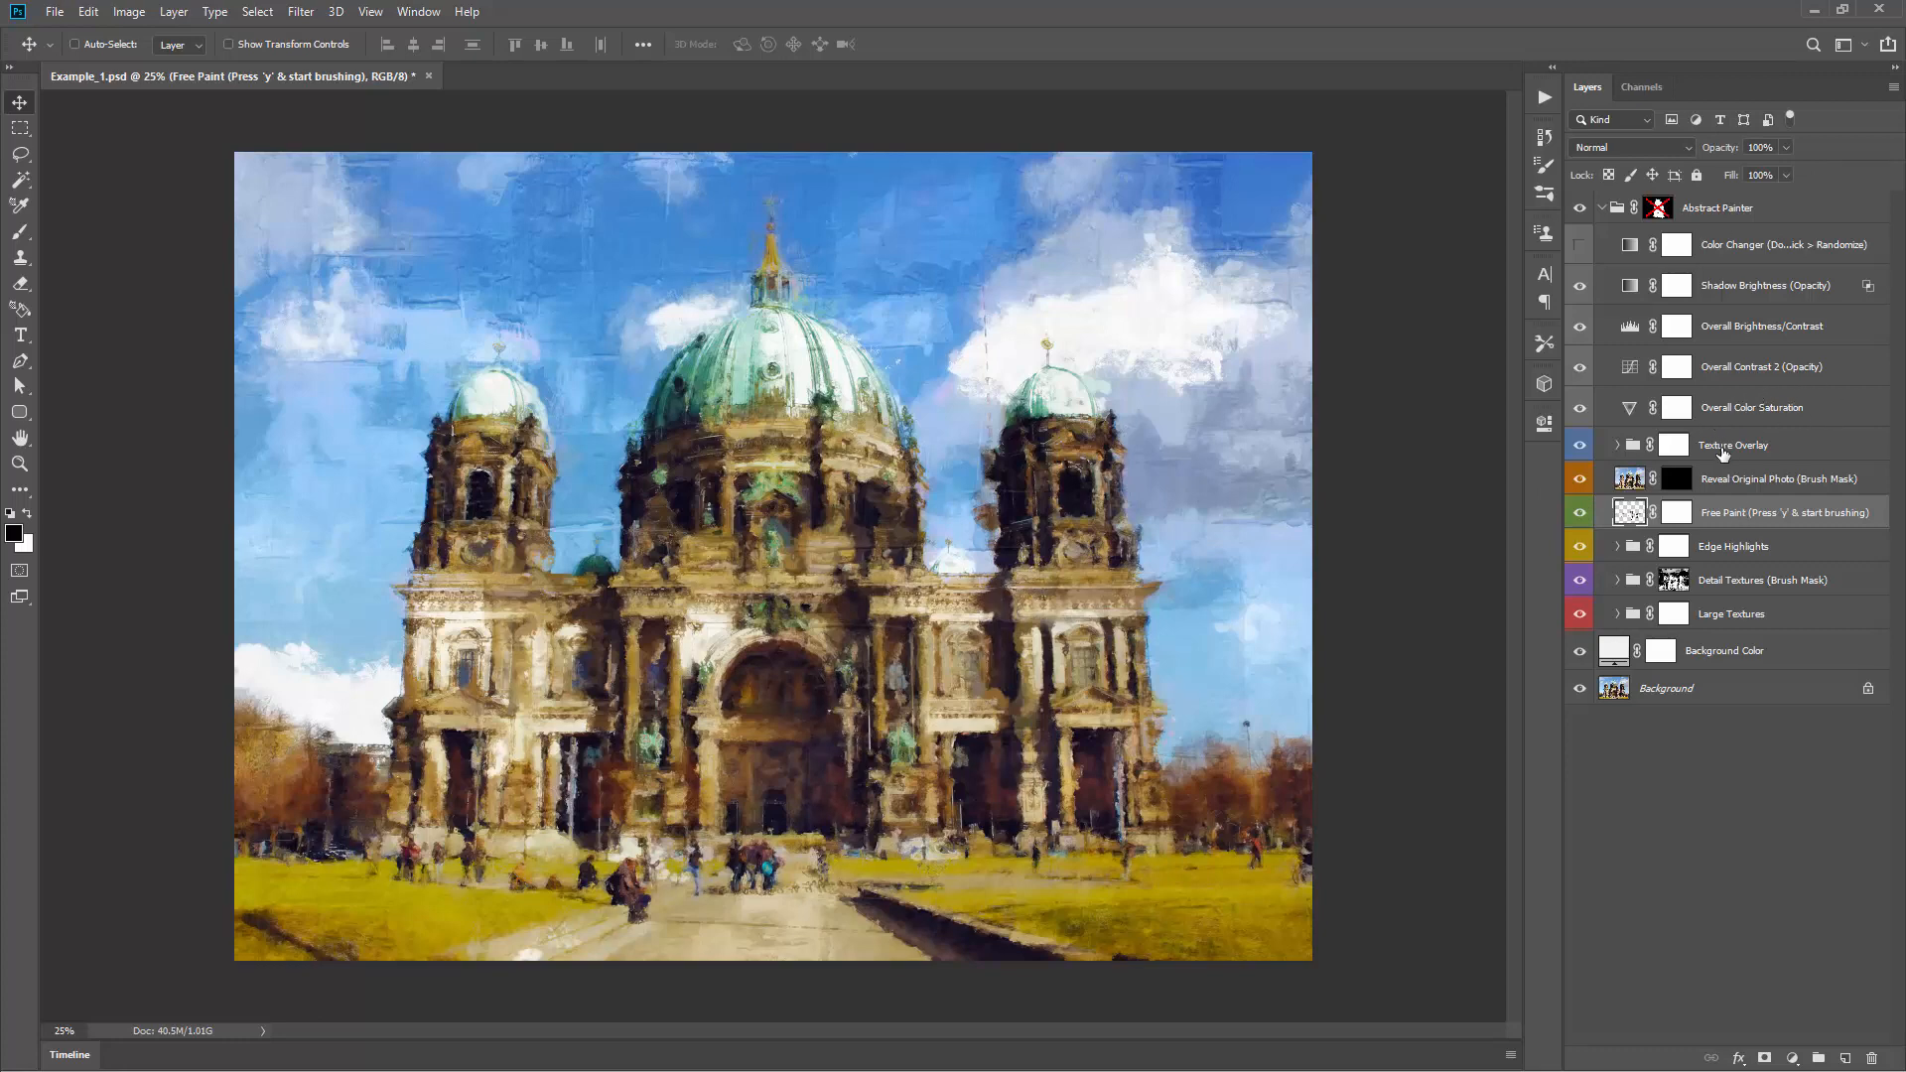
# Step: Toggle the Texture Overlay group's visibility to compare the painting with and without its texture
pyautogui.click(1670, 447)
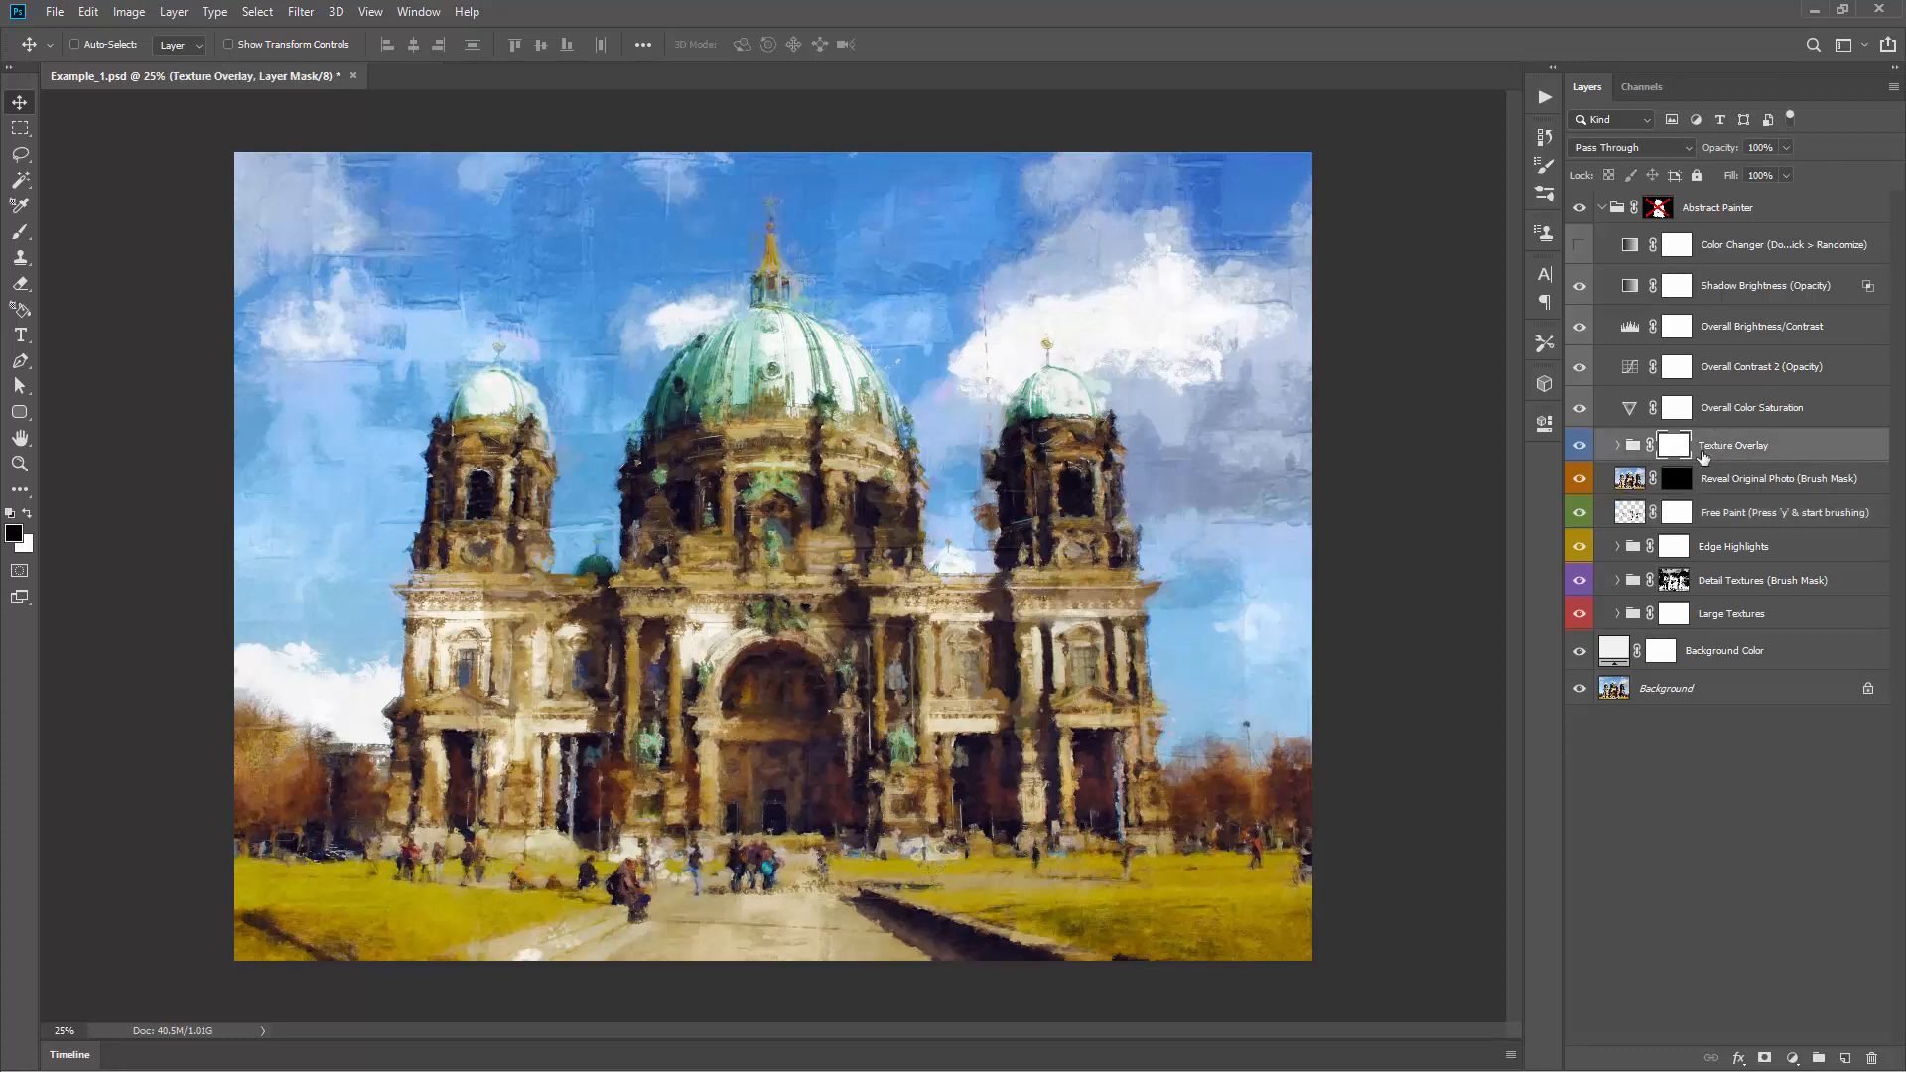
pyautogui.click(1581, 446)
pyautogui.click(1581, 445)
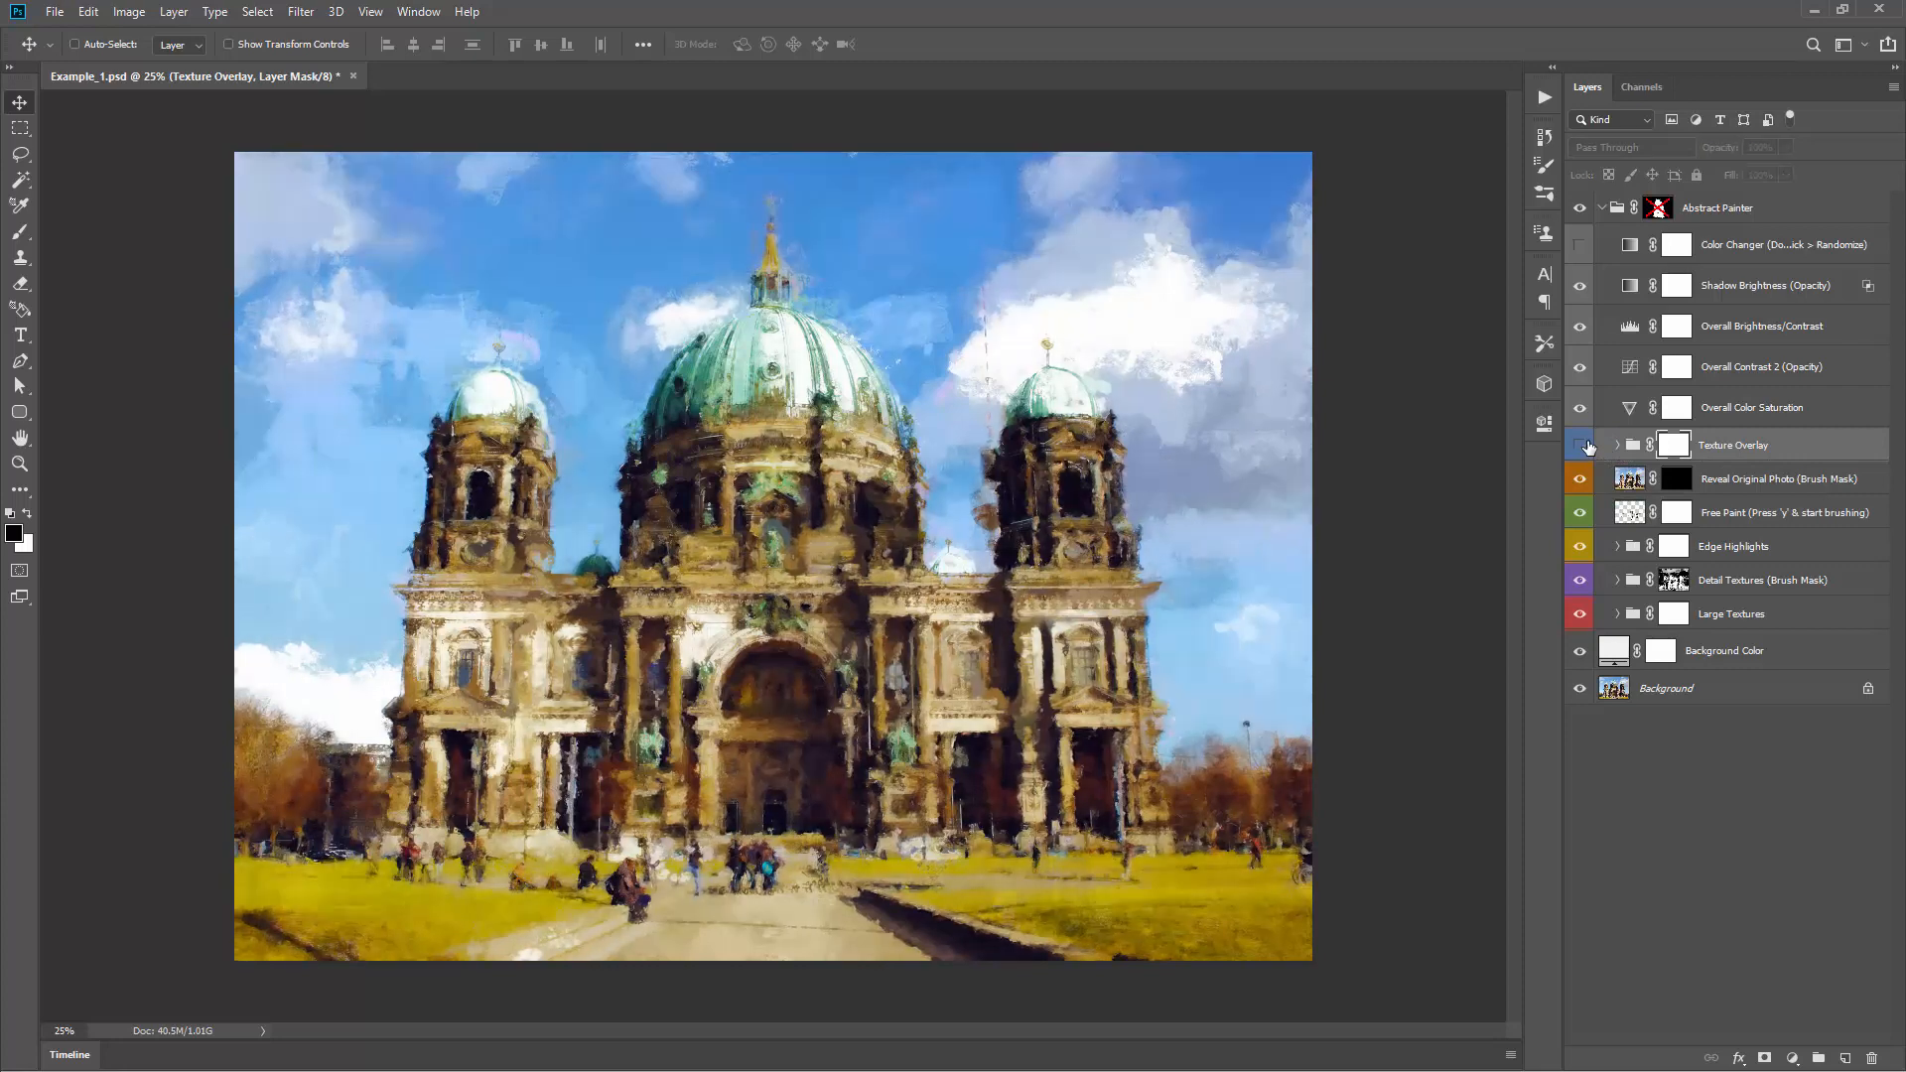
pyautogui.click(1581, 446)
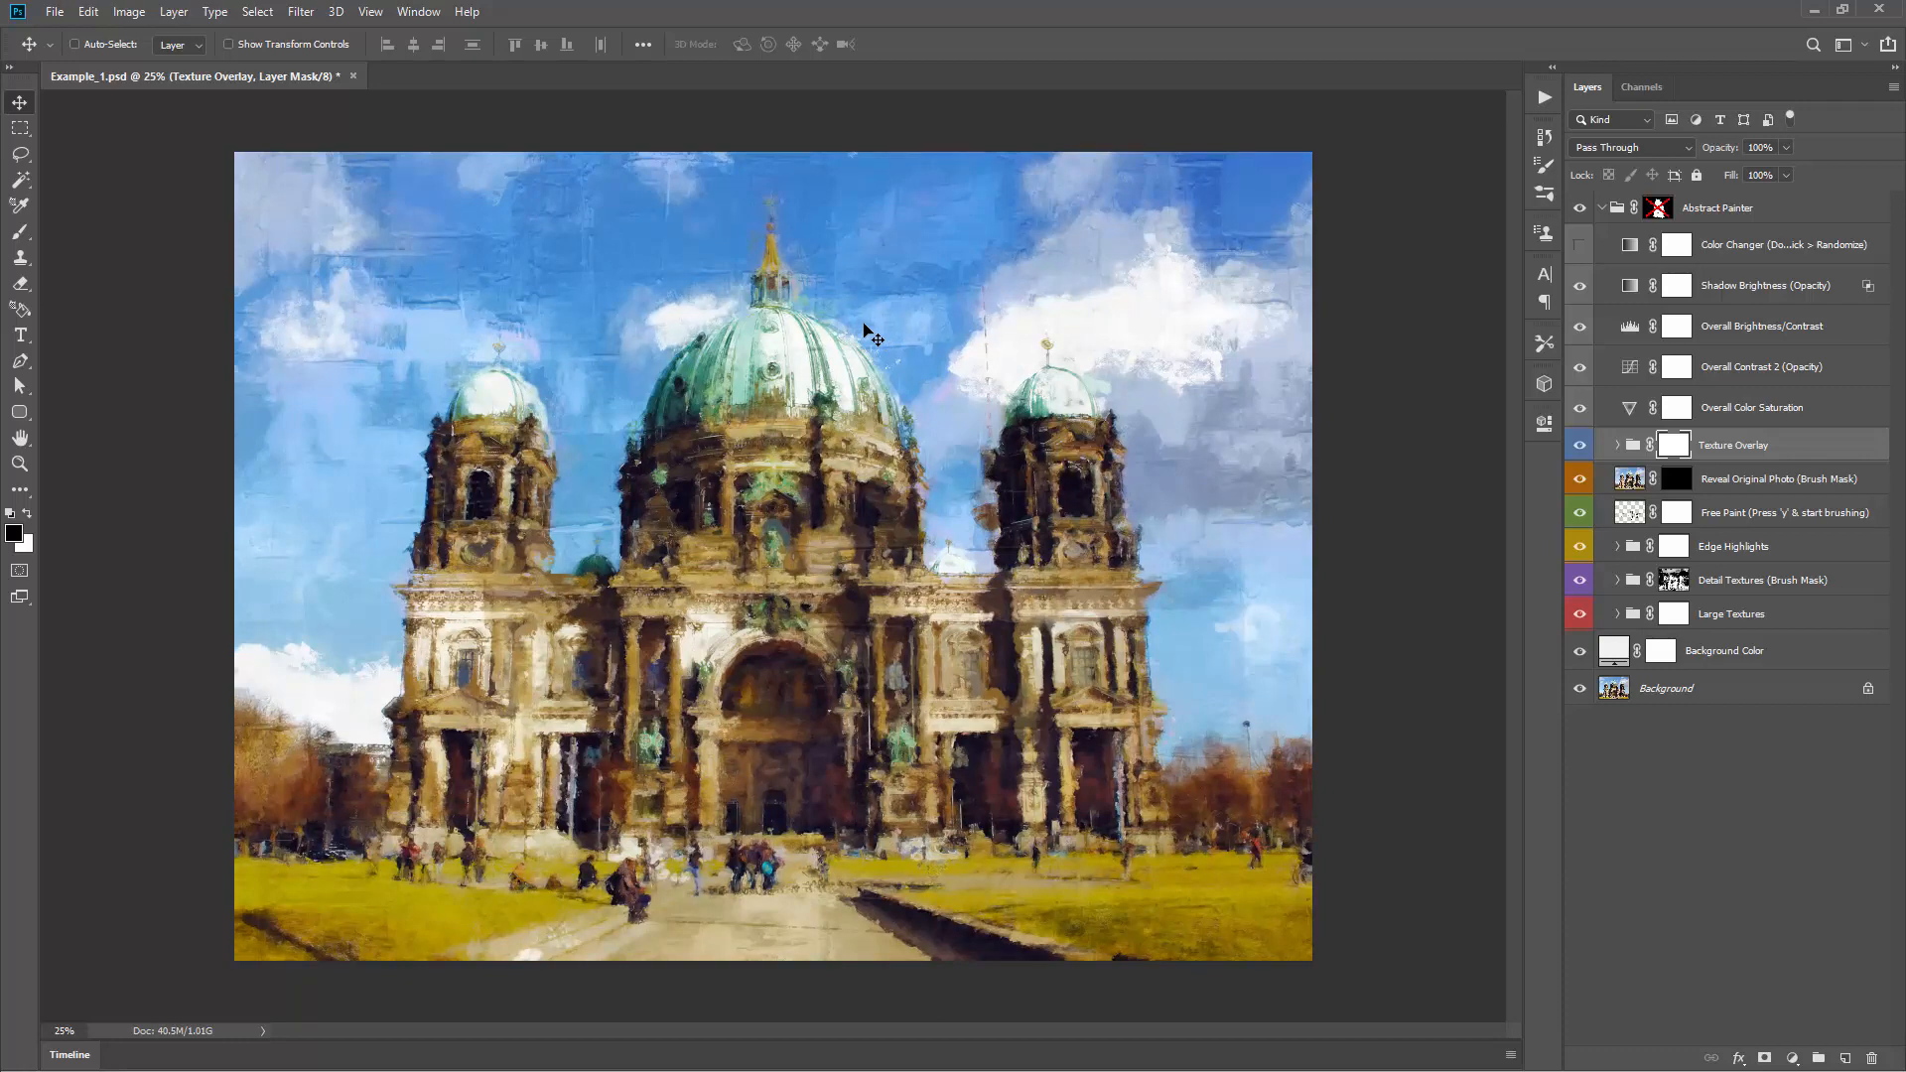
# Step: Expand the Texture Overlay group and hide Texture Bump 1, Texture Bump 2 and Texture Visibility 1
pyautogui.click(1732, 445)
pyautogui.click(1617, 444)
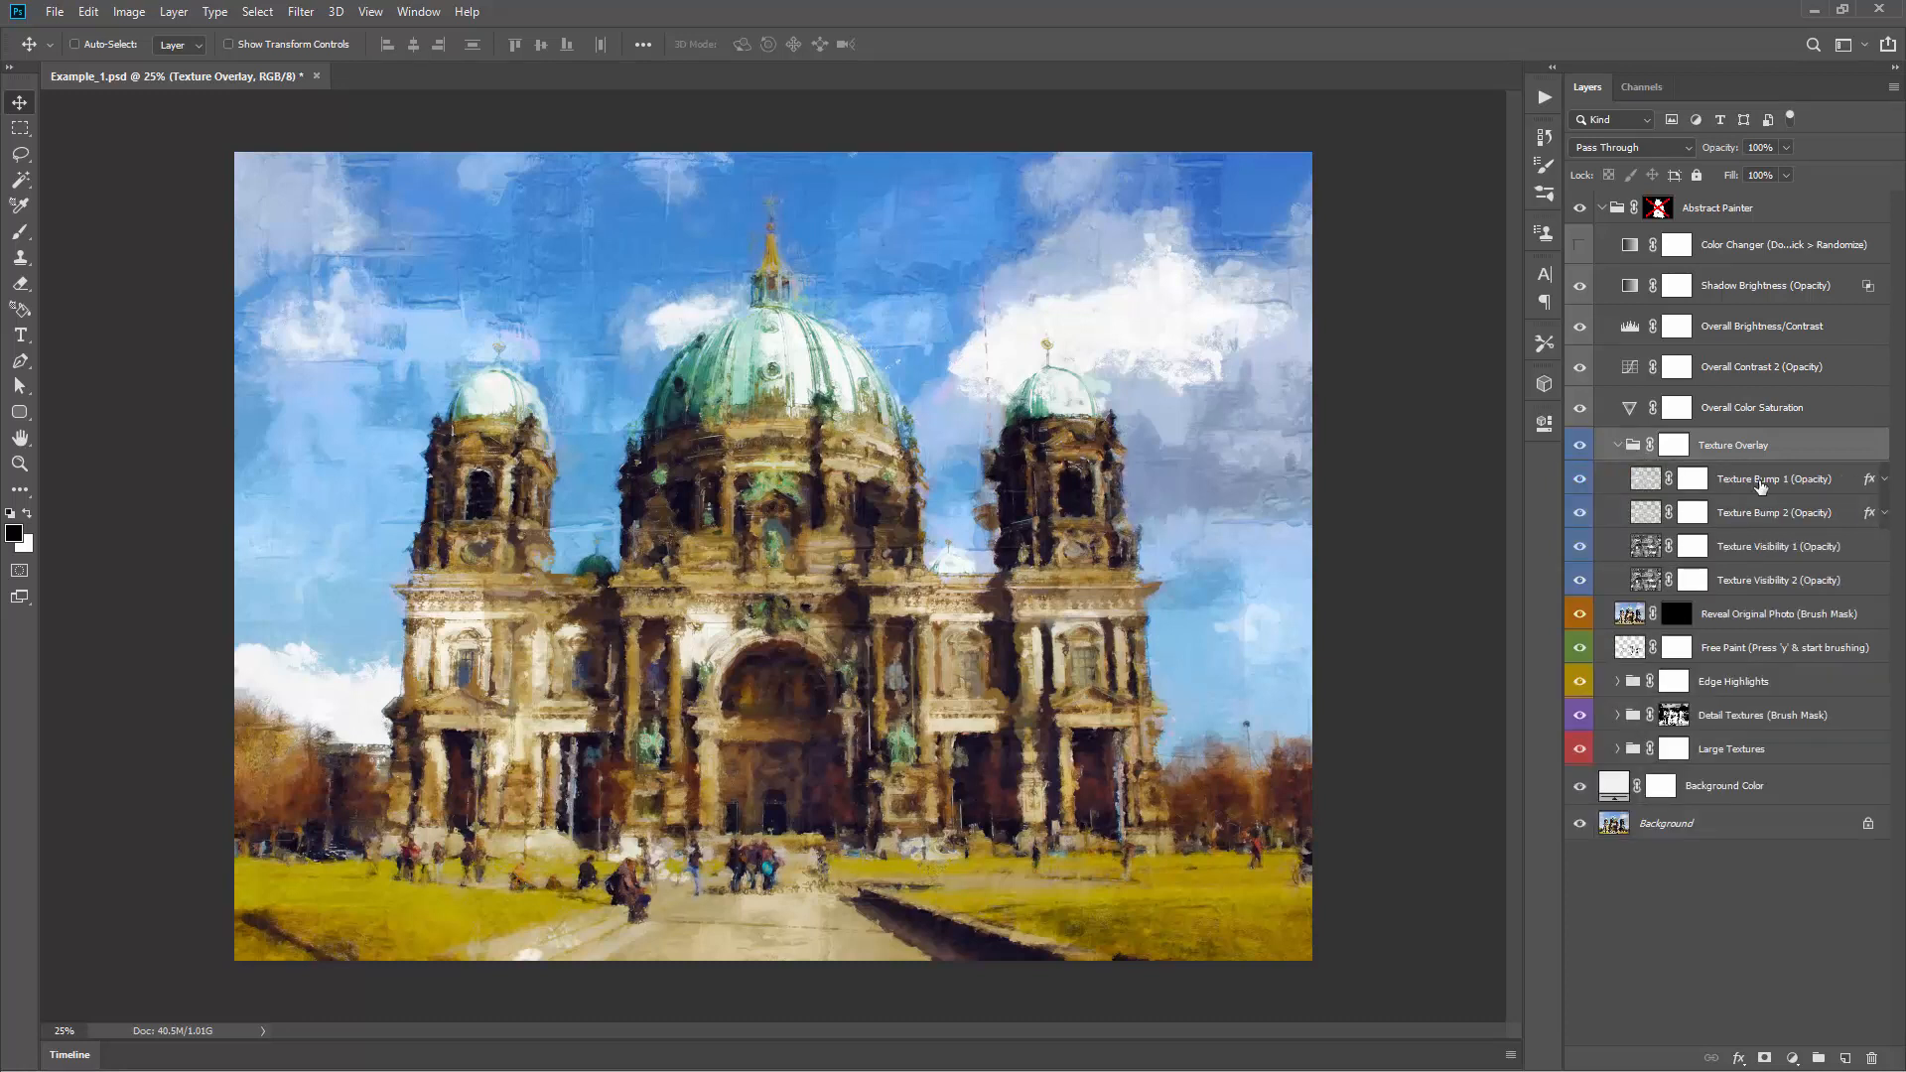
pyautogui.click(1760, 484)
pyautogui.click(1579, 478)
pyautogui.click(1579, 512)
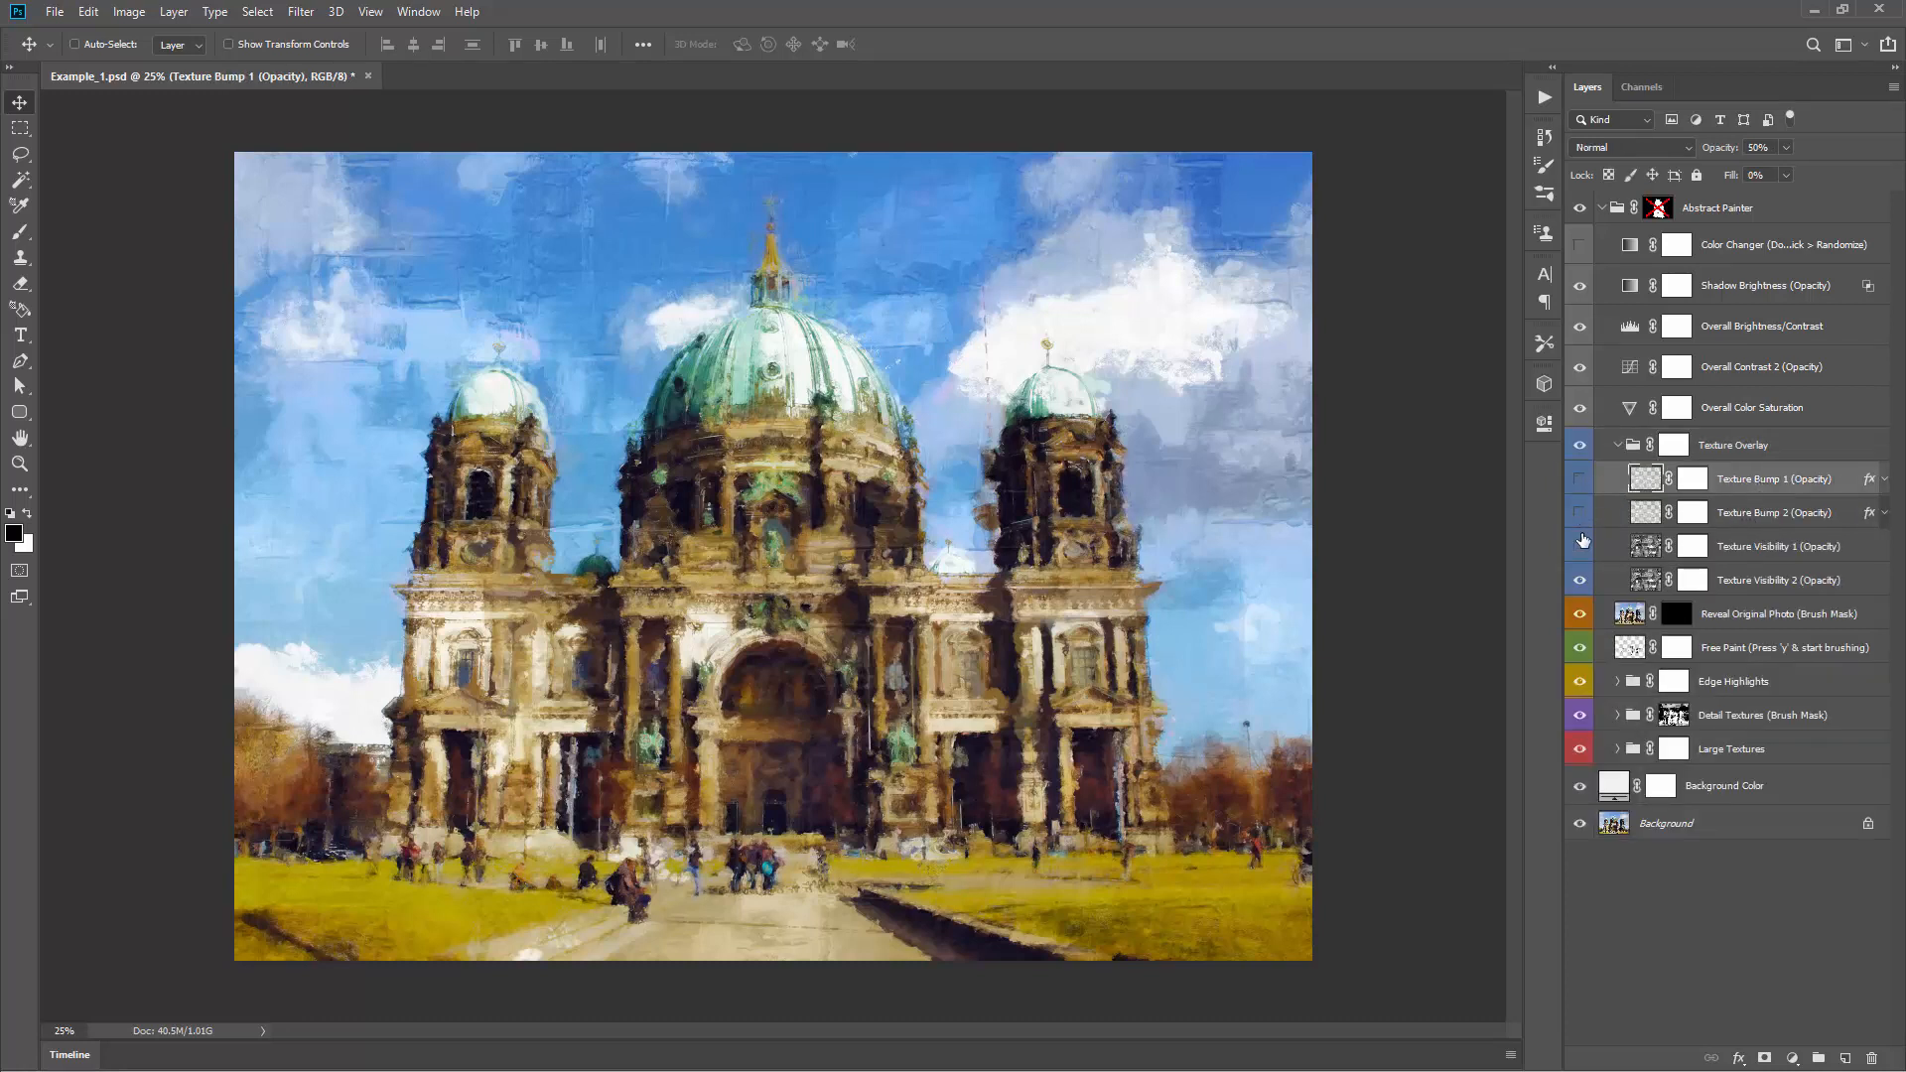
pyautogui.click(1579, 546)
# Step: Try raising the Texture Visibility 2 opacity to 26%, and set it back to 5%
pyautogui.click(1737, 582)
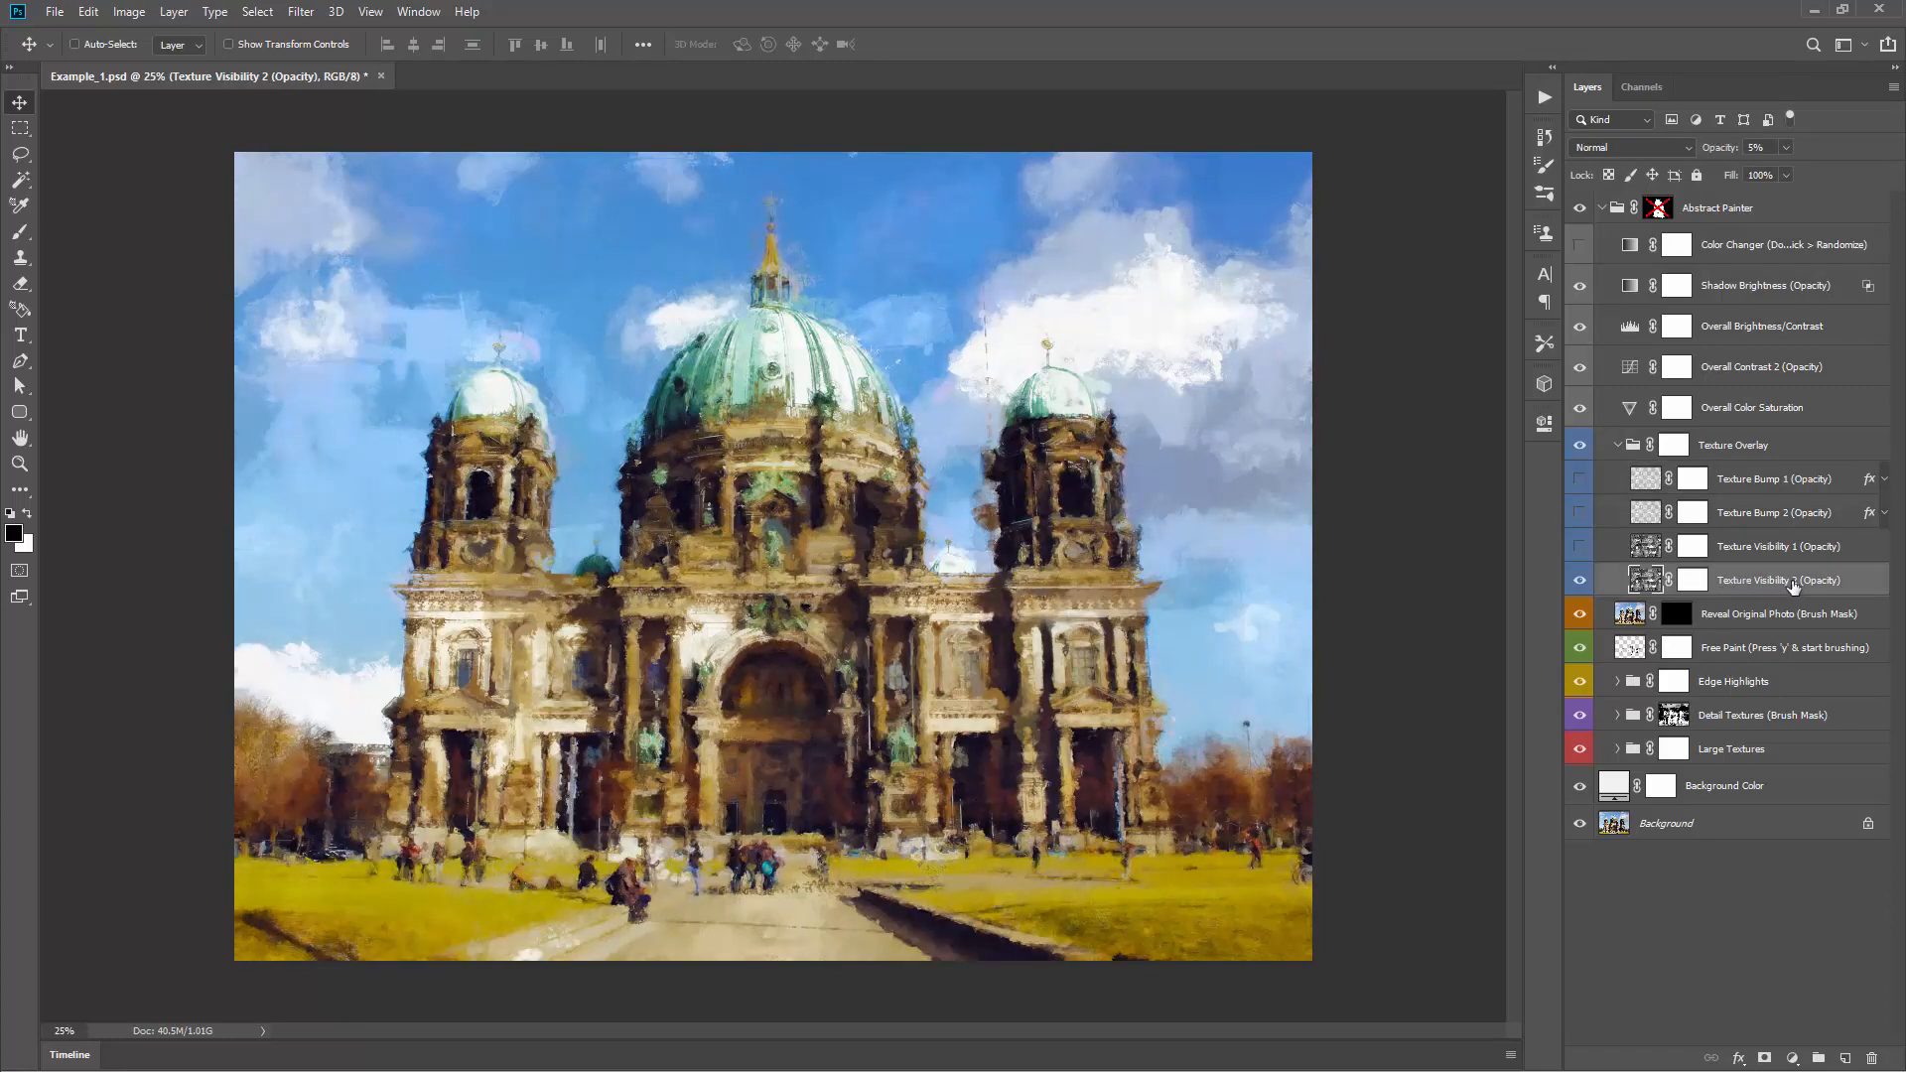
pyautogui.moveTo(1712, 154); pyautogui.dragTo(1731, 154)
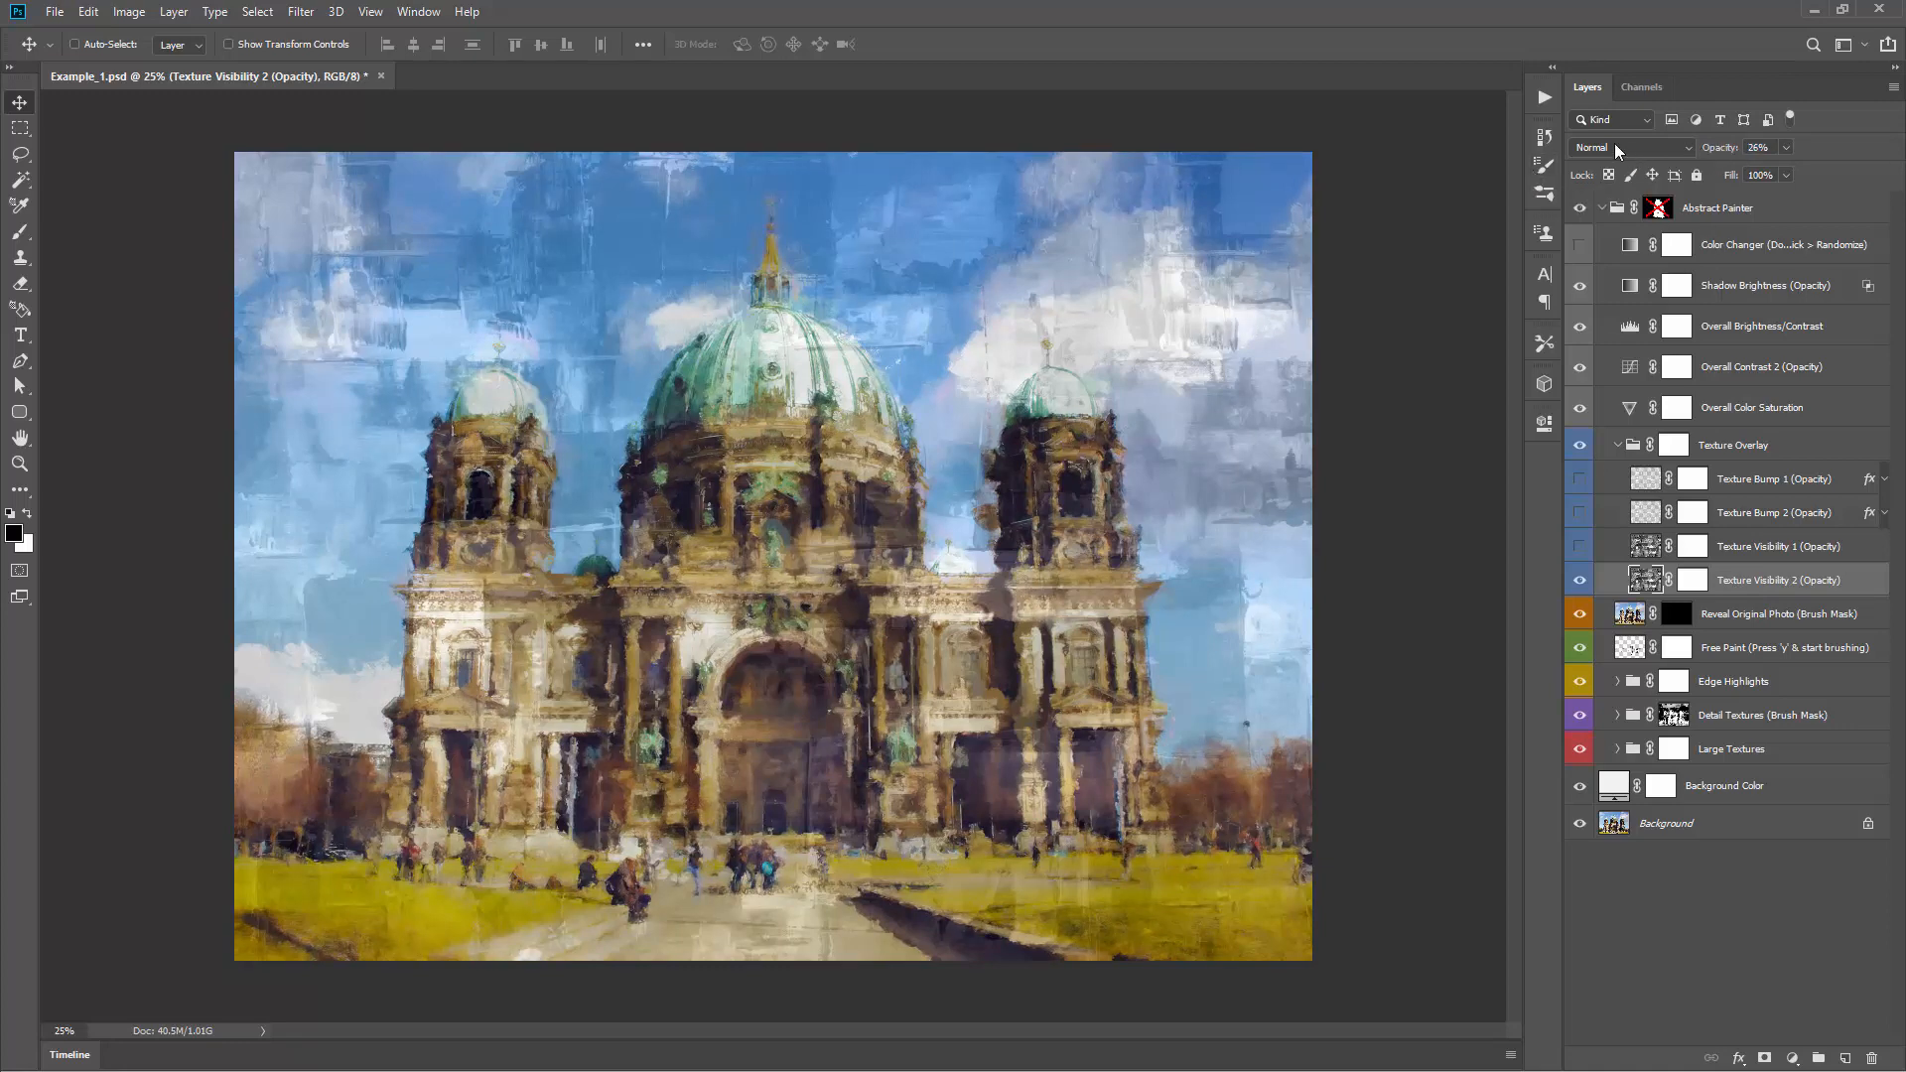
pyautogui.press('0')
pyautogui.press('5')
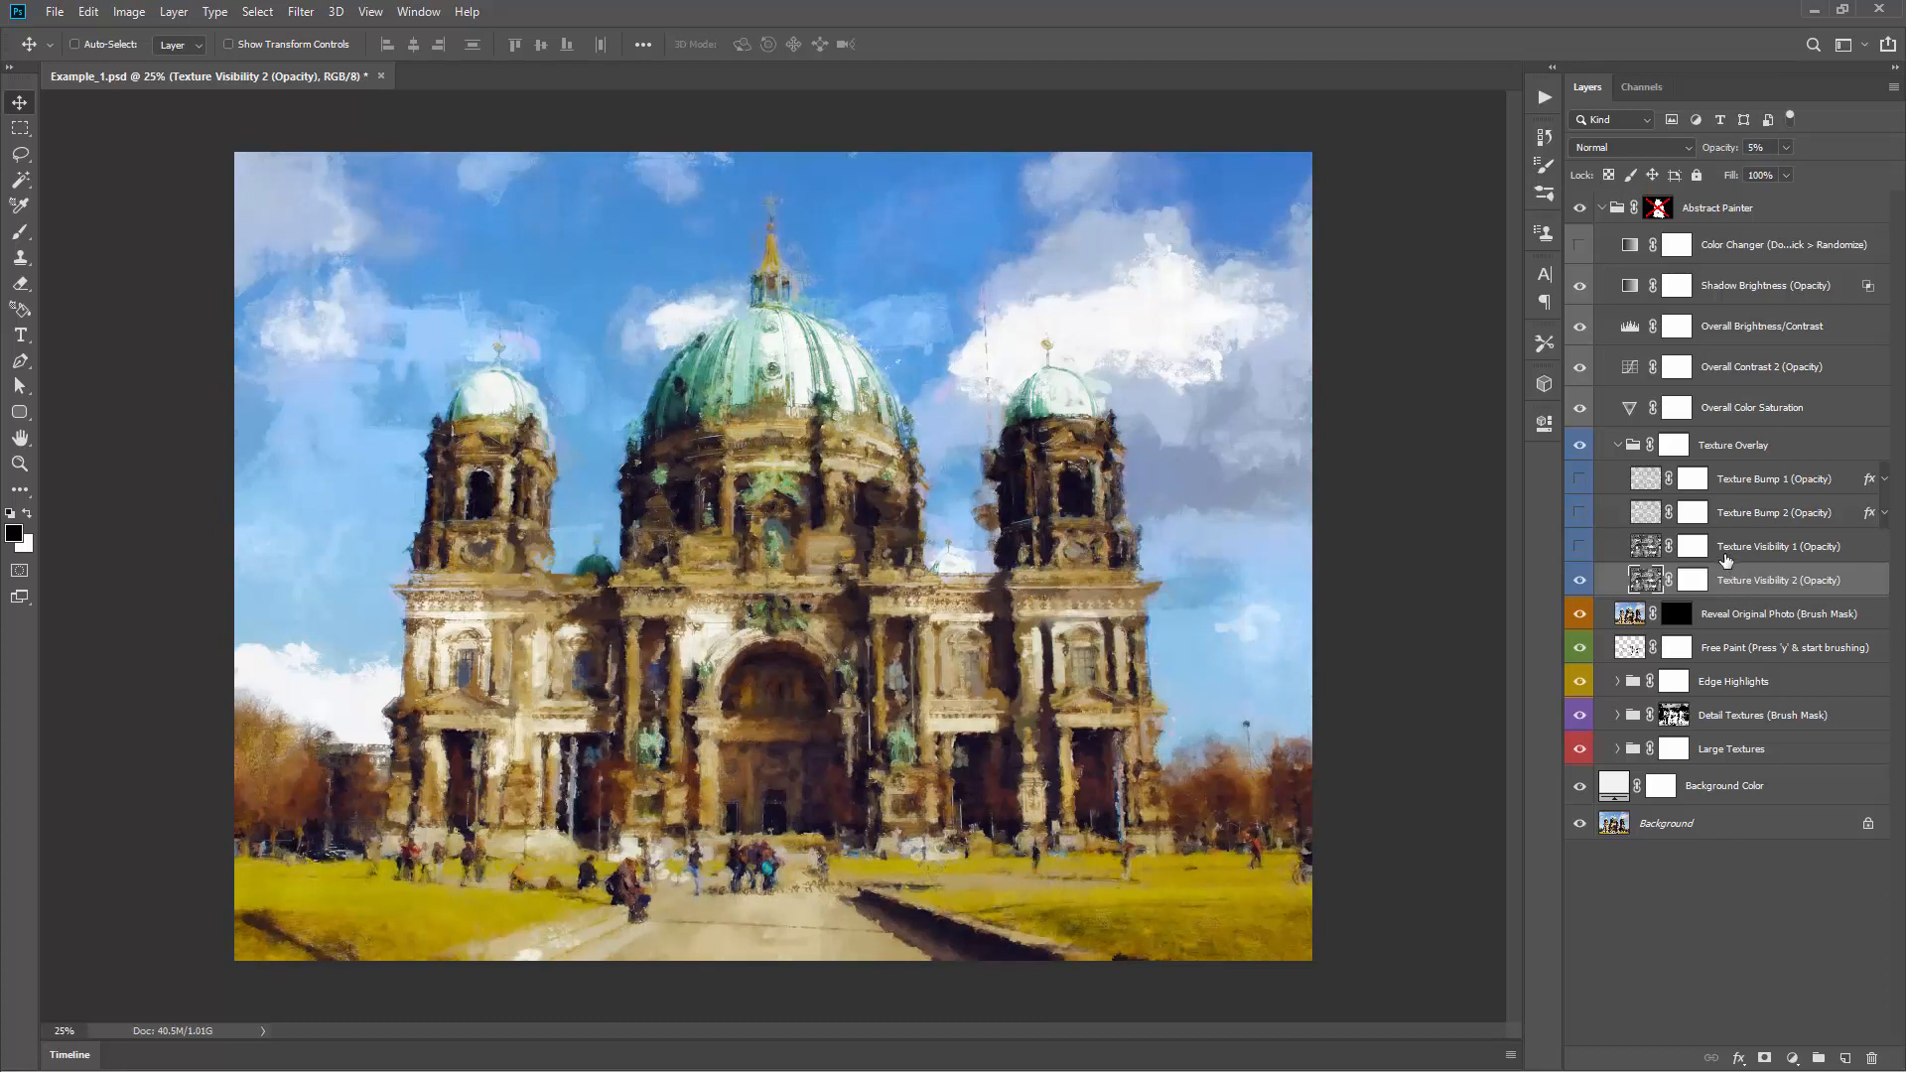
# Step: Select the Texture Visibility 1 layer and show it again
pyautogui.click(1622, 551)
pyautogui.click(1736, 578)
pyautogui.click(1747, 559)
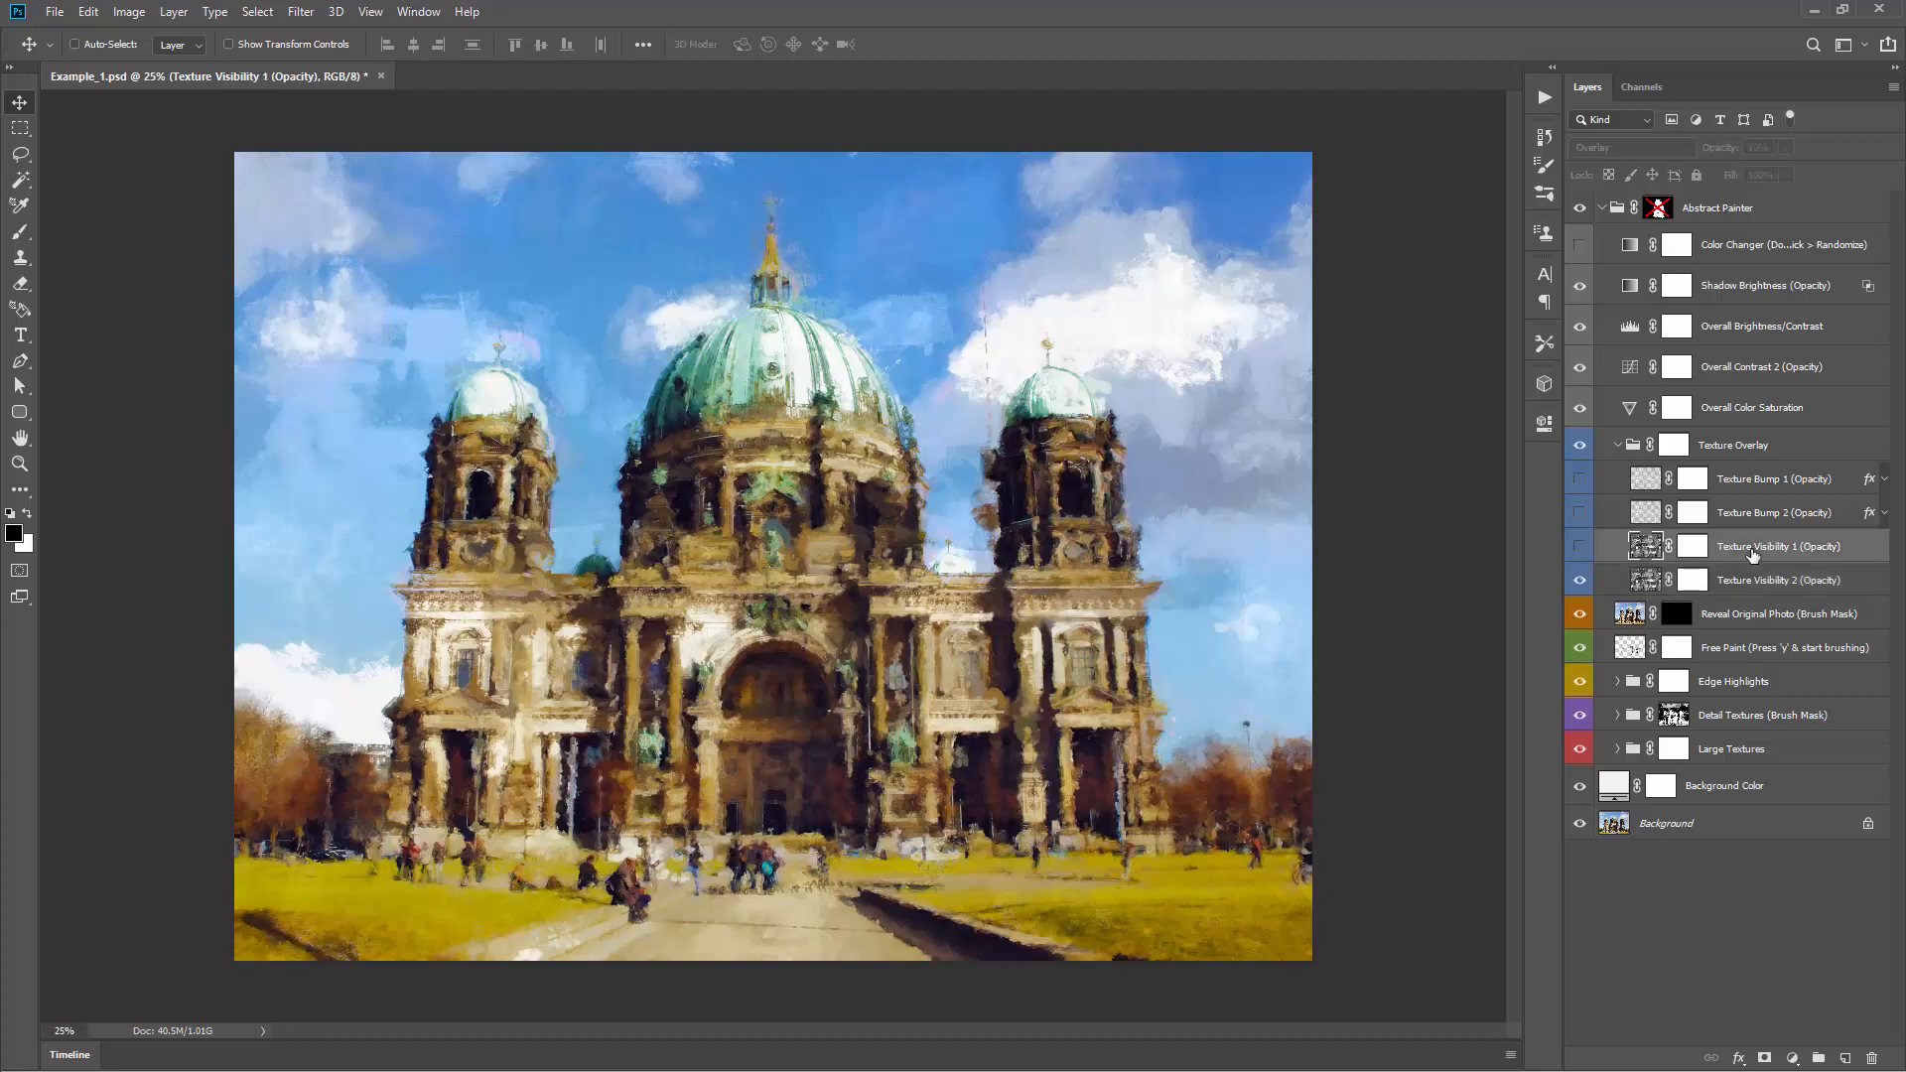
pyautogui.click(1580, 547)
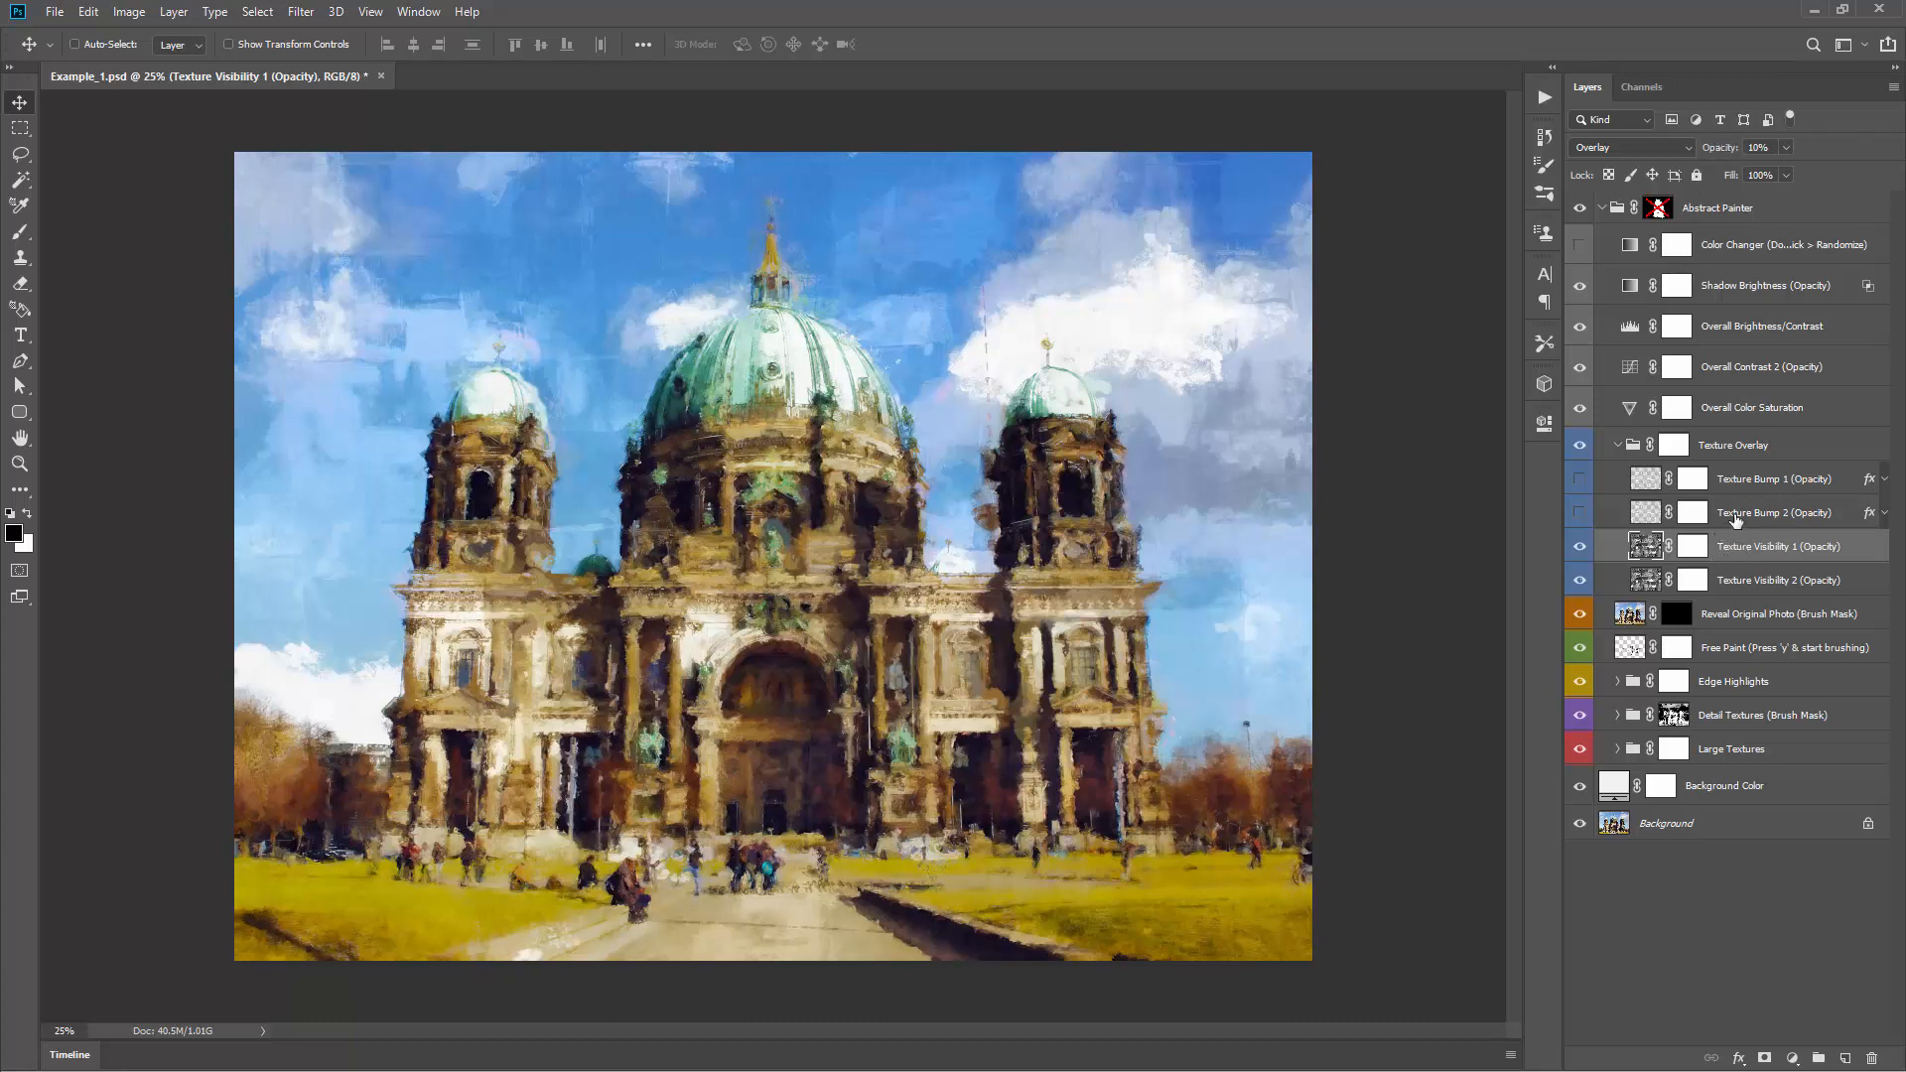
# Step: Select Texture Bump 2 and show both Texture Bump 1 and Texture Bump 2 over the enlarged dome area
pyautogui.click(1727, 516)
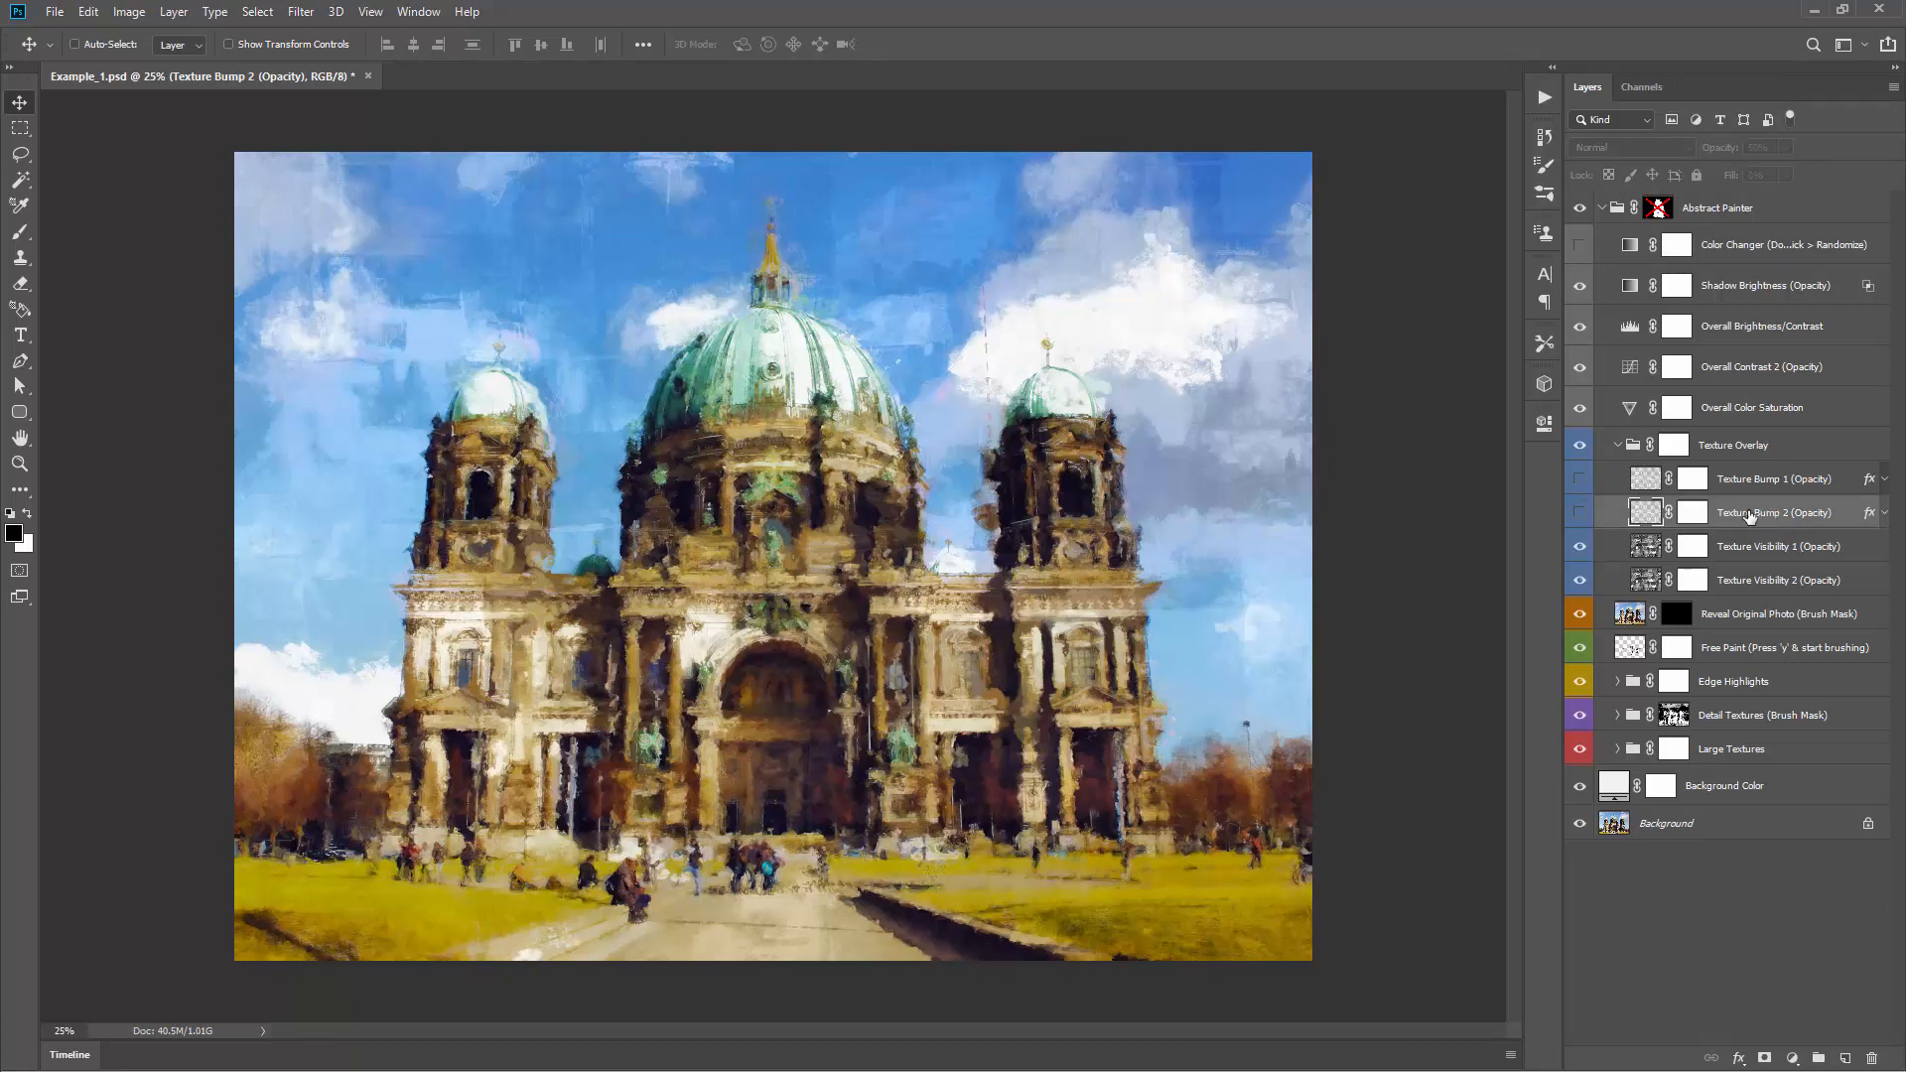
pyautogui.click(1578, 504)
pyautogui.press('z')
pyautogui.moveTo(638, 264); pyautogui.dragTo(744, 259)
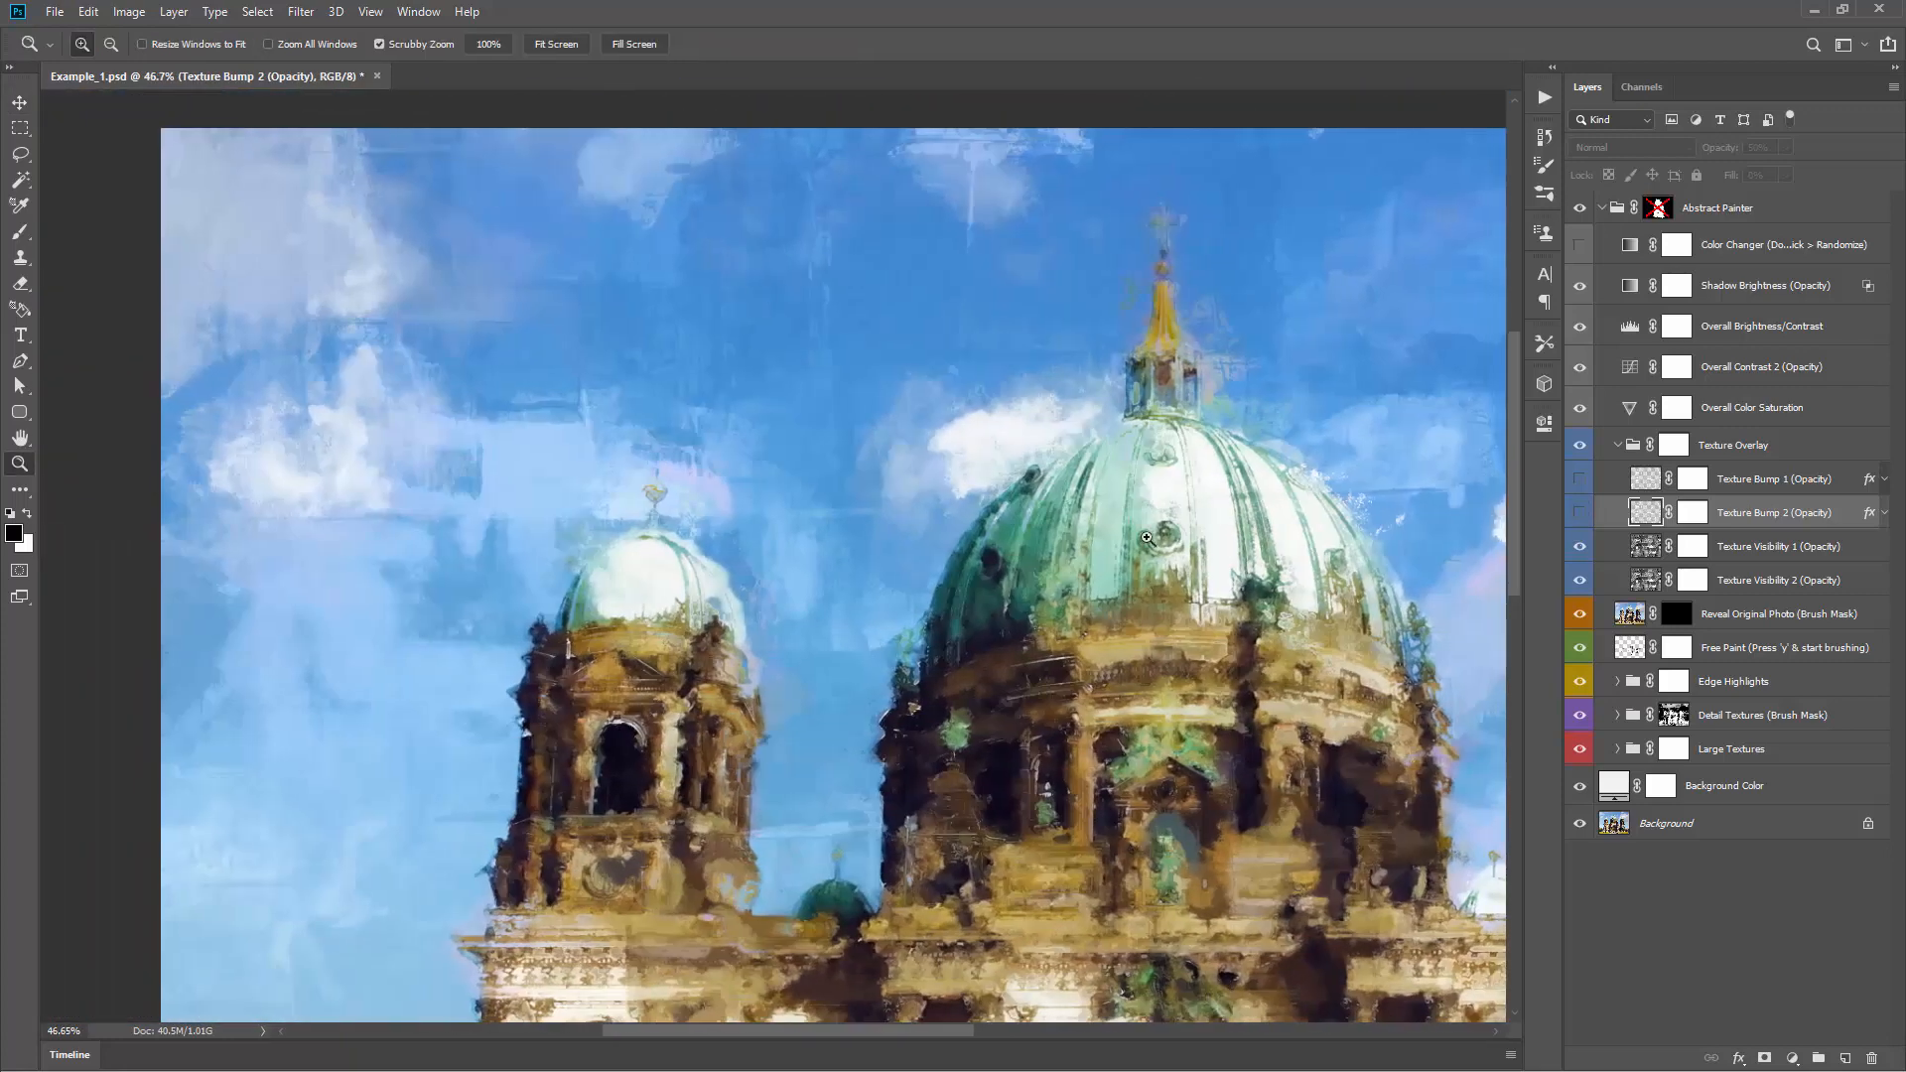
pyautogui.click(1578, 477)
pyautogui.click(1578, 513)
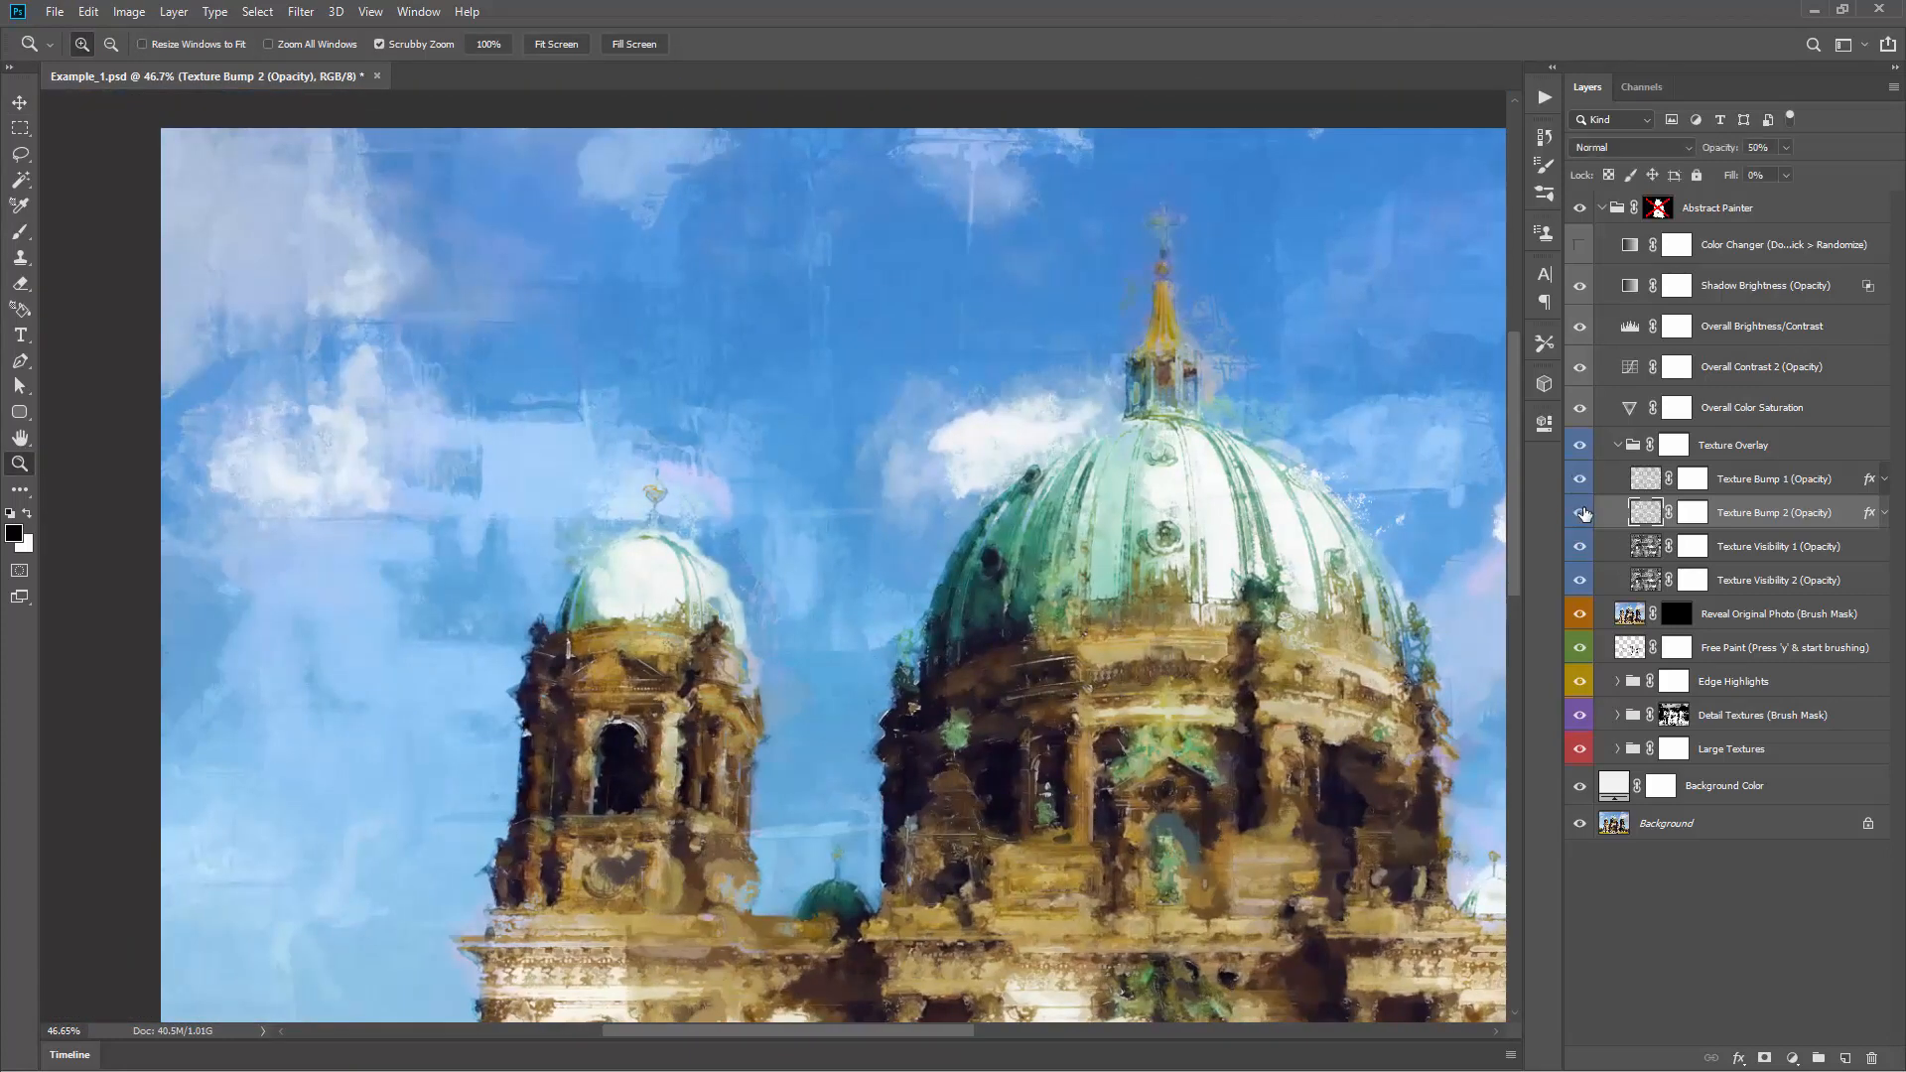
pyautogui.moveTo(771, 277); pyautogui.dragTo(756, 247)
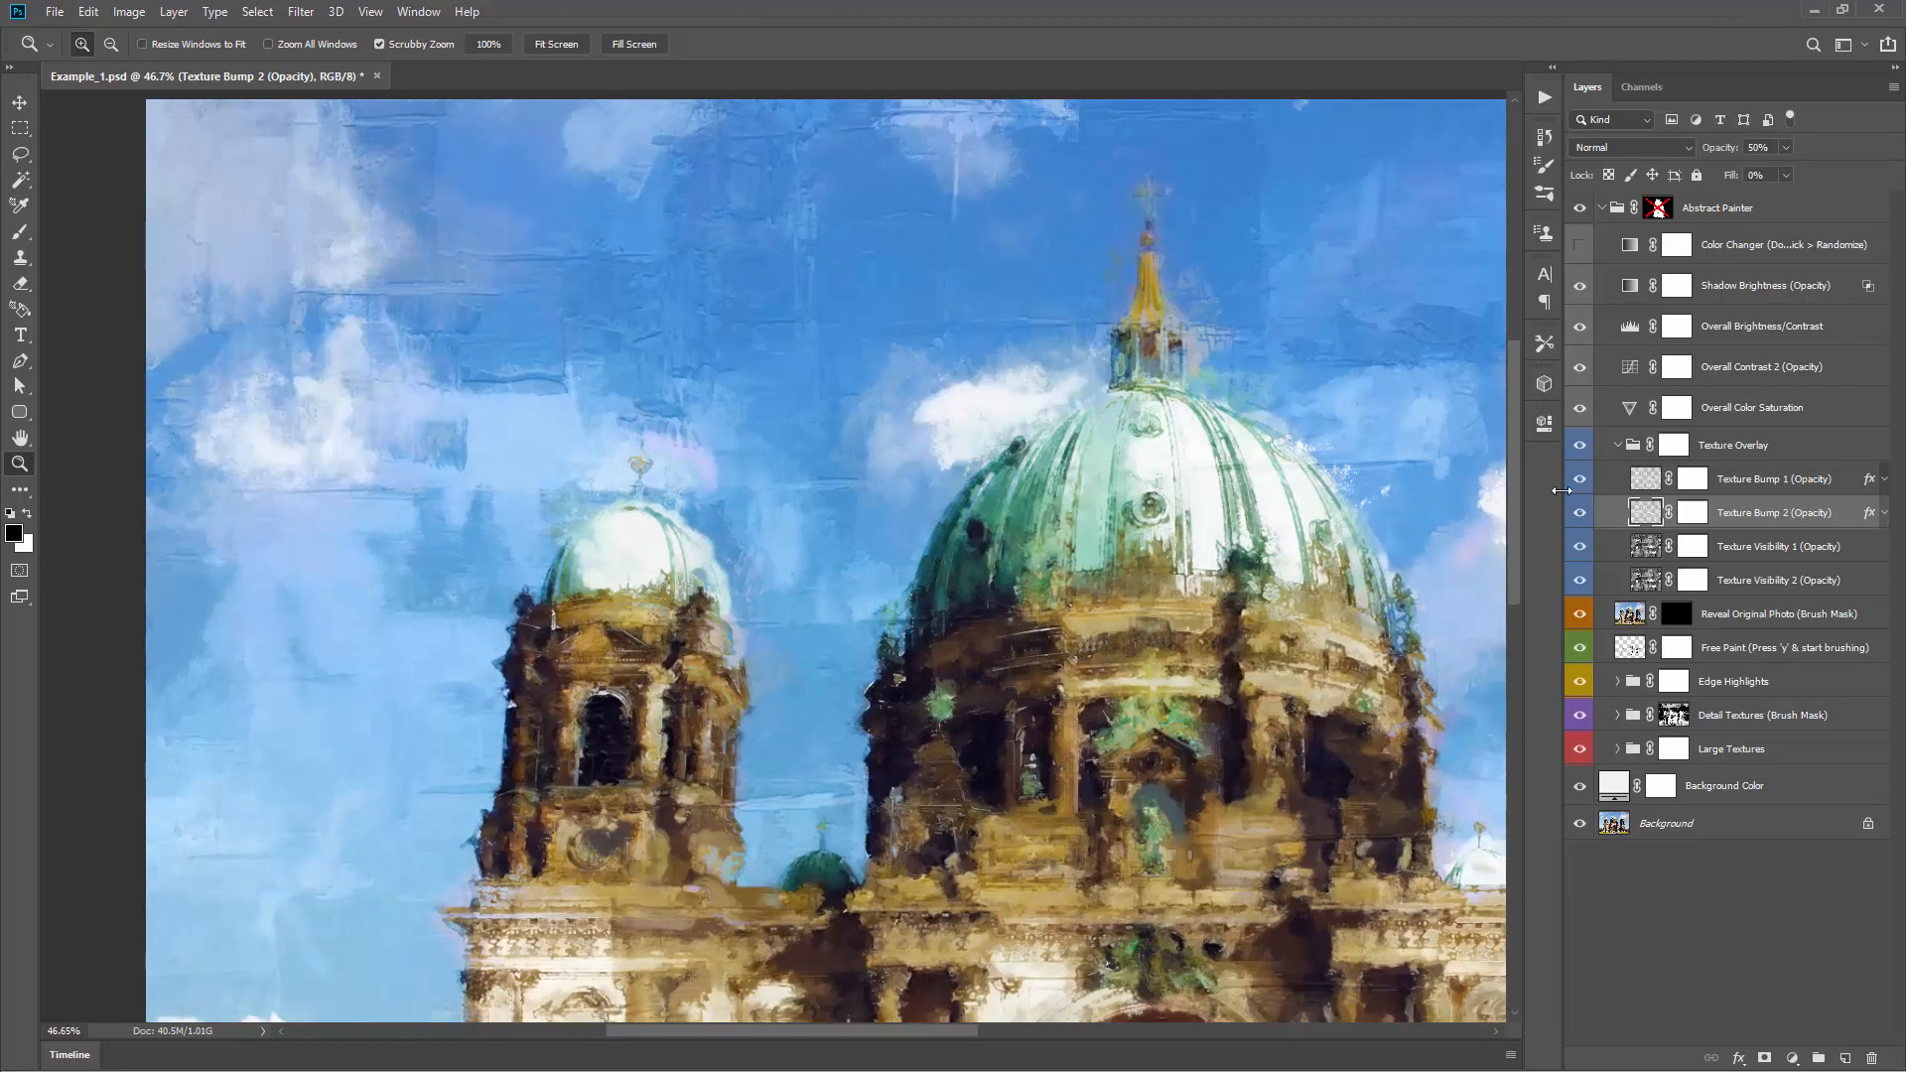
# Step: Compare the bump textures by hiding both Texture Bump layers and showing Texture Bump 1, followed by Texture Bump 2
pyautogui.click(1578, 478)
pyautogui.click(1577, 513)
pyautogui.click(1737, 486)
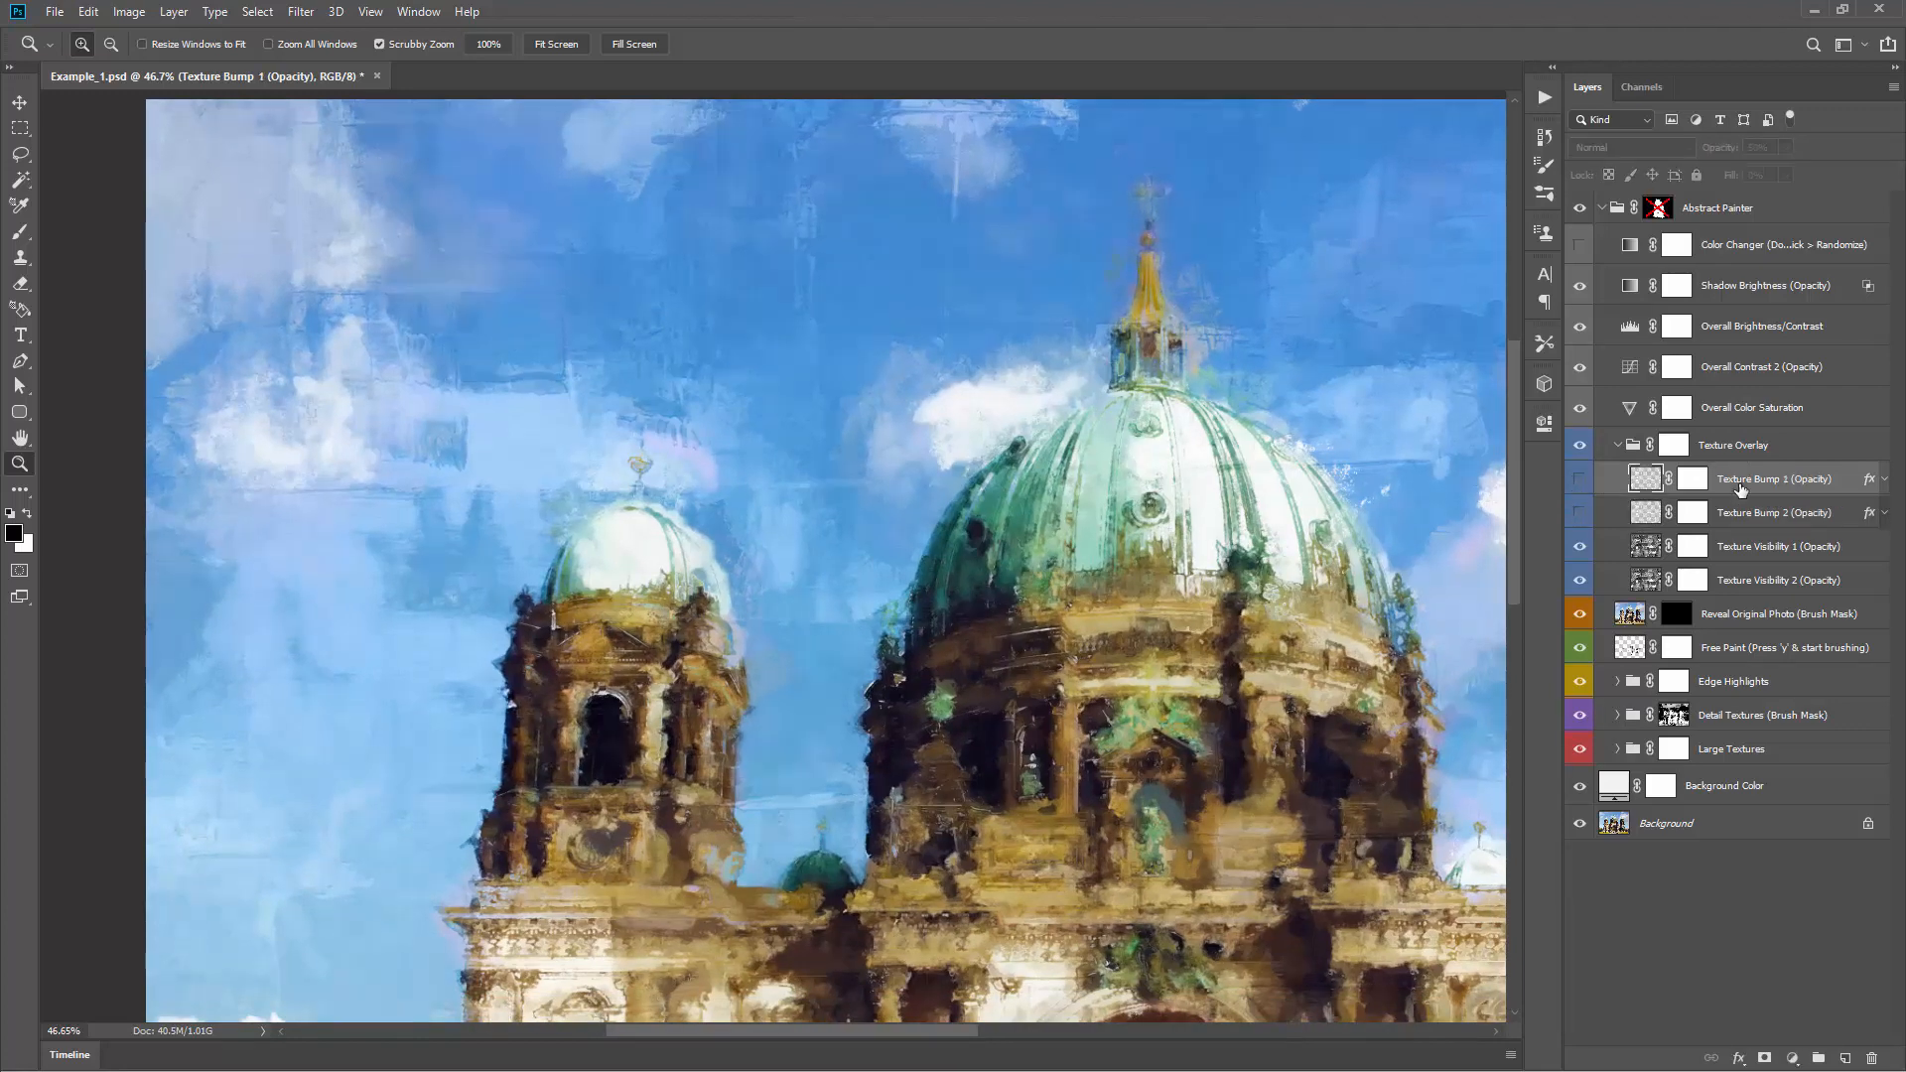
pyautogui.click(1580, 480)
pyautogui.moveTo(1010, 413); pyautogui.dragTo(958, 404)
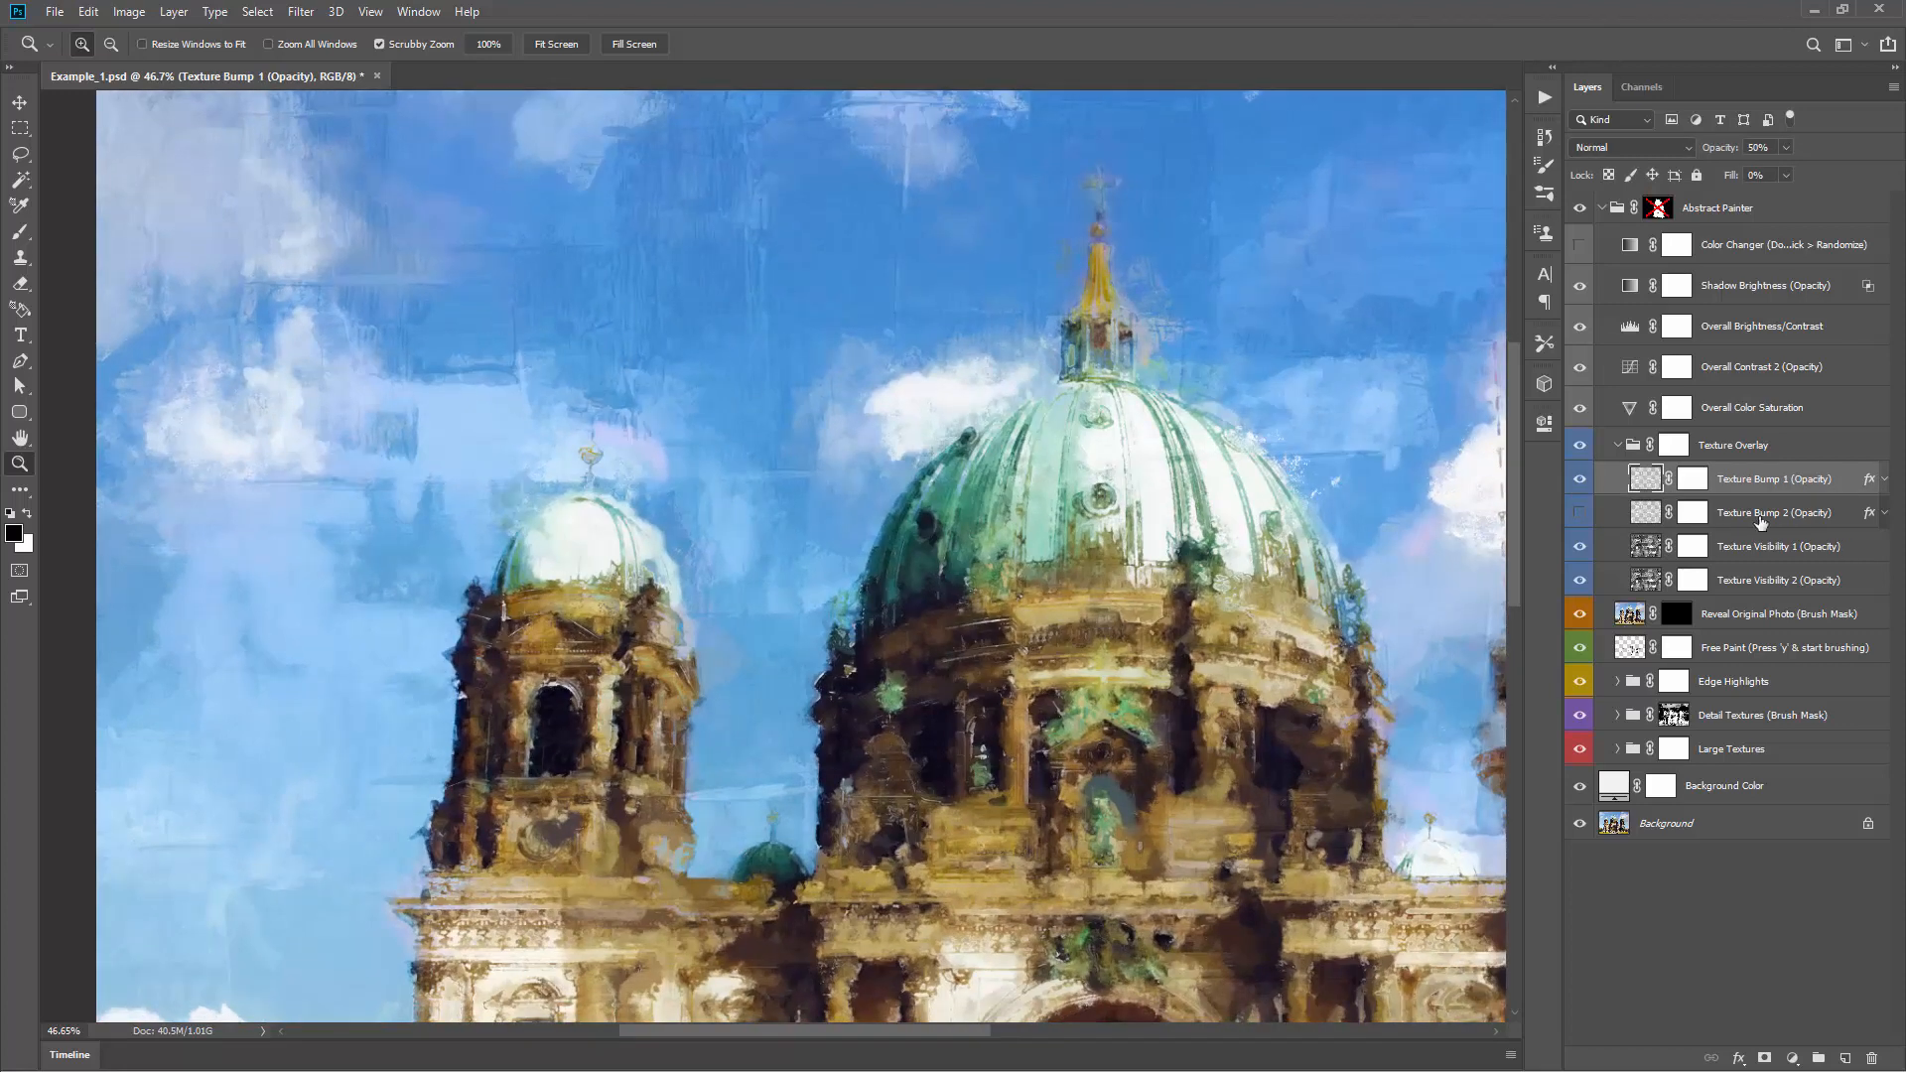
pyautogui.click(1579, 513)
pyautogui.click(1709, 518)
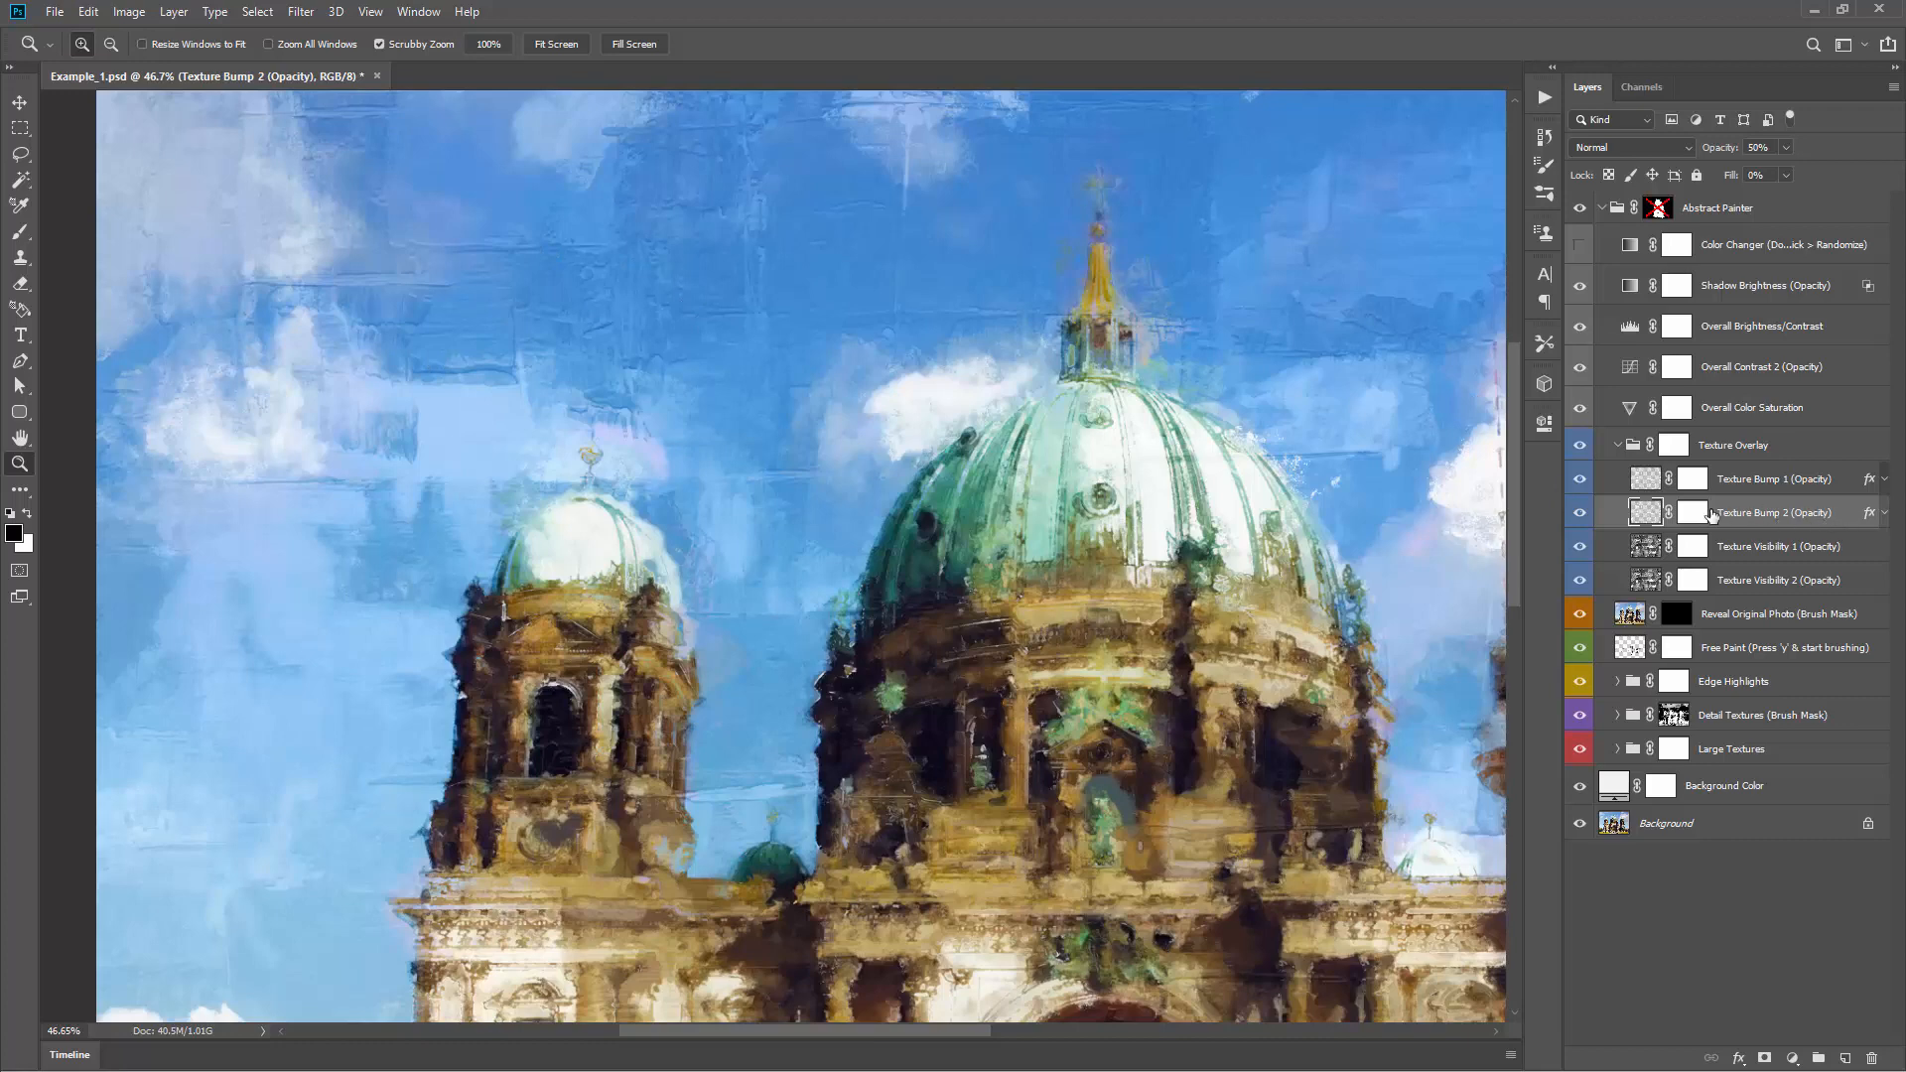
# Step: Open the Bevel & Emboss layer style settings of Texture Bump 2, keeping the painting in view
pyautogui.doubleClick(1846, 512)
pyautogui.moveTo(1191, 99); pyautogui.dragTo(1160, 164)
pyautogui.moveTo(936, 171); pyautogui.dragTo(896, 147)
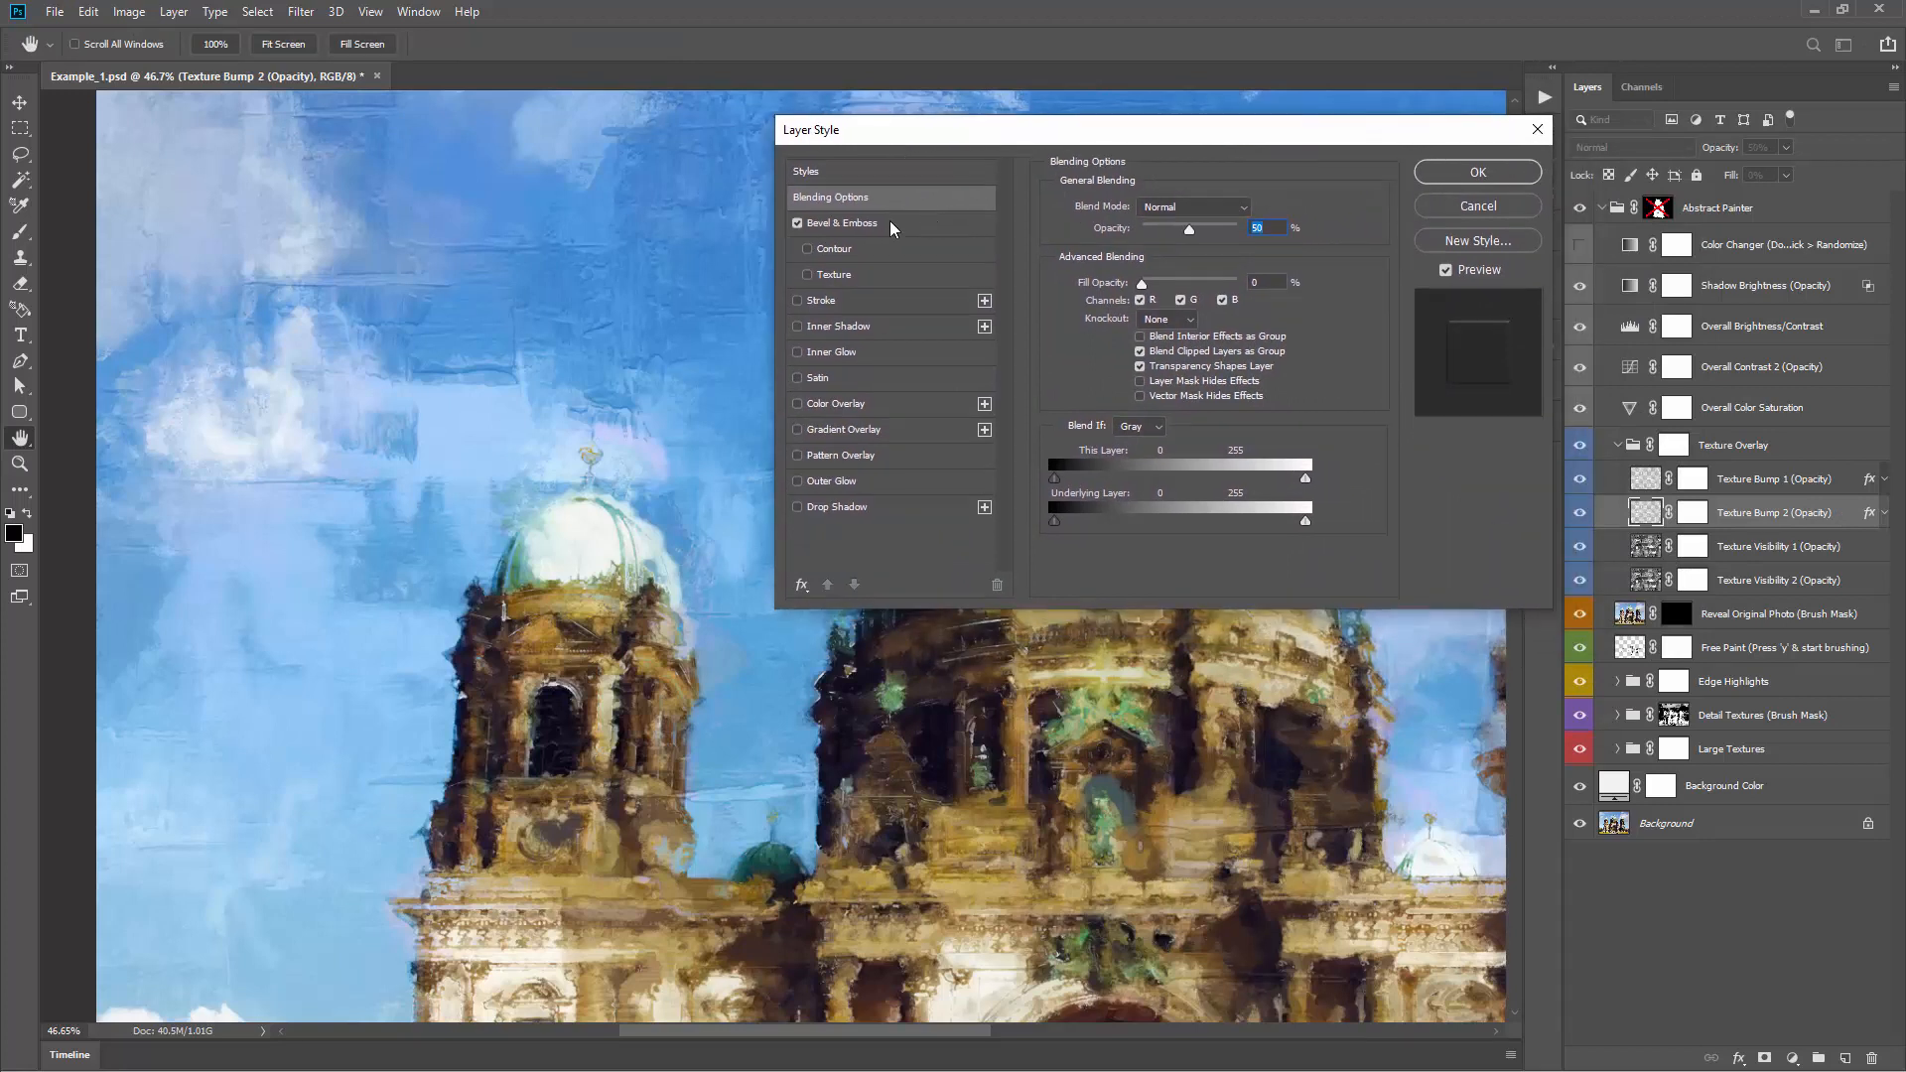
pyautogui.click(841, 224)
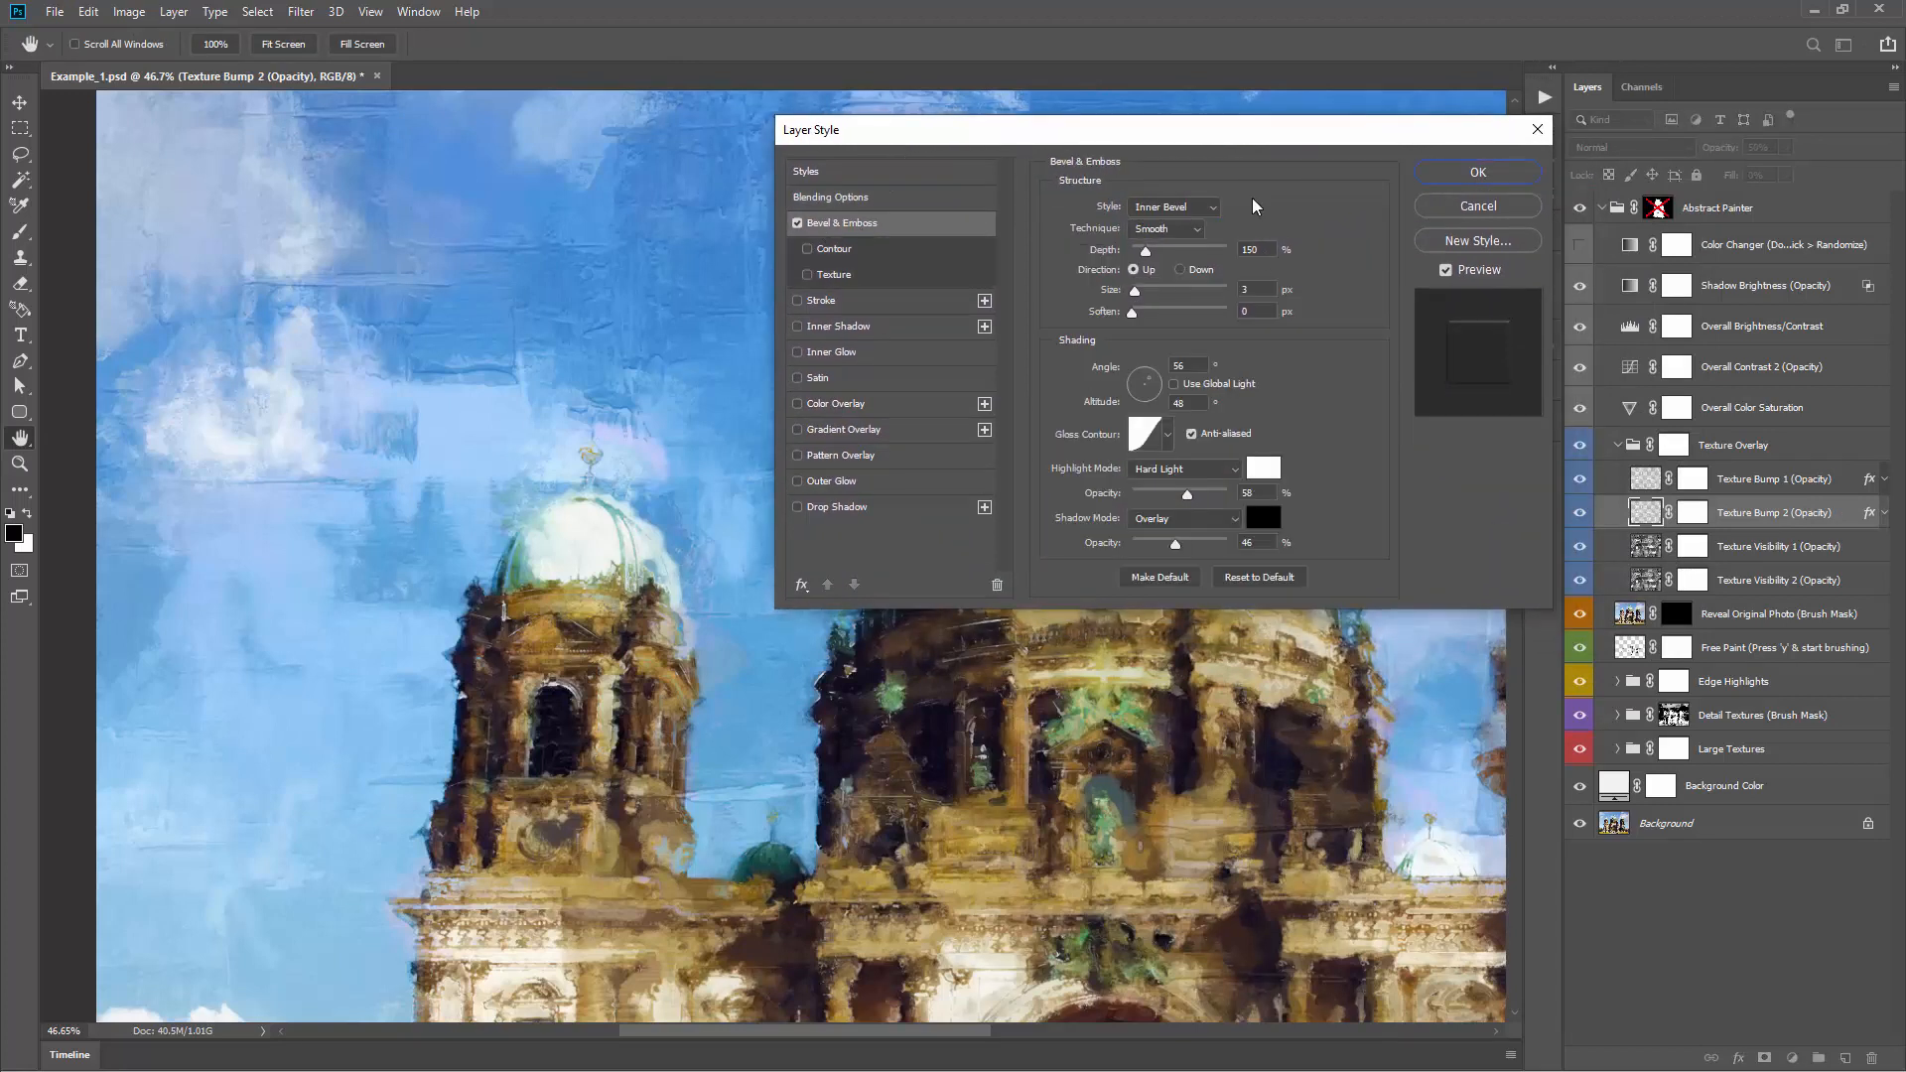
pyautogui.moveTo(1140, 133); pyautogui.dragTo(1337, 102)
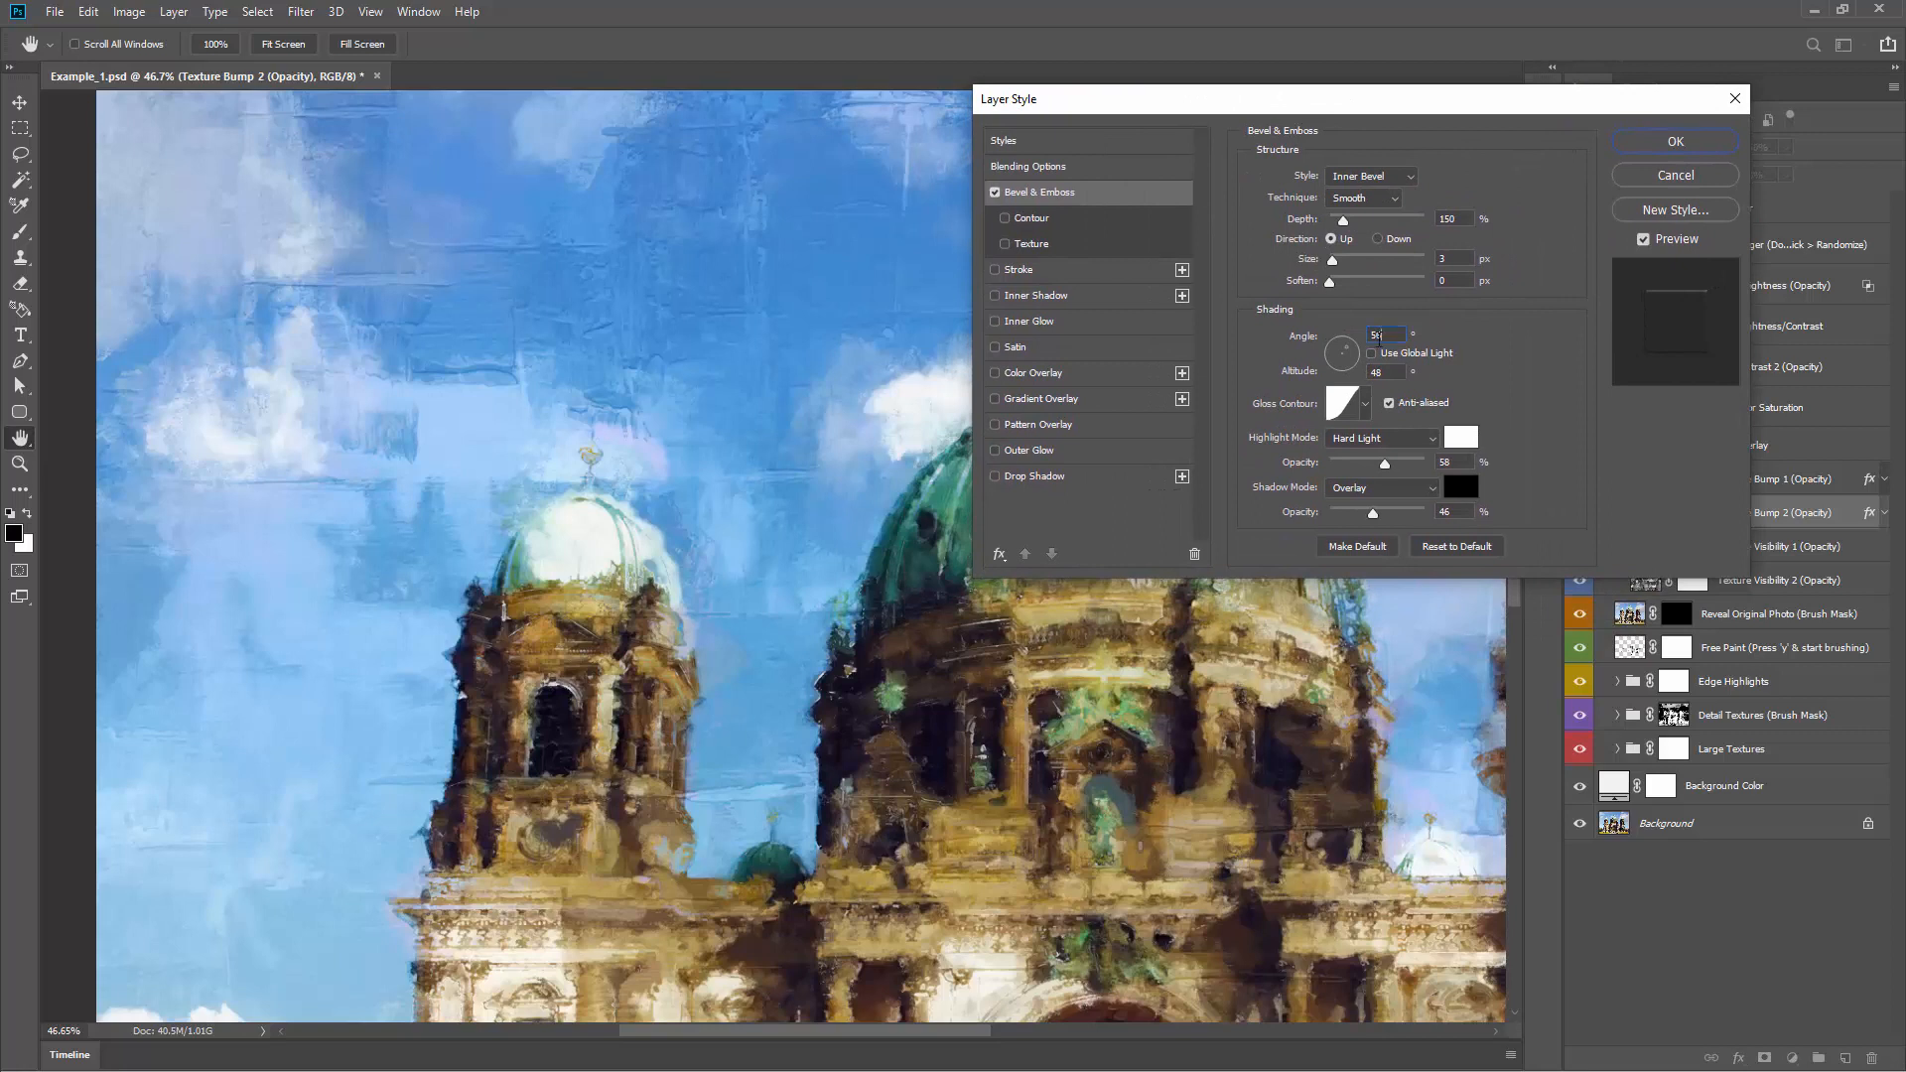
# Step: Try rotating the Bevel & Emboss angle around the full circle and lowering the shadow opacity, and discard the changes
pyautogui.hotkey('shift', 'Up')
pyautogui.hotkey('shift', 'Up')
pyautogui.hotkey('shift', 'Up')
pyautogui.hotkey('shift', 'Up')
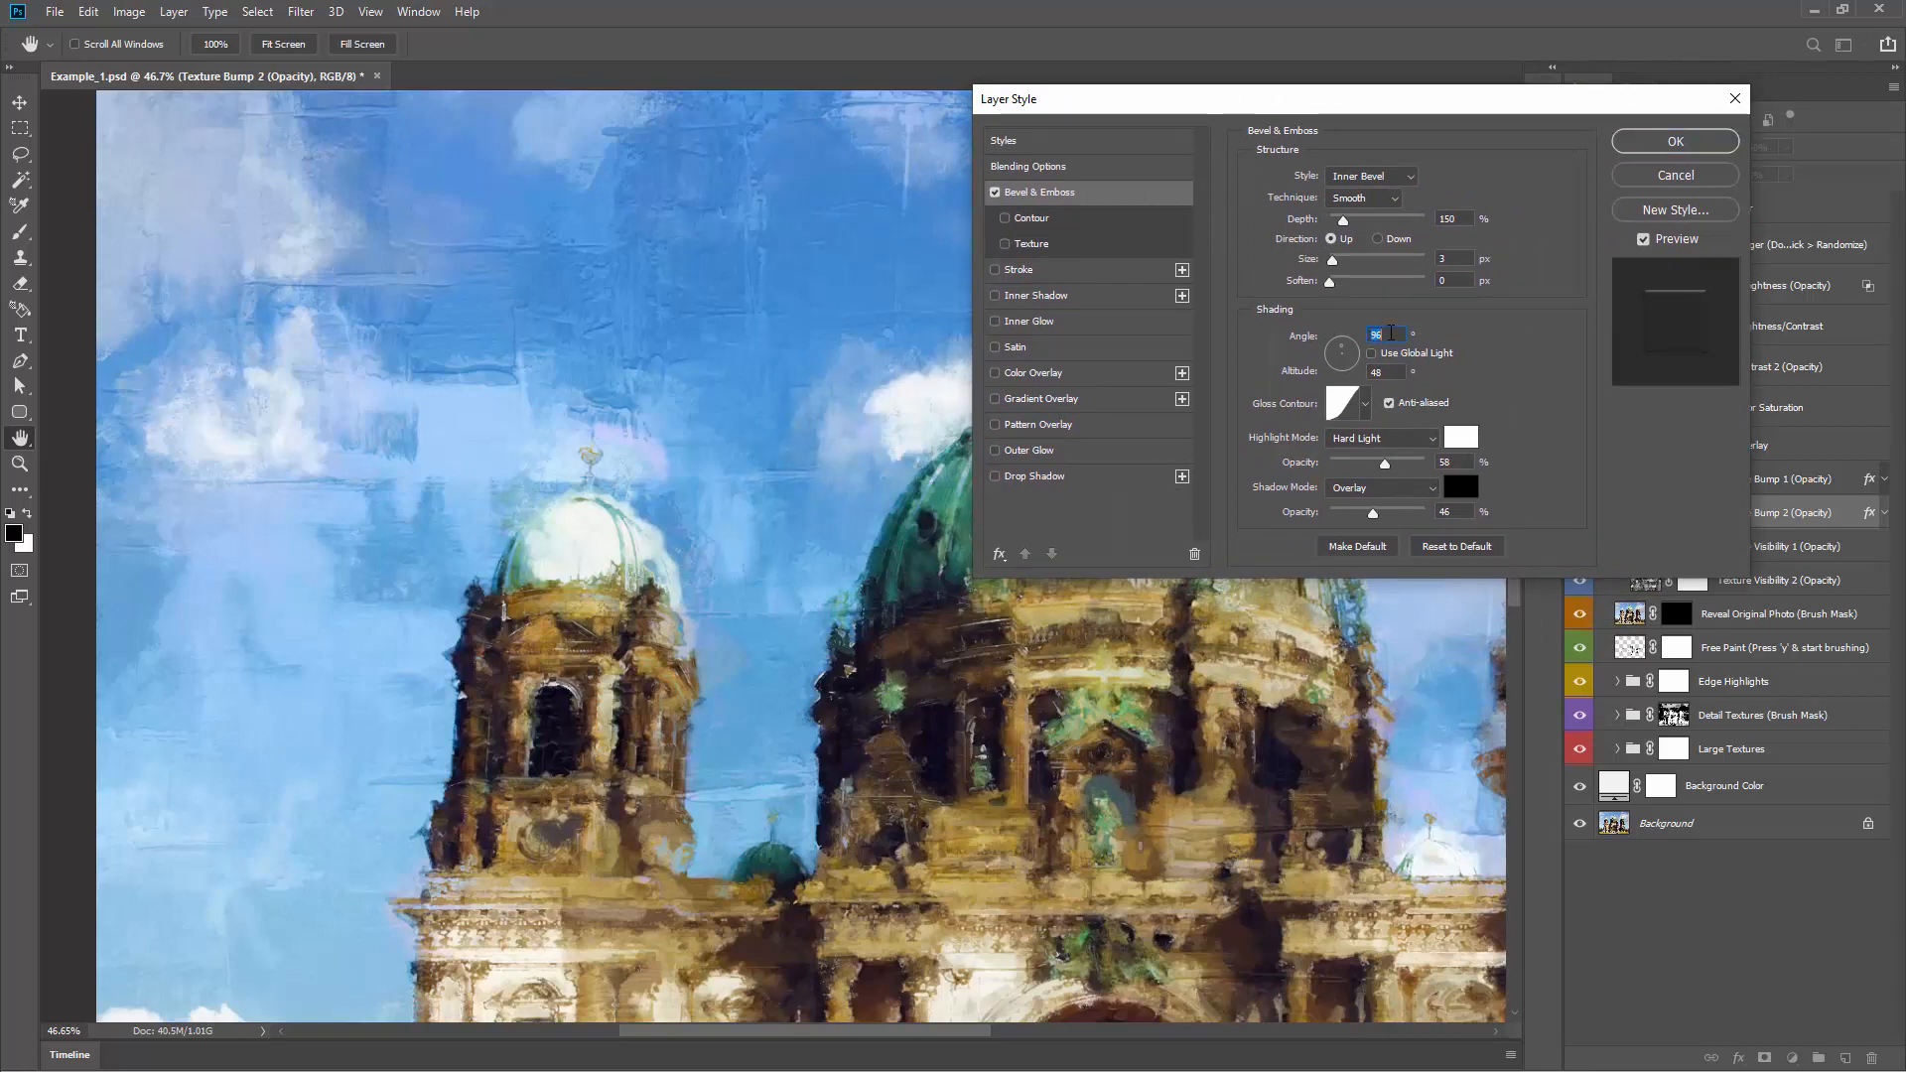
pyautogui.hotkey('shift', 'Up')
pyautogui.hotkey('shift', 'Up')
pyautogui.hotkey('shift', 'Up')
pyautogui.hotkey('shift', 'Up')
pyautogui.hotkey('shift', 'Up')
pyautogui.hotkey('shift', 'Up')
pyautogui.hotkey('shift', 'Up')
pyautogui.hotkey('shift', 'Up')
pyautogui.hotkey('shift', 'Up')
pyautogui.hotkey('shift', 'Up')
pyautogui.hotkey('shift', 'Up')
pyautogui.hotkey('shift', 'Up')
pyautogui.hotkey('shift', 'Up')
pyautogui.hotkey('shift', 'Up')
pyautogui.hotkey('shift', 'Up')
pyautogui.hotkey('shift', 'Up')
pyautogui.hotkey('shift', 'Up')
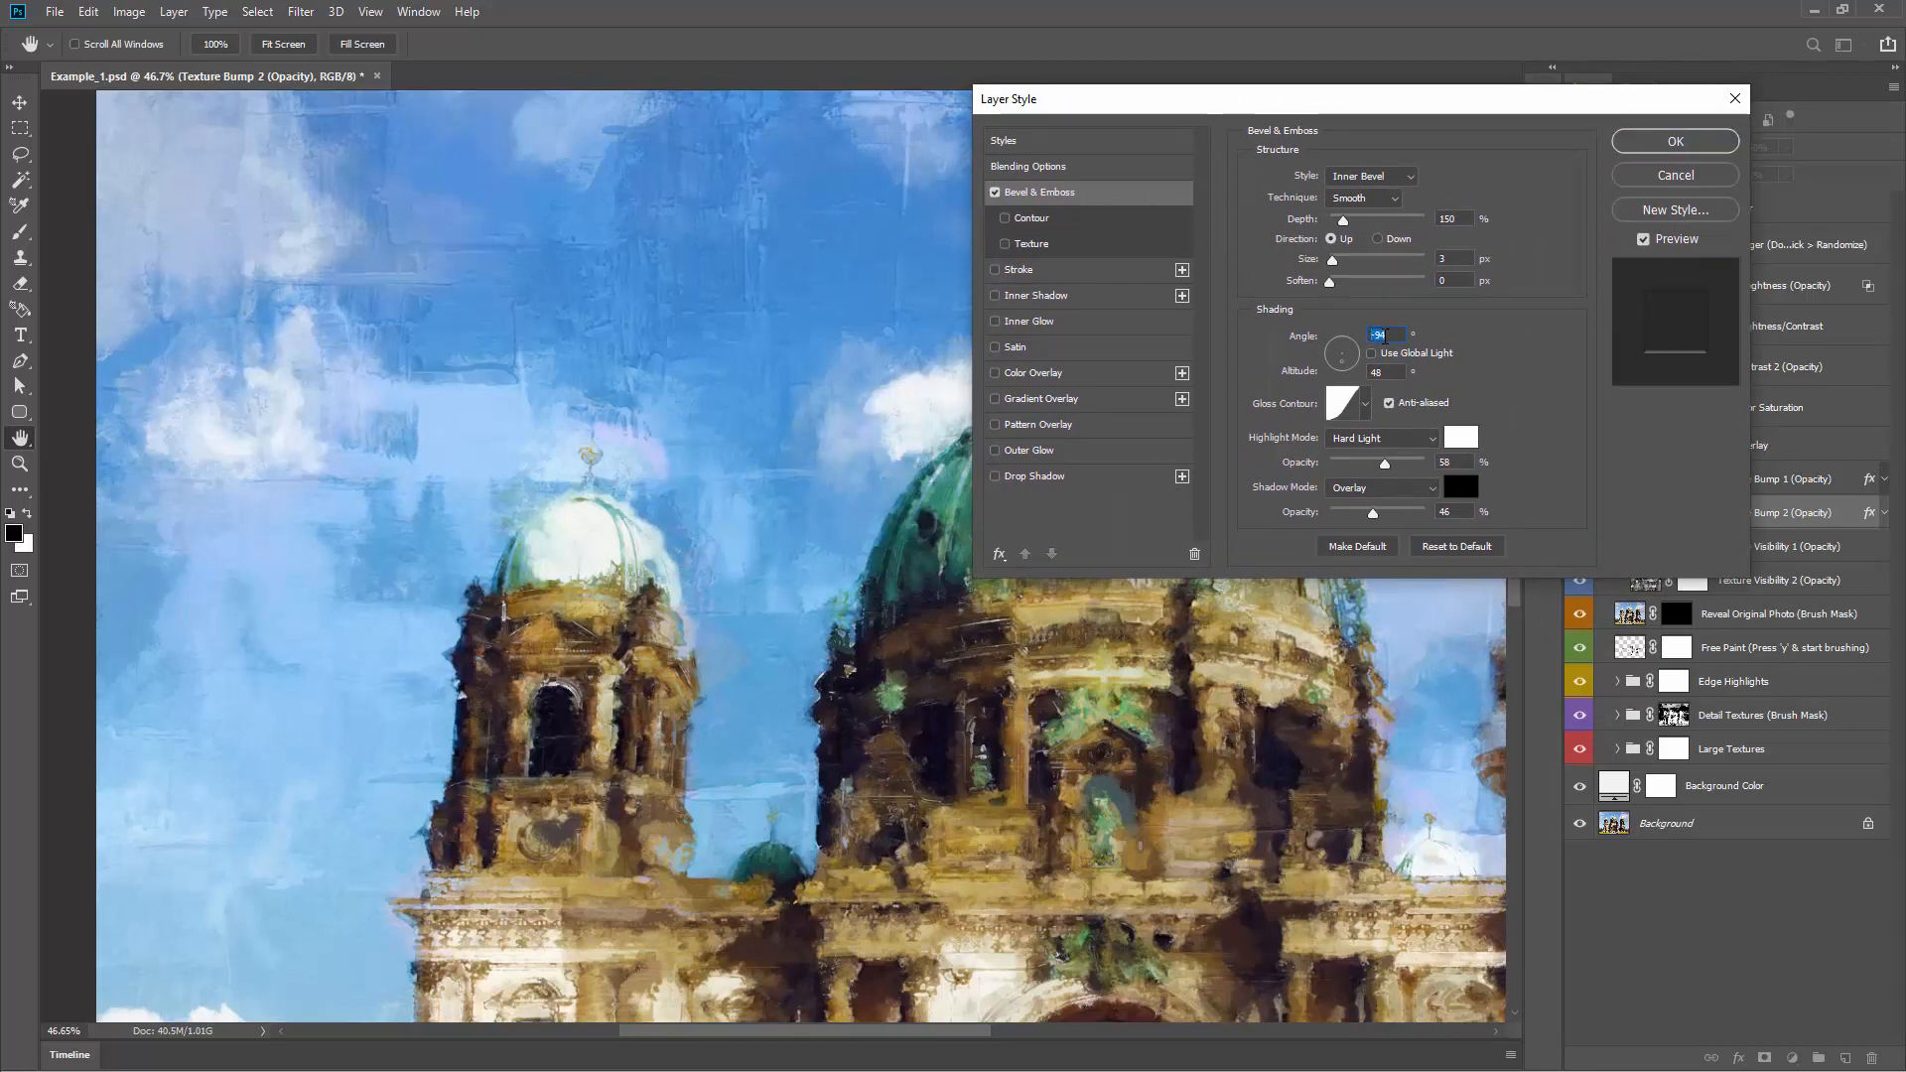
pyautogui.hotkey('shift', 'Up')
pyautogui.hotkey('shift', 'Up')
pyautogui.hotkey('shift', 'Up')
pyautogui.hotkey('shift', 'Up')
pyautogui.hotkey('shift', 'Up')
pyautogui.hotkey('shift', 'Up')
pyautogui.hotkey('shift', 'Up')
pyautogui.hotkey('shift', 'Up')
pyautogui.hotkey('shift', 'Up')
pyautogui.hotkey('shift', 'Up')
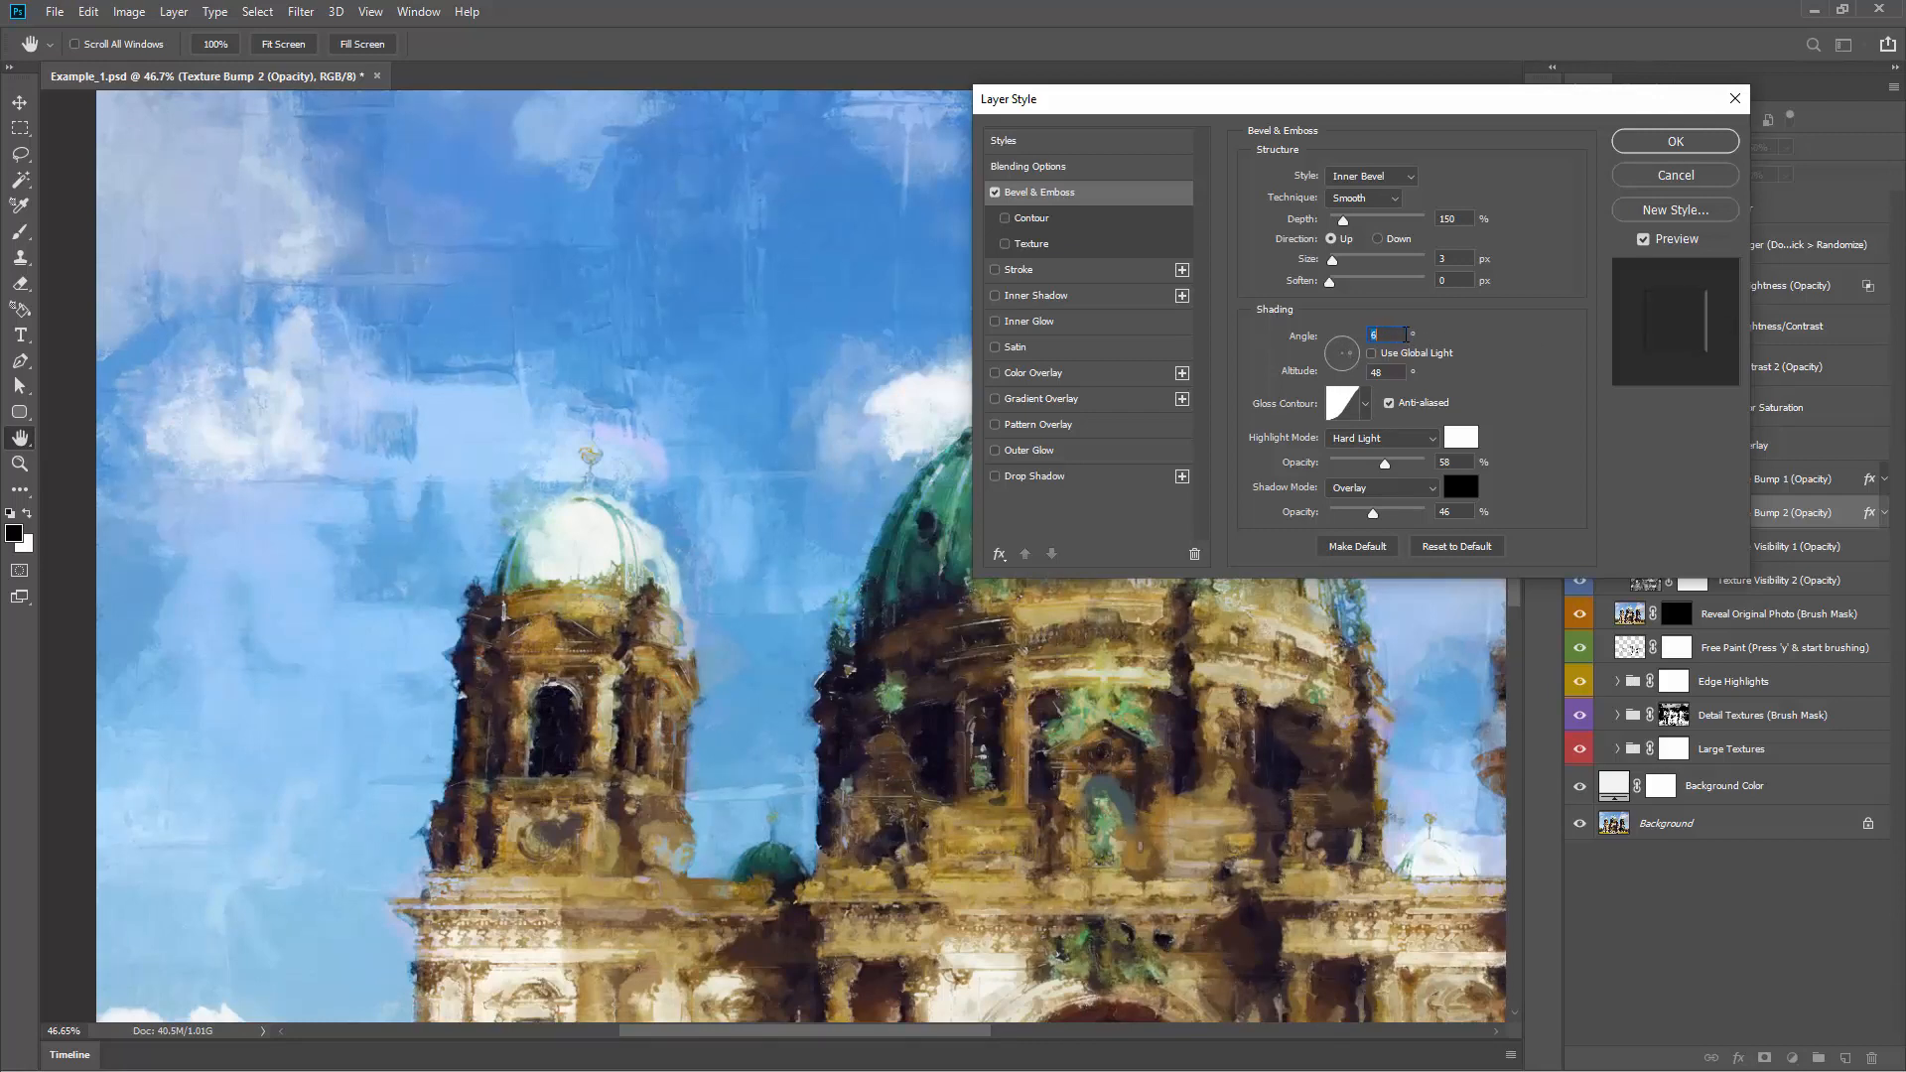
pyautogui.hotkey('shift', 'Up')
pyautogui.hotkey('shift', 'Up')
pyautogui.hotkey('shift', 'Up')
pyautogui.hotkey('shift', 'Up')
pyautogui.hotkey('shift', 'Up')
pyautogui.hotkey('shift', 'Up')
pyautogui.hotkey('shift', 'Up')
pyautogui.hotkey('shift', 'Down')
pyautogui.hotkey('shift', 'Down')
pyautogui.hotkey('shift', 'Down')
pyautogui.hotkey('shift', 'Down')
pyautogui.moveTo(1372, 514); pyautogui.dragTo(1348, 513)
pyautogui.click(1674, 176)
# Step: Collapse the Texture Overlay group and set its opacity to 50%, with its layer mask targeted
pyautogui.click(1674, 445)
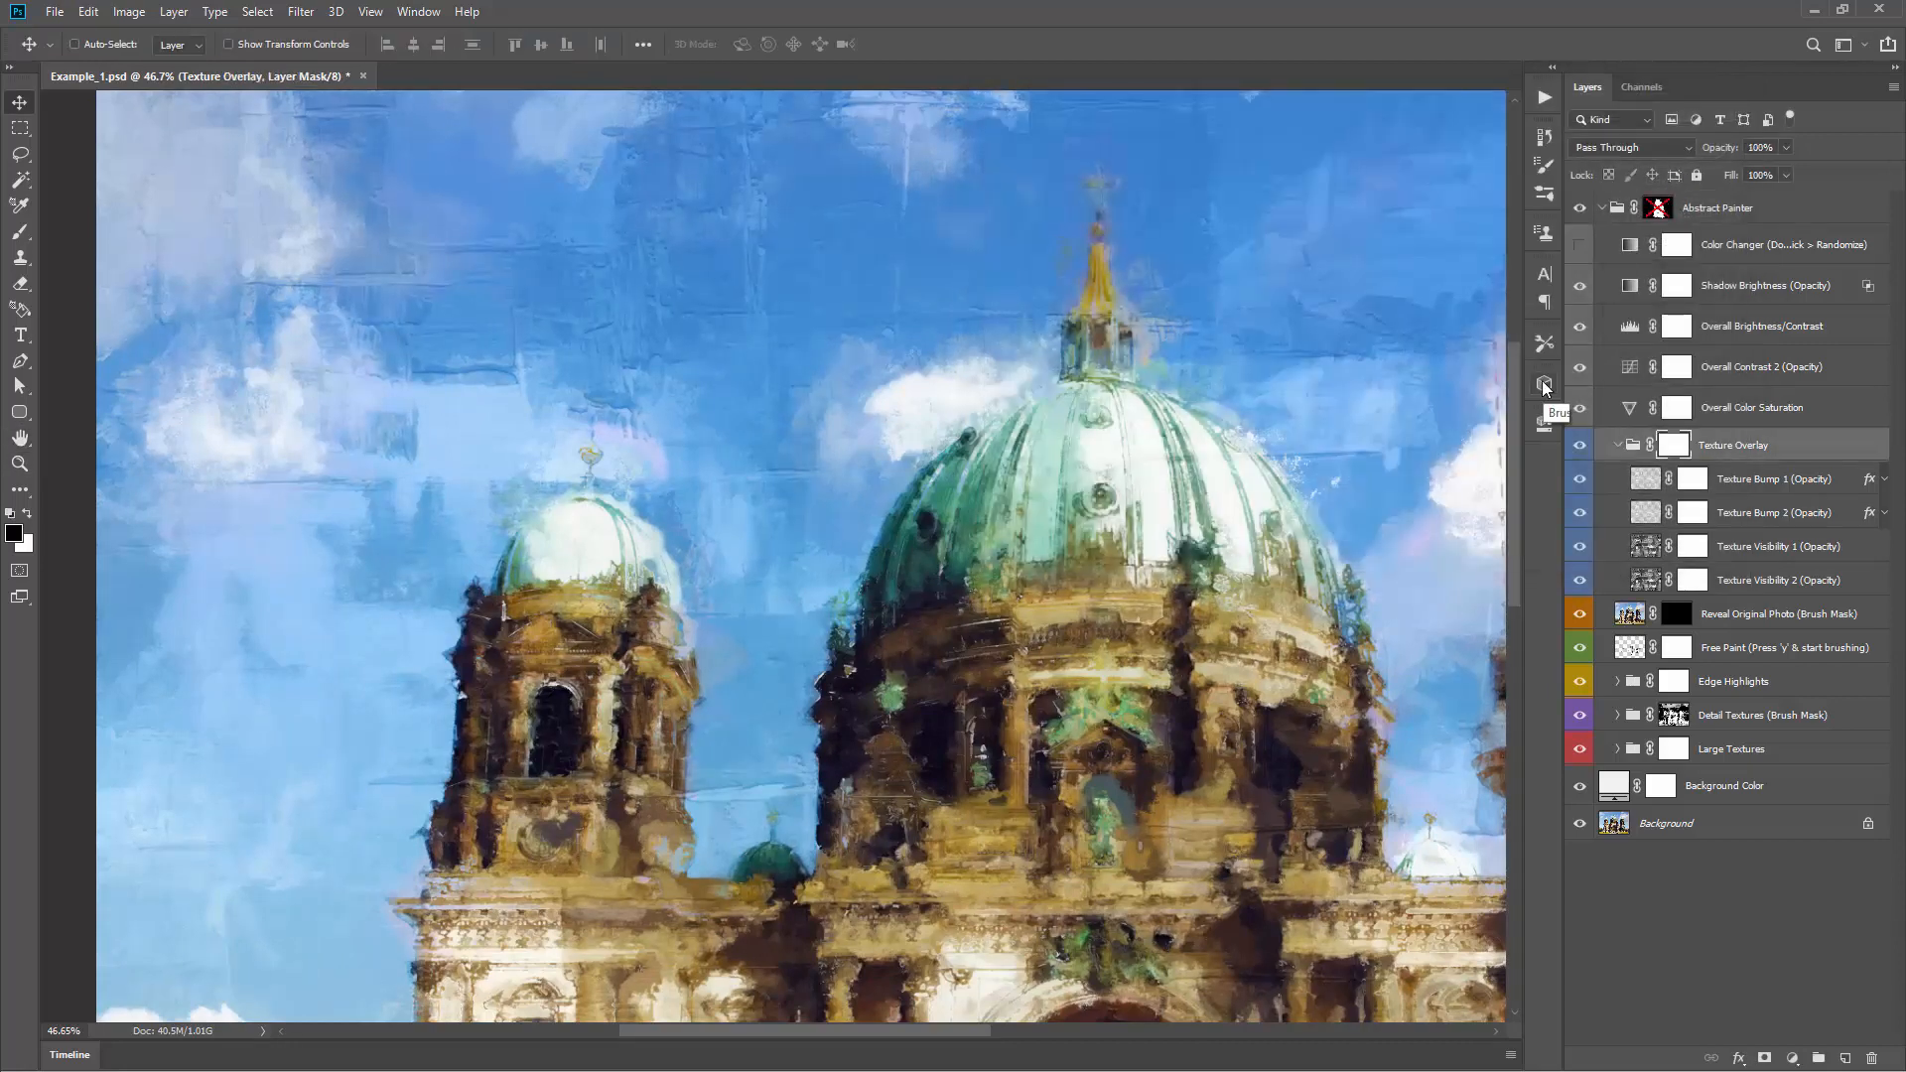
pyautogui.hotkey('ctrl', '0')
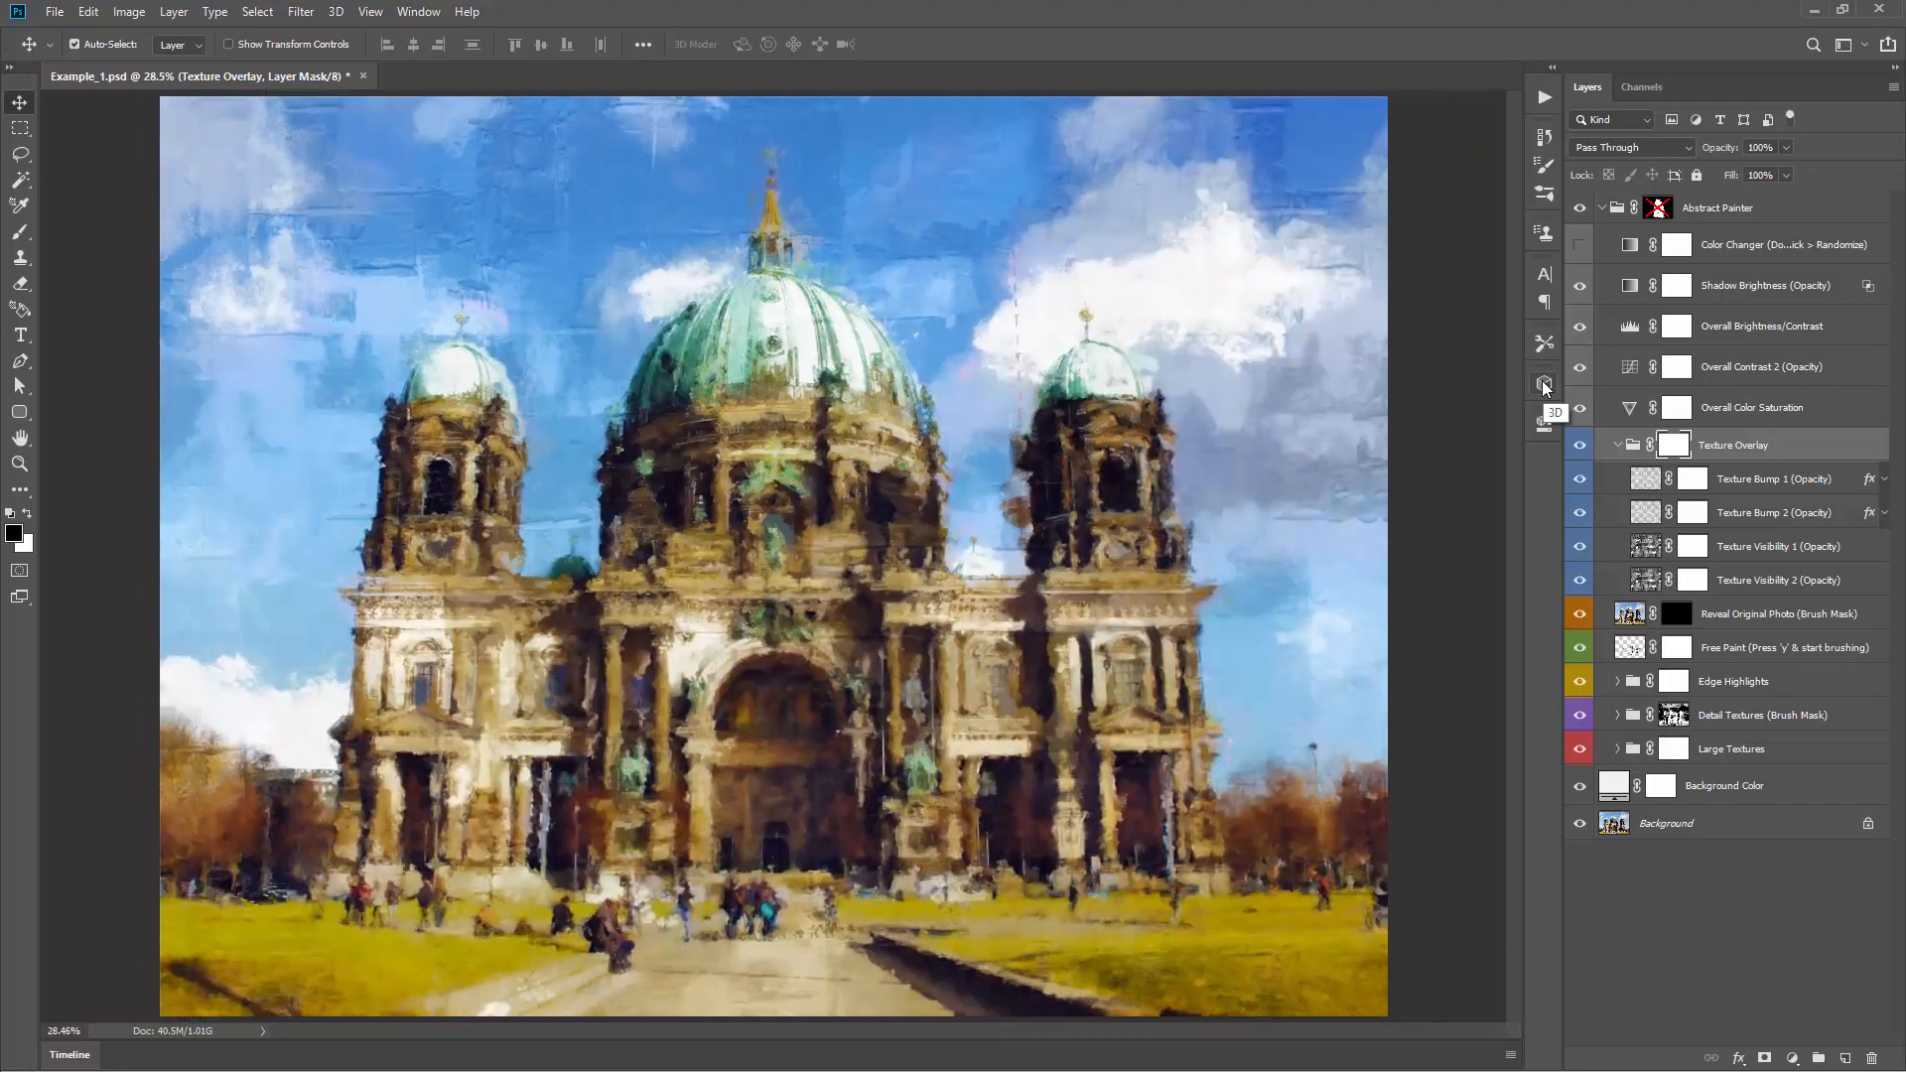
pyautogui.hotkey('ctrl', '-')
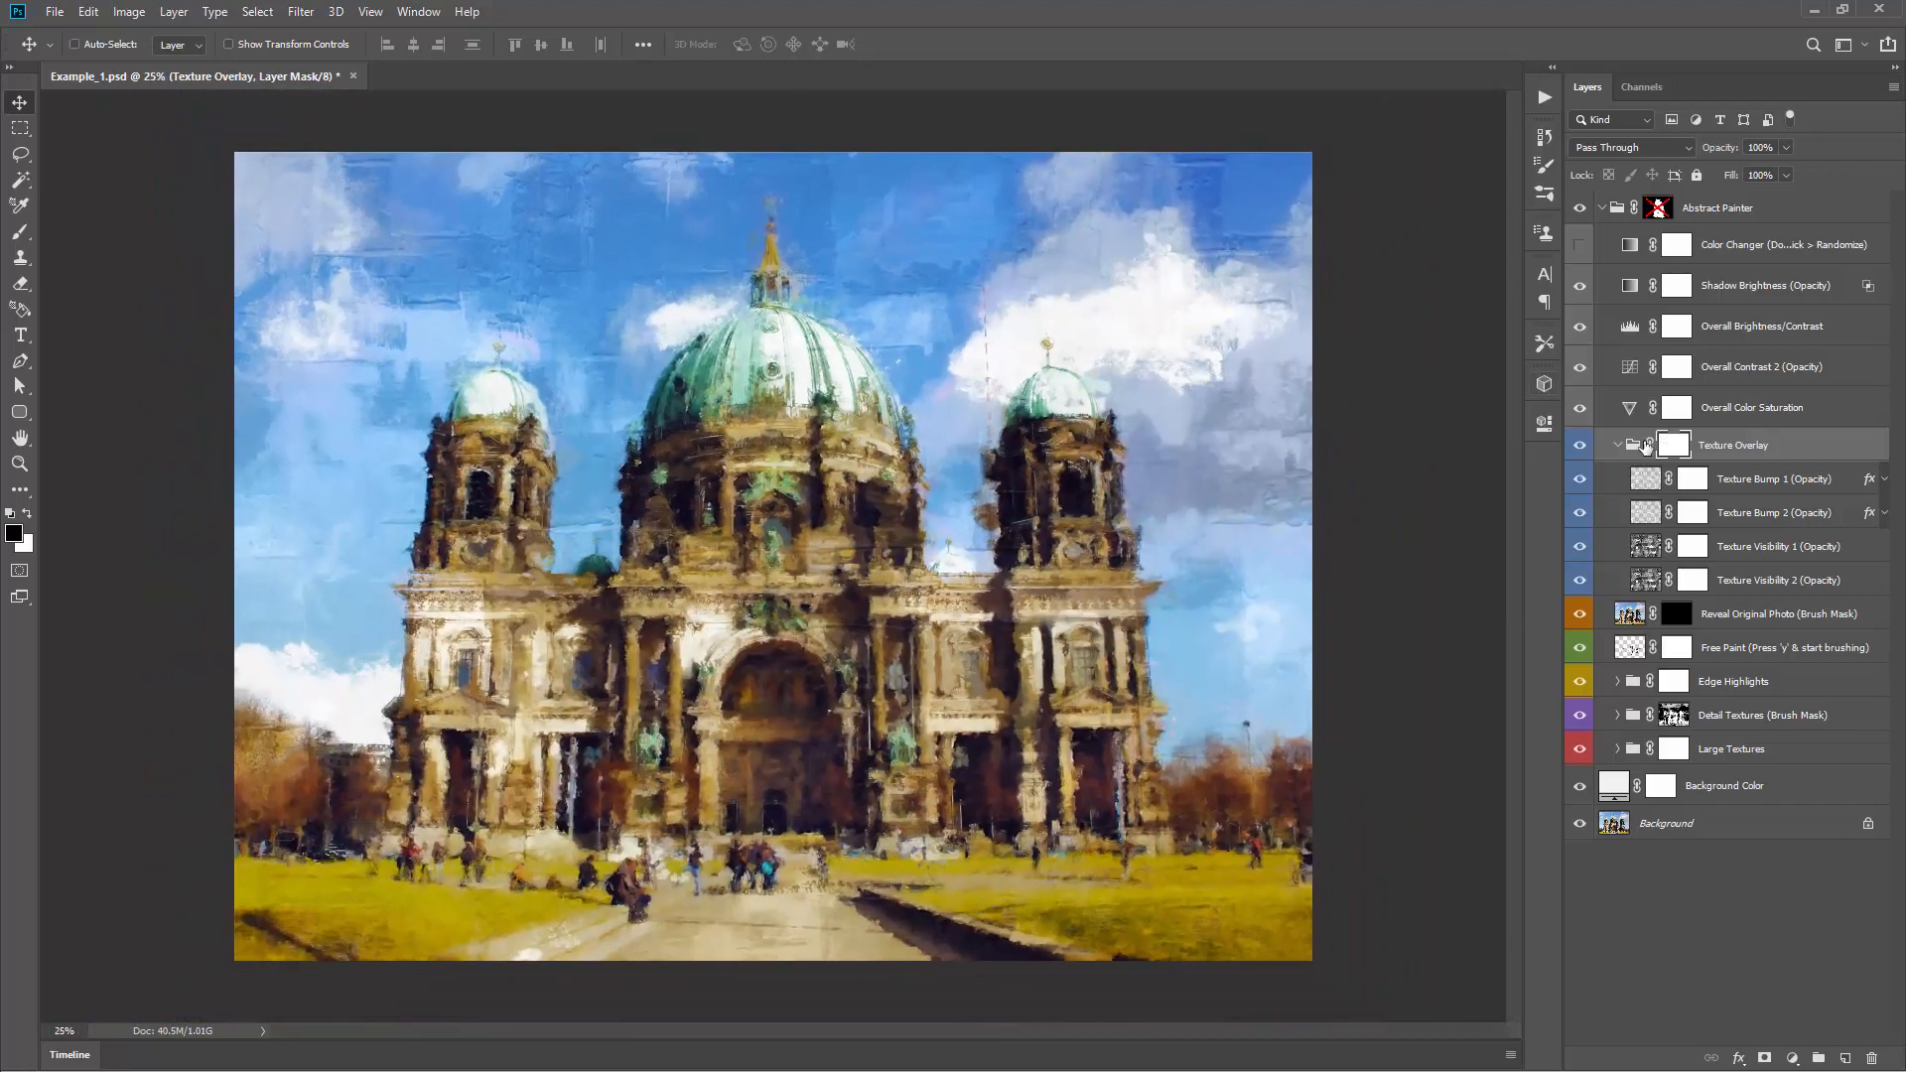
pyautogui.click(1705, 452)
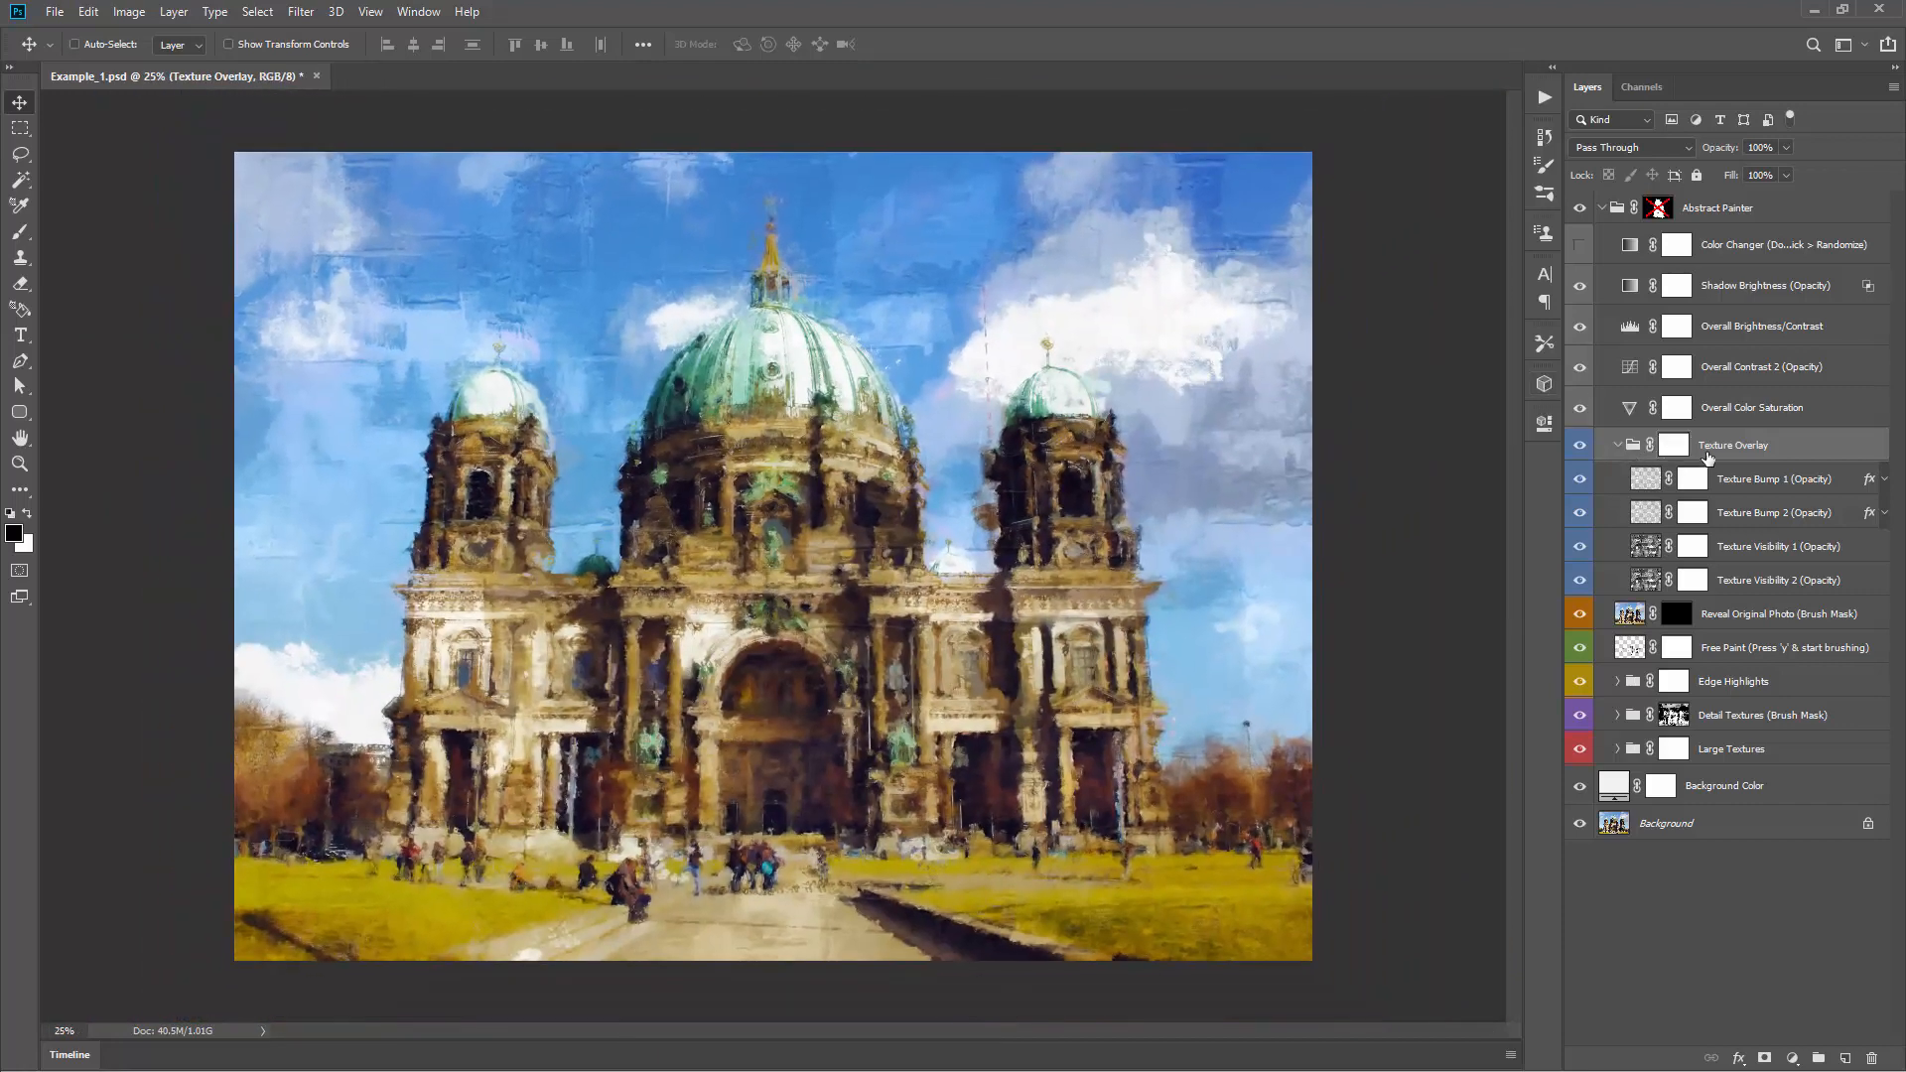
pyautogui.click(1618, 445)
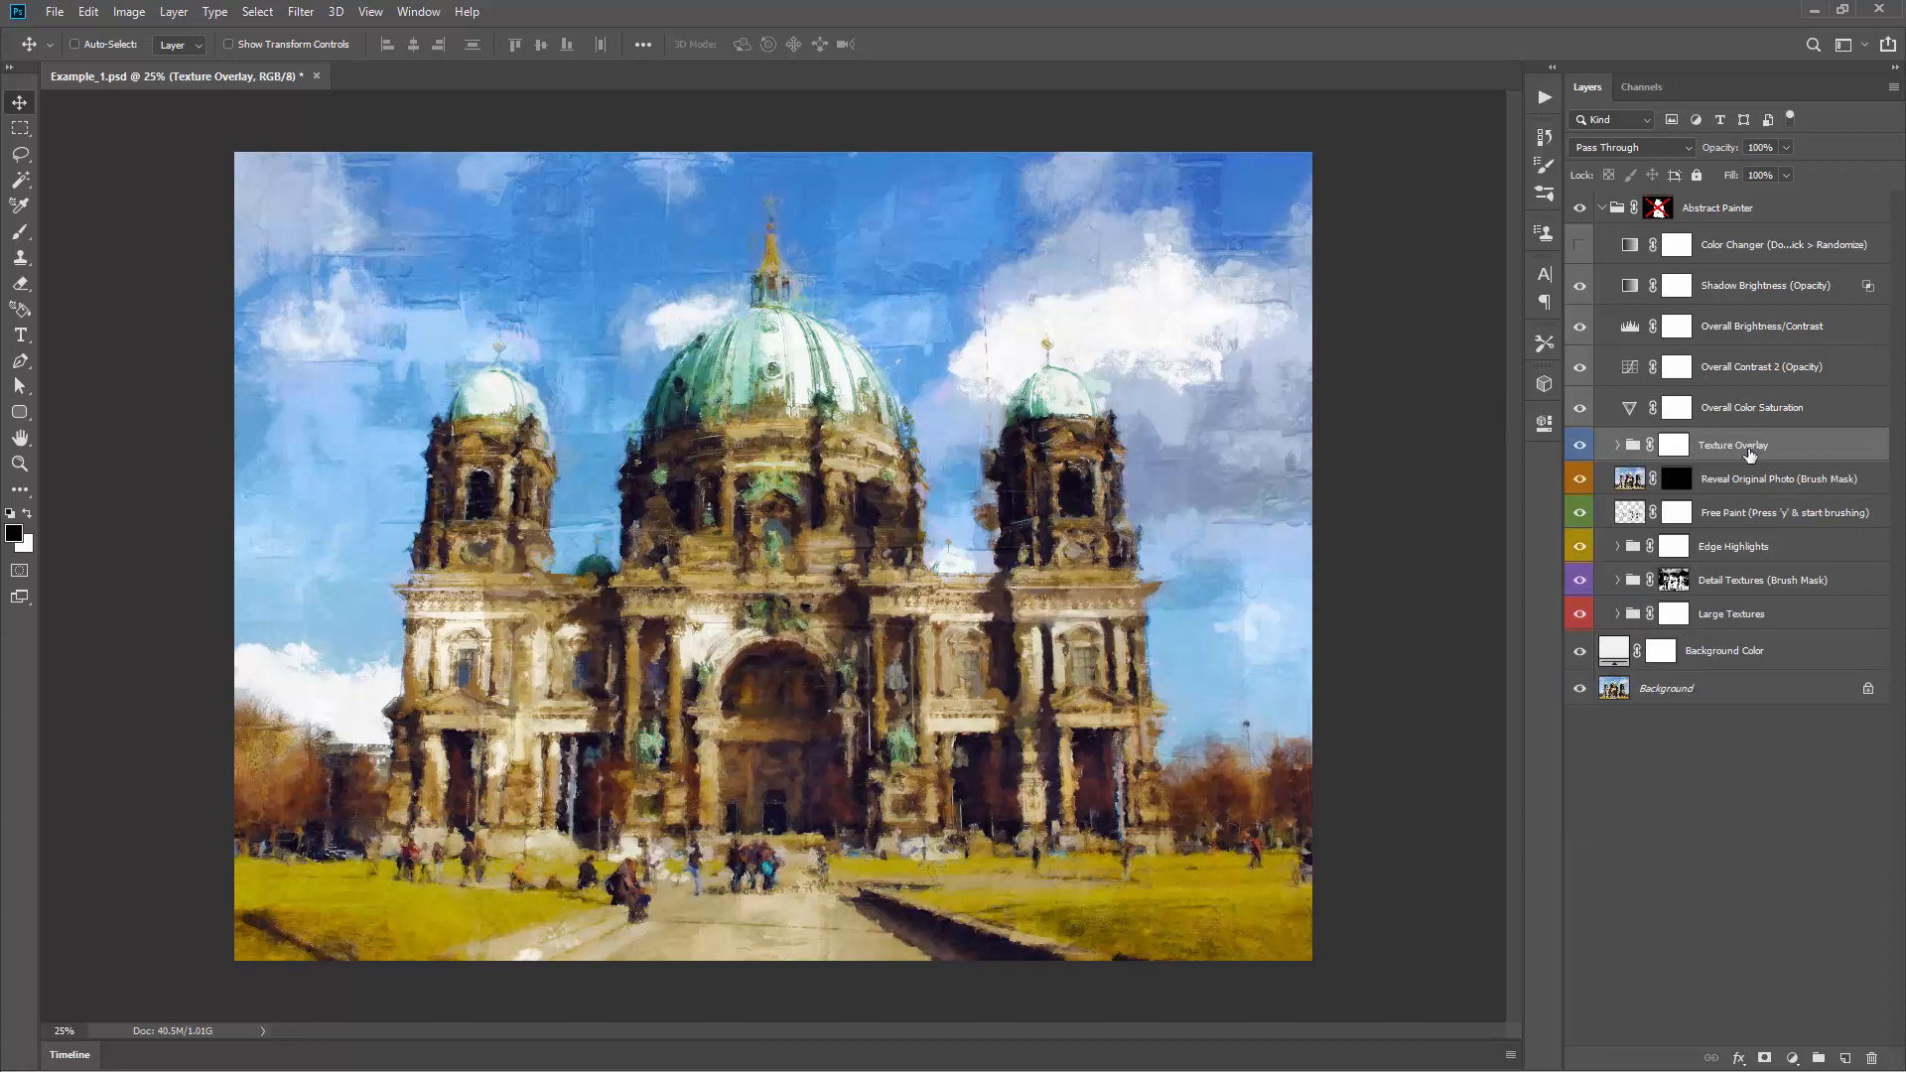
pyautogui.moveTo(1729, 152); pyautogui.dragTo(1676, 147)
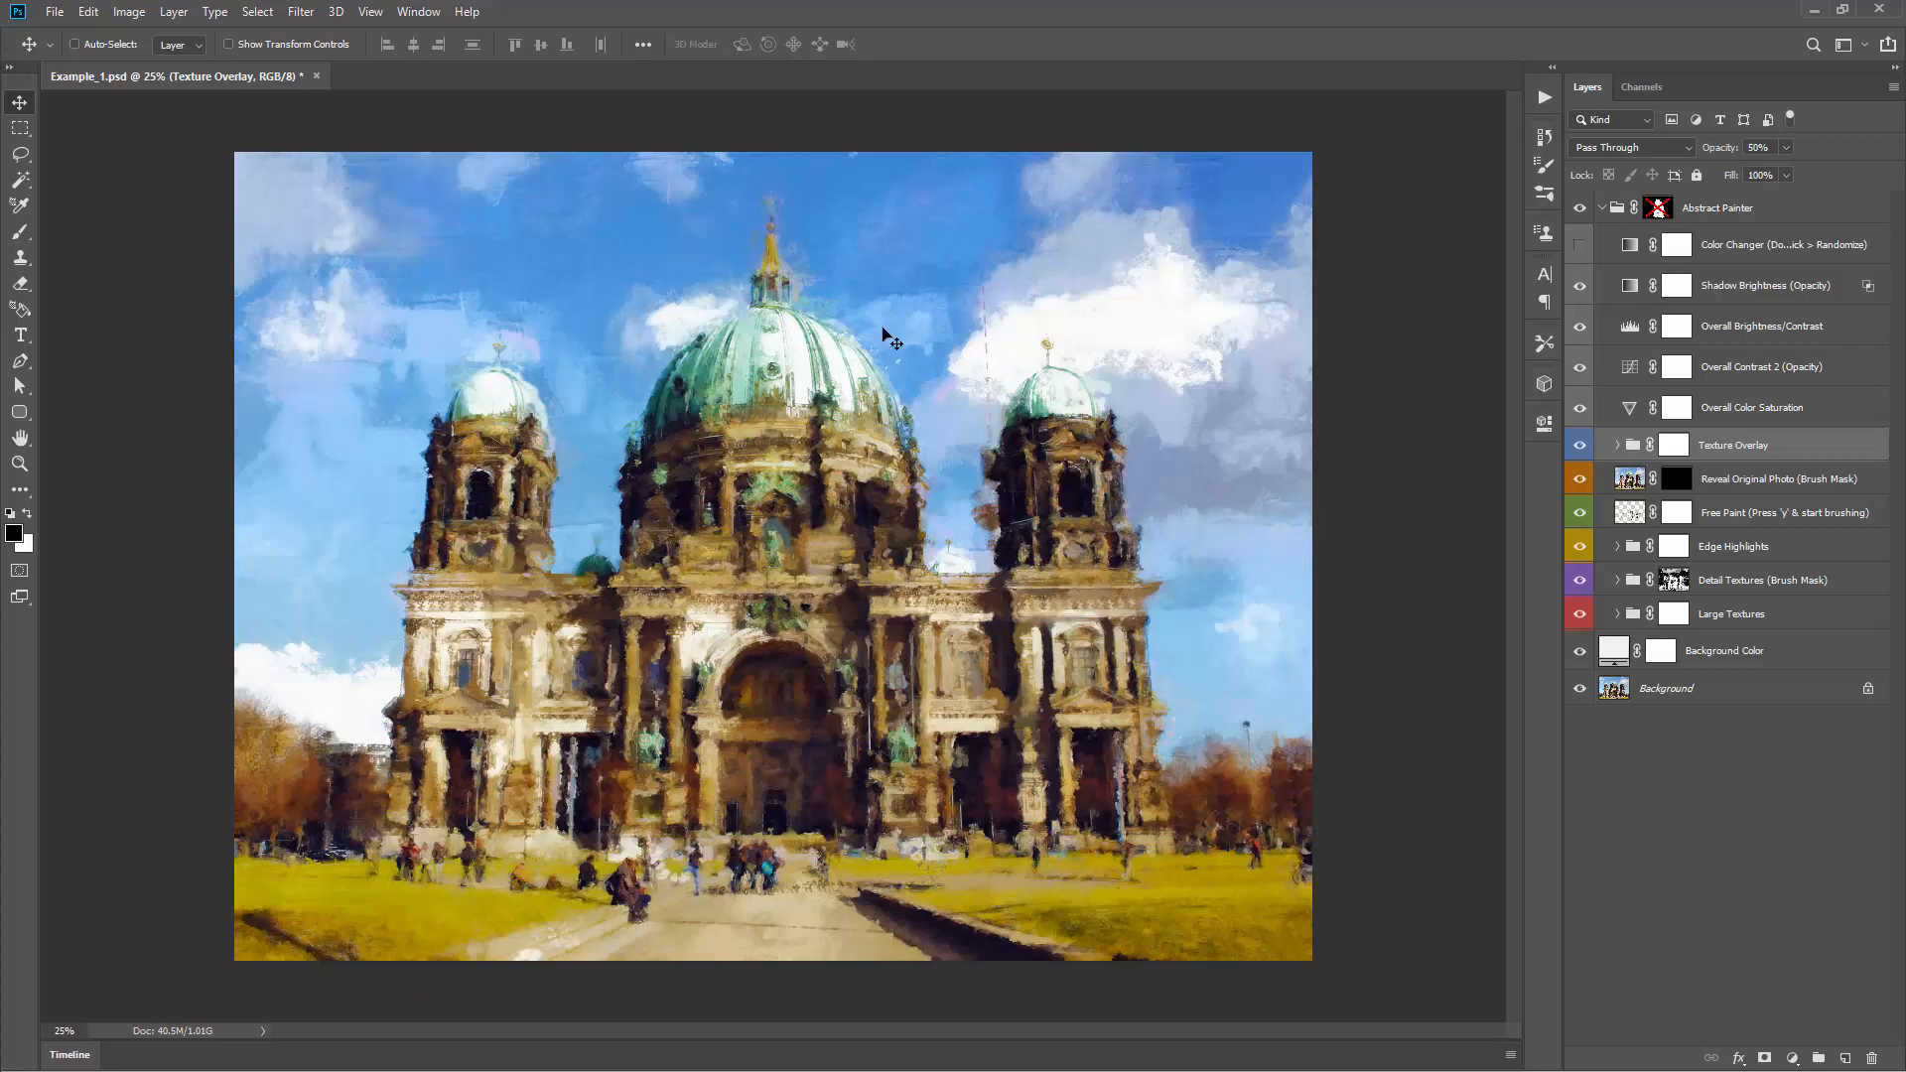
pyautogui.hotkey('ctrl', '\\')
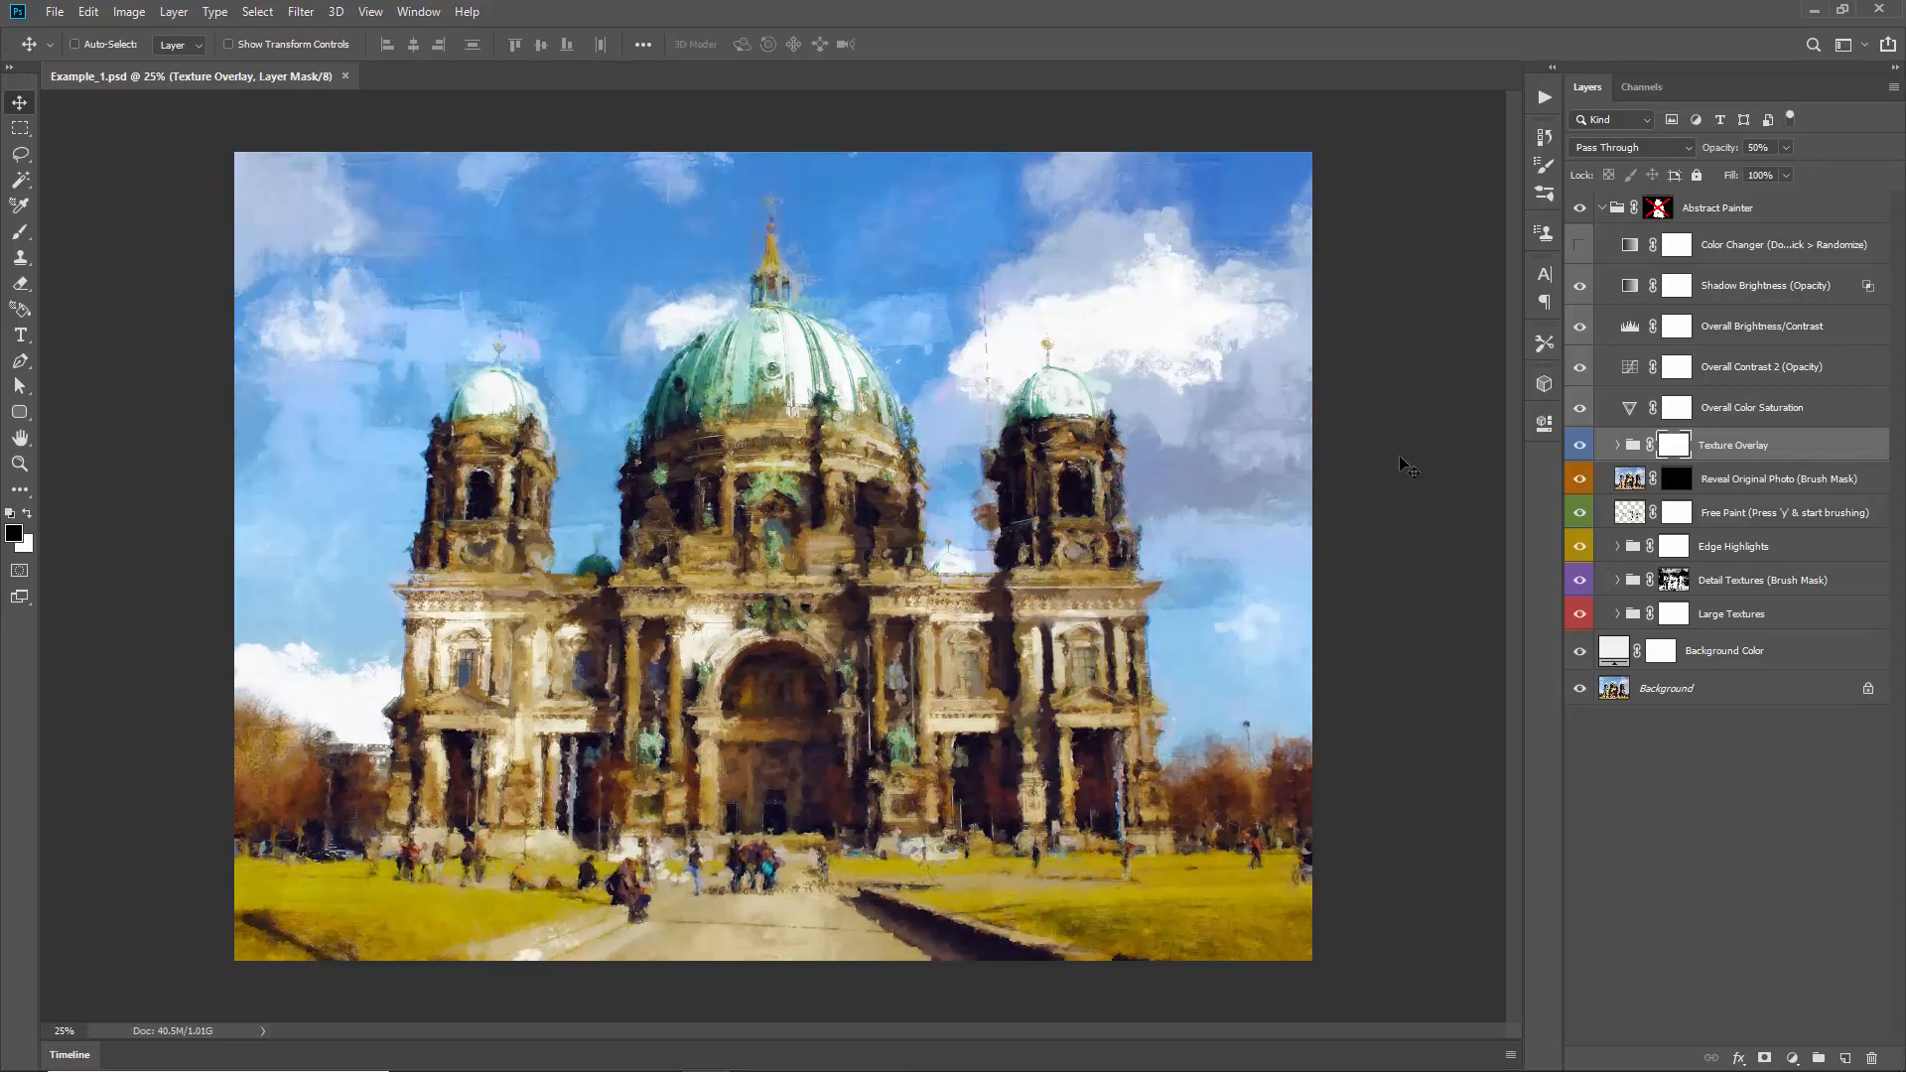
# Step: Select the Edge Highlights group and toggle its visibility to compare the painting with and without highlights
pyautogui.click(1724, 544)
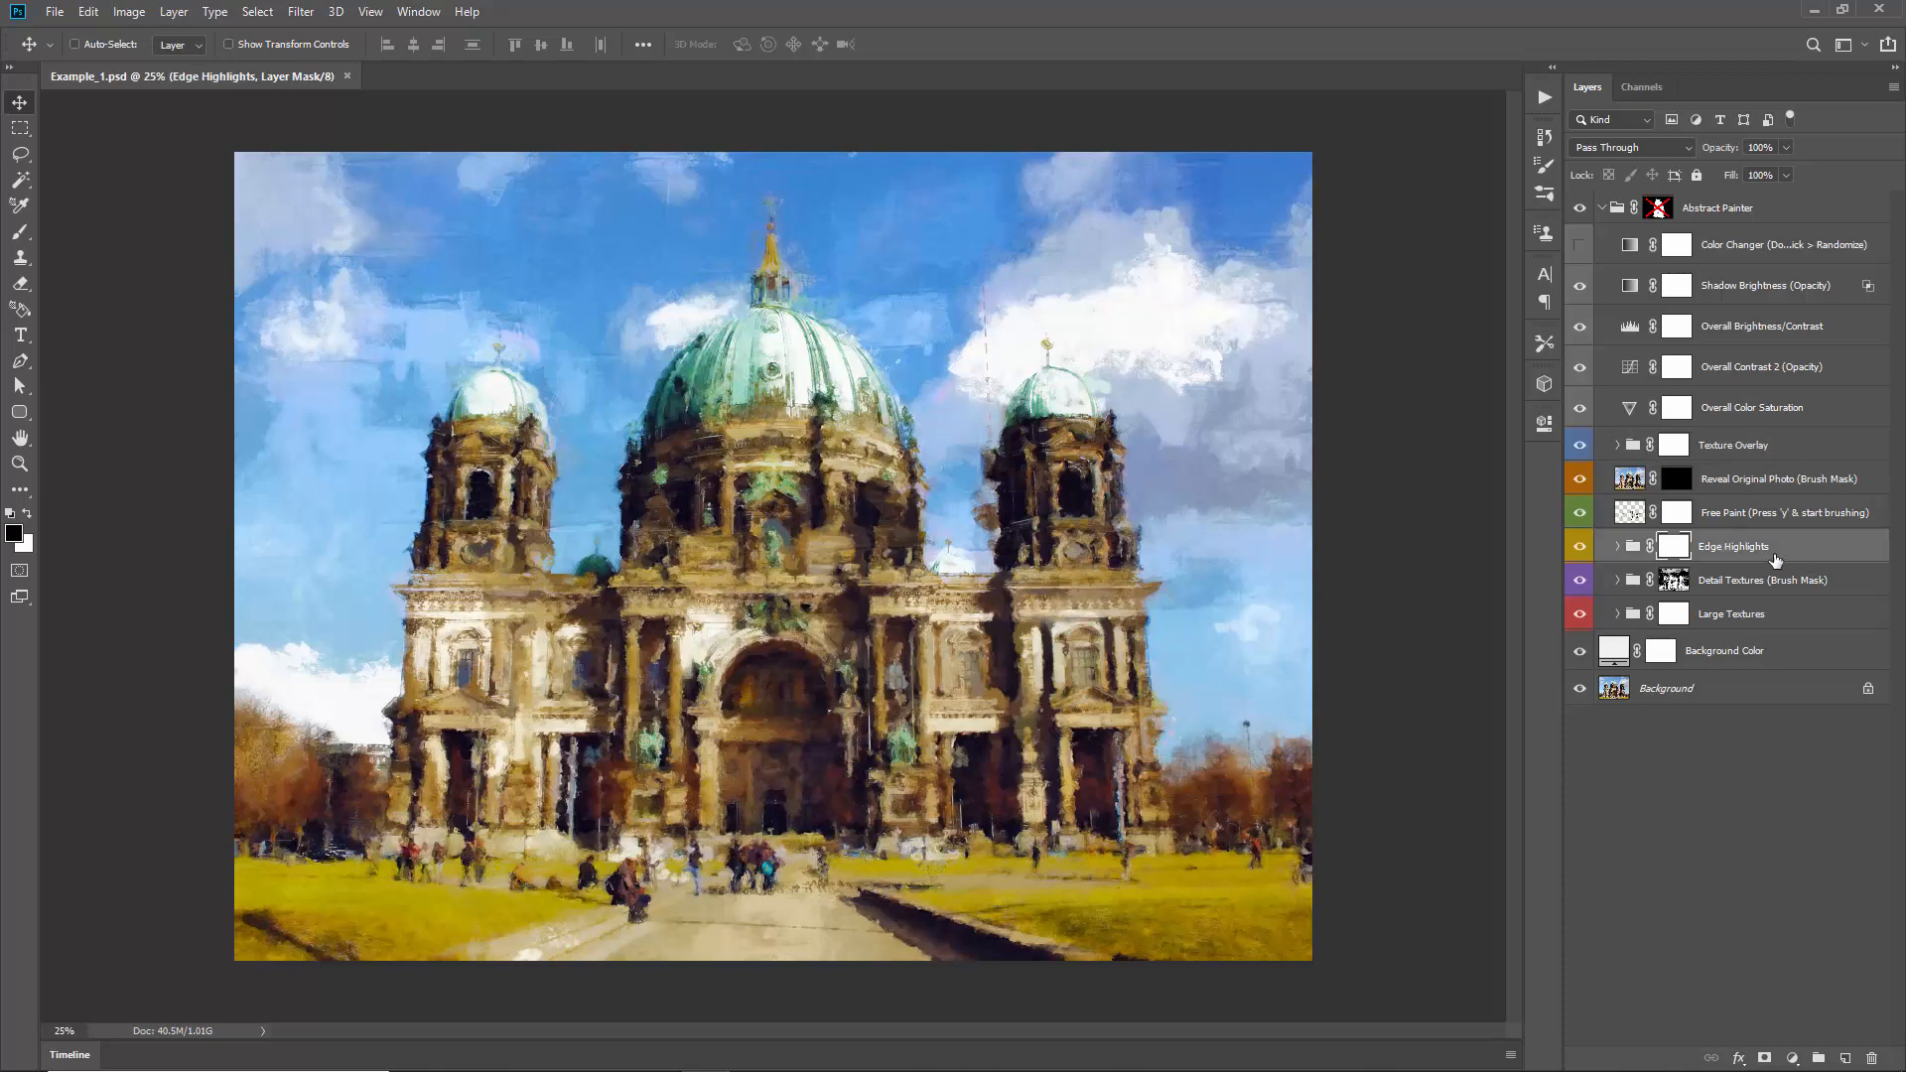
pyautogui.click(1579, 548)
pyautogui.click(1579, 548)
pyautogui.click(1579, 549)
pyautogui.click(1579, 549)
pyautogui.click(1579, 549)
pyautogui.click(1579, 549)
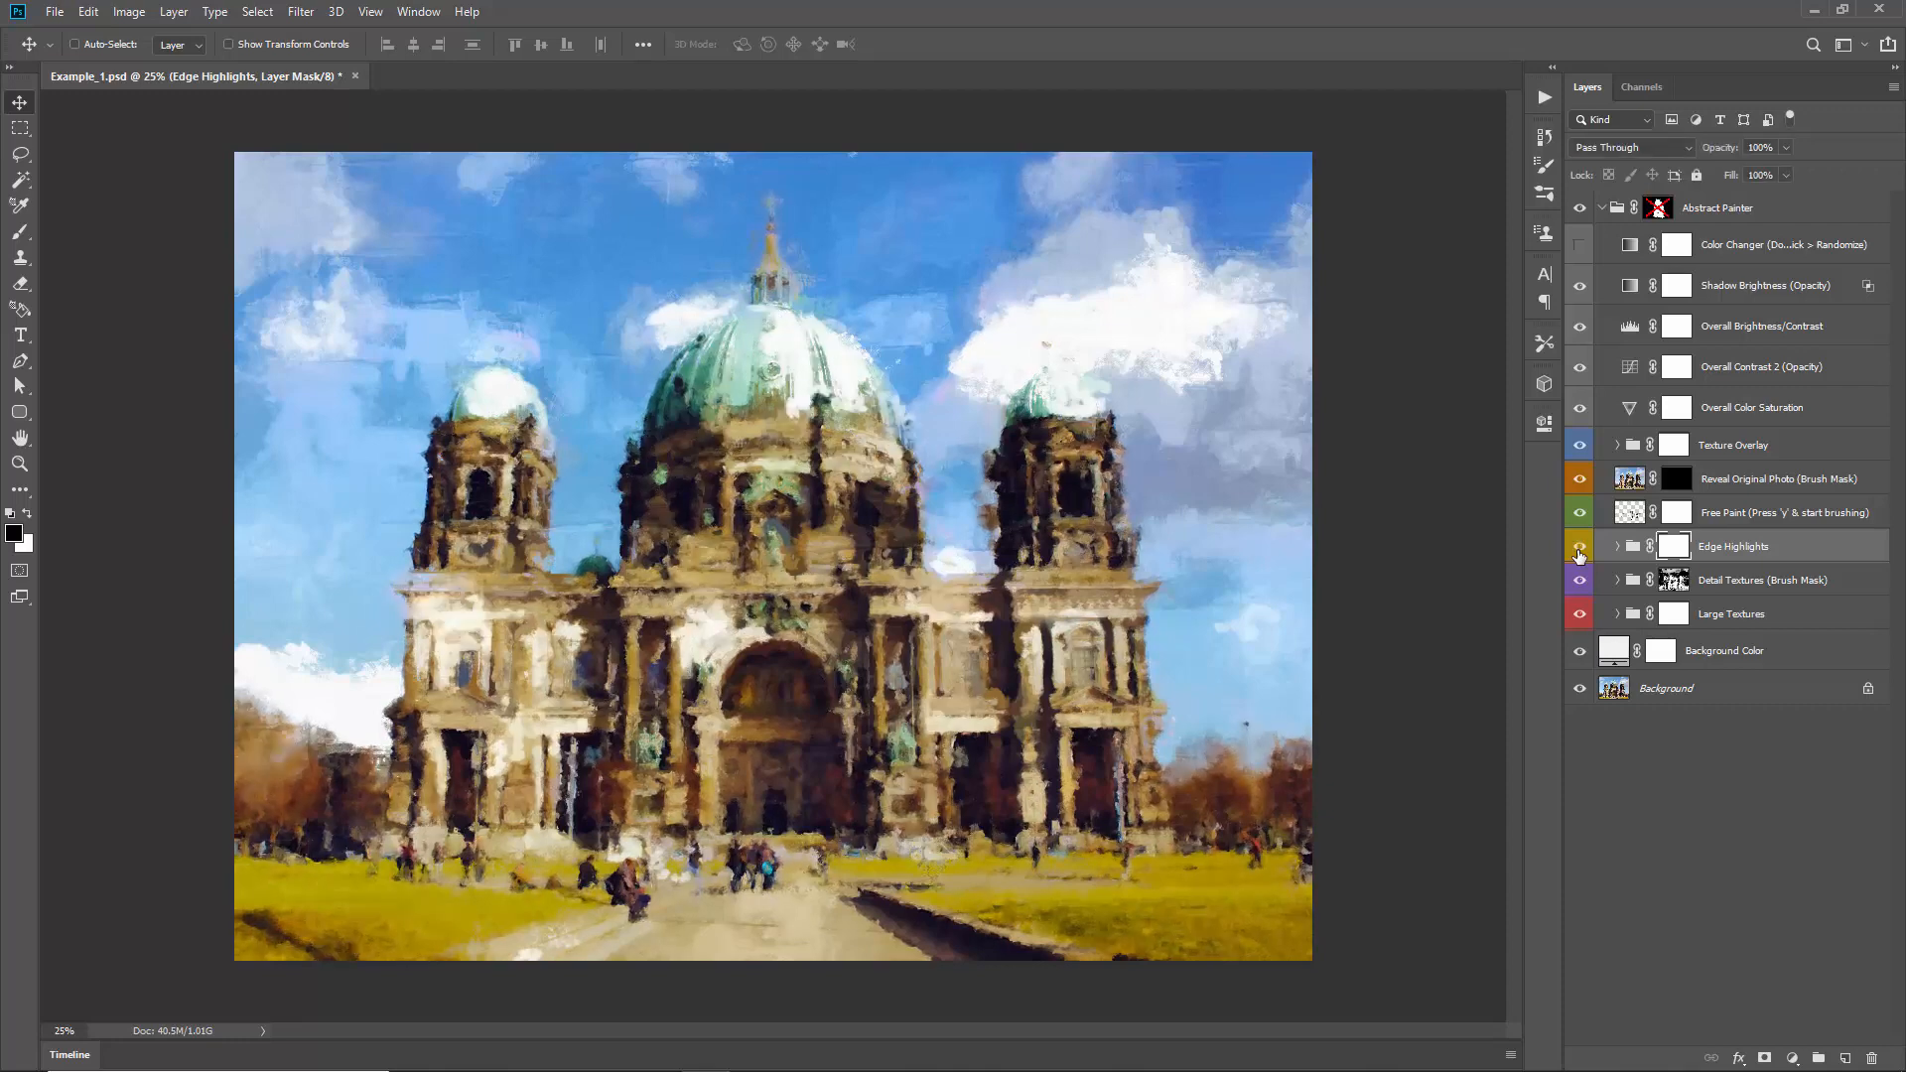
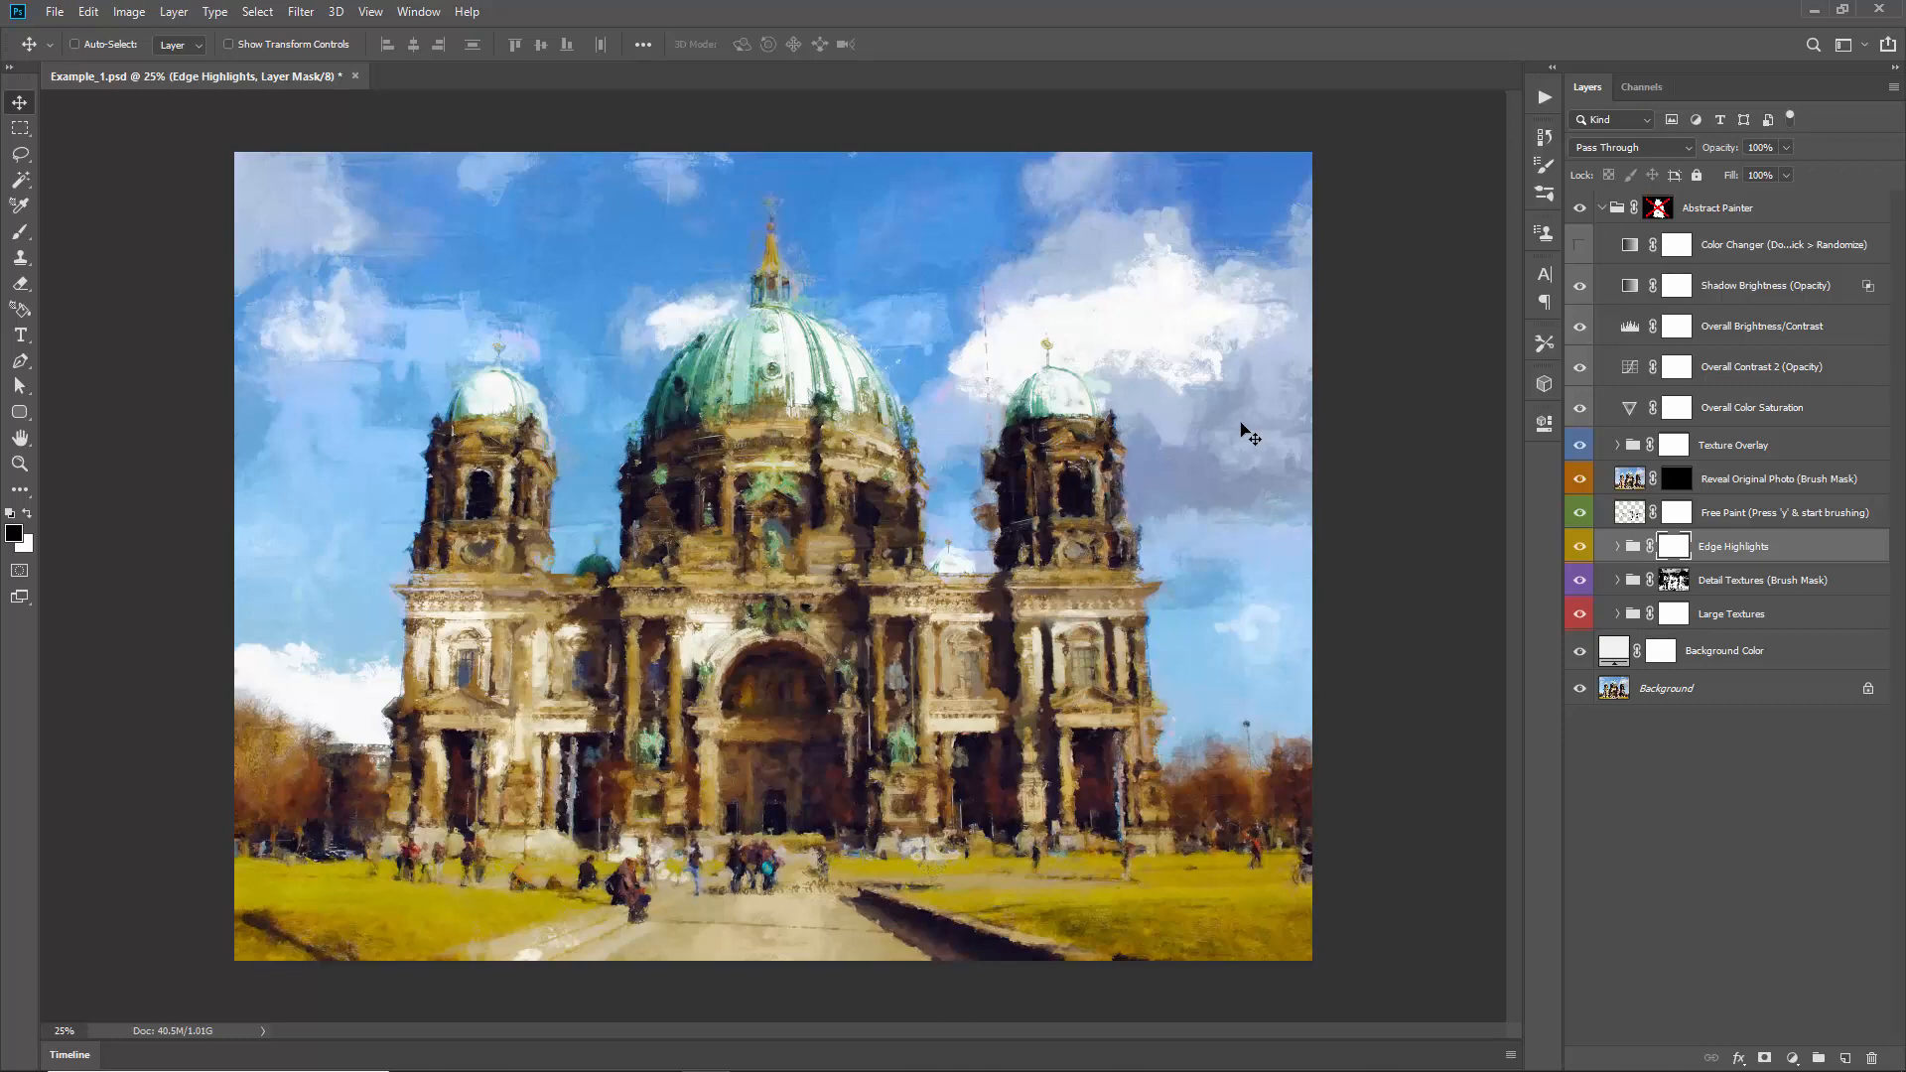
# Step: Invert the Edge Highlights group's mask to black and toggle the group's visibility to check the effect
pyautogui.press('ctrl')
pyautogui.hotkey('ctrl', 'i')
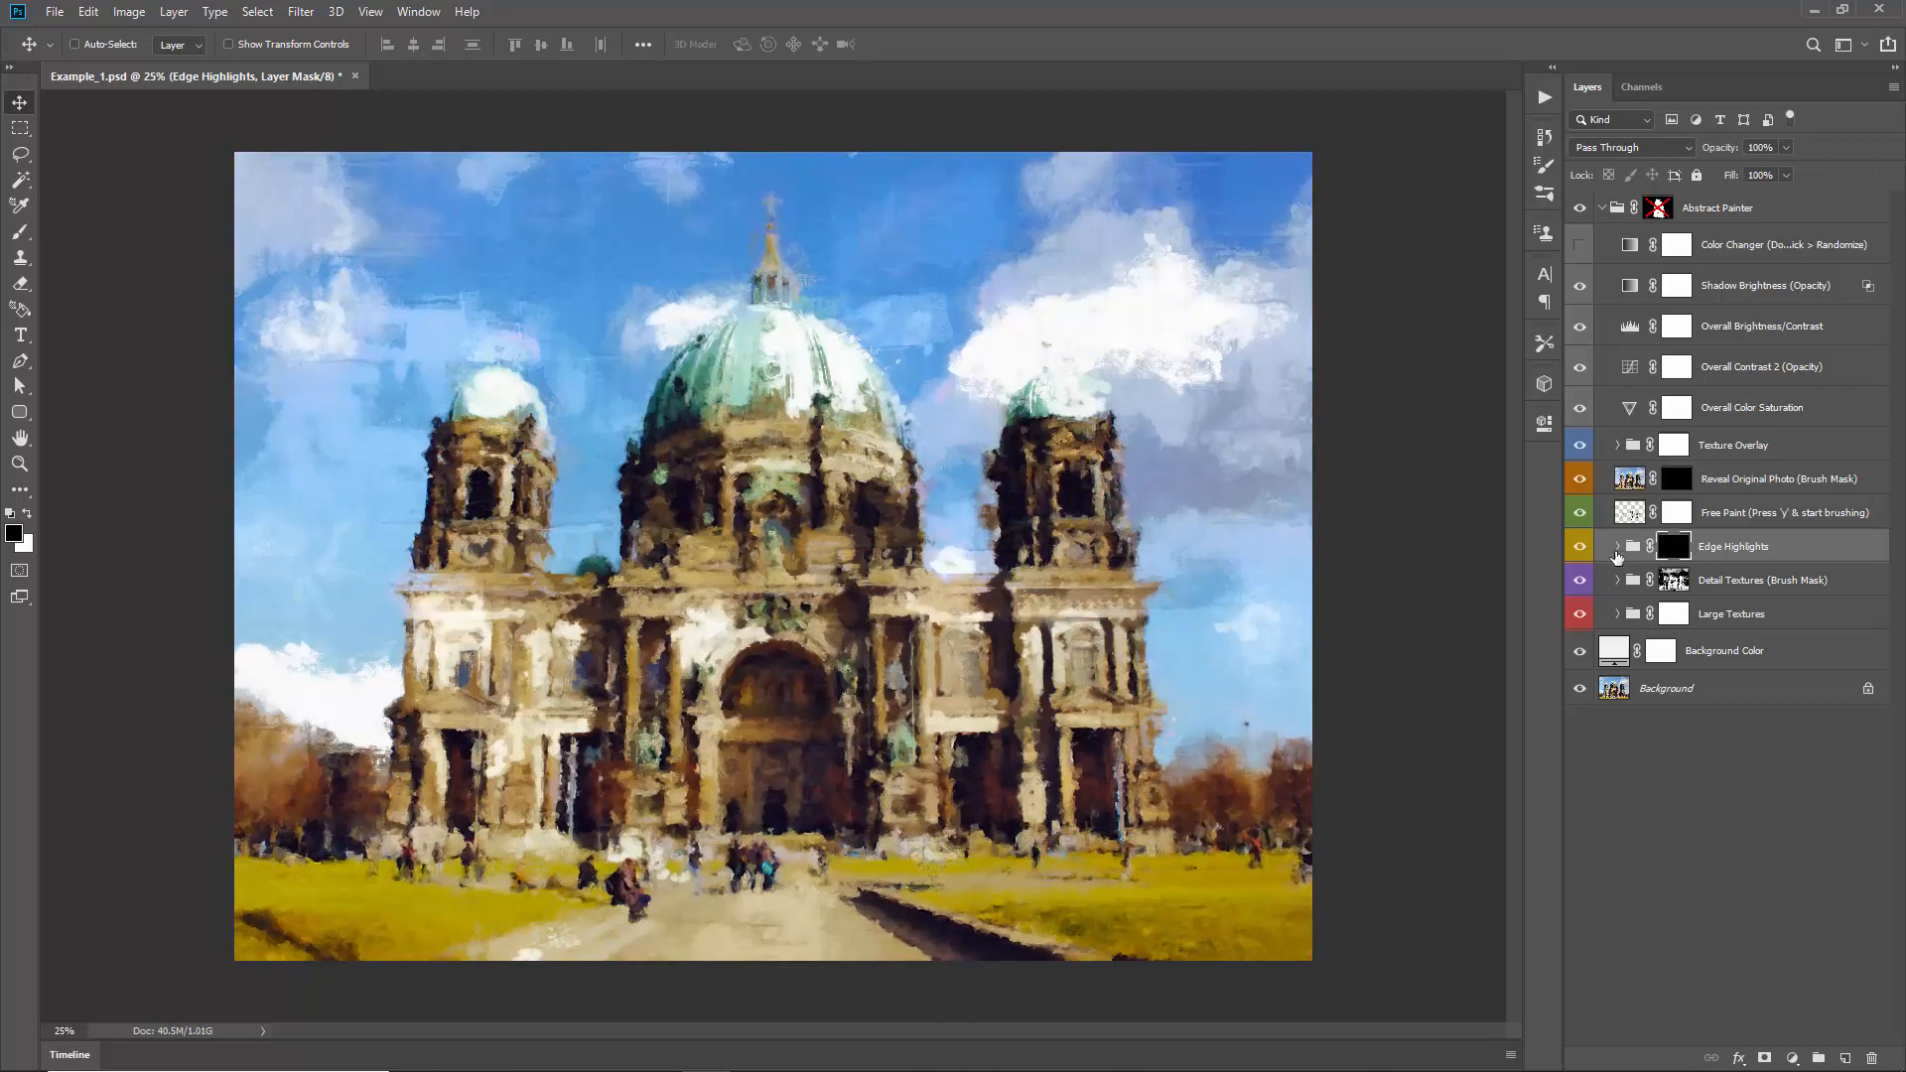
pyautogui.click(1581, 550)
pyautogui.click(1581, 549)
# Step: Brush white on the Edge Highlights mask over the cathedral's domes and facade, and fill the whole mask with white
pyautogui.press('b')
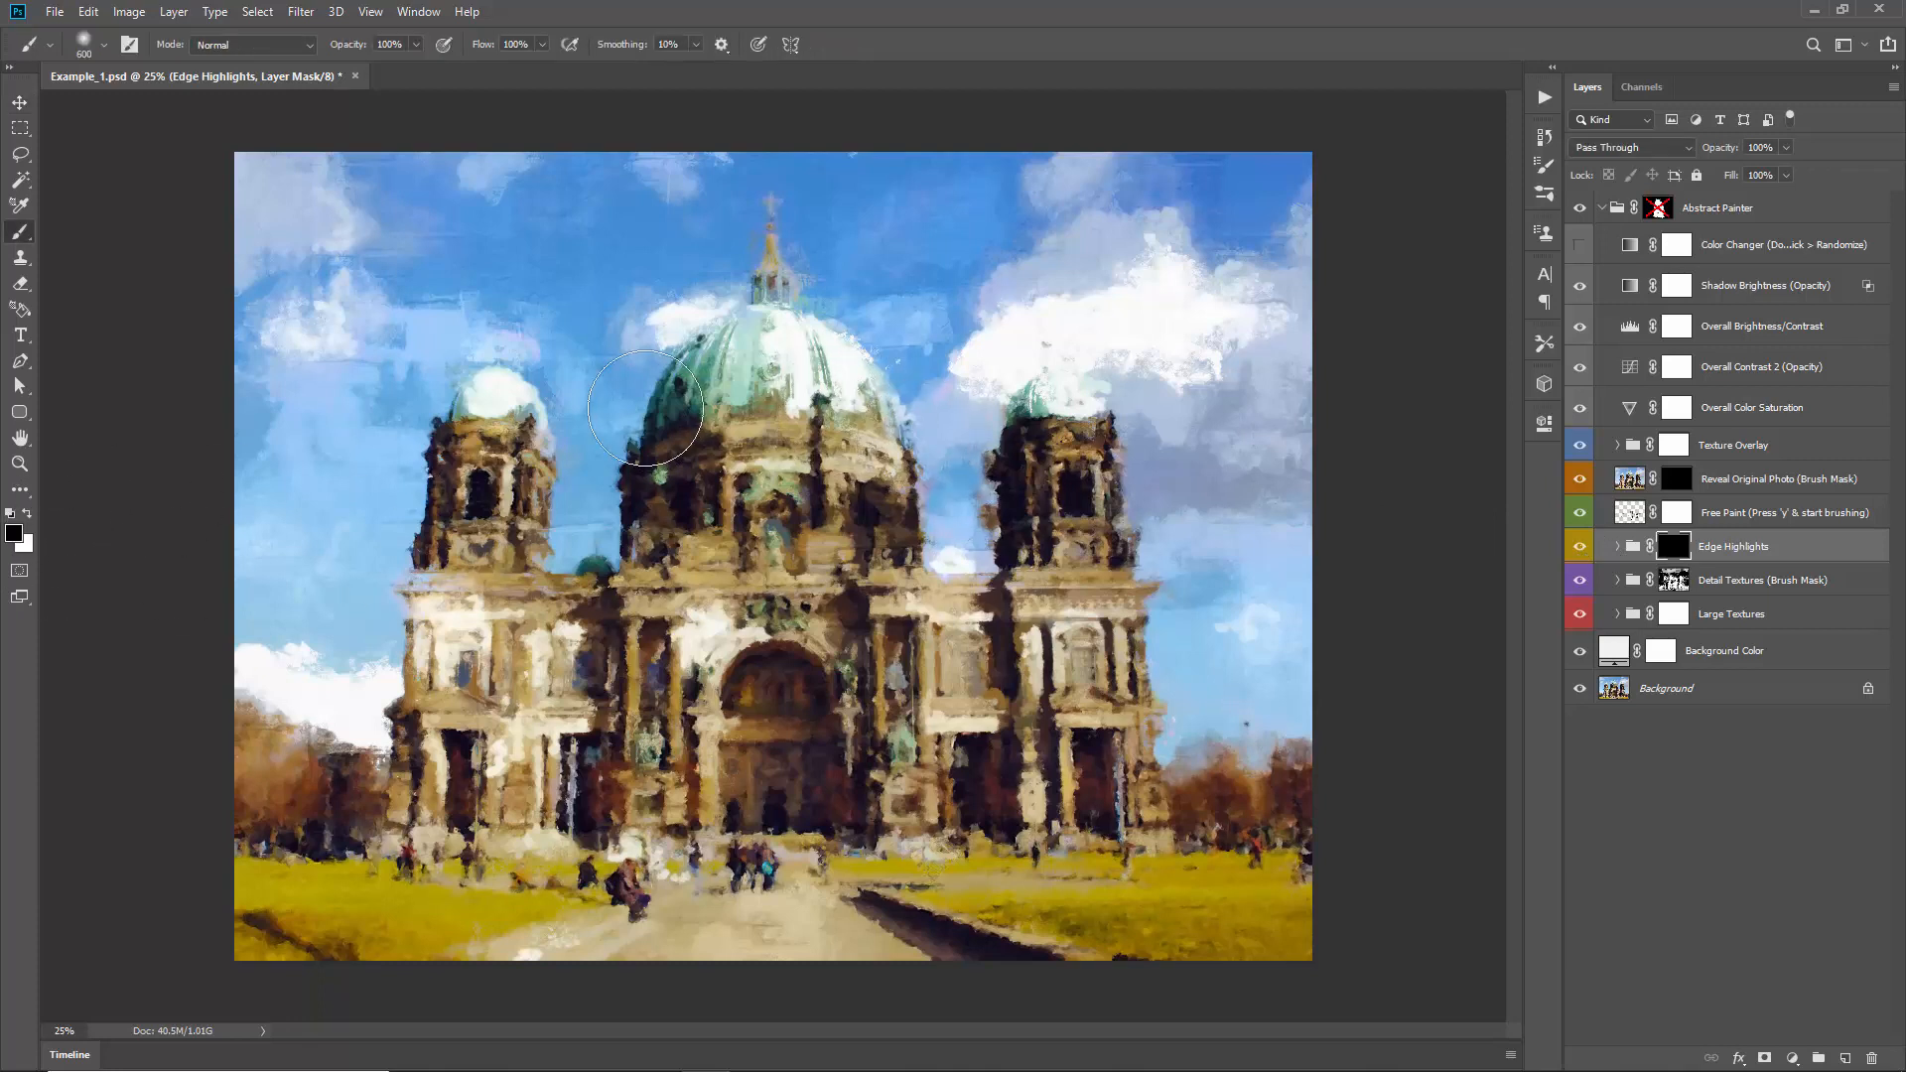
pyautogui.press('x')
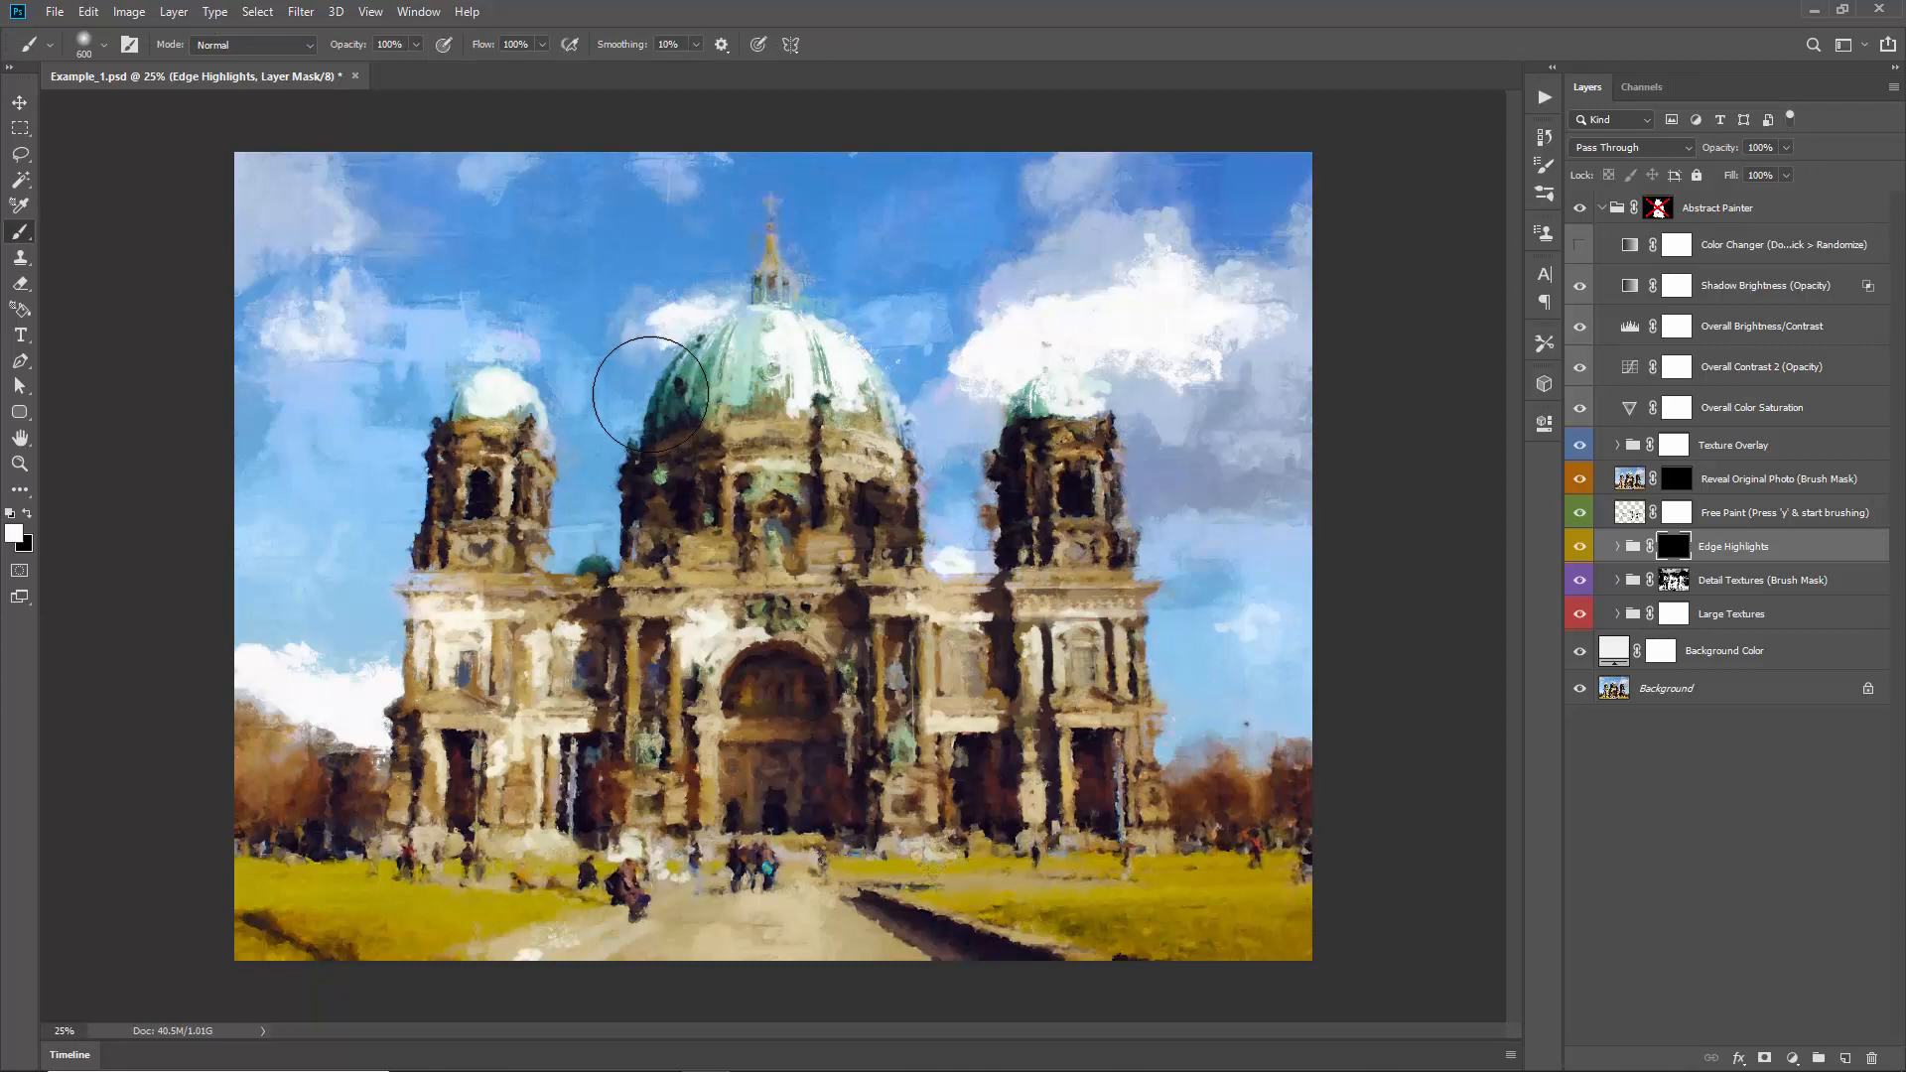
pyautogui.moveTo(536, 635)
pyautogui.mouseDown()
pyautogui.moveTo(472, 616)
pyautogui.moveTo(506, 586)
pyautogui.mouseUp()
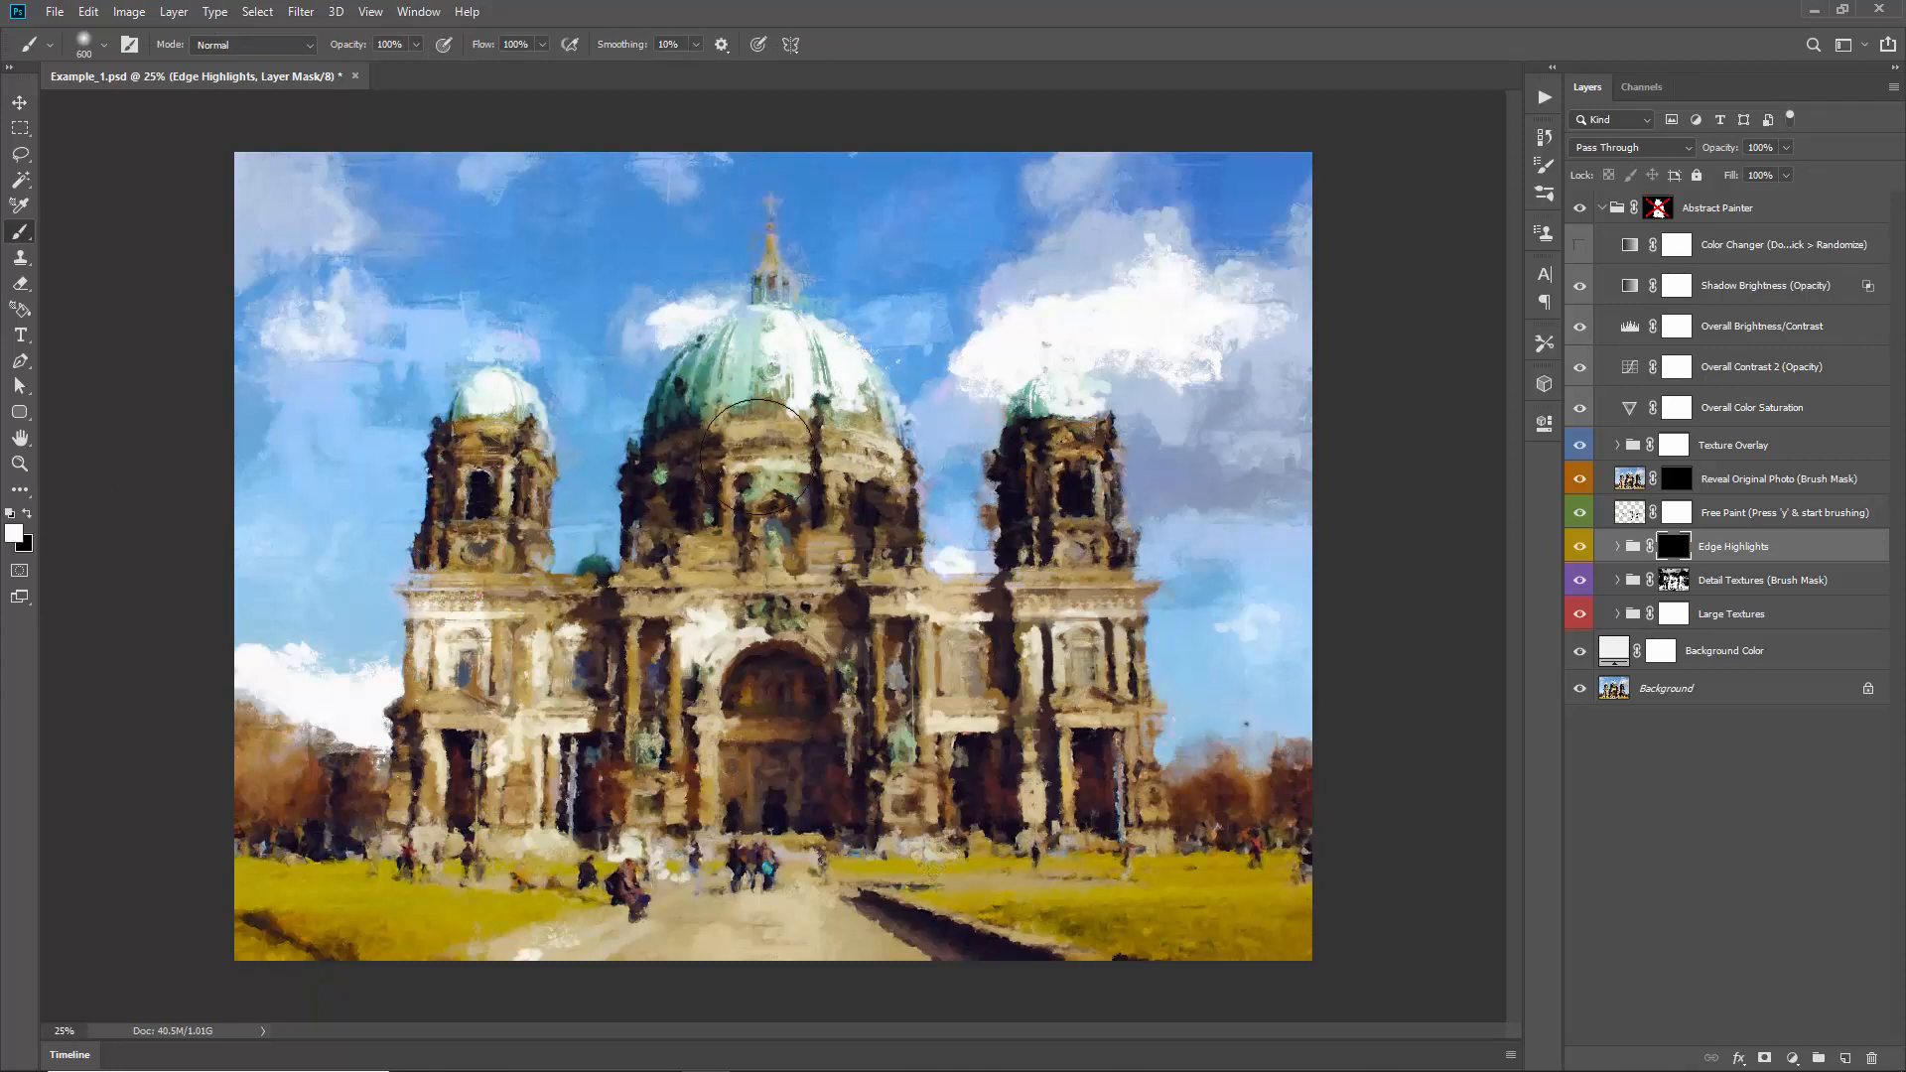
pyautogui.moveTo(758, 457)
pyautogui.mouseDown()
pyautogui.moveTo(821, 593)
pyautogui.moveTo(1118, 601)
pyautogui.moveTo(1138, 783)
pyautogui.moveTo(1099, 865)
pyautogui.moveTo(1342, 831)
pyautogui.moveTo(1081, 852)
pyautogui.moveTo(829, 908)
pyautogui.moveTo(596, 907)
pyautogui.moveTo(649, 854)
pyautogui.moveTo(616, 863)
pyautogui.moveTo(629, 854)
pyautogui.moveTo(523, 816)
pyautogui.moveTo(616, 769)
pyautogui.moveTo(553, 756)
pyautogui.moveTo(584, 783)
pyautogui.moveTo(548, 778)
pyautogui.moveTo(495, 686)
pyautogui.moveTo(534, 683)
pyautogui.mouseUp()
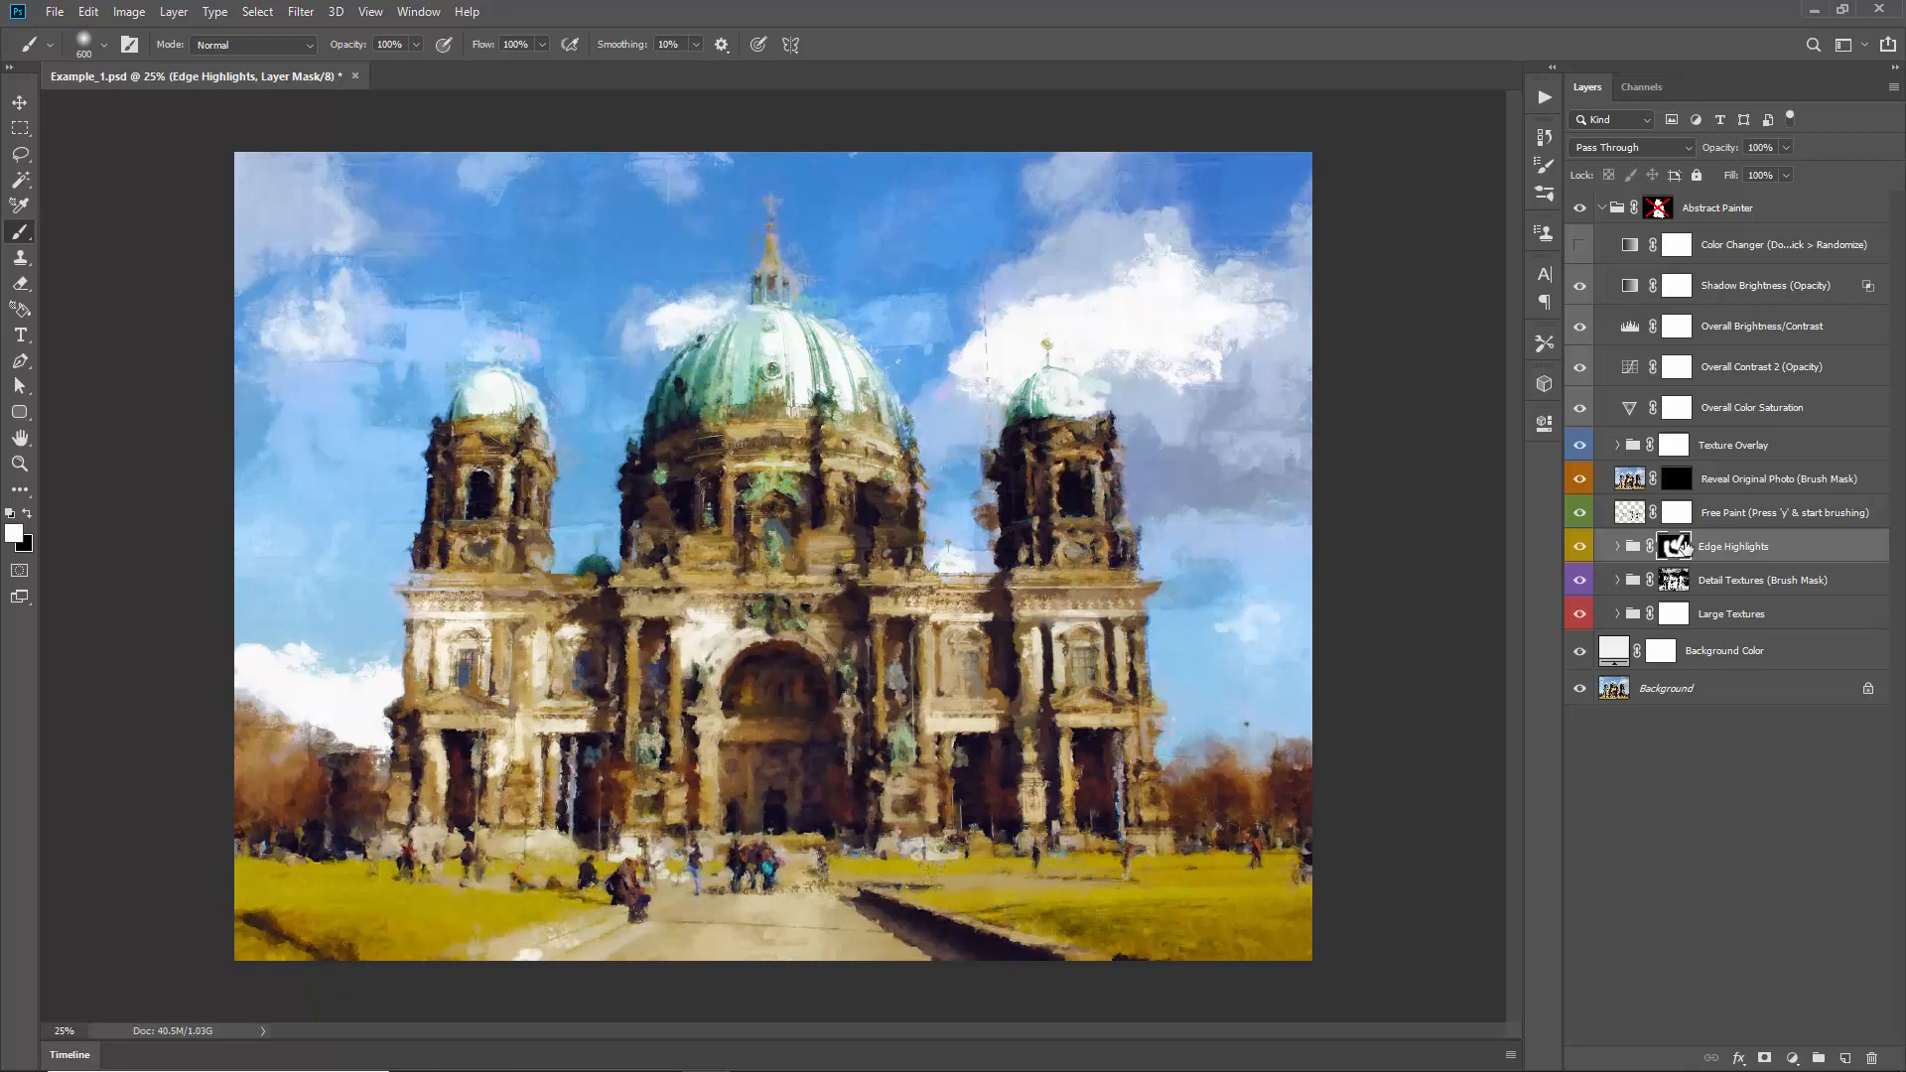
pyautogui.hotkey('alt', 'BackSpace')
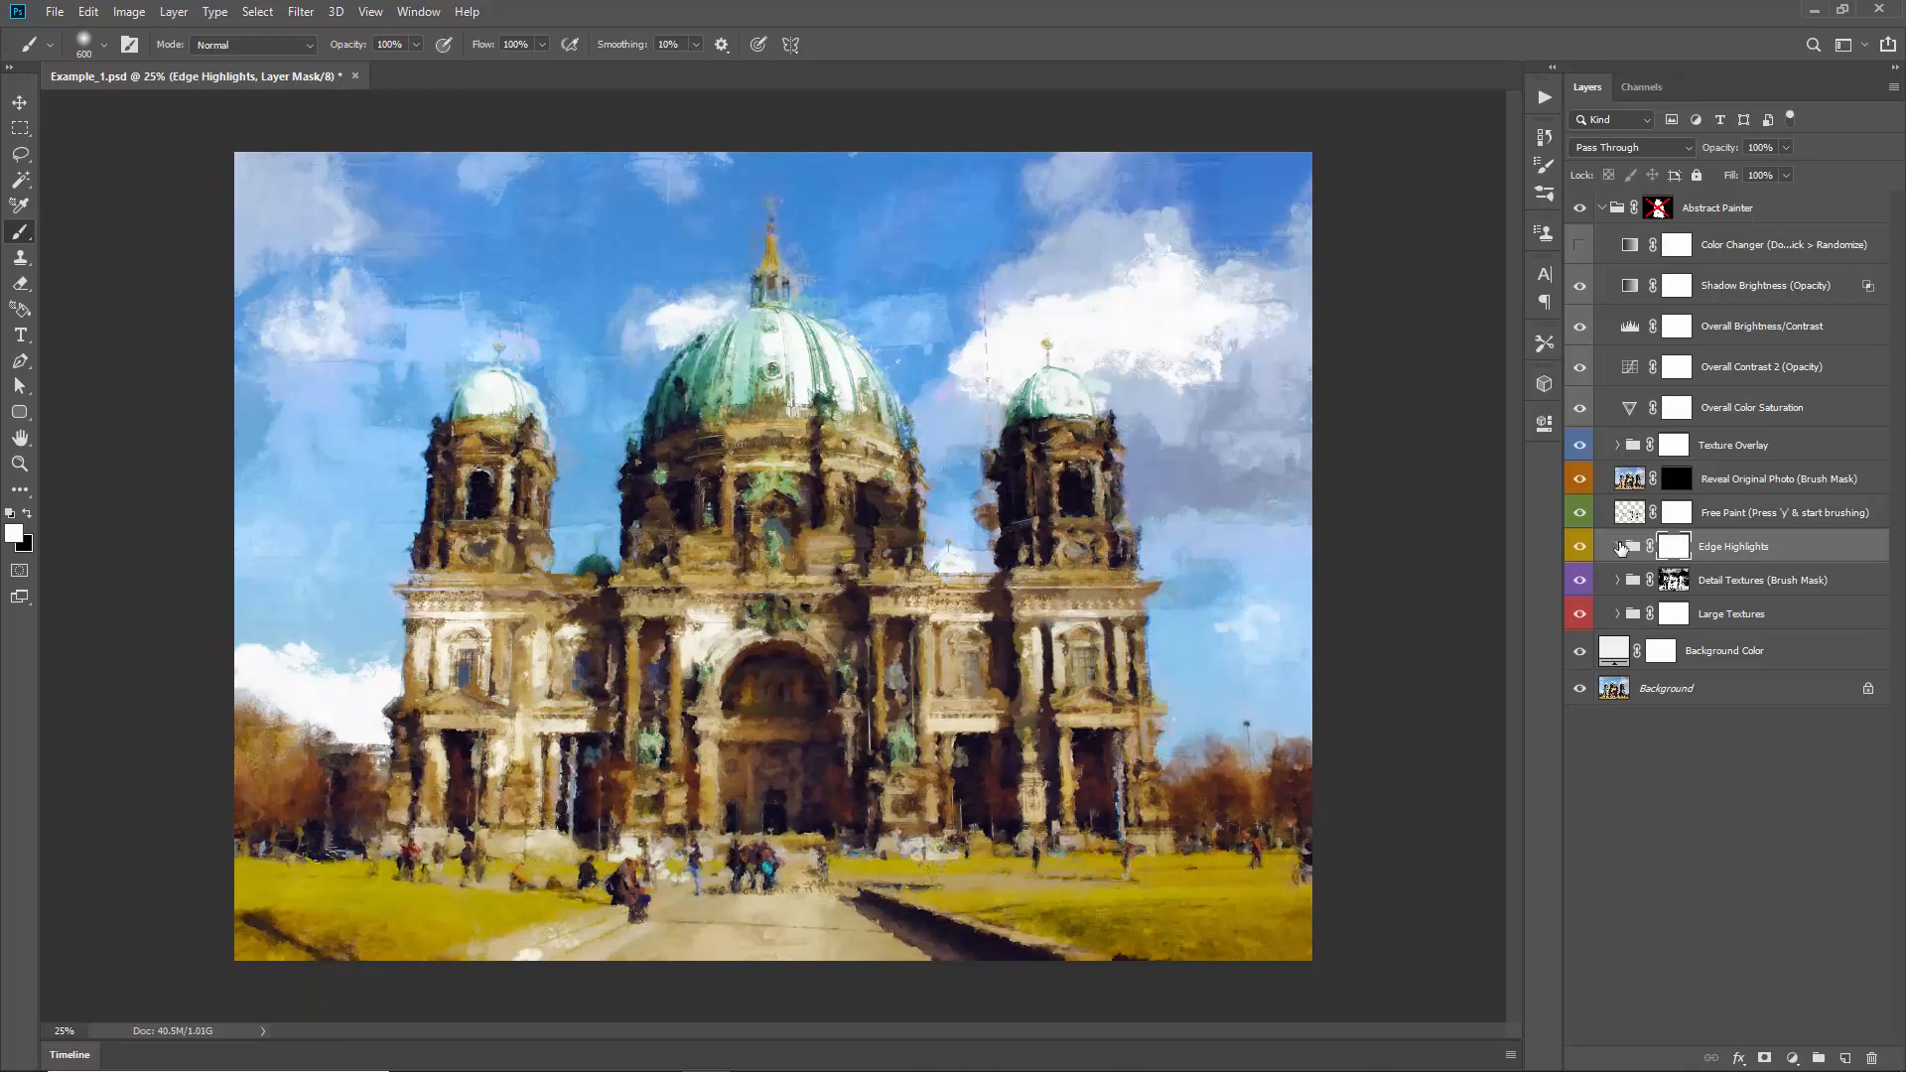
# Step: Expand the Edge Highlights group and hide Edge Highlights_2 and Edge Highlights_3
pyautogui.click(1618, 547)
pyautogui.click(1690, 581)
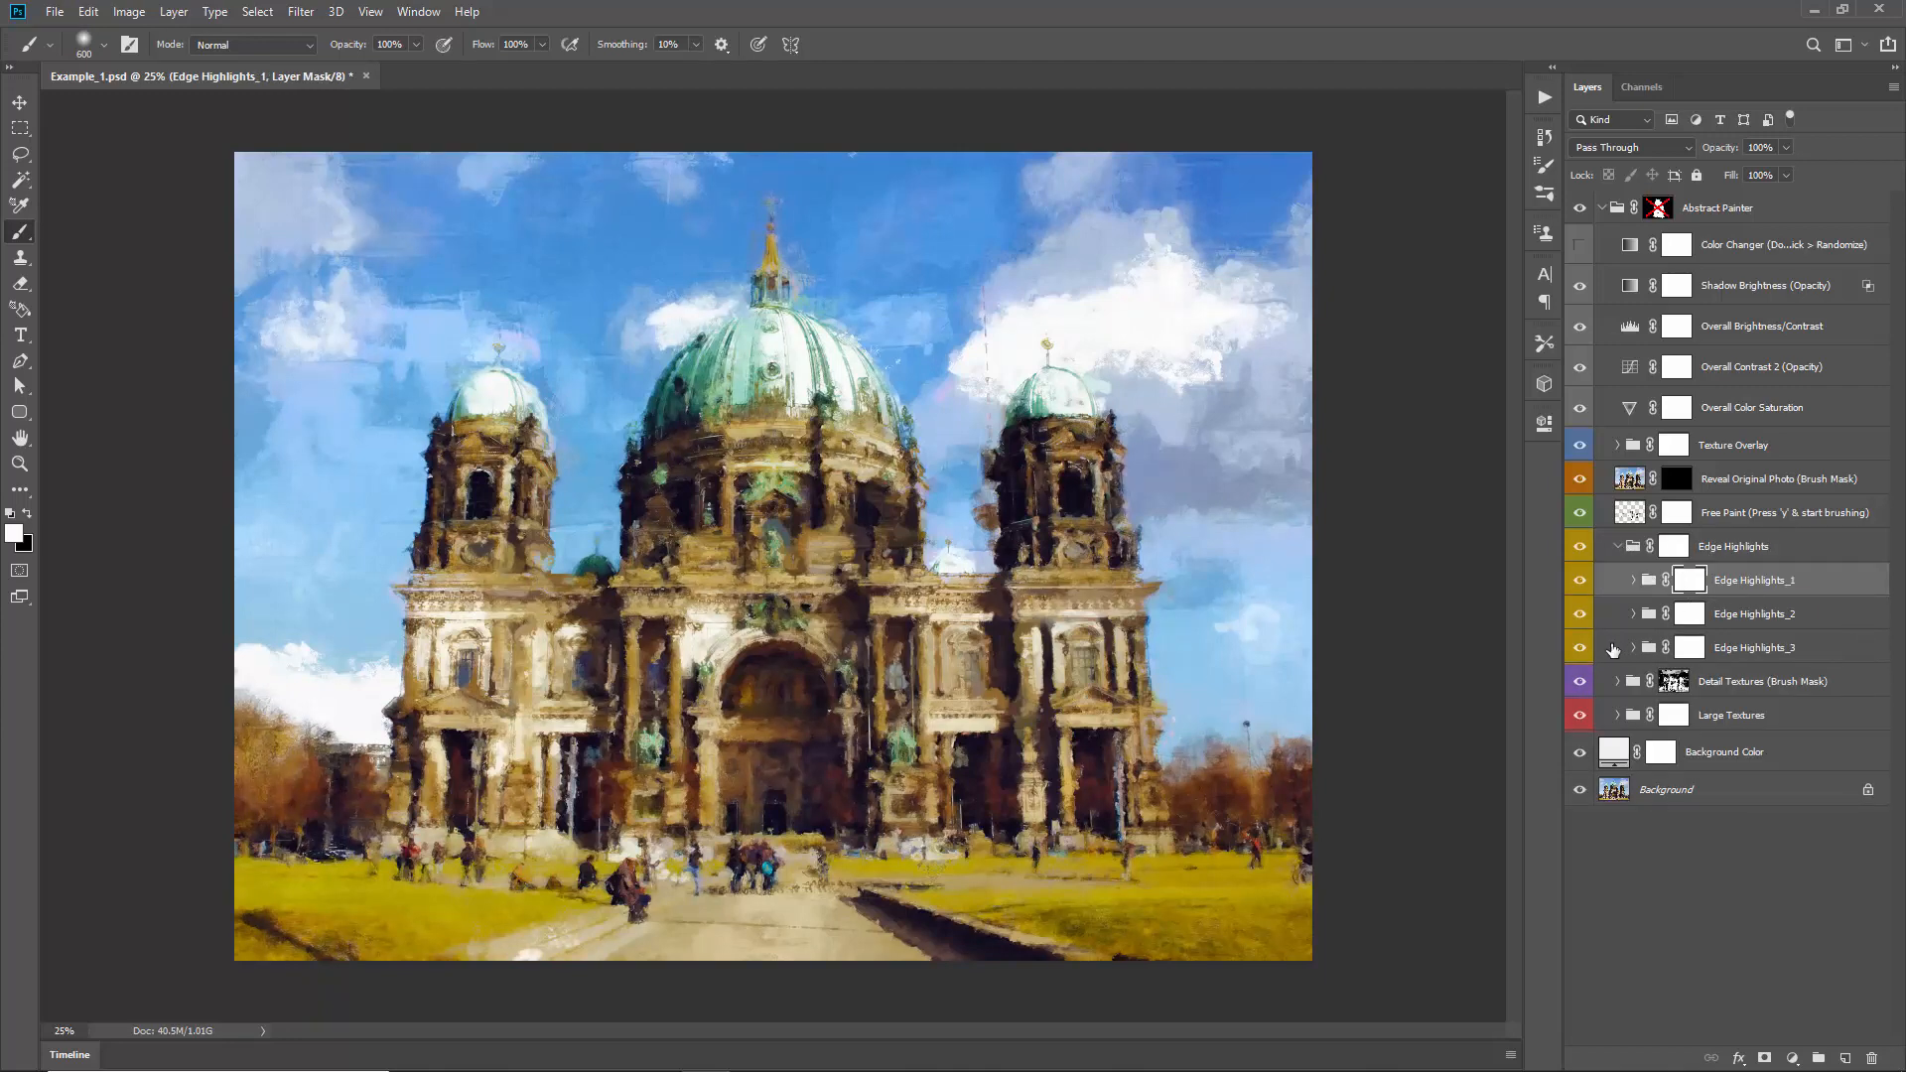
pyautogui.moveTo(1579, 615); pyautogui.dragTo(1579, 649)
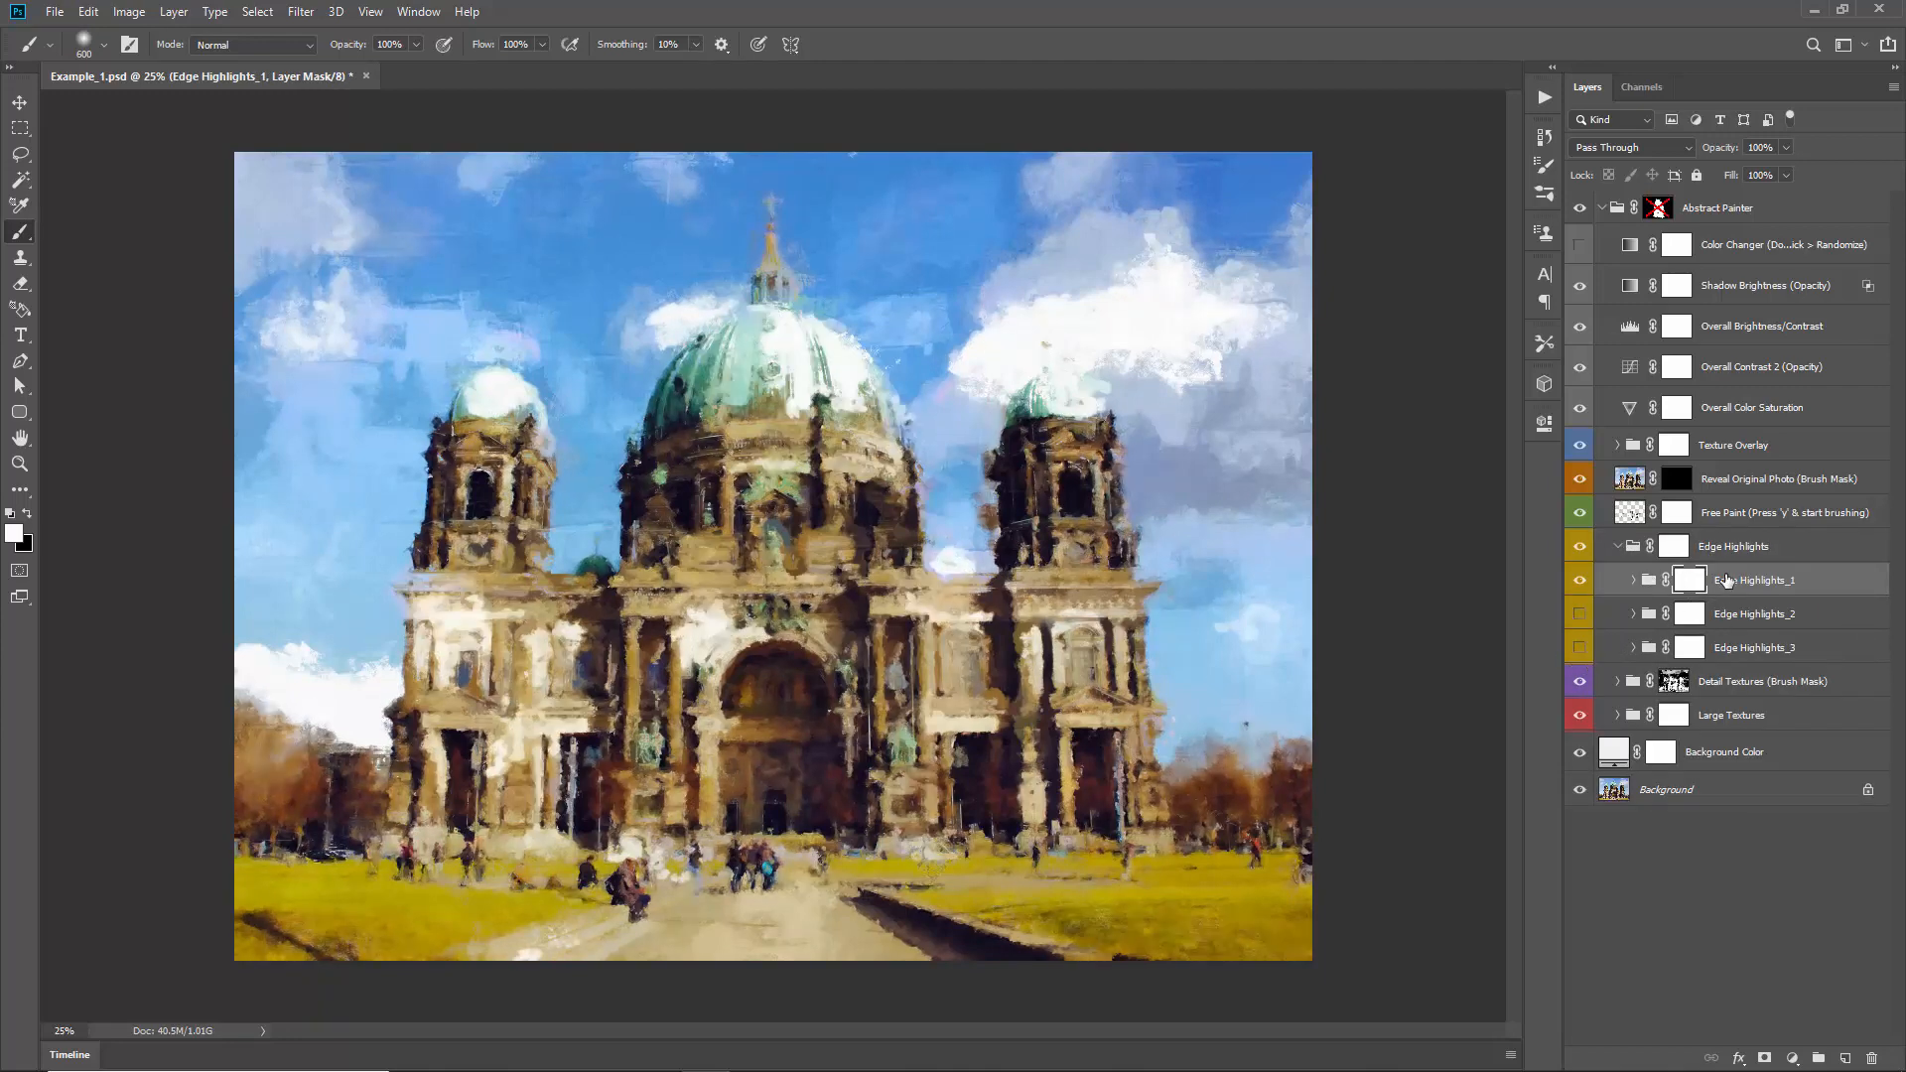
# Step: Toggle the visibility of Edge Highlights_1 to examine its effect on its own
pyautogui.click(1581, 581)
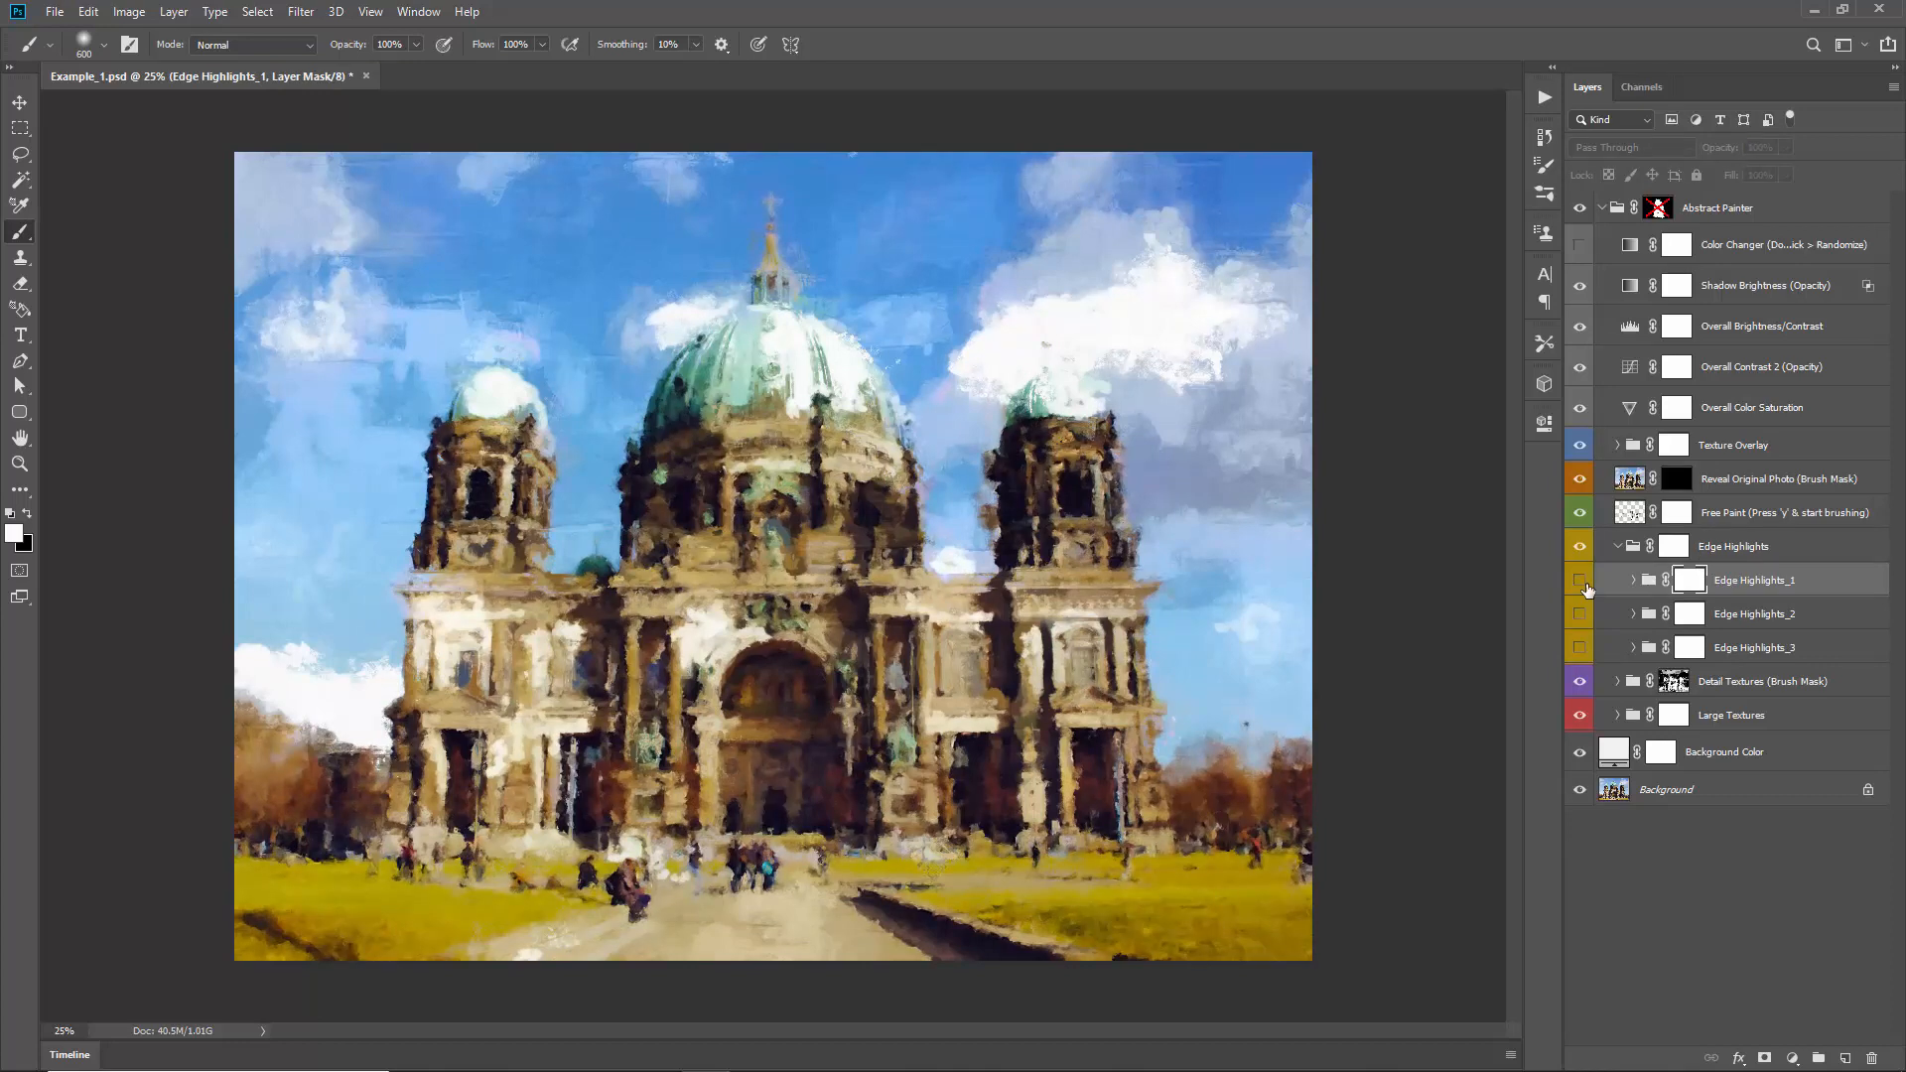
pyautogui.click(1581, 581)
pyautogui.click(1583, 584)
pyautogui.click(1581, 582)
pyautogui.click(1582, 583)
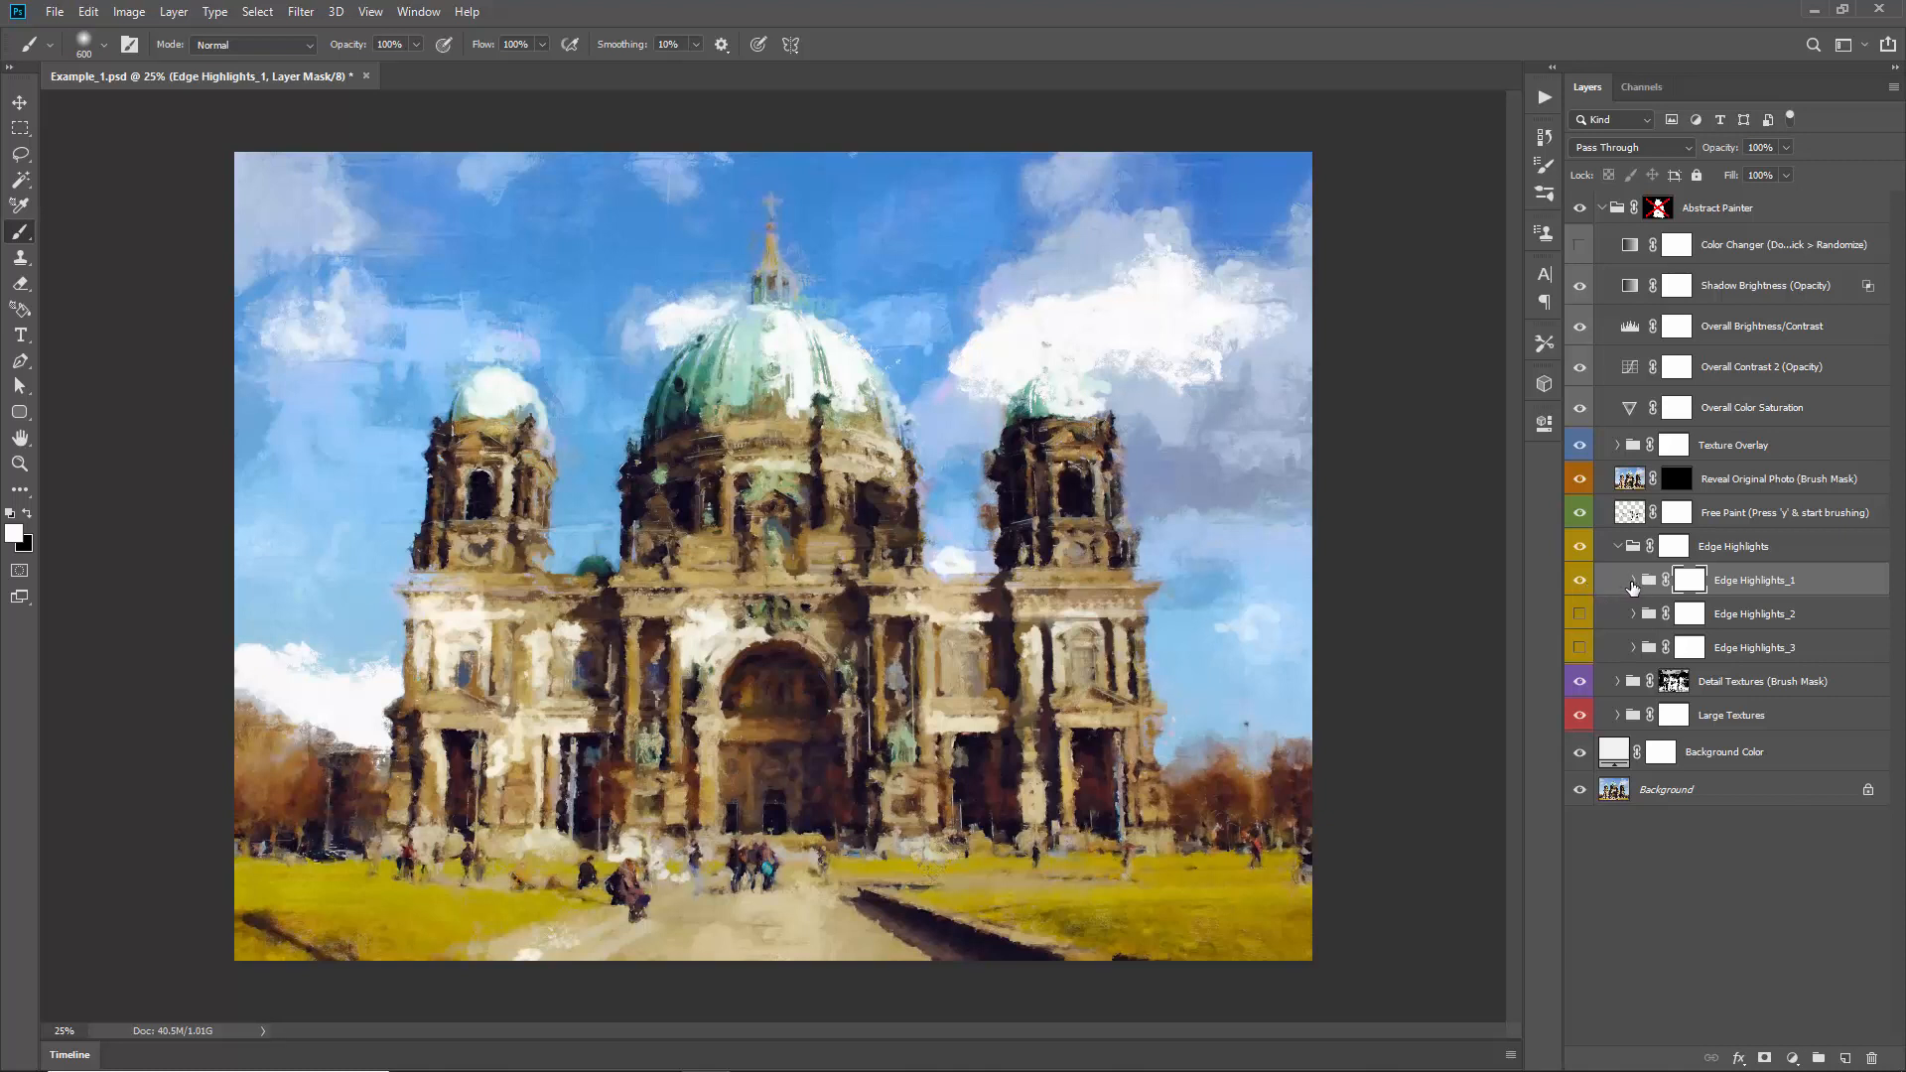
# Step: Expand Edge Highlights_1 and select its Adjust Edge Brightness layer, followed by its Edge Highlights layer
pyautogui.click(1632, 581)
pyautogui.click(1756, 616)
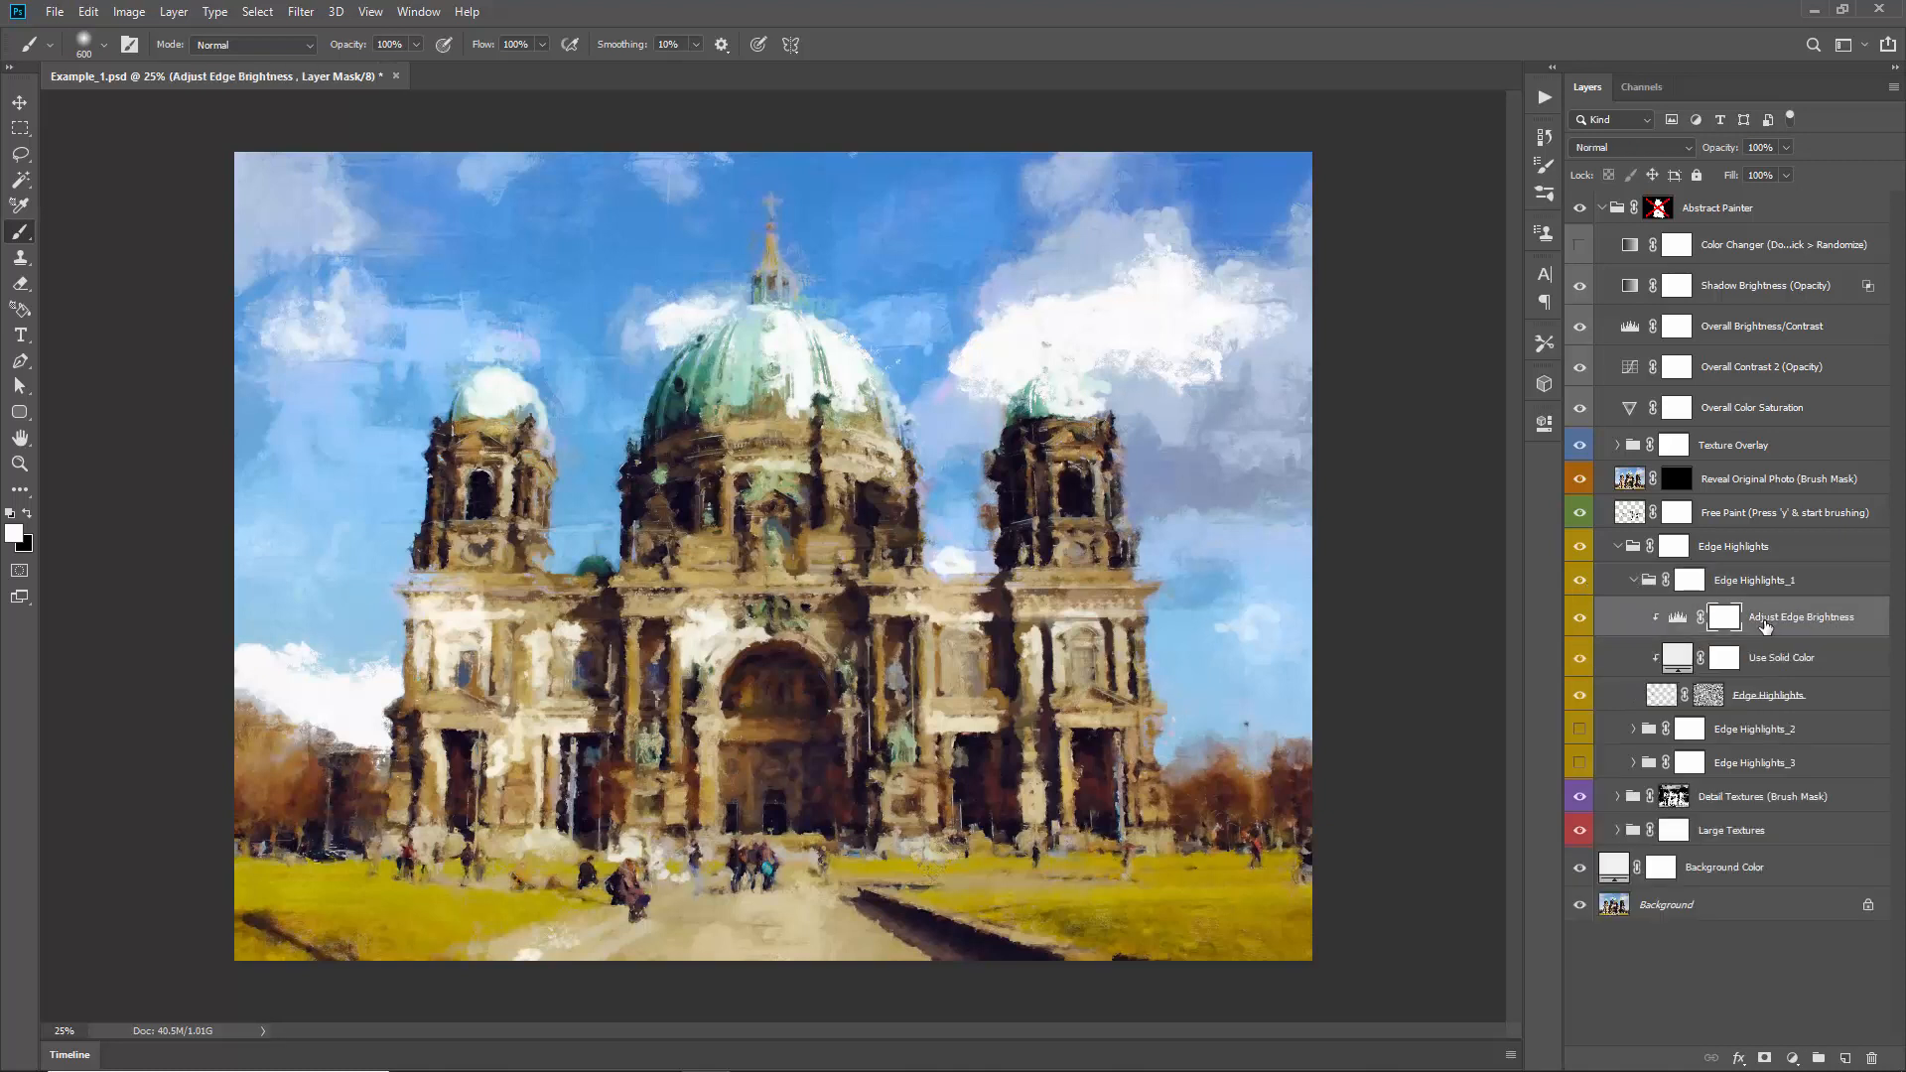
pyautogui.click(1752, 698)
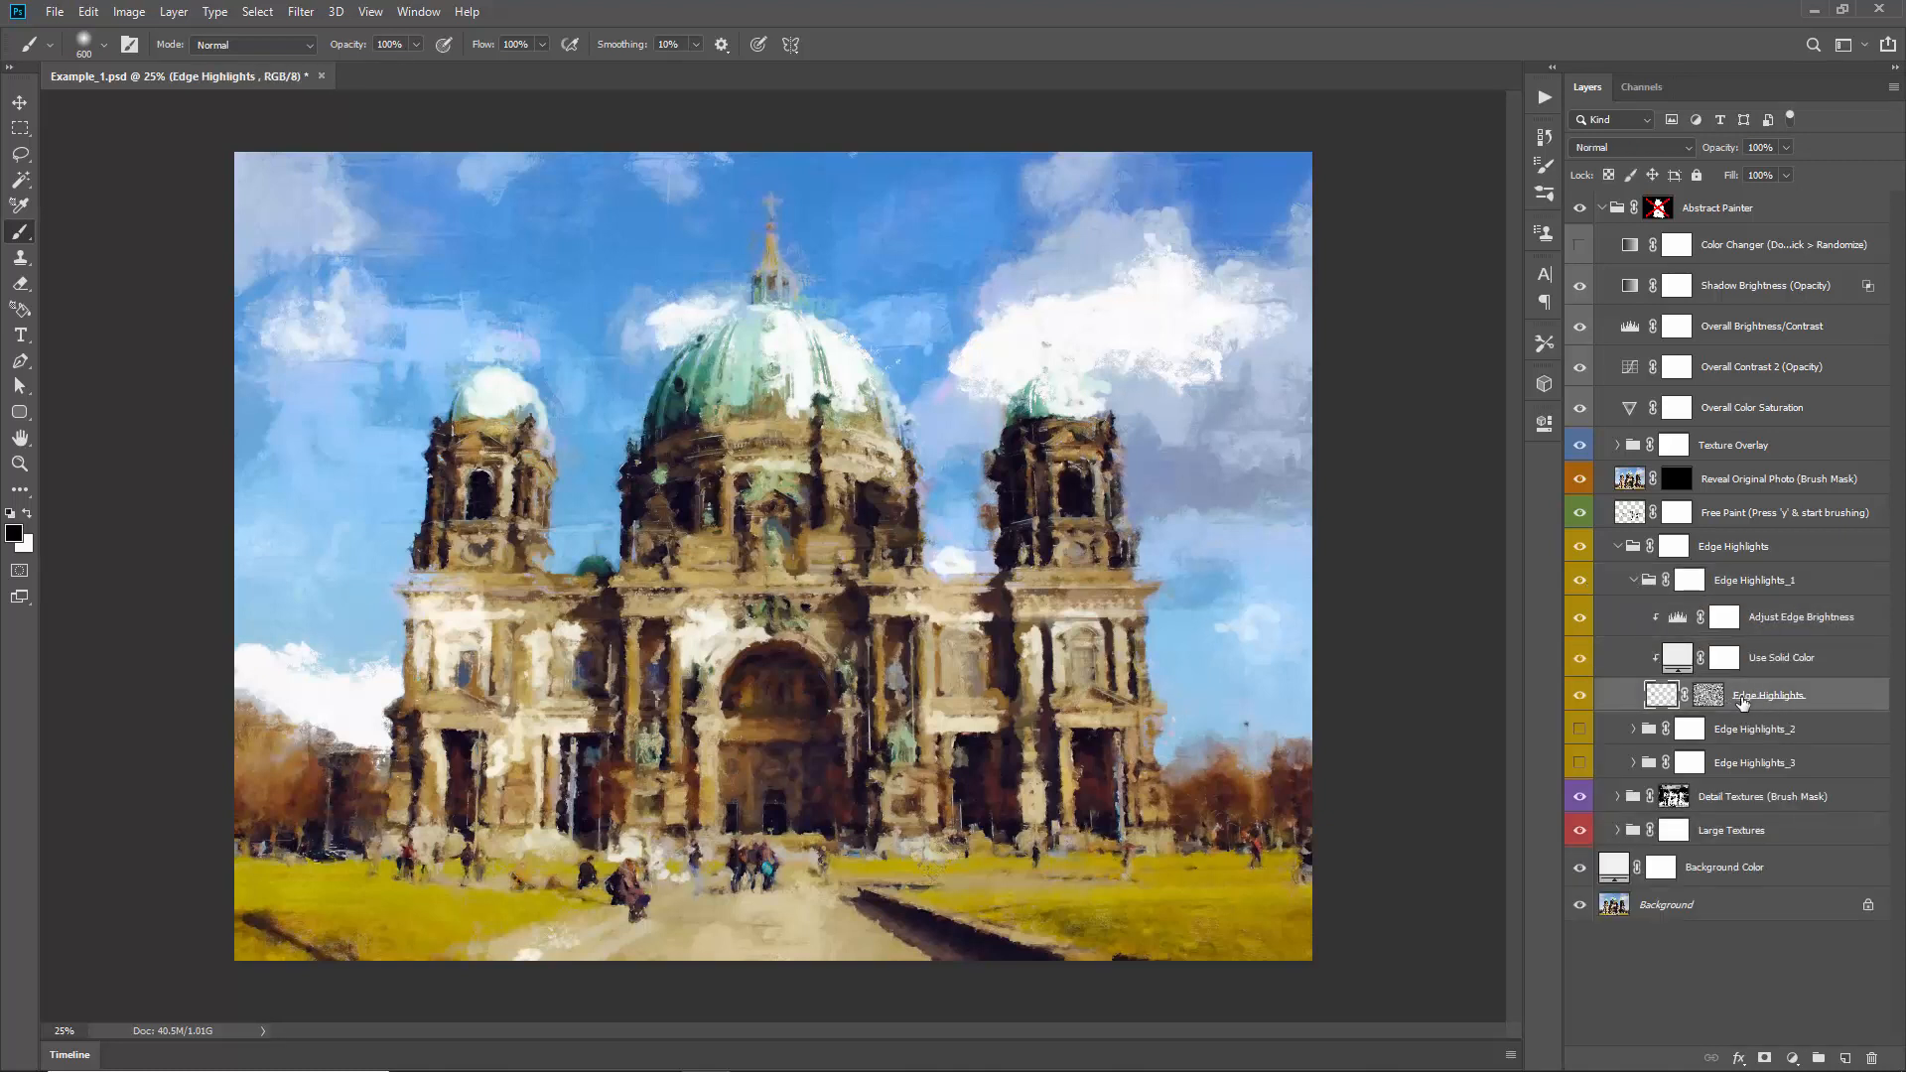
# Step: Change the fill color of the Use Solid Color layer in Edge Highlights_1 to white, and hide that layer
pyautogui.click(1762, 664)
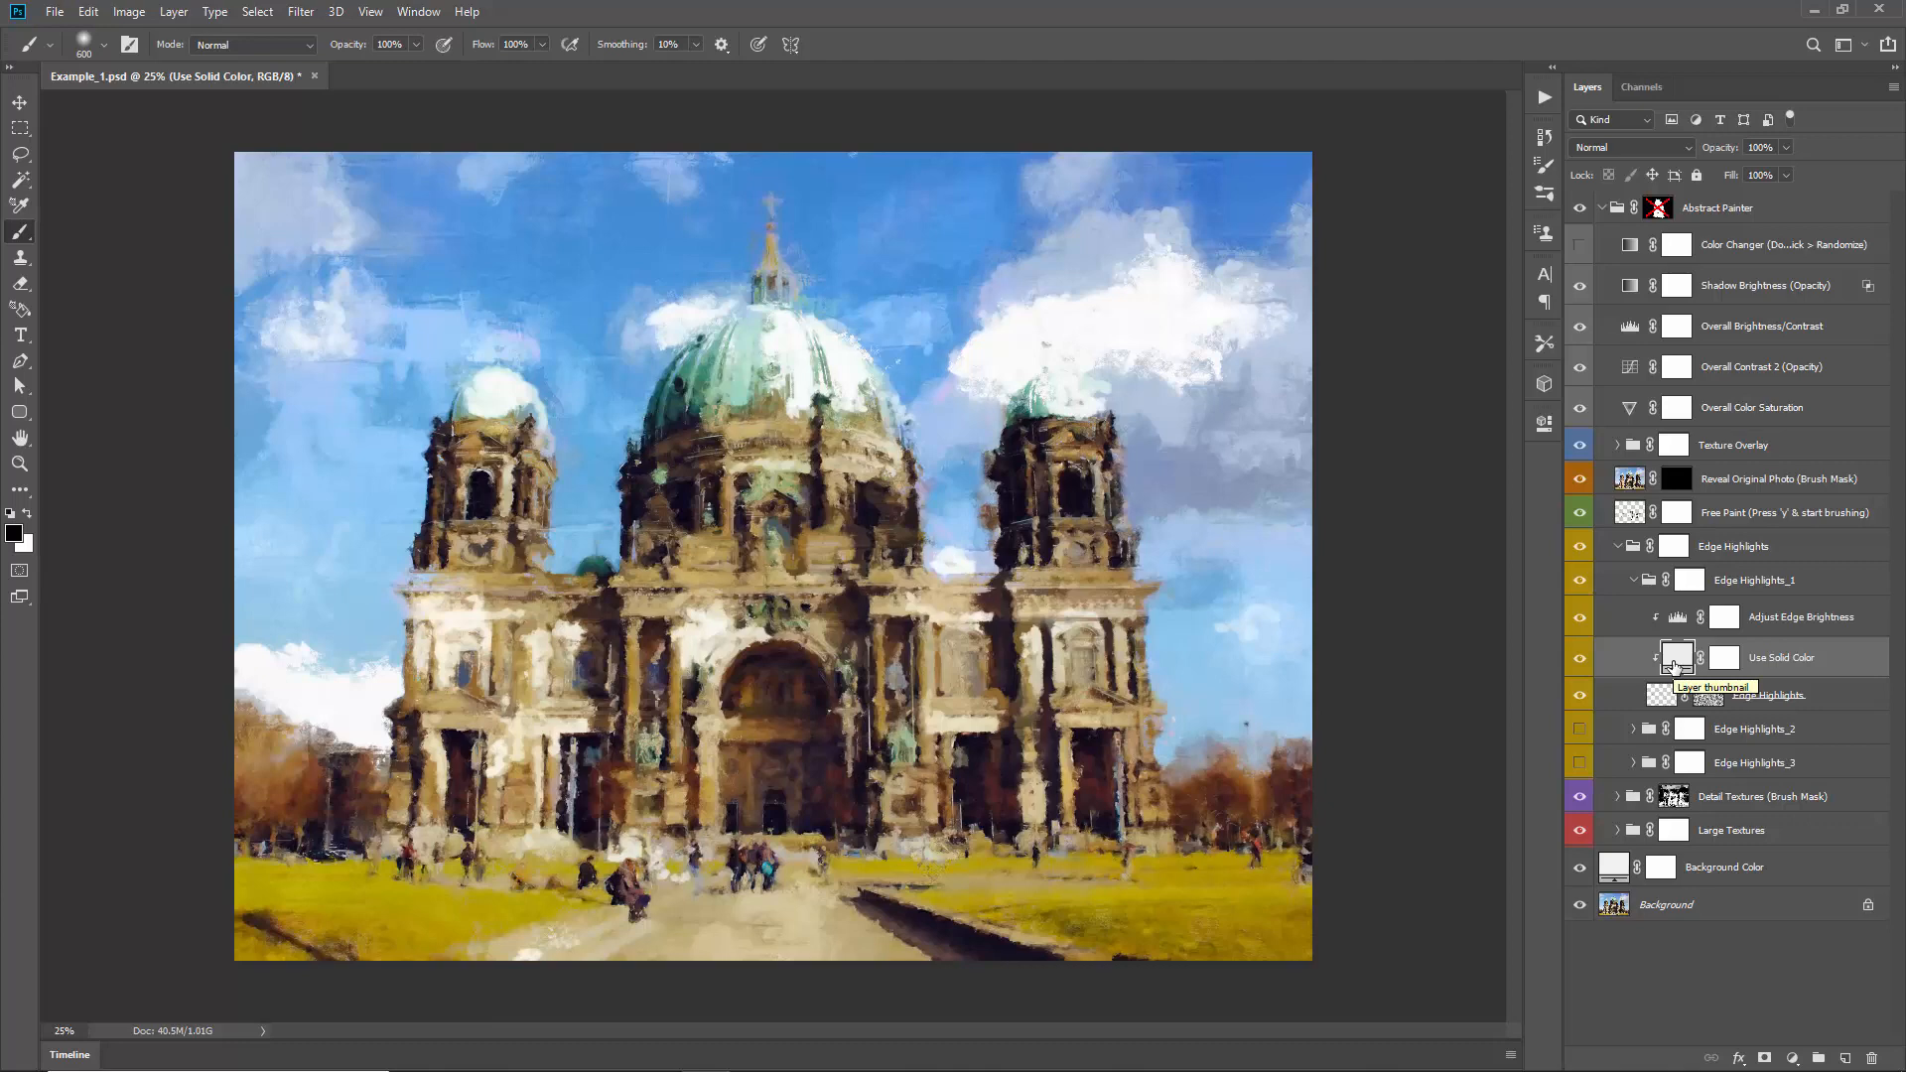
pyautogui.doubleClick(1676, 662)
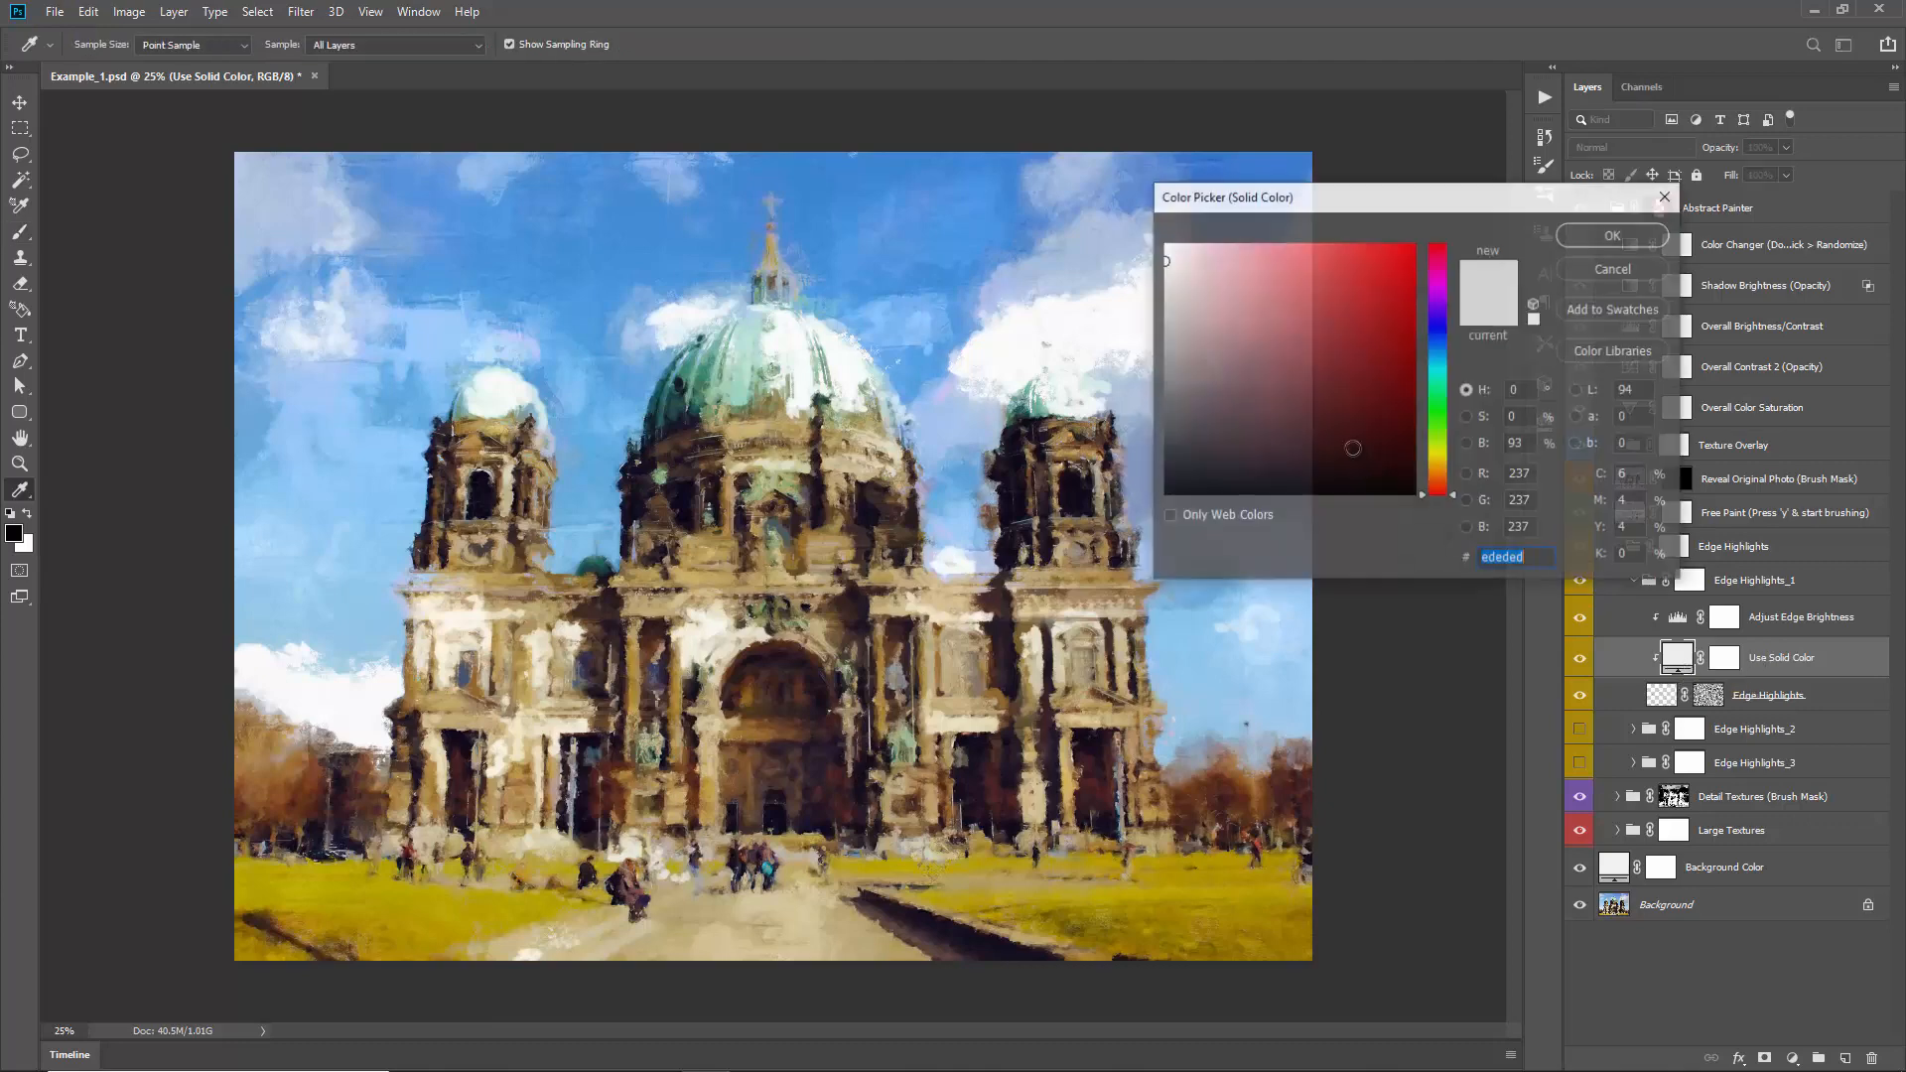
pyautogui.write('eb0000')
pyautogui.moveTo(1444, 347); pyautogui.dragTo(1423, 496)
pyautogui.moveTo(1292, 382)
pyautogui.mouseDown()
pyautogui.moveTo(1101, 182)
pyautogui.moveTo(1117, 169)
pyautogui.mouseUp()
pyautogui.click(1614, 237)
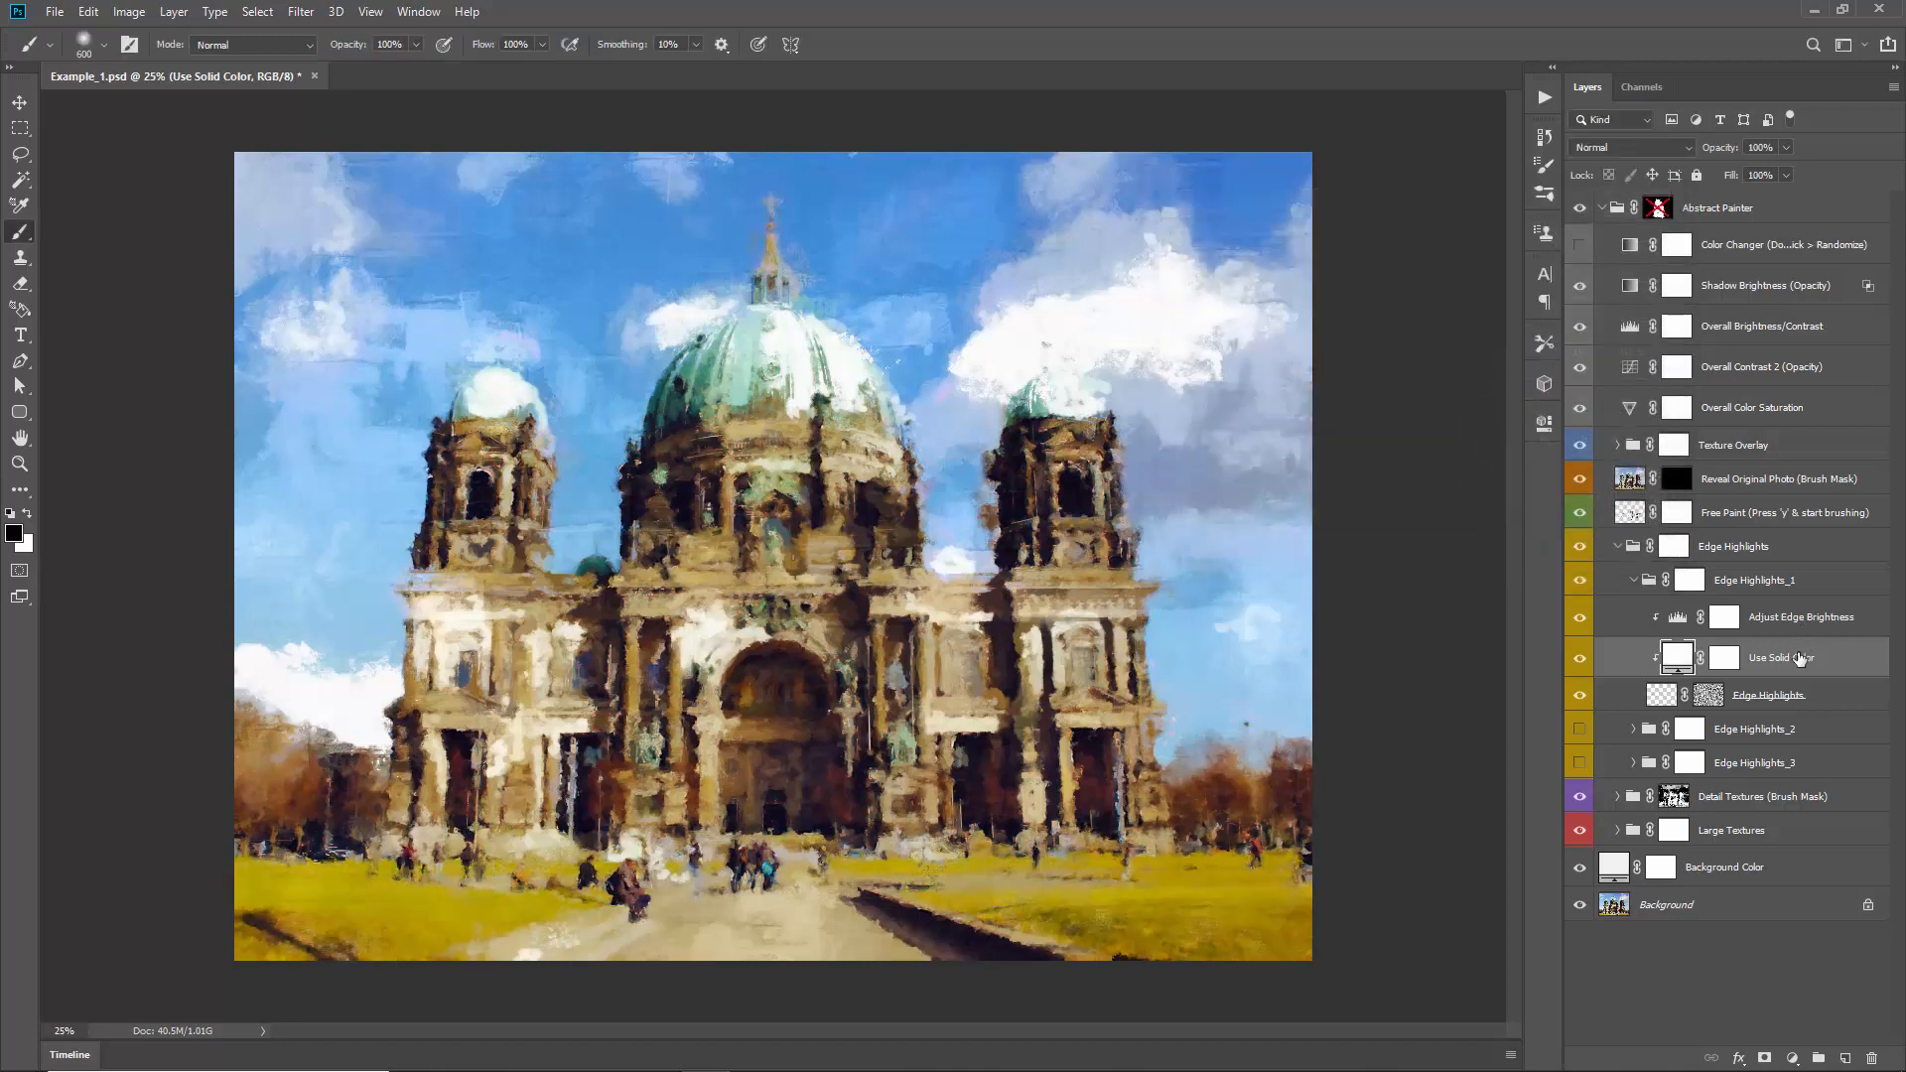
pyautogui.click(1581, 657)
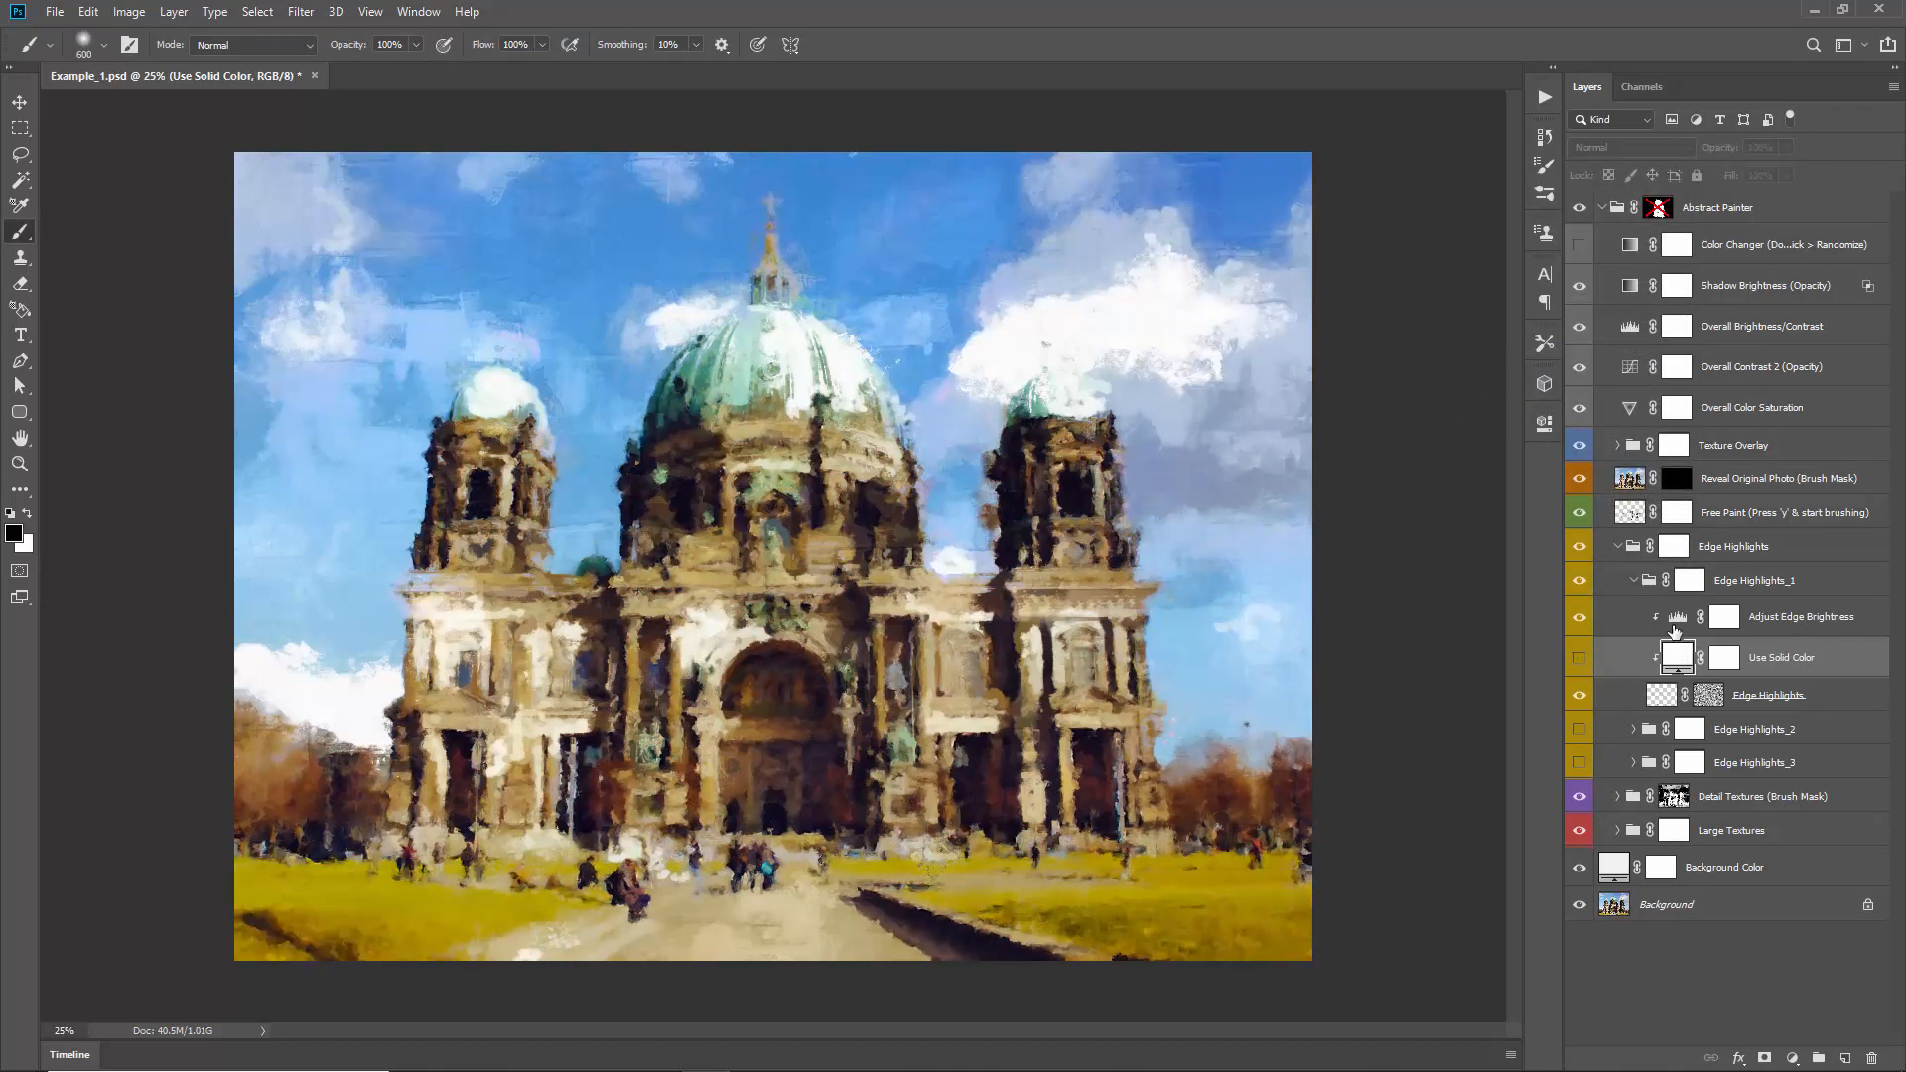
# Step: Set the white input level of Edge Highlights_1's Adjust Edge Brightness layer to 243
pyautogui.click(1674, 625)
pyautogui.doubleClick(1677, 616)
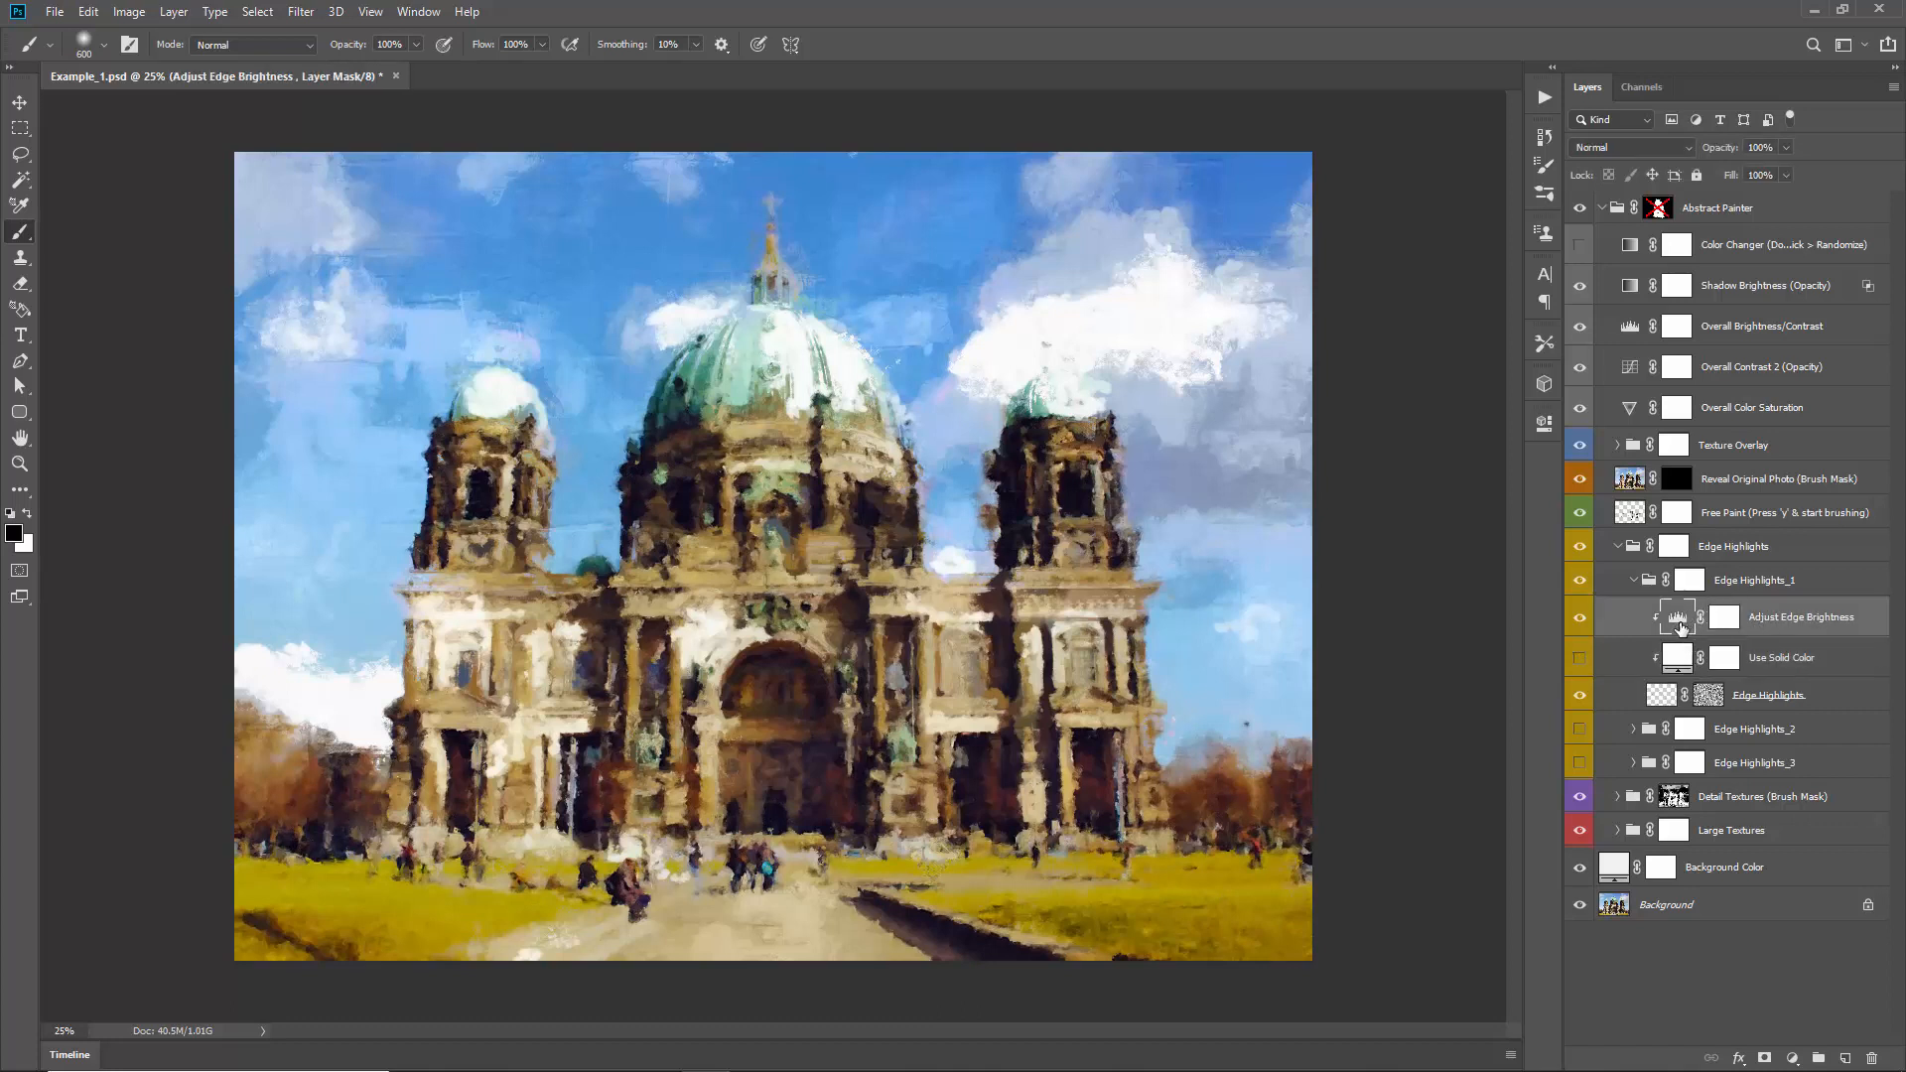
pyautogui.moveTo(1495, 627)
pyautogui.mouseDown()
pyautogui.moveTo(1261, 631)
pyautogui.moveTo(1394, 655)
pyautogui.moveTo(1346, 627)
pyautogui.moveTo(1498, 627)
pyautogui.mouseUp()
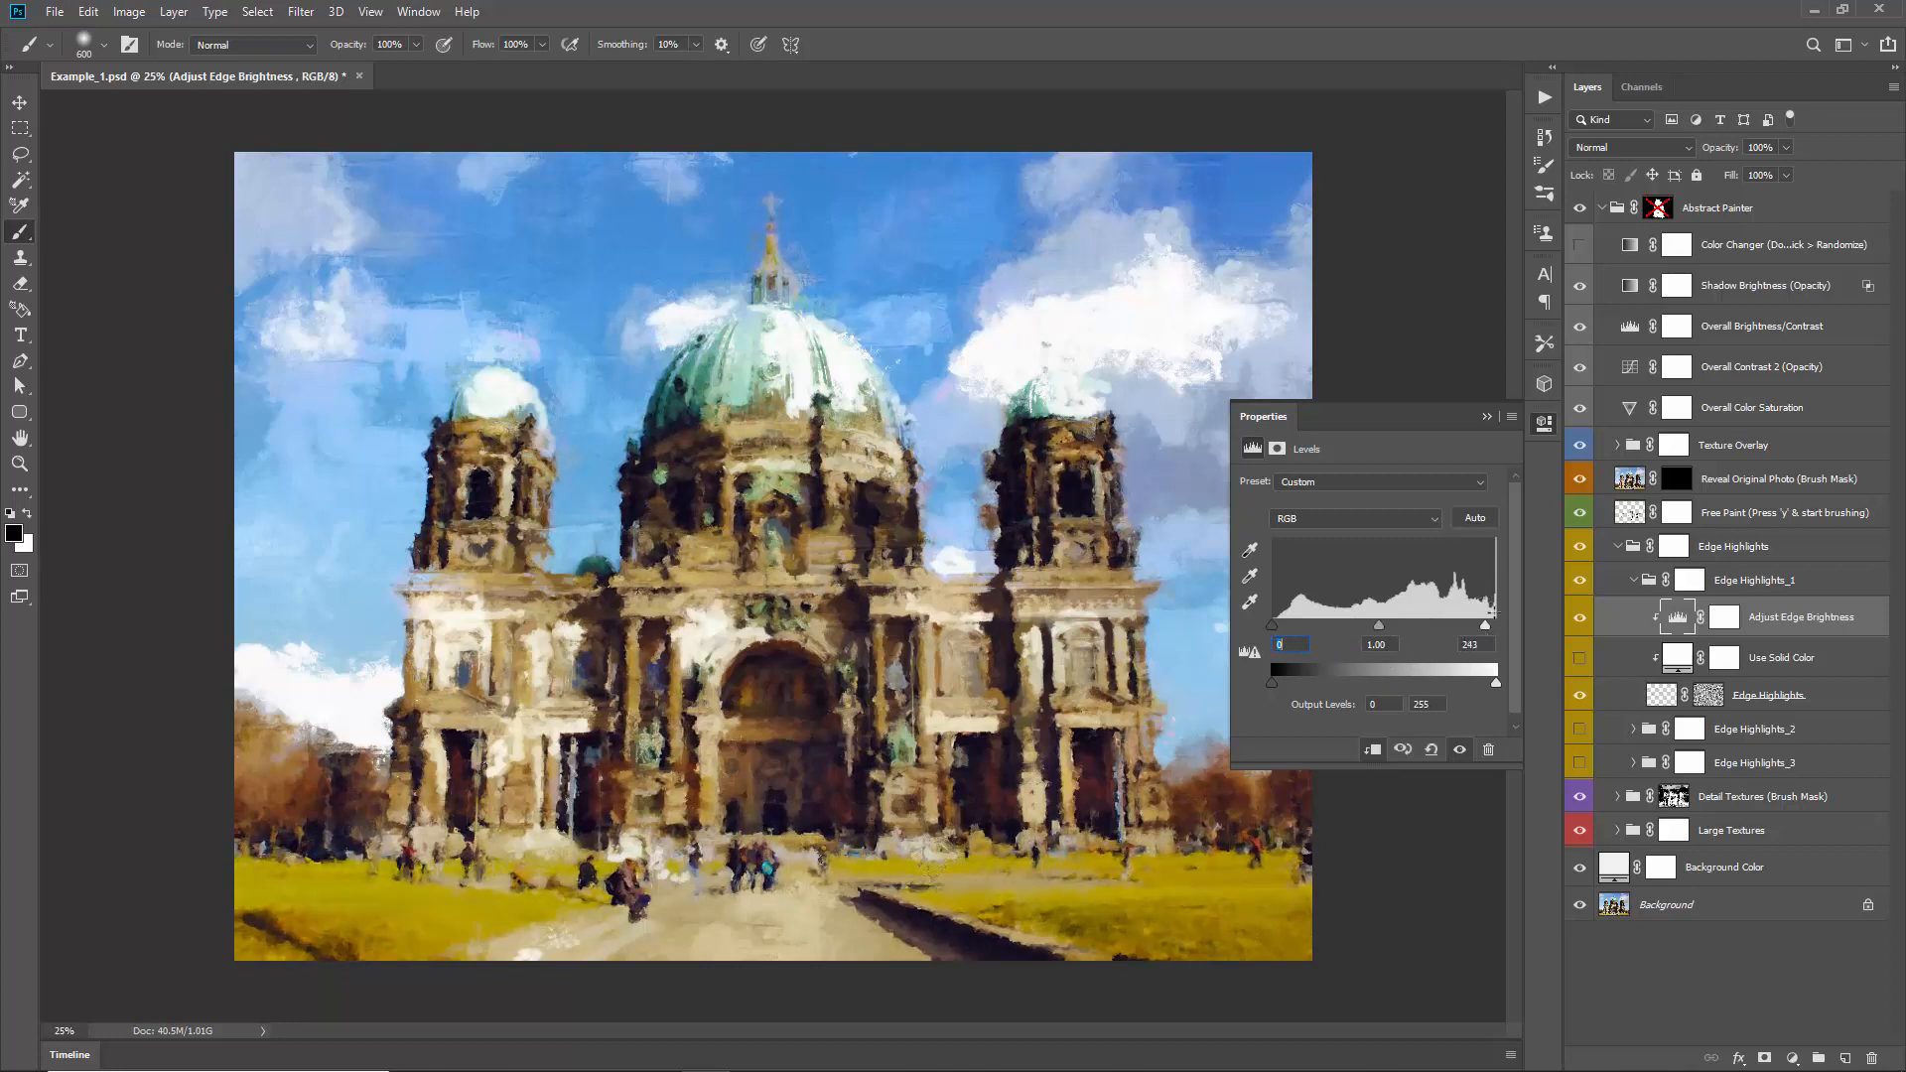
pyautogui.click(1485, 413)
# Step: Collapse the Edge Highlights_1 group and show Edge Highlights_2, switching to the Move tool
pyautogui.click(1629, 581)
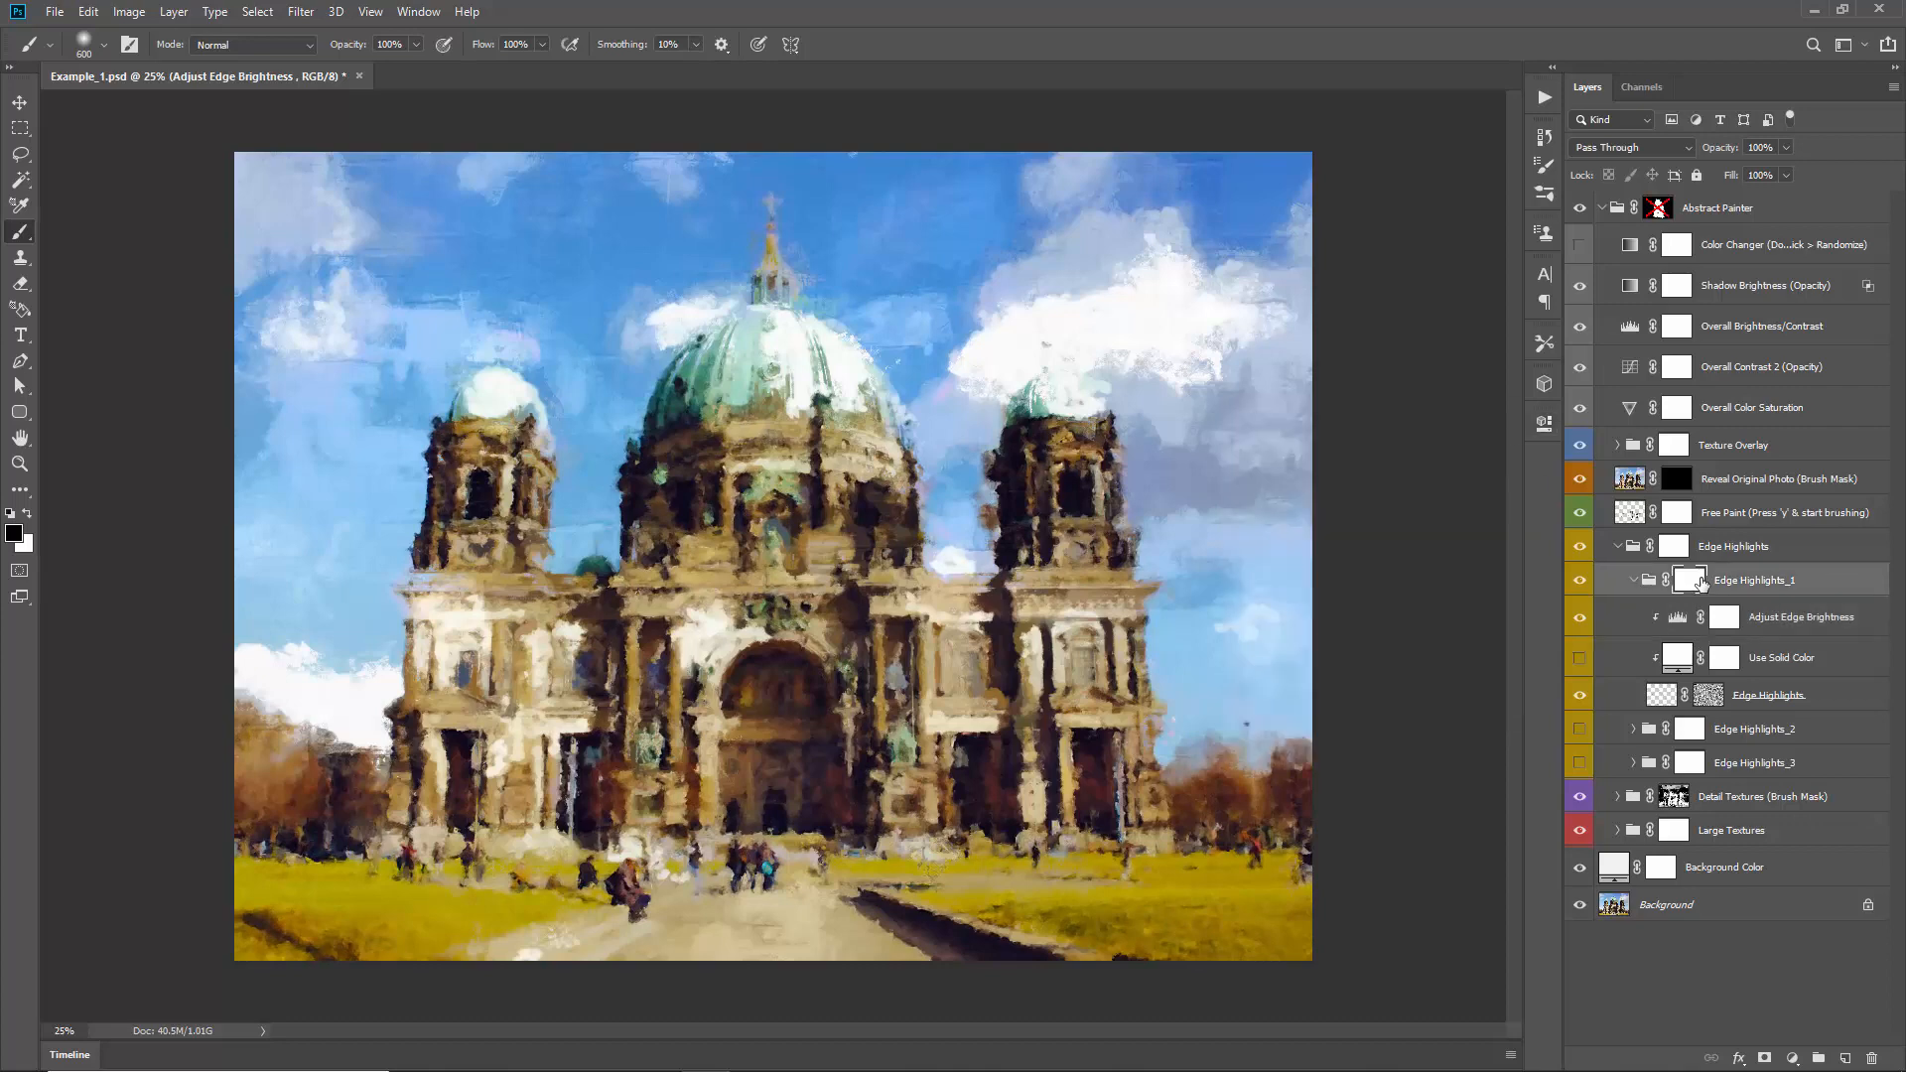
pyautogui.click(1632, 581)
pyautogui.click(1580, 615)
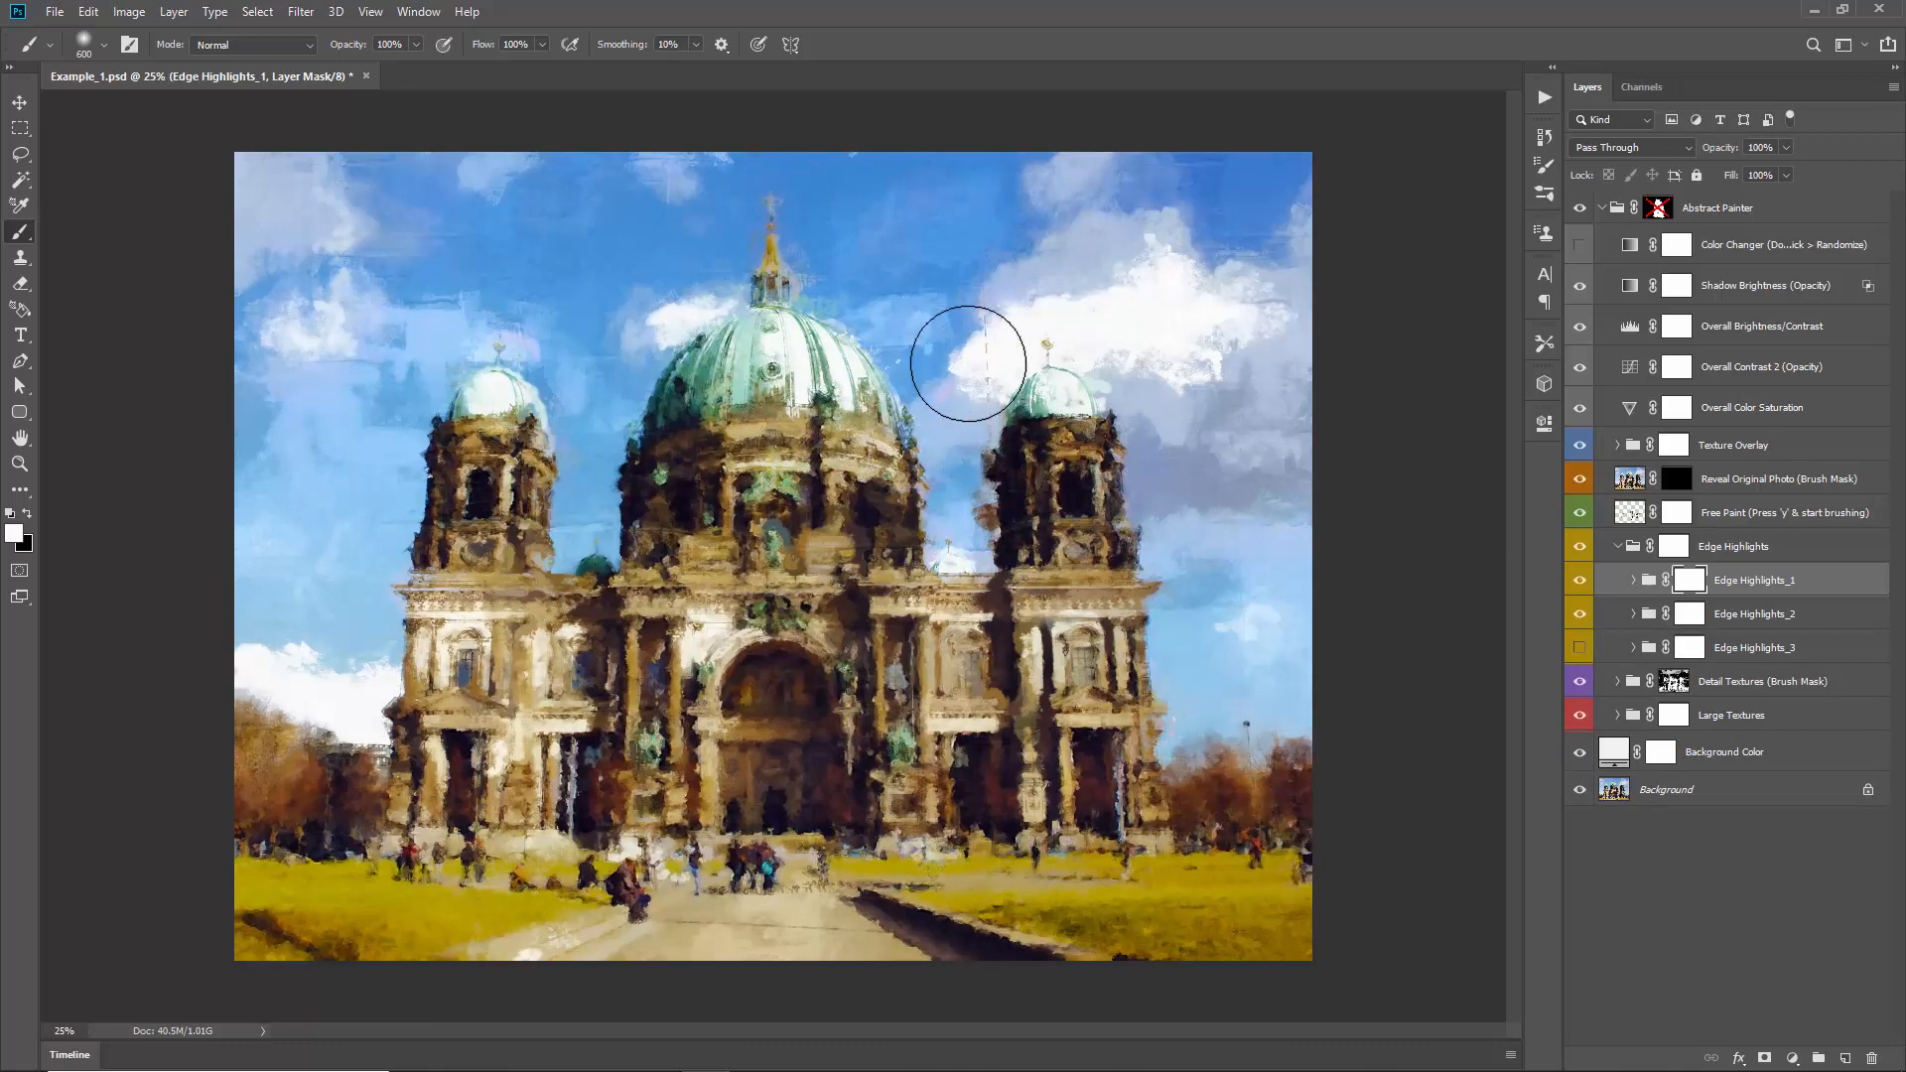
pyautogui.press('v')
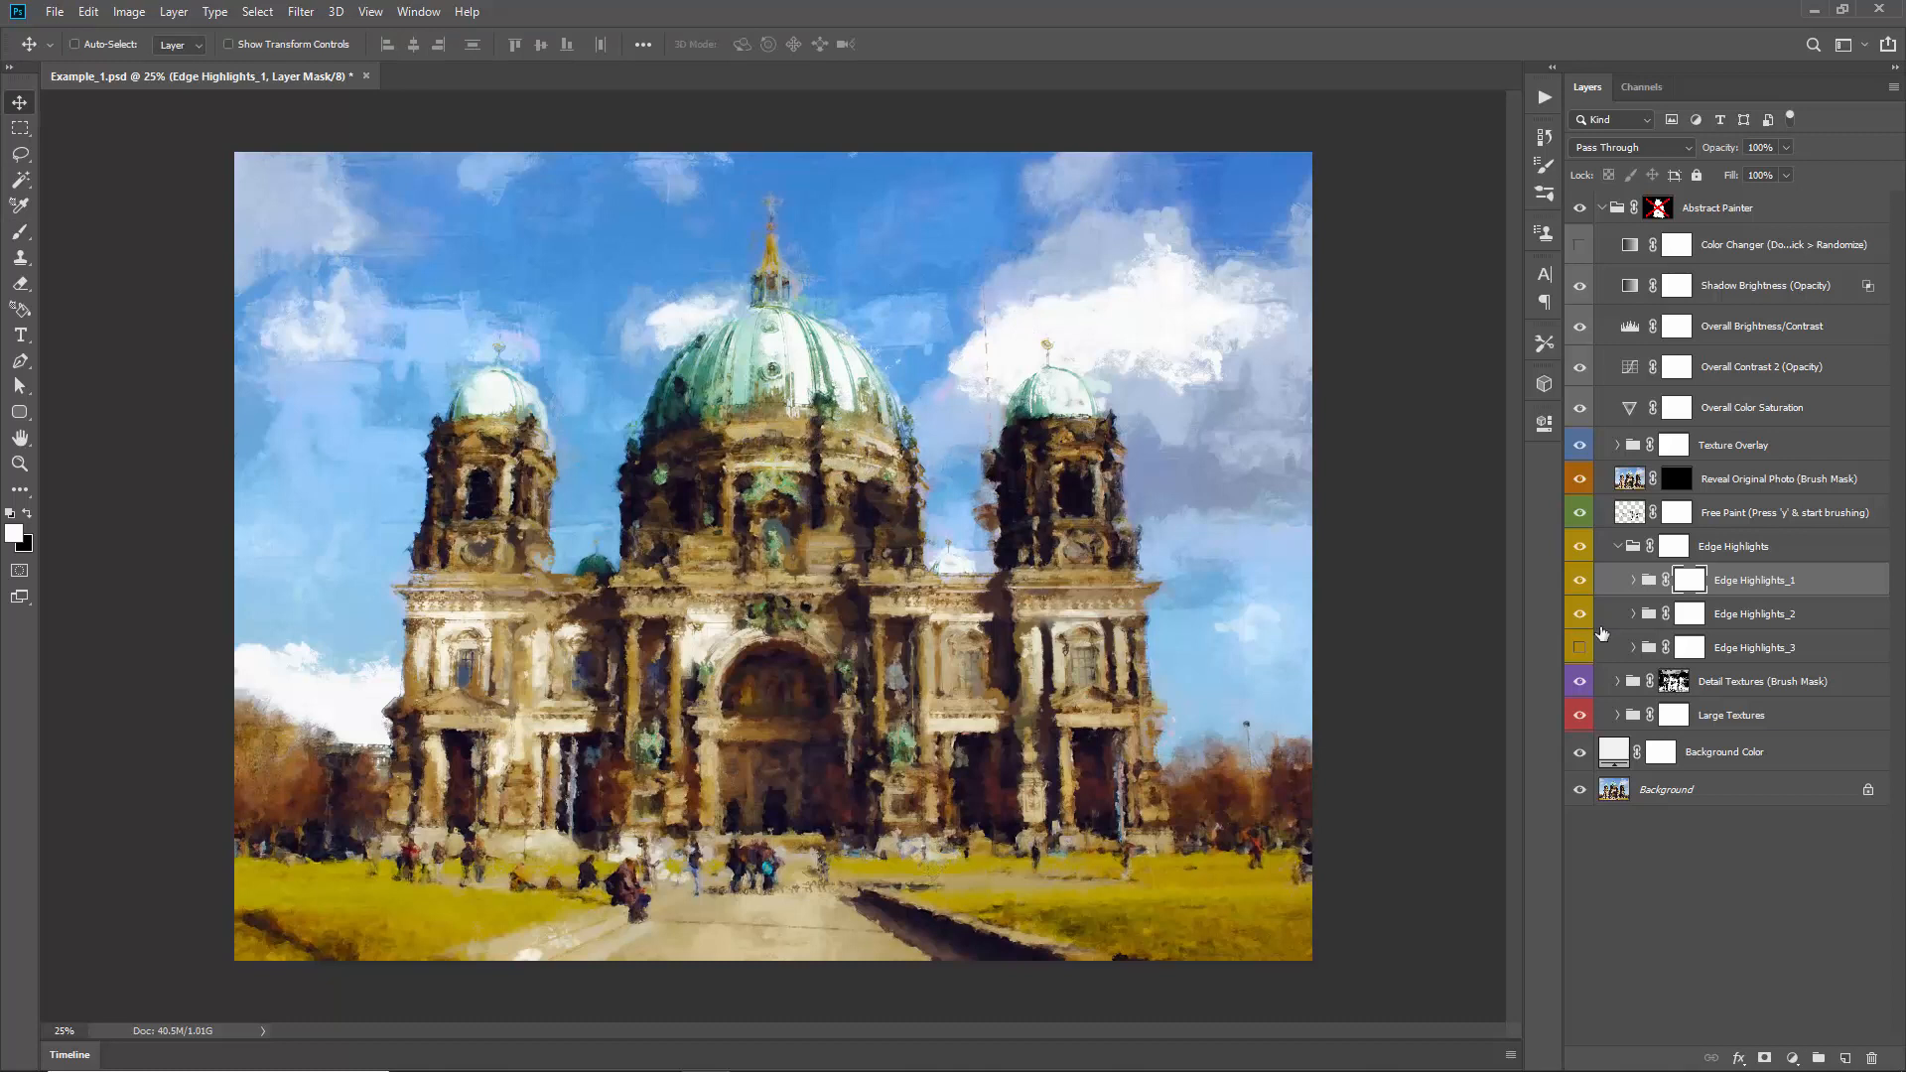
# Step: Expand the Edge Highlights_2 group and select its Adjust Edge Brightness 2 layer
pyautogui.click(1773, 616)
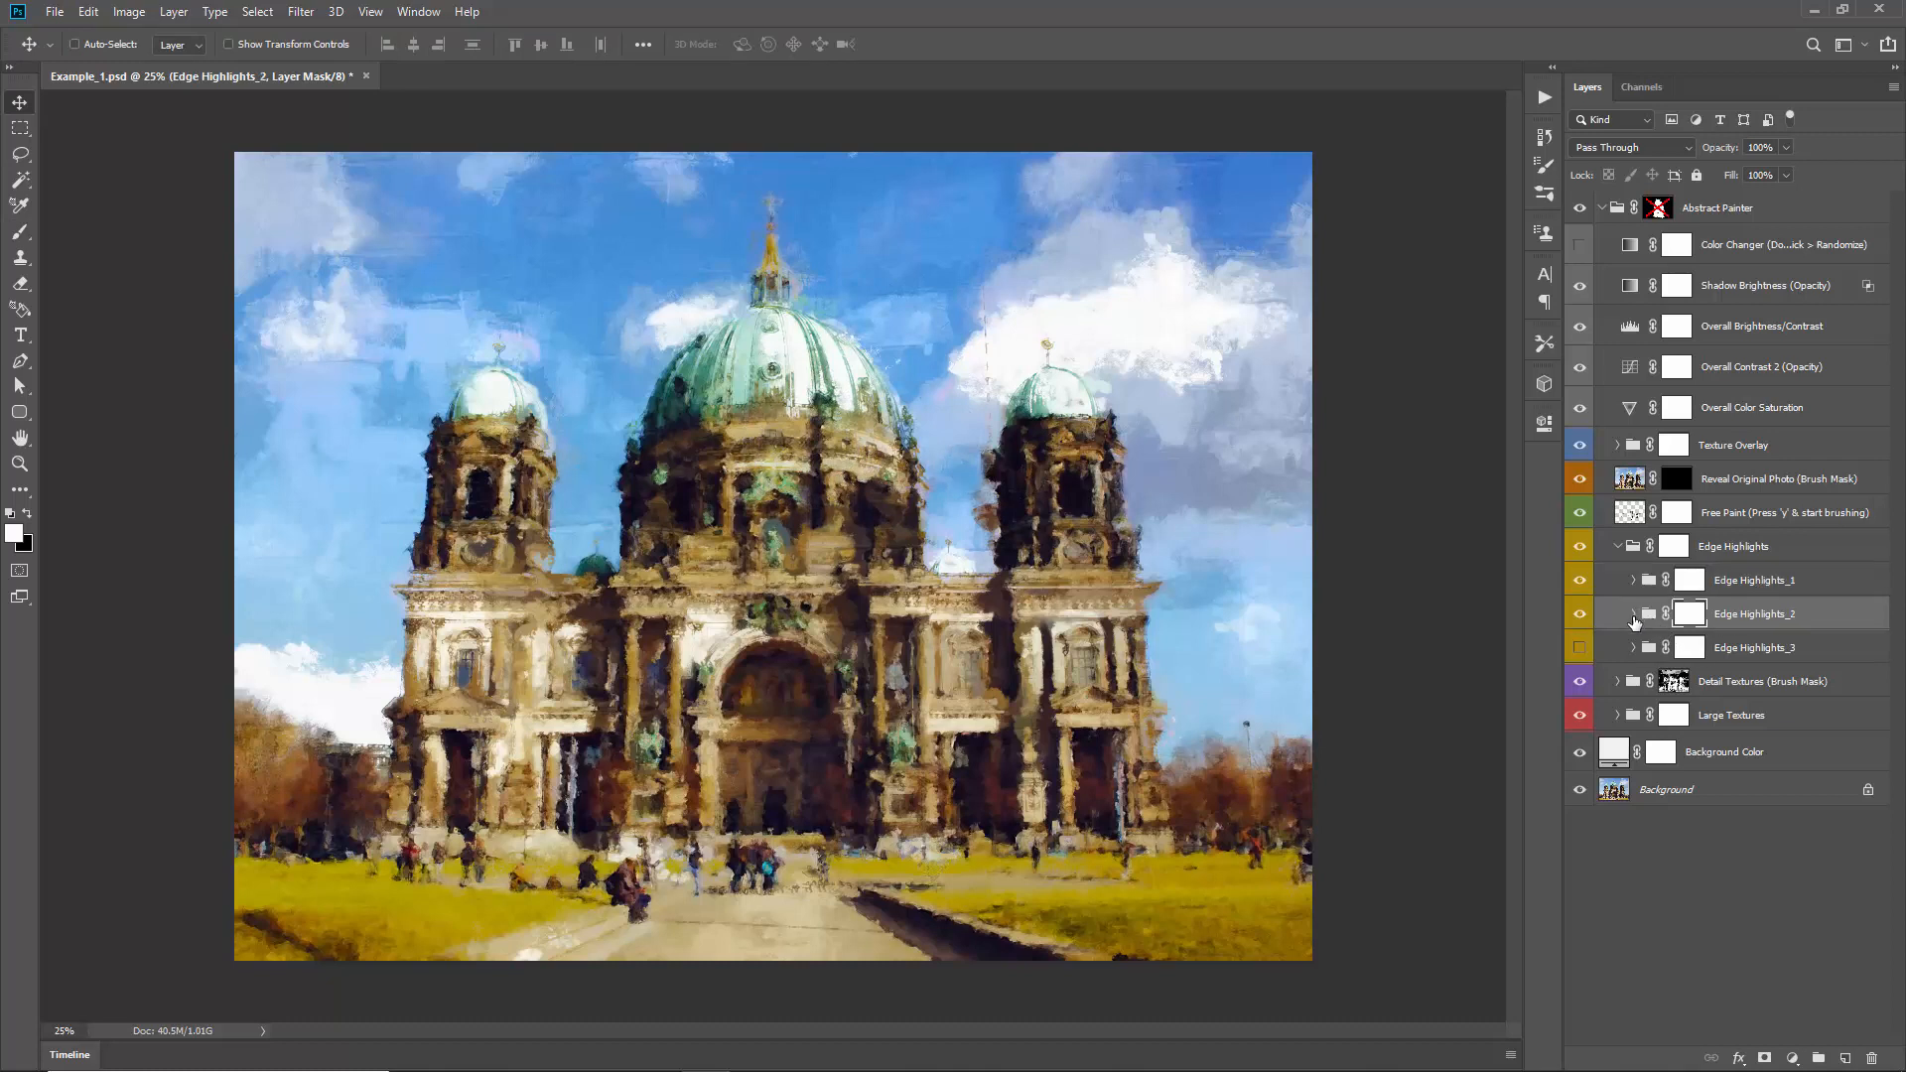
pyautogui.click(1633, 616)
pyautogui.click(1767, 659)
pyautogui.click(1746, 688)
pyautogui.click(1773, 655)
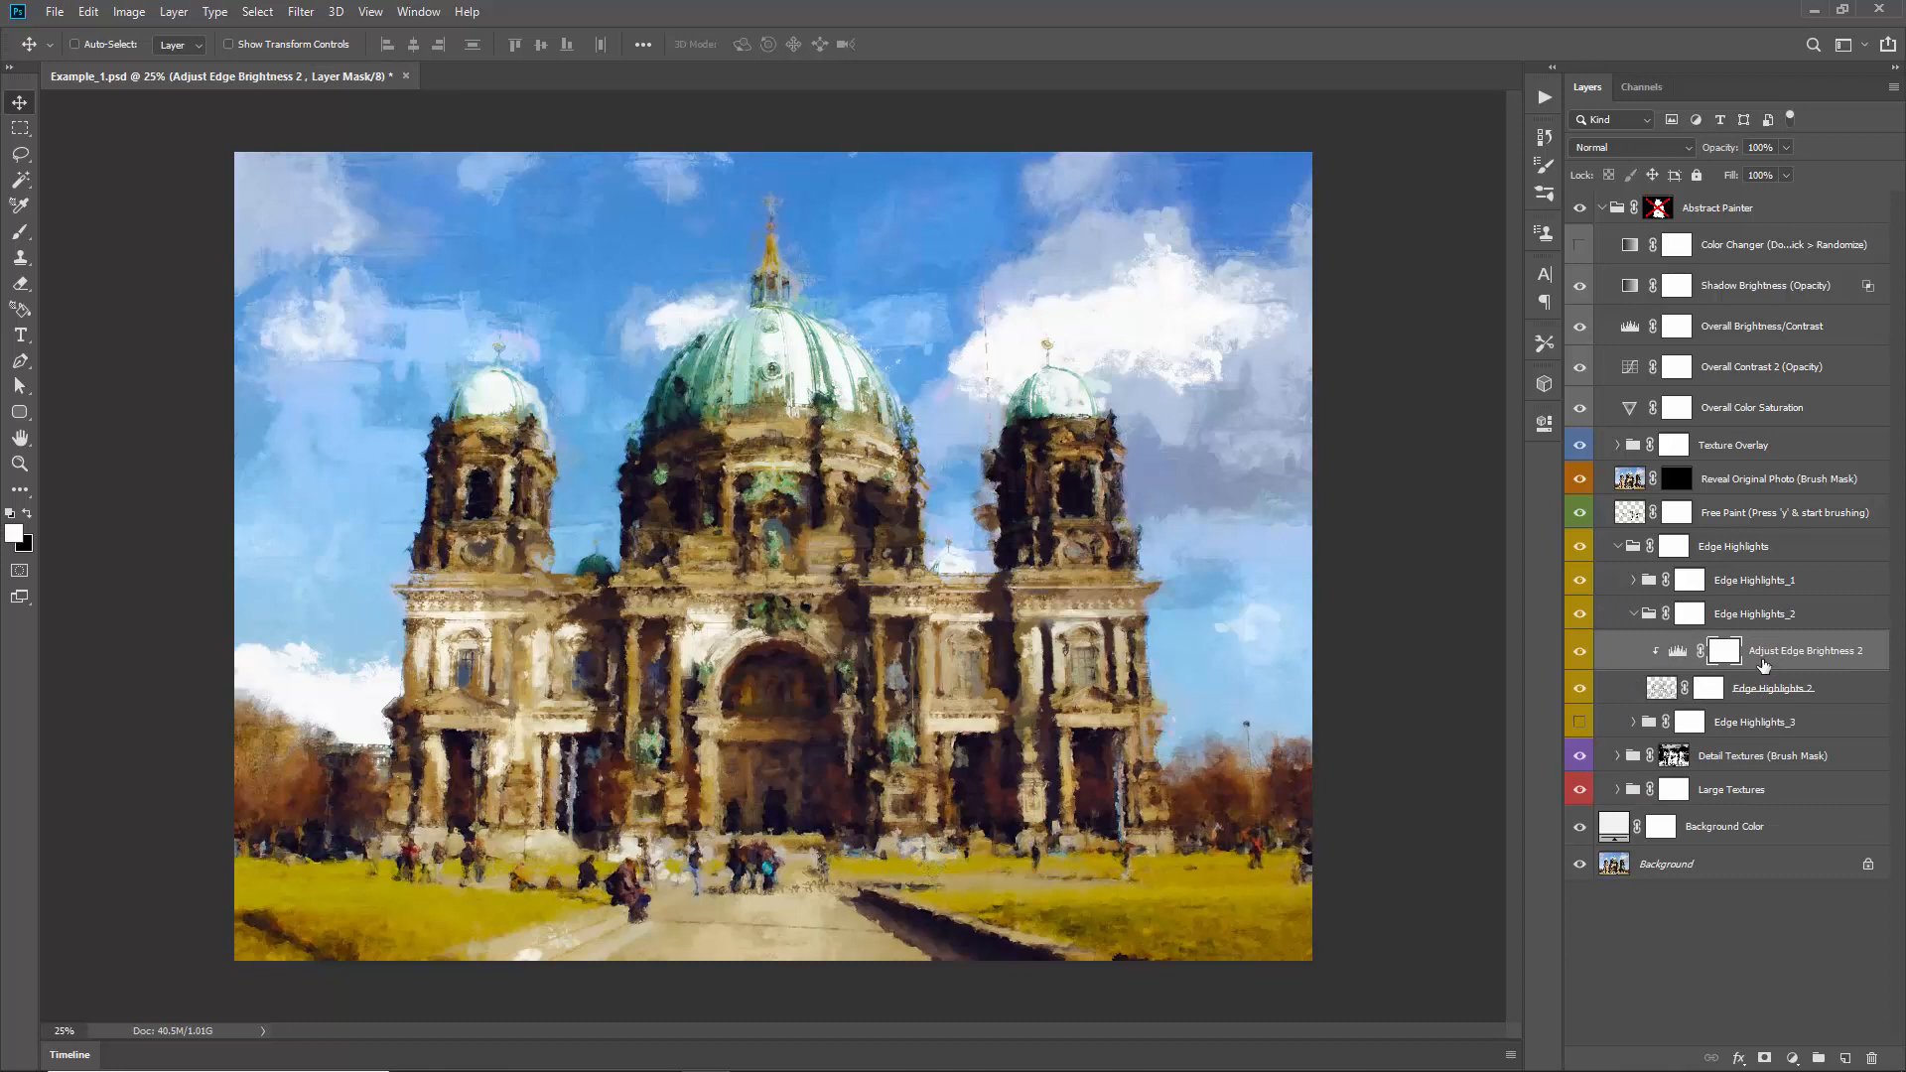
# Step: Darken the midtones in the Levels of Adjust Edge Brightness 2, and collapse the Edge Highlights_2 group
pyautogui.click(1677, 652)
pyautogui.doubleClick(1677, 652)
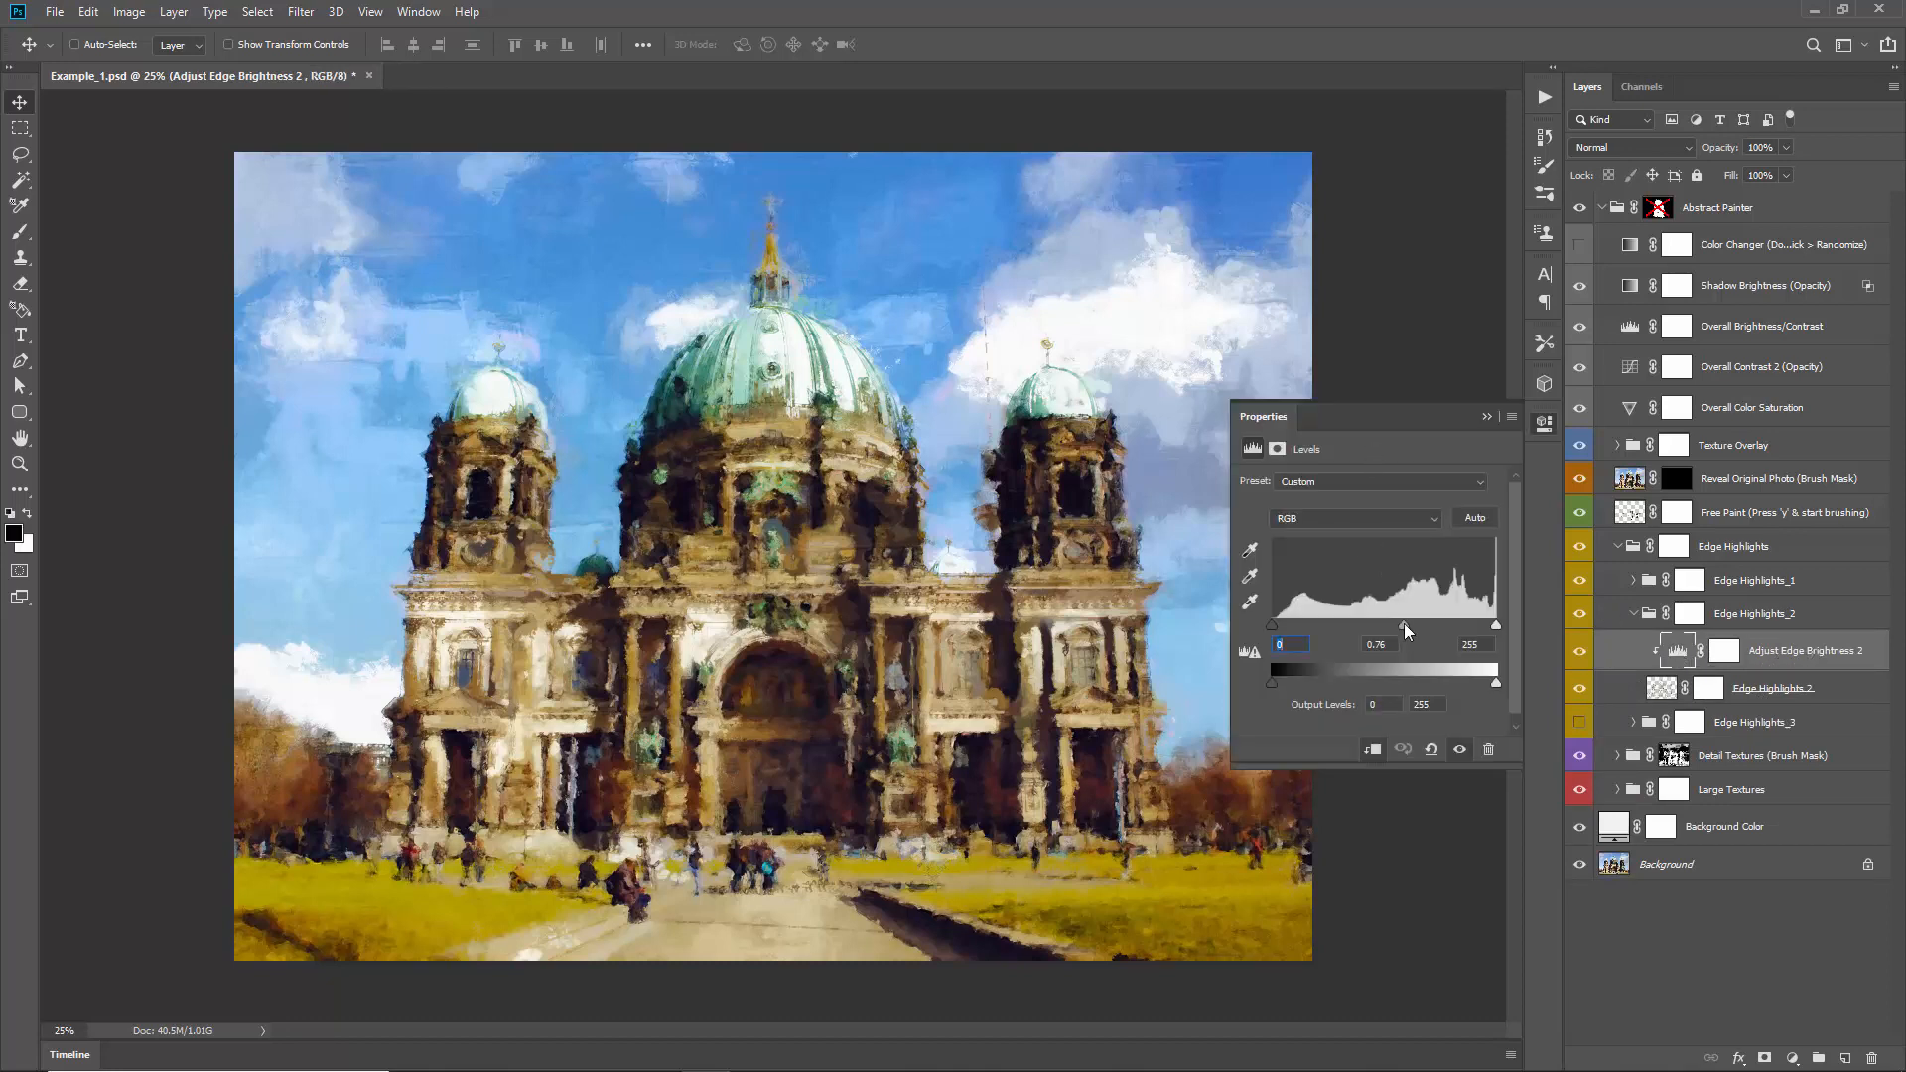
pyautogui.moveTo(1416, 627)
pyautogui.mouseDown()
pyautogui.moveTo(1314, 627)
pyautogui.moveTo(1413, 626)
pyautogui.mouseUp()
pyautogui.write('0')
pyautogui.click(1486, 414)
pyautogui.click(1689, 613)
pyautogui.click(1635, 614)
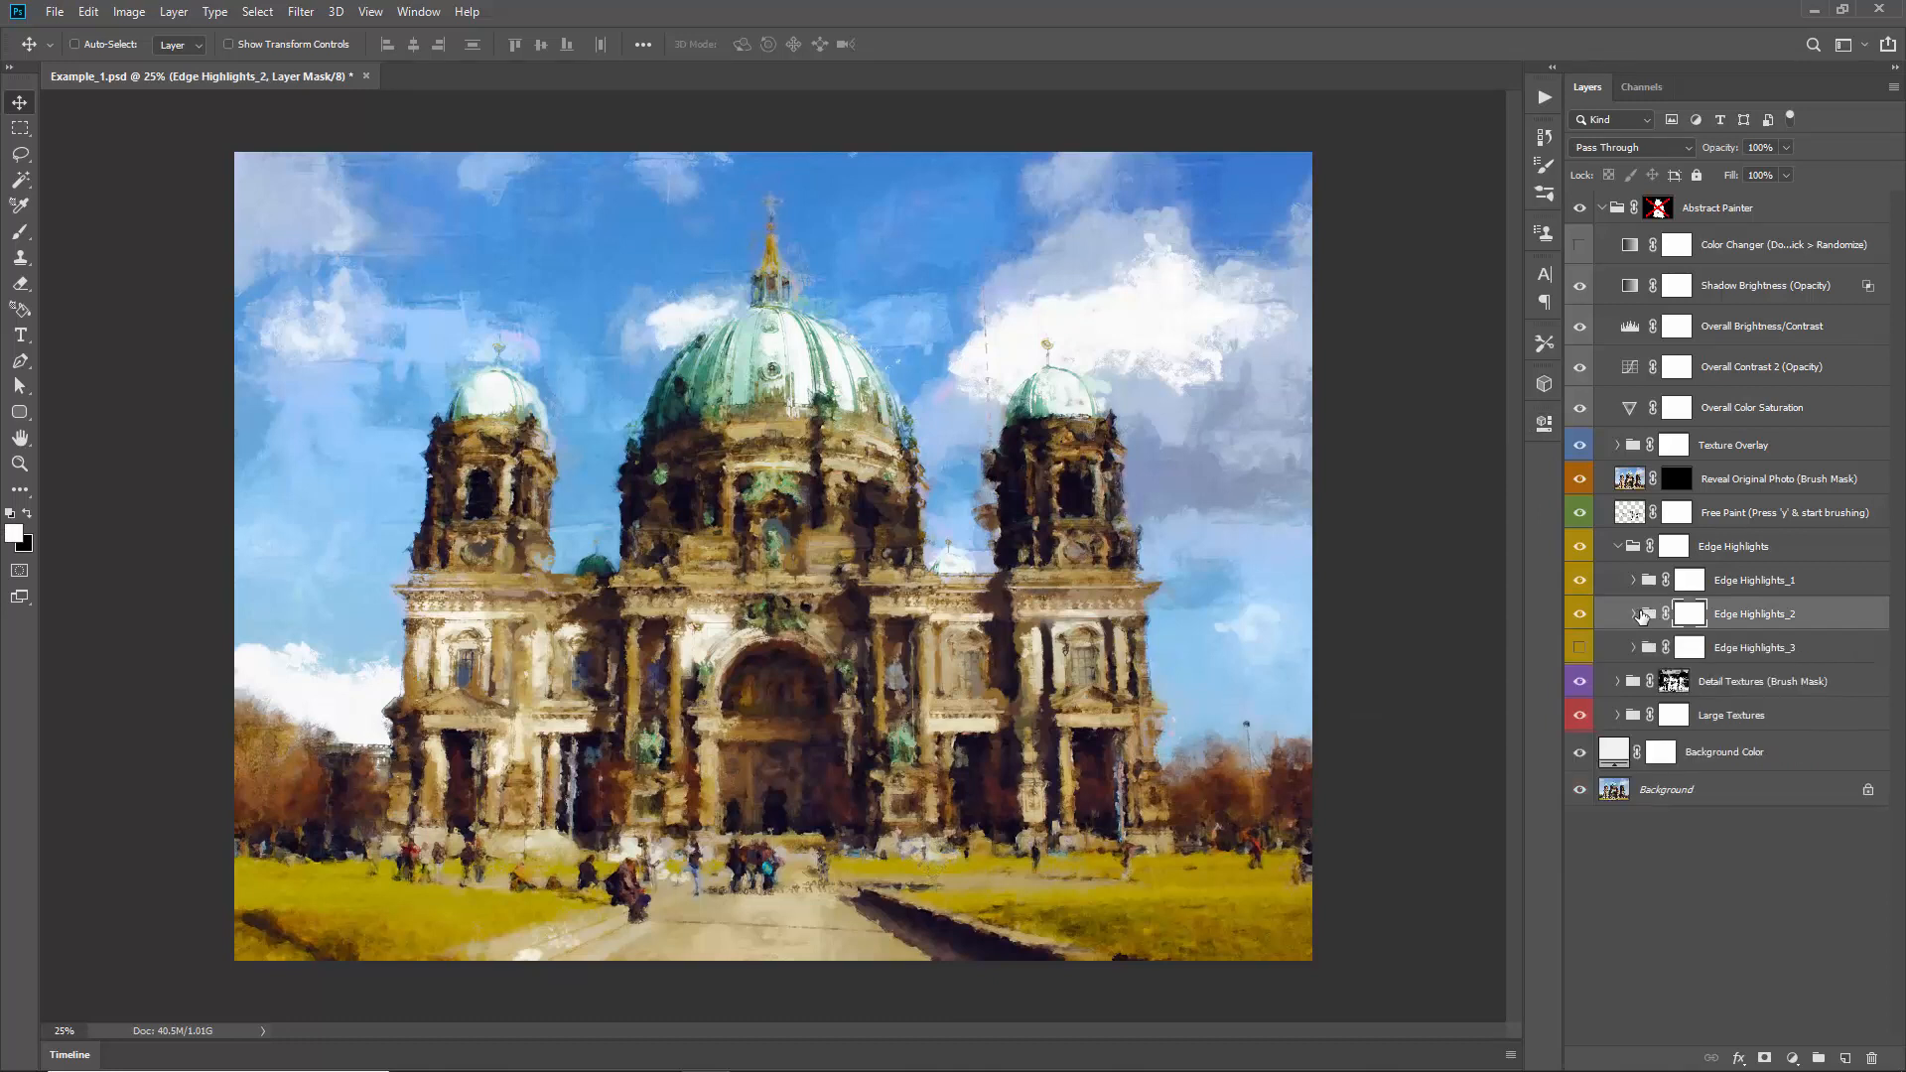
# Step: Show and expand the Edge Highlights_3 group, and try the midtone level of its Adjust Edge Brightness 3 layer
pyautogui.click(1749, 649)
pyautogui.click(1579, 649)
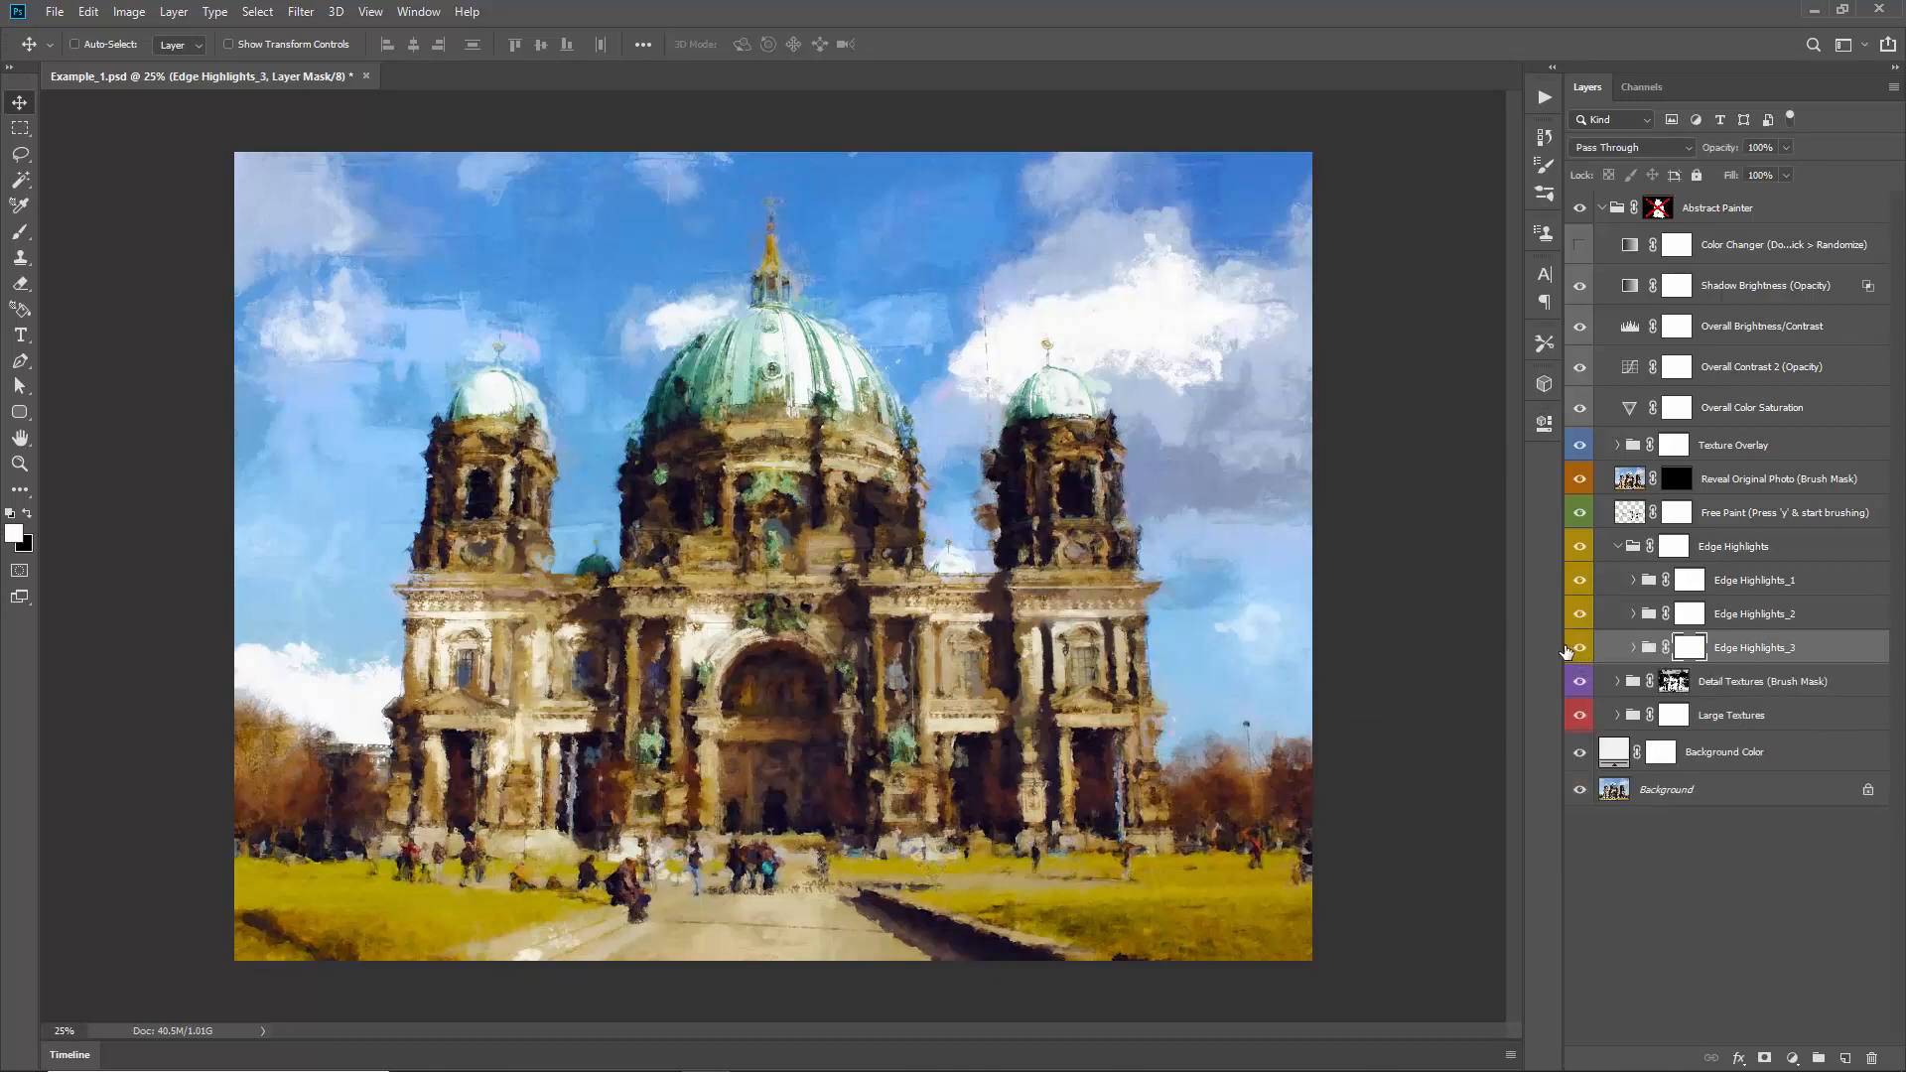
pyautogui.click(1632, 647)
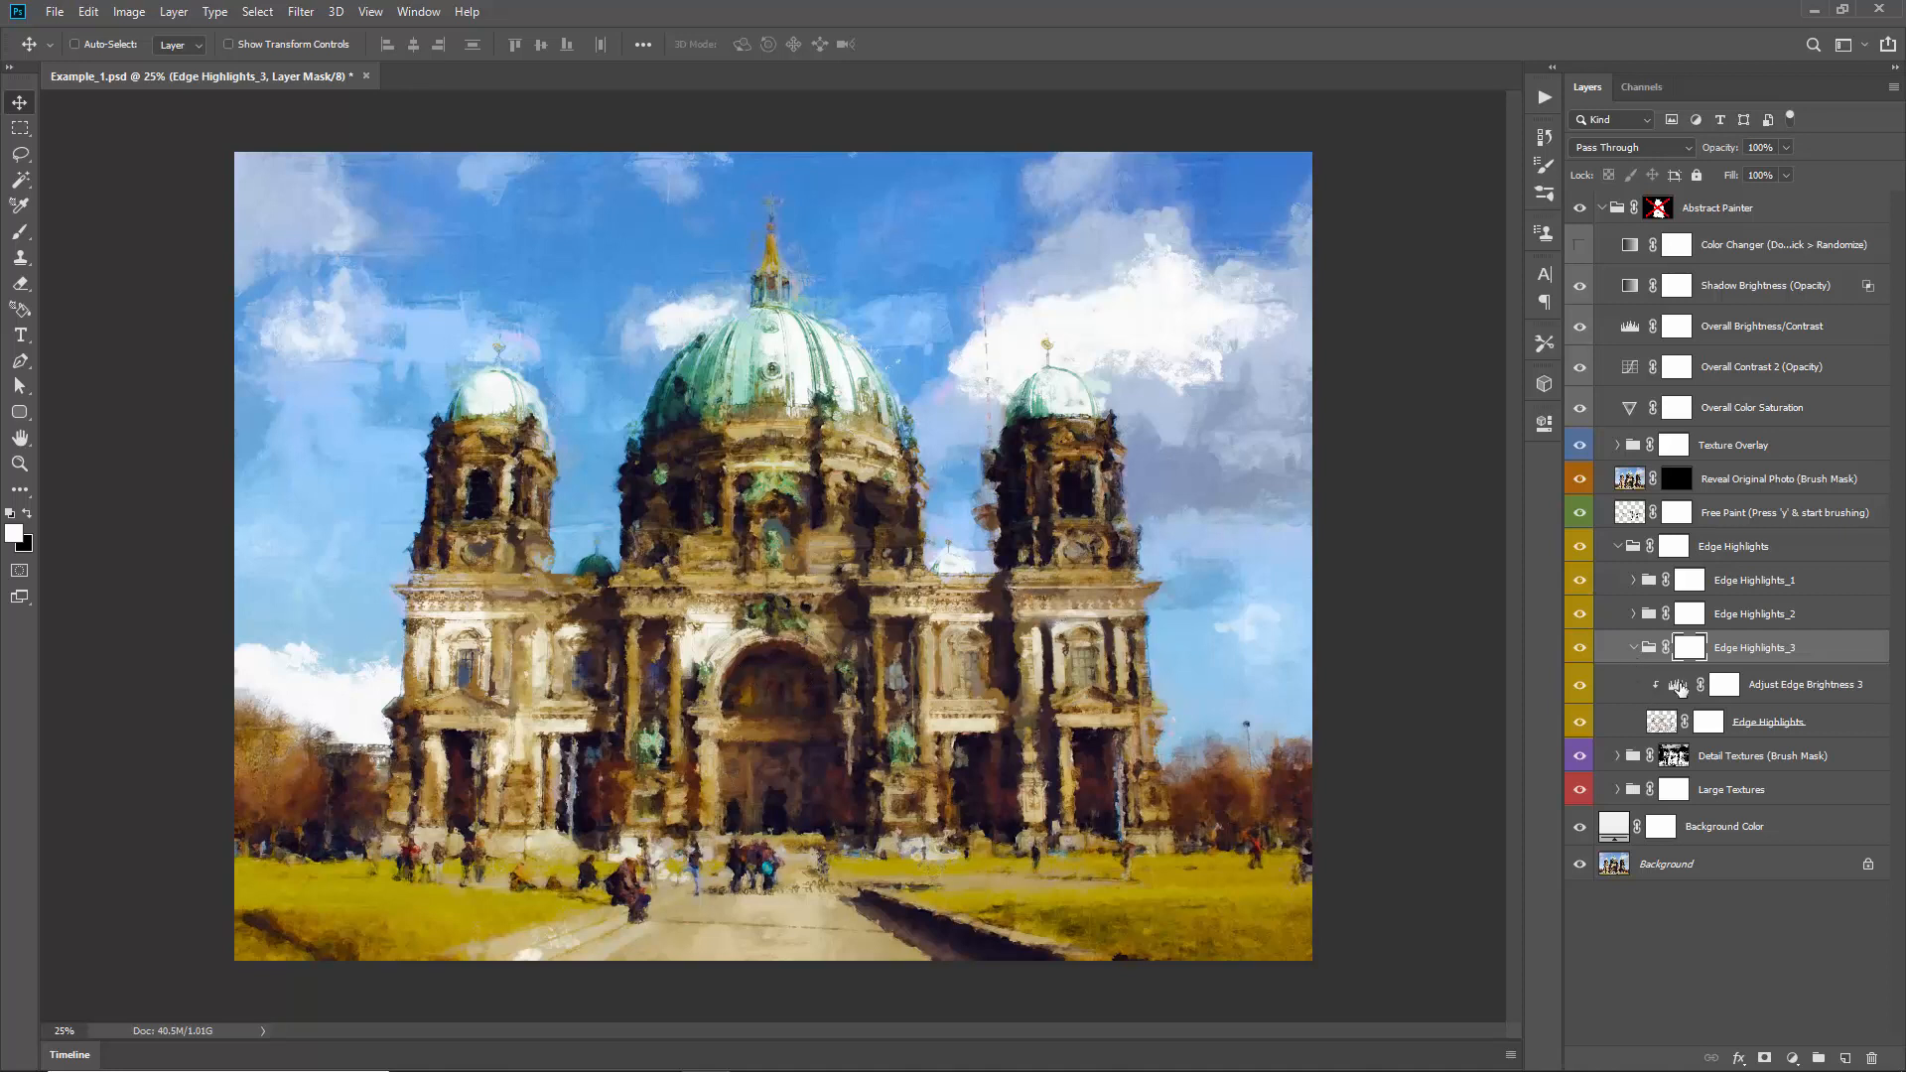
pyautogui.doubleClick(1677, 685)
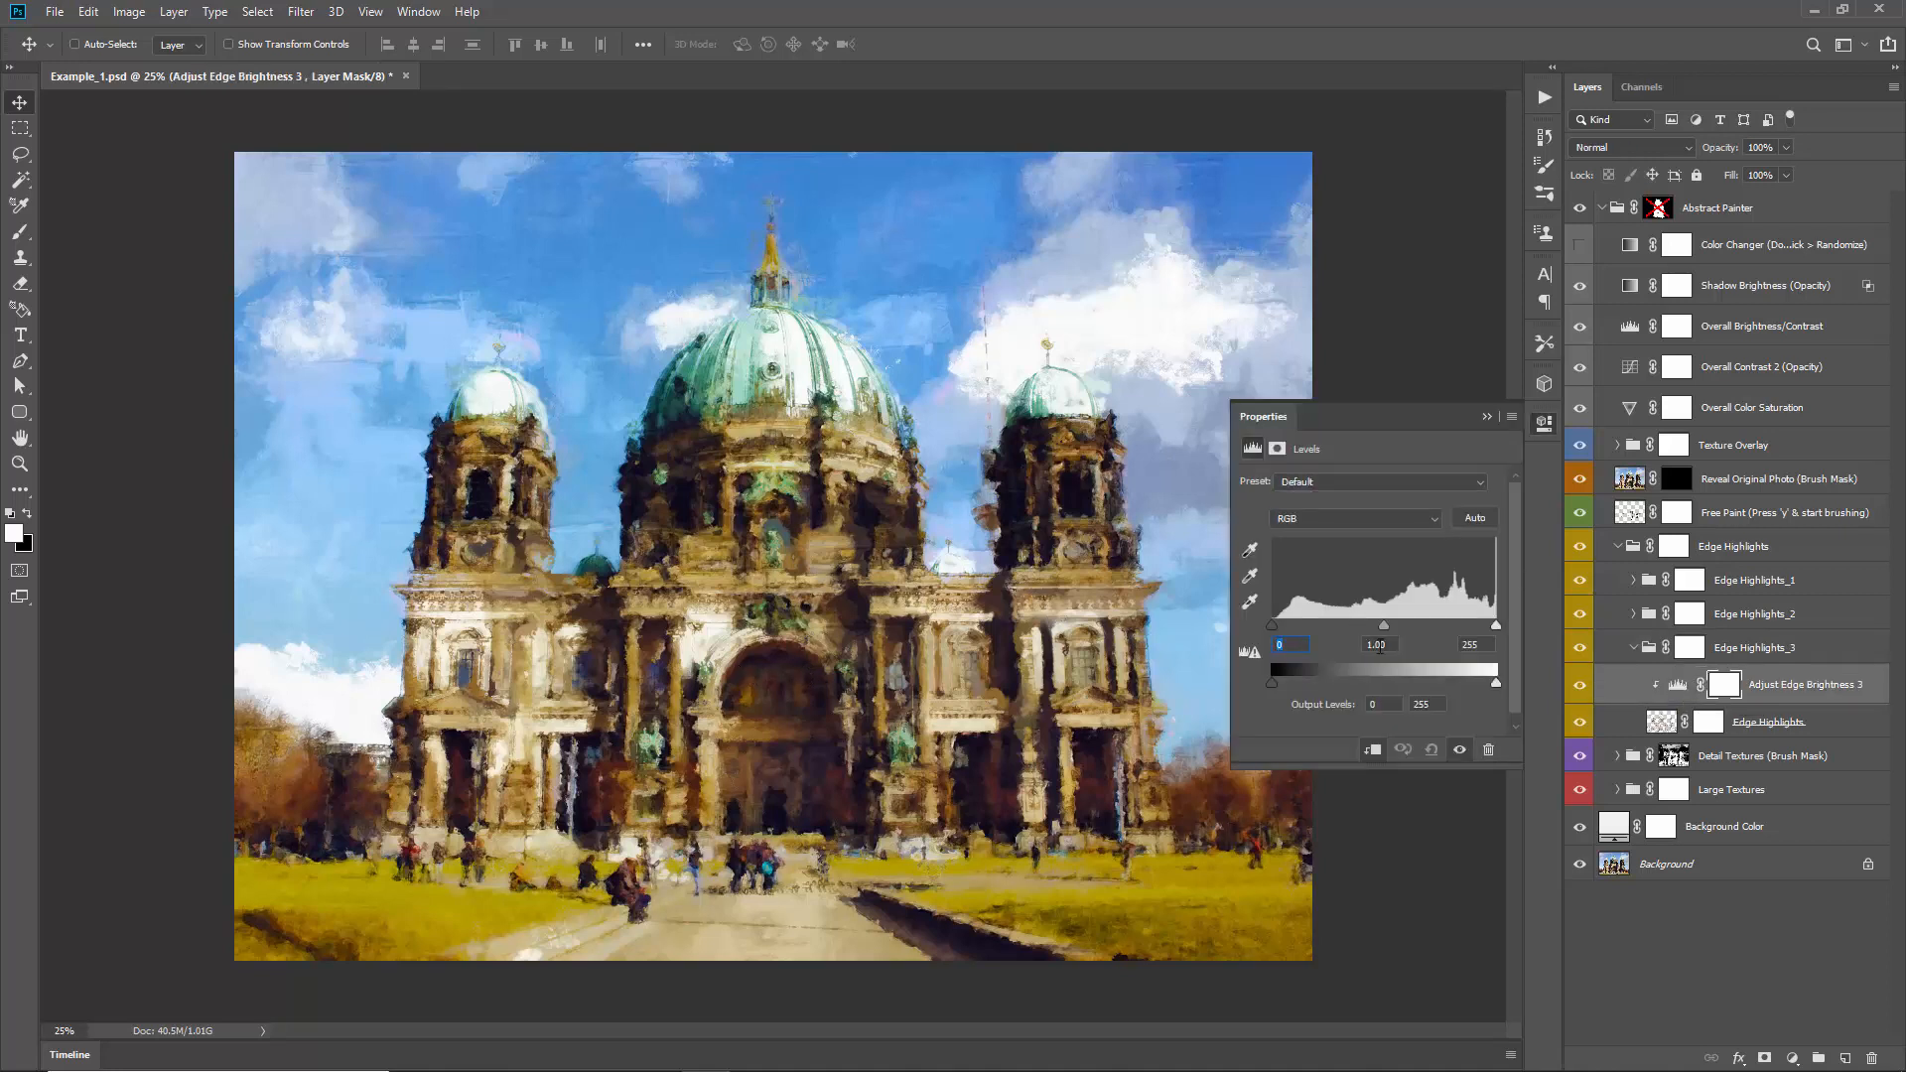
pyautogui.moveTo(1384, 628)
pyautogui.mouseDown()
pyautogui.moveTo(1408, 628)
pyautogui.moveTo(1312, 633)
pyautogui.moveTo(1384, 646)
pyautogui.mouseUp()
pyautogui.click(1486, 417)
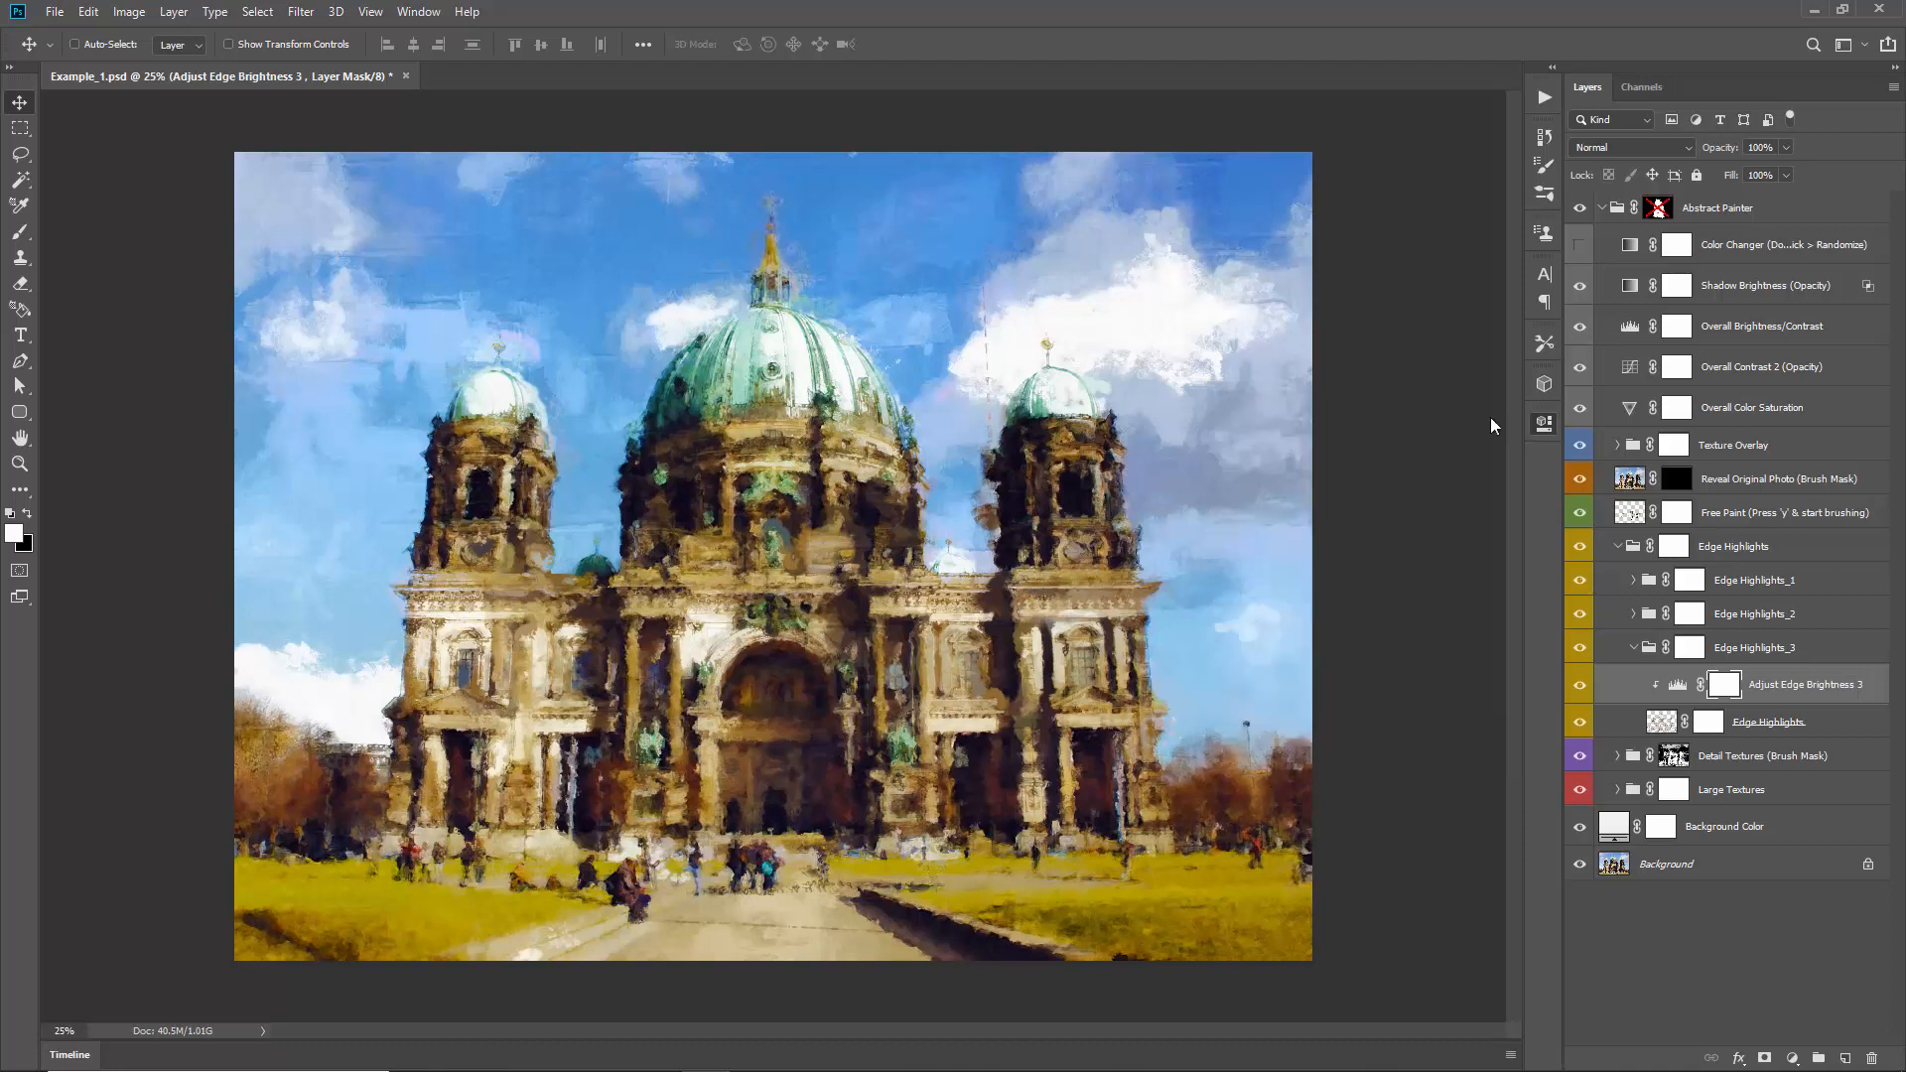
# Step: Collapse and hide the Edge Highlights group, and toggle the Detail Textures (Brush Mask) group to examine its effect
pyautogui.click(1733, 760)
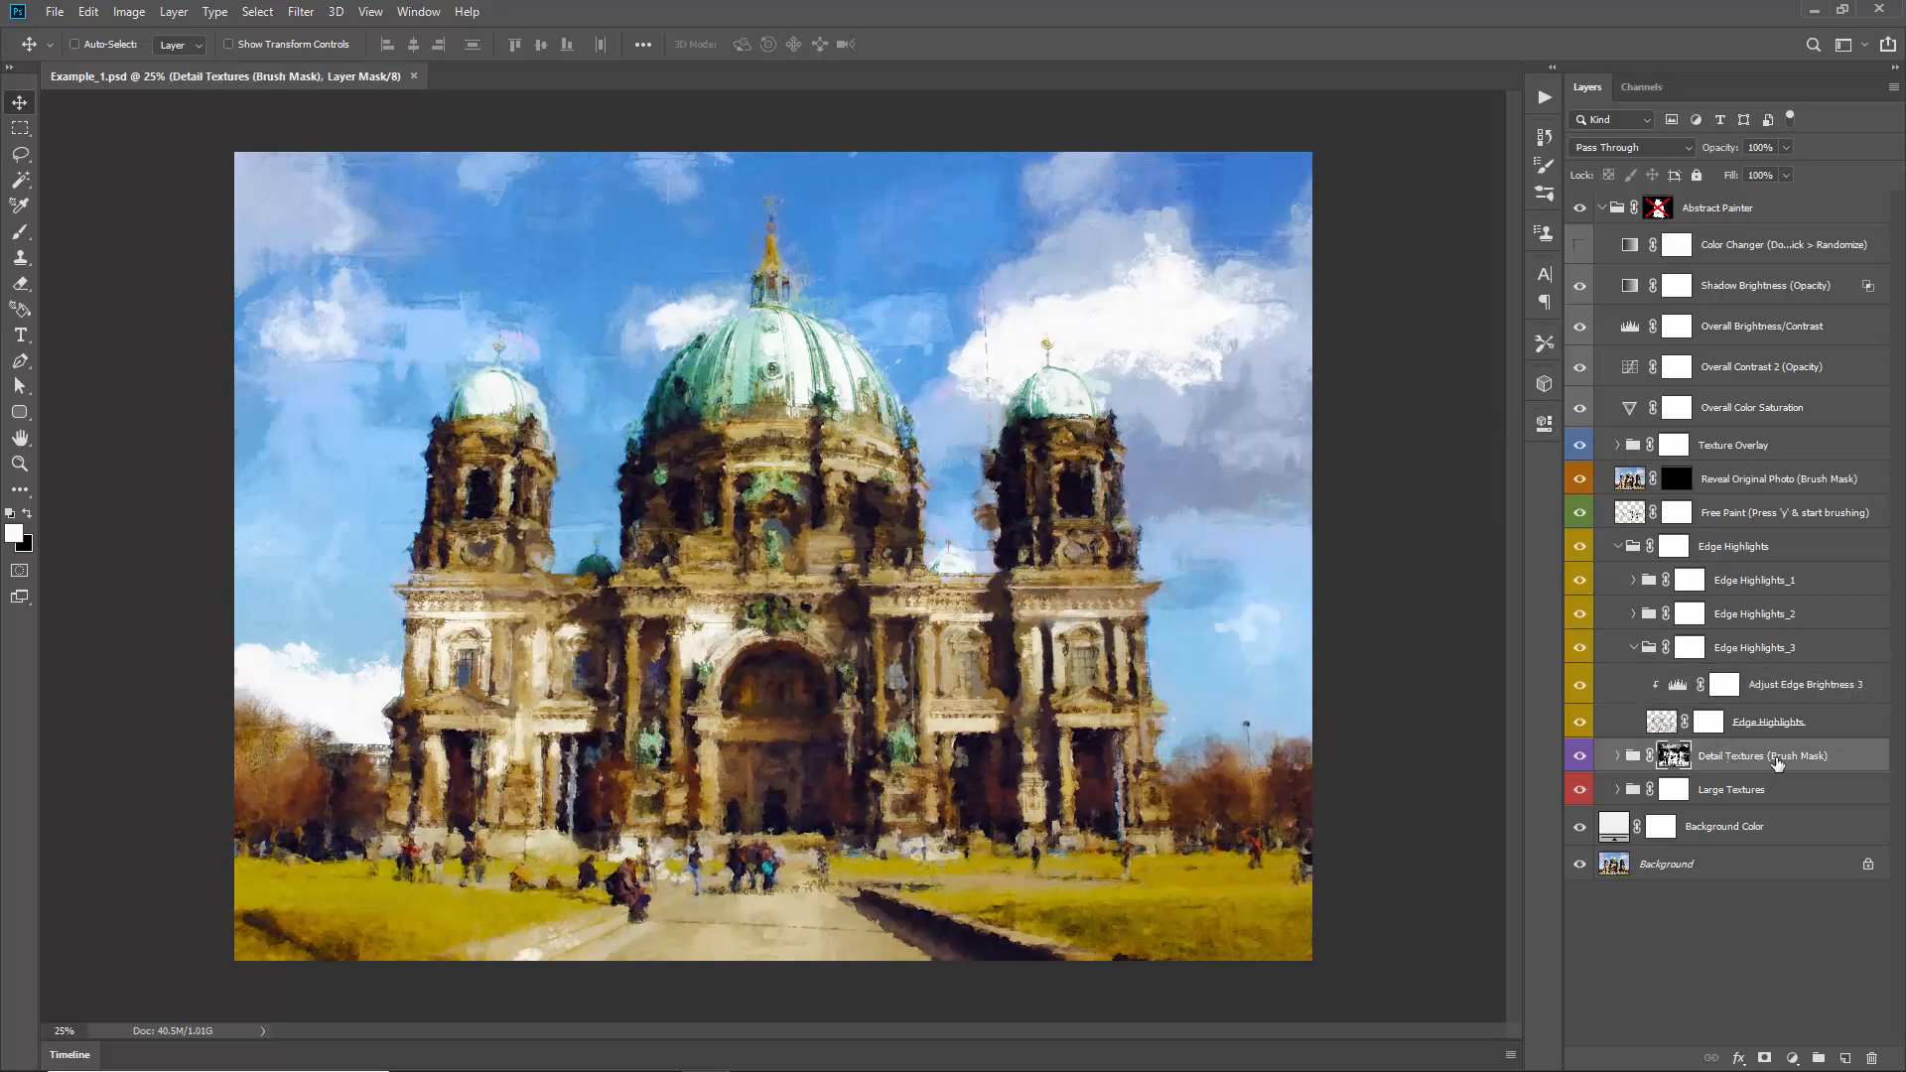
pyautogui.click(1616, 546)
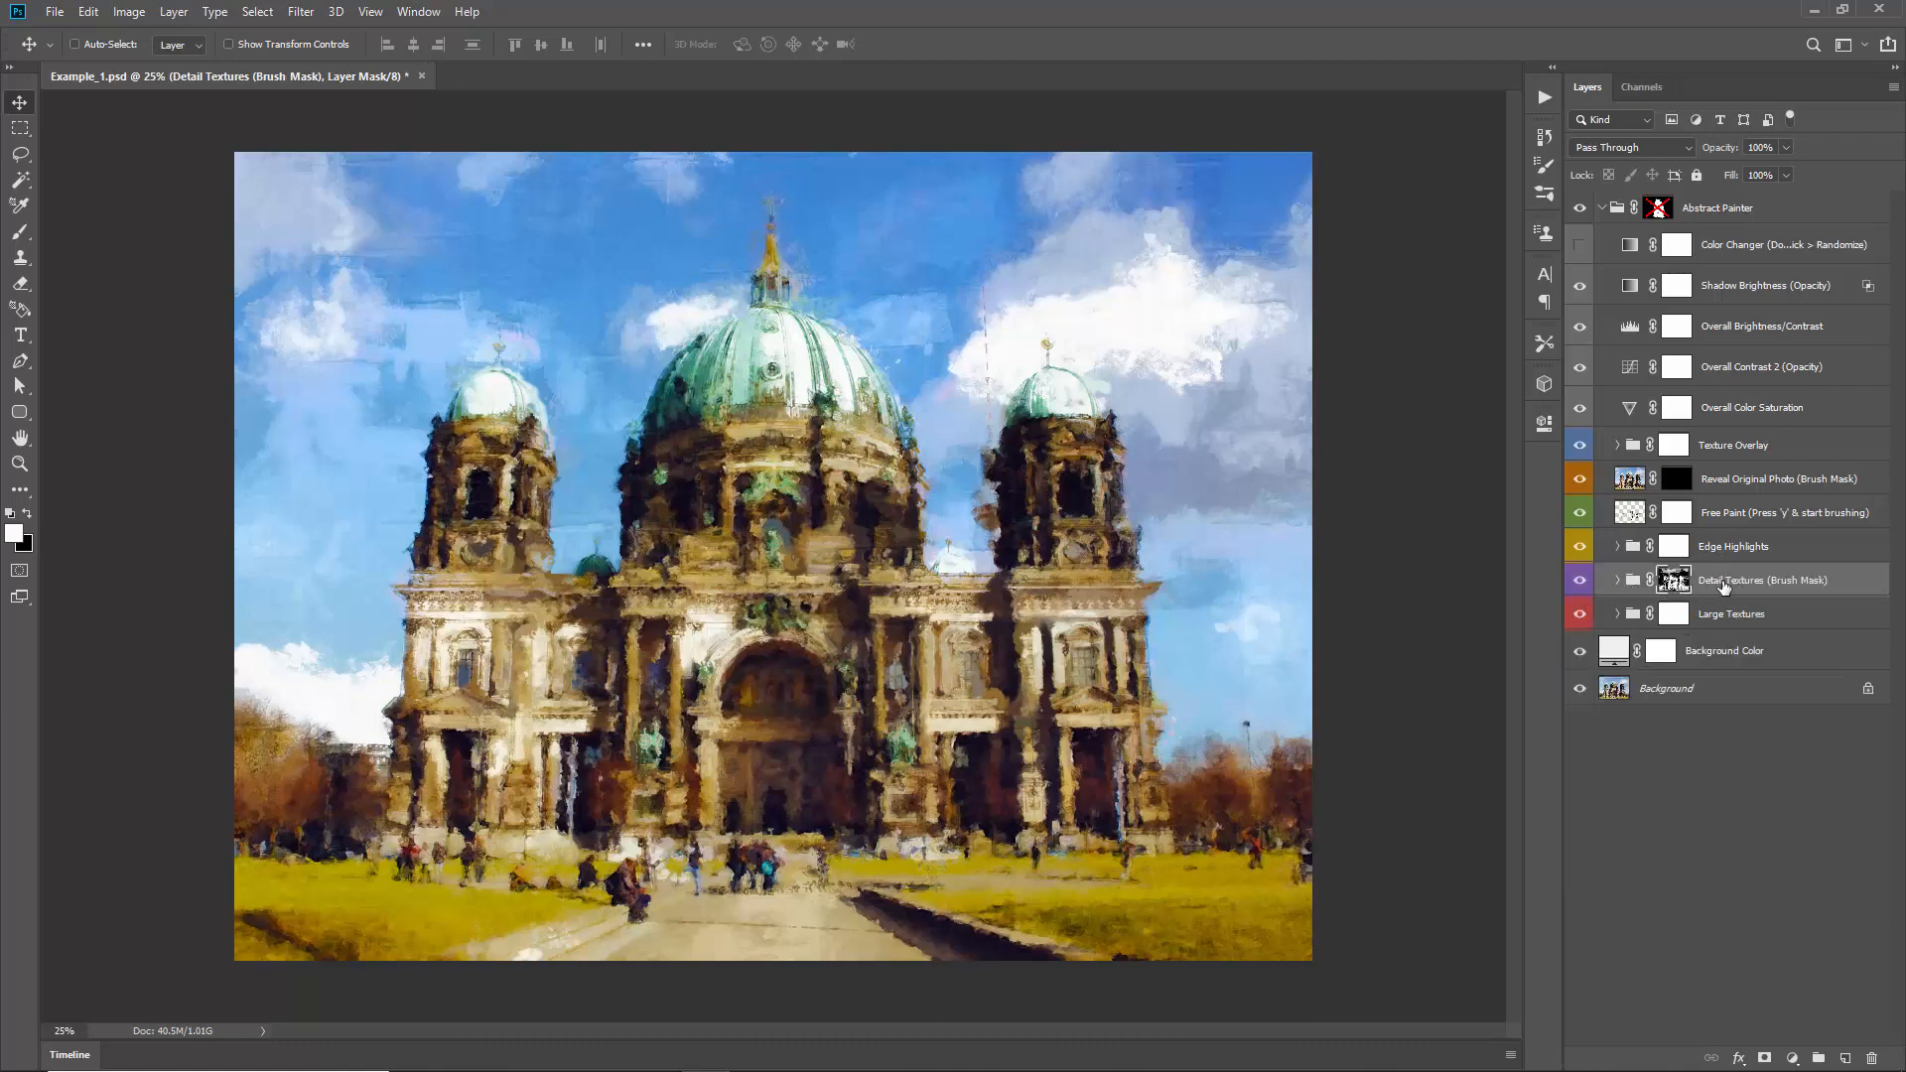
pyautogui.click(1579, 581)
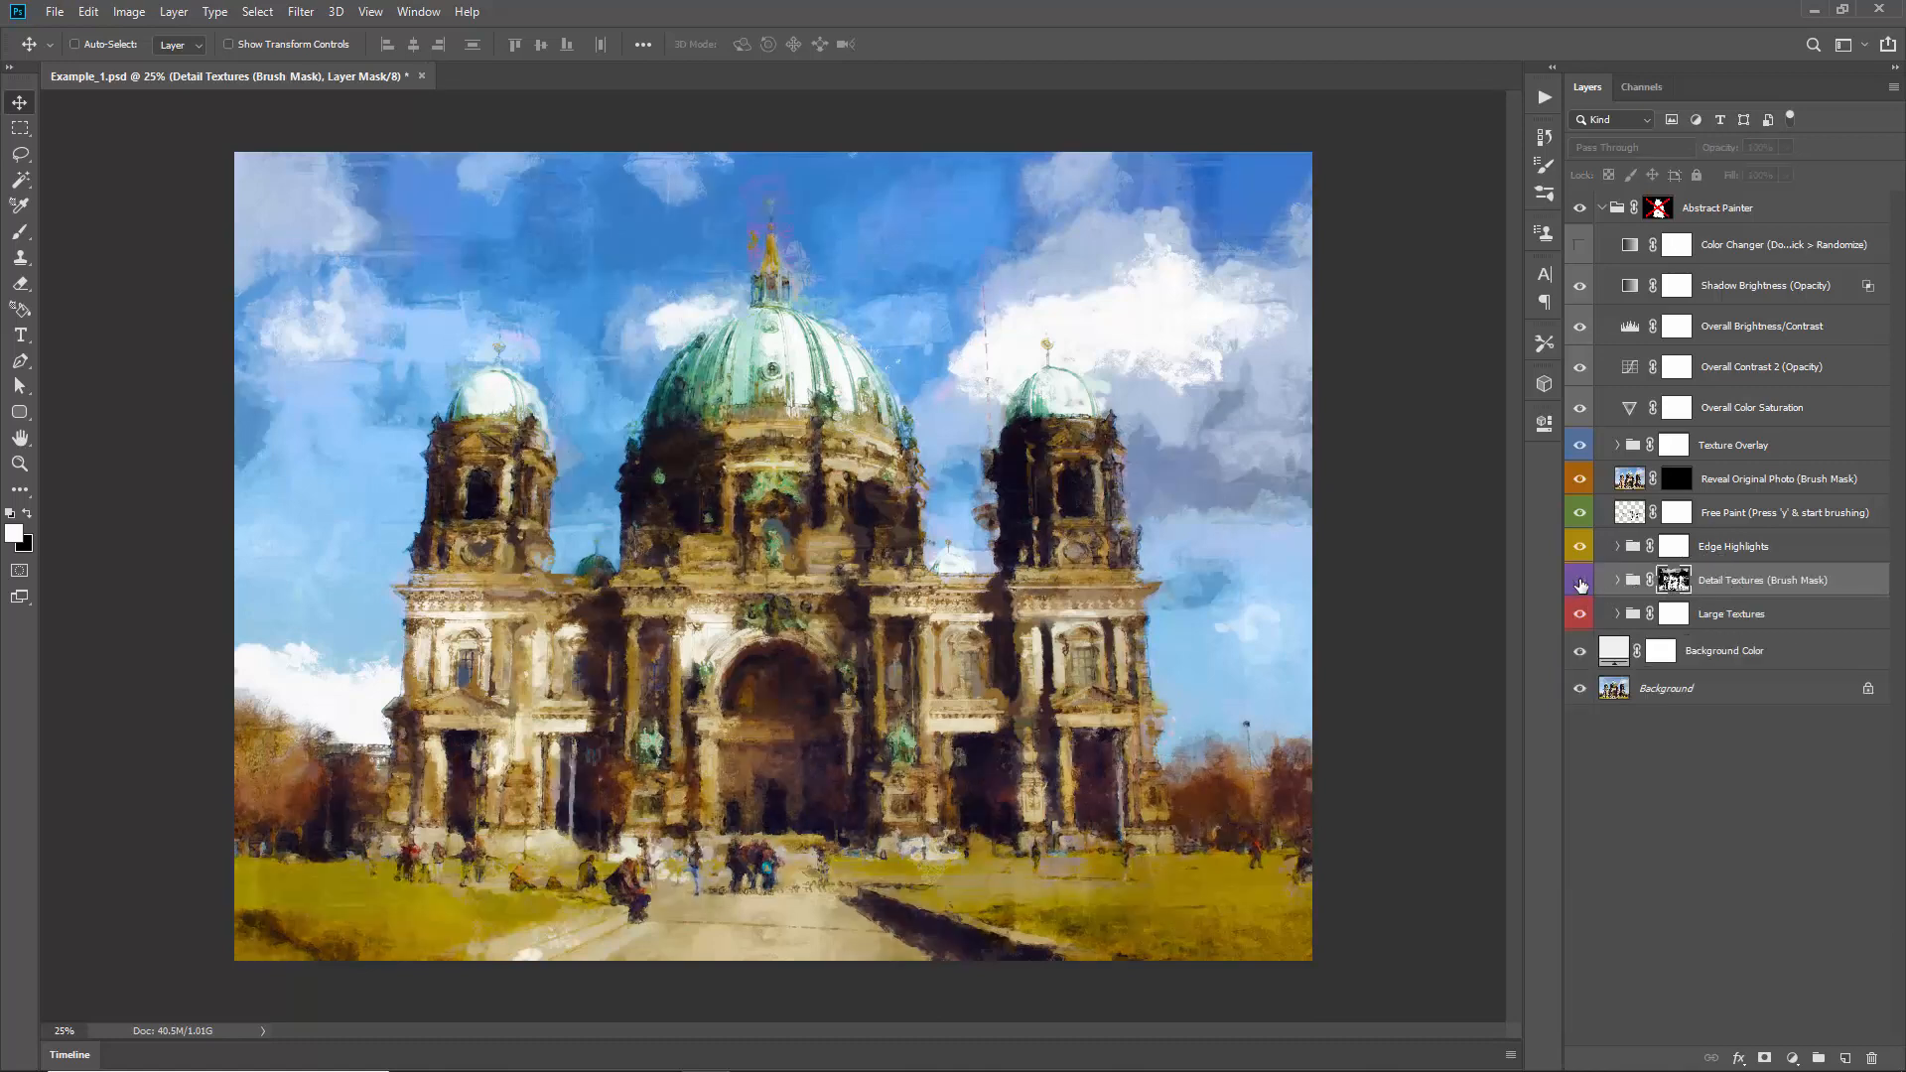
pyautogui.click(1579, 548)
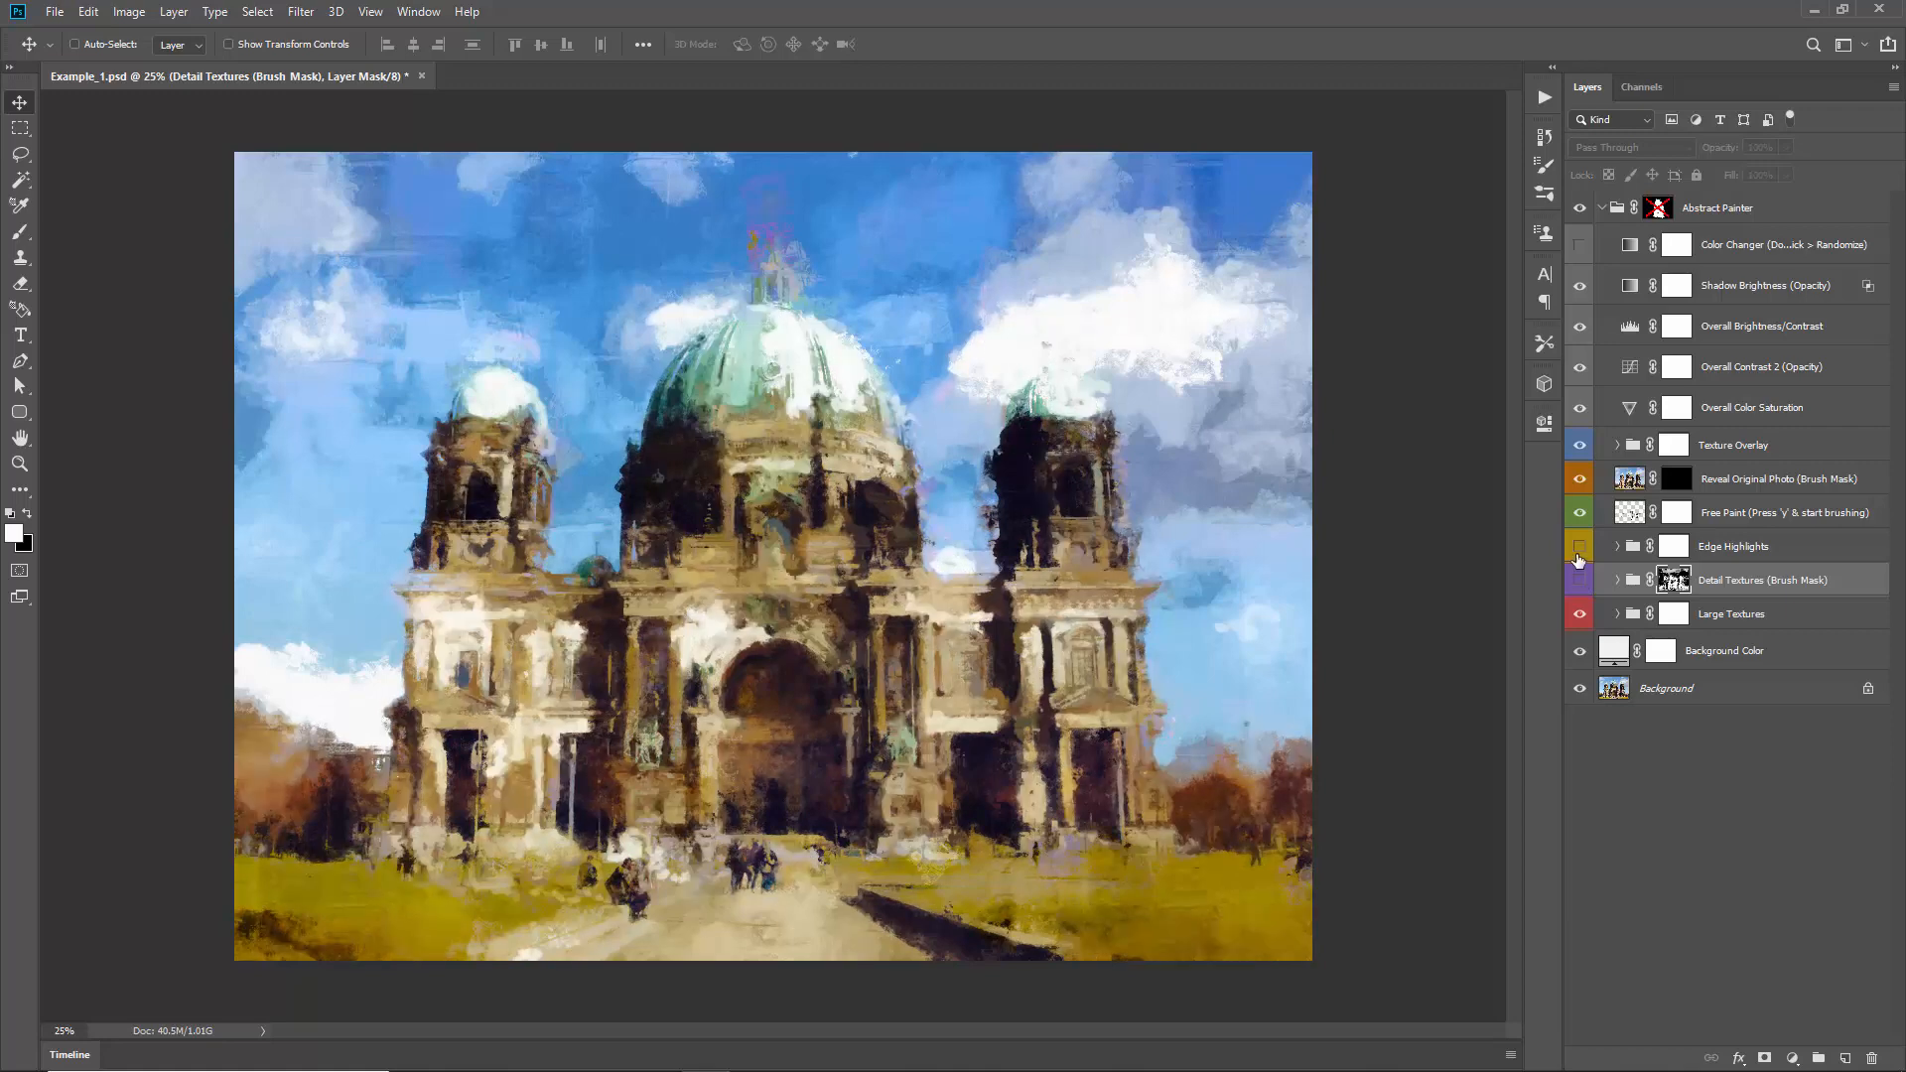
pyautogui.click(1579, 581)
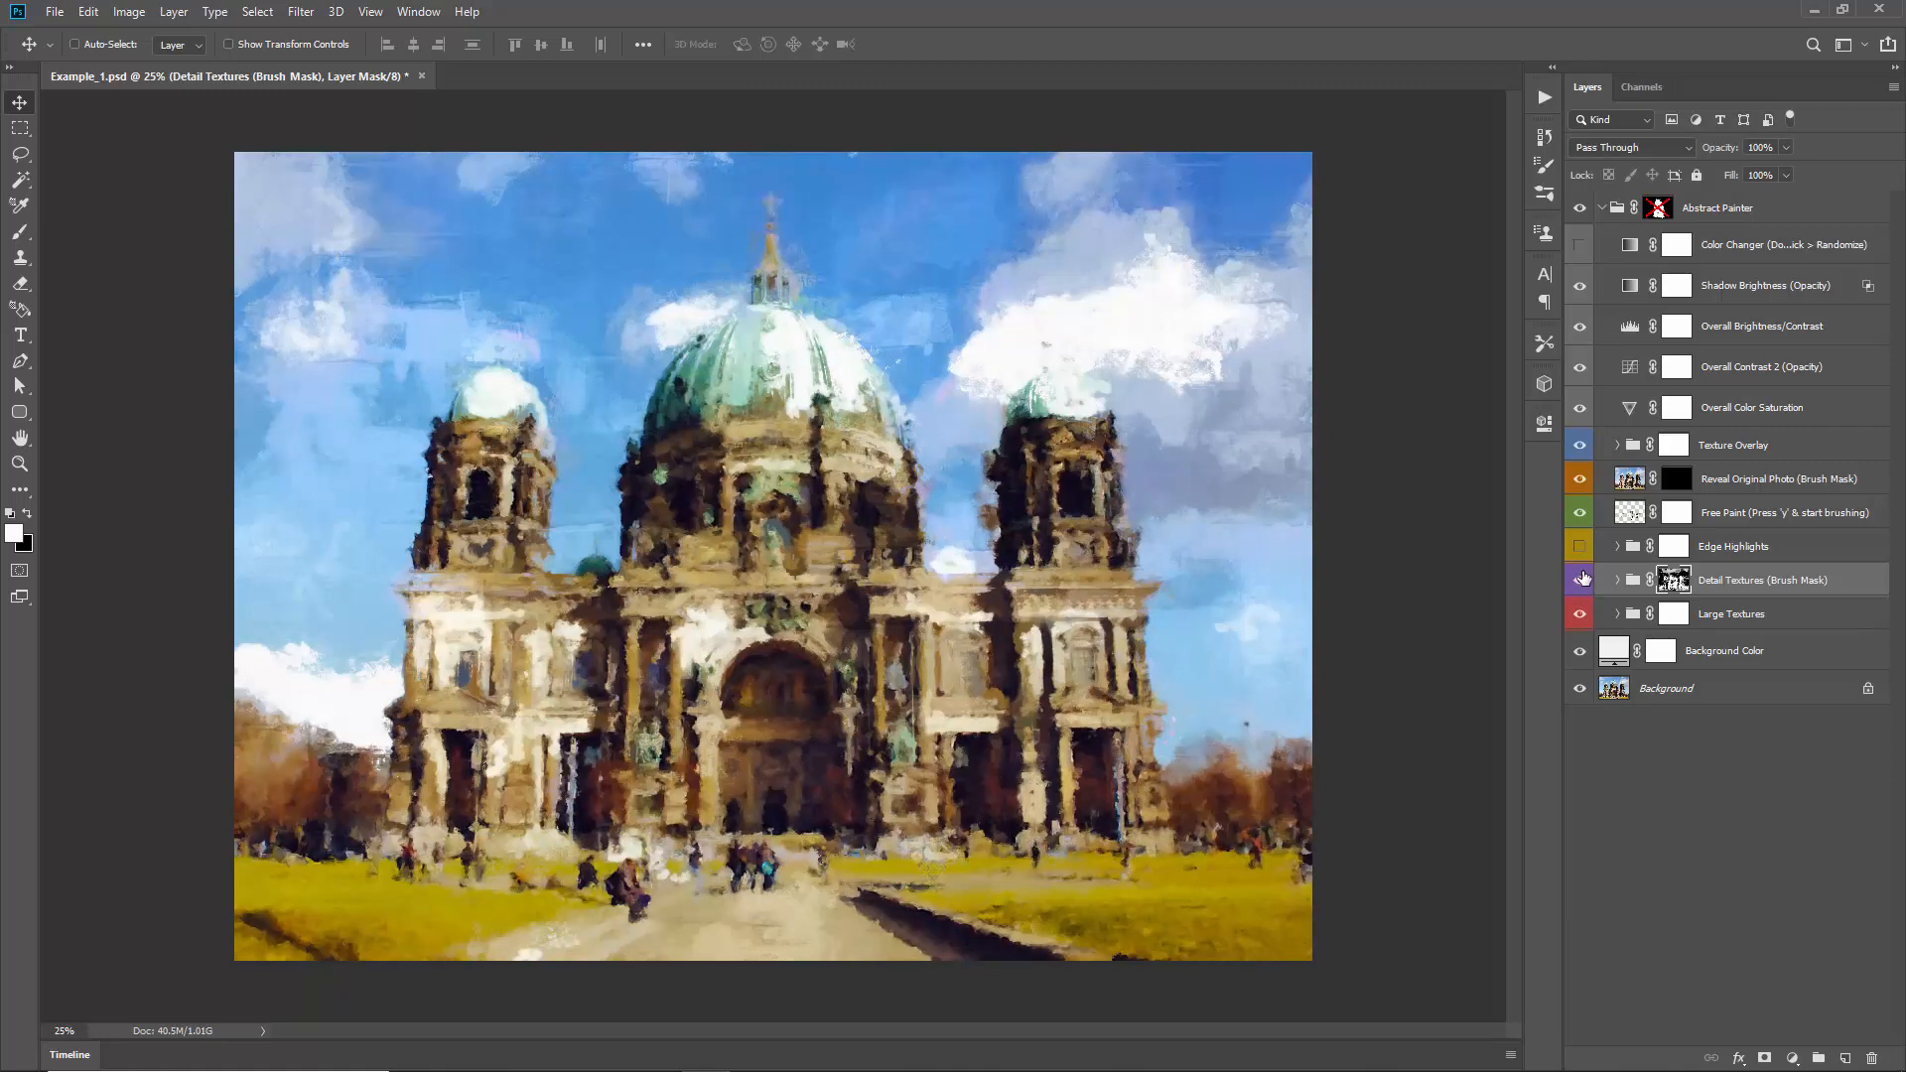
pyautogui.click(1581, 580)
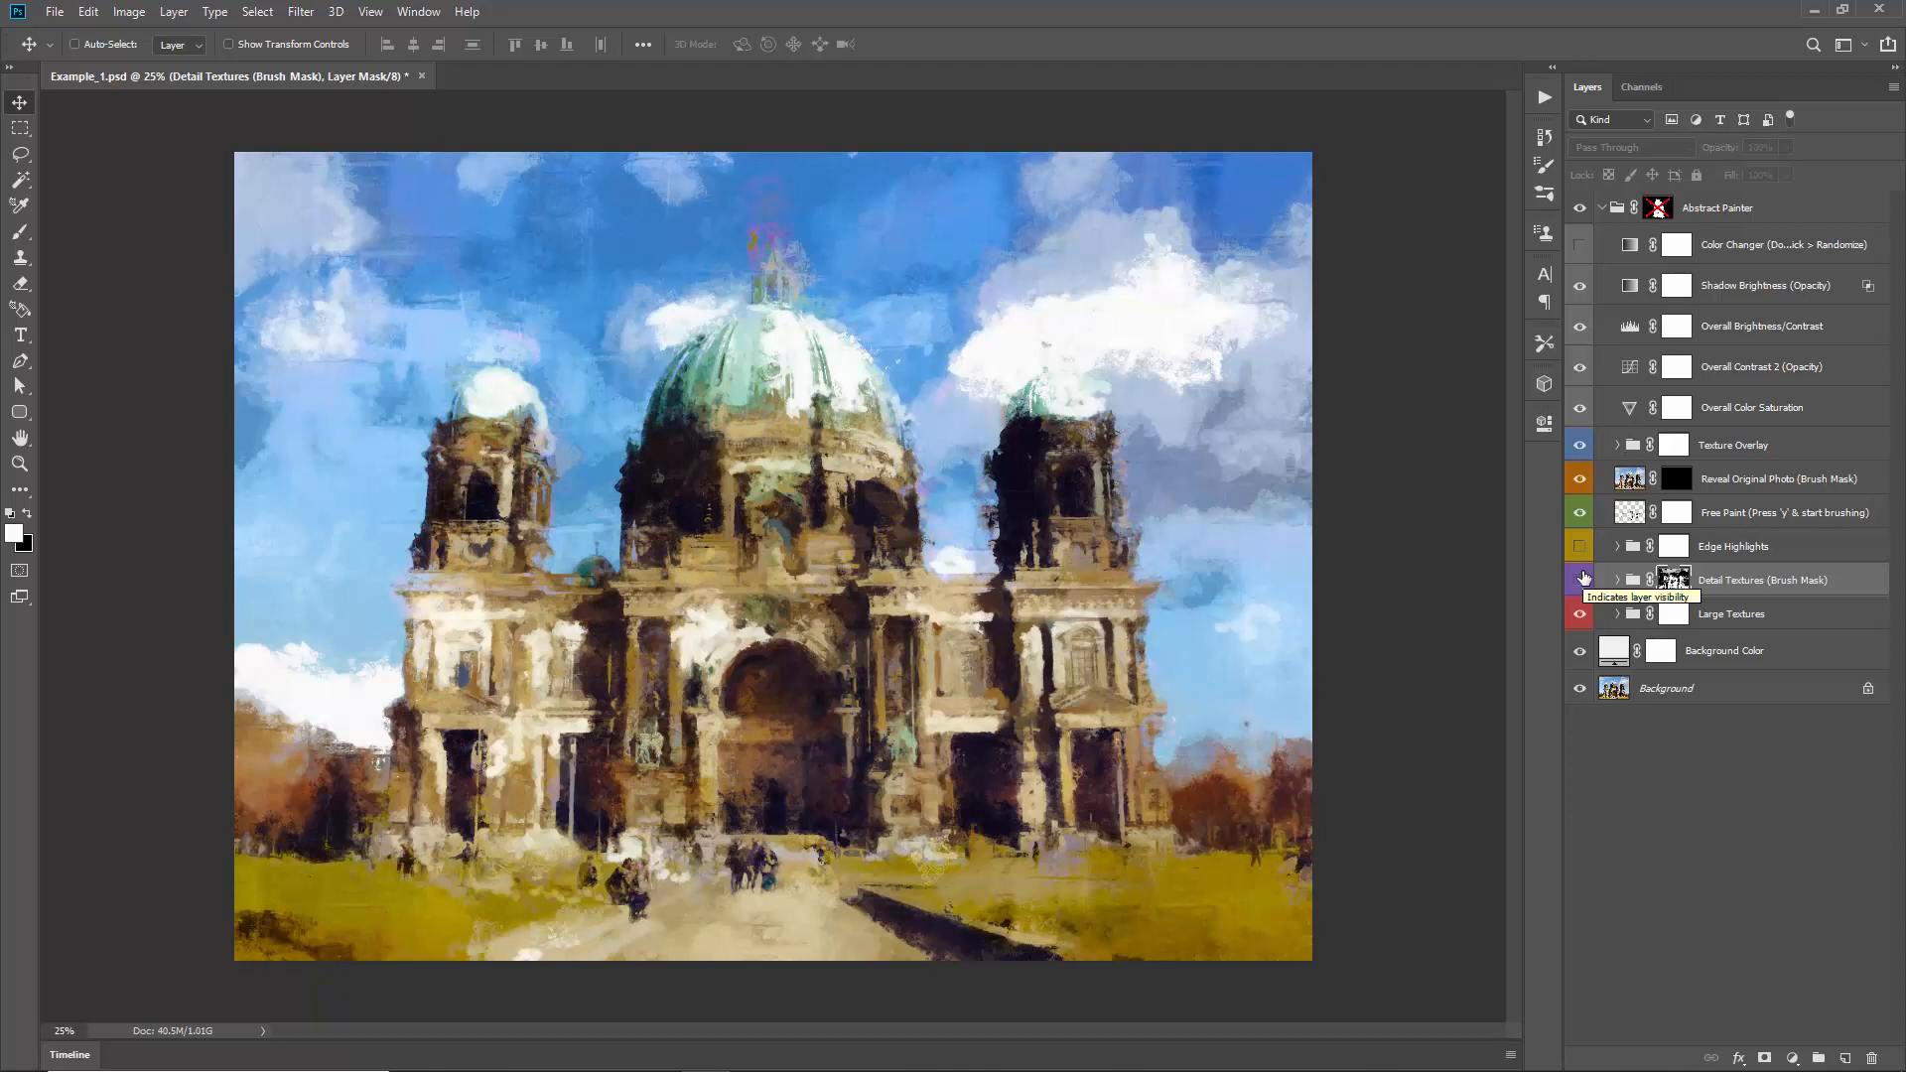
# Step: Select the Large Textures group and turn on the Detail Textures group, toggling its visibility to compare the image with and without it
pyautogui.click(1706, 616)
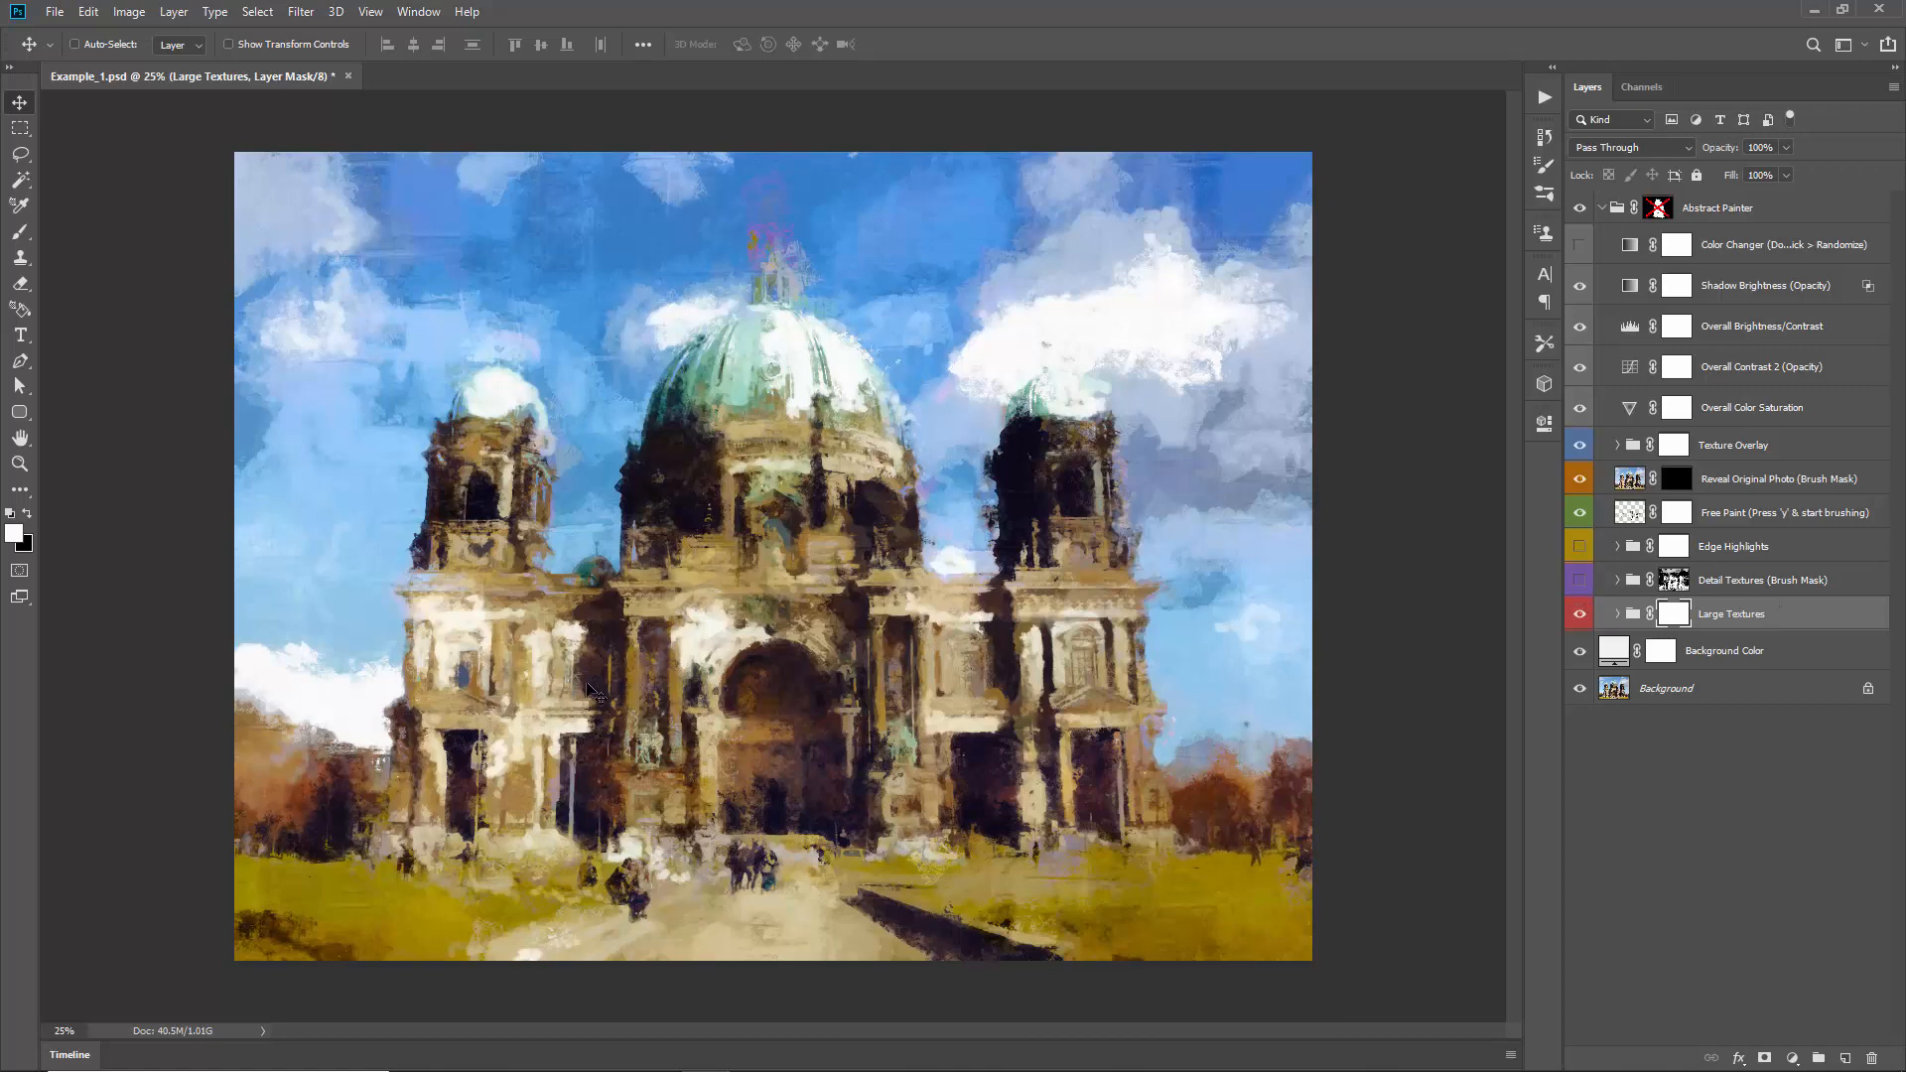
pyautogui.click(1578, 580)
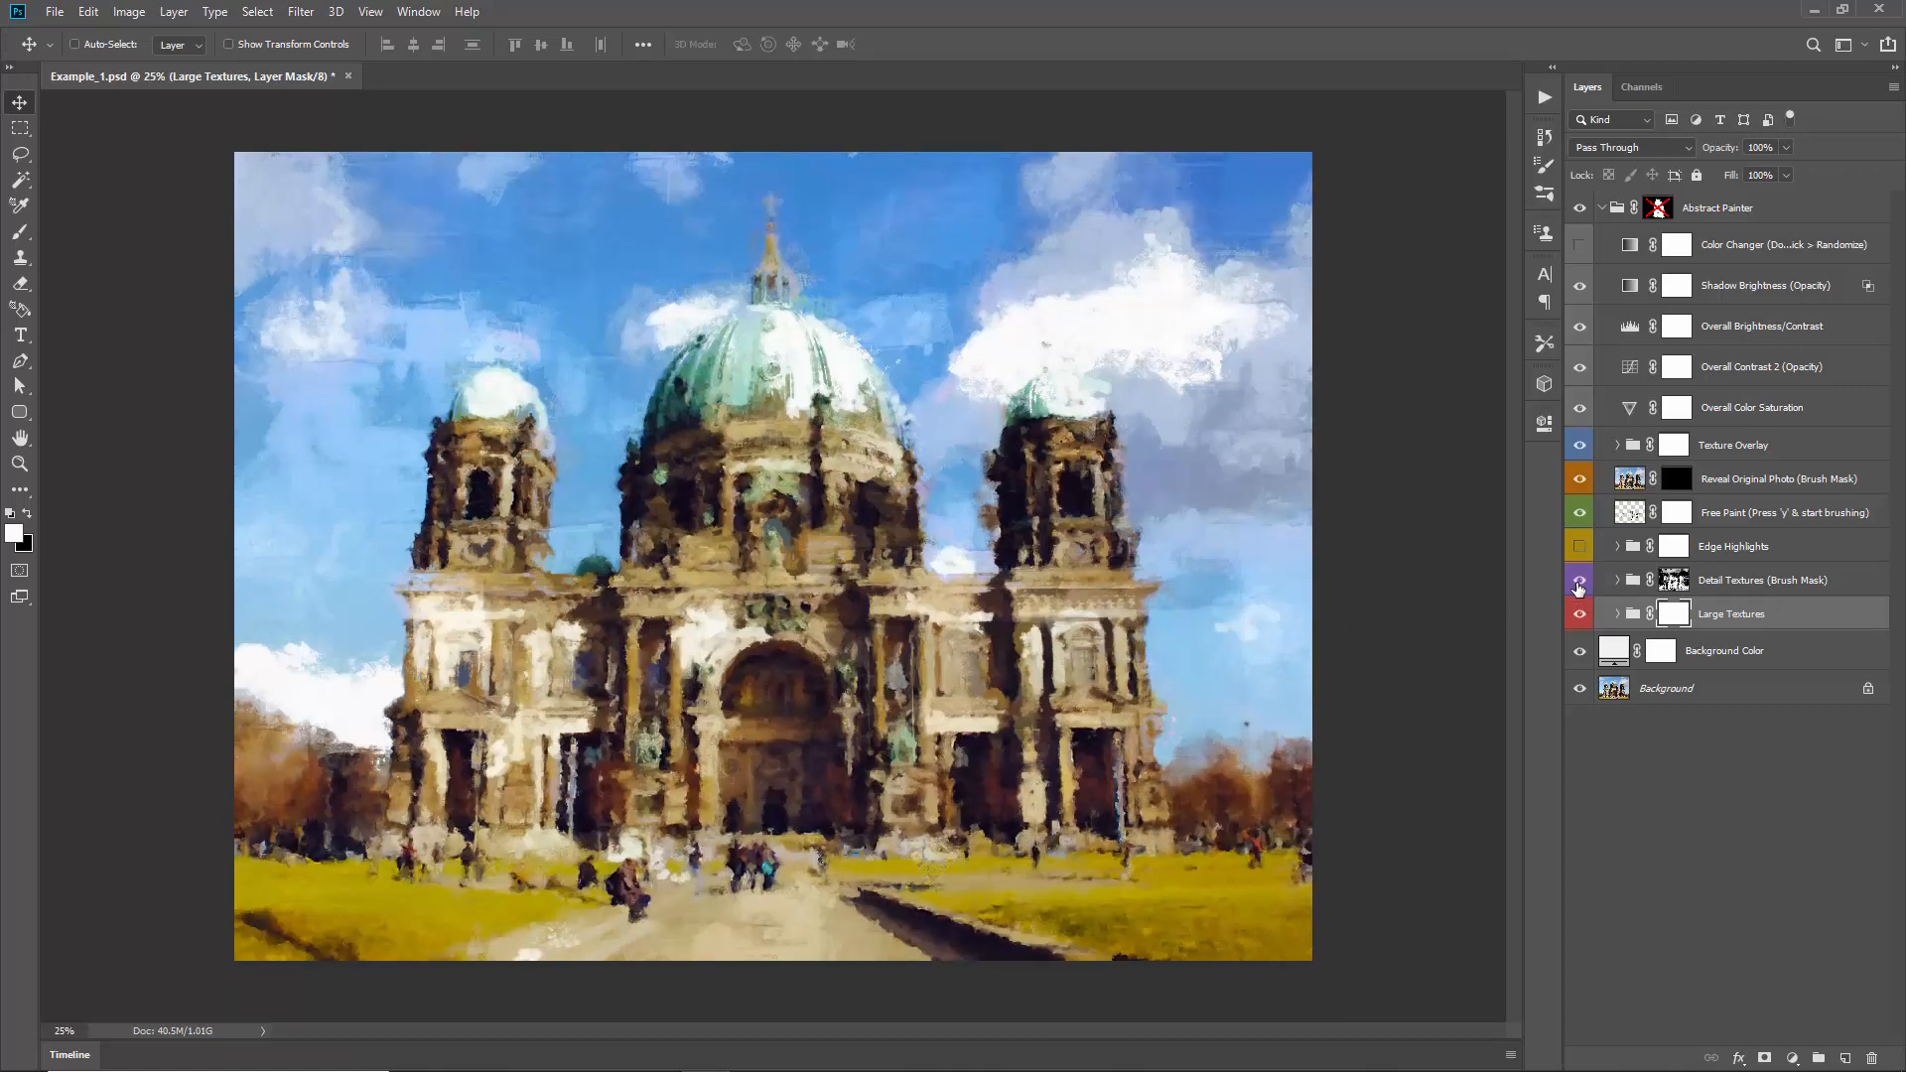
pyautogui.click(1579, 581)
pyautogui.click(1578, 582)
# Step: View the Detail Textures group's mask on its own, return to the full image and reselect the mask
pyautogui.click(1678, 584)
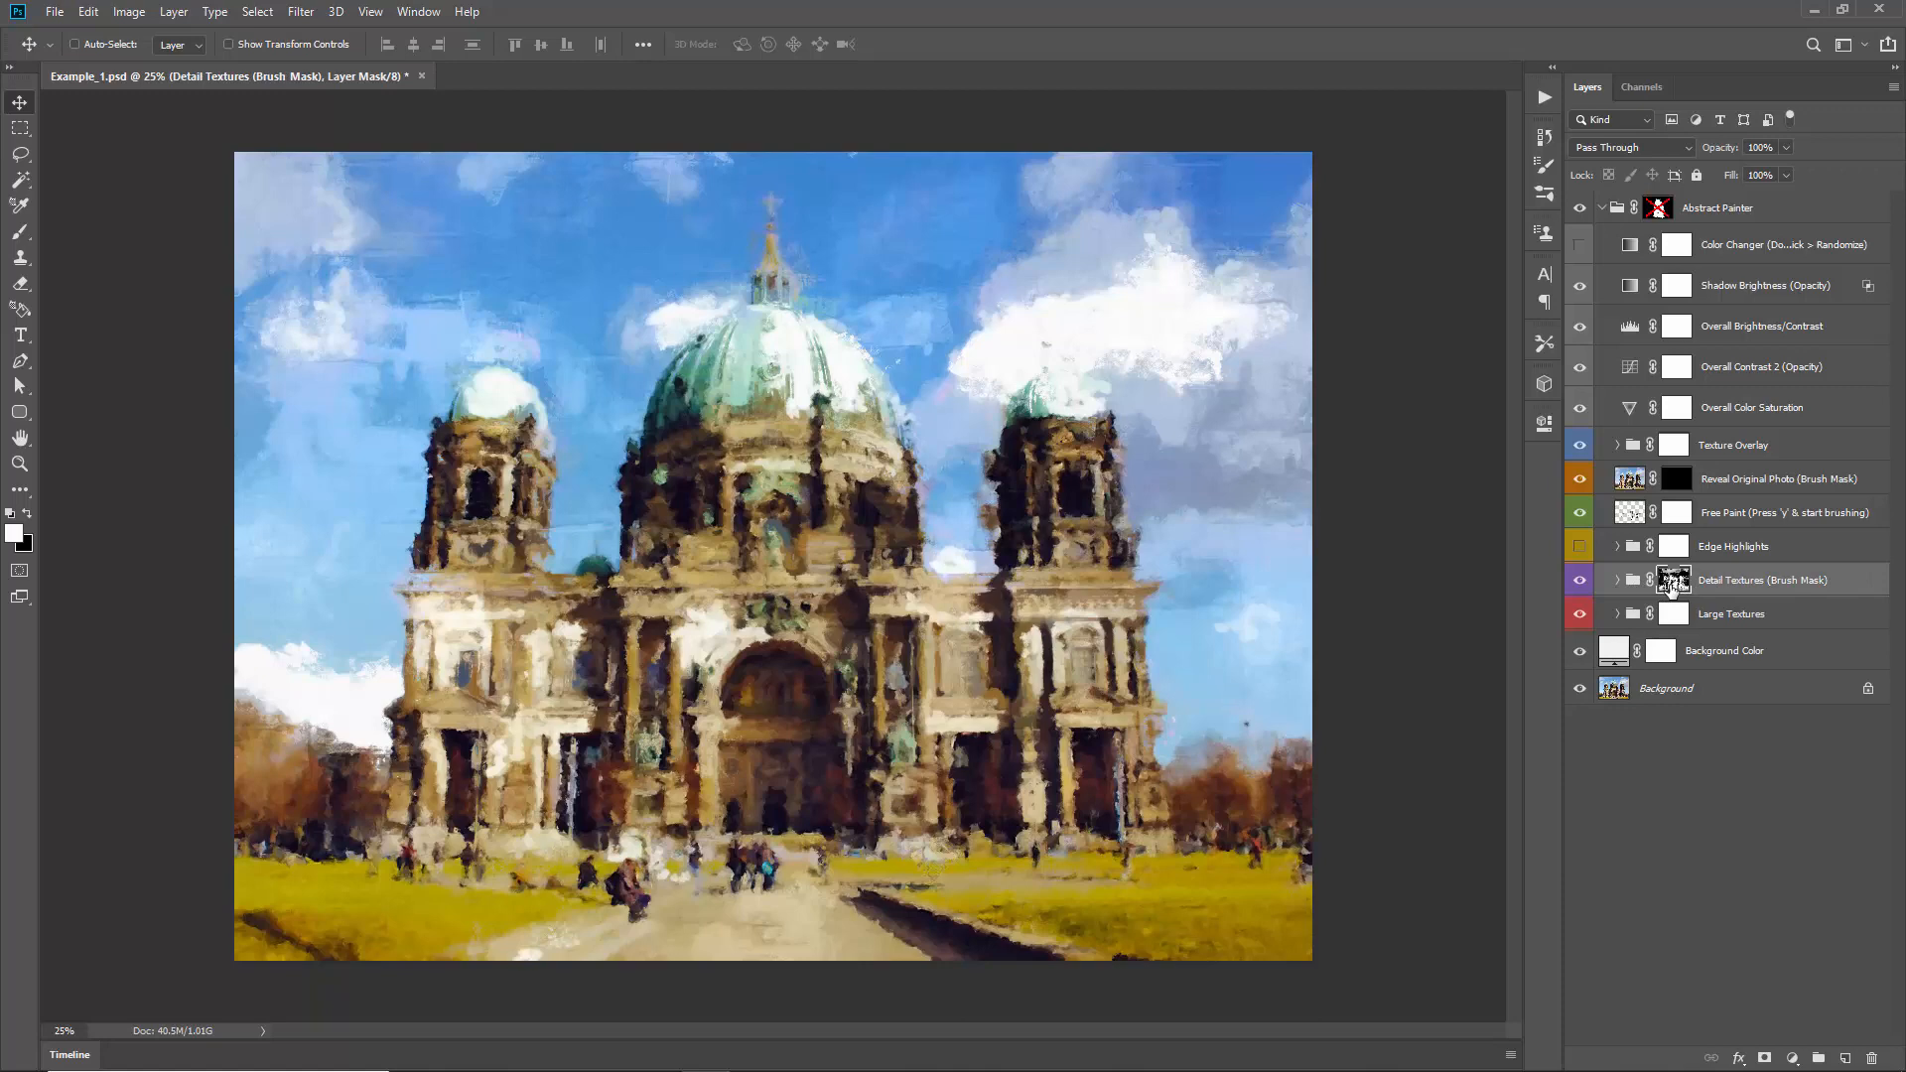
pyautogui.keyDown('alt'); pyautogui.click(1671, 582); pyautogui.keyUp('alt')
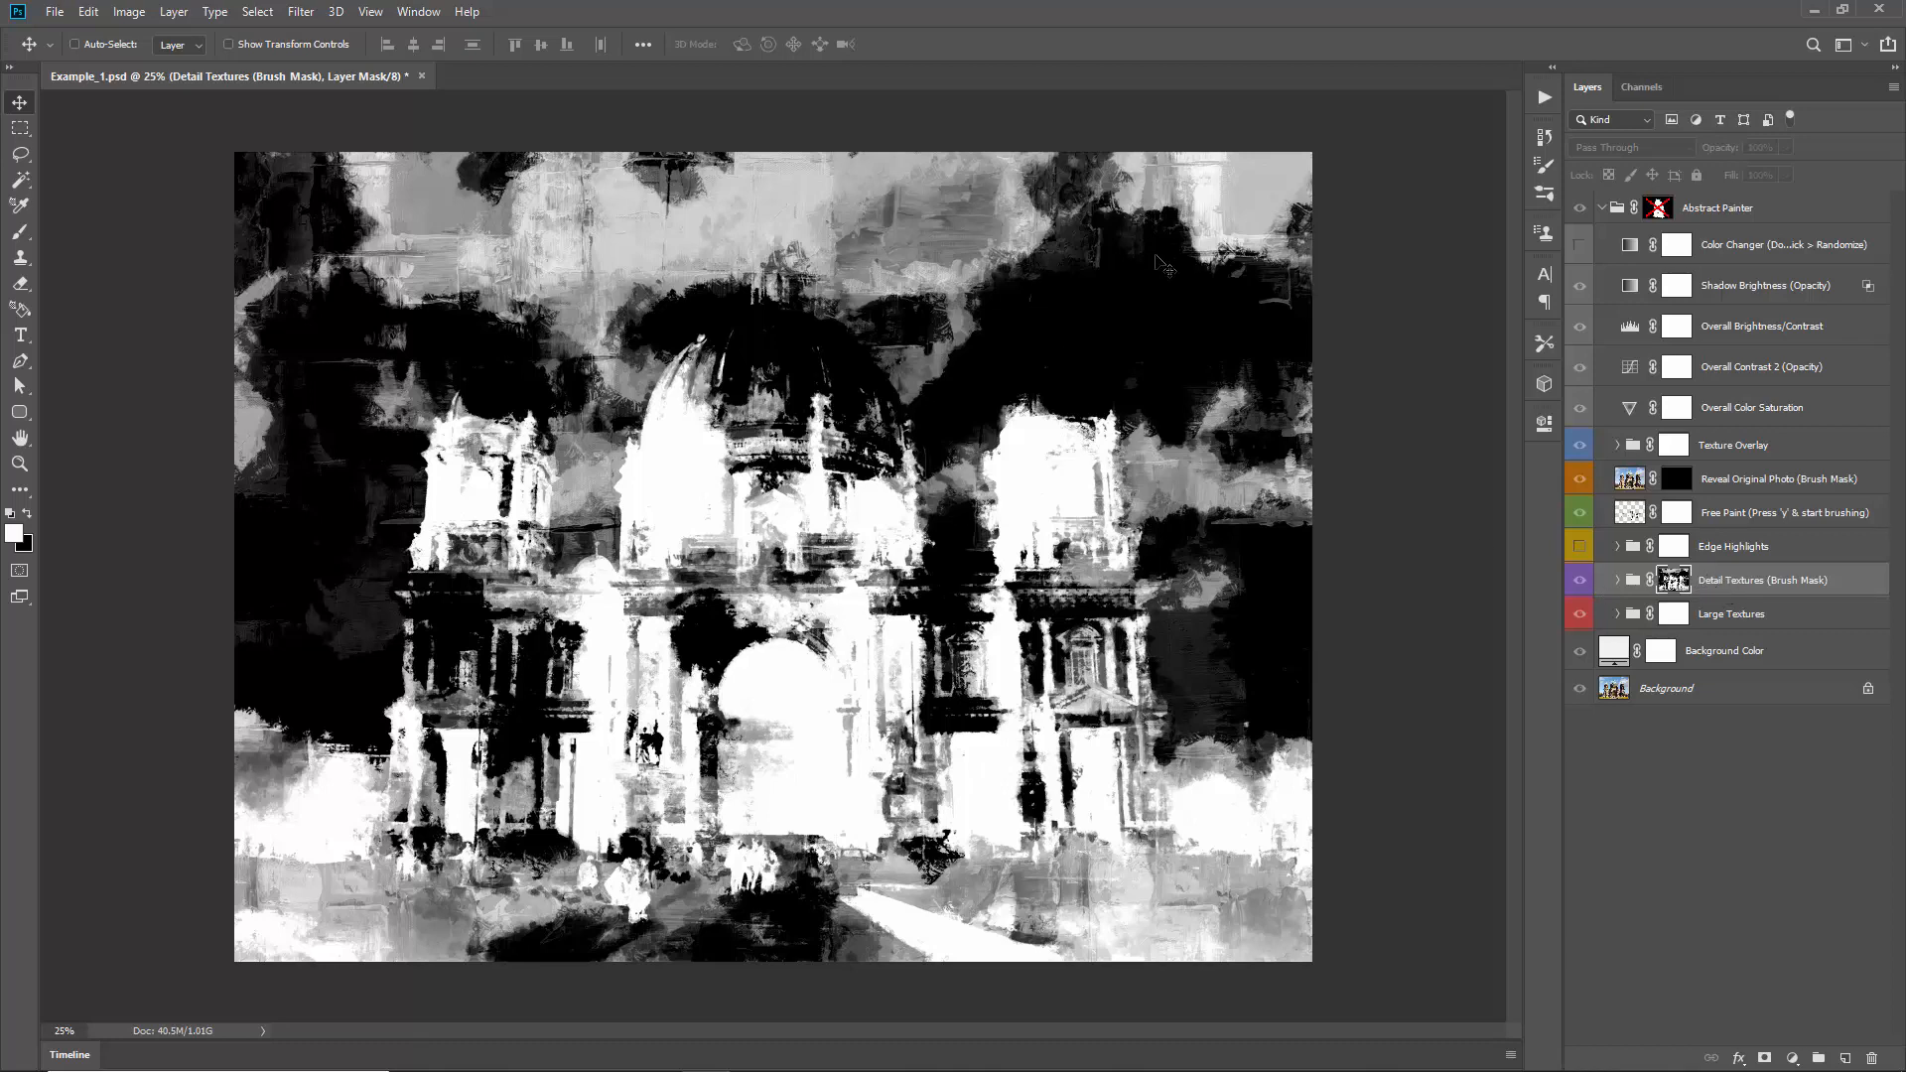
pyautogui.click(1626, 583)
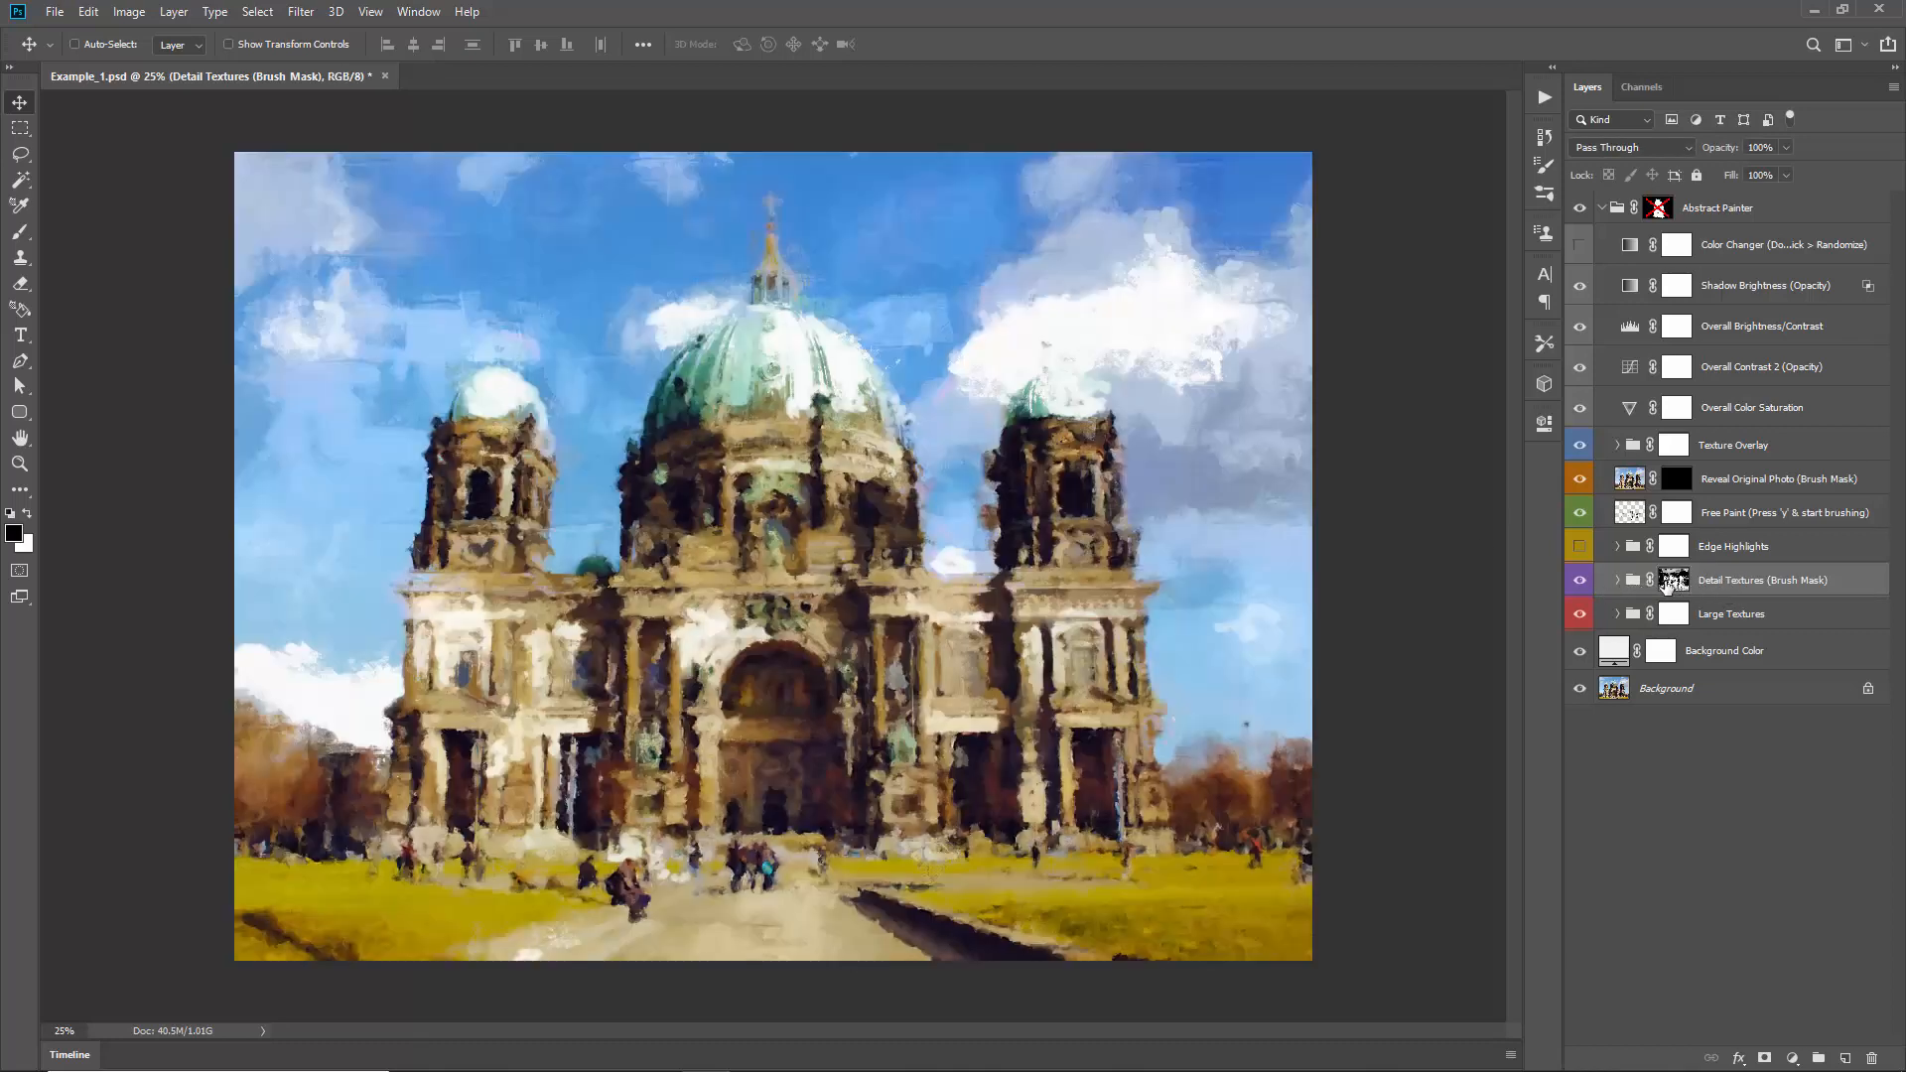
pyautogui.click(1668, 585)
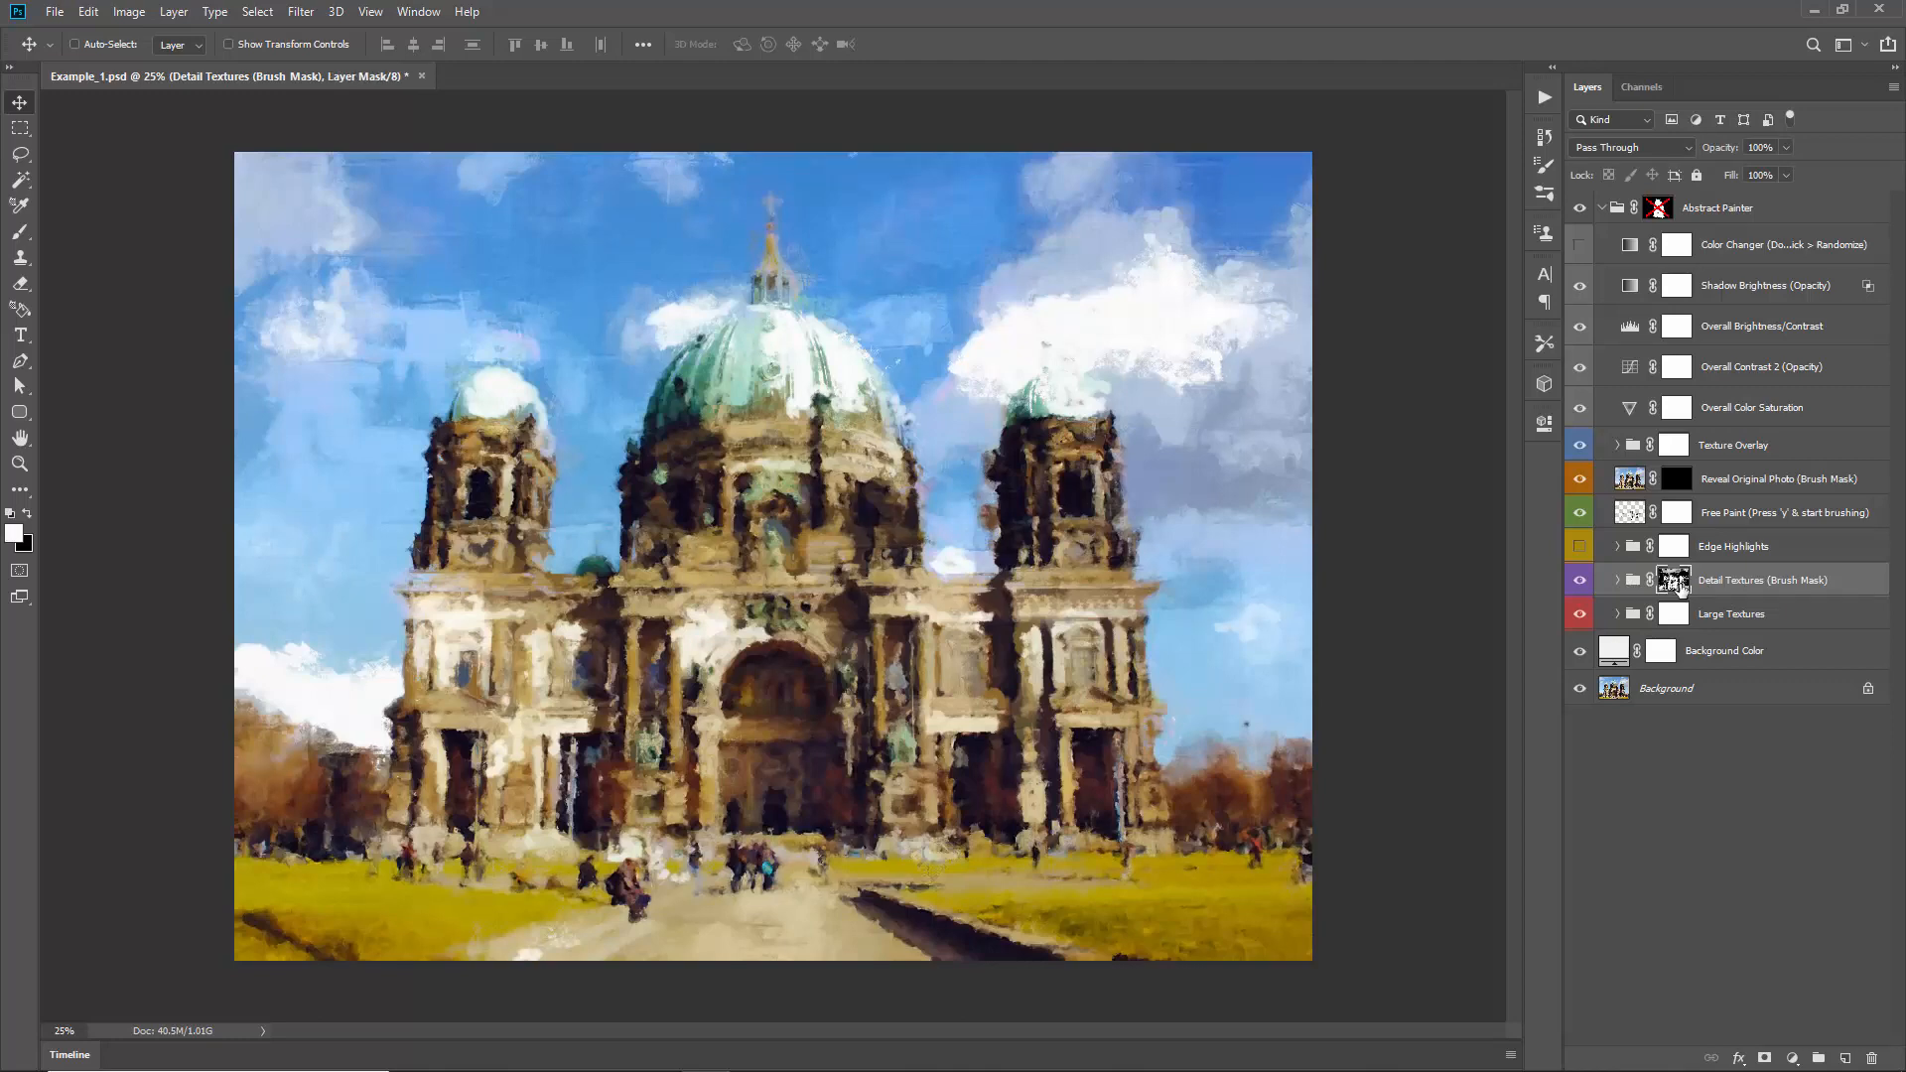
# Step: Temporarily disable the Detail Textures mask, compare the image with and without Large Textures, and re-enable the mask
pyautogui.keyDown('shift'); pyautogui.click(1669, 582); pyautogui.keyUp('shift')
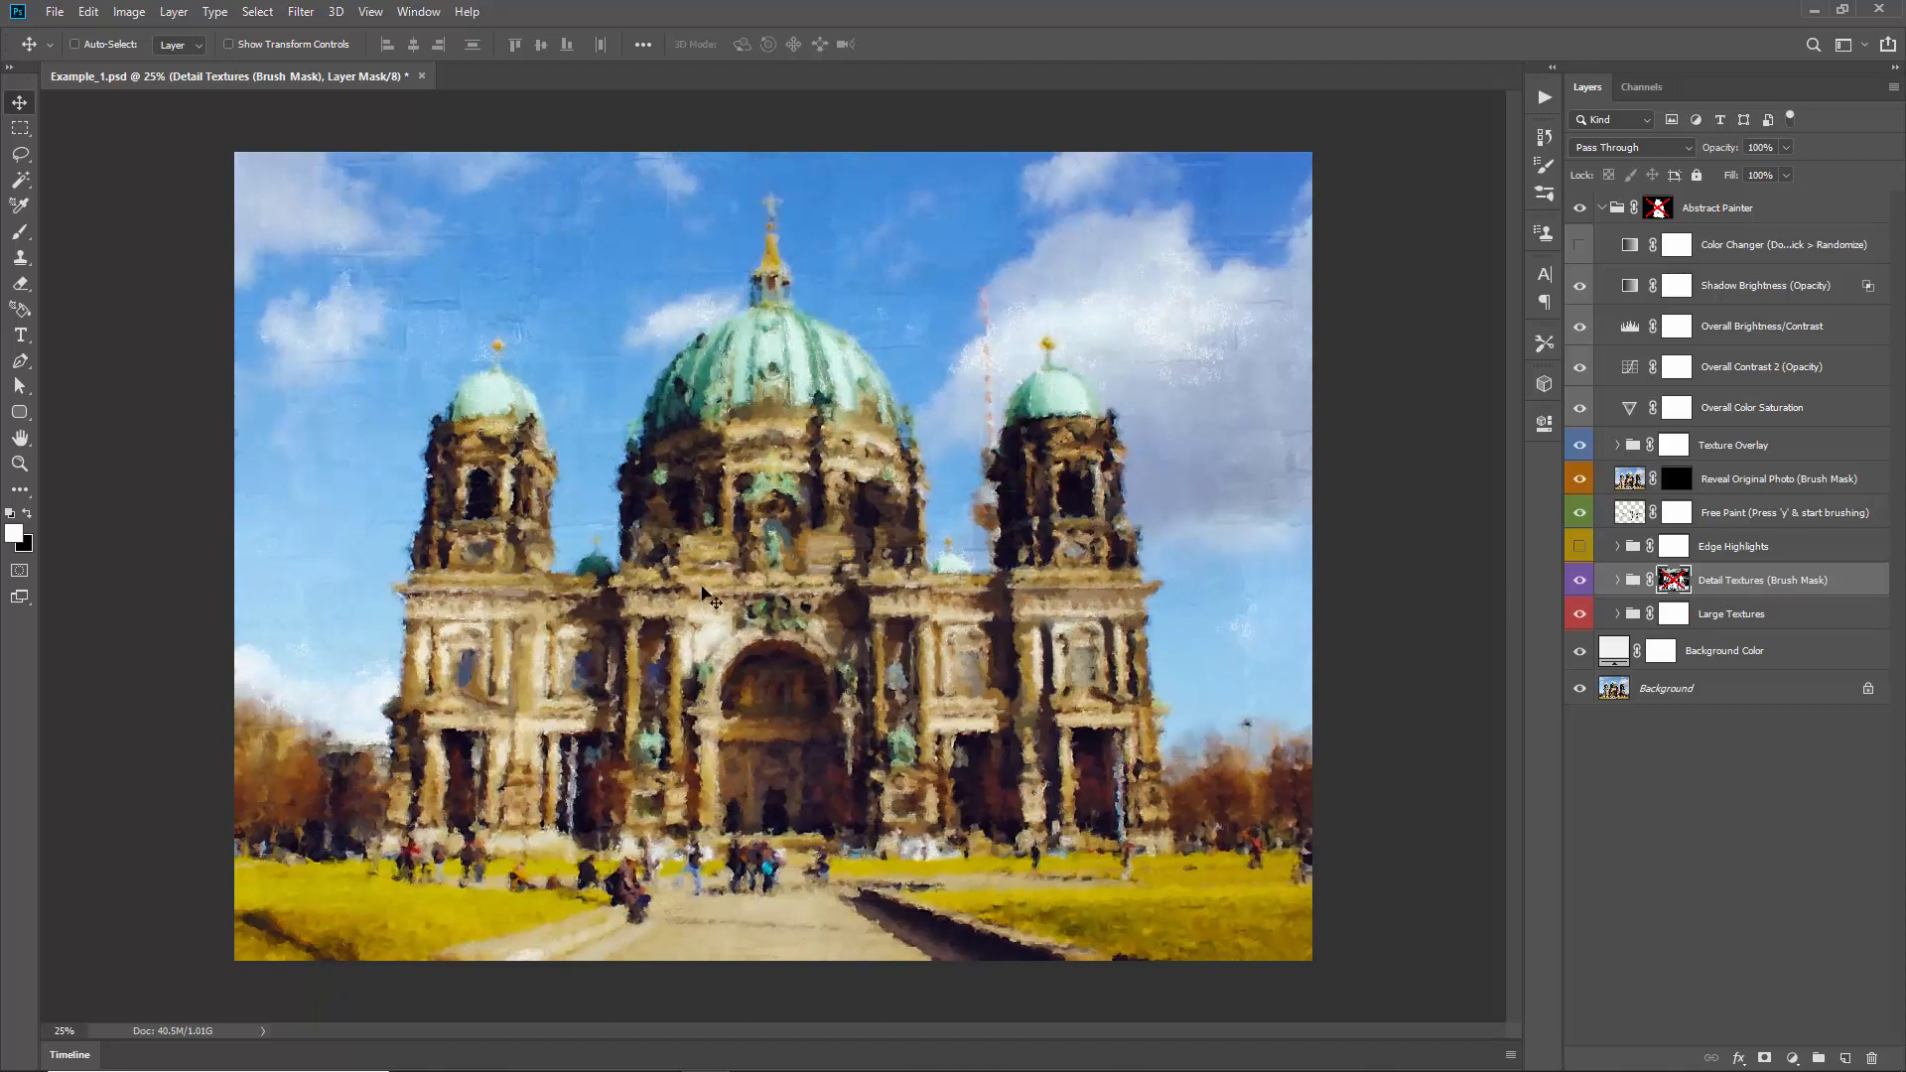
pyautogui.click(1601, 615)
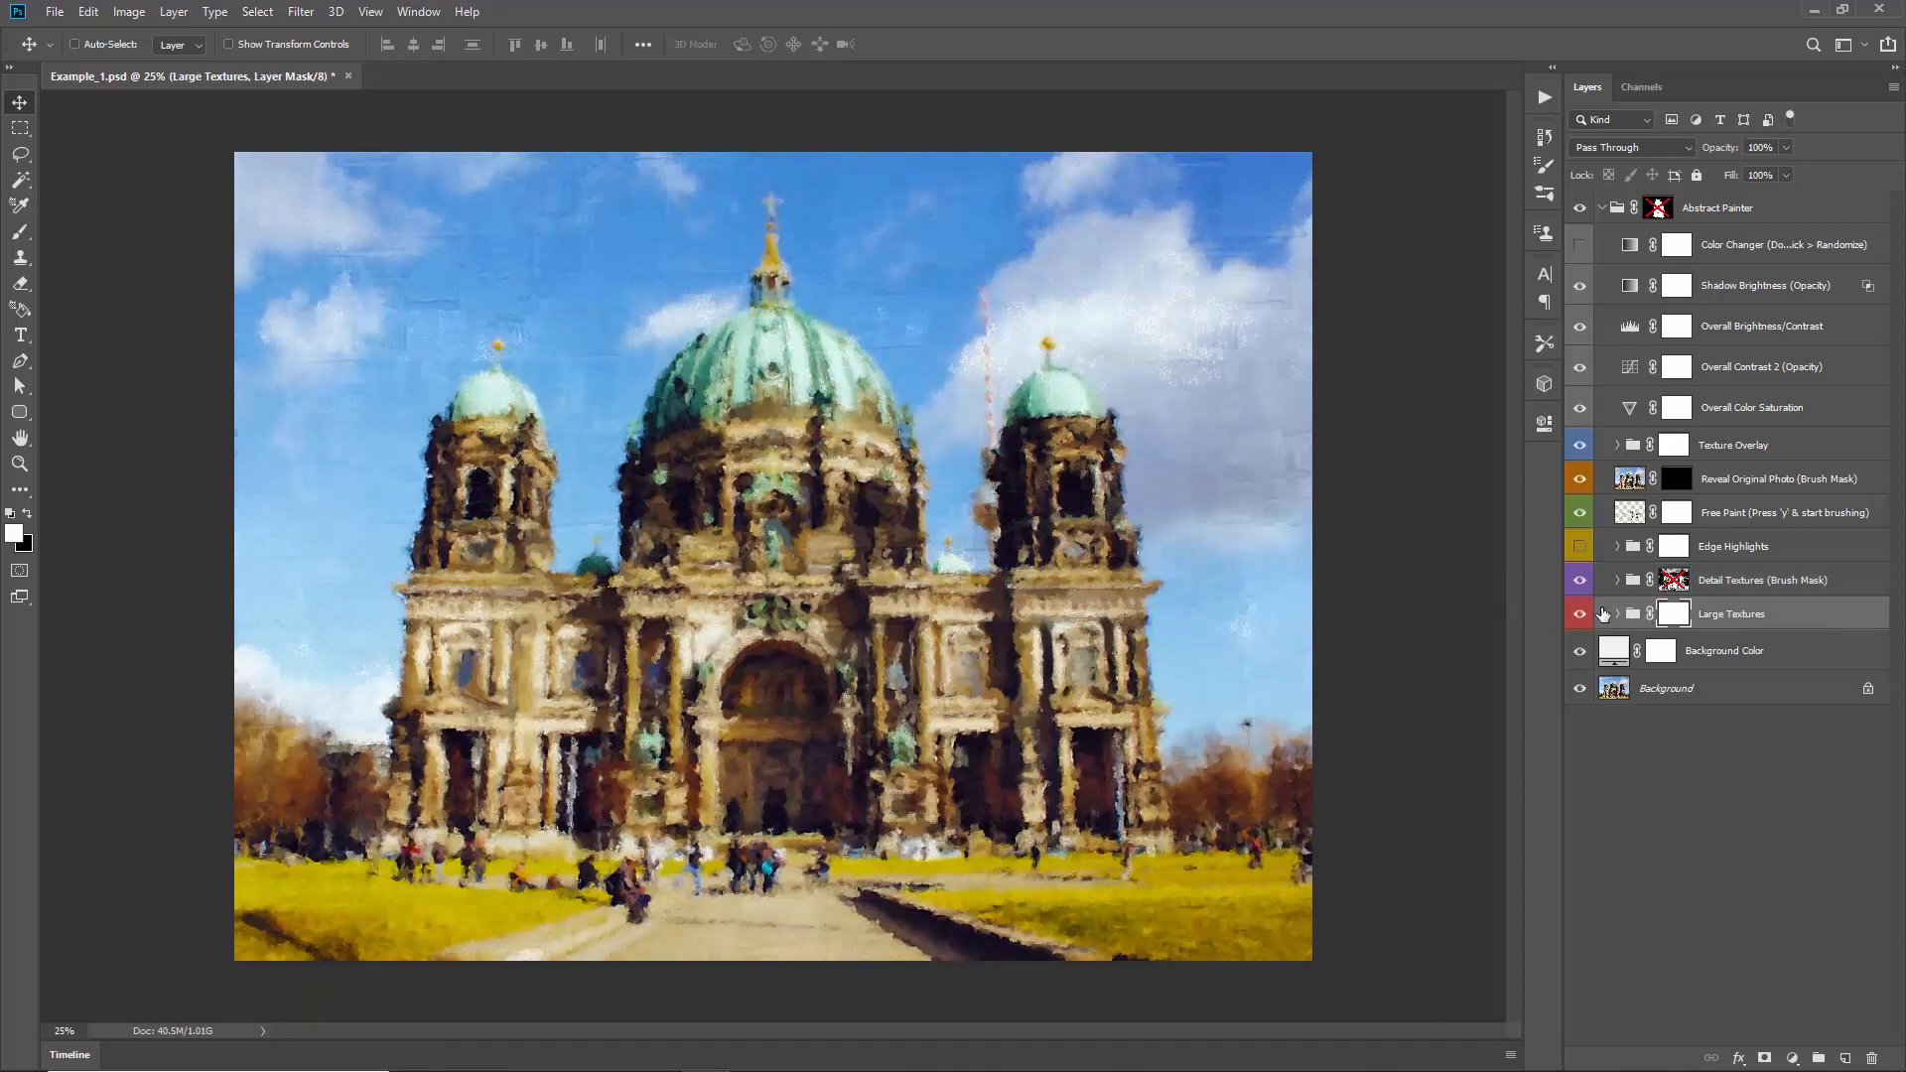
pyautogui.click(1583, 613)
pyautogui.click(1583, 613)
pyautogui.keyDown('shift'); pyautogui.click(1672, 582); pyautogui.keyUp('shift')
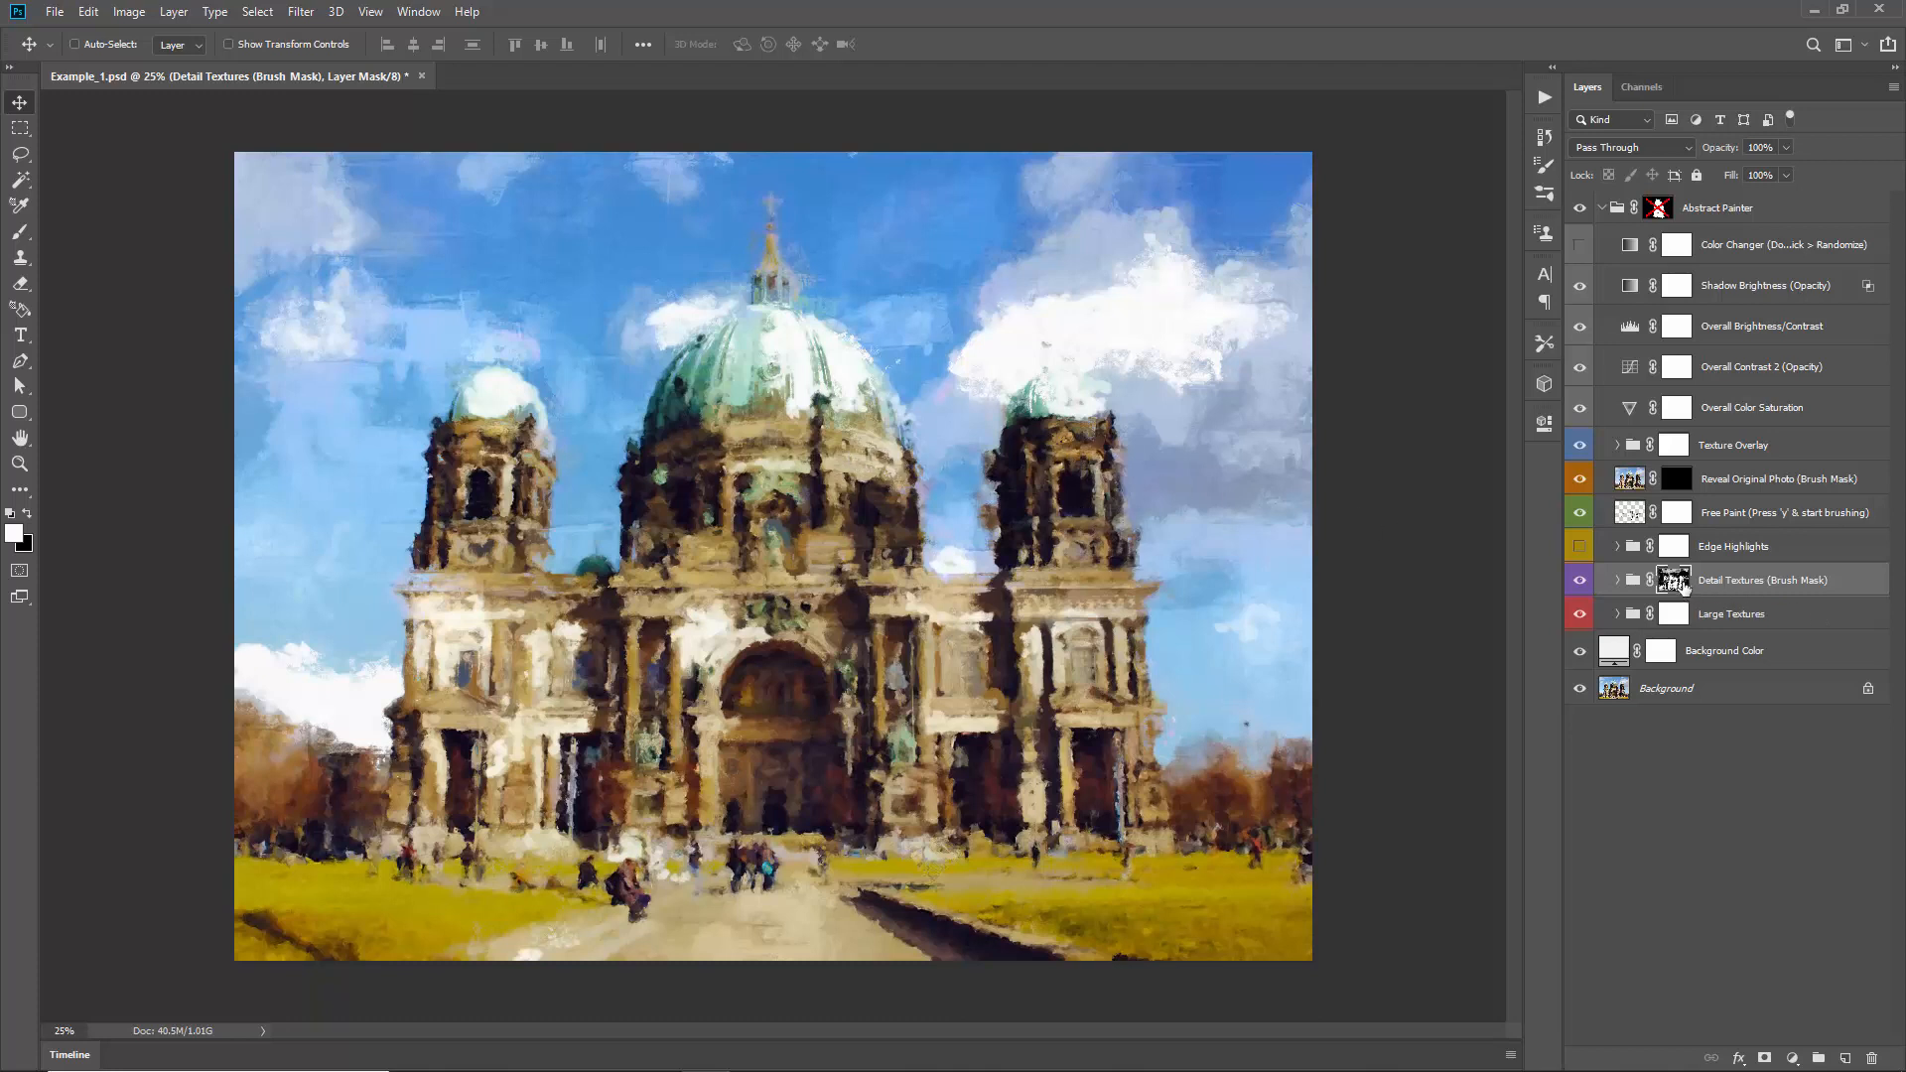
# Step: Paint black with the Brush on the Detail Textures mask over the towers, dome, trees and lawn to hide fine detail
pyautogui.press('b')
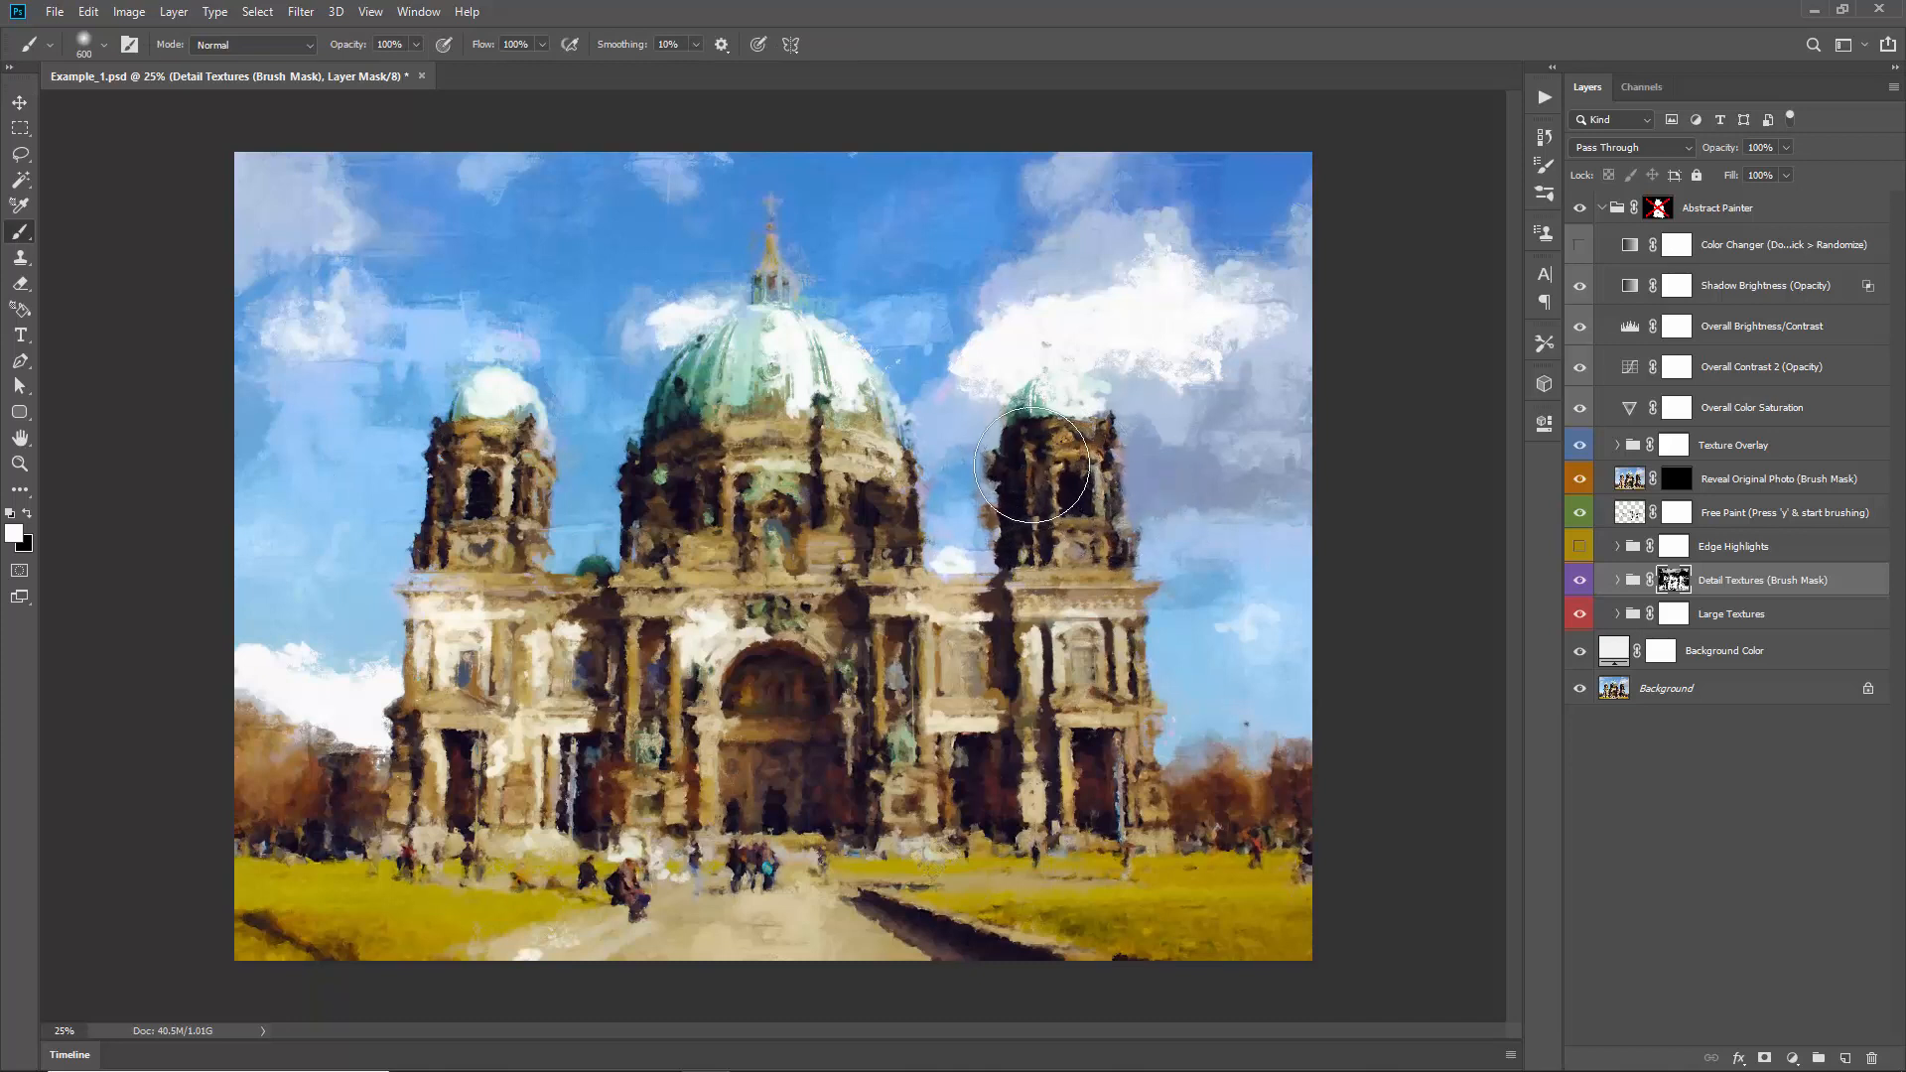
pyautogui.click(27, 513)
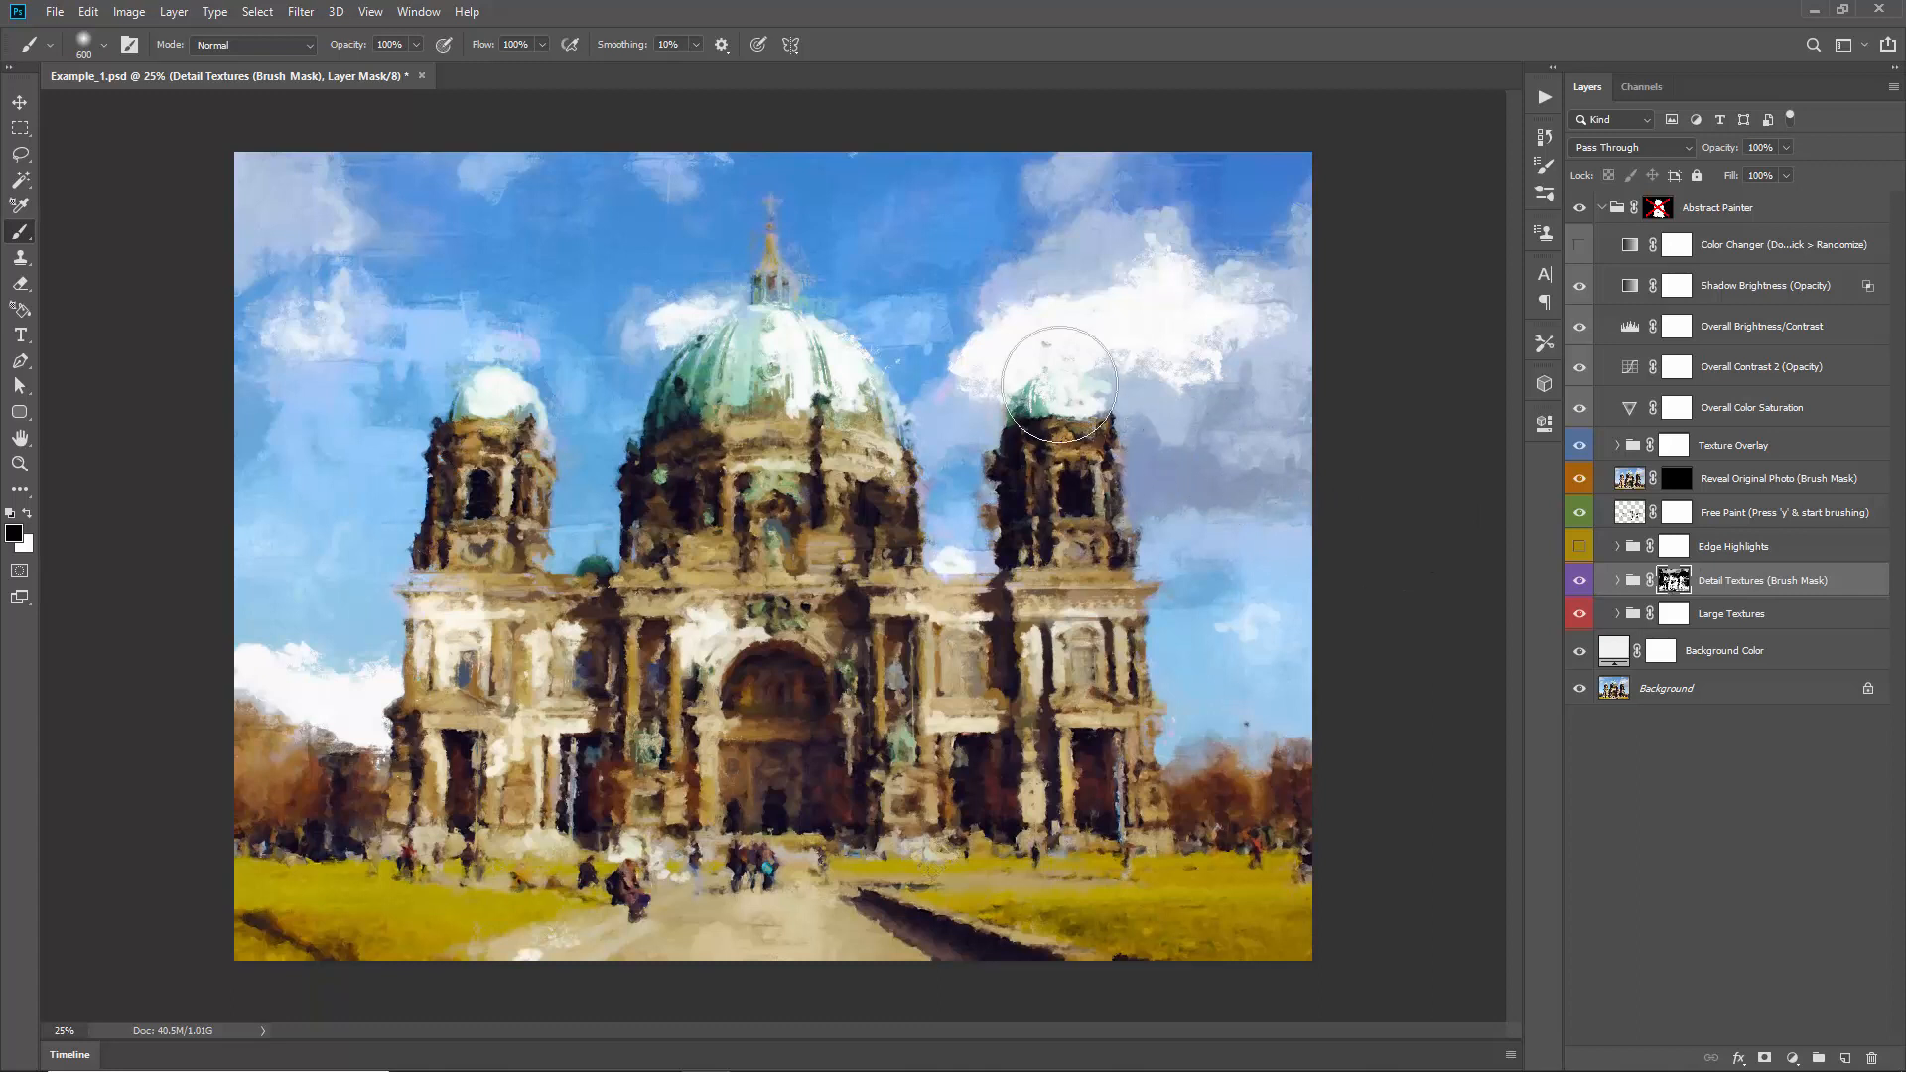
pyautogui.moveTo(1055, 370); pyautogui.dragTo(1071, 384)
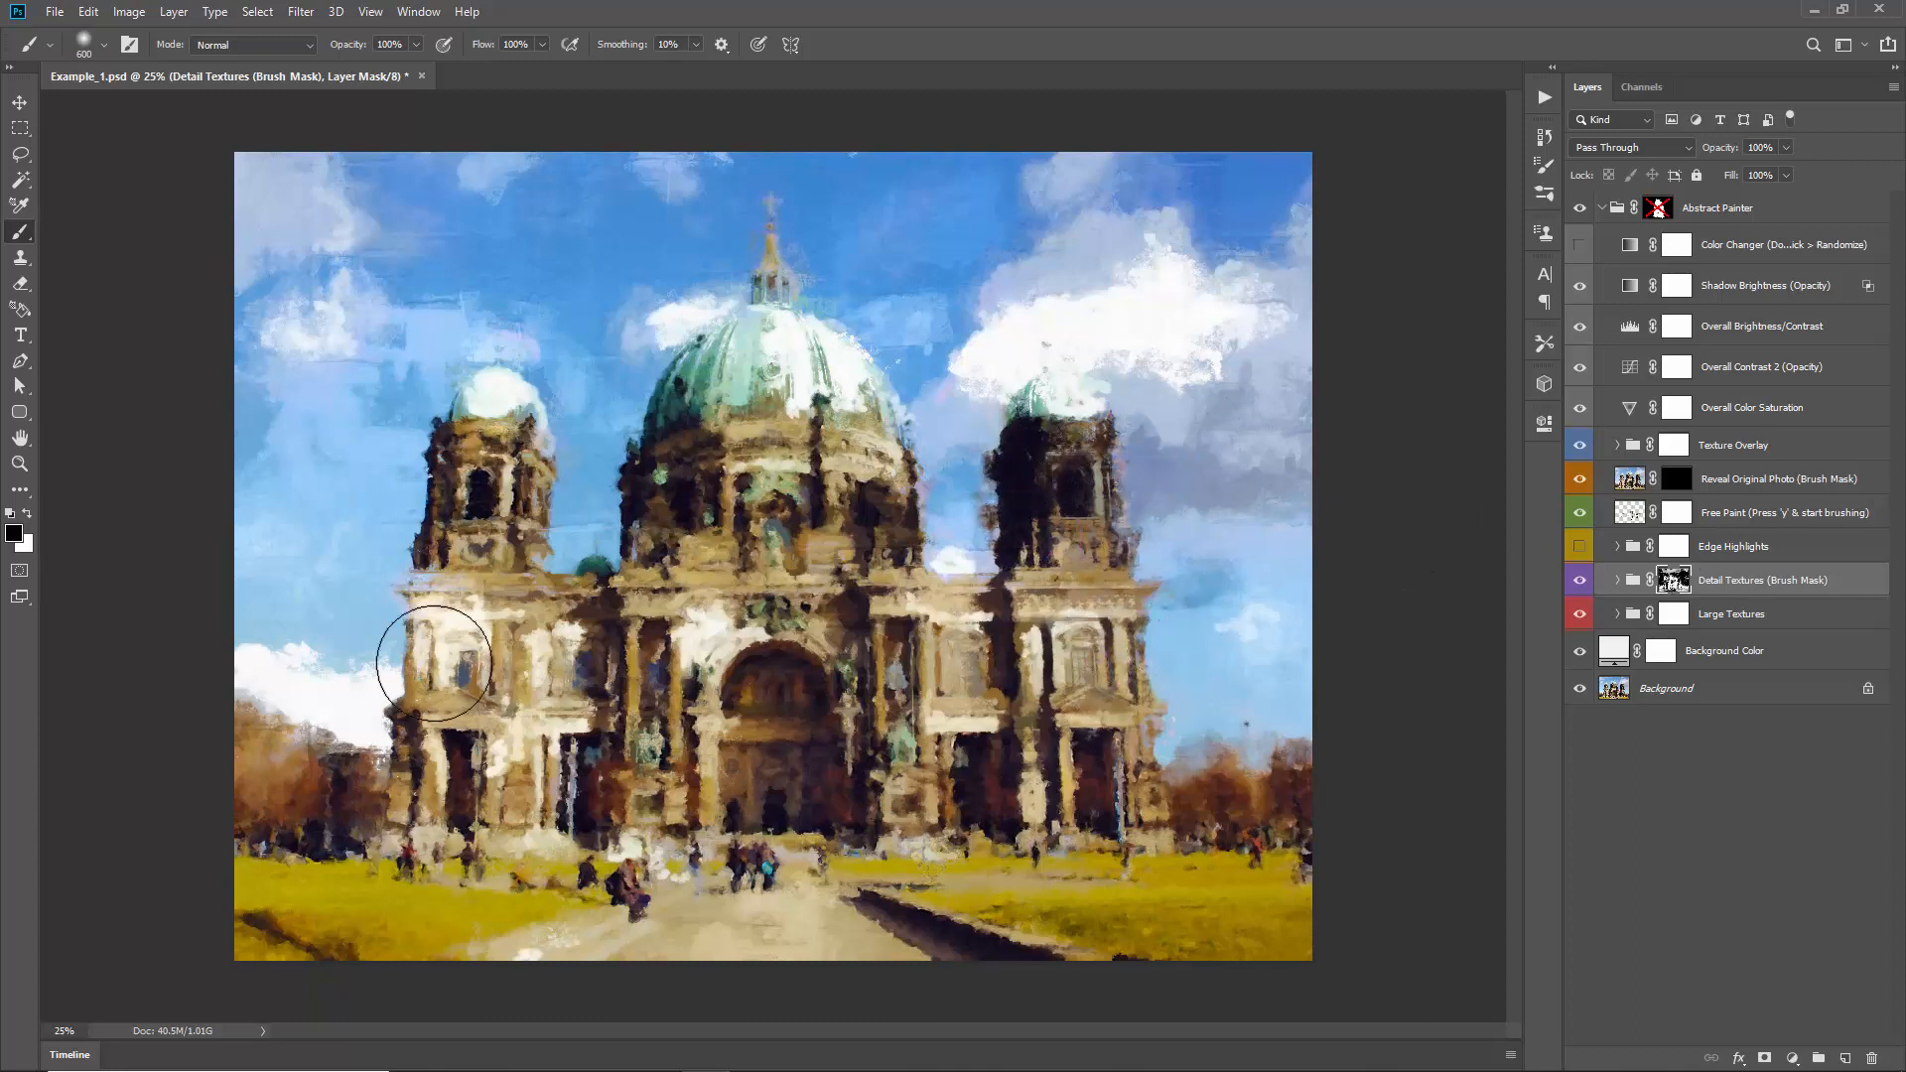
pyautogui.moveTo(328, 756); pyautogui.dragTo(247, 757)
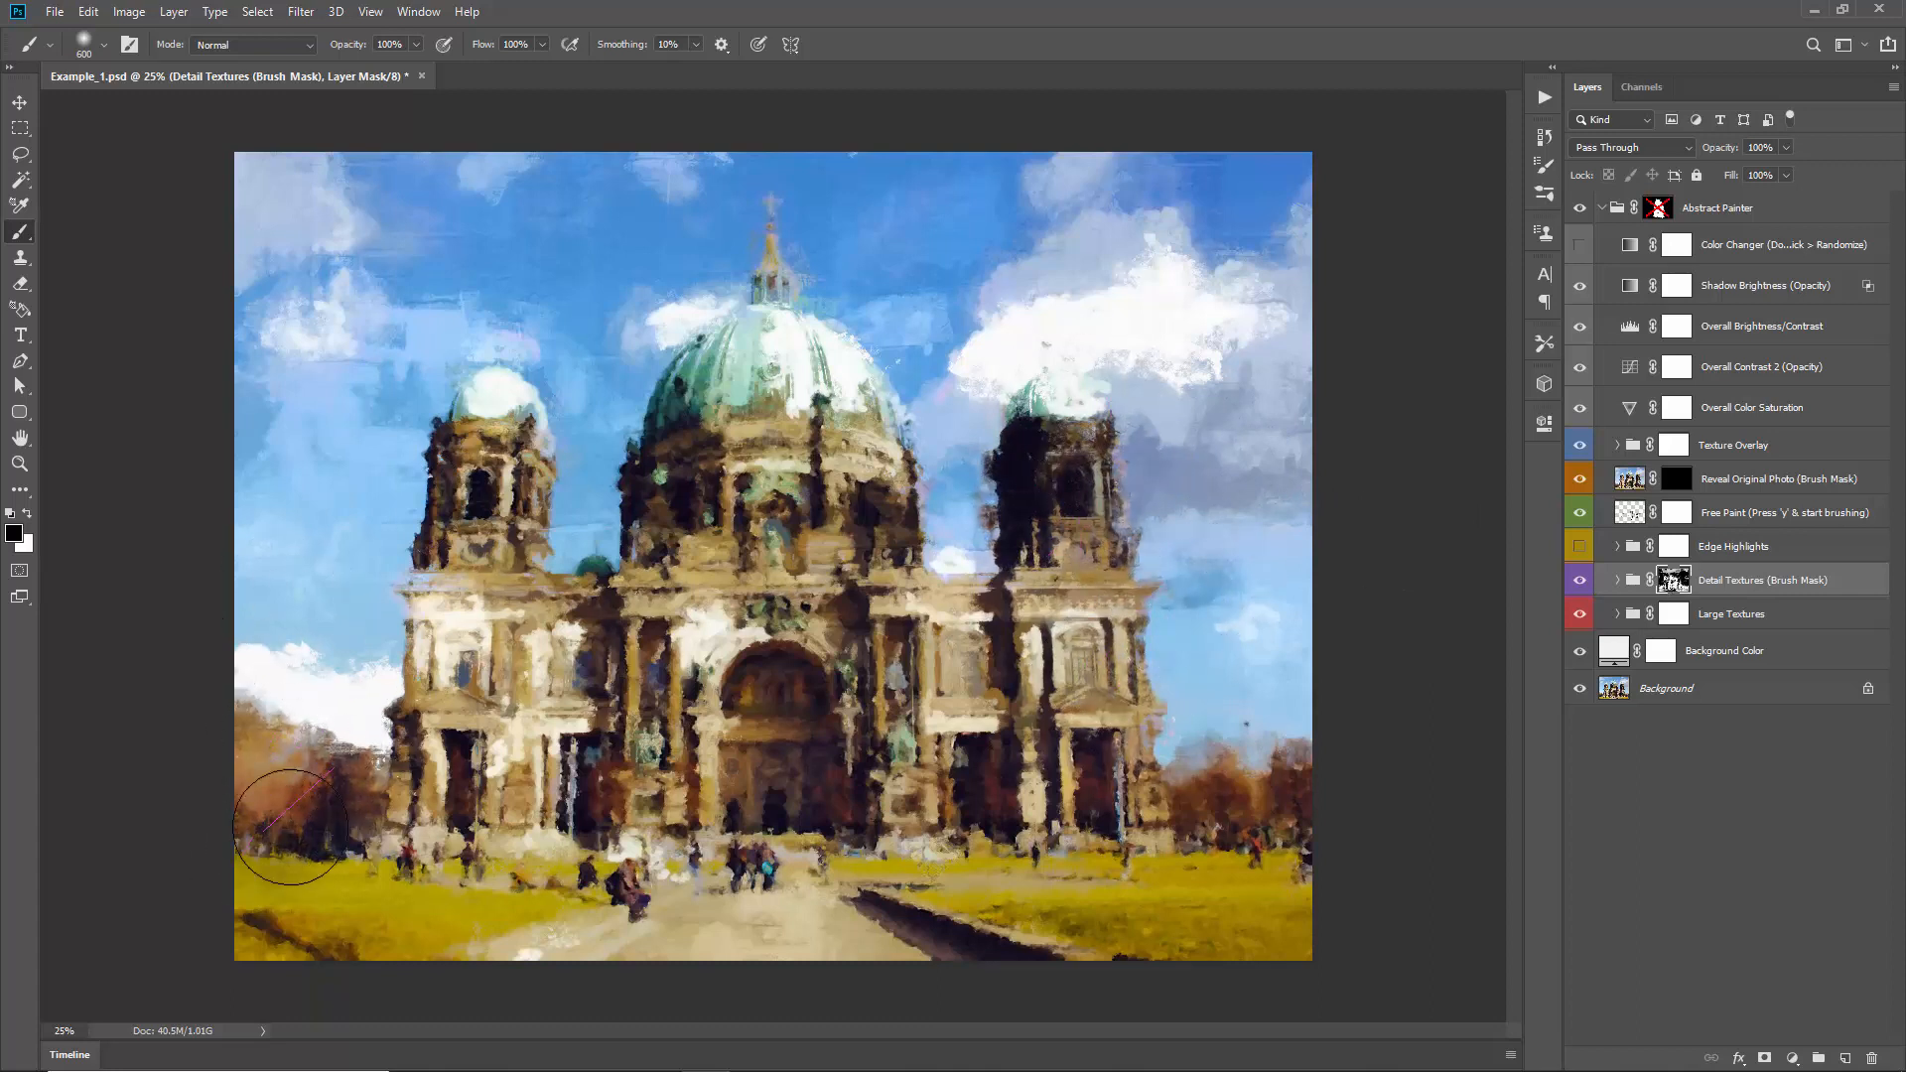
pyautogui.moveTo(1221, 847)
pyautogui.mouseDown()
pyautogui.moveTo(1228, 897)
pyautogui.moveTo(1306, 857)
pyautogui.mouseUp()
pyautogui.moveTo(1139, 966); pyautogui.dragTo(1150, 950)
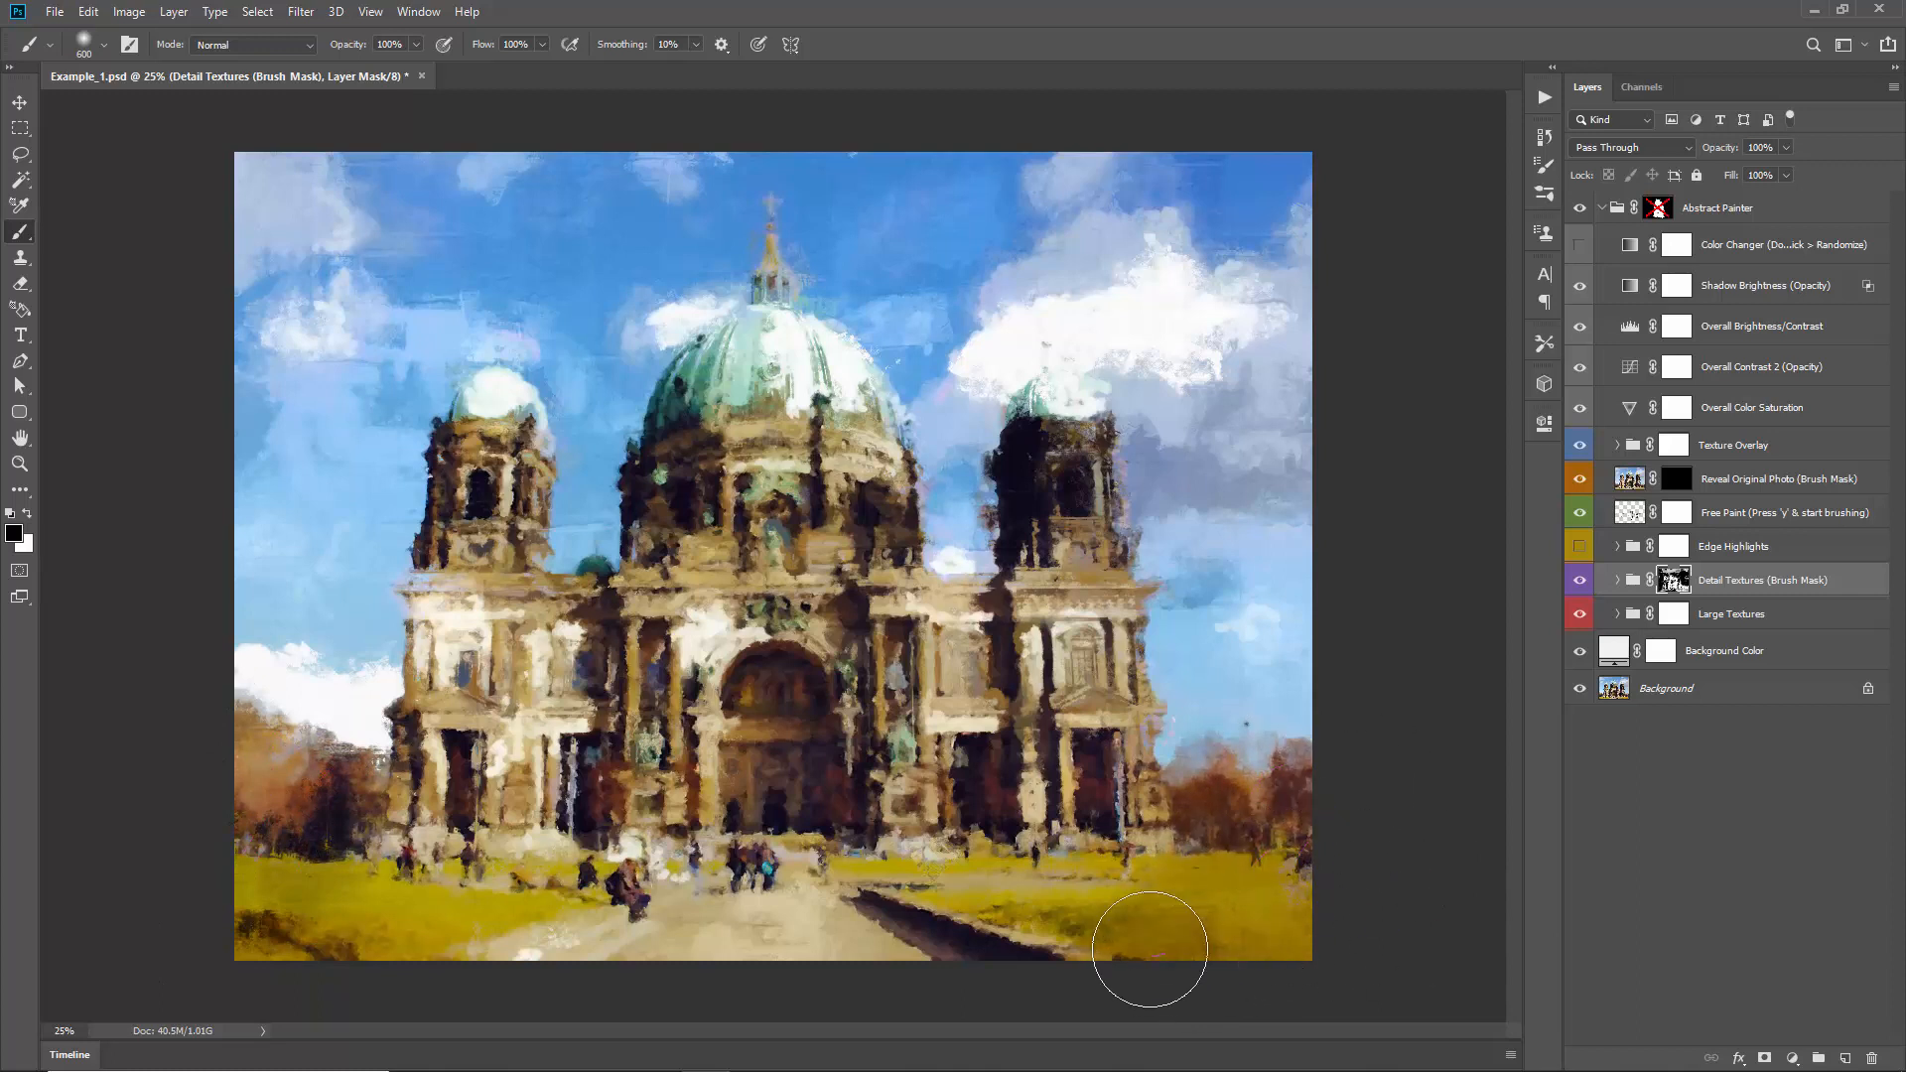
pyautogui.moveTo(435, 556)
pyautogui.mouseDown()
pyautogui.moveTo(512, 380)
pyautogui.moveTo(613, 271)
pyautogui.moveTo(741, 258)
pyautogui.moveTo(758, 320)
pyautogui.moveTo(930, 378)
pyautogui.moveTo(837, 463)
pyautogui.moveTo(875, 454)
pyautogui.moveTo(762, 381)
pyautogui.moveTo(773, 268)
pyautogui.moveTo(674, 327)
pyautogui.moveTo(767, 435)
pyautogui.moveTo(690, 385)
pyautogui.moveTo(897, 474)
pyautogui.moveTo(788, 388)
pyautogui.moveTo(850, 411)
pyautogui.mouseUp()
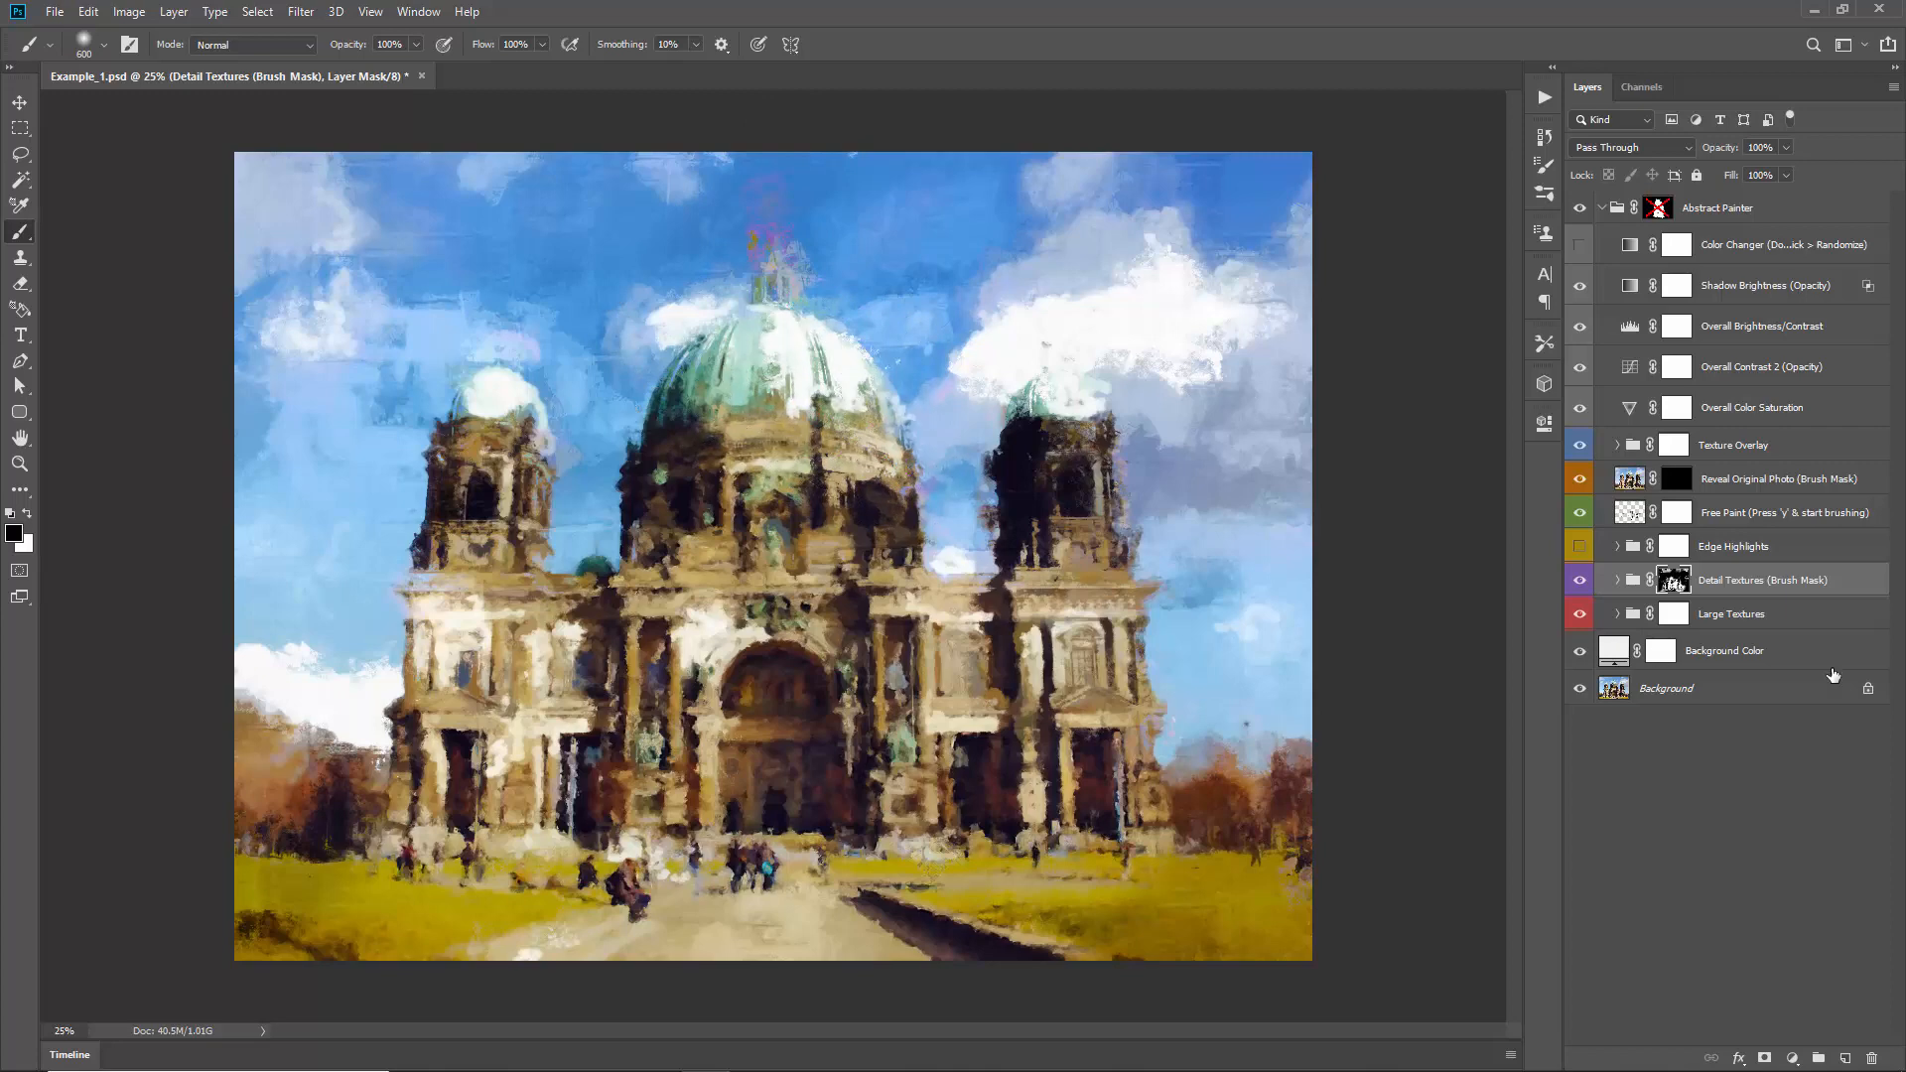
# Step: Show the Edge Highlights group, expand Detail Textures and select its Small Strokes 1 and Small Strokes 2 layers
pyautogui.click(1580, 546)
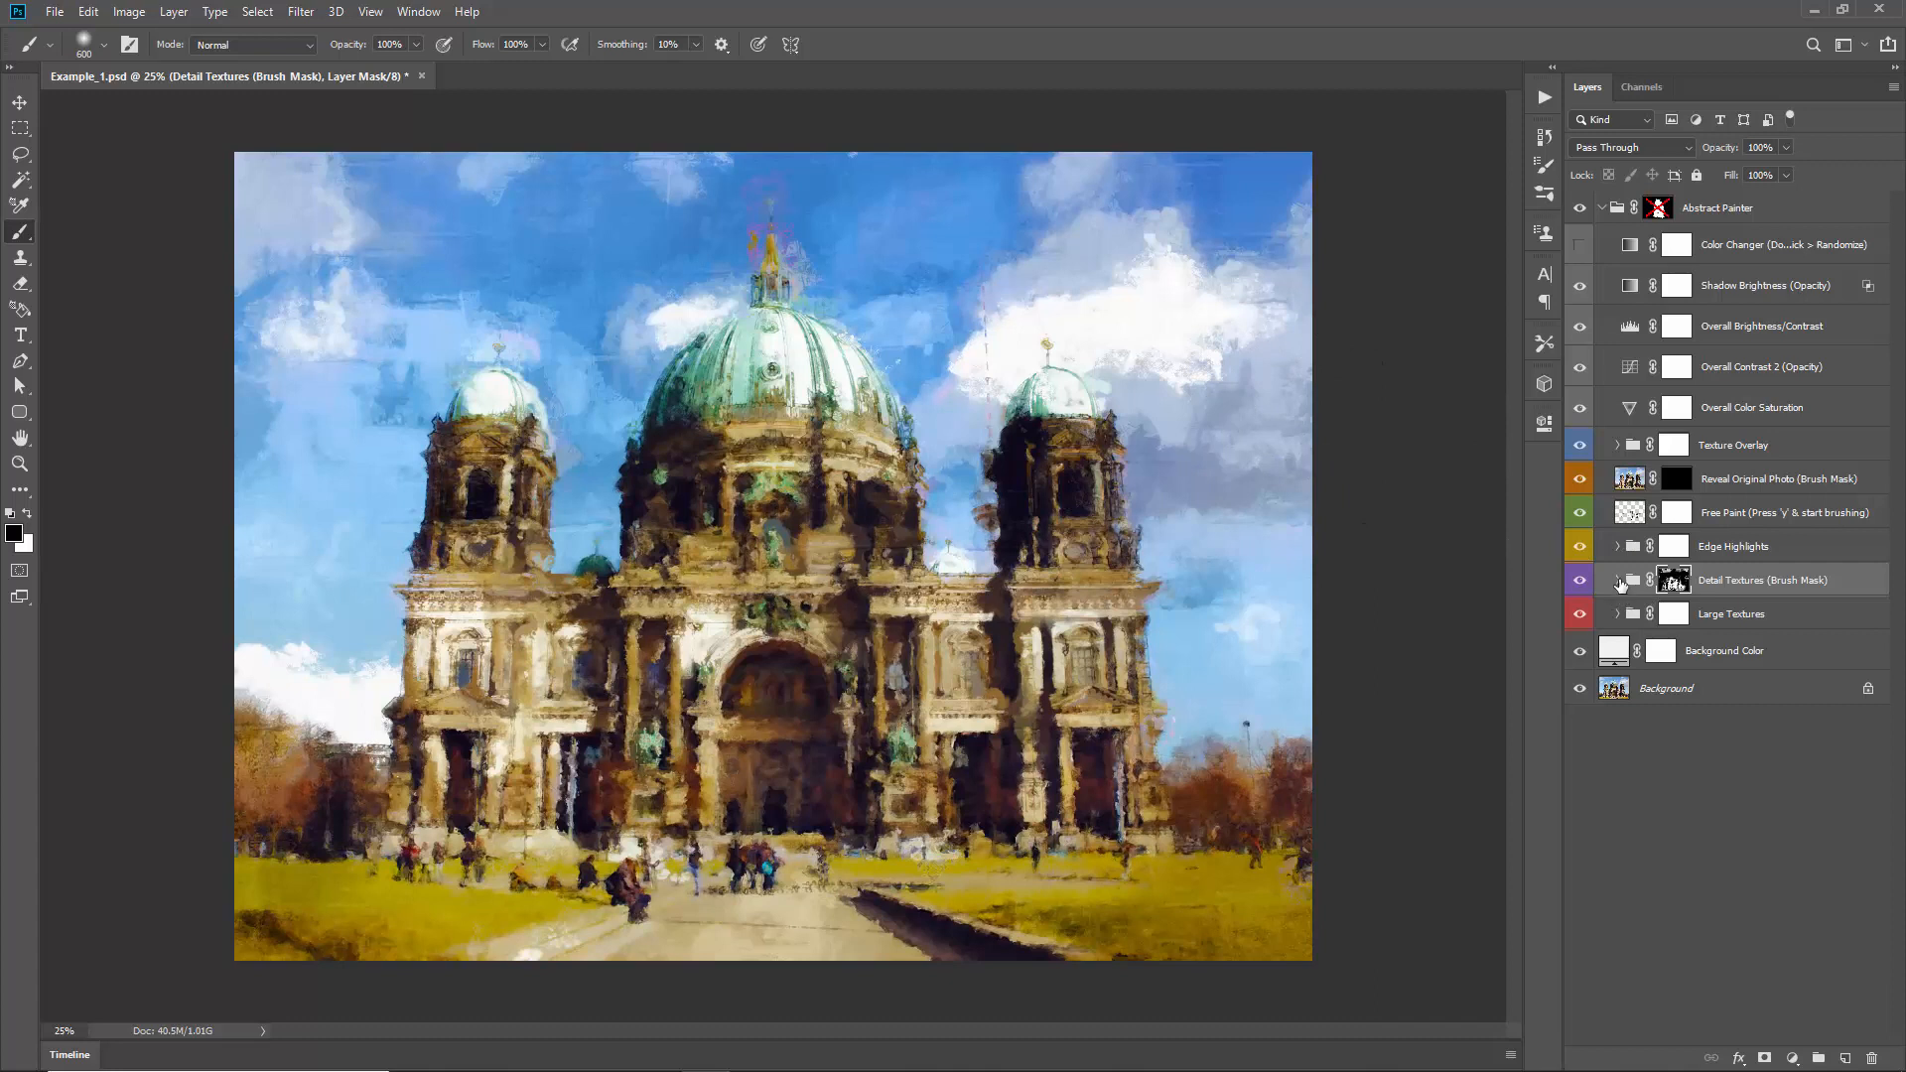
pyautogui.click(1619, 582)
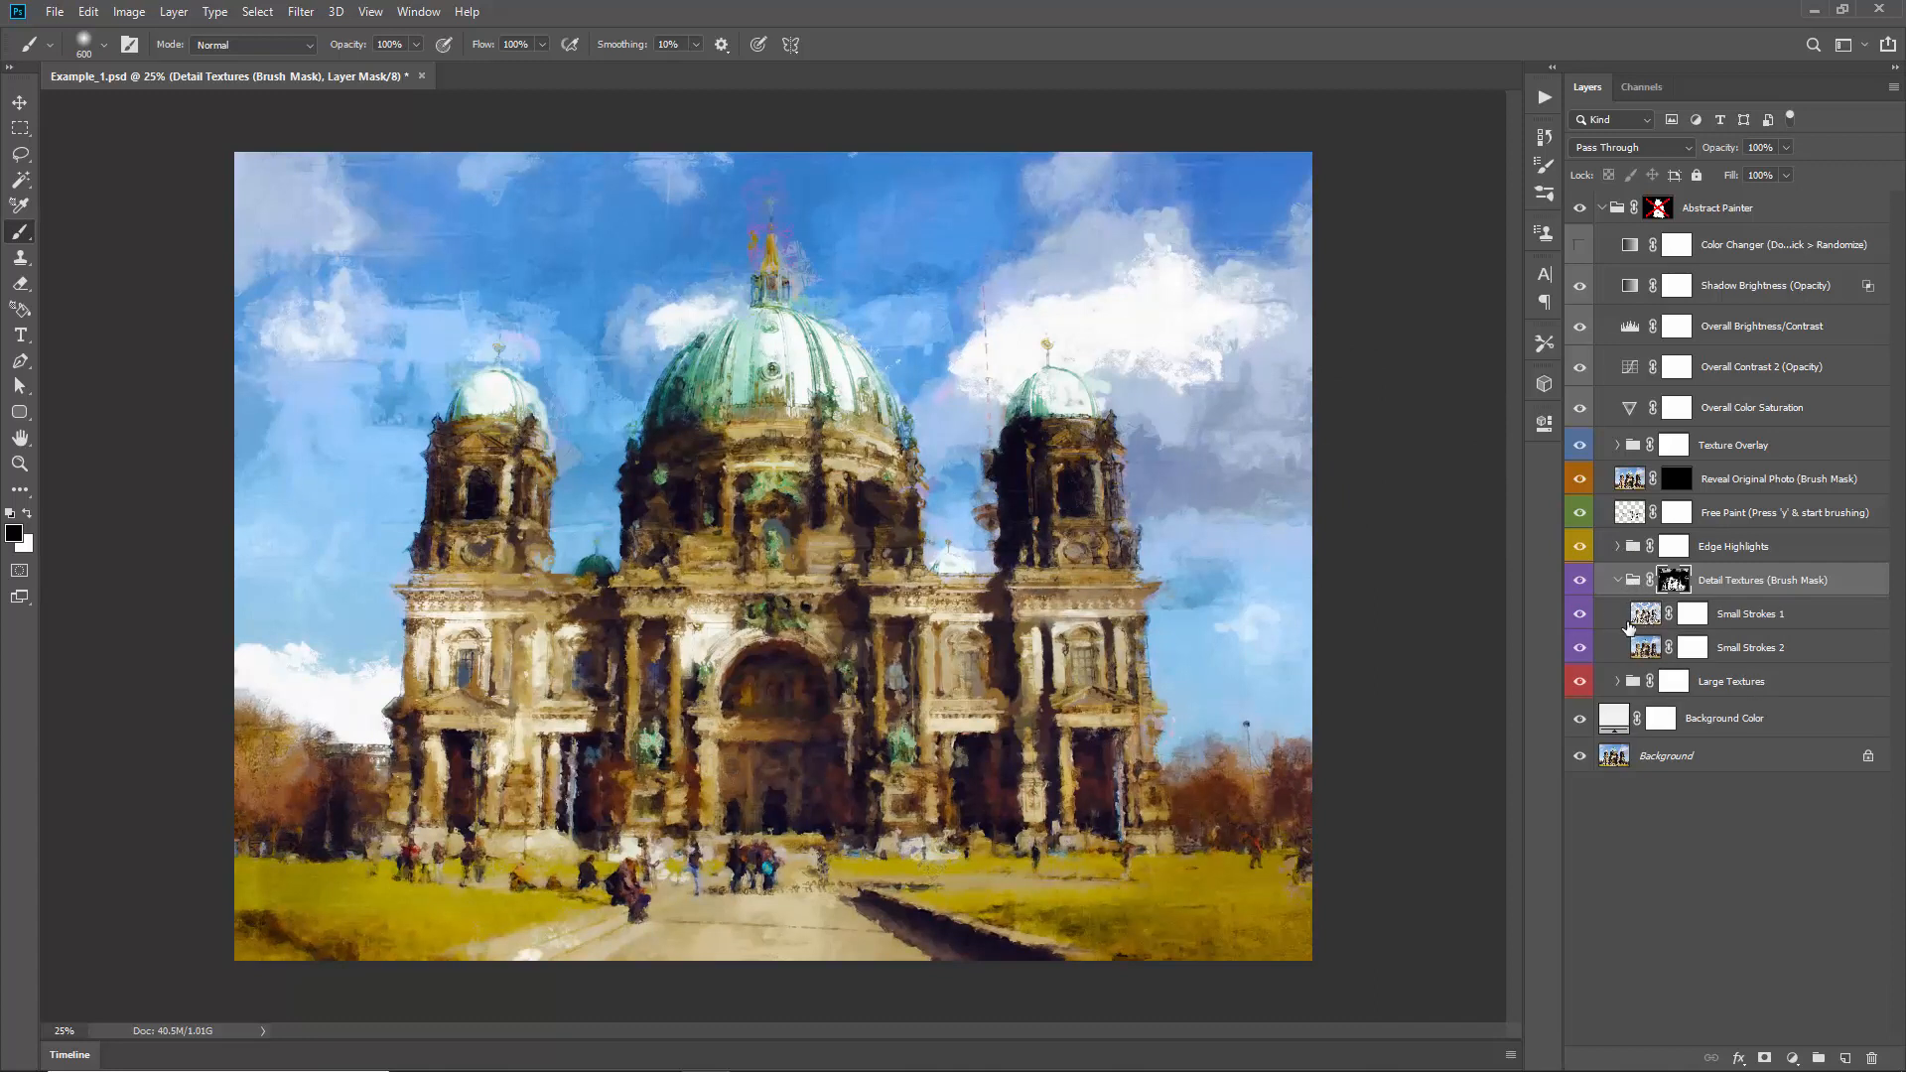
pyautogui.click(1763, 625)
pyautogui.keyDown('shift'); pyautogui.click(1757, 647); pyautogui.keyUp('shift')
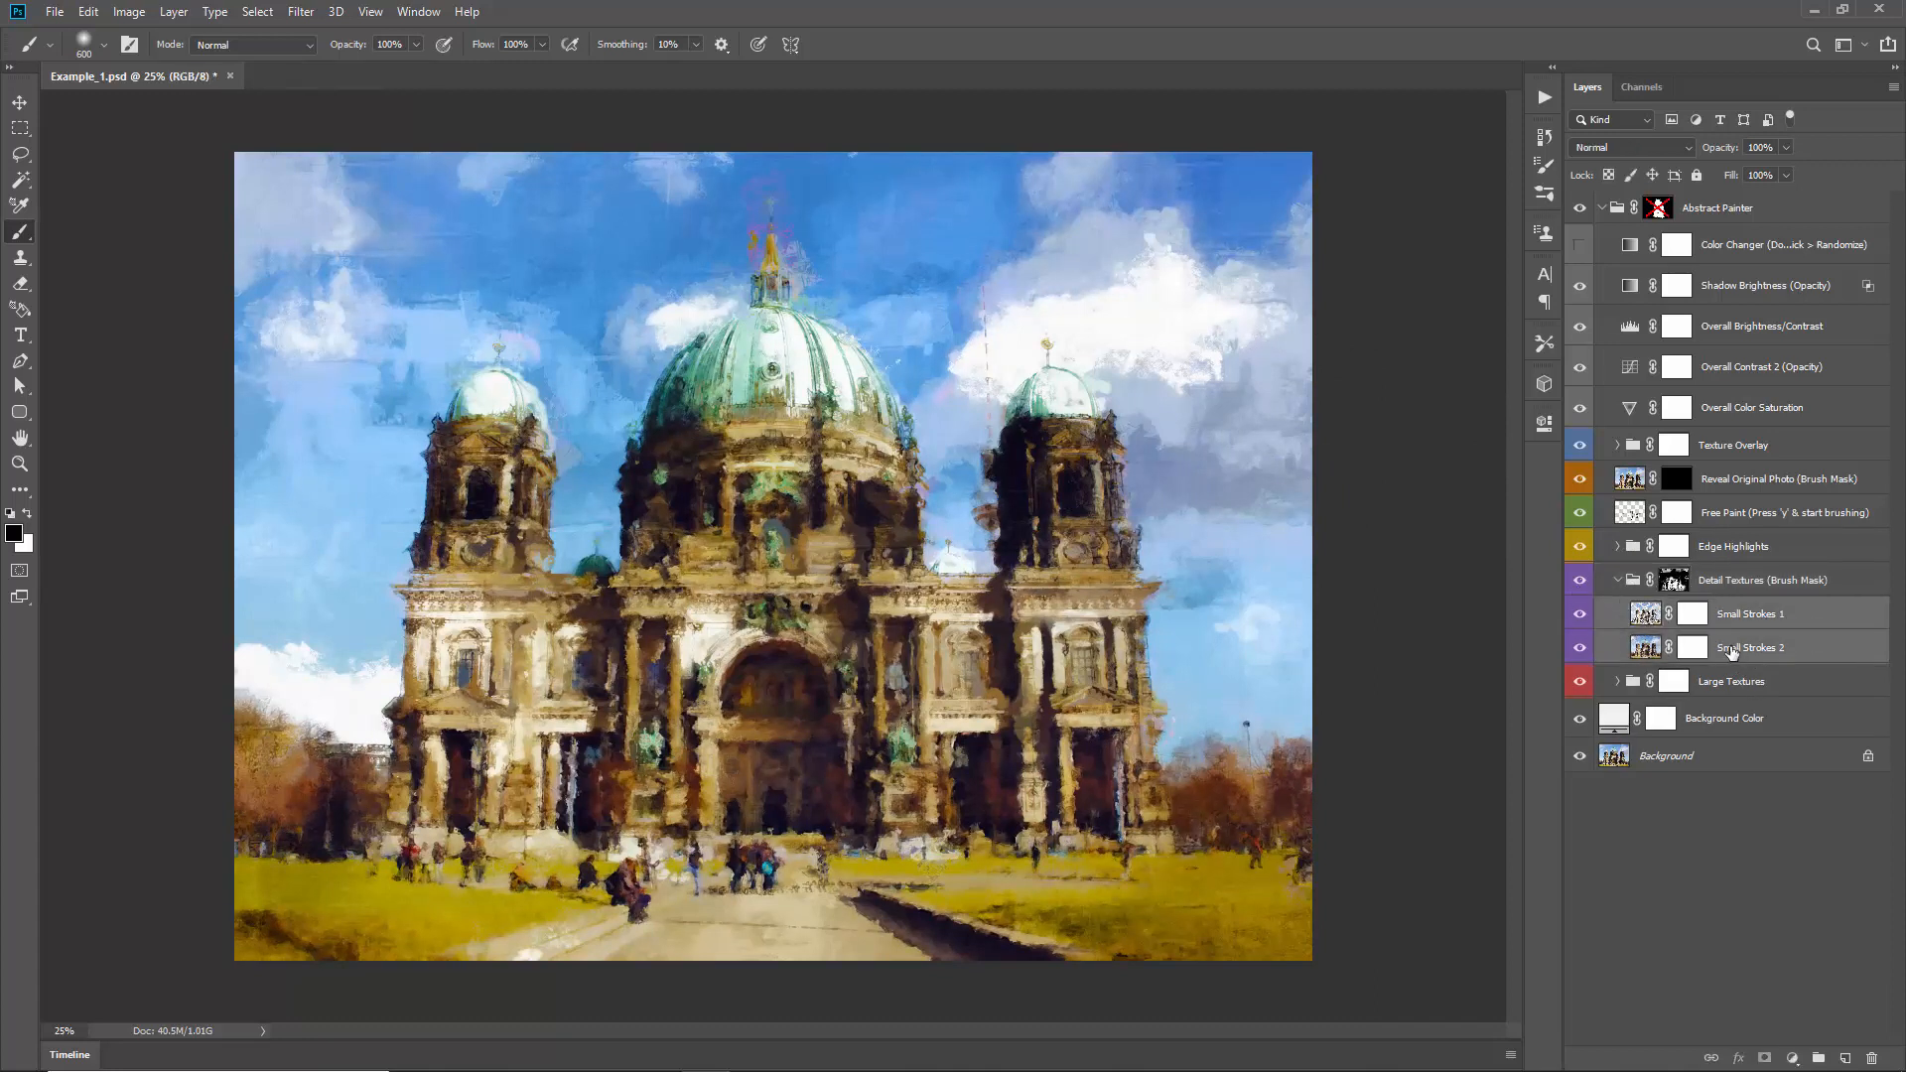
# Step: Compare the image with and without Small Strokes 1 and Small Strokes 2, and collapse the Detail Textures group
pyautogui.click(1579, 614)
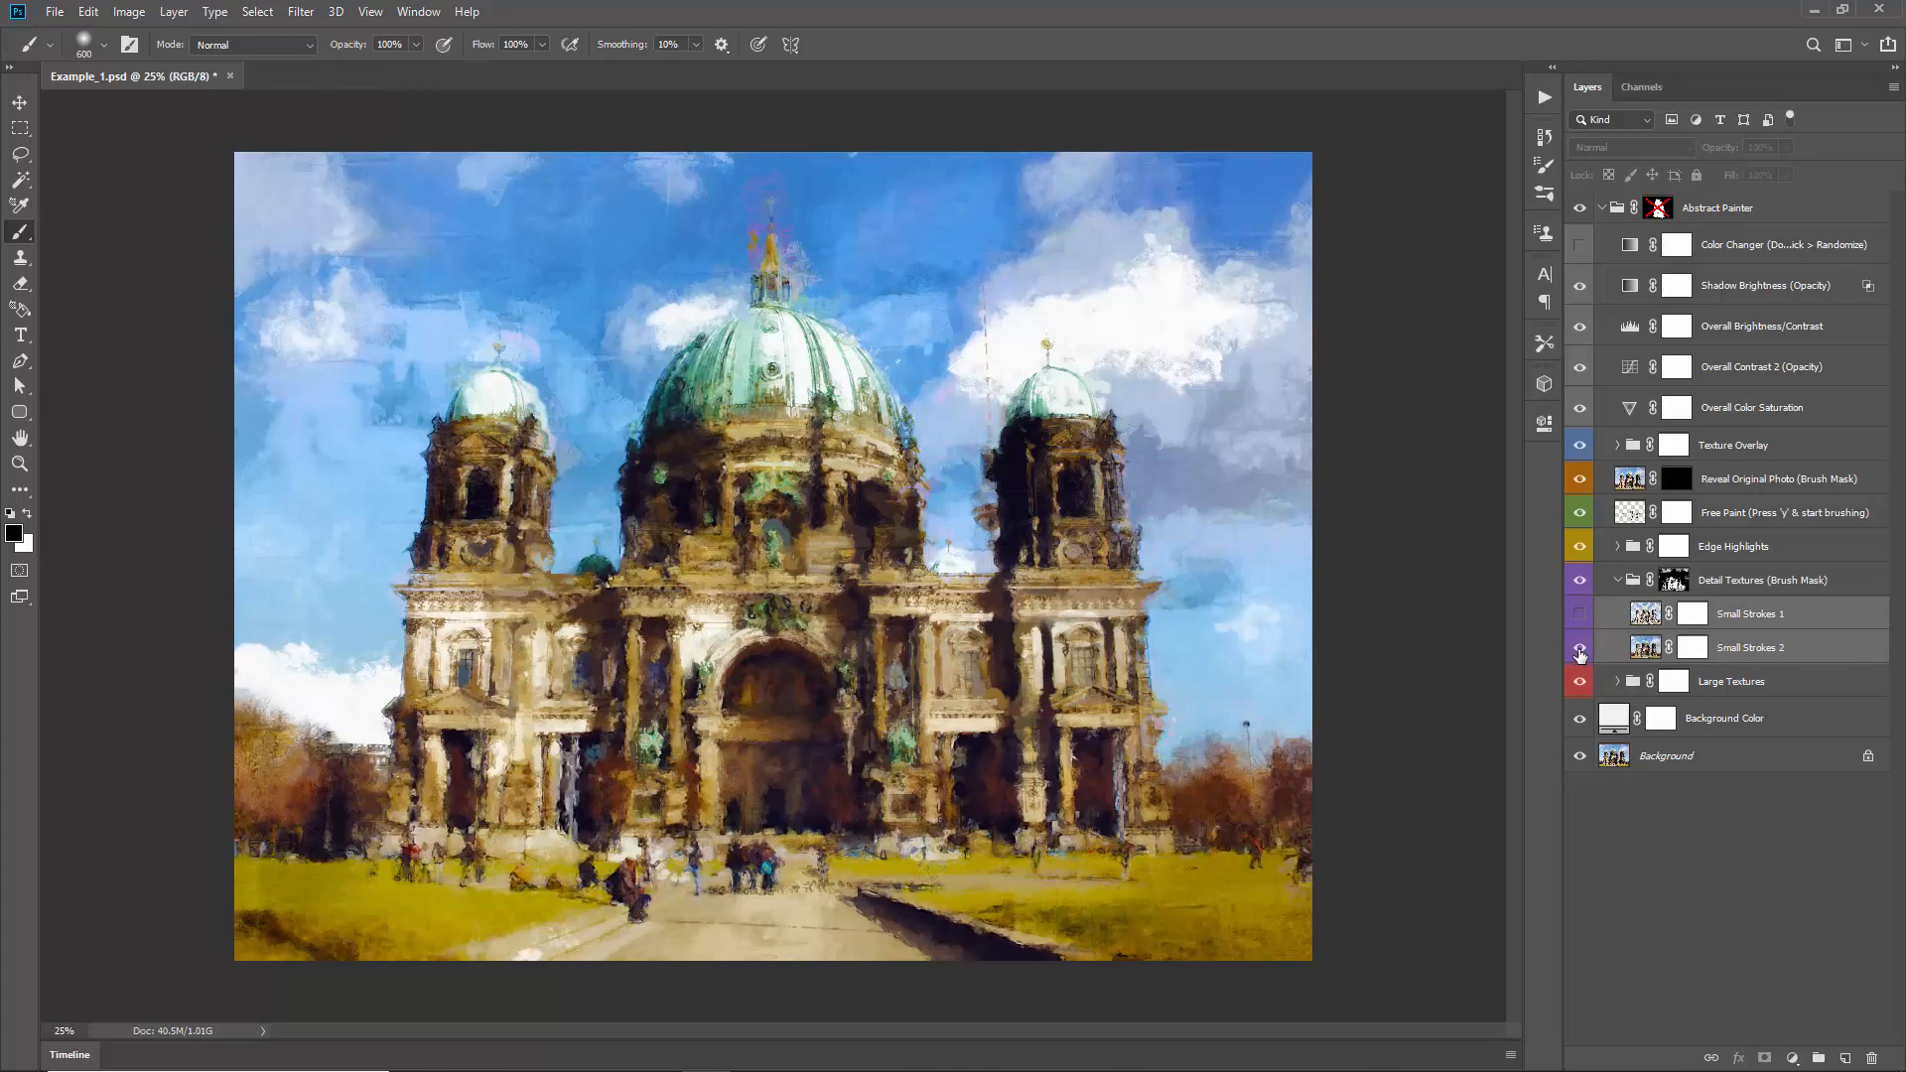
pyautogui.click(1579, 649)
pyautogui.click(1579, 649)
pyautogui.click(1579, 613)
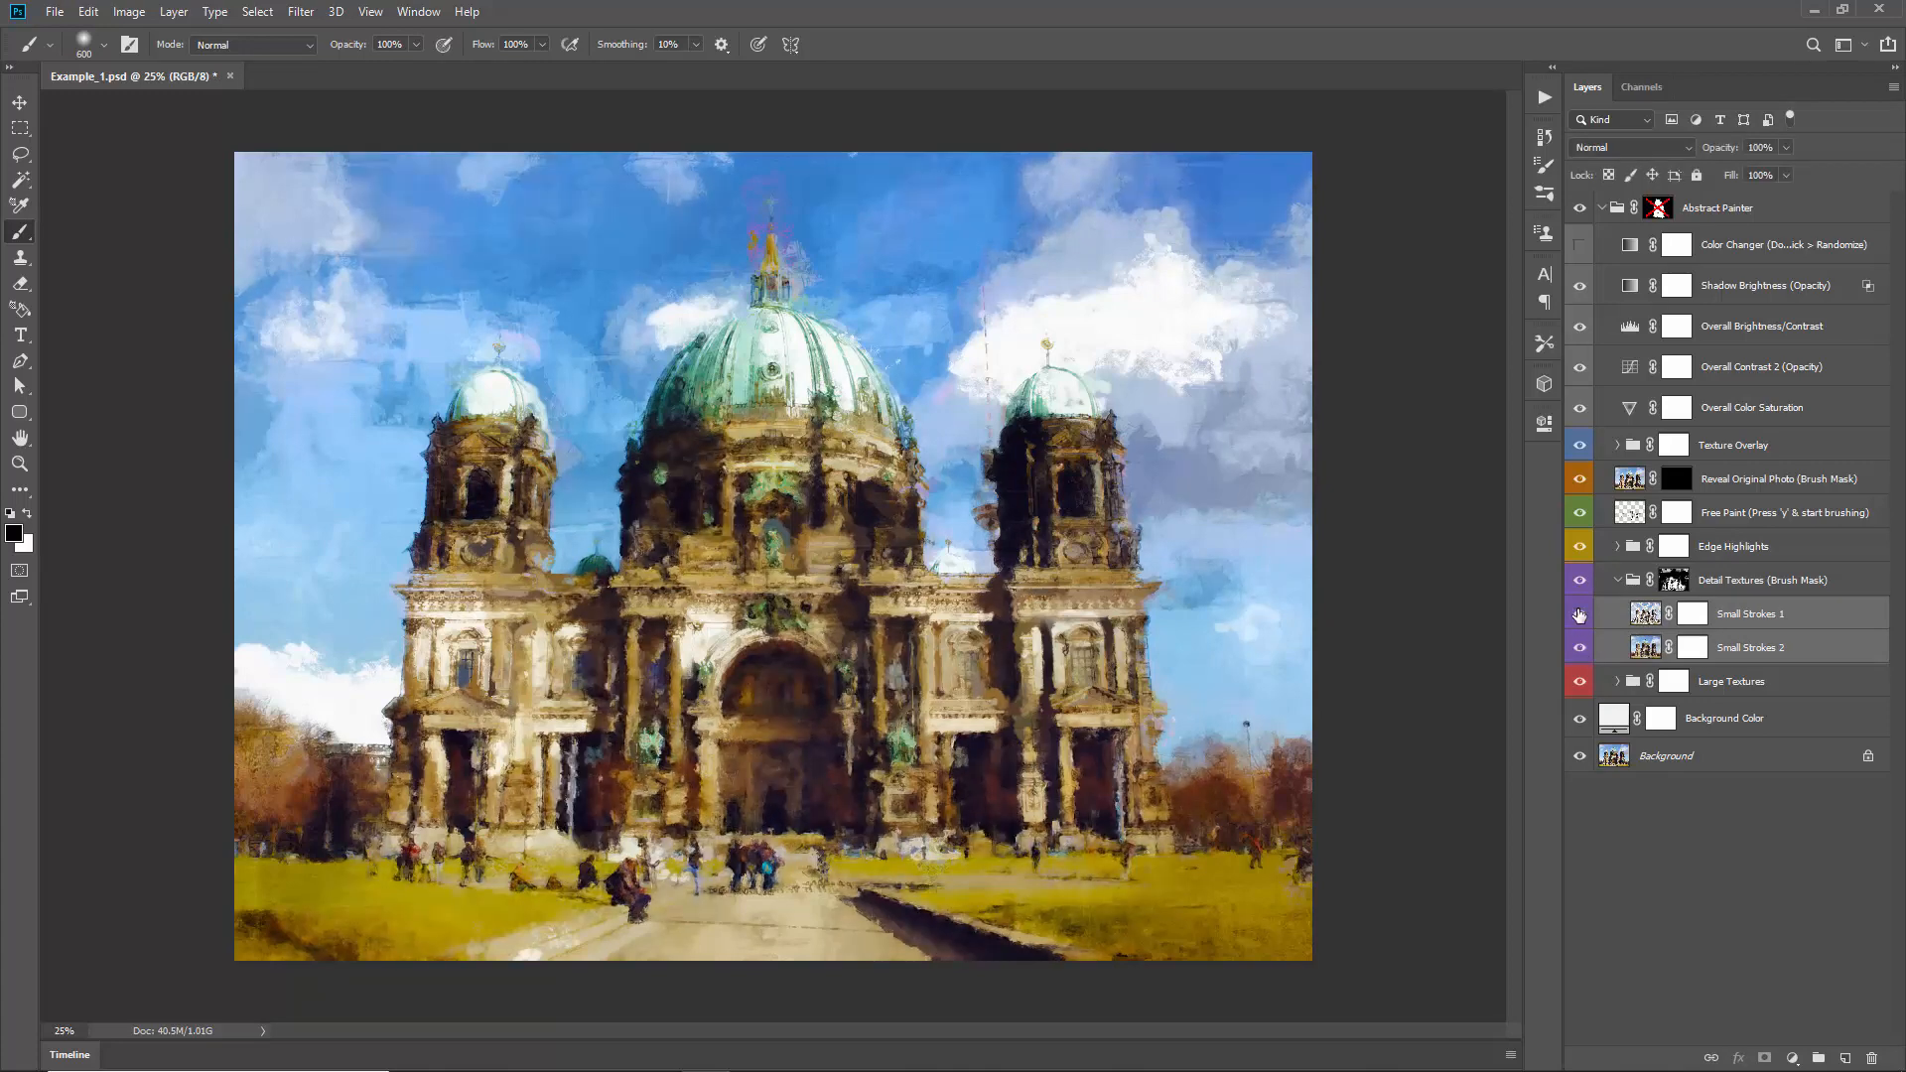
pyautogui.click(1578, 616)
pyautogui.click(1578, 615)
pyautogui.click(1737, 585)
pyautogui.click(1618, 581)
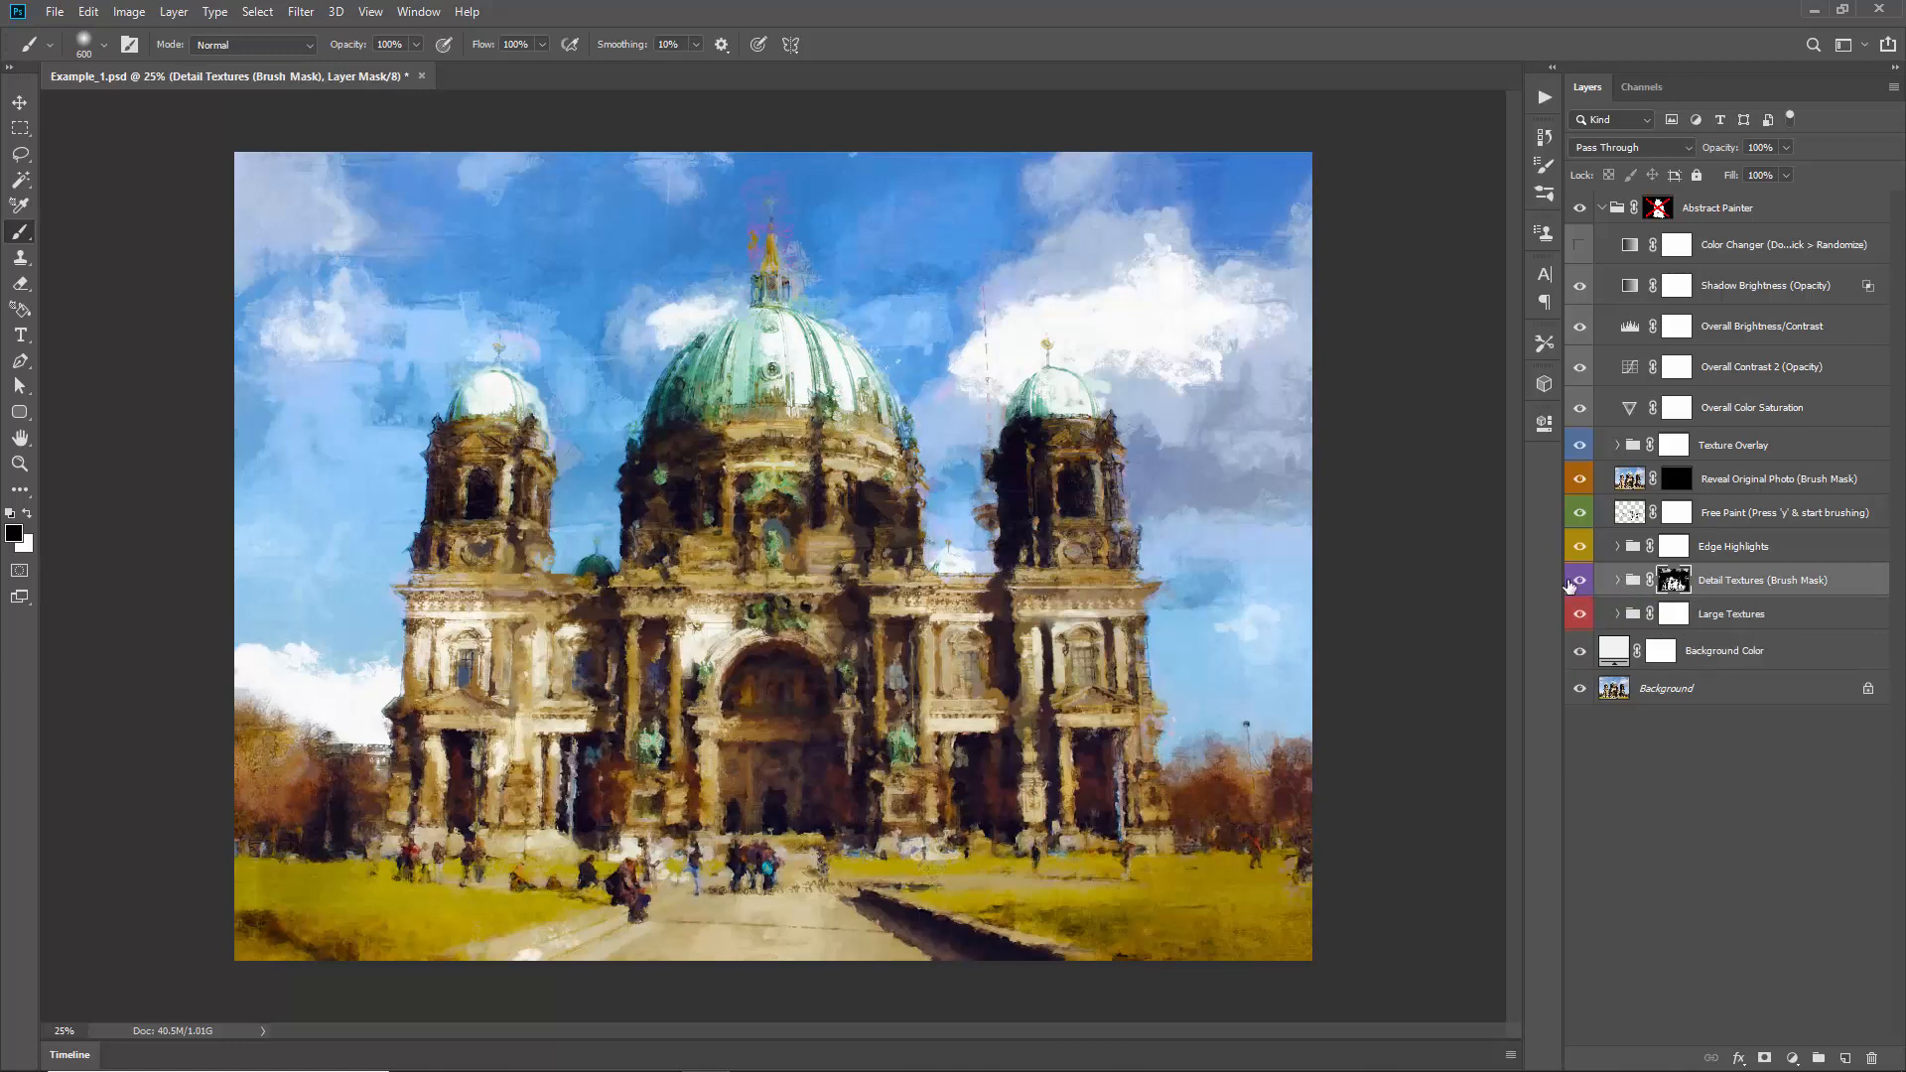
# Step: Compare the painting with and without the Detail Textures and Edge Highlights groups, leaving both shown
pyautogui.click(1579, 581)
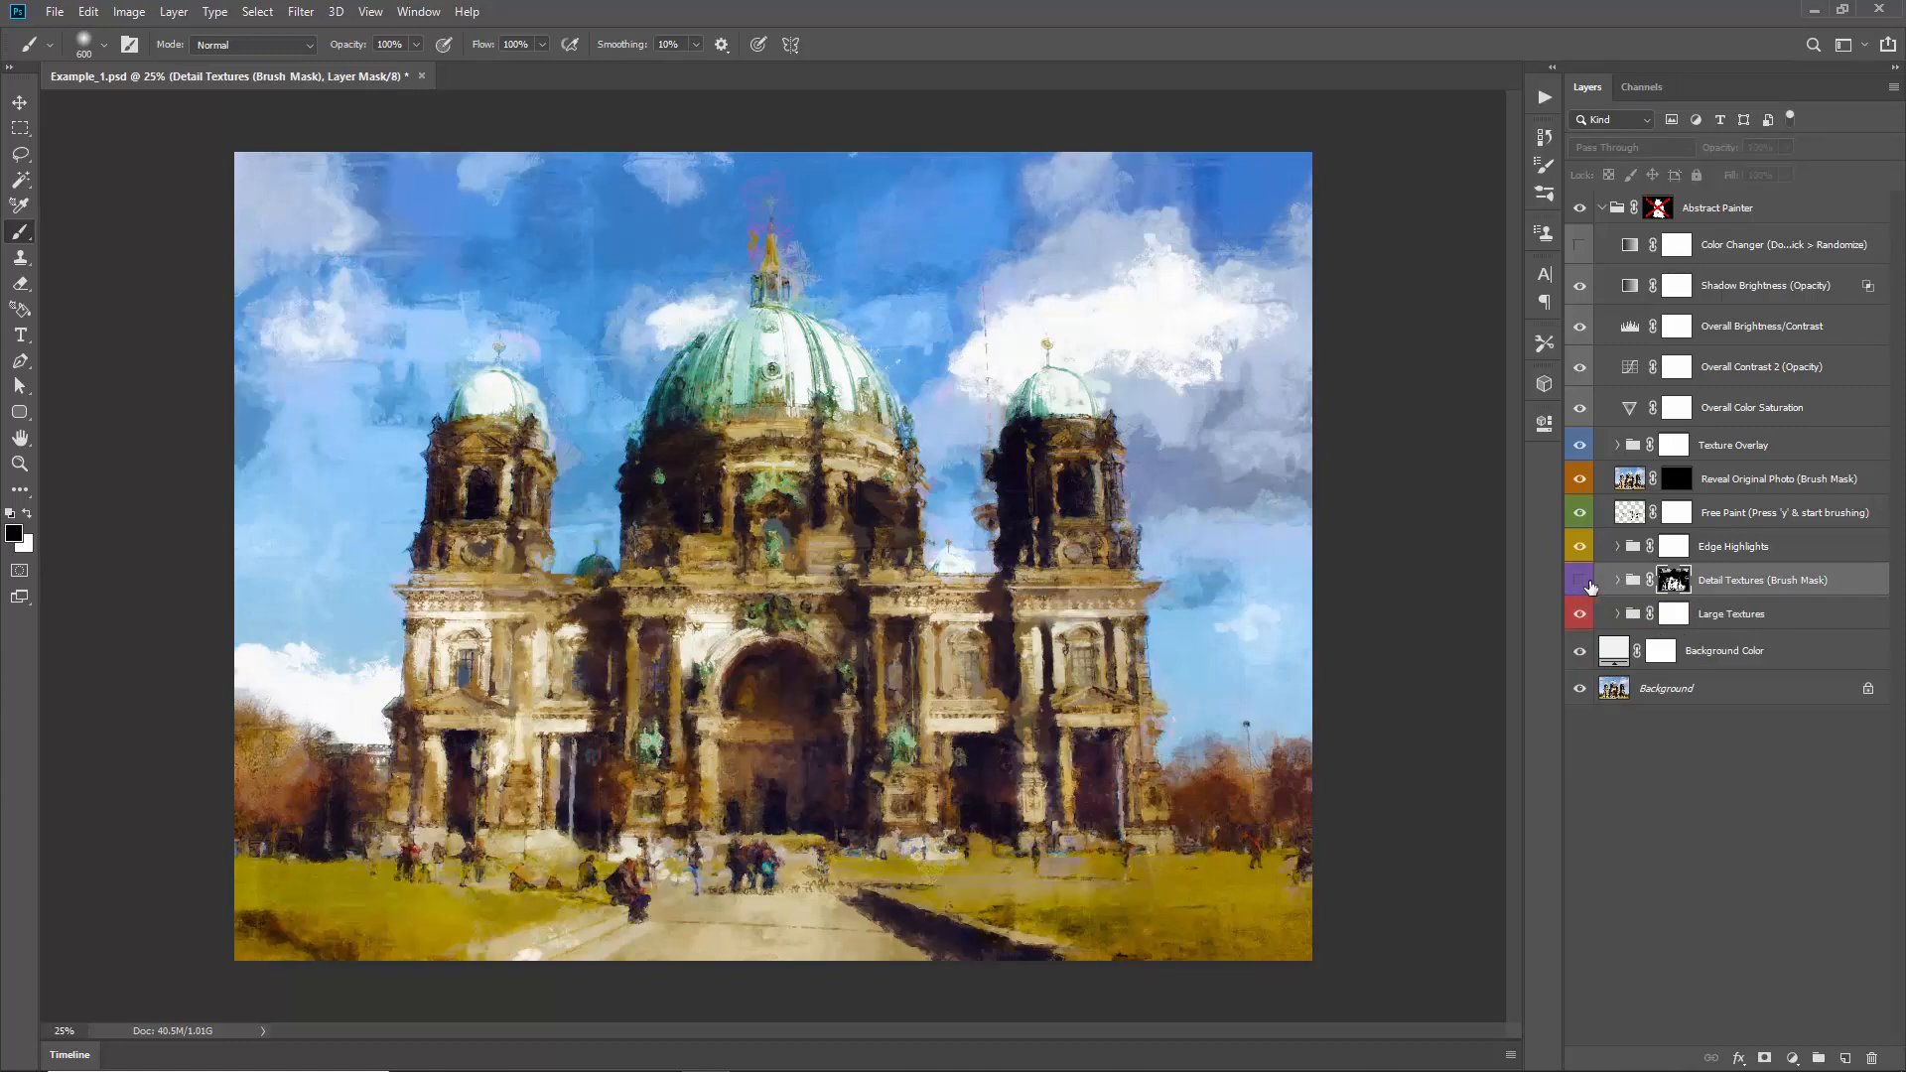
pyautogui.click(1579, 580)
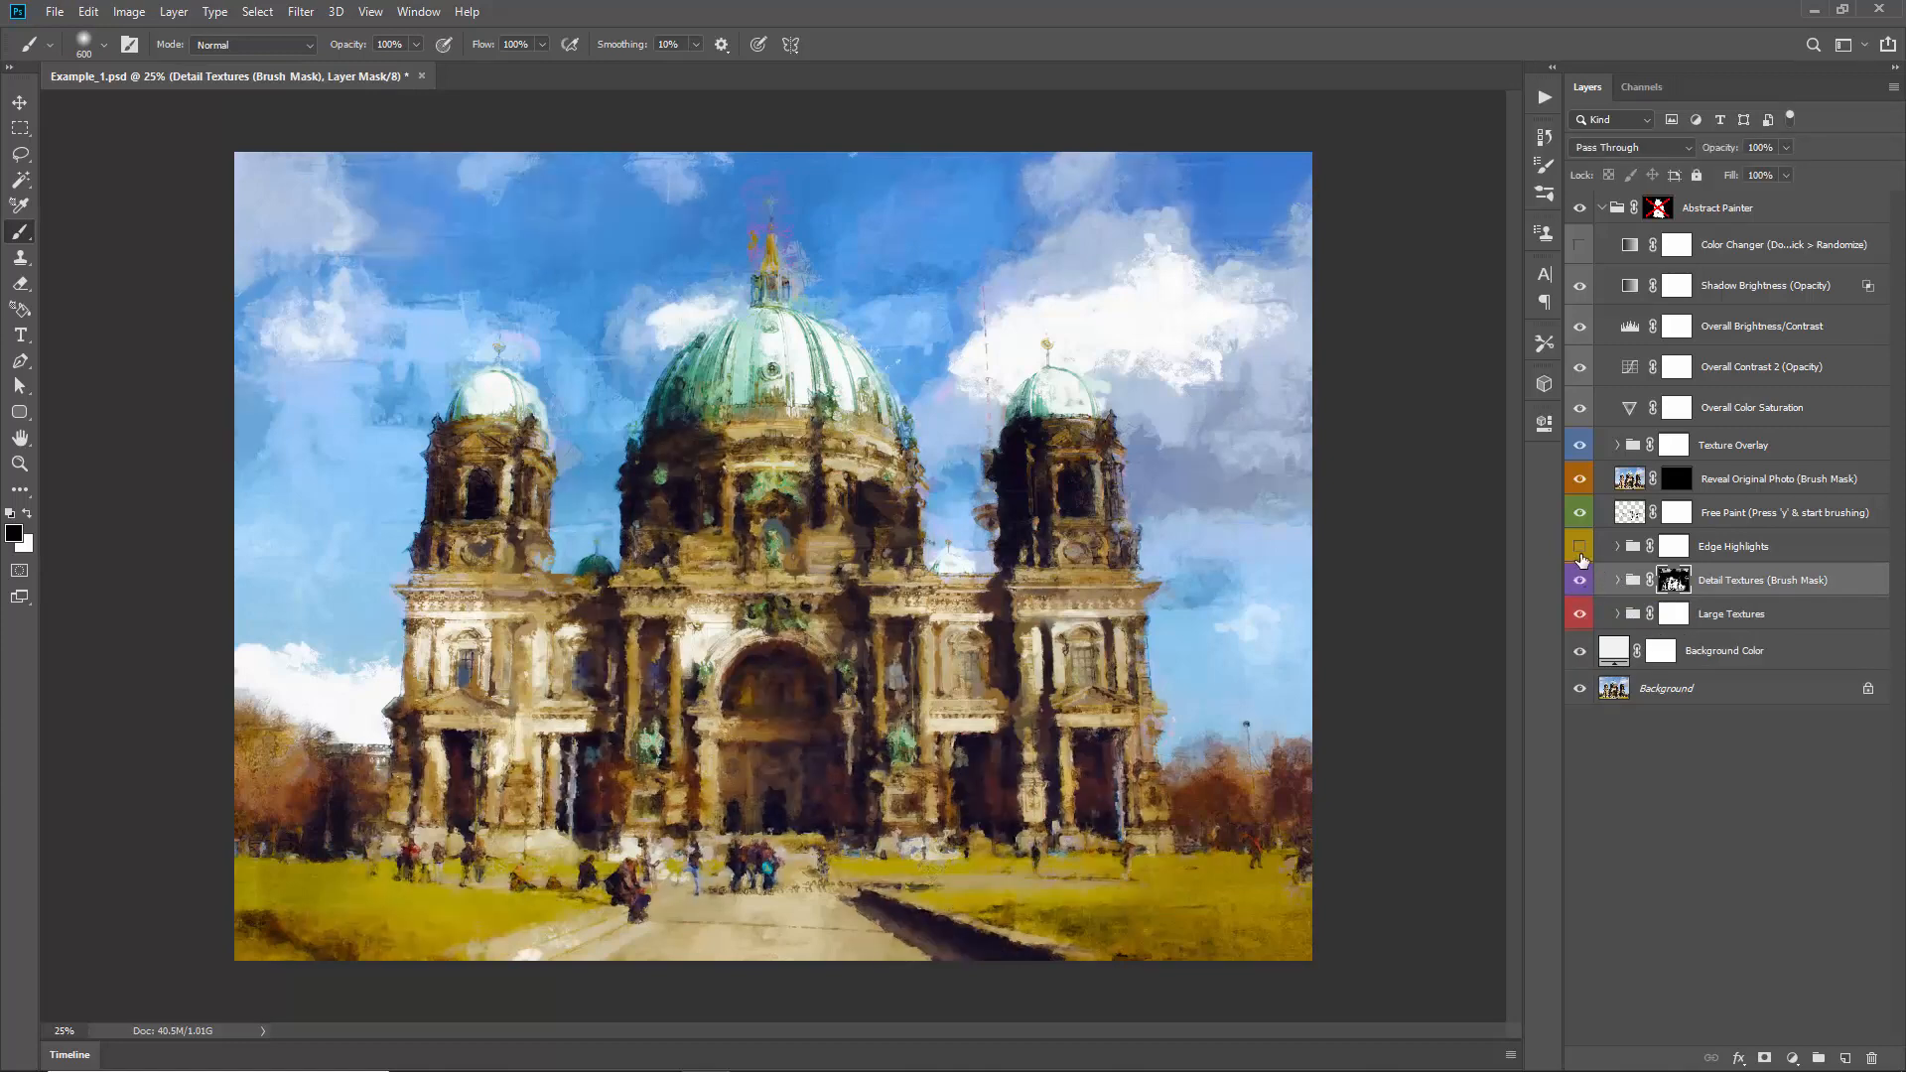
pyautogui.click(1579, 546)
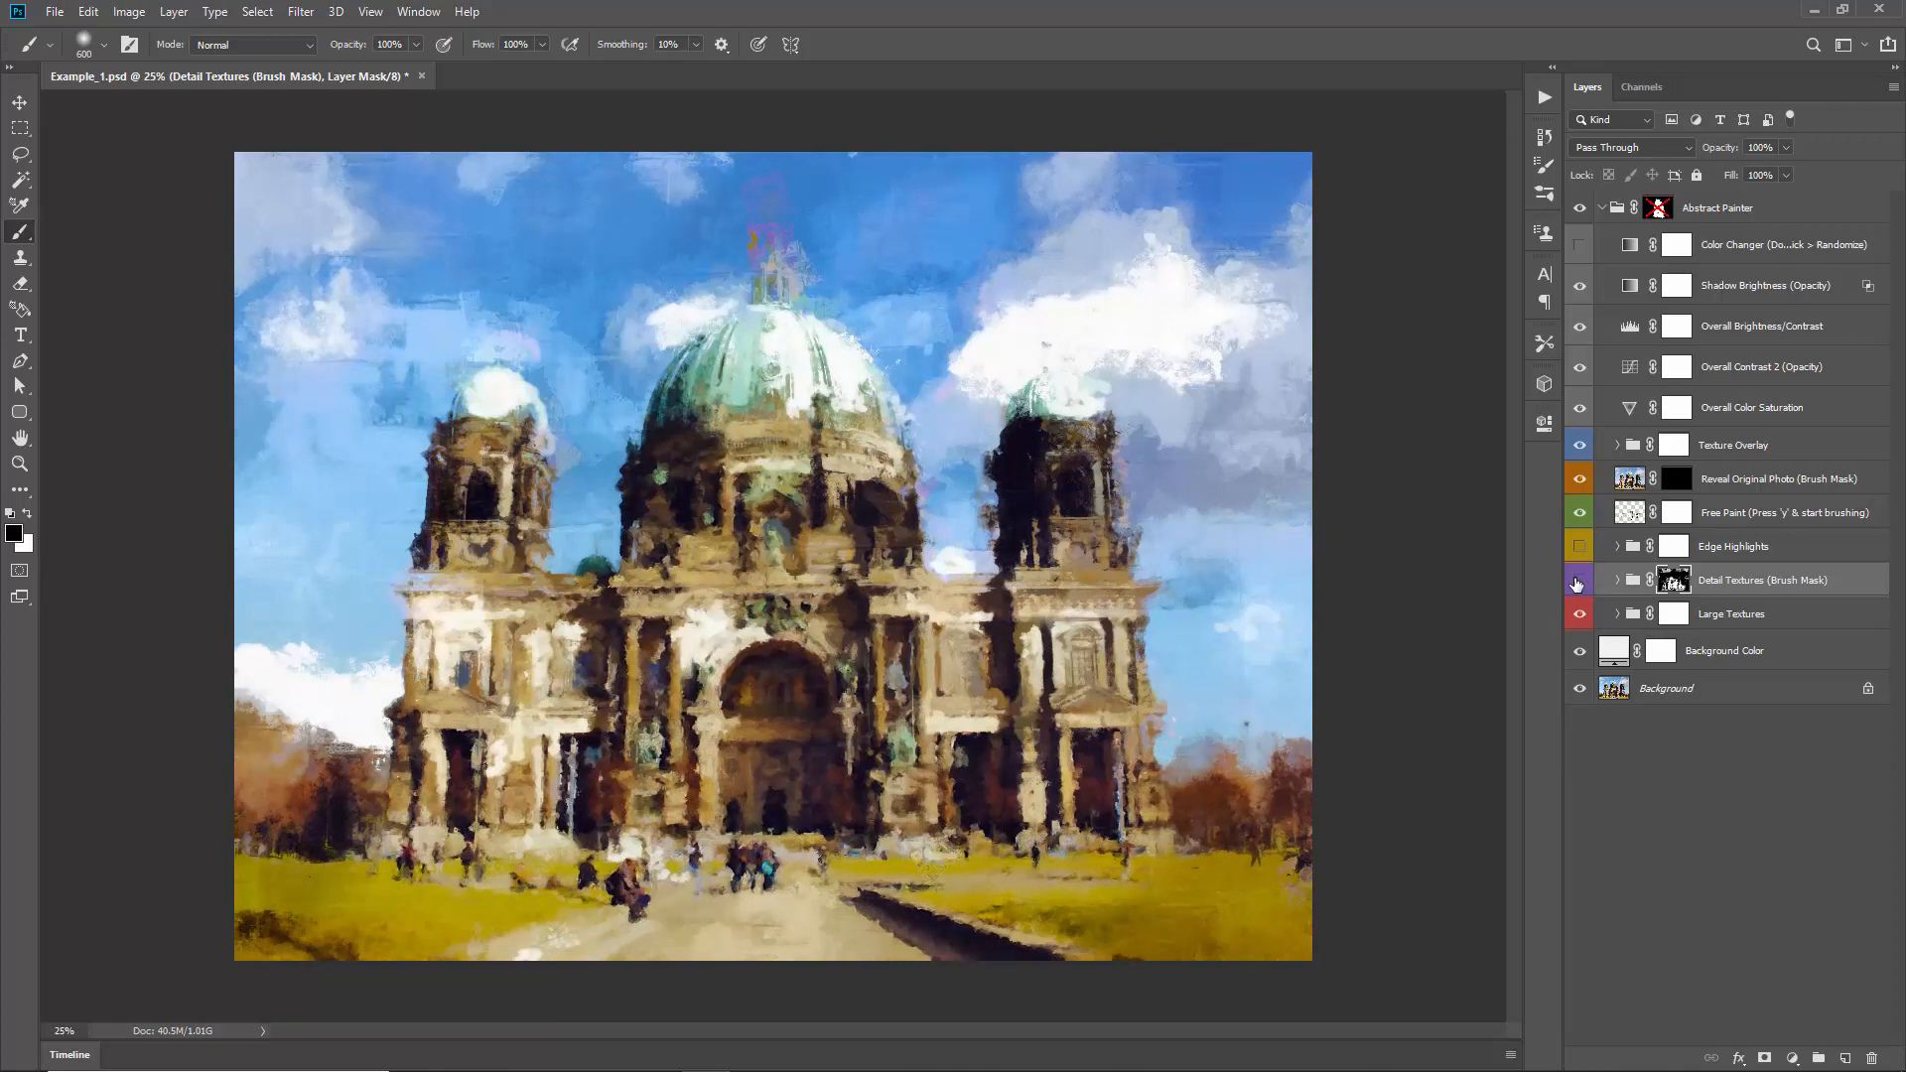
pyautogui.click(1578, 582)
pyautogui.click(1577, 582)
pyautogui.click(1577, 582)
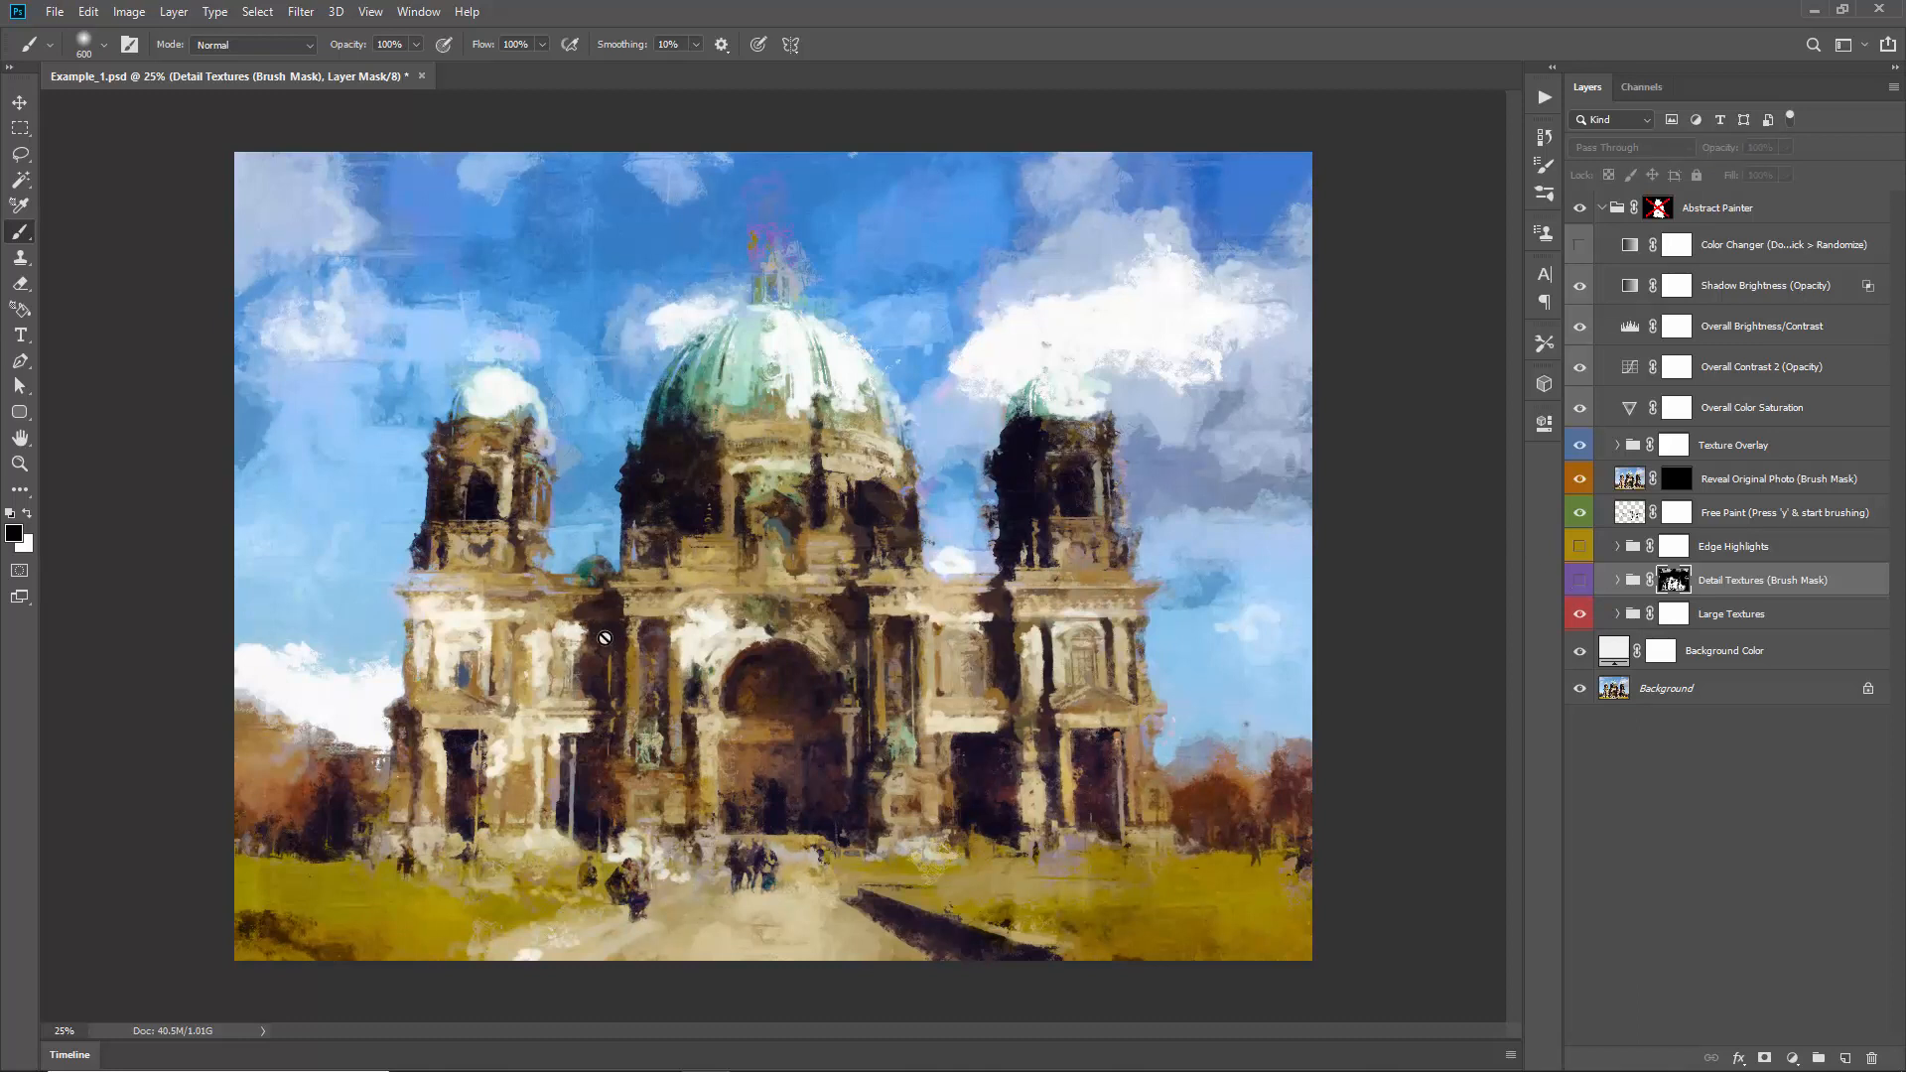
pyautogui.click(1579, 583)
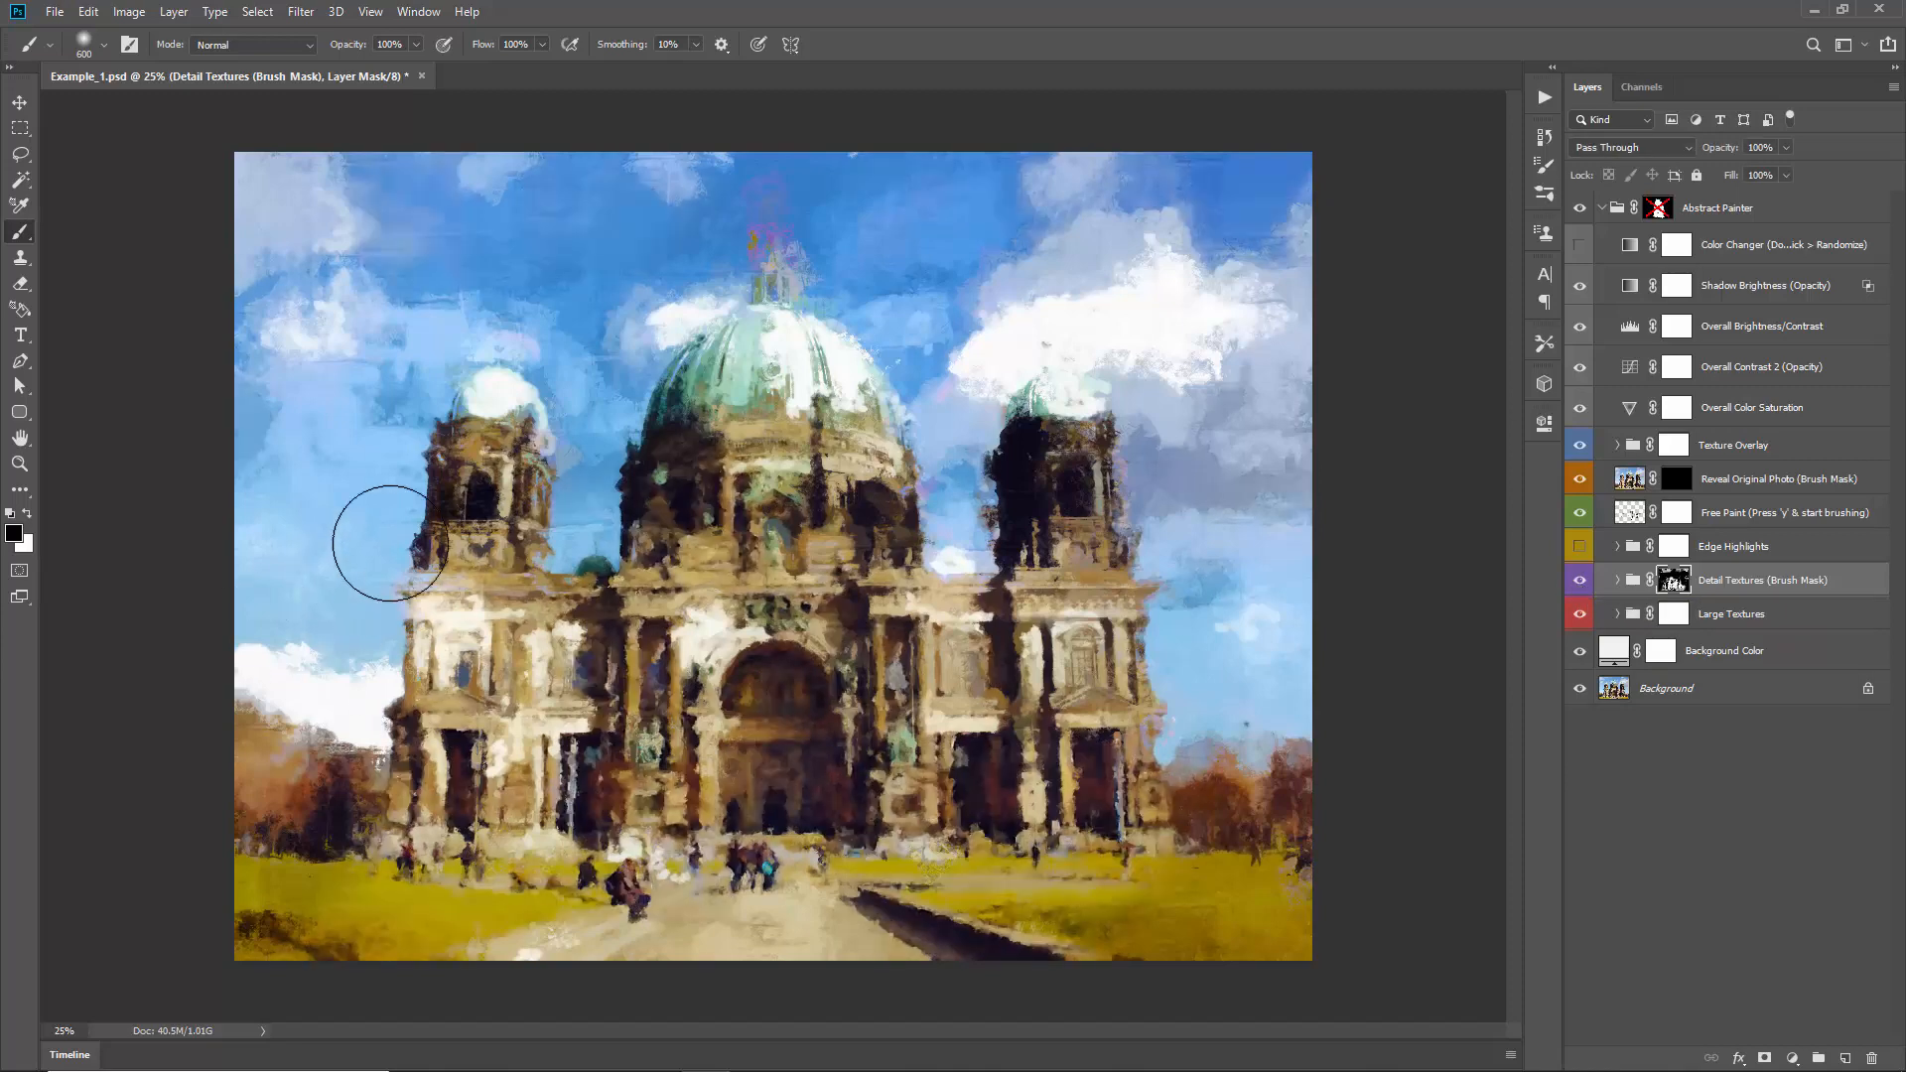
pyautogui.click(1578, 546)
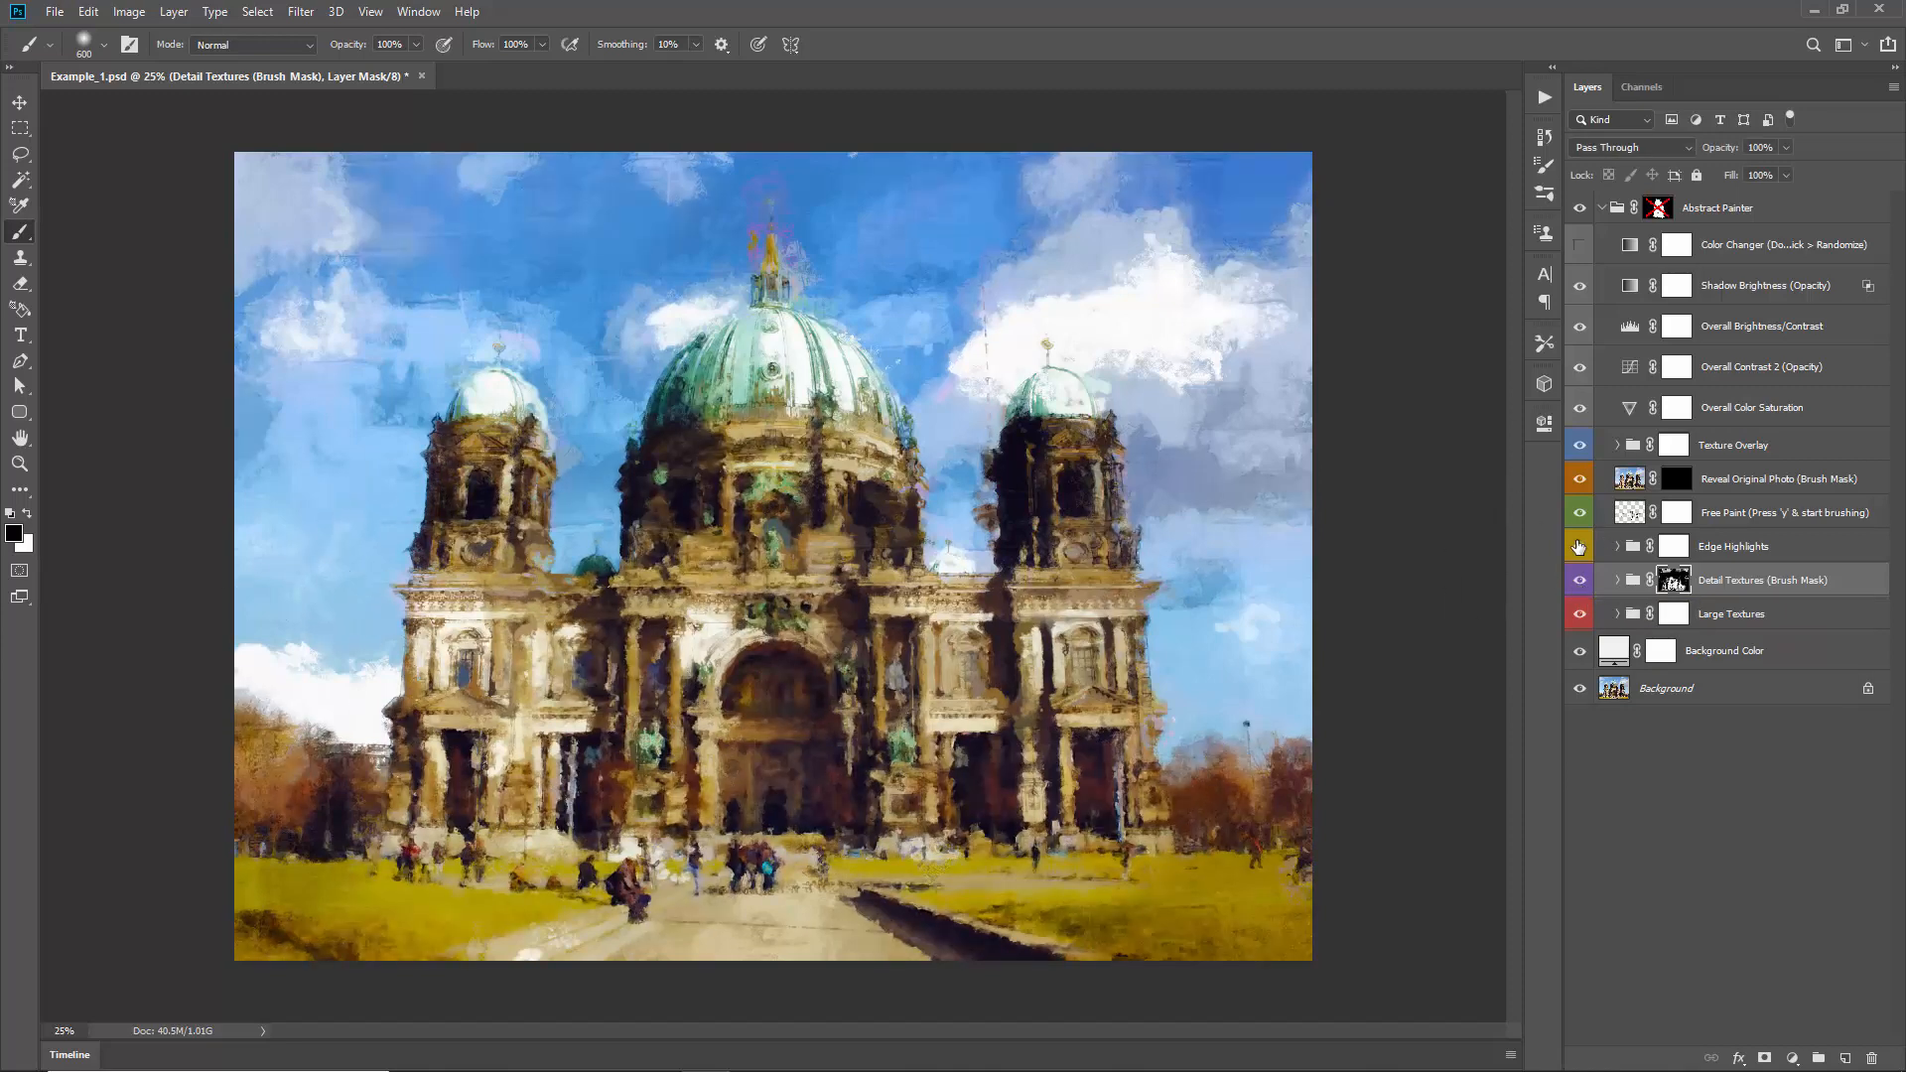
# Step: Expand the Large Textures group, select Texture 1 through Texture 8, and reduce the selection to Texture 1 (Highlight Detail)
pyautogui.click(1791, 620)
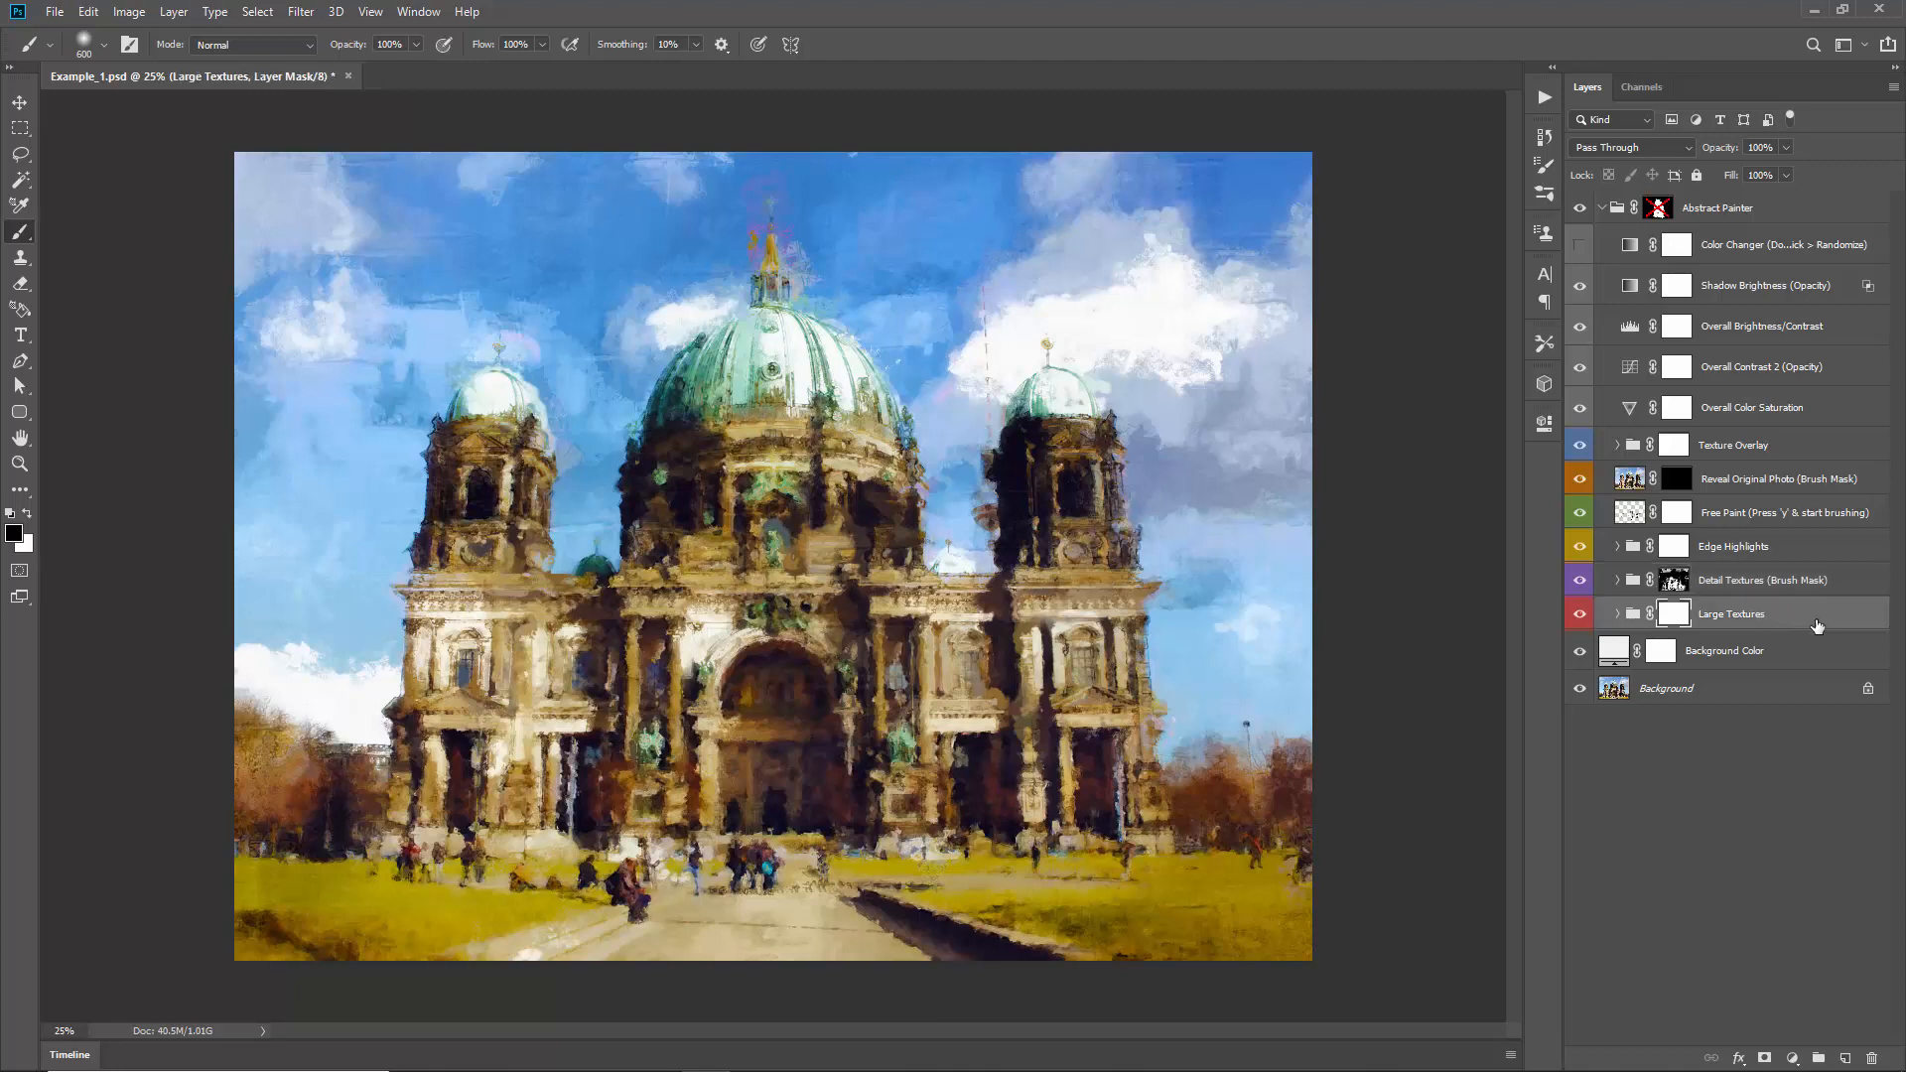
pyautogui.click(1617, 617)
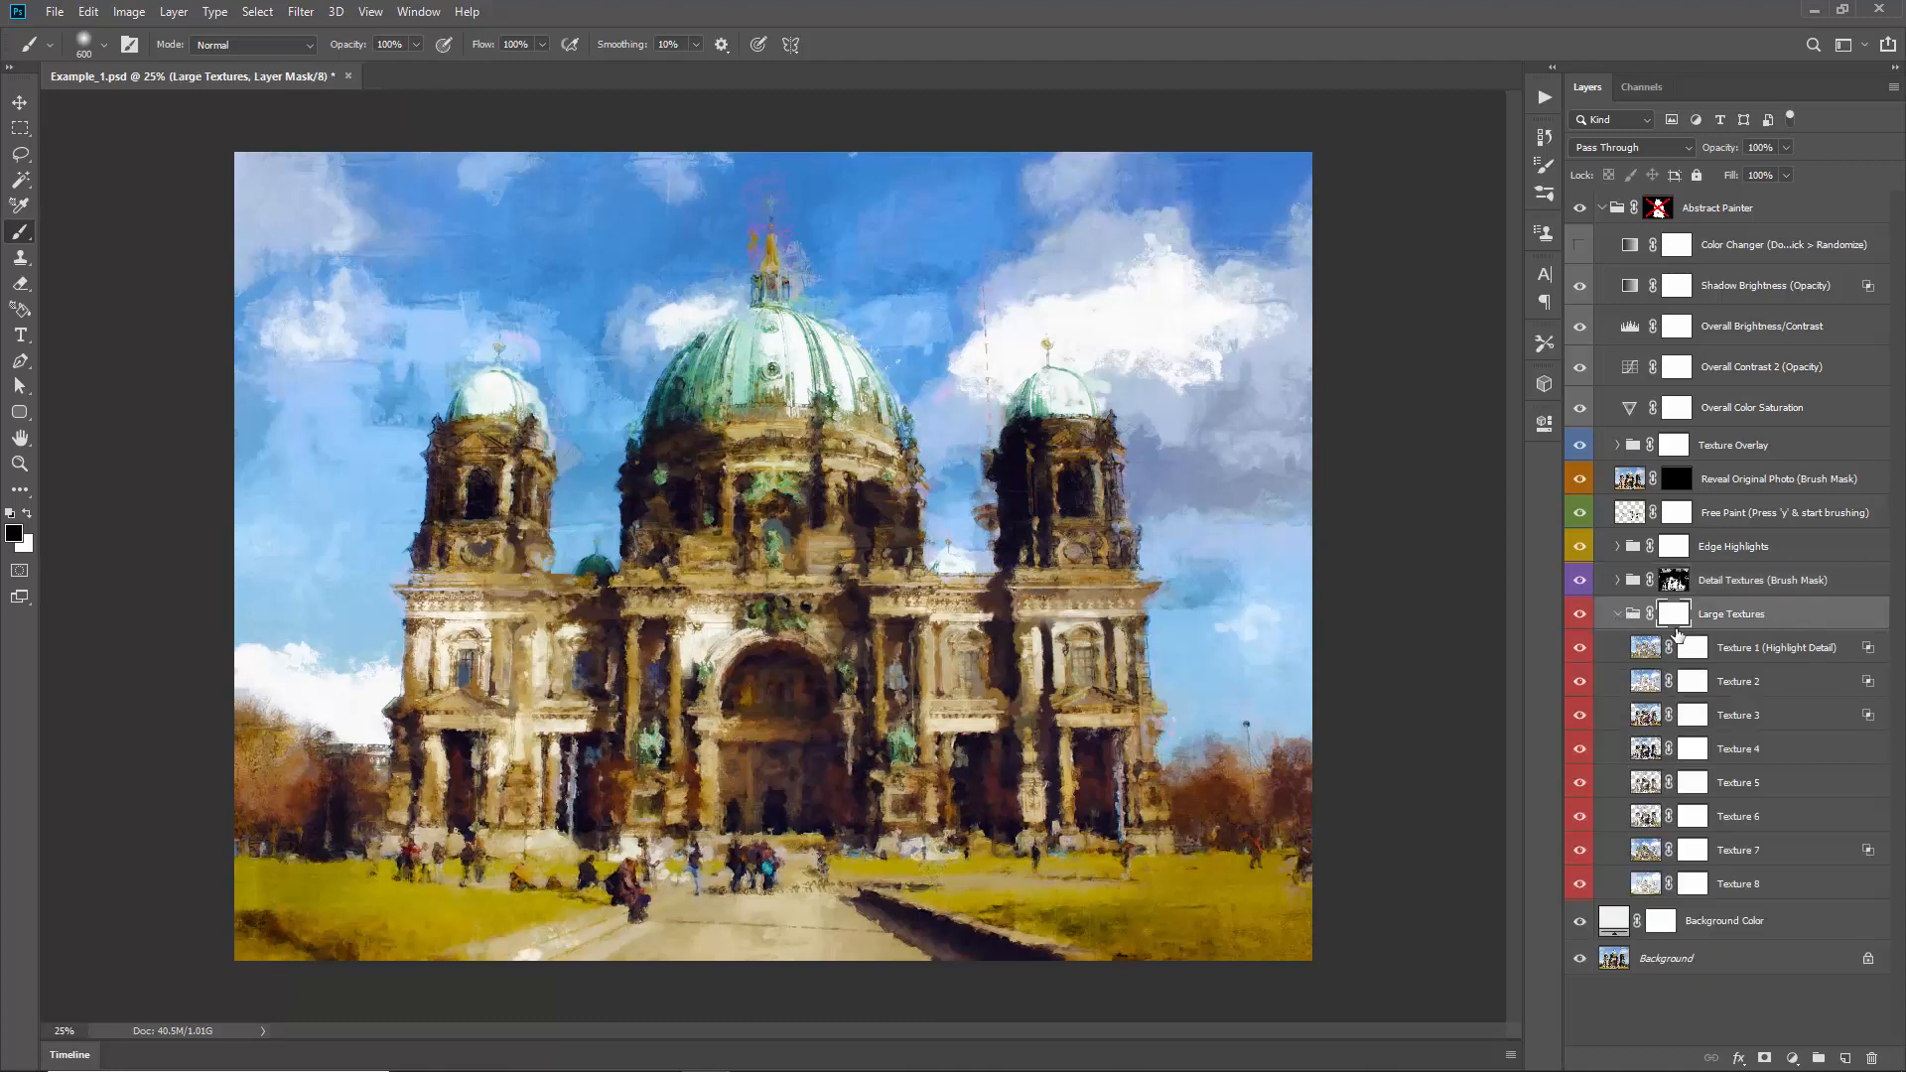
pyautogui.click(1751, 650)
pyautogui.keyDown('shift'); pyautogui.click(1759, 891); pyautogui.keyUp('shift')
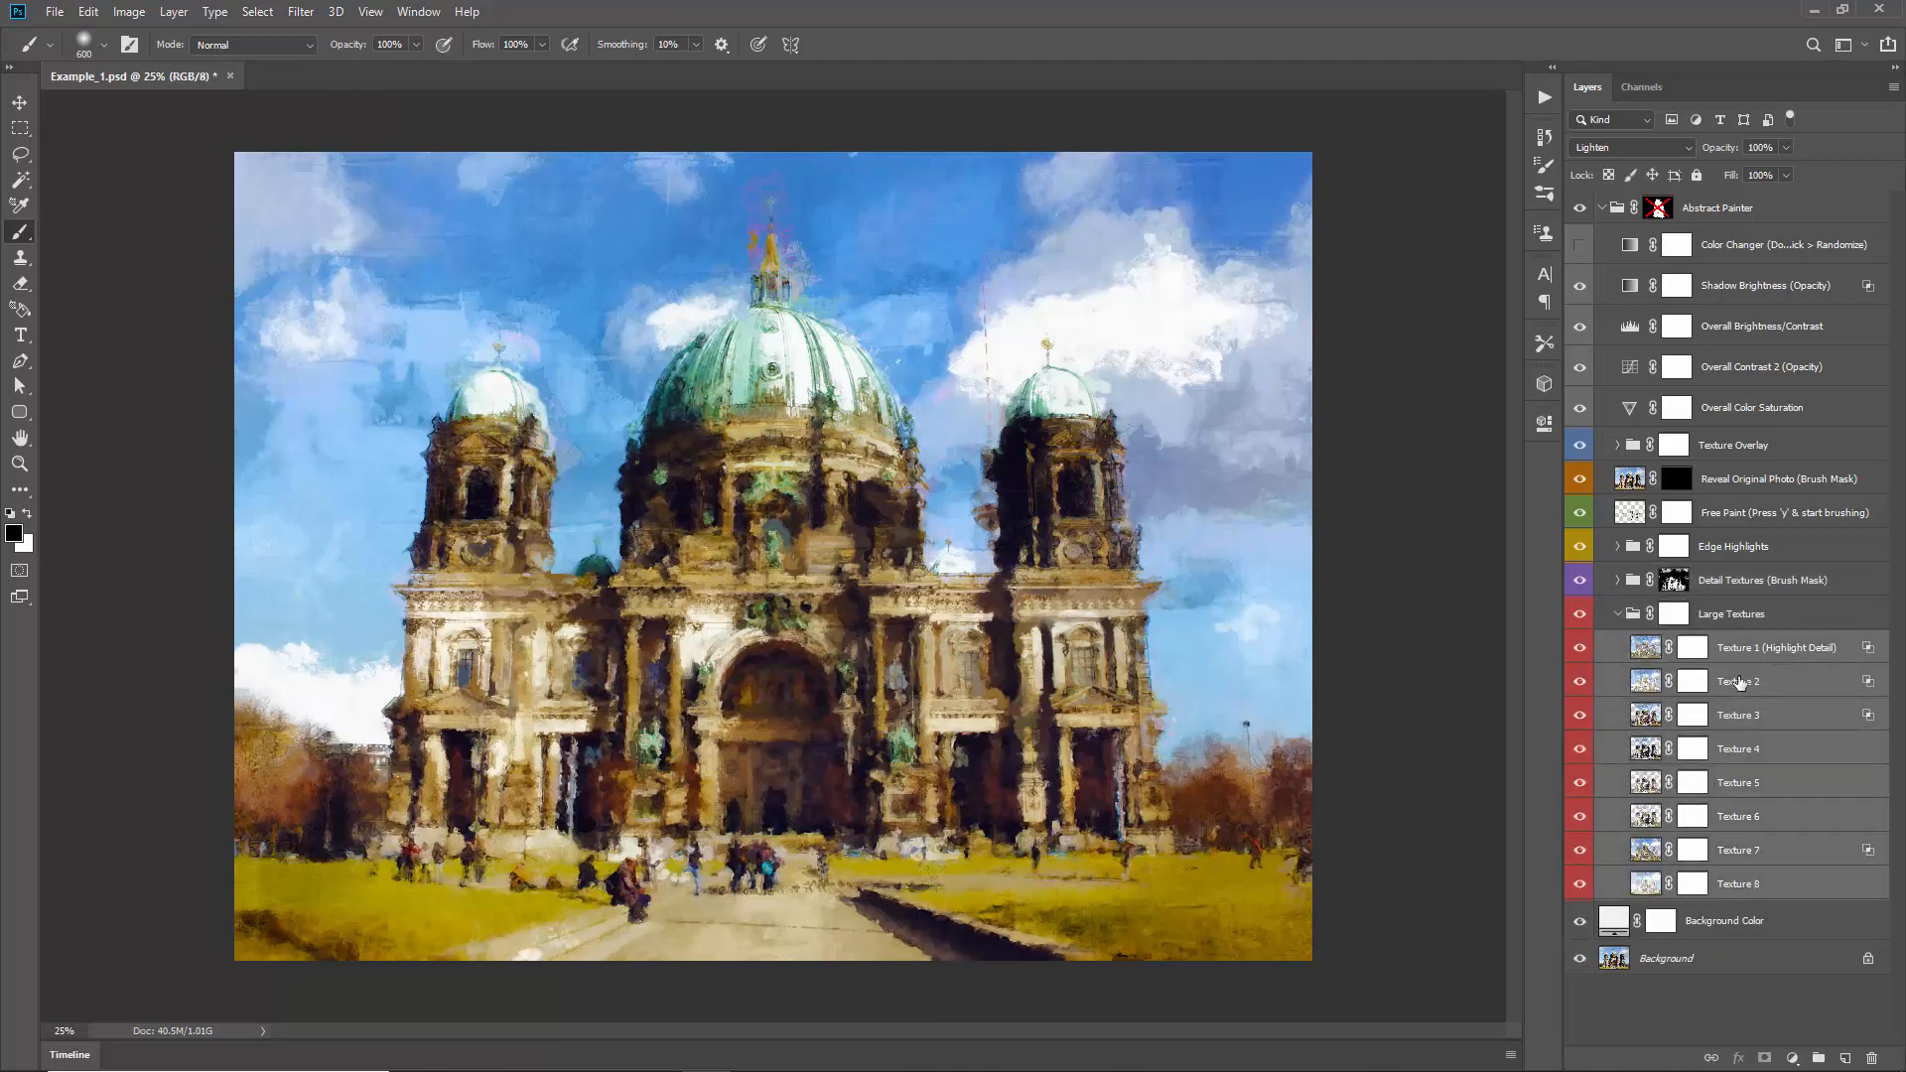
pyautogui.click(1603, 655)
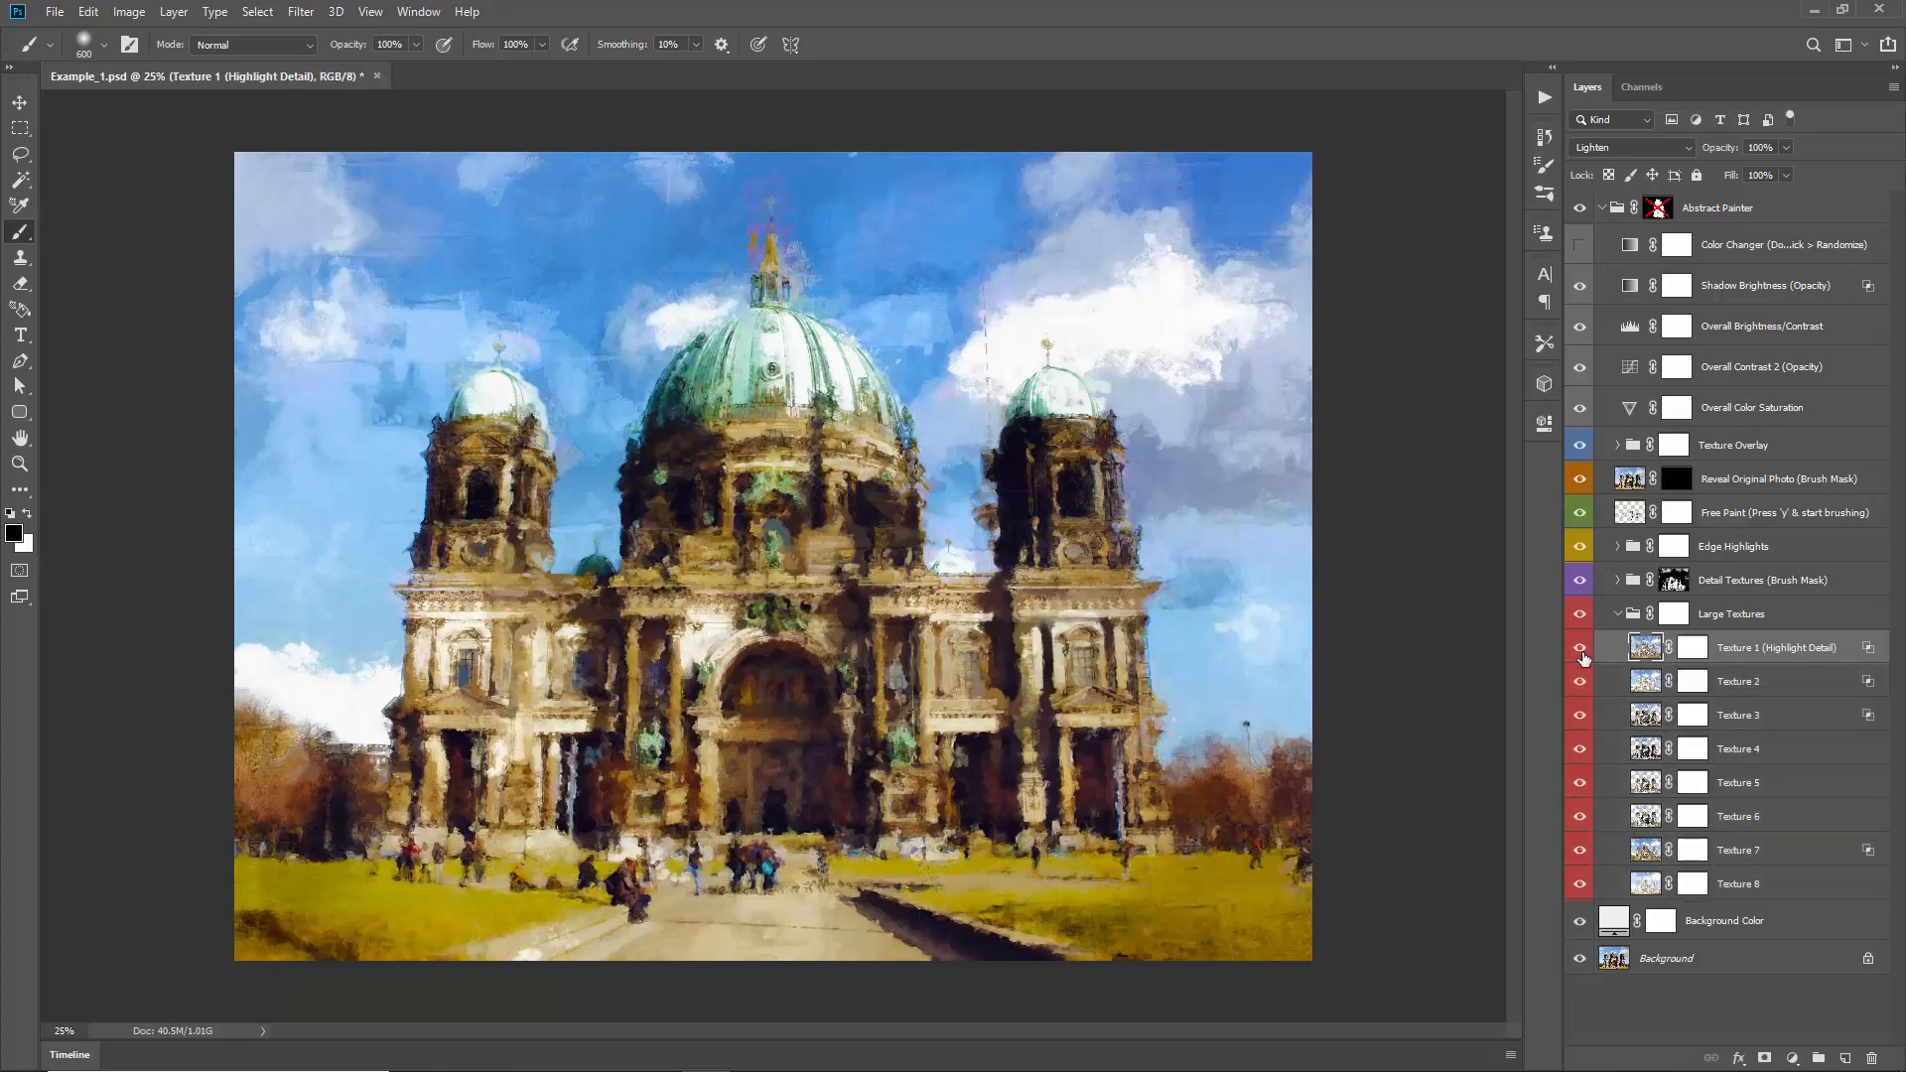
# Step: Hide Edge Highlights, Detail Textures and Texture 1, and preview the painting with Texture 2 and Texture 3 temporarily hidden
pyautogui.click(1578, 560)
pyautogui.click(1579, 649)
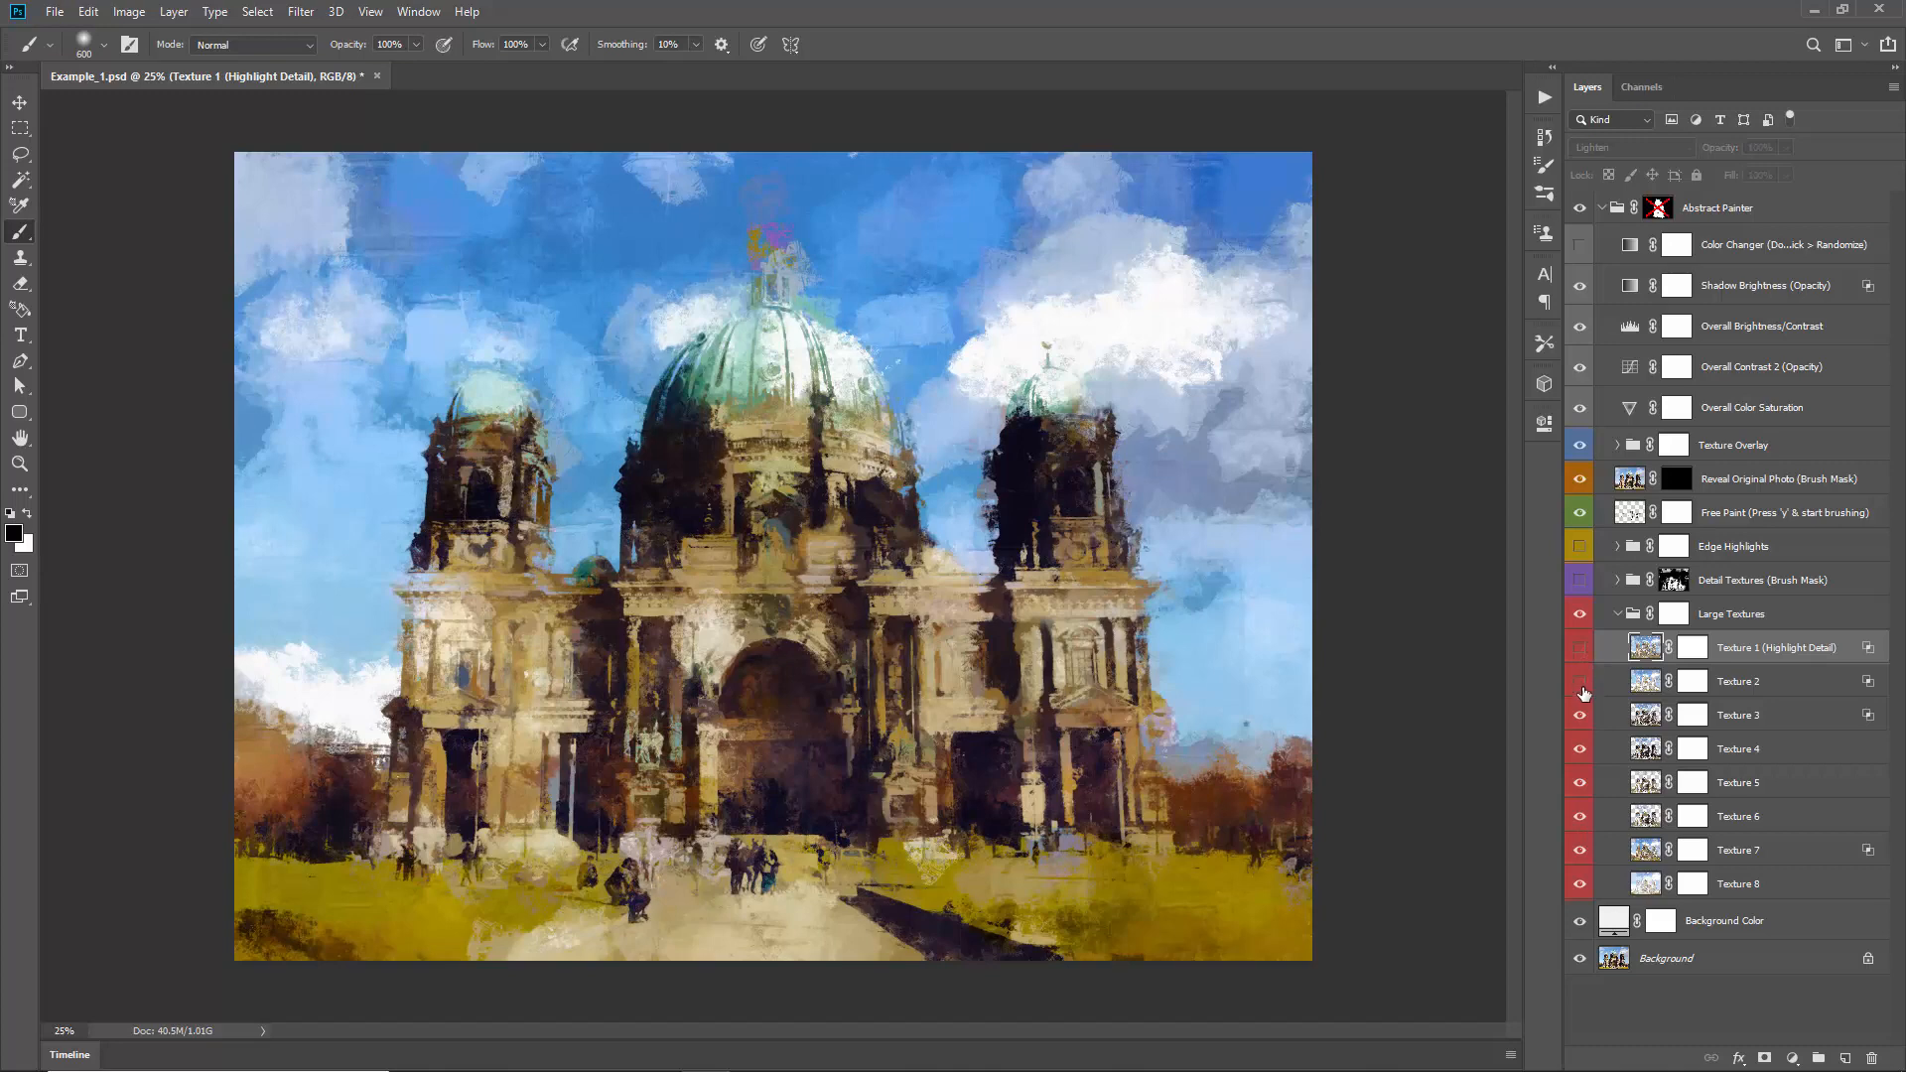
pyautogui.click(1580, 683)
pyautogui.click(1580, 715)
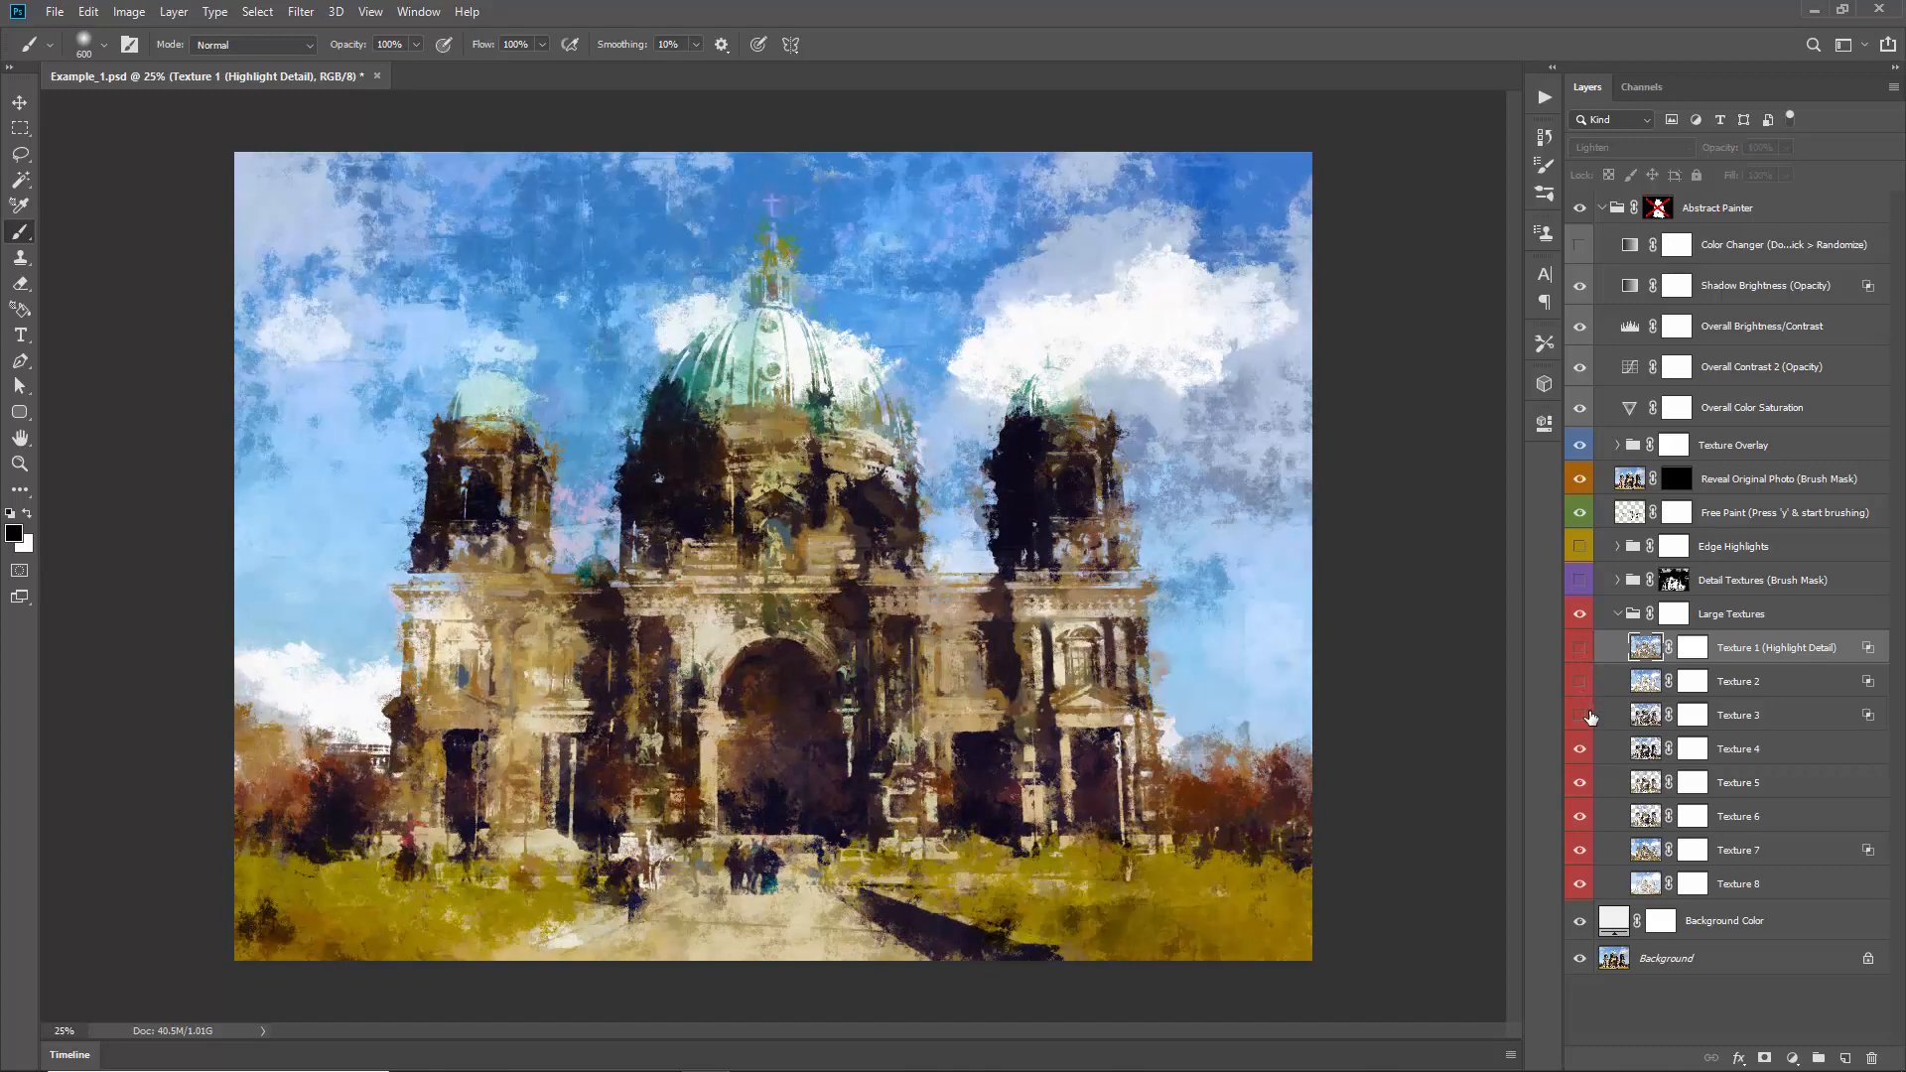
pyautogui.click(1580, 683)
# Step: Try moving the Texture 4 layer above Texture 2 in the Large Textures group, and undo the move
pyautogui.moveTo(1734, 756); pyautogui.dragTo(1735, 665)
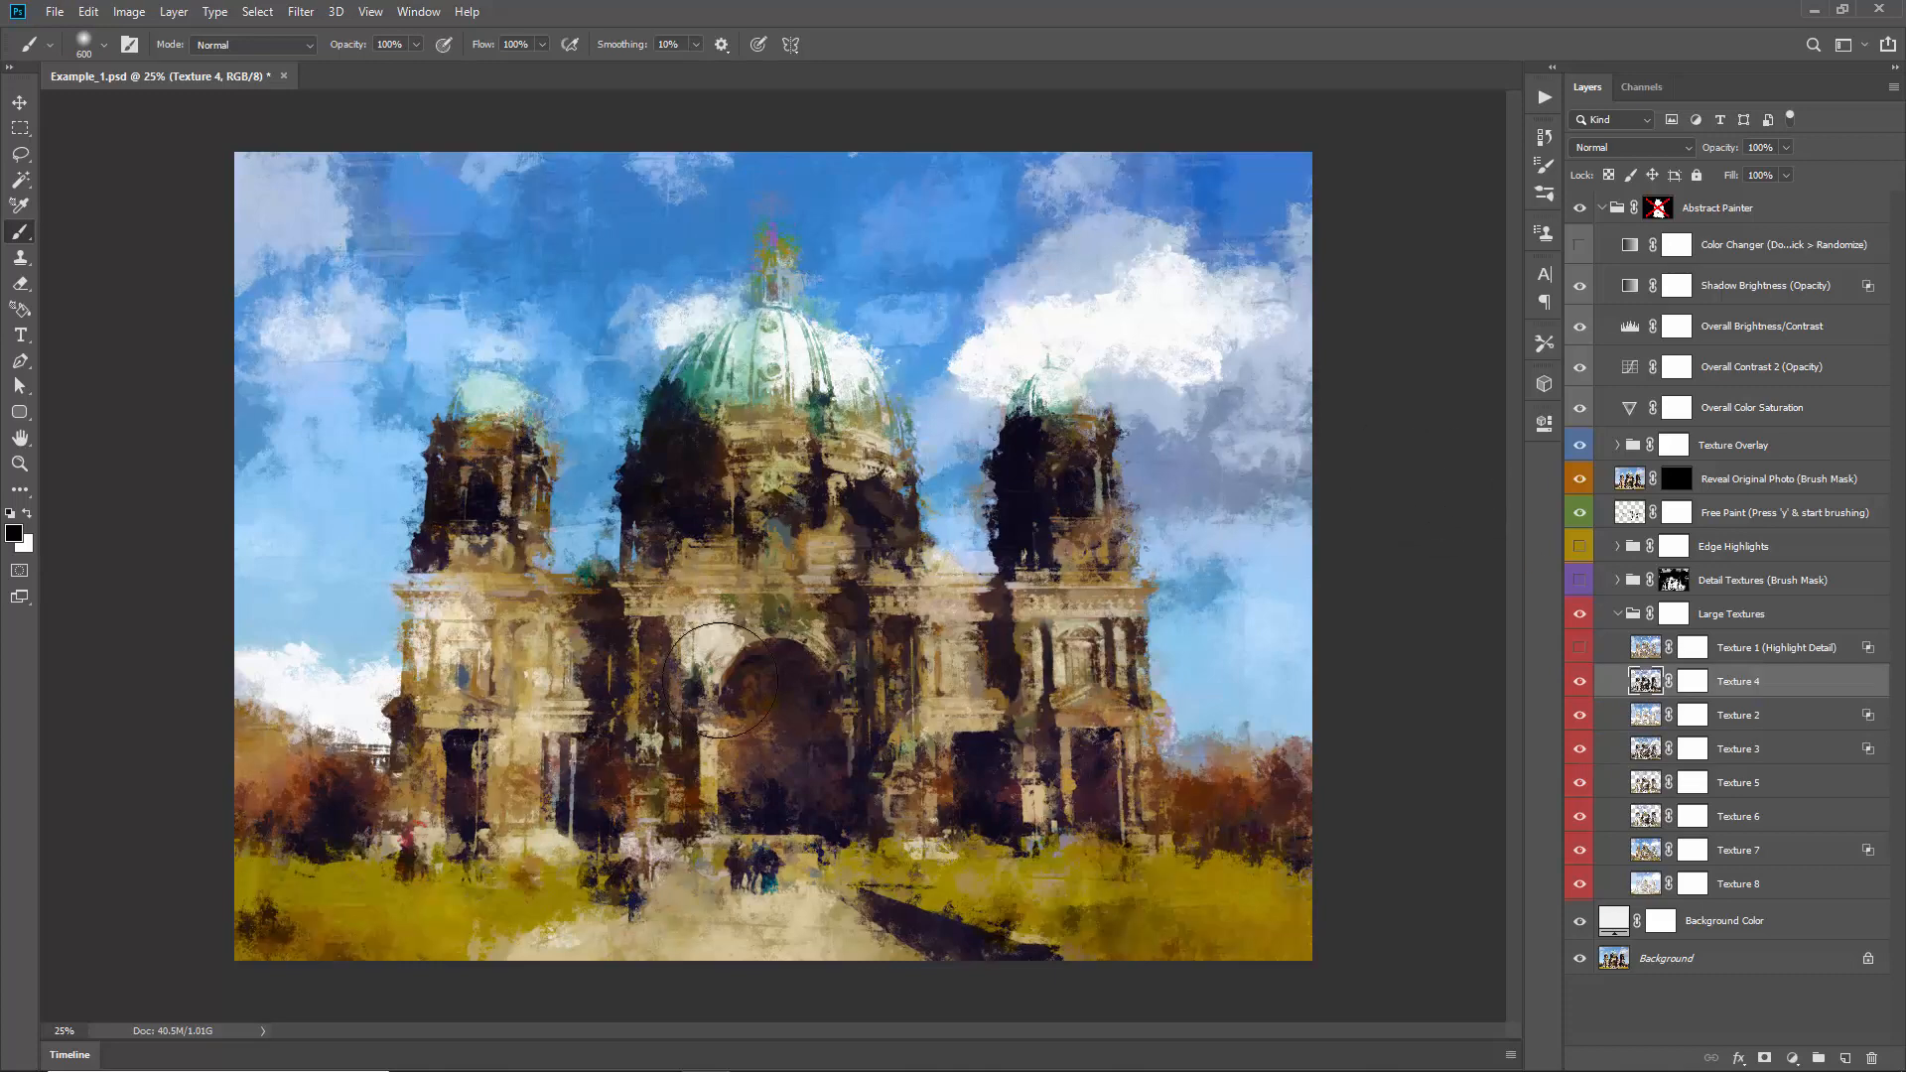
pyautogui.hotkey('ctrl', 'z')
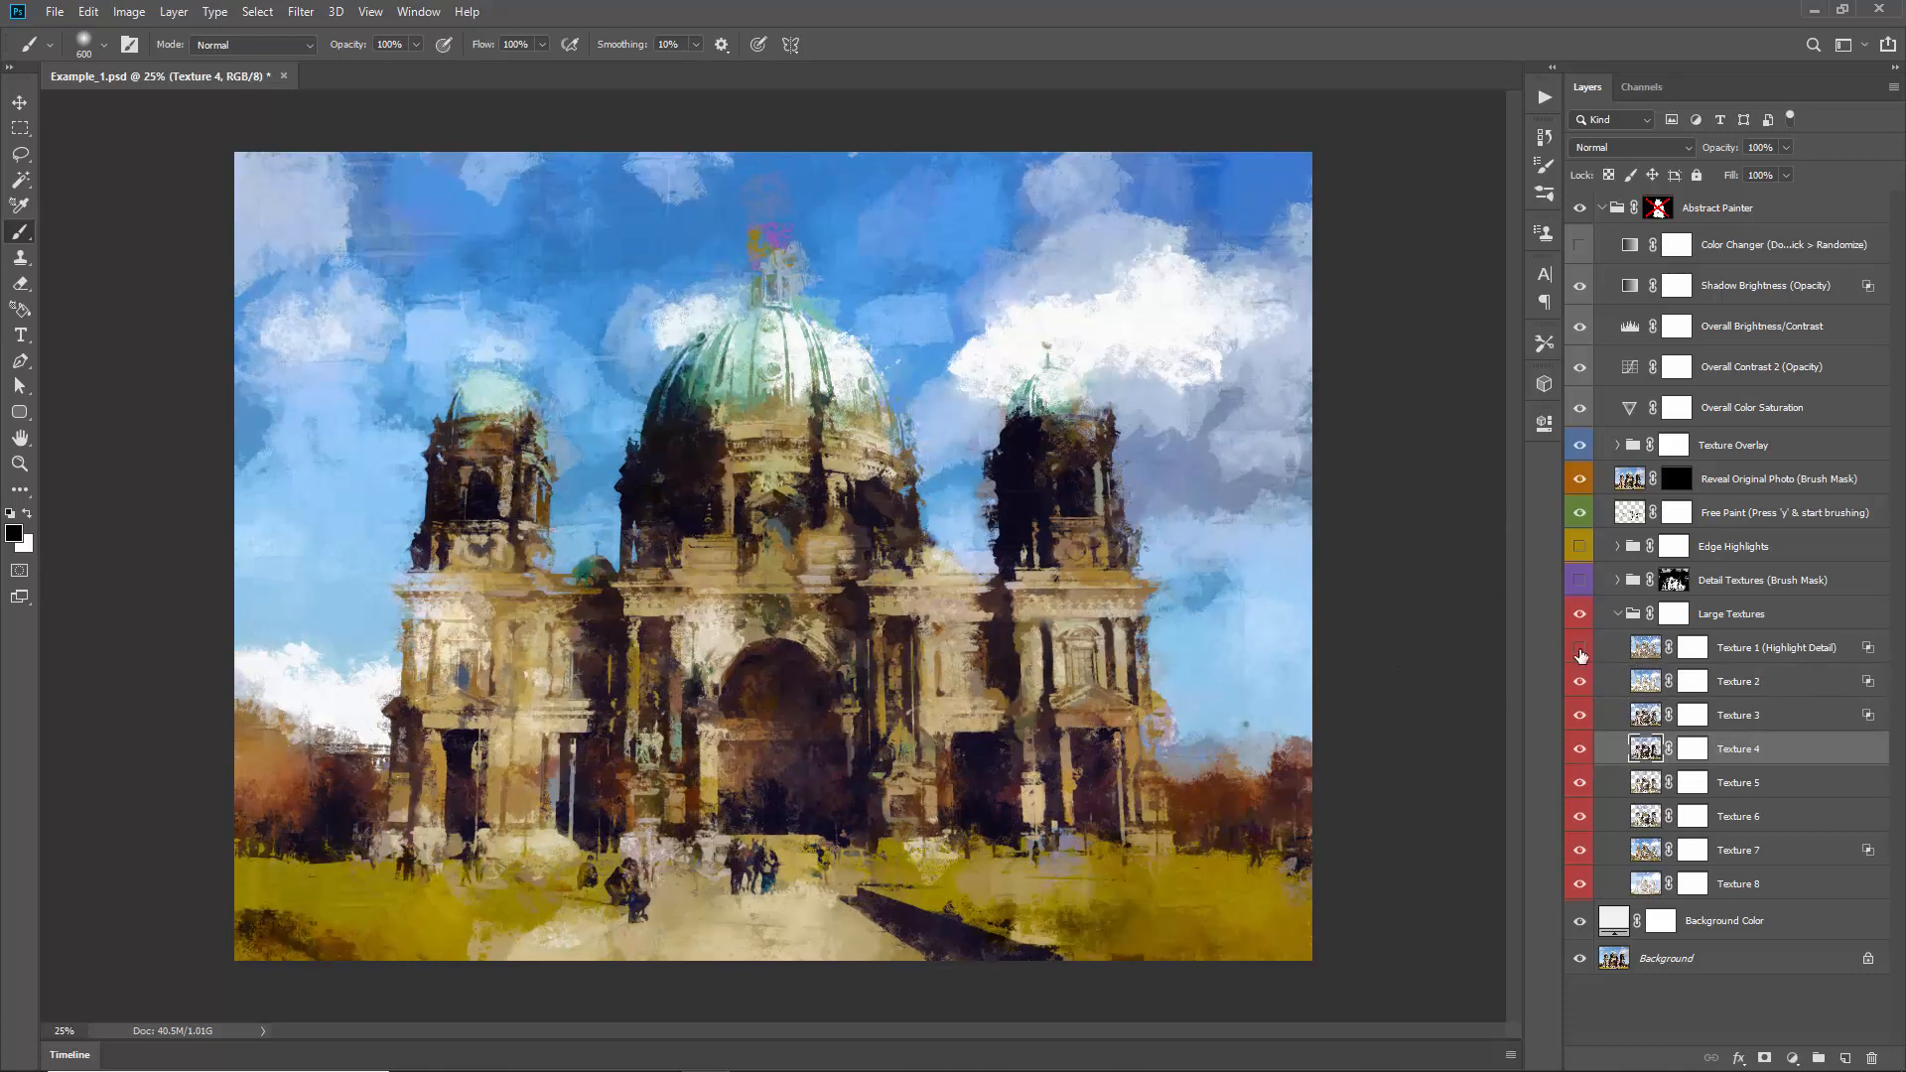
# Step: Show Texture 1 (Highlight Detail) with the Lighten blend mode, and collapse the Large Textures group
pyautogui.click(1580, 651)
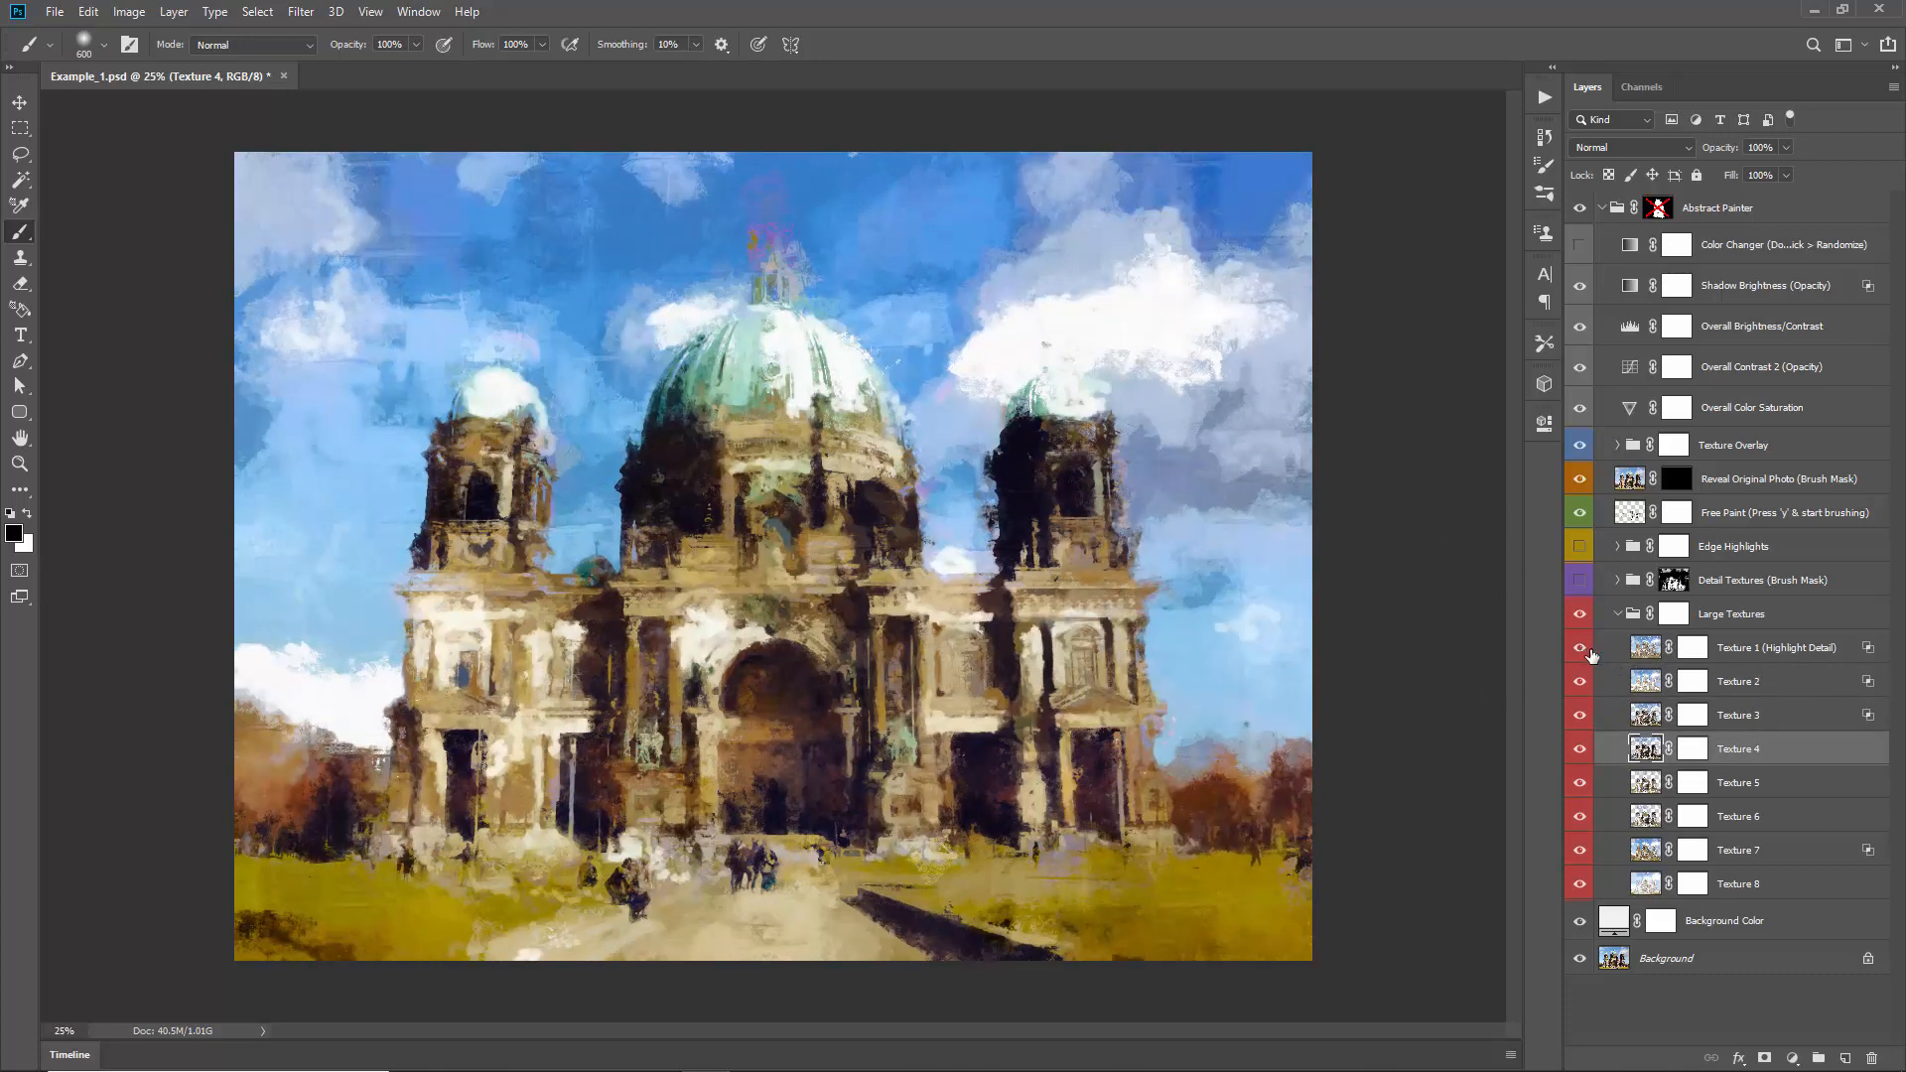
pyautogui.click(1714, 655)
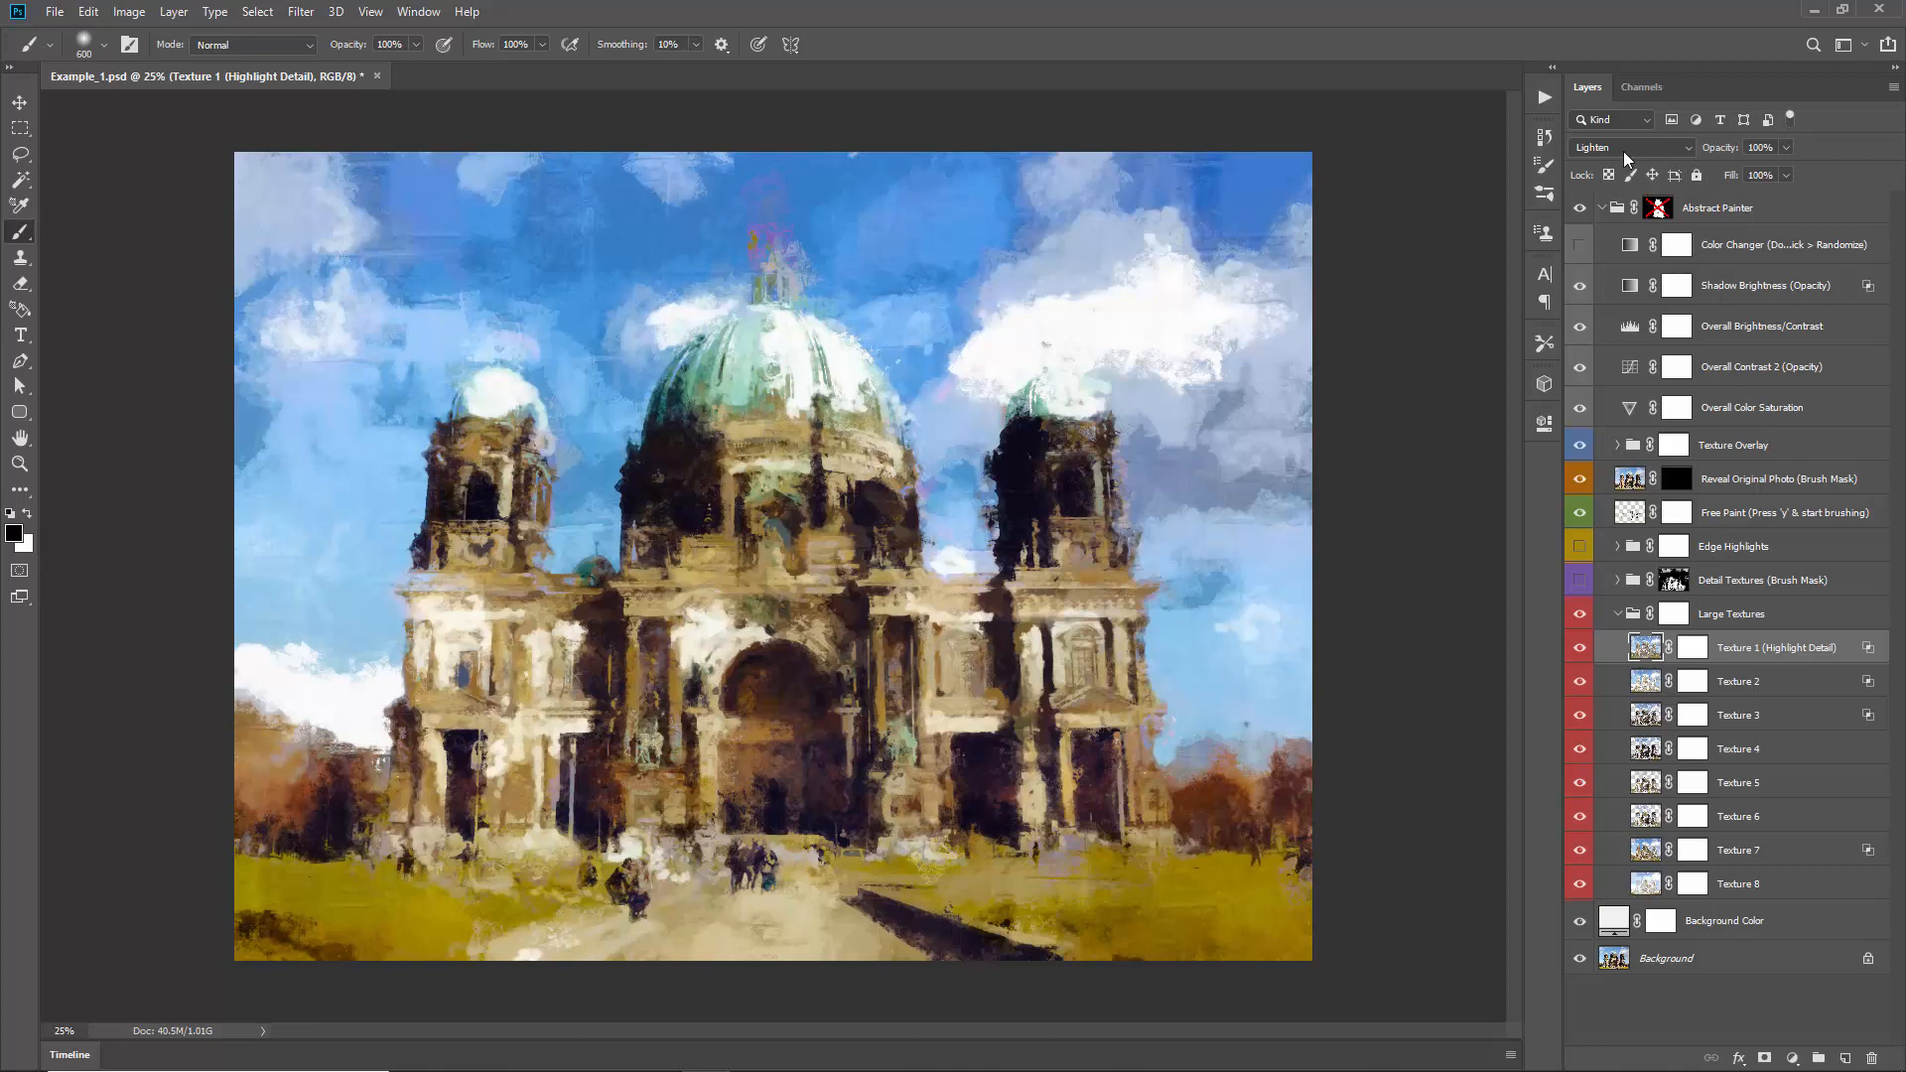
pyautogui.hotkey('alt', '[')
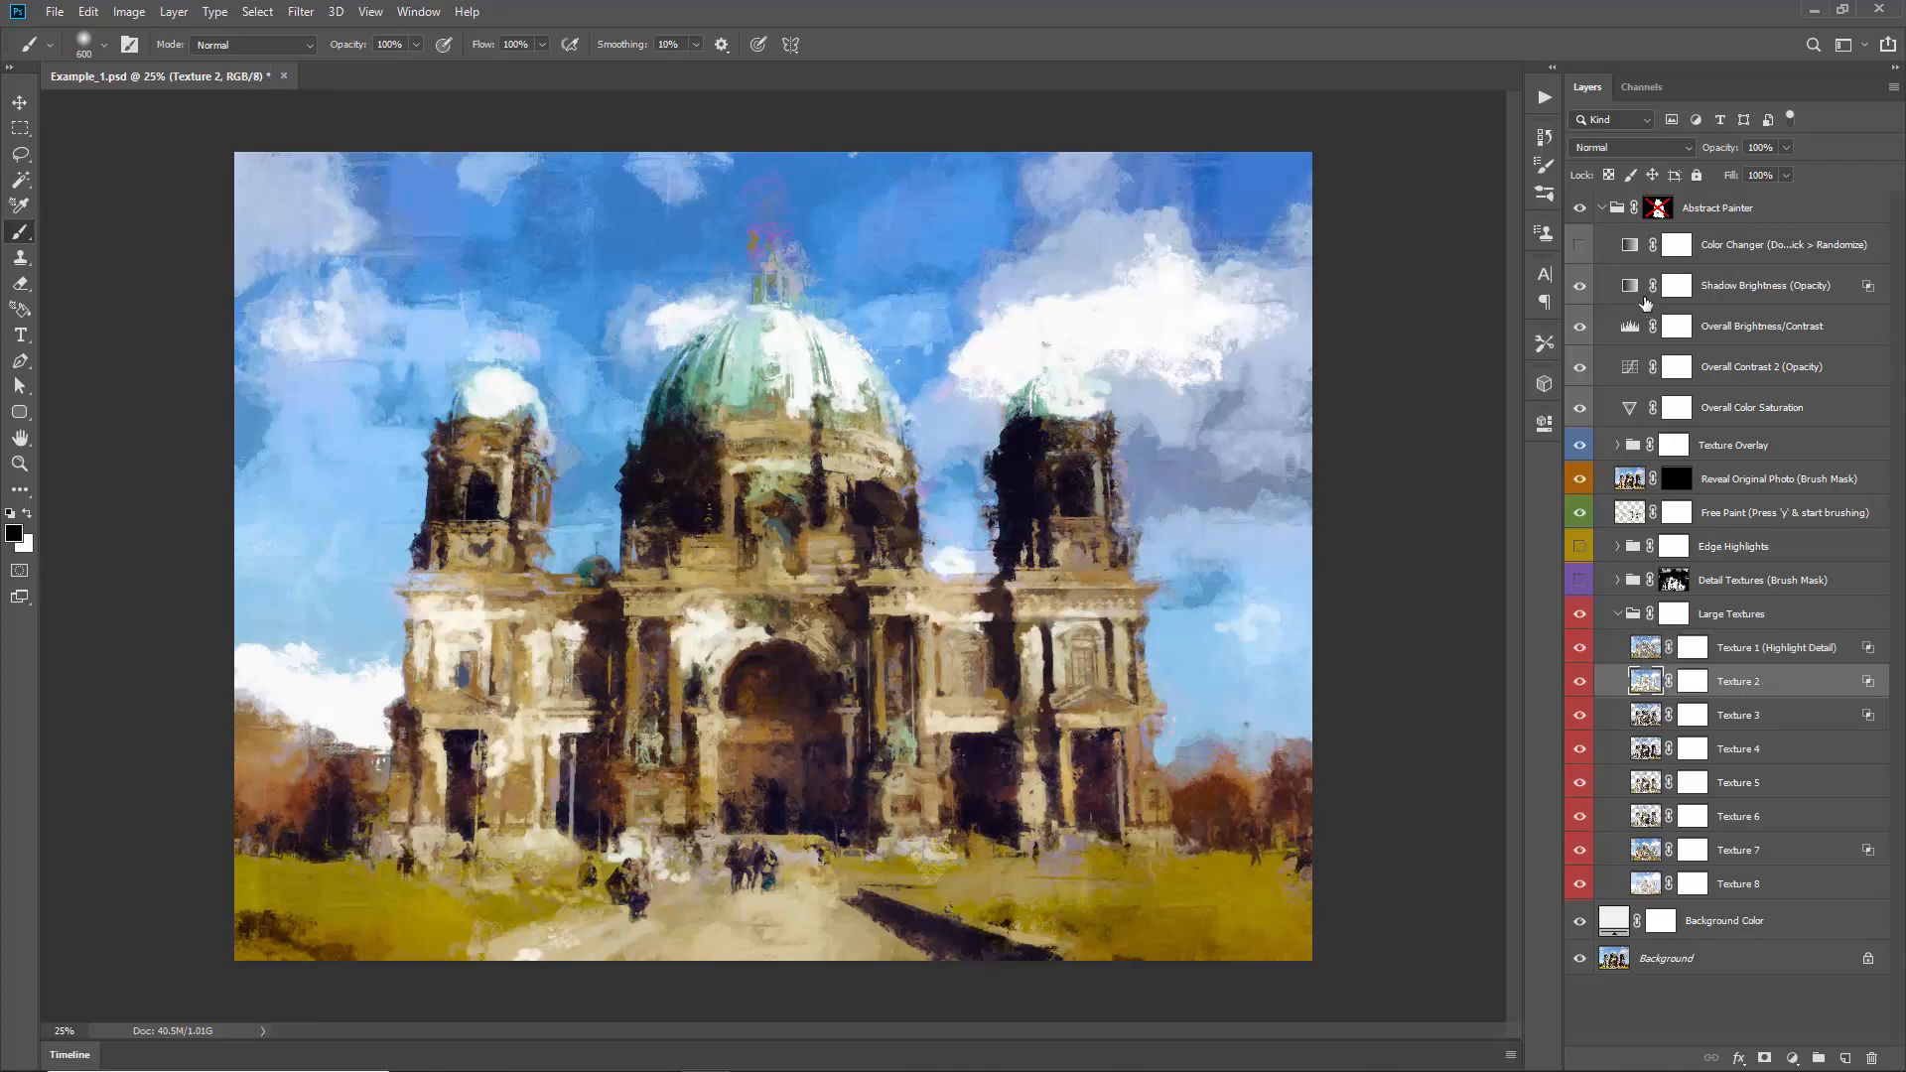
pyautogui.click(1755, 653)
pyautogui.click(1609, 144)
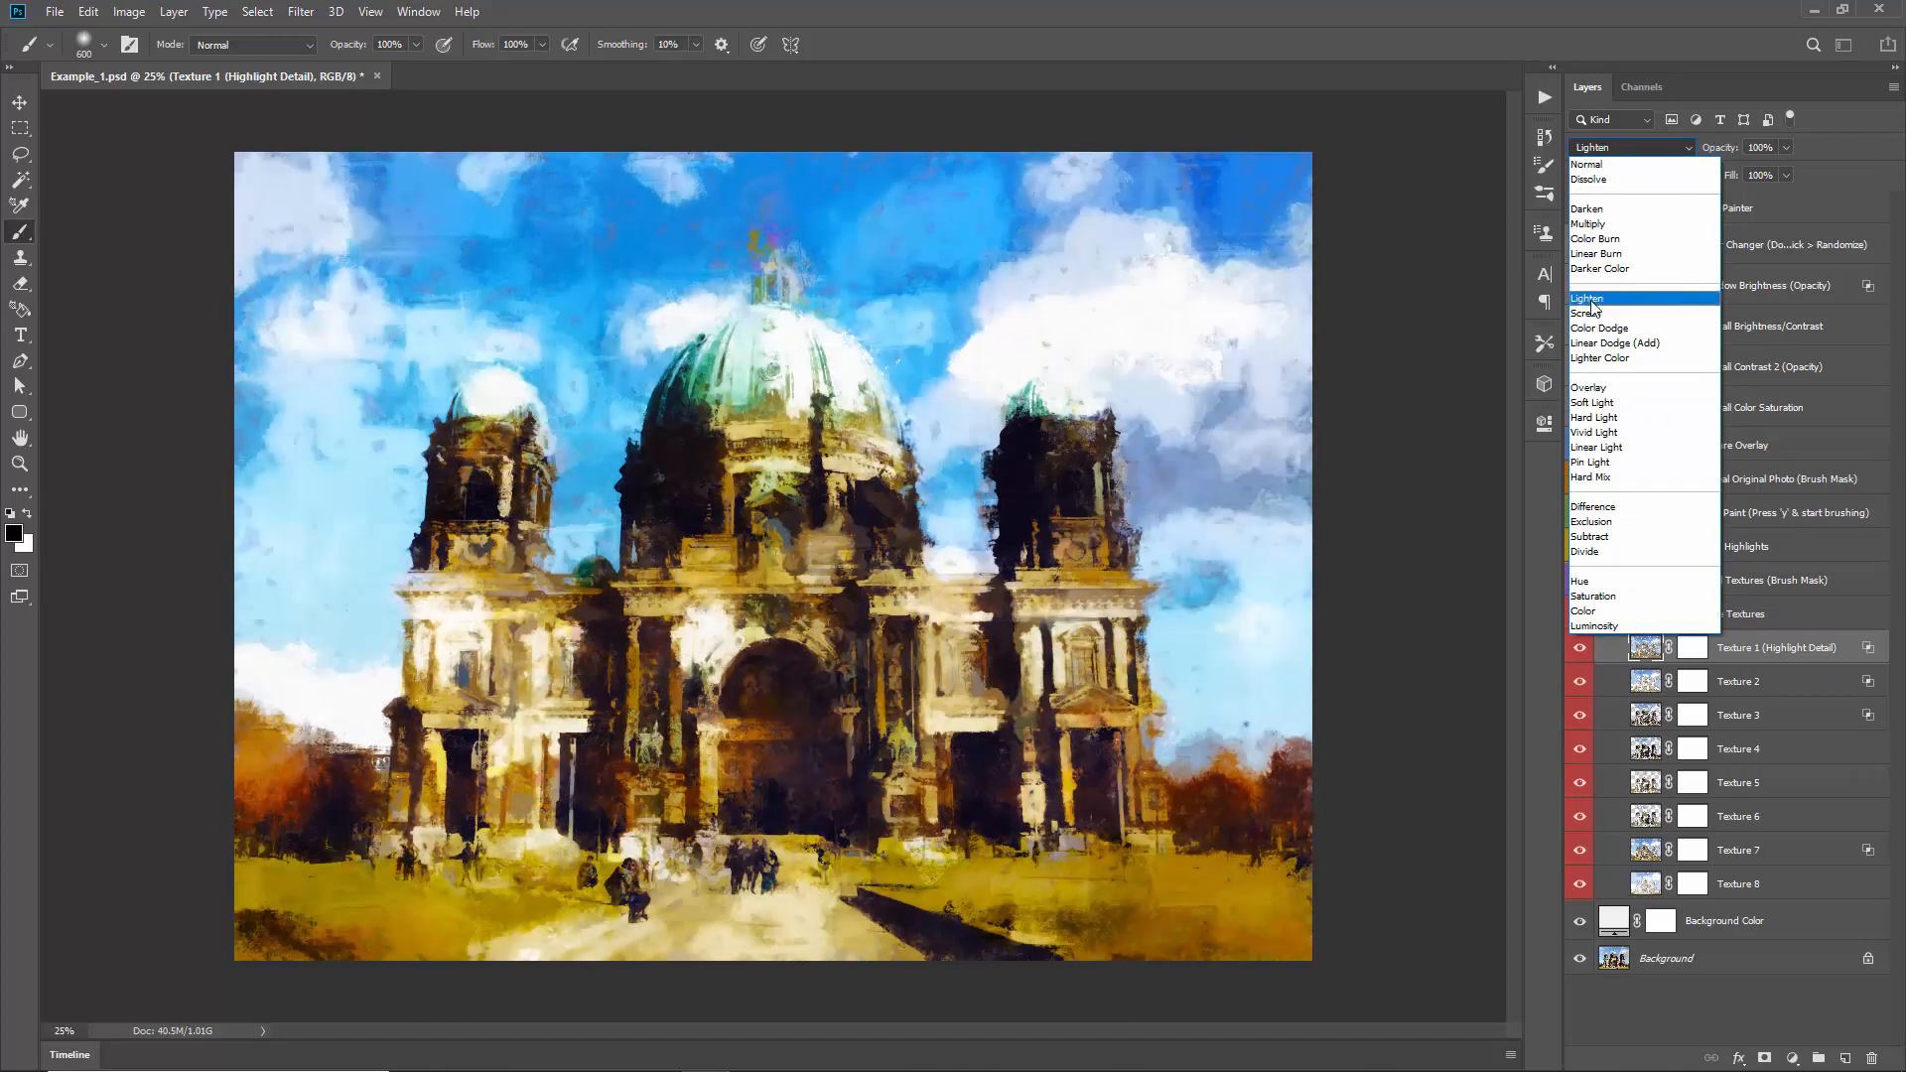
pyautogui.click(1637, 298)
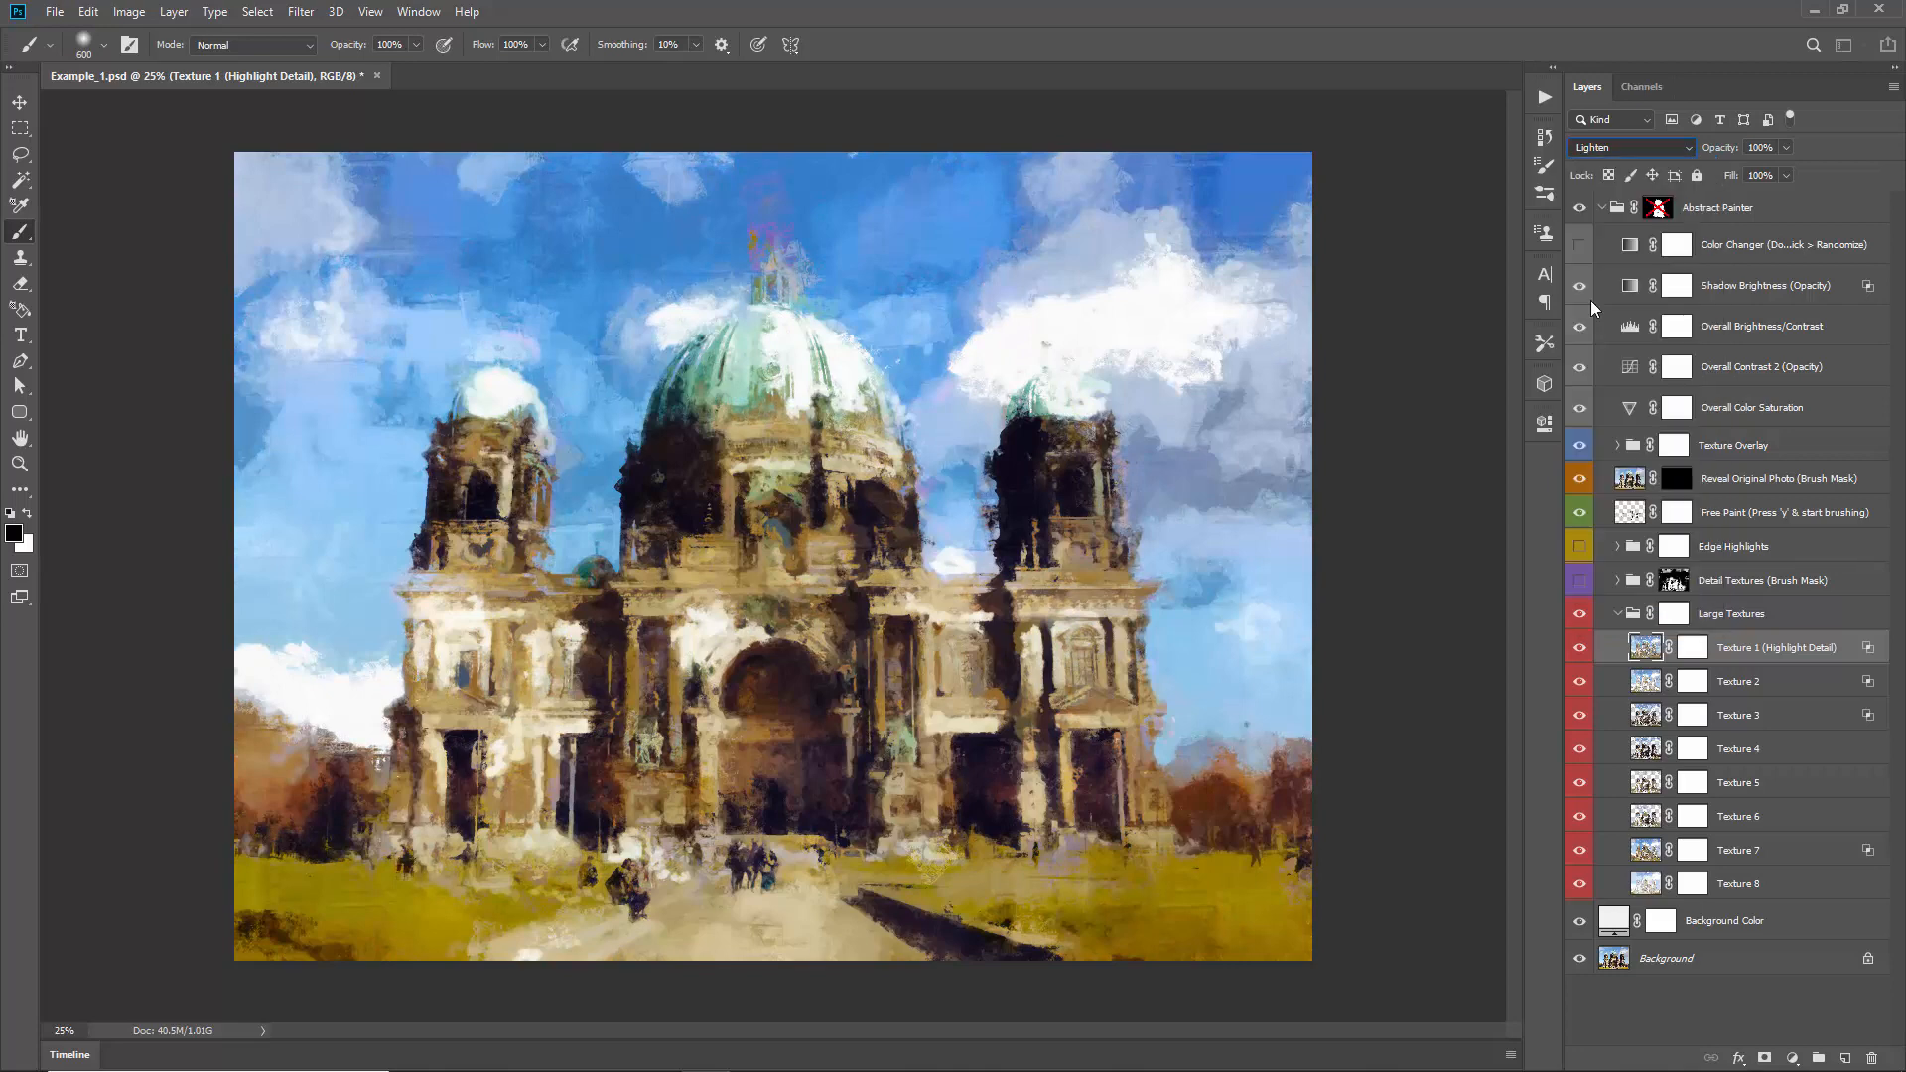
pyautogui.click(1771, 624)
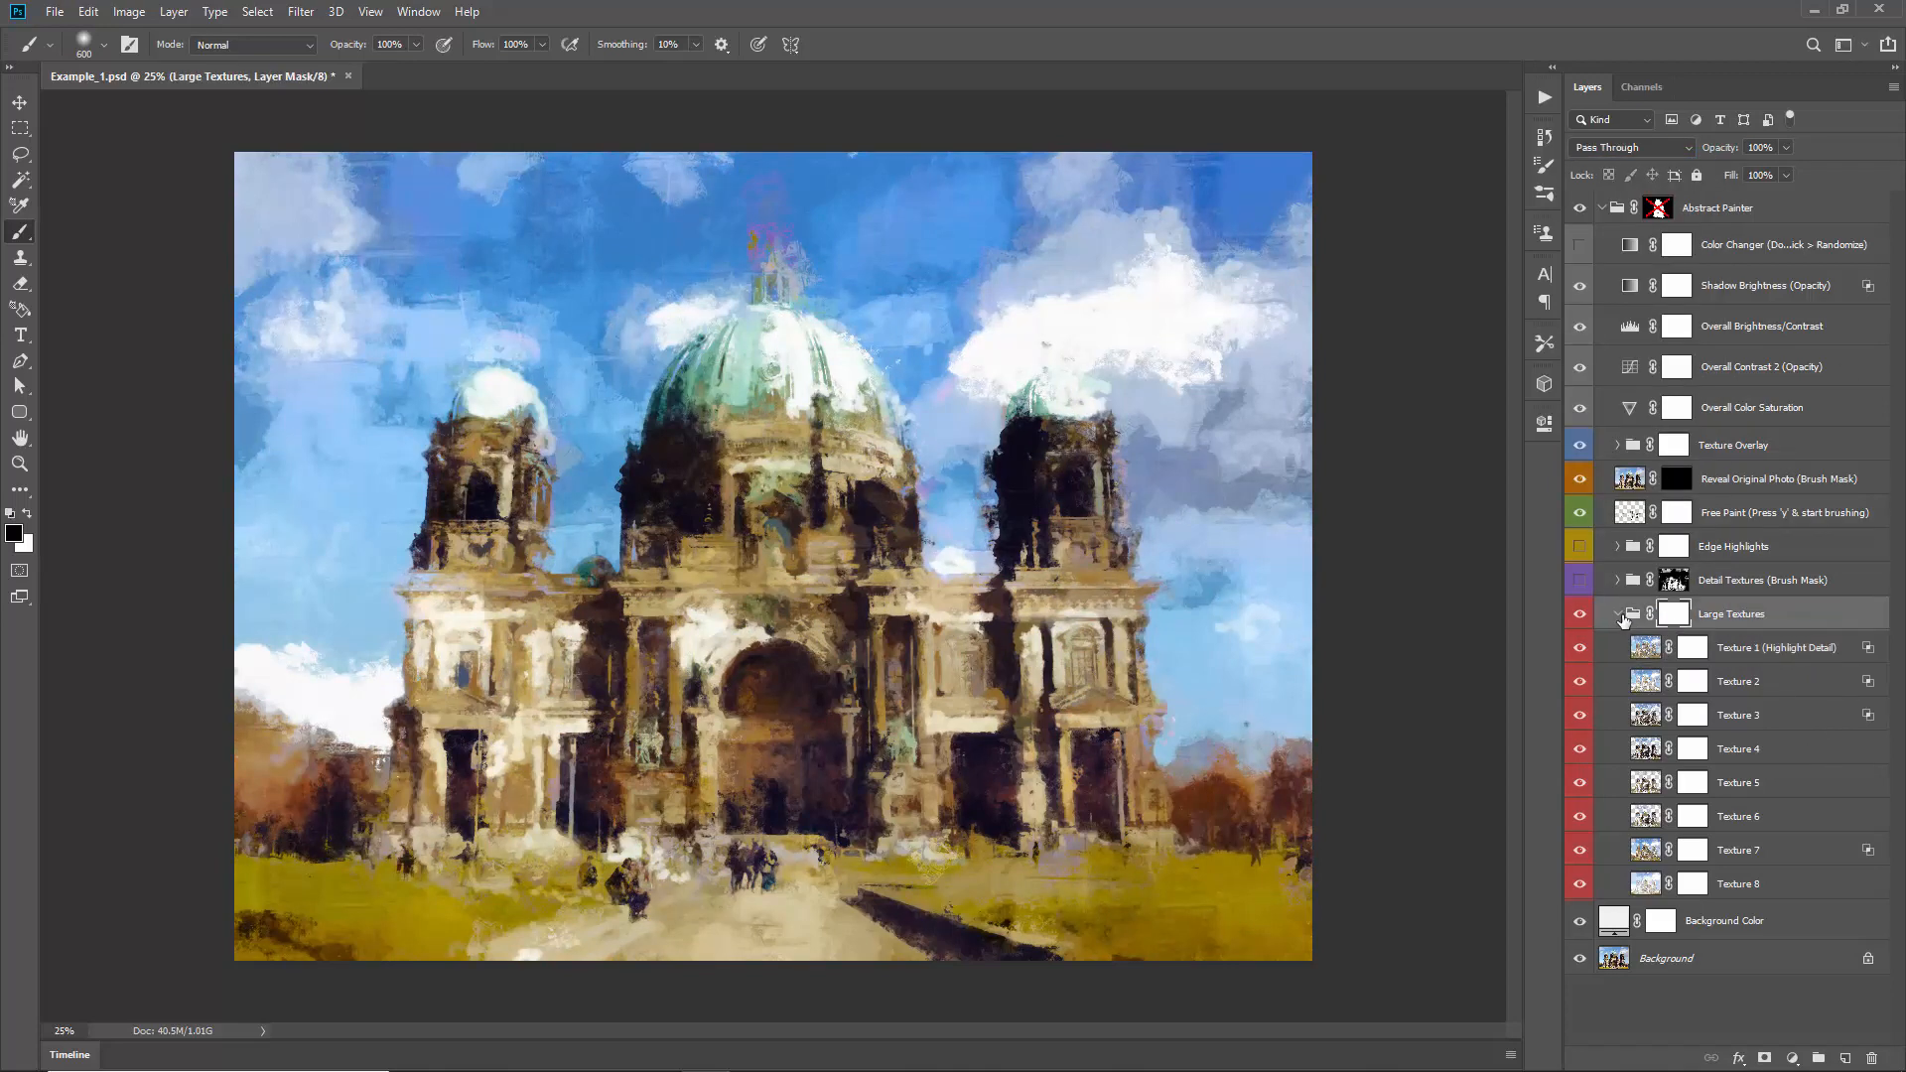
pyautogui.click(1618, 614)
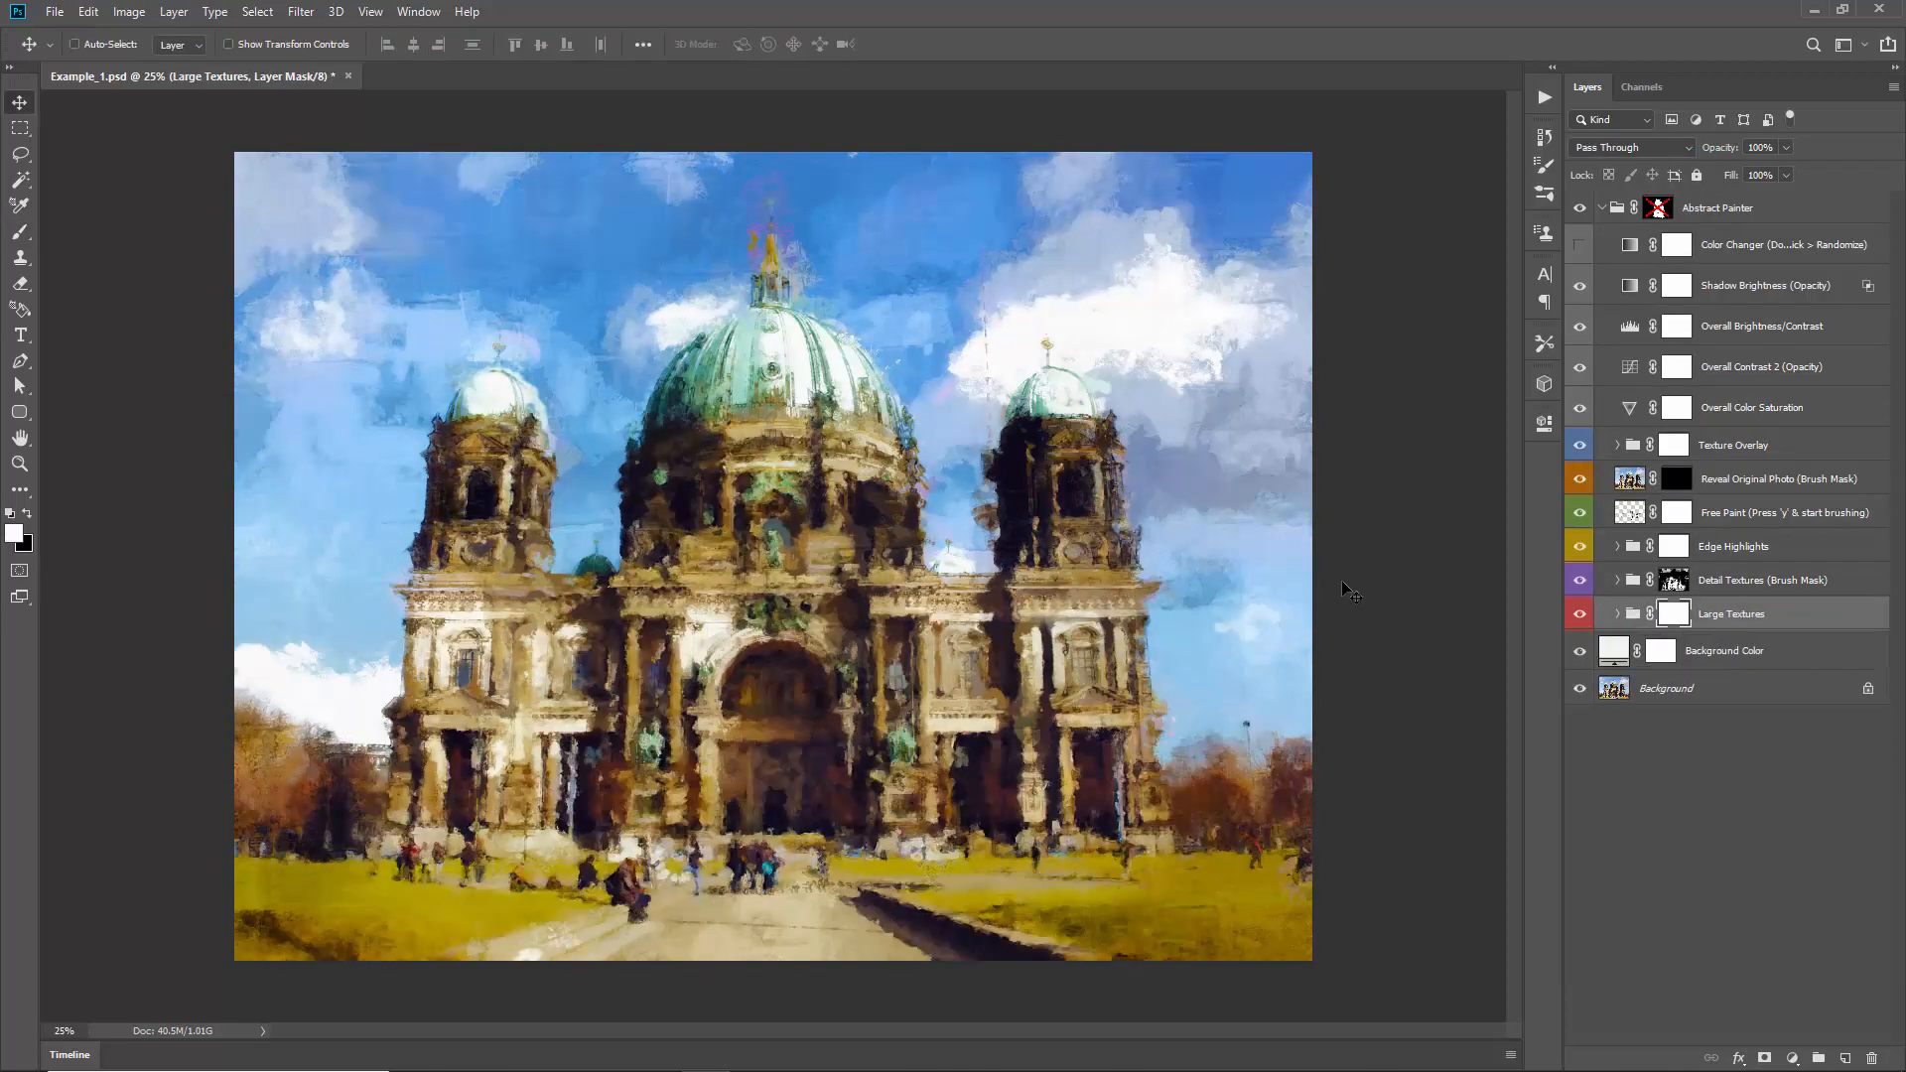
# Step: Paint white on the Reveal Original Photo mask over the statue and arch below the main dome, and hide that layer
pyautogui.click(1699, 482)
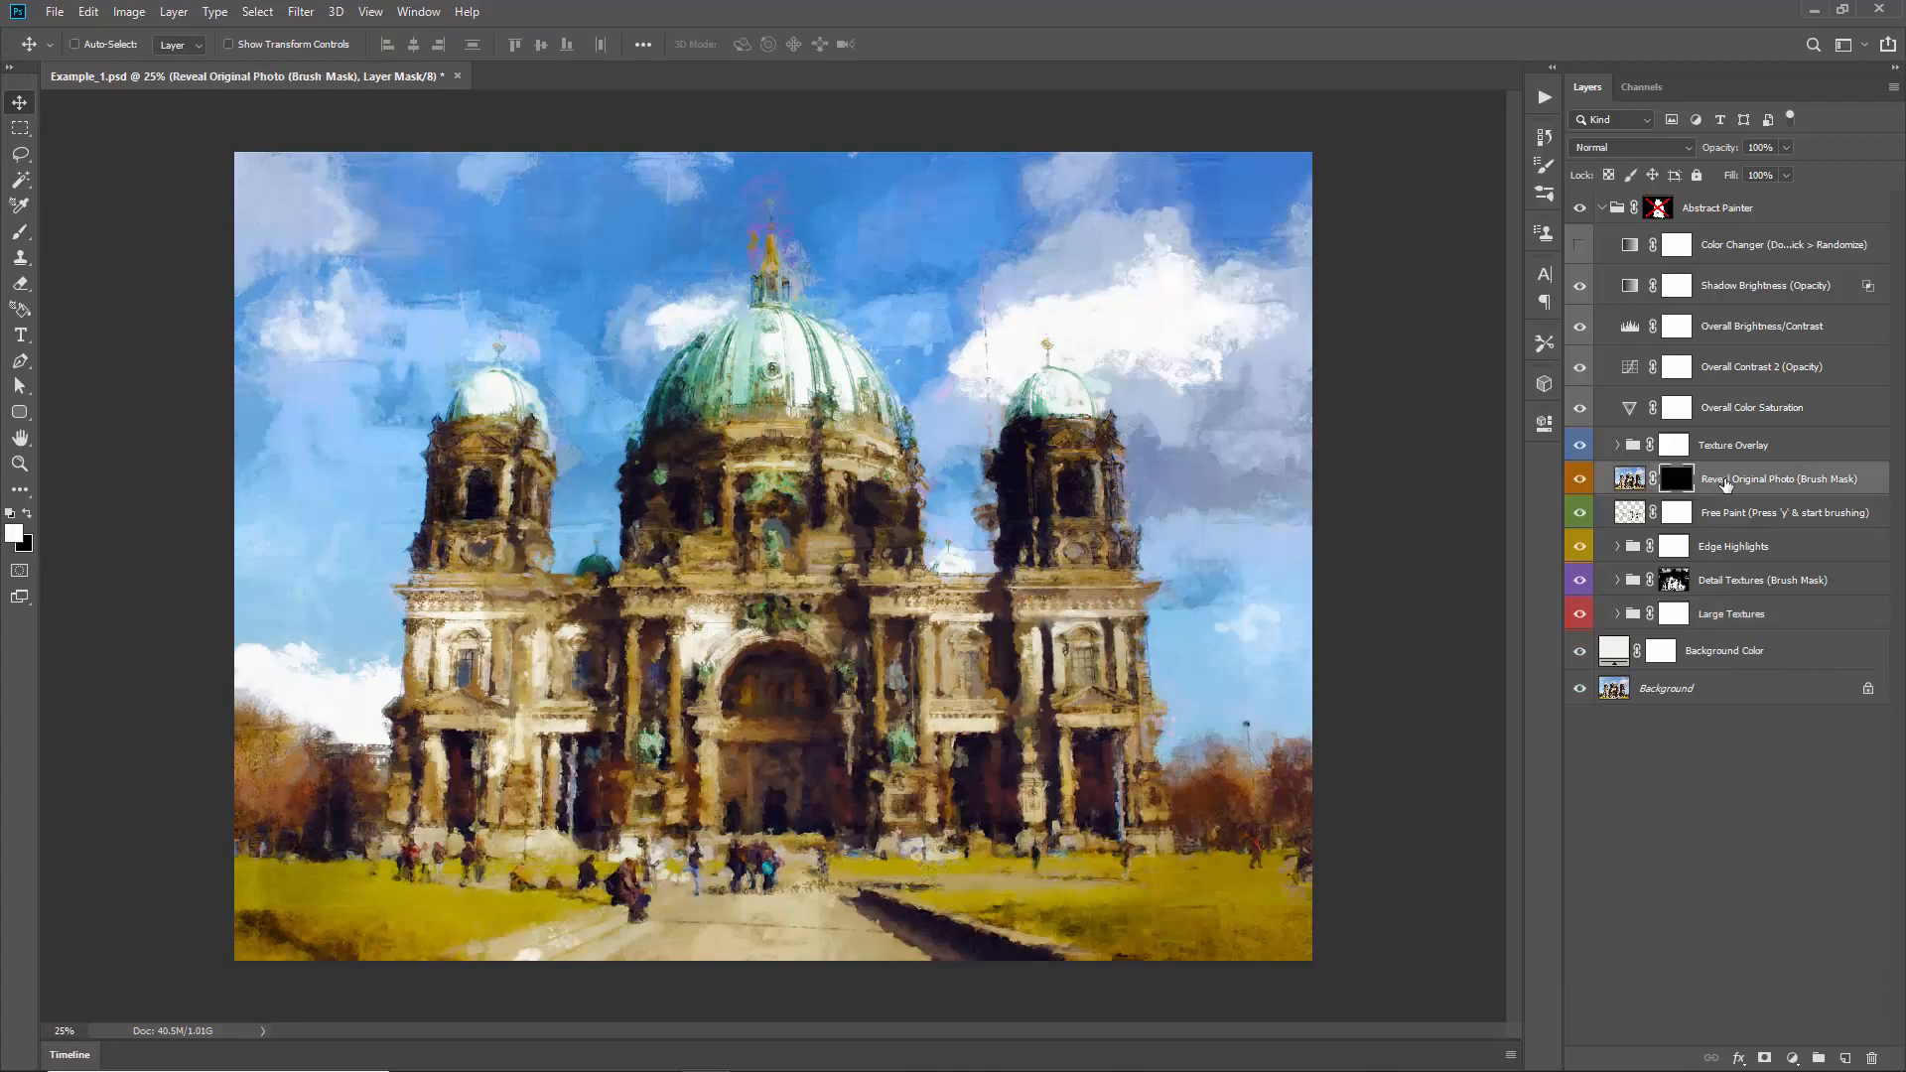
pyautogui.click(1581, 482)
pyautogui.press('b')
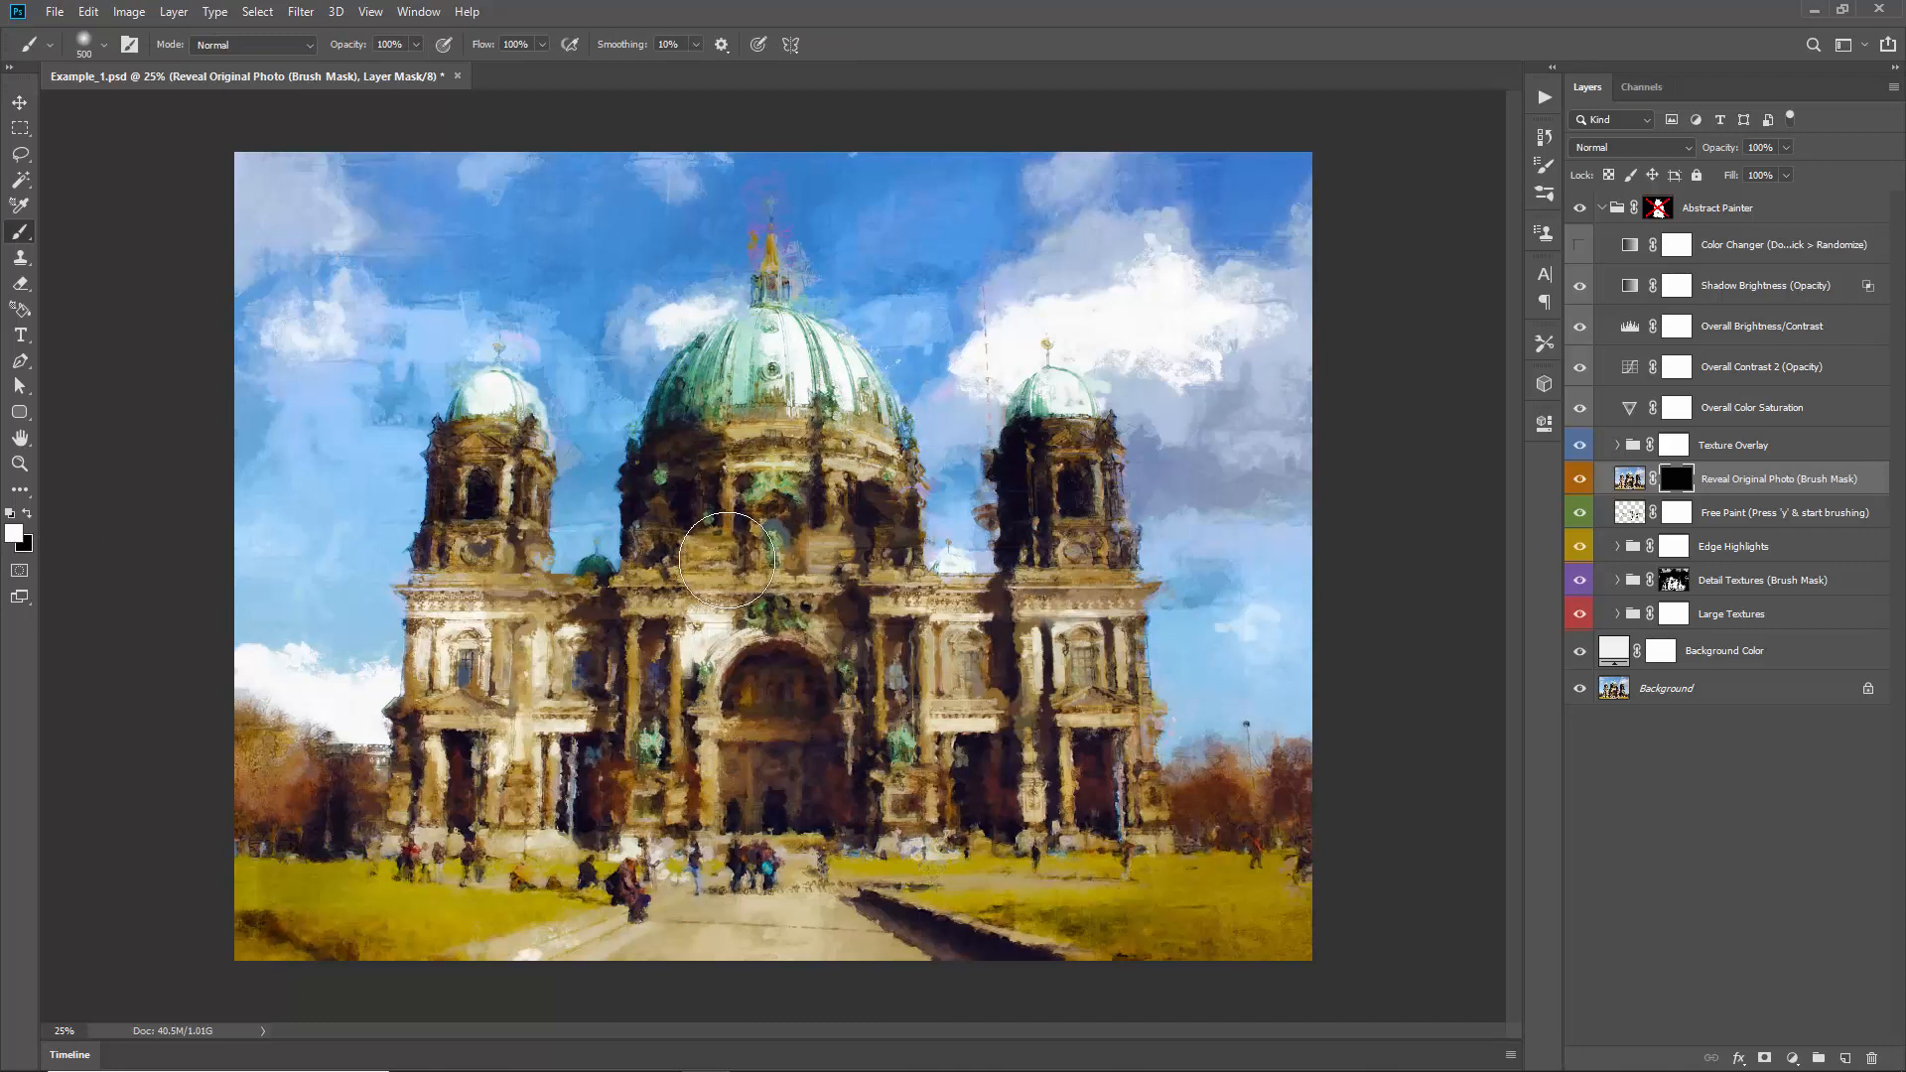
pyautogui.press('x')
pyautogui.press('x')
pyautogui.click(771, 519)
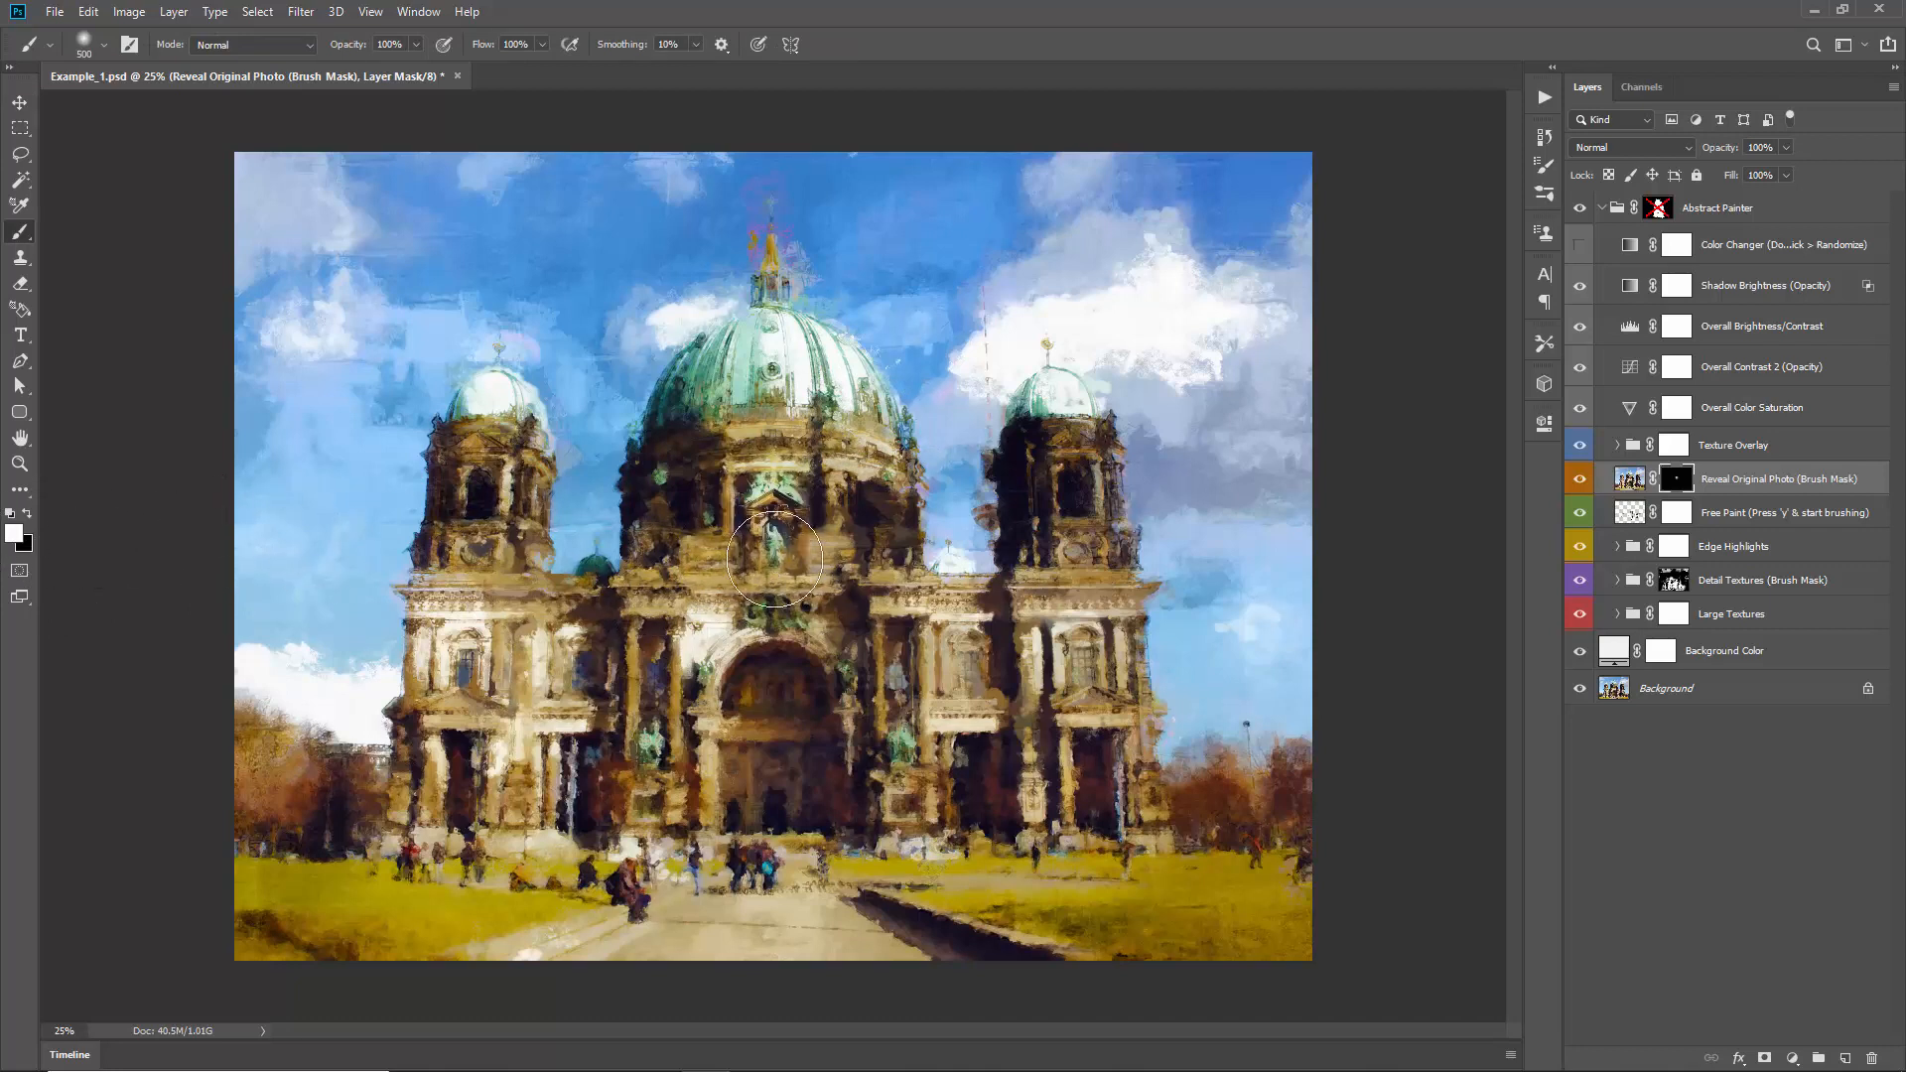
pyautogui.moveTo(774, 559)
pyautogui.mouseDown()
pyautogui.moveTo(837, 642)
pyautogui.moveTo(854, 697)
pyautogui.moveTo(803, 503)
pyautogui.moveTo(814, 441)
pyautogui.moveTo(867, 535)
pyautogui.moveTo(850, 618)
pyautogui.moveTo(865, 691)
pyautogui.moveTo(814, 643)
pyautogui.moveTo(741, 631)
pyautogui.moveTo(706, 651)
pyautogui.moveTo(728, 597)
pyautogui.mouseUp()
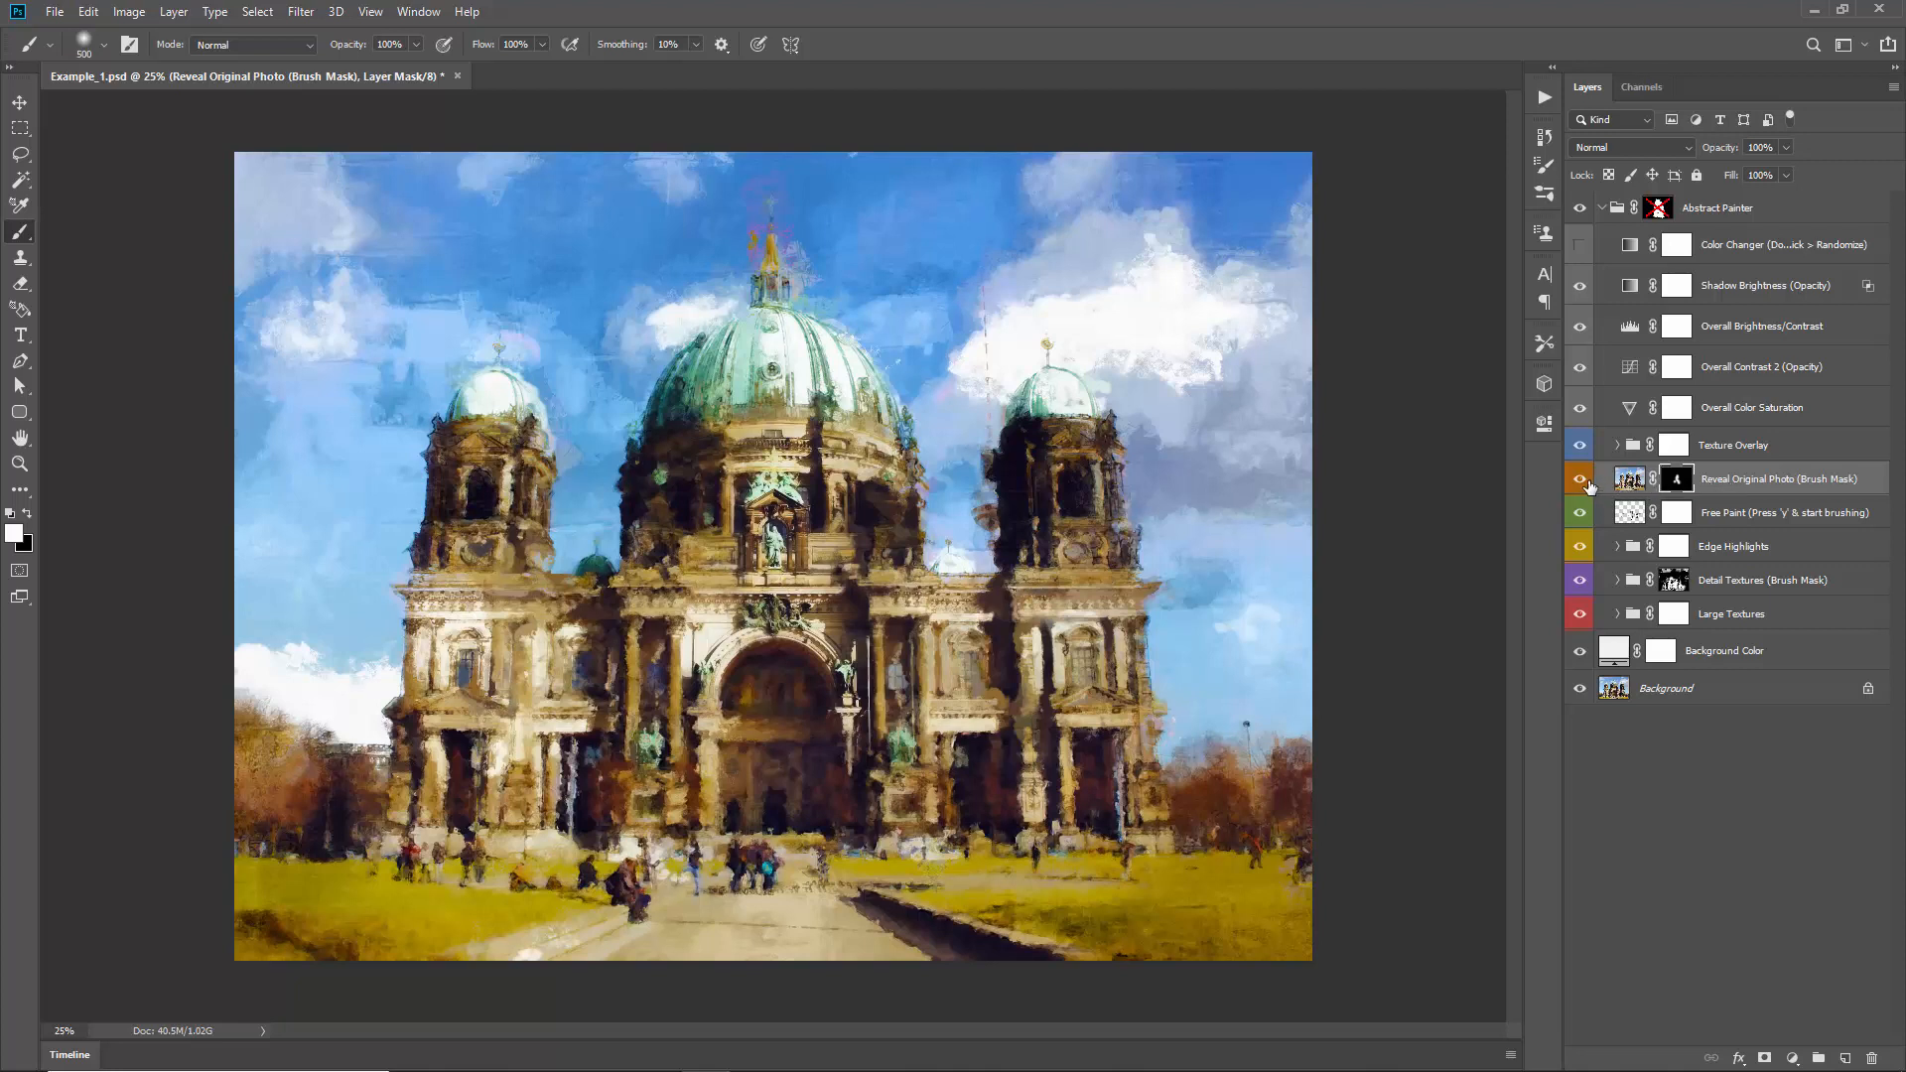
pyautogui.click(1579, 479)
pyautogui.hotkey('ctrl', '2')
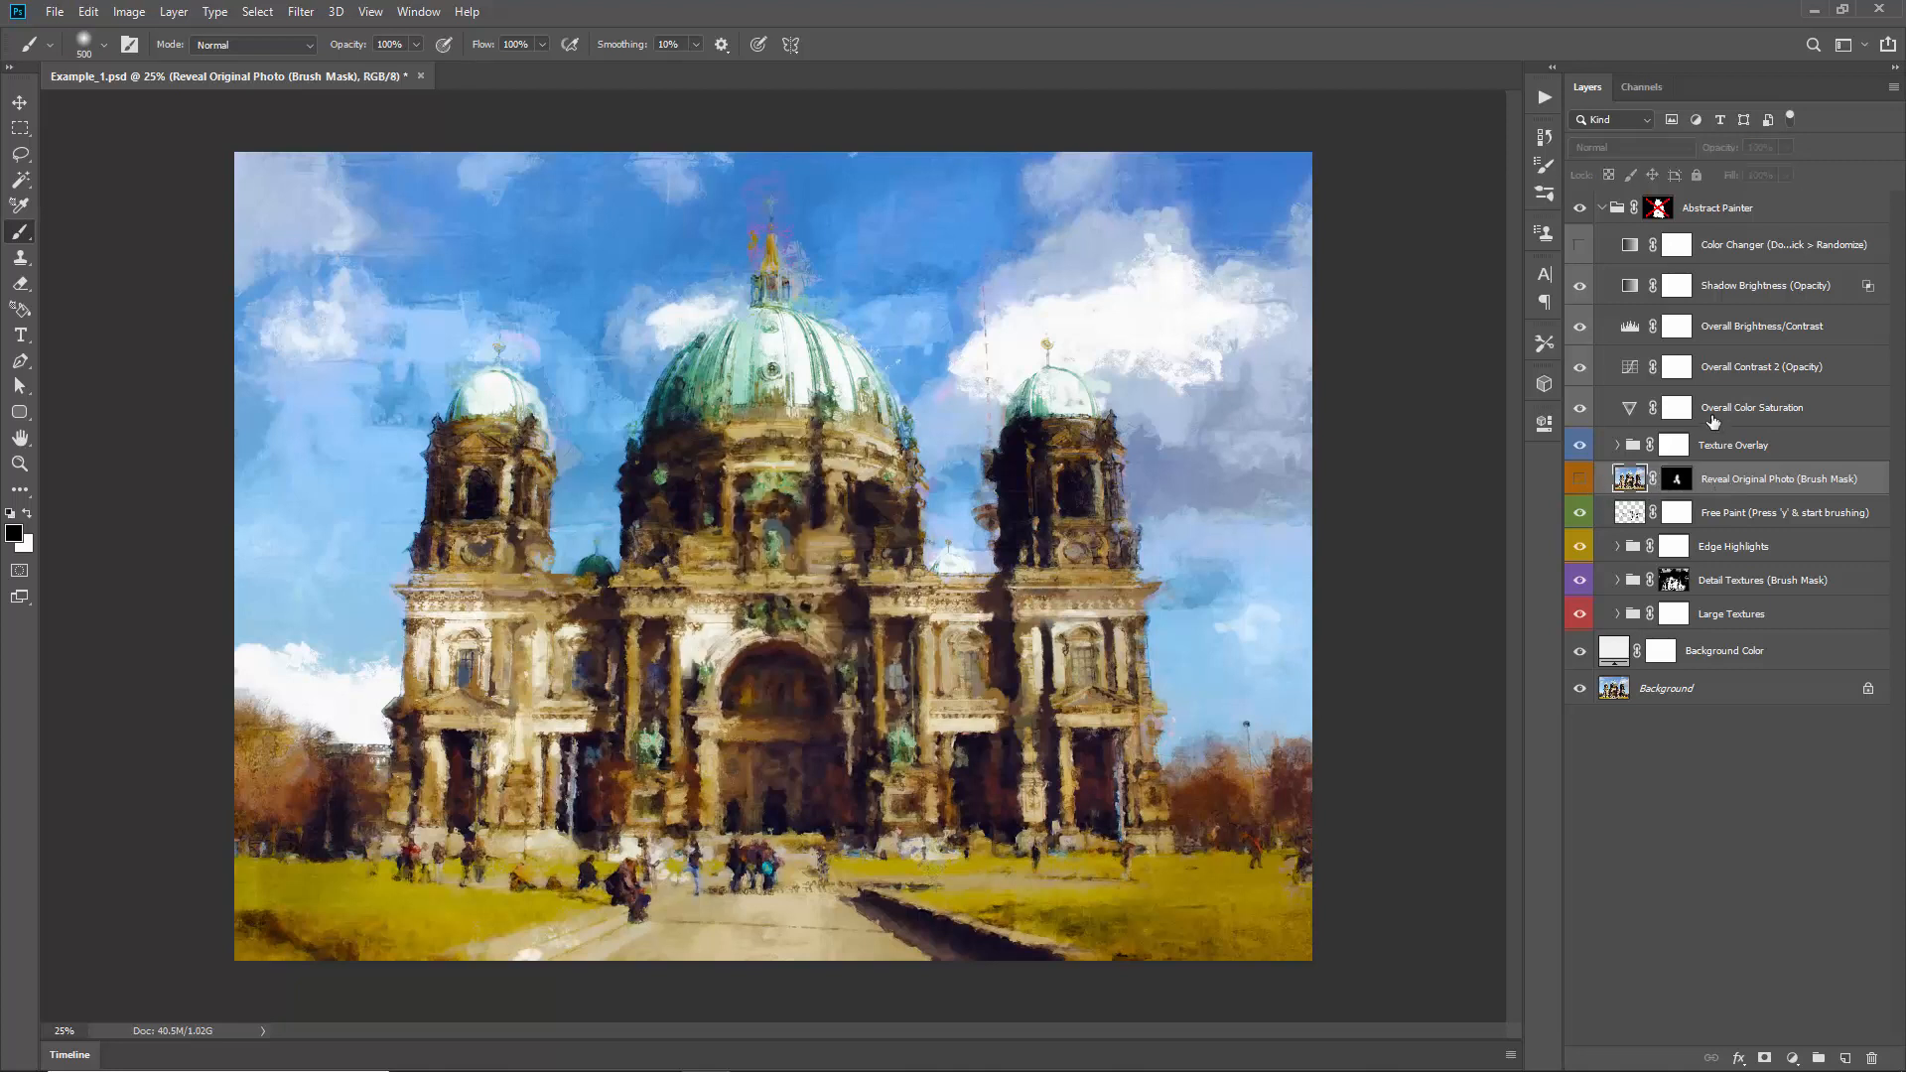
# Step: Lower the Overall Color Saturation adjustment's vibrance to about +6 and its saturation to 0
pyautogui.click(1728, 262)
pyautogui.keyDown('shift'); pyautogui.click(1745, 422); pyautogui.keyUp('shift')
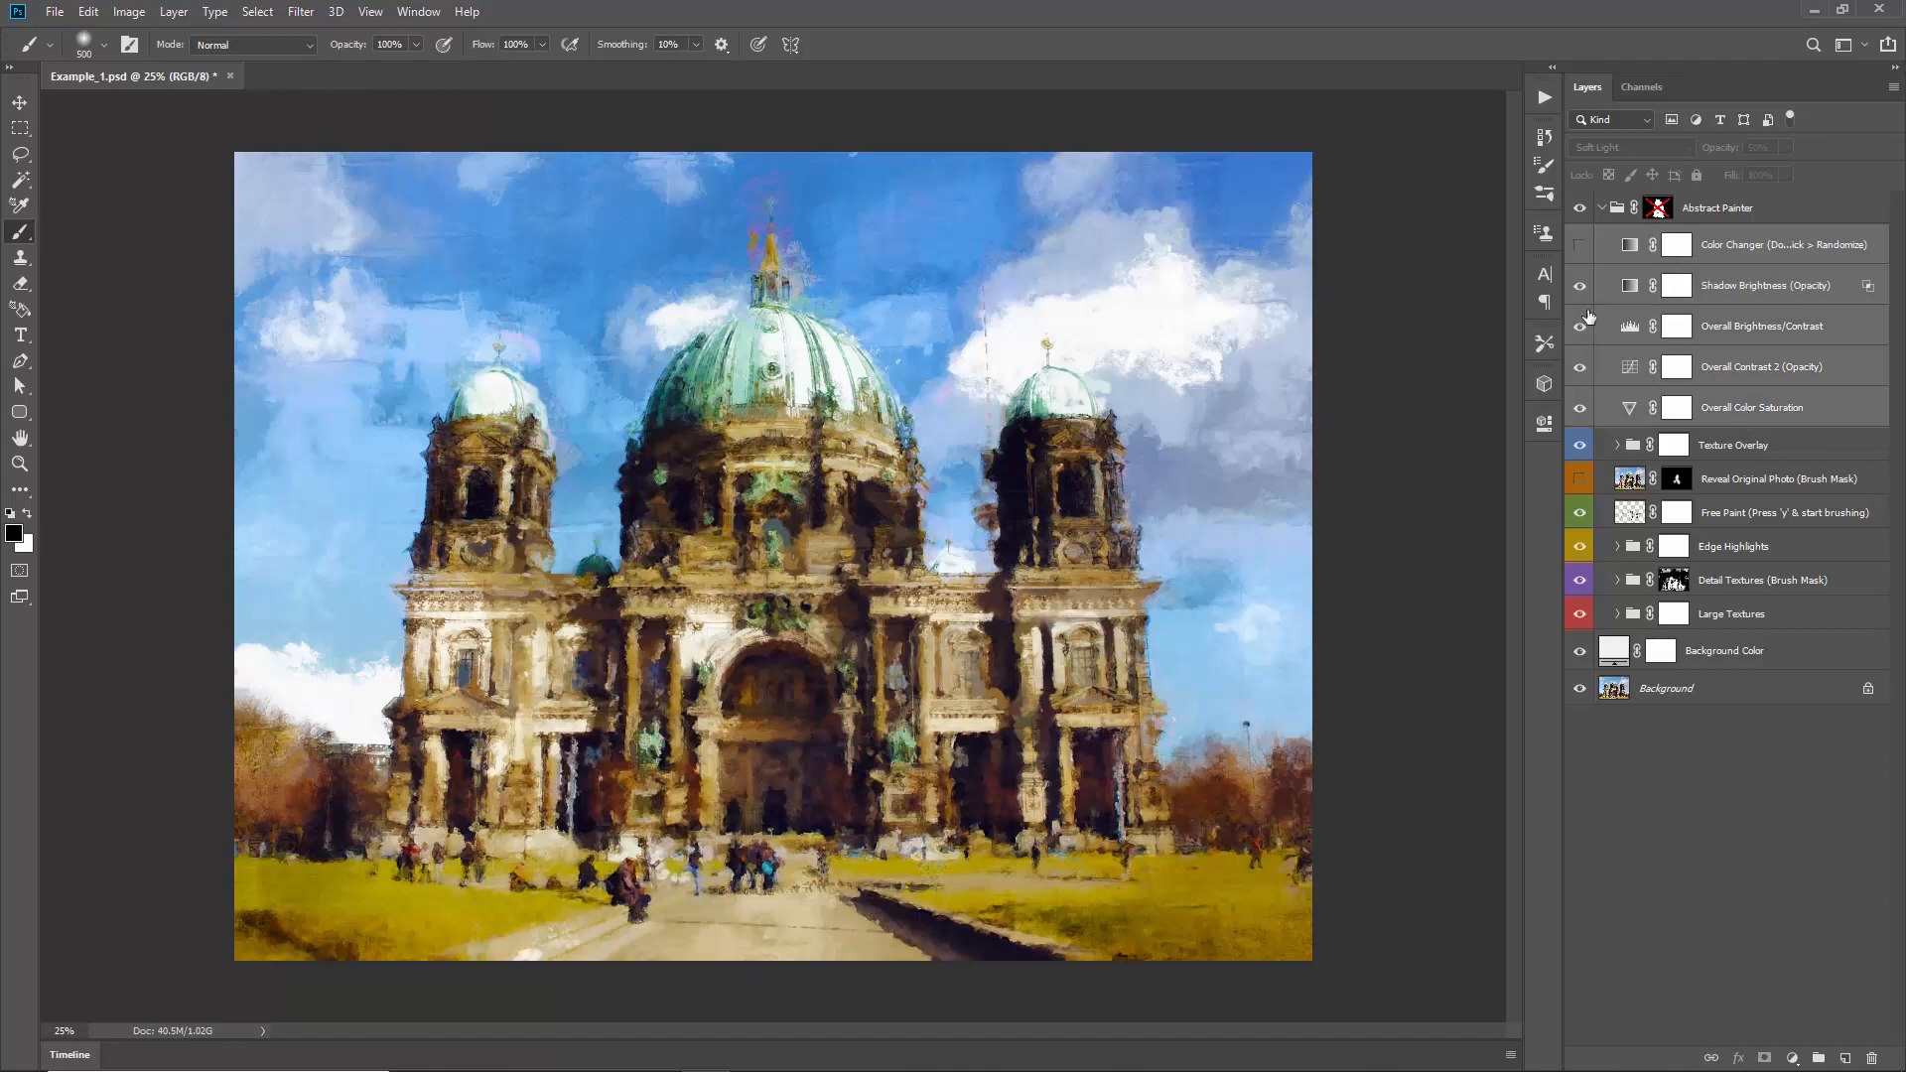
pyautogui.click(1775, 402)
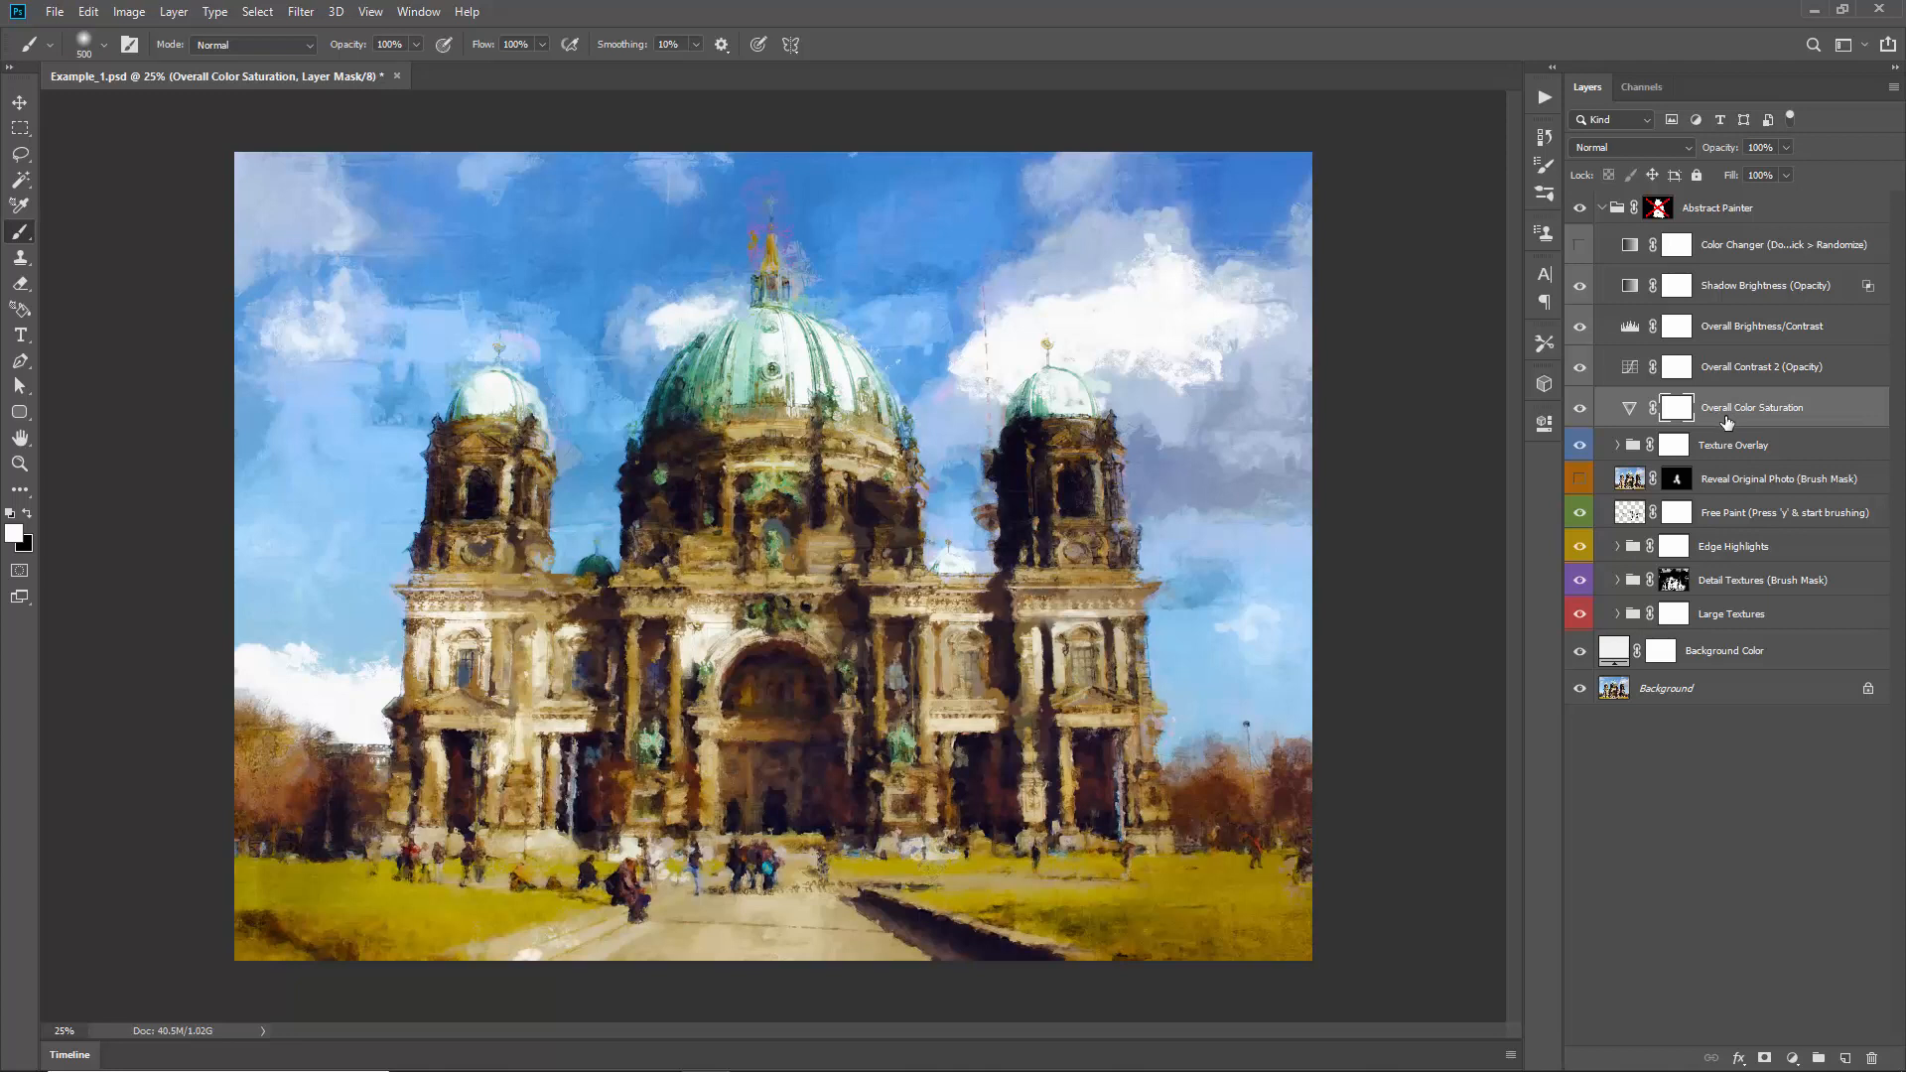
pyautogui.doubleClick(1627, 409)
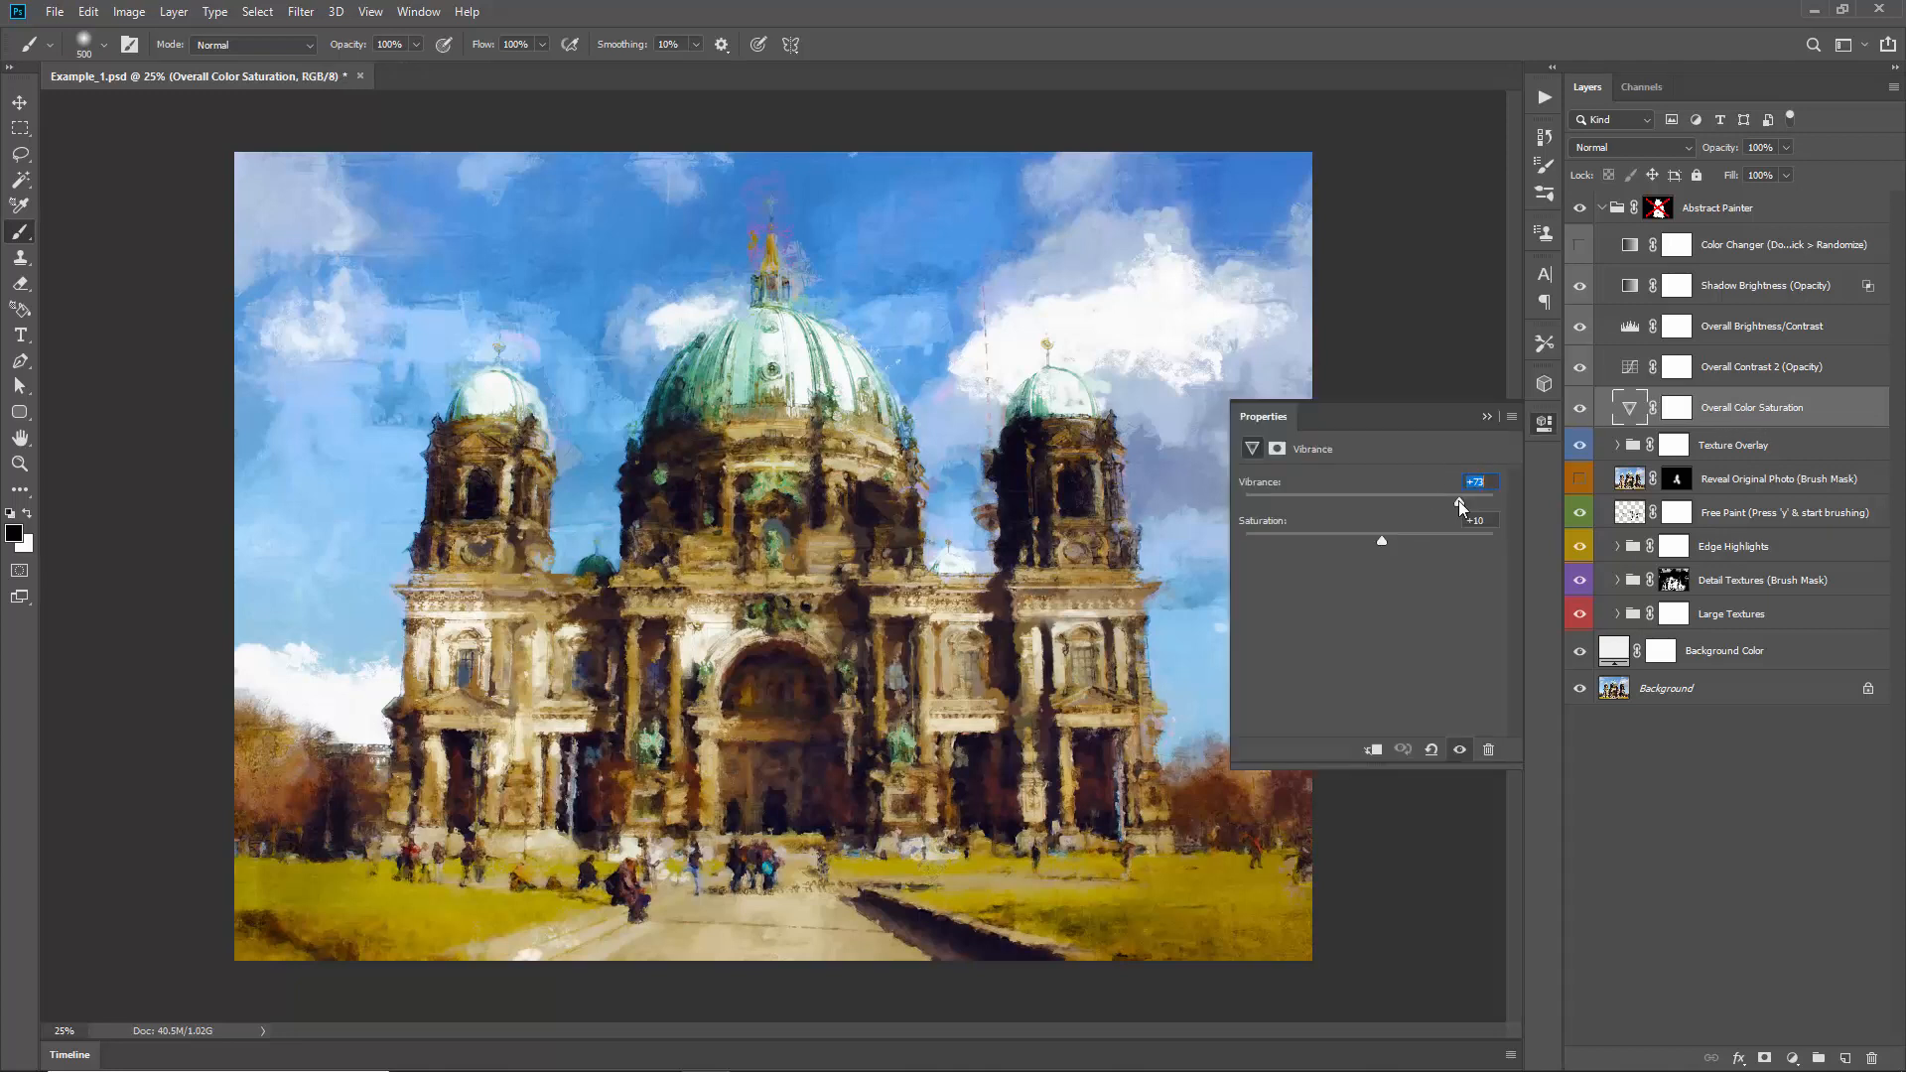
pyautogui.moveTo(1457, 501)
pyautogui.mouseDown()
pyautogui.moveTo(1356, 498)
pyautogui.moveTo(1497, 494)
pyautogui.moveTo(1378, 492)
pyautogui.moveTo(1383, 541)
pyautogui.moveTo(1423, 539)
pyautogui.moveTo(1379, 544)
pyautogui.mouseUp()
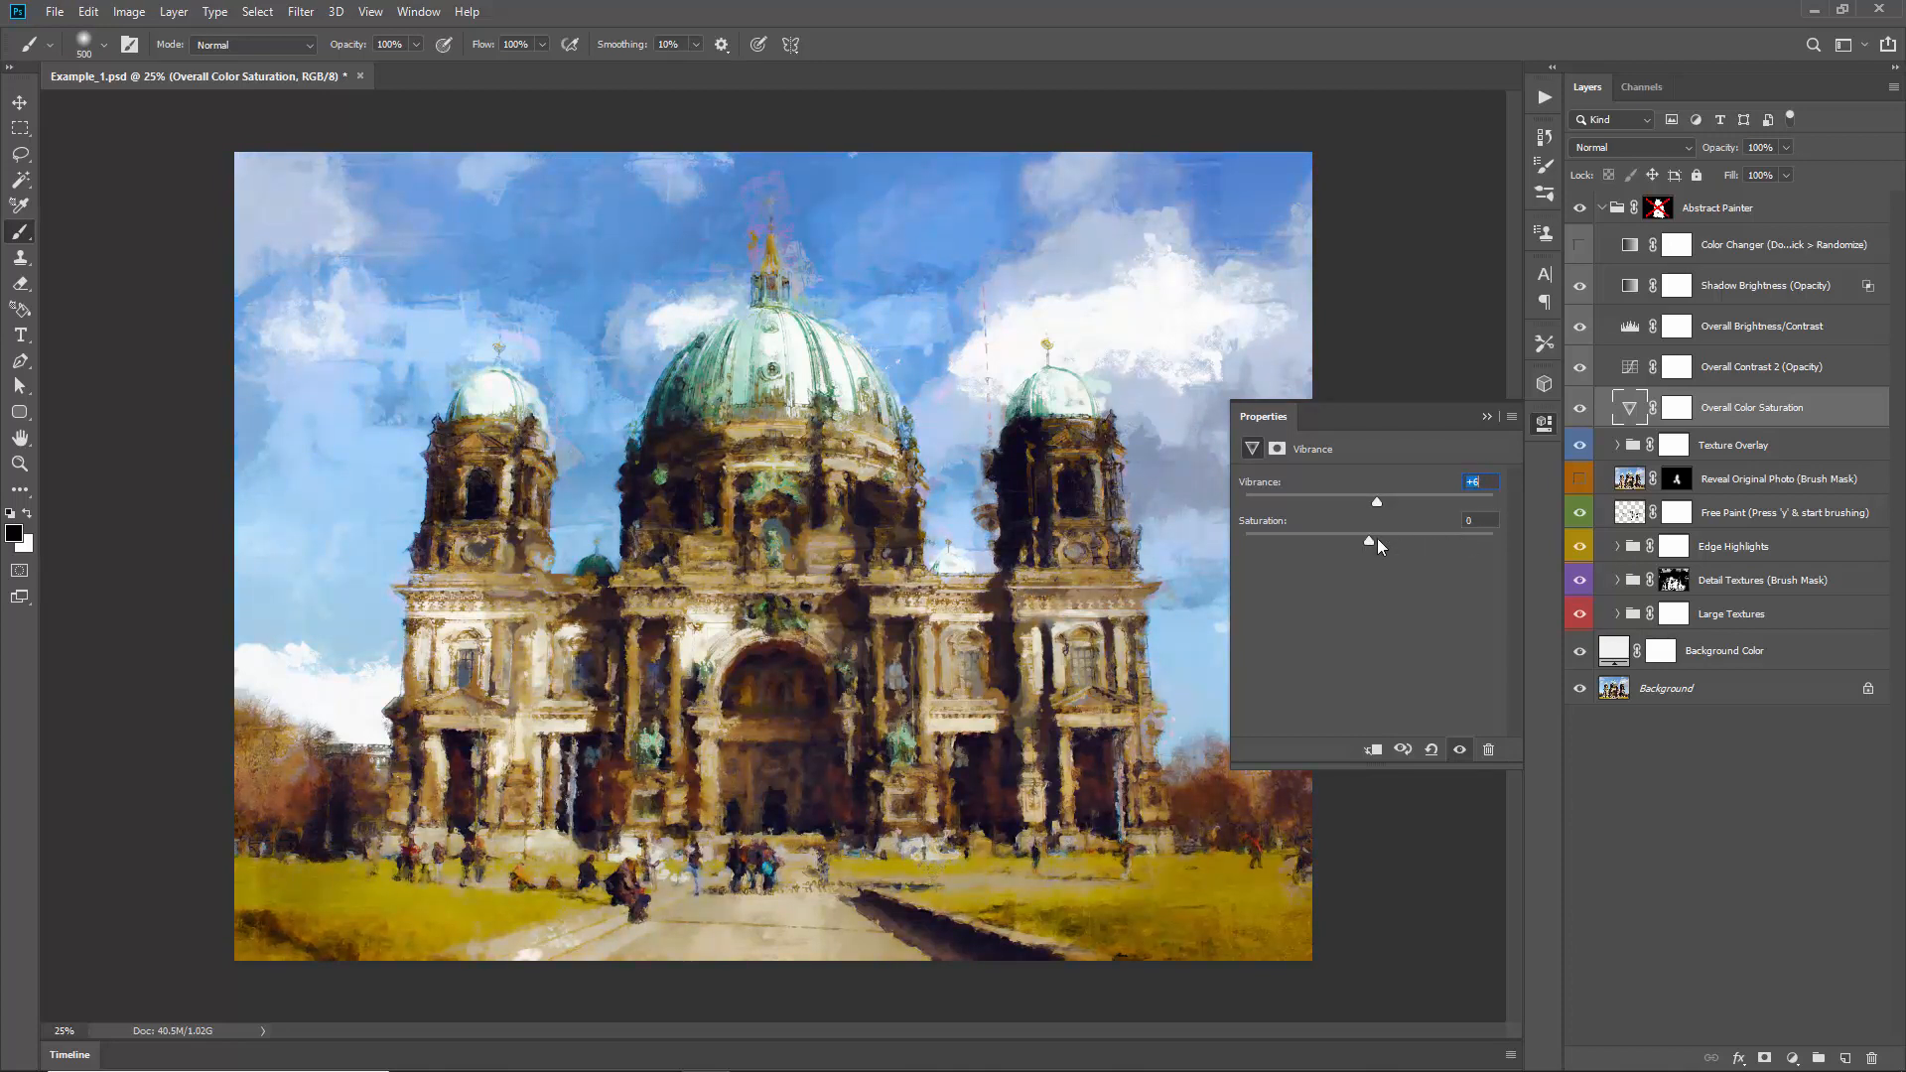
pyautogui.click(1485, 418)
# Step: Try different opacities on Overall Contrast 2 and different black and white input levels on Overall Brightness/Contrast
pyautogui.click(1725, 371)
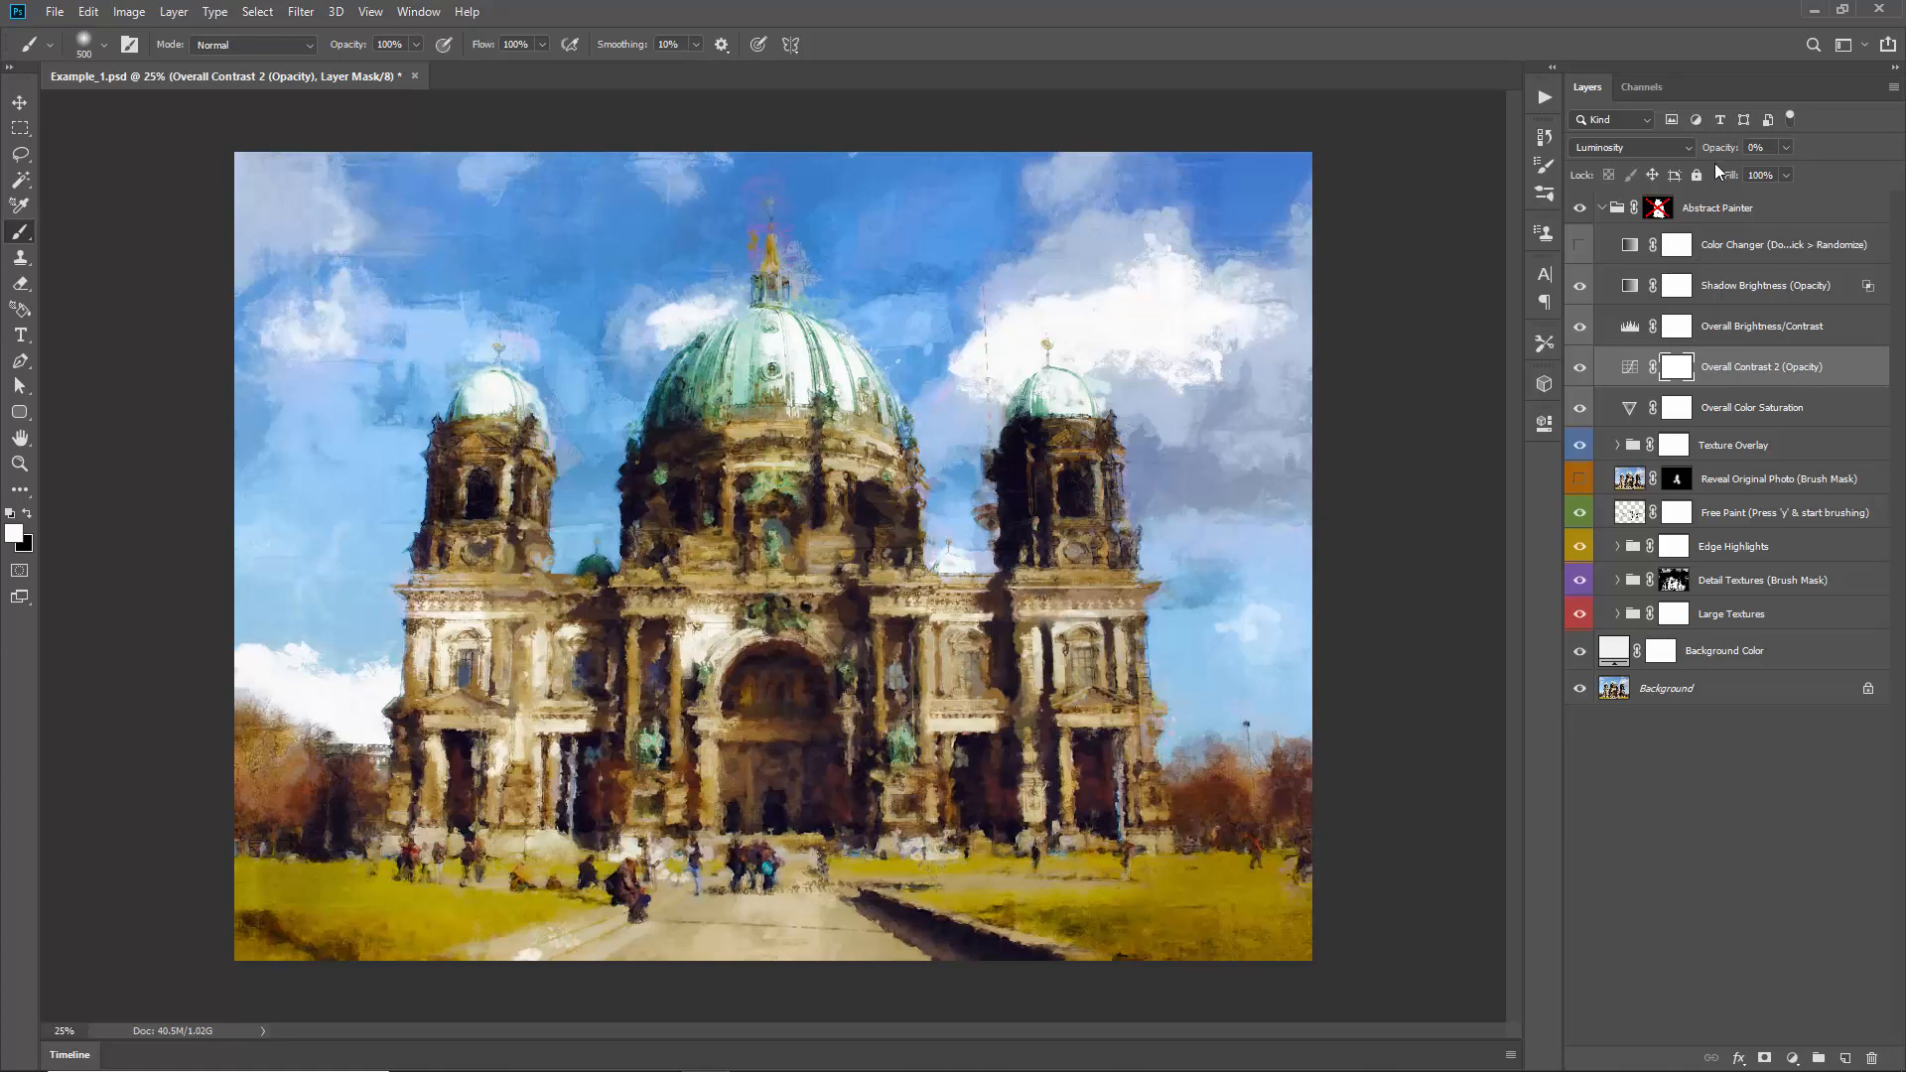
pyautogui.moveTo(1708, 150); pyautogui.dragTo(1352, 177)
pyautogui.click(1739, 328)
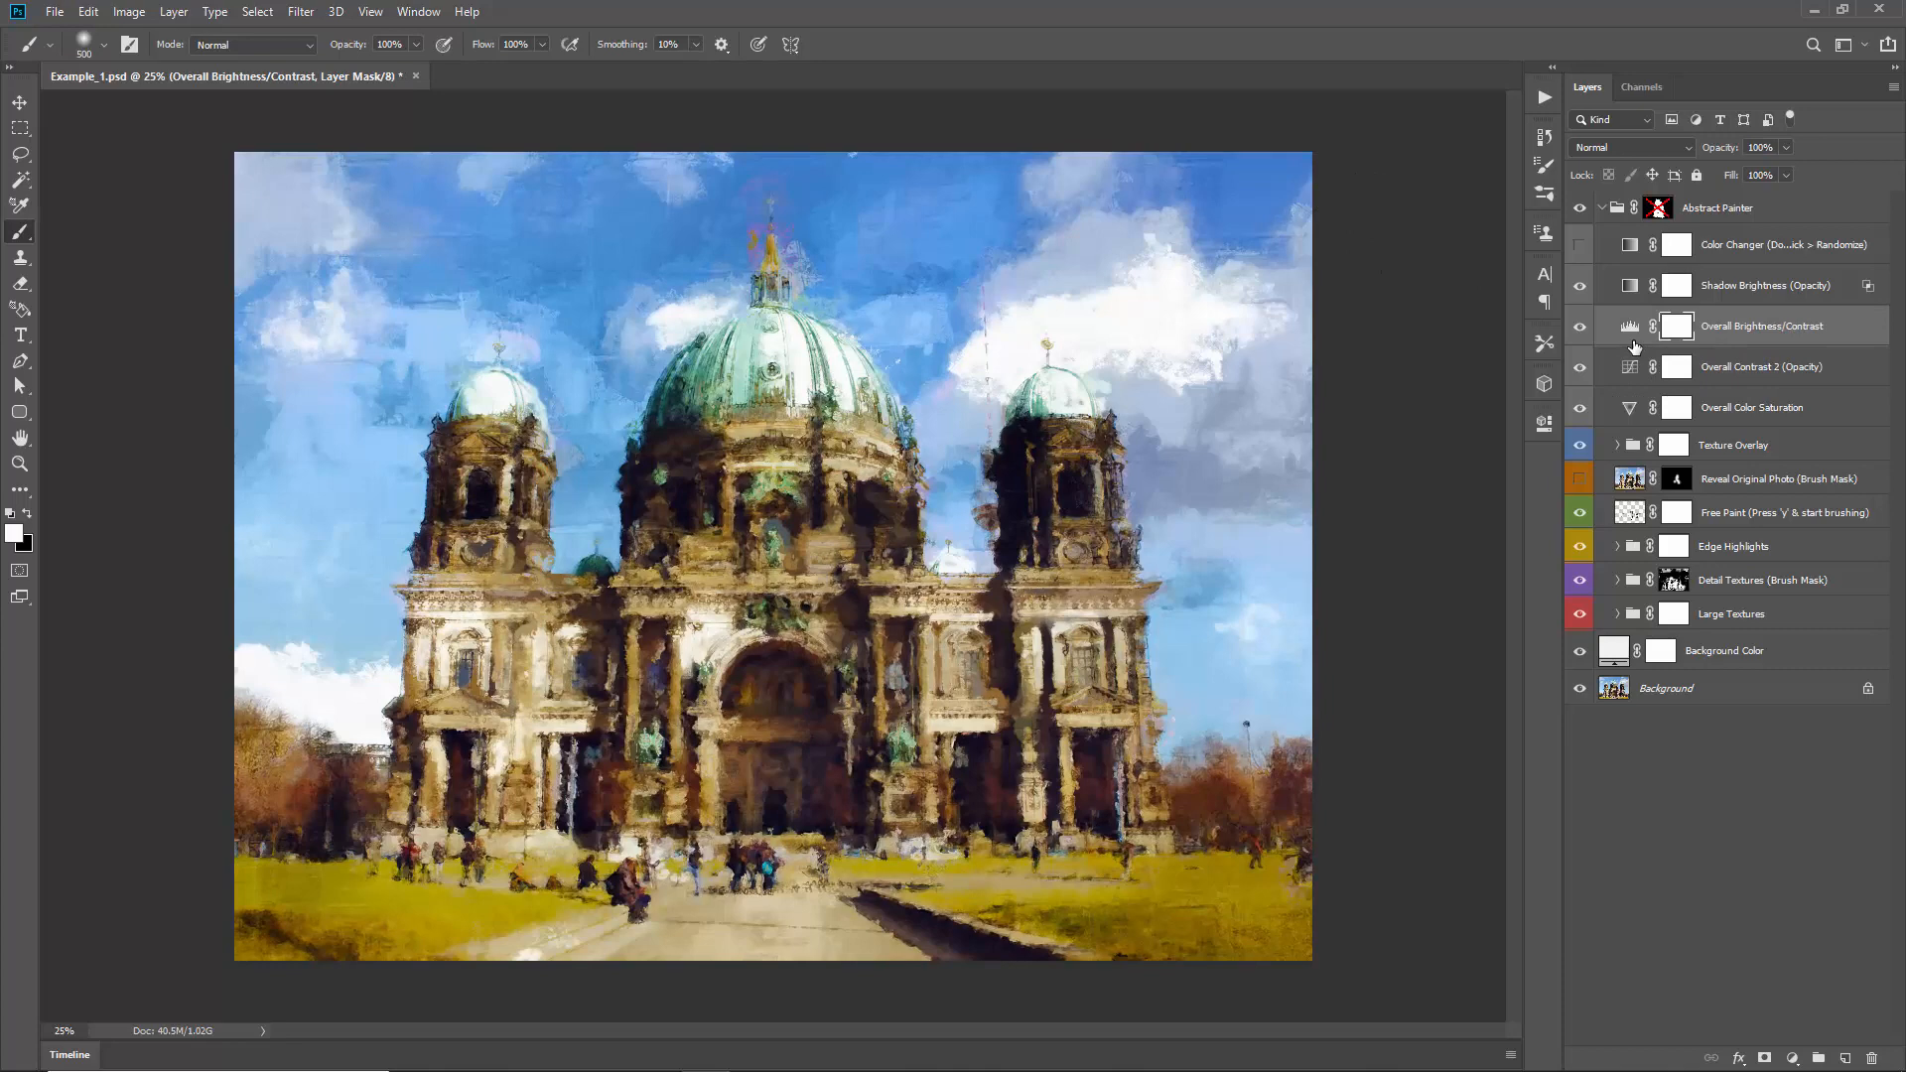
pyautogui.doubleClick(1628, 327)
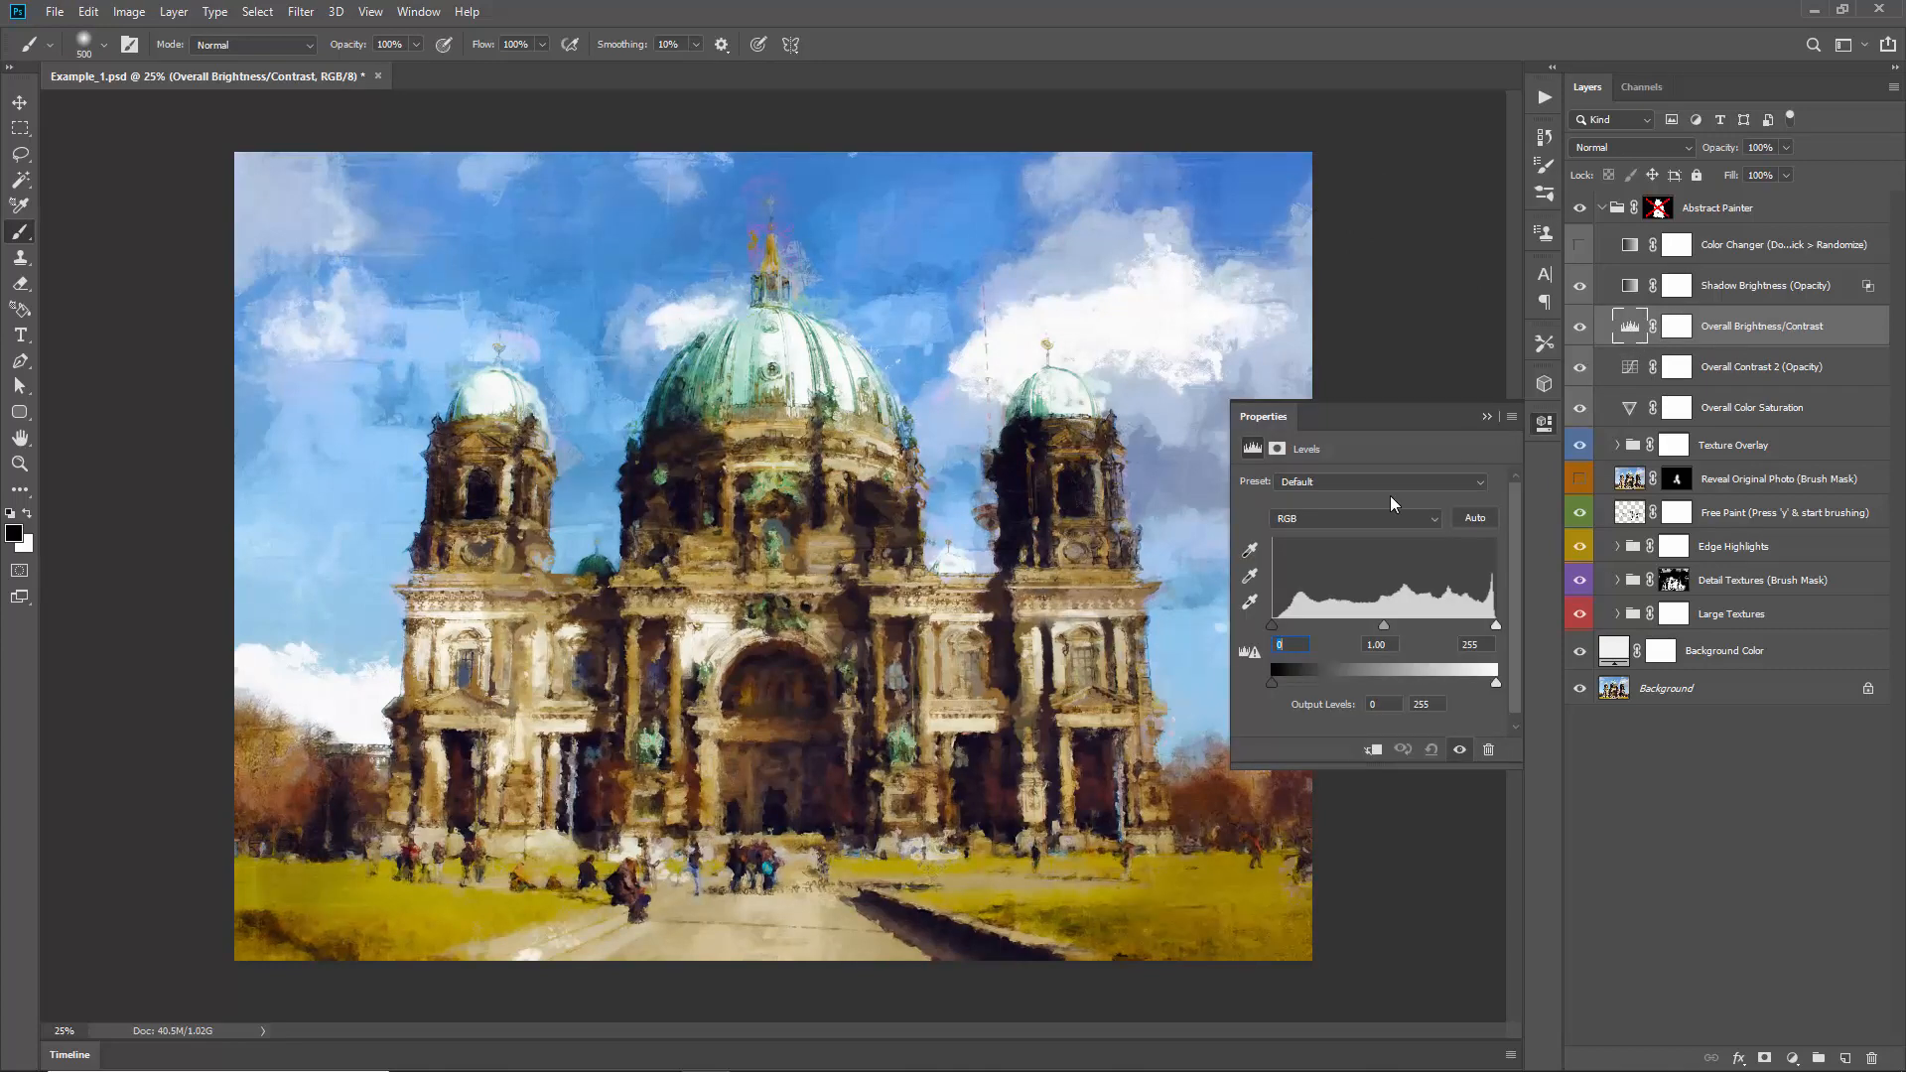
pyautogui.moveTo(1272, 624); pyautogui.dragTo(1228, 622)
pyautogui.moveTo(1494, 622)
pyautogui.mouseDown()
pyautogui.moveTo(1456, 625)
pyautogui.moveTo(1502, 622)
pyautogui.mouseUp()
pyautogui.click(1487, 416)
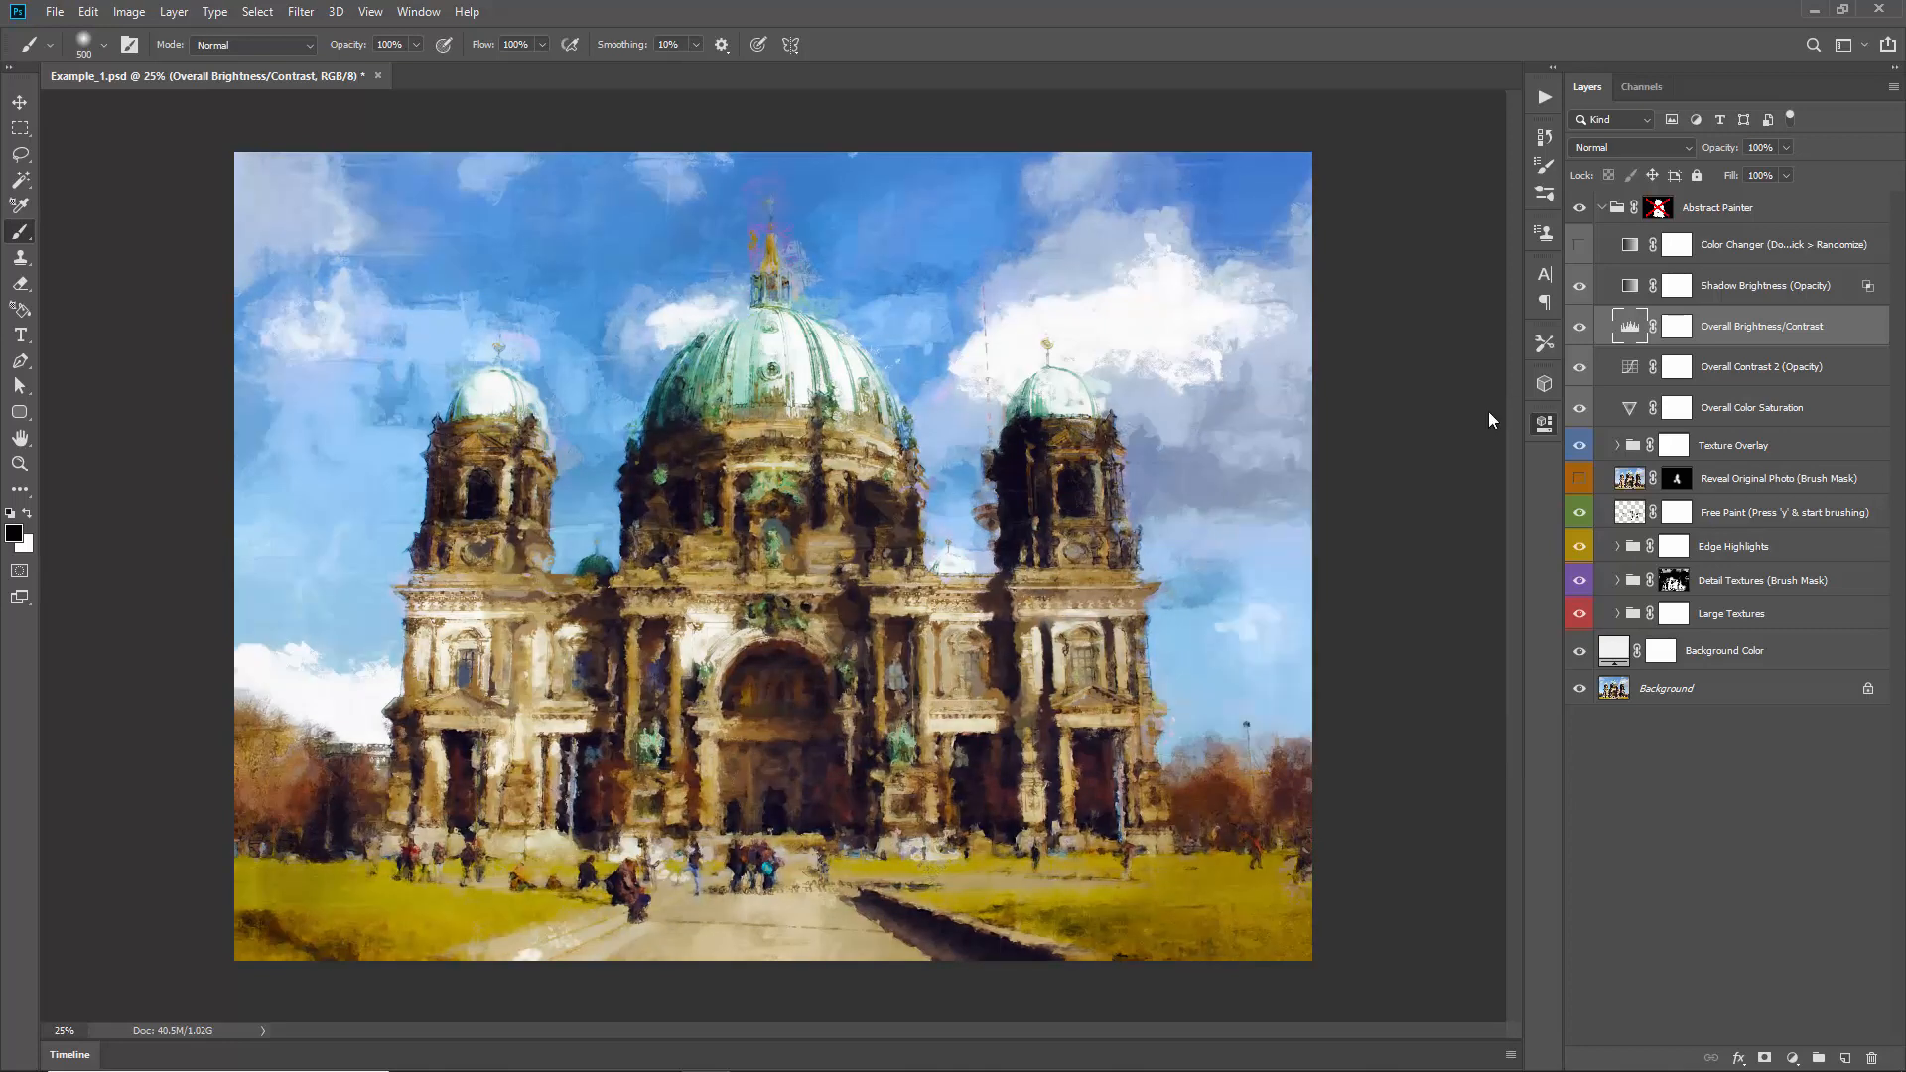
# Step: Try the Shadow Brightness layer at 69% opacity, and set it back to 0%
pyautogui.click(1747, 288)
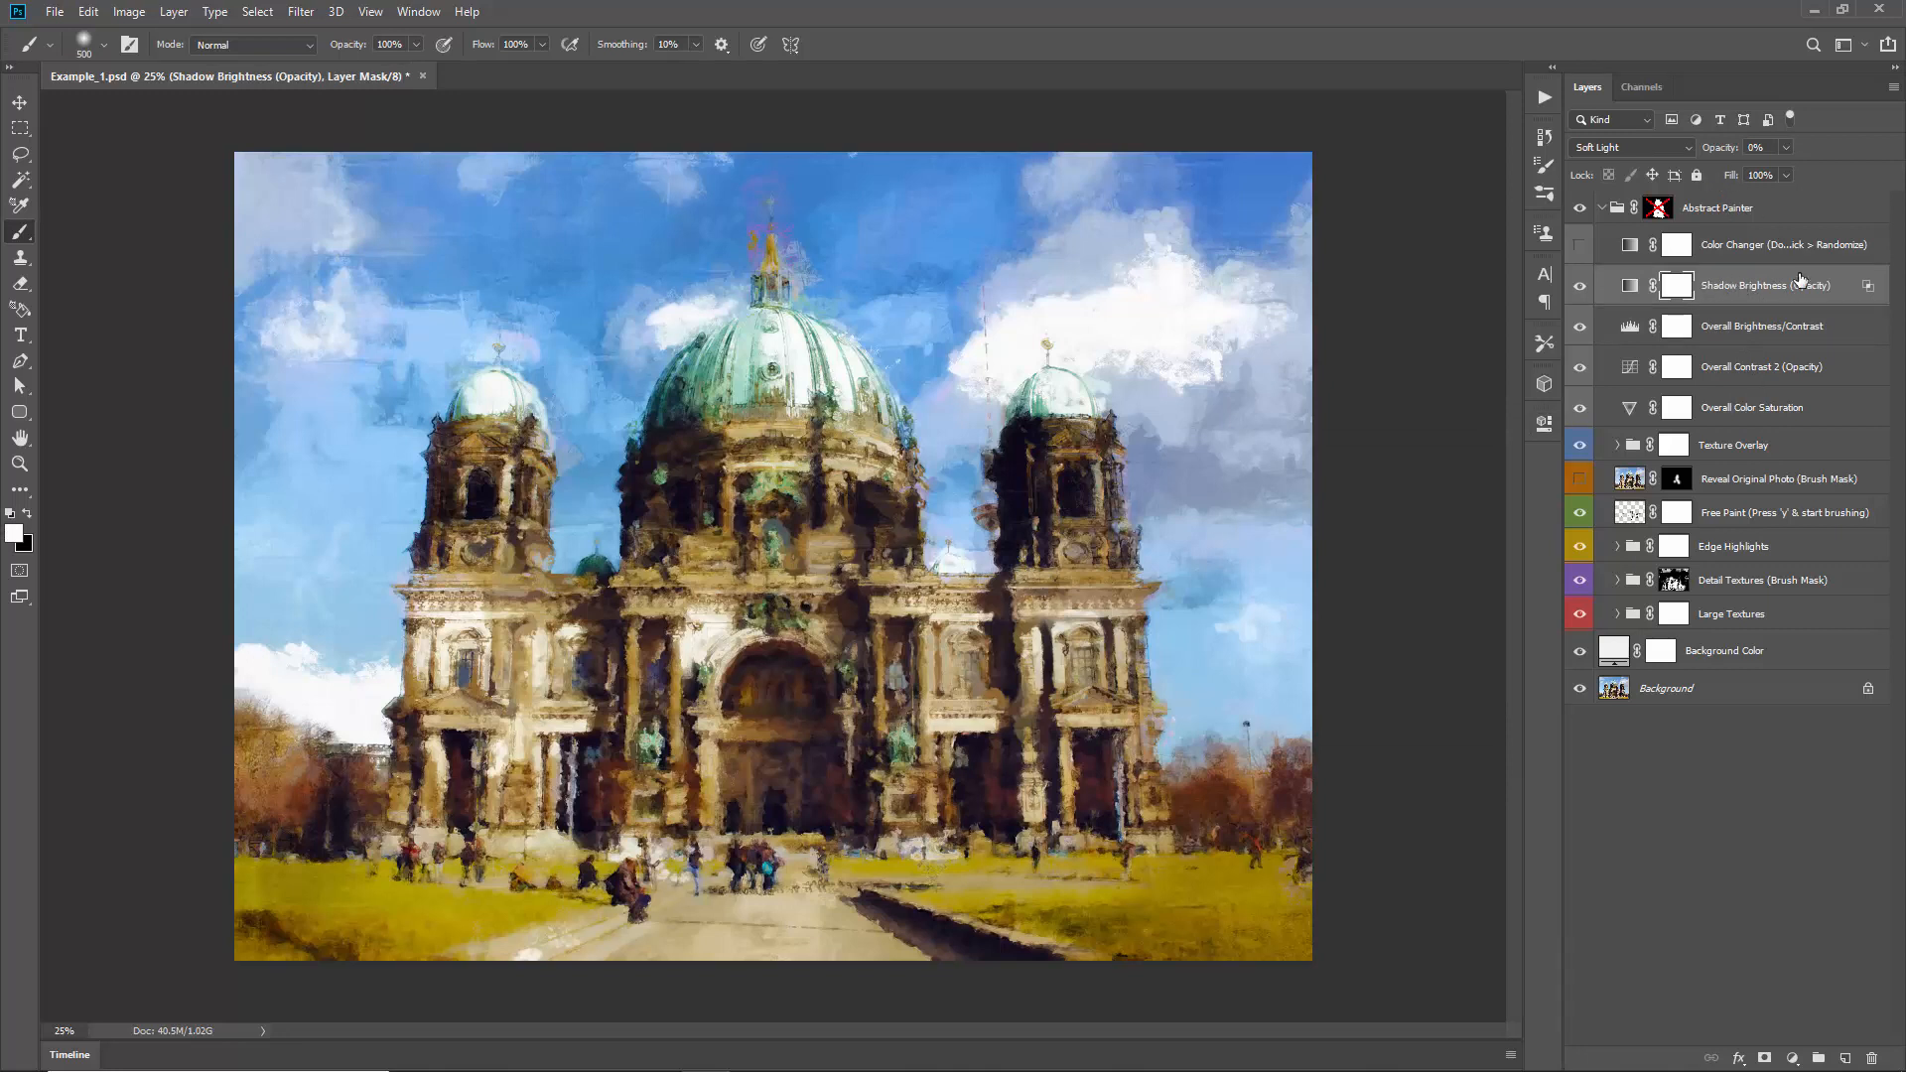
pyautogui.moveTo(1717, 151)
pyautogui.mouseDown()
pyautogui.moveTo(1759, 150)
pyautogui.moveTo(1584, 177)
pyautogui.mouseUp()
pyautogui.press('v')
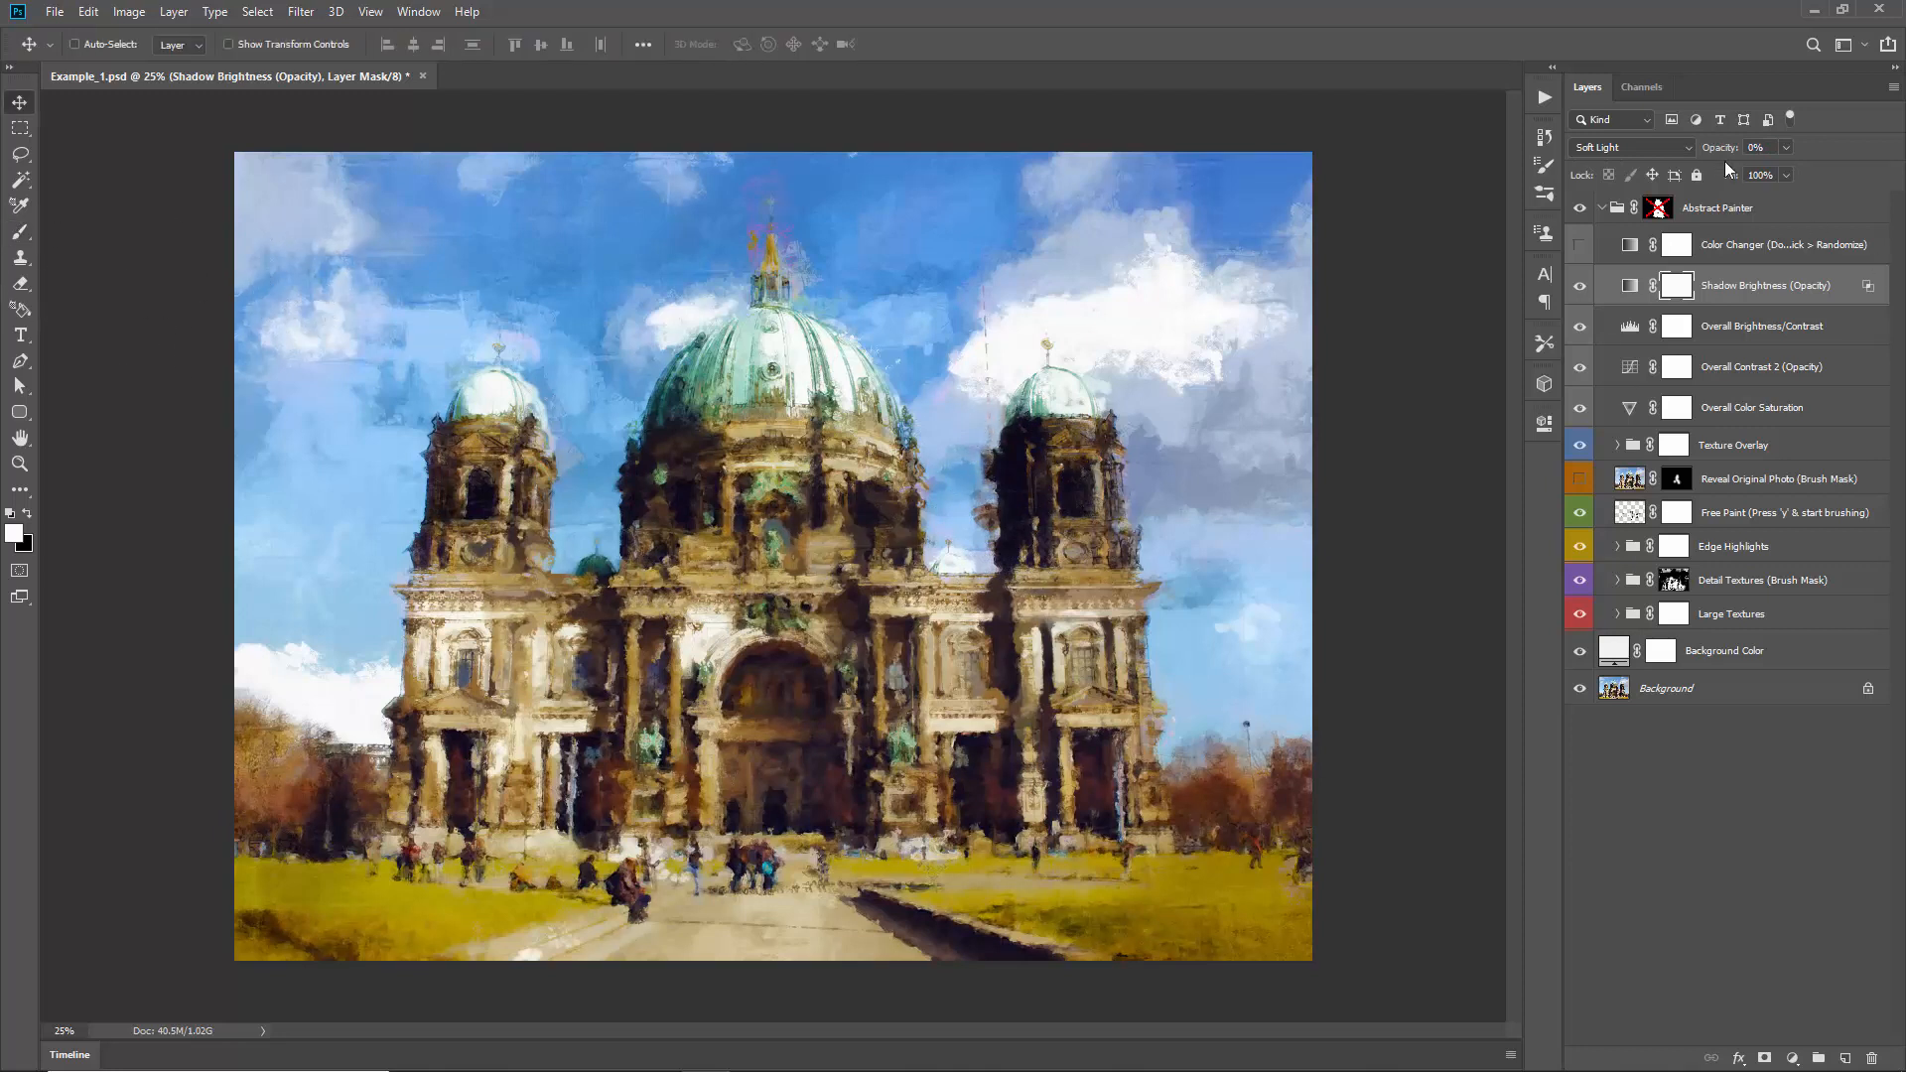
pyautogui.moveTo(1722, 159); pyautogui.dragTo(1772, 159)
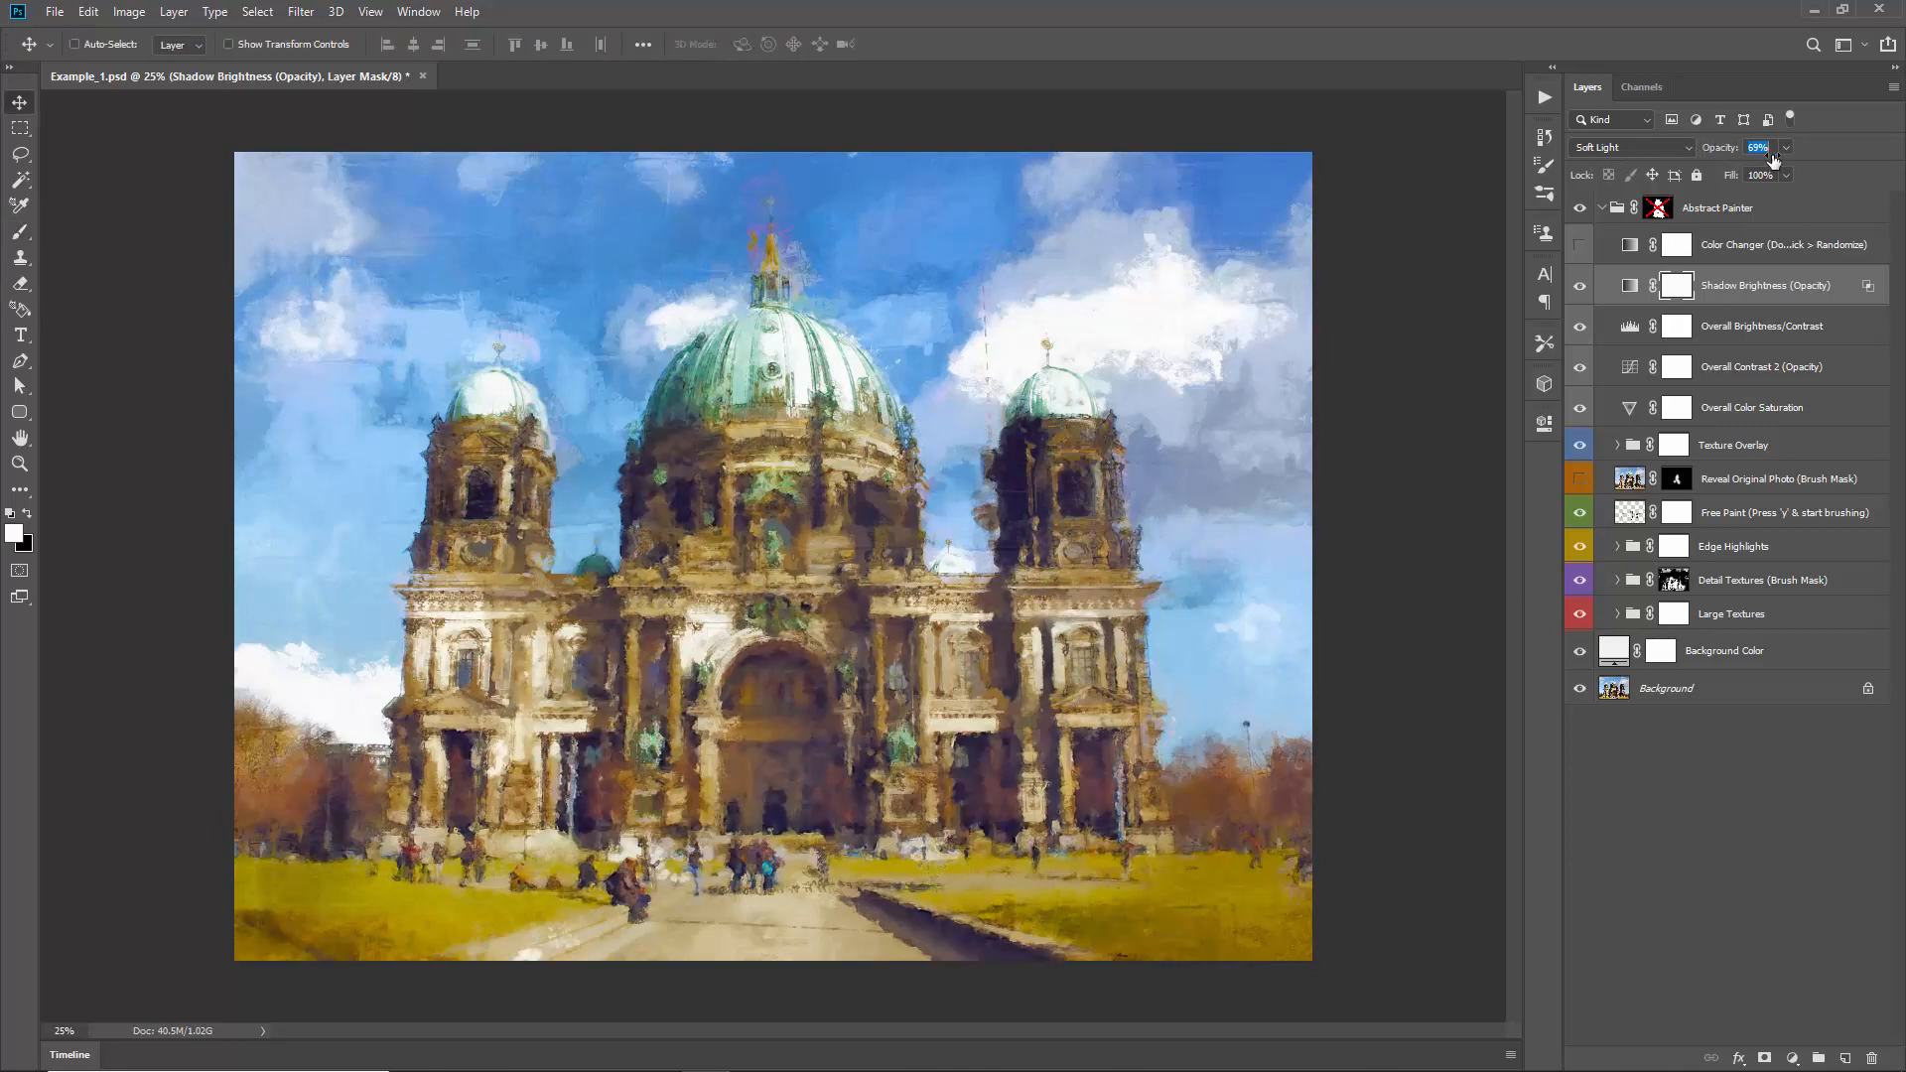
pyautogui.write('0')
pyautogui.press('Return')
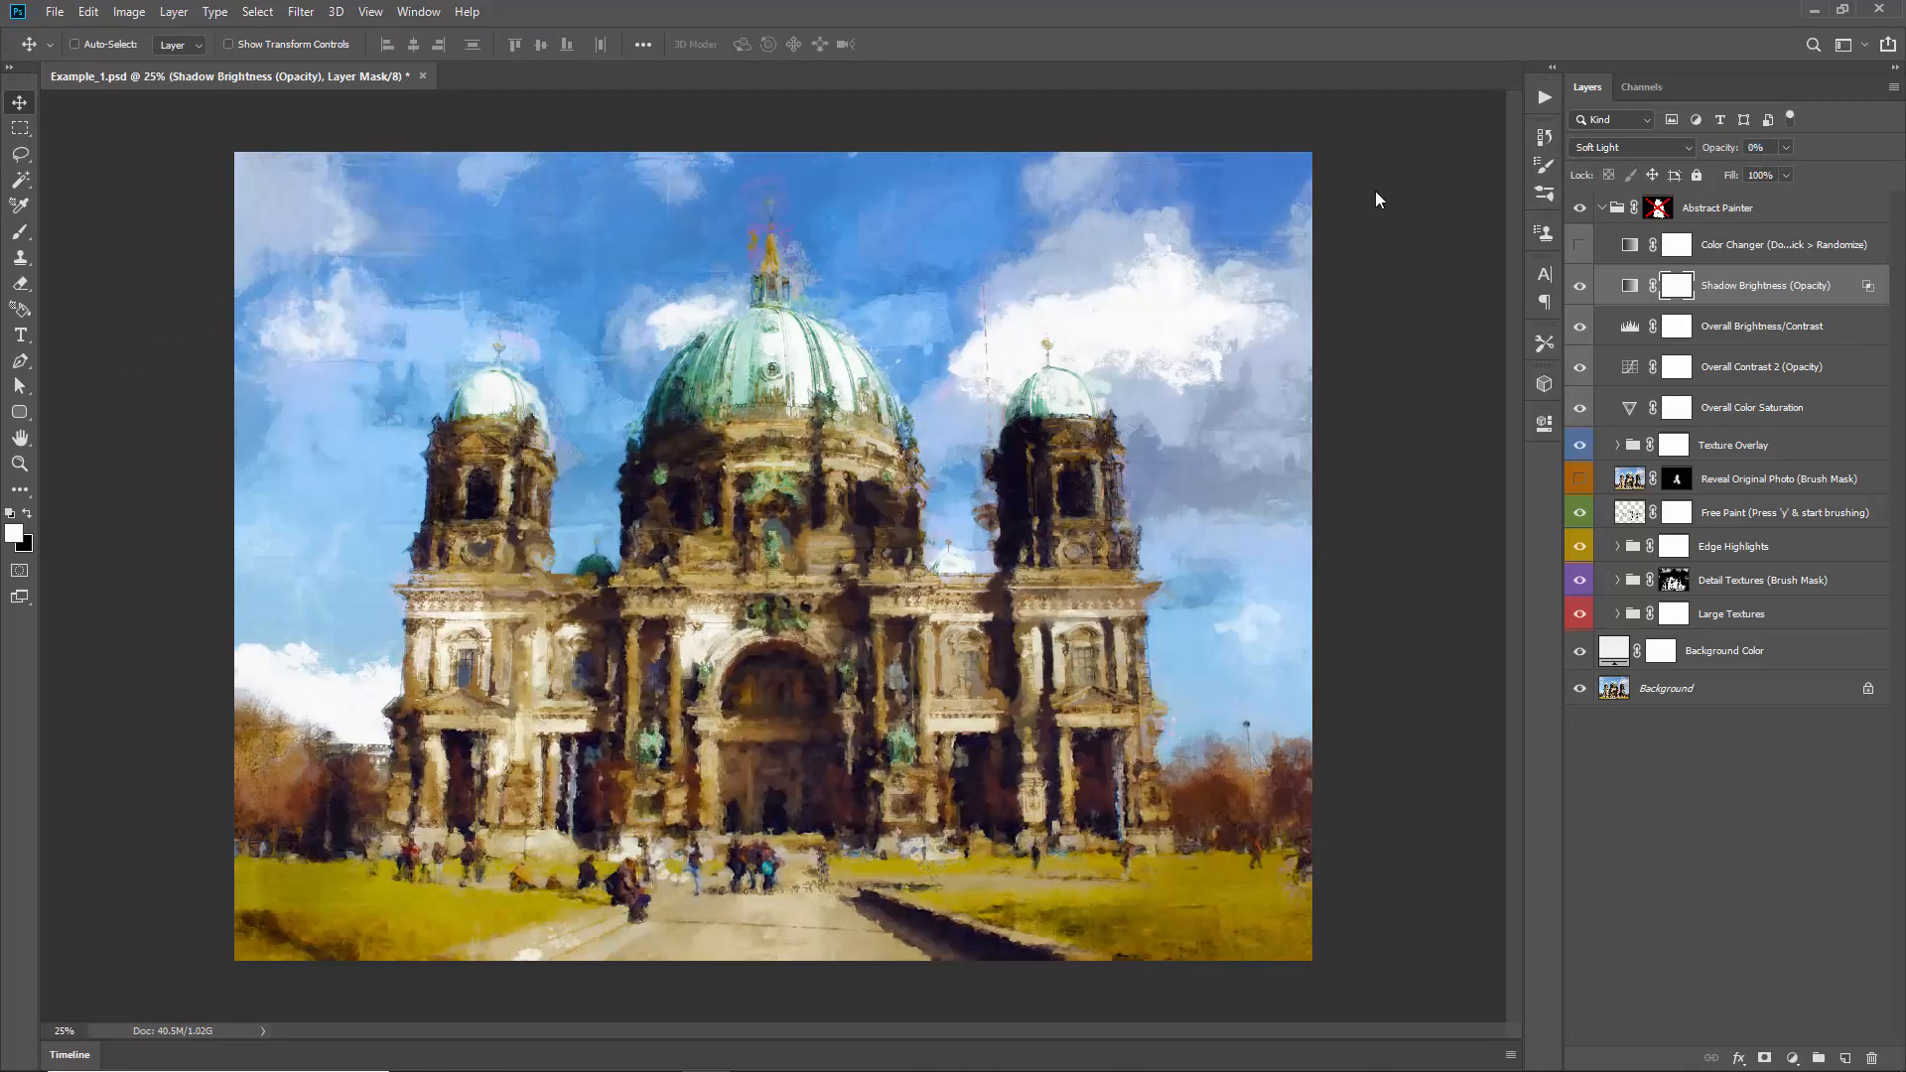
# Step: Show the Color Changer layer and open its gradient map in the Gradient Editor, placed clear of the main dome
pyautogui.click(1735, 254)
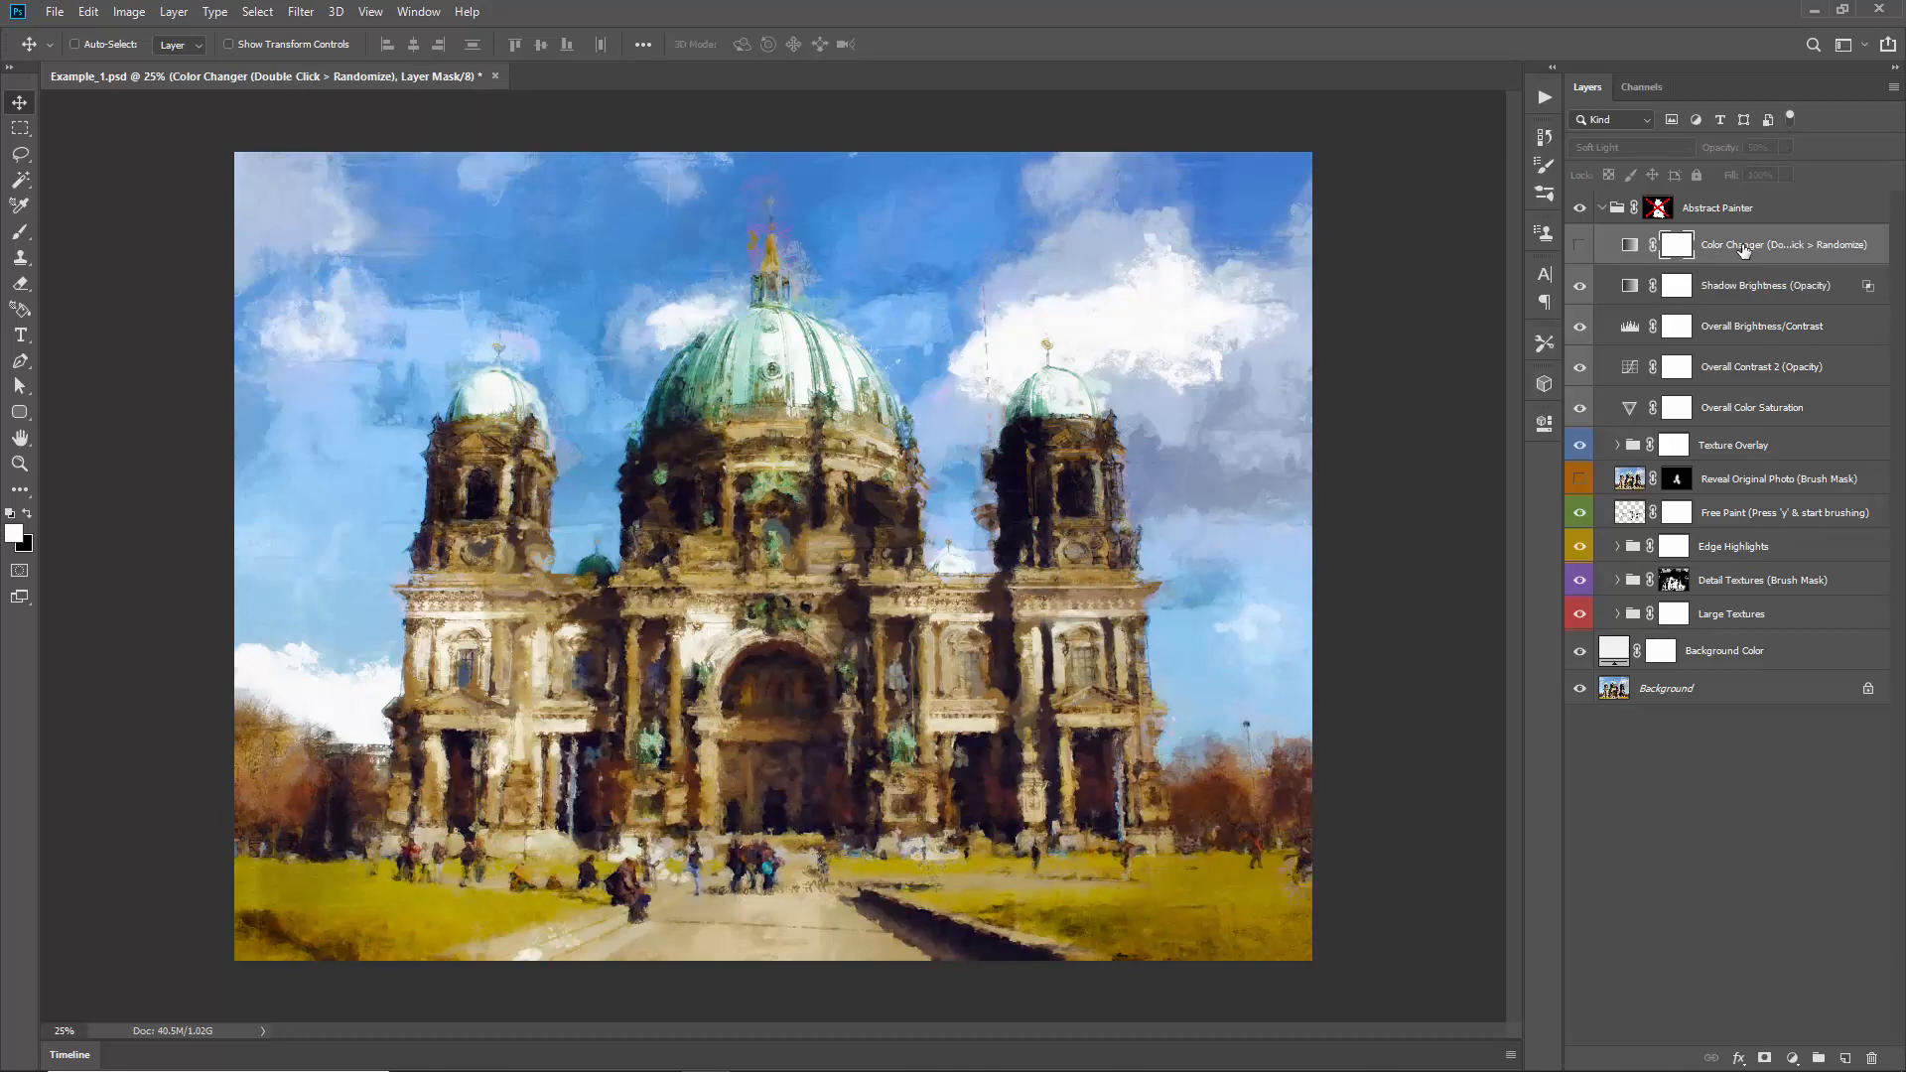
pyautogui.doubleClick(1798, 247)
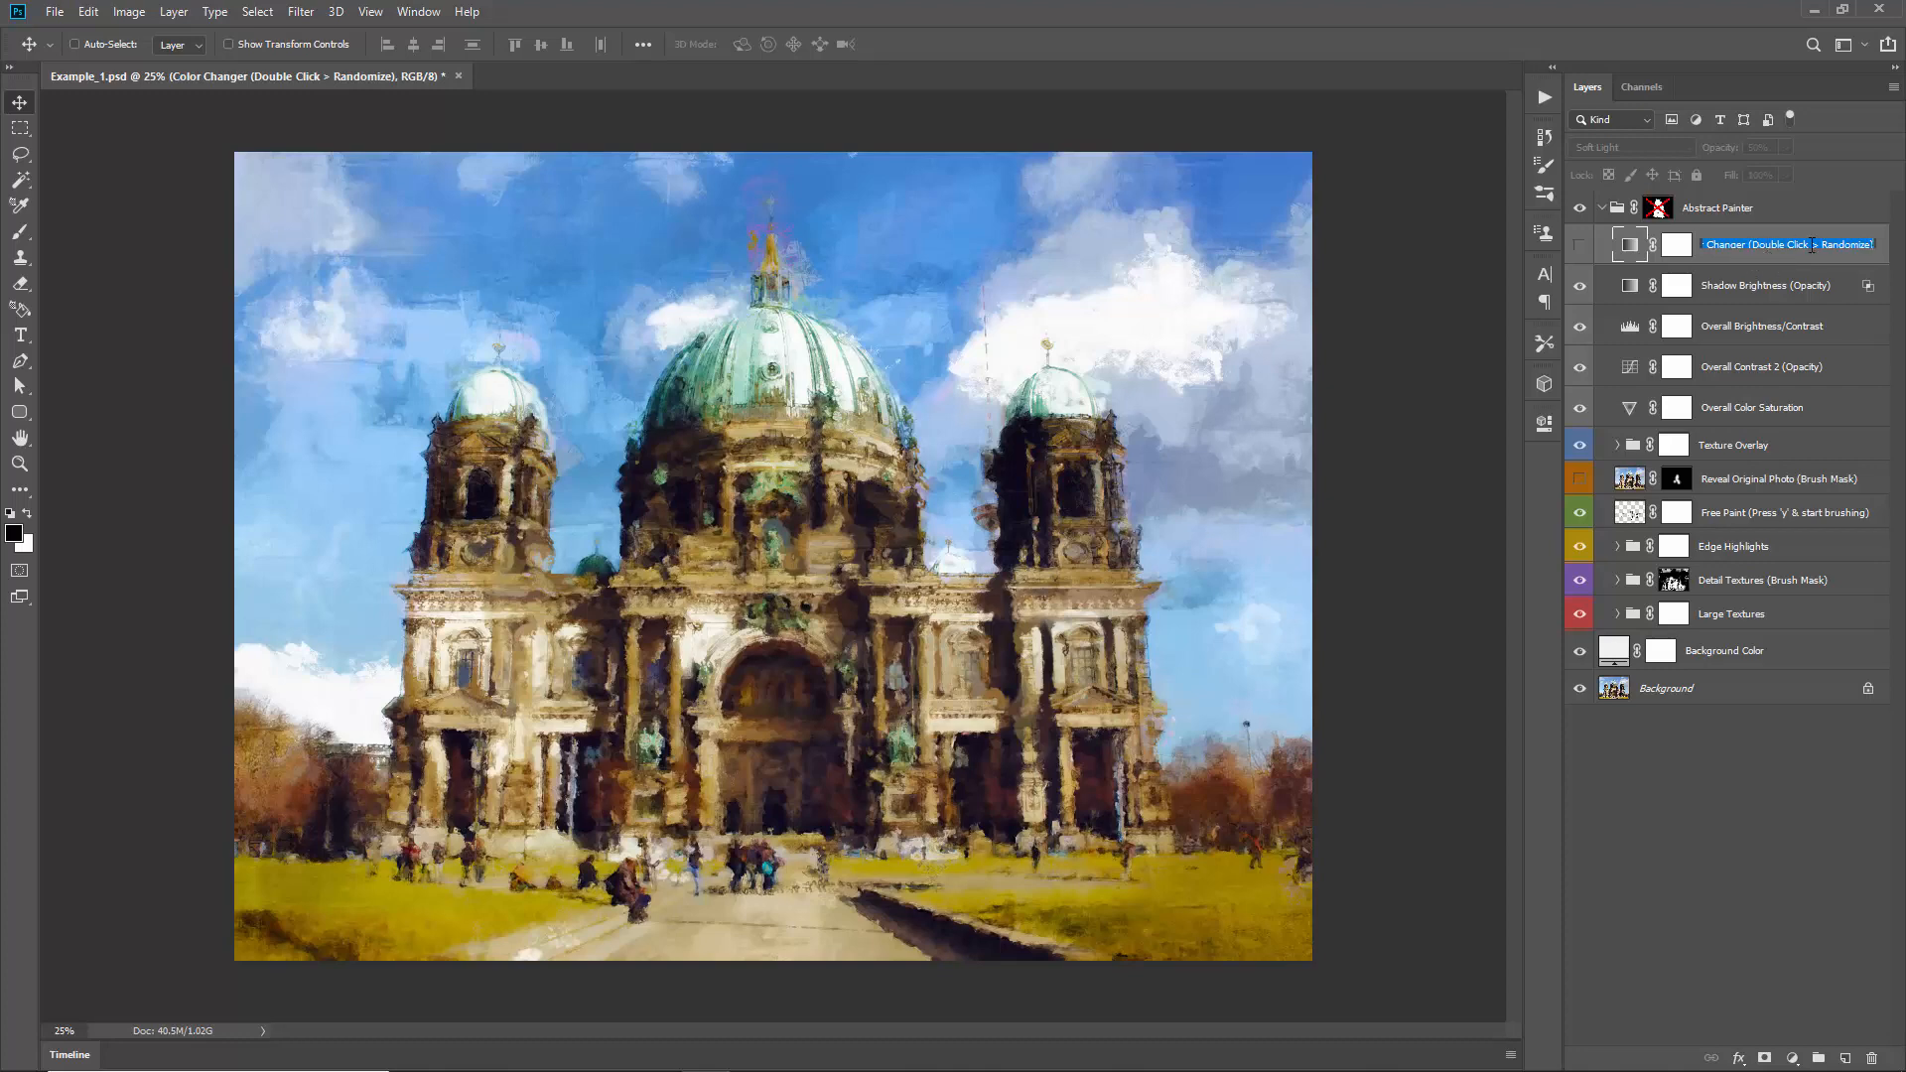
pyautogui.click(1822, 262)
pyautogui.click(1584, 249)
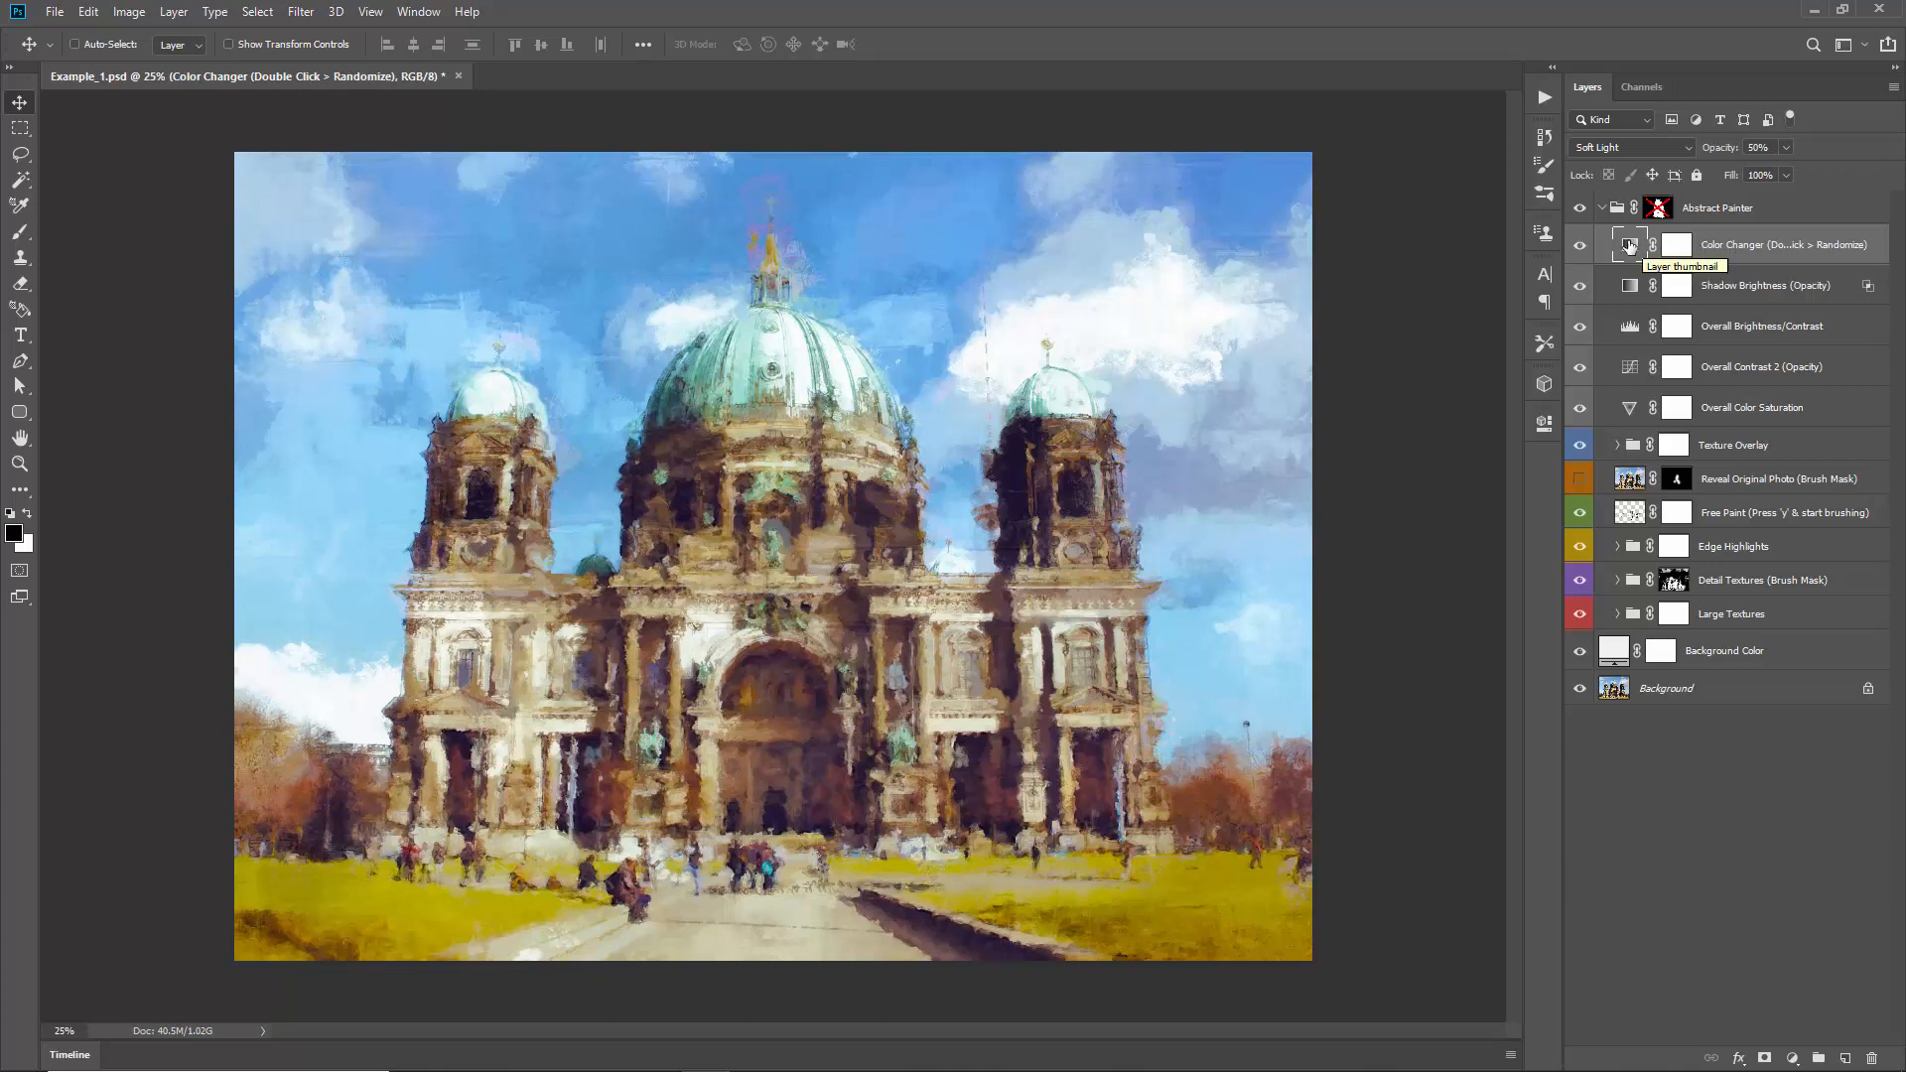
pyautogui.doubleClick(1636, 257)
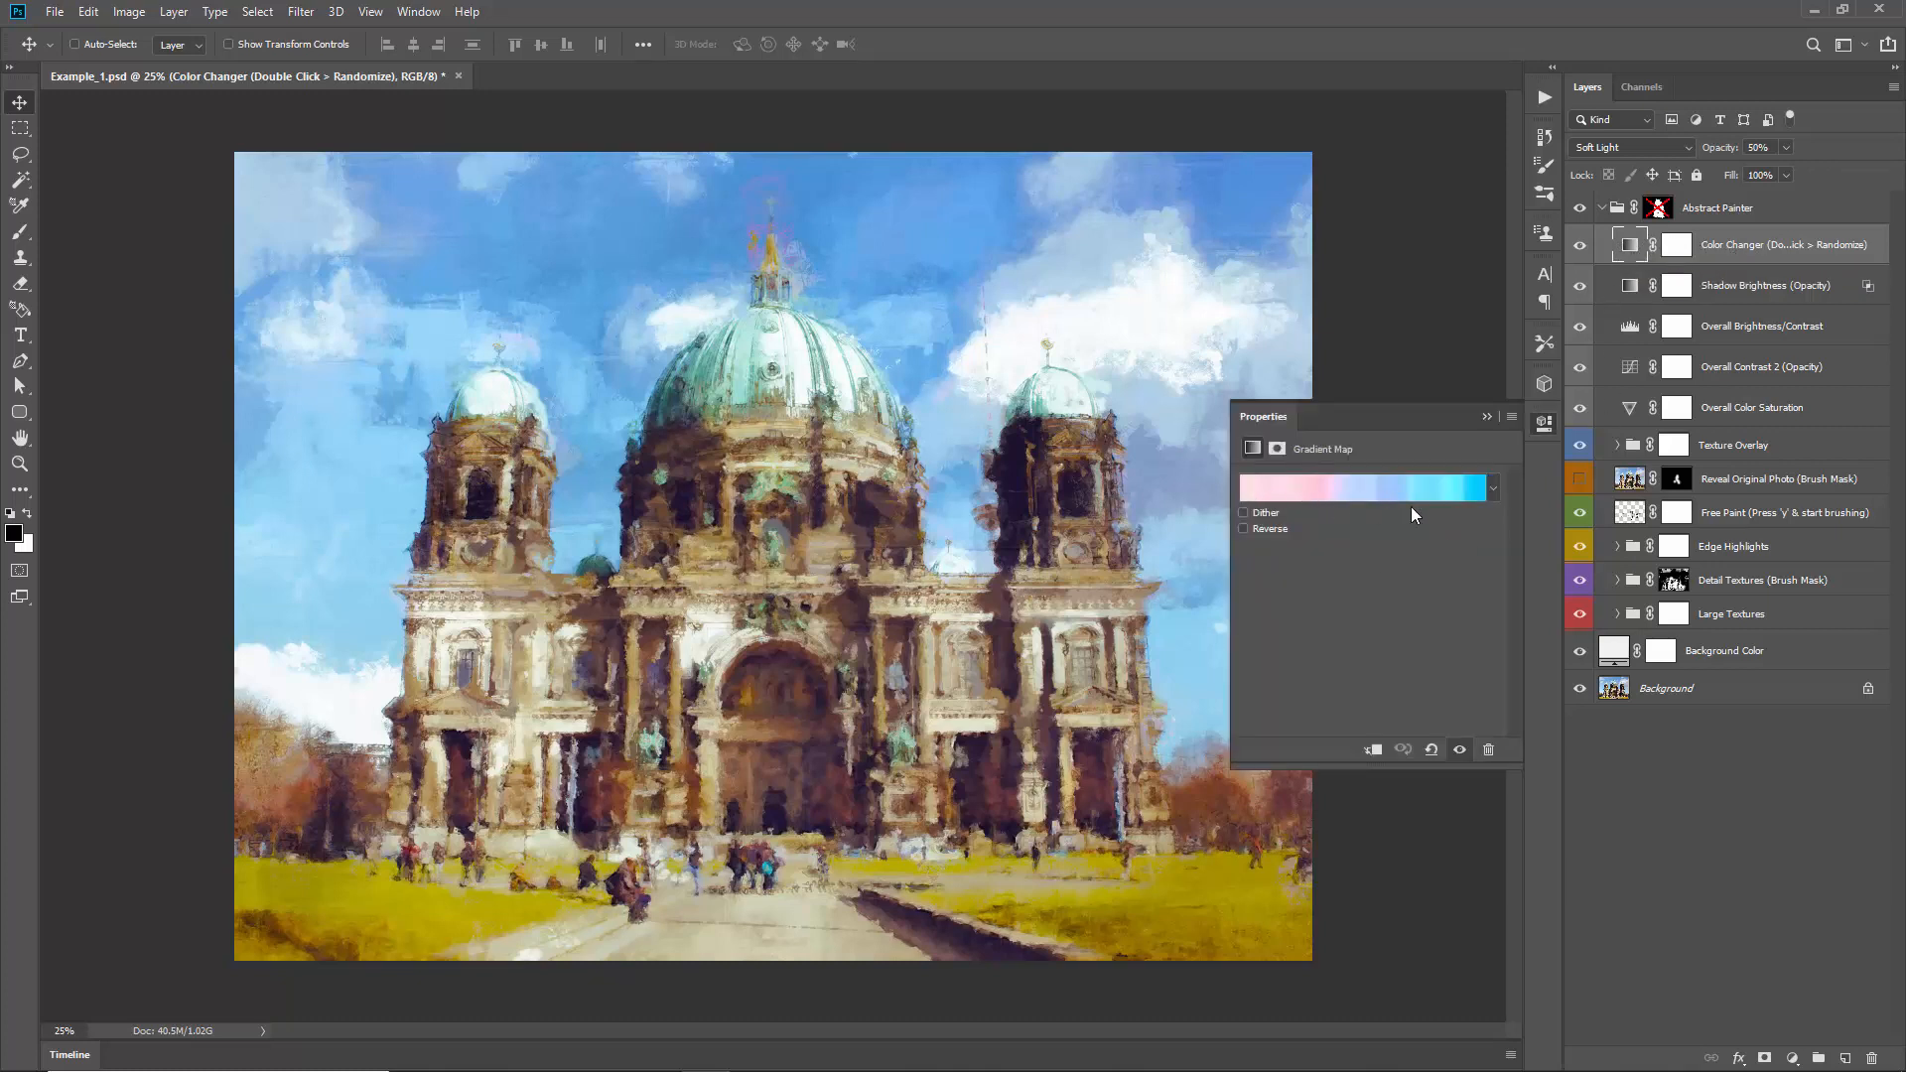
pyautogui.click(1316, 492)
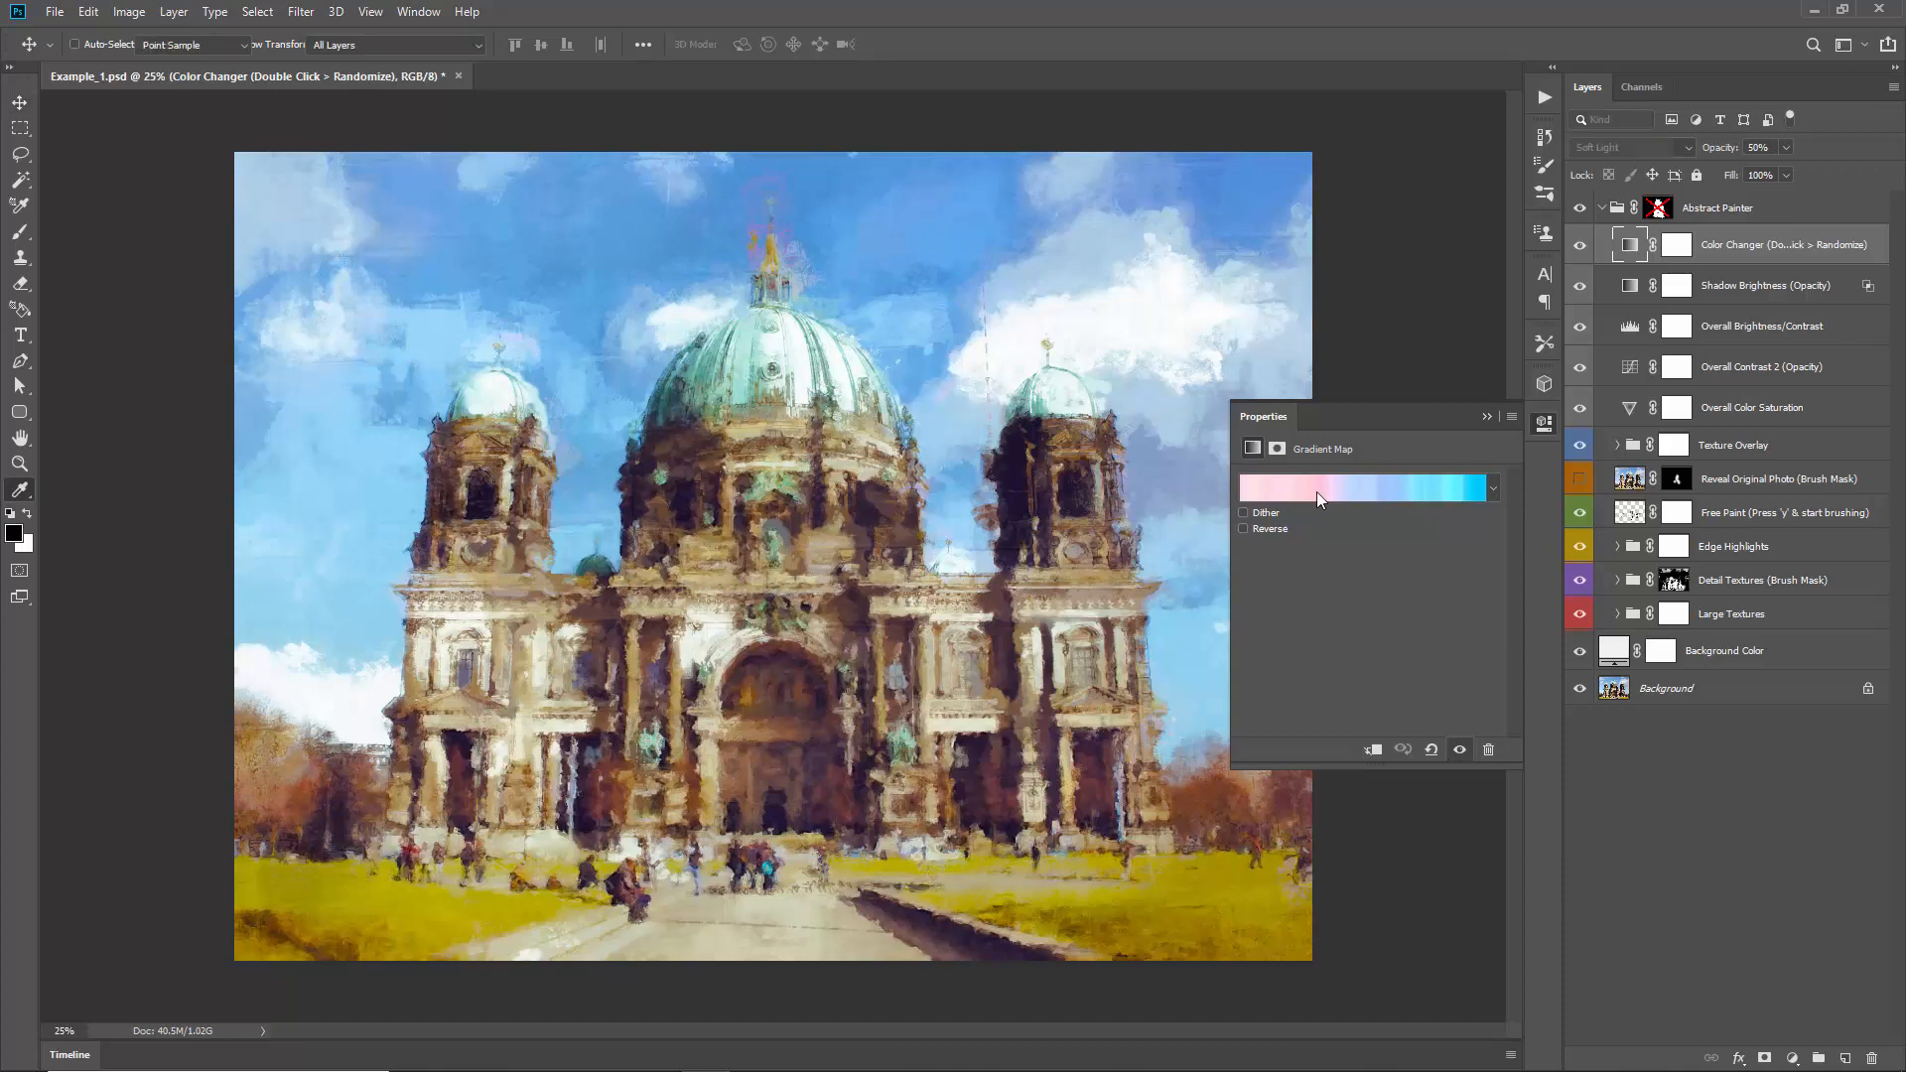
pyautogui.moveTo(1304, 117); pyautogui.dragTo(1186, 96)
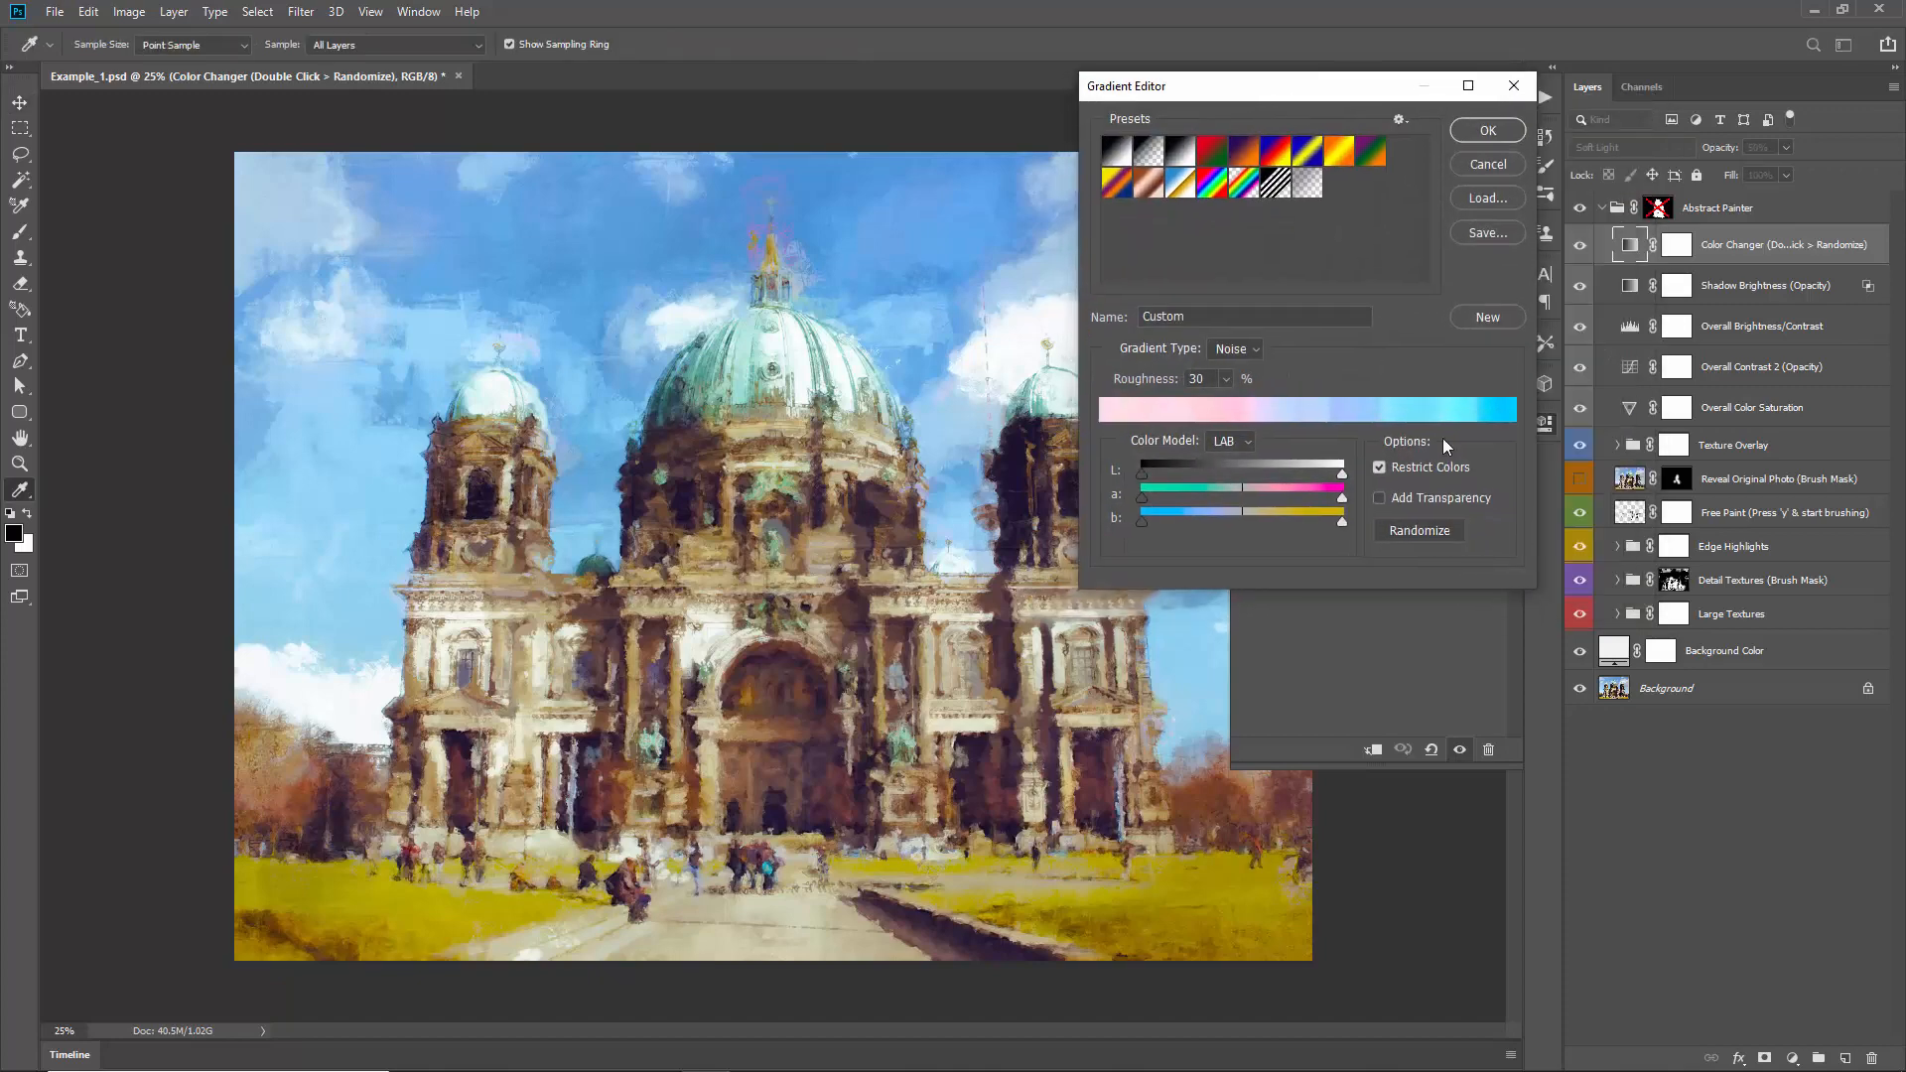
# Step: Randomize the Color Changer gradient several times until it runs from teal through green and orange to pink
pyautogui.click(1408, 530)
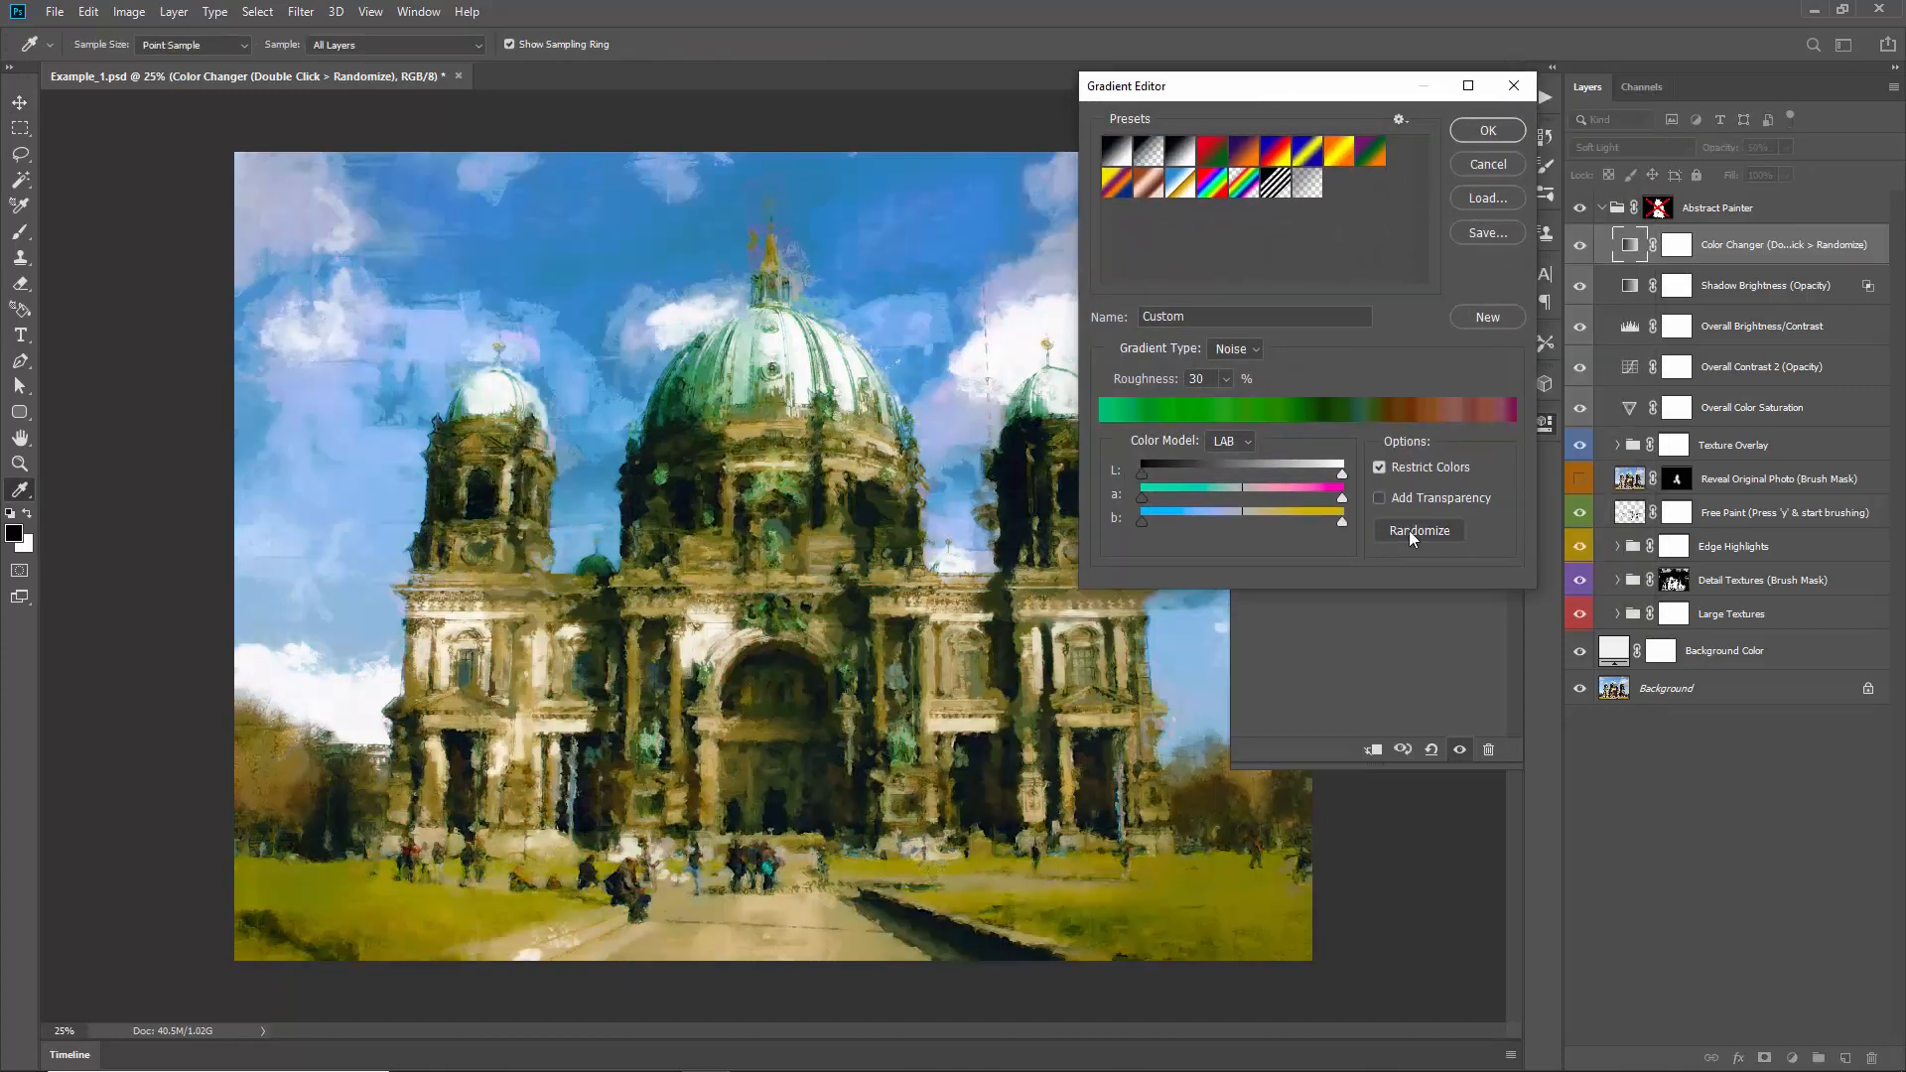
pyautogui.click(1409, 530)
pyautogui.click(1409, 530)
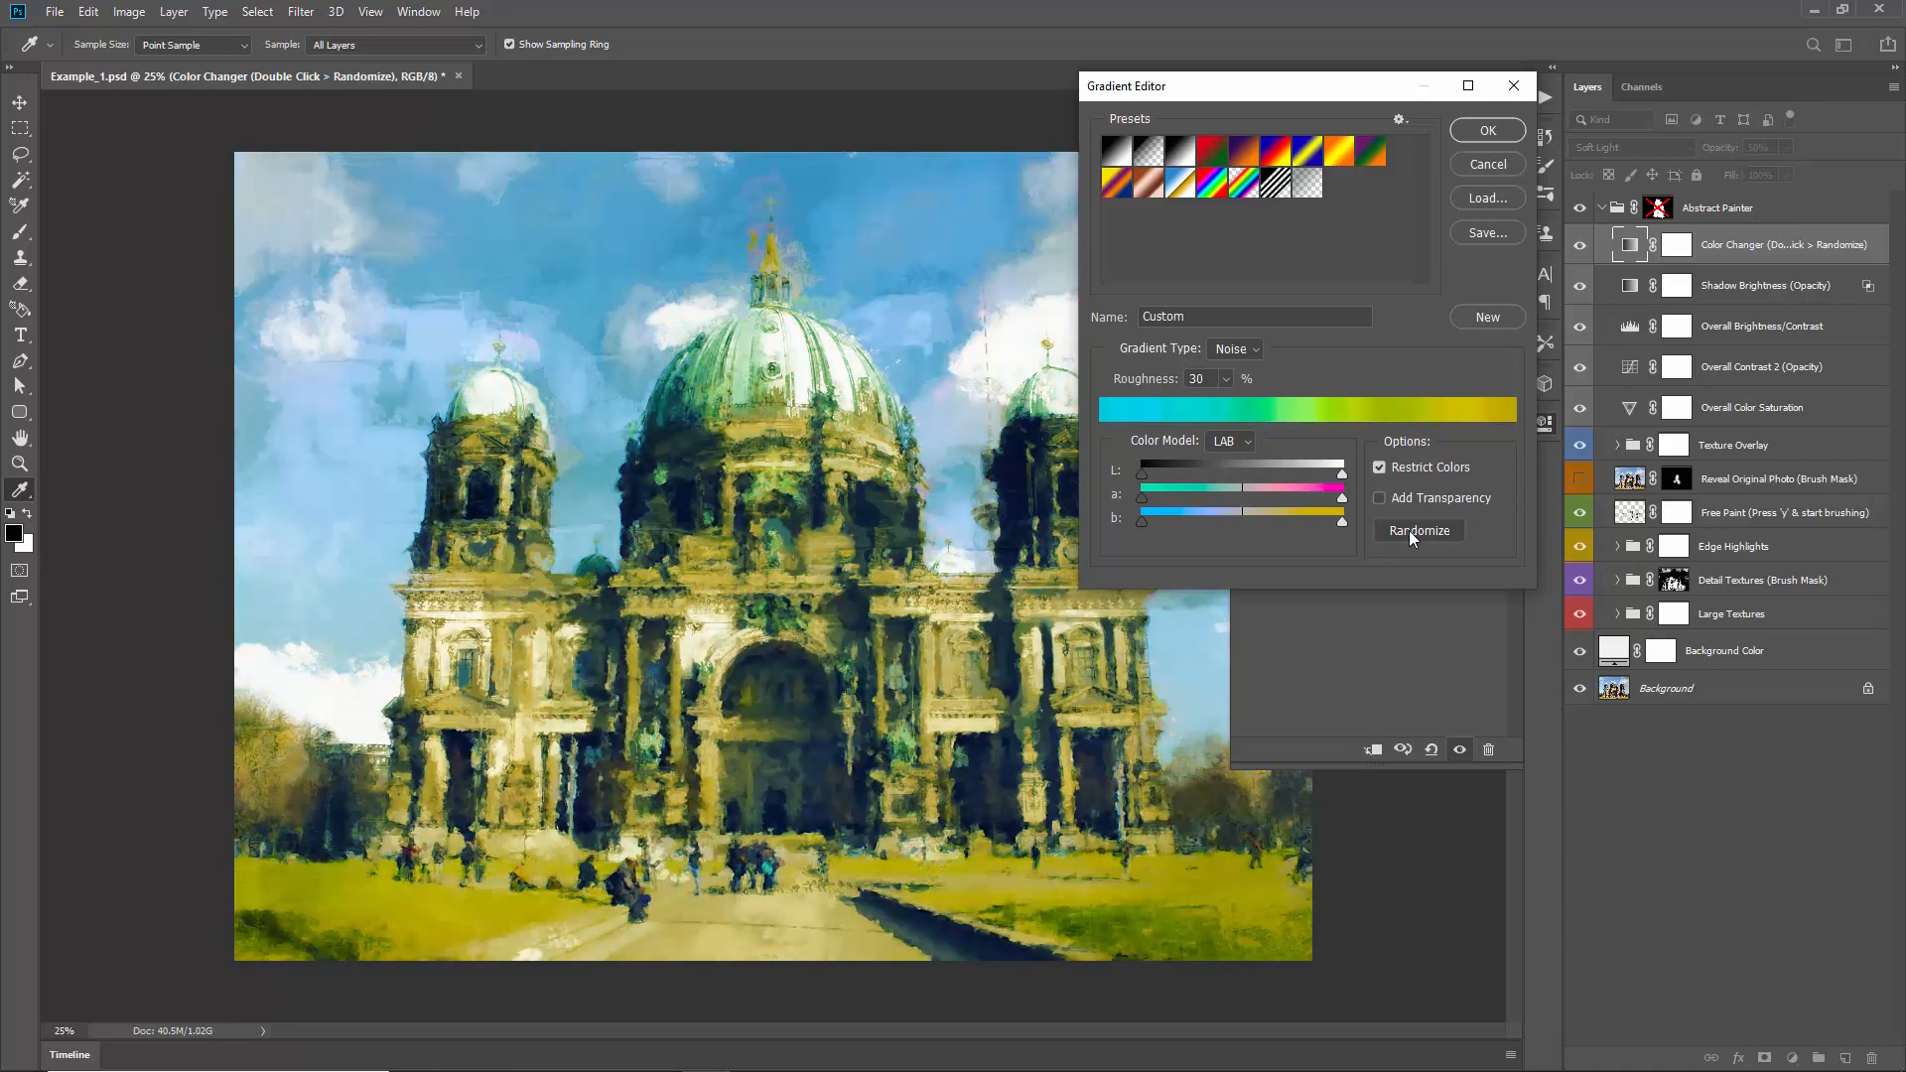
pyautogui.click(1408, 530)
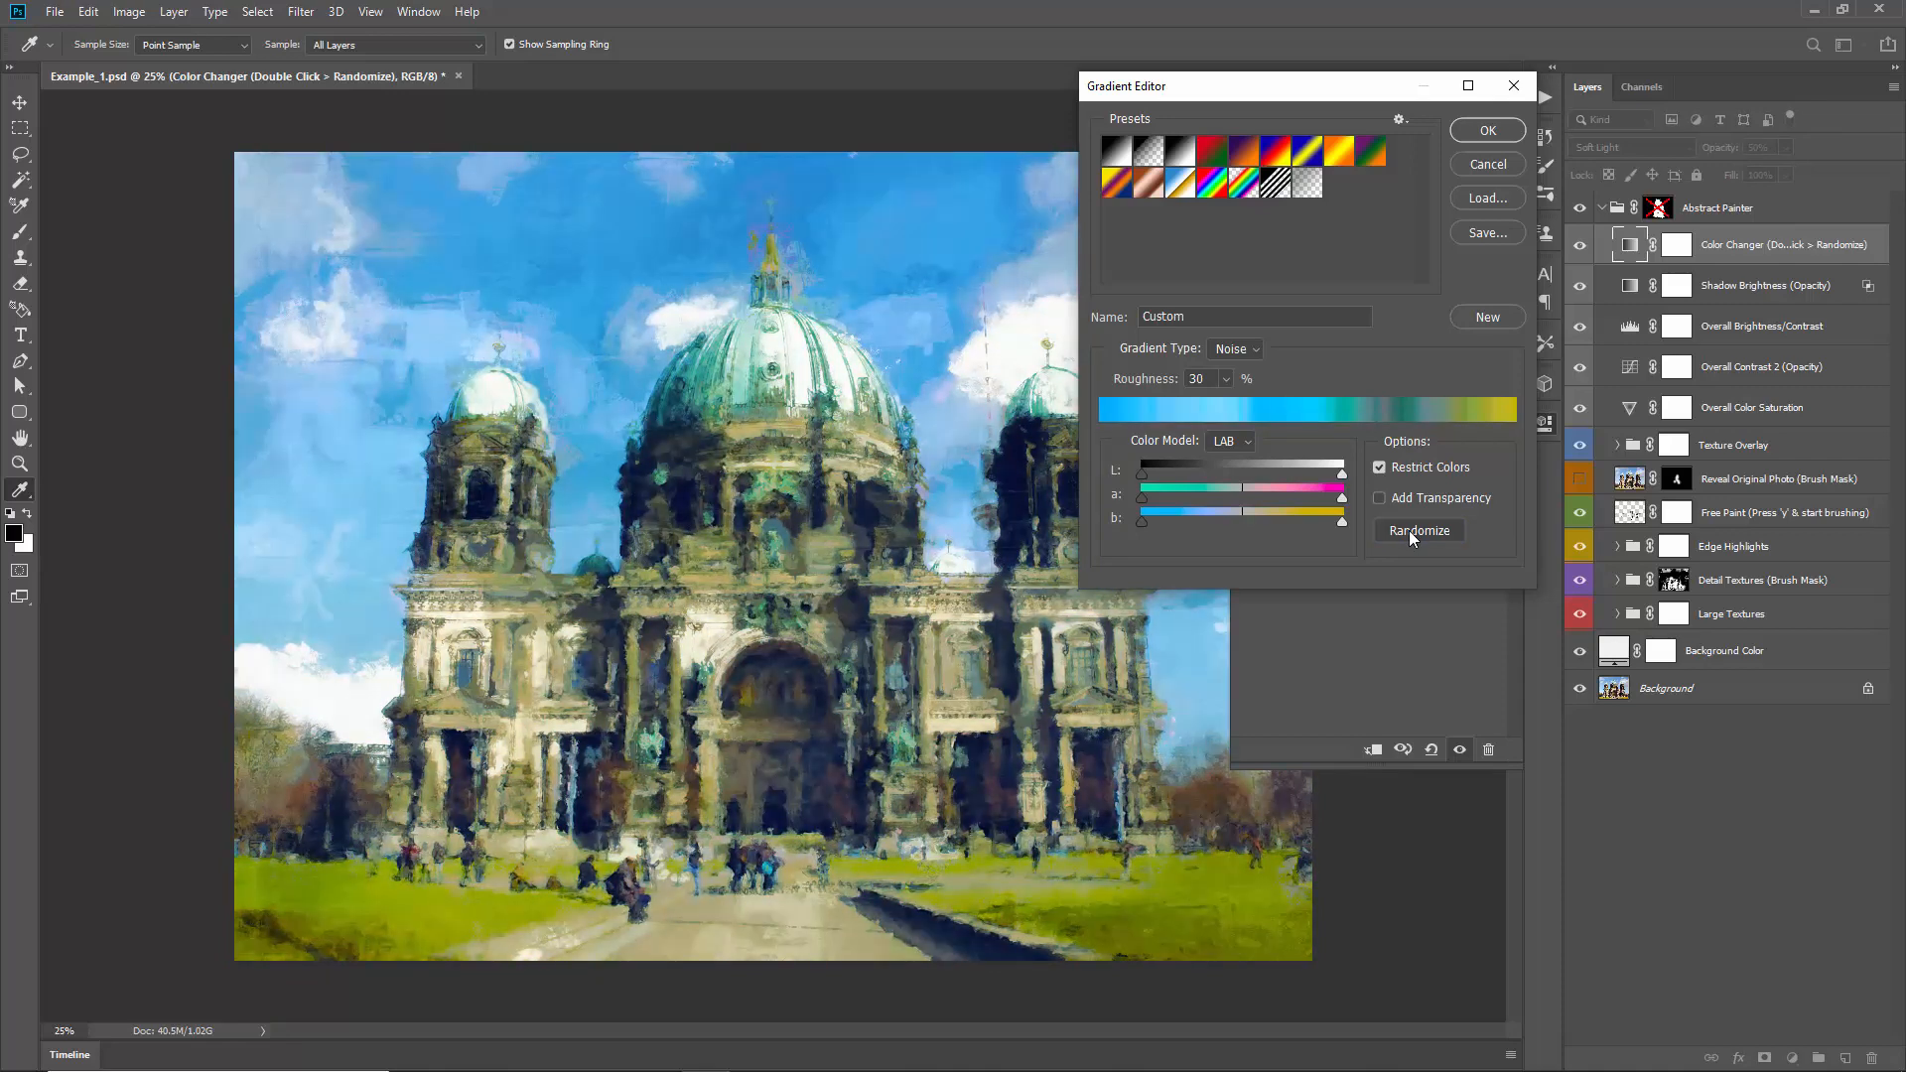
pyautogui.click(1408, 530)
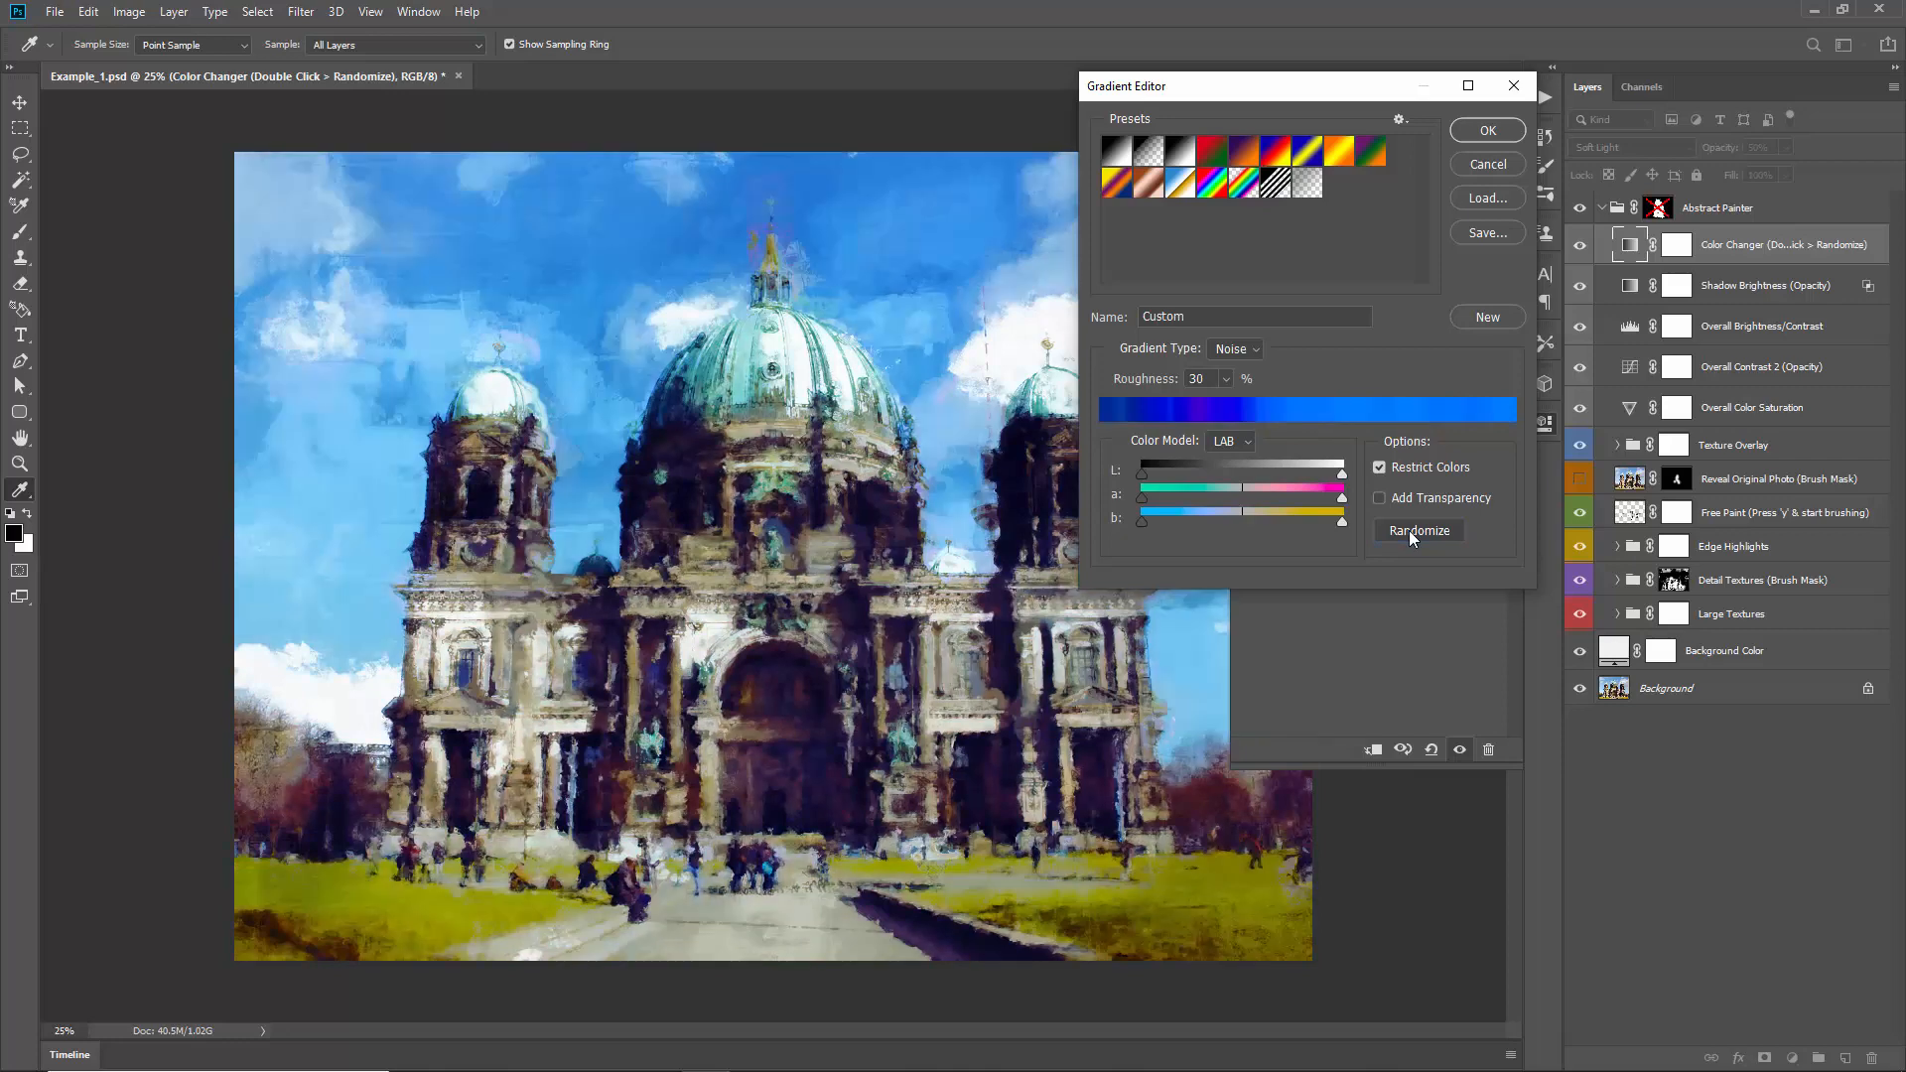
pyautogui.click(1409, 530)
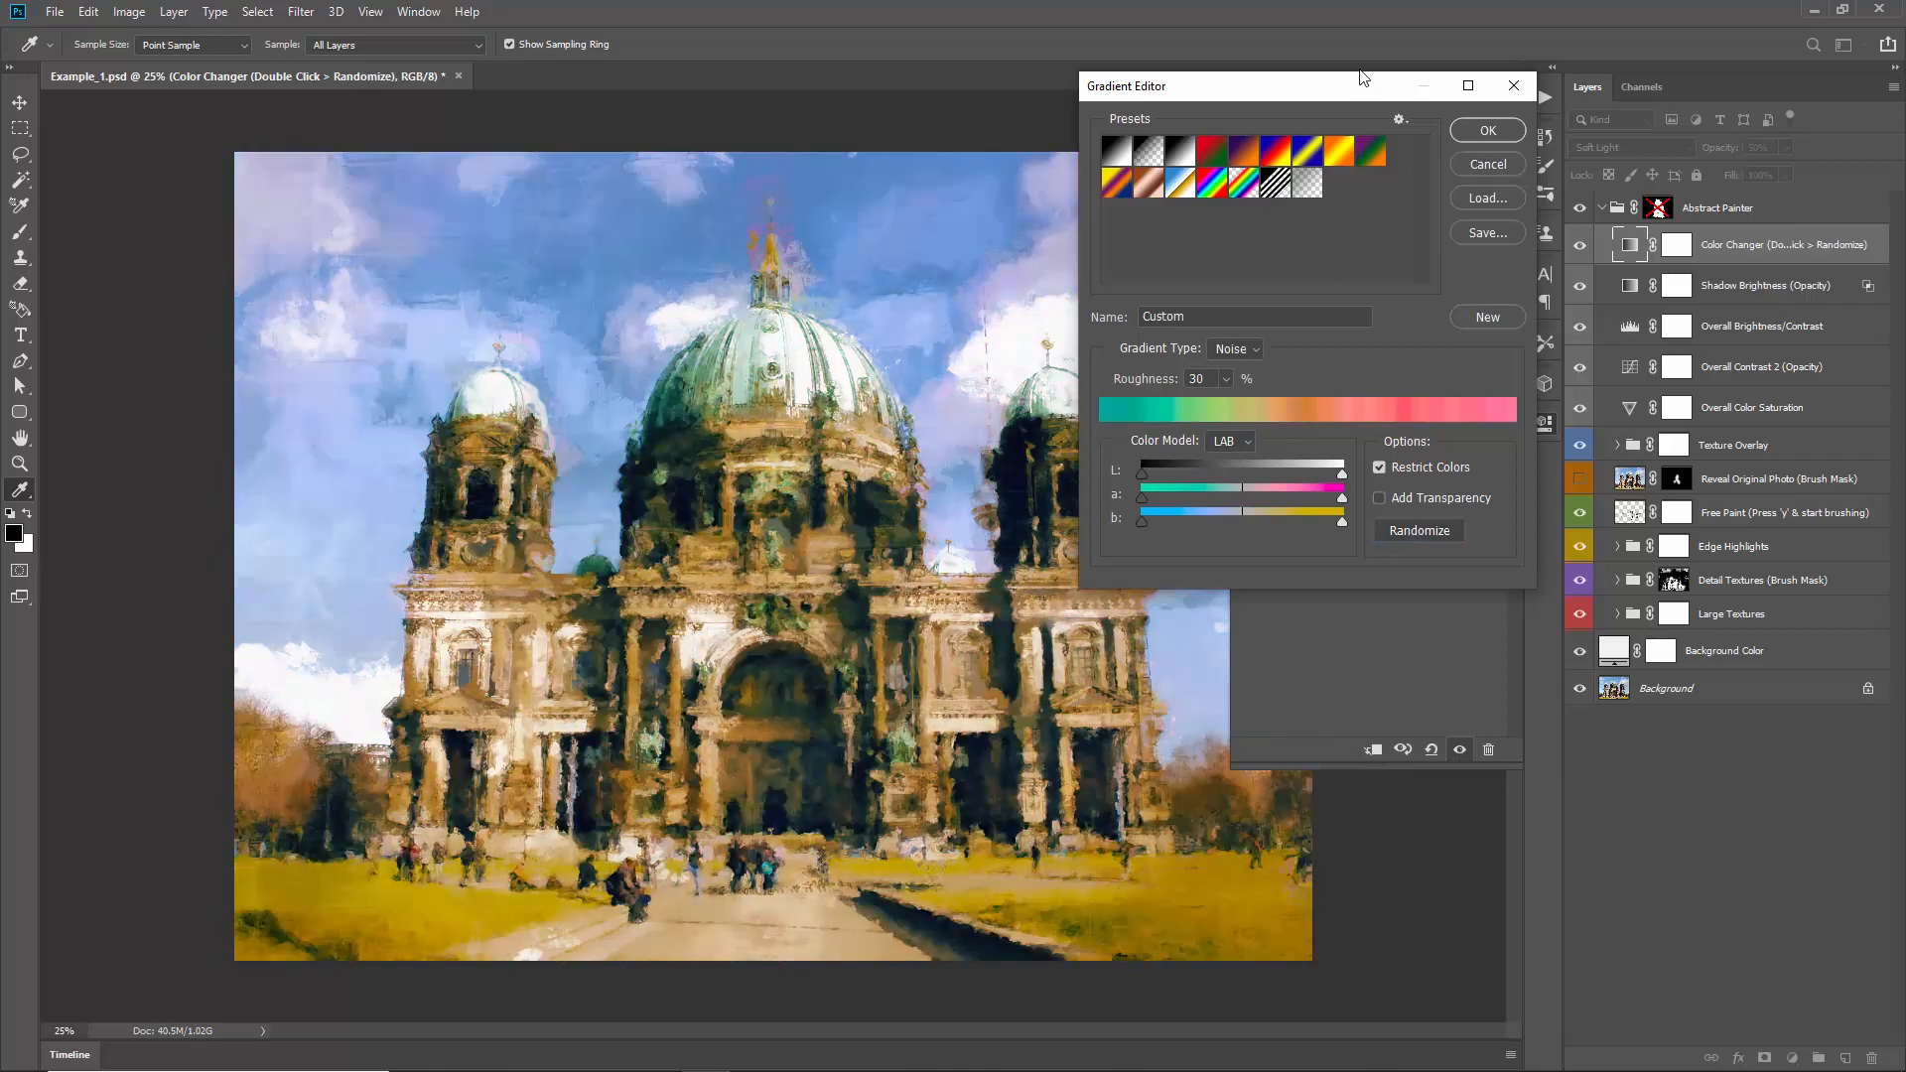
# Step: Keep LAB as the gradient's color model and accept the randomized gradient
pyautogui.moveTo(1293, 79); pyautogui.dragTo(1403, 94)
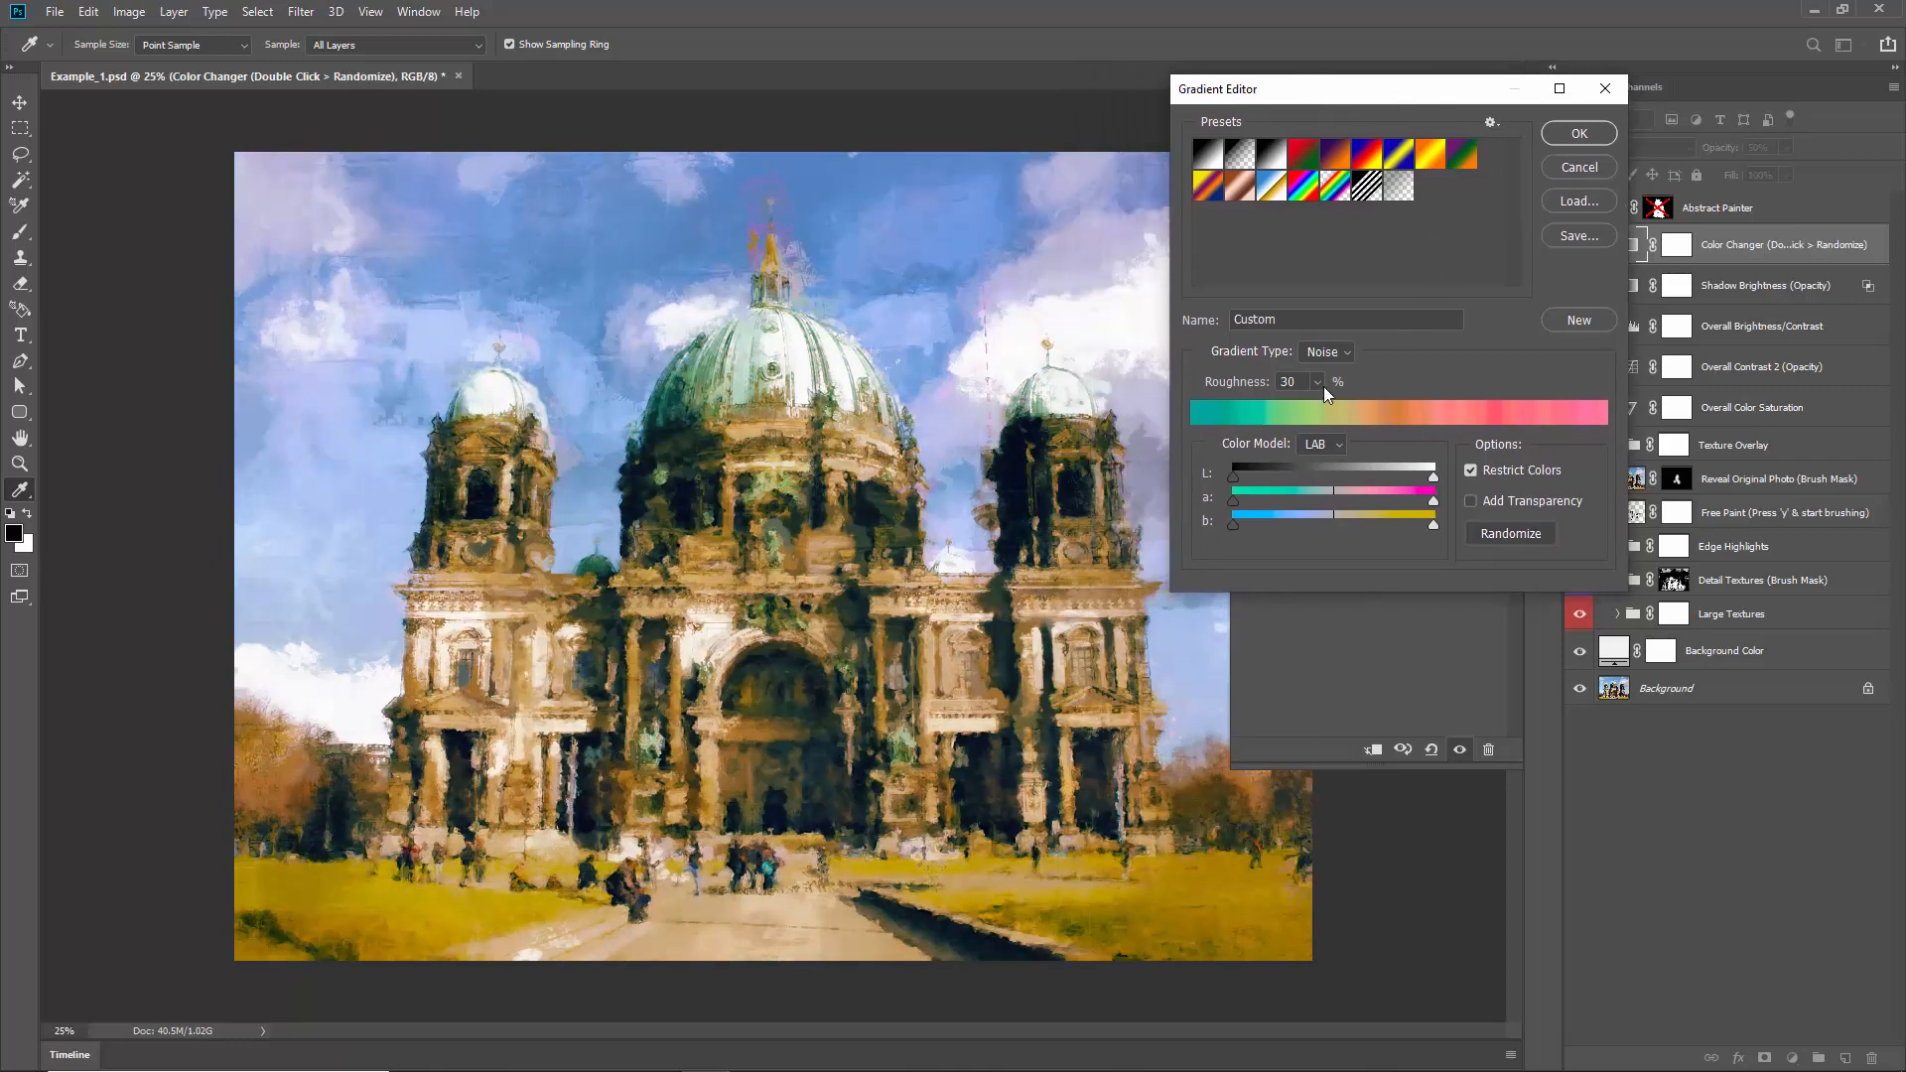
pyautogui.click(1335, 446)
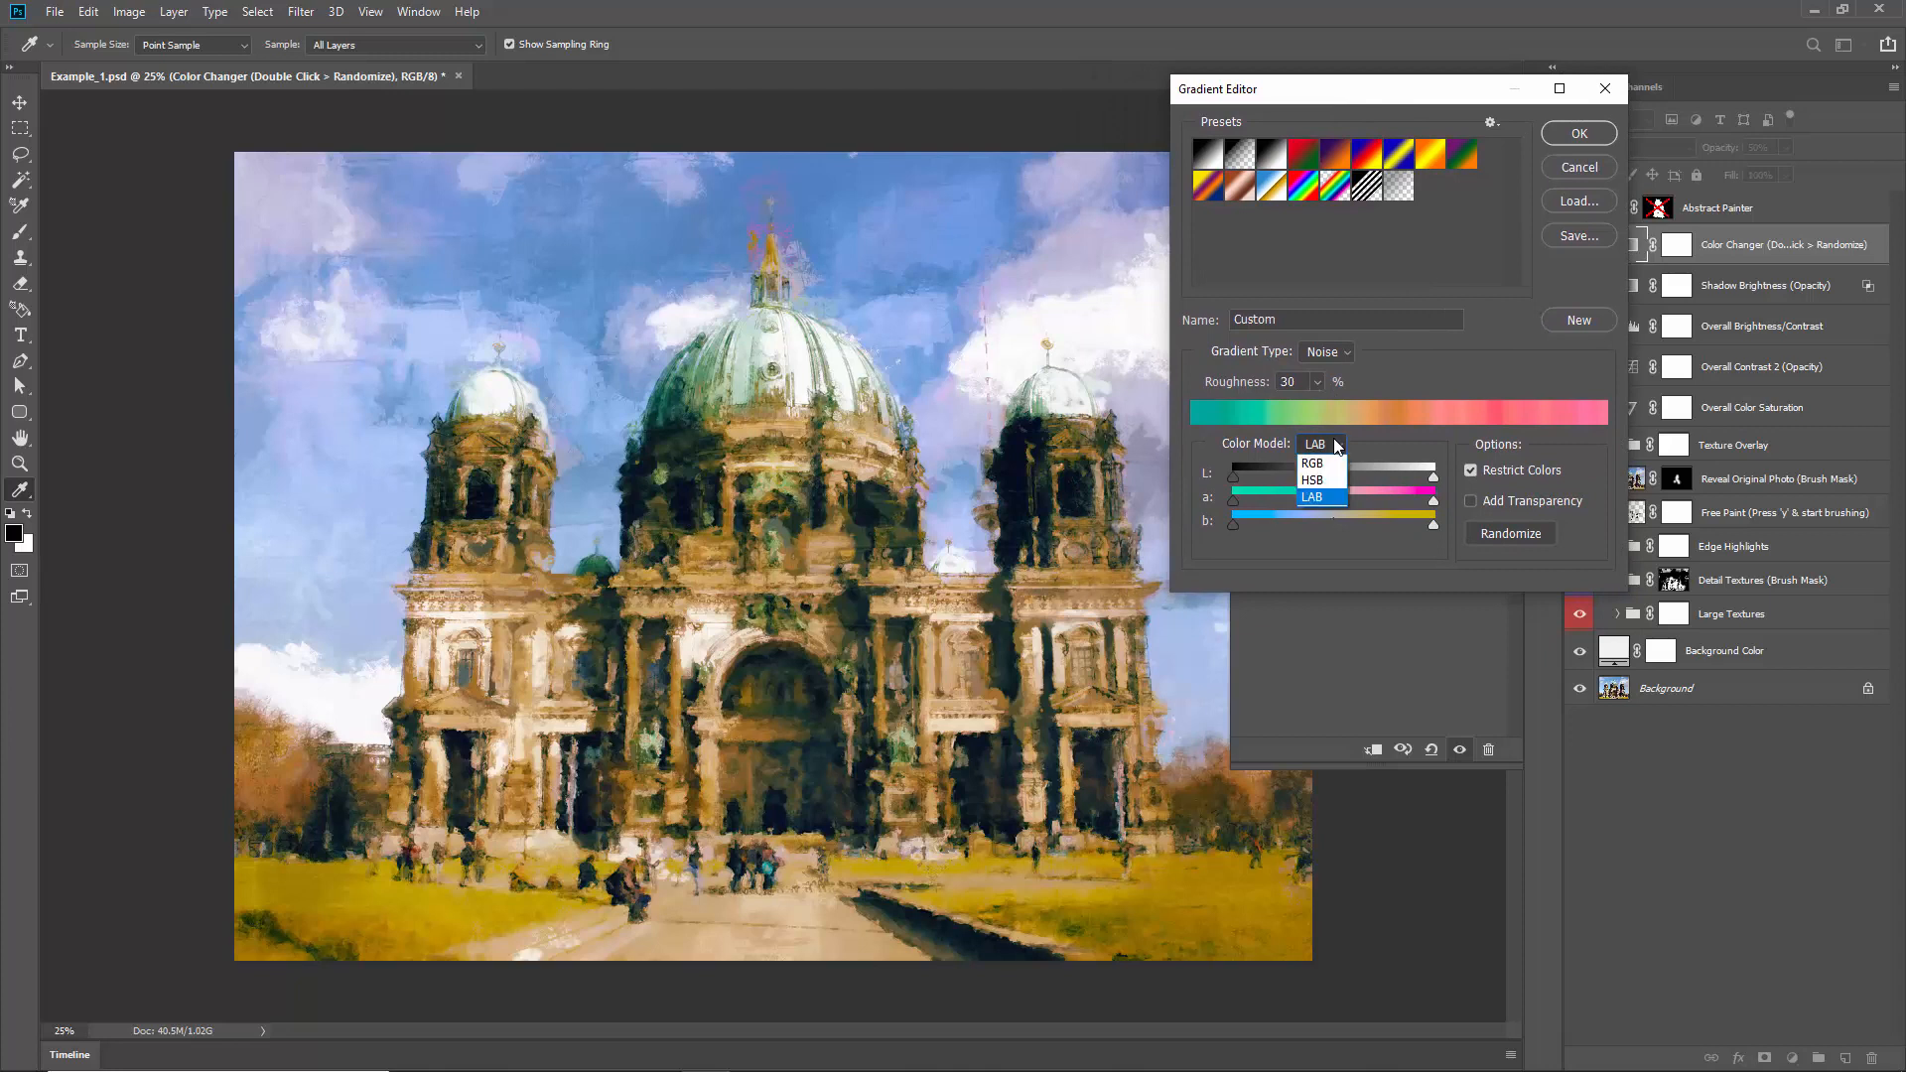
pyautogui.click(1316, 497)
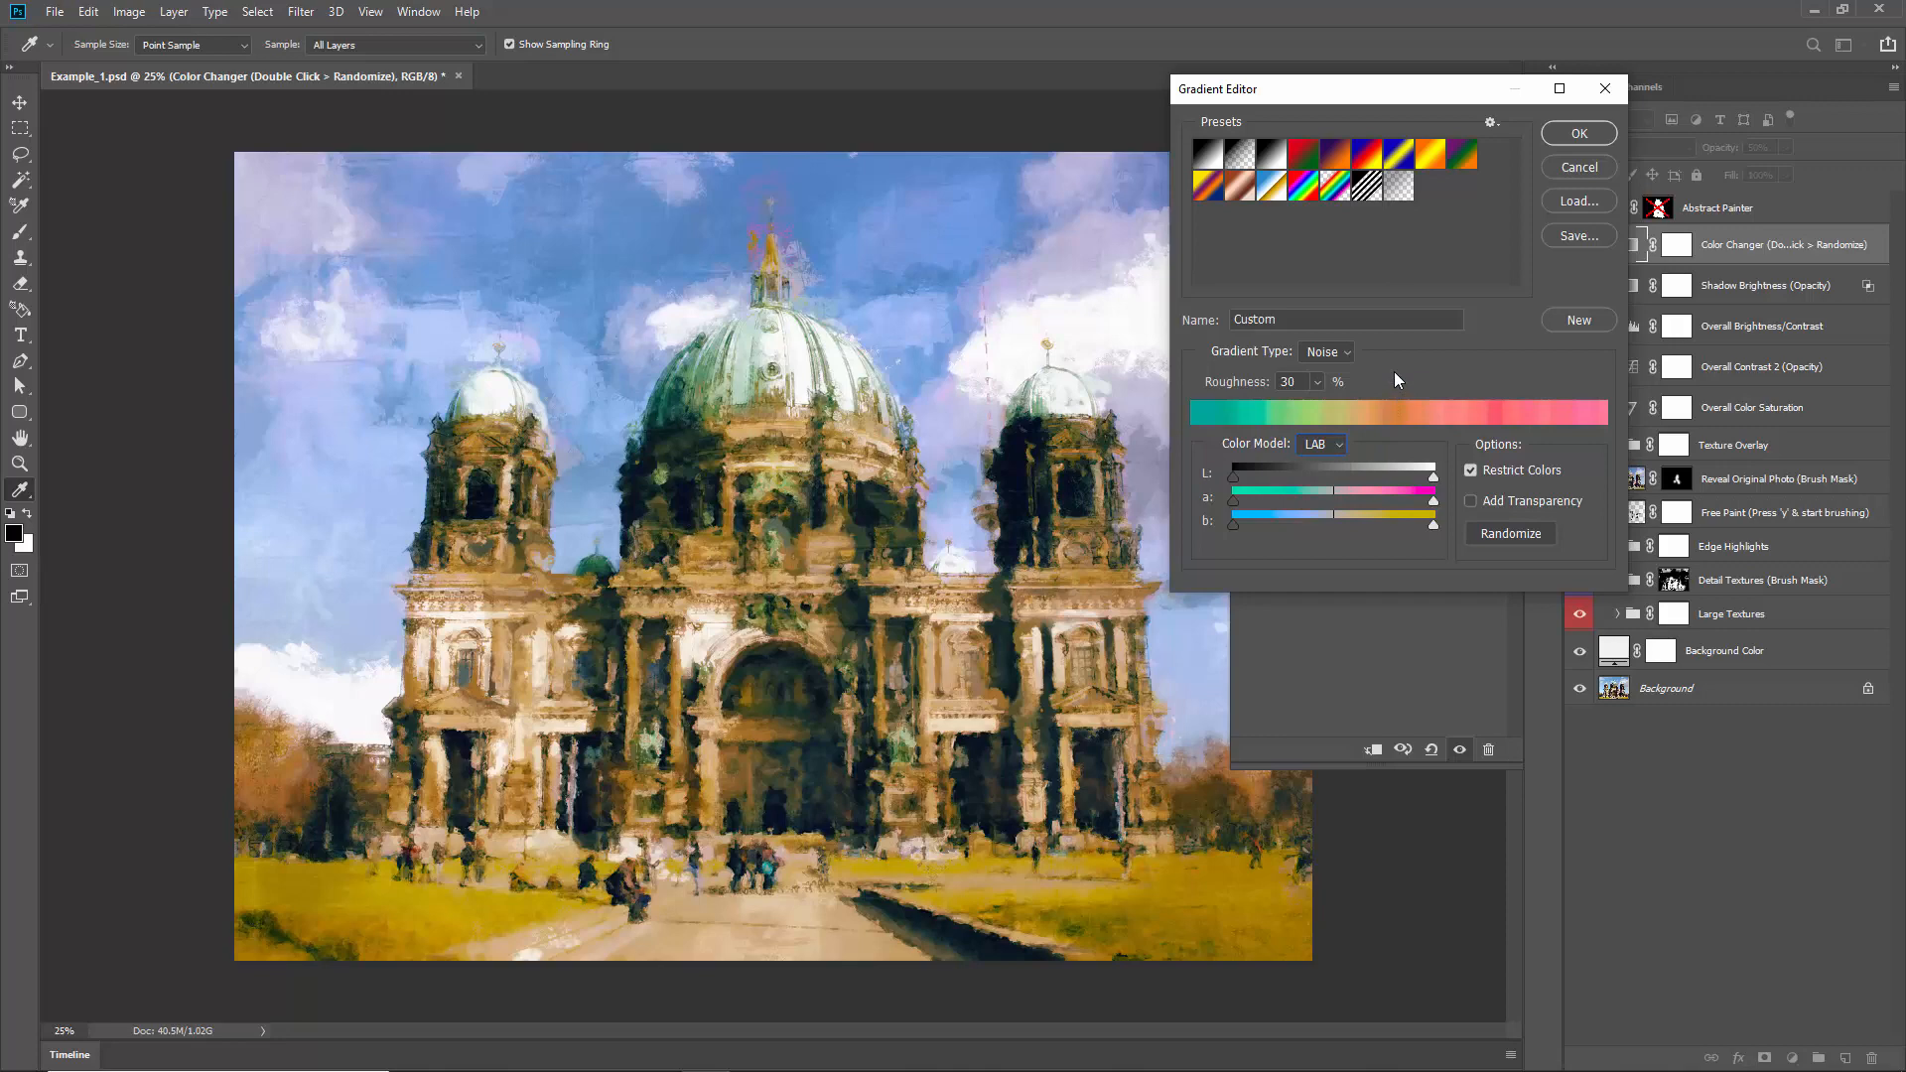
pyautogui.click(1578, 133)
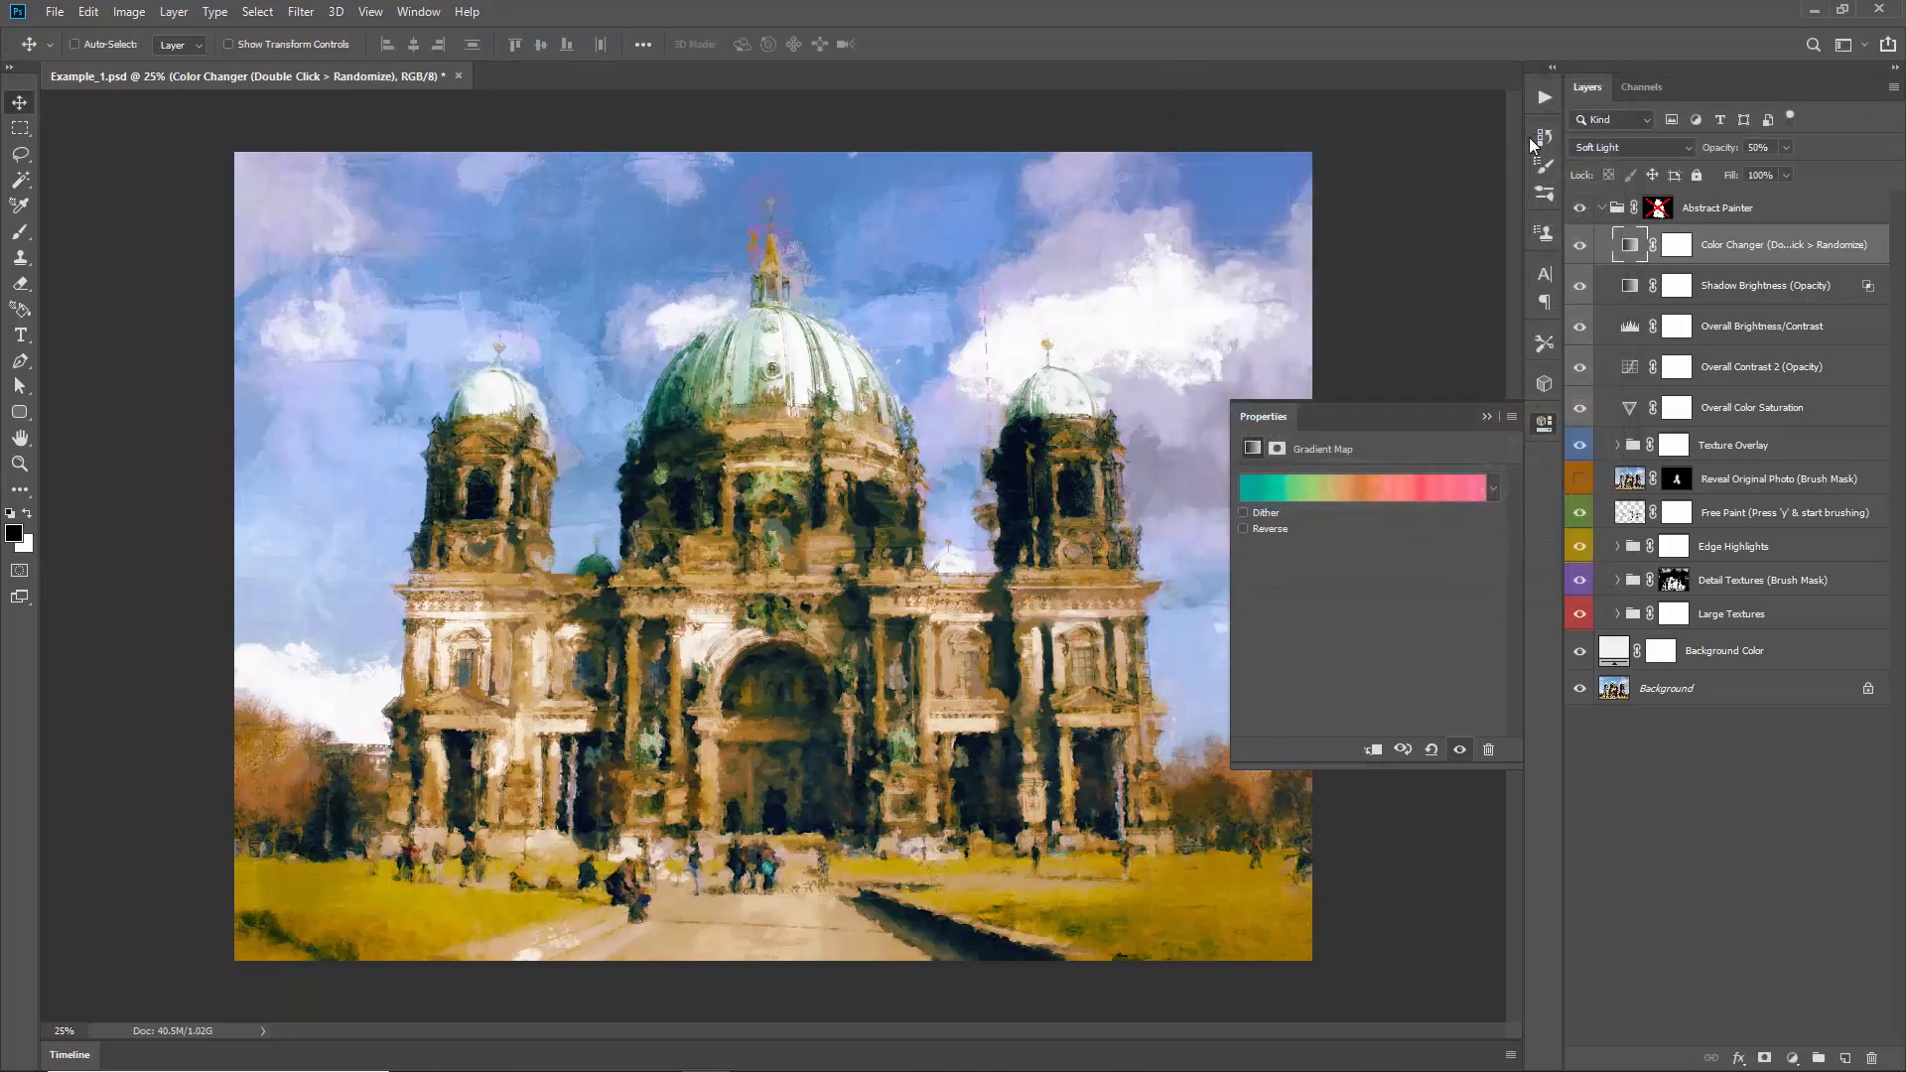
# Step: Try reversing the Color Changer's gradient map, turn Reverse off again, and close its properties
pyautogui.click(1245, 529)
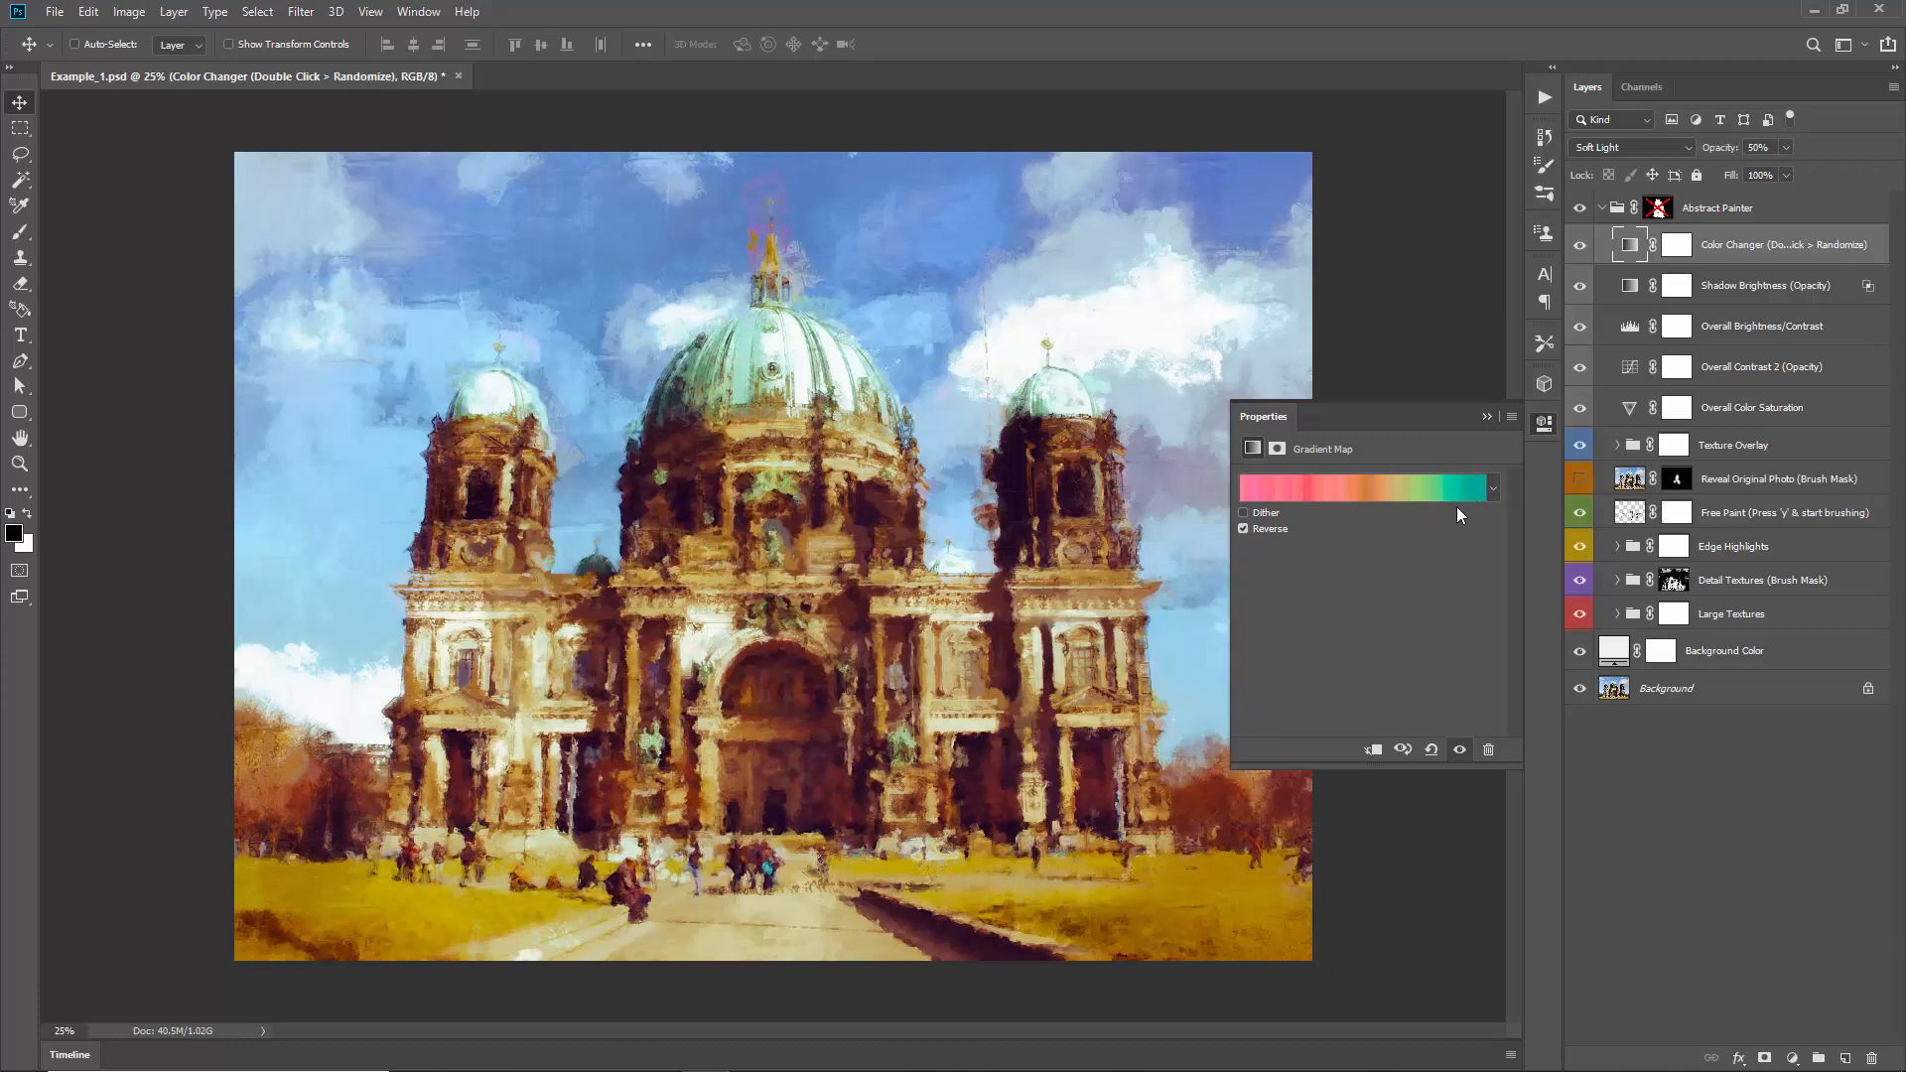
pyautogui.click(1269, 529)
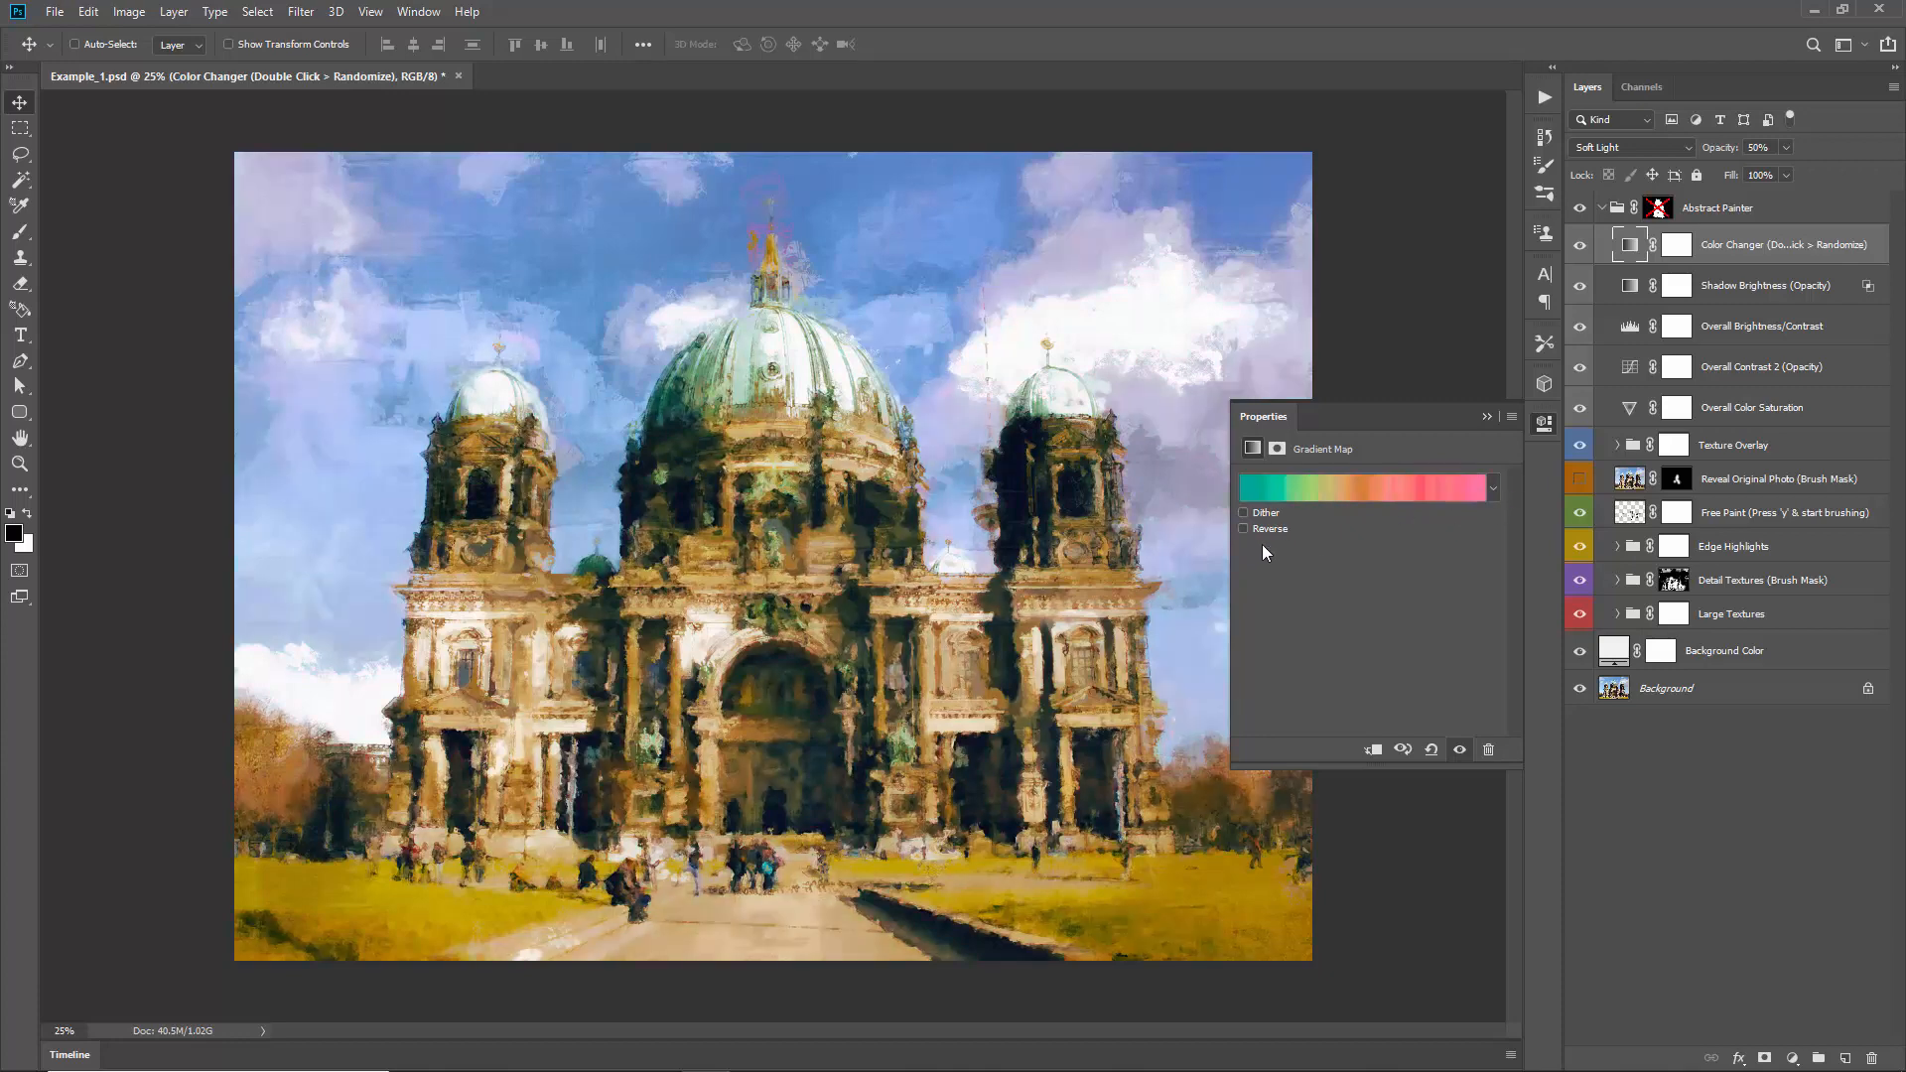
pyautogui.click(1482, 419)
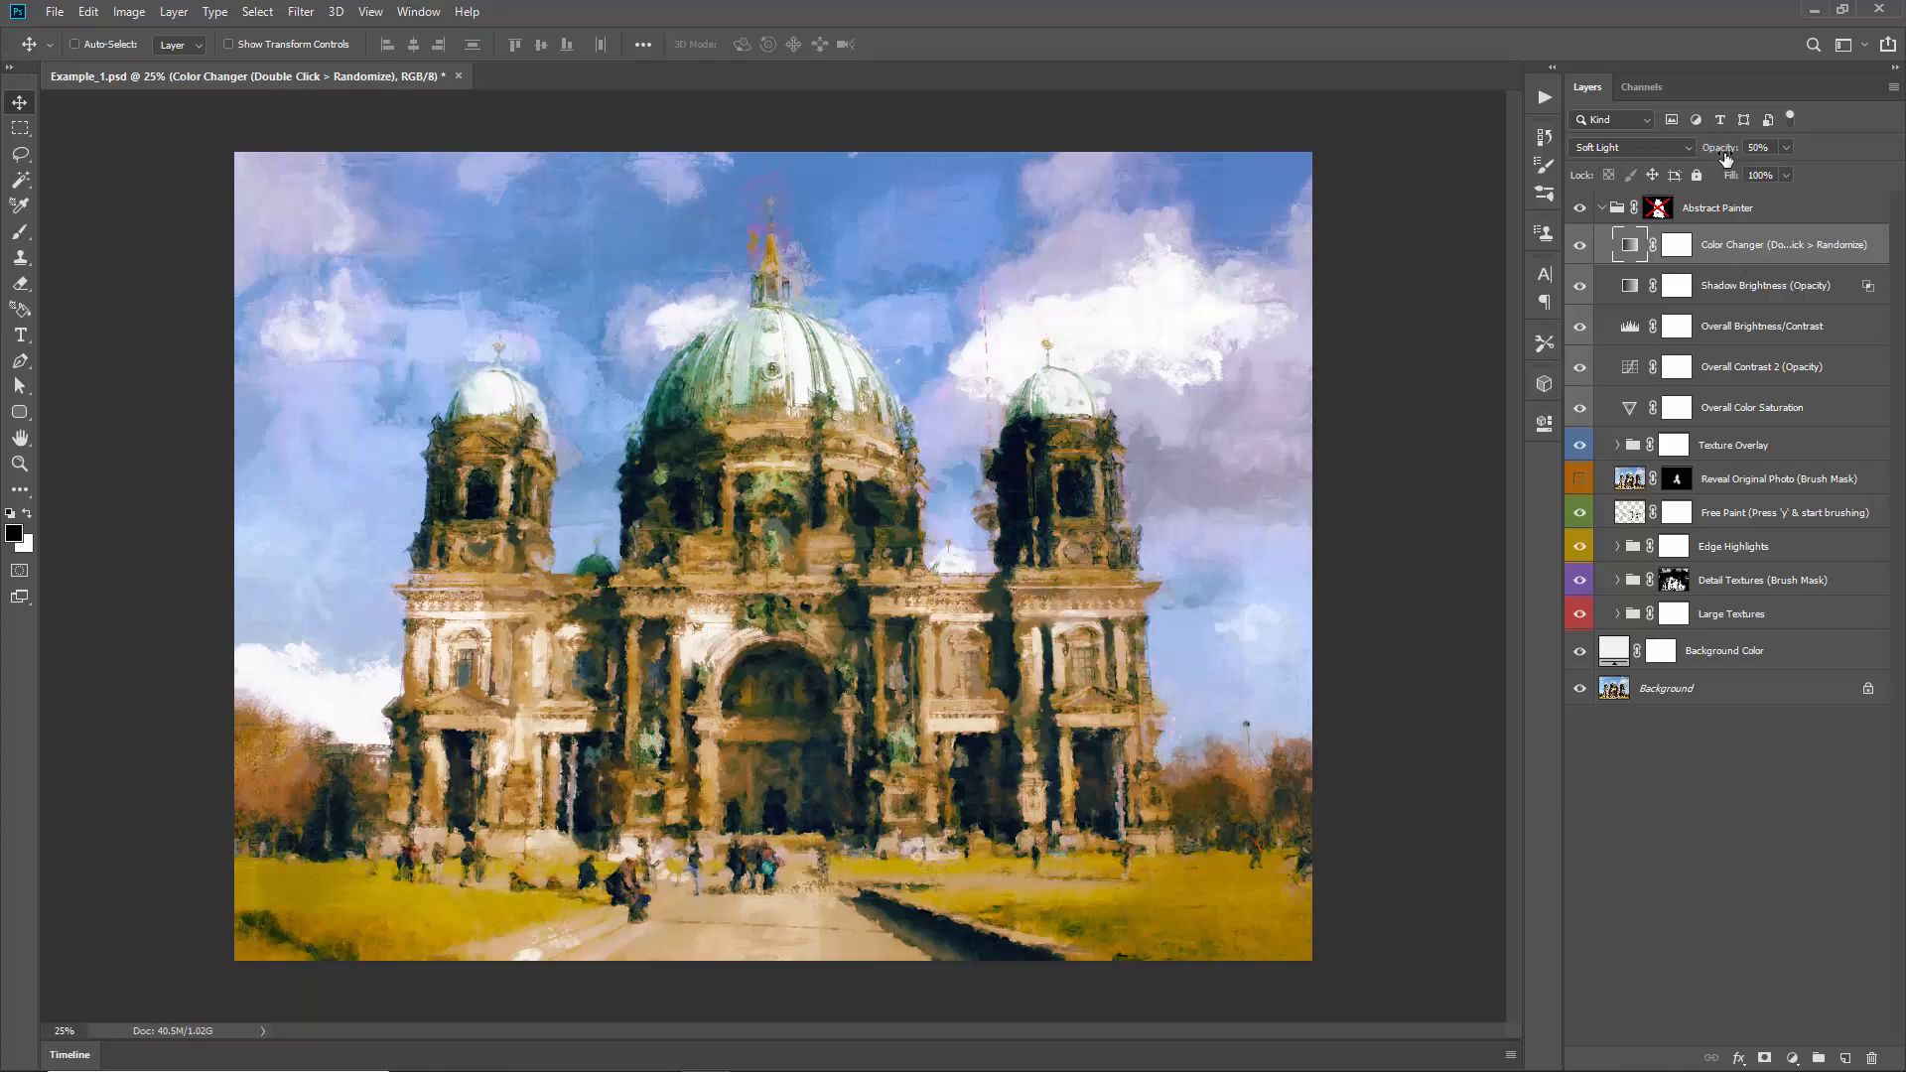
# Step: Lower the Color Changer layer's opacity to 20%, keeping Soft Light blending, and compare the image with the layer hidden and shown
pyautogui.moveTo(1703, 157); pyautogui.dragTo(1184, 193)
pyautogui.click(1604, 147)
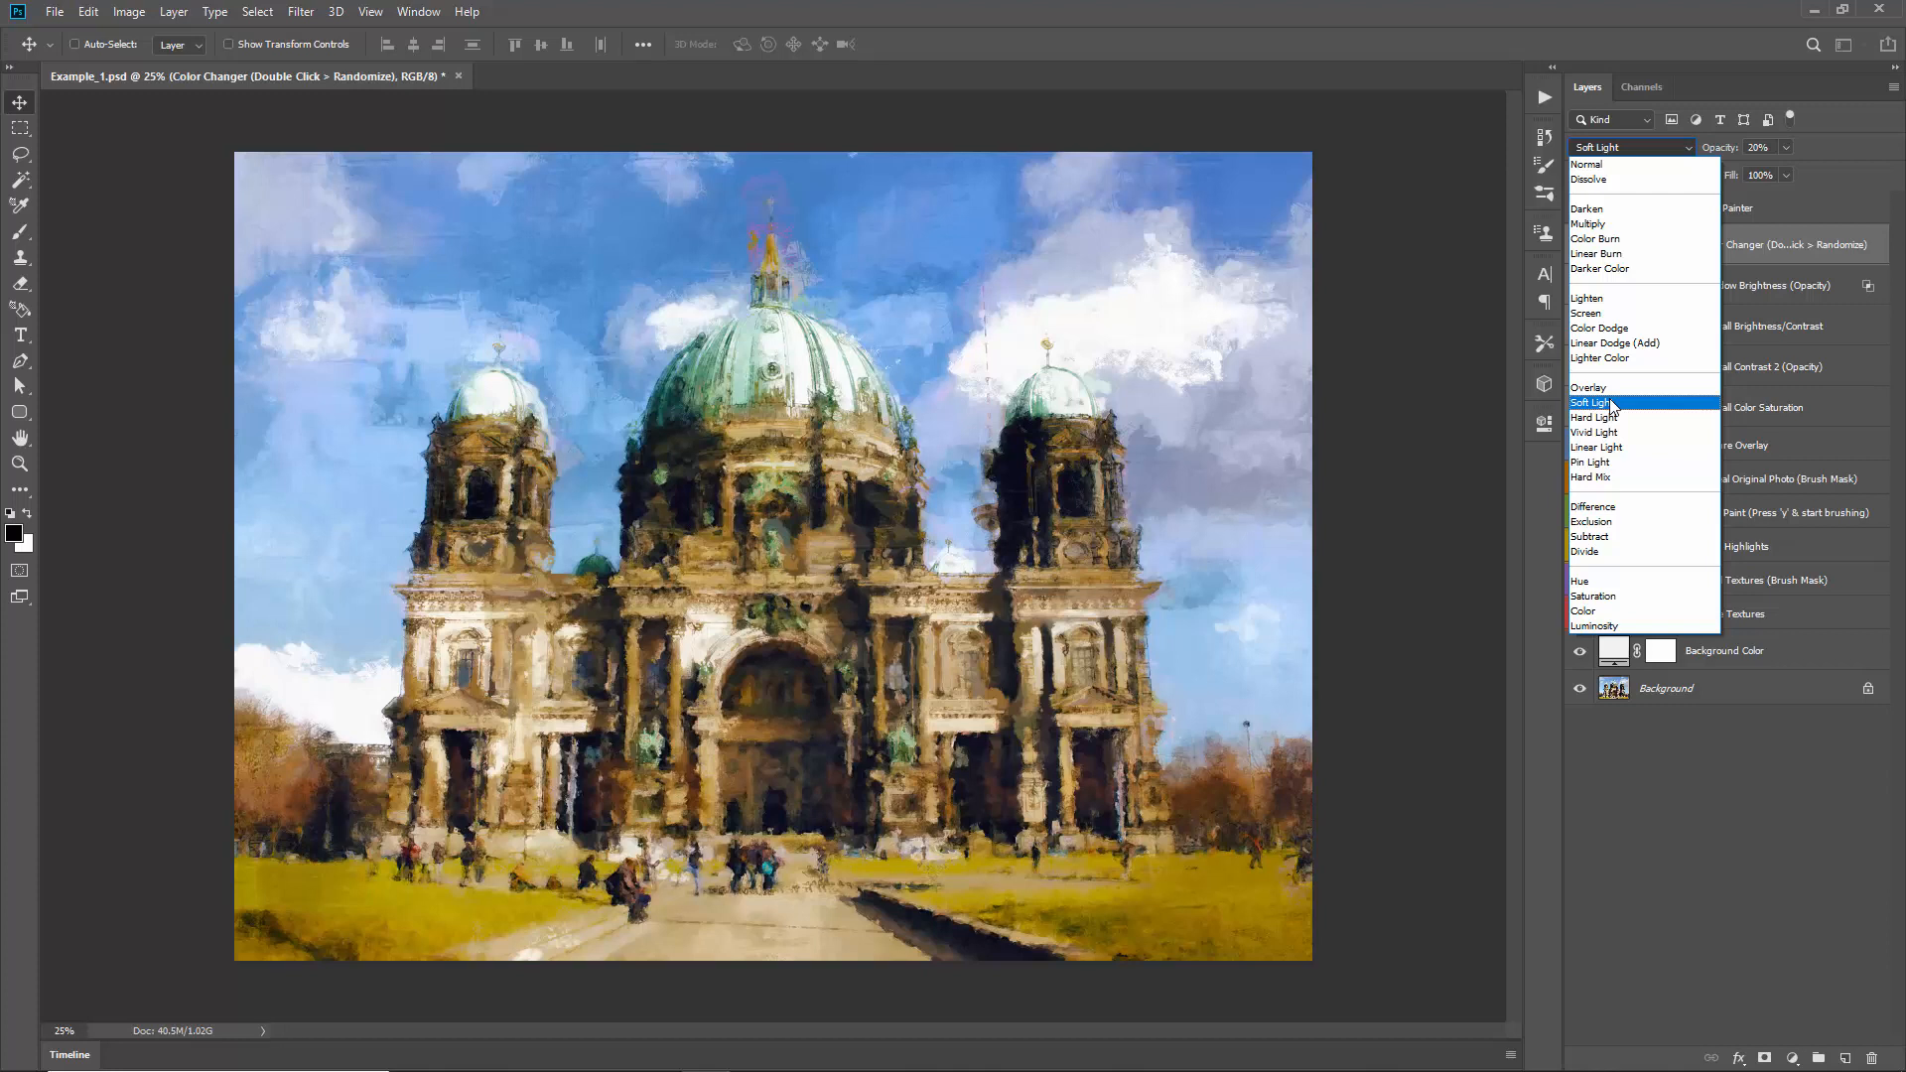
pyautogui.click(1610, 403)
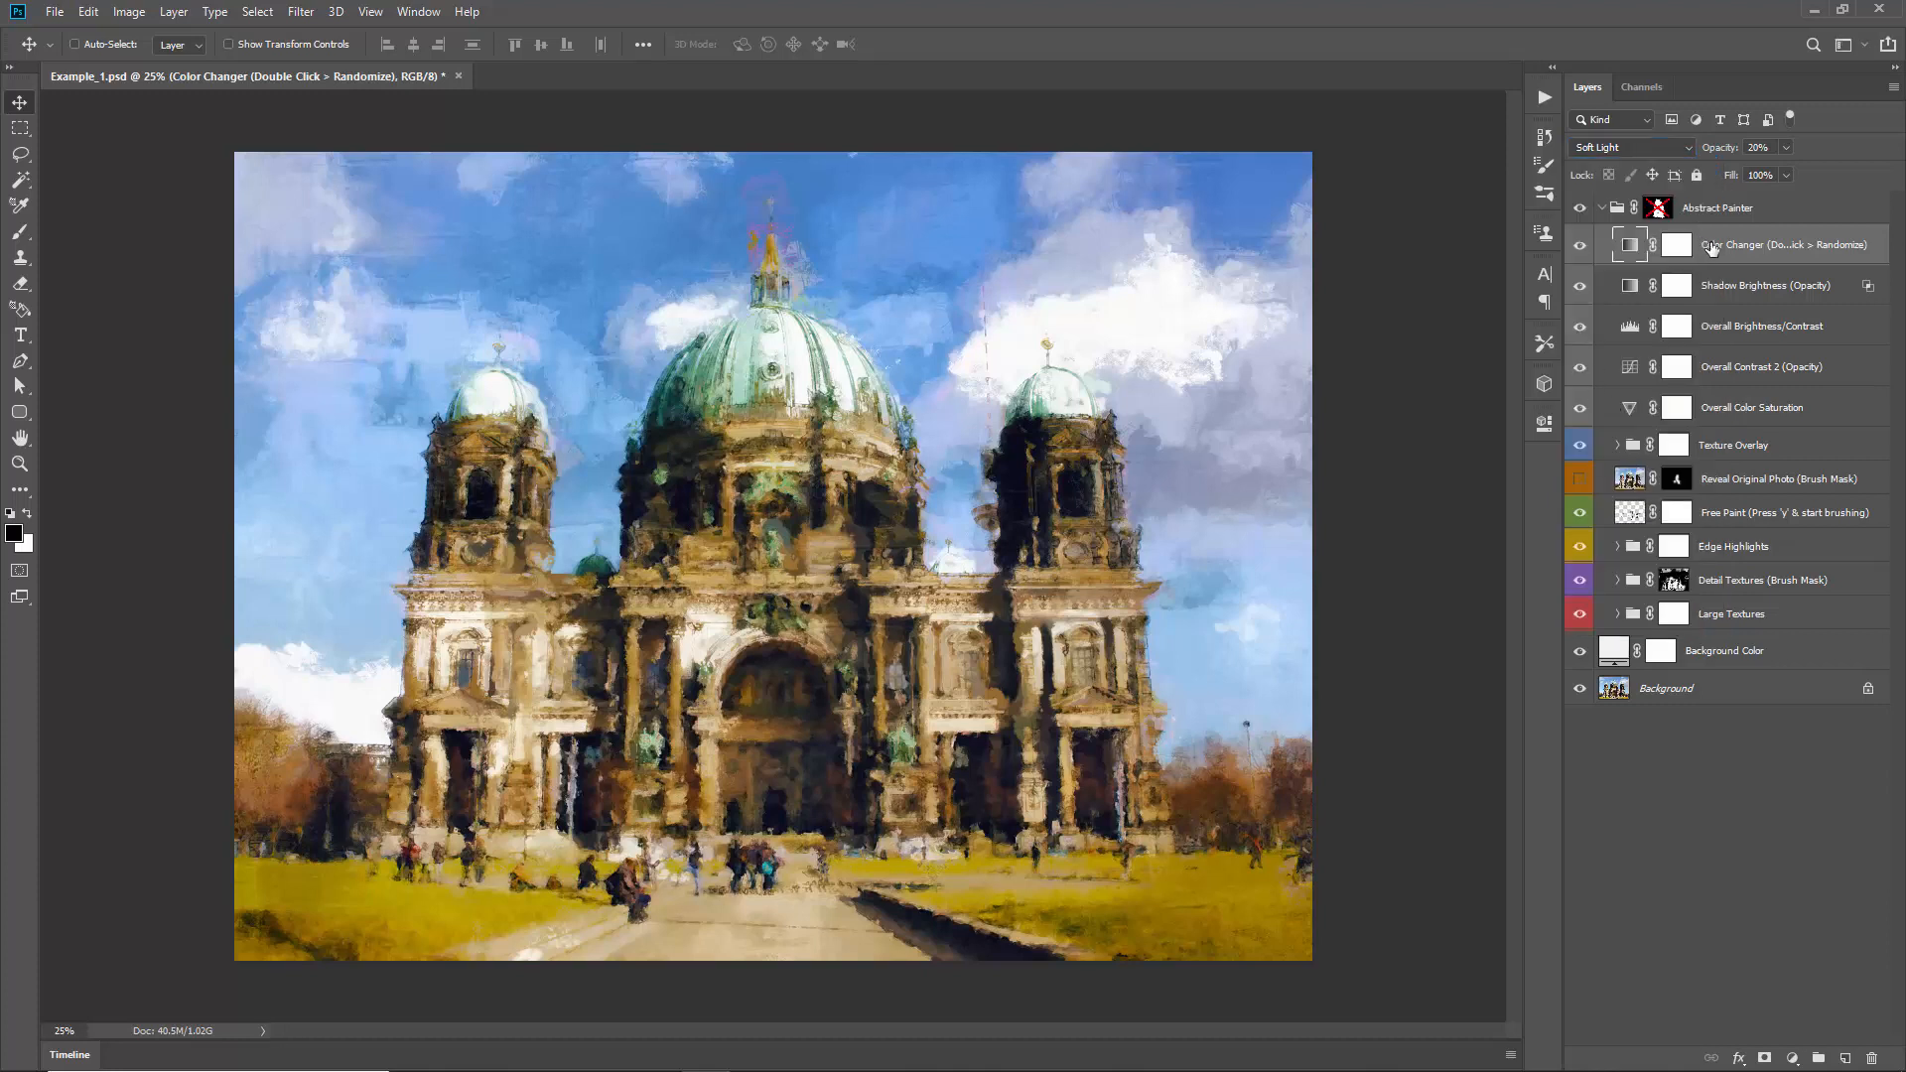
pyautogui.click(1580, 246)
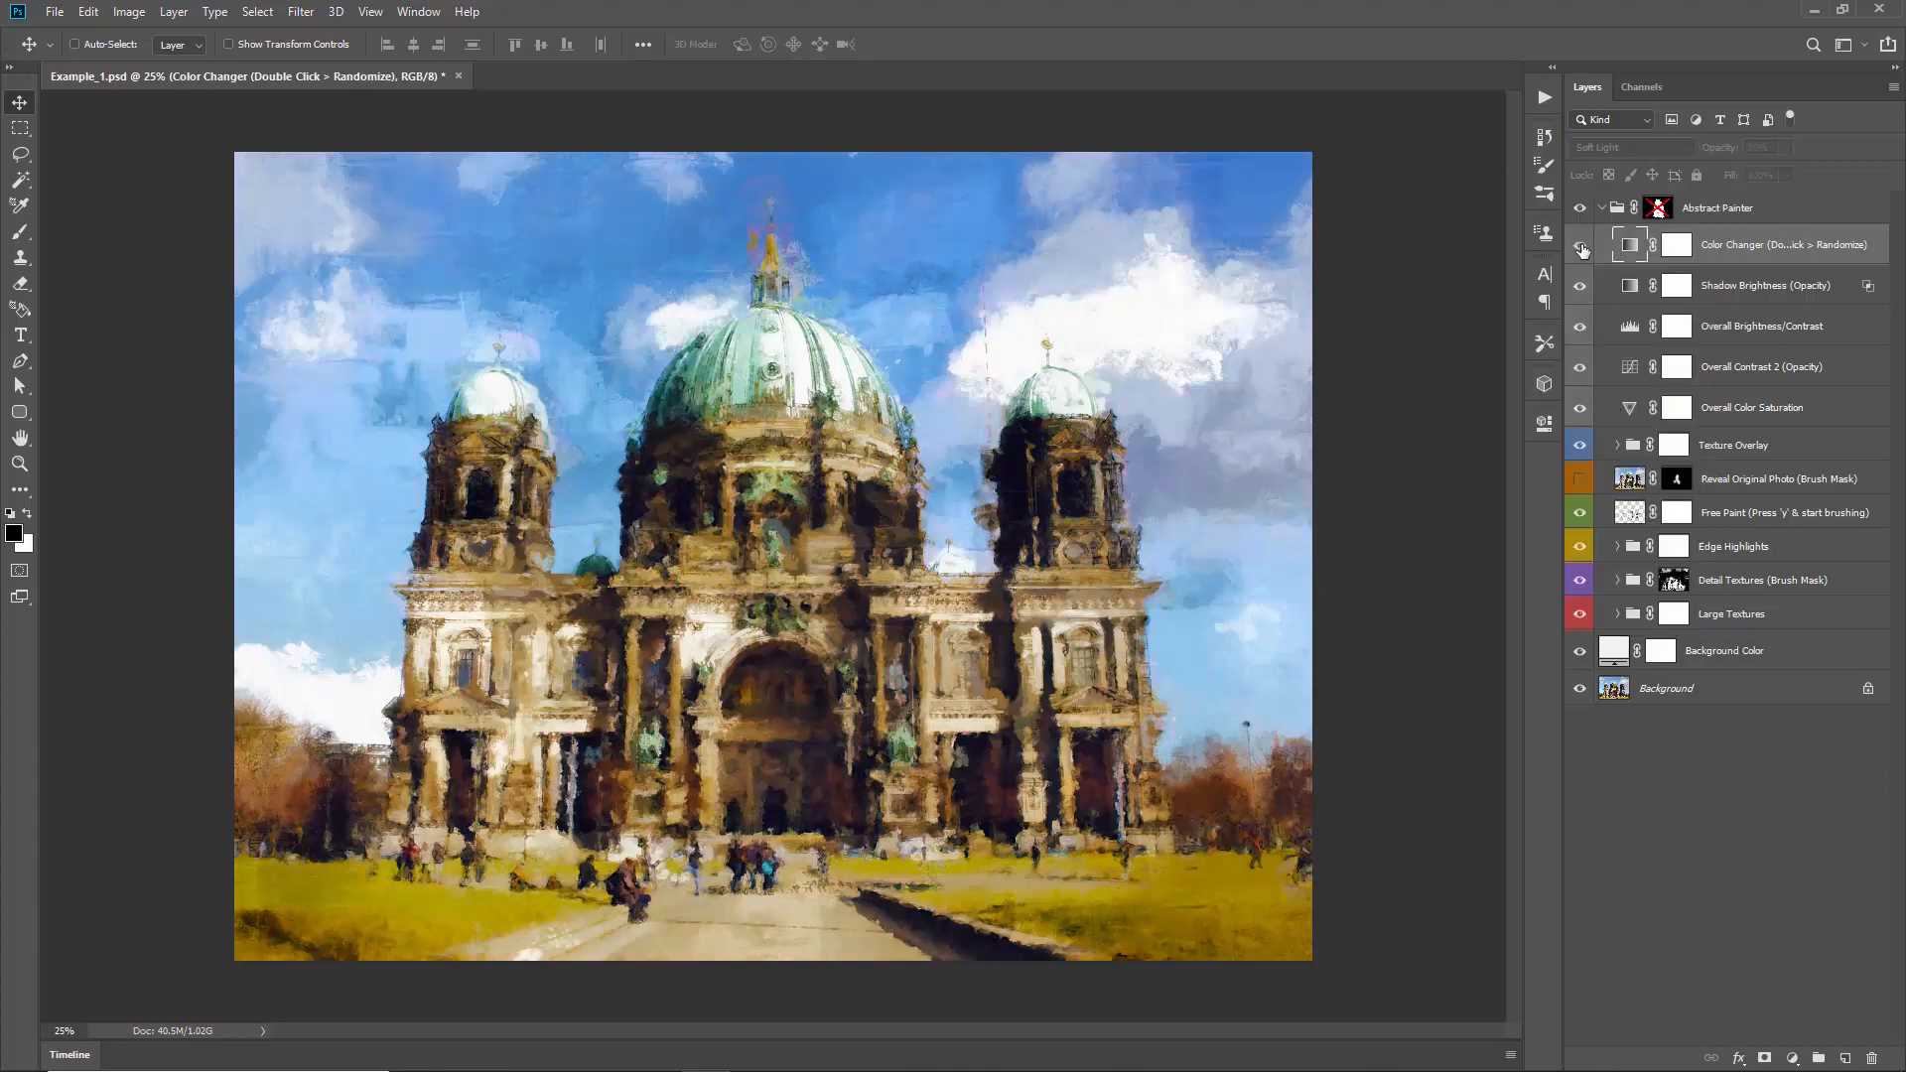
pyautogui.click(1580, 246)
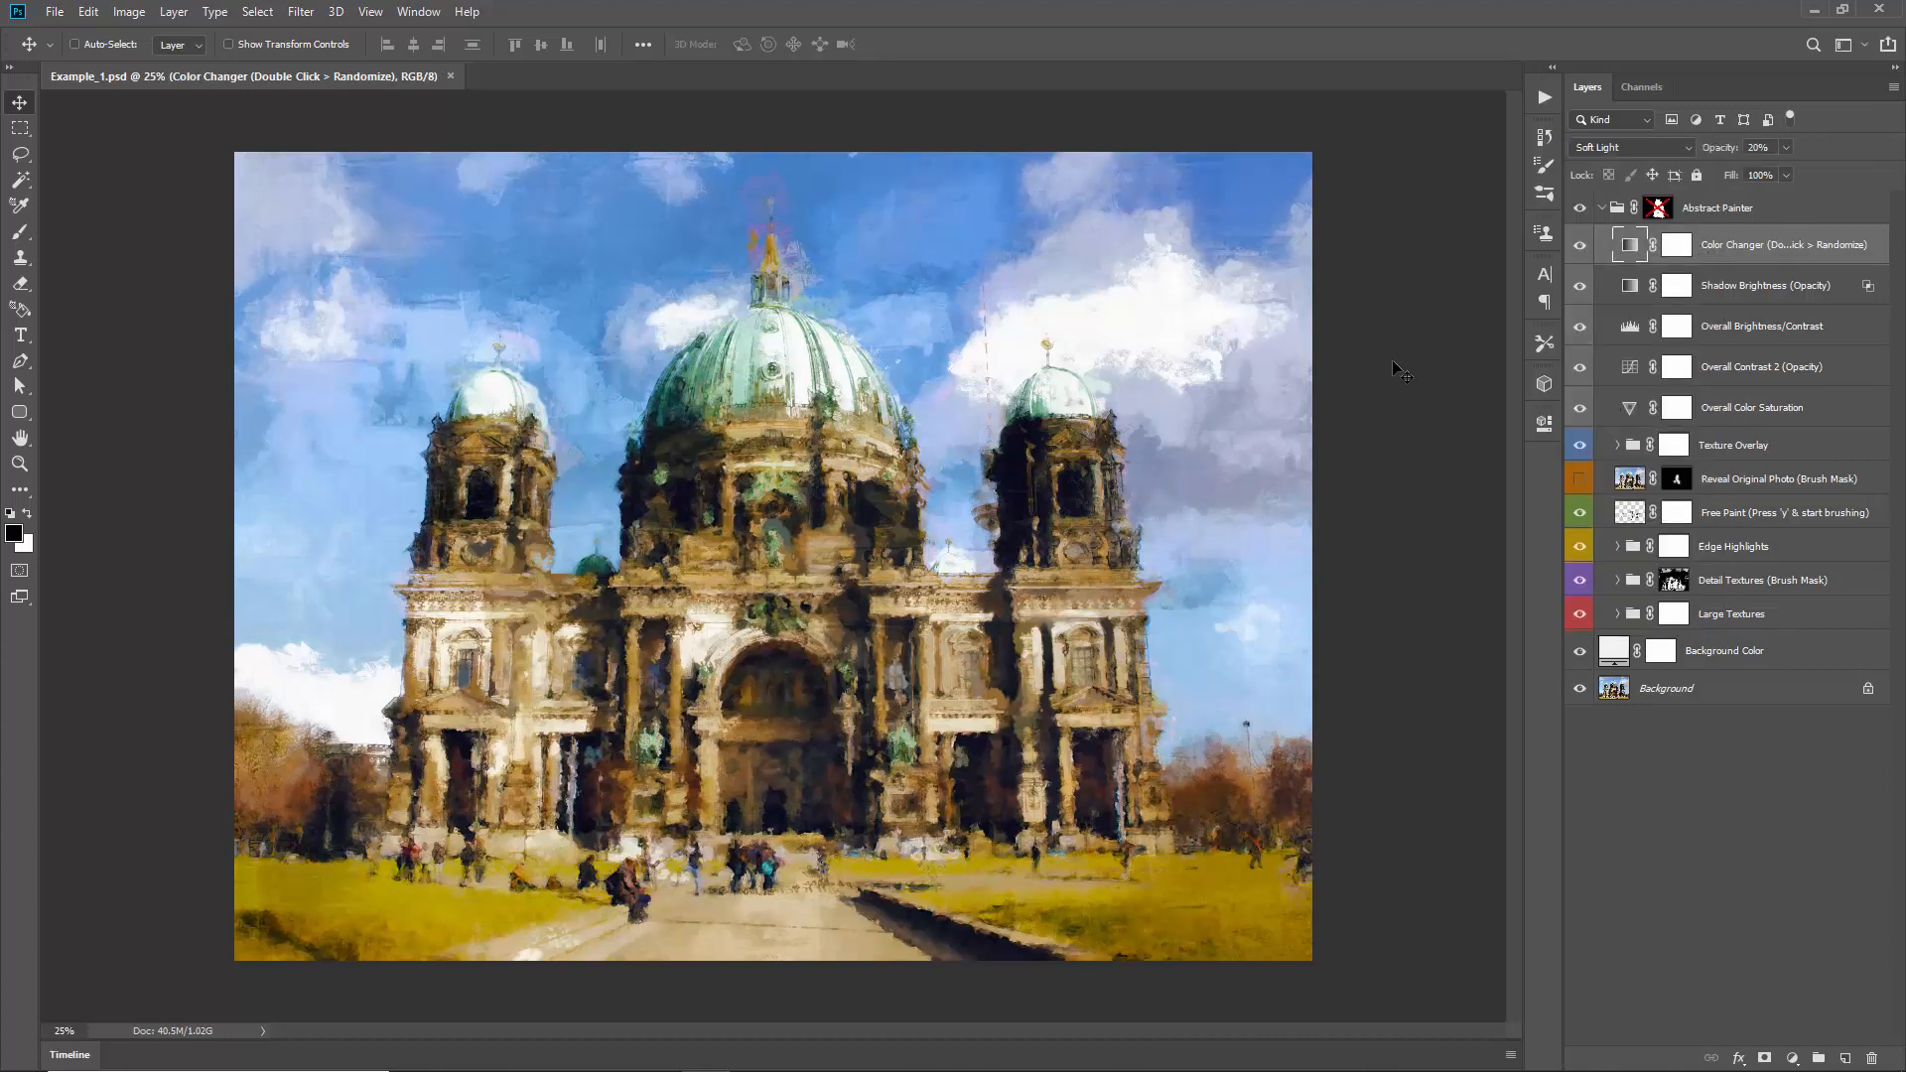
# Step: Enable the Abstract Painter group's layer mask to isolate the central dome on the plain background, and collapse the group
pyautogui.click(1722, 650)
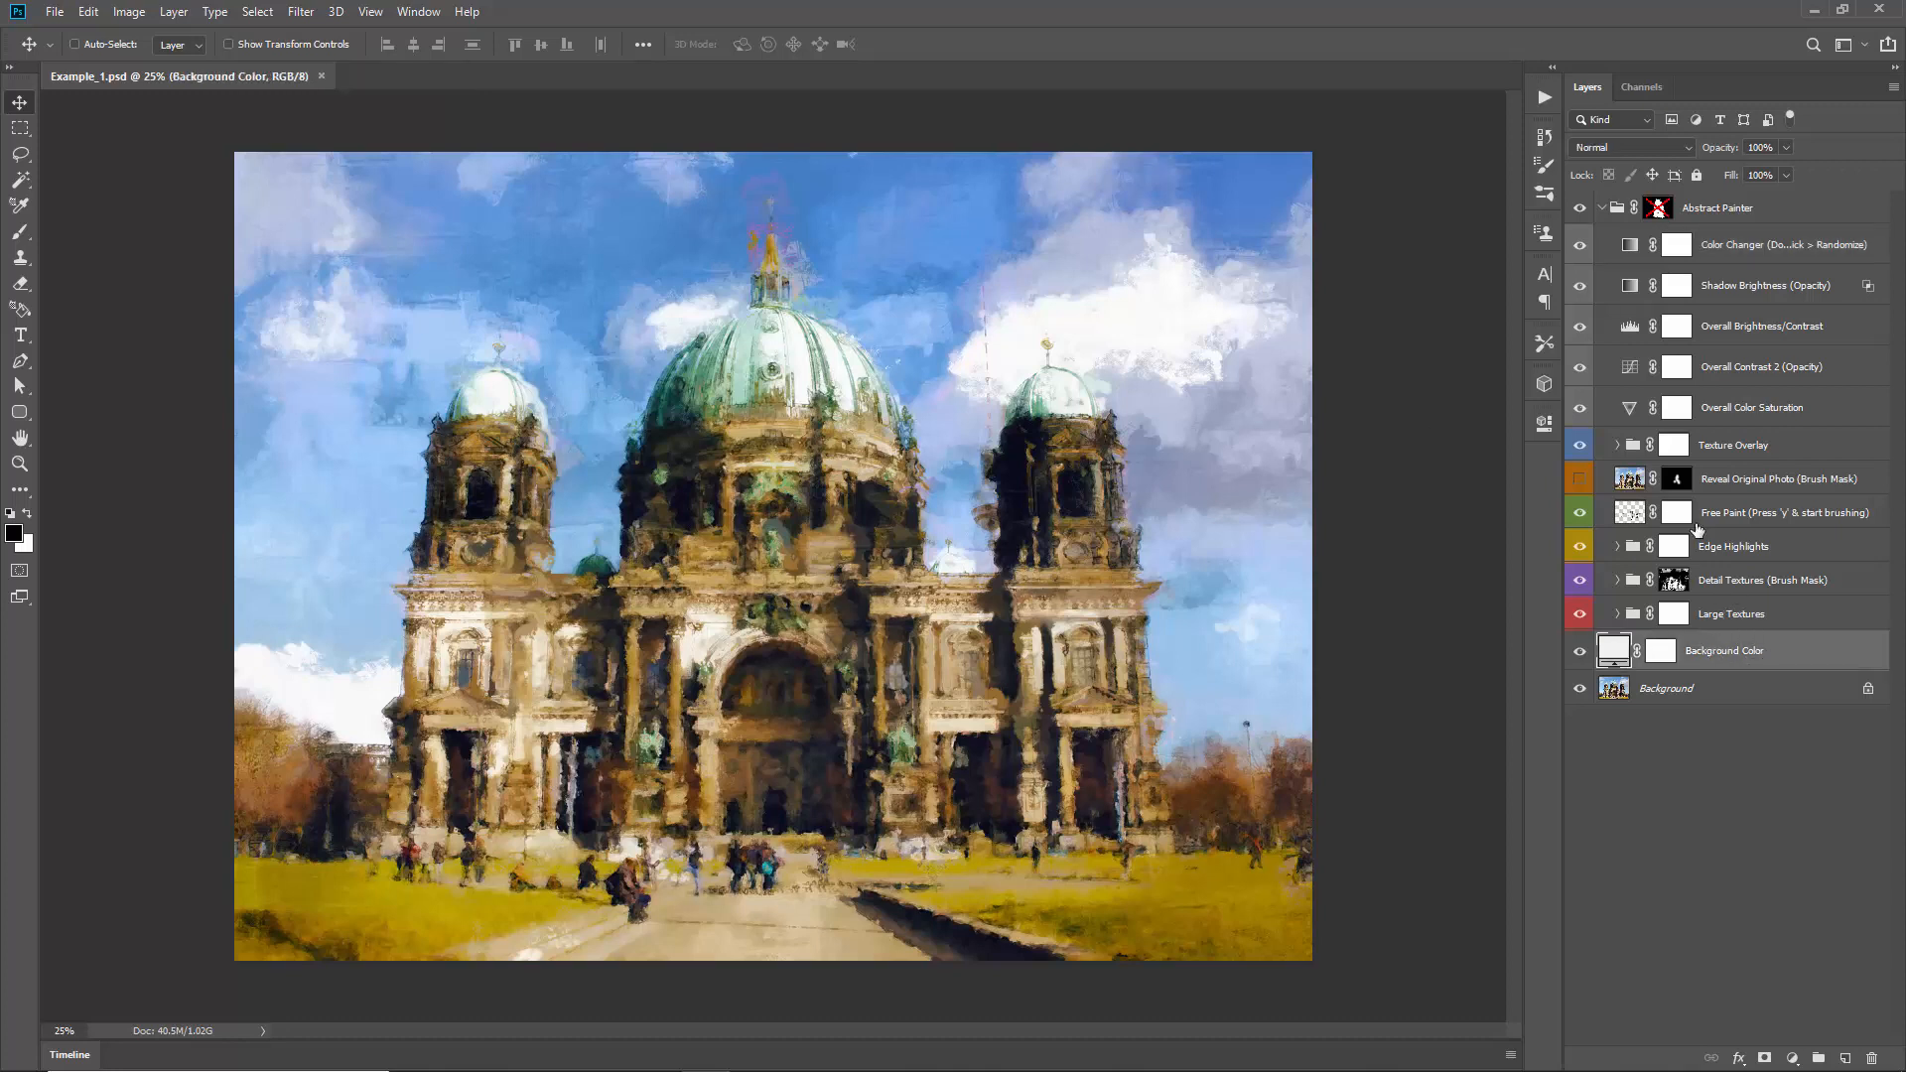
pyautogui.click(1709, 220)
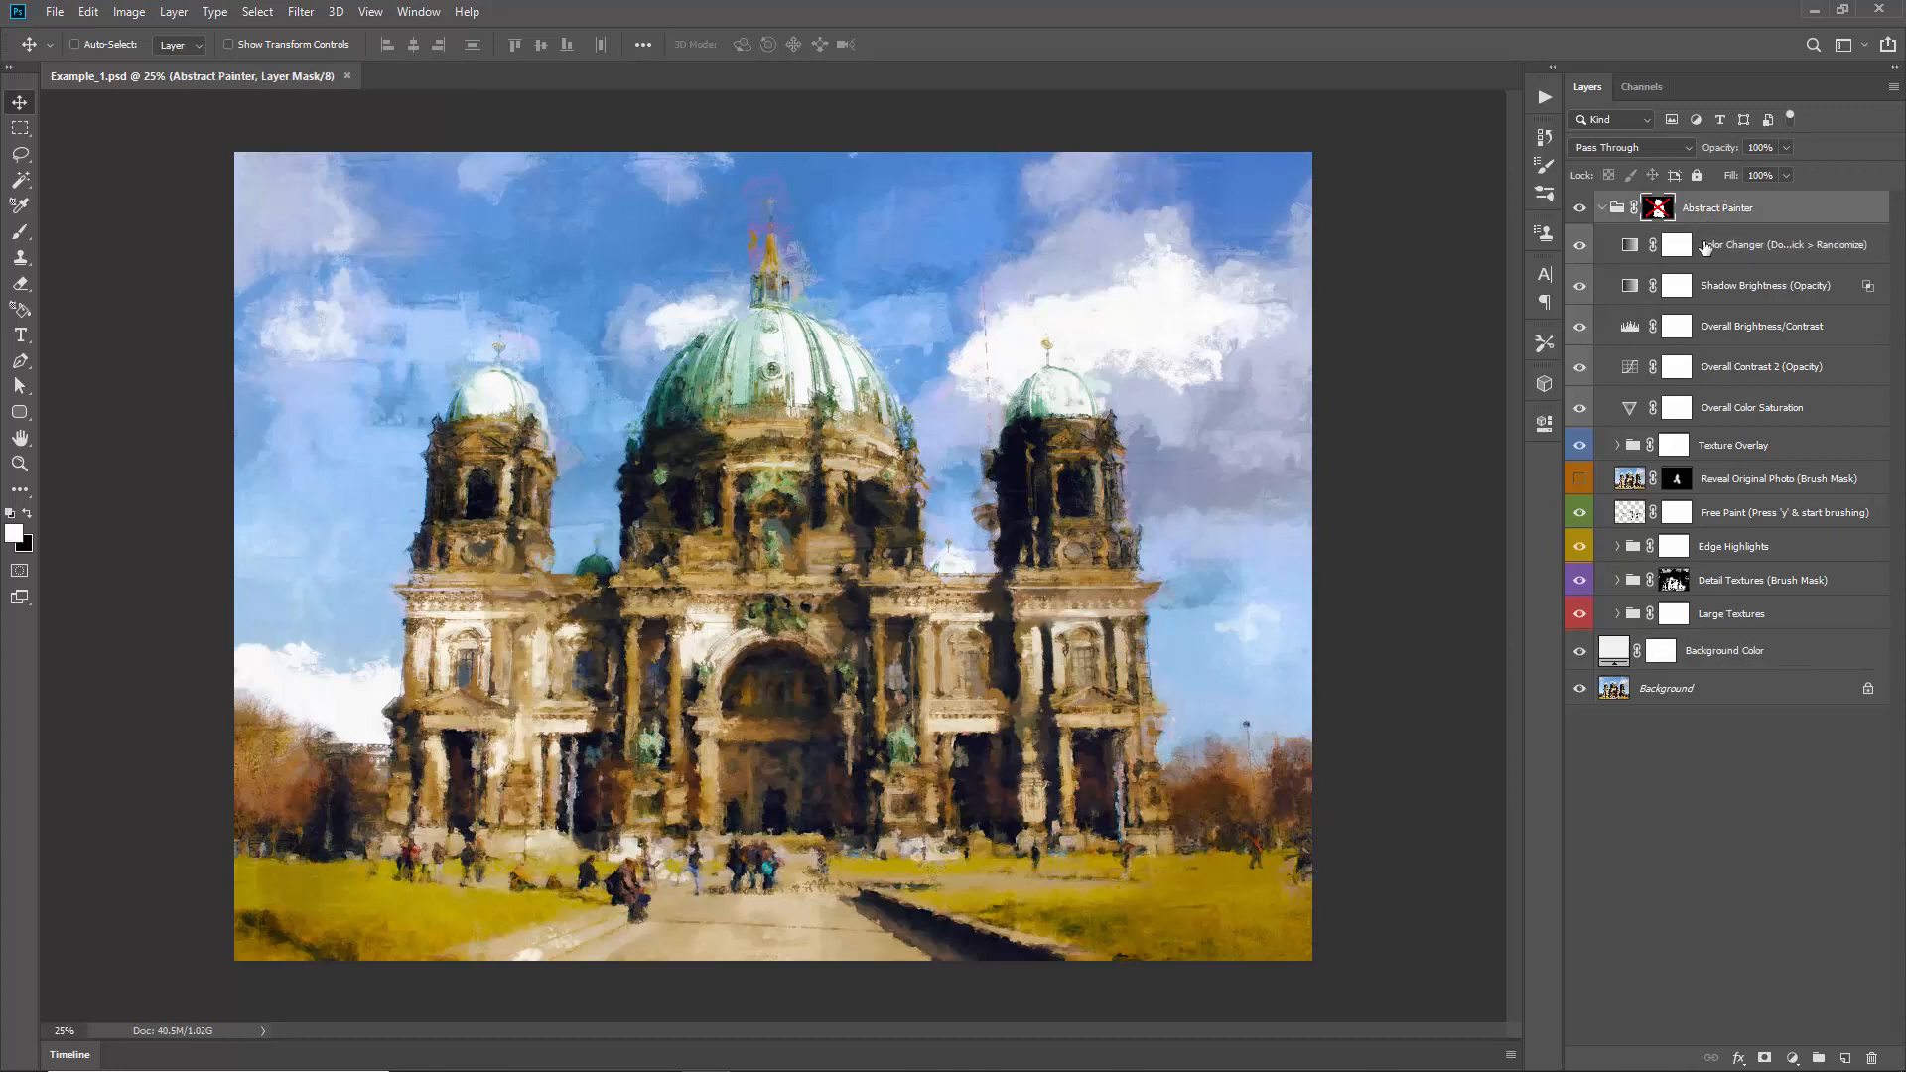
pyautogui.keyDown('shift'); pyautogui.click(1644, 210); pyautogui.keyUp('shift')
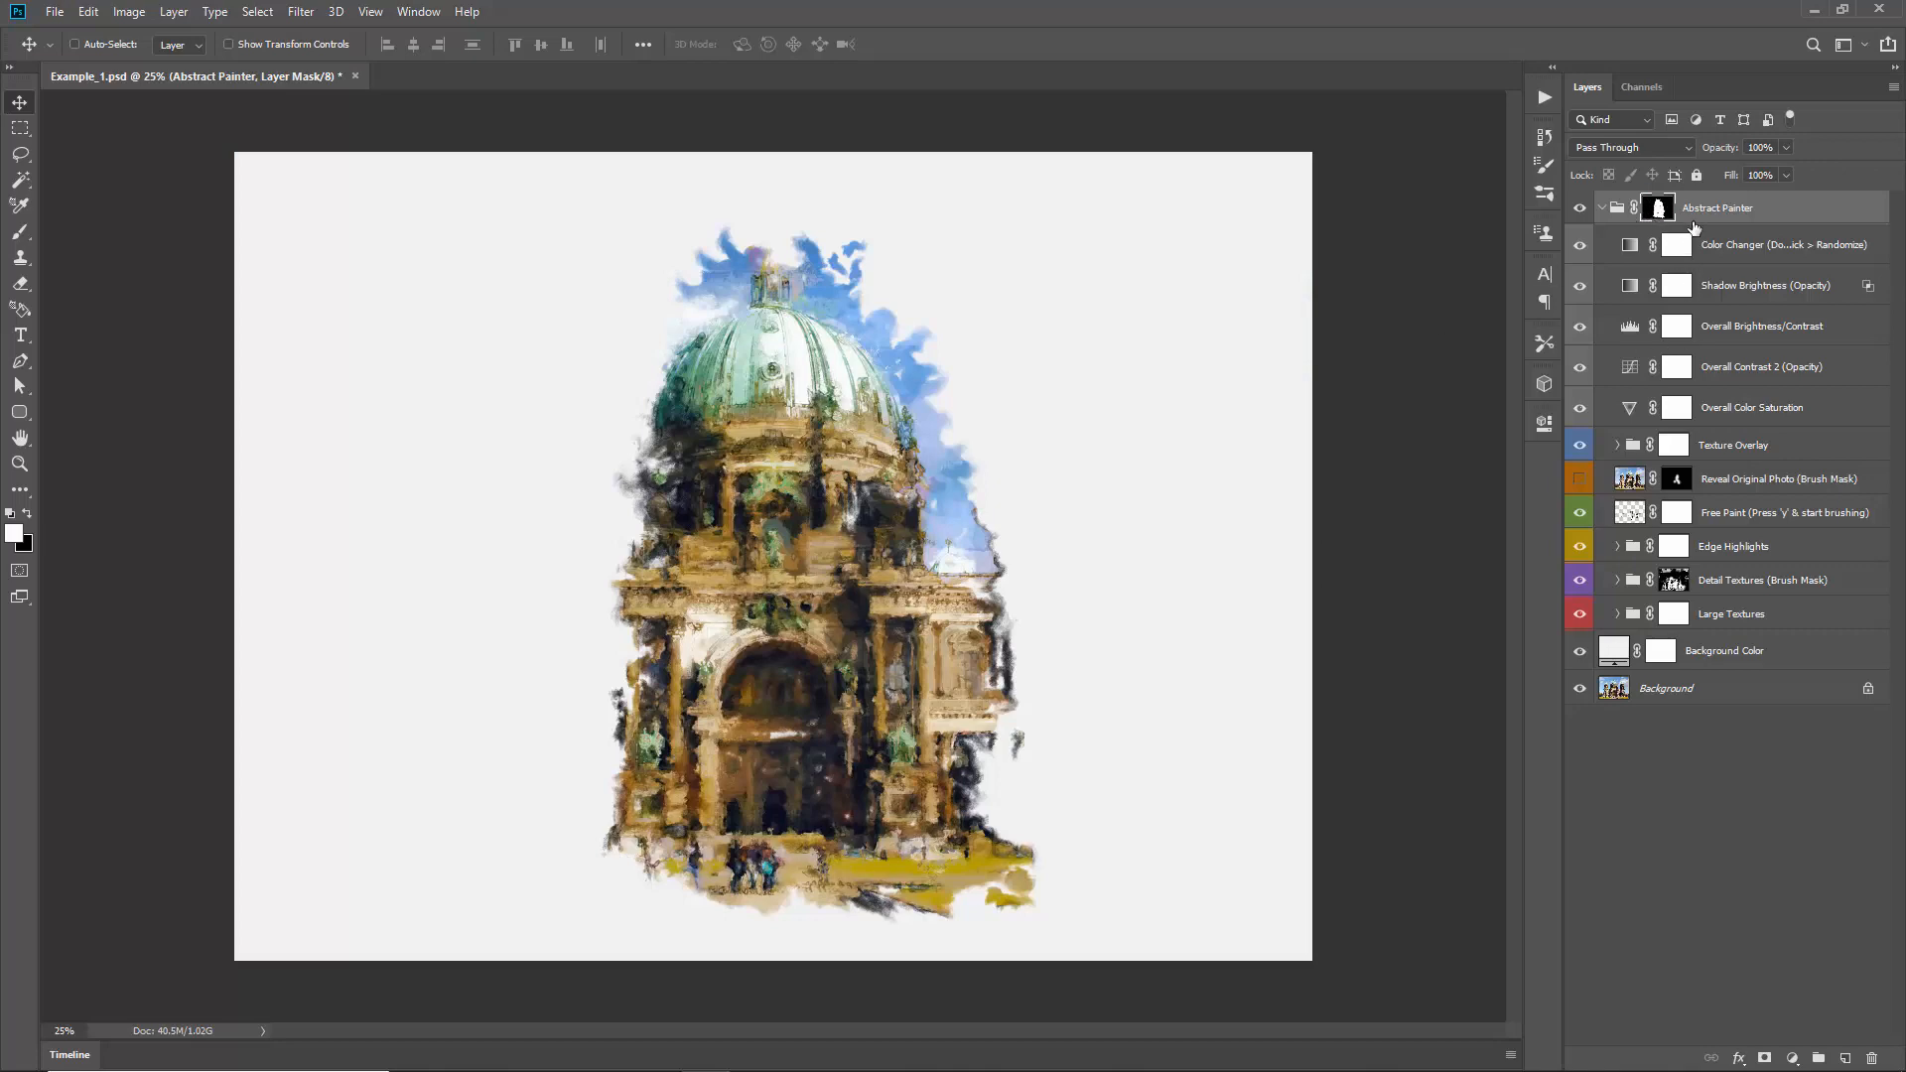
pyautogui.keyDown('alt'); pyautogui.click(1655, 216); pyautogui.keyUp('alt')
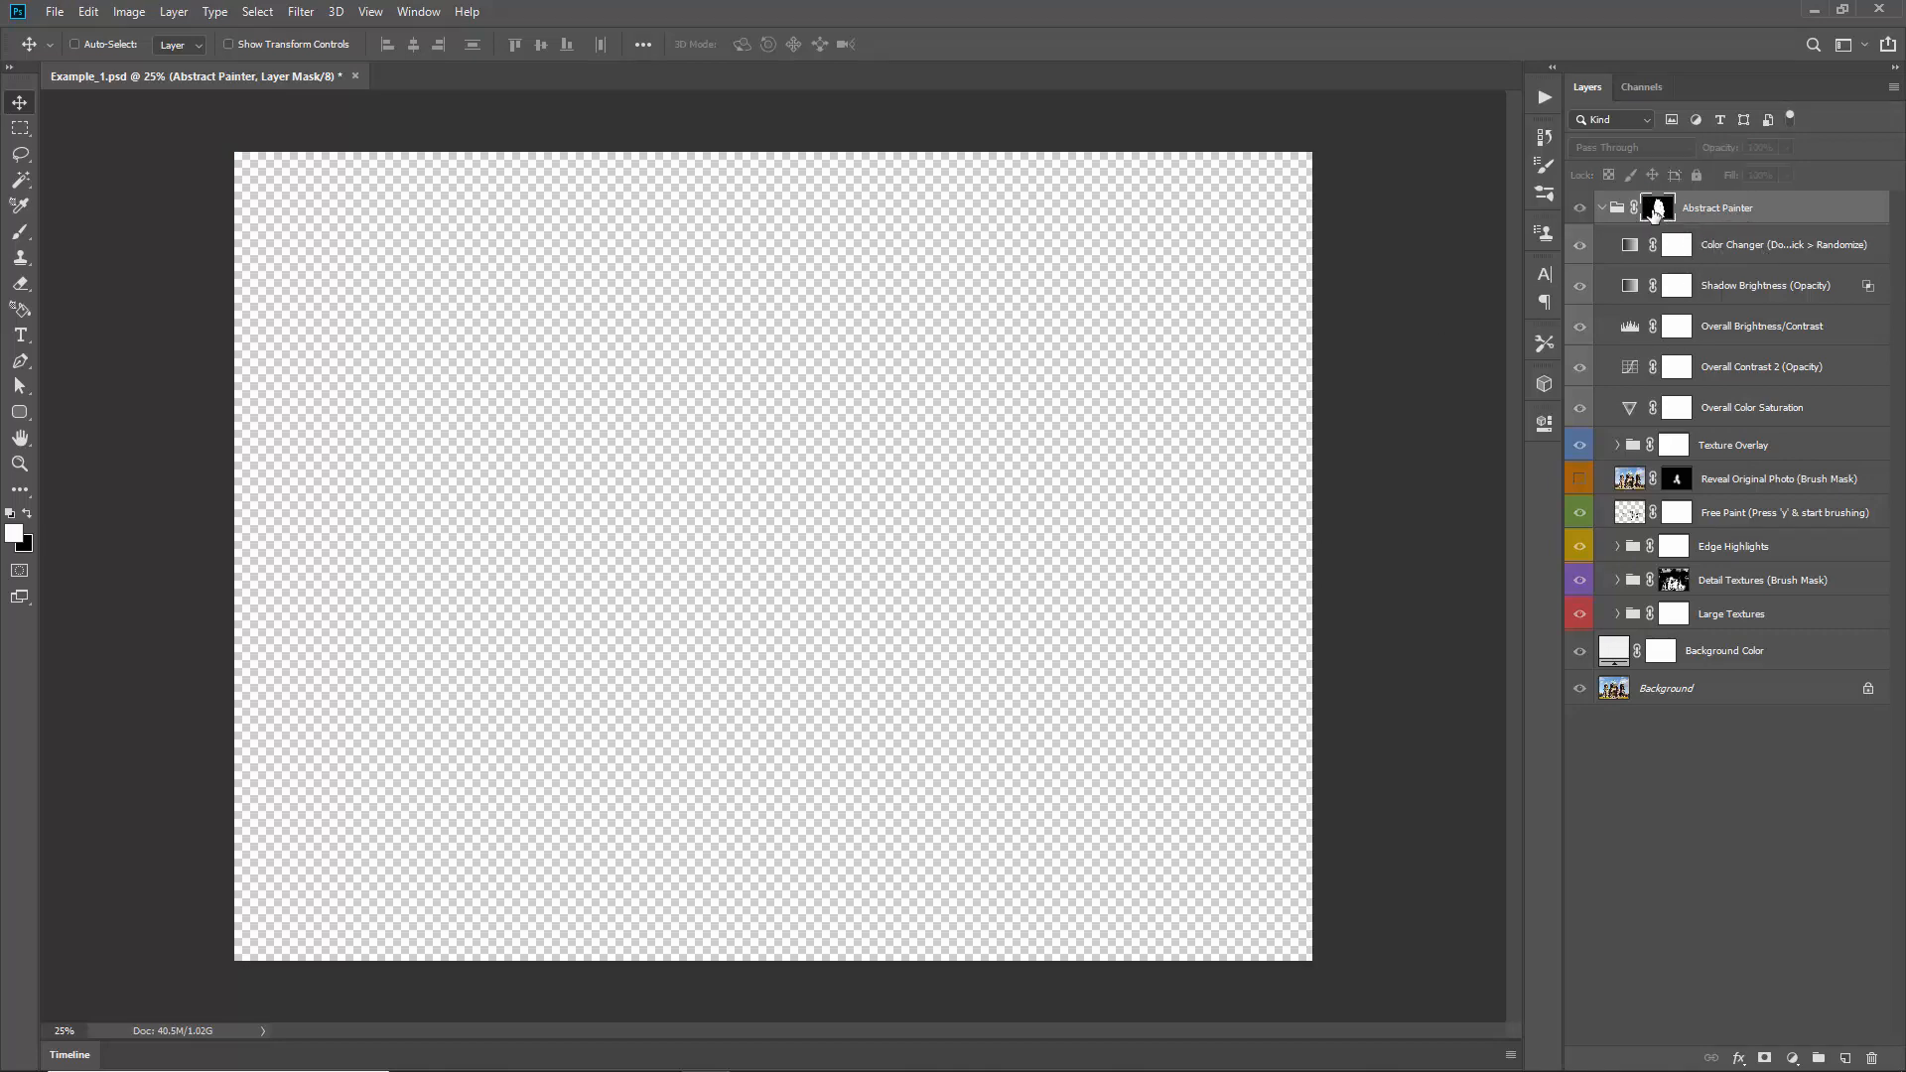
pyautogui.keyDown('alt'); pyautogui.click(1655, 216); pyautogui.keyUp('alt')
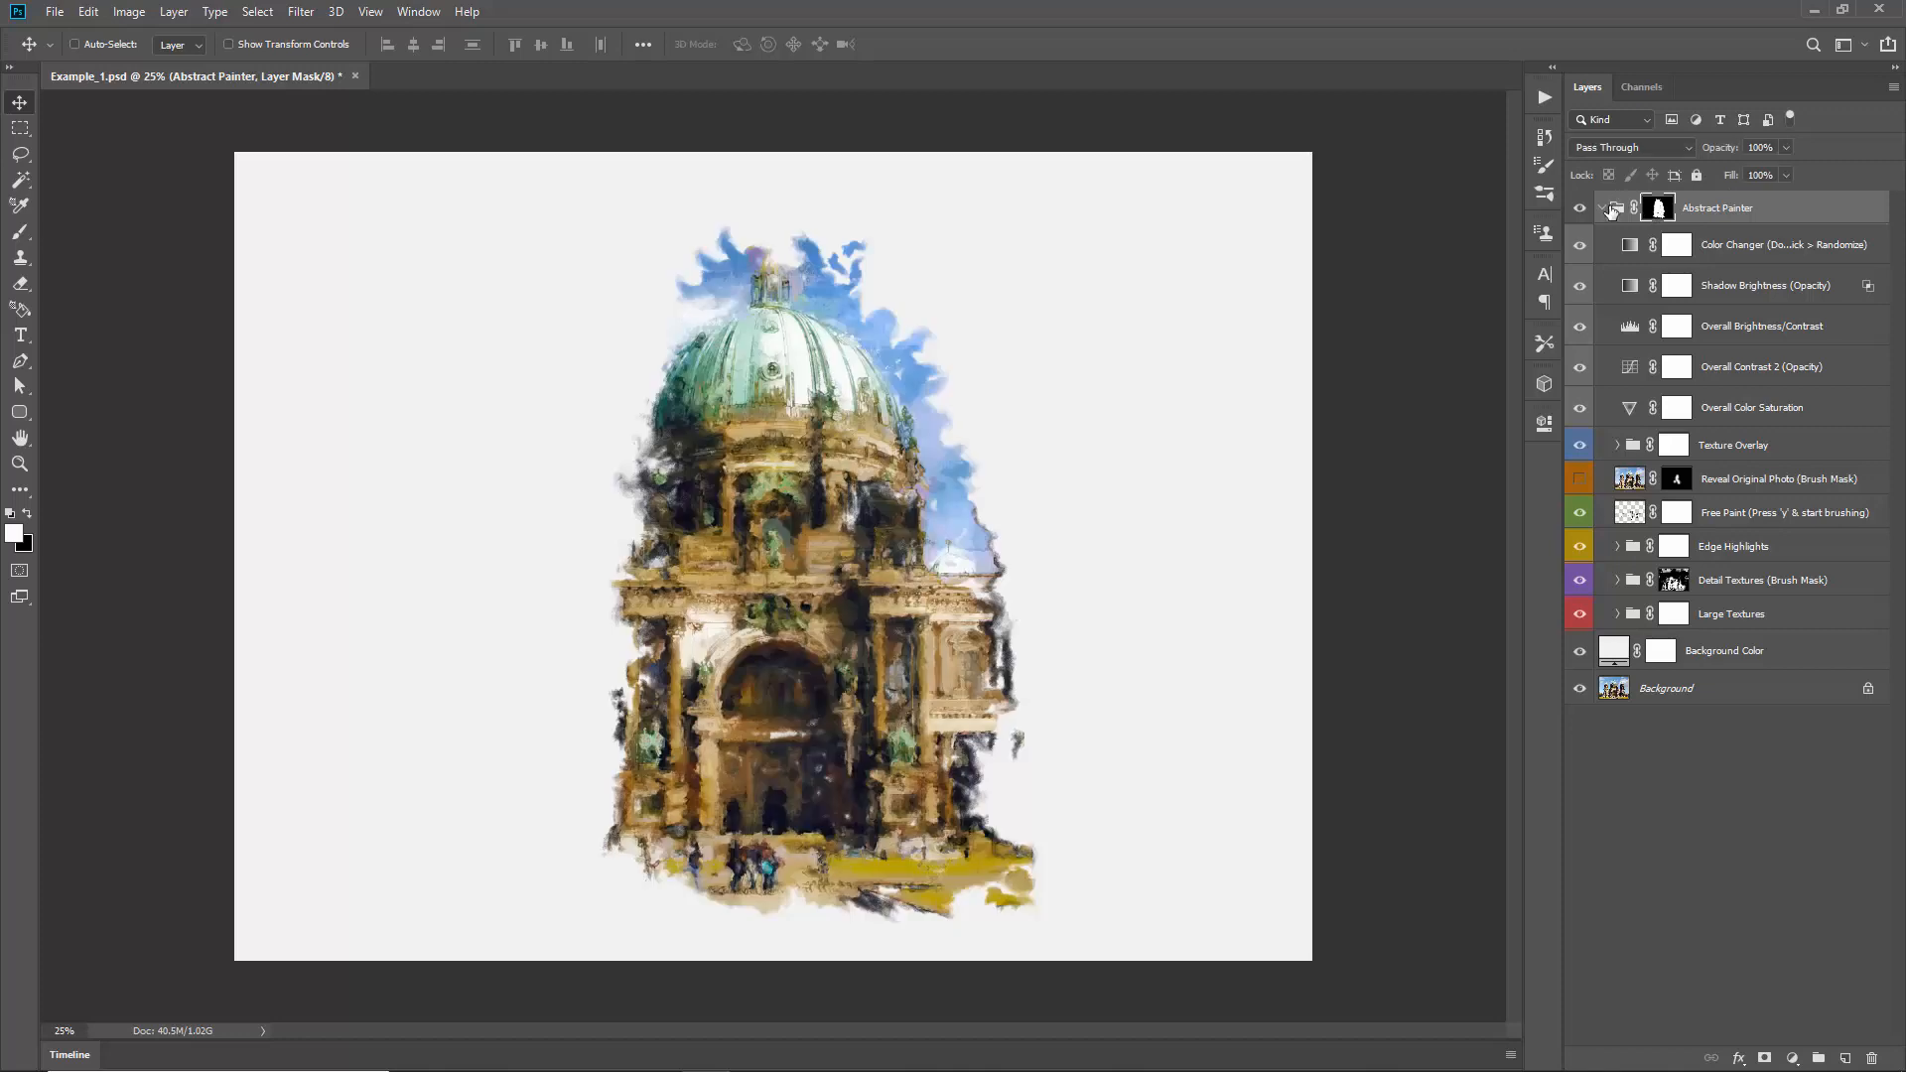
pyautogui.click(1601, 208)
# Step: Try a light blue (#74abe7) sampled from the painted sky as the Background Color fill, and cancel the change
pyautogui.click(1720, 255)
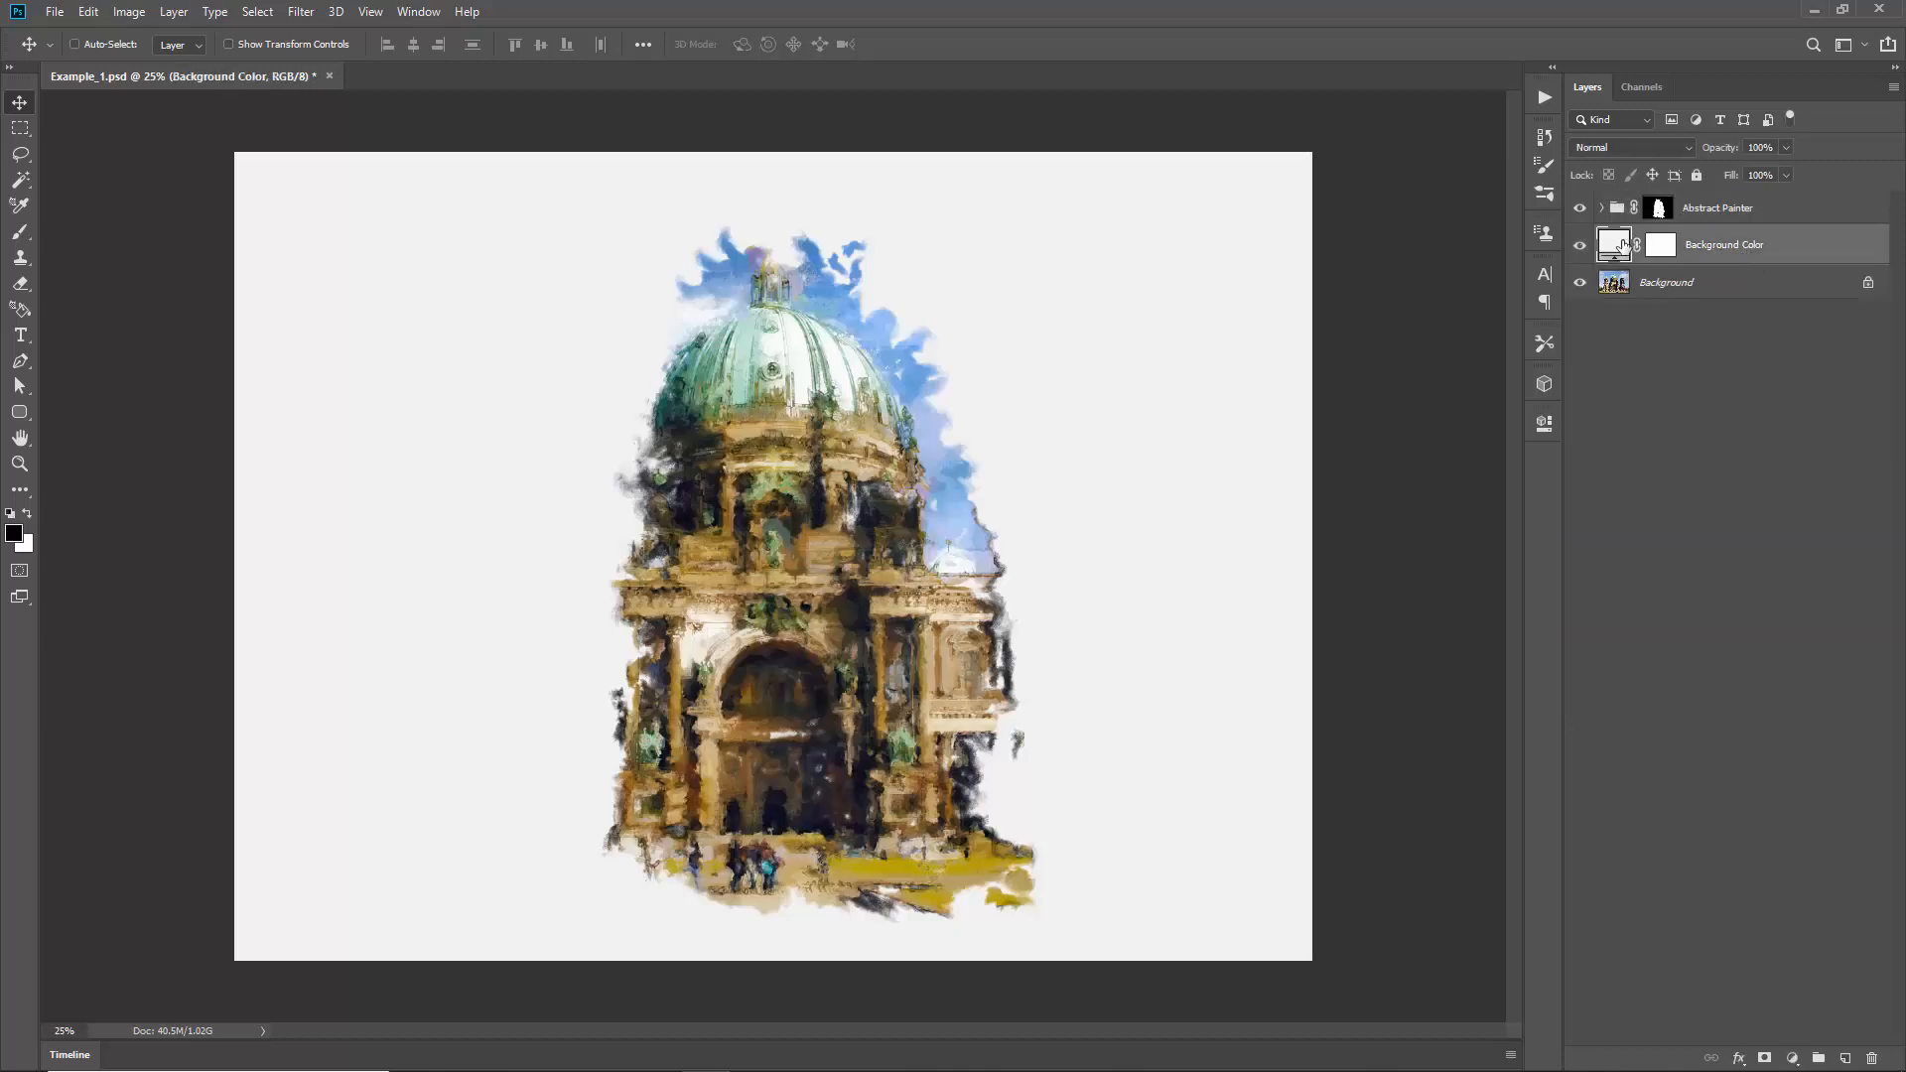
pyautogui.doubleClick(1623, 245)
pyautogui.click(855, 290)
pyautogui.click(846, 297)
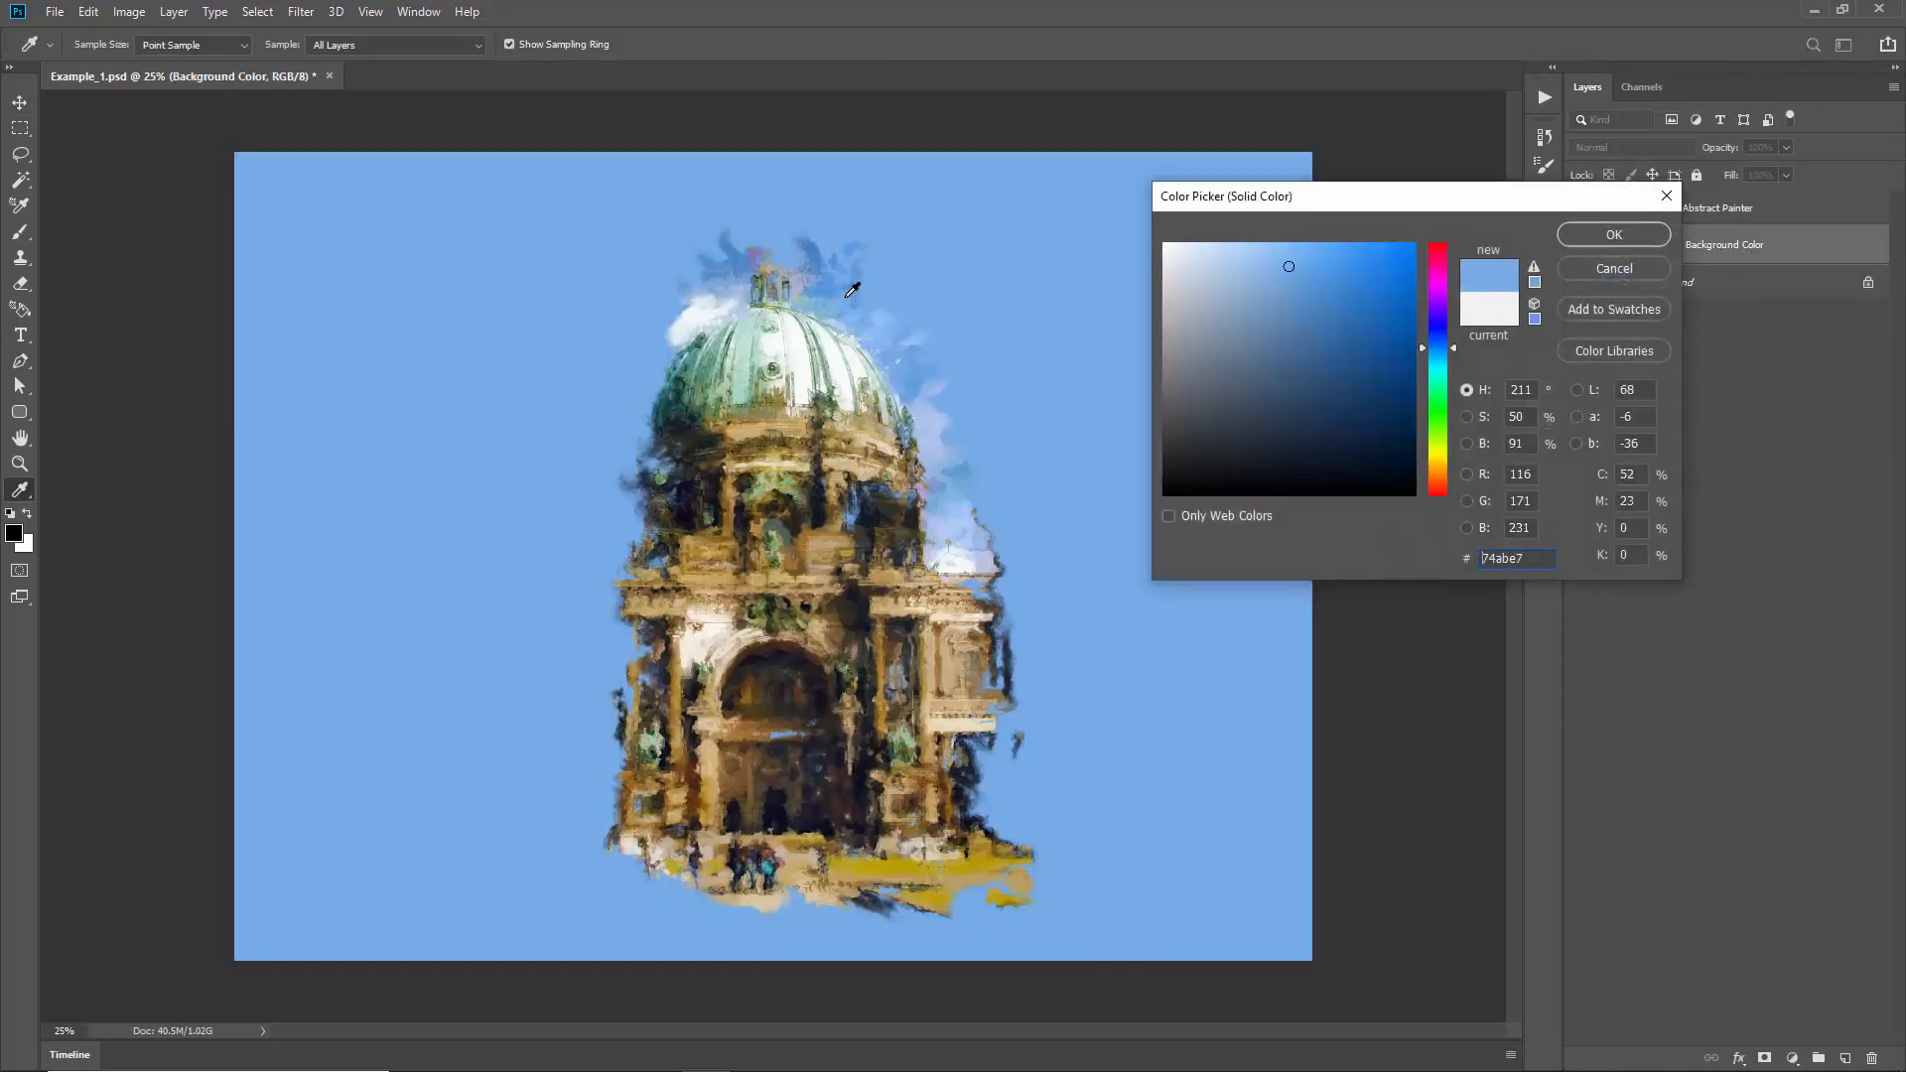
pyautogui.click(1213, 278)
pyautogui.click(1614, 268)
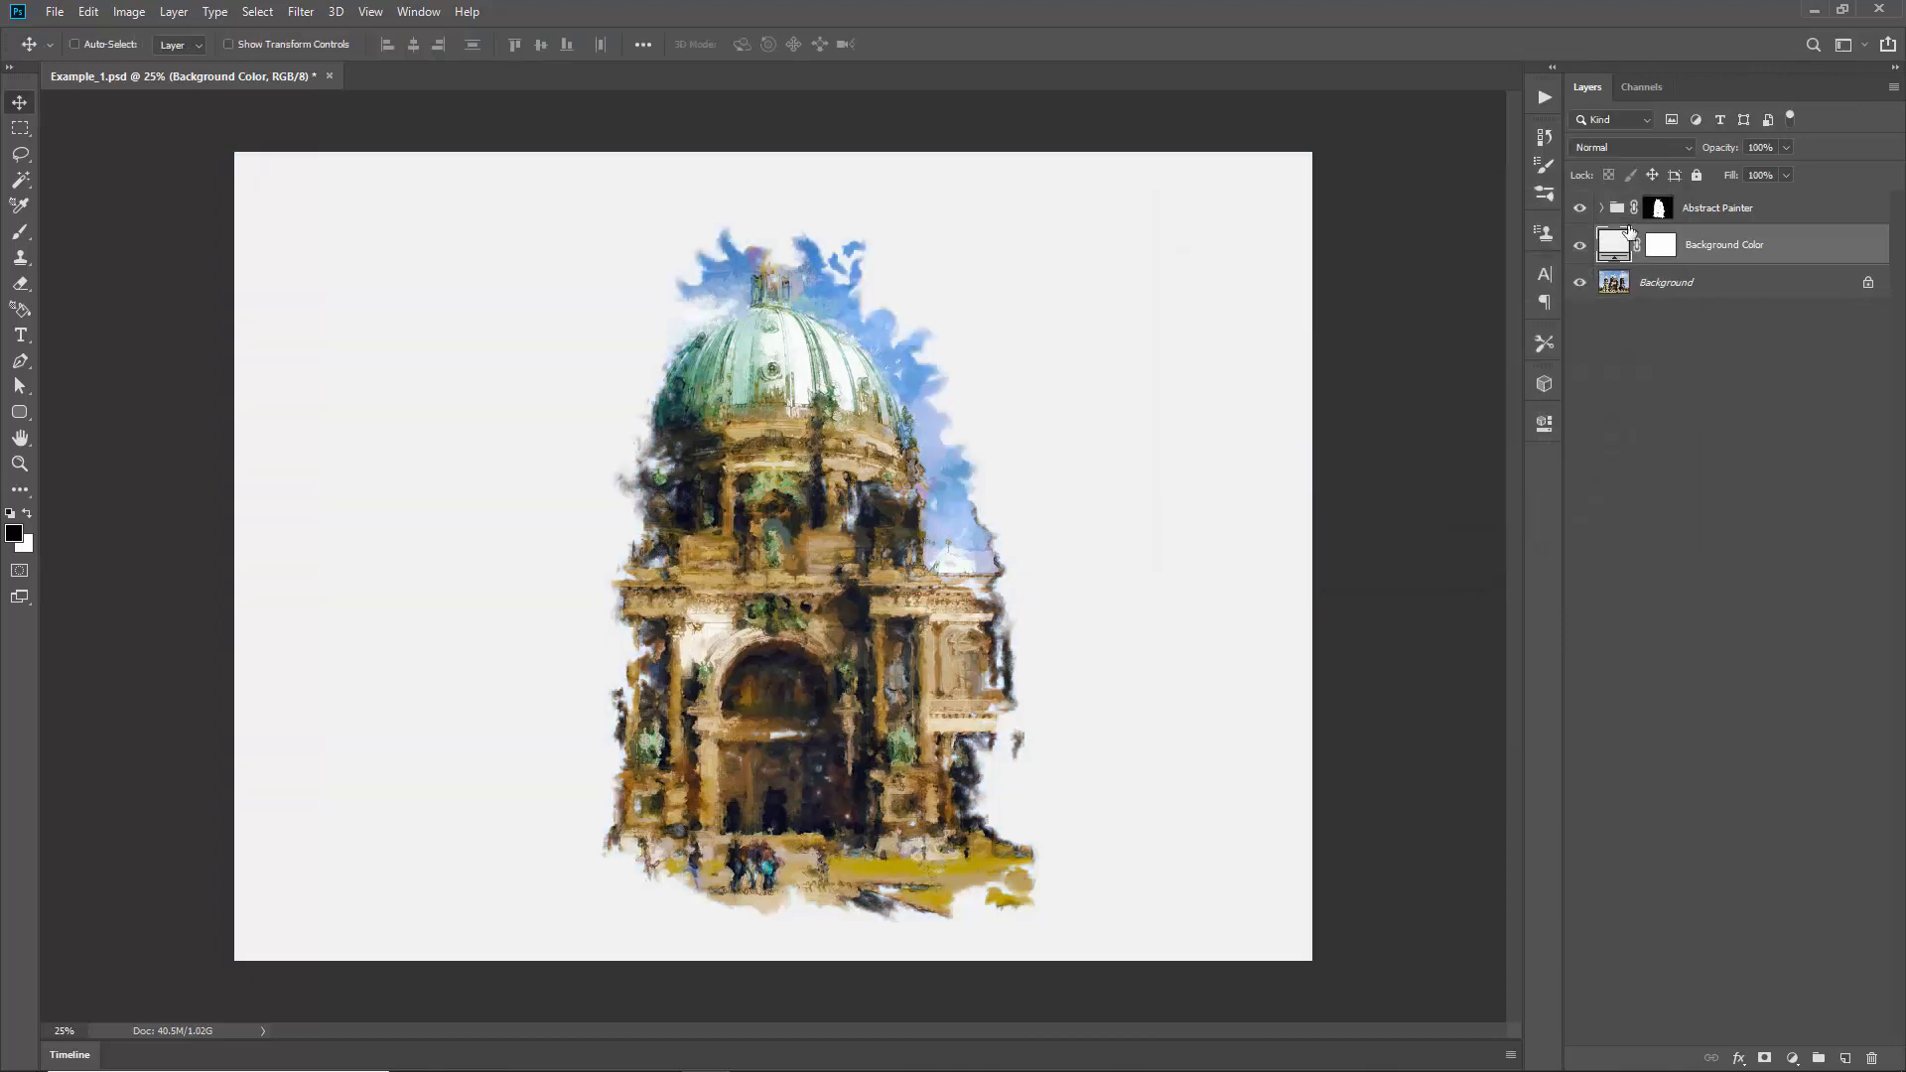
# Step: Try moving the masked Abstract Painter group up and to the left, undo the move, and disable the group's layer mask
pyautogui.click(1618, 210)
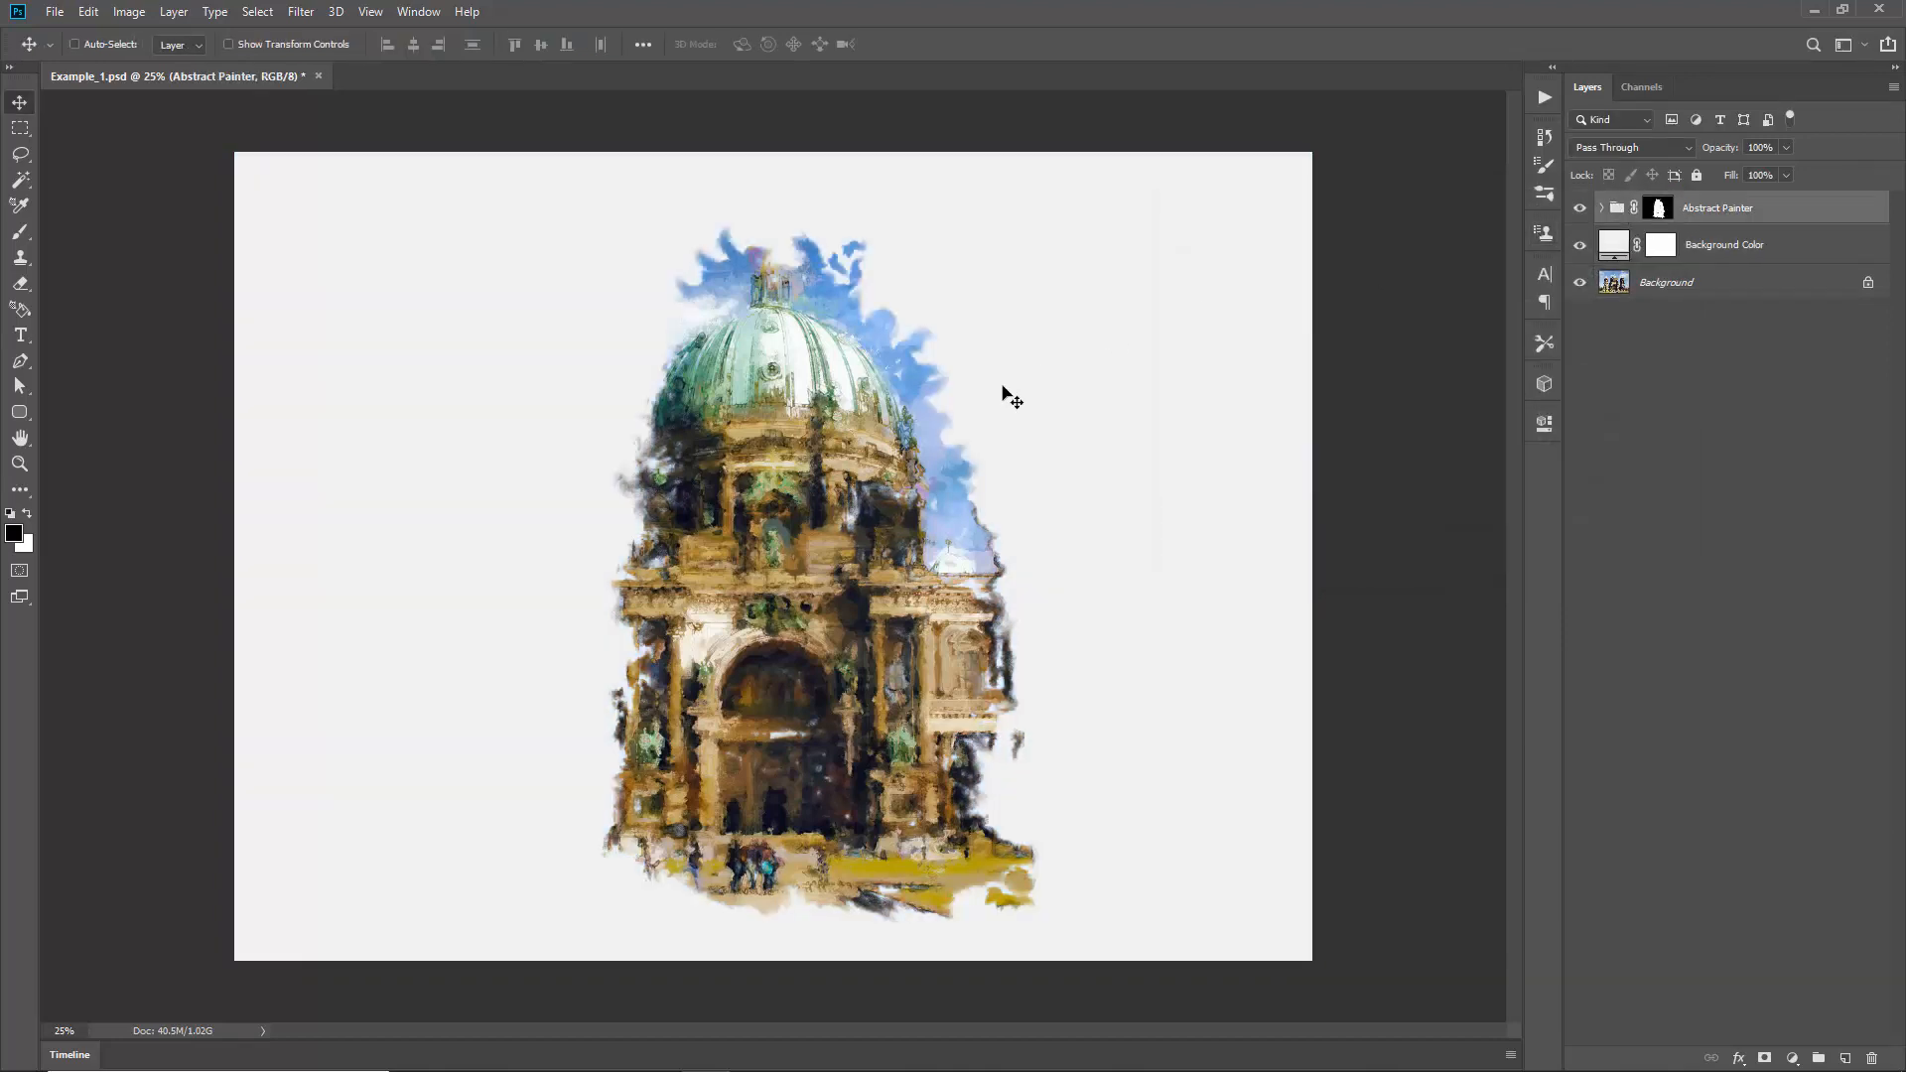
pyautogui.moveTo(968, 405)
pyautogui.mouseDown()
pyautogui.moveTo(940, 375)
pyautogui.moveTo(686, 385)
pyautogui.moveTo(1033, 350)
pyautogui.moveTo(962, 360)
pyautogui.mouseUp()
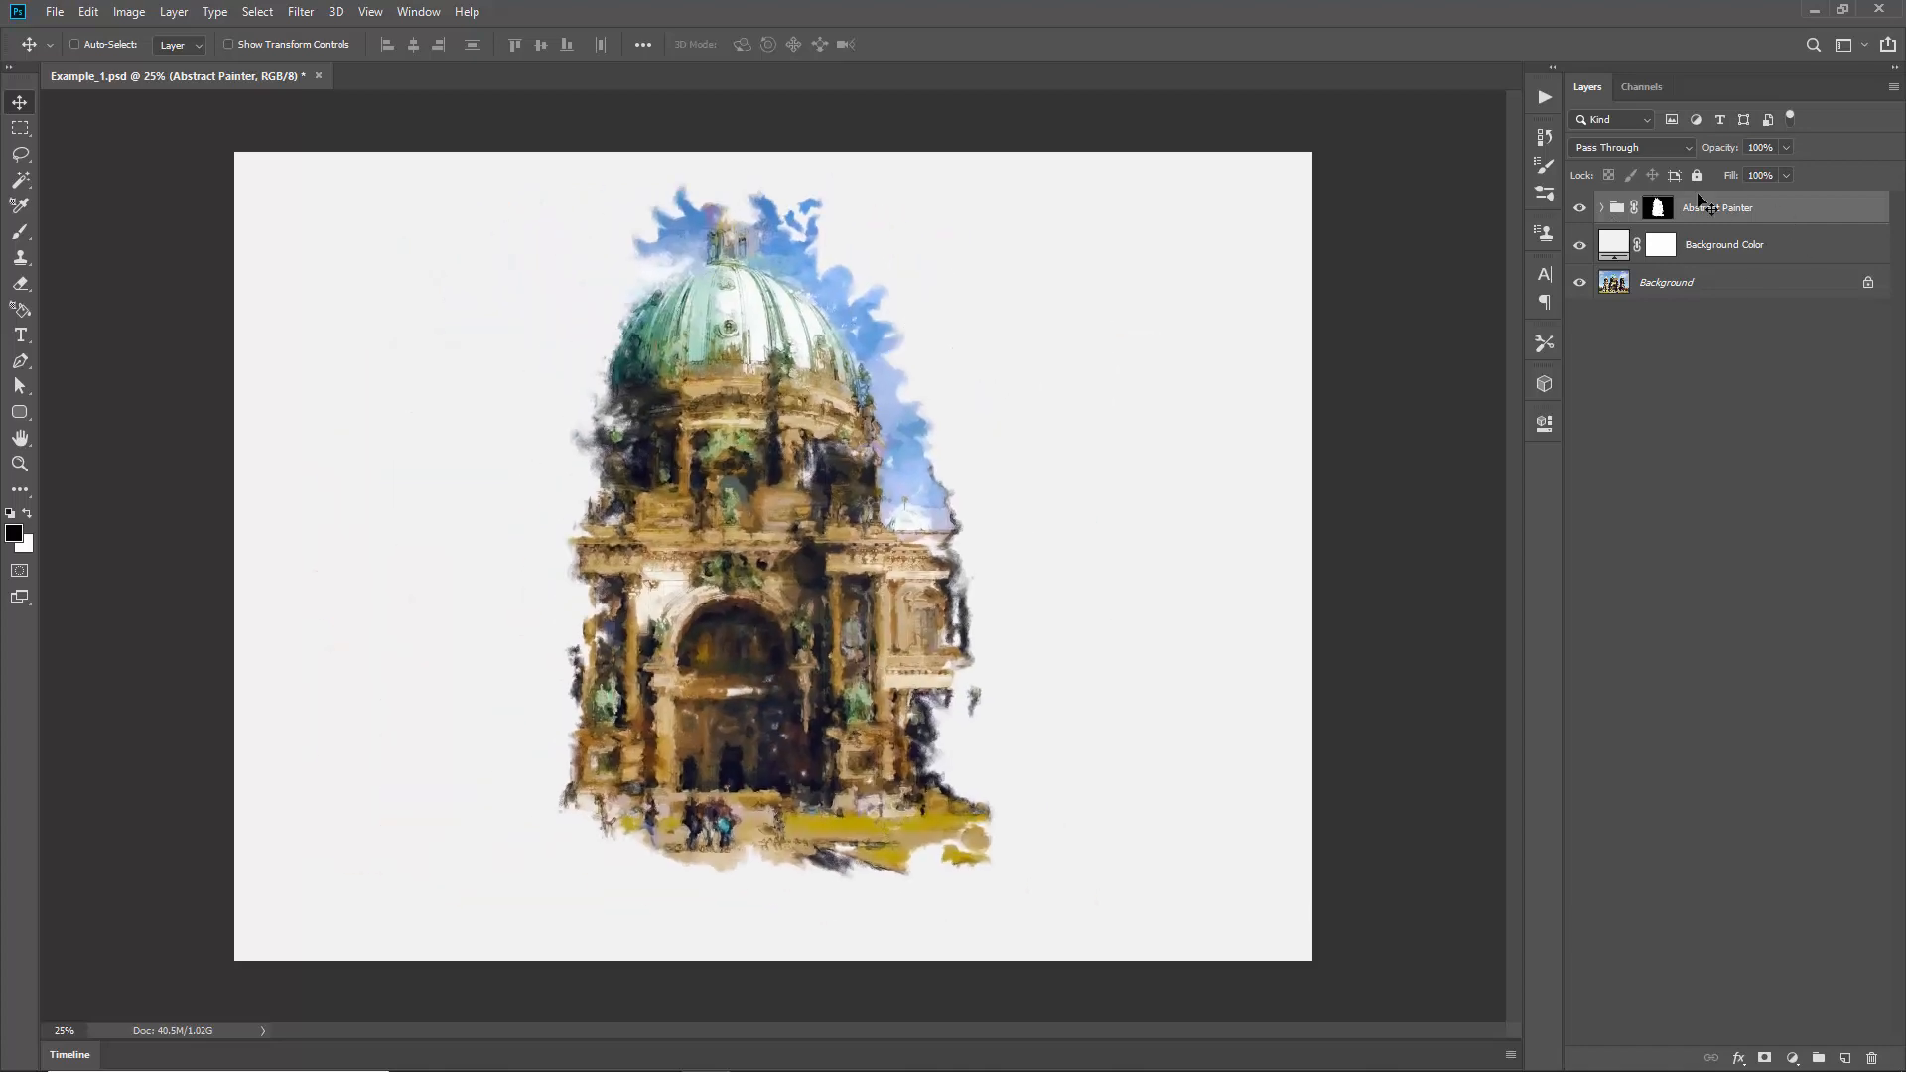
pyautogui.hotkey('ctrl', 'z')
pyautogui.click(1600, 209)
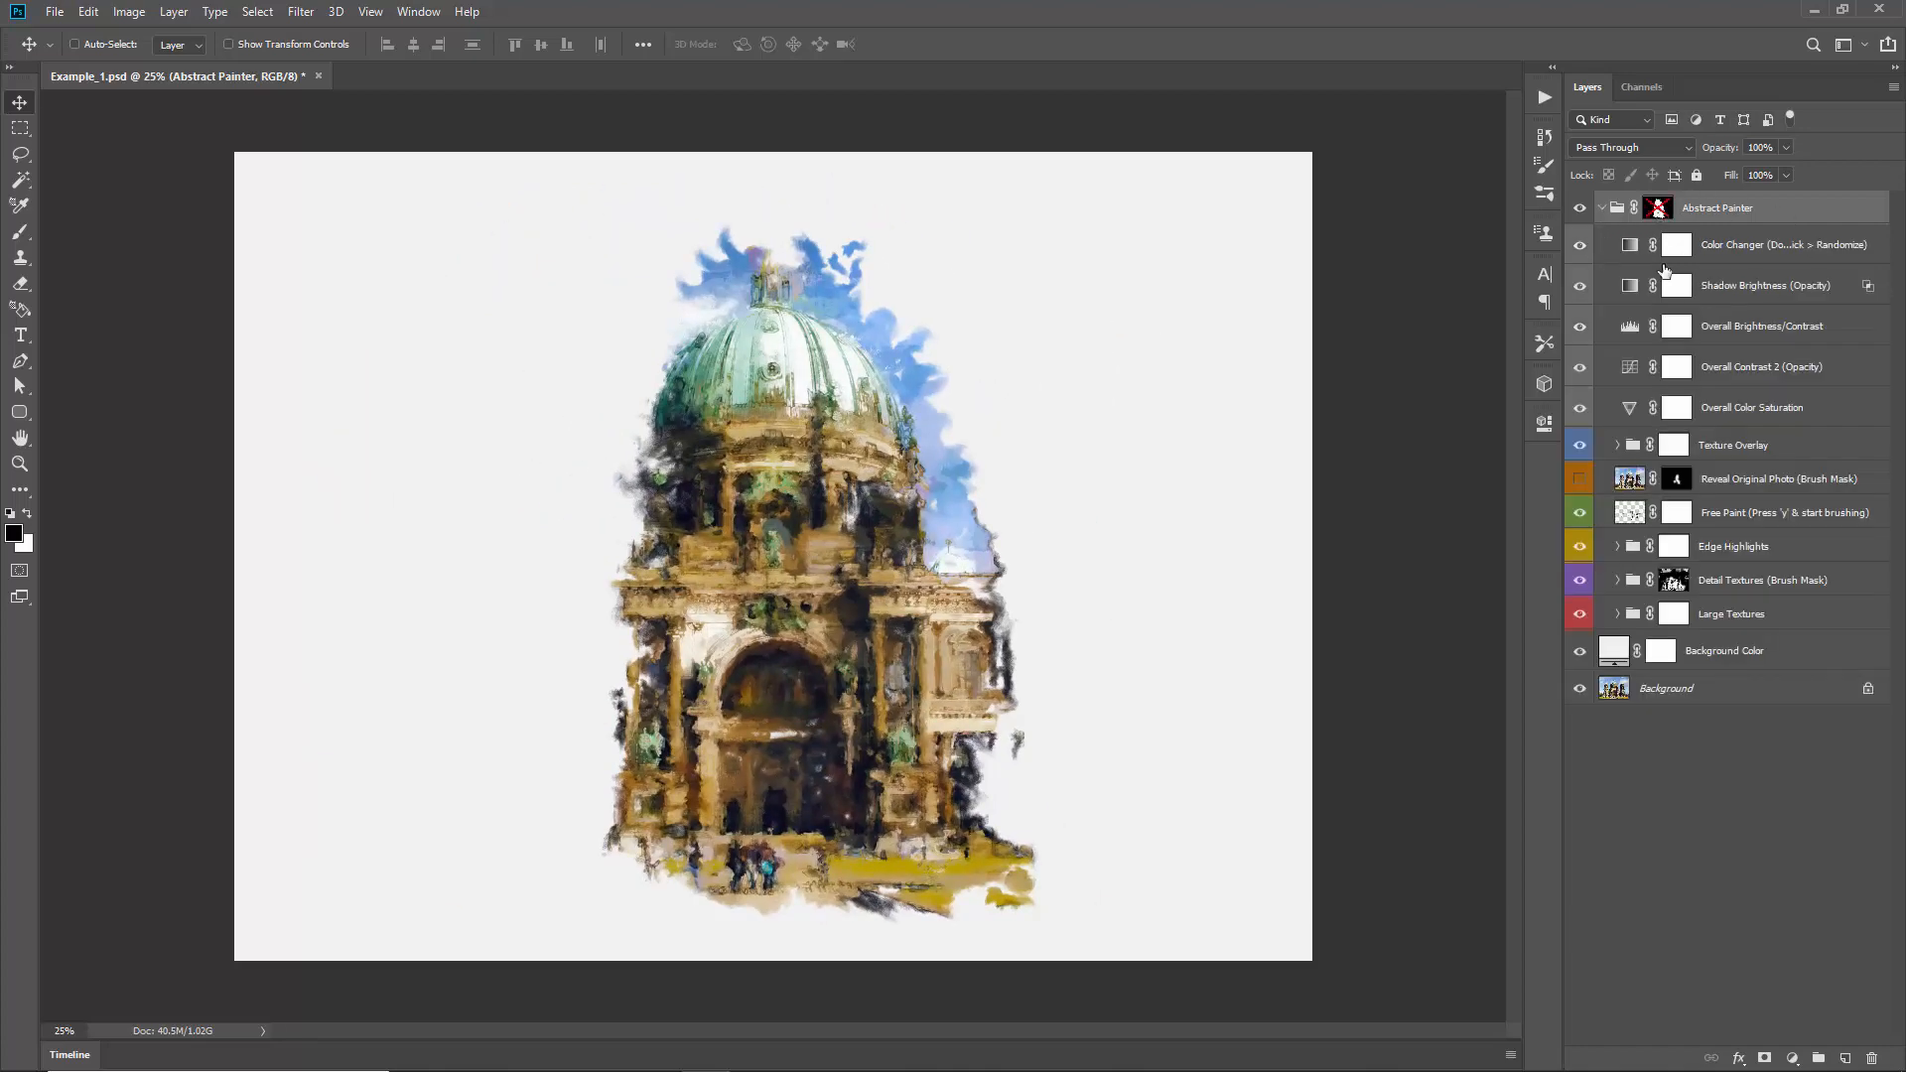
pyautogui.keyDown('shift'); pyautogui.click(1658, 211); pyautogui.keyUp('shift')
# Step: Toggle the visibility of Use Solid Color inside Edge Highlights_1, collapse the Edge Highlights group, and save the document
pyautogui.click(1617, 546)
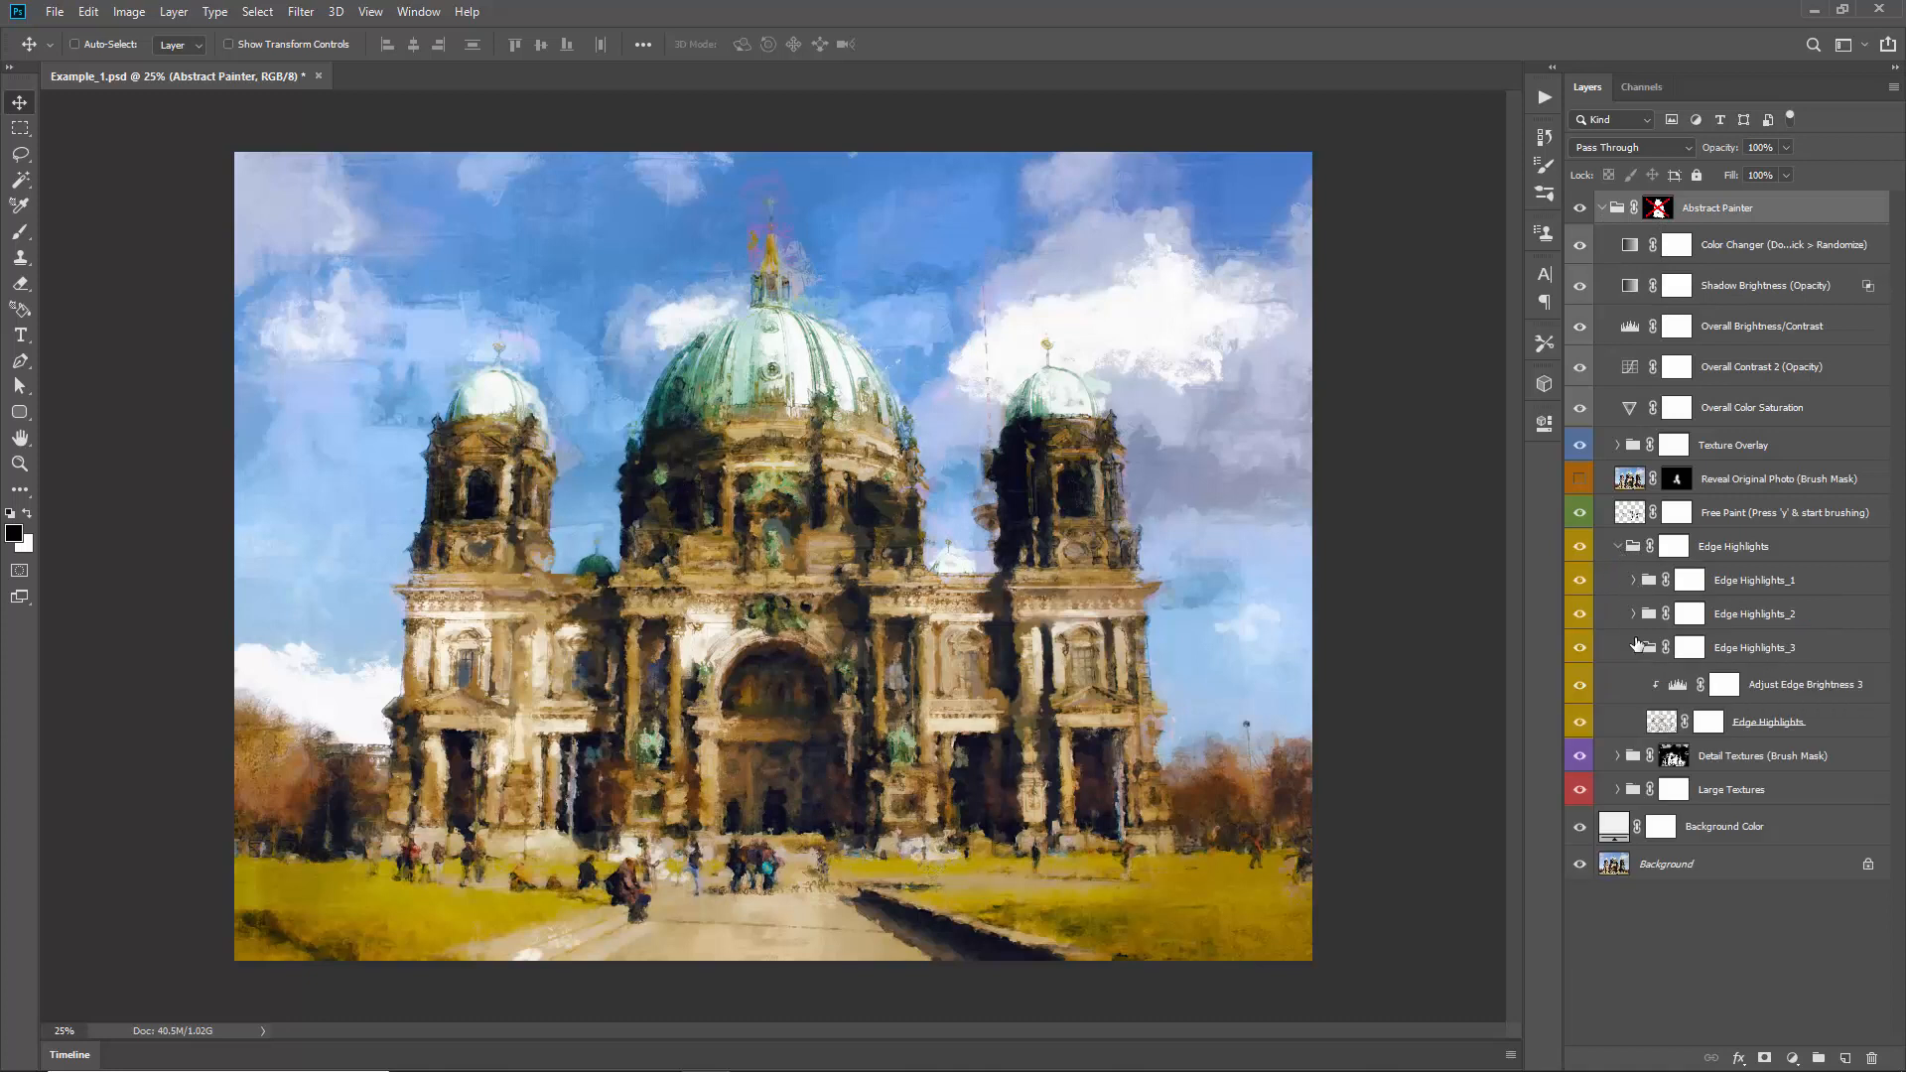
pyautogui.click(1632, 647)
pyautogui.click(1628, 588)
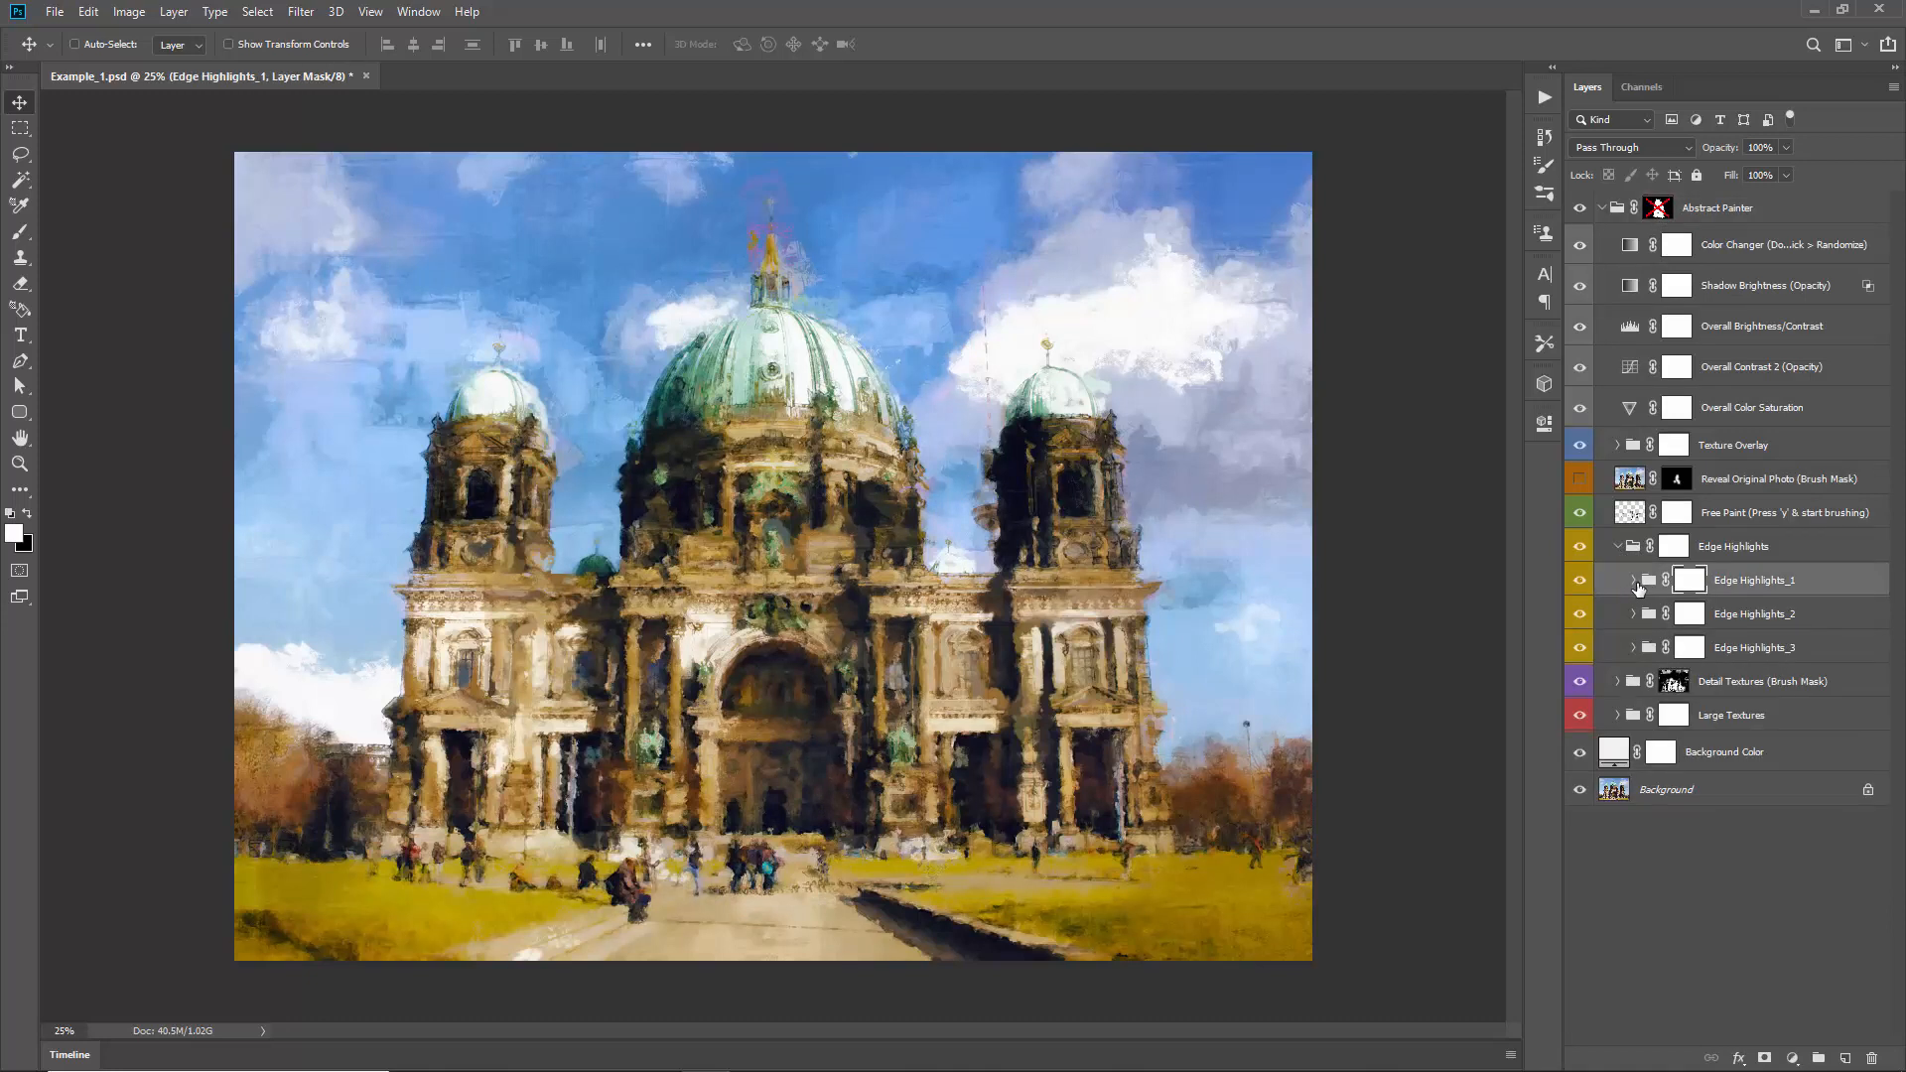
pyautogui.click(1630, 581)
pyautogui.click(1579, 657)
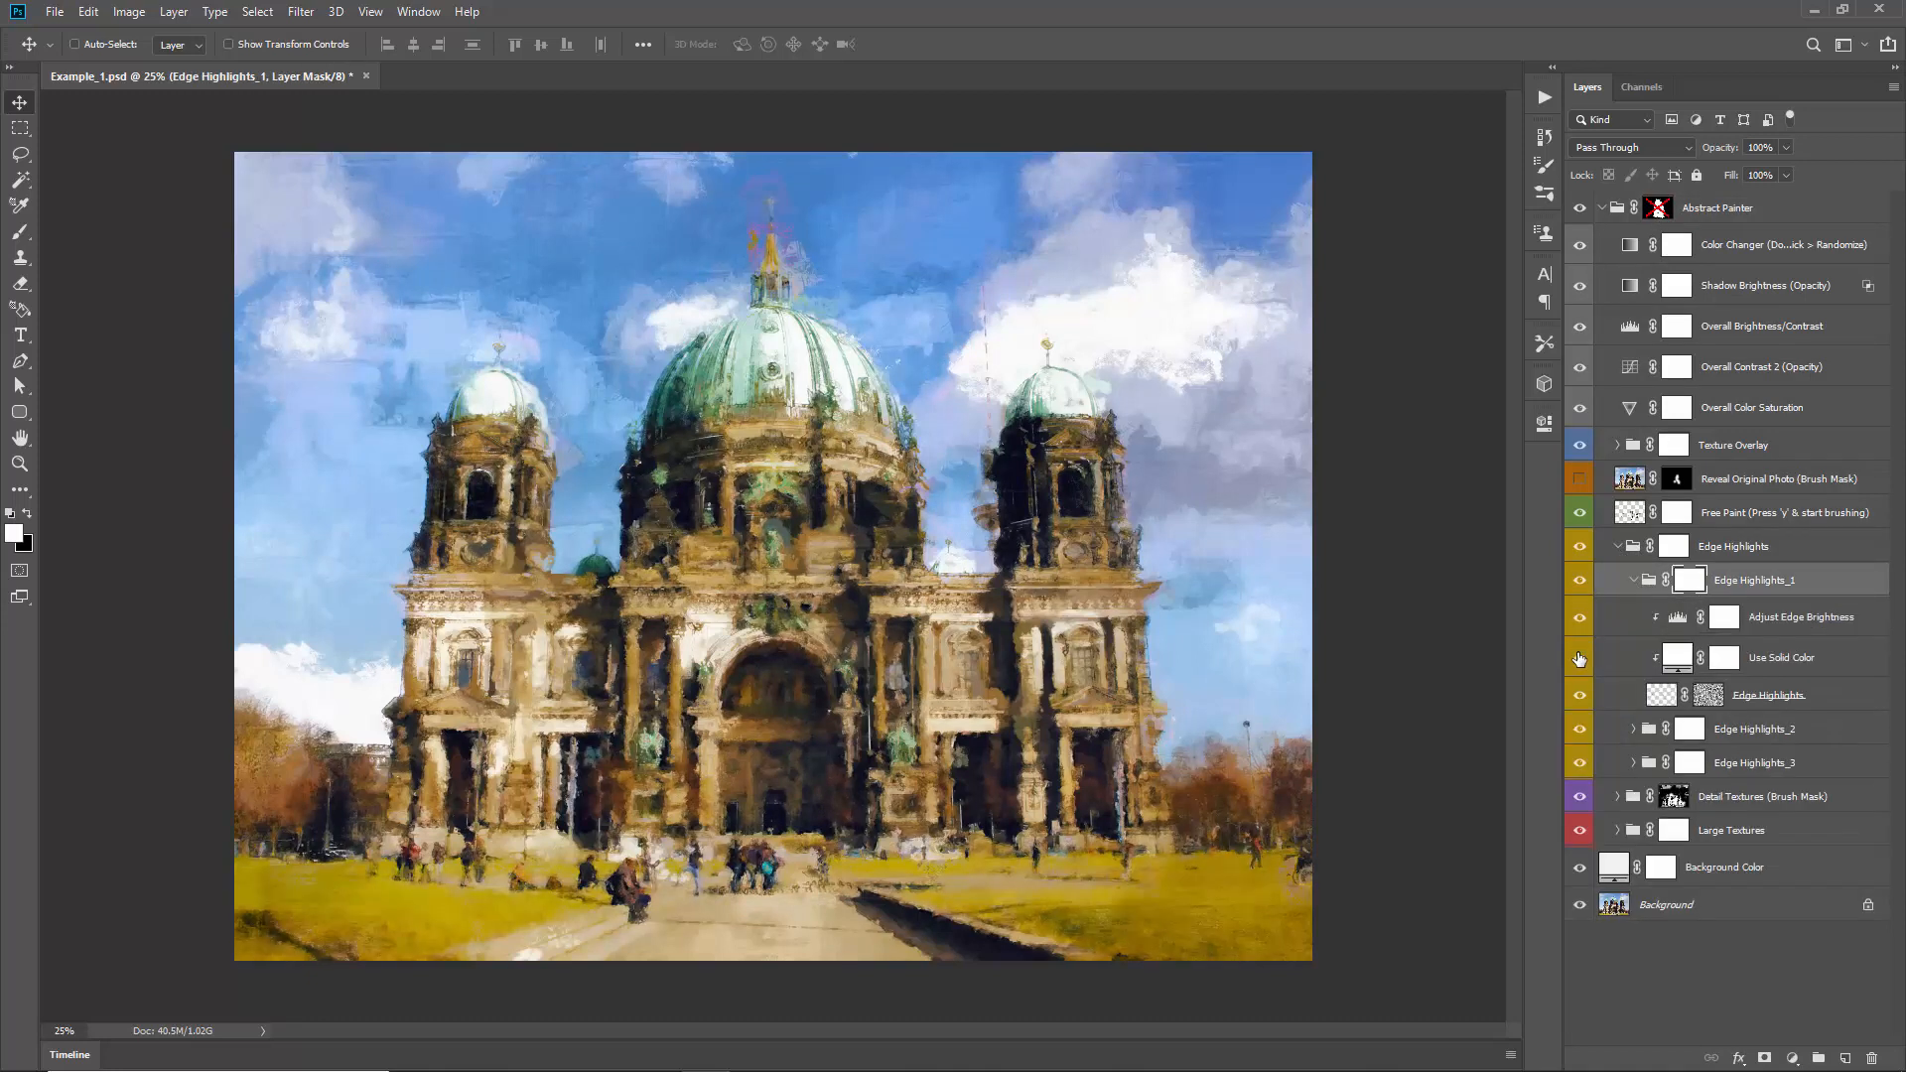
pyautogui.click(1629, 583)
pyautogui.click(1618, 546)
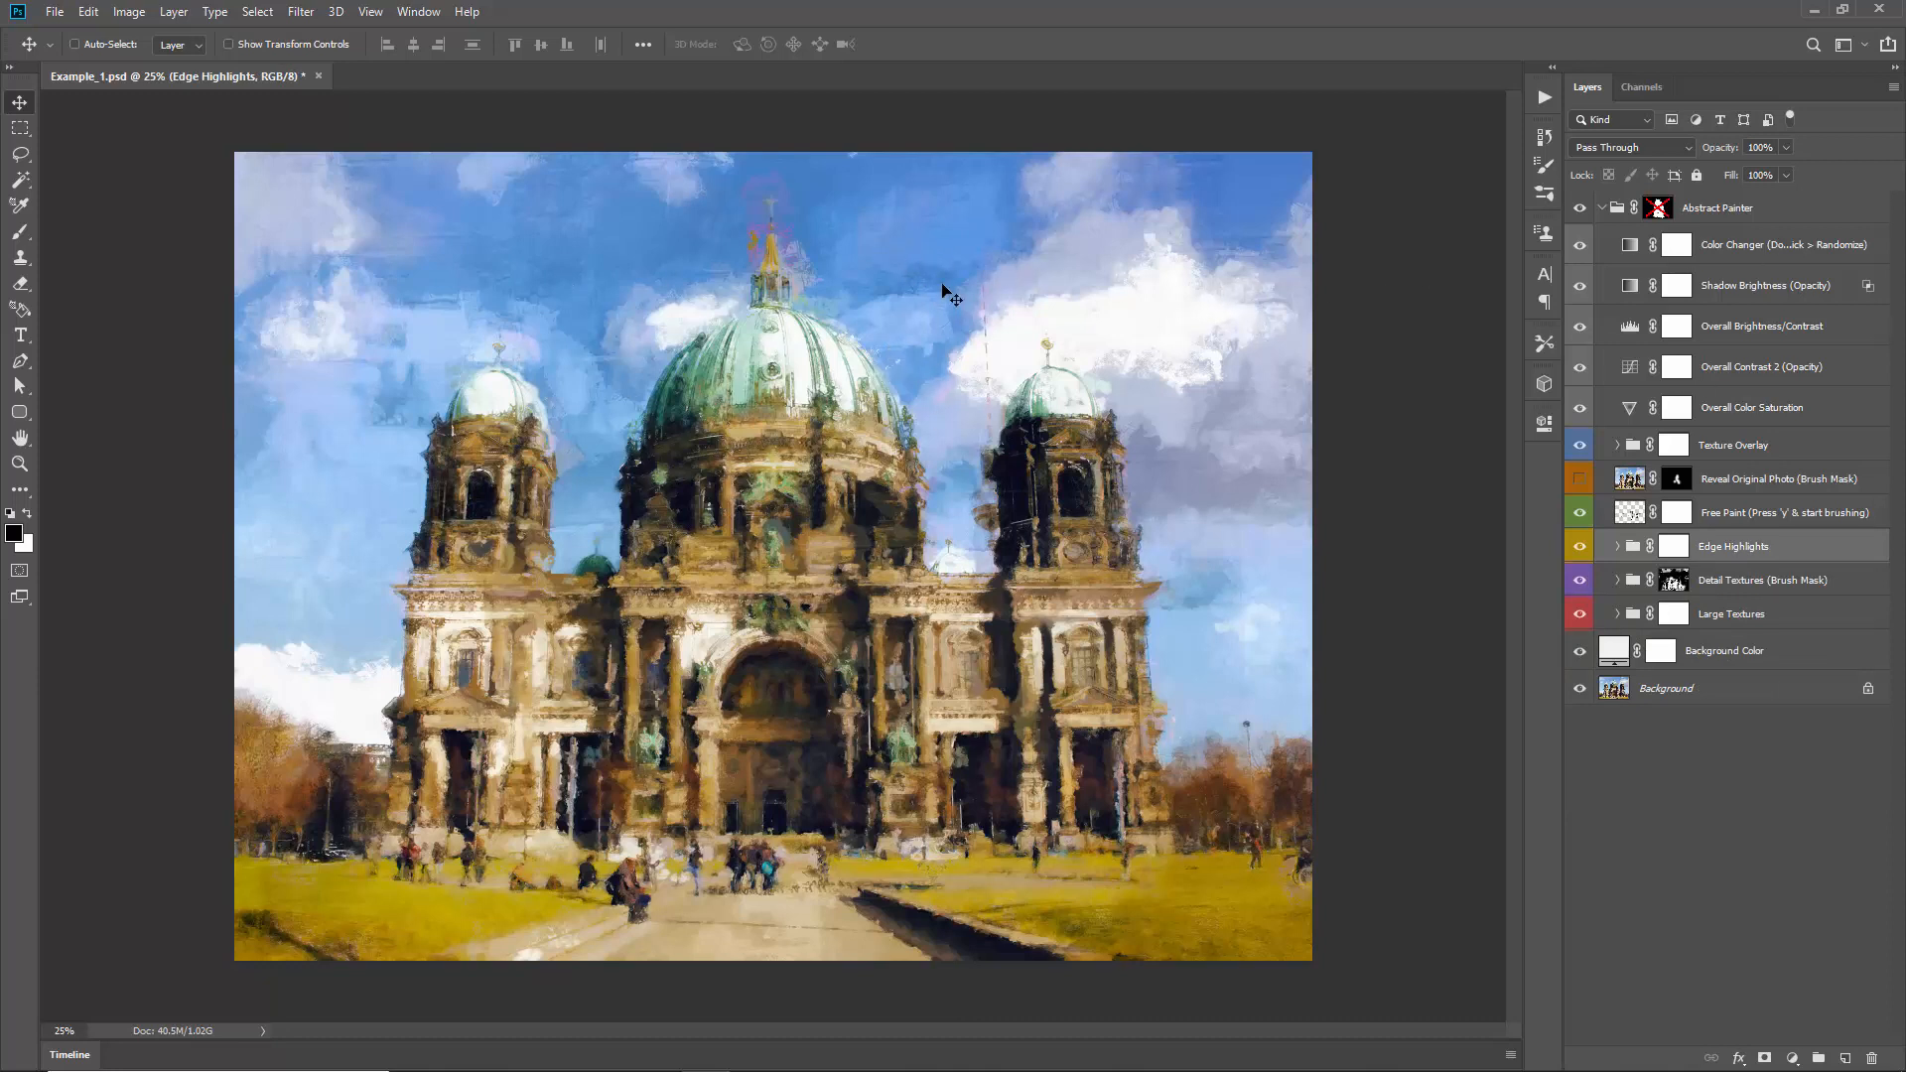
pyautogui.hotkey('ctrl', 's')
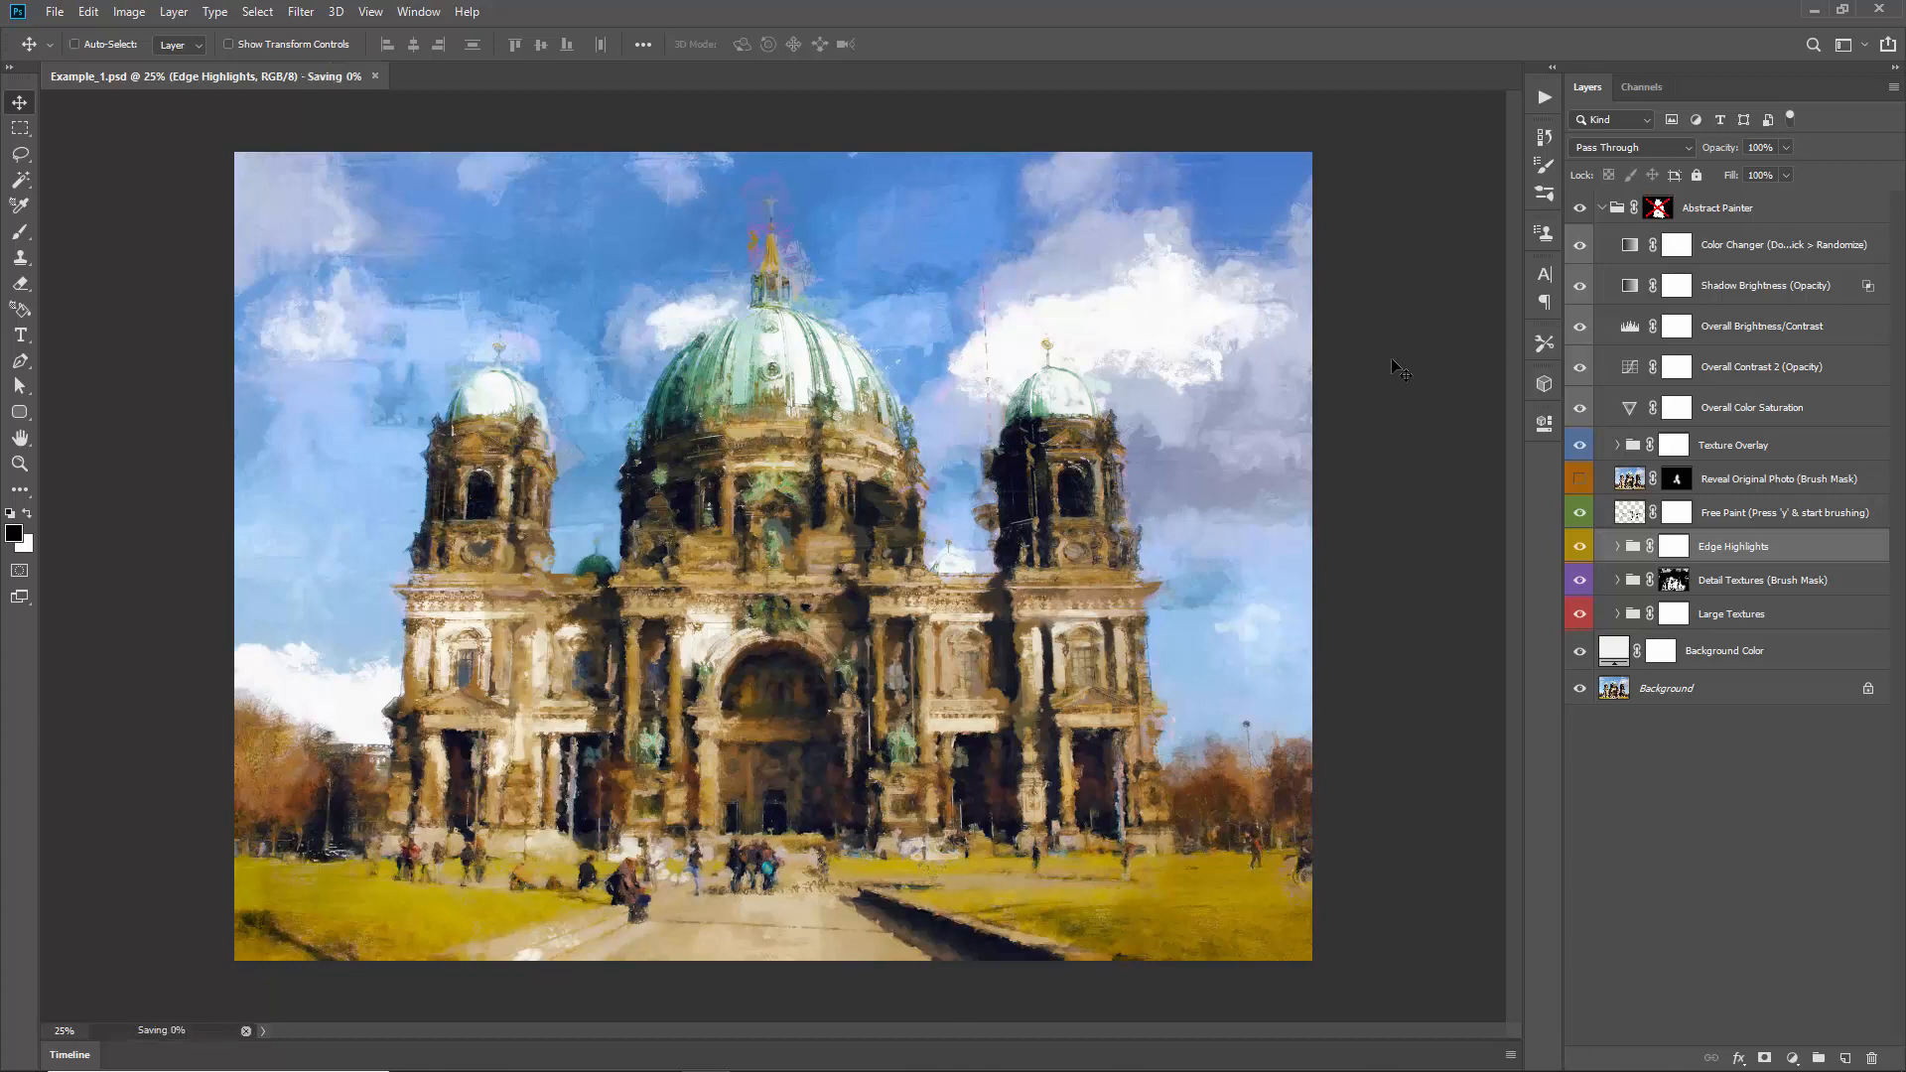
# Step: Stamp all visible layers into a new layer above the Abstract Painter group, then try moving it and undo that move
pyautogui.click(1715, 209)
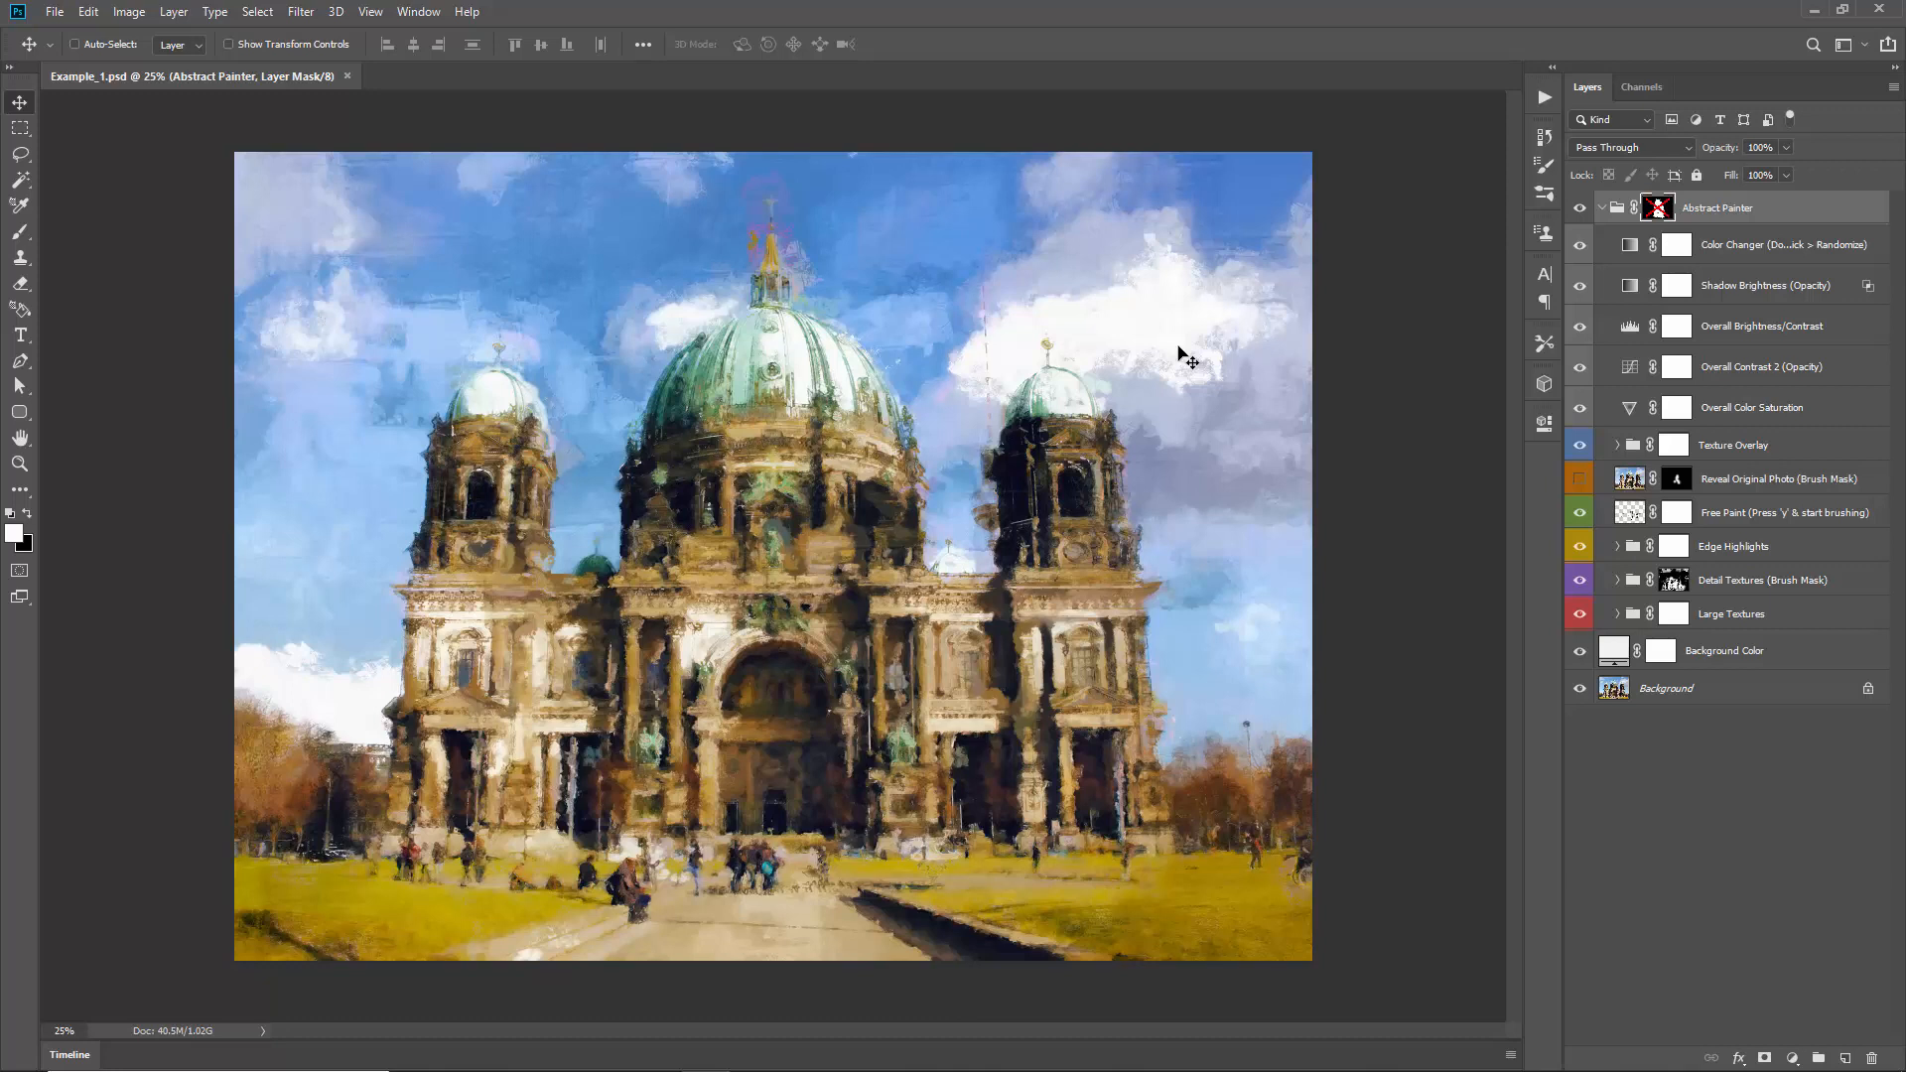
pyautogui.press('ctrl')
pyautogui.press('d')
pyautogui.hotkey('ctrl', 'shift', 'alt', 'e')
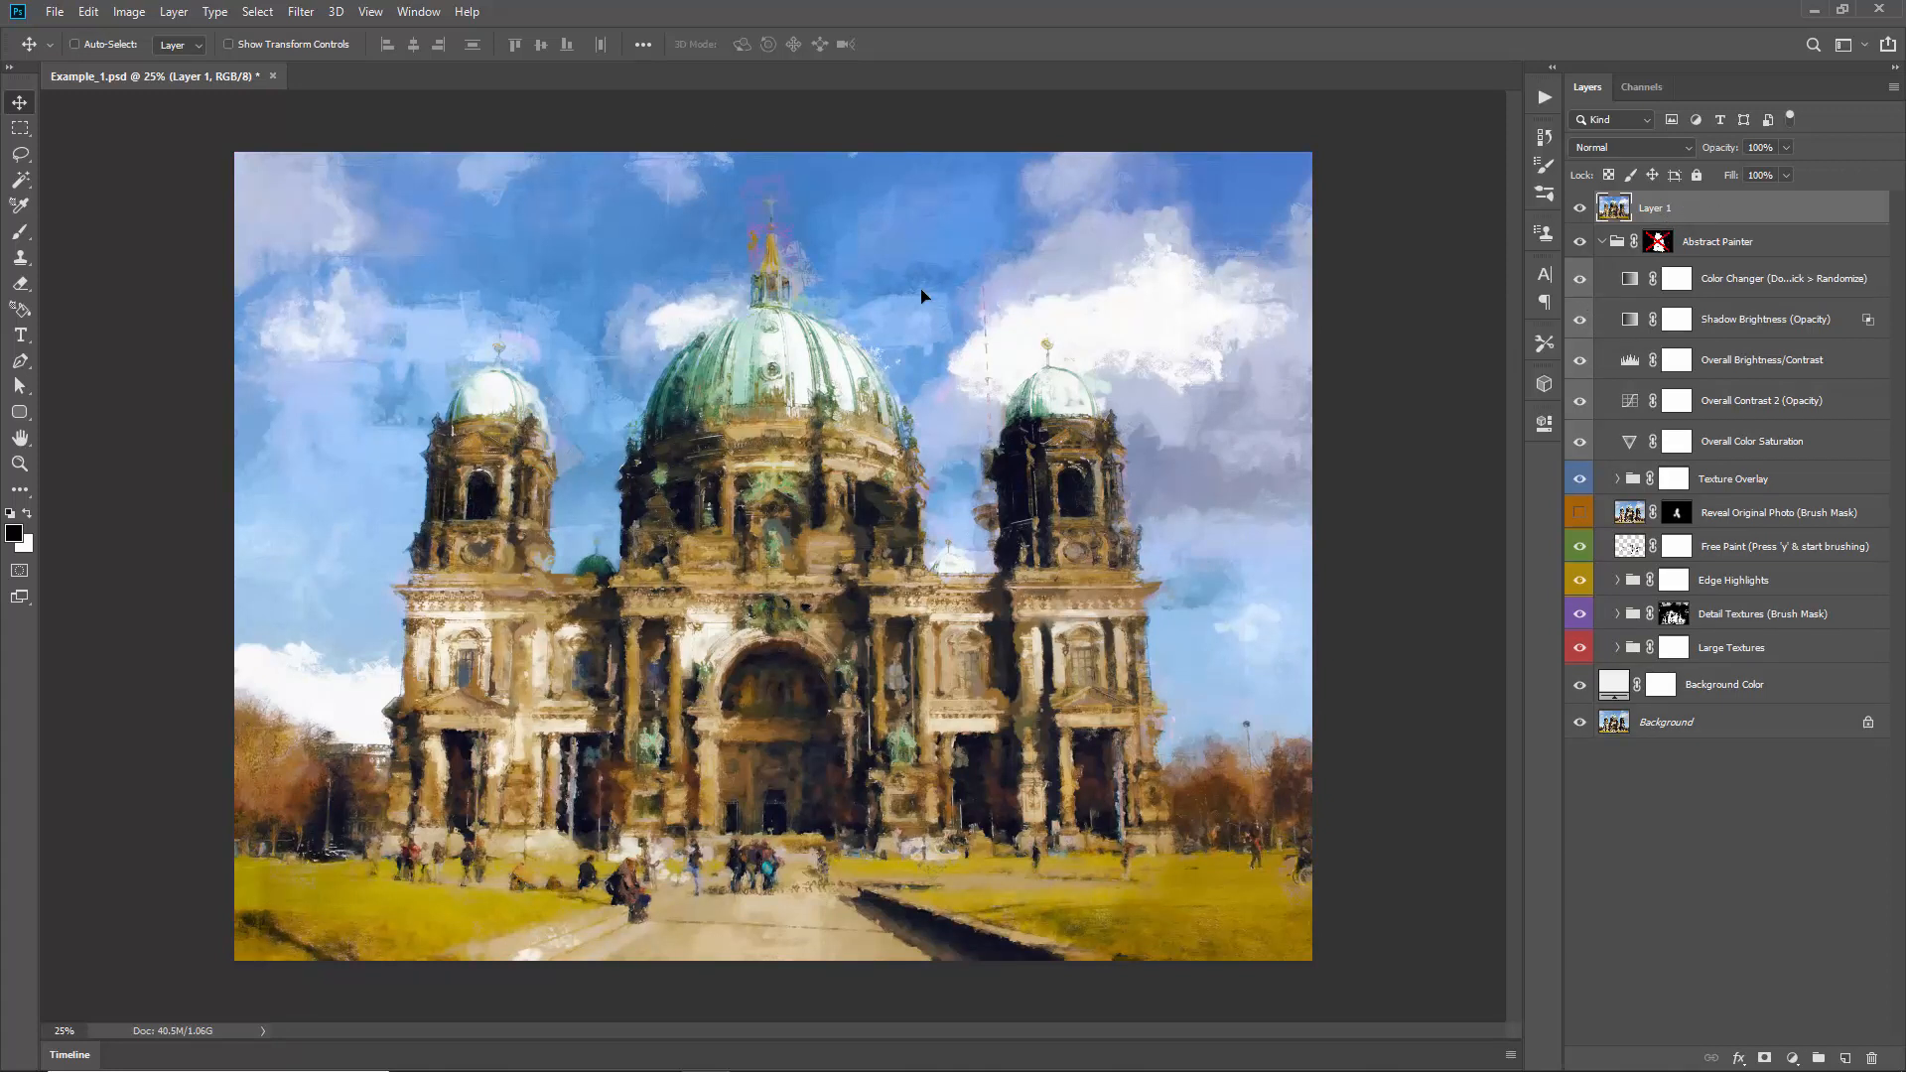
pyautogui.moveTo(1156, 297); pyautogui.dragTo(1050, 297)
pyautogui.hotkey('ctrl', 'z')
# Step: Convert the stamped Layer 1 to a Smart Object and open the Camera Raw Filter on it
pyautogui.rightClick(1684, 212)
pyautogui.click(1712, 469)
pyautogui.click(418, 12)
pyautogui.moveTo(301, 12)
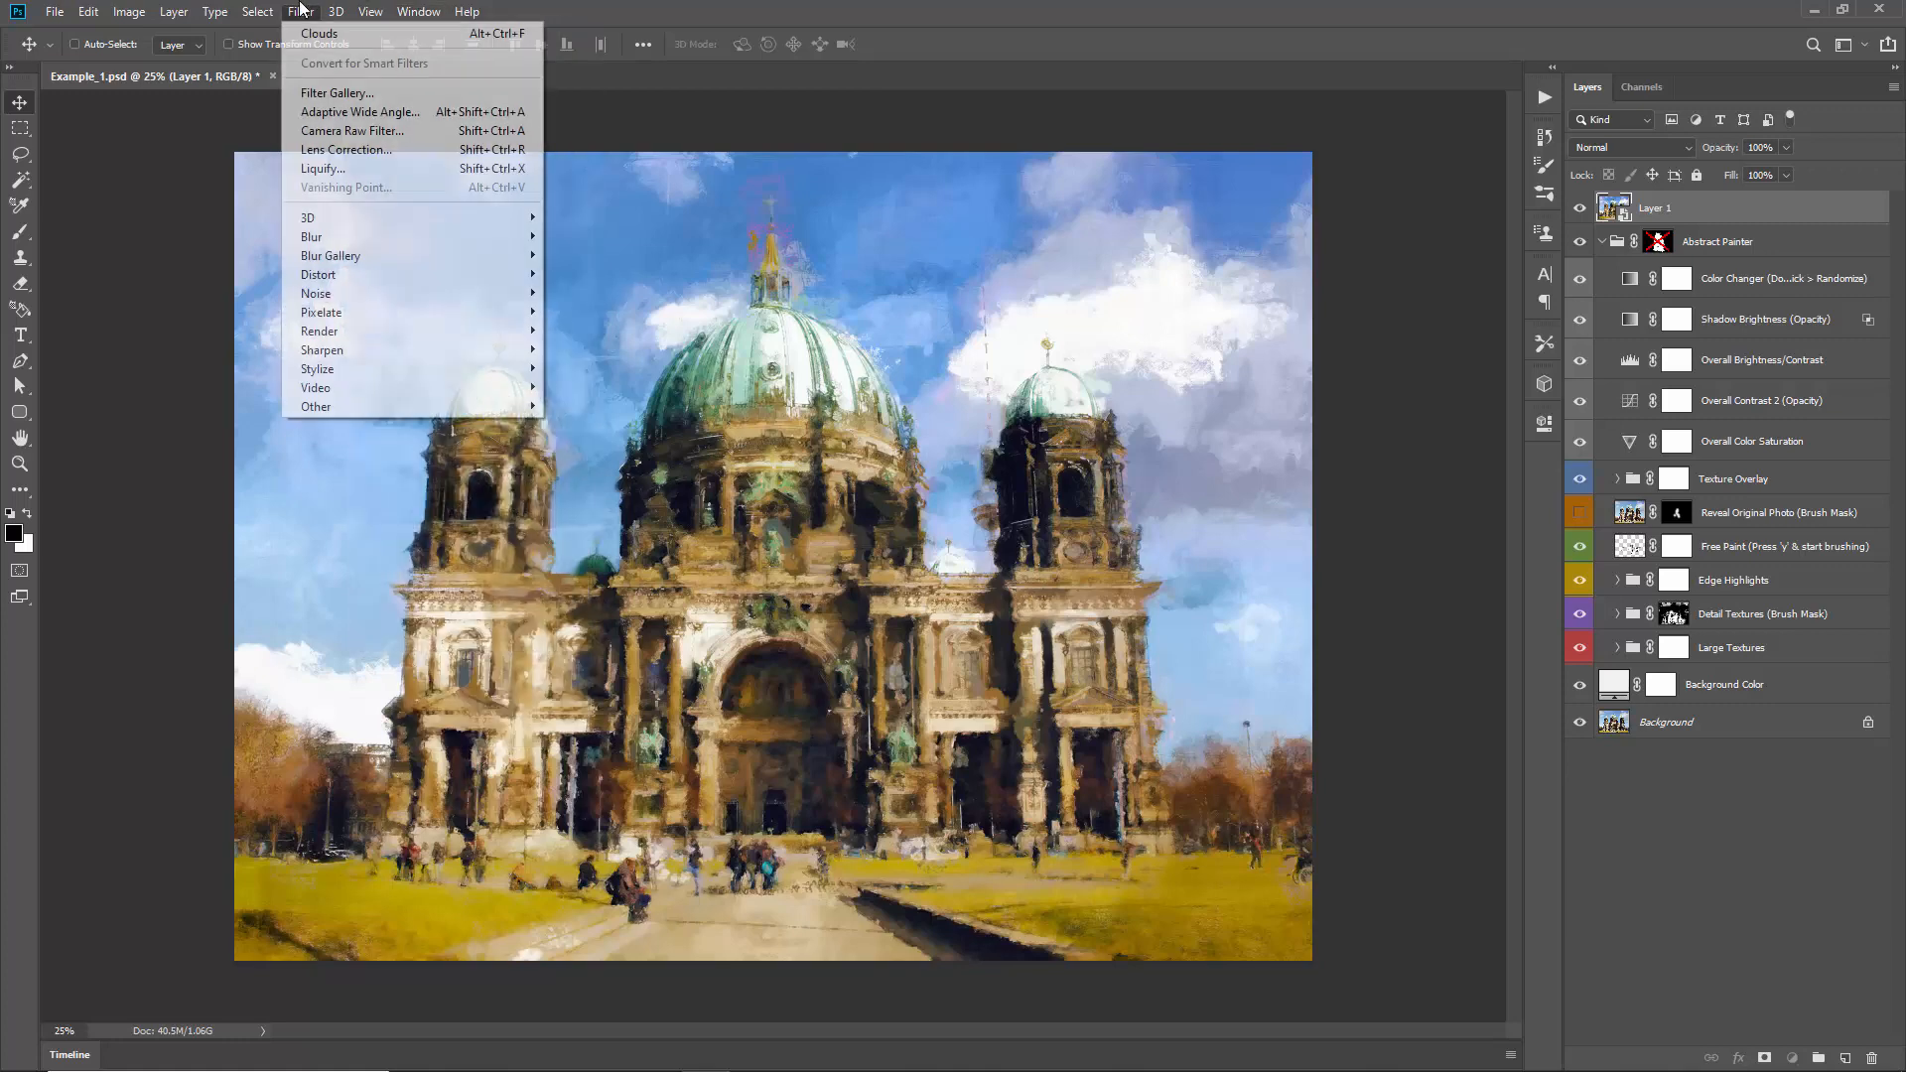
pyautogui.click(359, 133)
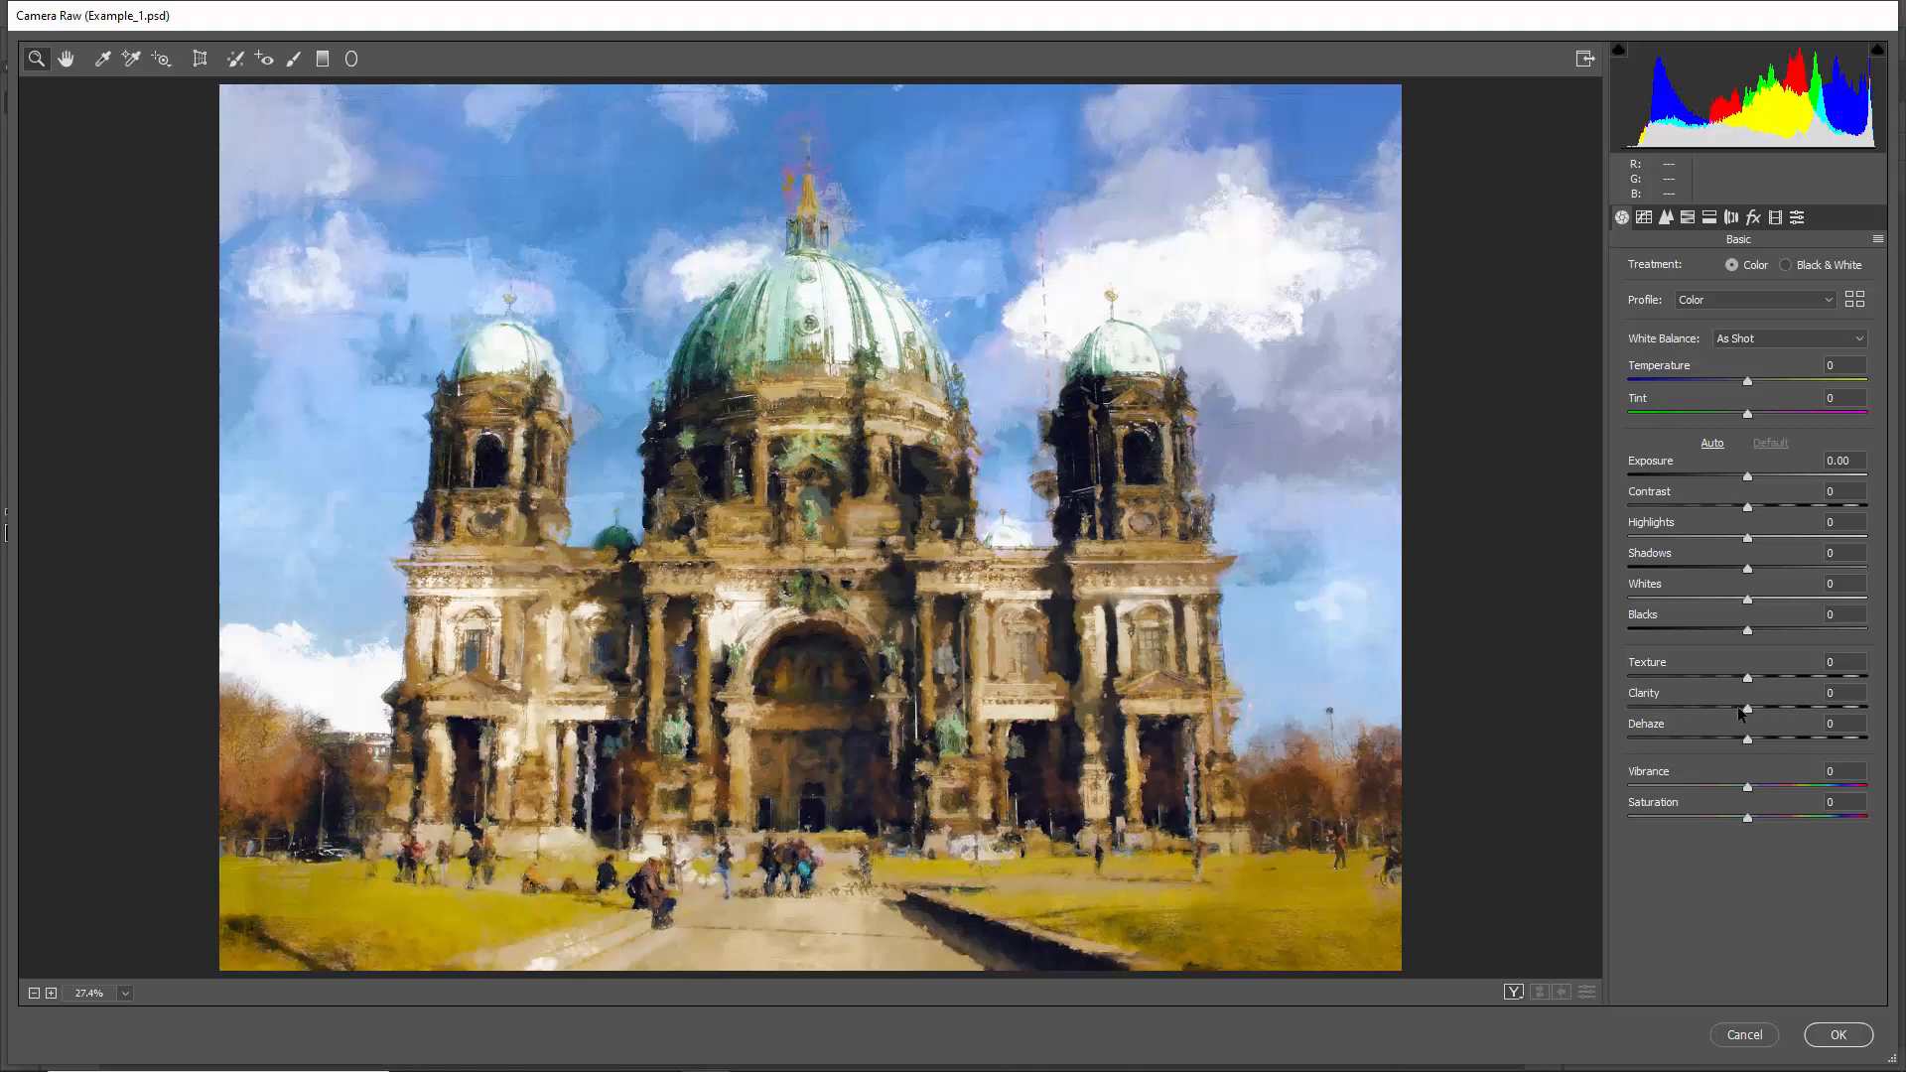
# Step: Set Clarity +11, Texture +5, Vibrance +15, Blacks +12, Whites -3, Shadows +10 and Highlights -1 in the Camera Raw basic adjustments
pyautogui.moveTo(1749, 711)
pyautogui.mouseDown()
pyautogui.moveTo(1849, 735)
pyautogui.moveTo(1743, 730)
pyautogui.moveTo(1841, 683)
pyautogui.moveTo(1863, 695)
pyautogui.moveTo(1582, 698)
pyautogui.moveTo(1842, 715)
pyautogui.moveTo(1743, 715)
pyautogui.mouseUp()
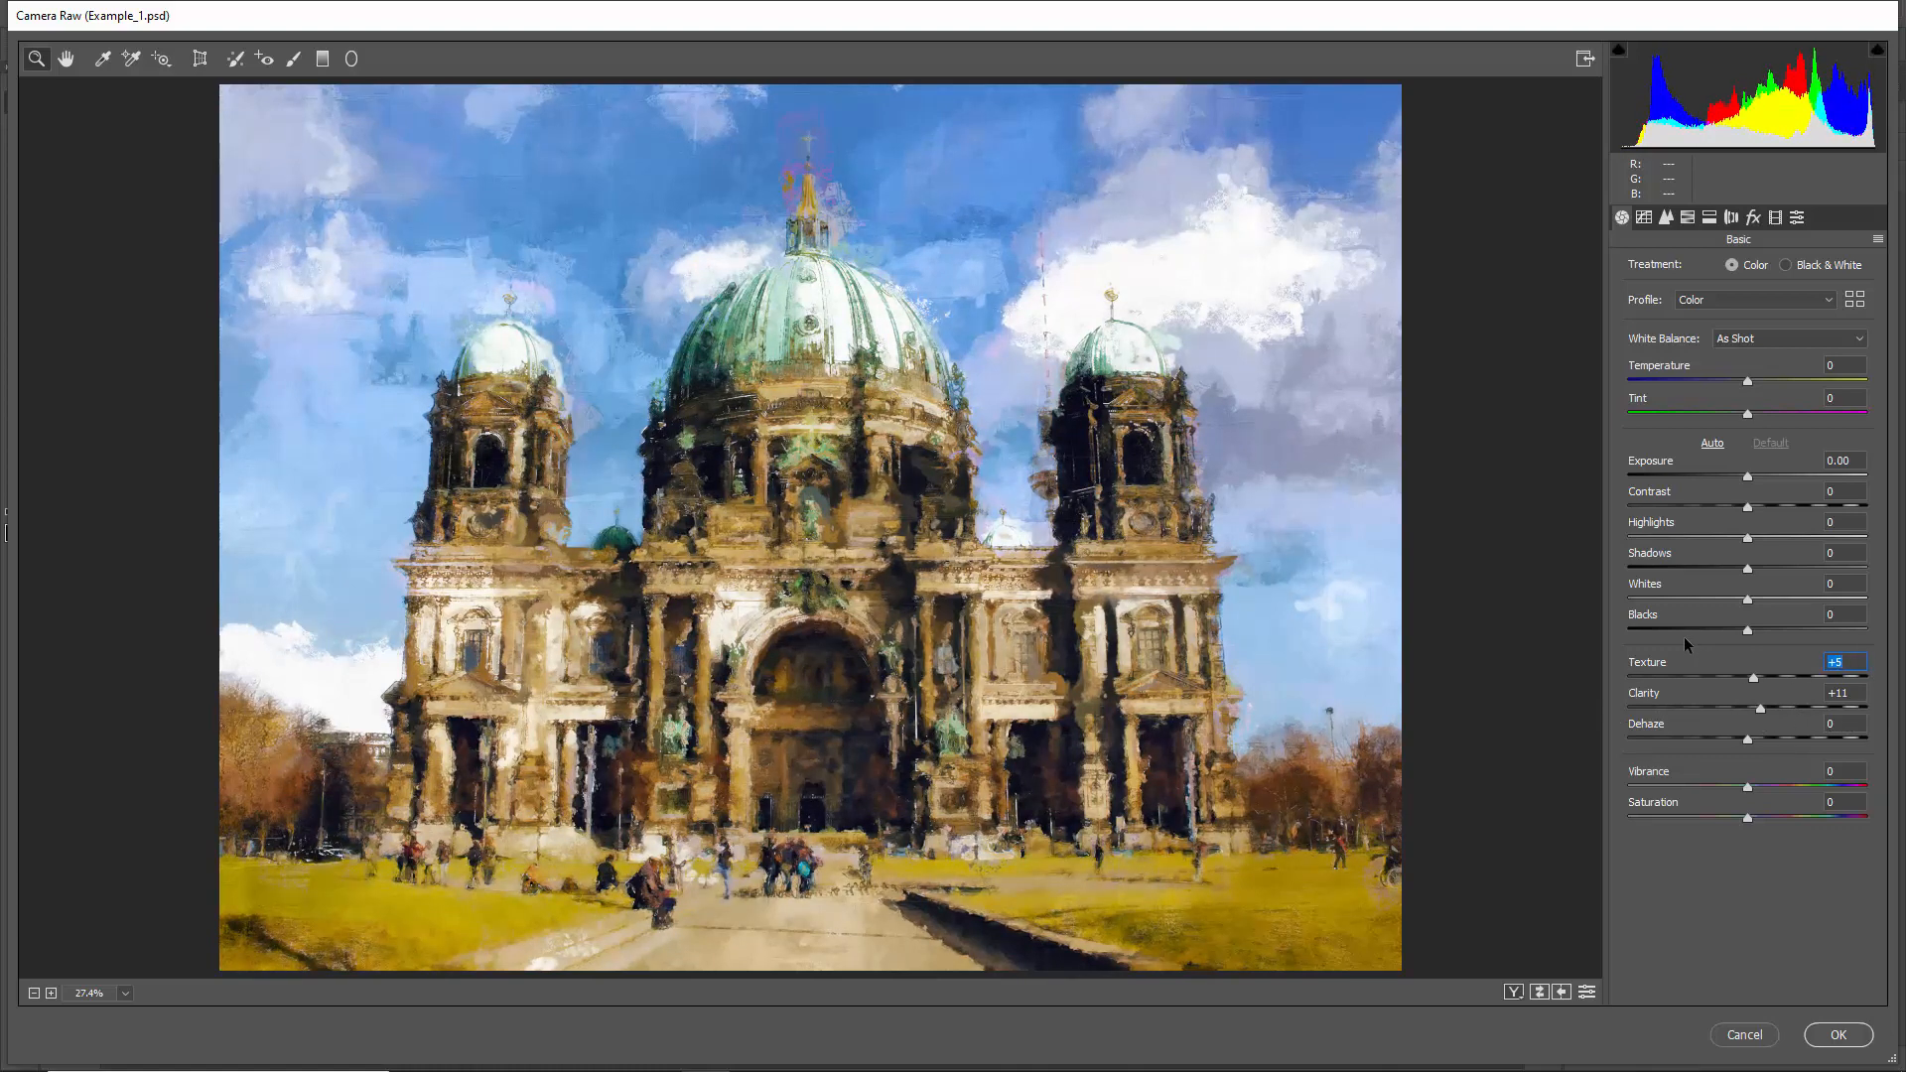
pyautogui.moveTo(1750, 786); pyautogui.dragTo(1768, 788)
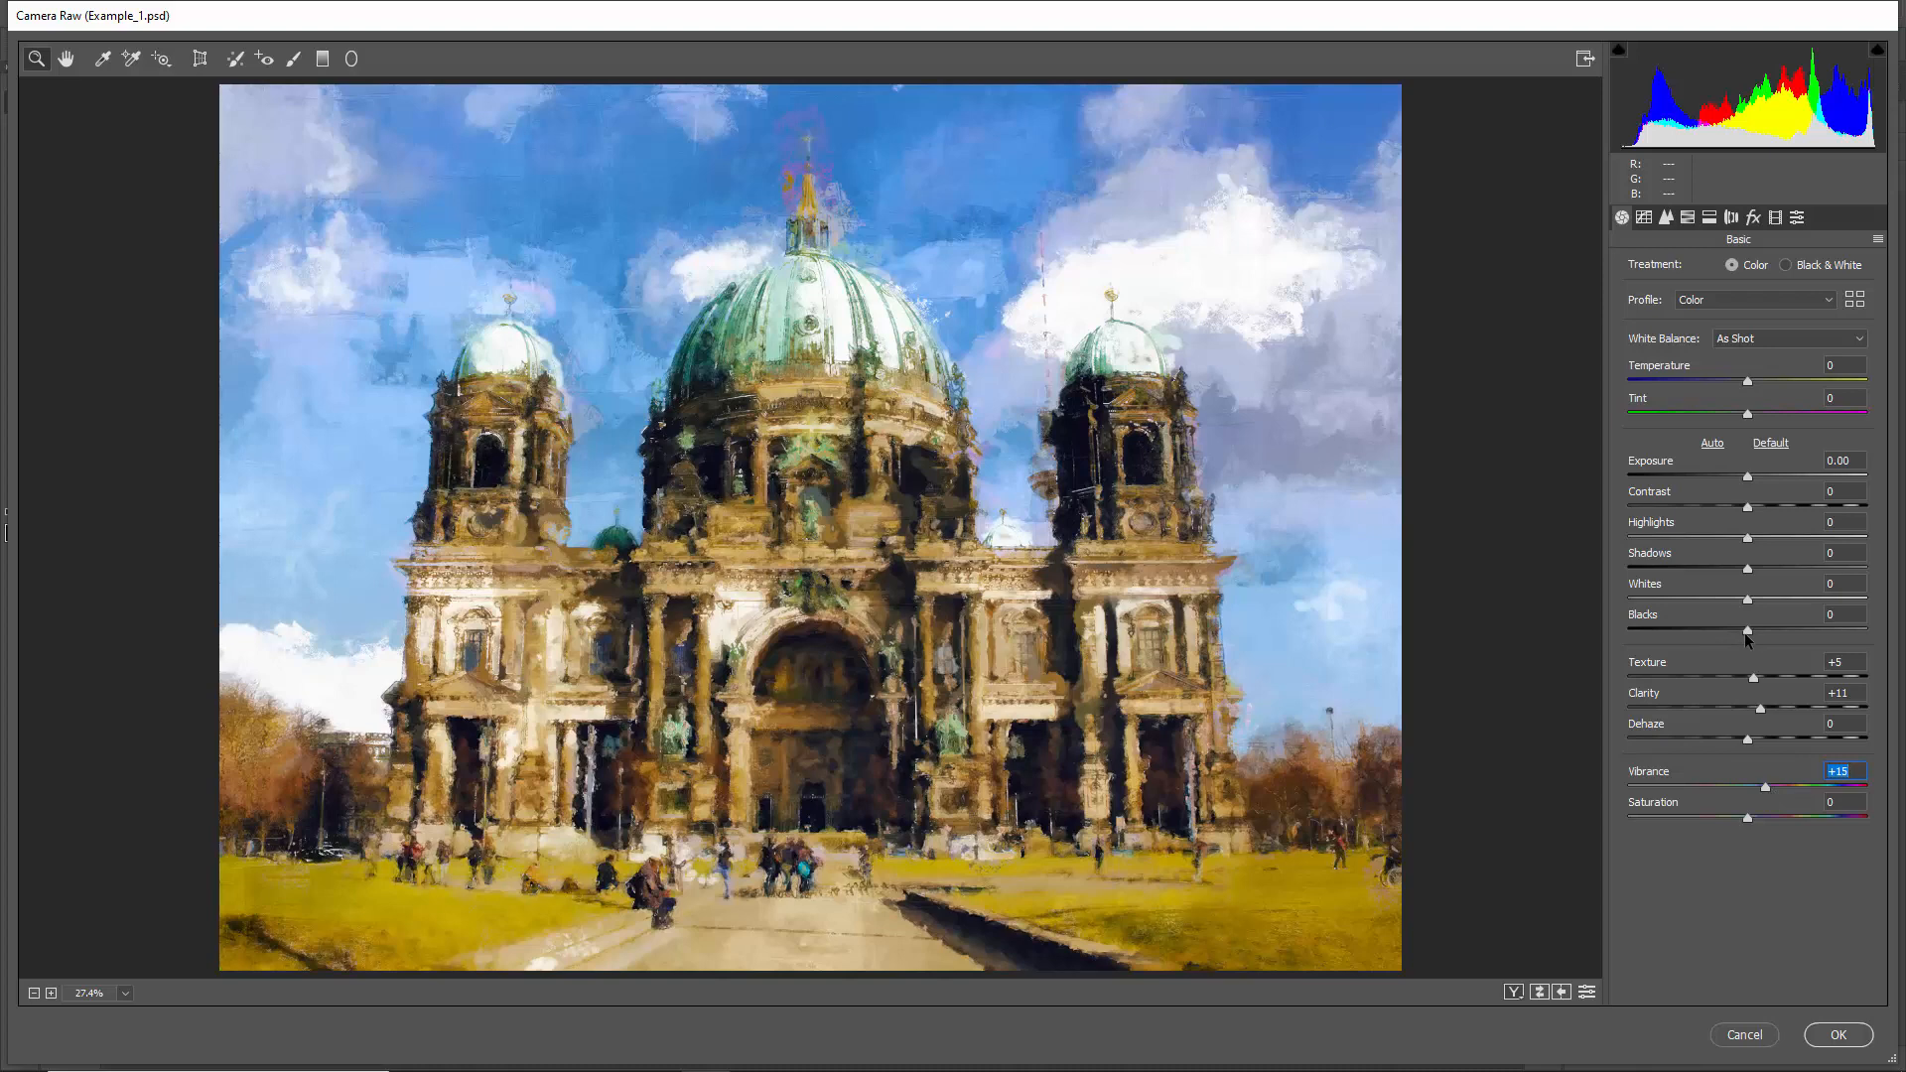
pyautogui.moveTo(1748, 627); pyautogui.dragTo(1747, 544)
pyautogui.doubleClick(1775, 635)
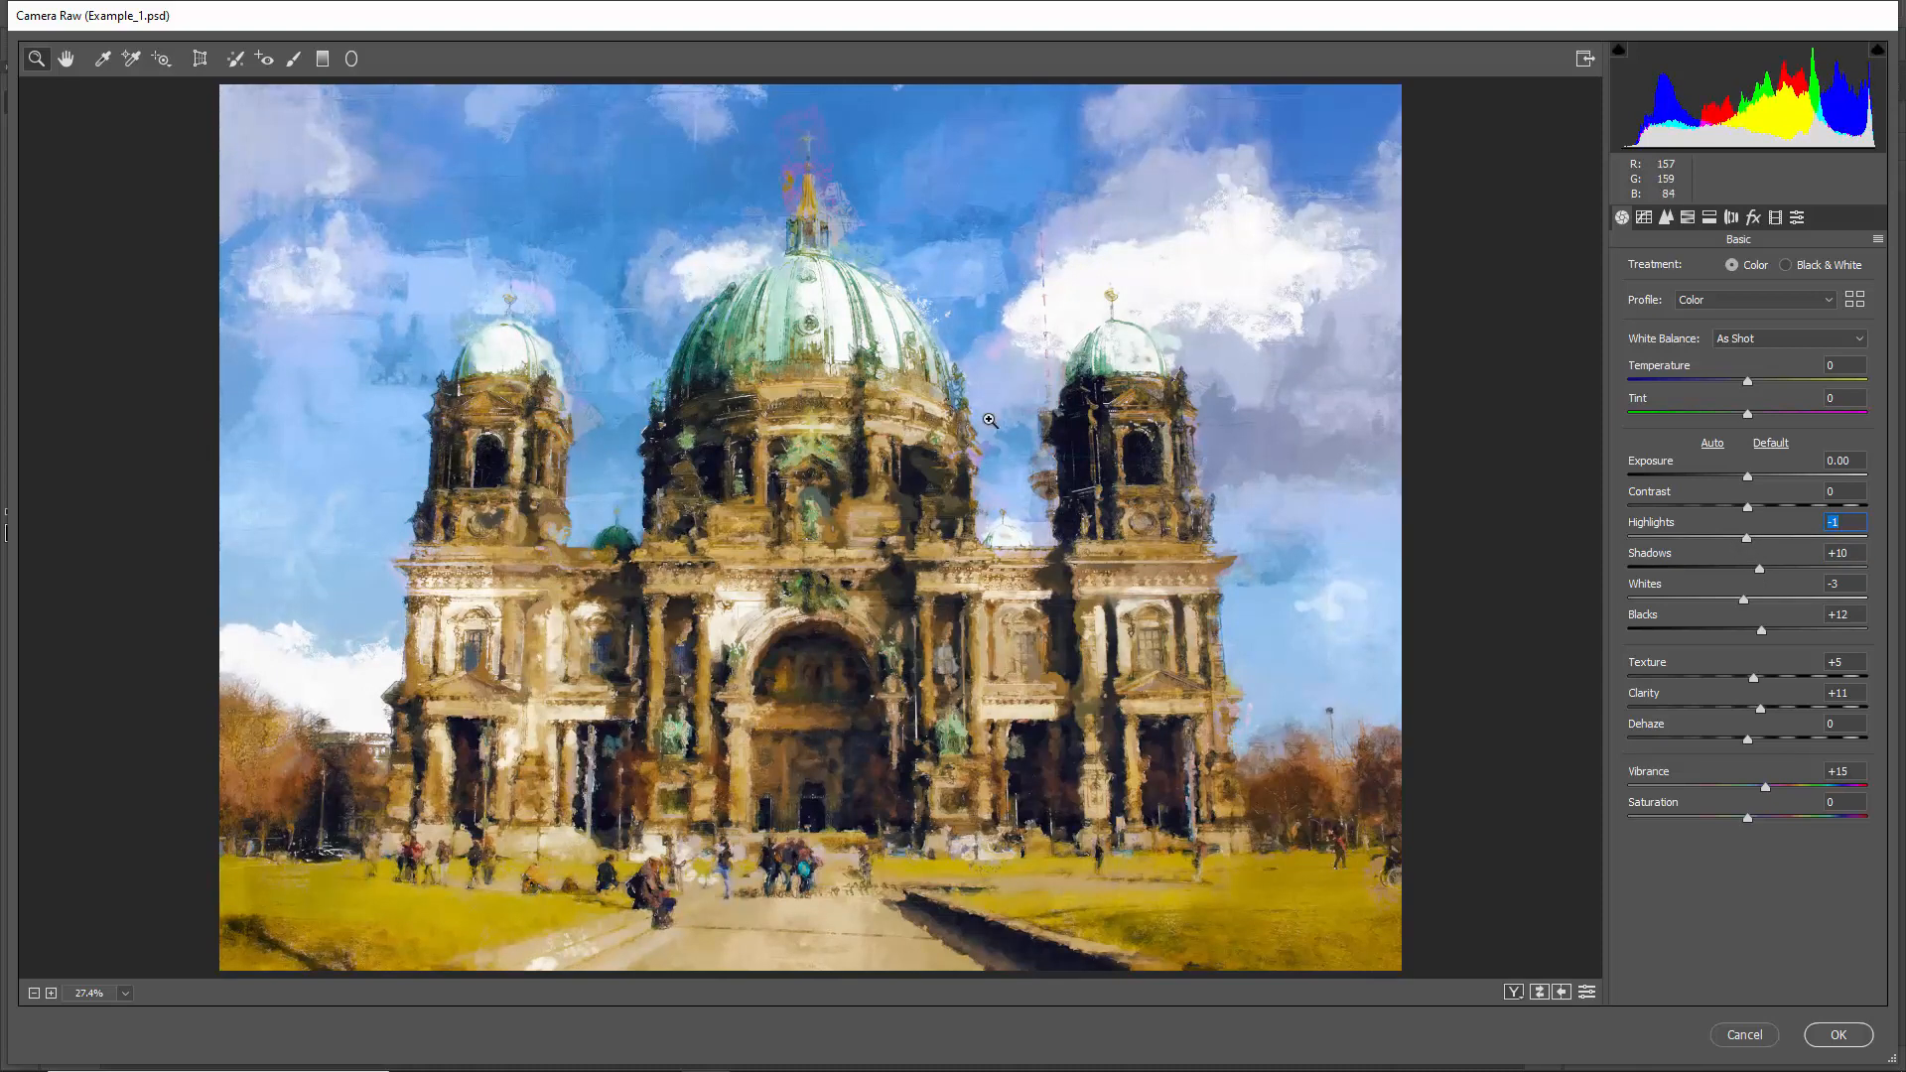
# Step: Apply the Artistic 01 profile from the Profile Browser and set its Amount to 54
pyautogui.click(1853, 299)
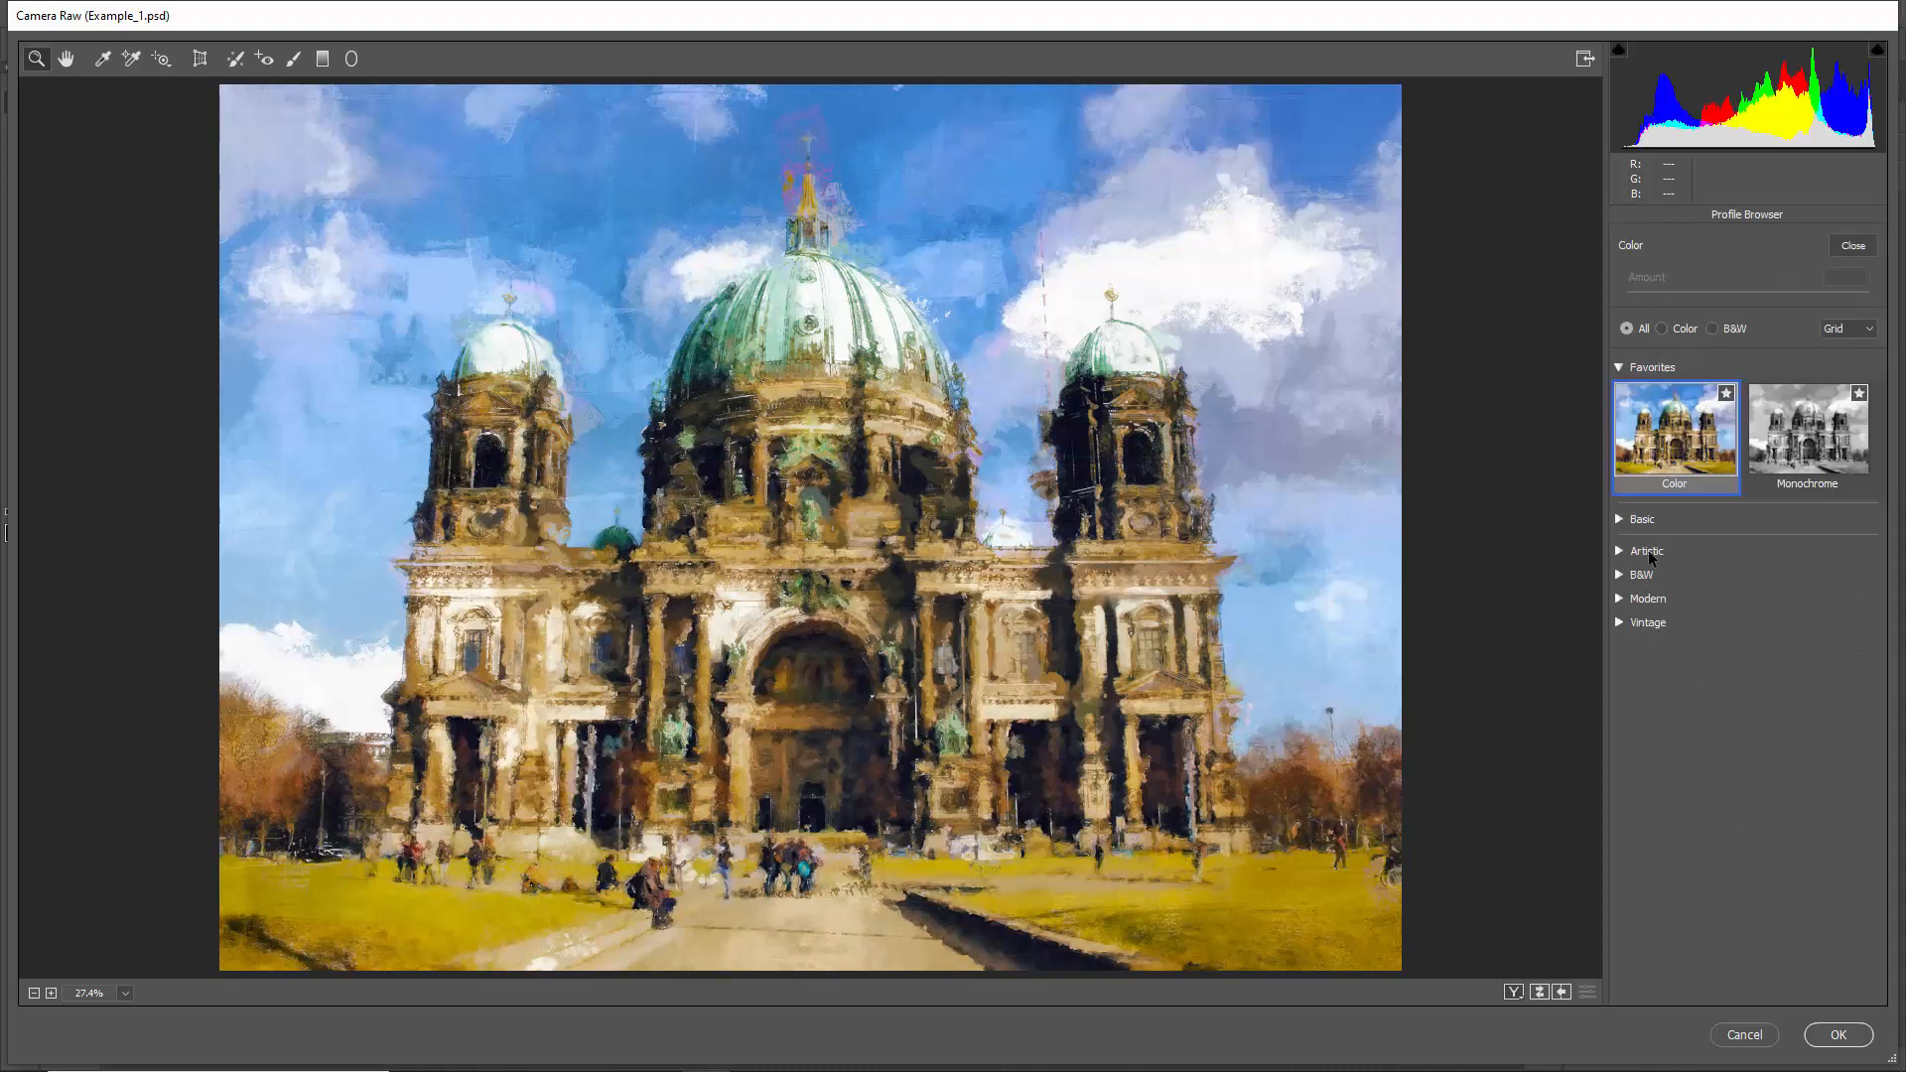
pyautogui.click(1643, 552)
pyautogui.scroll(-2, 1685, 516)
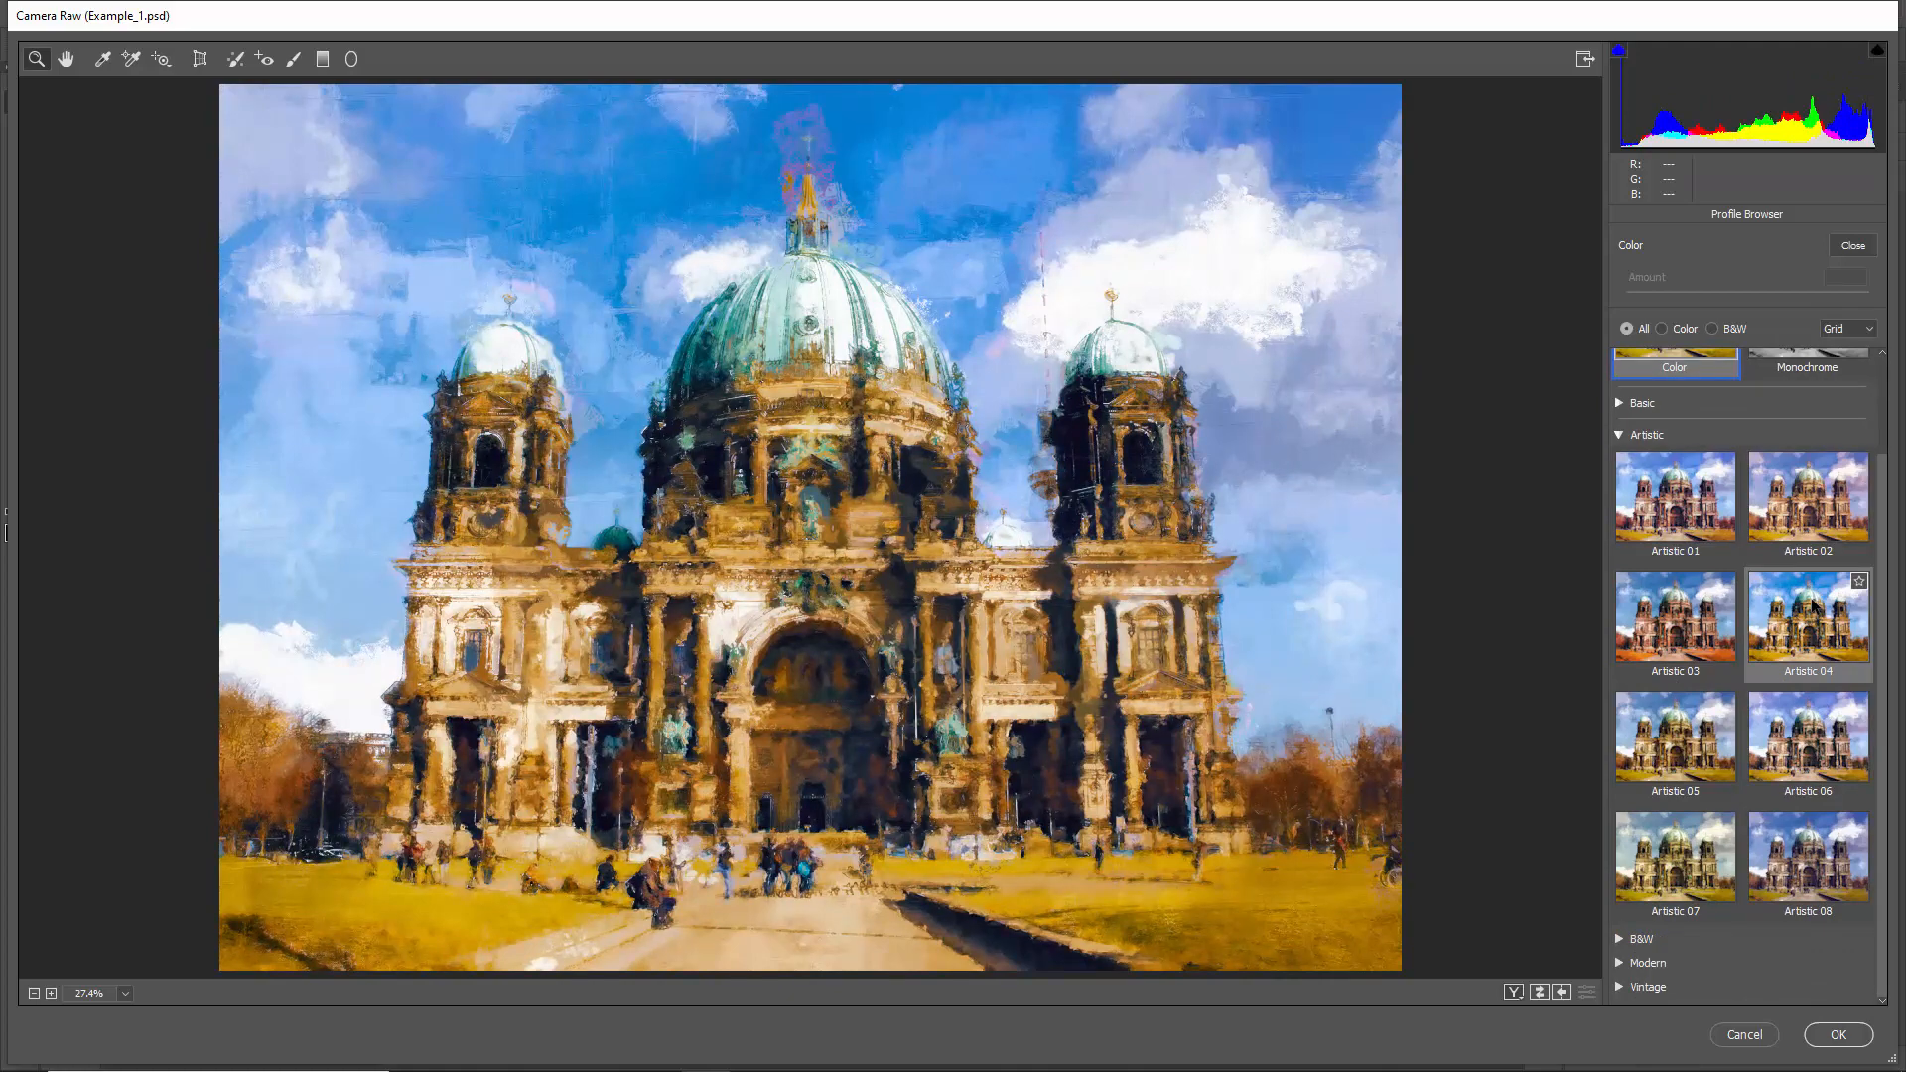
pyautogui.click(1688, 514)
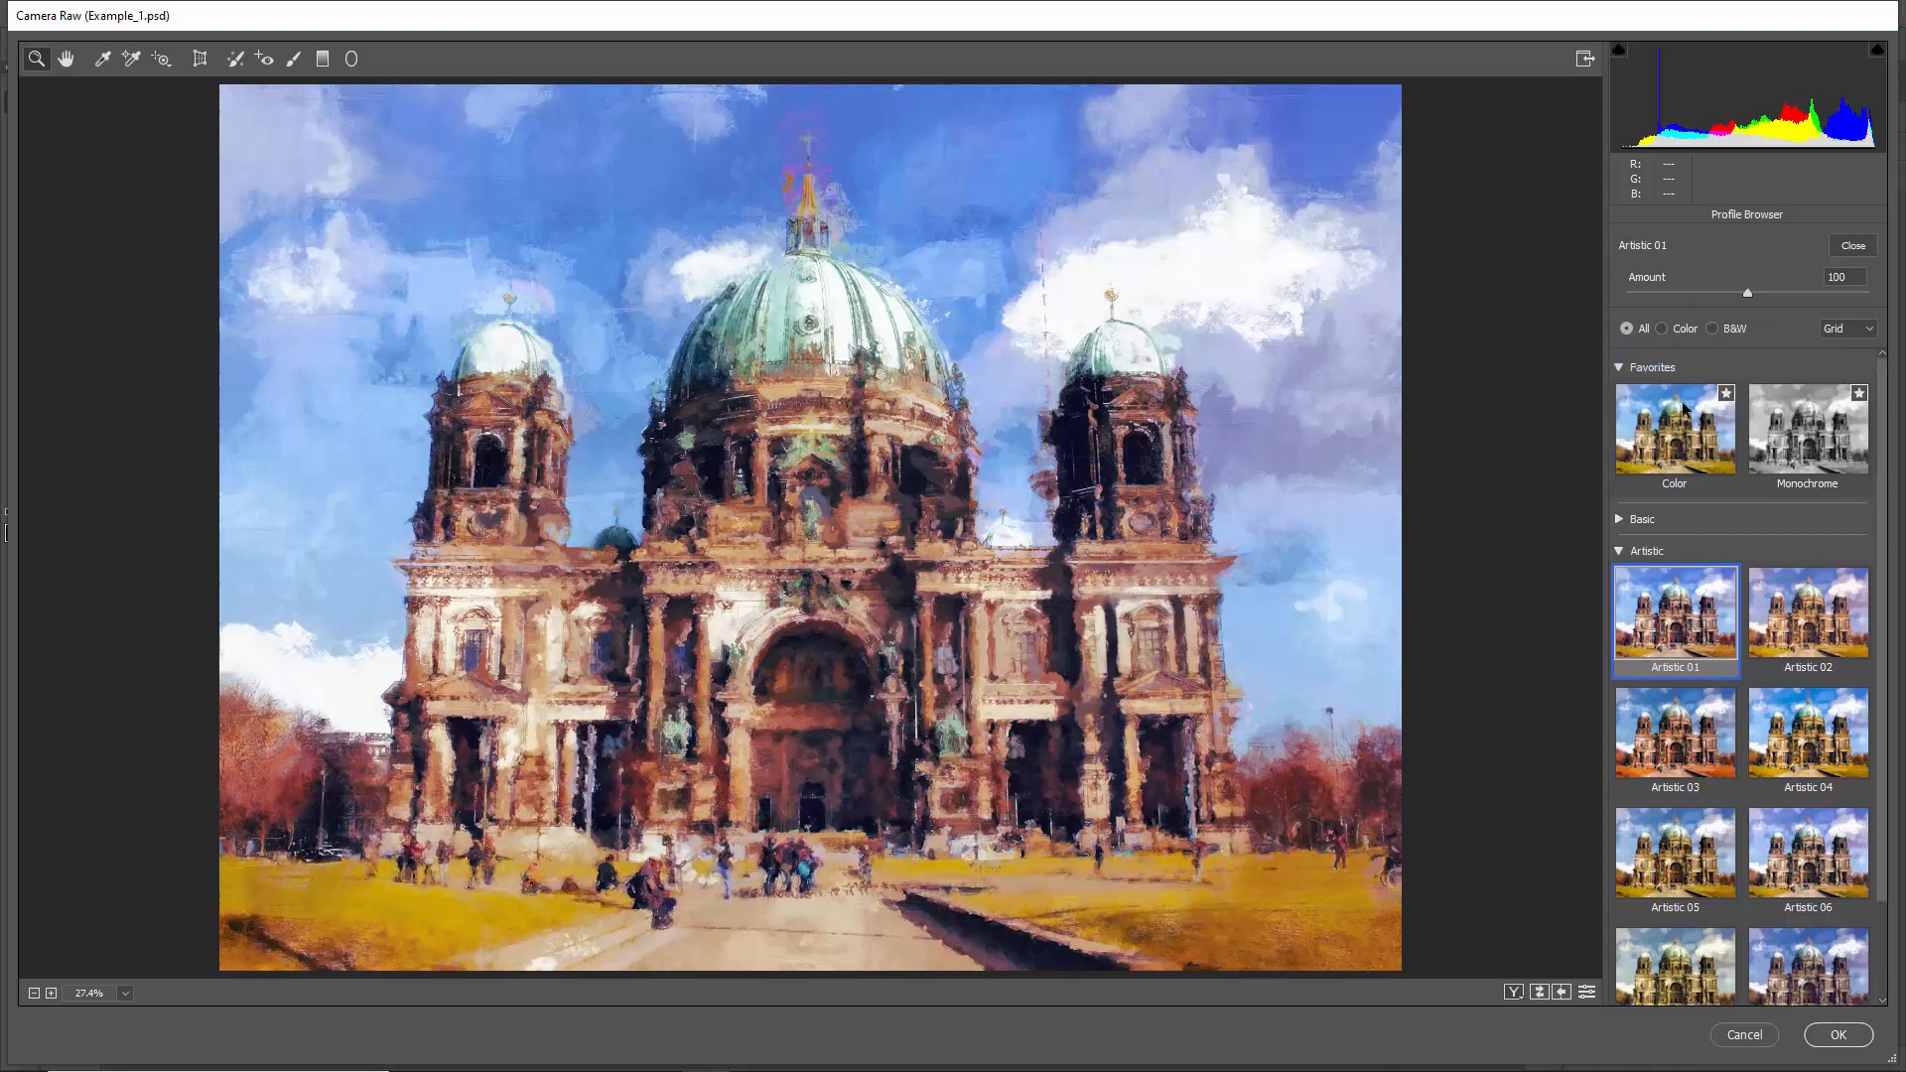
pyautogui.moveTo(1748, 298); pyautogui.dragTo(1614, 308)
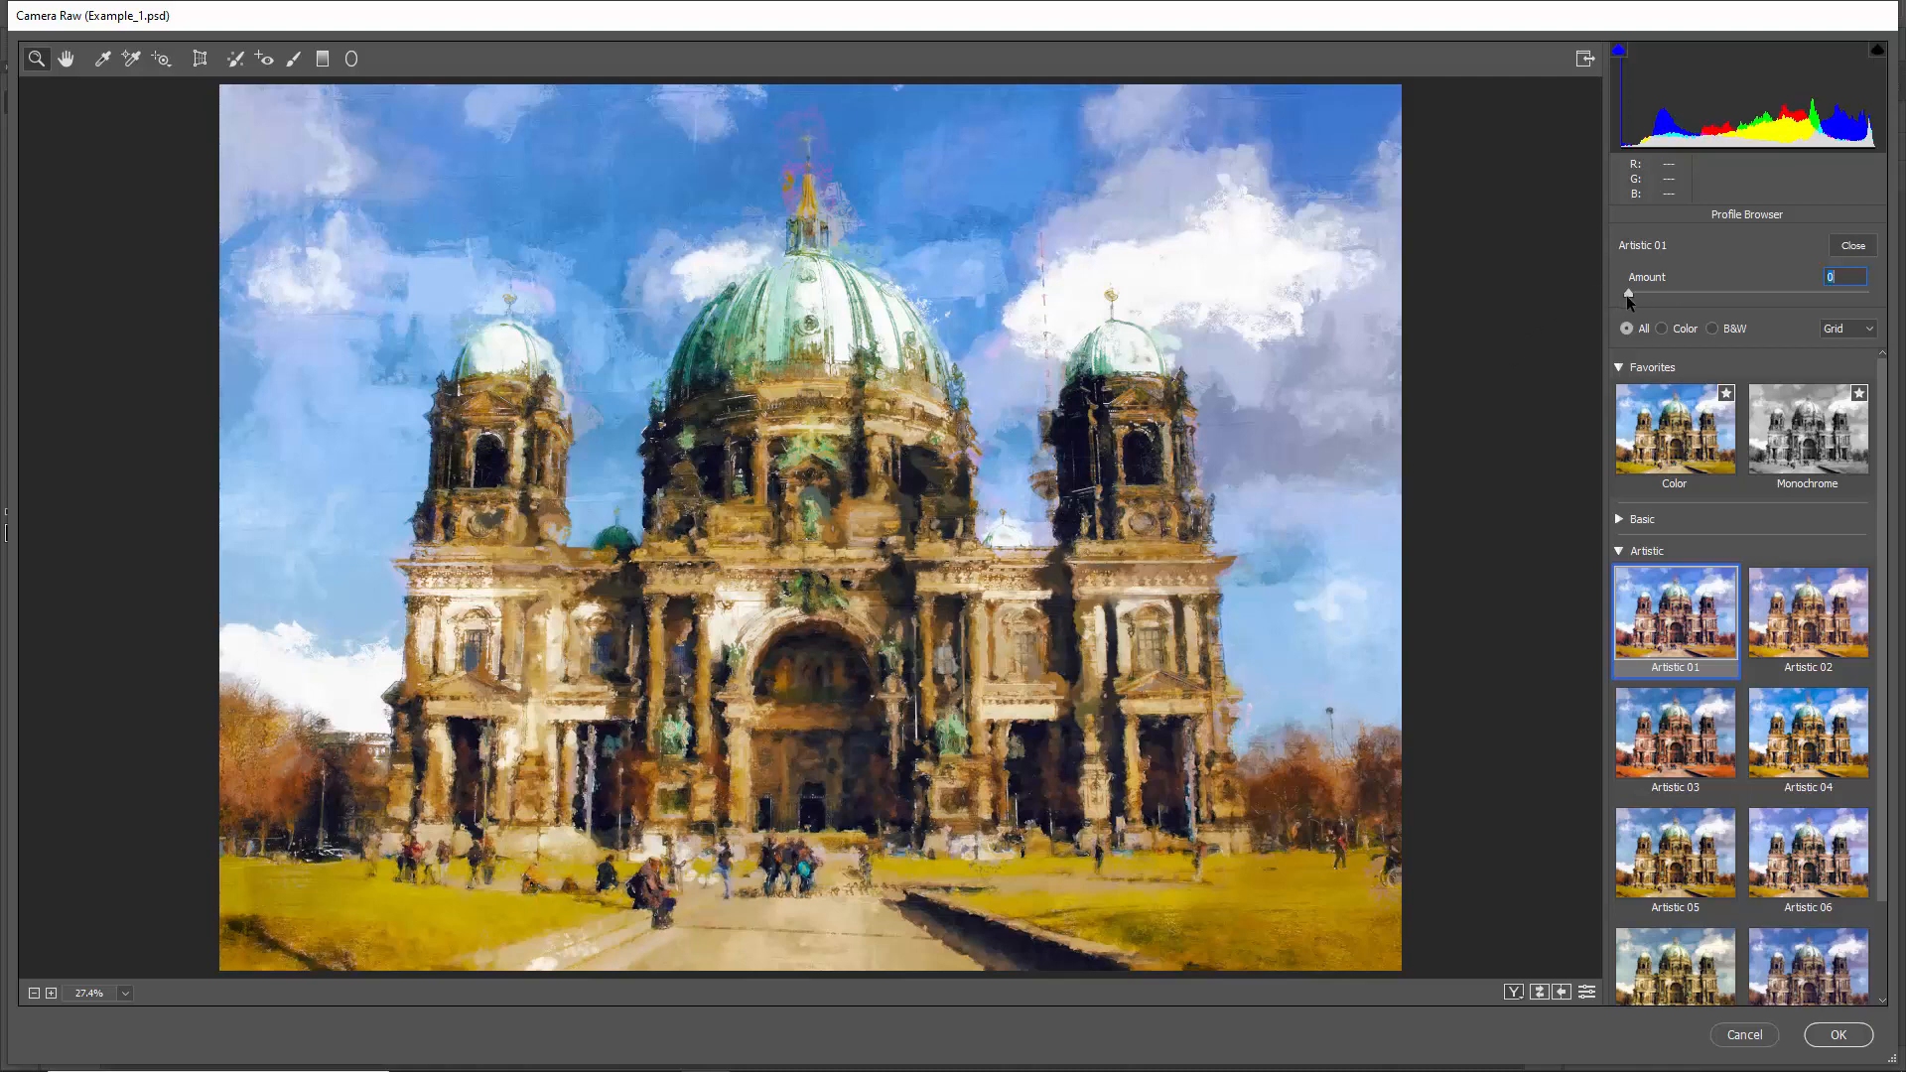
pyautogui.moveTo(1627, 295)
pyautogui.mouseDown()
pyautogui.moveTo(1697, 300)
pyautogui.moveTo(1644, 298)
pyautogui.mouseUp()
pyautogui.click(1688, 294)
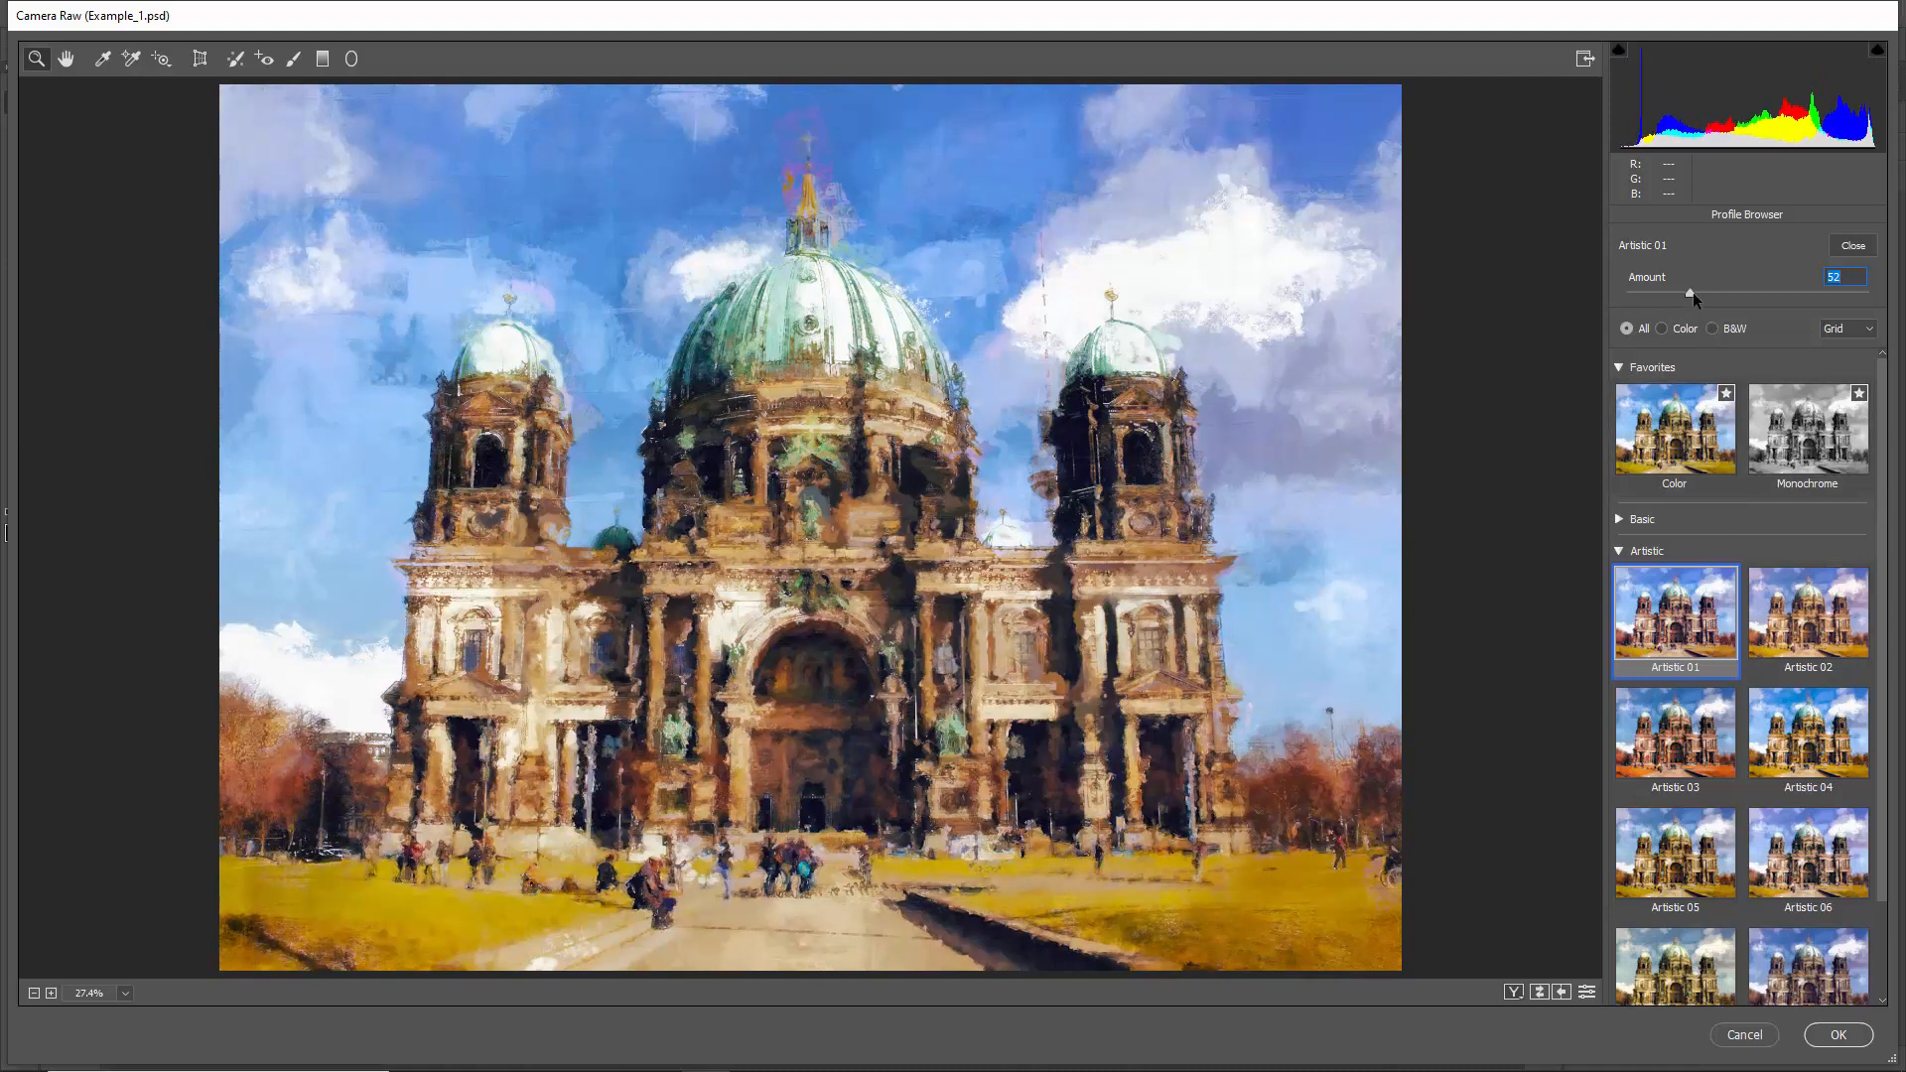
pyautogui.click(1693, 292)
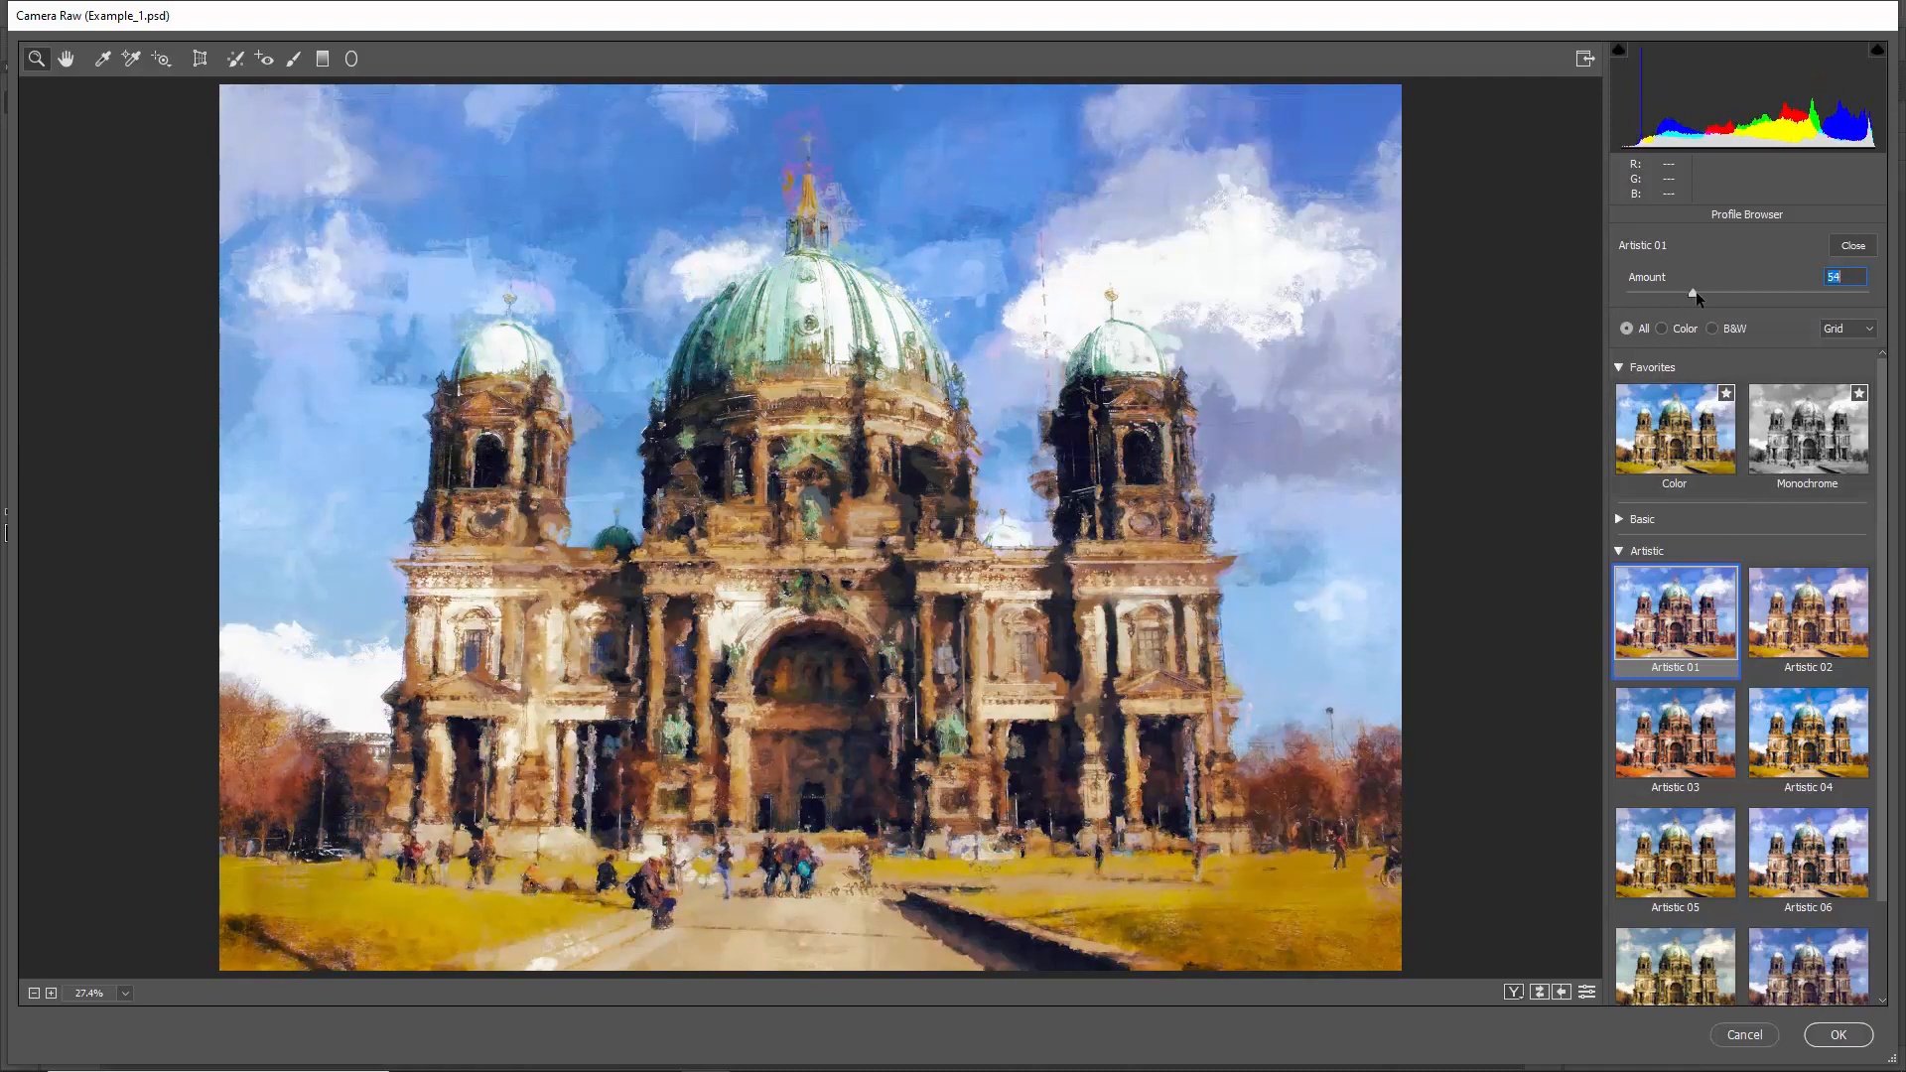
pyautogui.click(1848, 247)
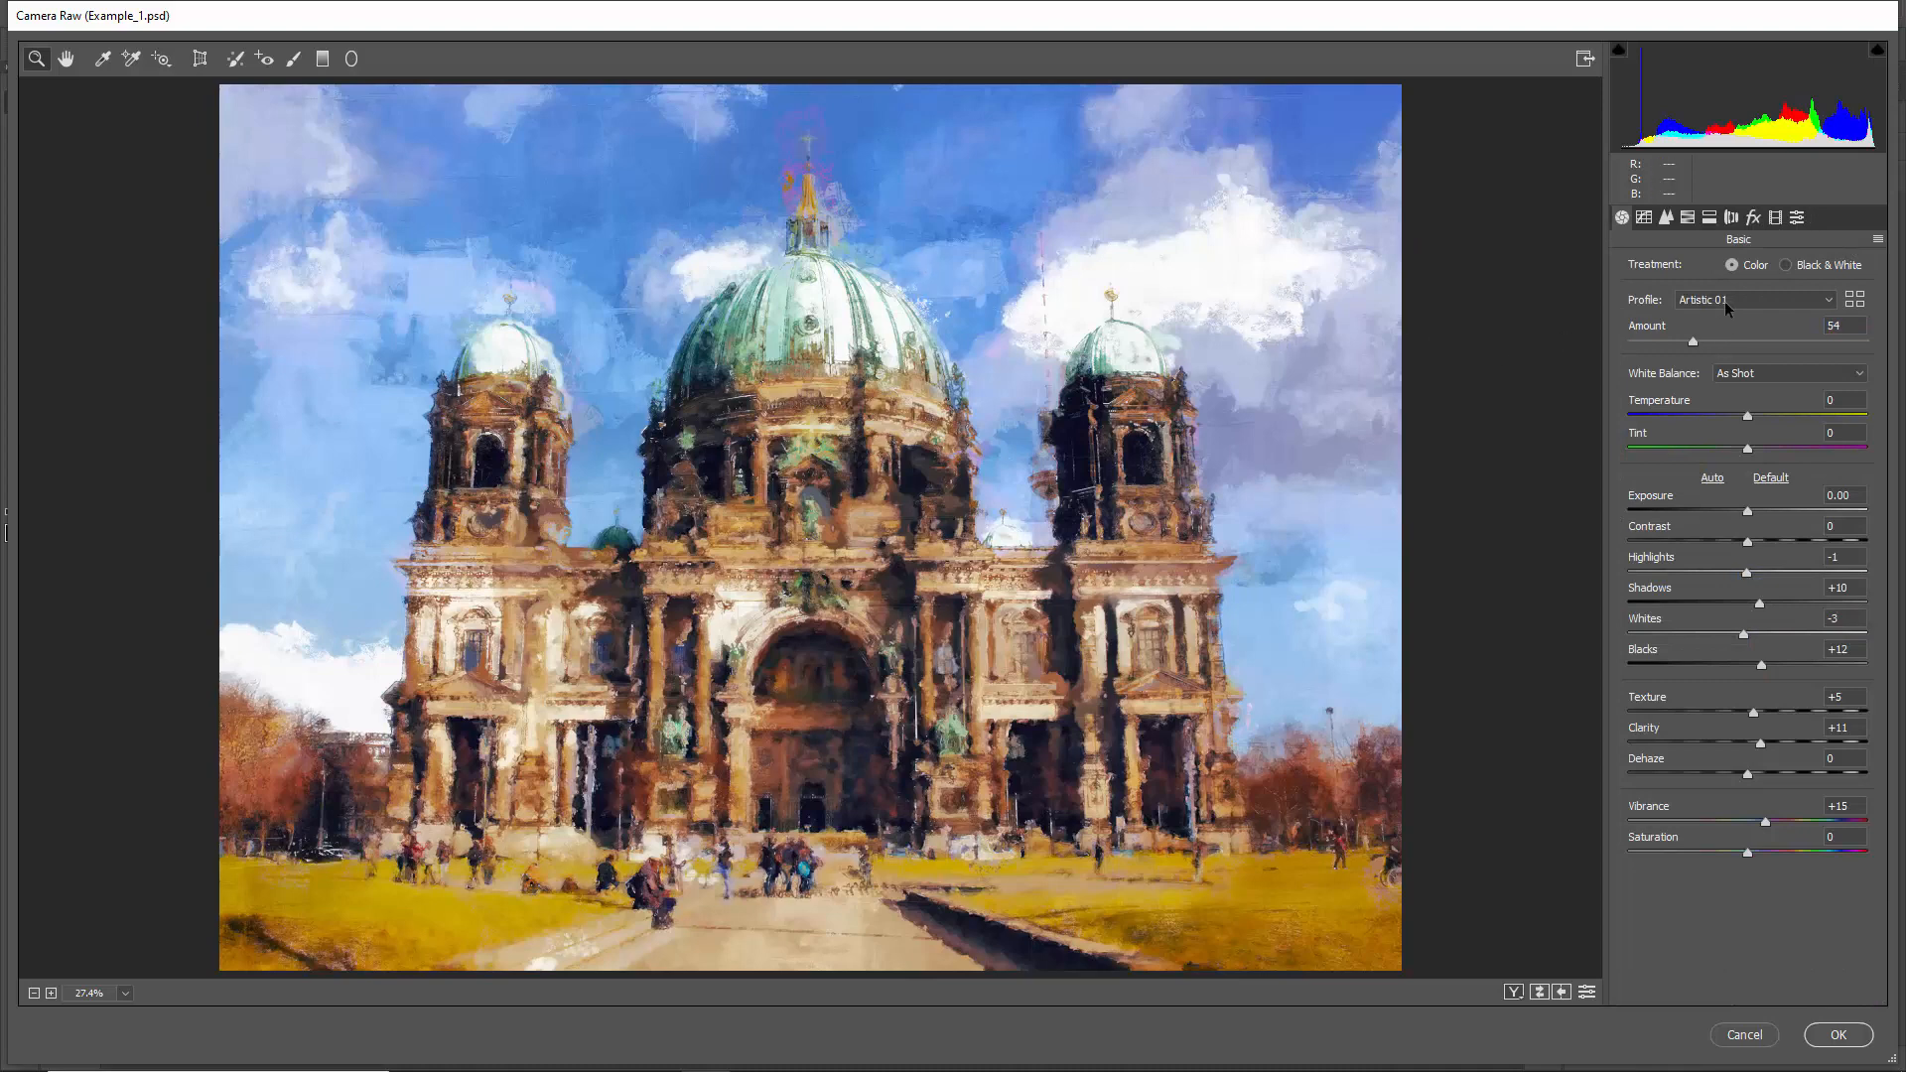
# Step: Preview the Creative presets, apply the Medium Sharpening and Light Vignetting presets, and apply the Camera Raw Filter
pyautogui.click(1801, 217)
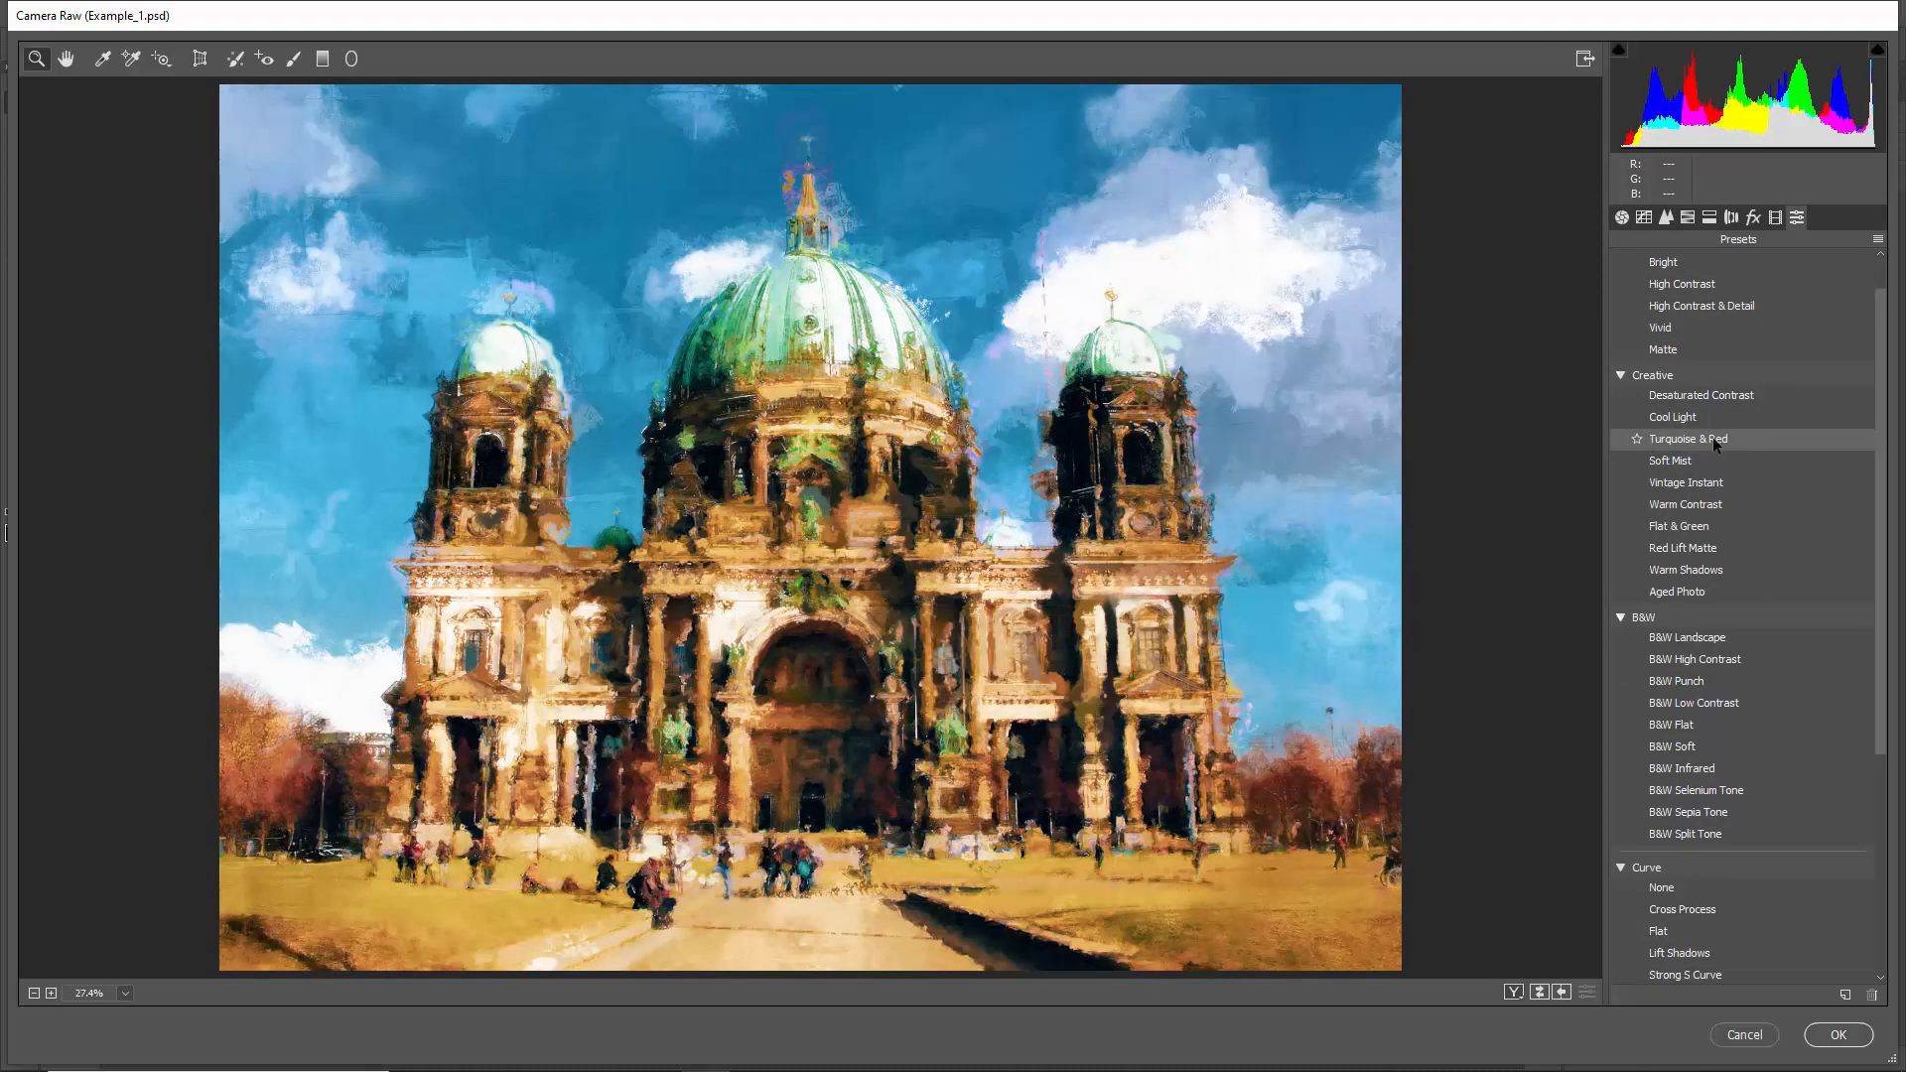
pyautogui.click(1675, 438)
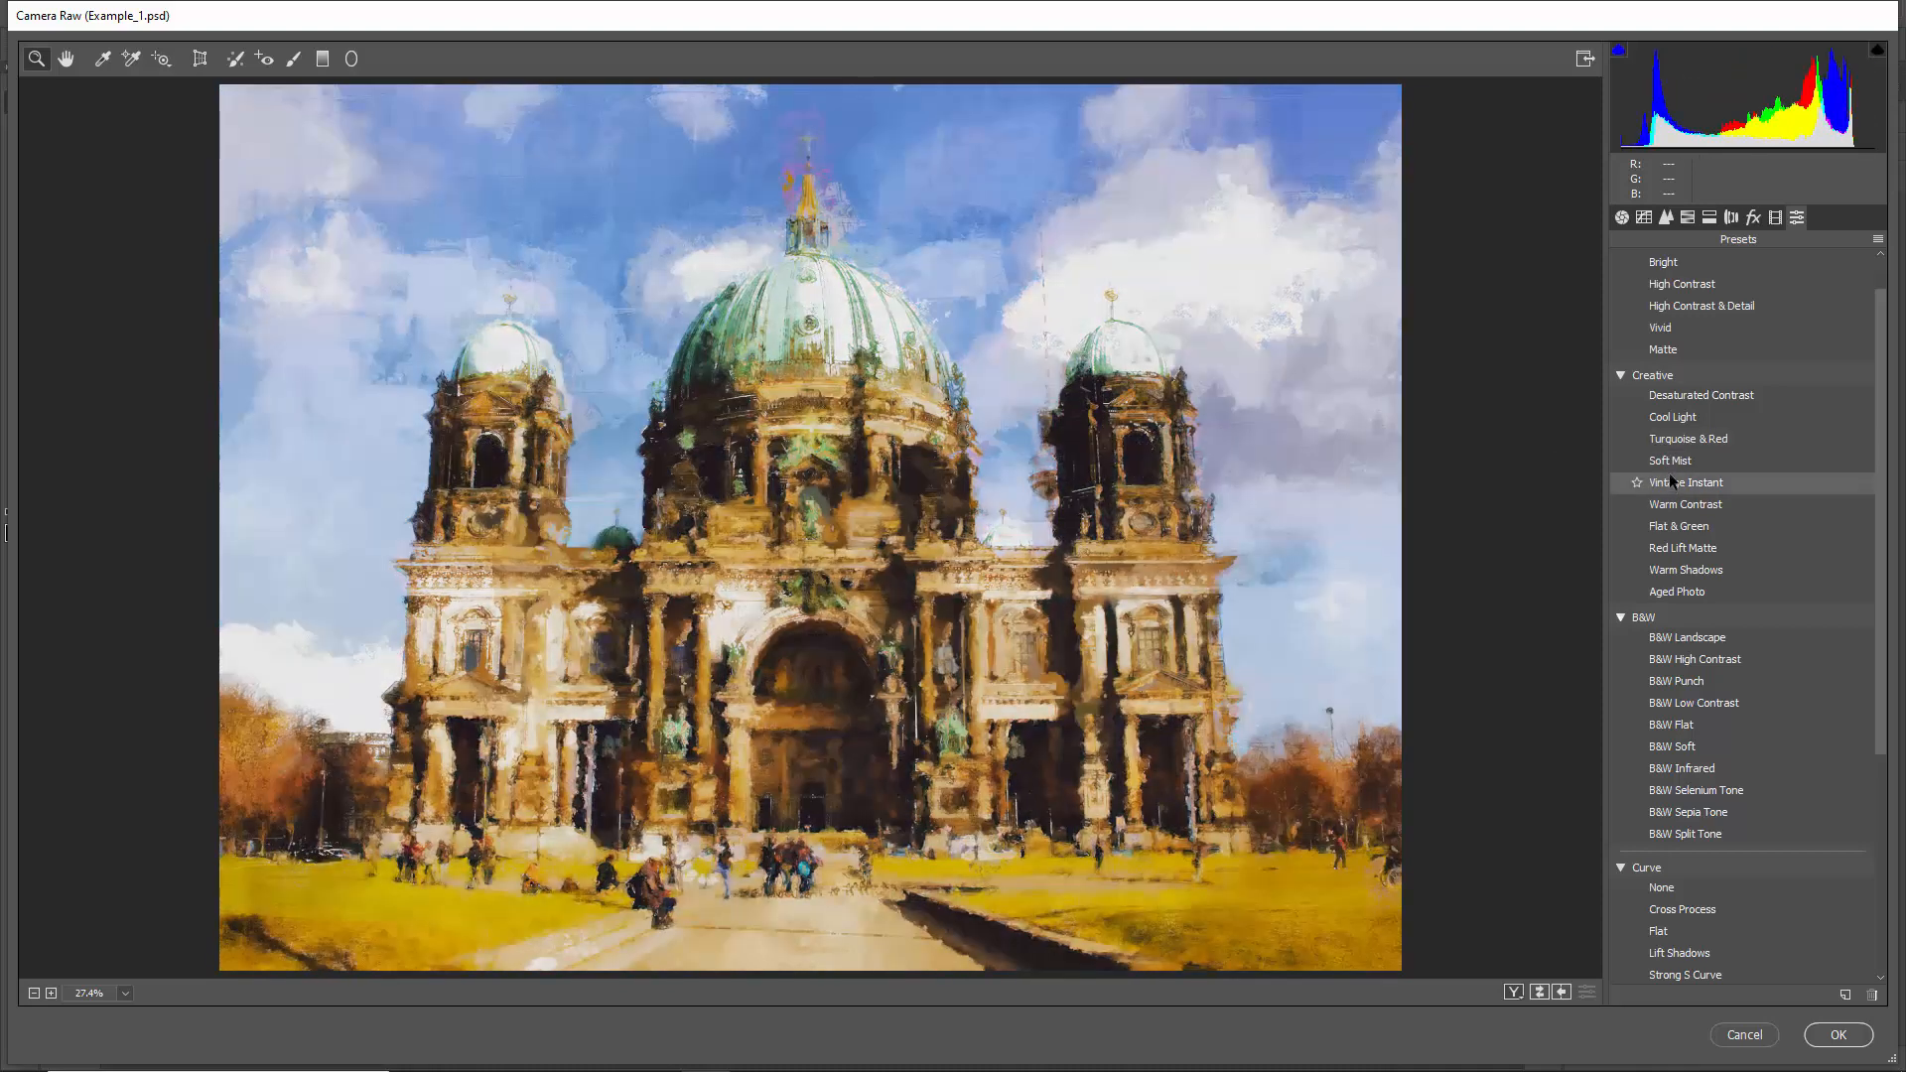
pyautogui.scroll(-5, 1731, 515)
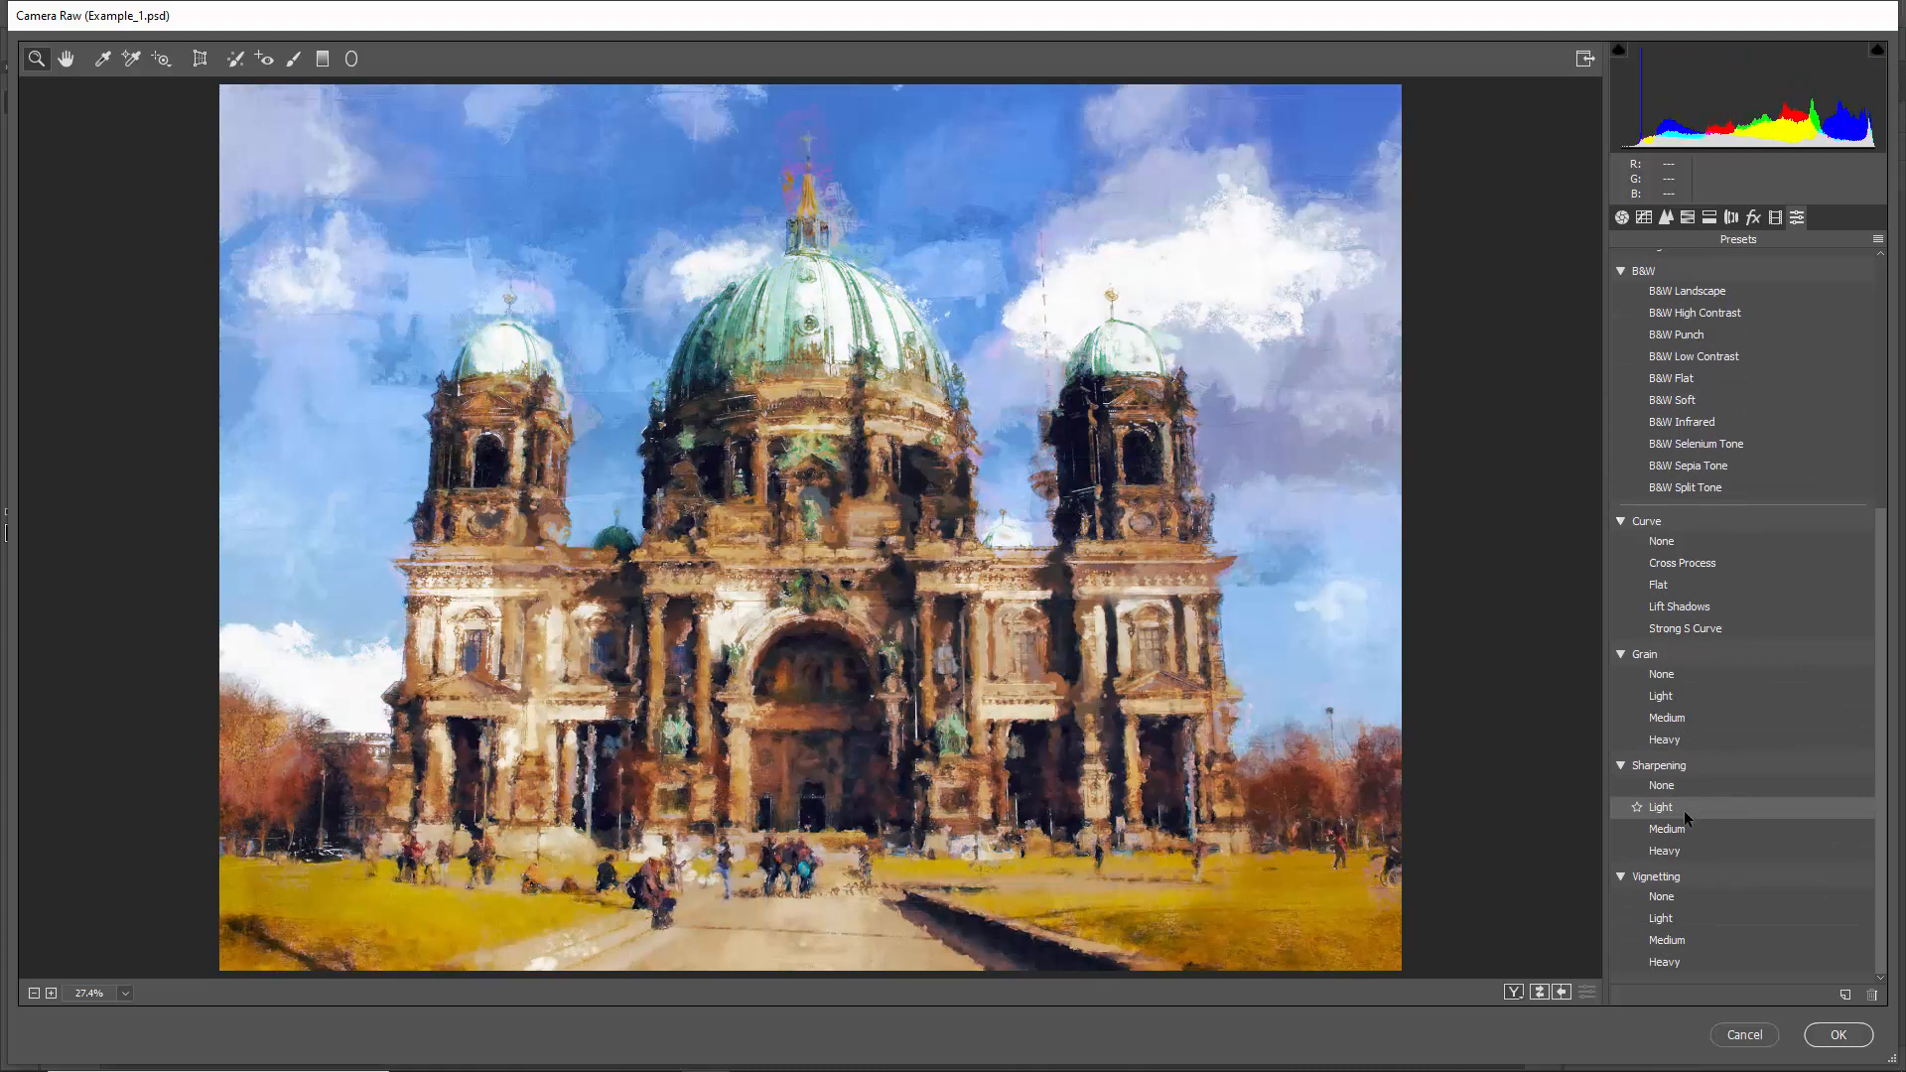
pyautogui.click(1684, 814)
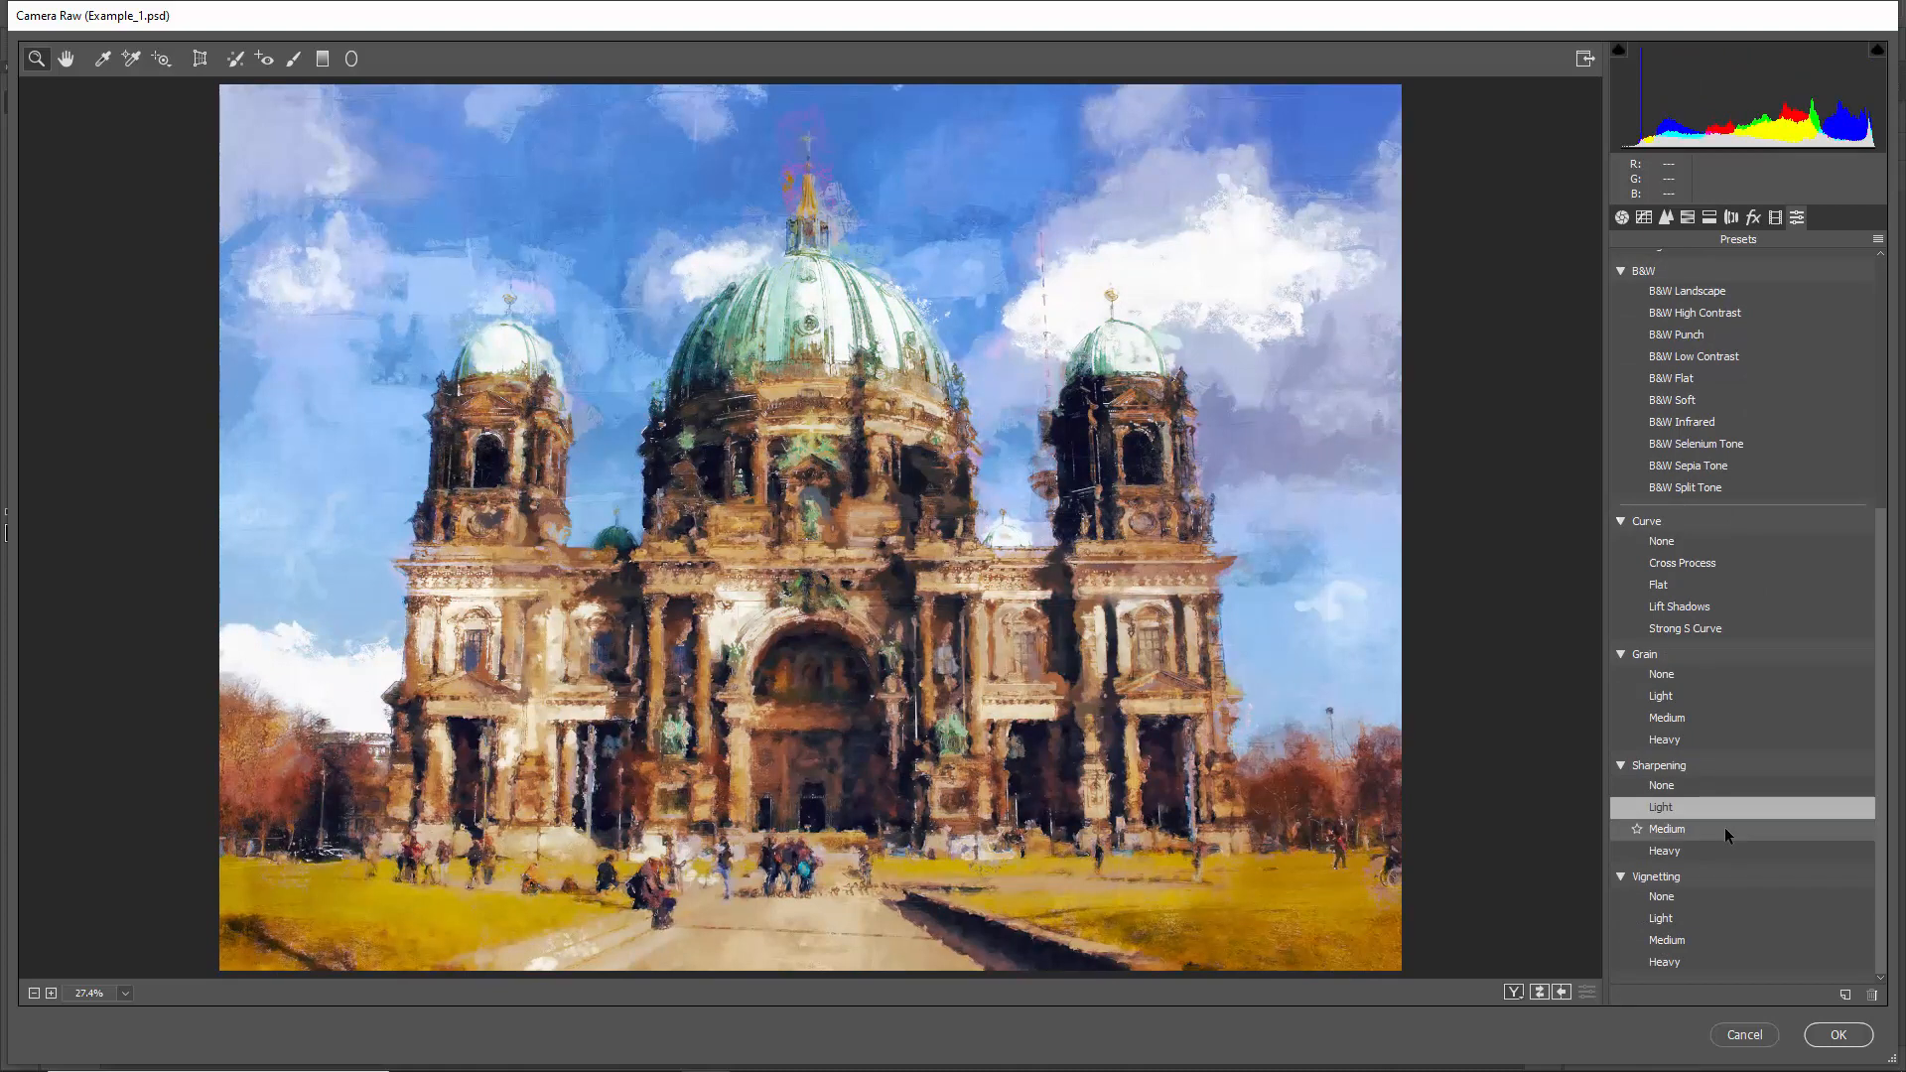
pyautogui.click(1724, 830)
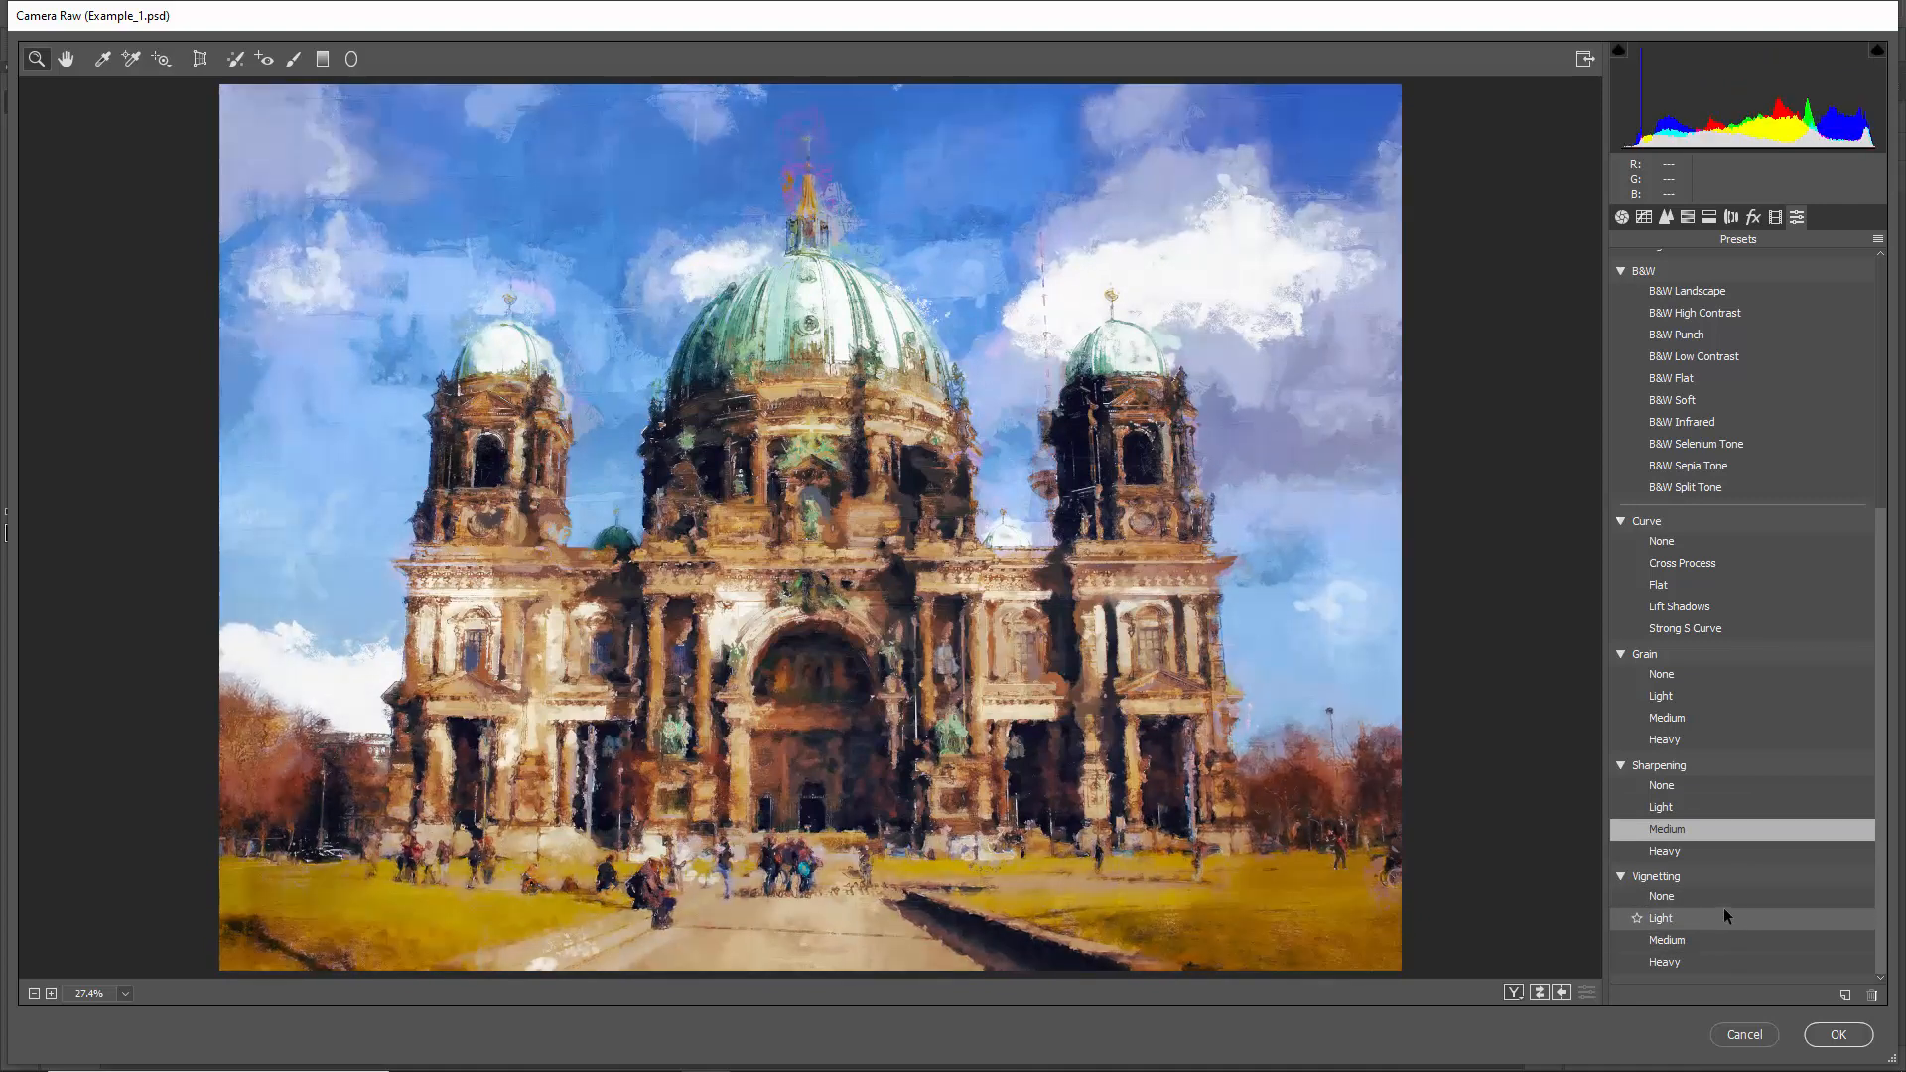
pyautogui.click(1724, 915)
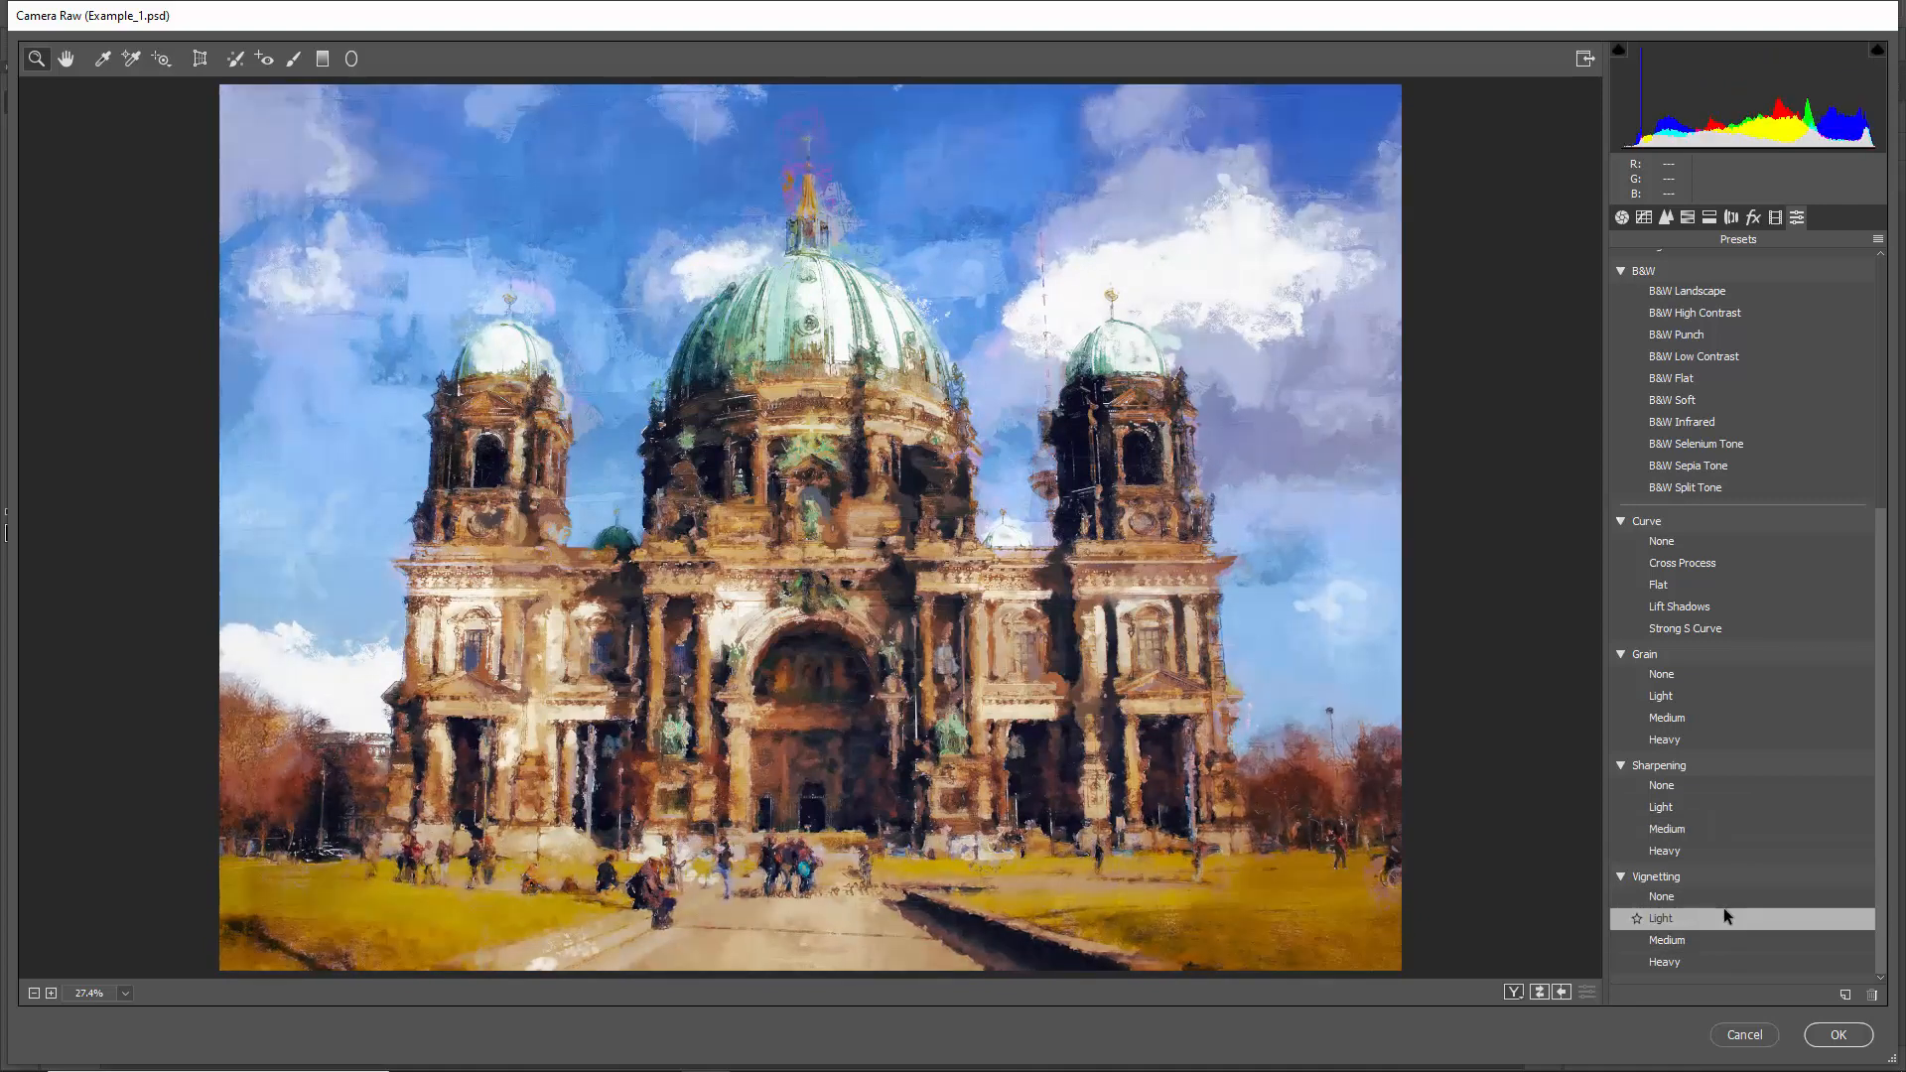
pyautogui.click(1838, 1034)
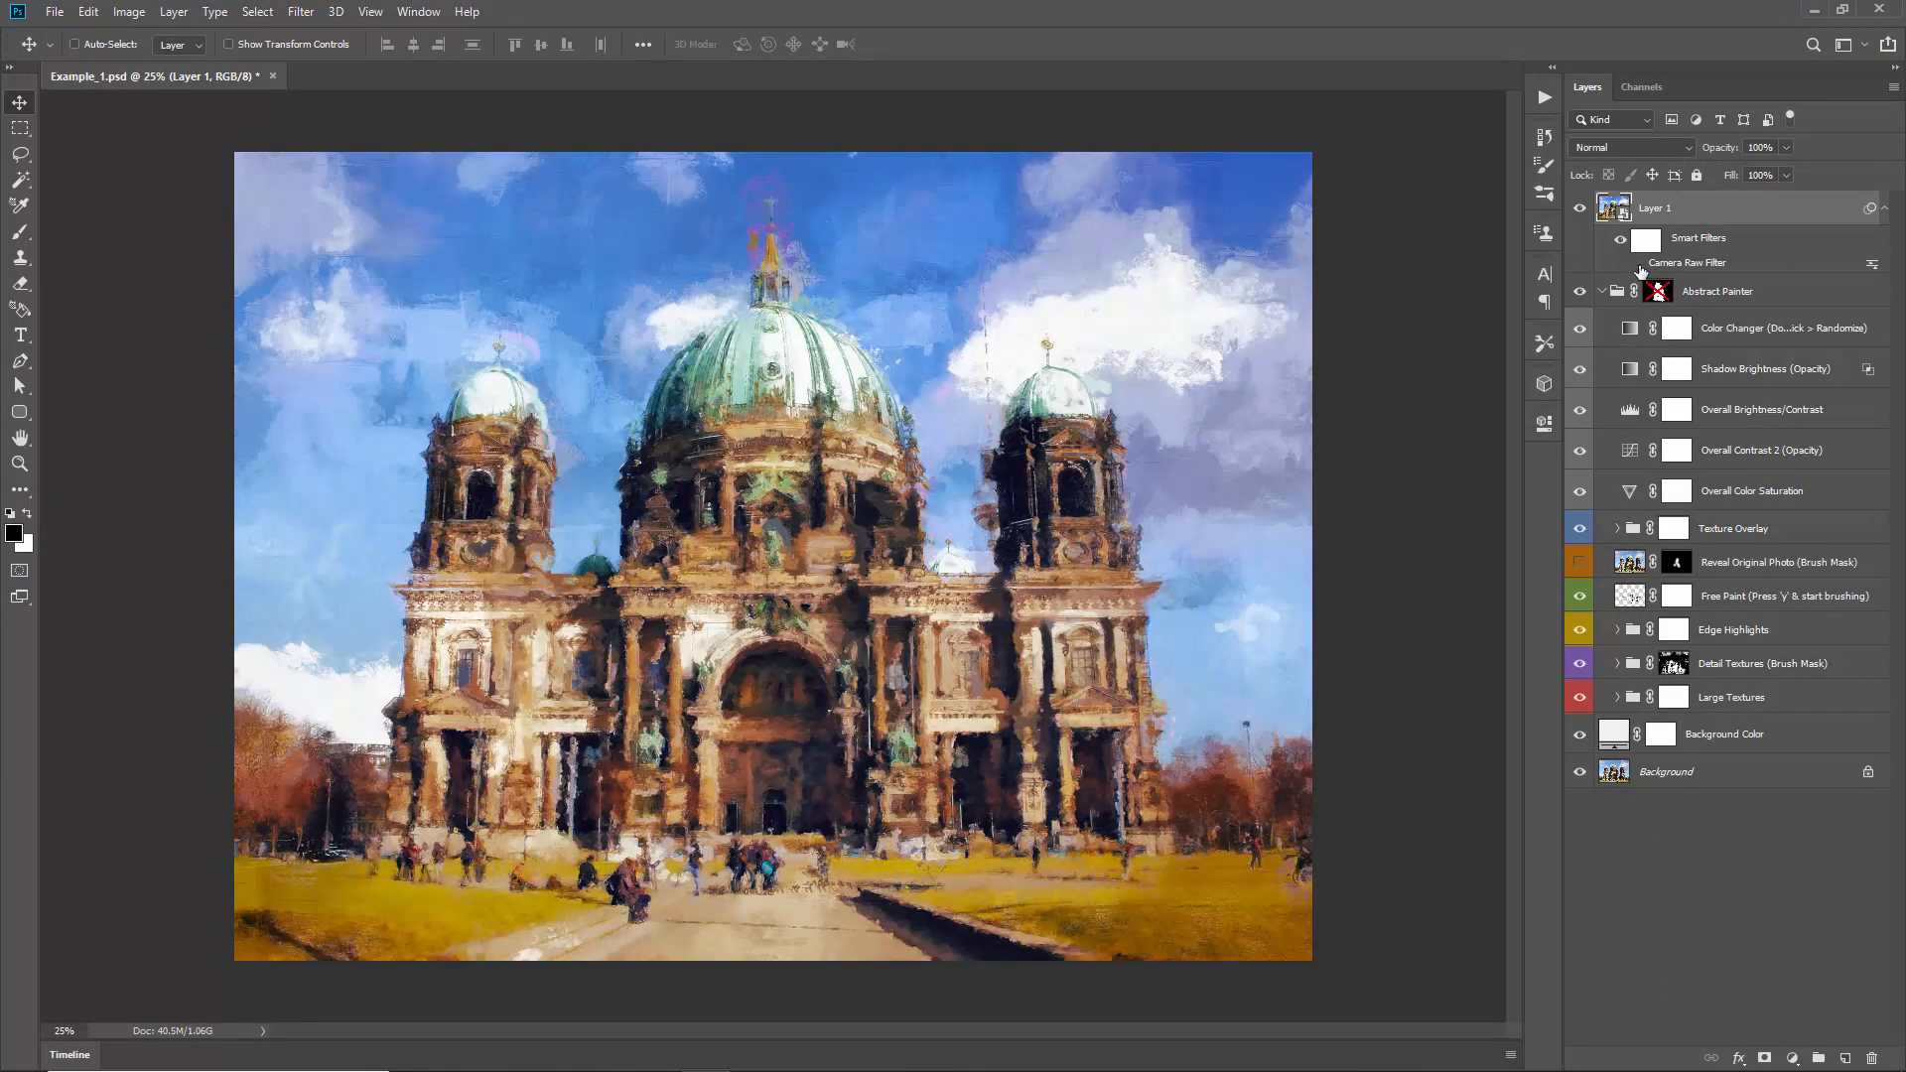
# Step: Toggle the Camera Raw Filter's visibility and lower Layer 1's opacity to 0%, then restore it to 100%
pyautogui.click(1637, 264)
pyautogui.moveTo(1727, 156); pyautogui.dragTo(298, 246)
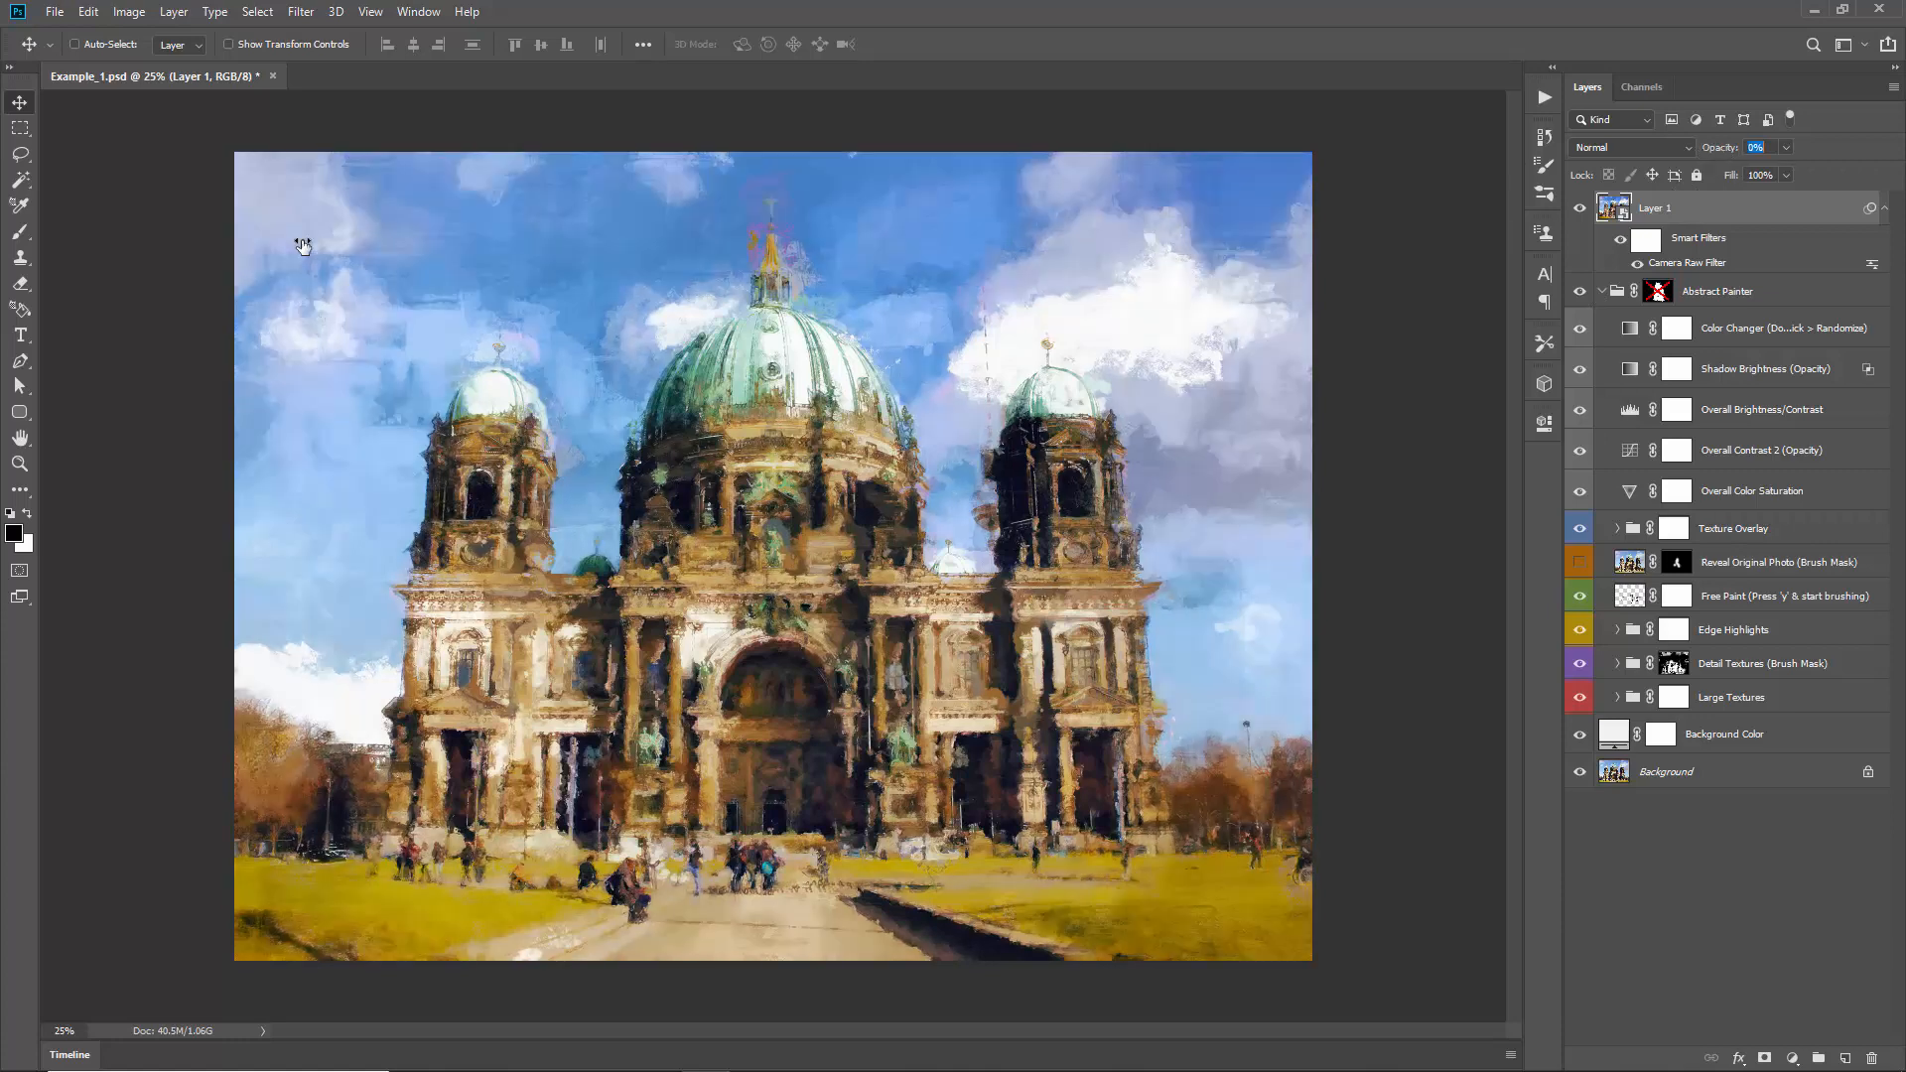
pyautogui.moveTo(1710, 156); pyautogui.dragTo(1861, 146)
pyautogui.moveTo(1724, 149); pyautogui.dragTo(1764, 166)
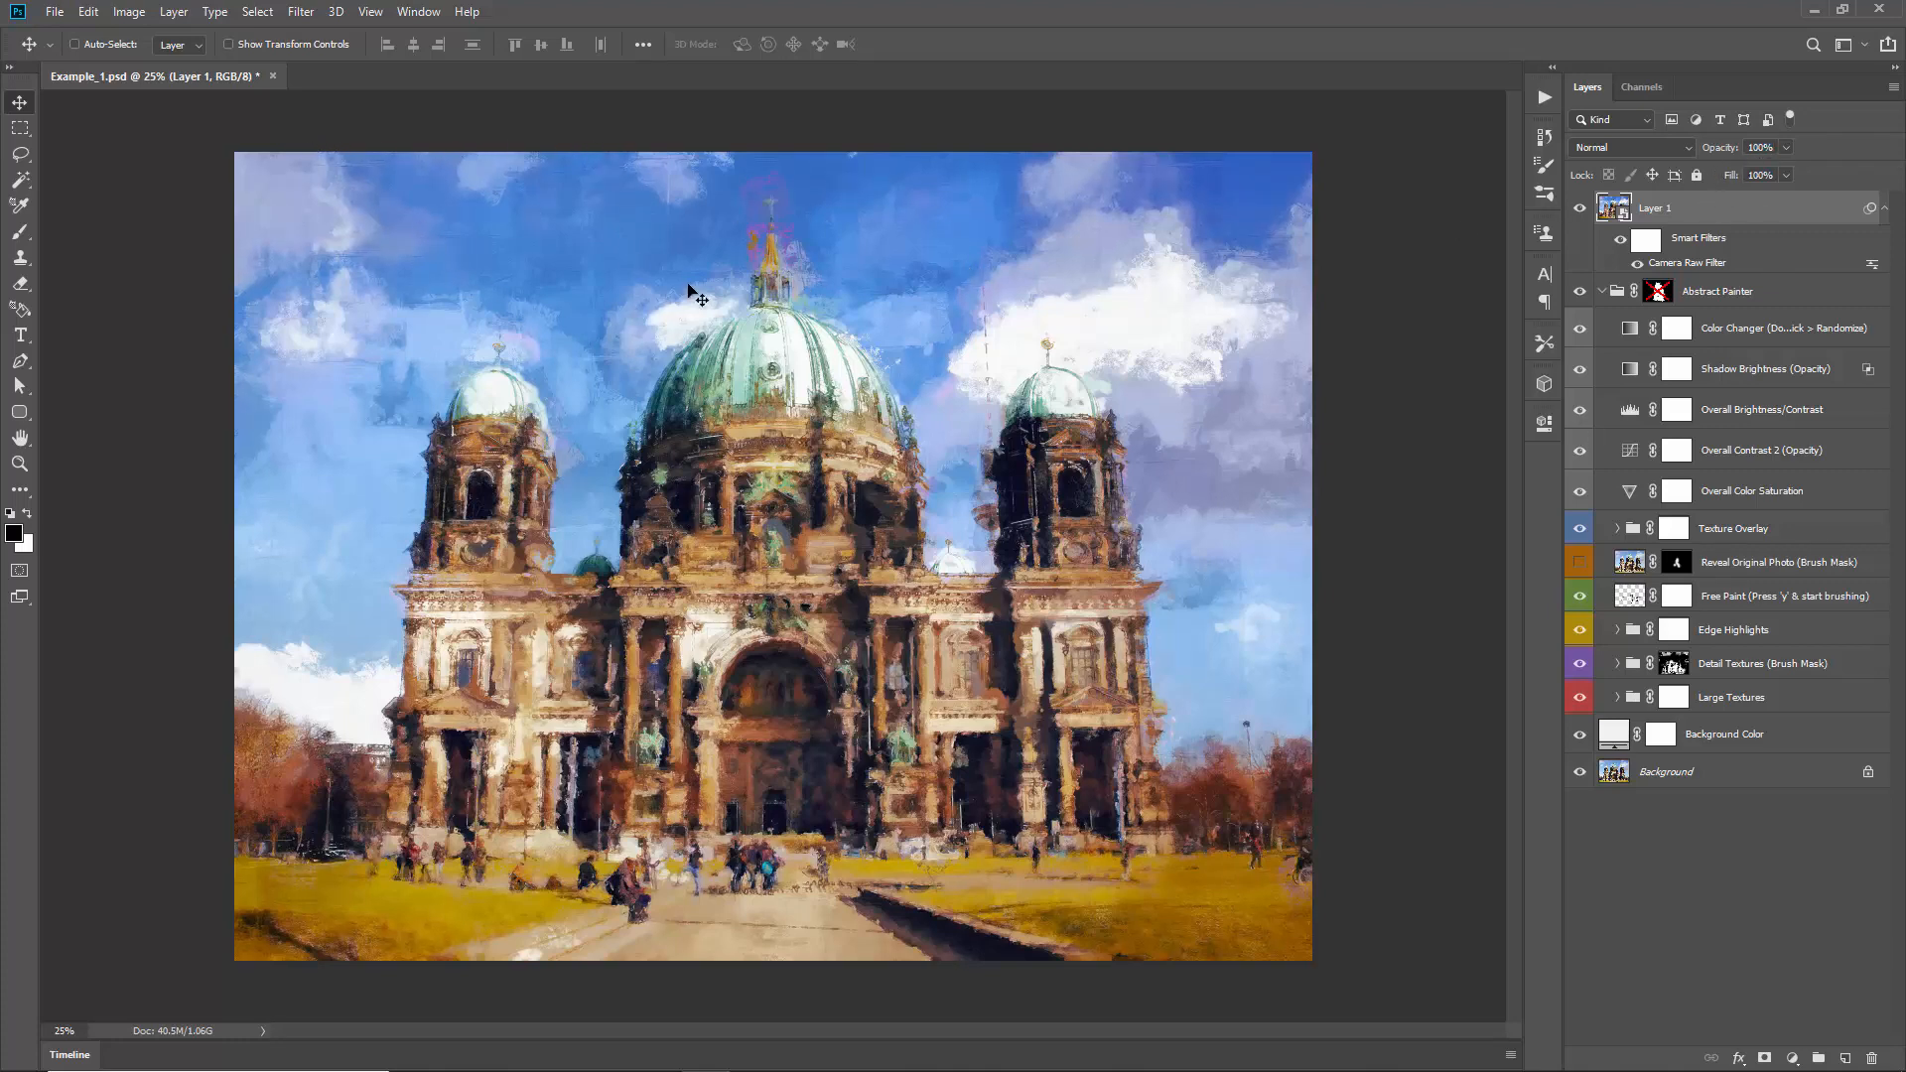
# Step: Open a Shadows/Highlights adjustment on Layer 1 and set the Shadows Amount to 13%
pyautogui.click(84, 11)
pyautogui.moveTo(130, 11)
pyautogui.moveTo(161, 63)
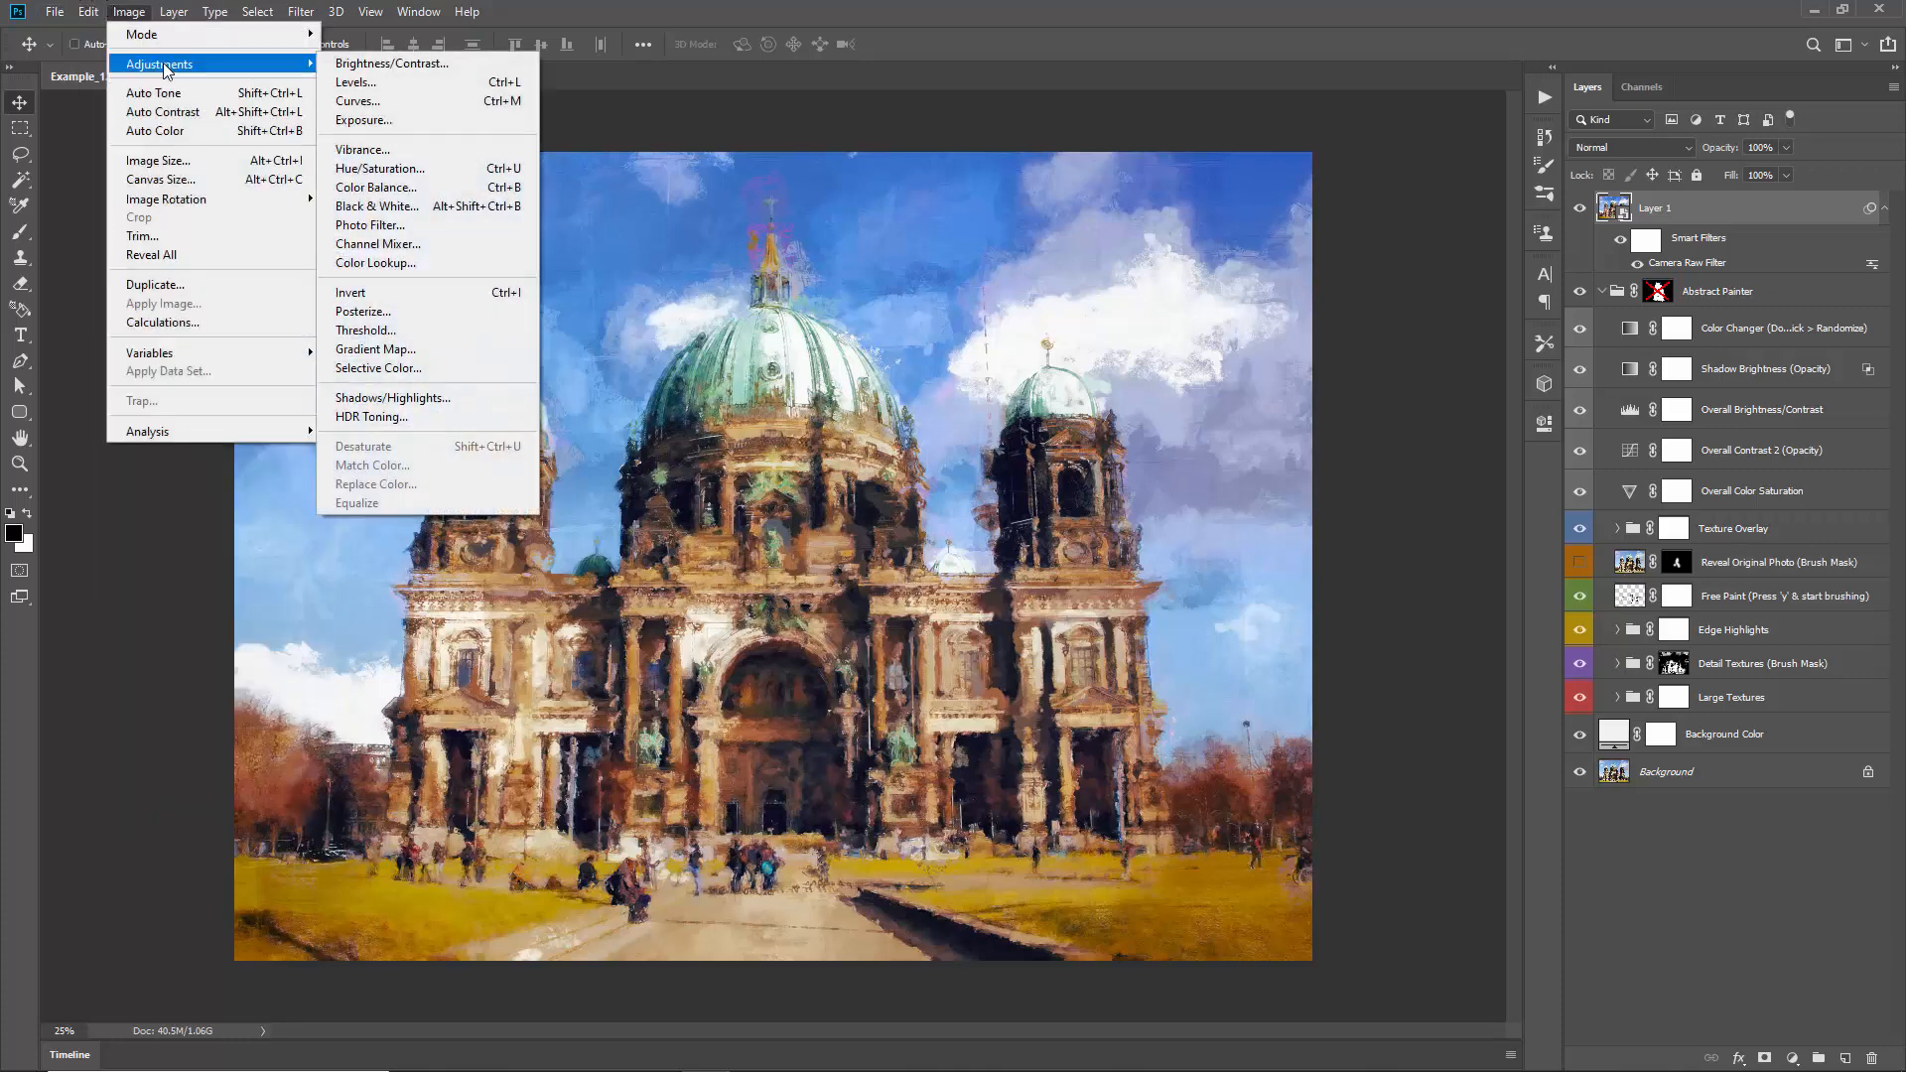
pyautogui.click(456, 396)
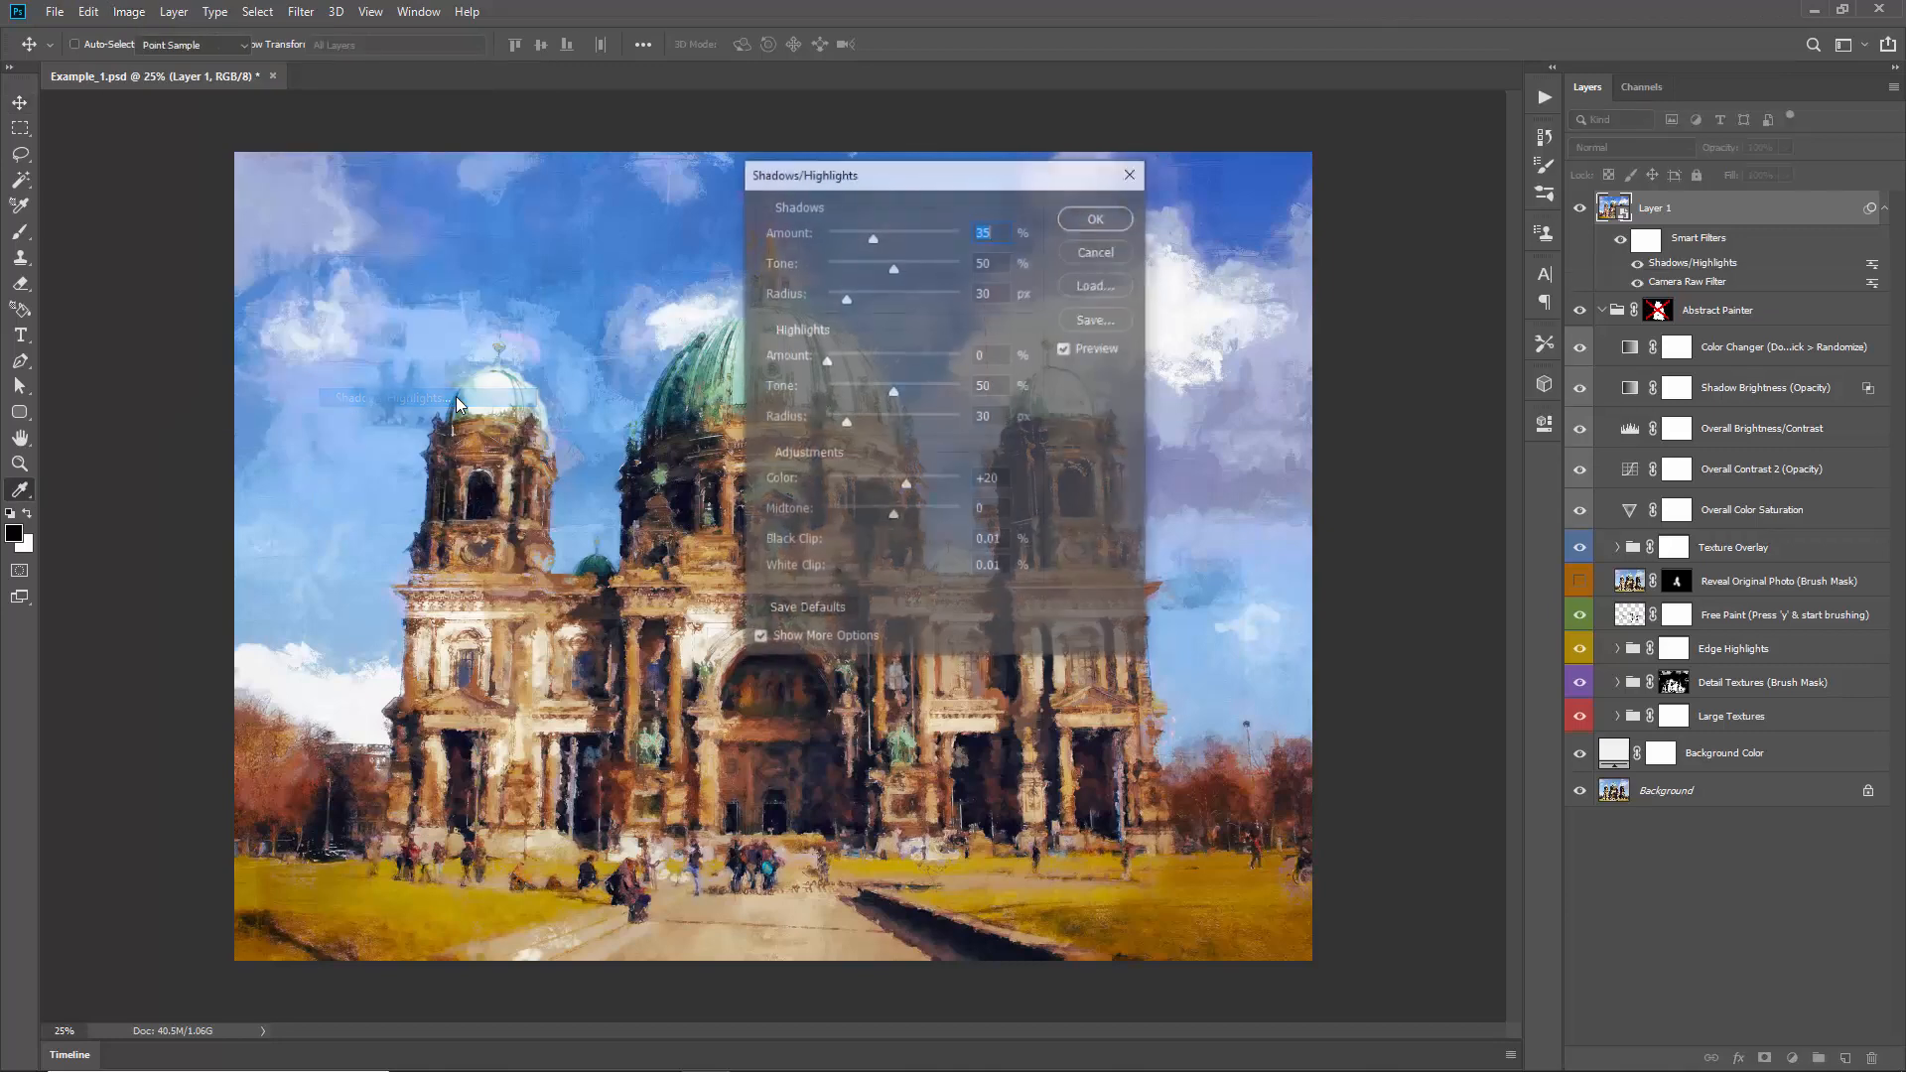
pyautogui.moveTo(908, 177); pyautogui.dragTo(1252, 189)
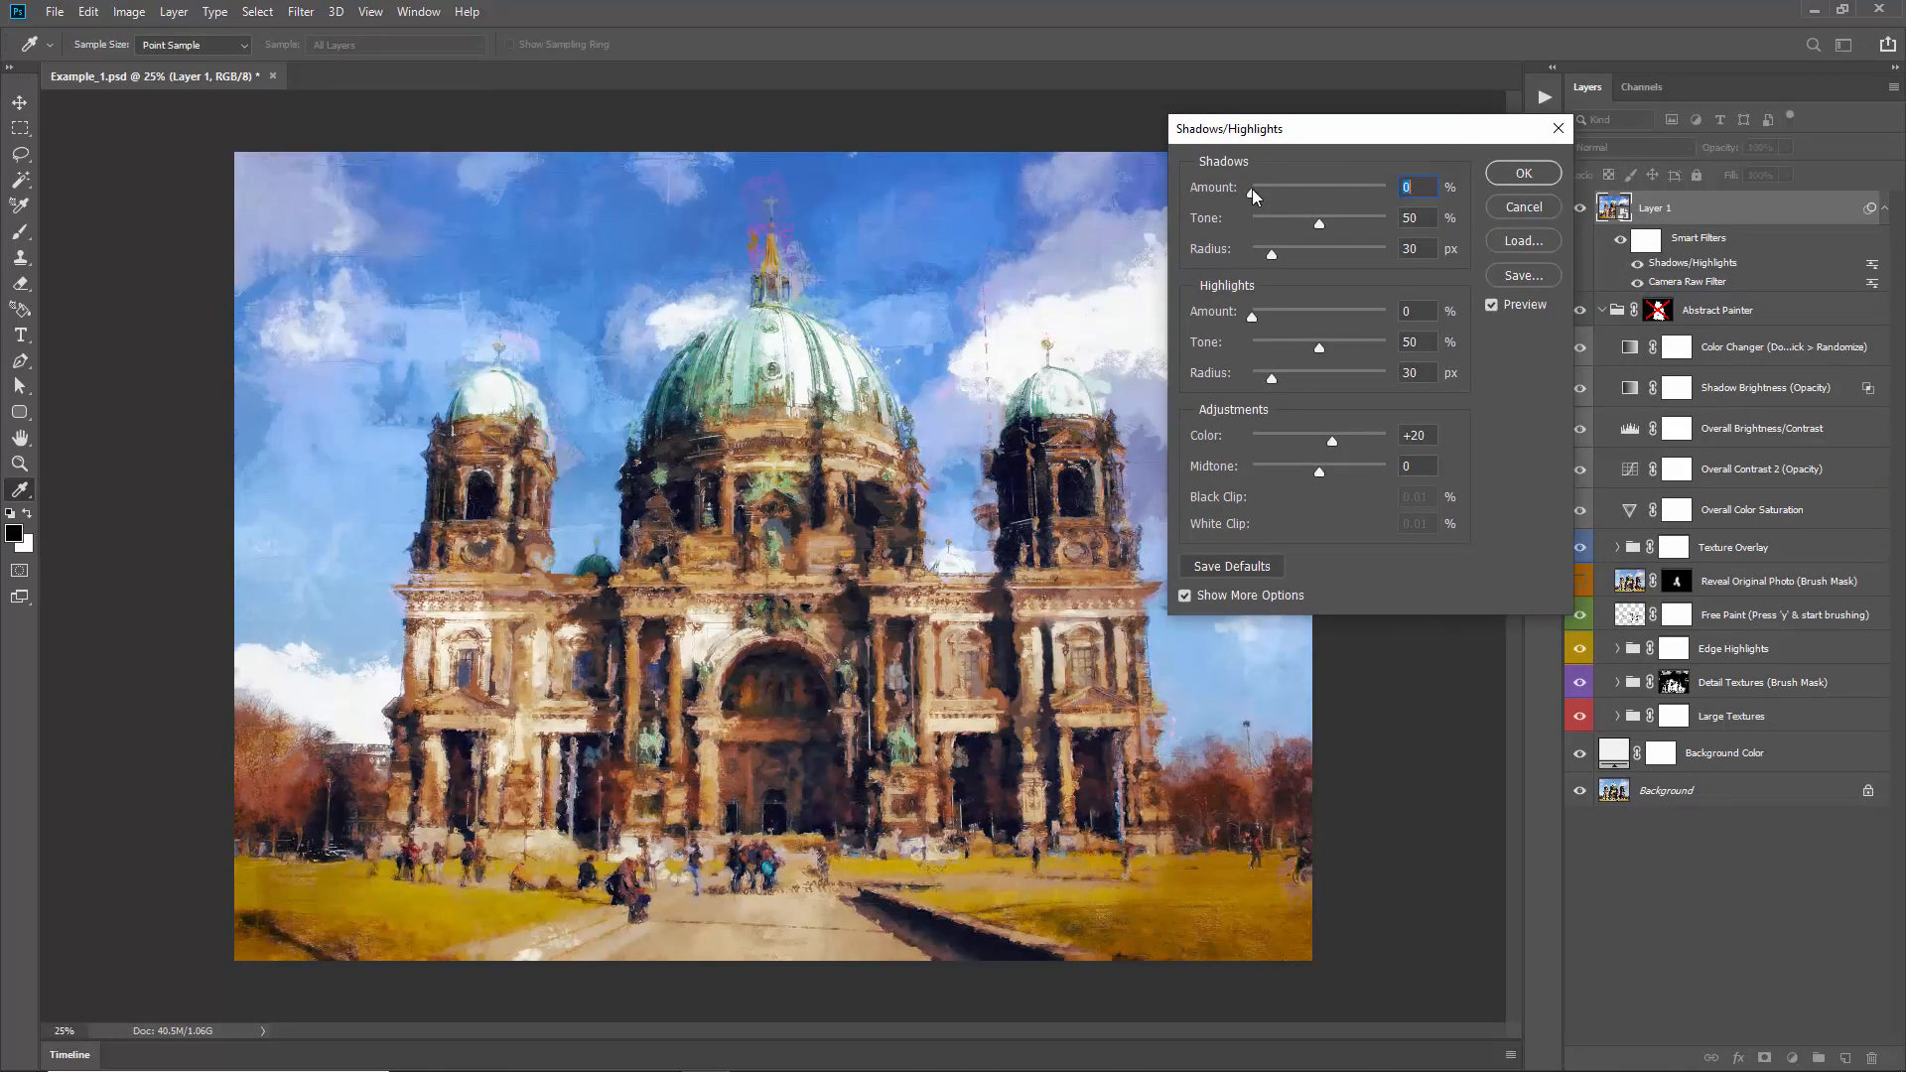
pyautogui.moveTo(1258, 193); pyautogui.dragTo(1270, 194)
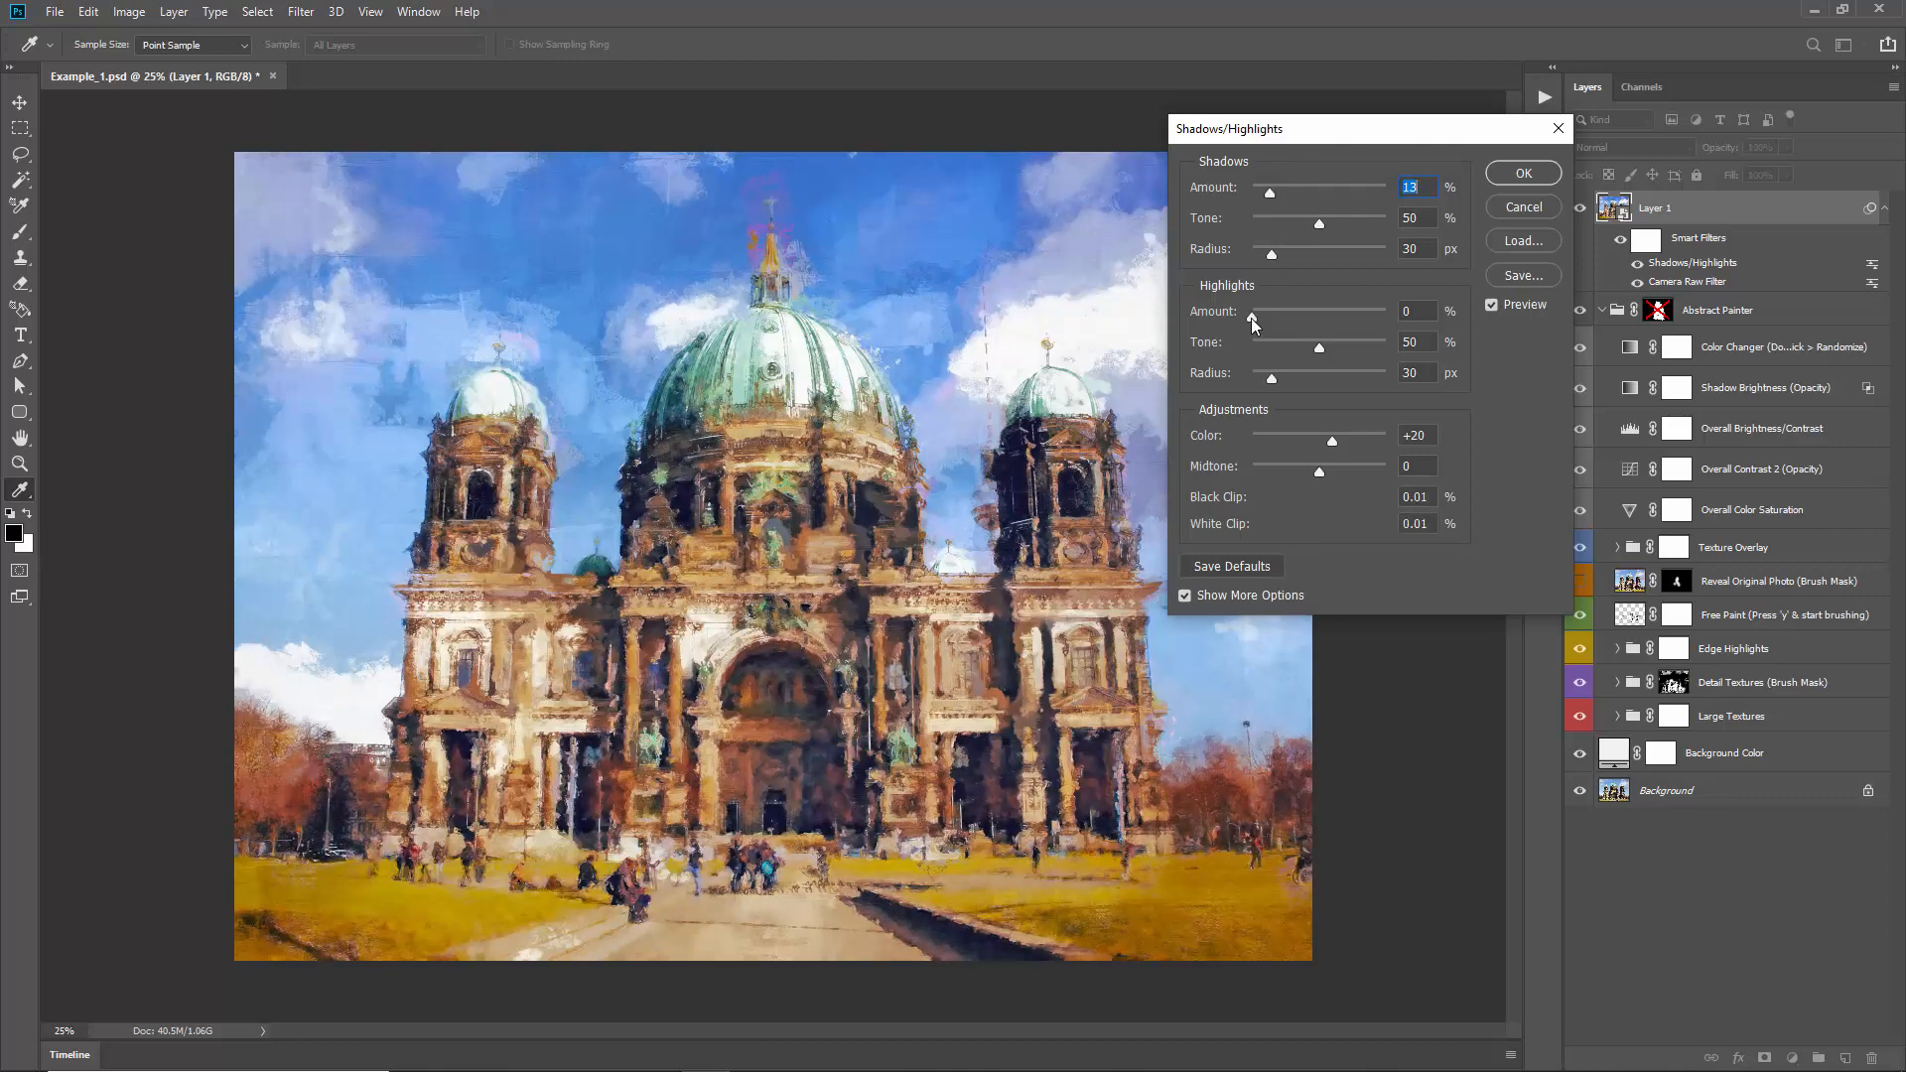
# Step: Adjust the Highlights Amount, Midtone and Color values, apply the Shadows/Highlights filter, and save the document
pyautogui.moveTo(1252, 318)
pyautogui.mouseDown()
pyautogui.moveTo(1285, 314)
pyautogui.moveTo(1231, 321)
pyautogui.moveTo(1253, 316)
pyautogui.mouseUp()
pyautogui.moveTo(1320, 470)
pyautogui.mouseDown()
pyautogui.moveTo(1292, 475)
pyautogui.moveTo(1348, 472)
pyautogui.moveTo(1283, 475)
pyautogui.moveTo(1330, 476)
pyautogui.moveTo(1308, 474)
pyautogui.mouseUp()
pyautogui.moveTo(1308, 472); pyautogui.dragTo(1324, 442)
pyautogui.moveTo(1372, 445); pyautogui.dragTo(1324, 439)
pyautogui.click(1518, 175)
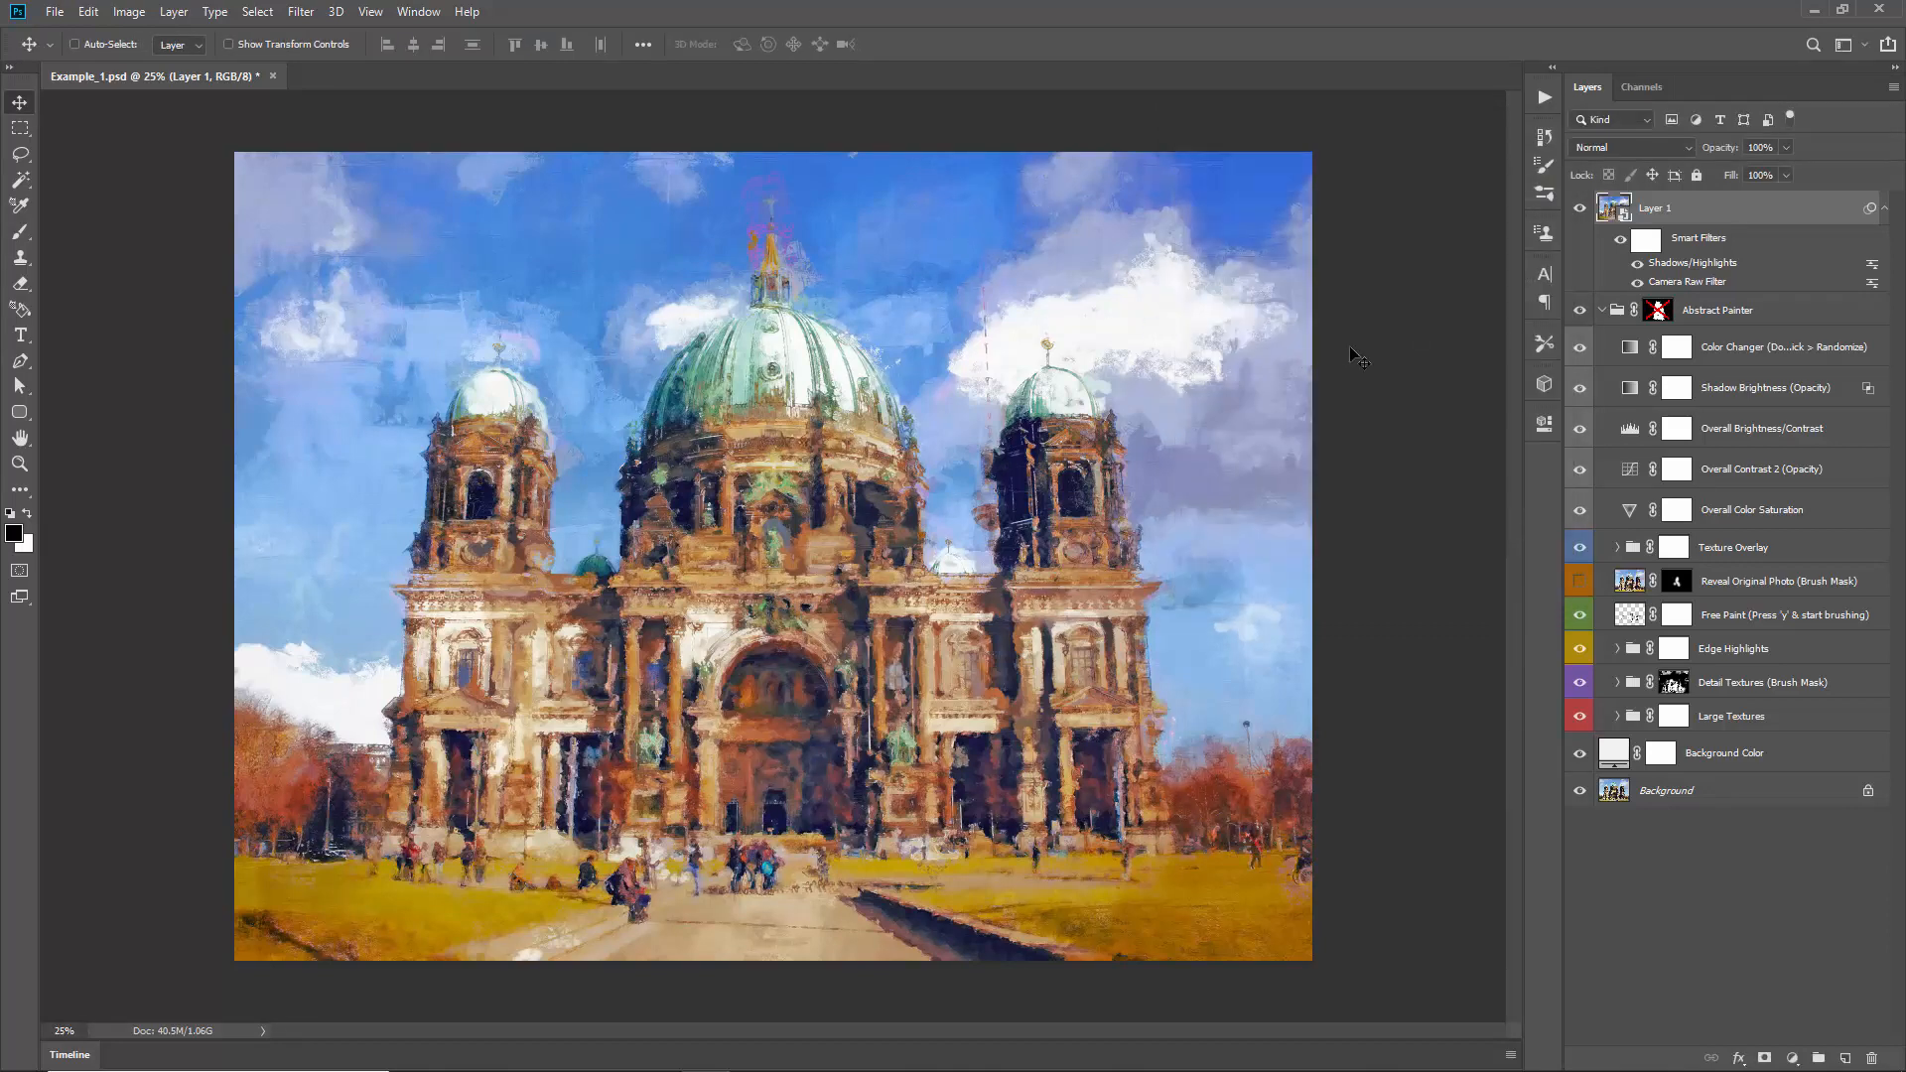
pyautogui.hotkey('ctrl', 's')
# Step: Check the Free Paint action in the action set, then select the Free Paint layer and activate the Art History Brush
pyautogui.click(1544, 97)
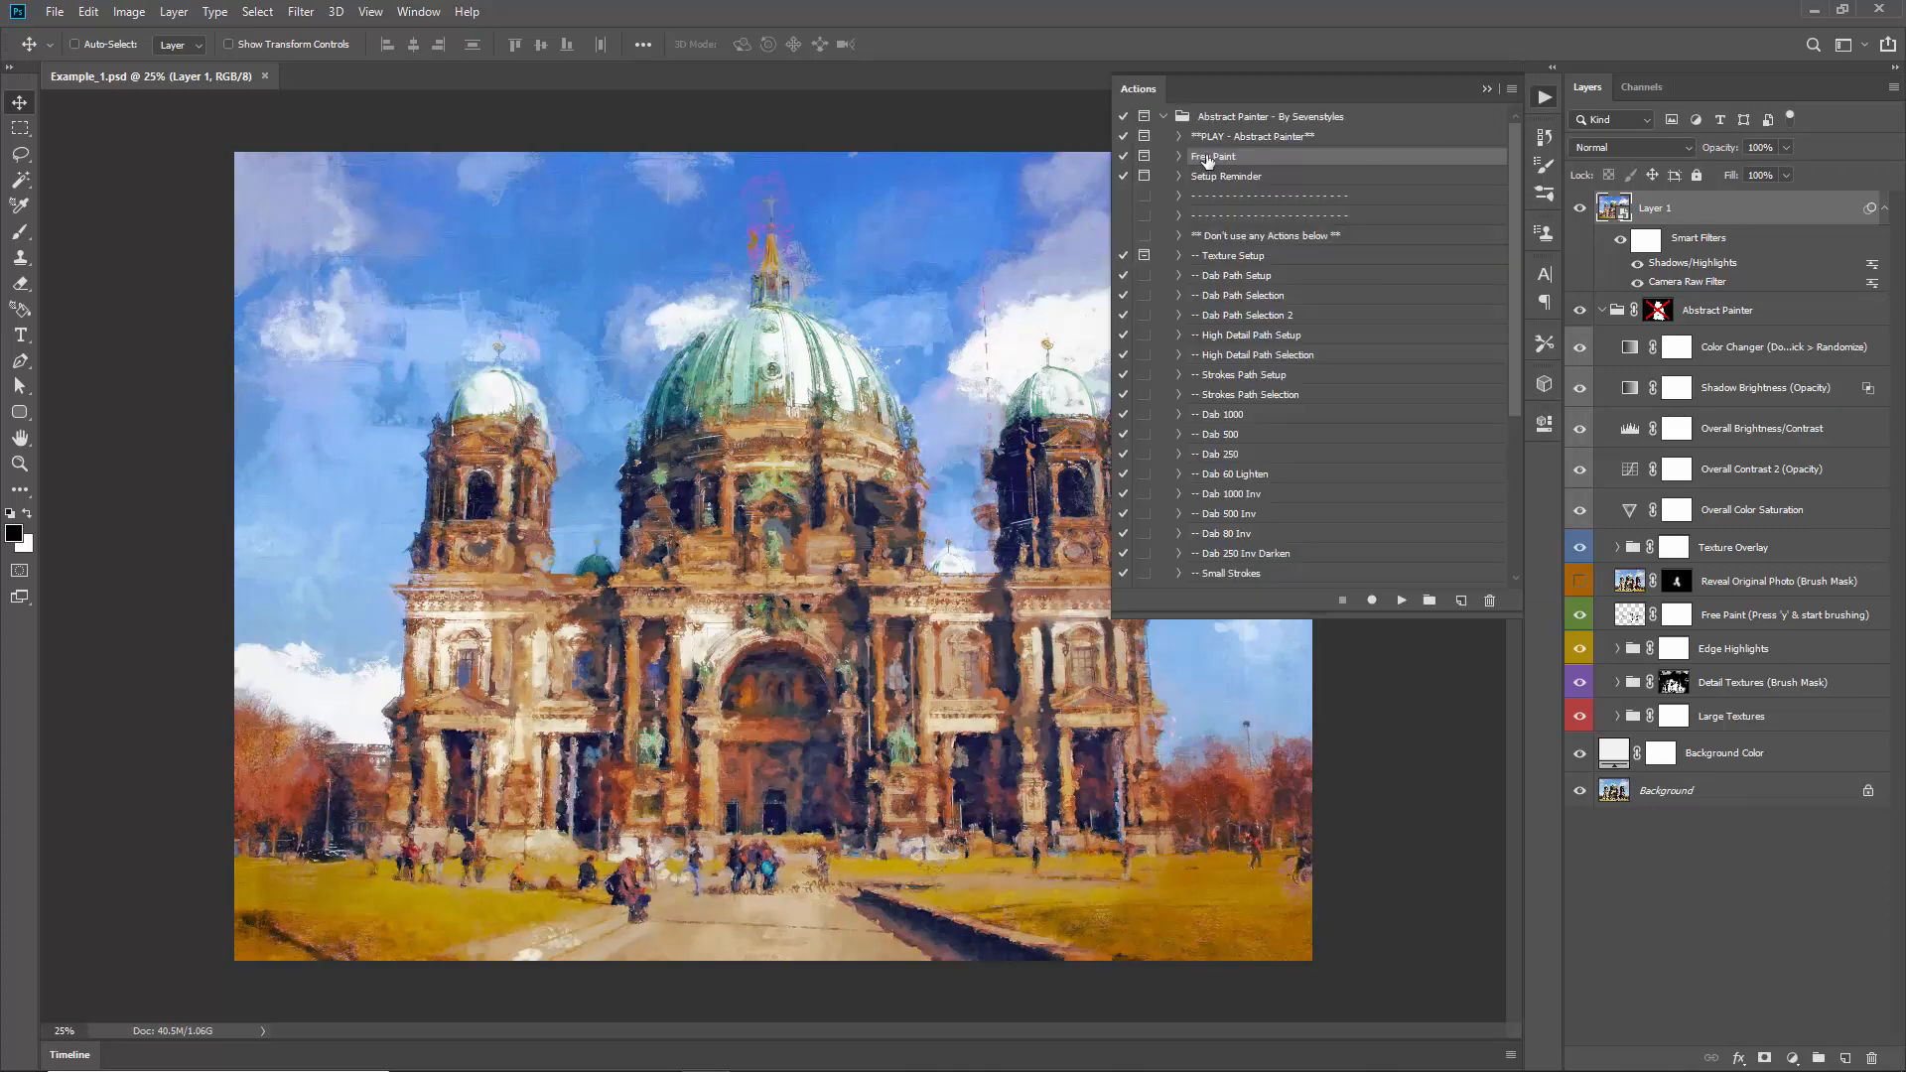
pyautogui.click(1486, 90)
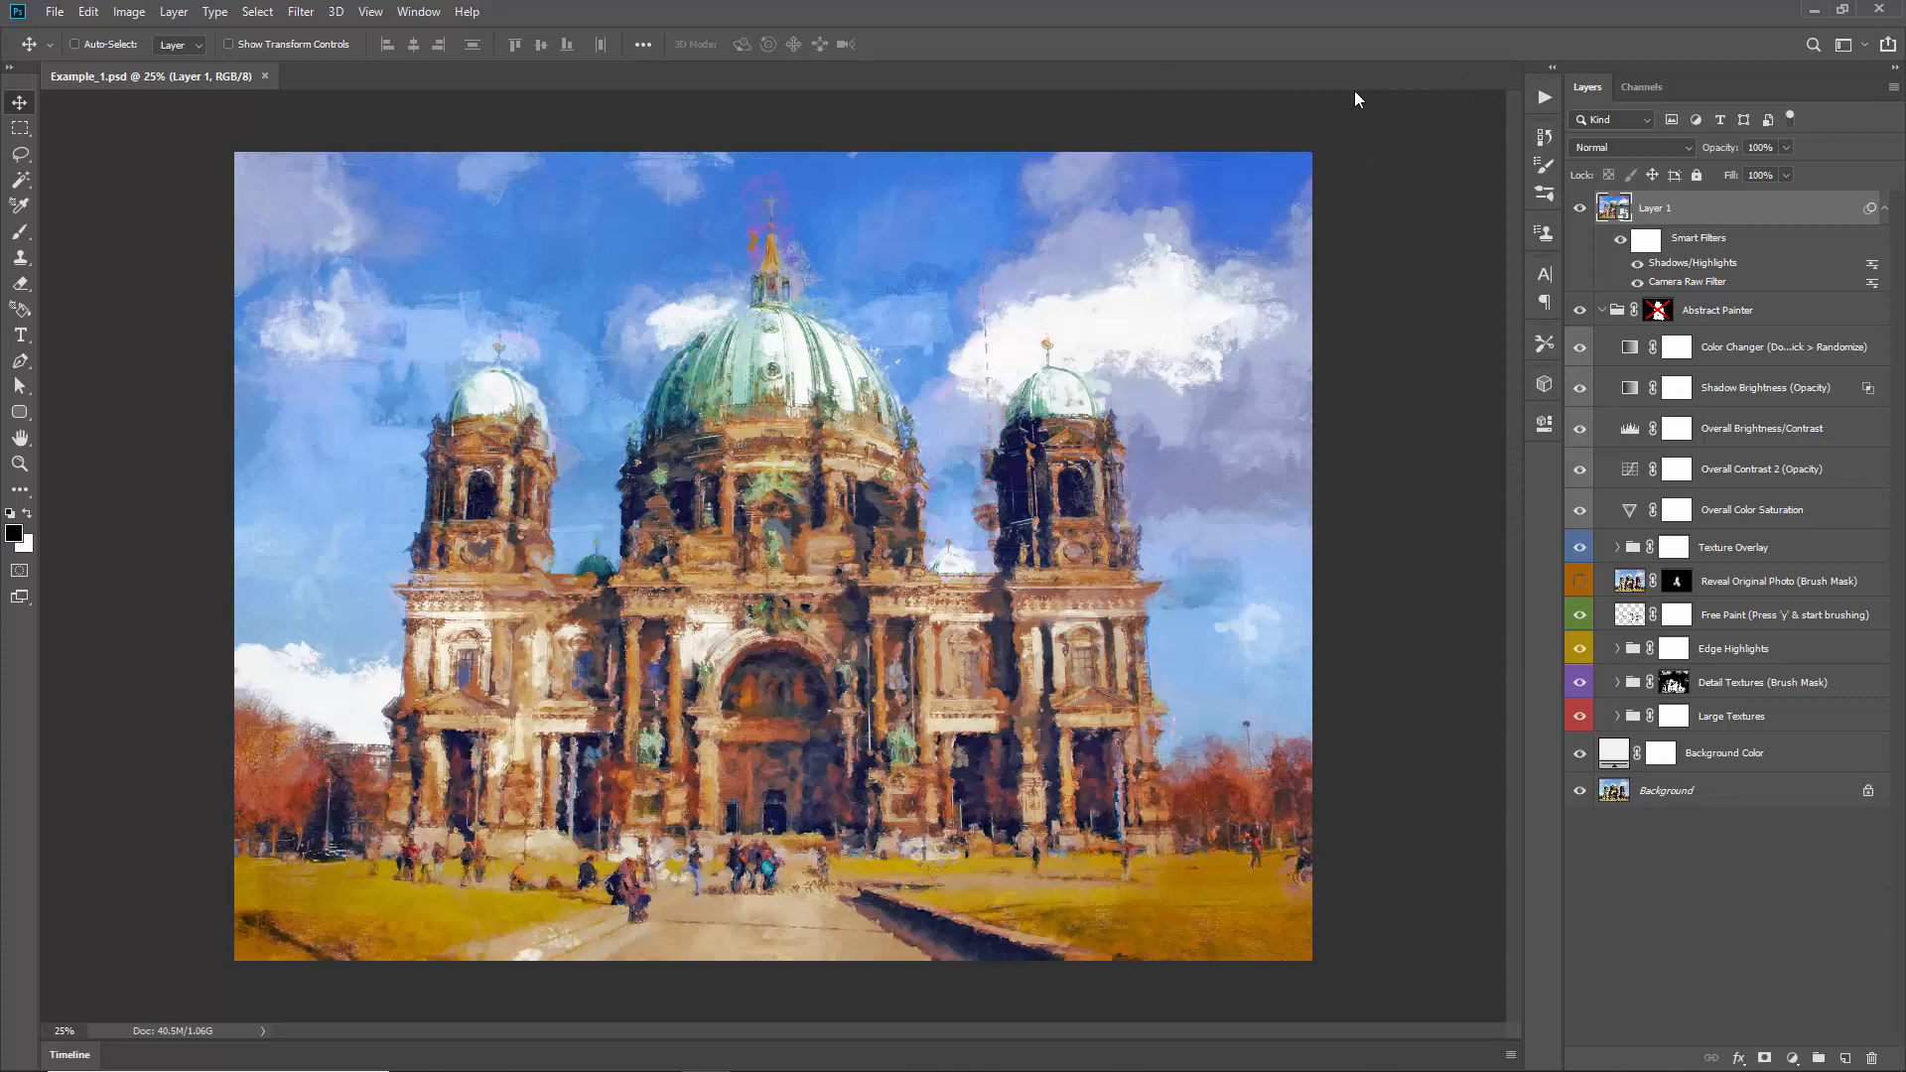
pyautogui.click(1742, 616)
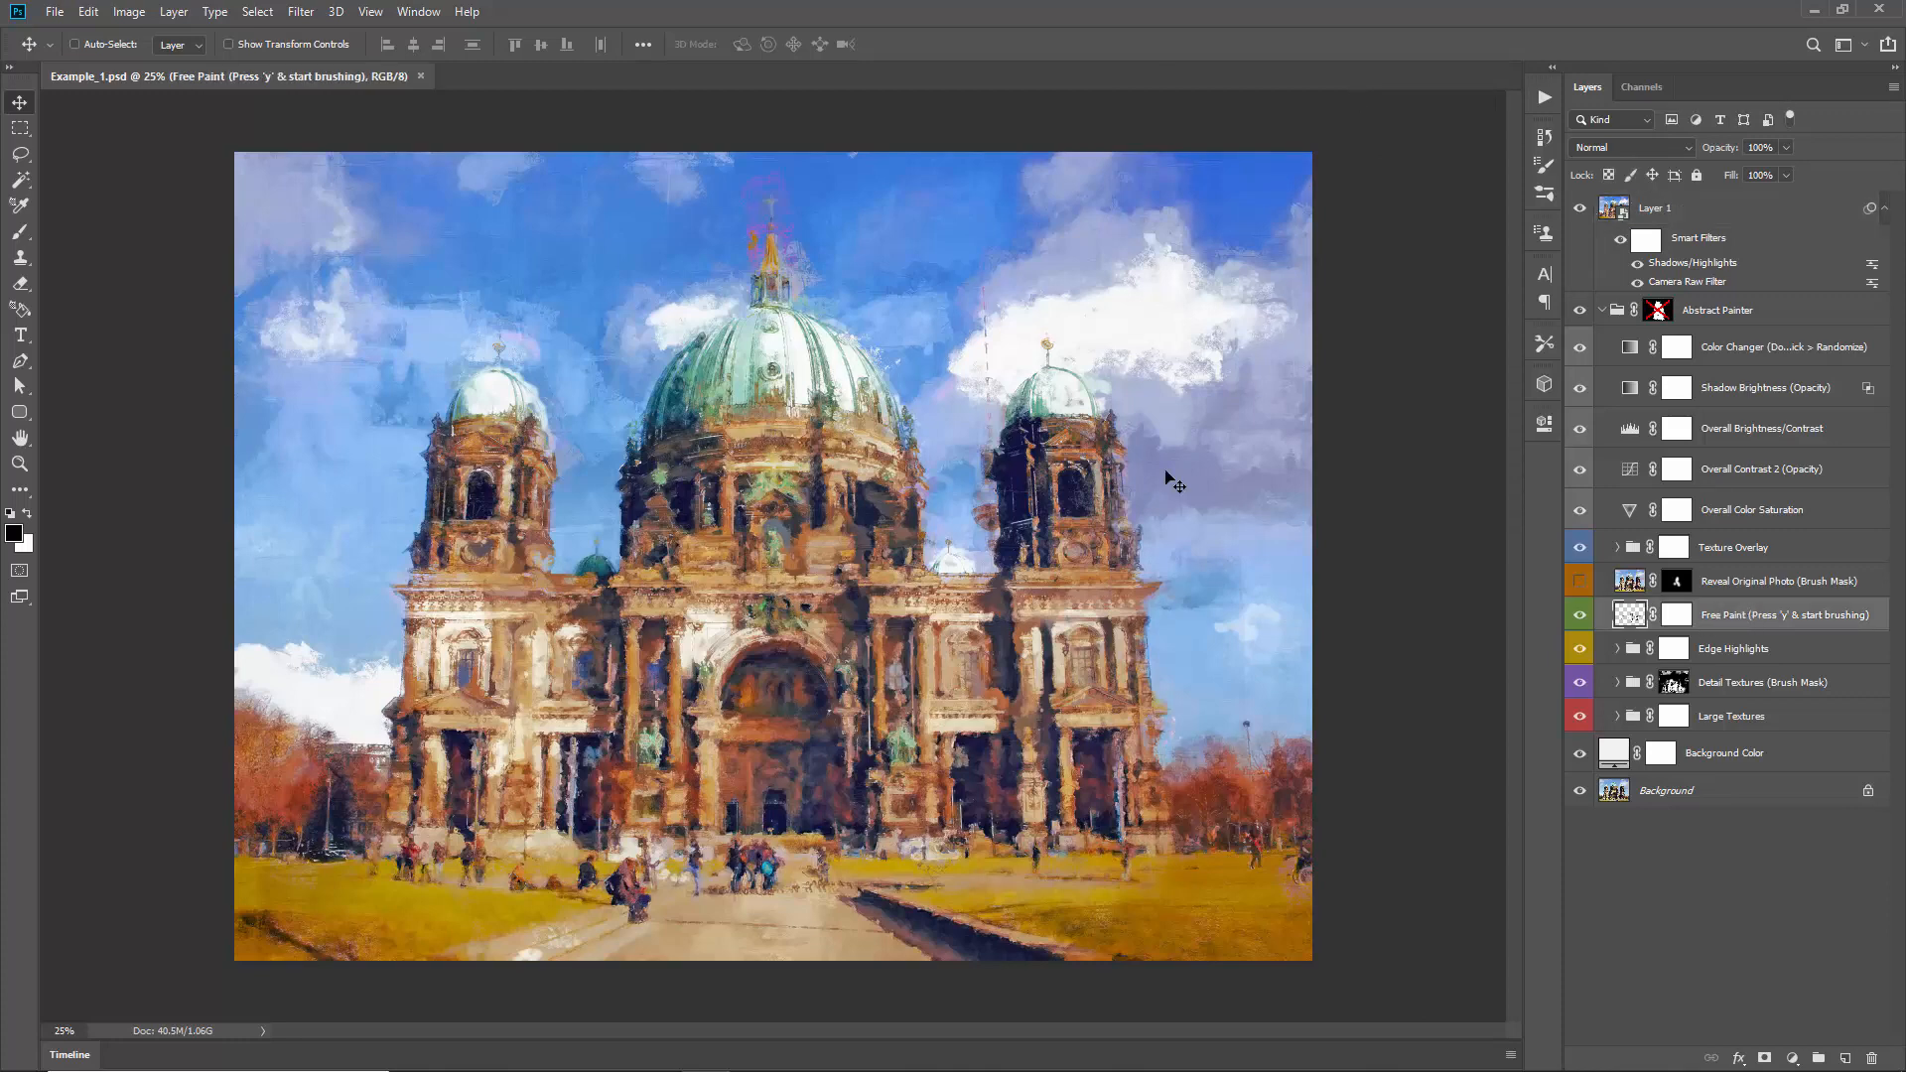
pyautogui.press('y')
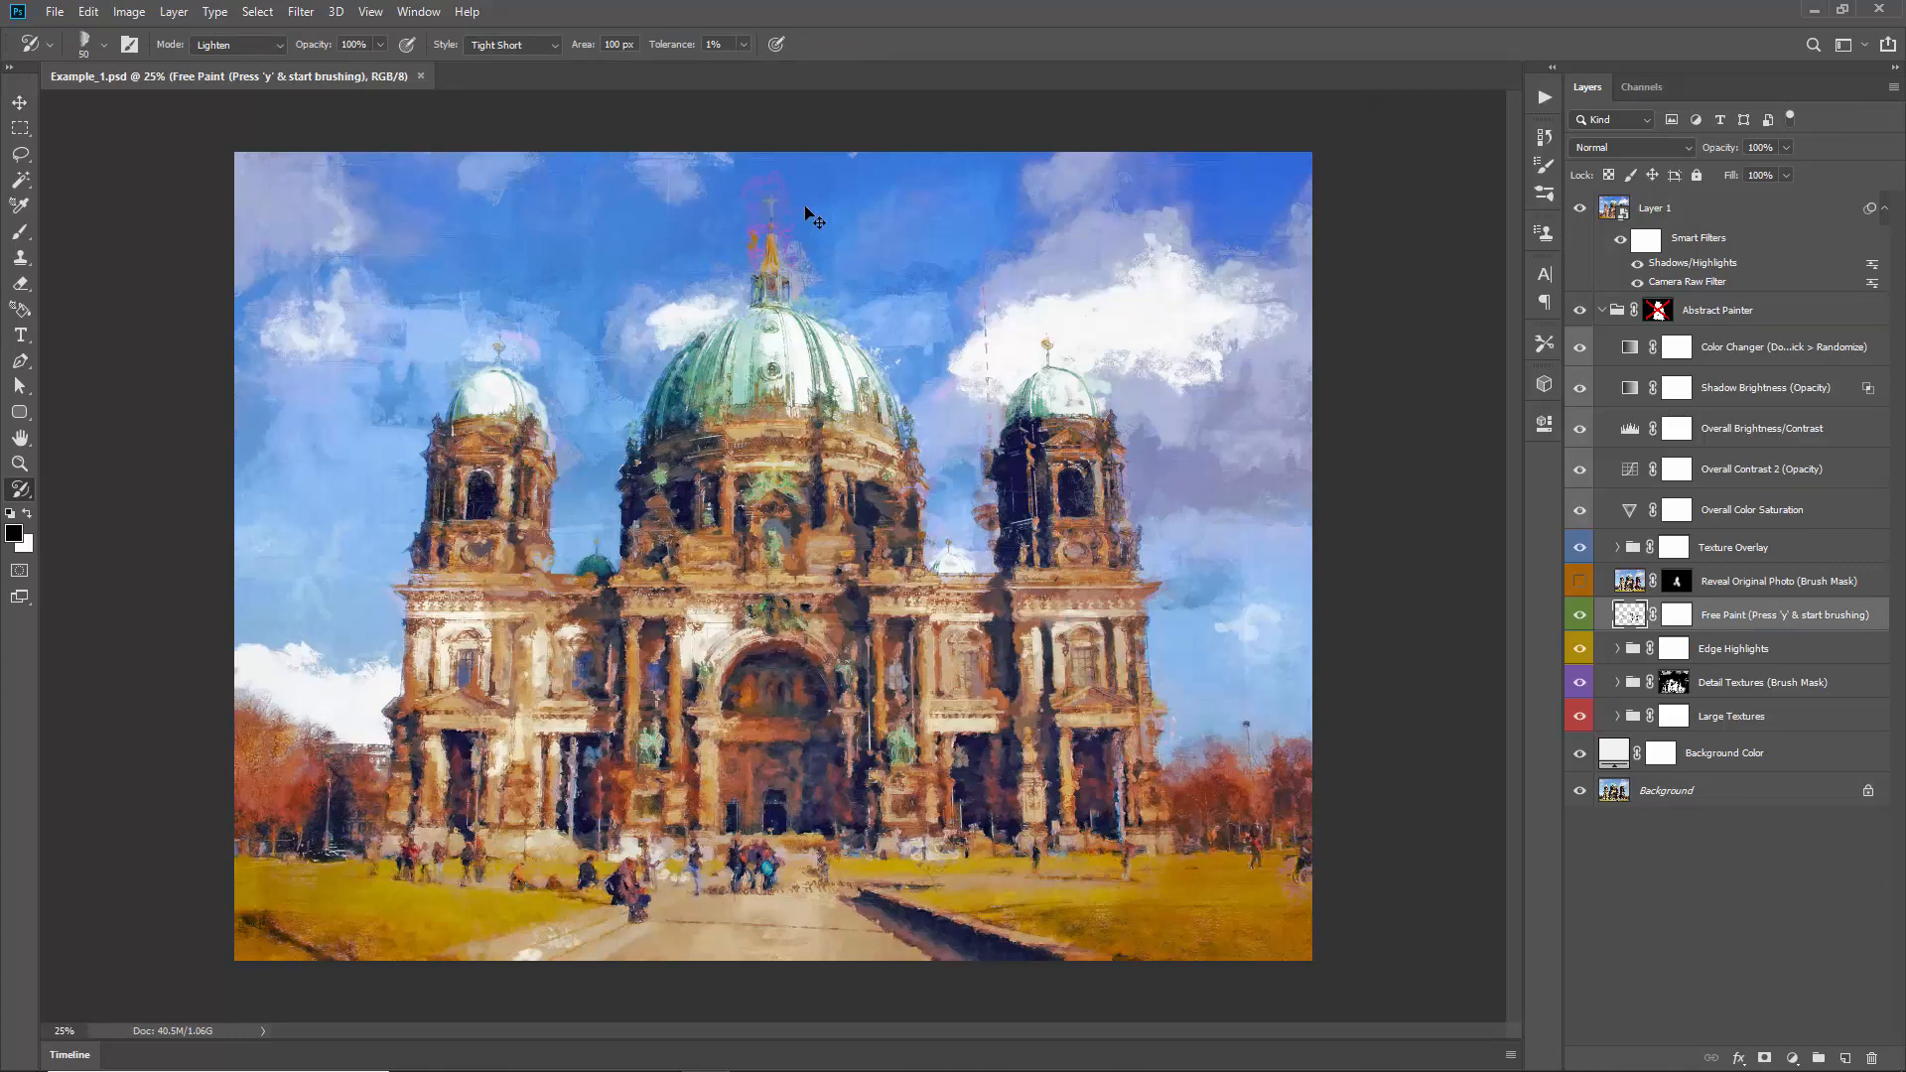
# Step: Close the saved document and reopen Example_1.psd
pyautogui.hotkey('ctrl', 'w')
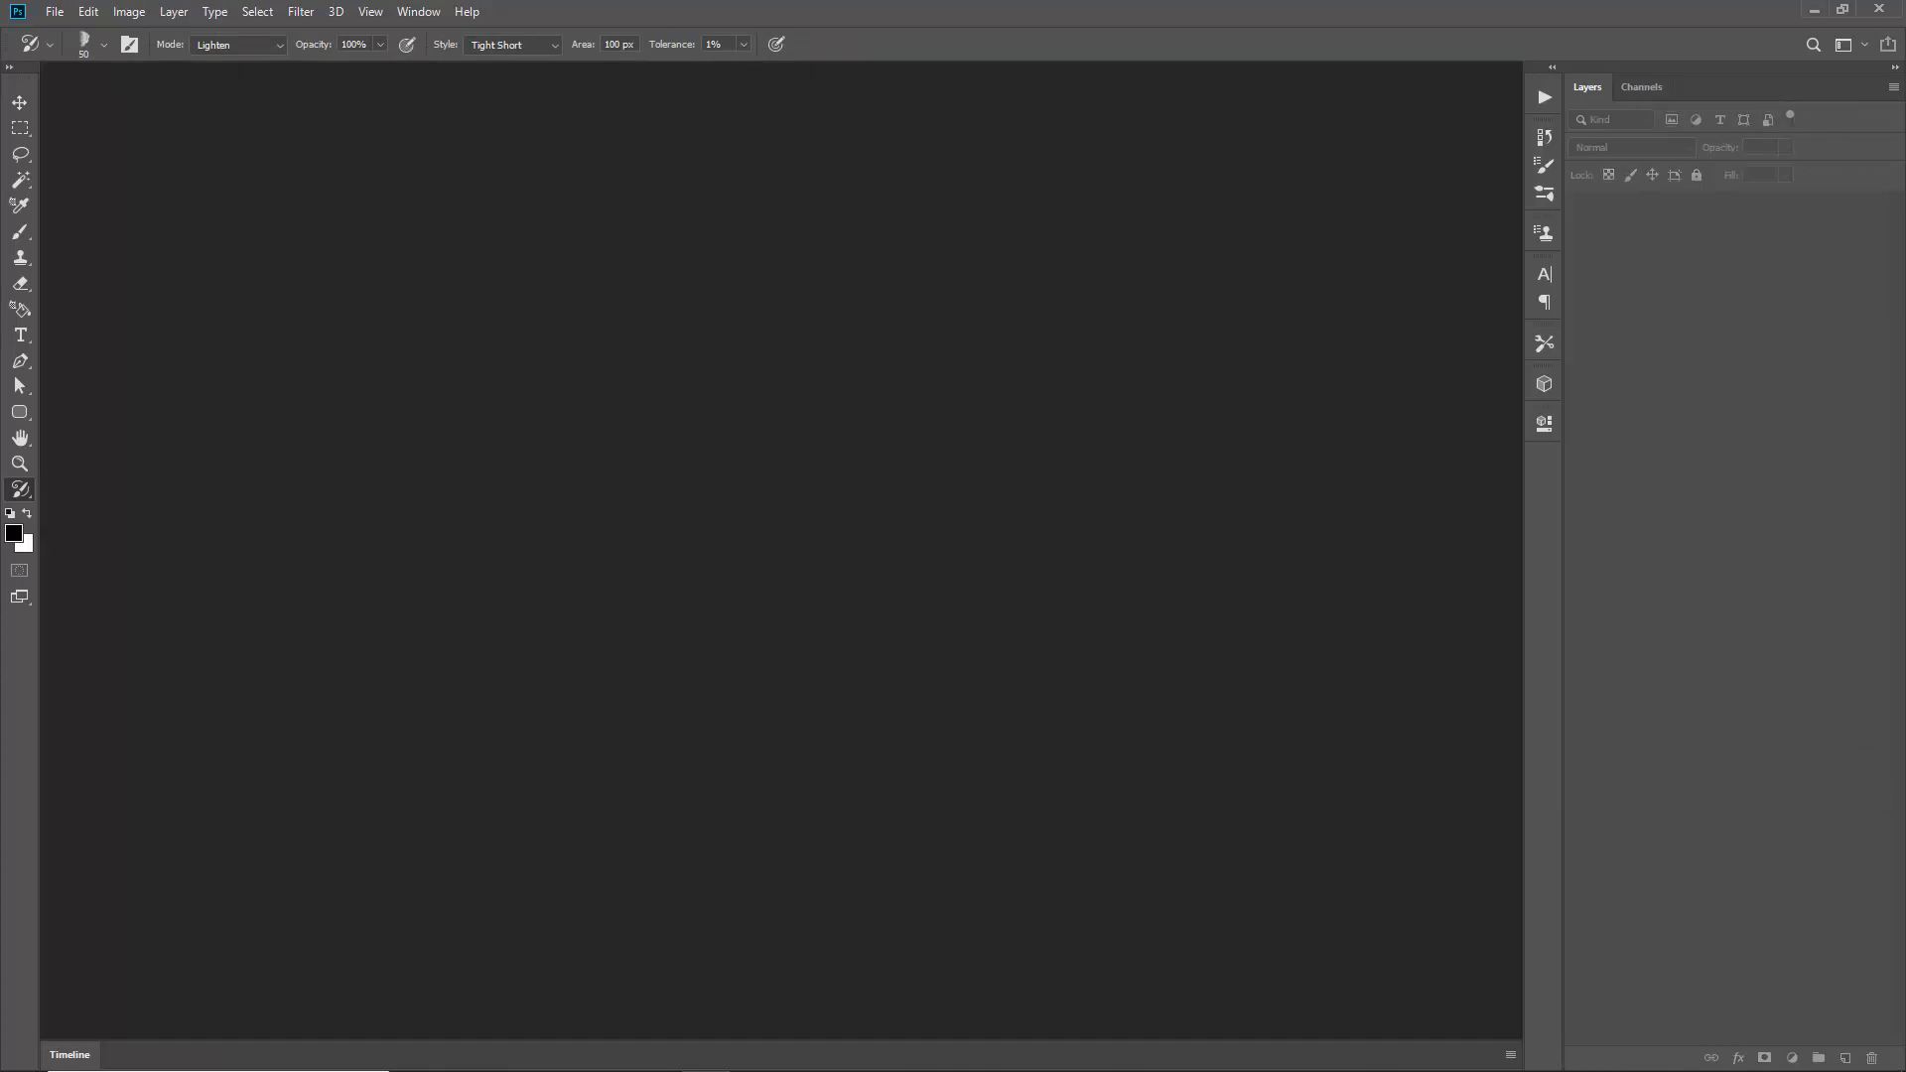
pyautogui.click(58, 12)
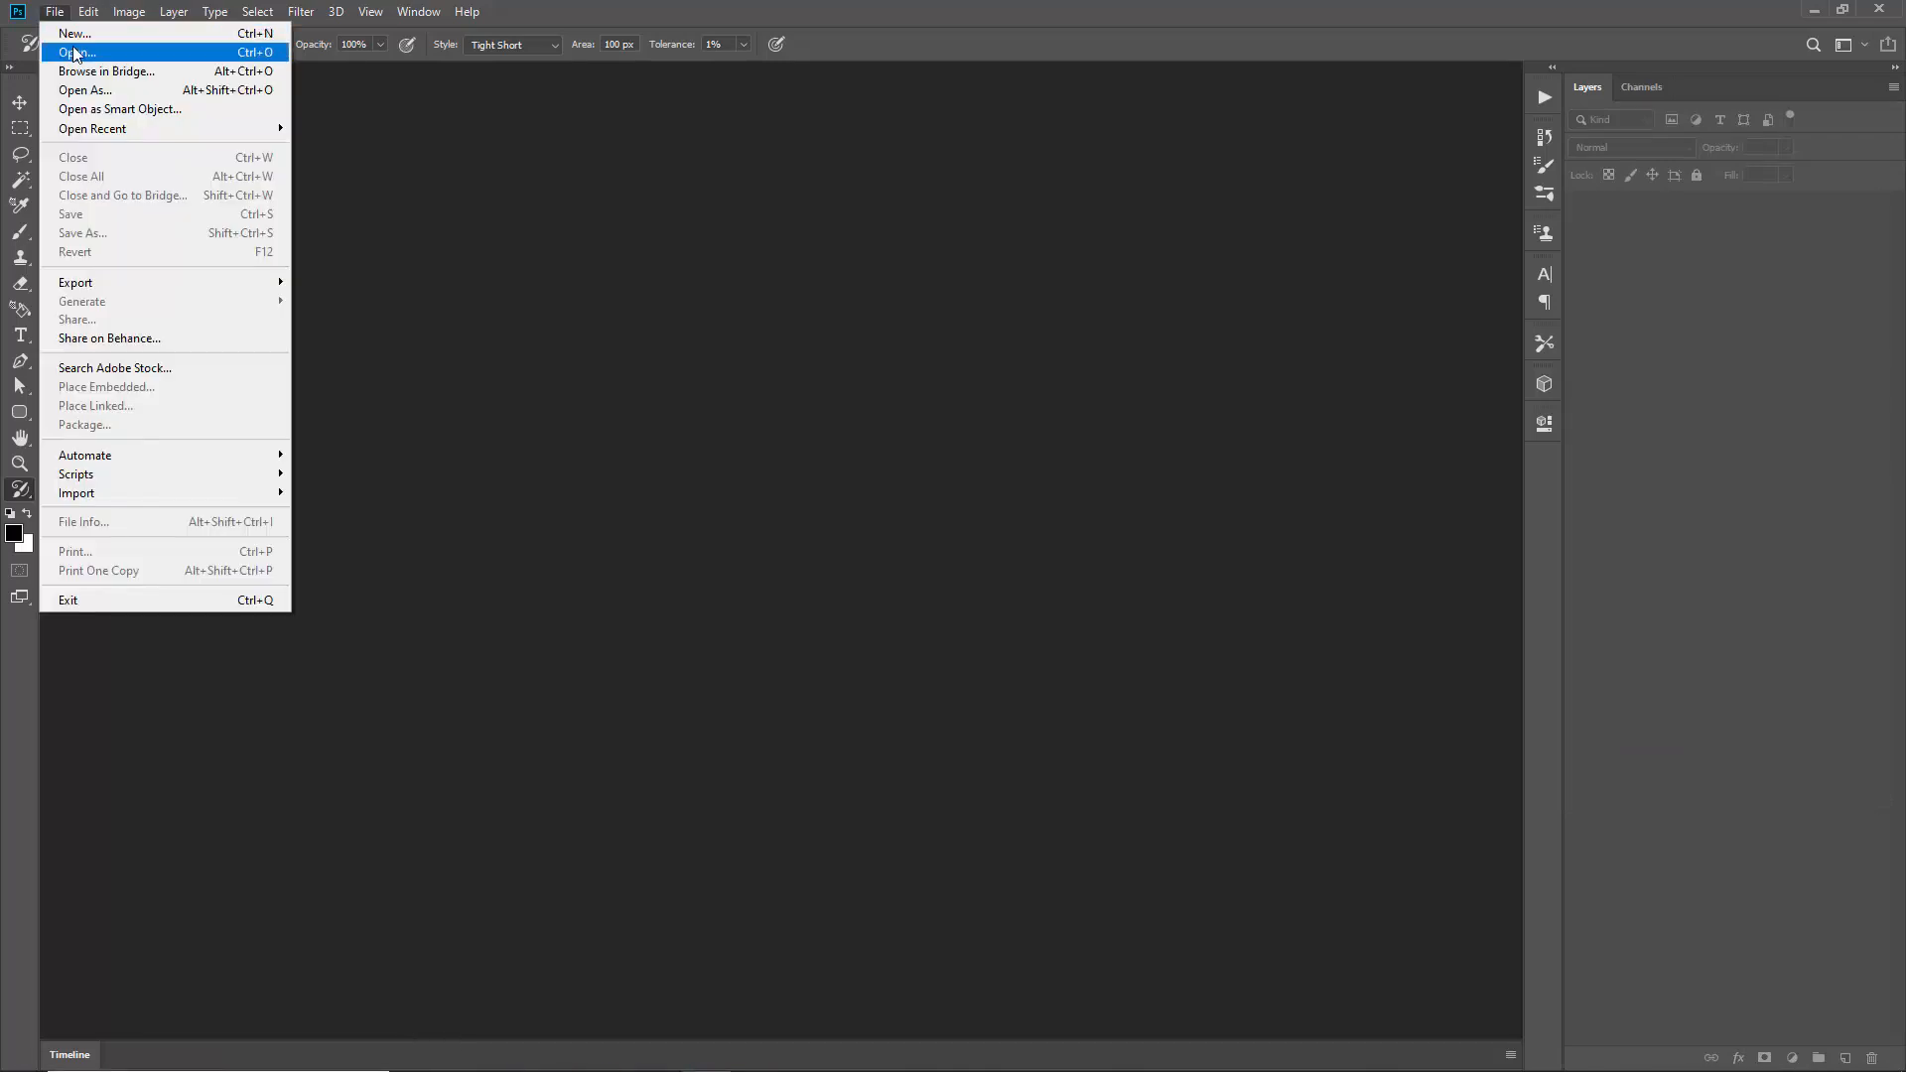
pyautogui.click(78, 54)
pyautogui.doubleClick(537, 151)
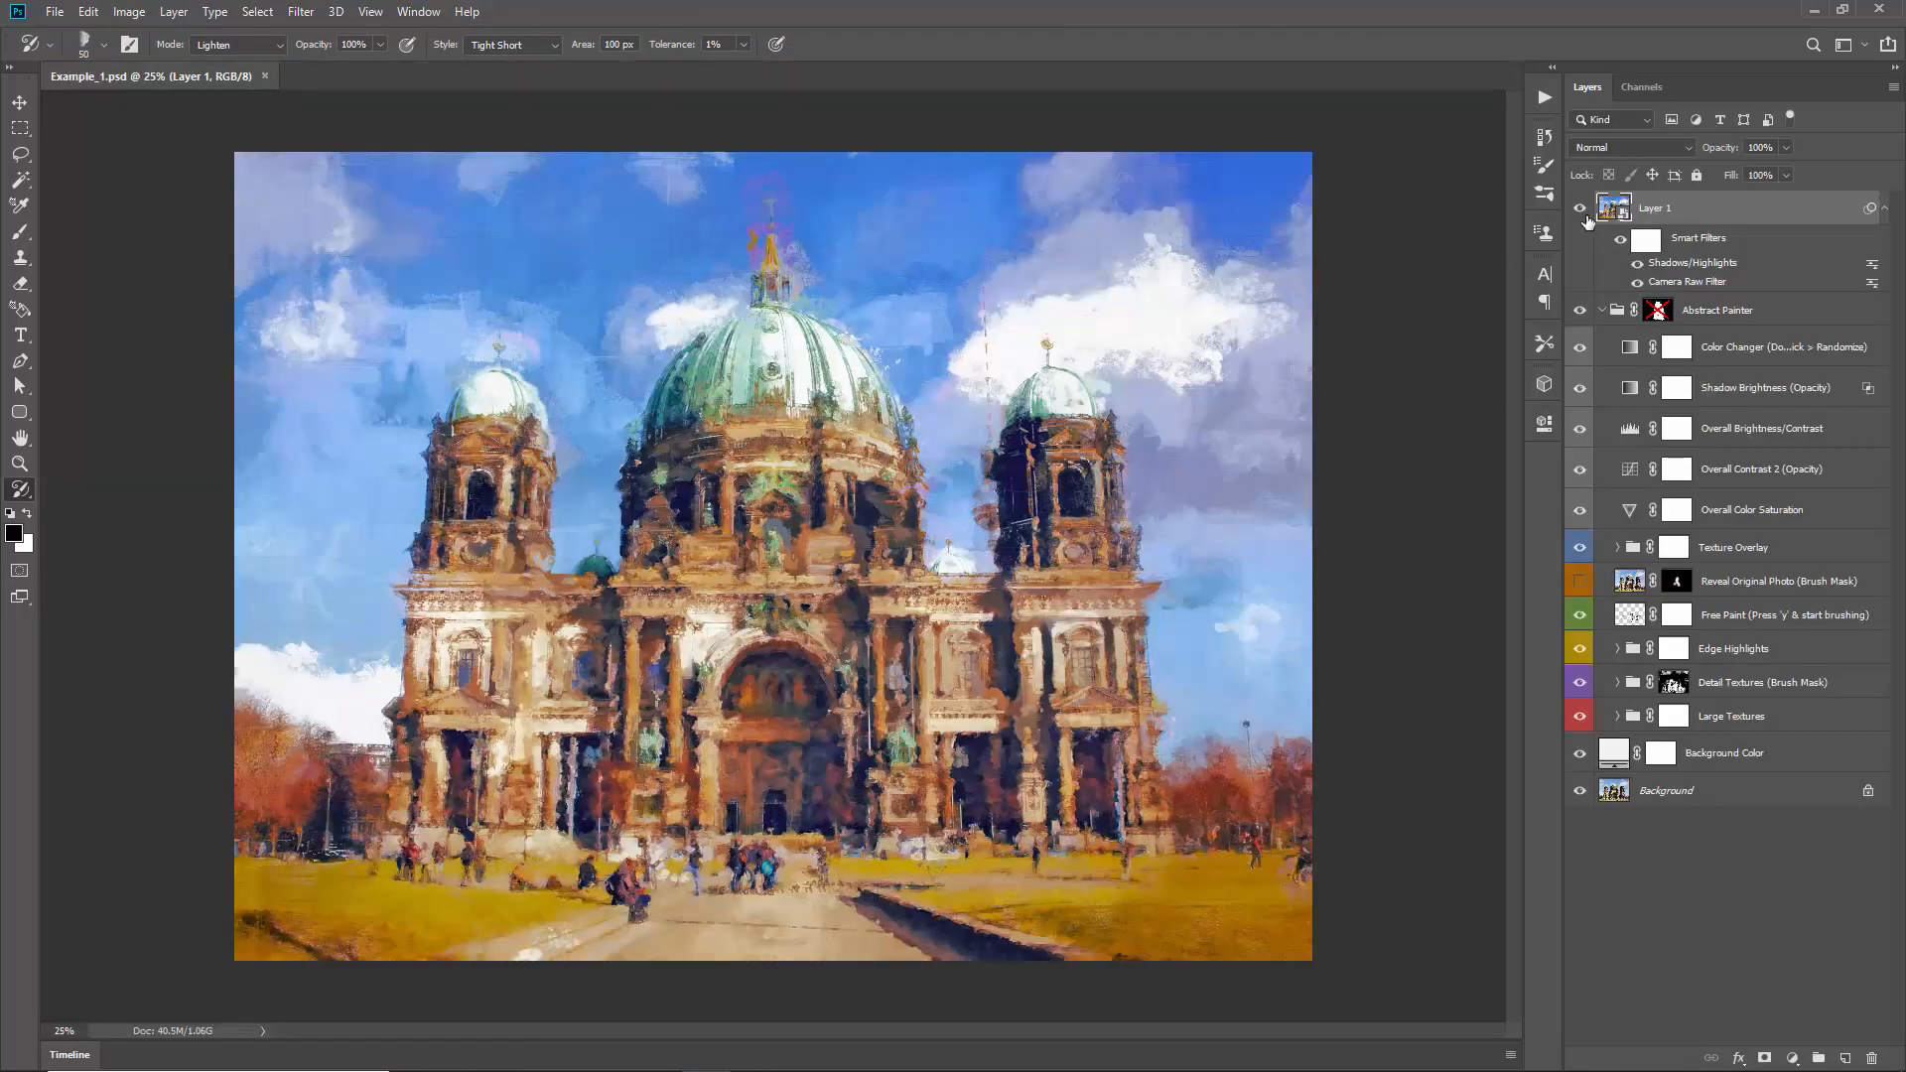
# Step: Hide Layer 1 and try to brush over the cathedral on the existing Free Paint layer
pyautogui.click(1580, 211)
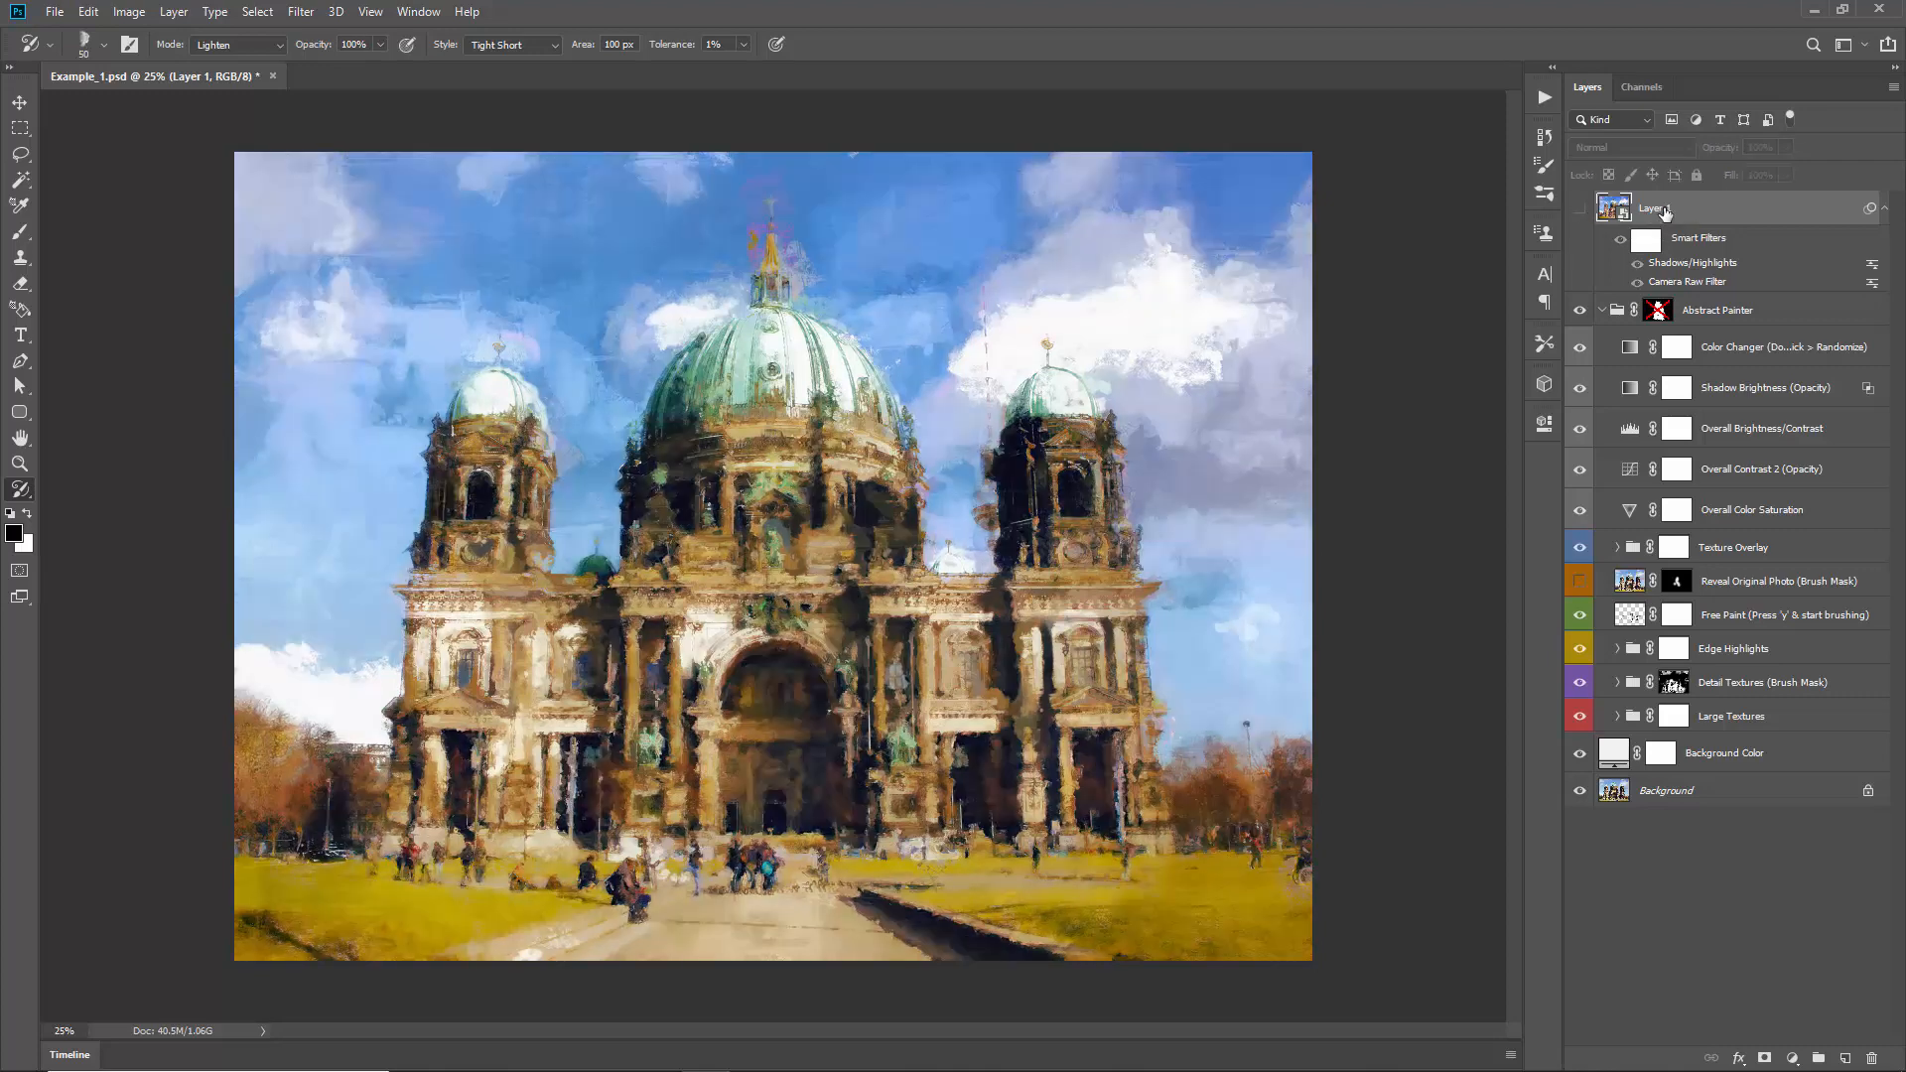
pyautogui.click(1684, 622)
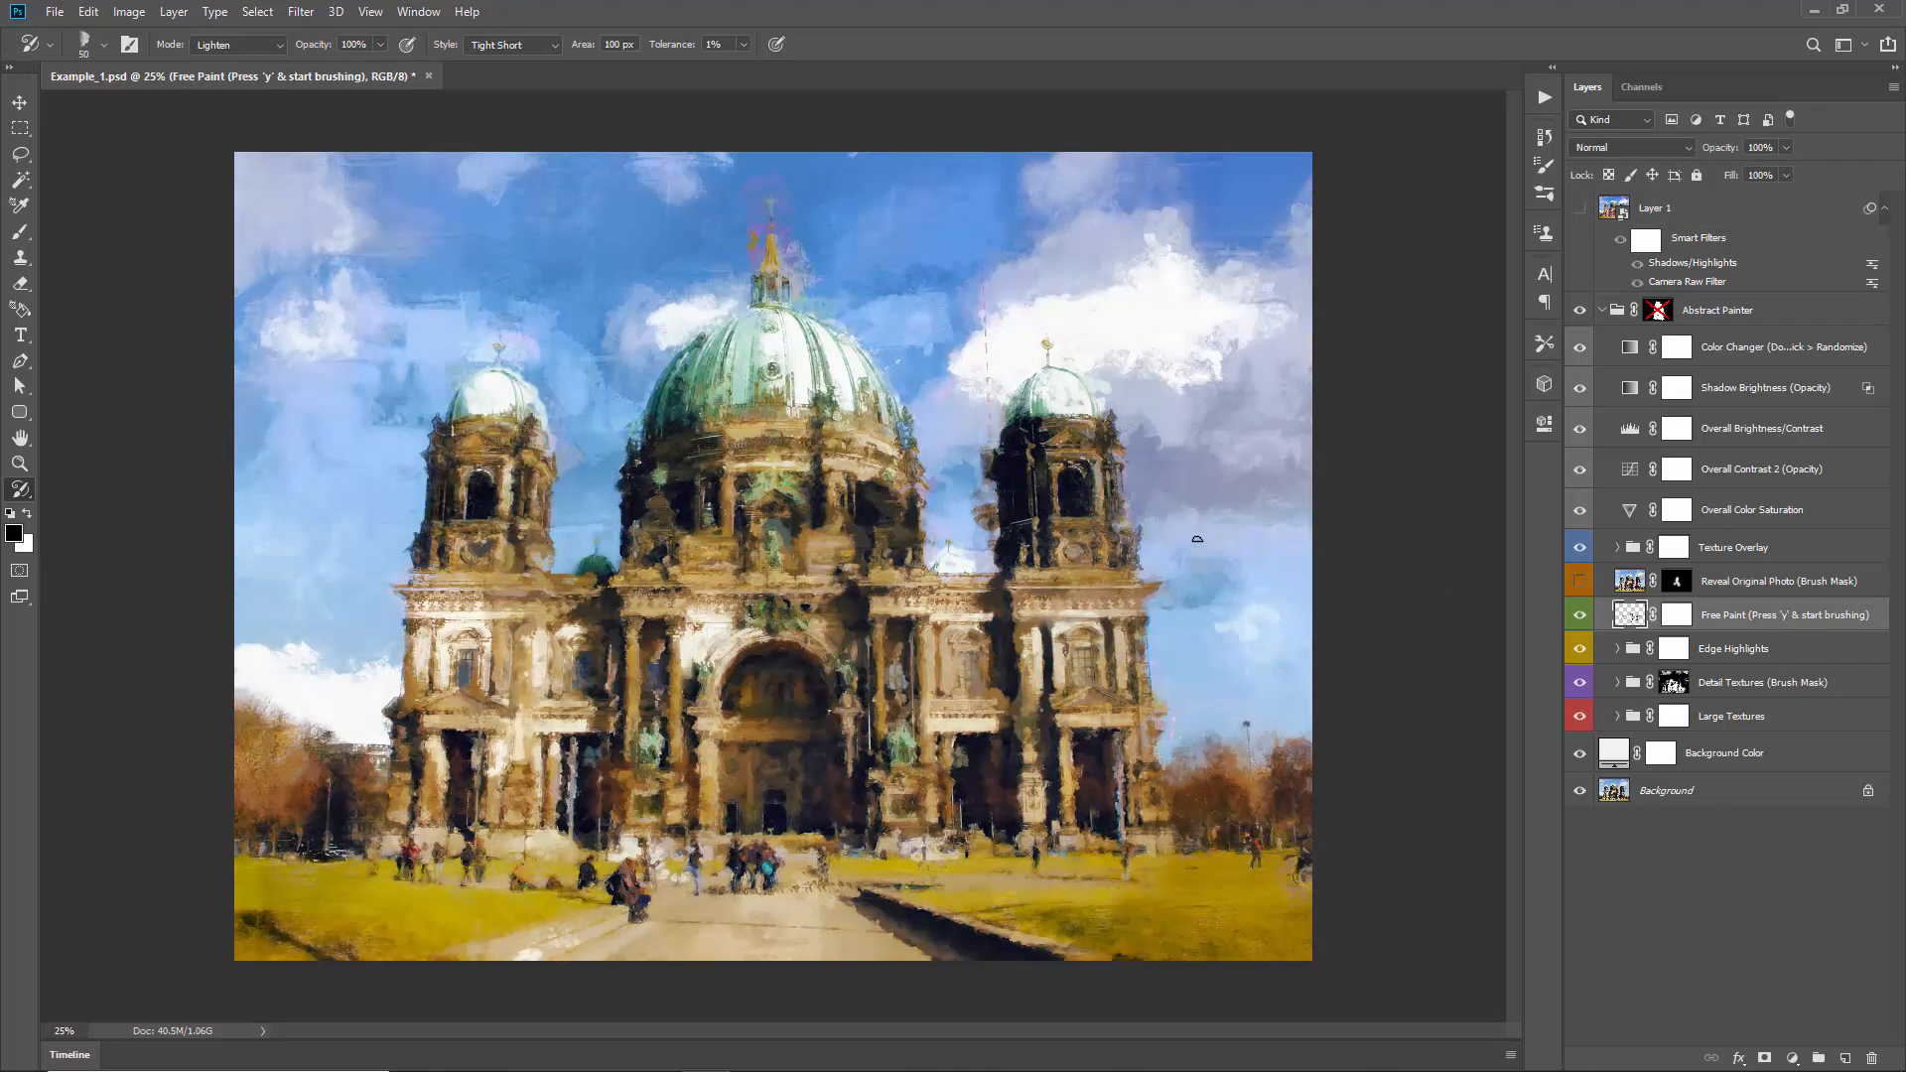
pyautogui.moveTo(830, 441)
pyautogui.mouseDown()
pyautogui.moveTo(764, 536)
pyautogui.moveTo(873, 595)
pyautogui.moveTo(842, 663)
pyautogui.moveTo(923, 700)
pyautogui.moveTo(933, 764)
pyautogui.mouseUp()
# Step: Run the Free Paint action and continue through its messages to create a new Free Paint layer
pyautogui.click(1543, 98)
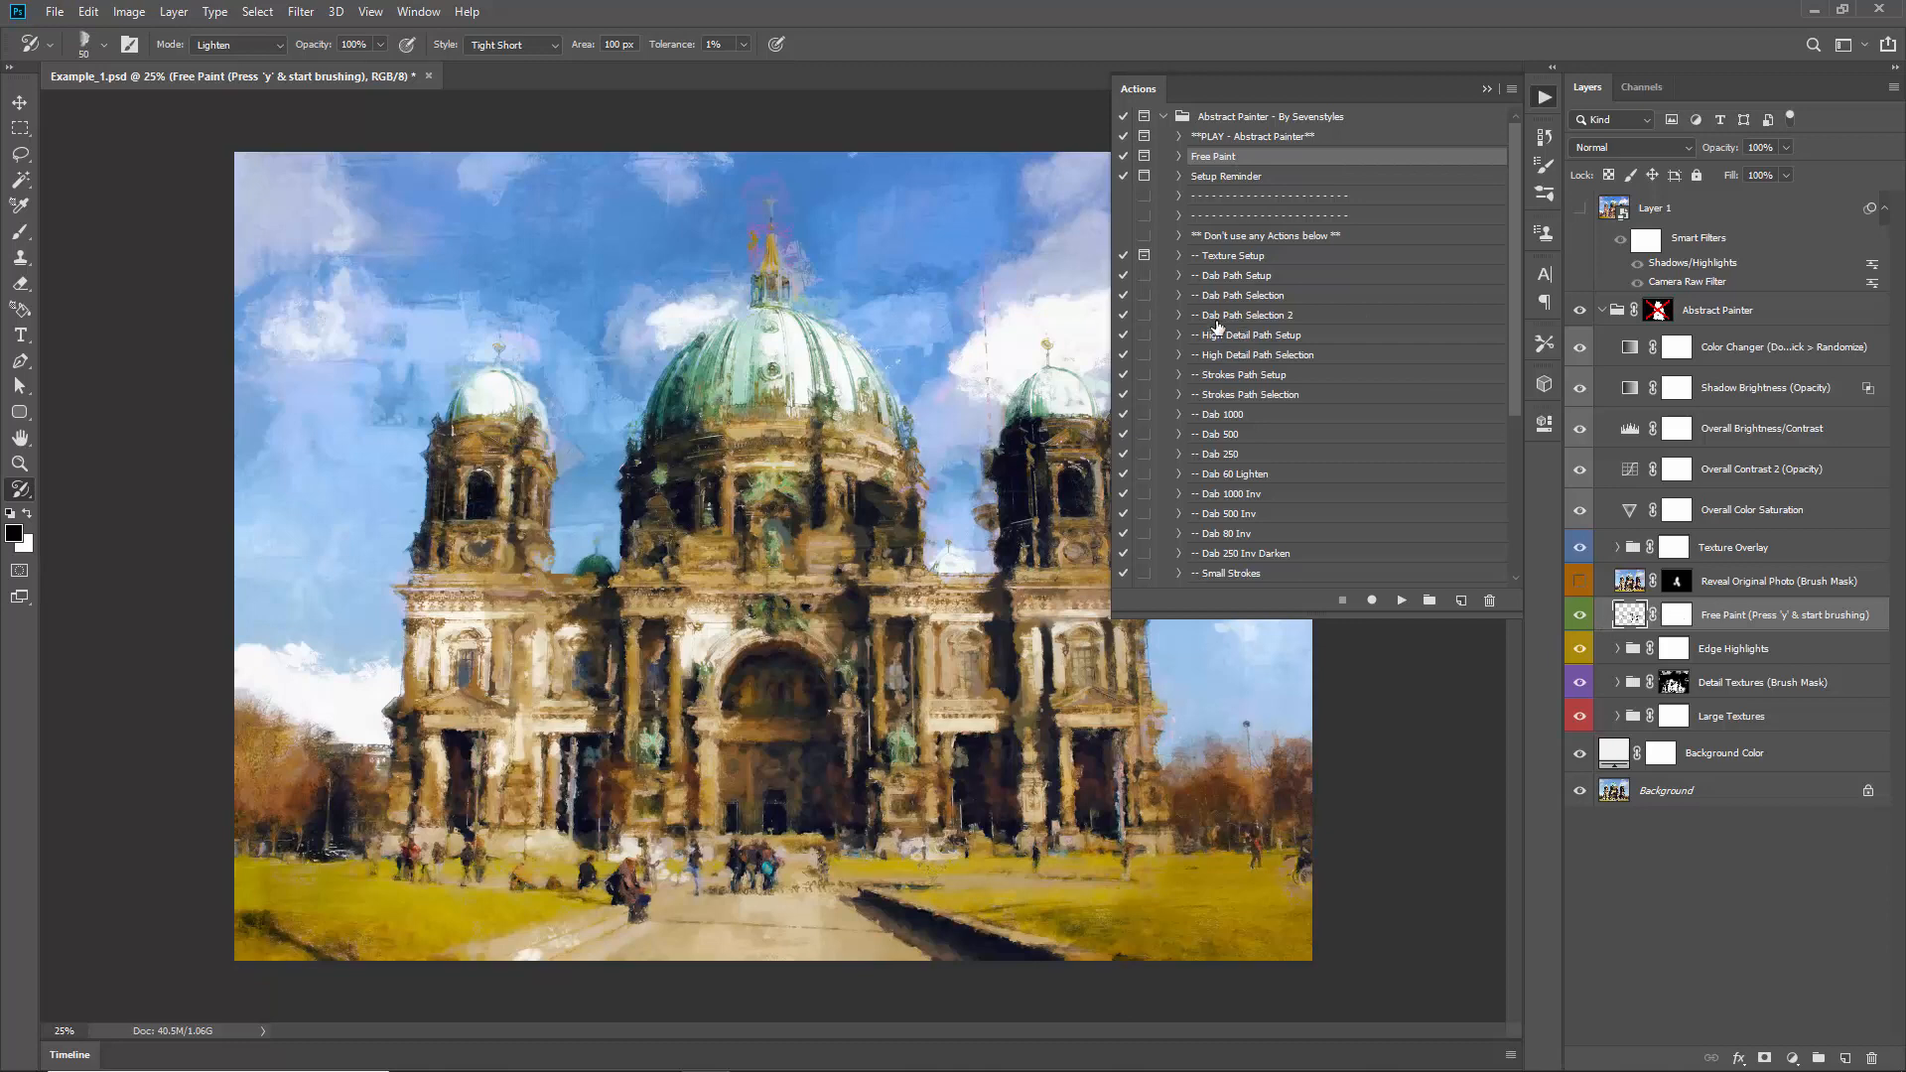
pyautogui.click(1400, 600)
pyautogui.click(1402, 601)
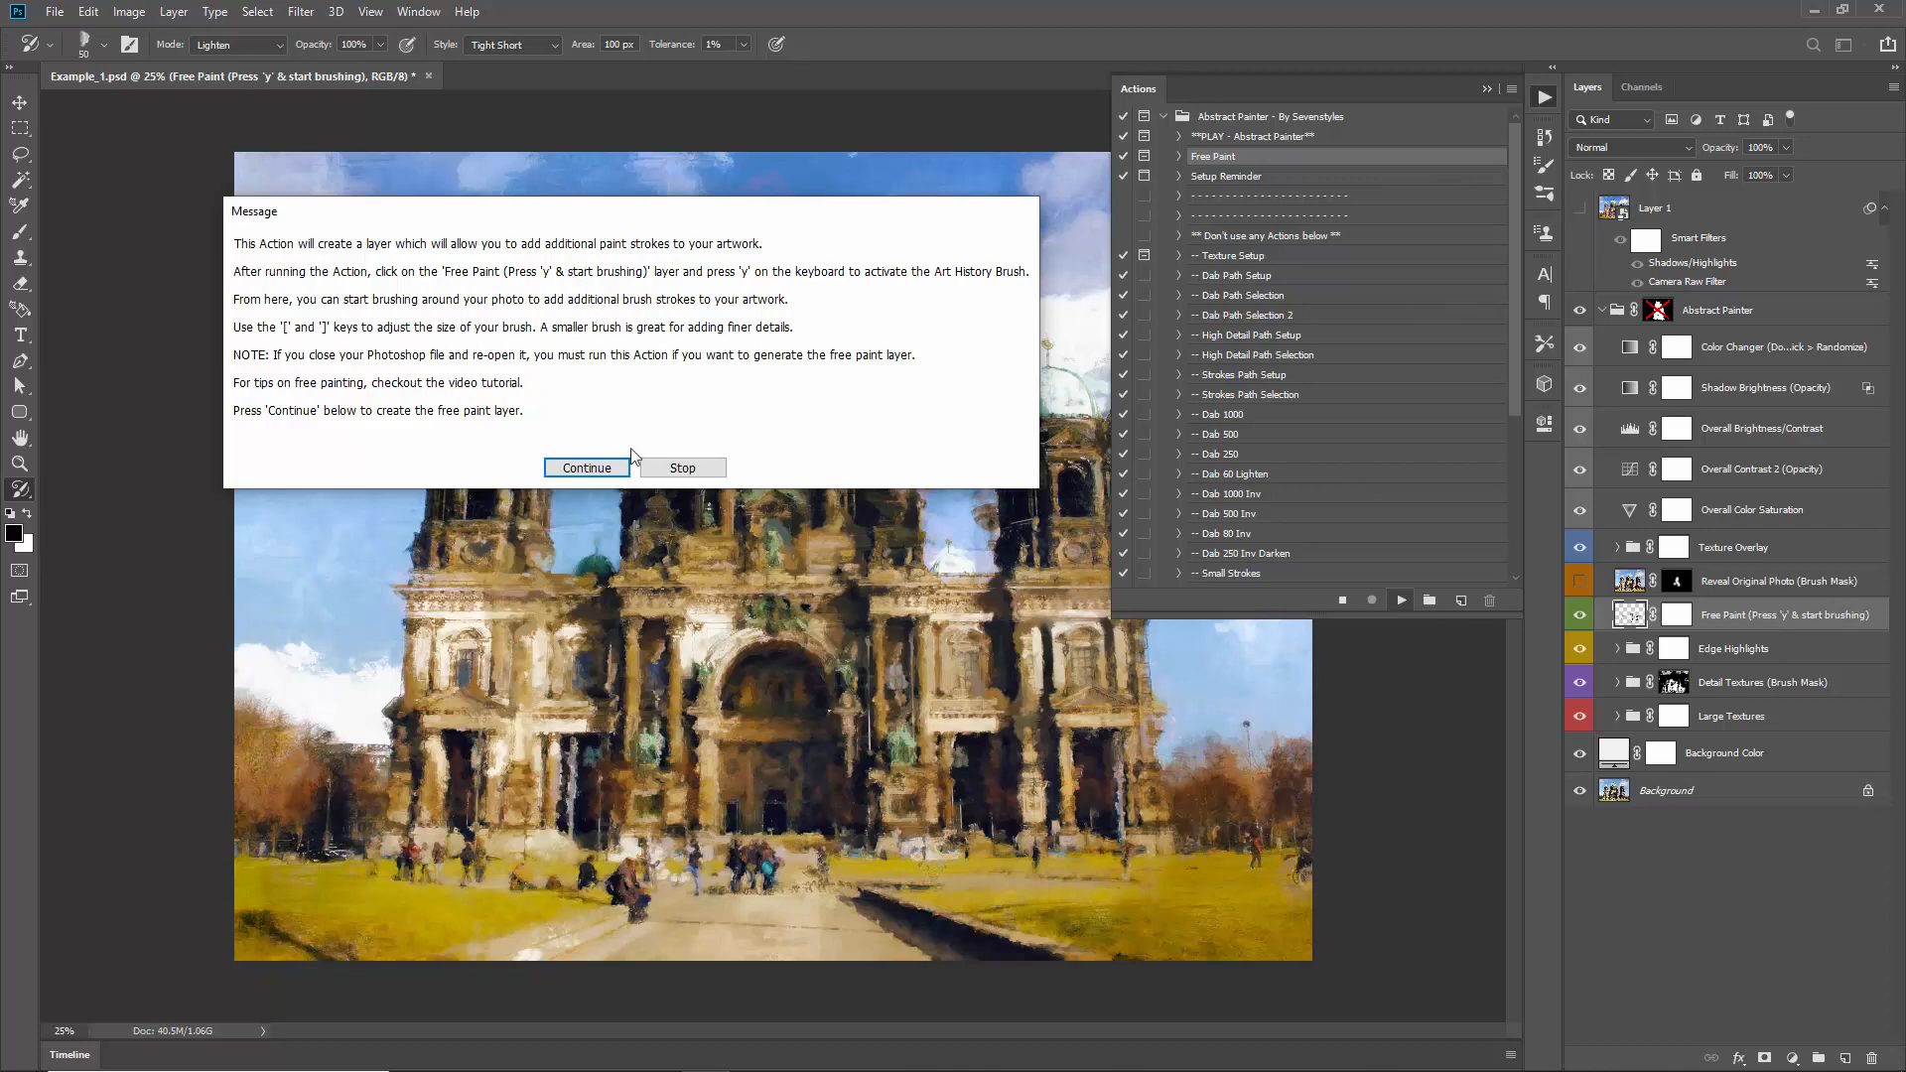
pyautogui.click(585, 468)
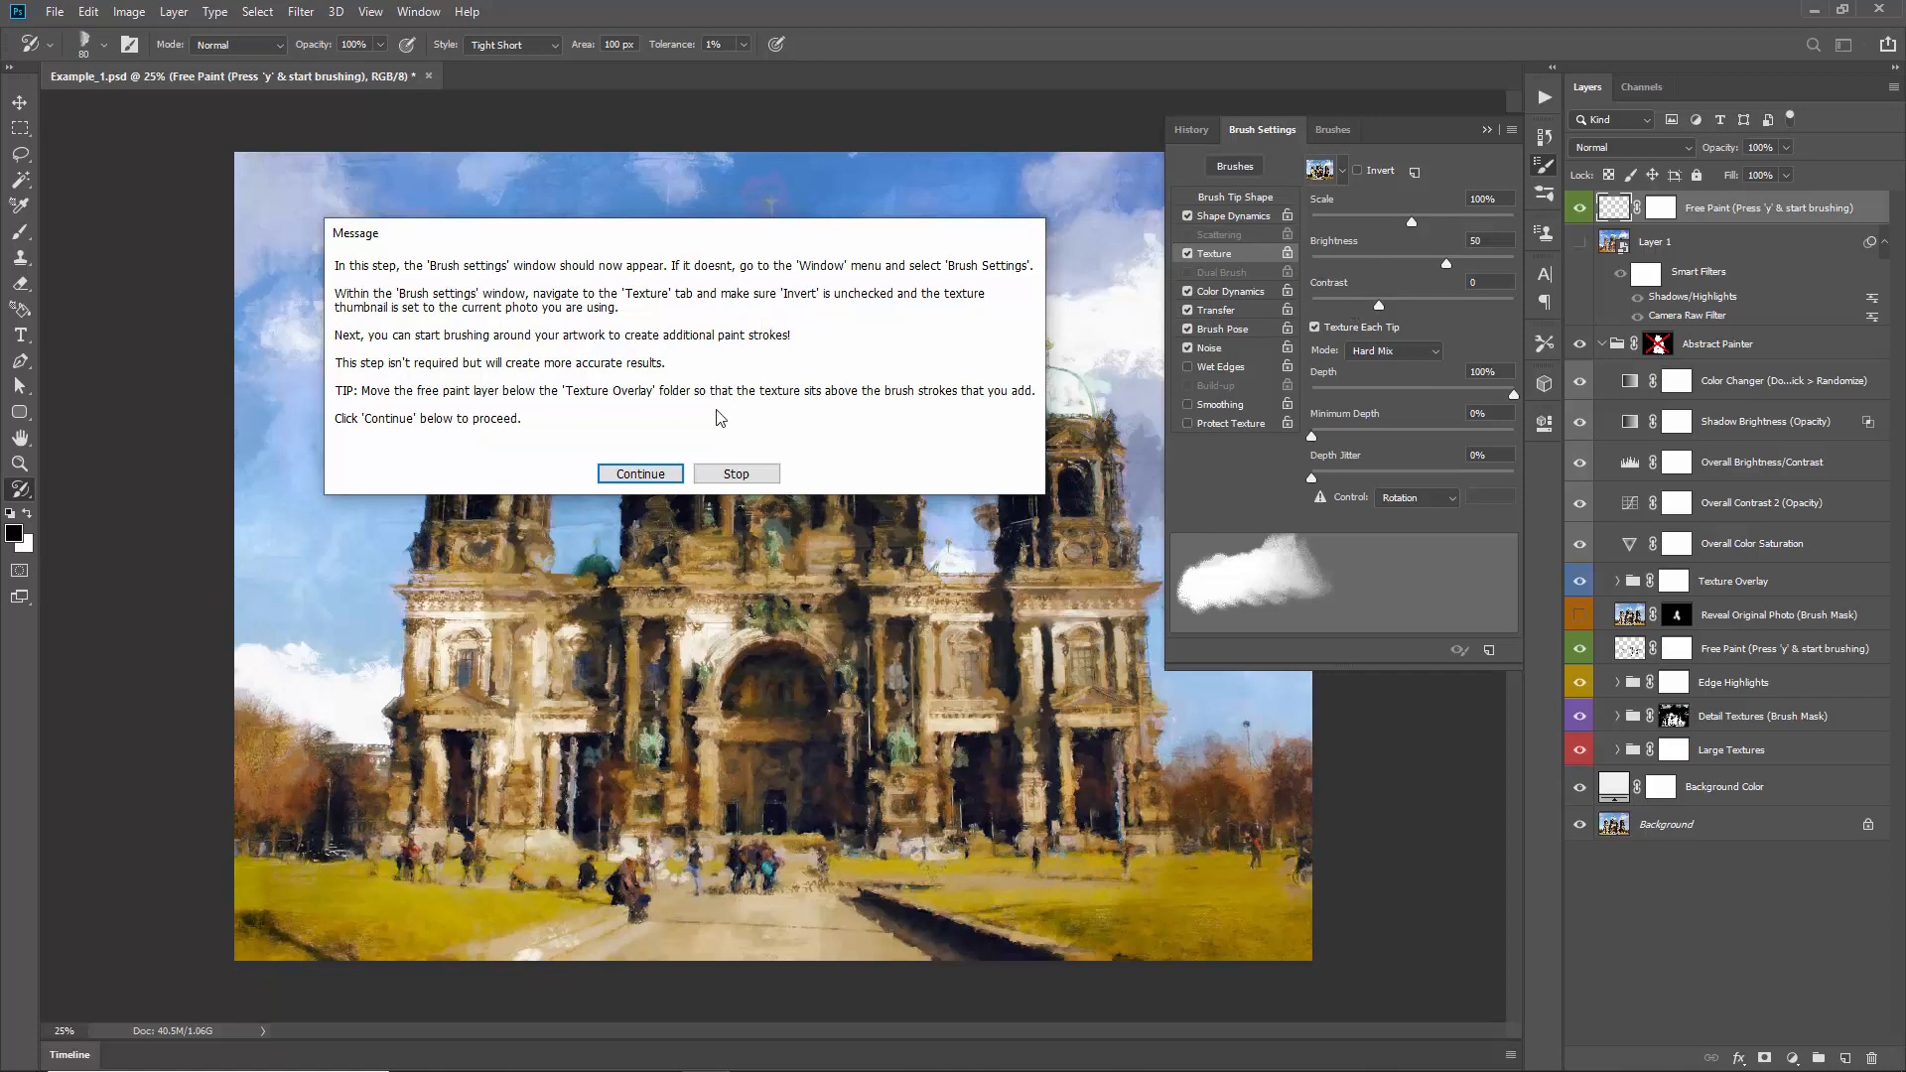
pyautogui.click(638, 475)
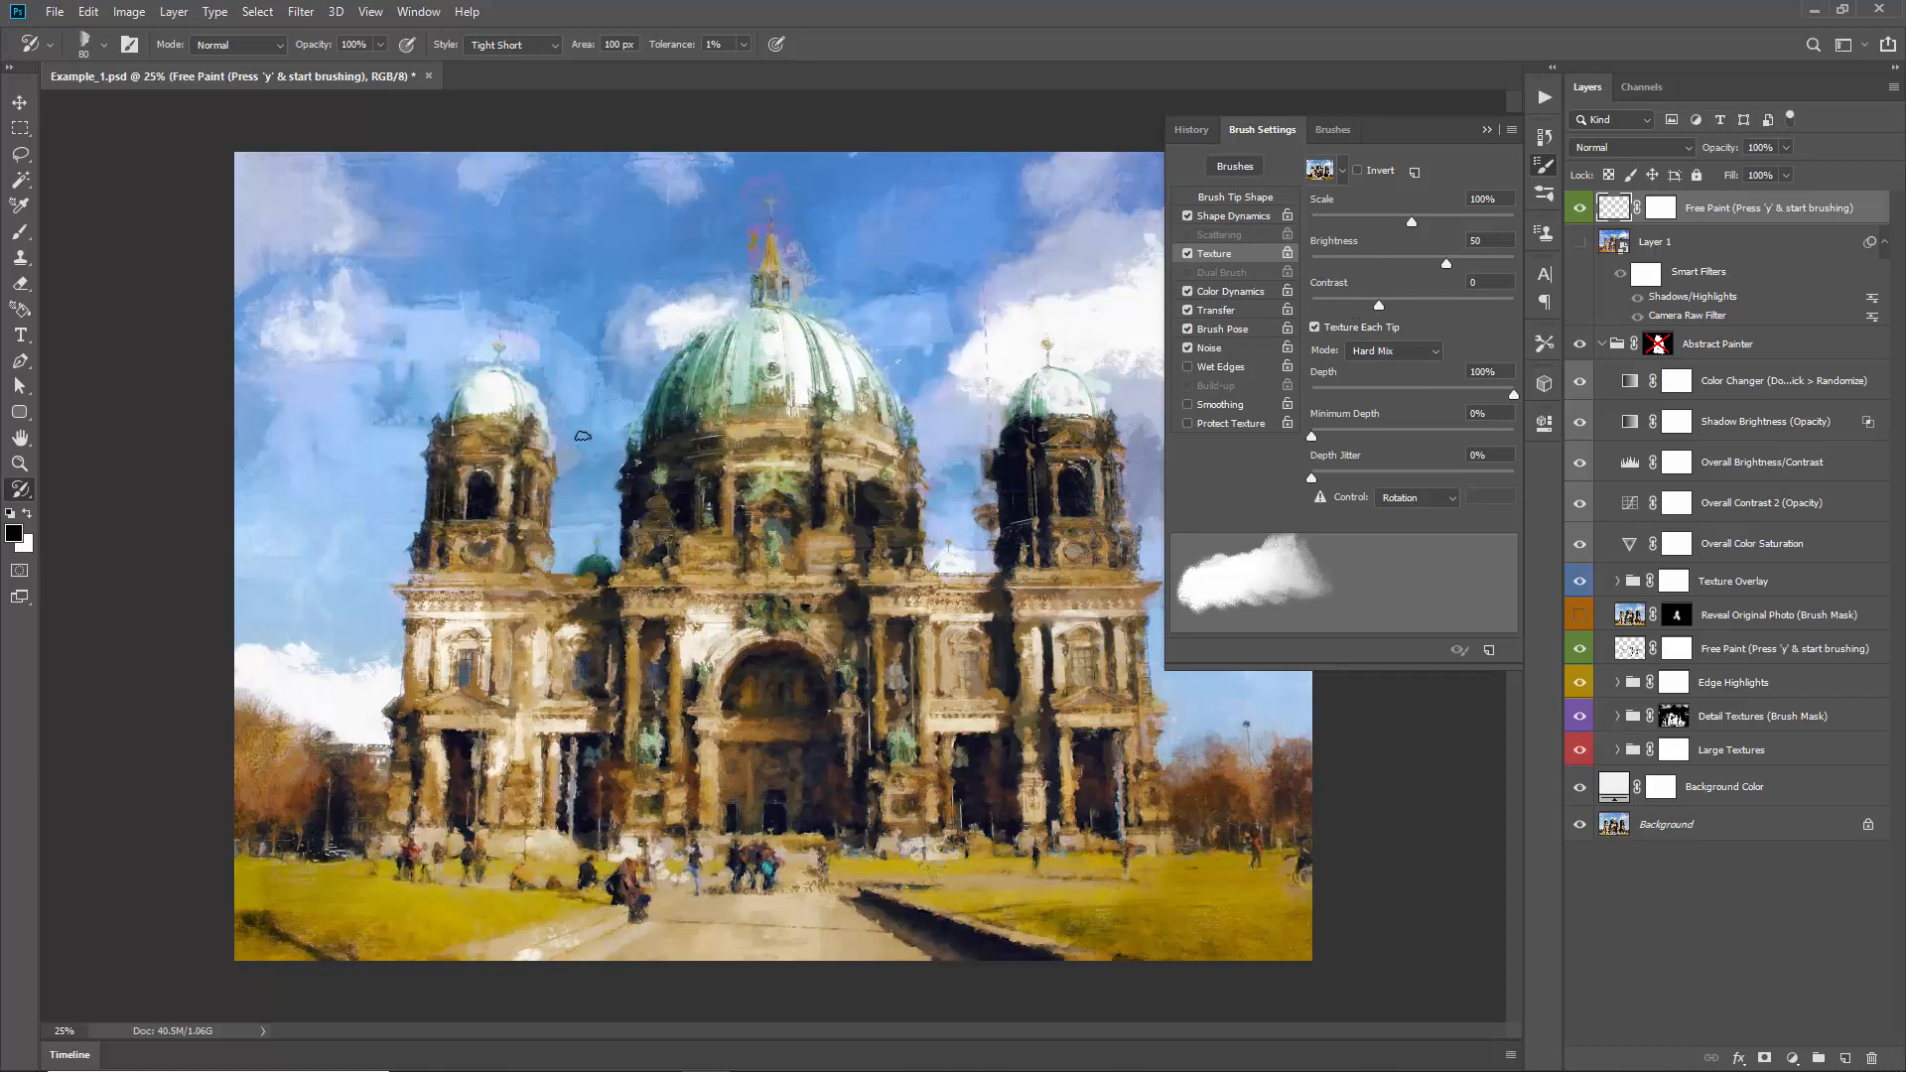
# Step: Keep Invert off for the brush texture, delete the extra Build_Pattern, and use the remaining cathedral photo pattern as the texture
pyautogui.click(1360, 169)
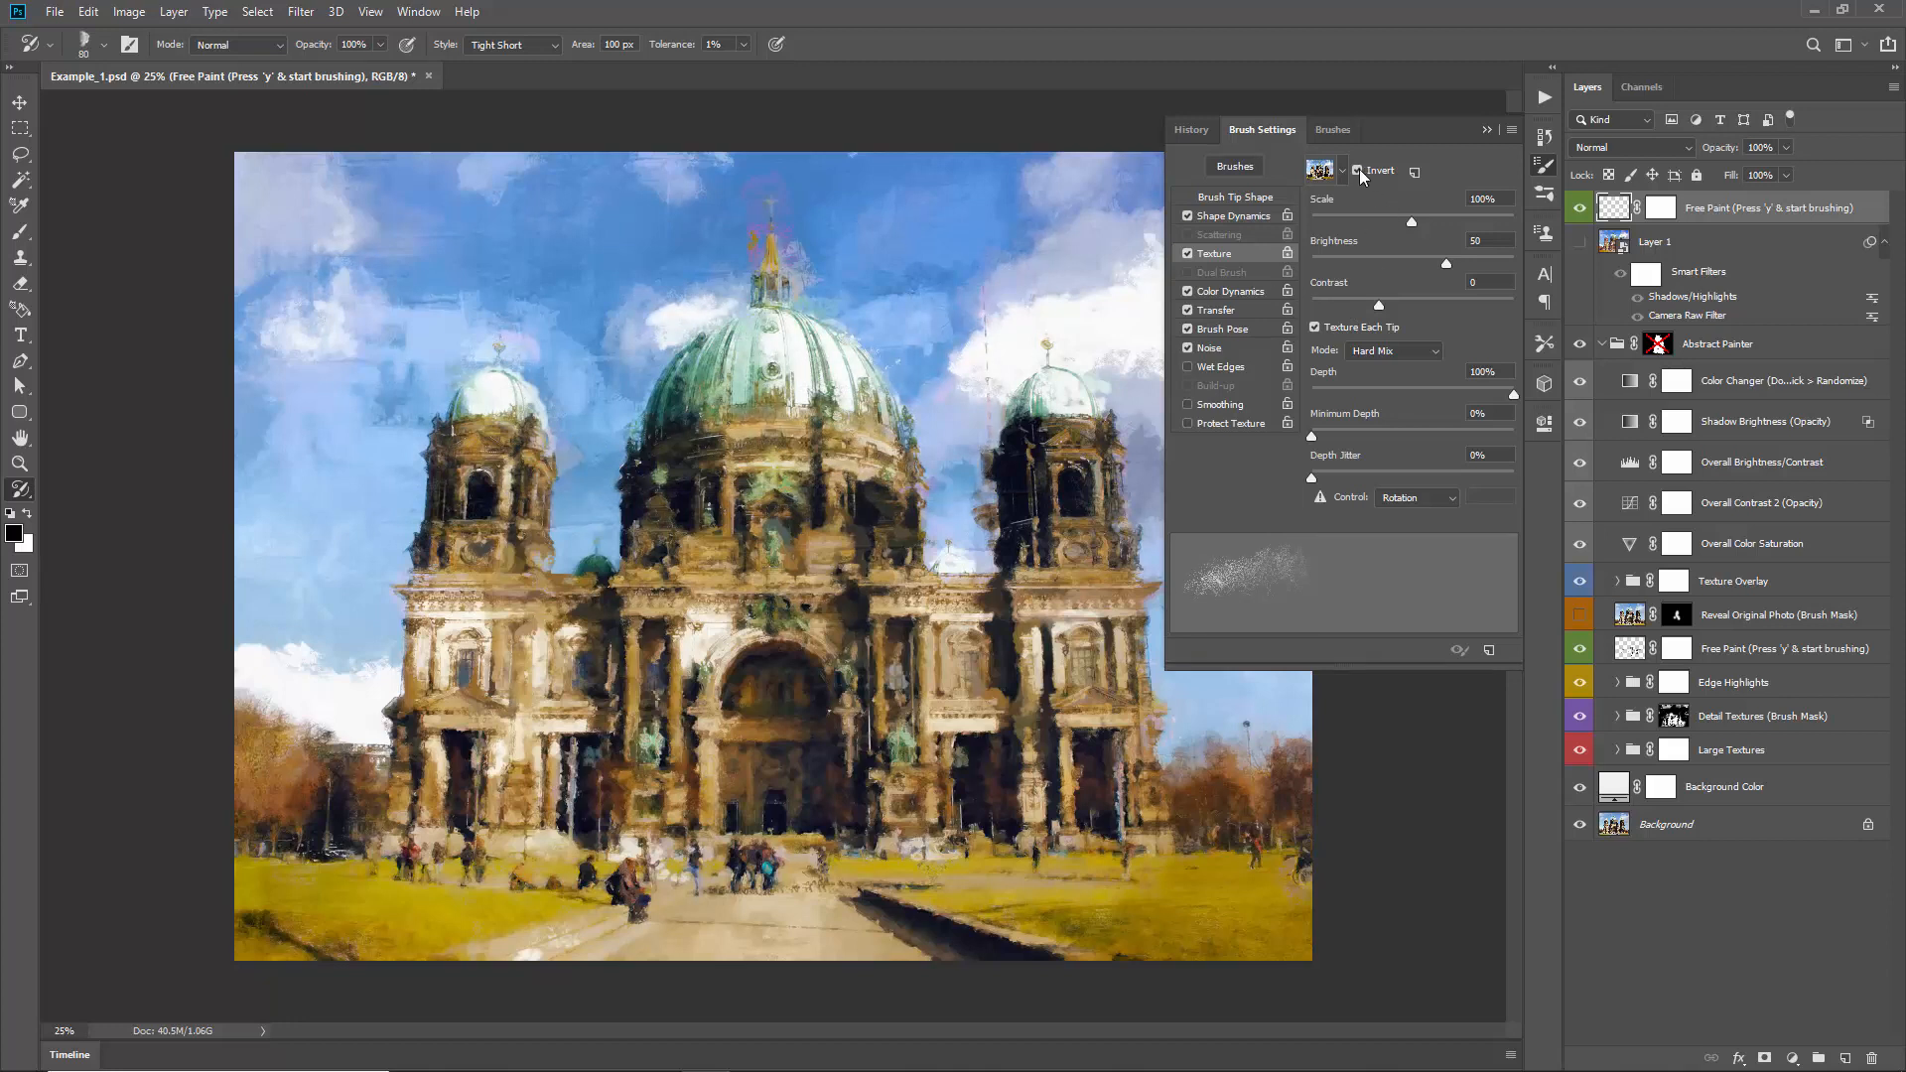
pyautogui.click(1360, 170)
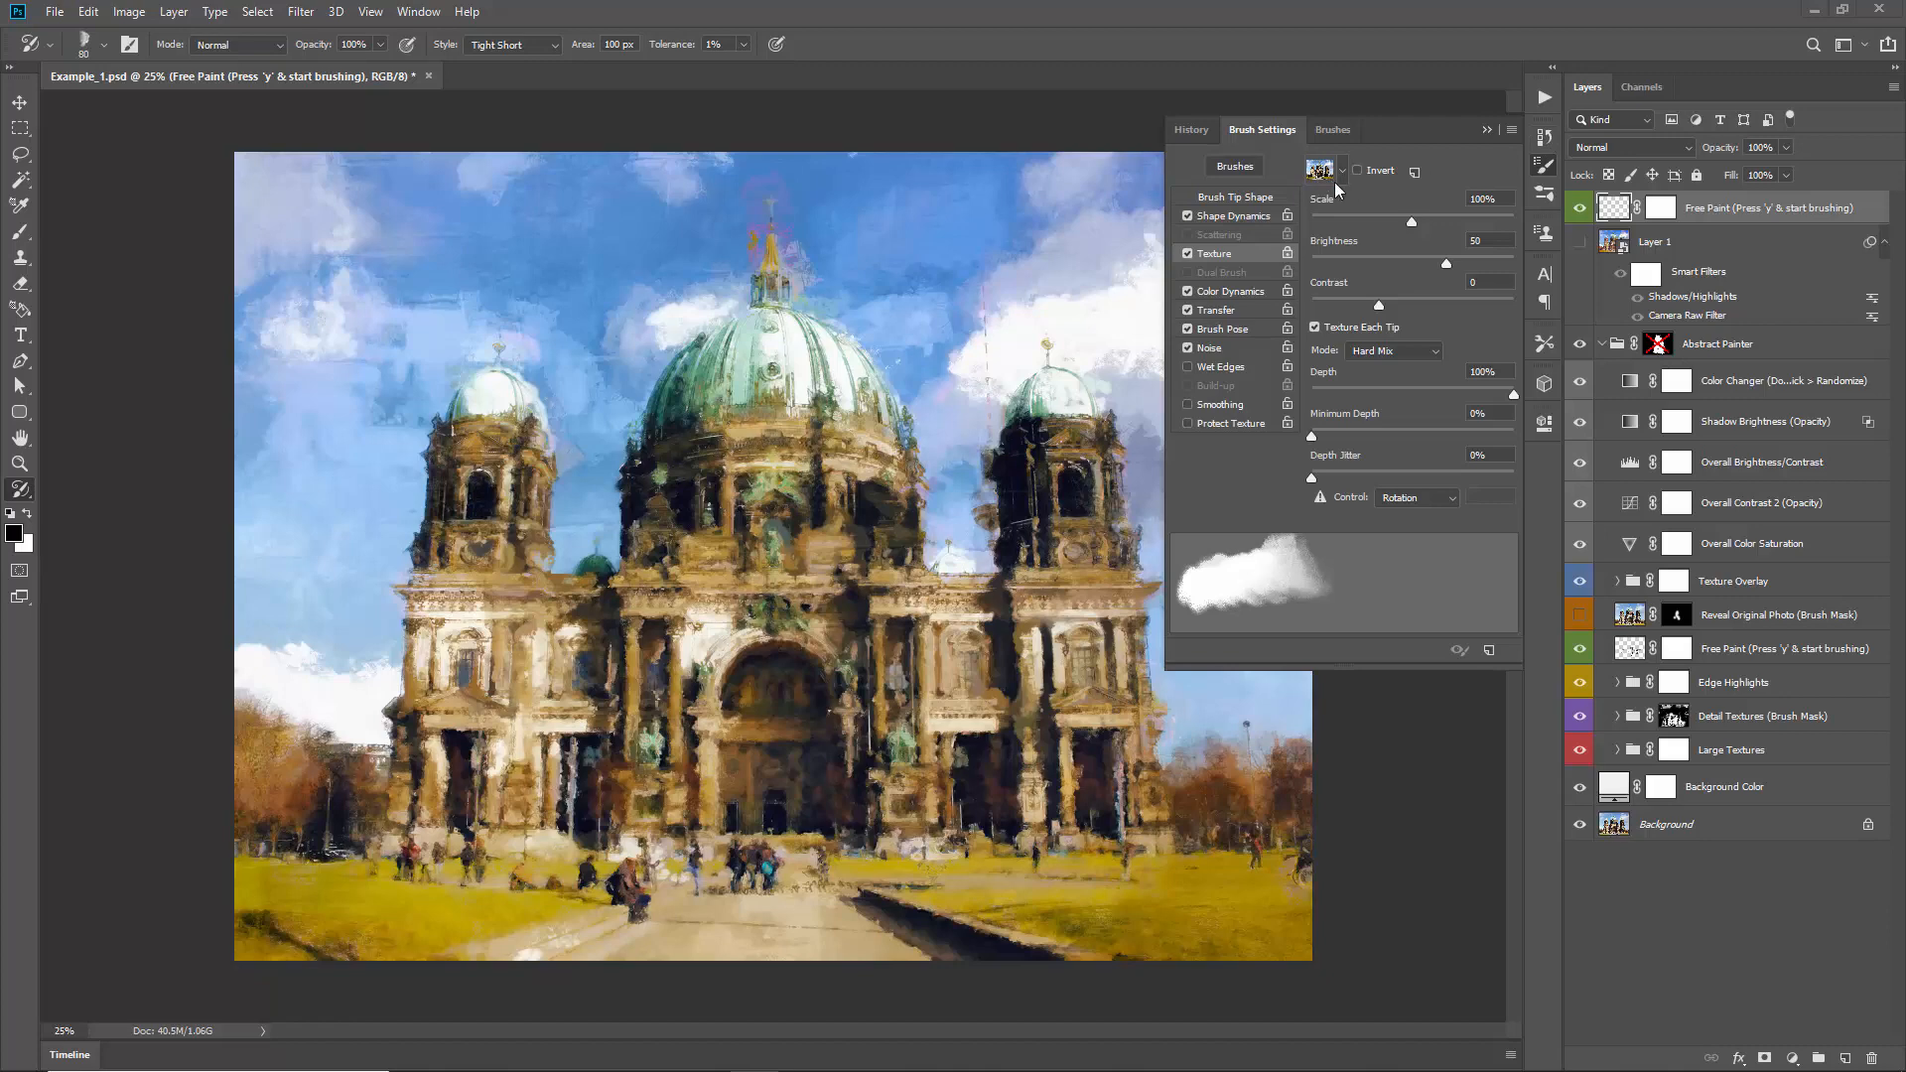
pyautogui.click(1320, 171)
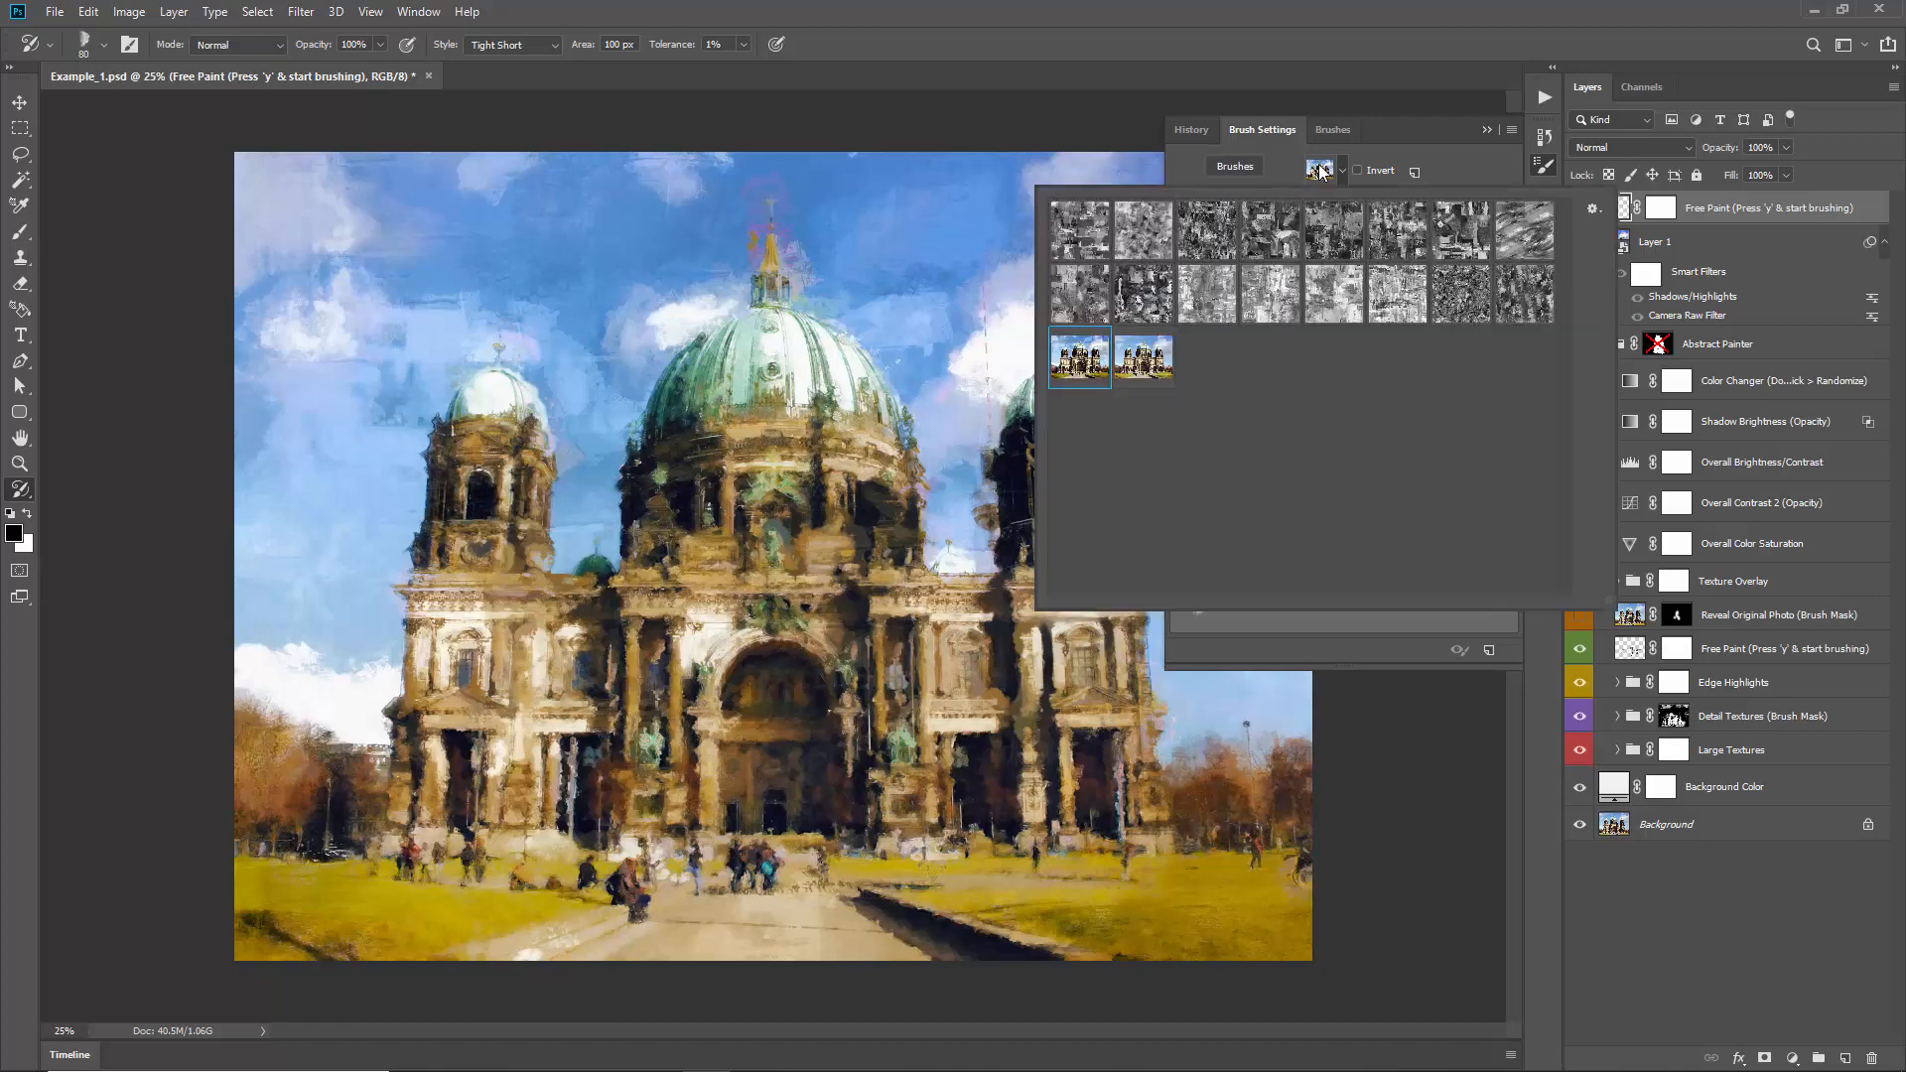
pyautogui.click(1134, 377)
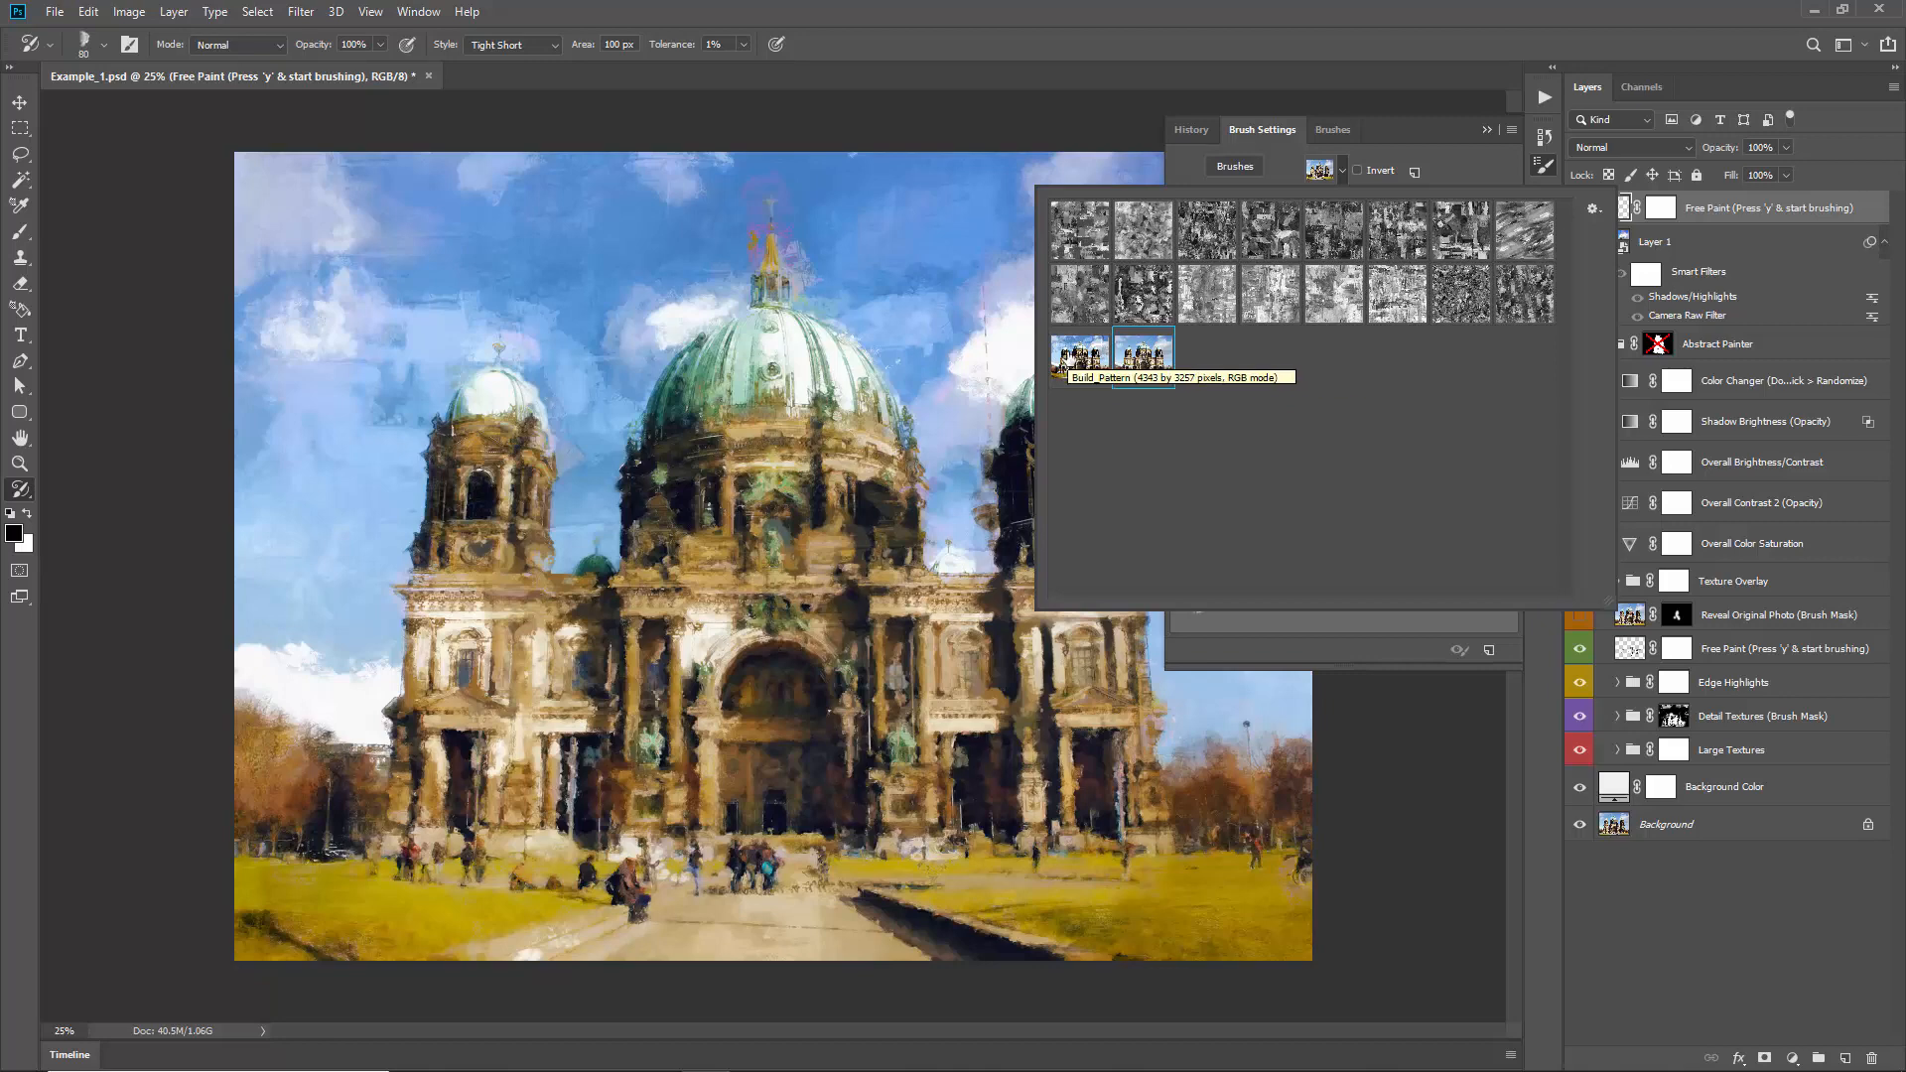
pyautogui.rightClick(1078, 356)
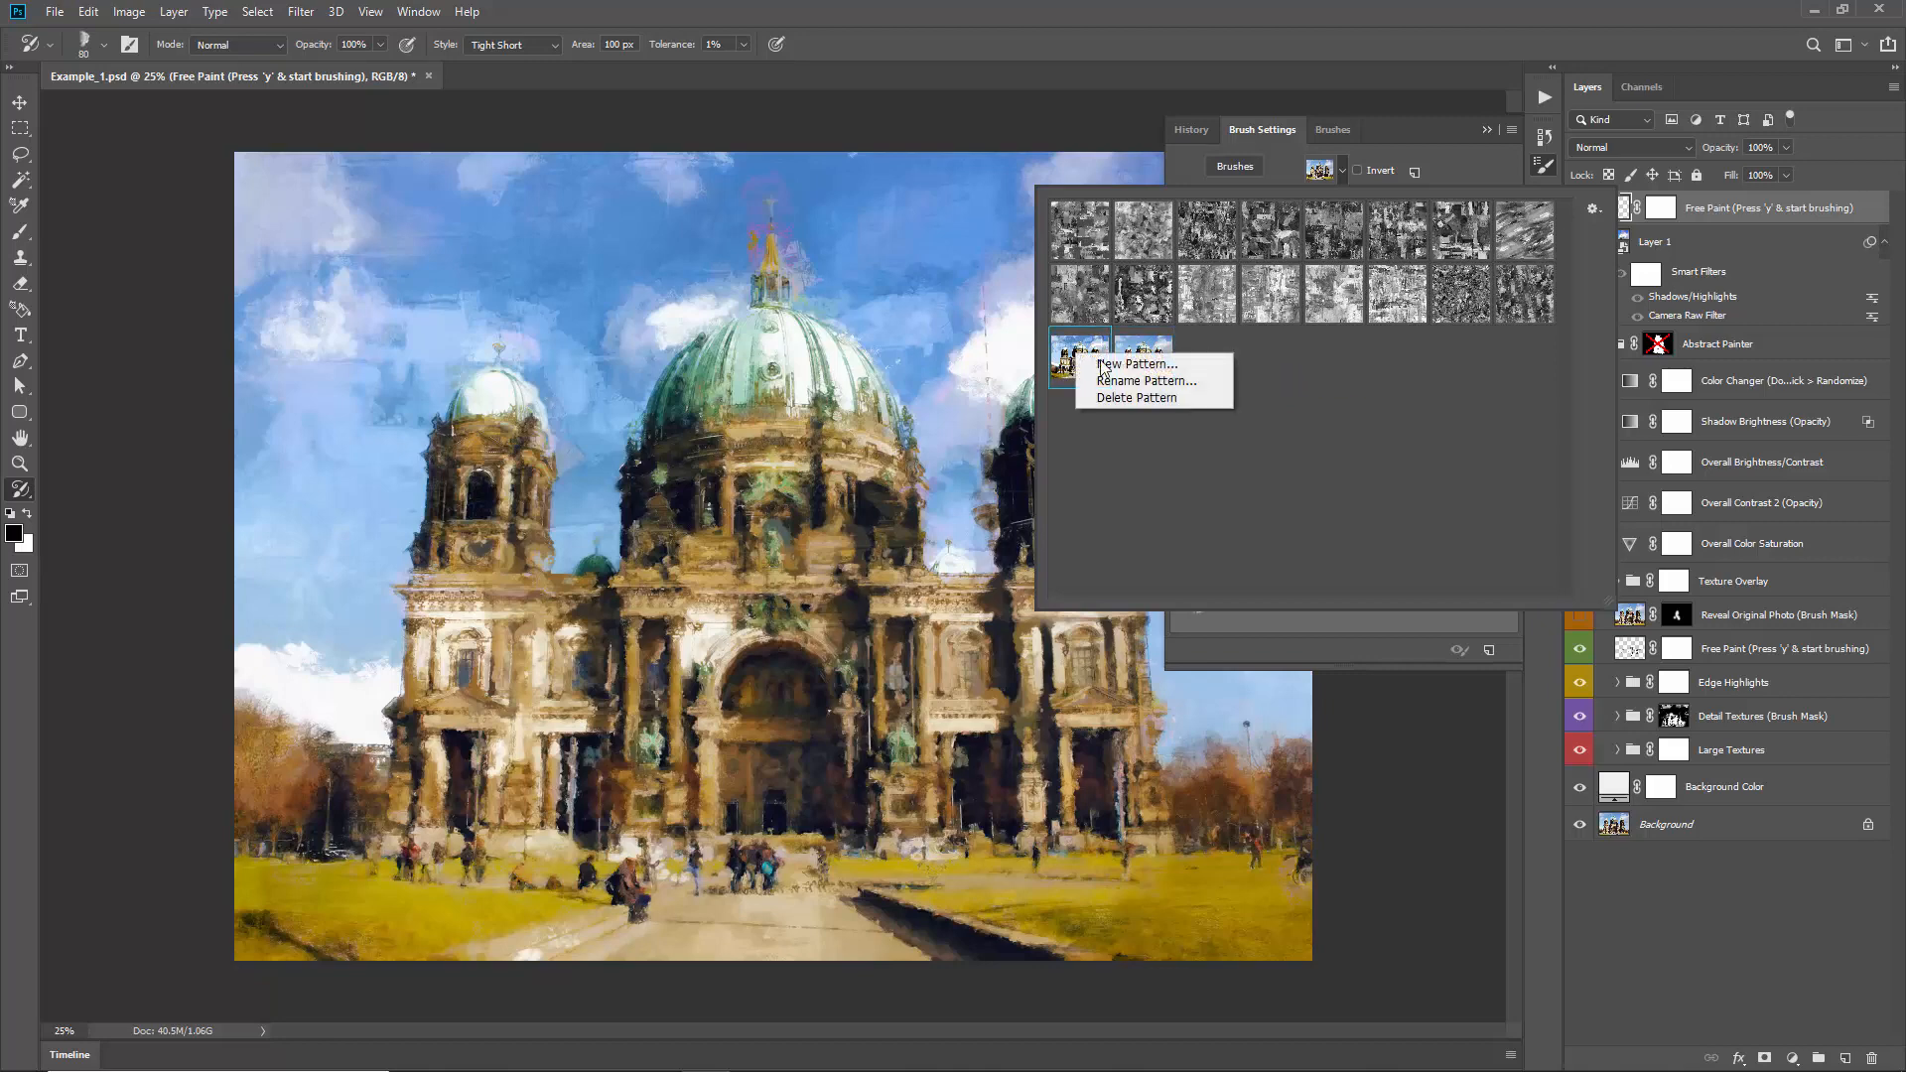
pyautogui.click(1145, 393)
pyautogui.click(1087, 380)
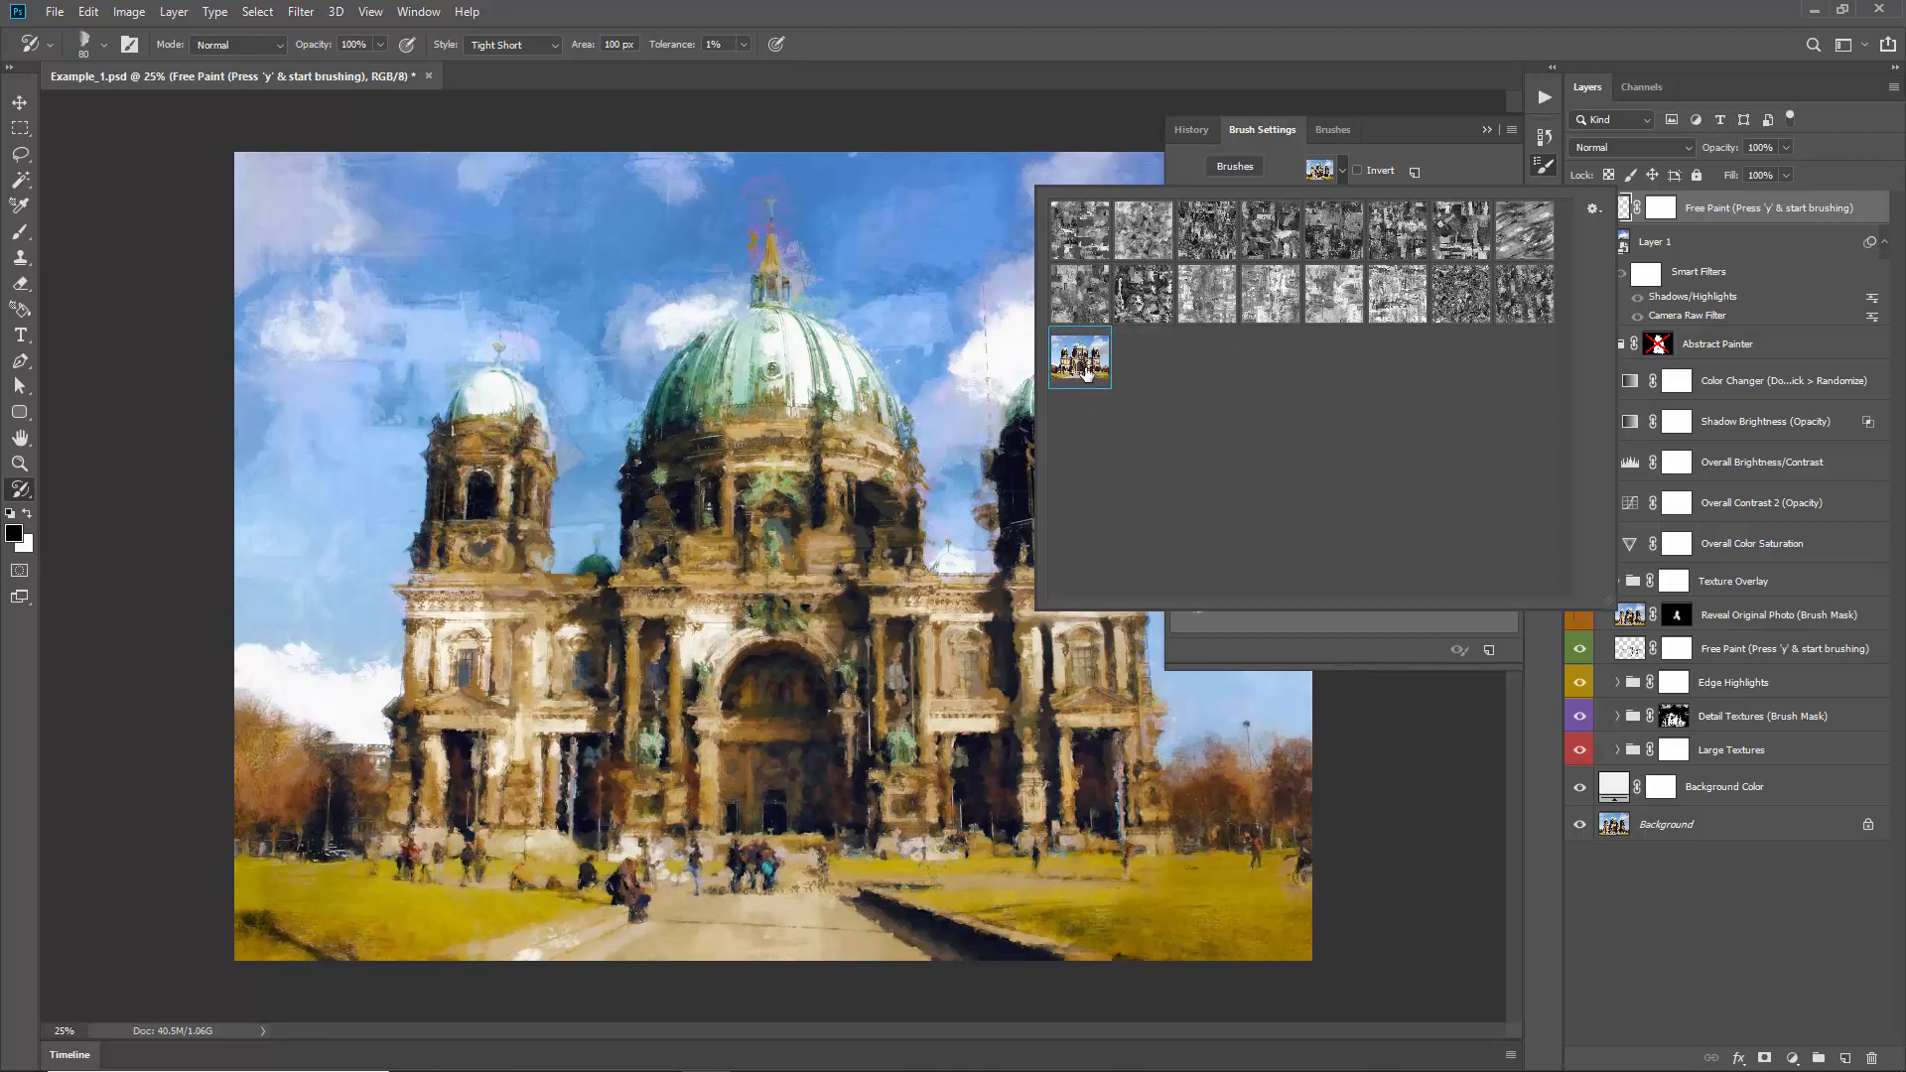
pyautogui.click(1497, 133)
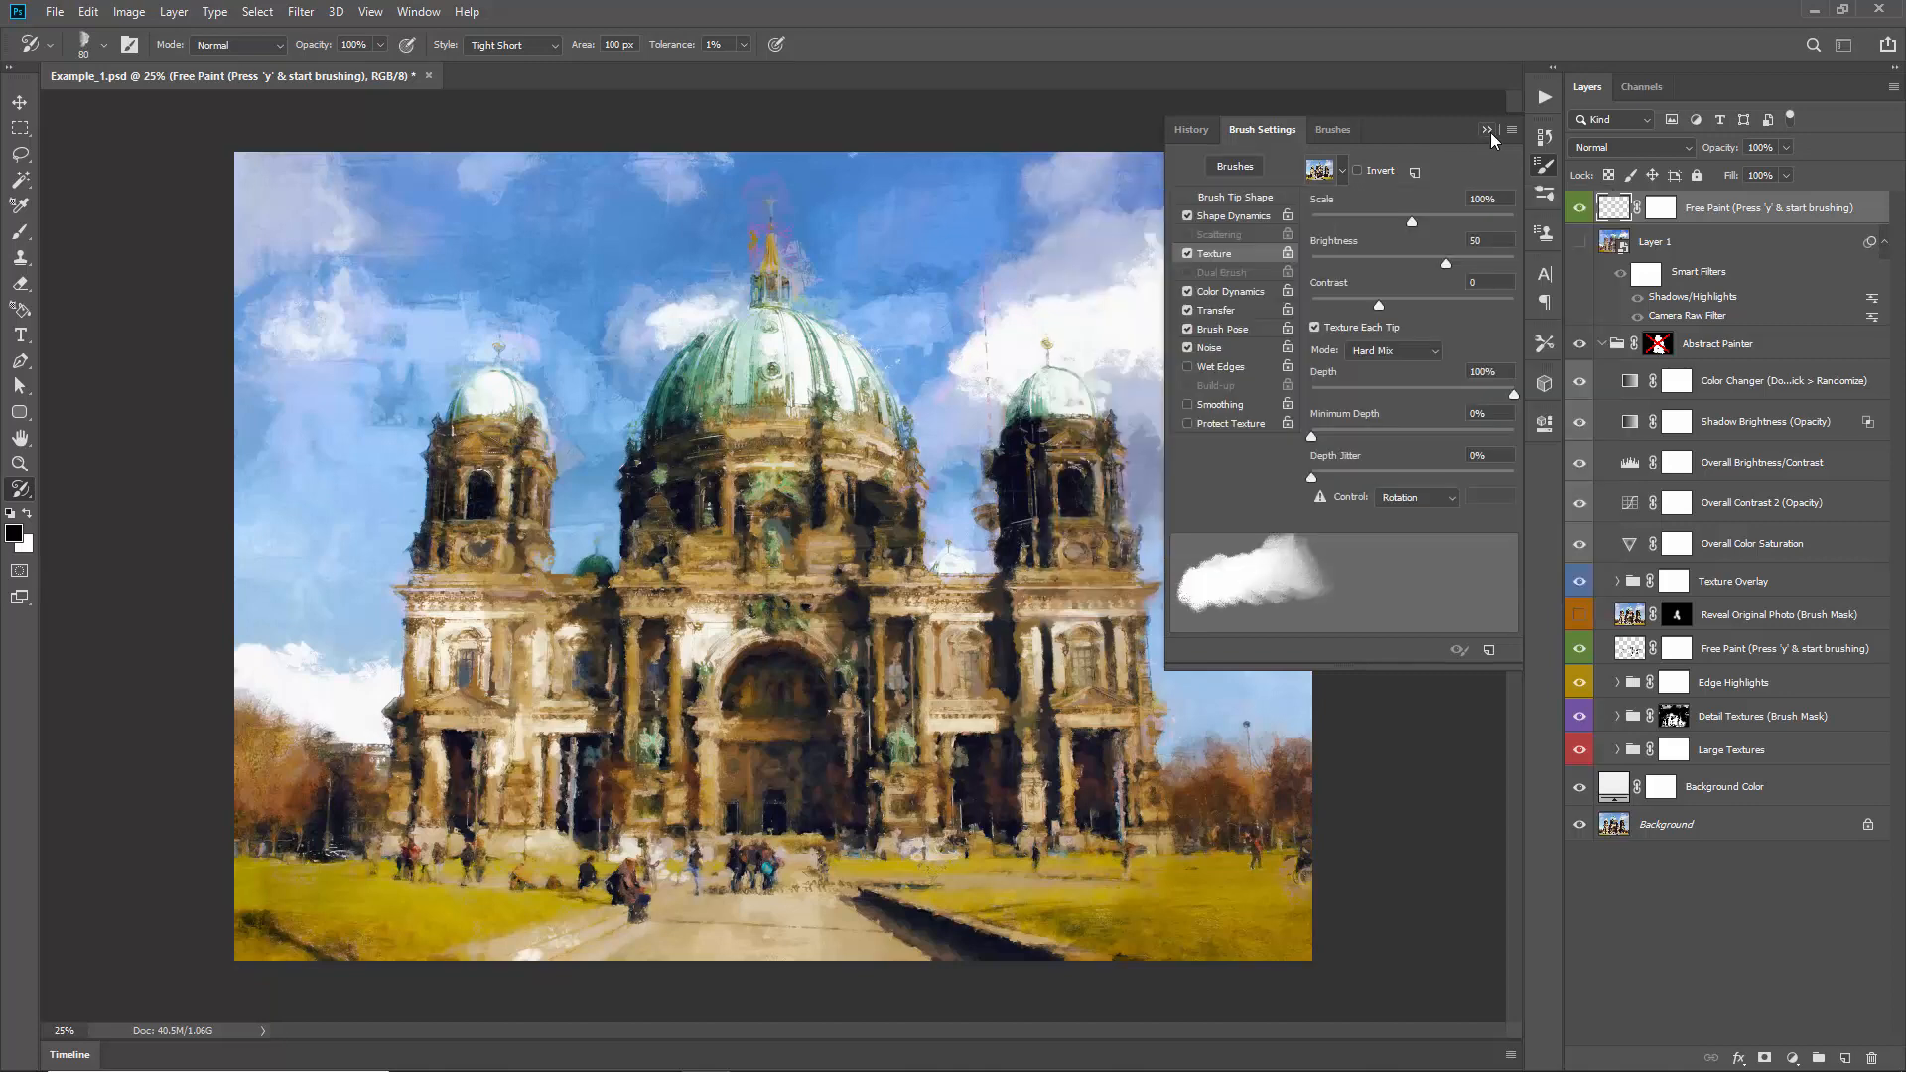
pyautogui.click(1489, 131)
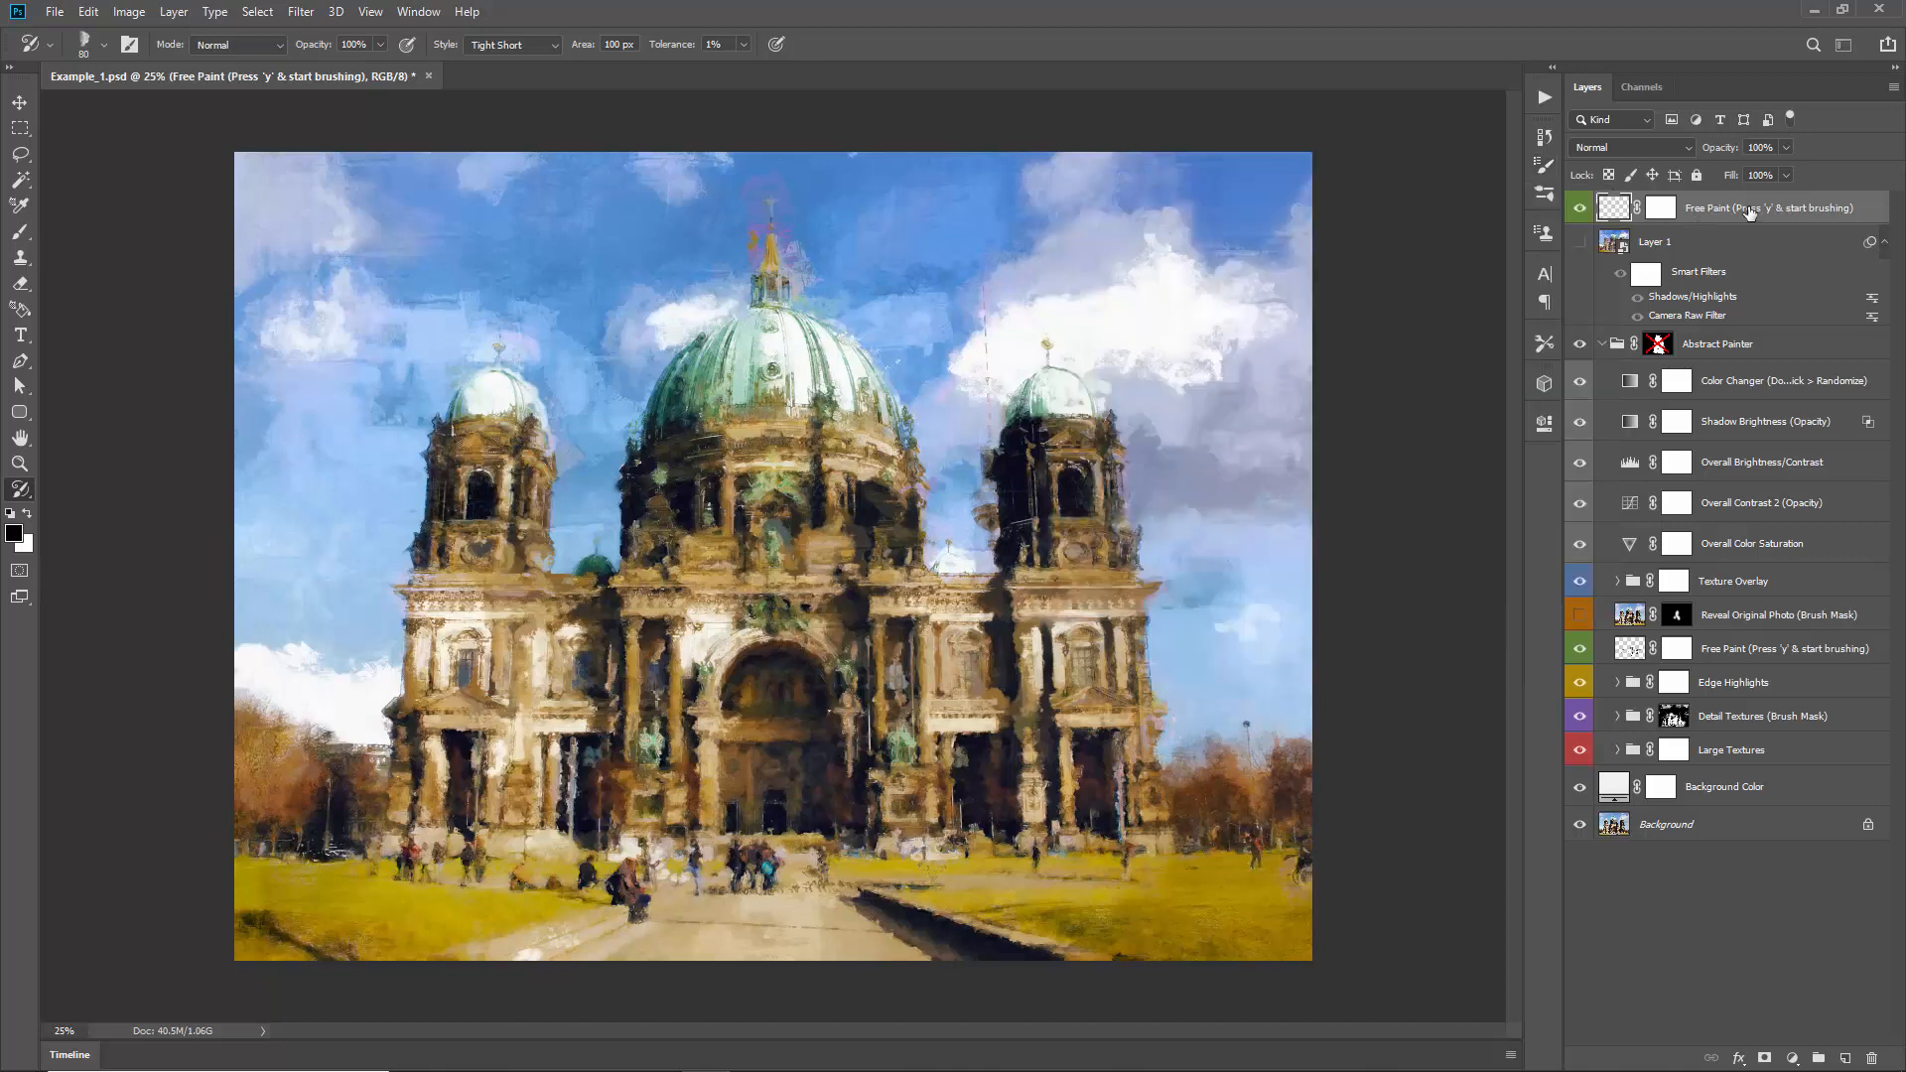
# Step: Show Layer 1, reduce the Art History Brush to 60, and paint strokes on the new Free Paint layer around the main dome's base
pyautogui.click(1578, 243)
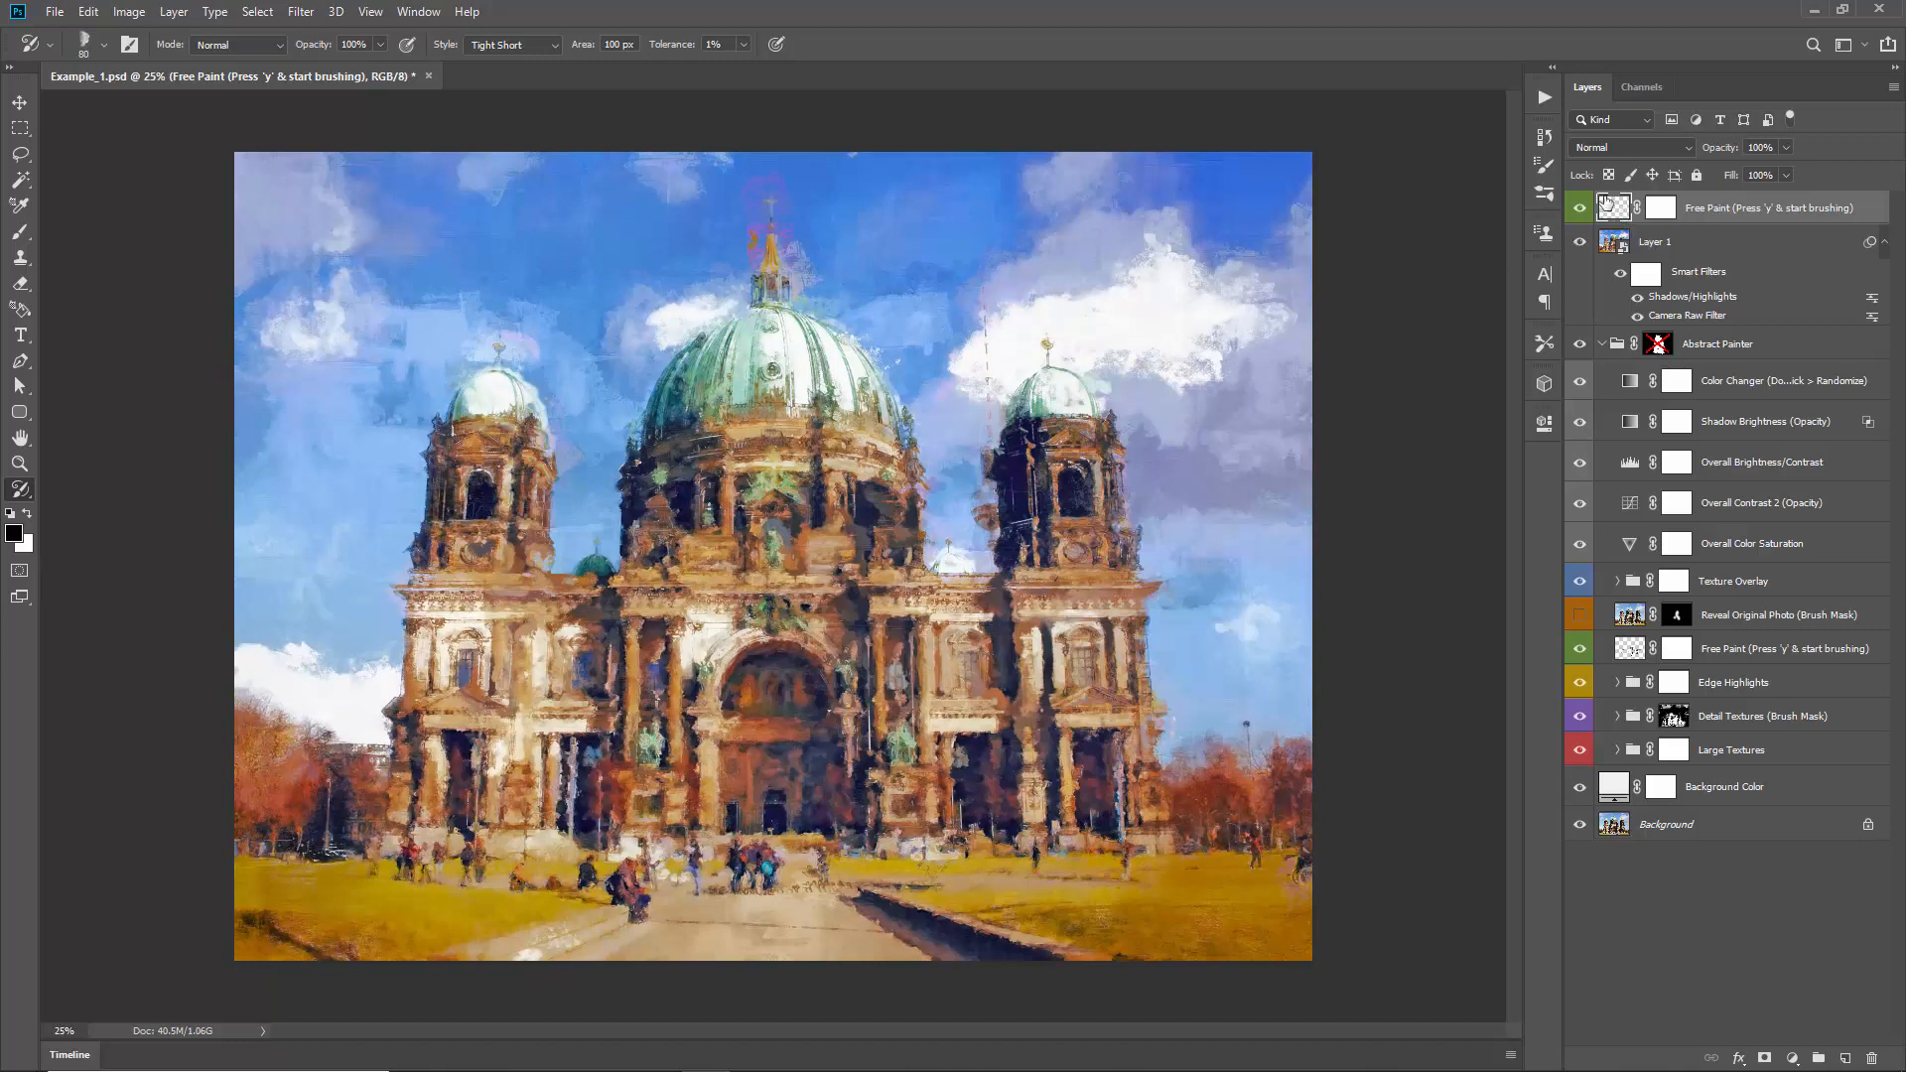
pyautogui.press(']')
pyautogui.press('[')
pyautogui.press('[')
pyautogui.press('[')
pyautogui.press('[')
pyautogui.press('[')
pyautogui.press('[')
pyautogui.press('[')
pyautogui.moveTo(881, 485); pyautogui.dragTo(894, 503)
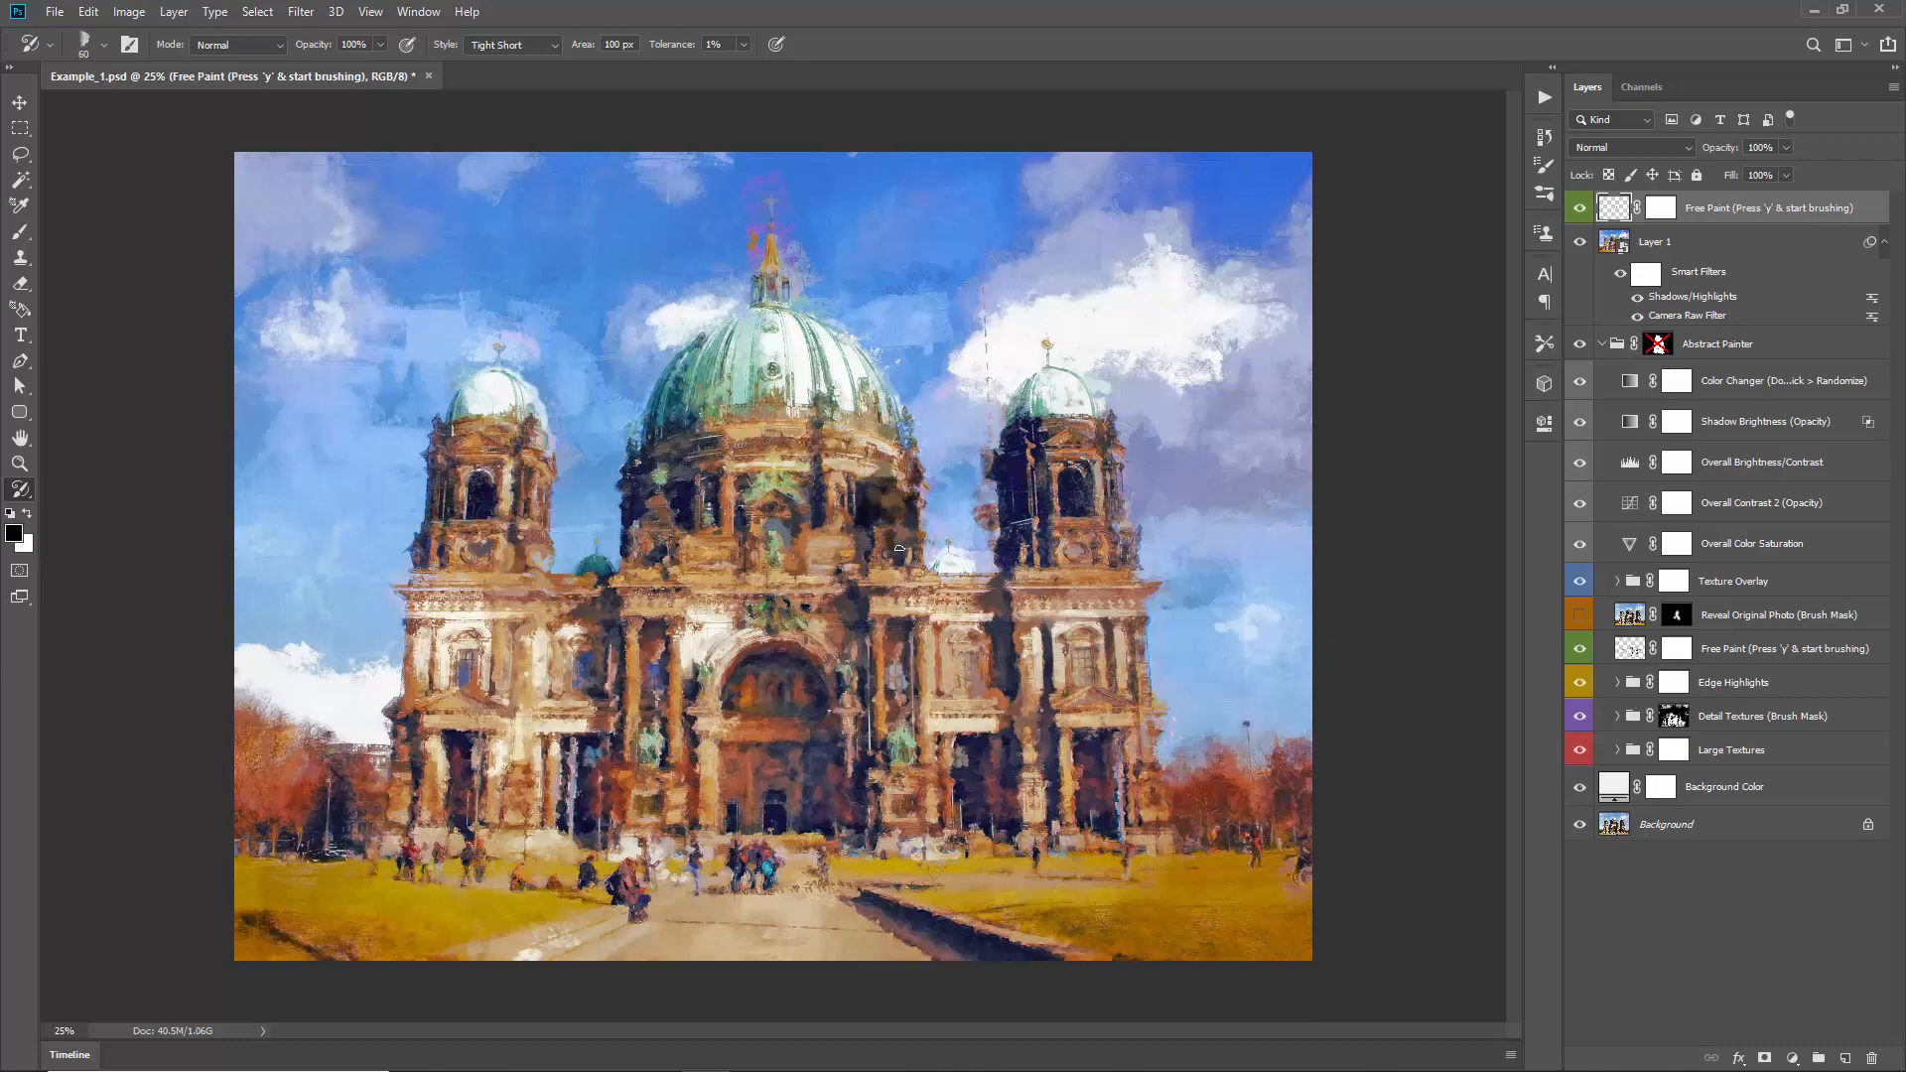
pyautogui.moveTo(891, 600); pyautogui.dragTo(873, 647)
# Step: Add finer strokes across the cathedral's upper facade and below the dome with a smaller brush of about 30
pyautogui.press('[')
pyautogui.moveTo(972, 596); pyautogui.dragTo(977, 620)
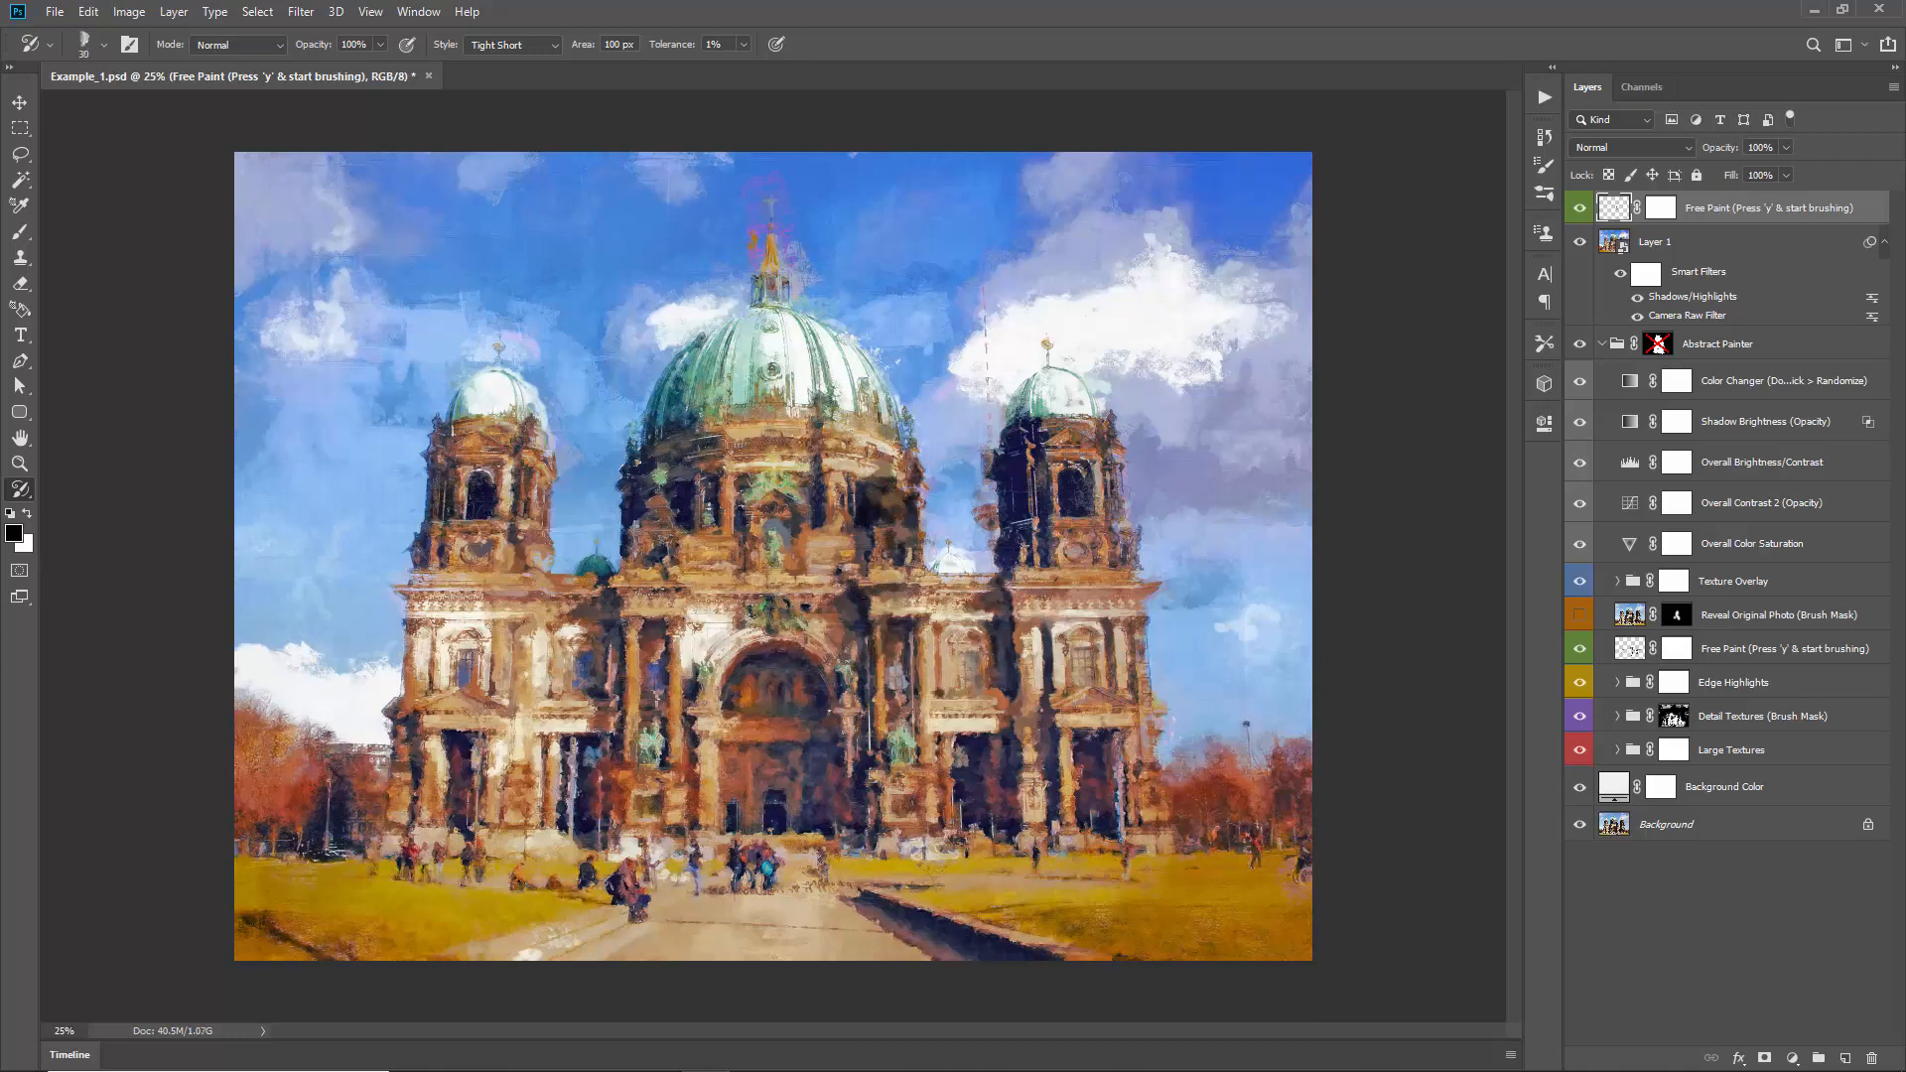
pyautogui.moveTo(826, 569); pyautogui.dragTo(841, 577)
pyautogui.moveTo(642, 595)
pyautogui.mouseDown()
pyautogui.moveTo(748, 612)
pyautogui.moveTo(740, 629)
pyautogui.mouseUp()
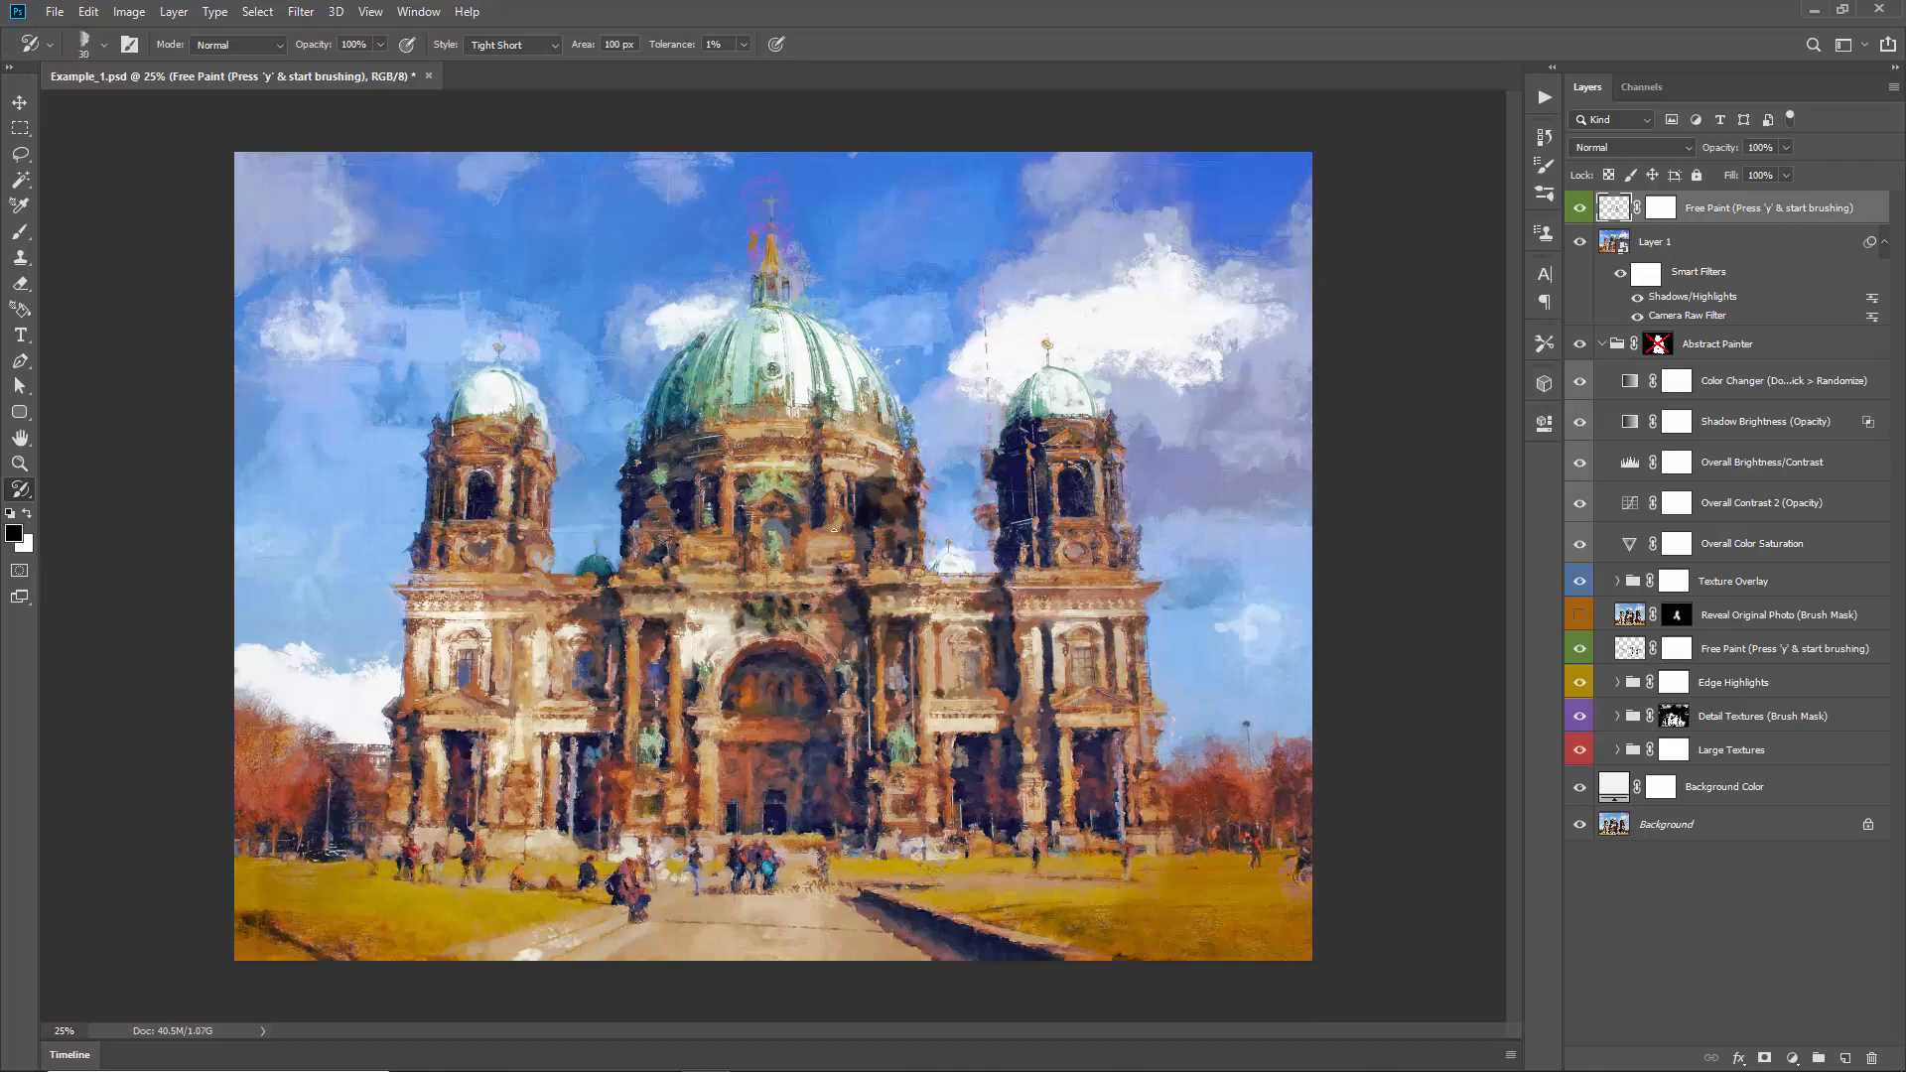
pyautogui.press(']')
pyautogui.press(']')
pyautogui.moveTo(834, 514)
pyautogui.mouseDown()
pyautogui.moveTo(857, 499)
pyautogui.moveTo(906, 518)
pyautogui.mouseUp()
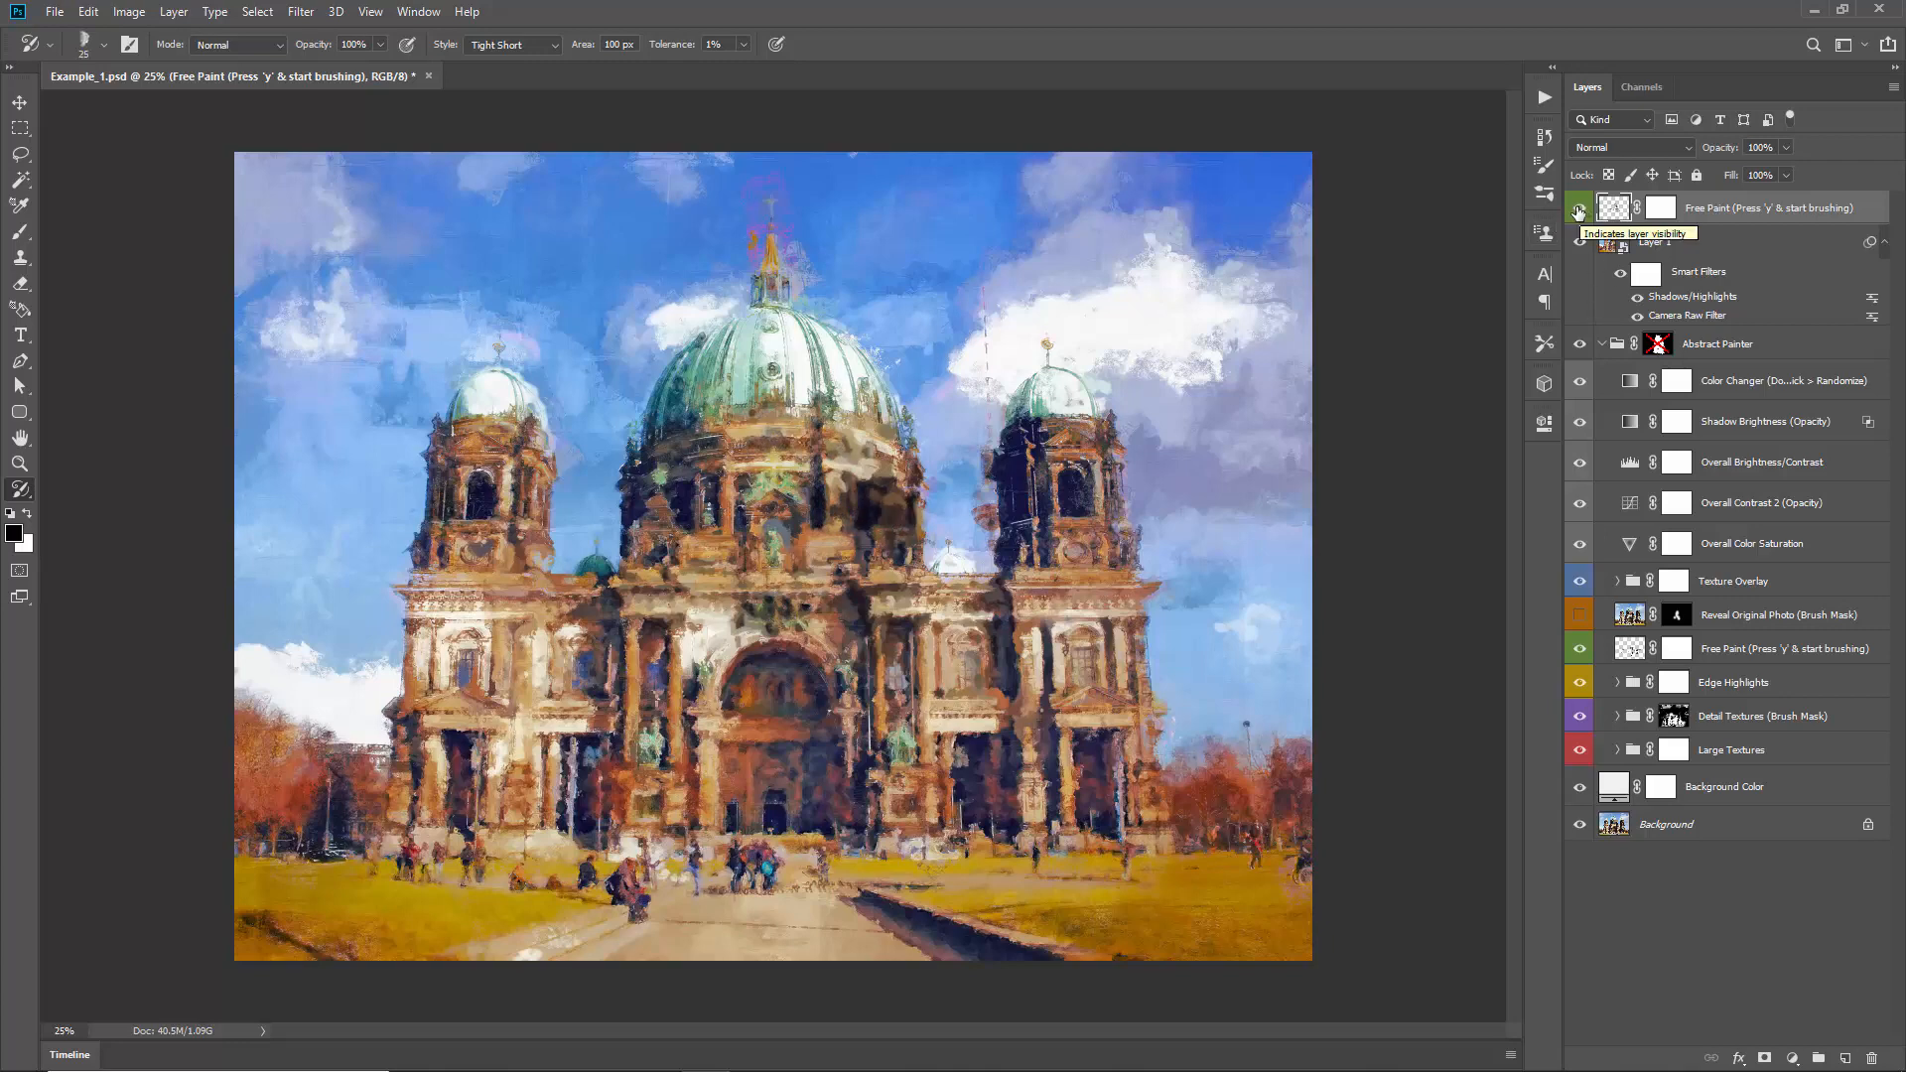
# Step: Duplicate the Background layer, bring the copy to the top of the stack to compare with the original photo, and delete it
pyautogui.click(1666, 827)
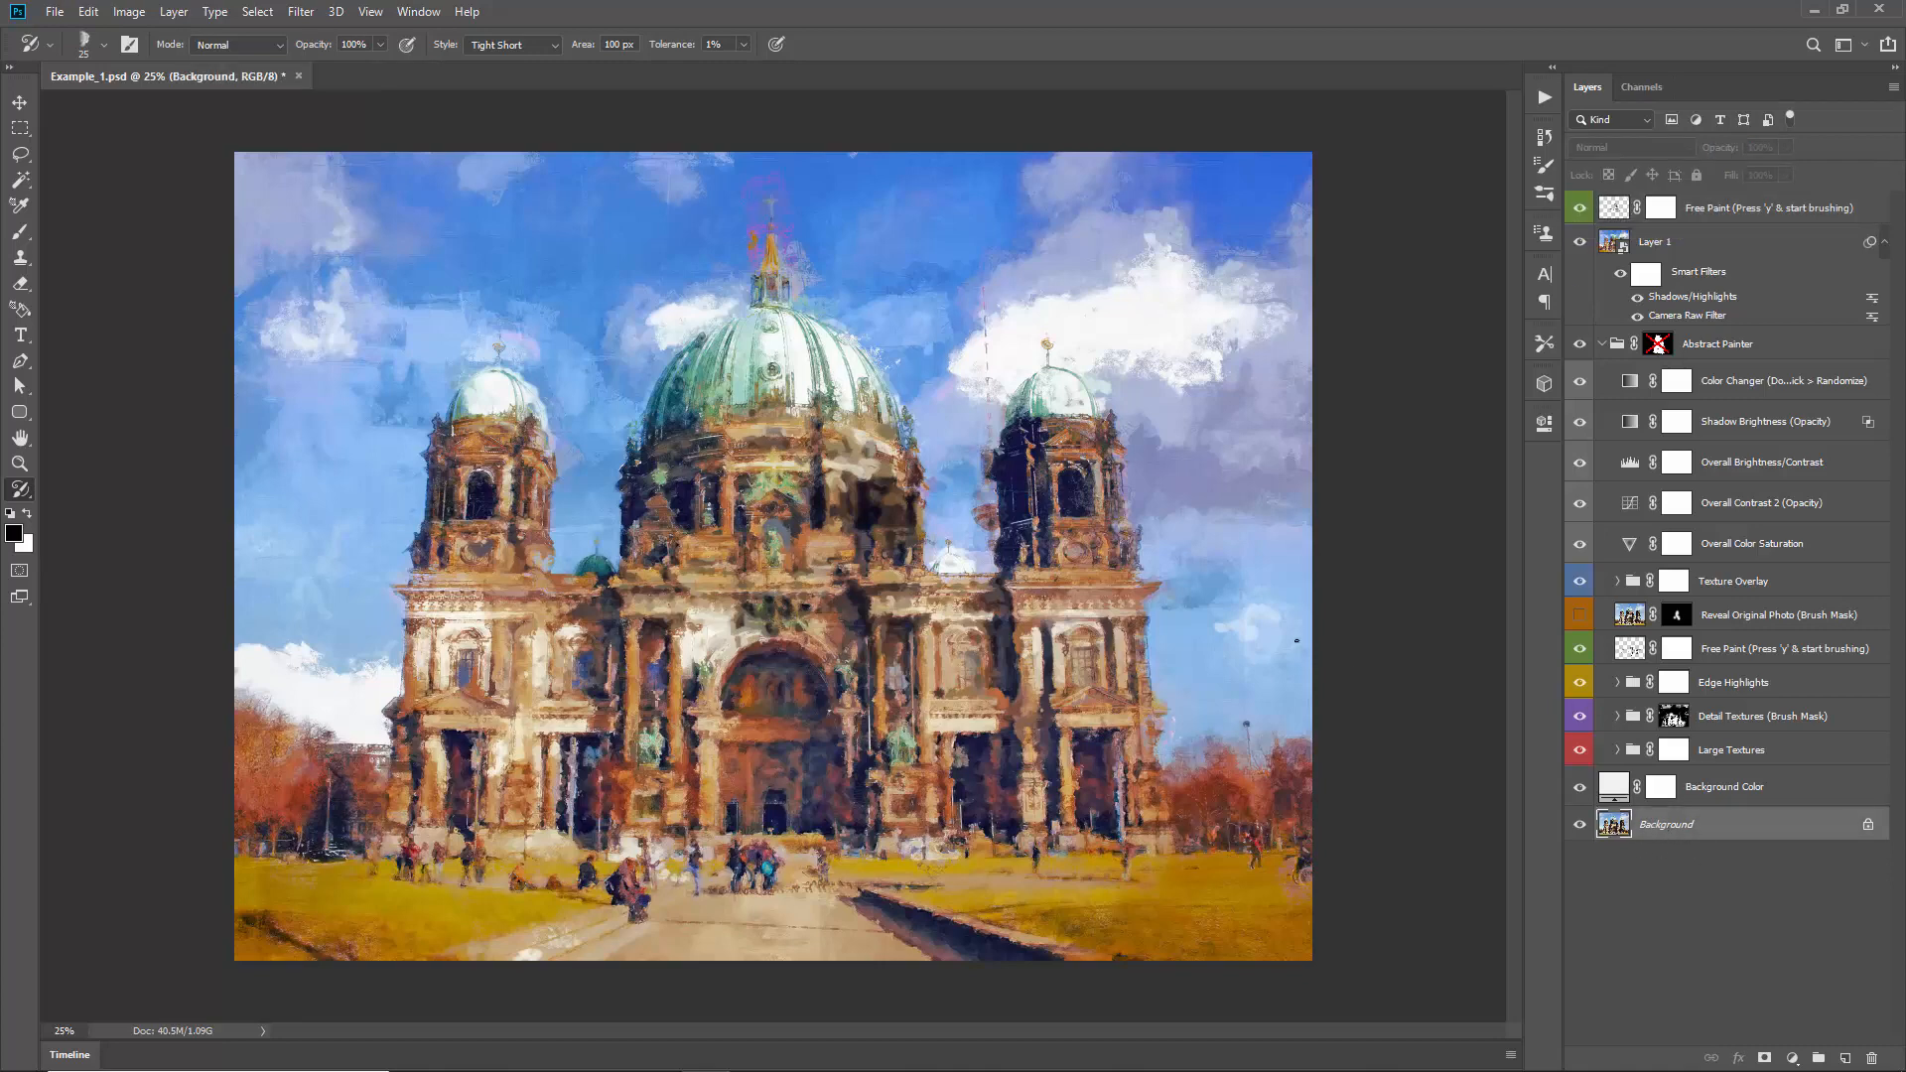
pyautogui.hotkey('ctrl', 'j')
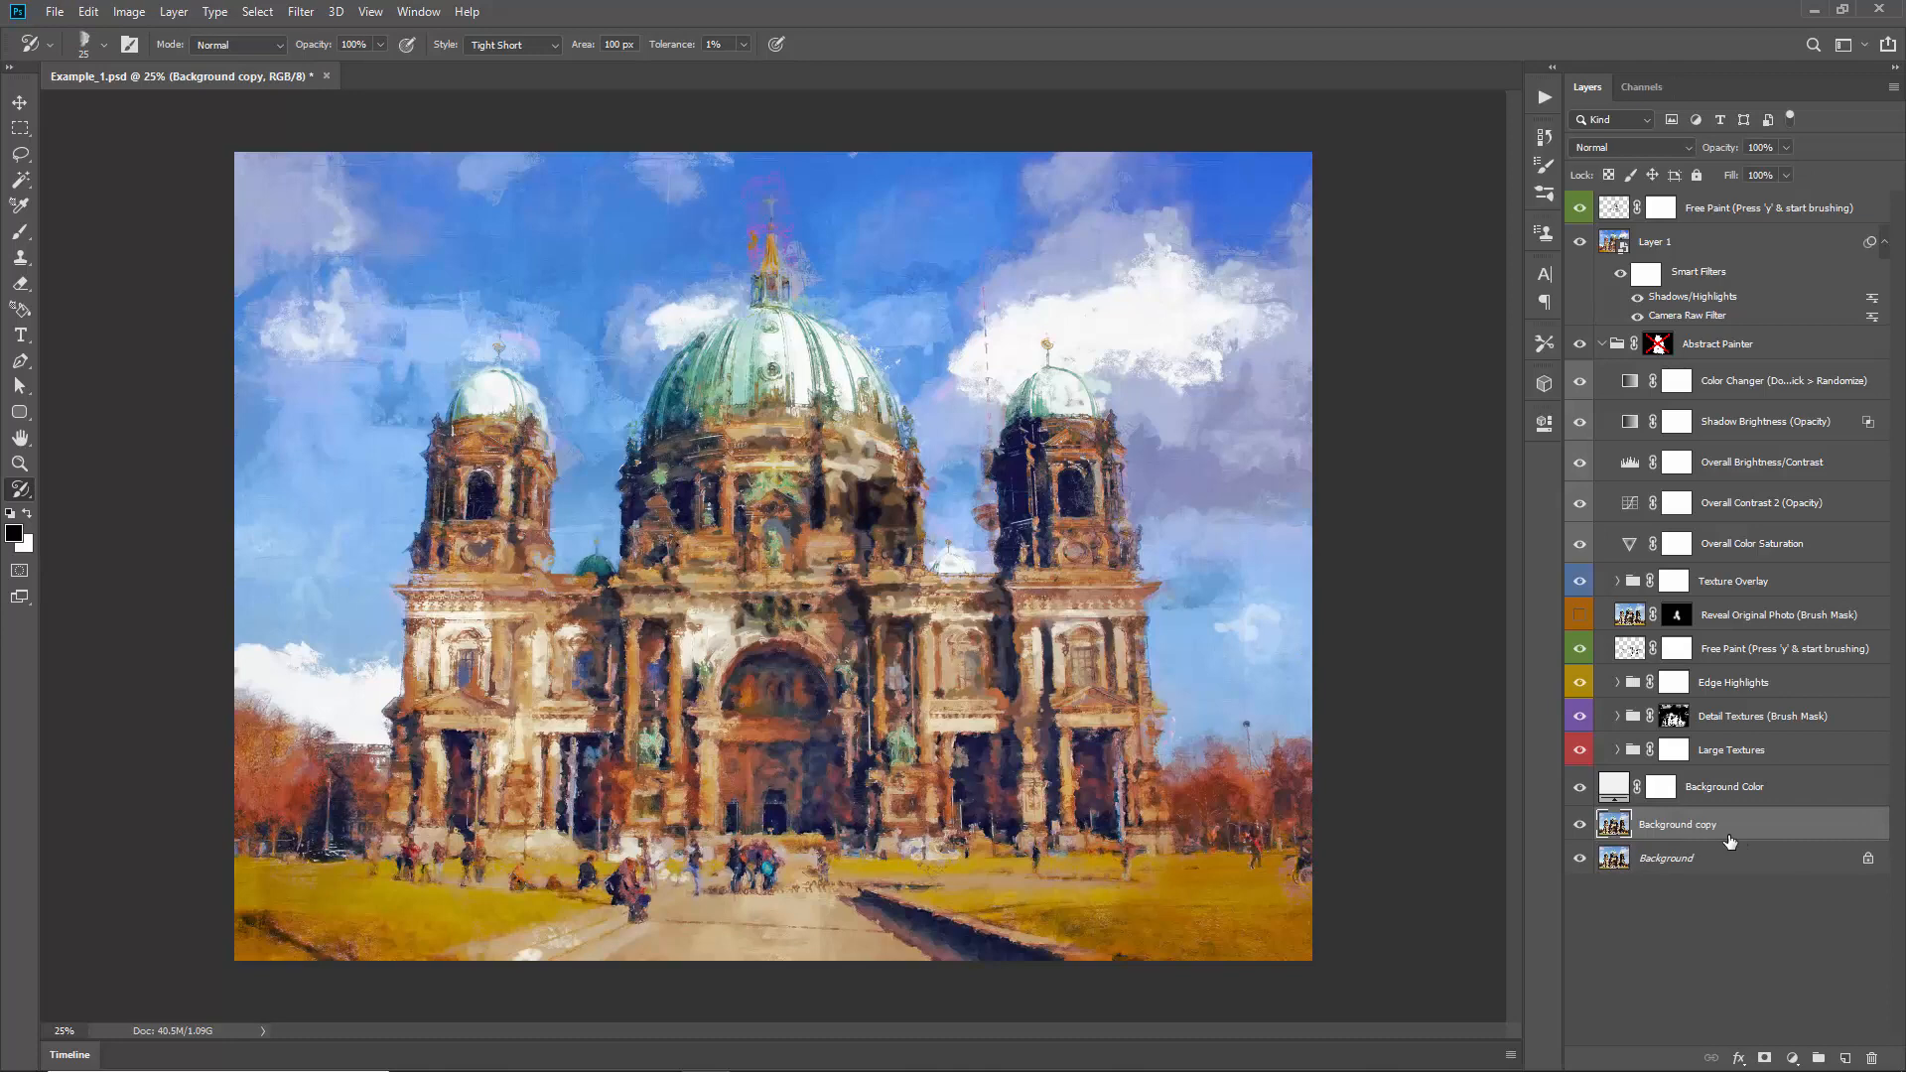
pyautogui.hotkey('ctrl', 'shift', ']')
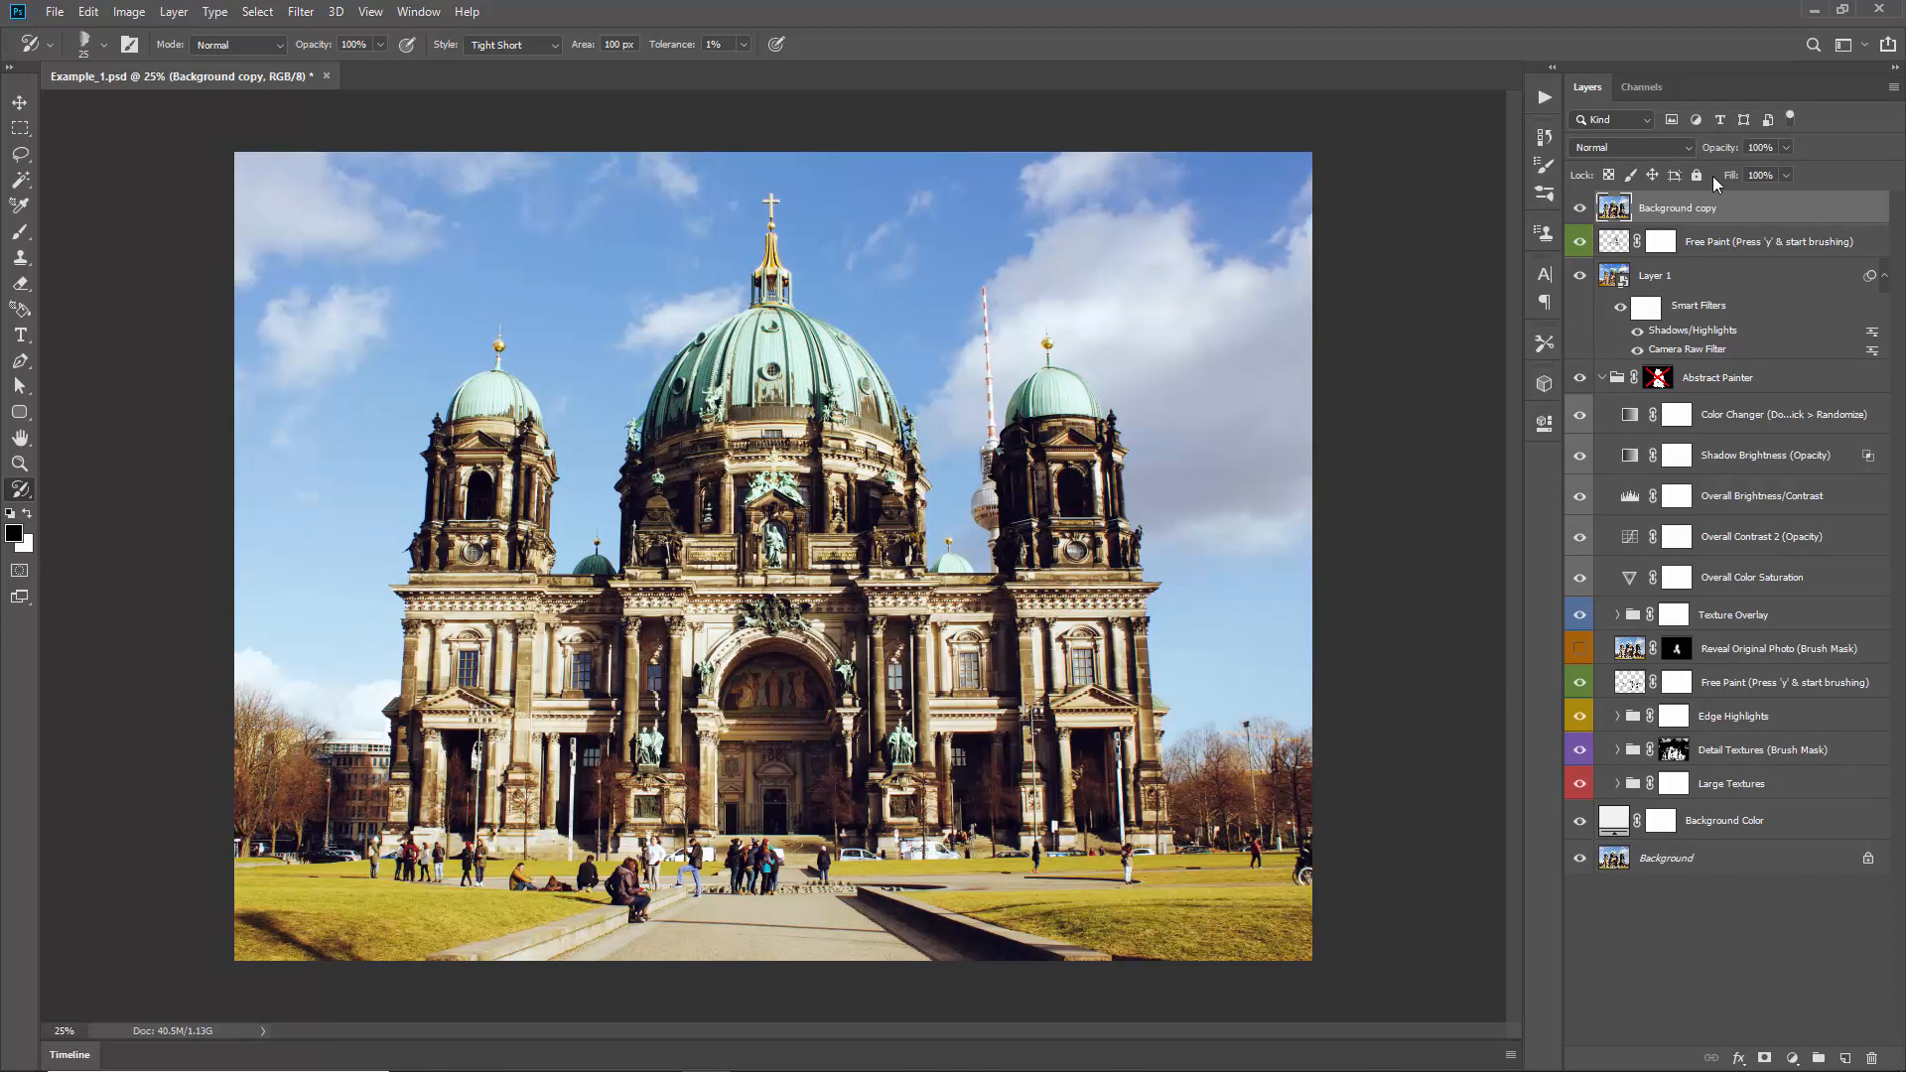
pyautogui.press('Delete')
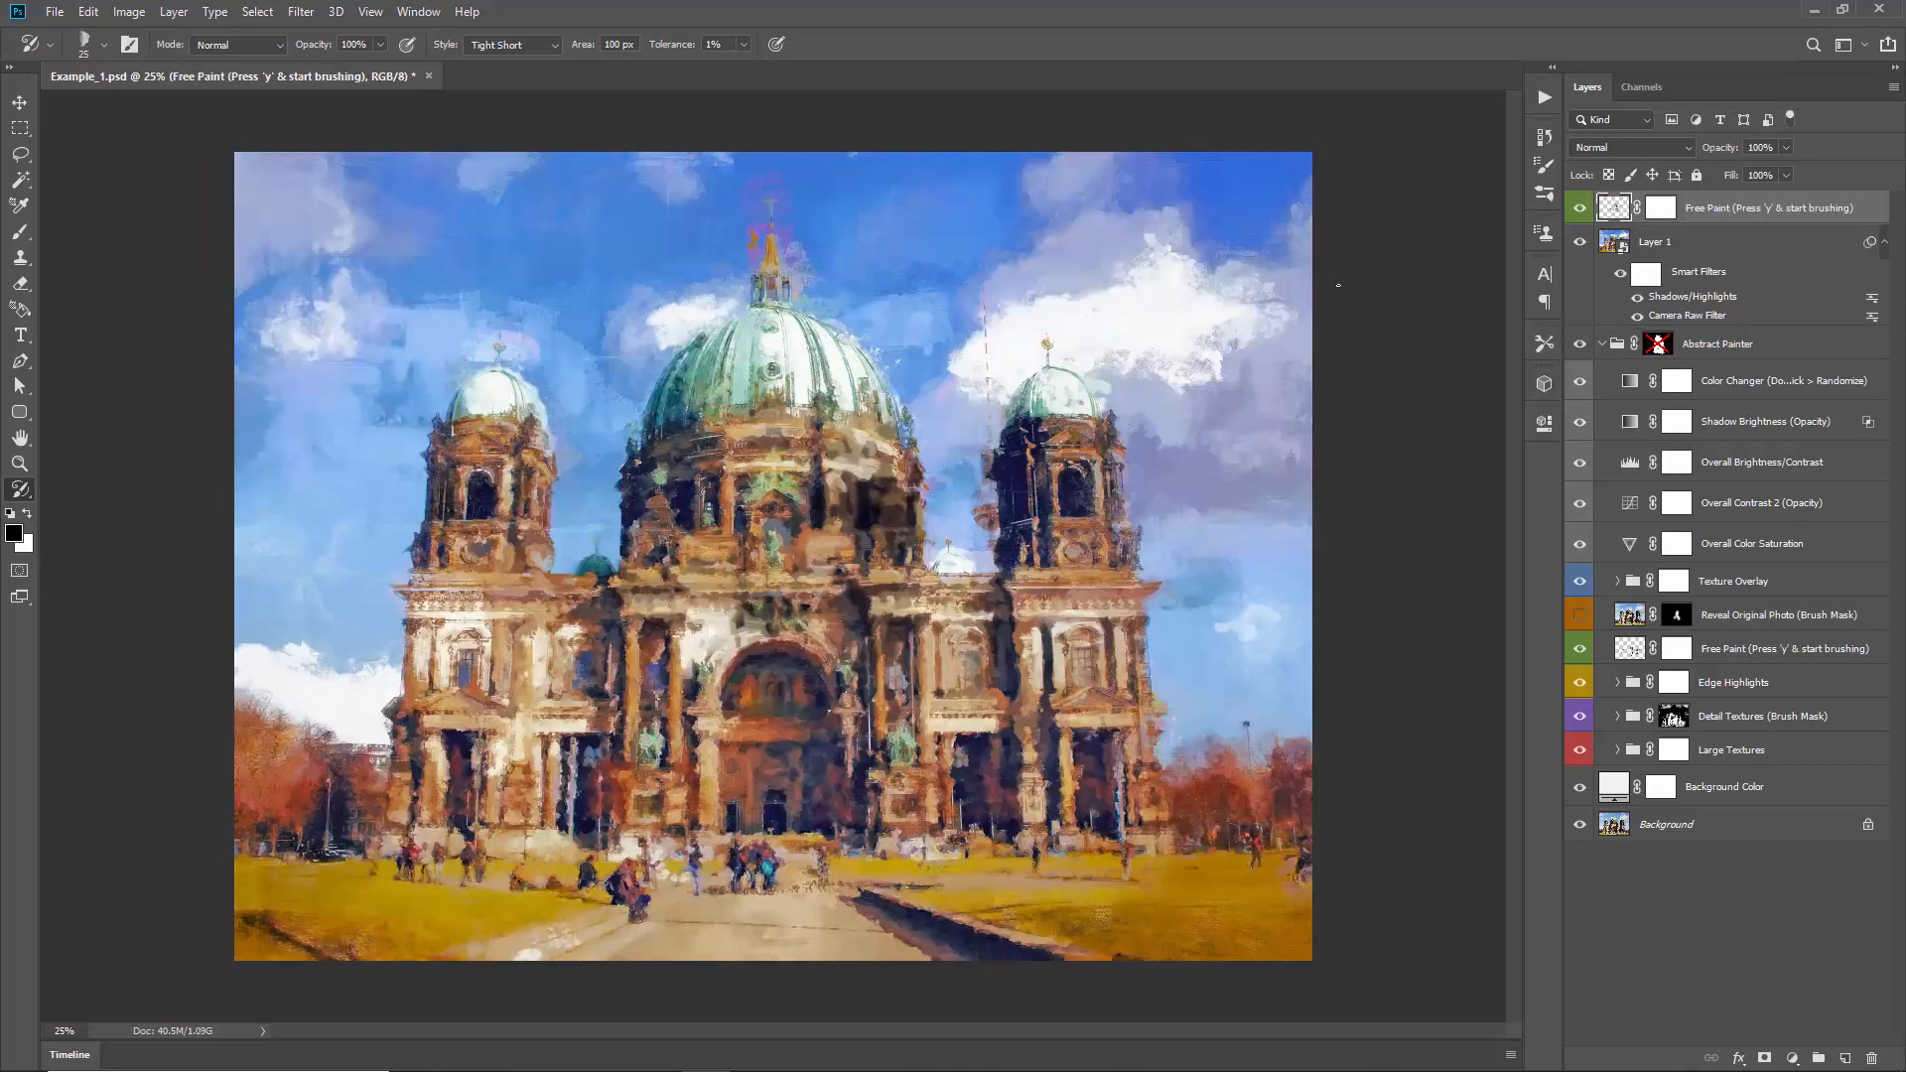
# Step: Hide Layer 1 with its smart filters and make the top Free Paint layer active
pyautogui.click(1717, 248)
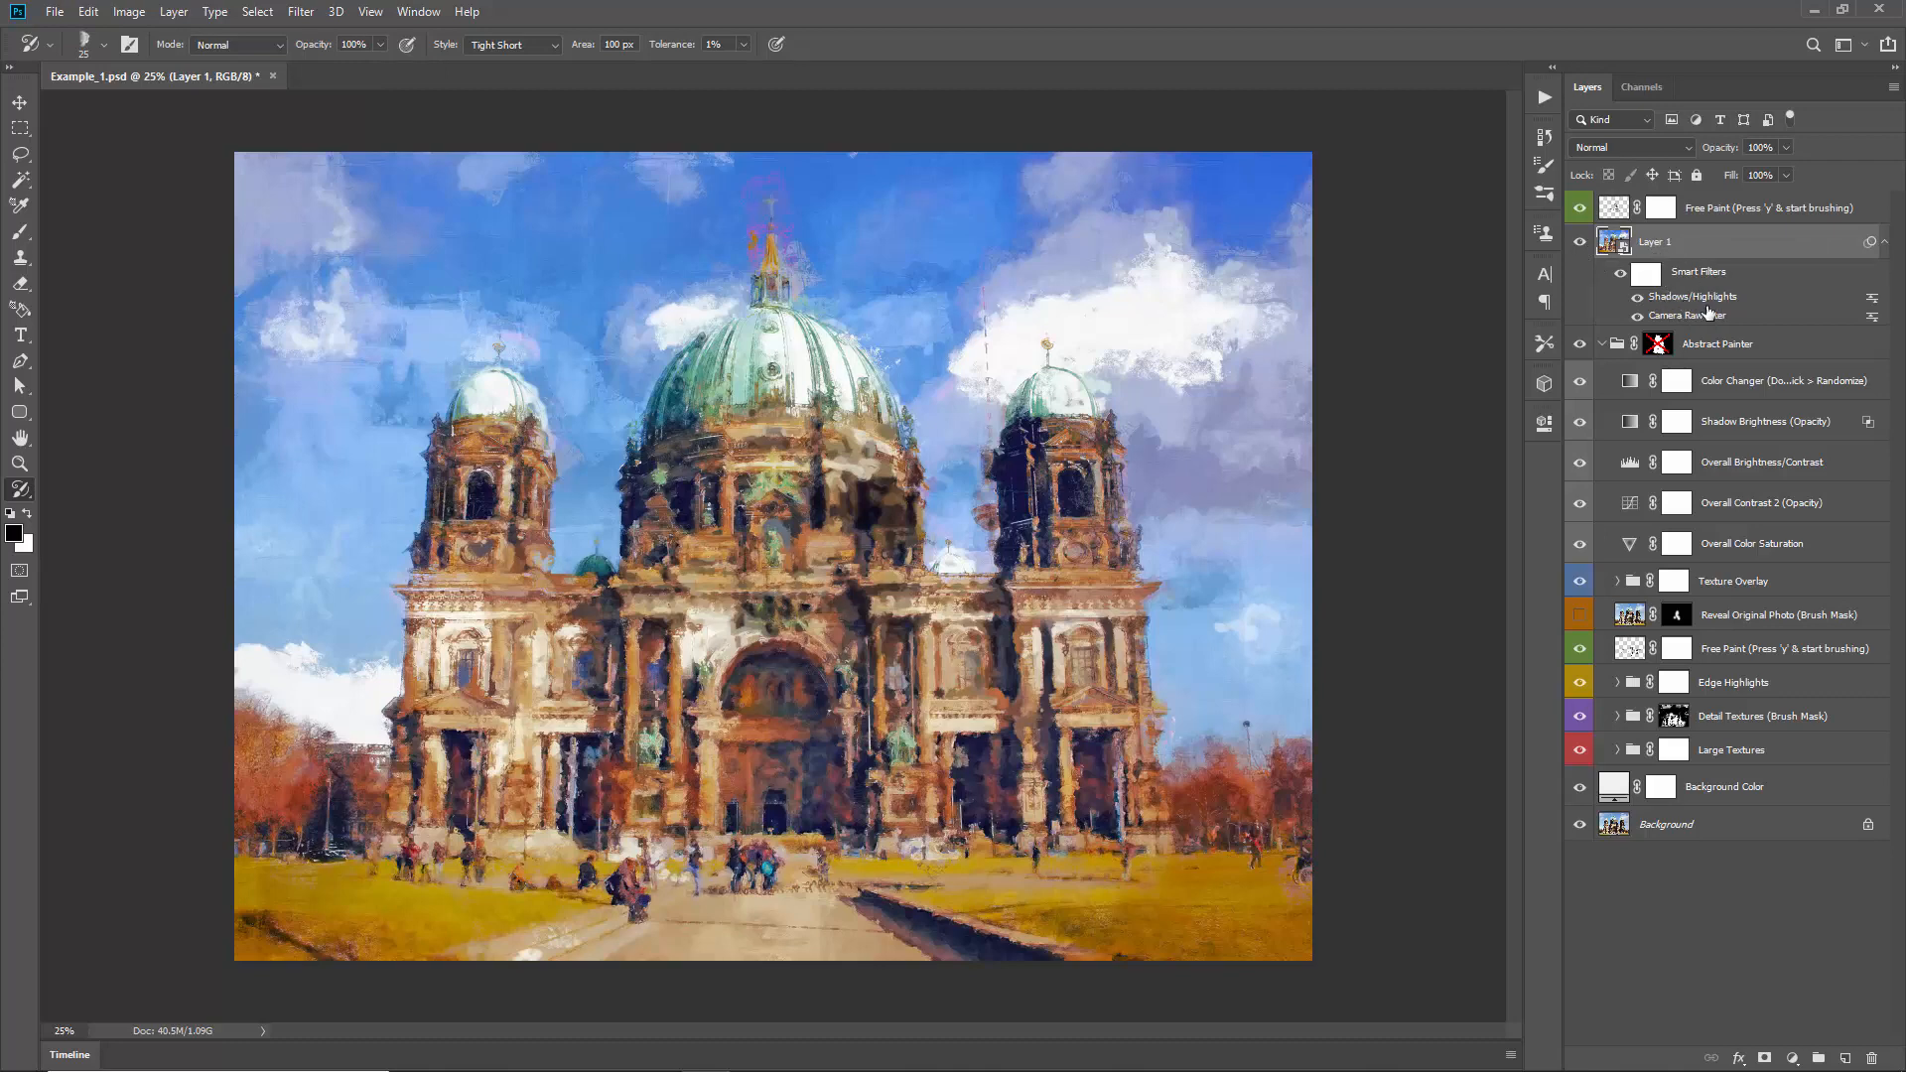
pyautogui.click(1579, 242)
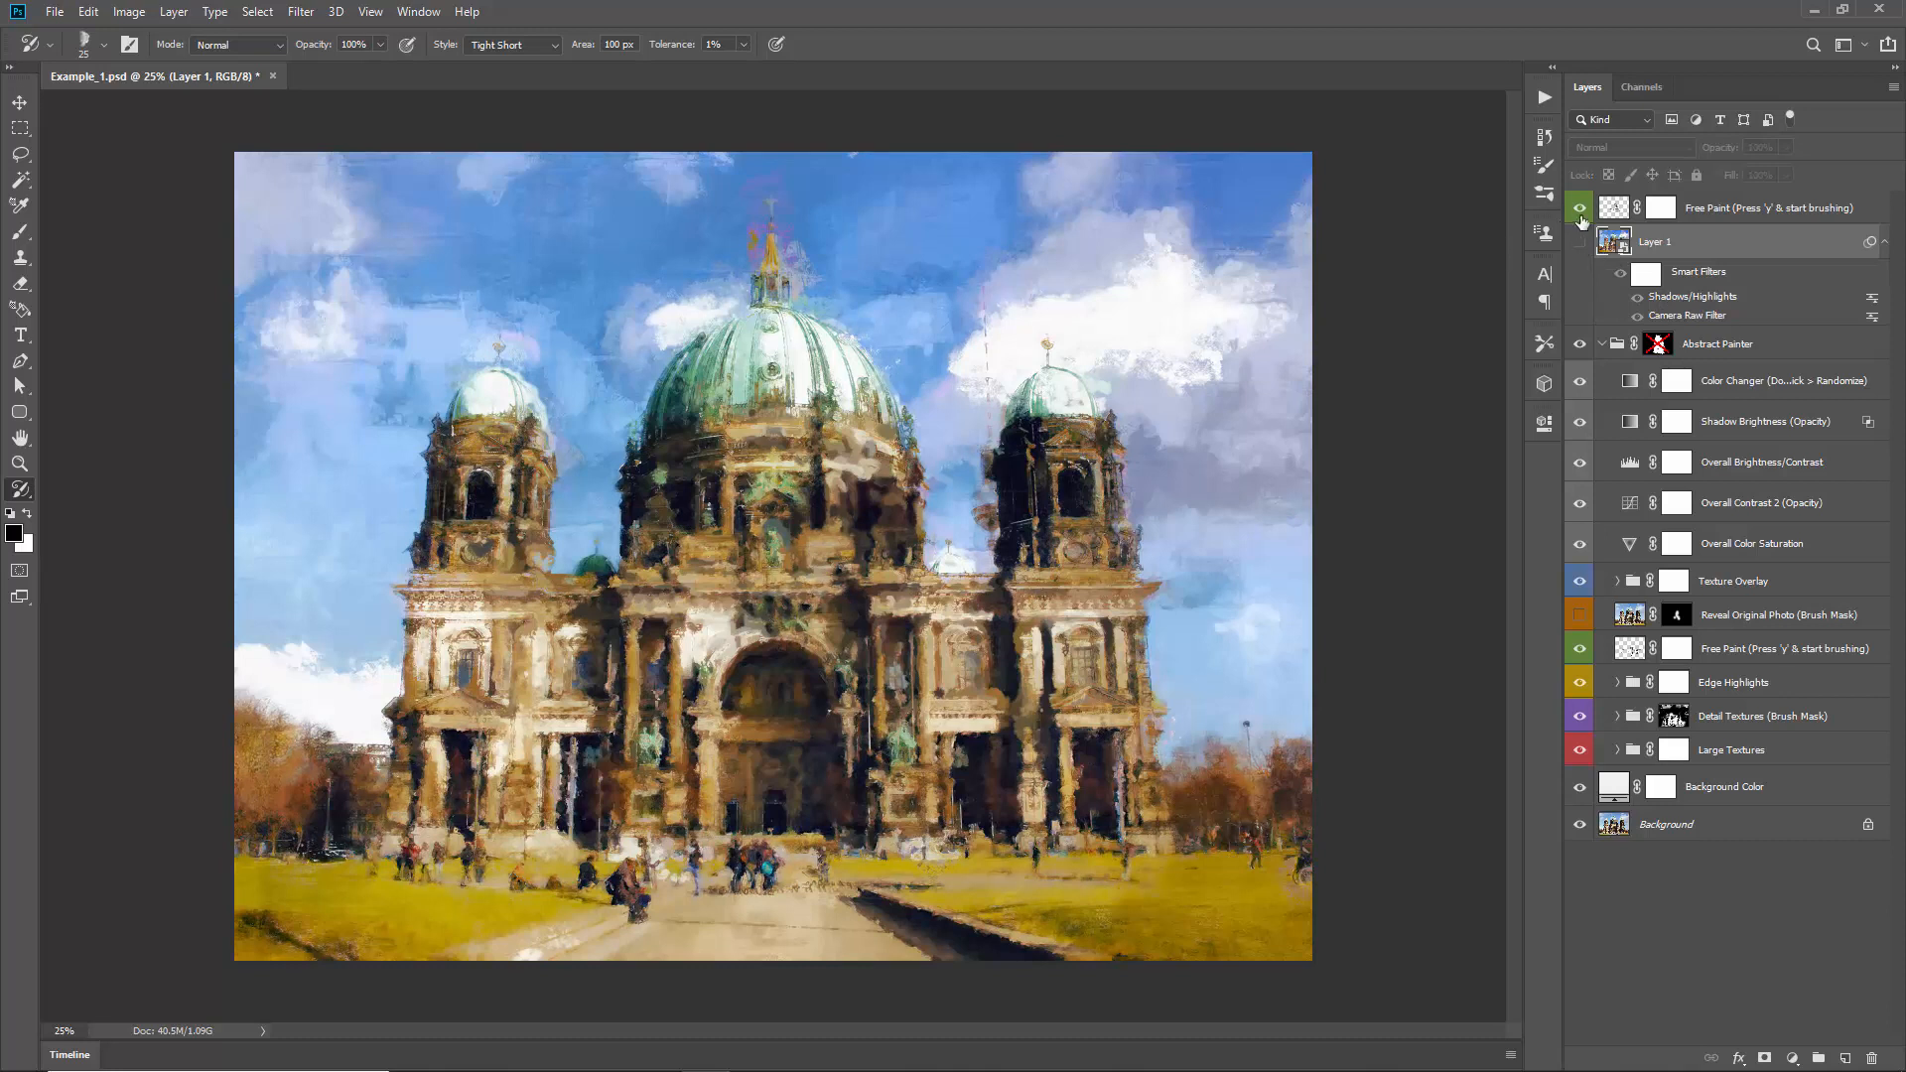
pyautogui.click(1612, 207)
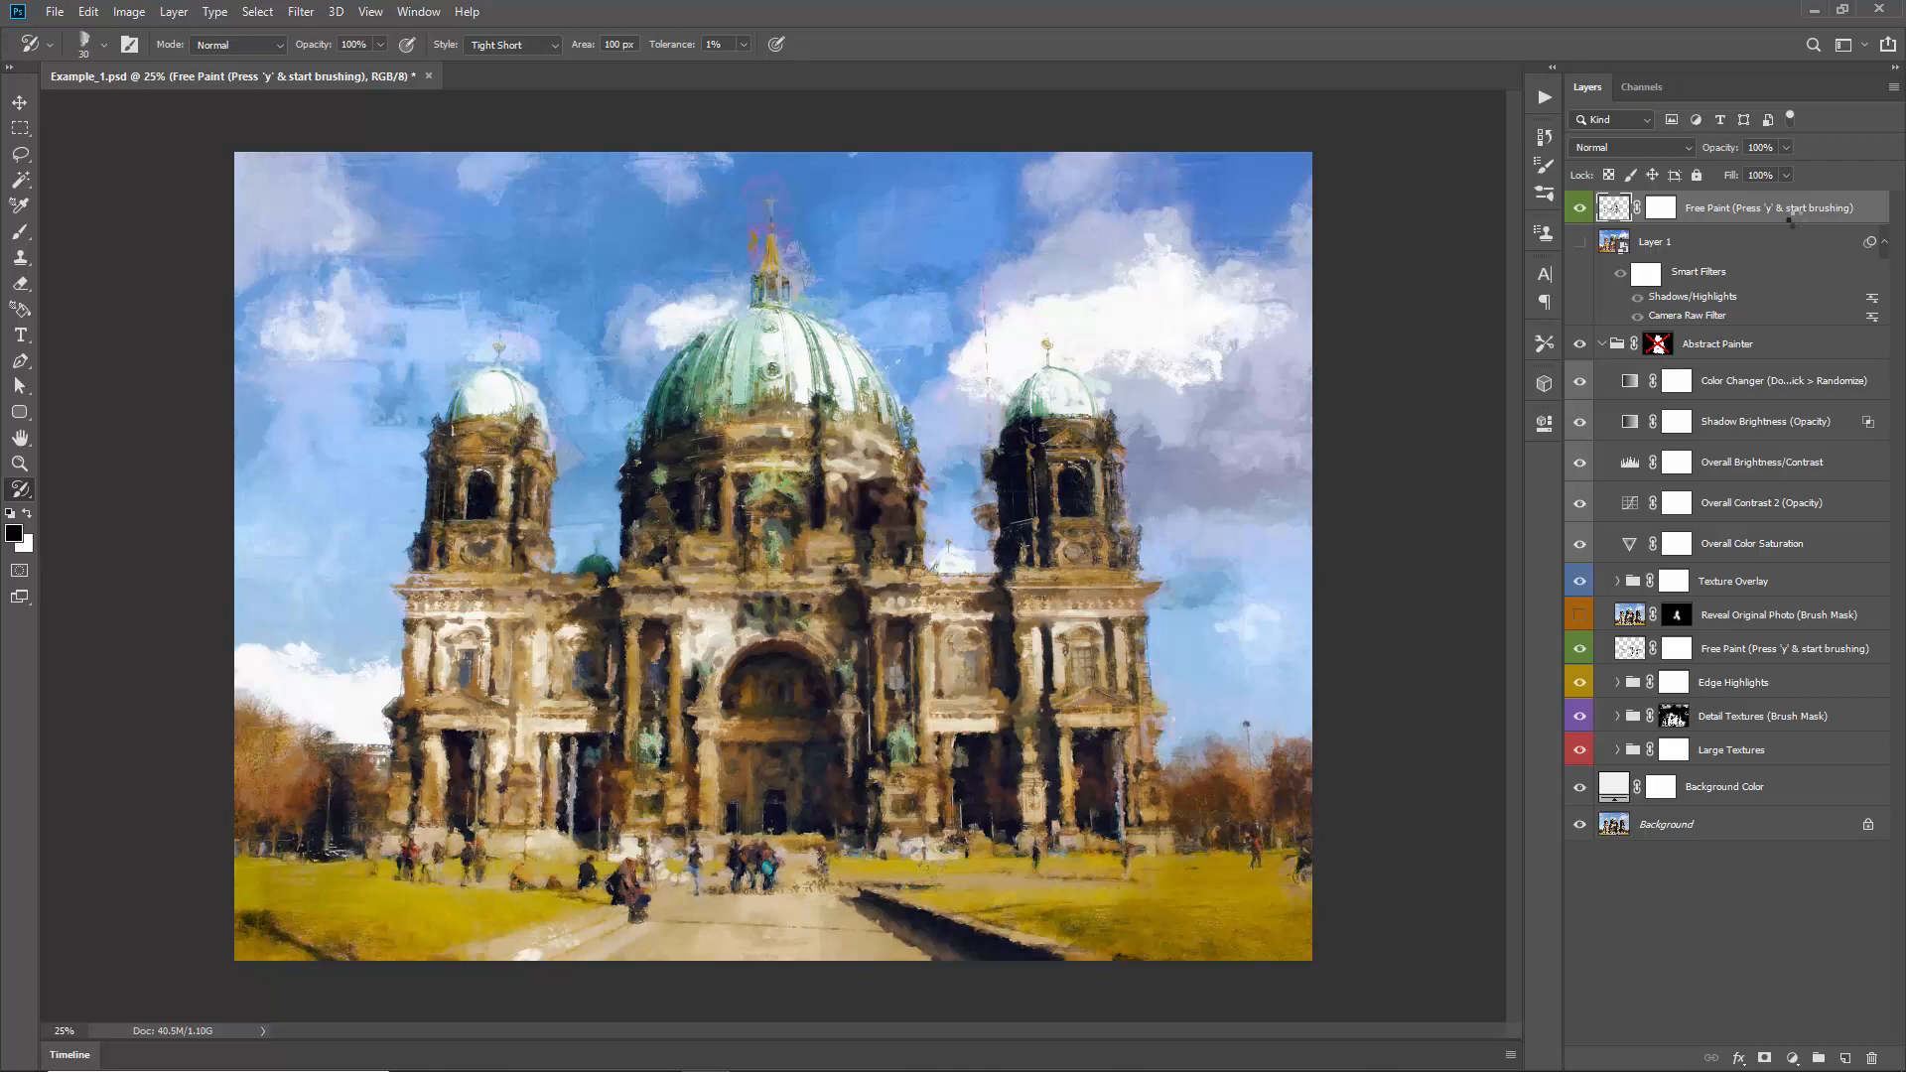
# Step: Stamp all visible layers into a new layer above Free Paint and convert it to a smart object
pyautogui.hotkey('ctrl', 'shift', 'alt', 'e')
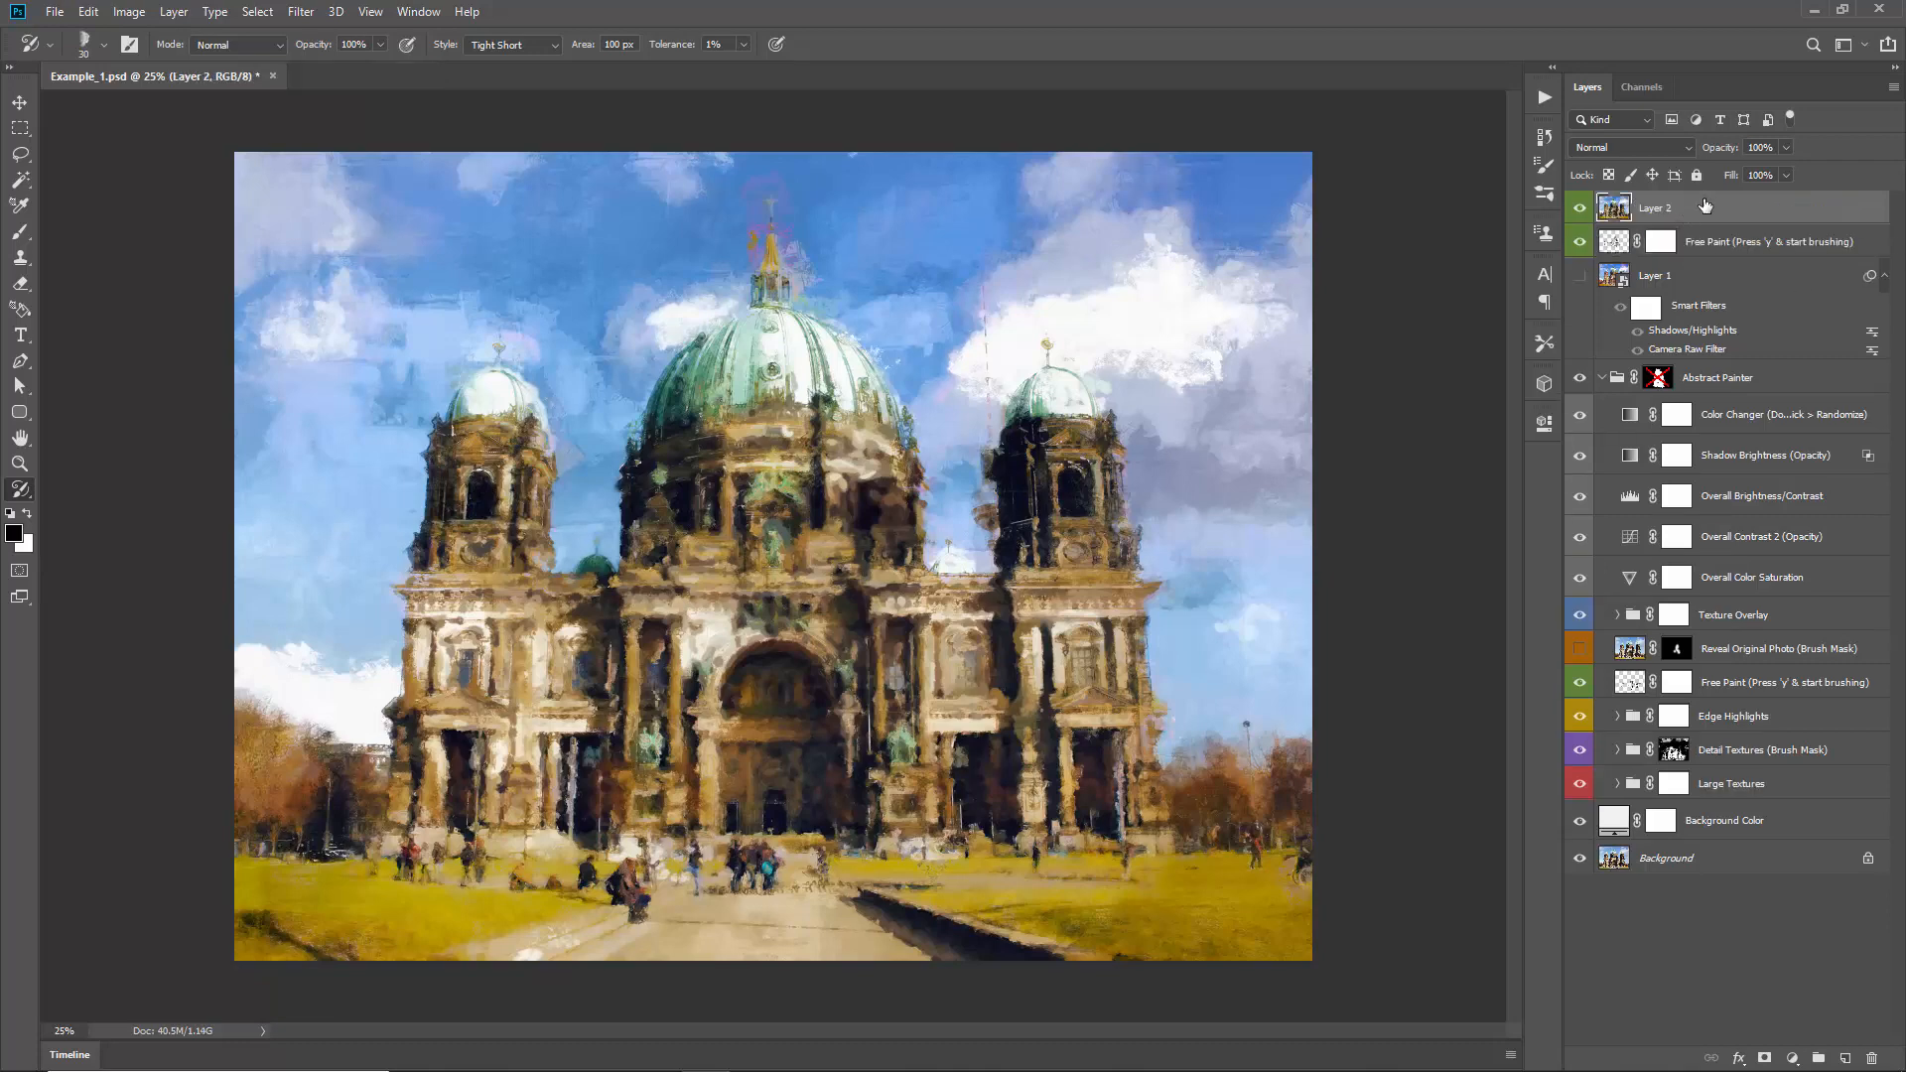
pyautogui.rightClick(1705, 205)
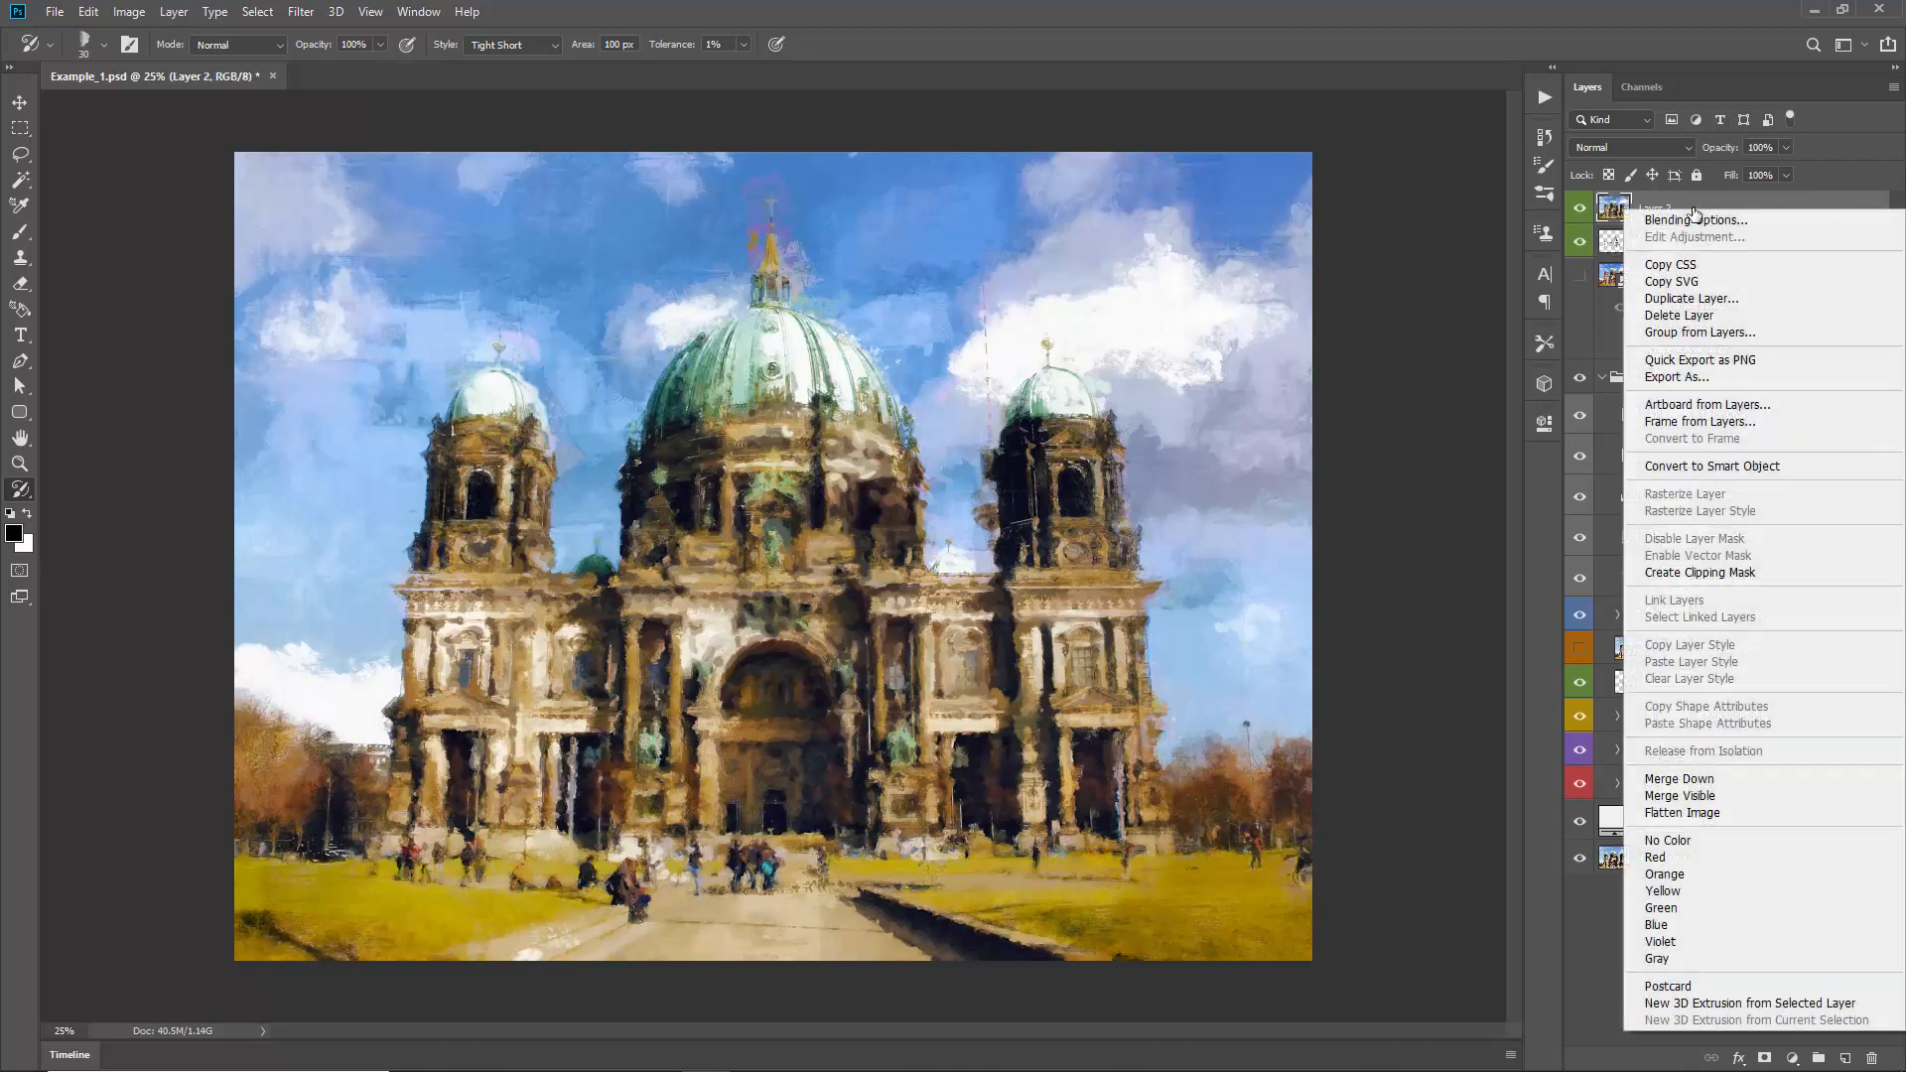
pyautogui.click(1774, 467)
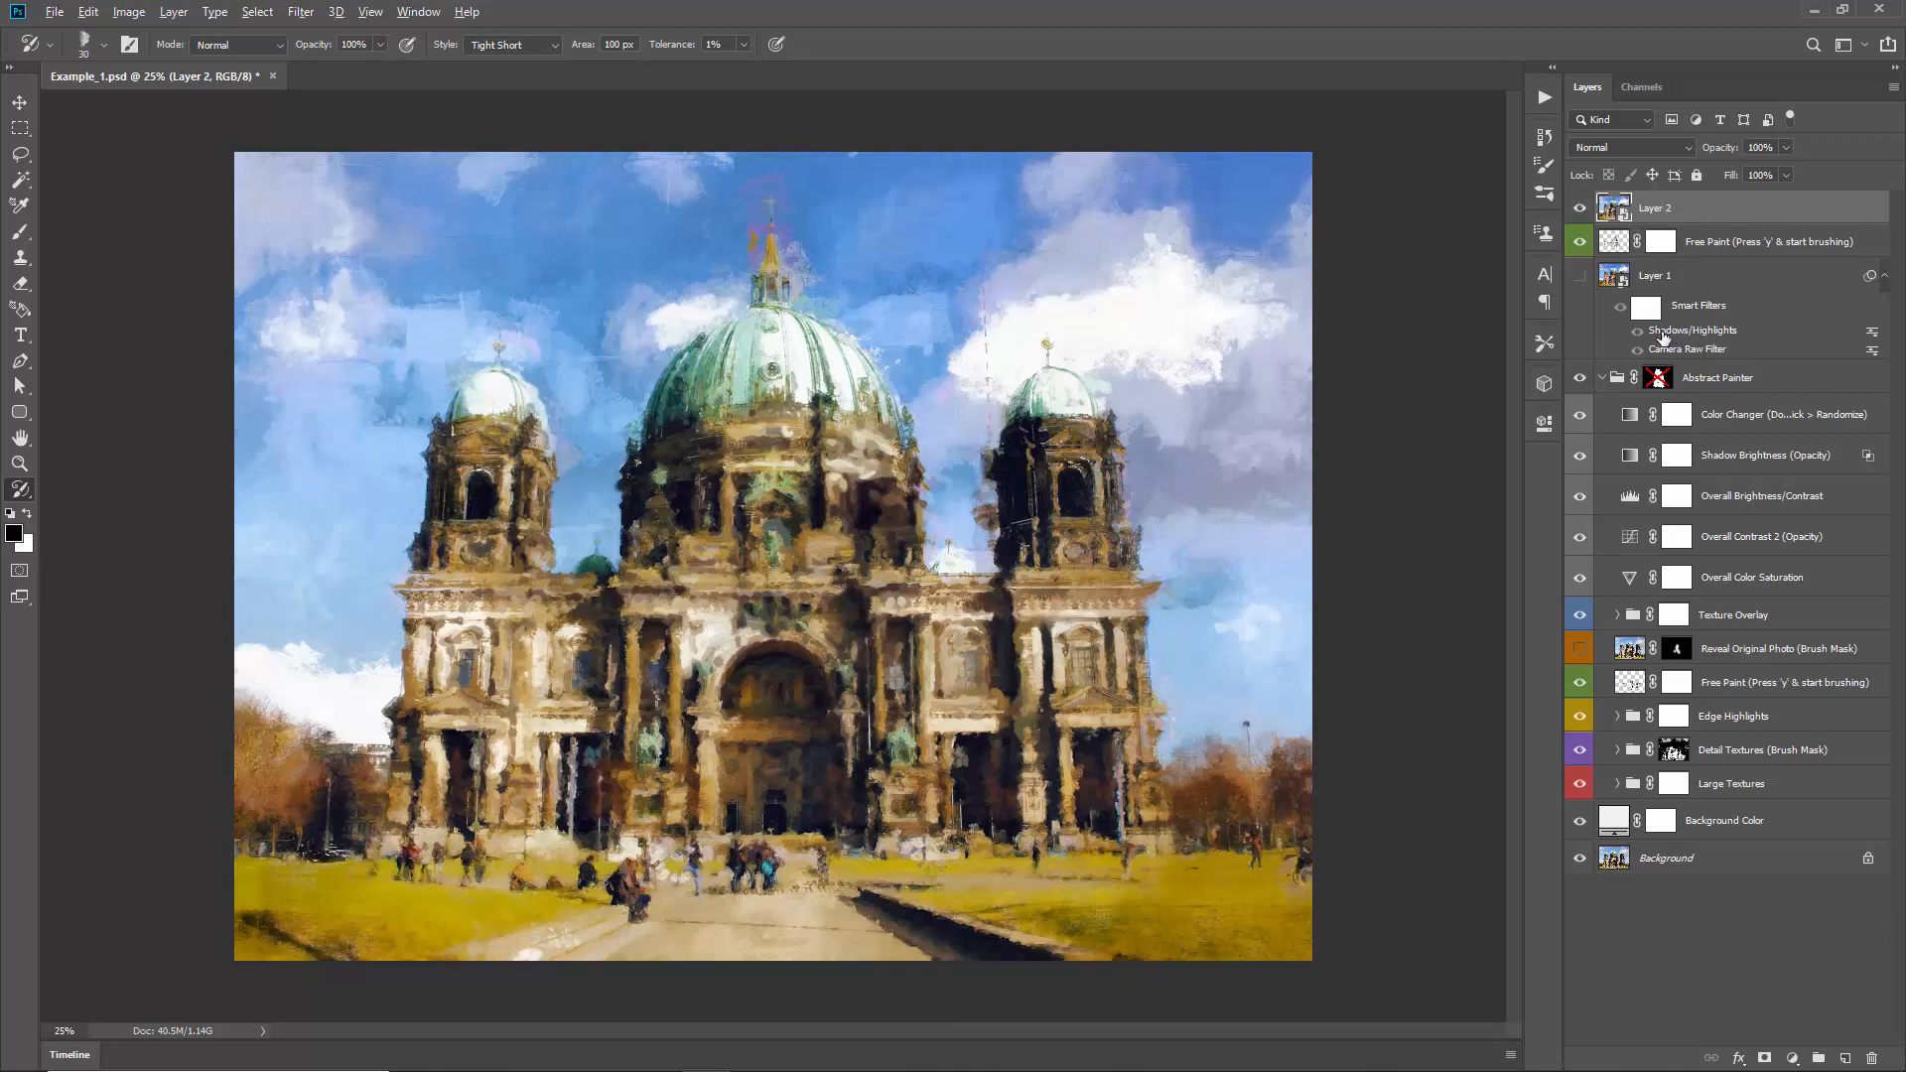
# Step: Copy the Shadows/Highlights and Camera Raw smart filters from Layer 1 onto Layer 2
pyautogui.moveTo(1662, 338); pyautogui.dragTo(1681, 207)
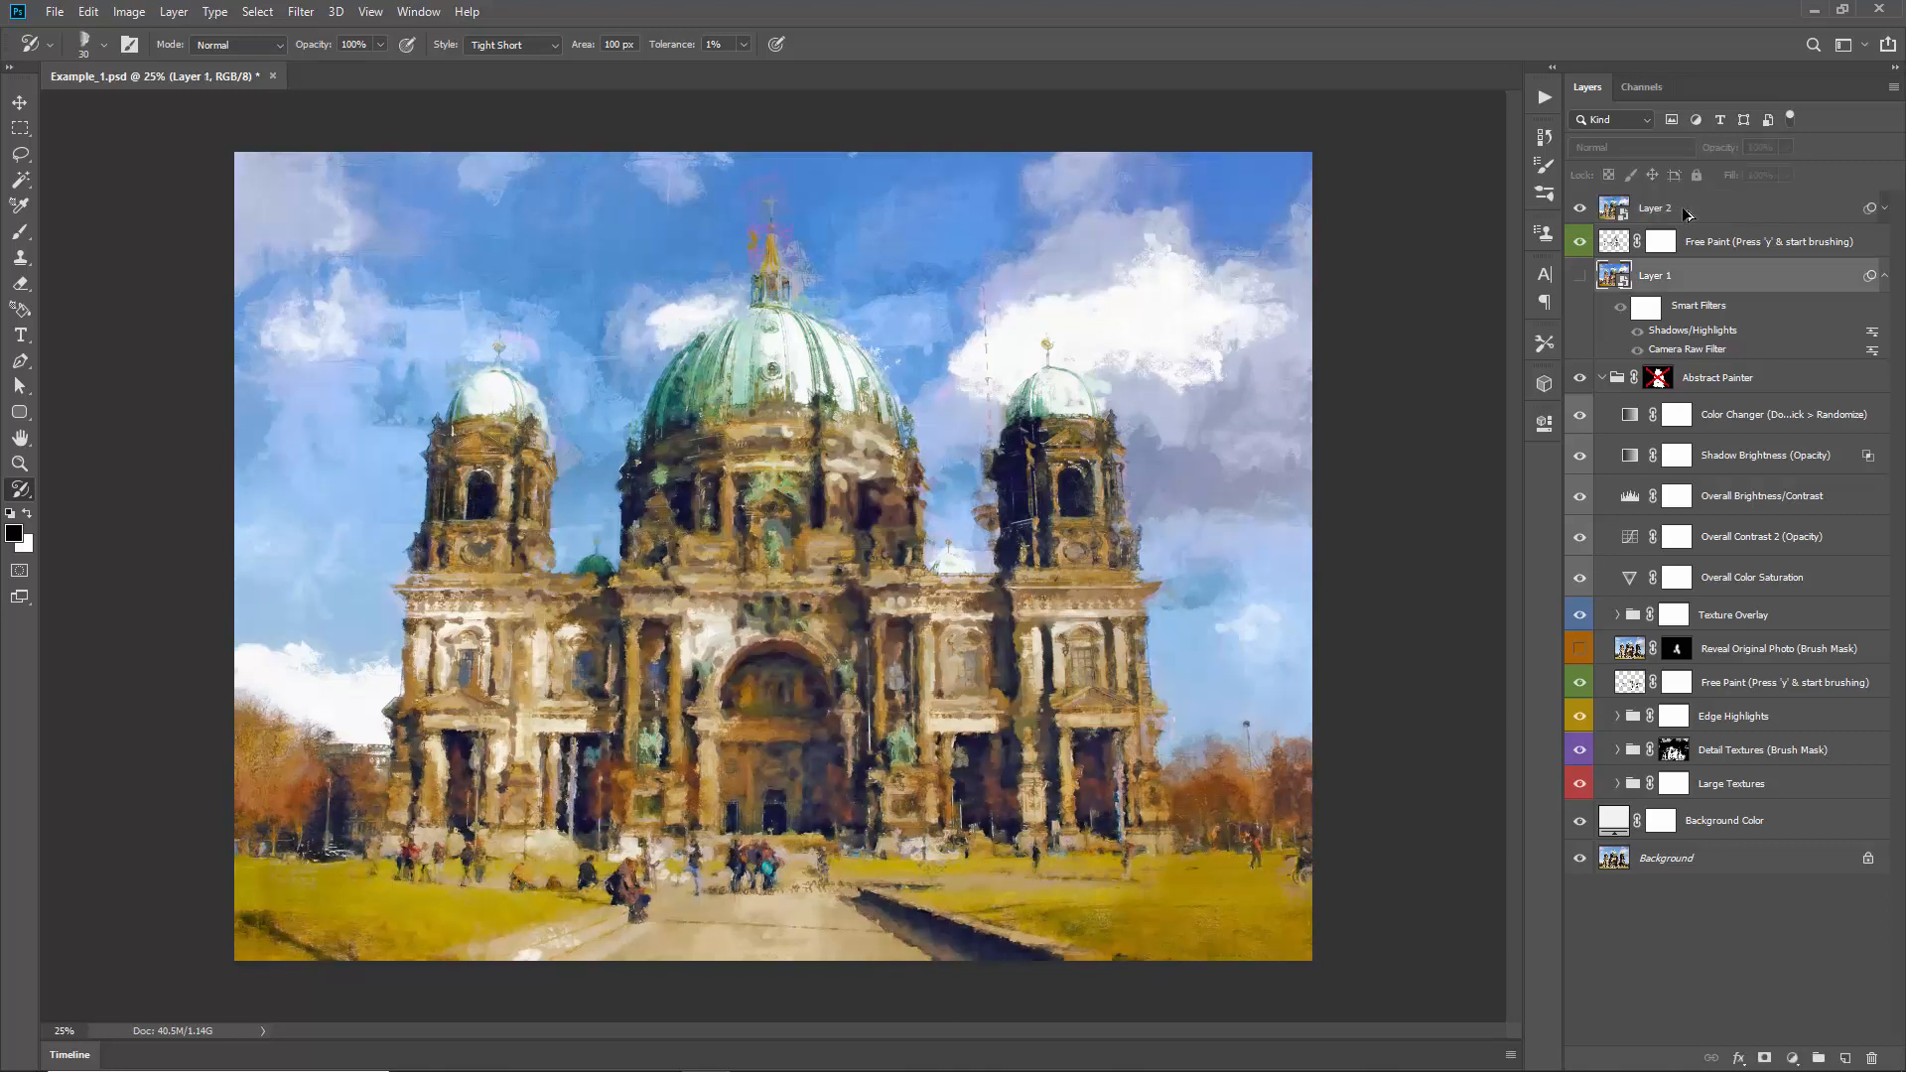
pyautogui.click(1883, 208)
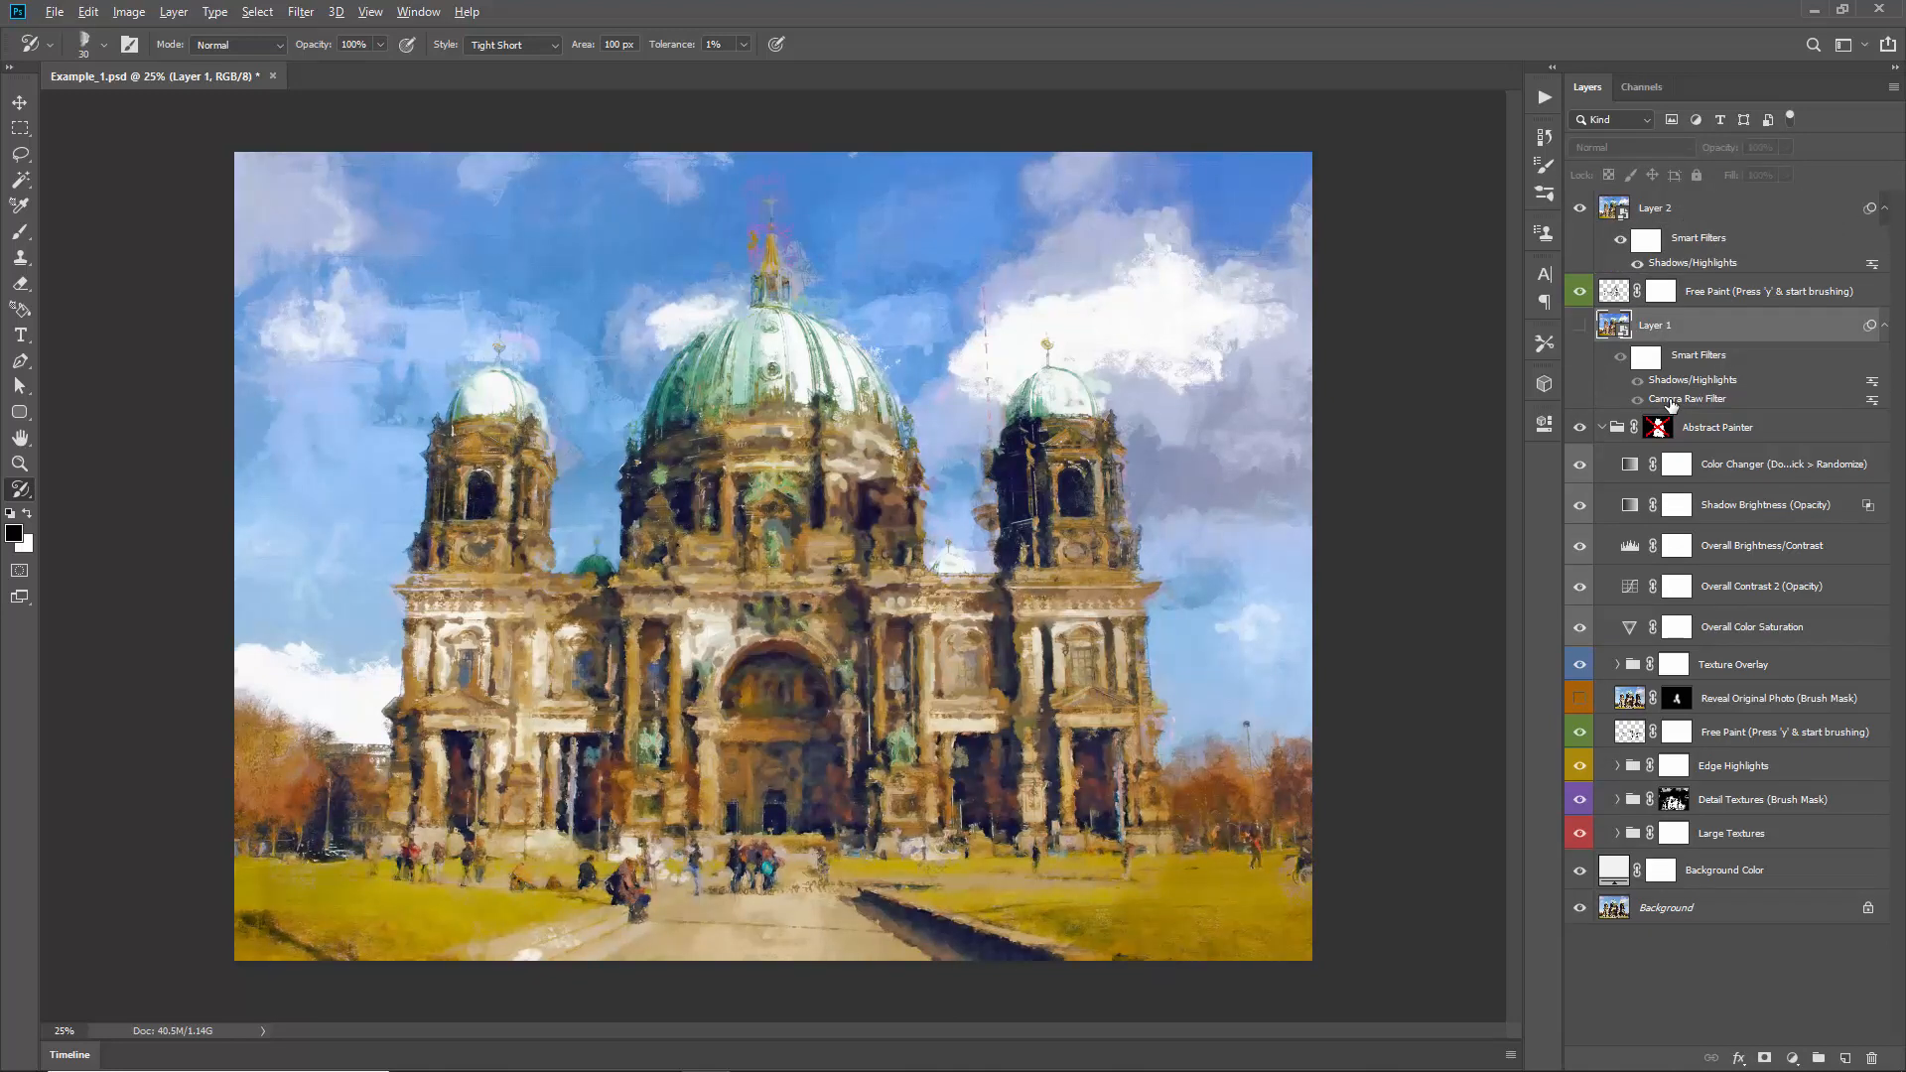
pyautogui.moveTo(1670, 402); pyautogui.dragTo(1667, 205)
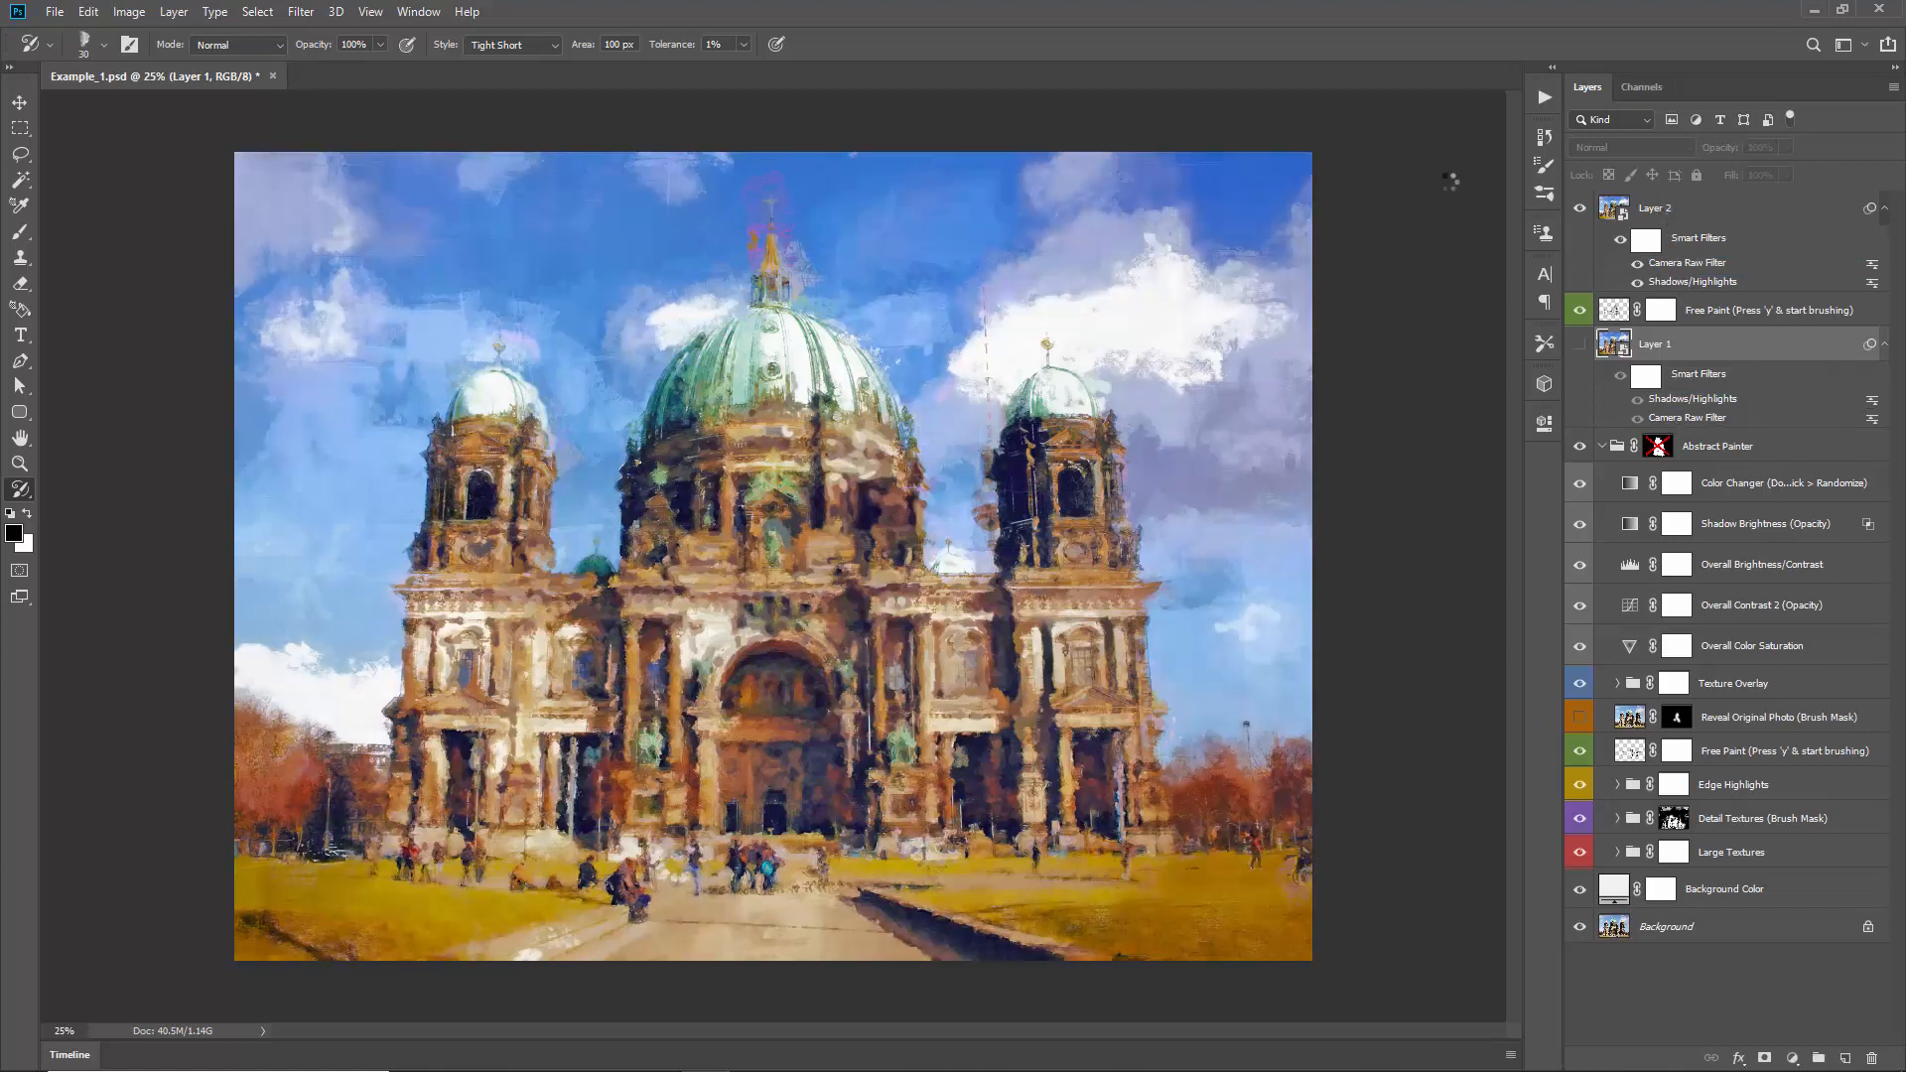
# Step: Collapse all layer groups and smart filter lists, and group every layer above Background into one group
pyautogui.press('v')
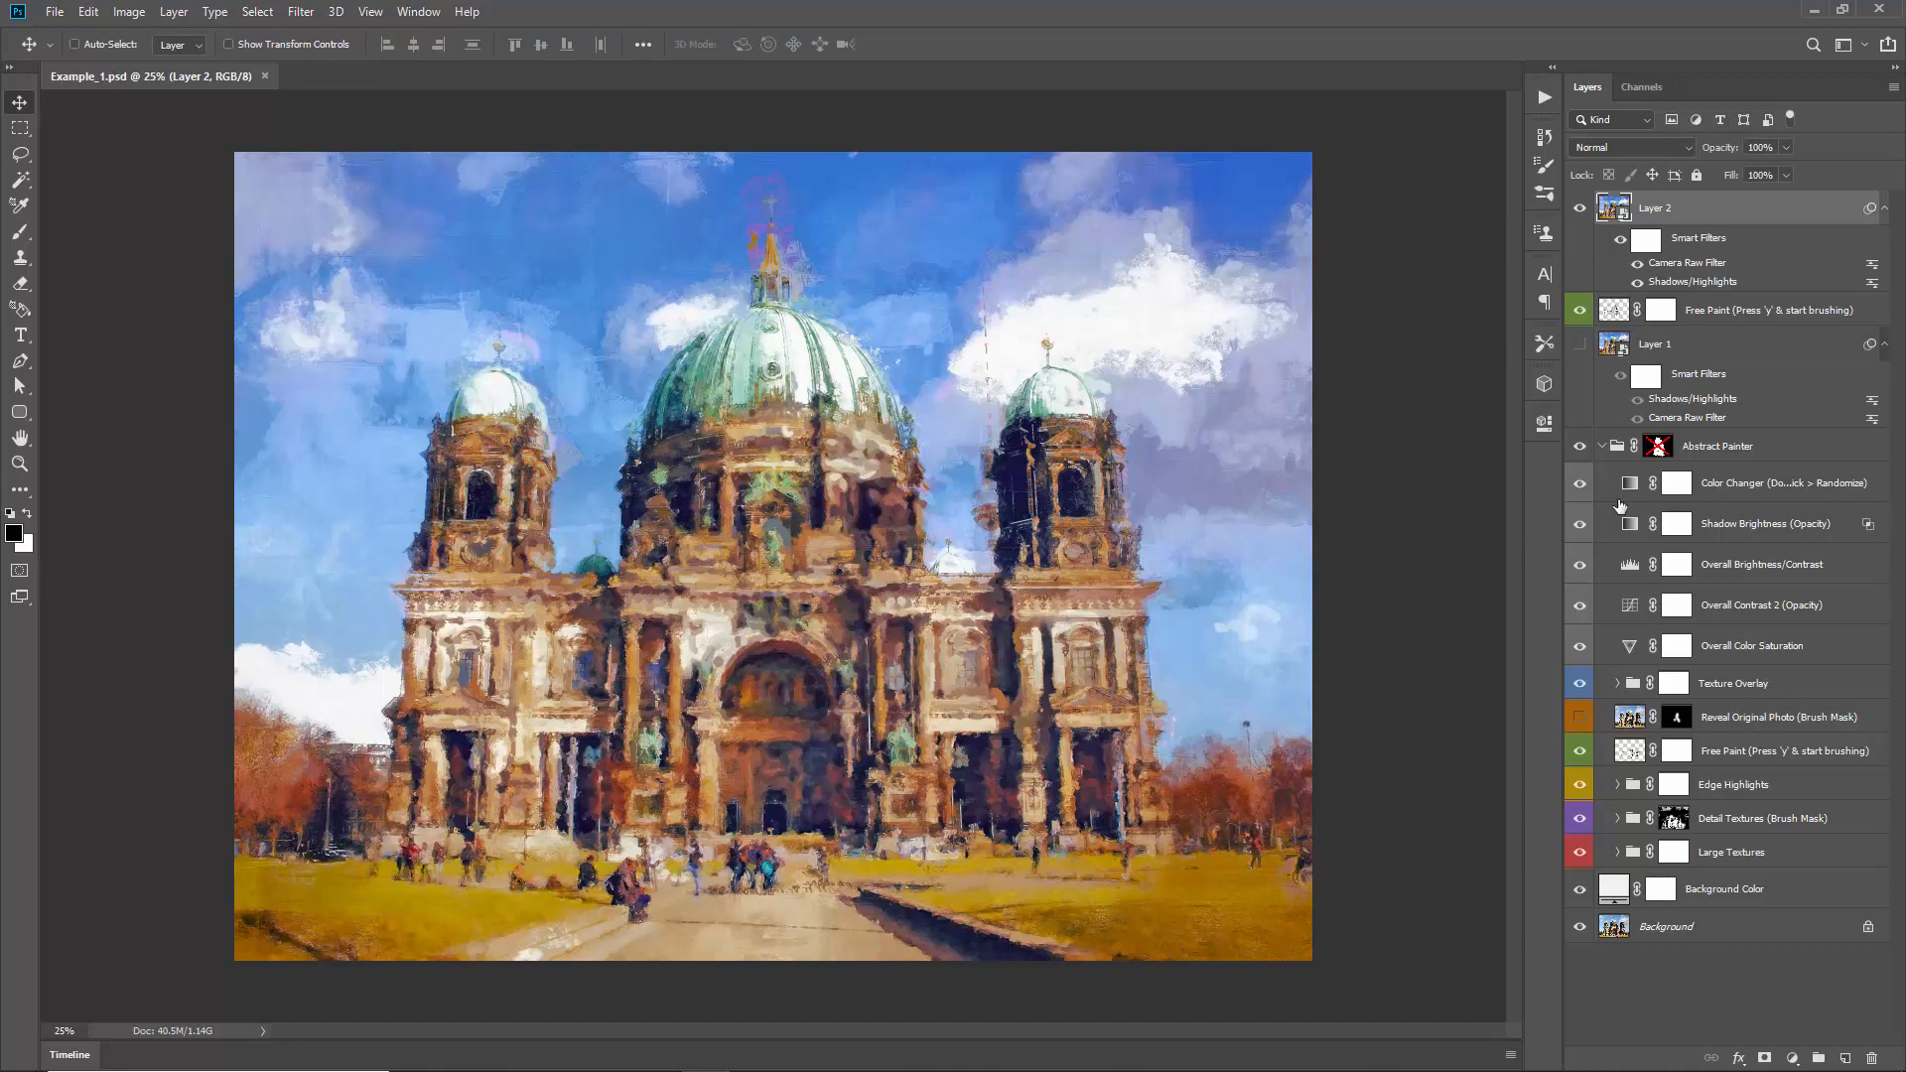
pyautogui.keyDown('alt'); pyautogui.click(1602, 447); pyautogui.keyUp('alt')
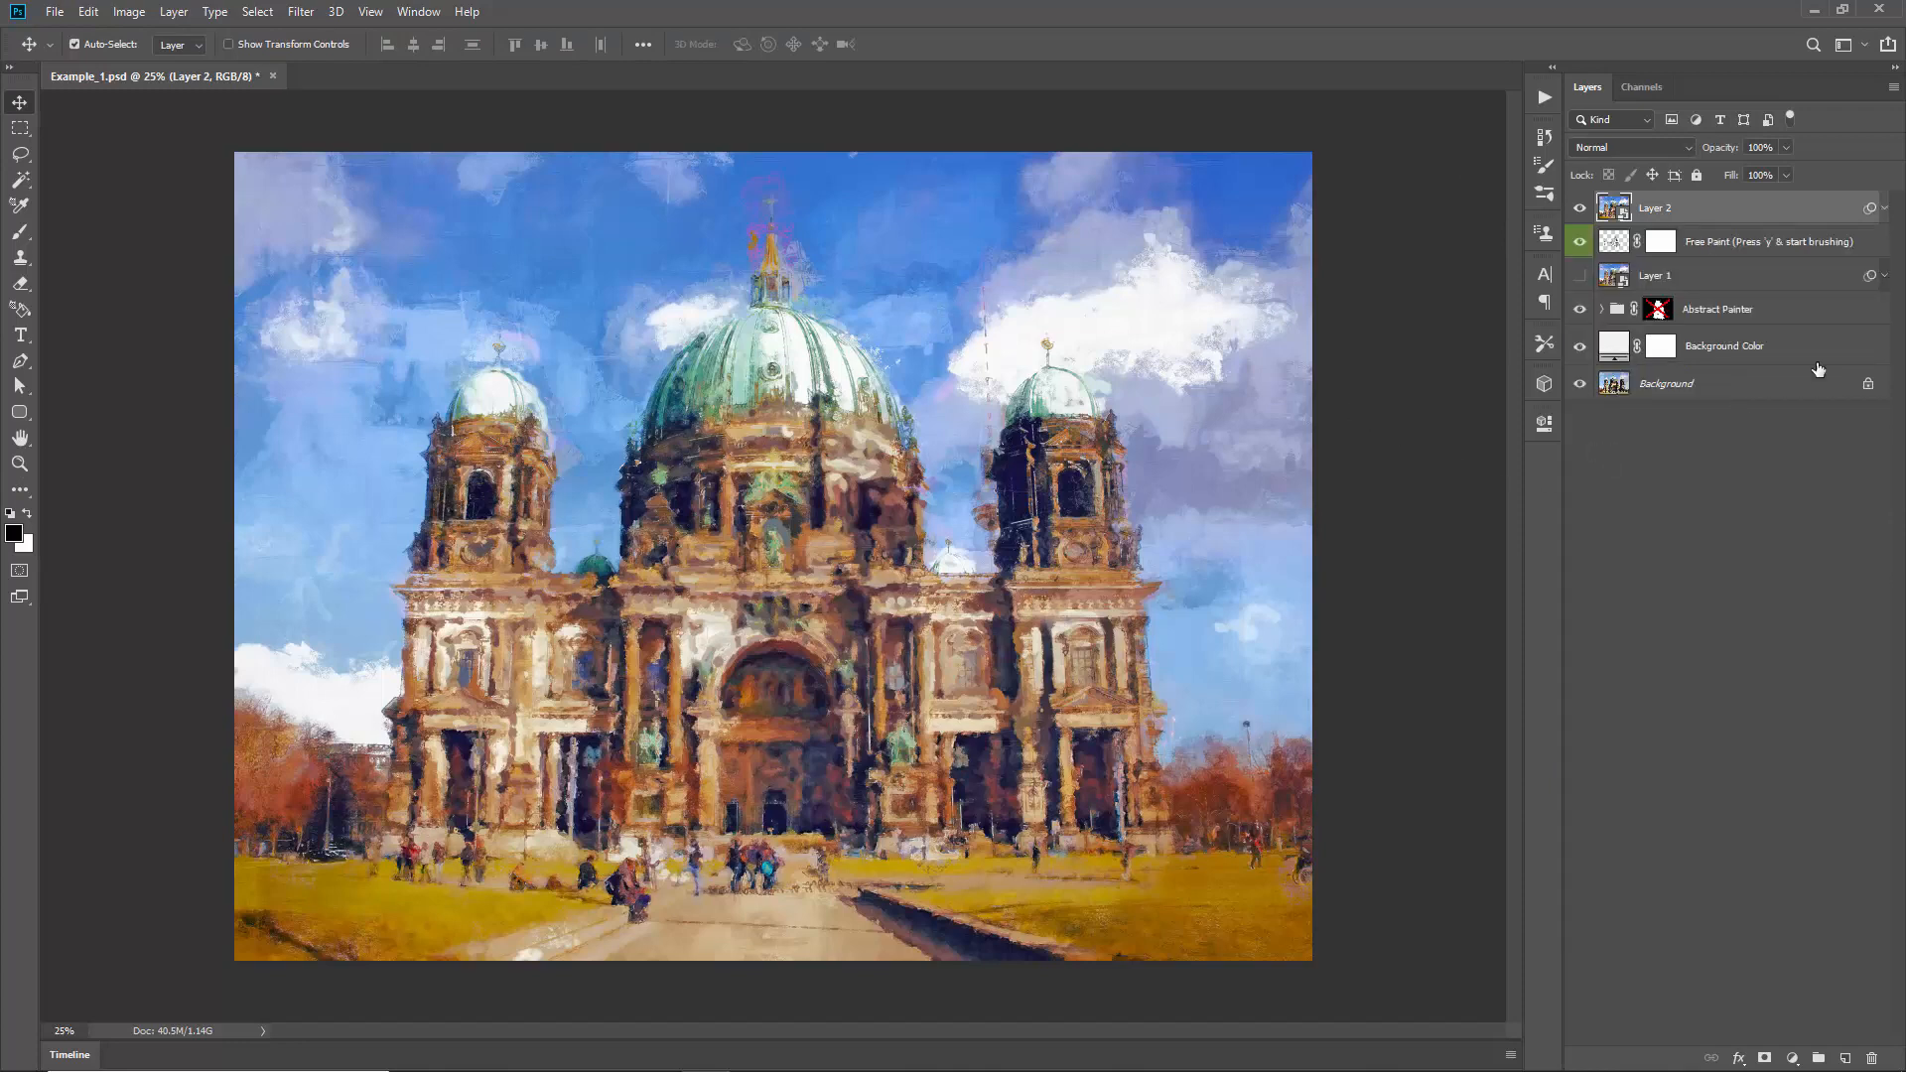
pyautogui.keyDown('shift'); pyautogui.click(1755, 357); pyautogui.keyUp('shift')
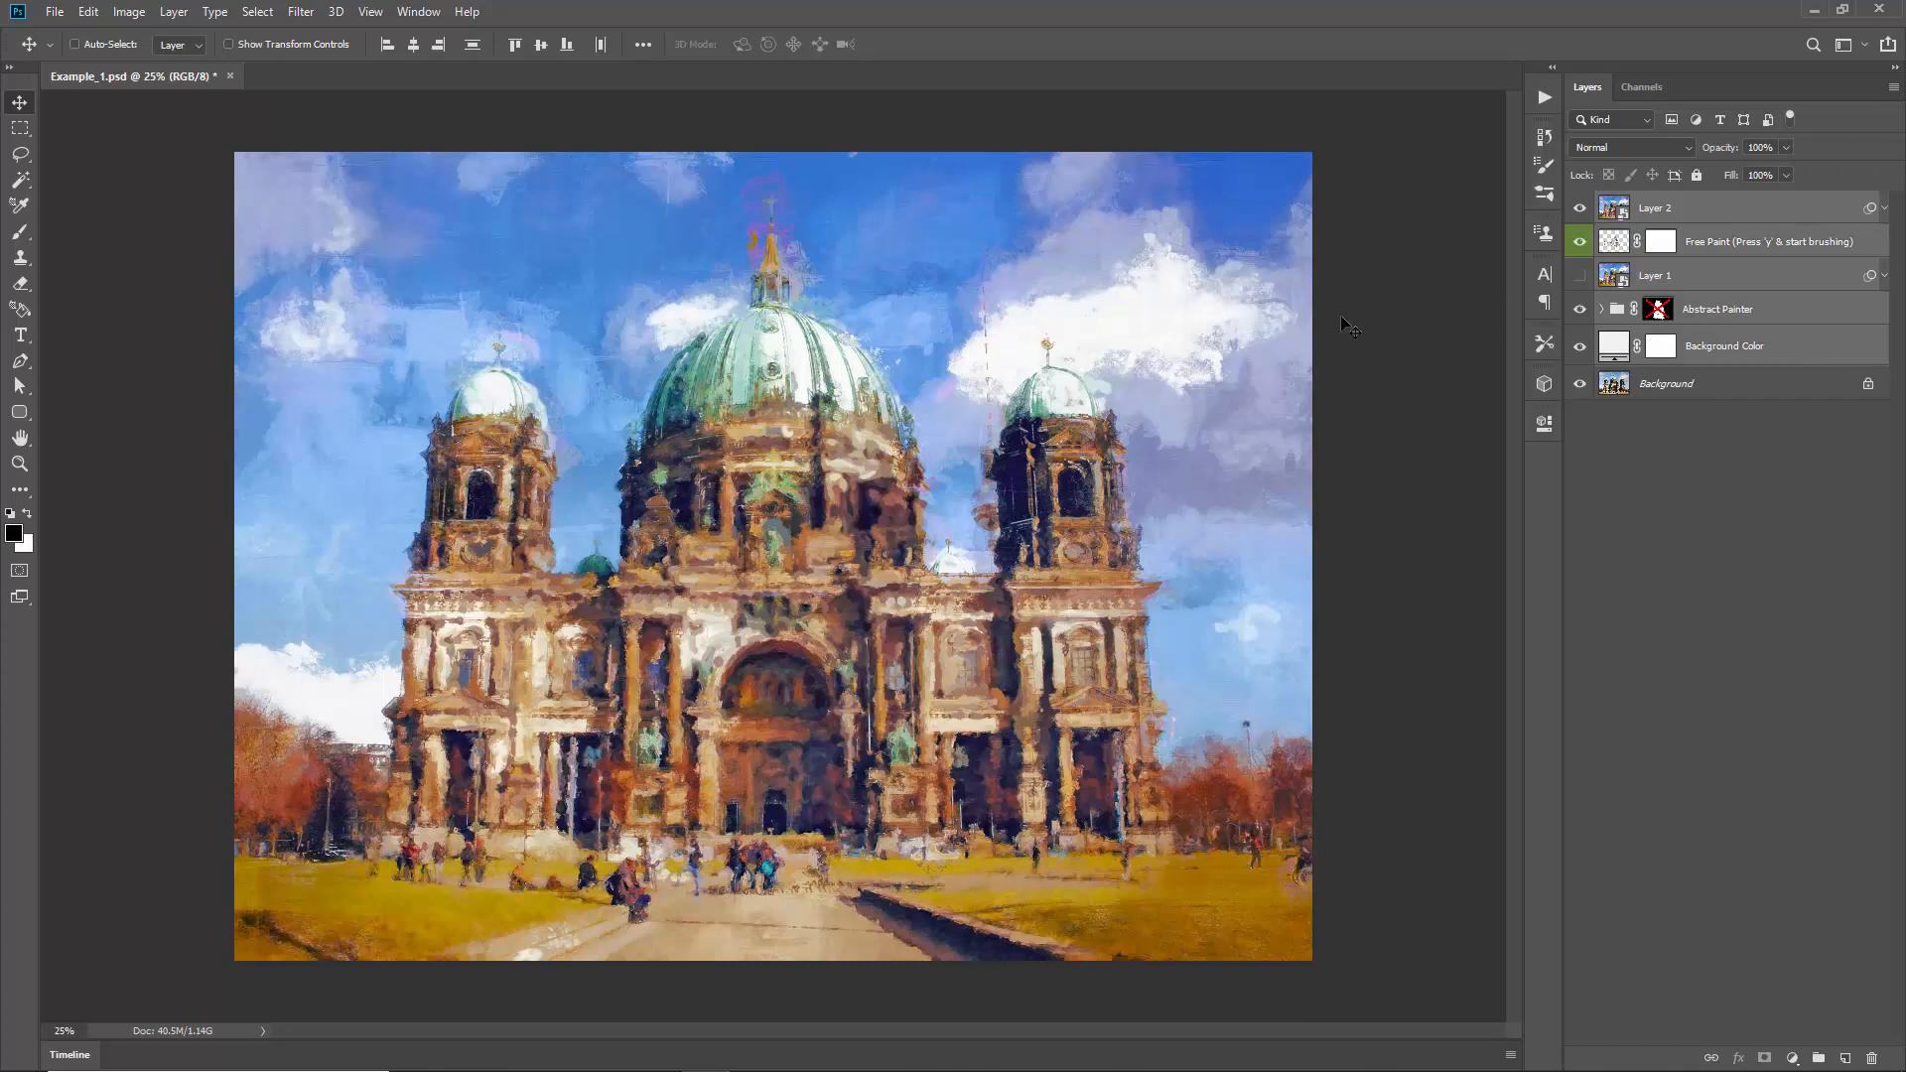
pyautogui.press('ctrl')
pyautogui.hotkey('ctrl', 'g')
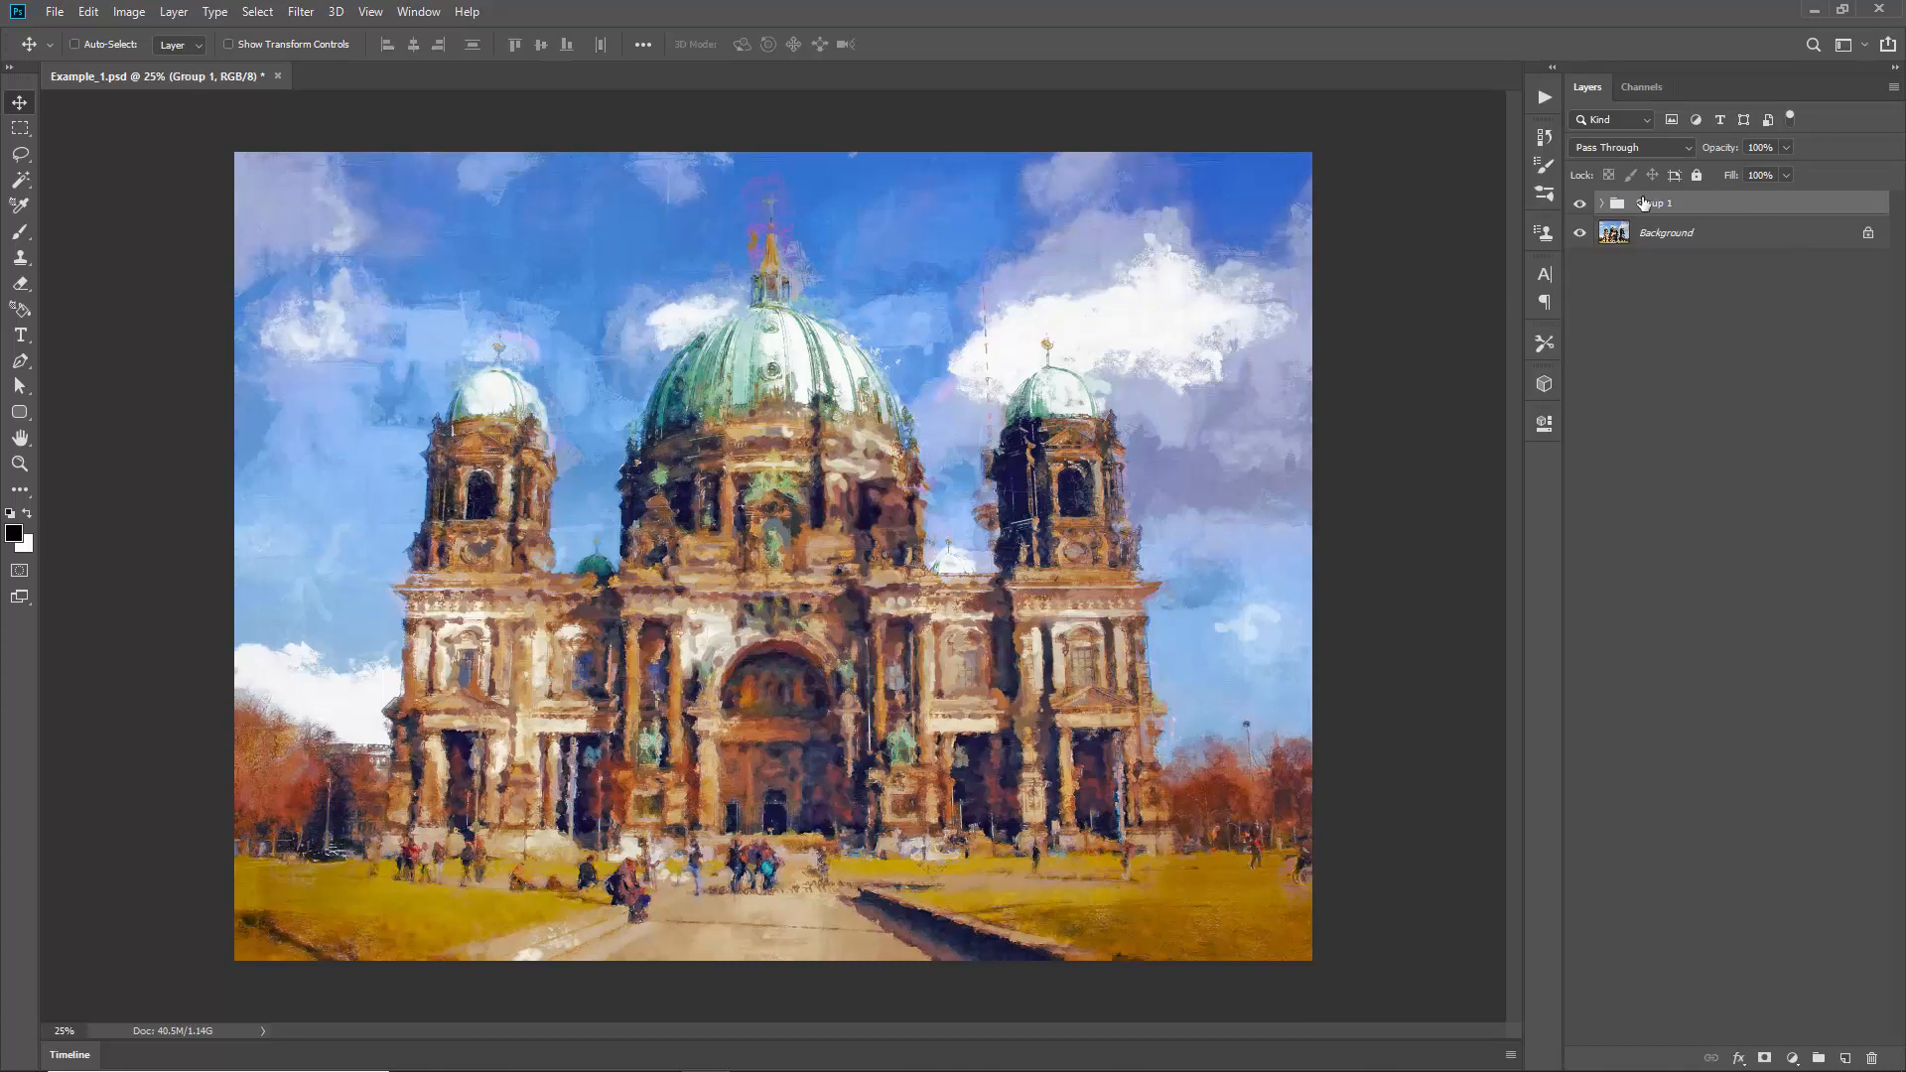
# Step: Toggle the new group's visibility several times to compare the painted cathedral with the original photo
pyautogui.click(1580, 204)
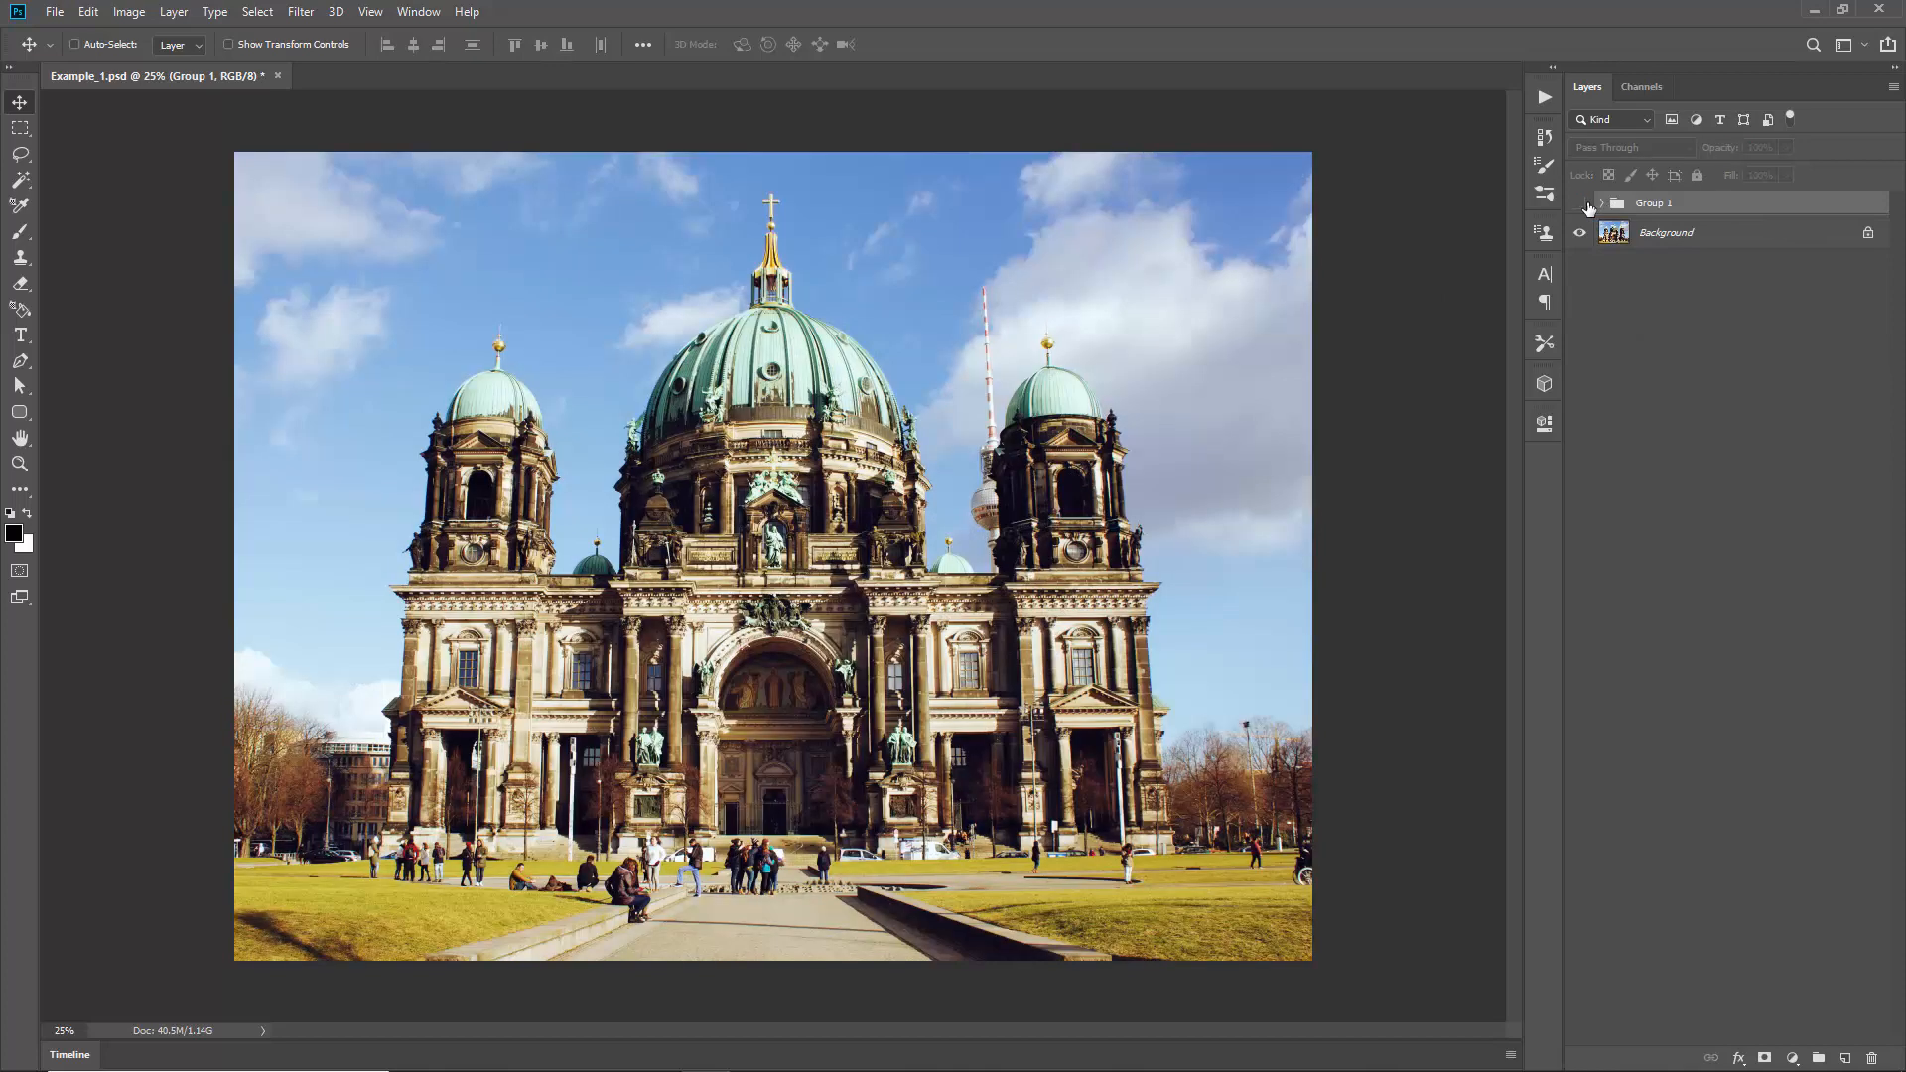
pyautogui.click(1584, 203)
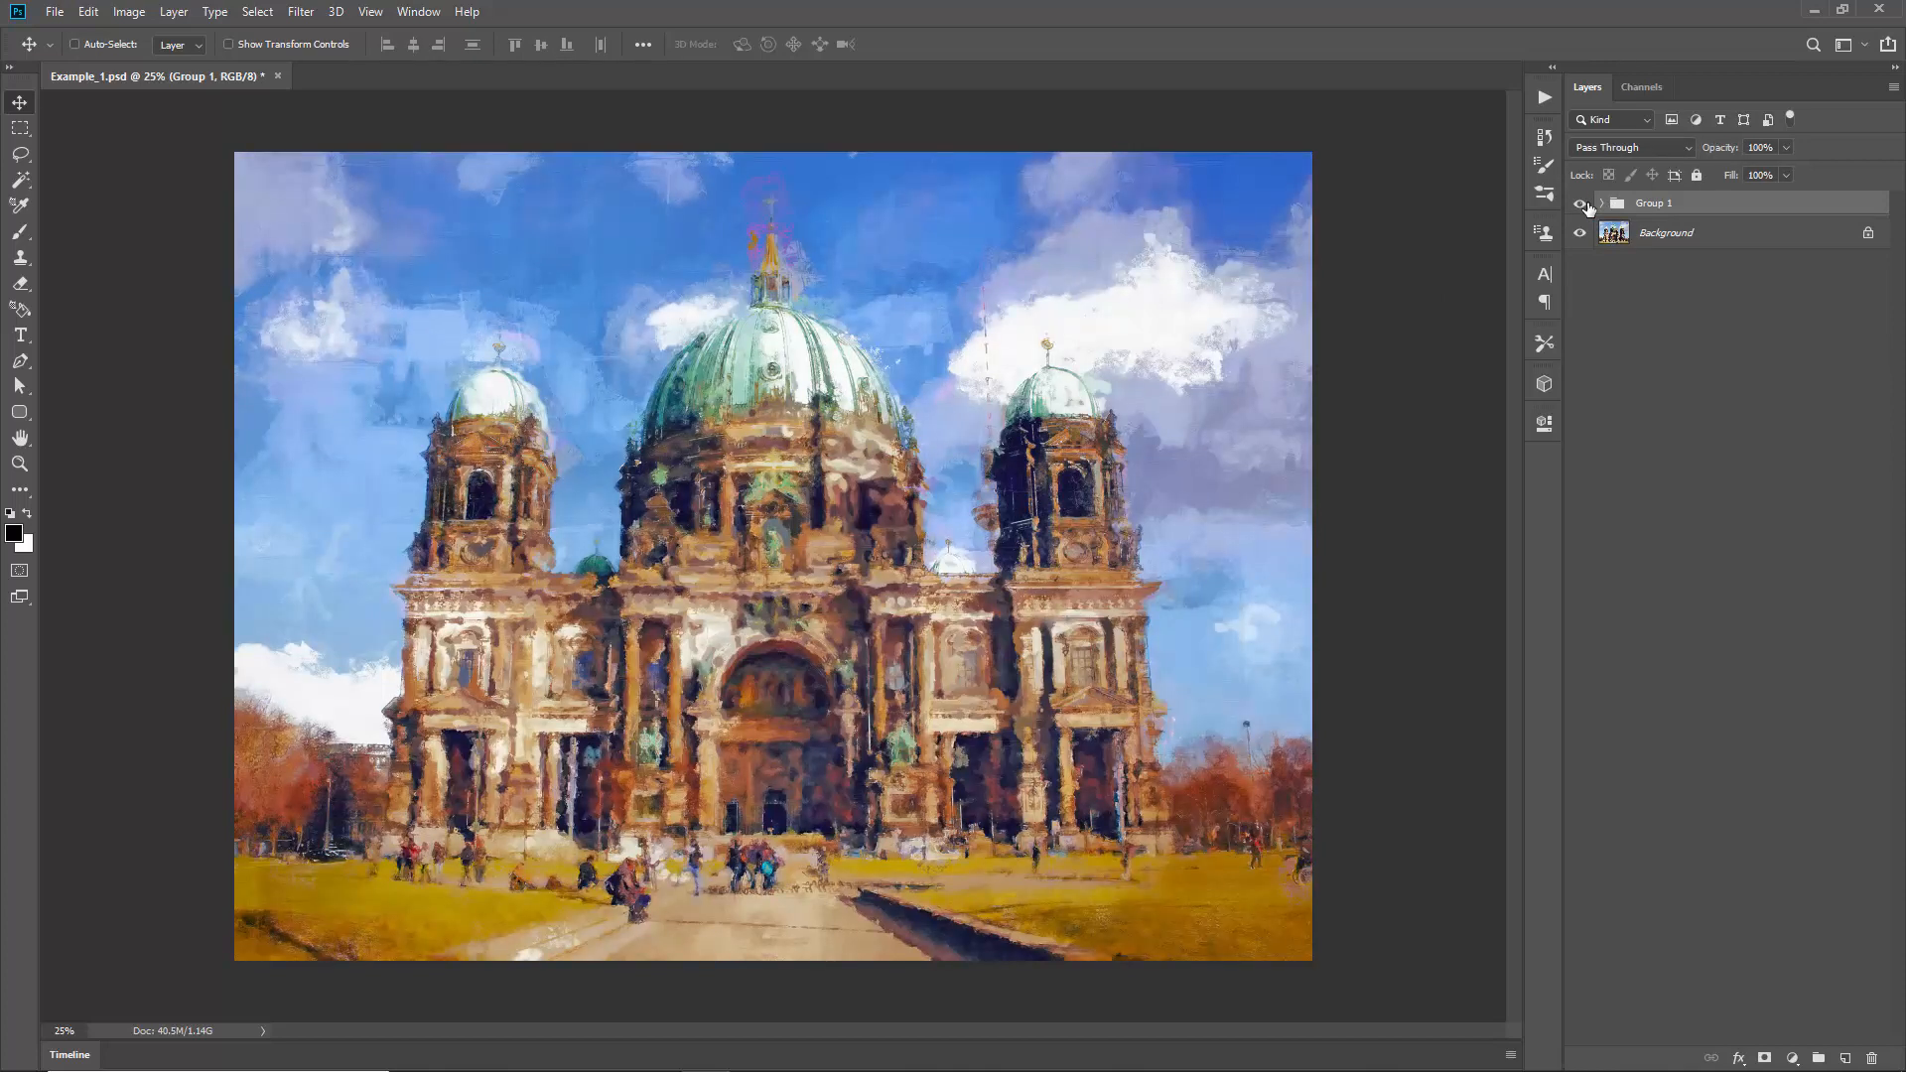
pyautogui.click(1584, 204)
pyautogui.click(1584, 204)
pyautogui.click(1588, 206)
pyautogui.click(1590, 207)
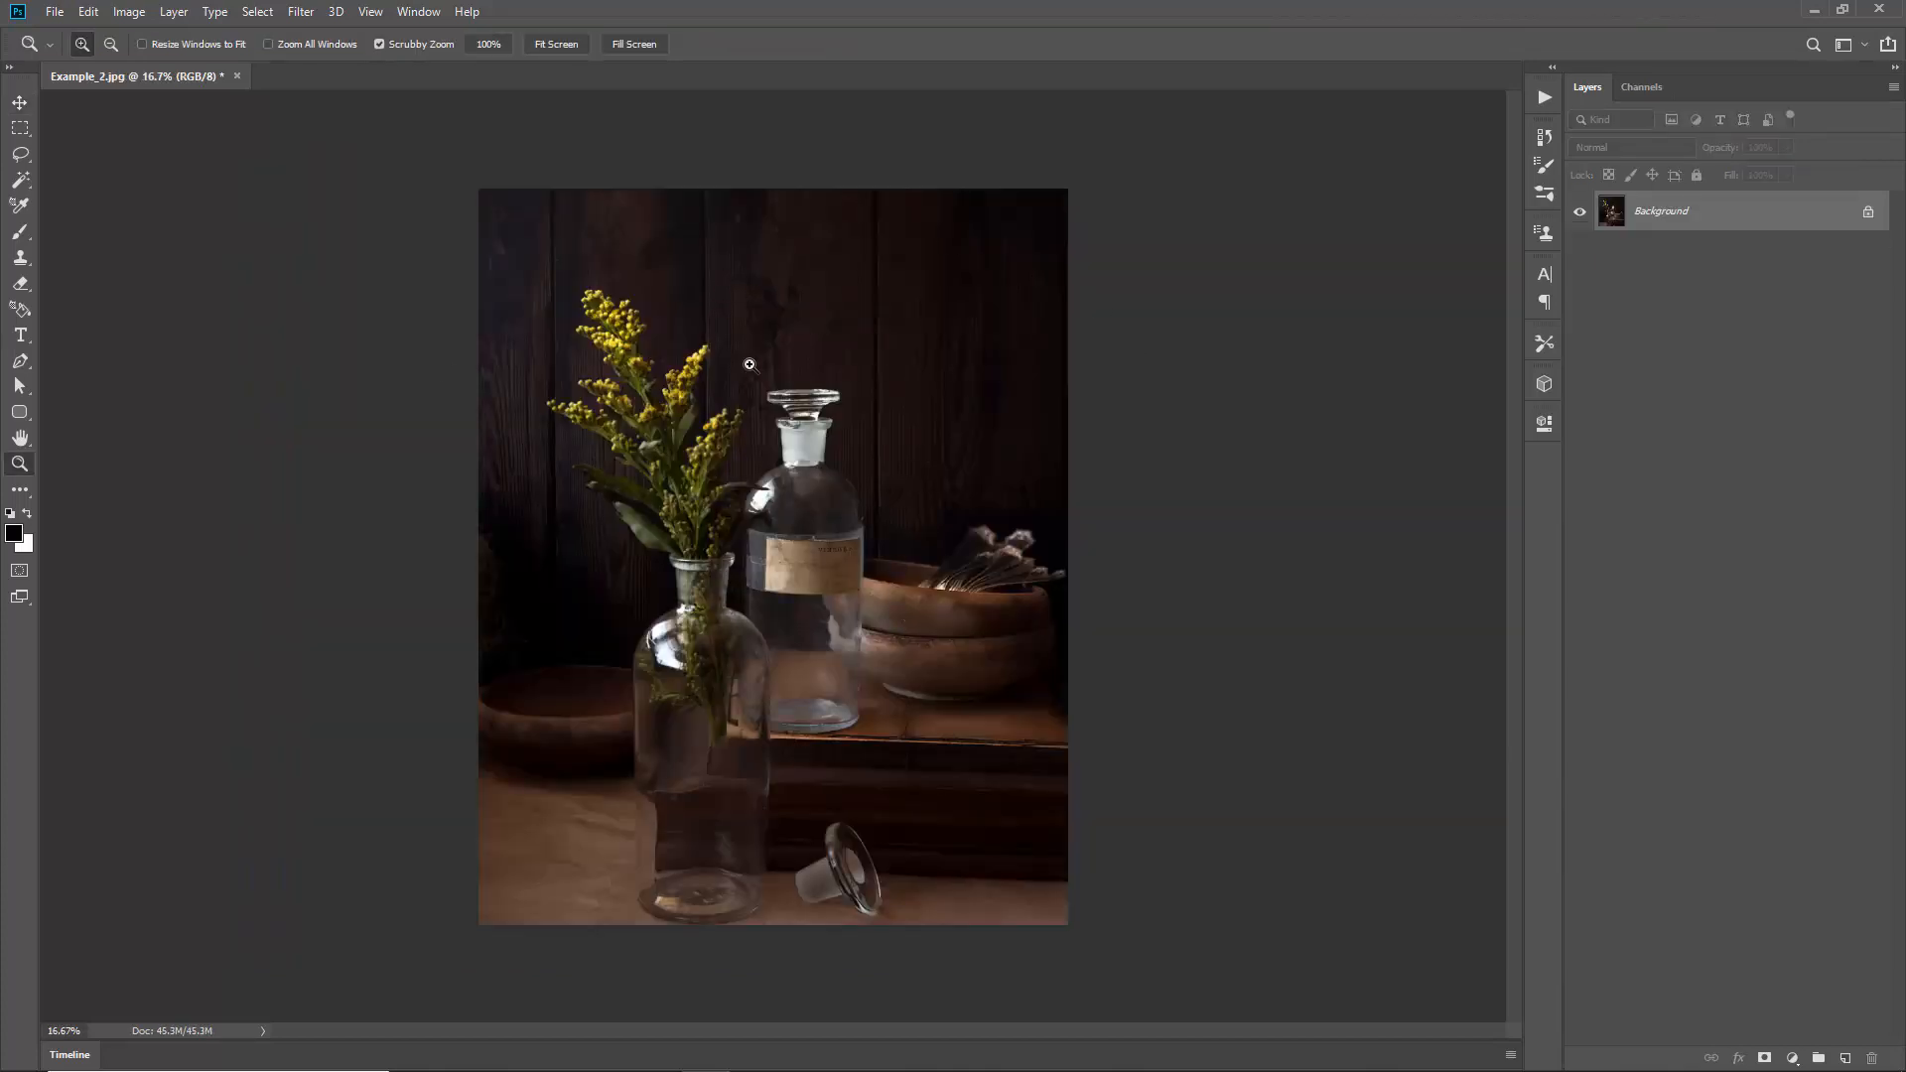
# Step: Check the pixel dimensions and resolution of Example_2.jpg in Image Size, keeping its current size
pyautogui.press('v')
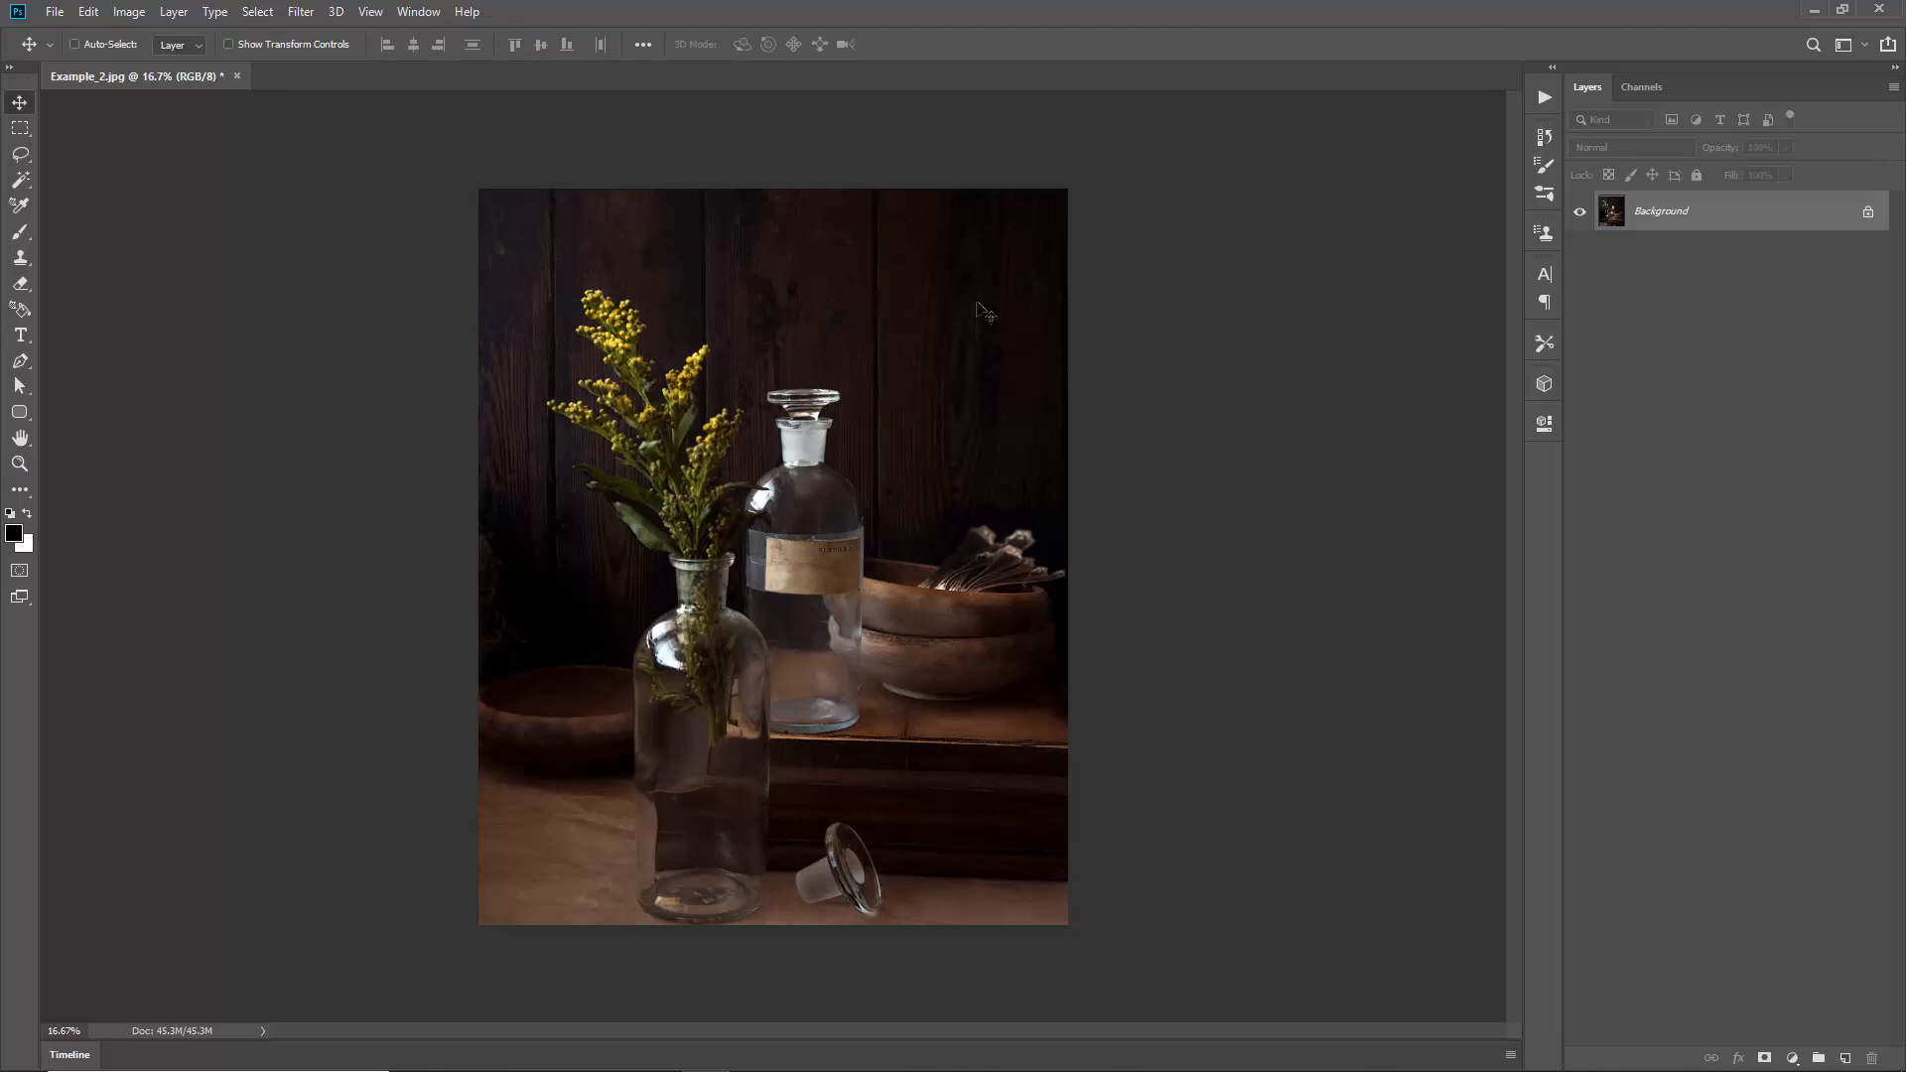
pyautogui.click(129, 11)
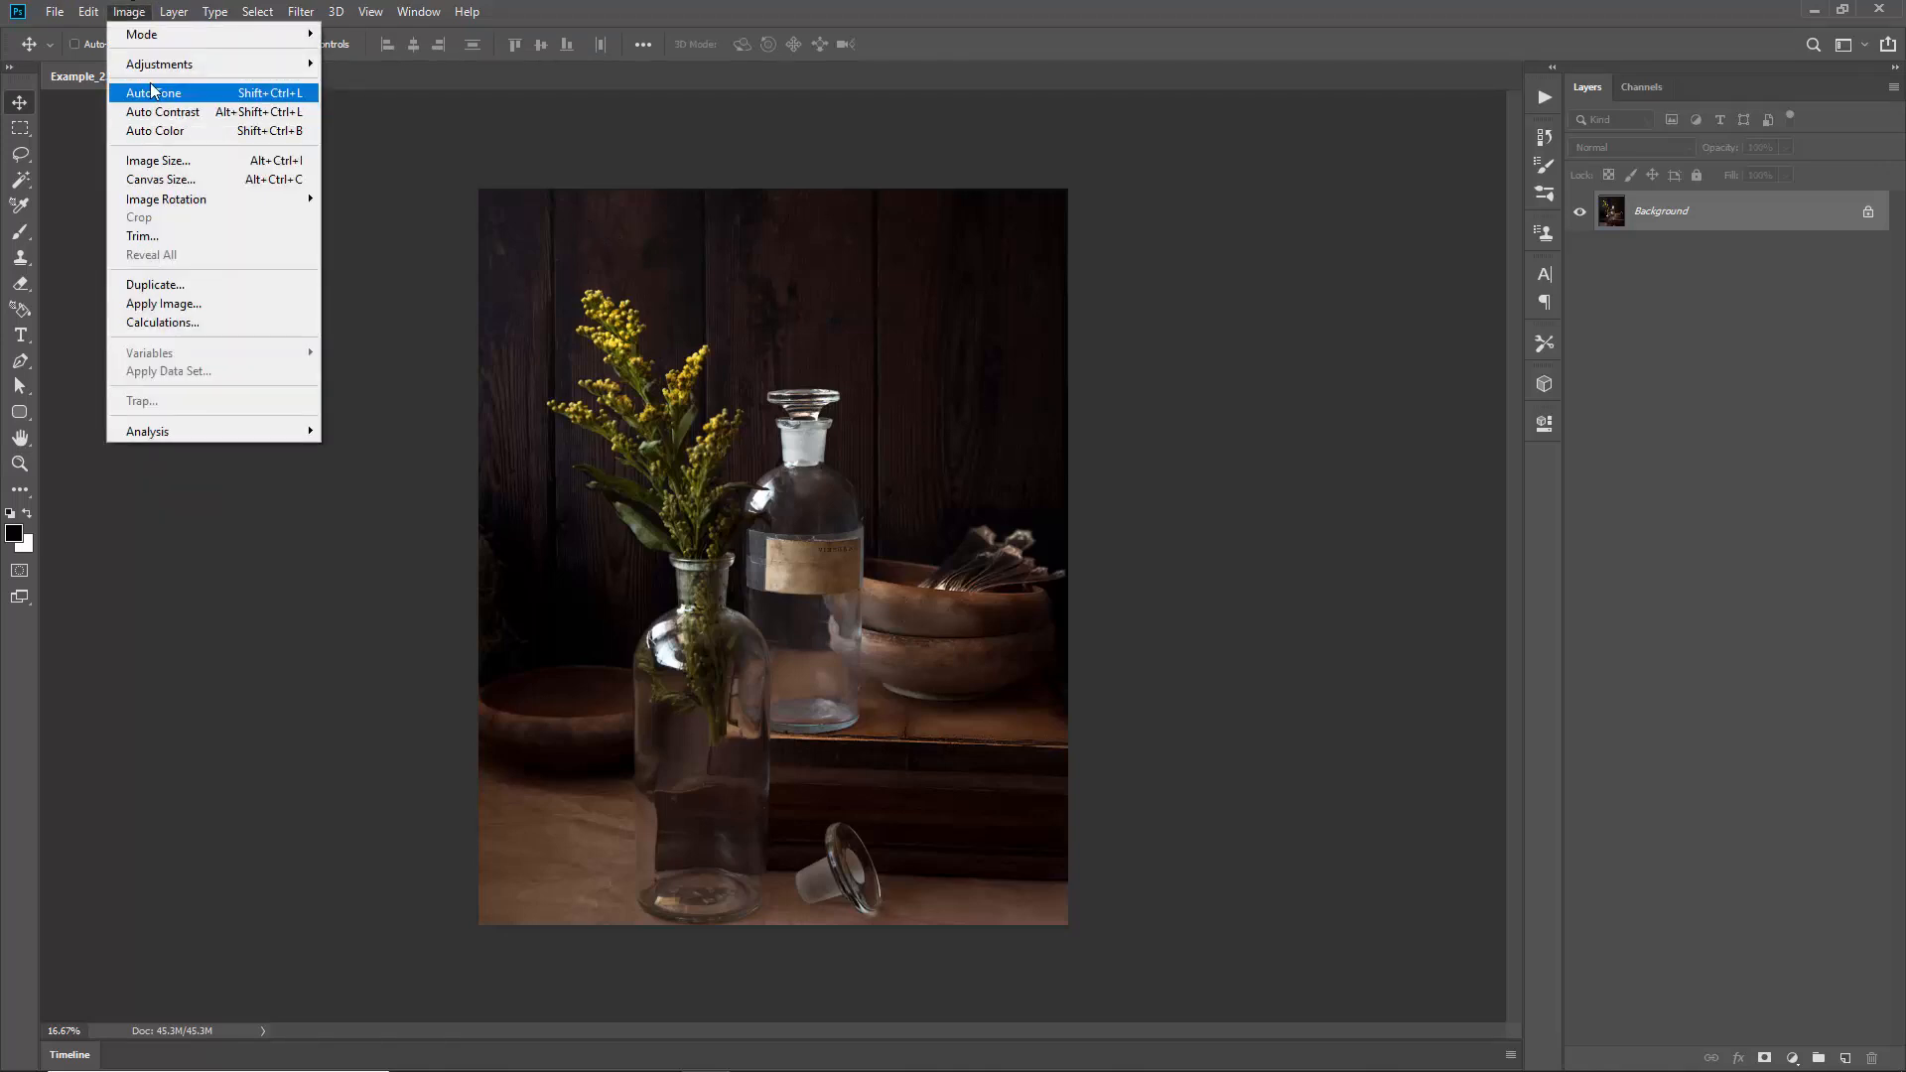
pyautogui.click(214, 160)
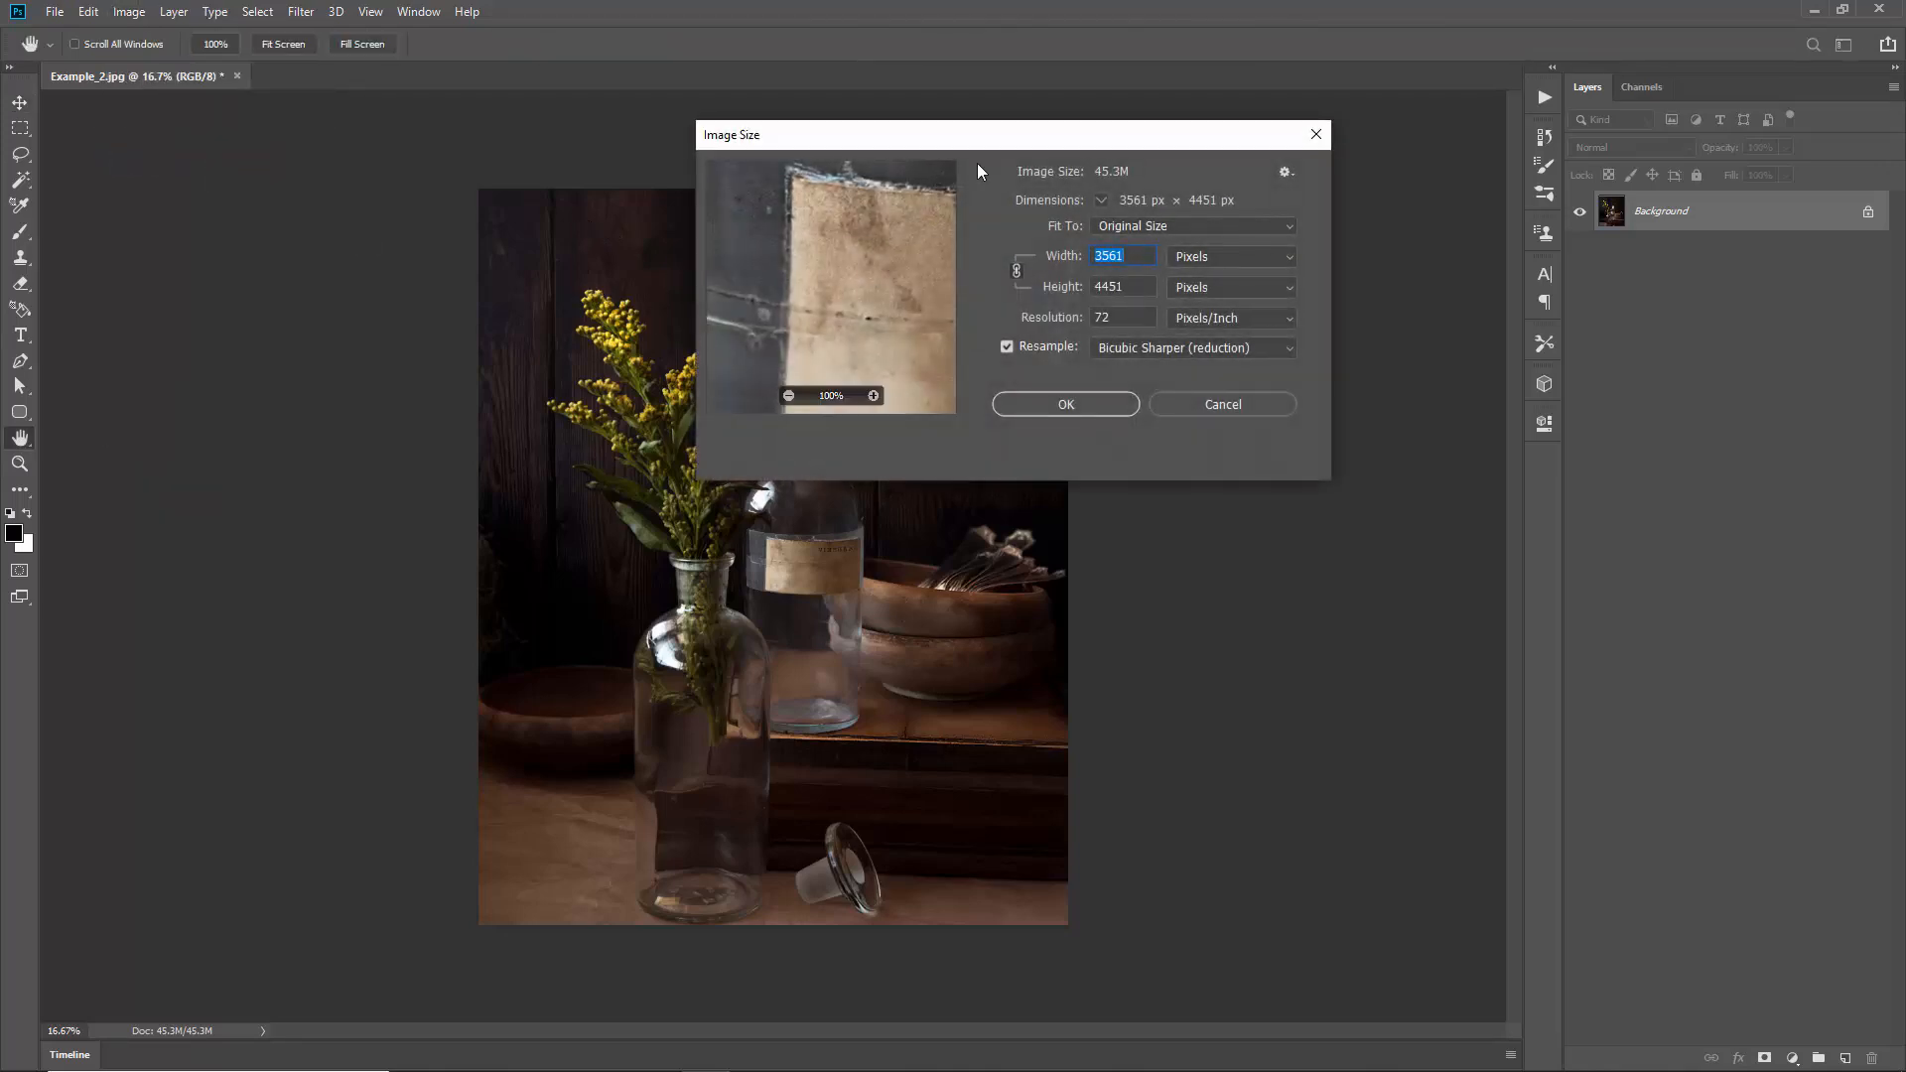
pyautogui.moveTo(967, 141); pyautogui.dragTo(1087, 134)
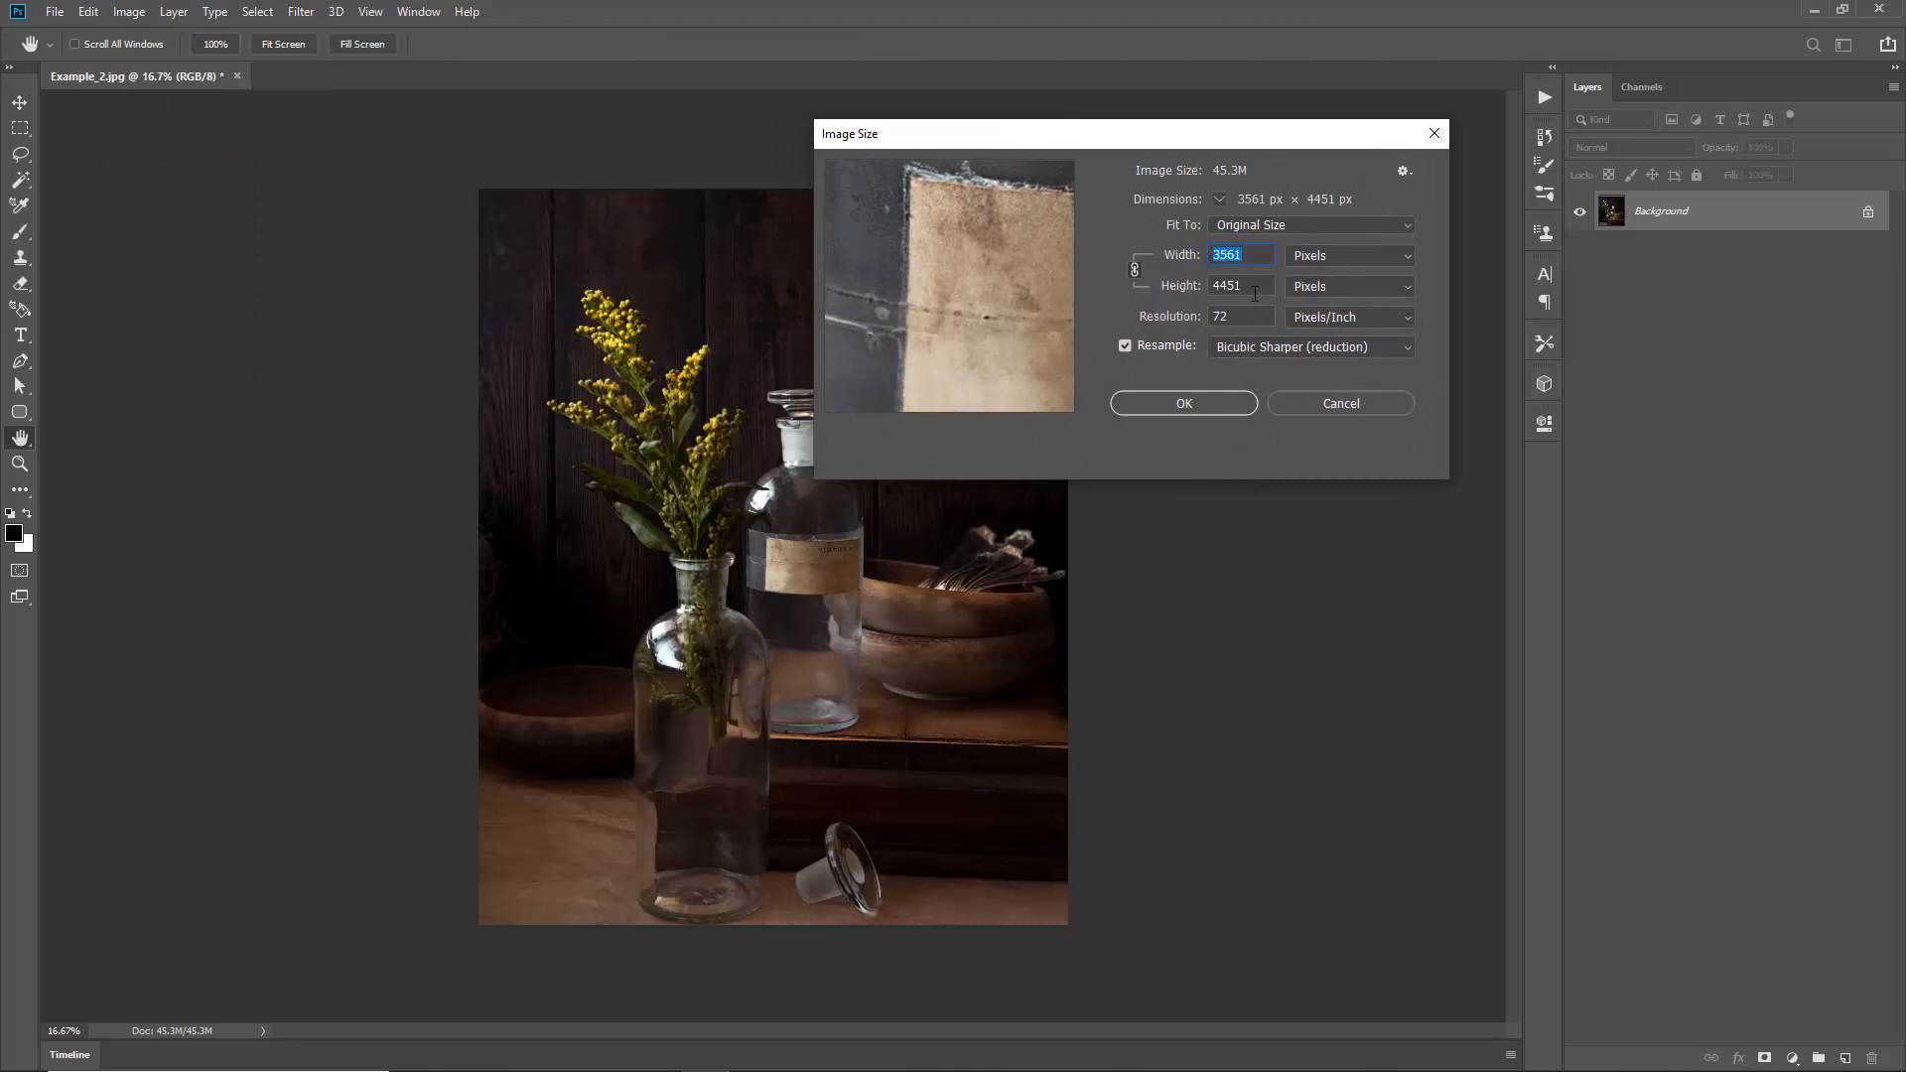
pyautogui.moveTo(1254, 294); pyautogui.dragTo(1210, 289)
pyautogui.click(1267, 287)
pyautogui.moveTo(1267, 287); pyautogui.dragTo(1194, 288)
pyautogui.click(1193, 401)
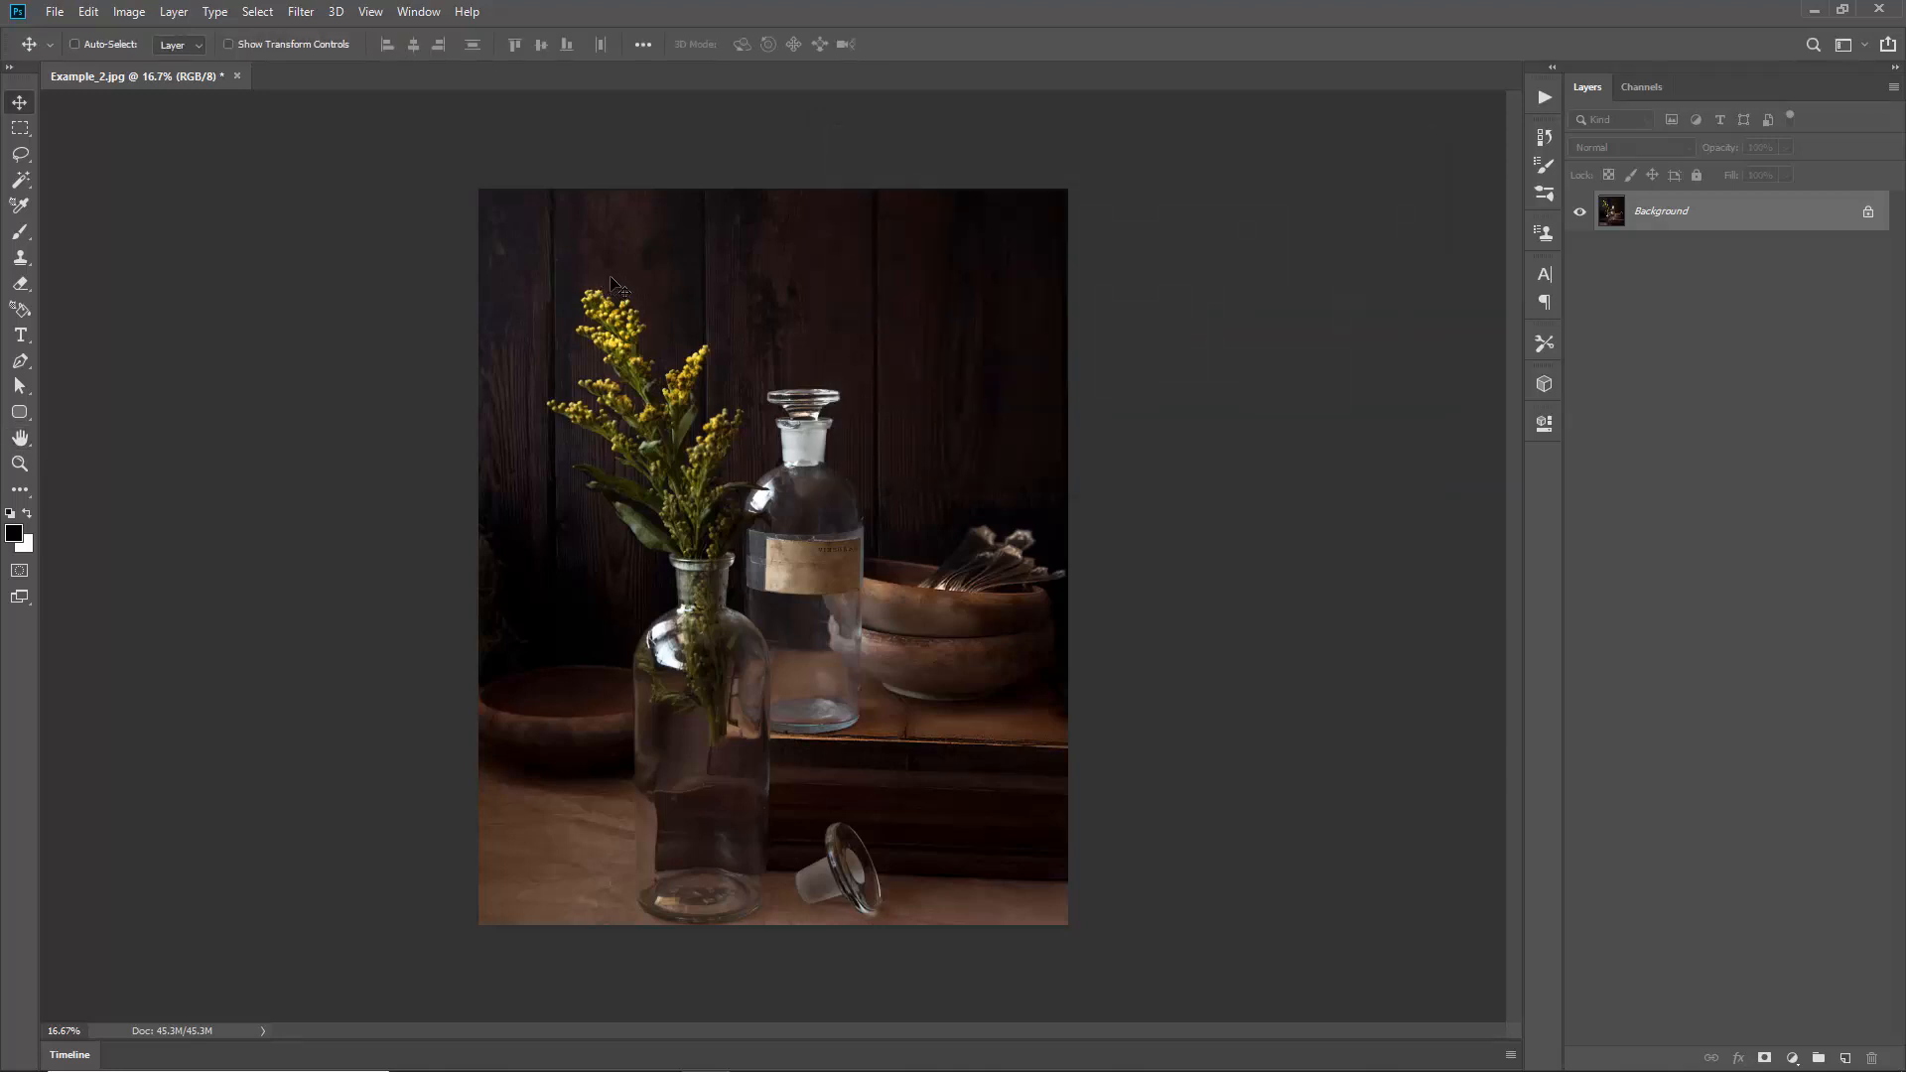
# Step: Play the **PLAY - Abstract Painter** action on the still-life photo and continue past its texture overlay instructions
pyautogui.click(1545, 100)
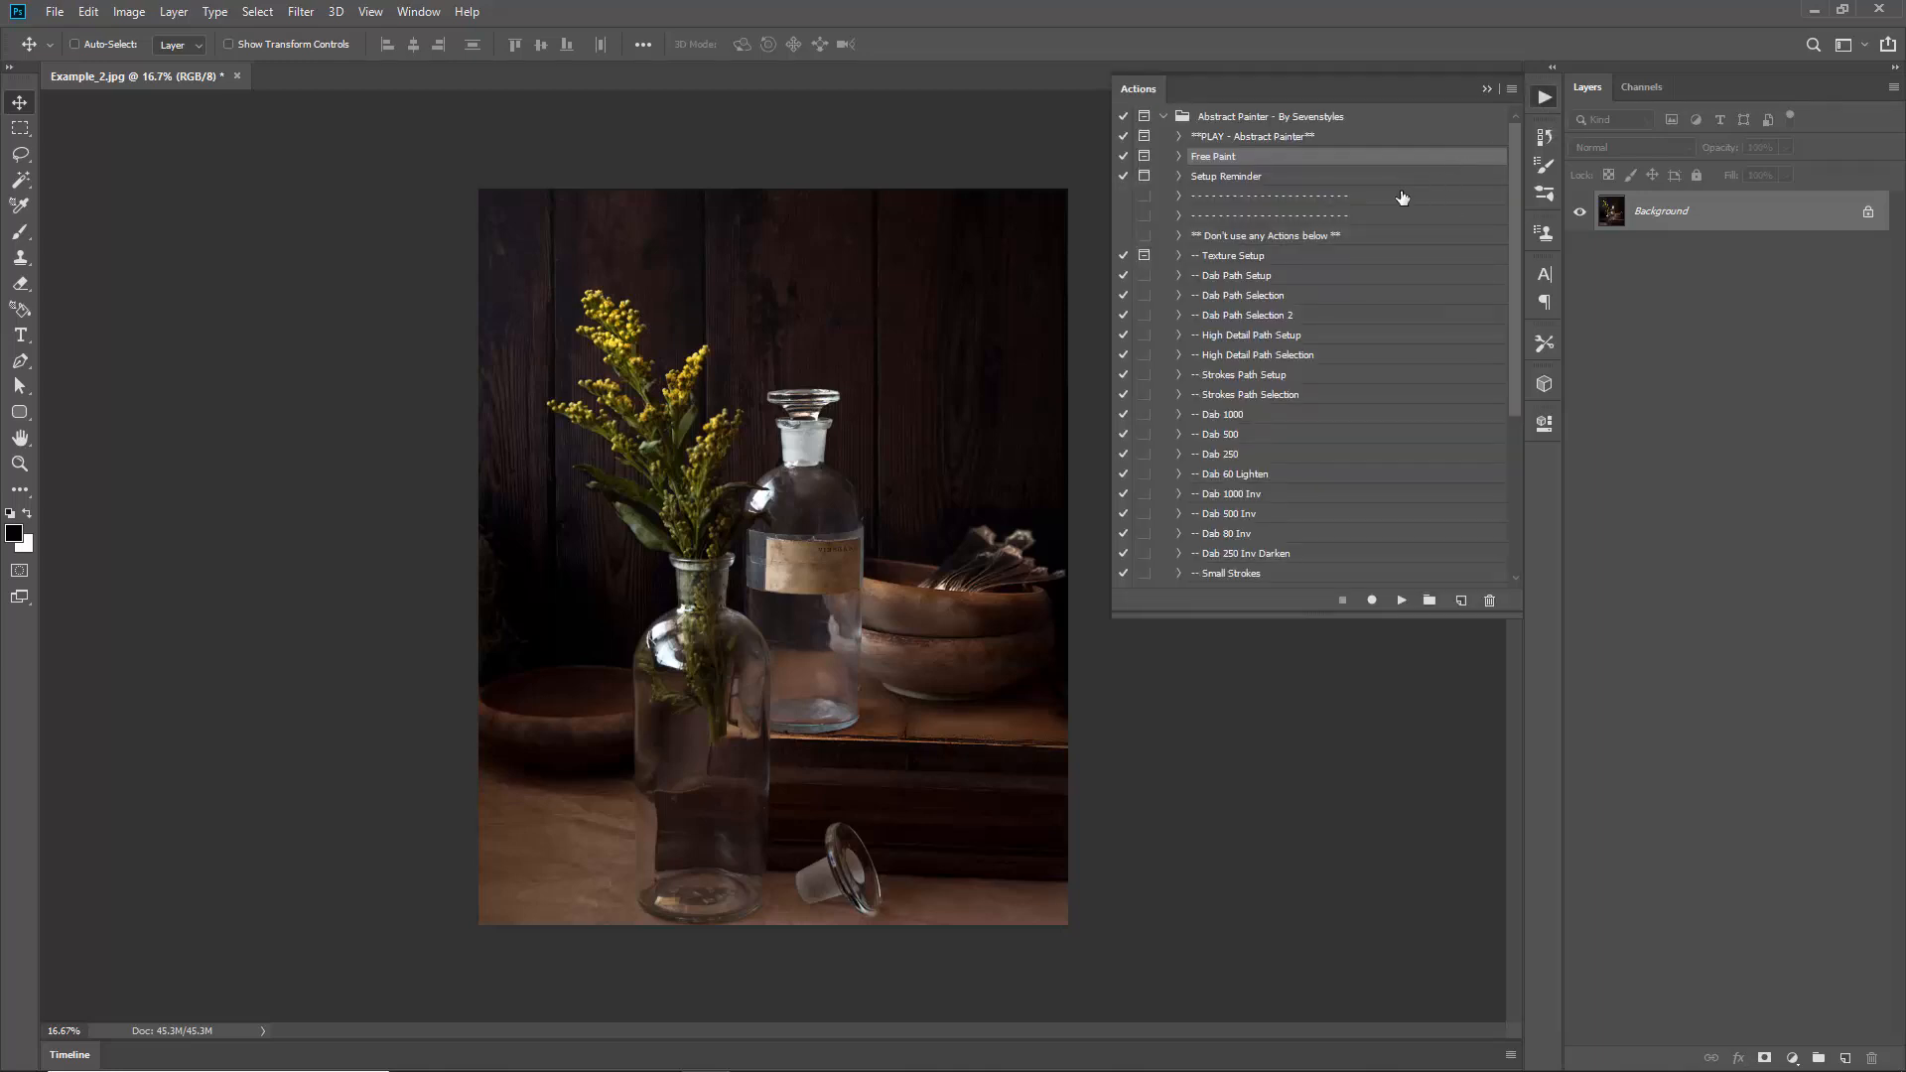
pyautogui.click(1234, 138)
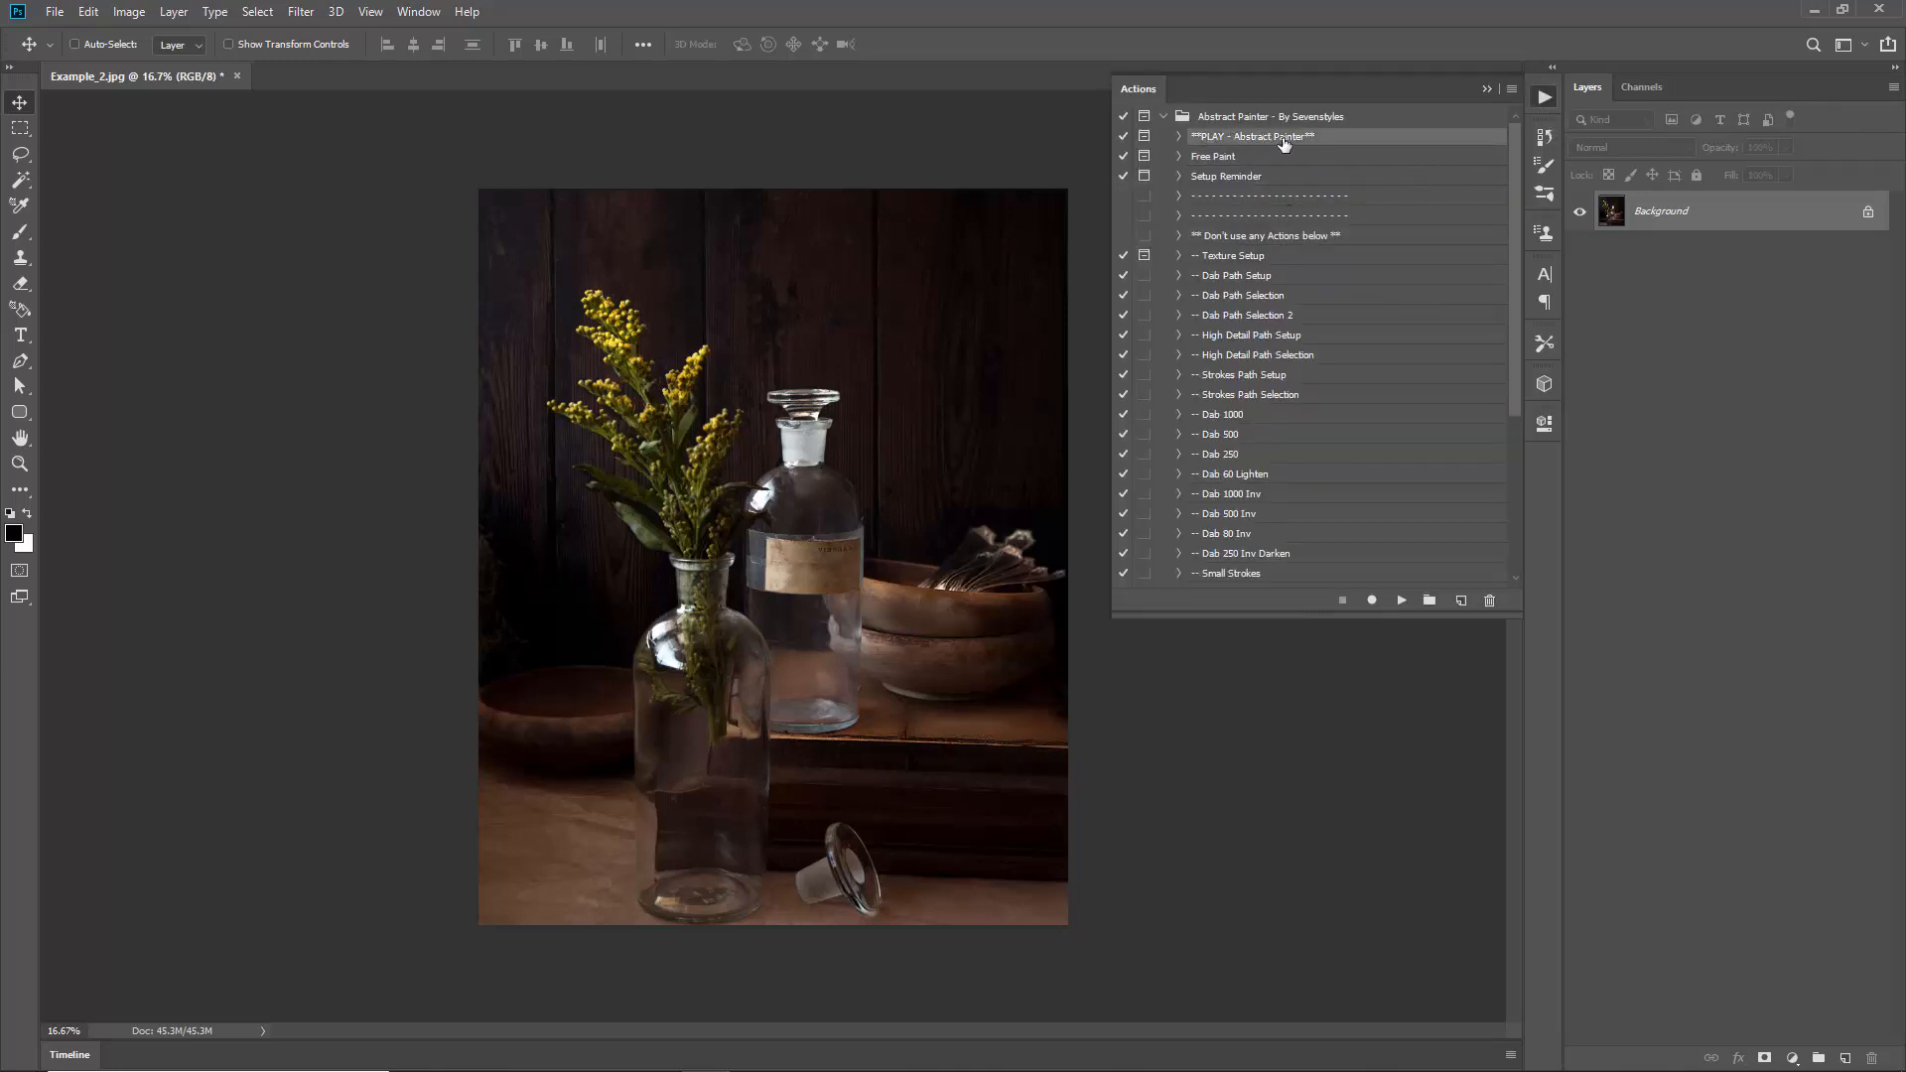
pyautogui.click(1402, 600)
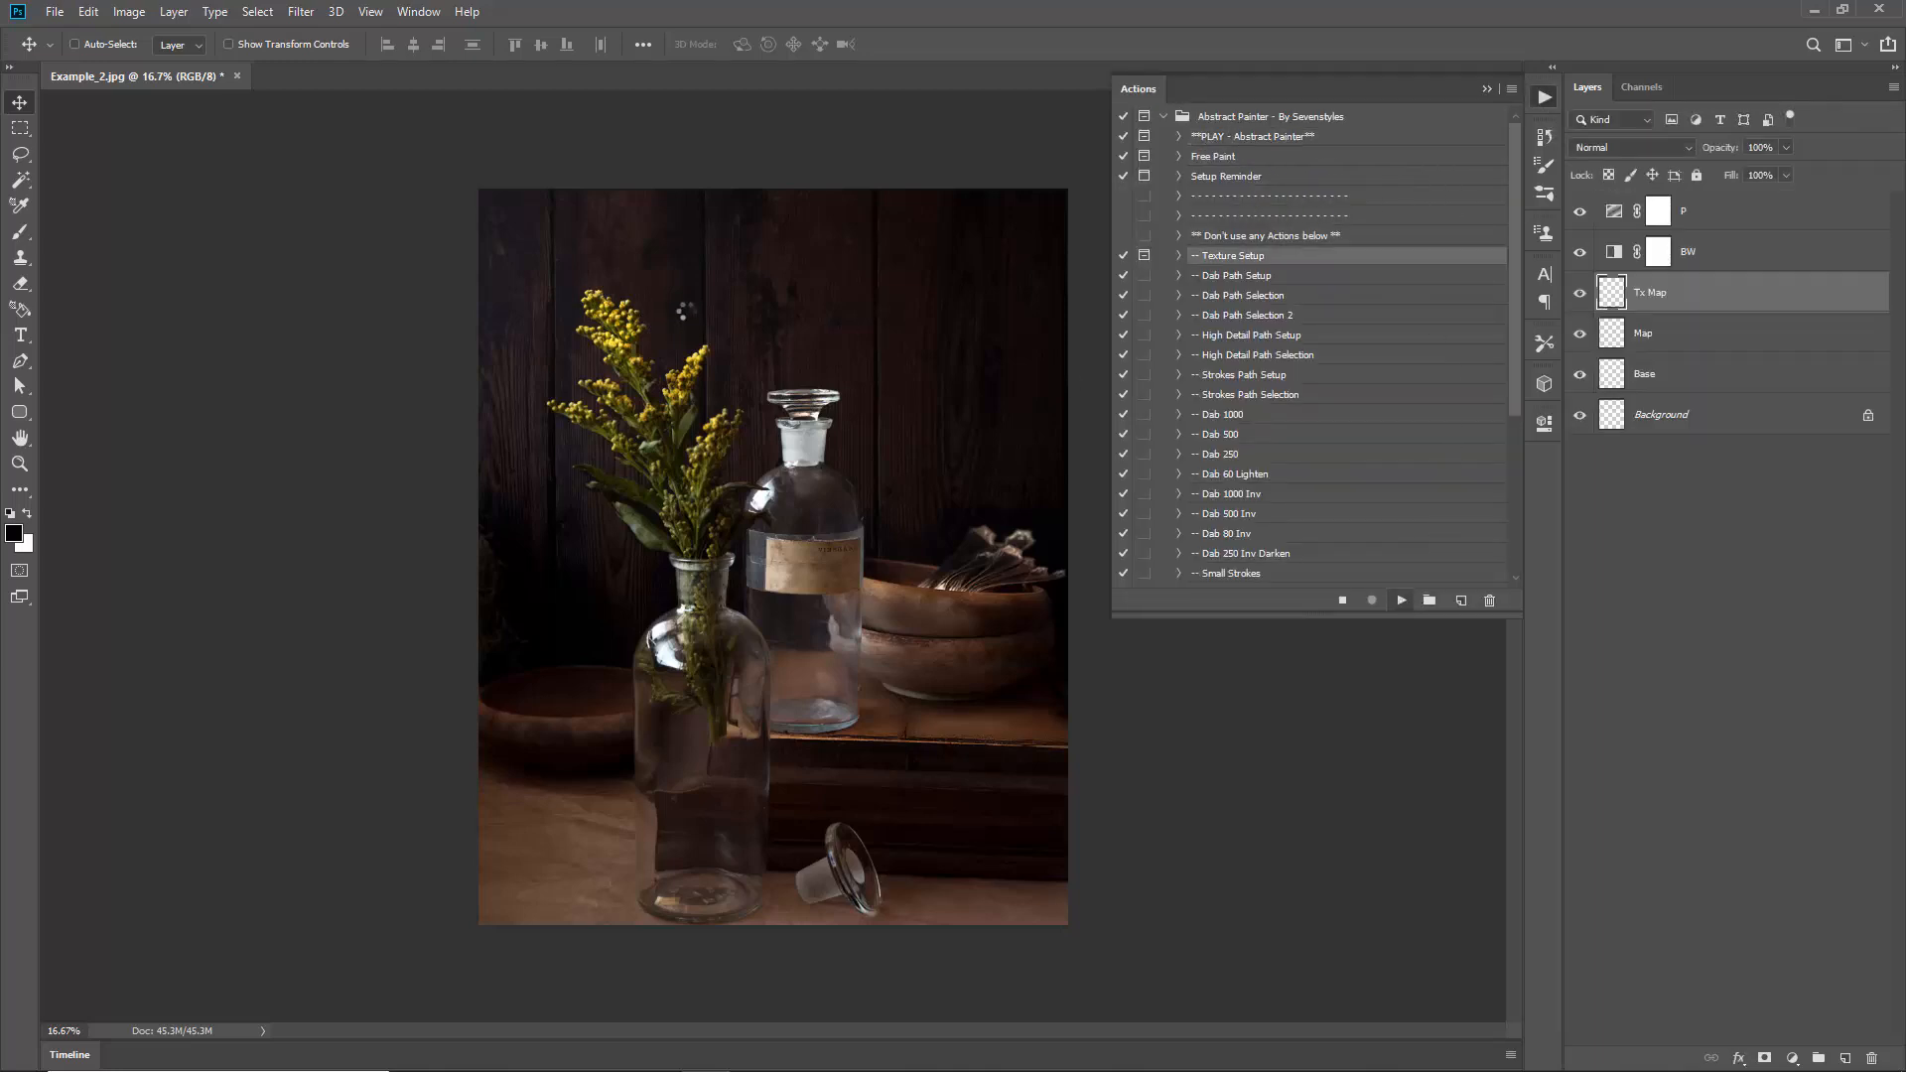
pyautogui.moveTo(725, 238); pyautogui.dragTo(541, 197)
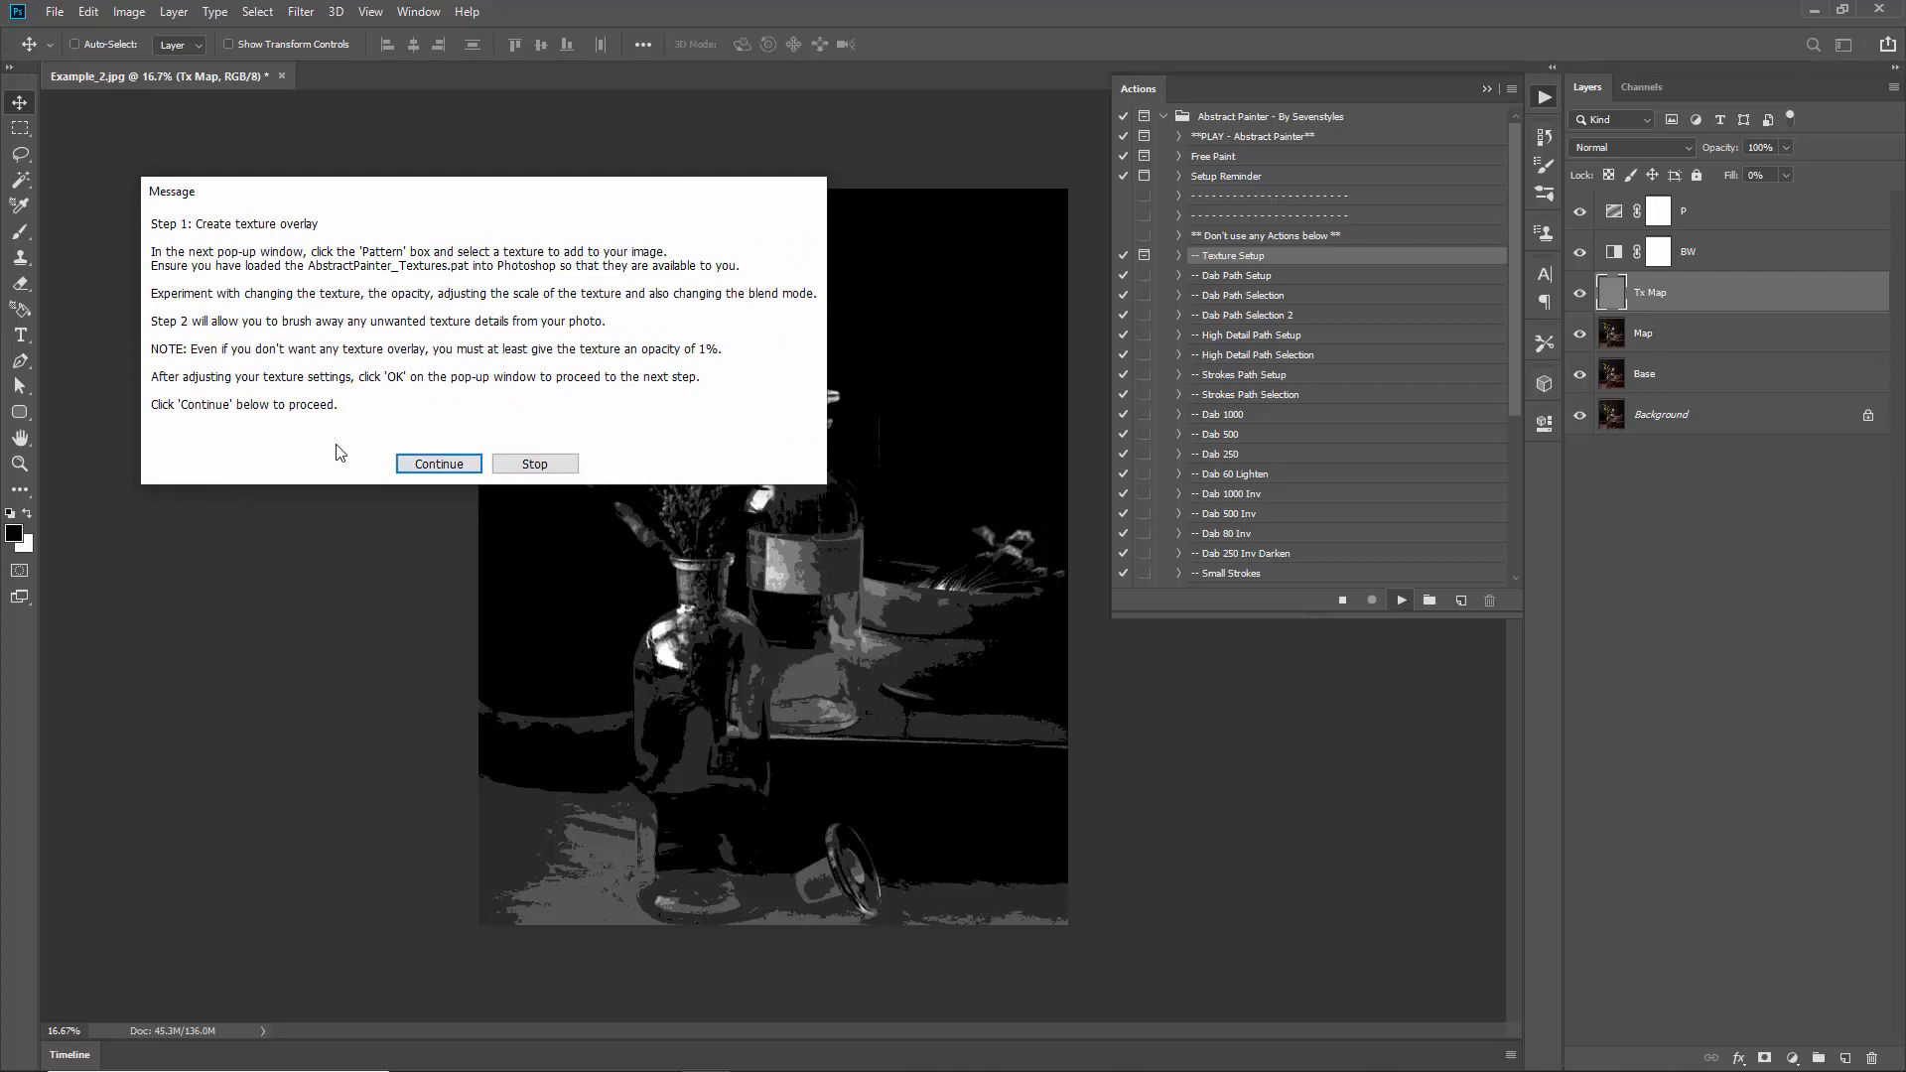
pyautogui.press('Return')
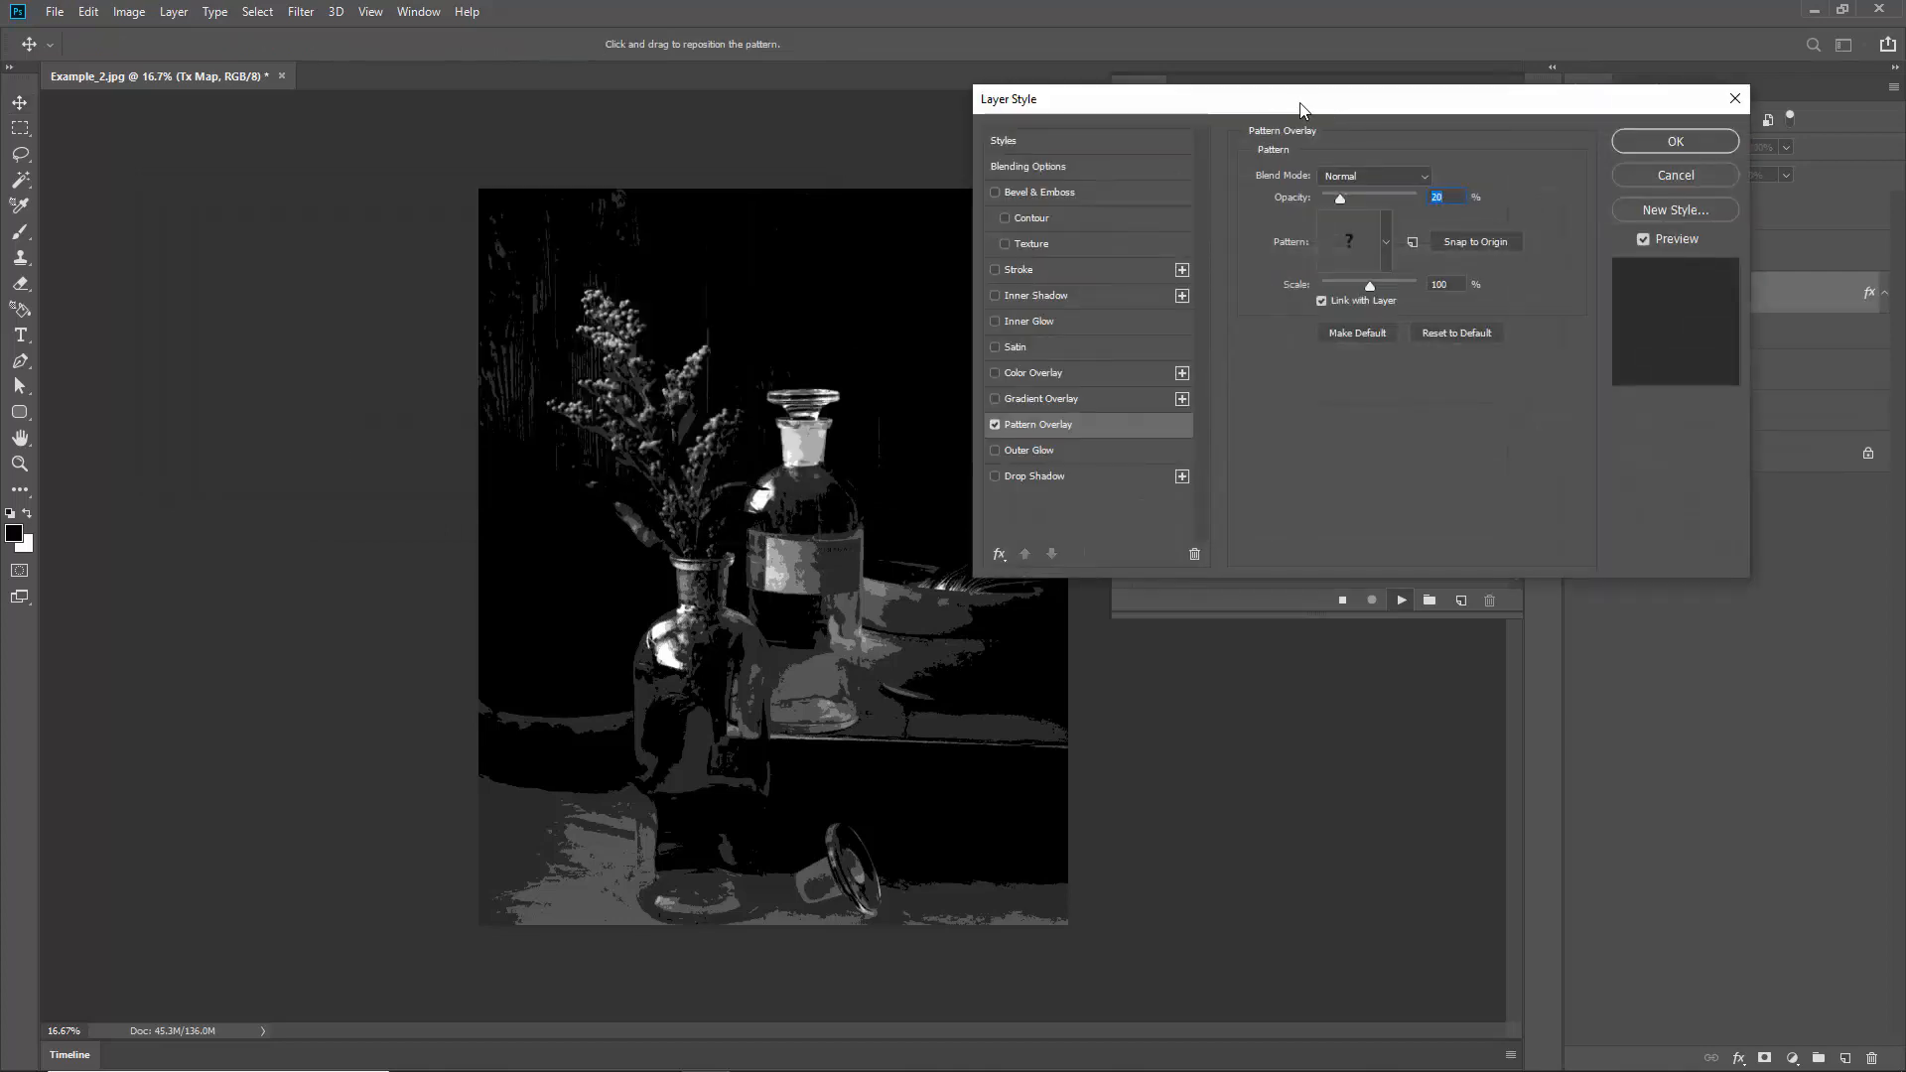
# Step: Apply the last grey texture in the second row as the pattern overlay, with Normal blending, 21% opacity and 71% scale
pyautogui.moveTo(1300, 109); pyautogui.dragTo(1356, 149)
pyautogui.click(1409, 284)
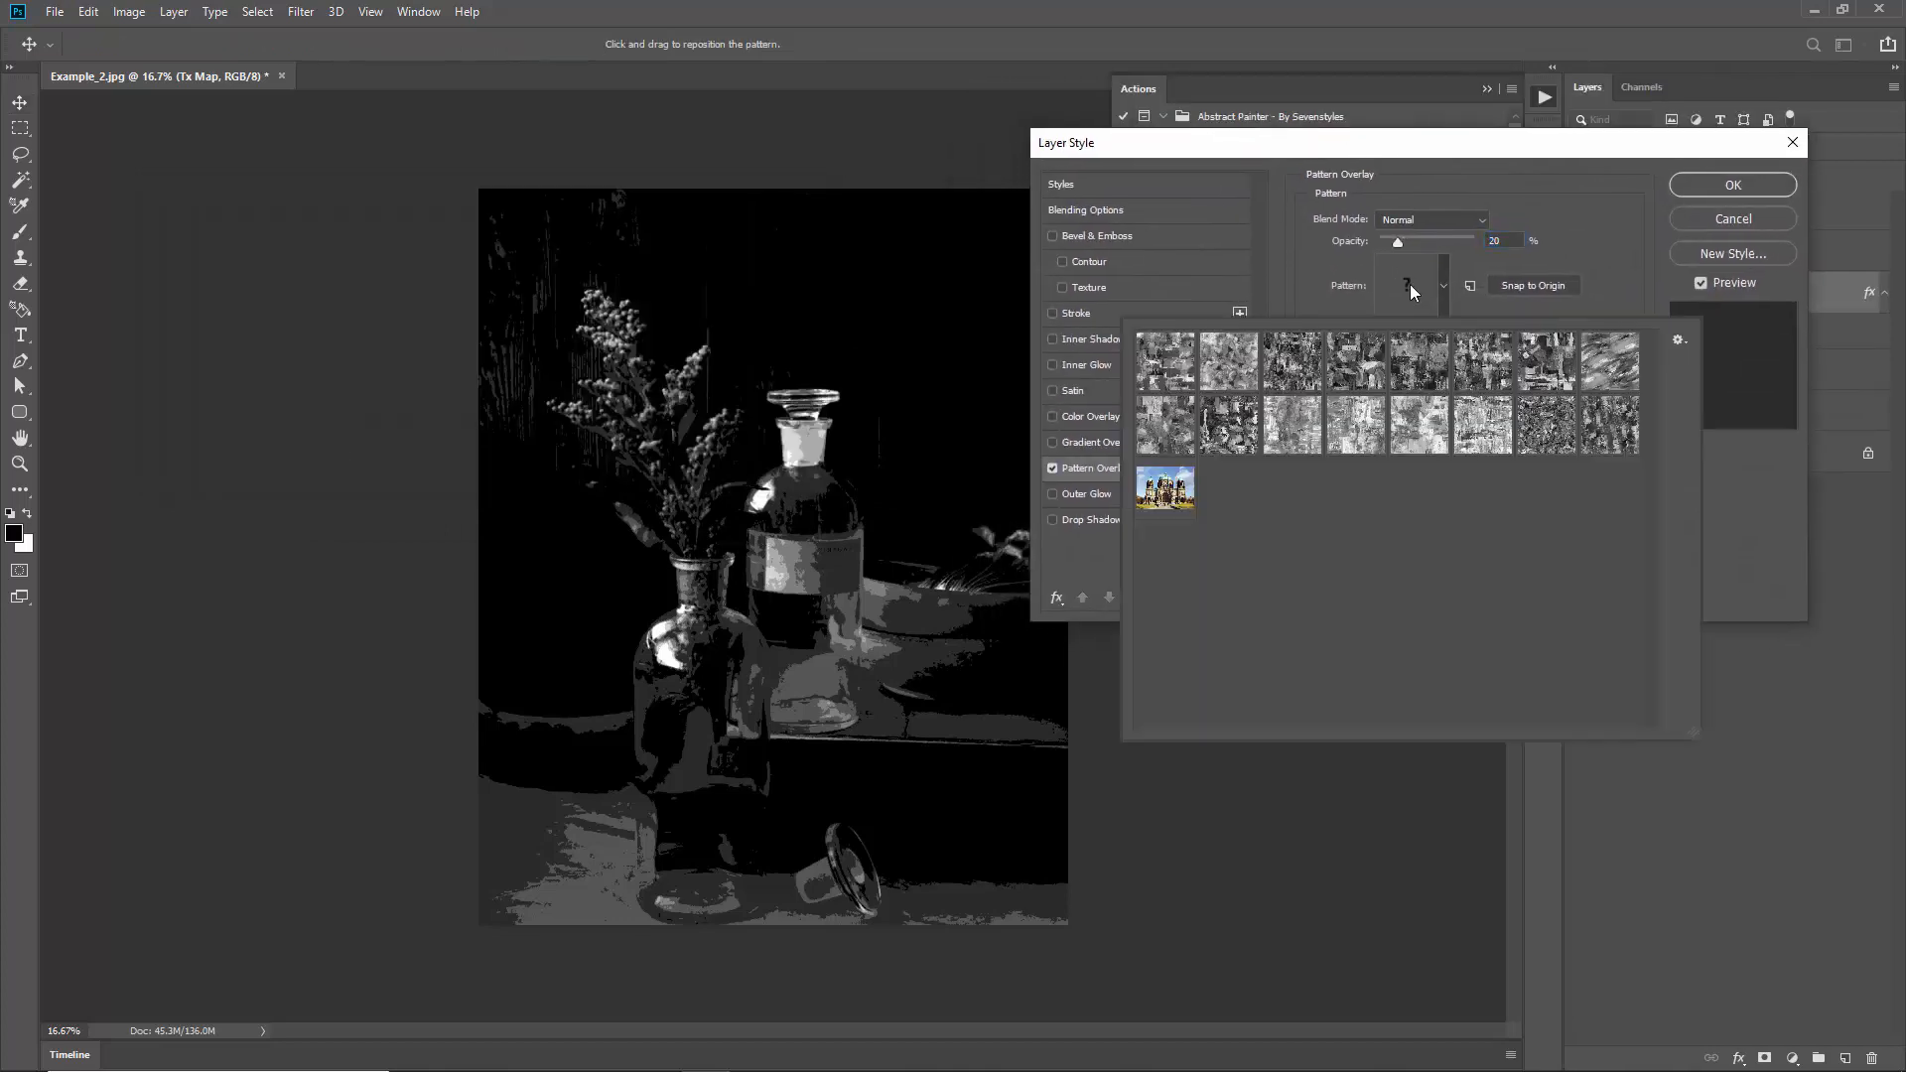
pyautogui.click(1596, 441)
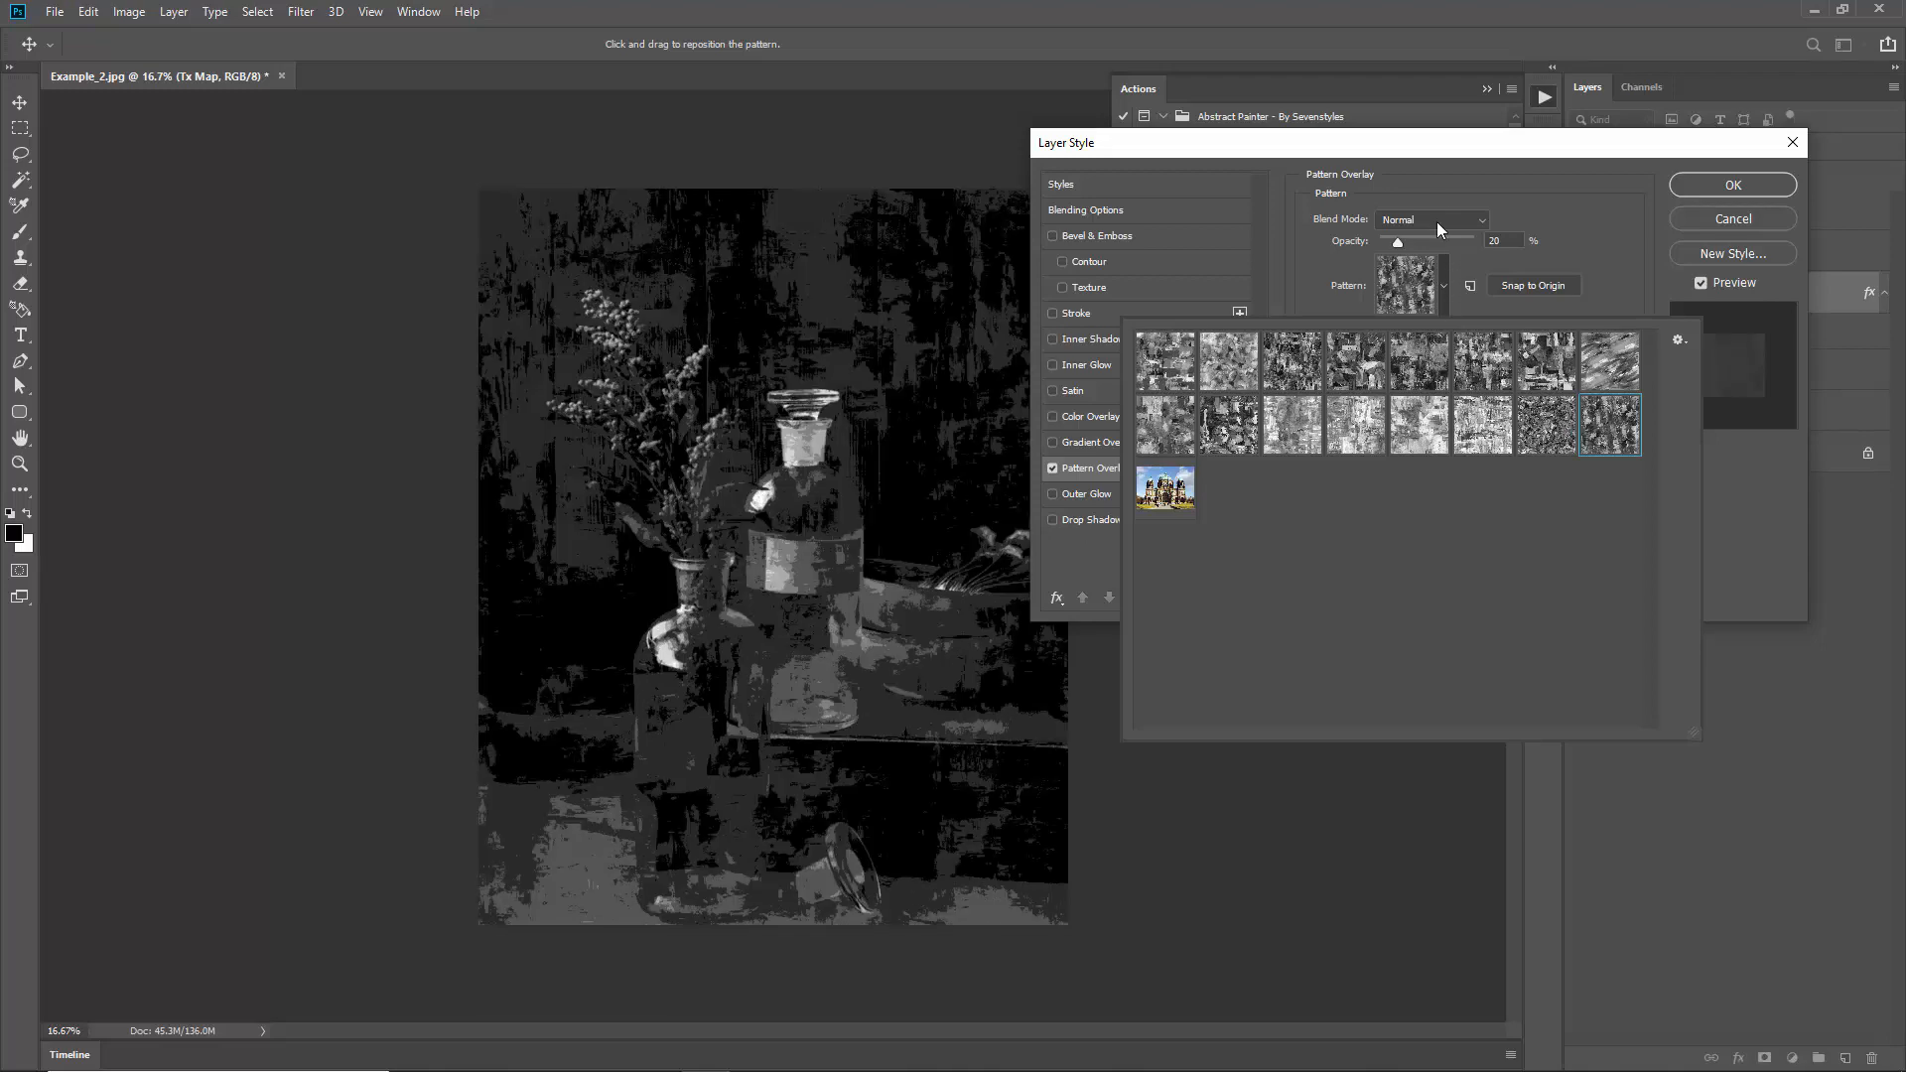
pyautogui.click(1433, 151)
pyautogui.moveTo(1426, 329); pyautogui.dragTo(1410, 329)
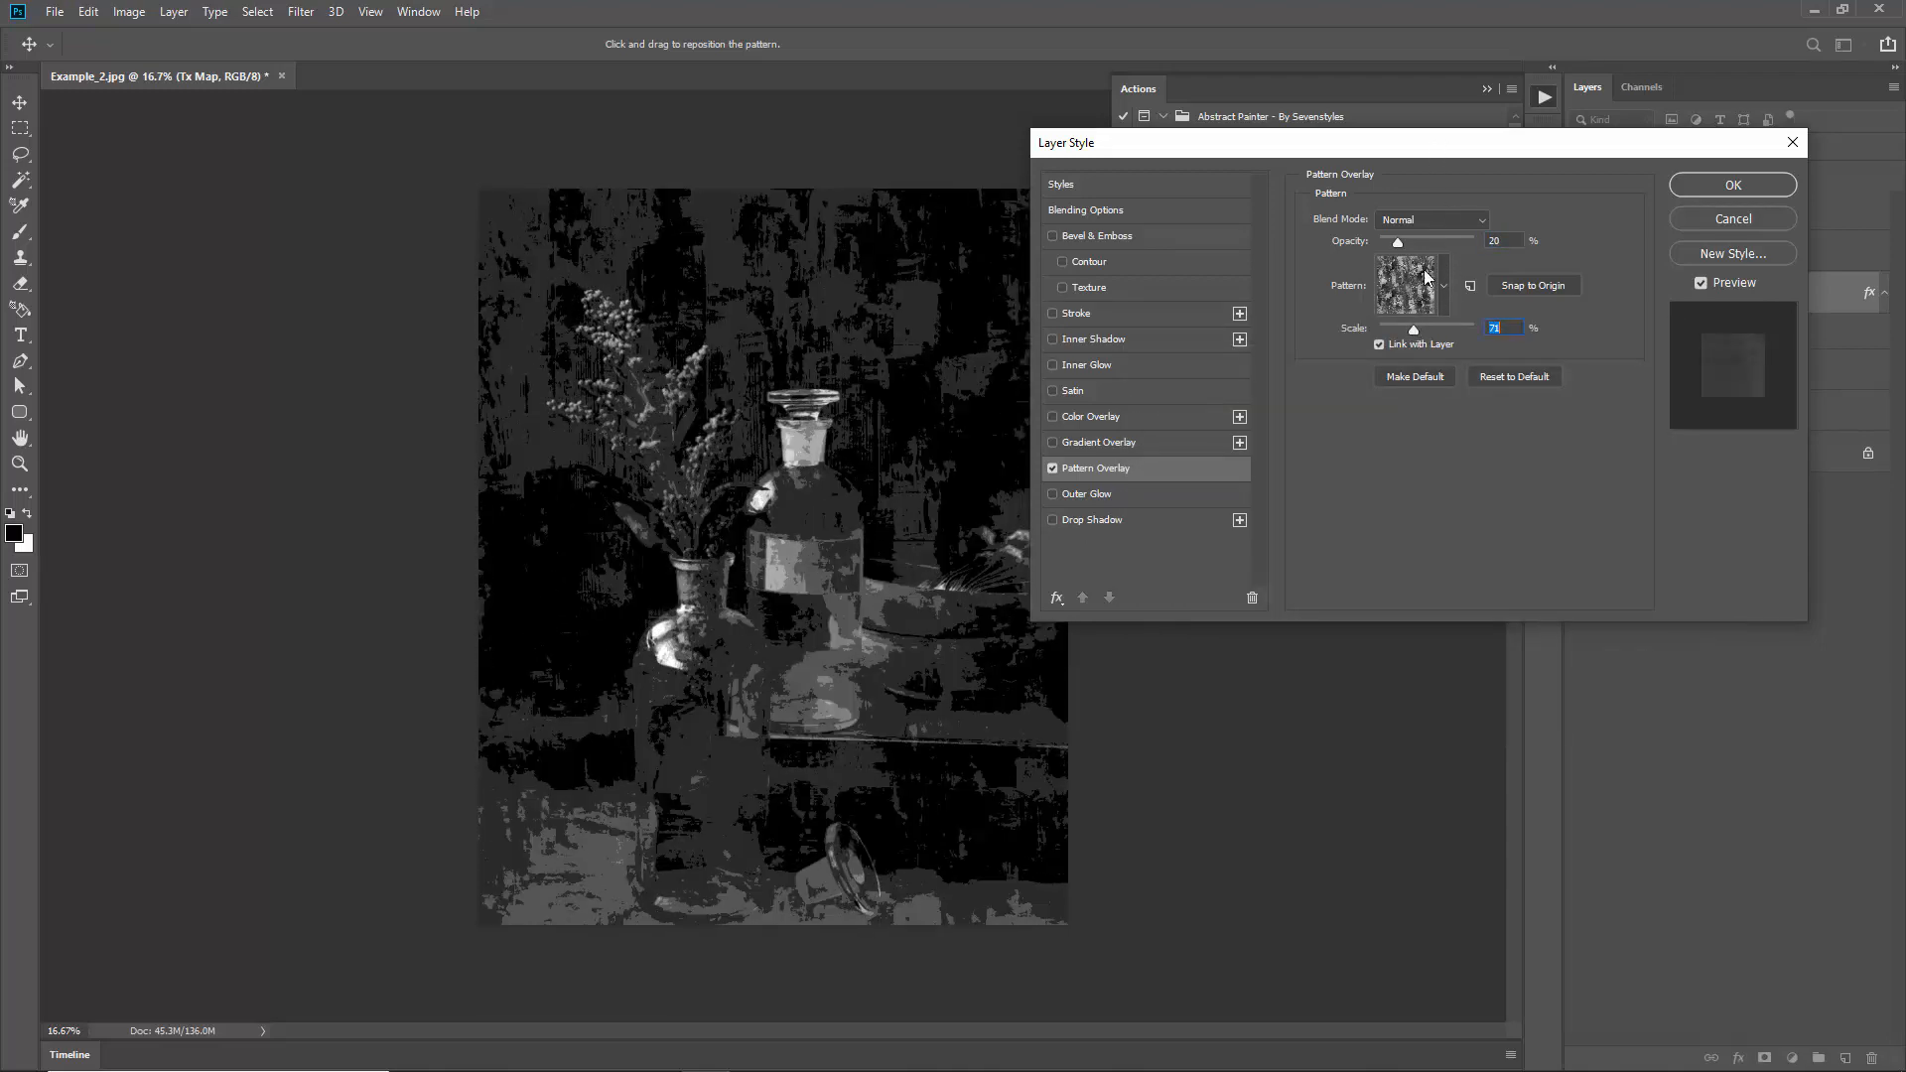
pyautogui.moveTo(1398, 240); pyautogui.dragTo(1407, 231)
pyautogui.click(1415, 220)
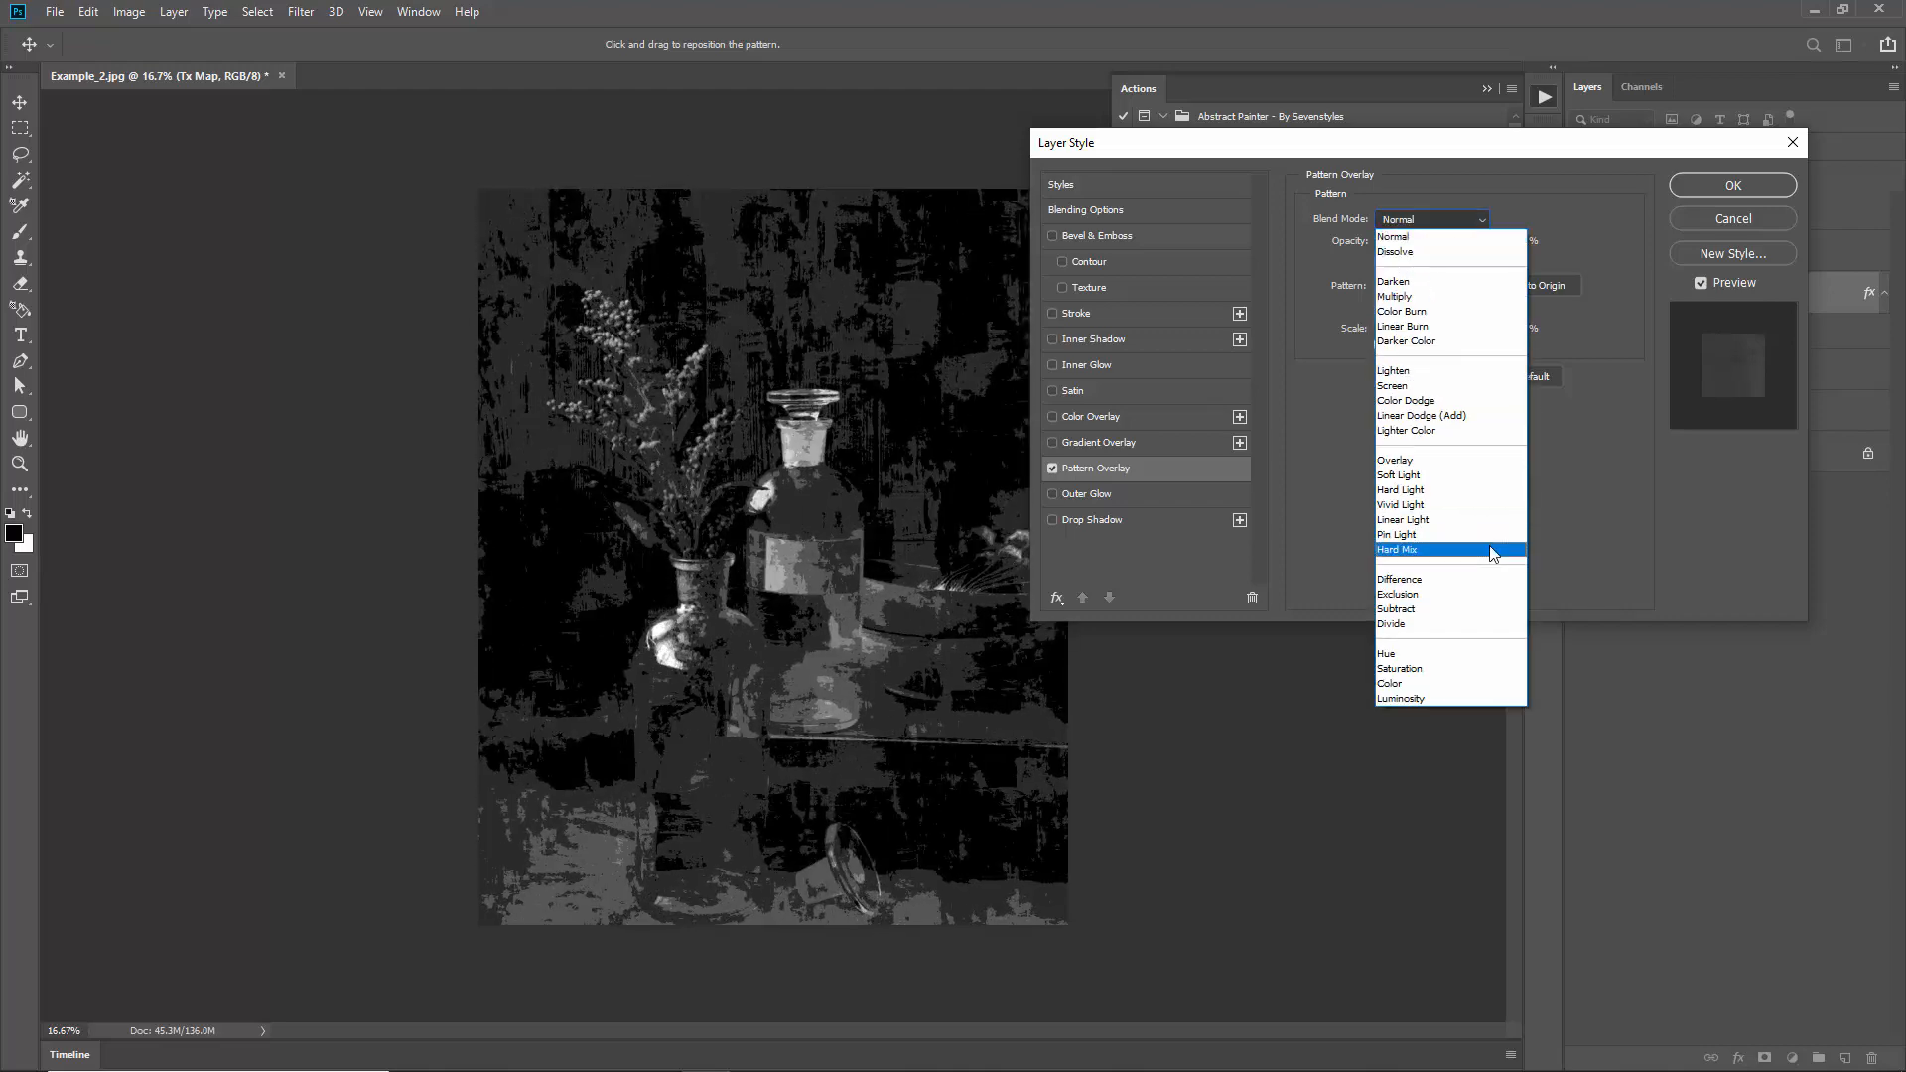
pyautogui.click(1556, 209)
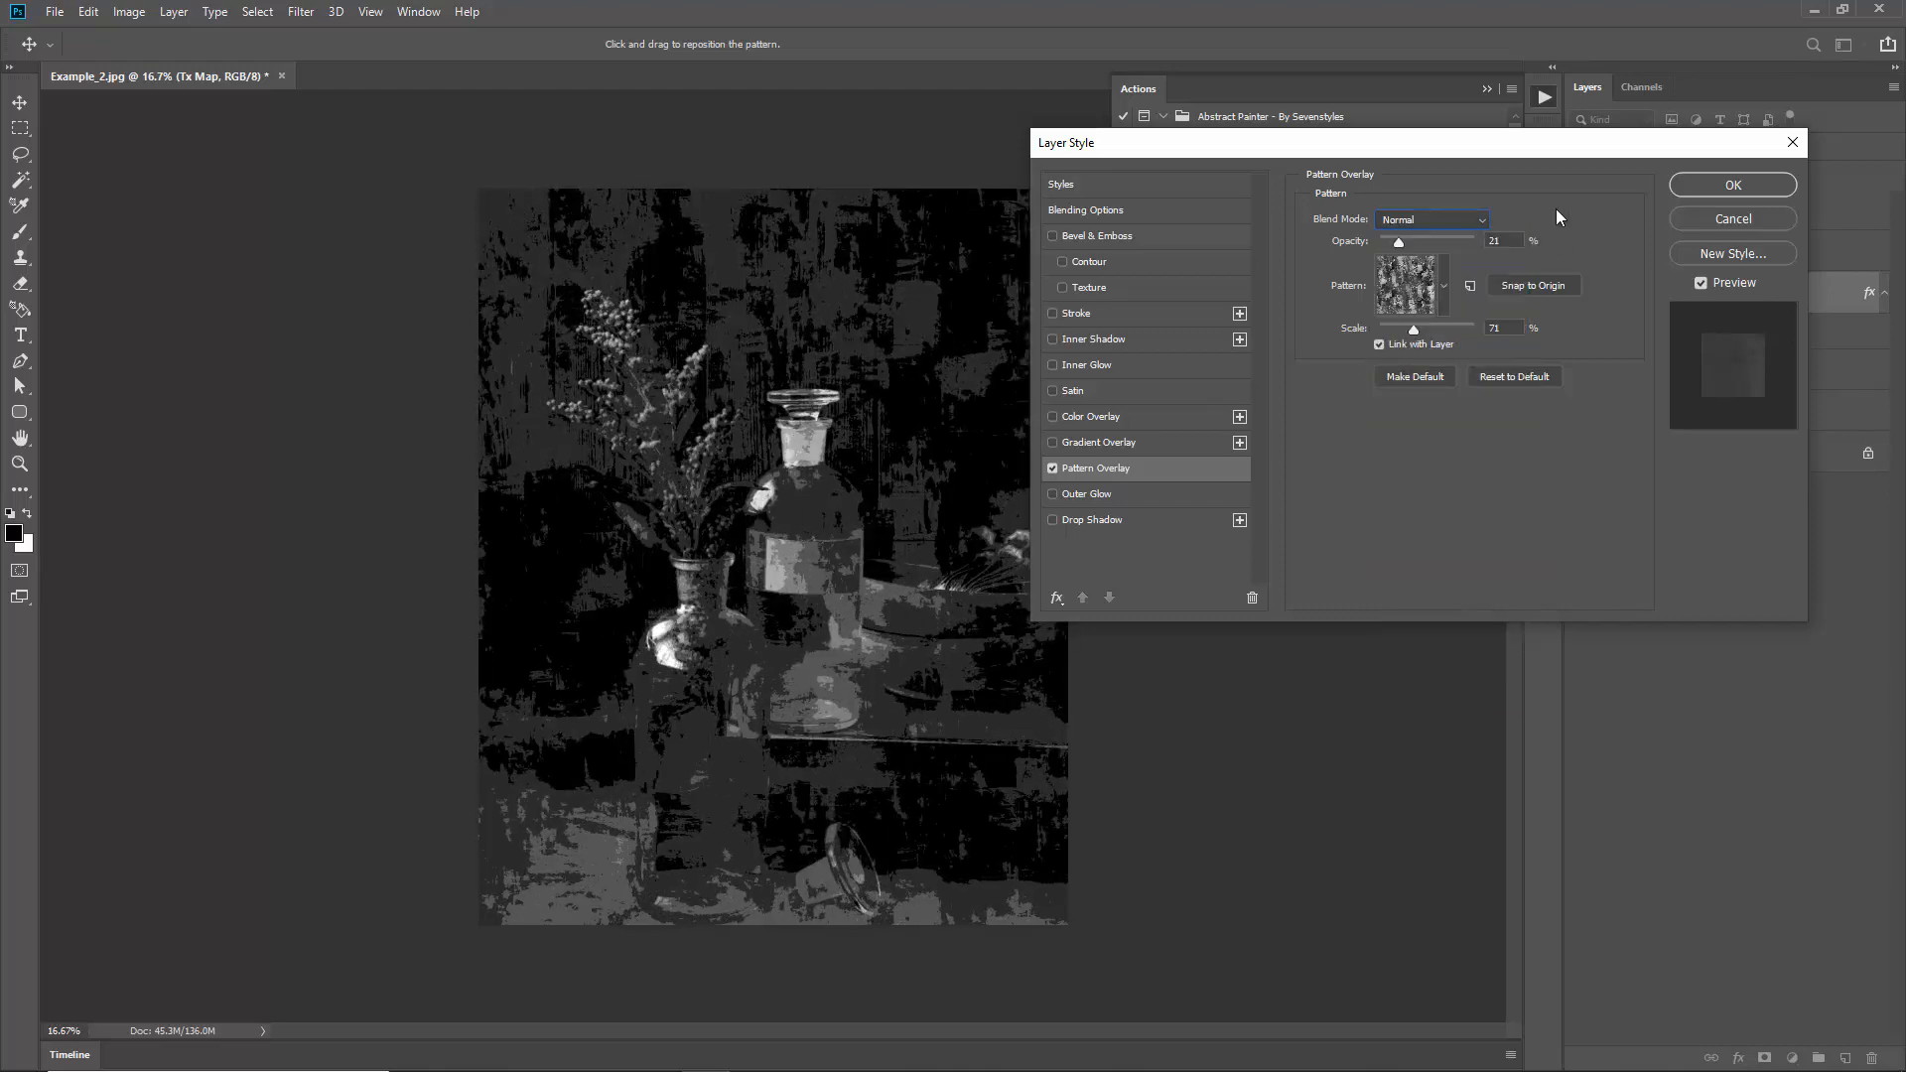
pyautogui.click(1732, 187)
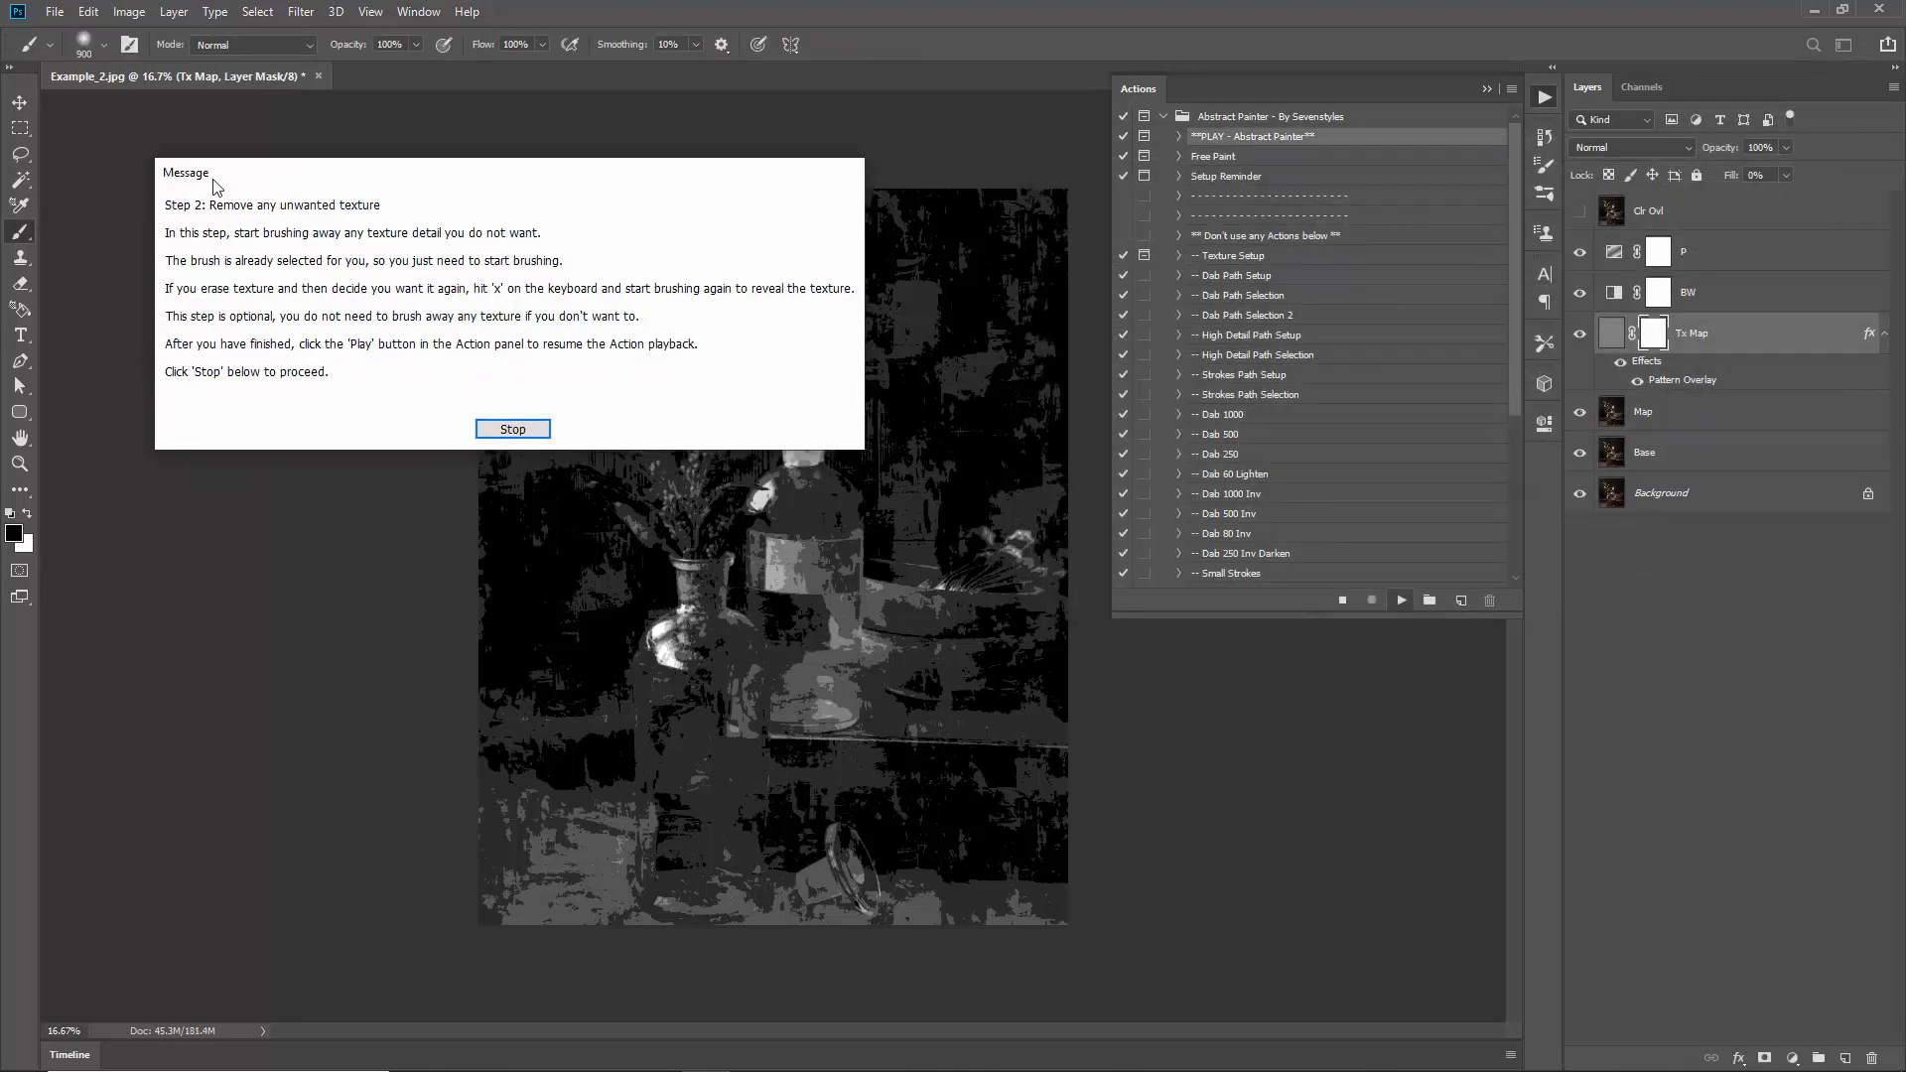
# Step: Brush the texture away from the glass bottles on the Tx Map layer mask and resume the action
pyautogui.click(516, 432)
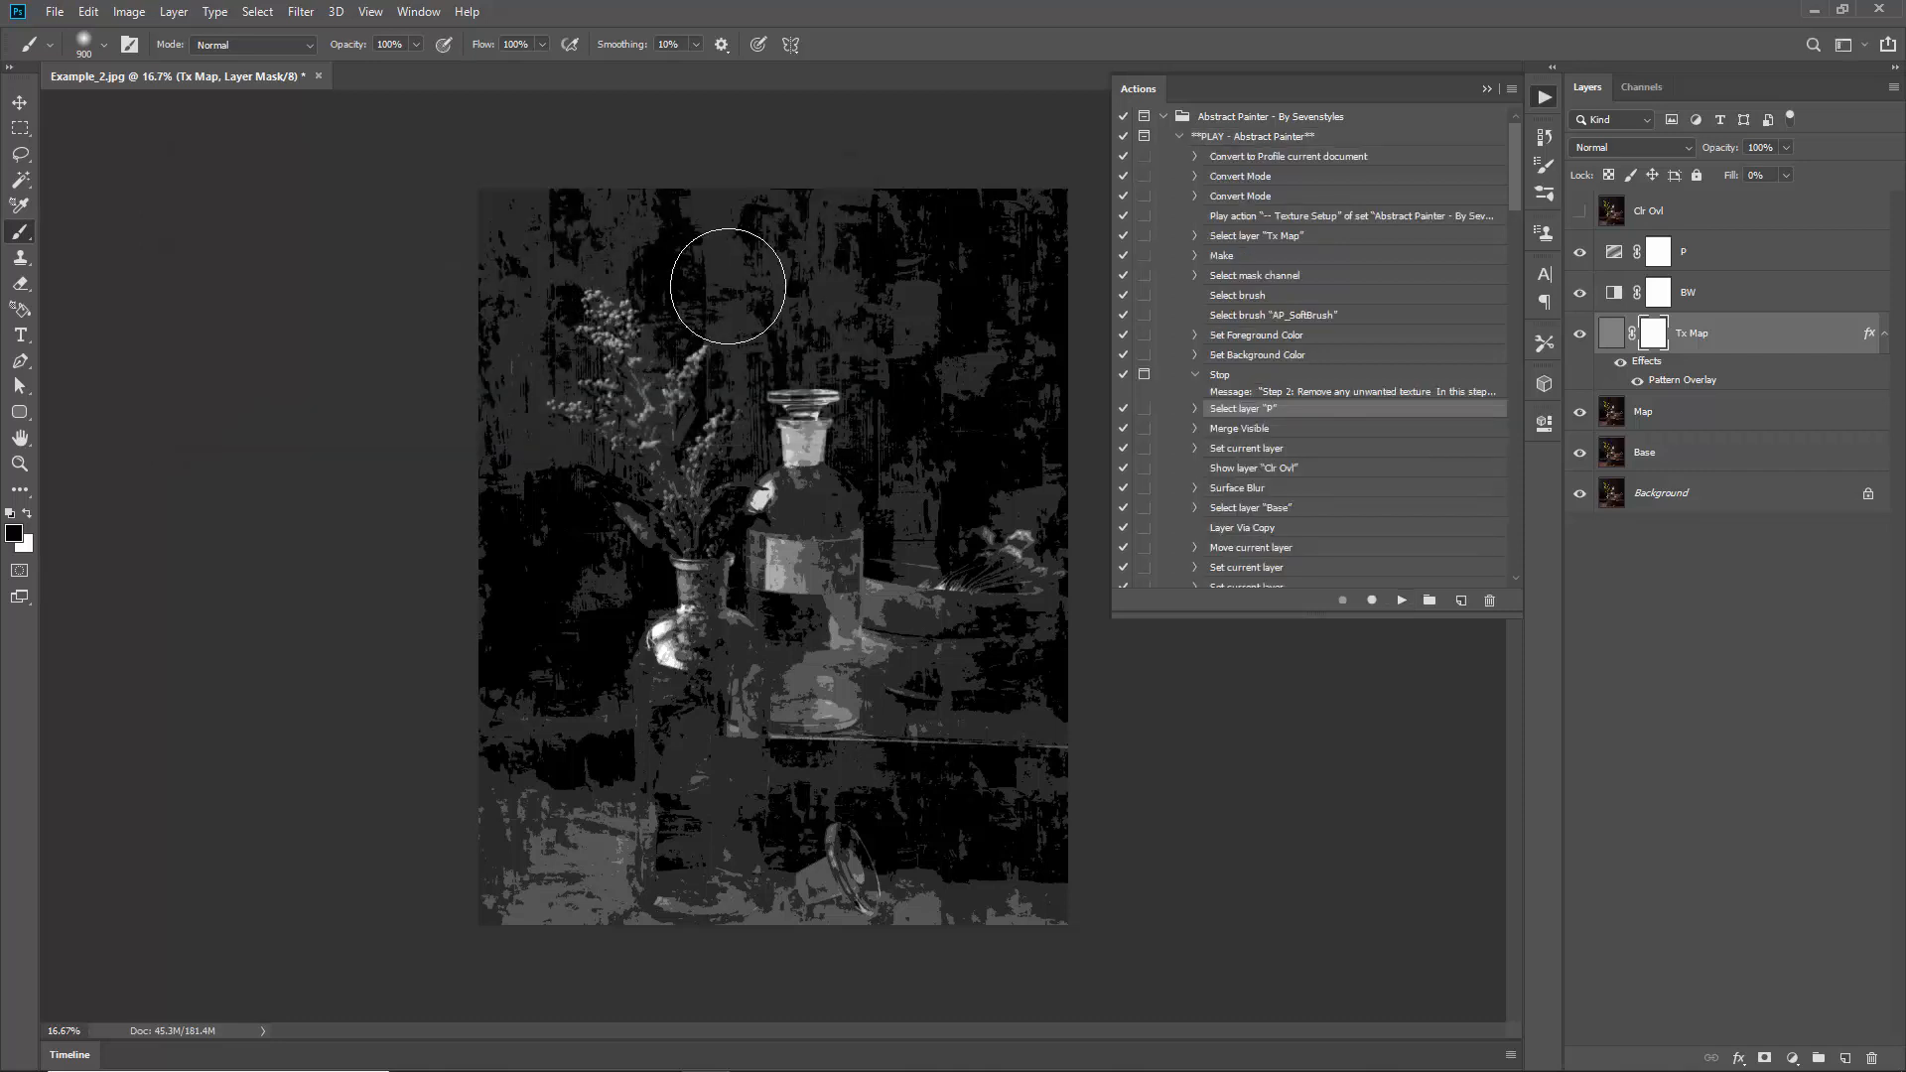
pyautogui.moveTo(682, 837)
pyautogui.mouseDown()
pyautogui.moveTo(734, 613)
pyautogui.moveTo(804, 686)
pyautogui.moveTo(851, 640)
pyautogui.moveTo(782, 690)
pyautogui.moveTo(744, 842)
pyautogui.moveTo(699, 655)
pyautogui.moveTo(778, 495)
pyautogui.moveTo(801, 519)
pyautogui.moveTo(741, 740)
pyautogui.moveTo(711, 684)
pyautogui.moveTo(719, 841)
pyautogui.moveTo(729, 479)
pyautogui.mouseUp()
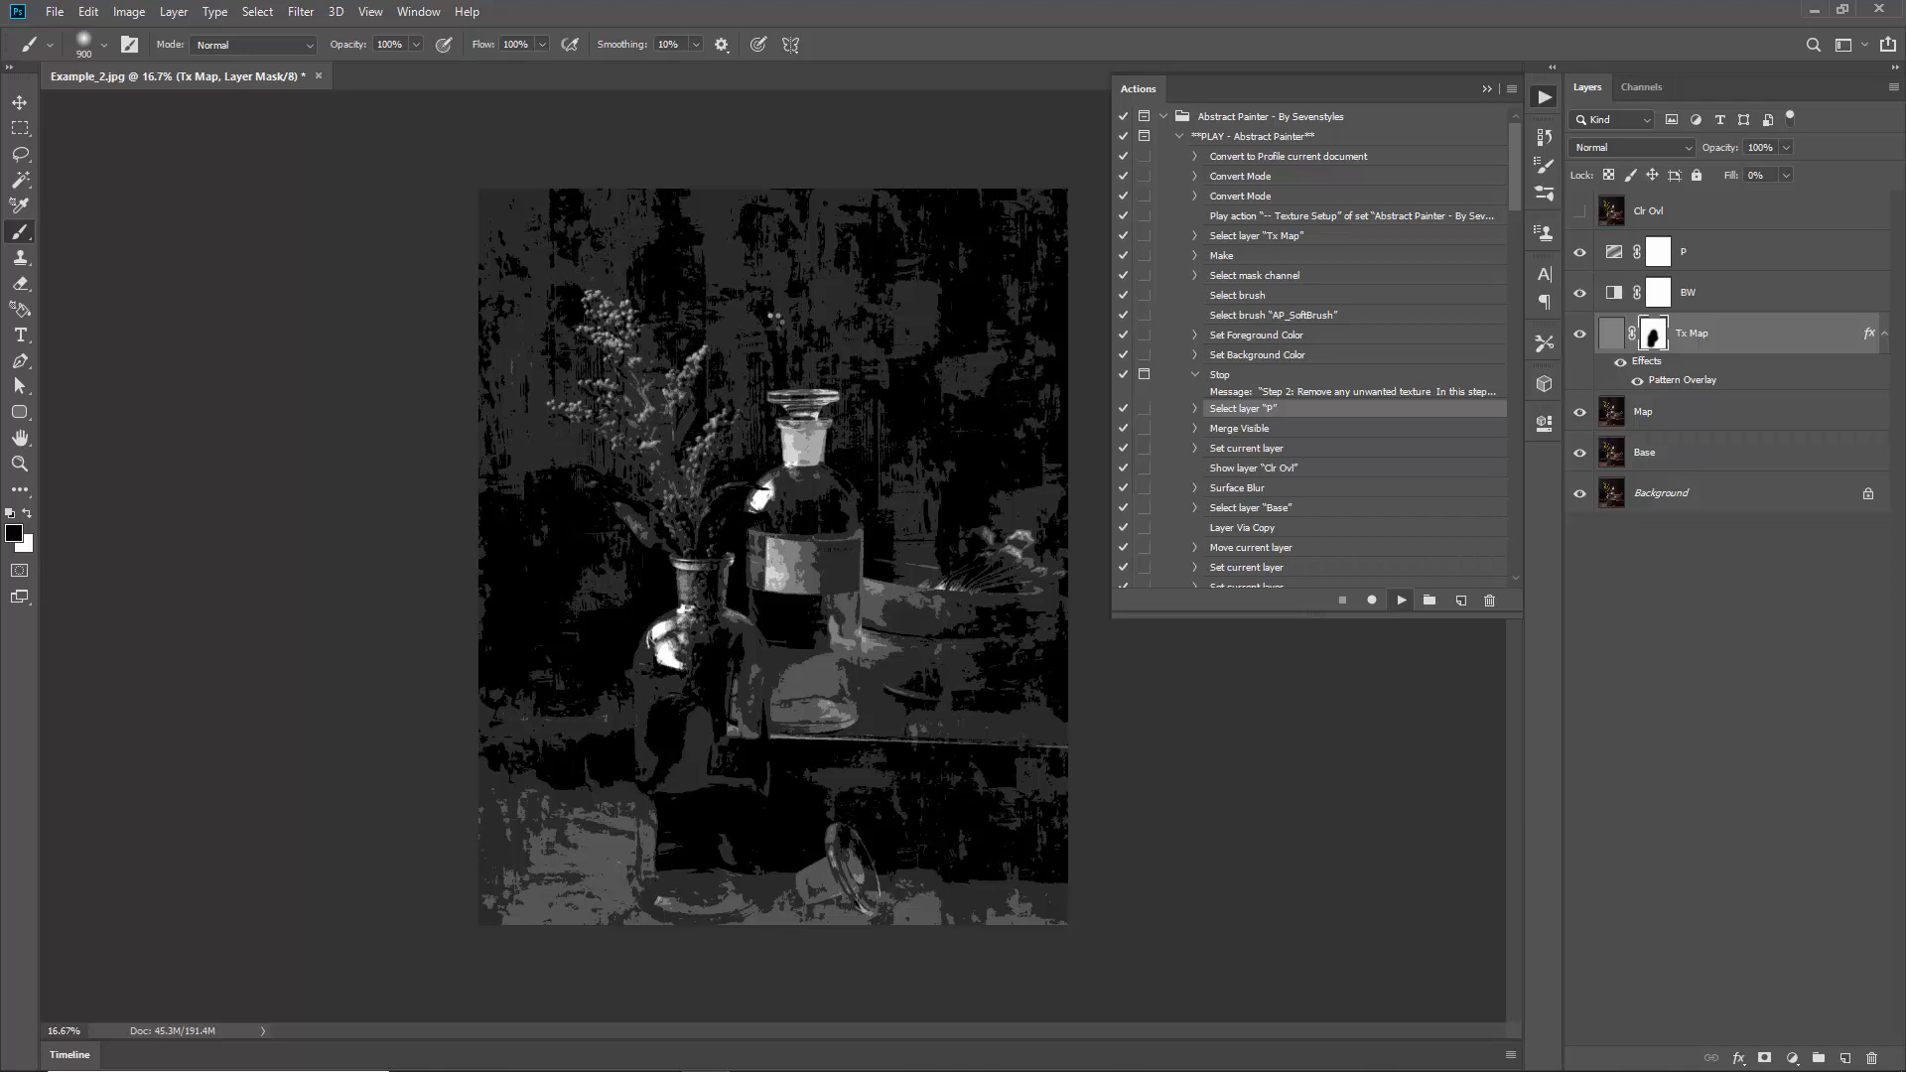
pyautogui.click(1401, 599)
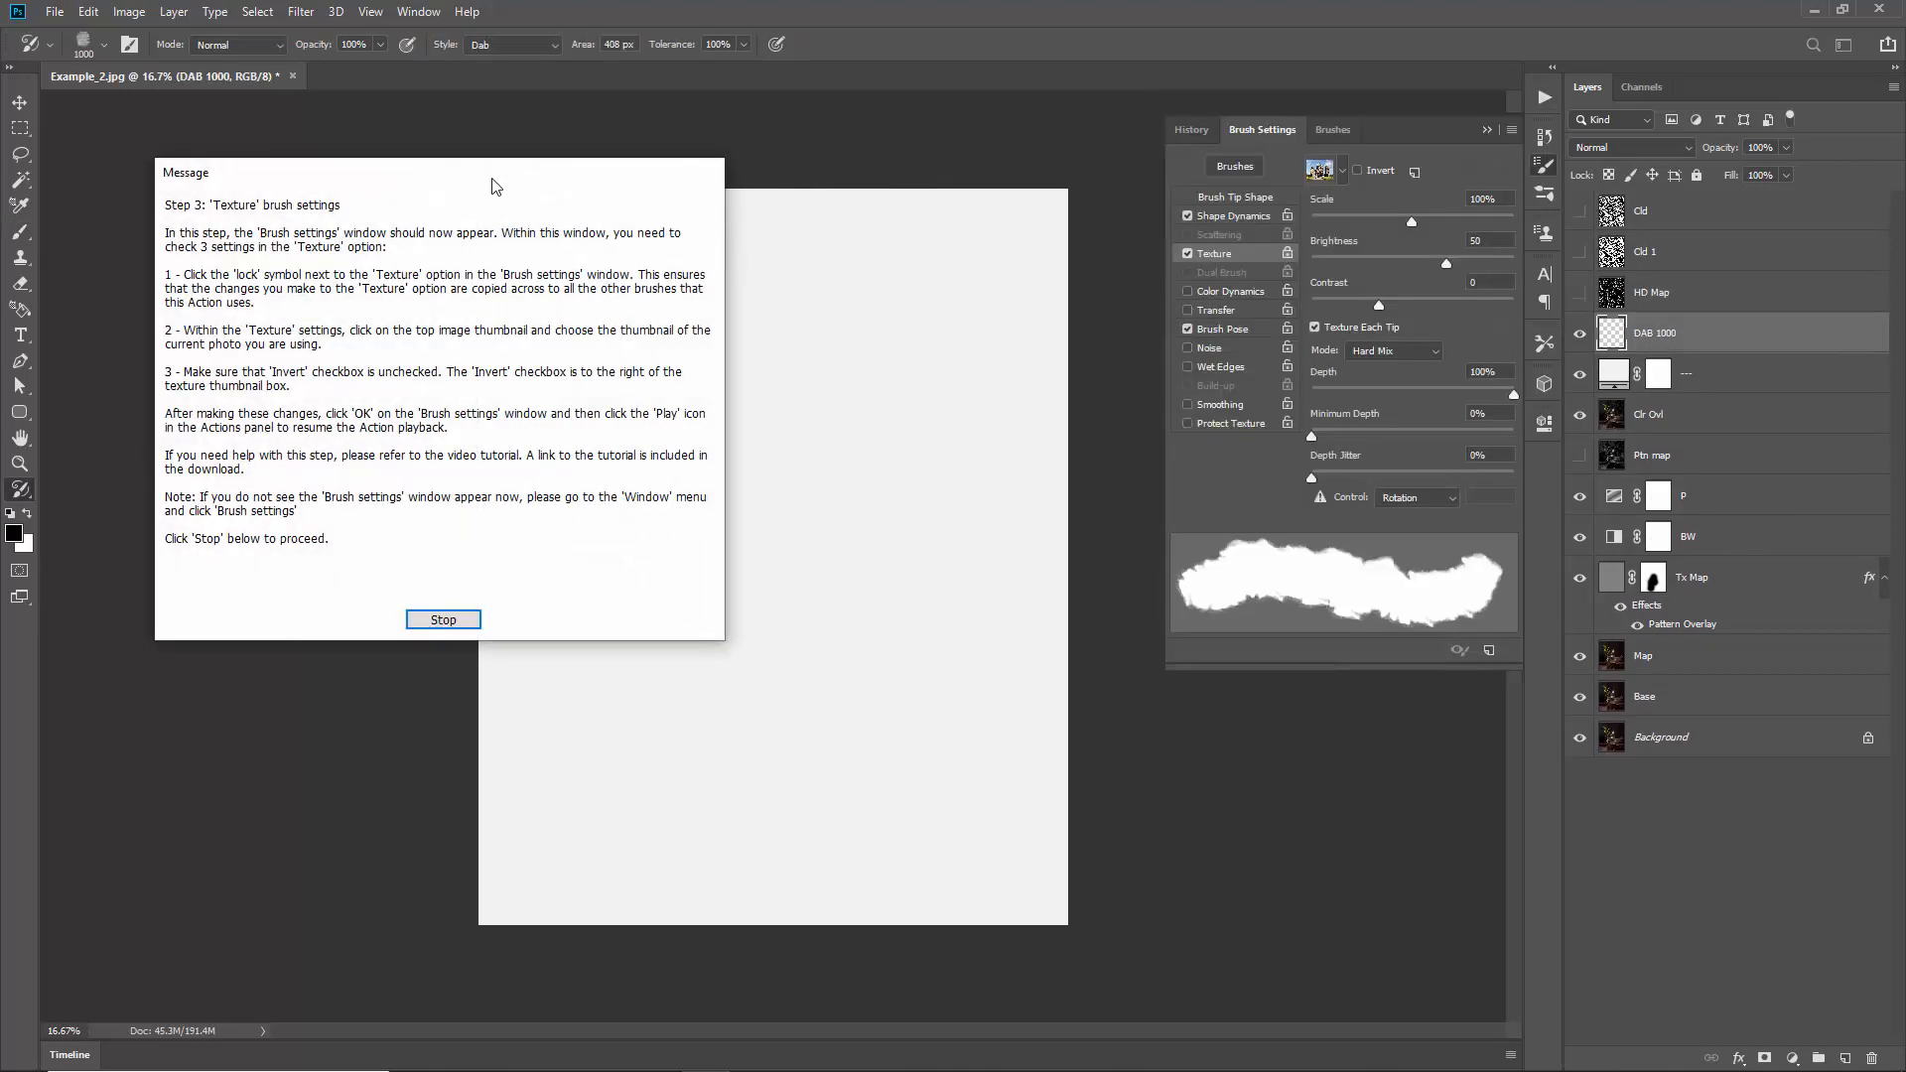
# Step: Dismiss the Step 3 brush texture instructions, then close and reopen the Brush Settings
pyautogui.moveTo(496, 186)
pyautogui.mouseDown()
pyautogui.moveTo(557, 161)
pyautogui.moveTo(573, 185)
pyautogui.mouseUp()
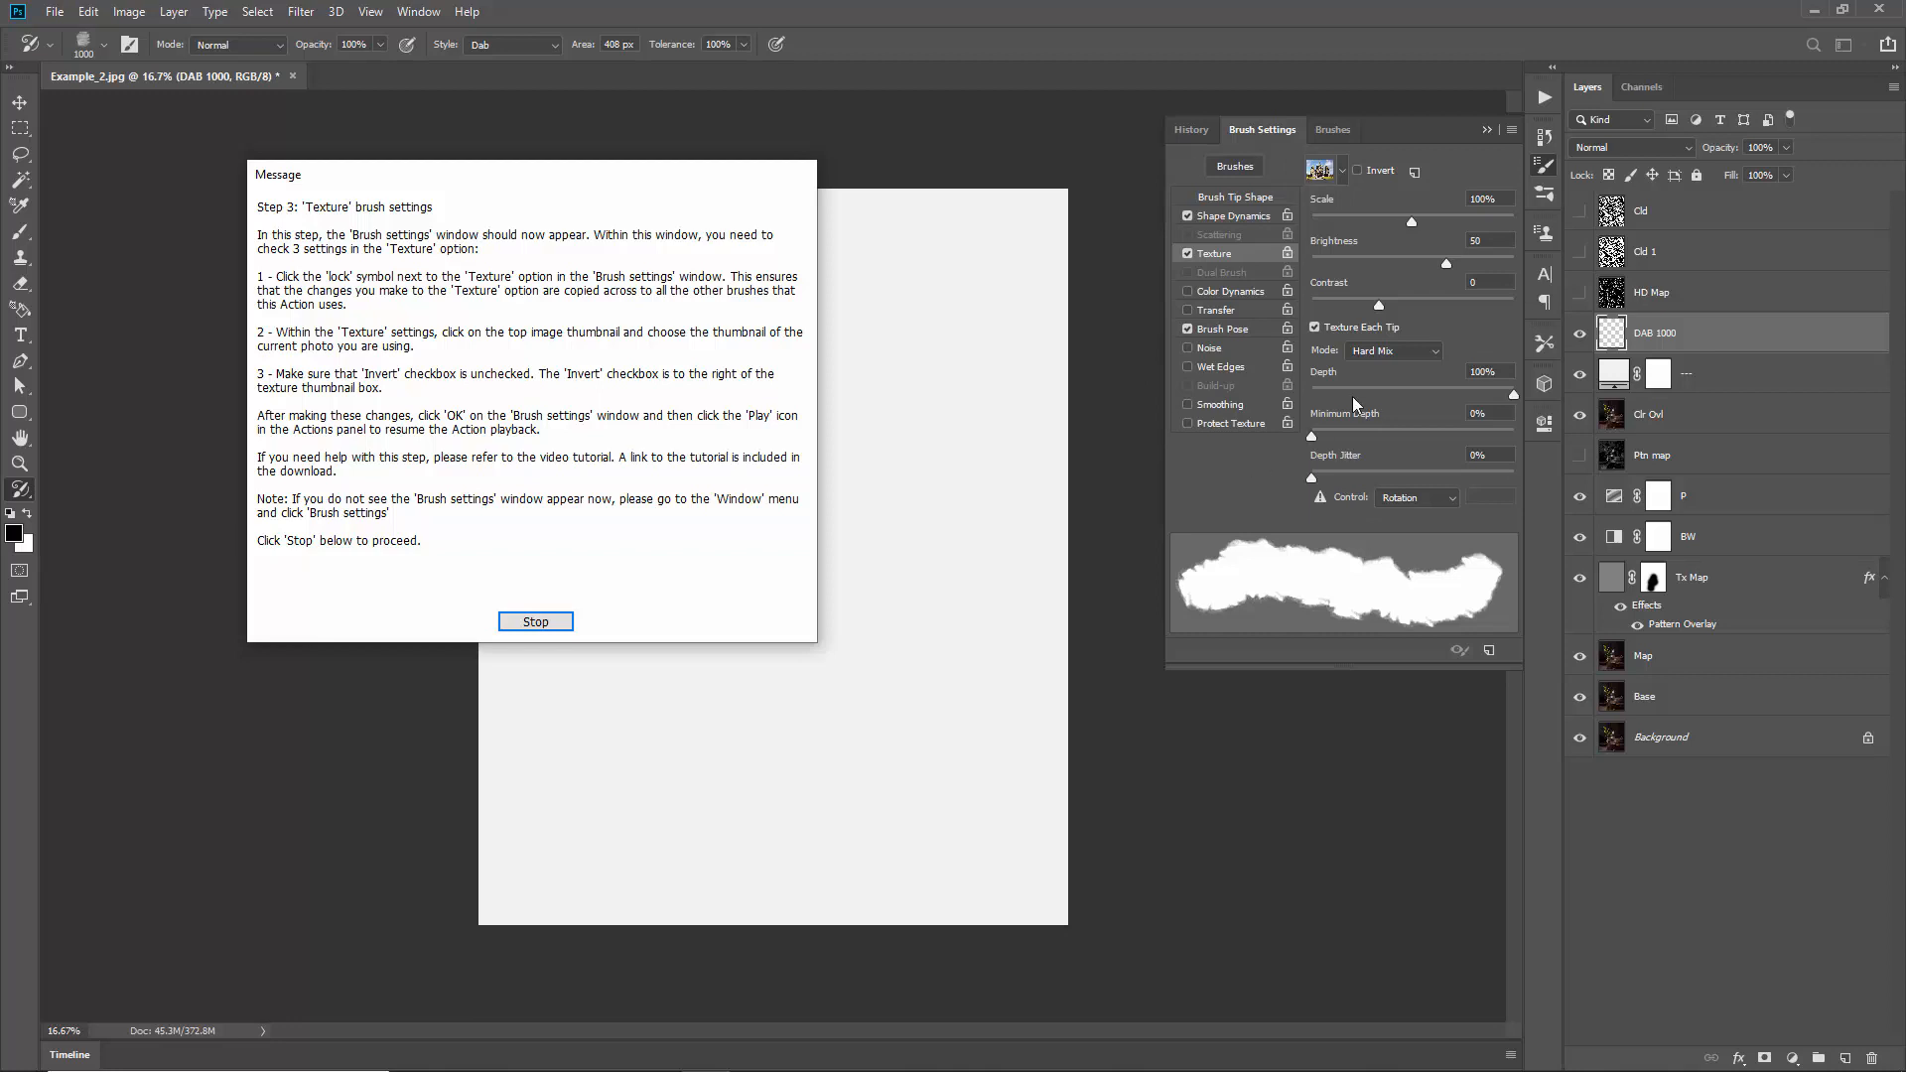
pyautogui.click(527, 622)
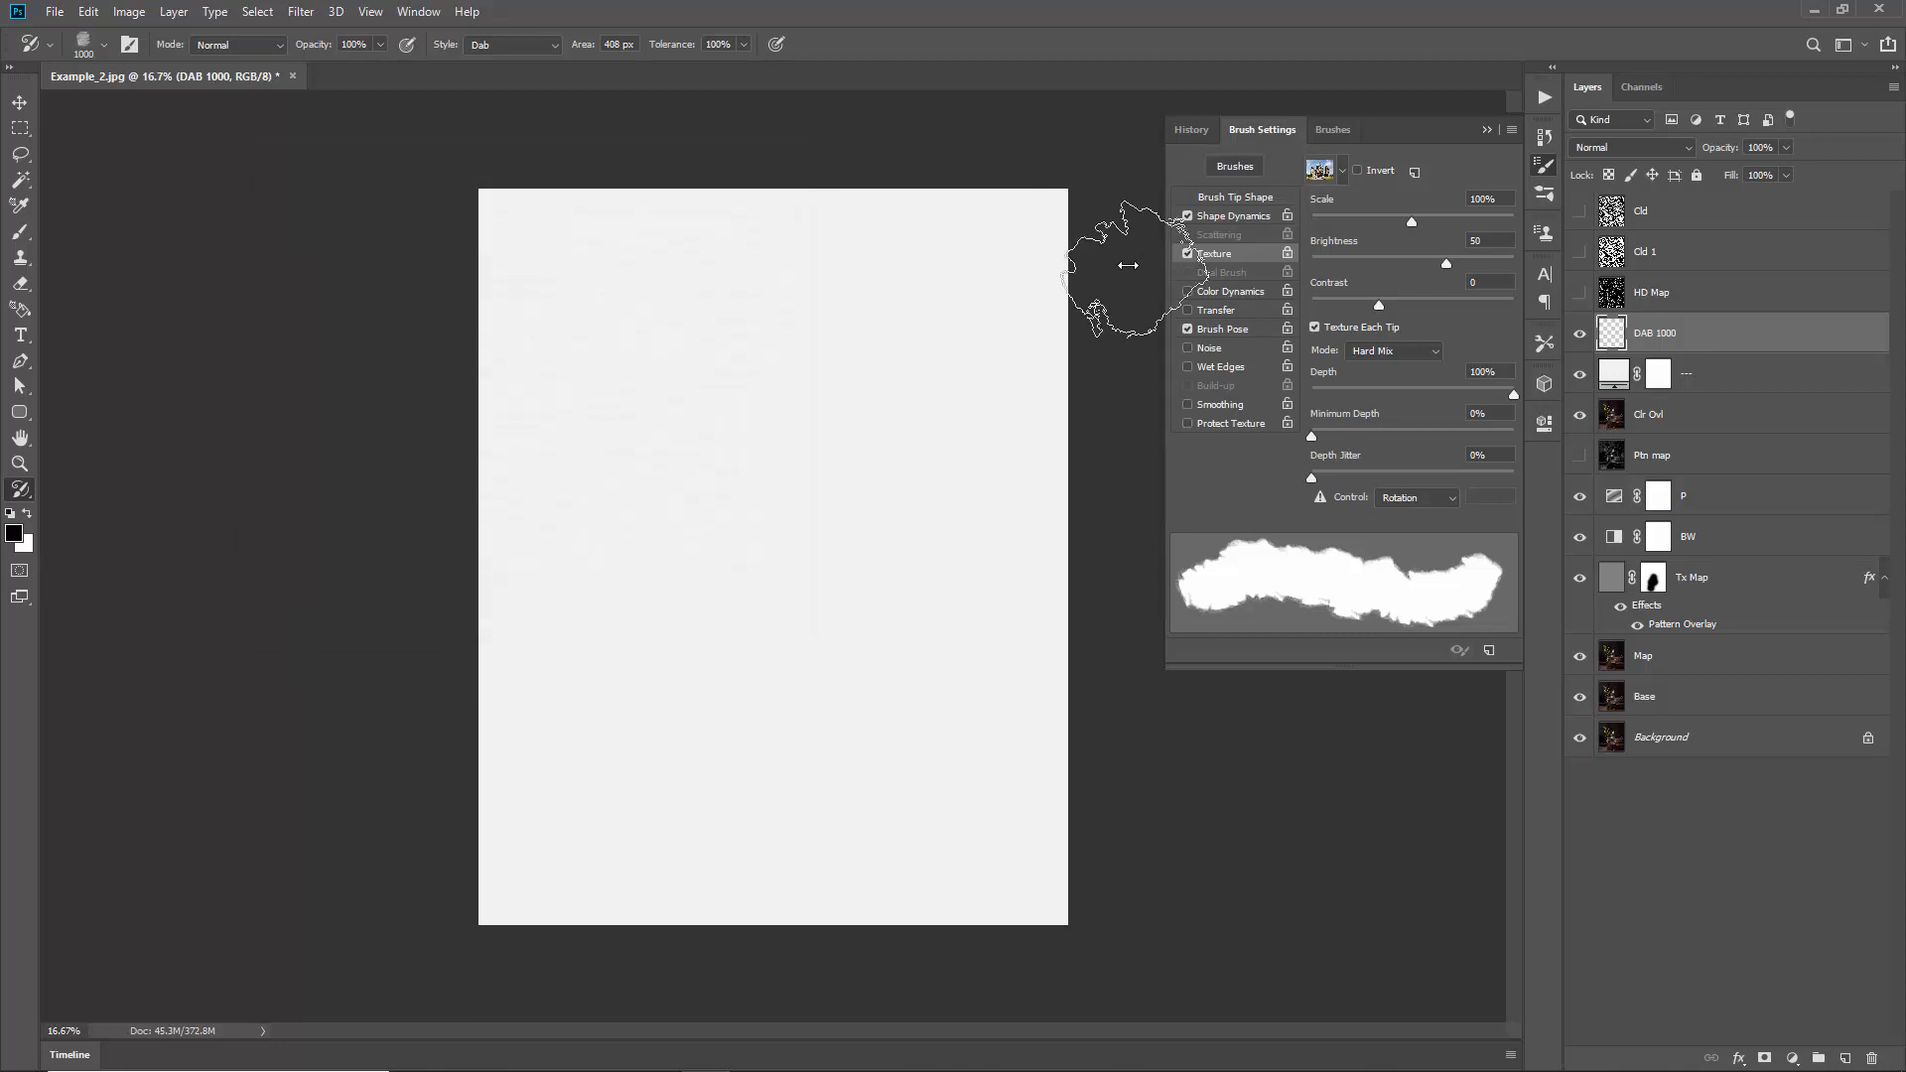
pyautogui.click(1486, 131)
pyautogui.click(418, 11)
pyautogui.click(480, 187)
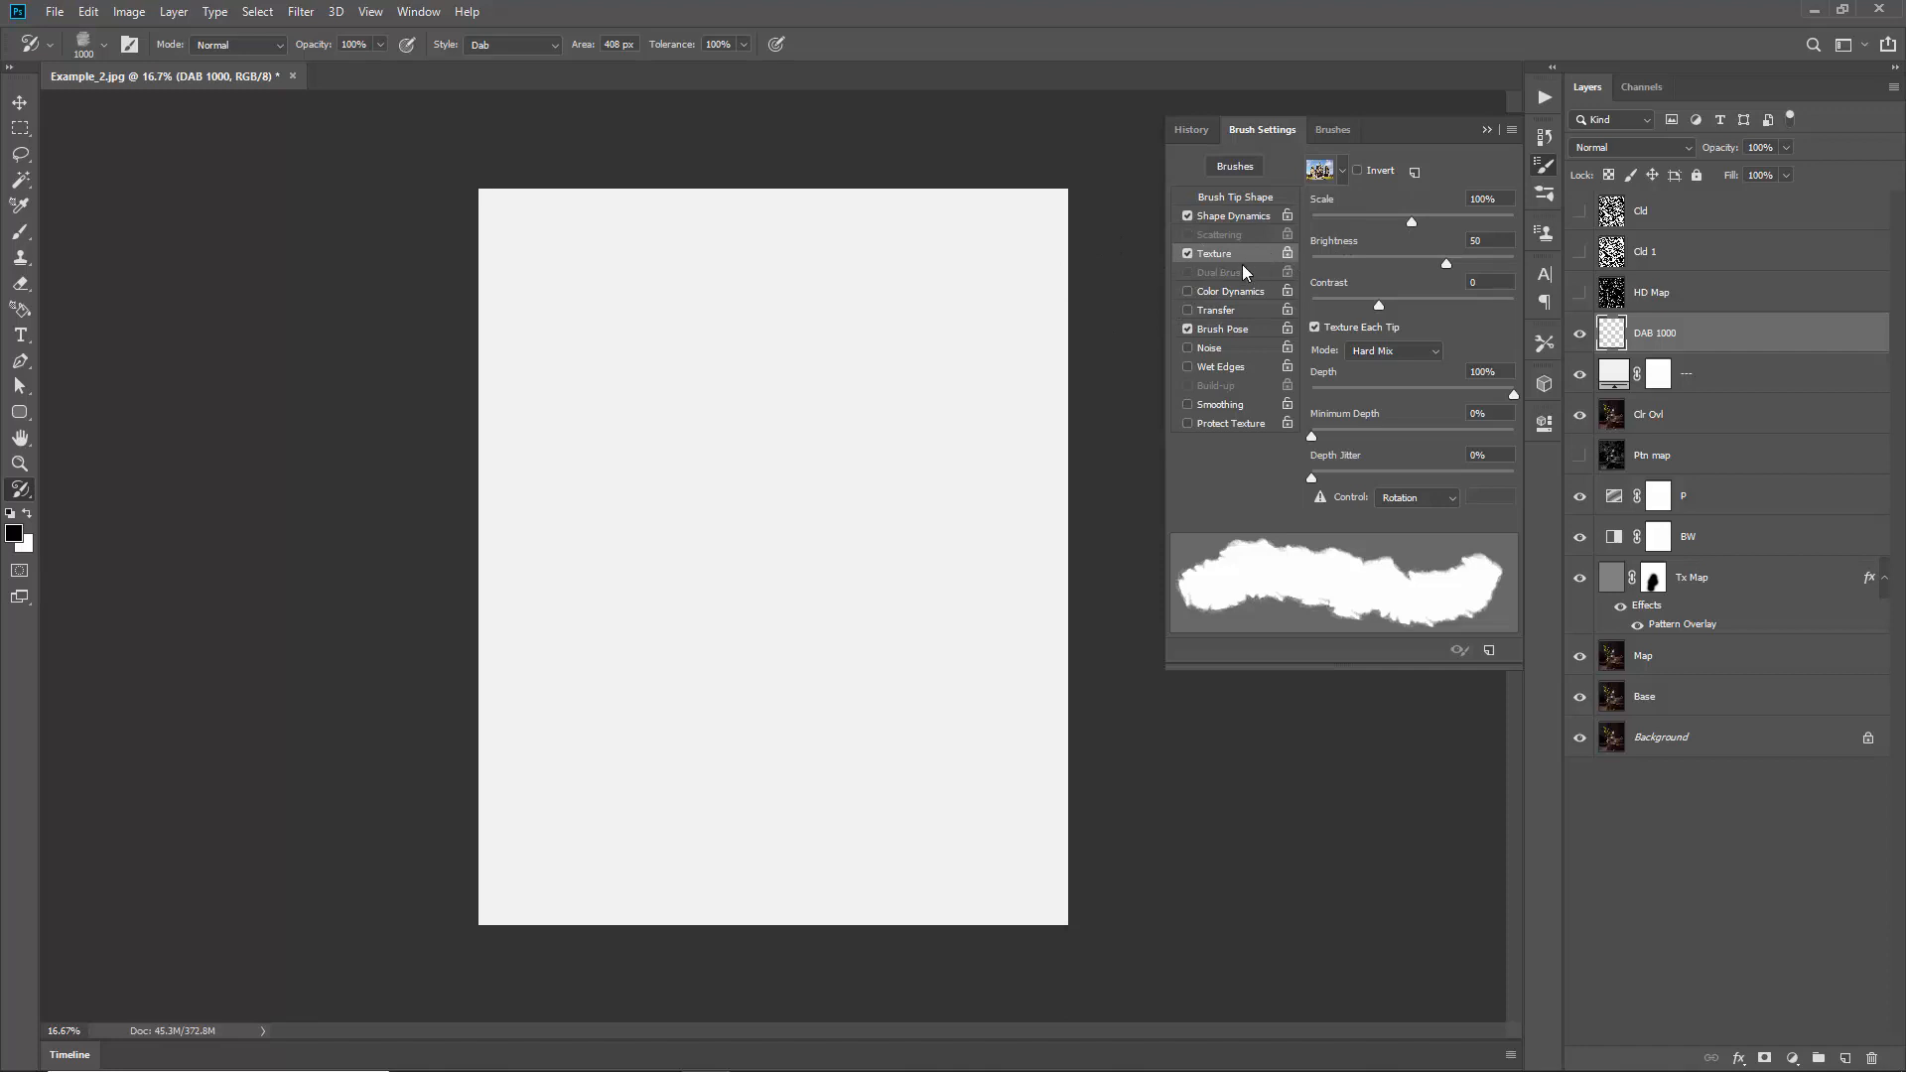
# Step: Set the brush texture to the dark still-life photo's pattern and delete the old cathedral pattern
pyautogui.click(1326, 176)
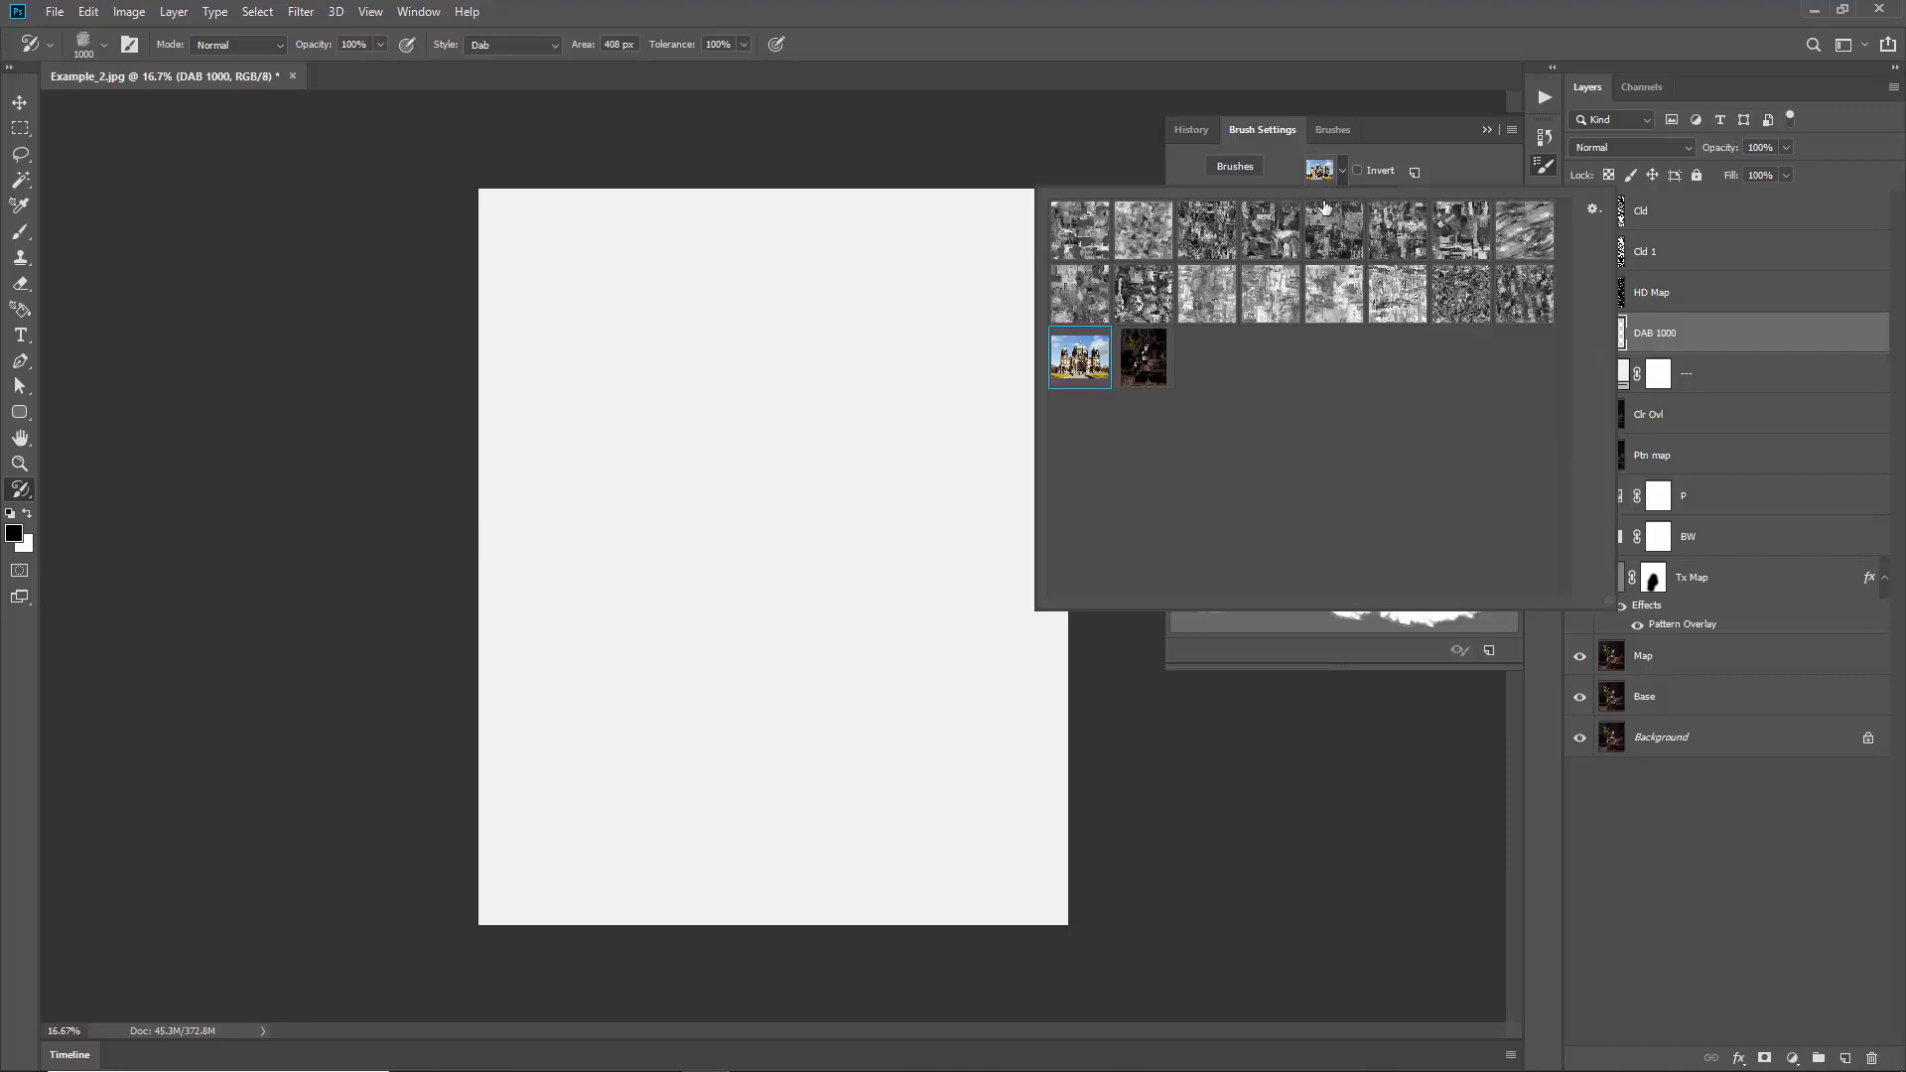
pyautogui.click(1155, 364)
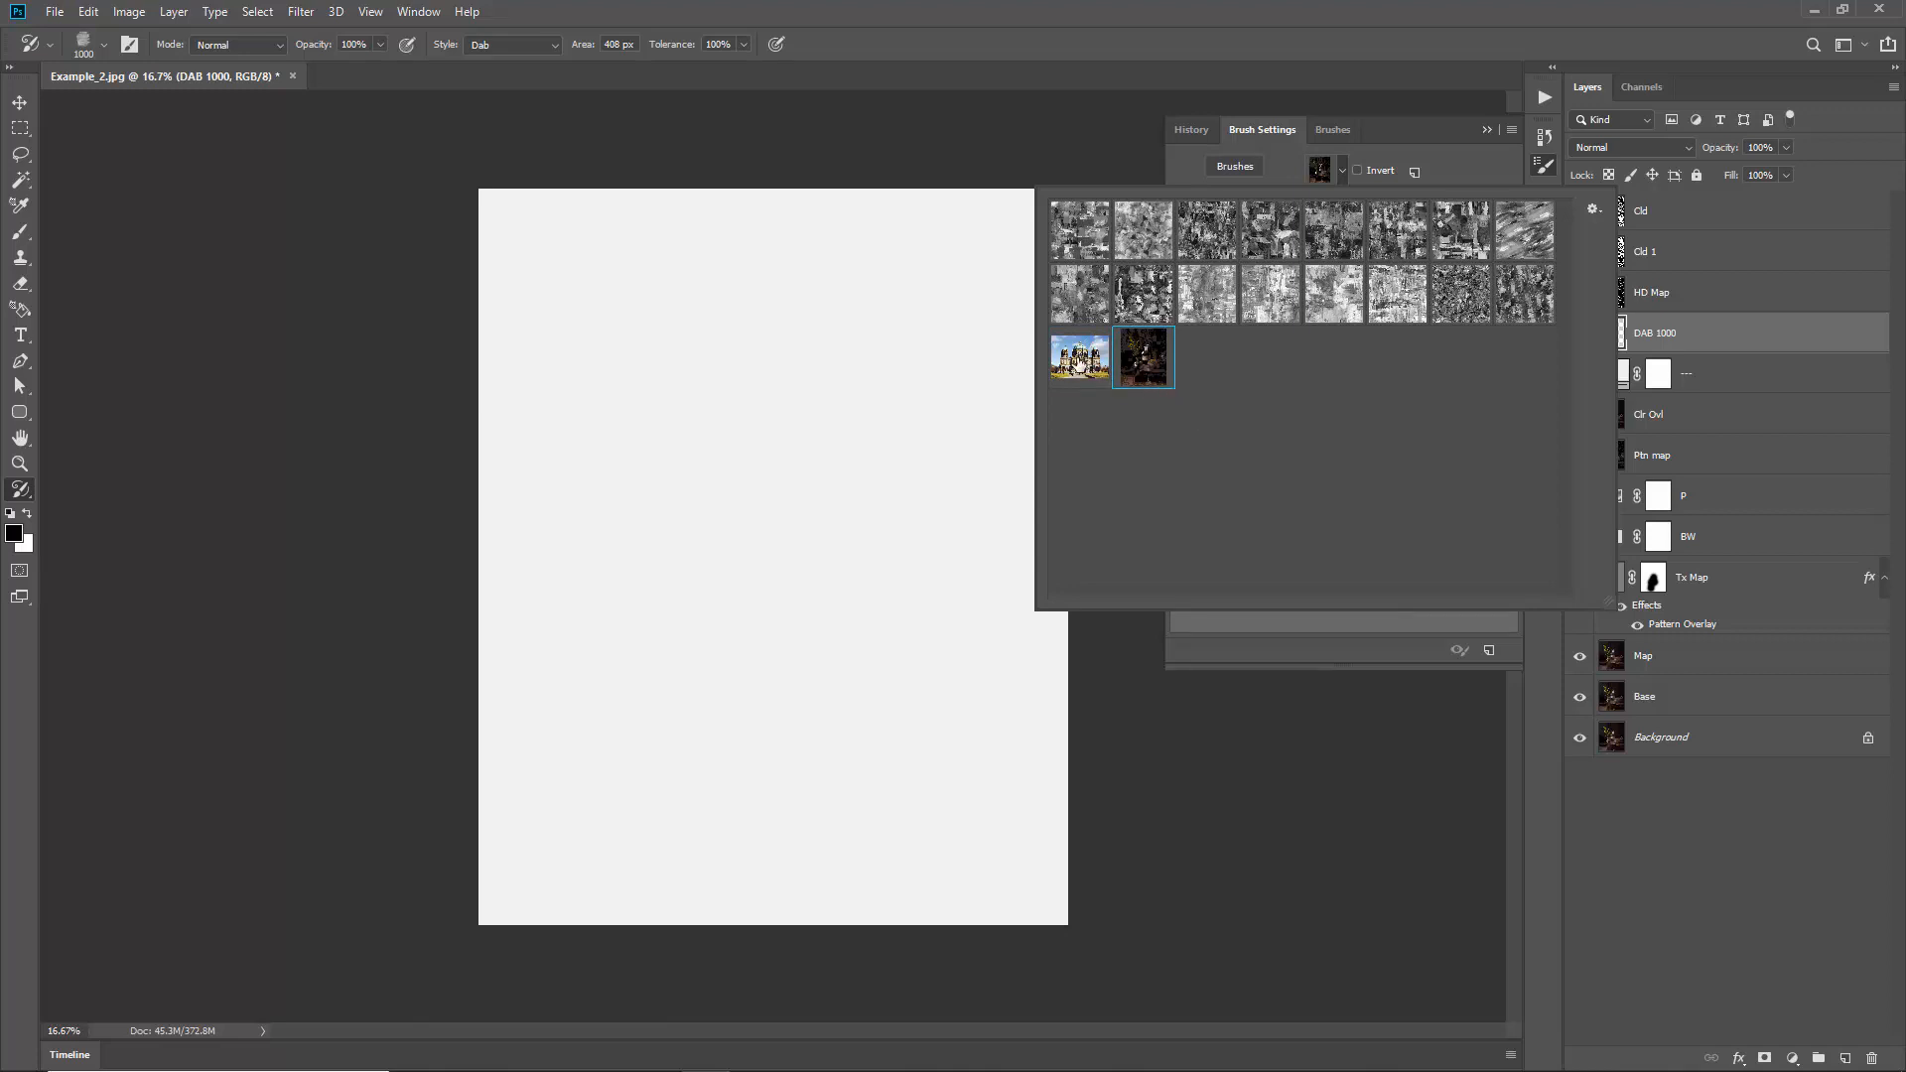
pyautogui.rightClick(1074, 350)
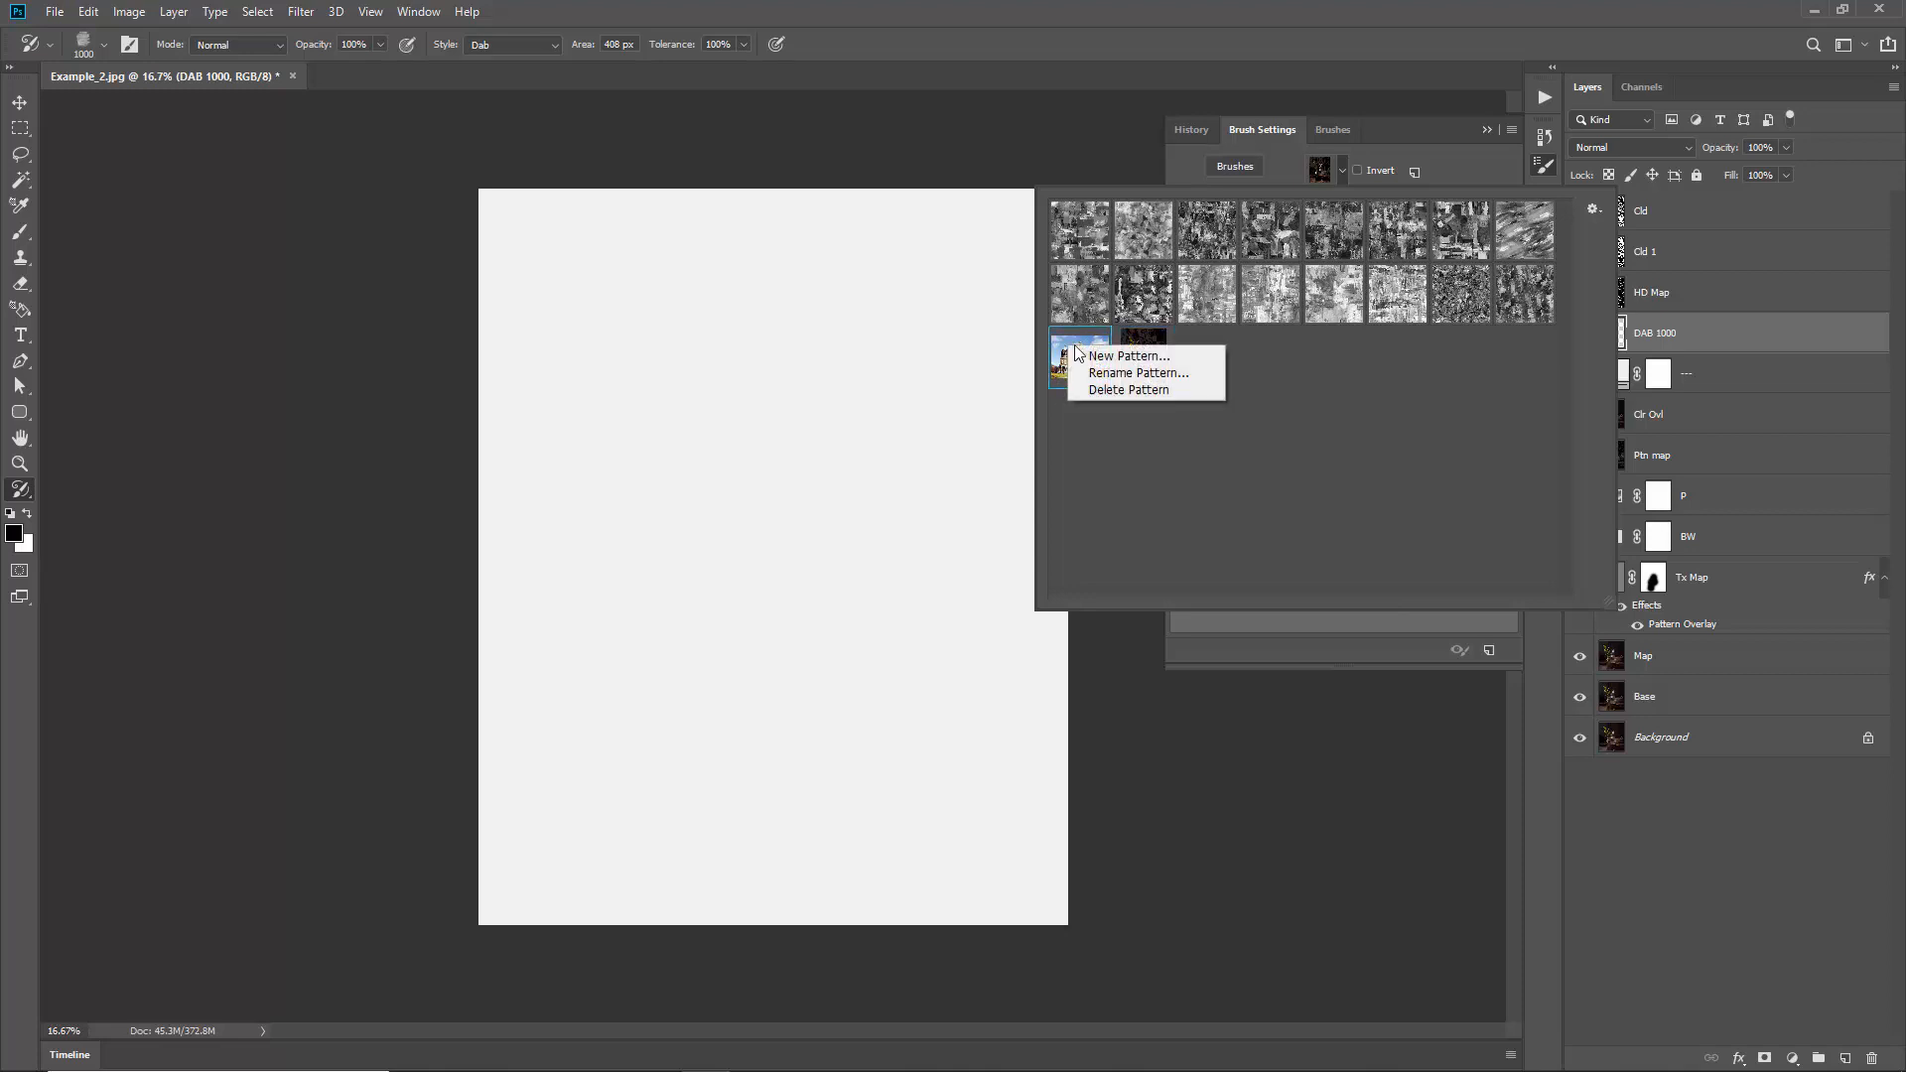
pyautogui.click(1146, 389)
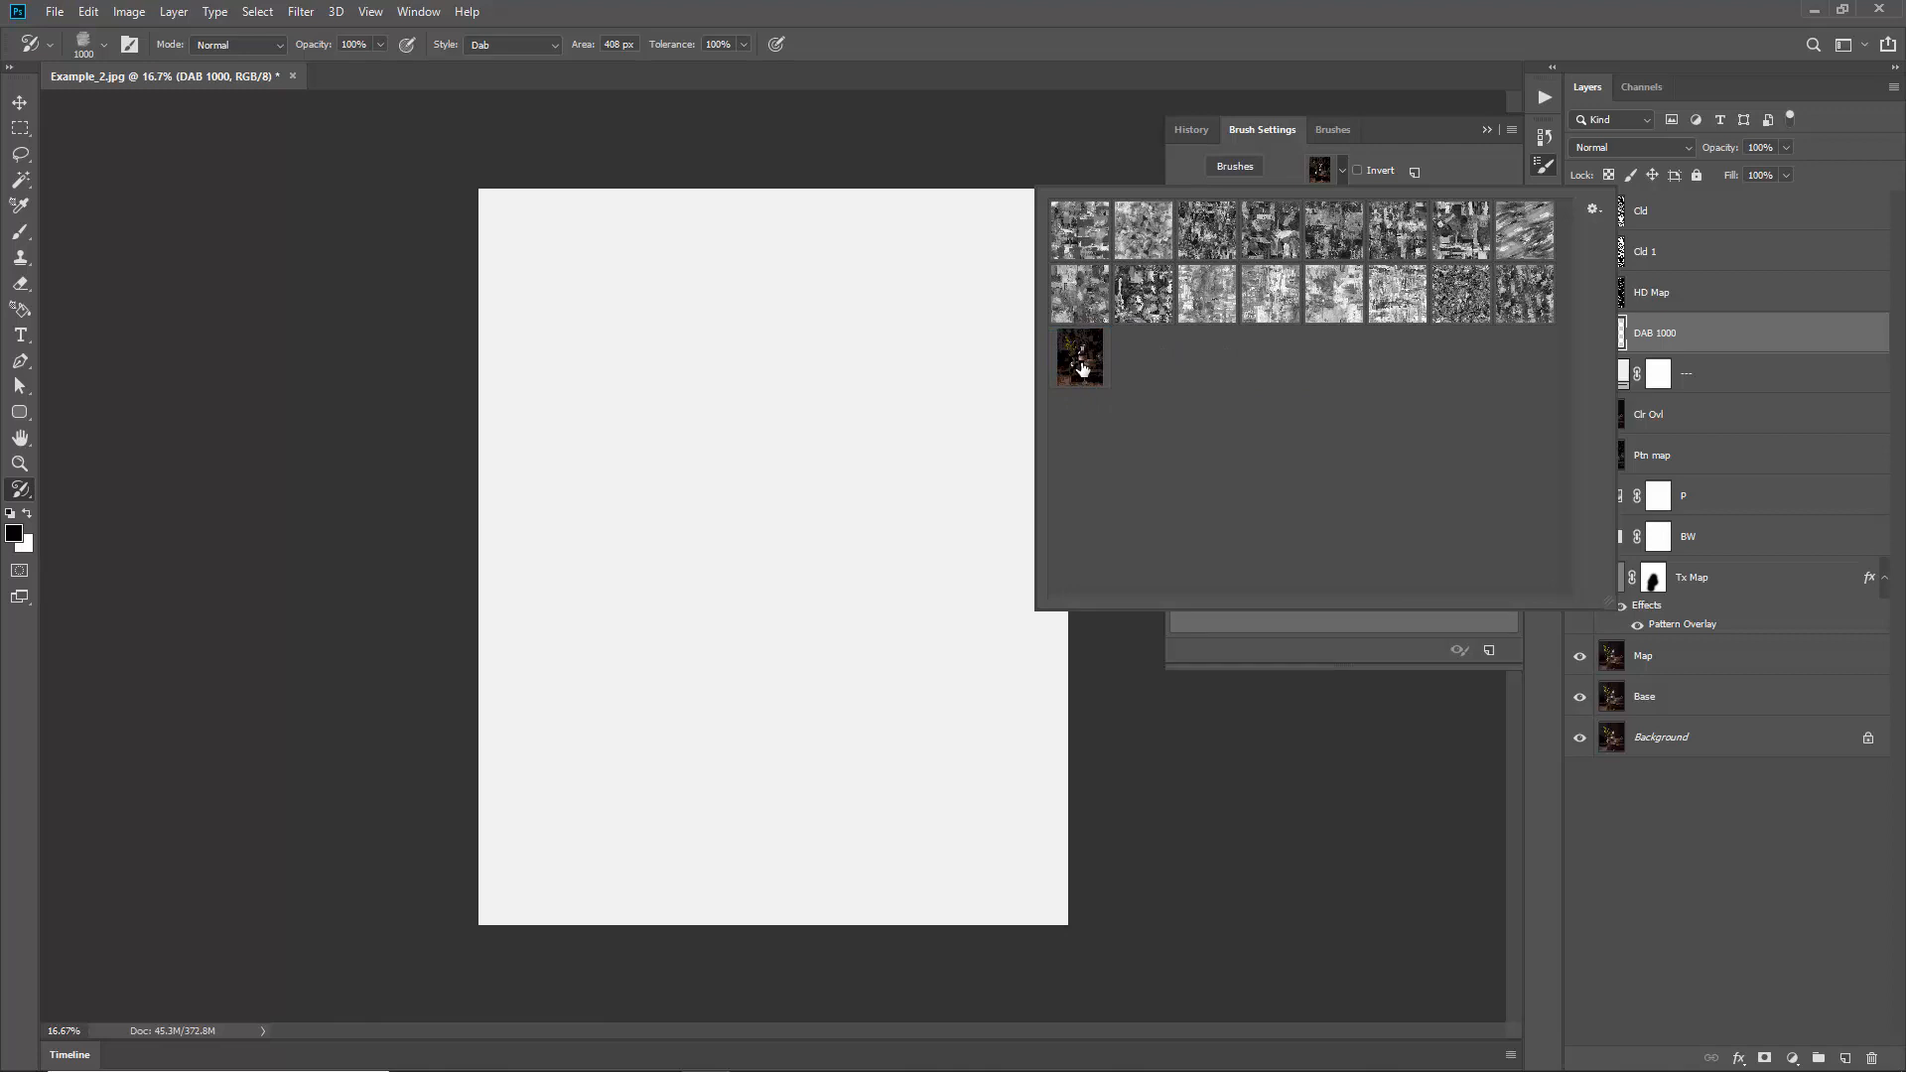
# Step: Confirm the still-life pattern as the brush texture and turn on Invert for it
pyautogui.moveTo(1081, 370)
pyautogui.mouseDown()
pyautogui.moveTo(1148, 367)
pyautogui.moveTo(1186, 300)
pyautogui.moveTo(1301, 307)
pyautogui.moveTo(1290, 419)
pyautogui.moveTo(1077, 373)
pyautogui.mouseUp()
pyautogui.doubleClick(1077, 373)
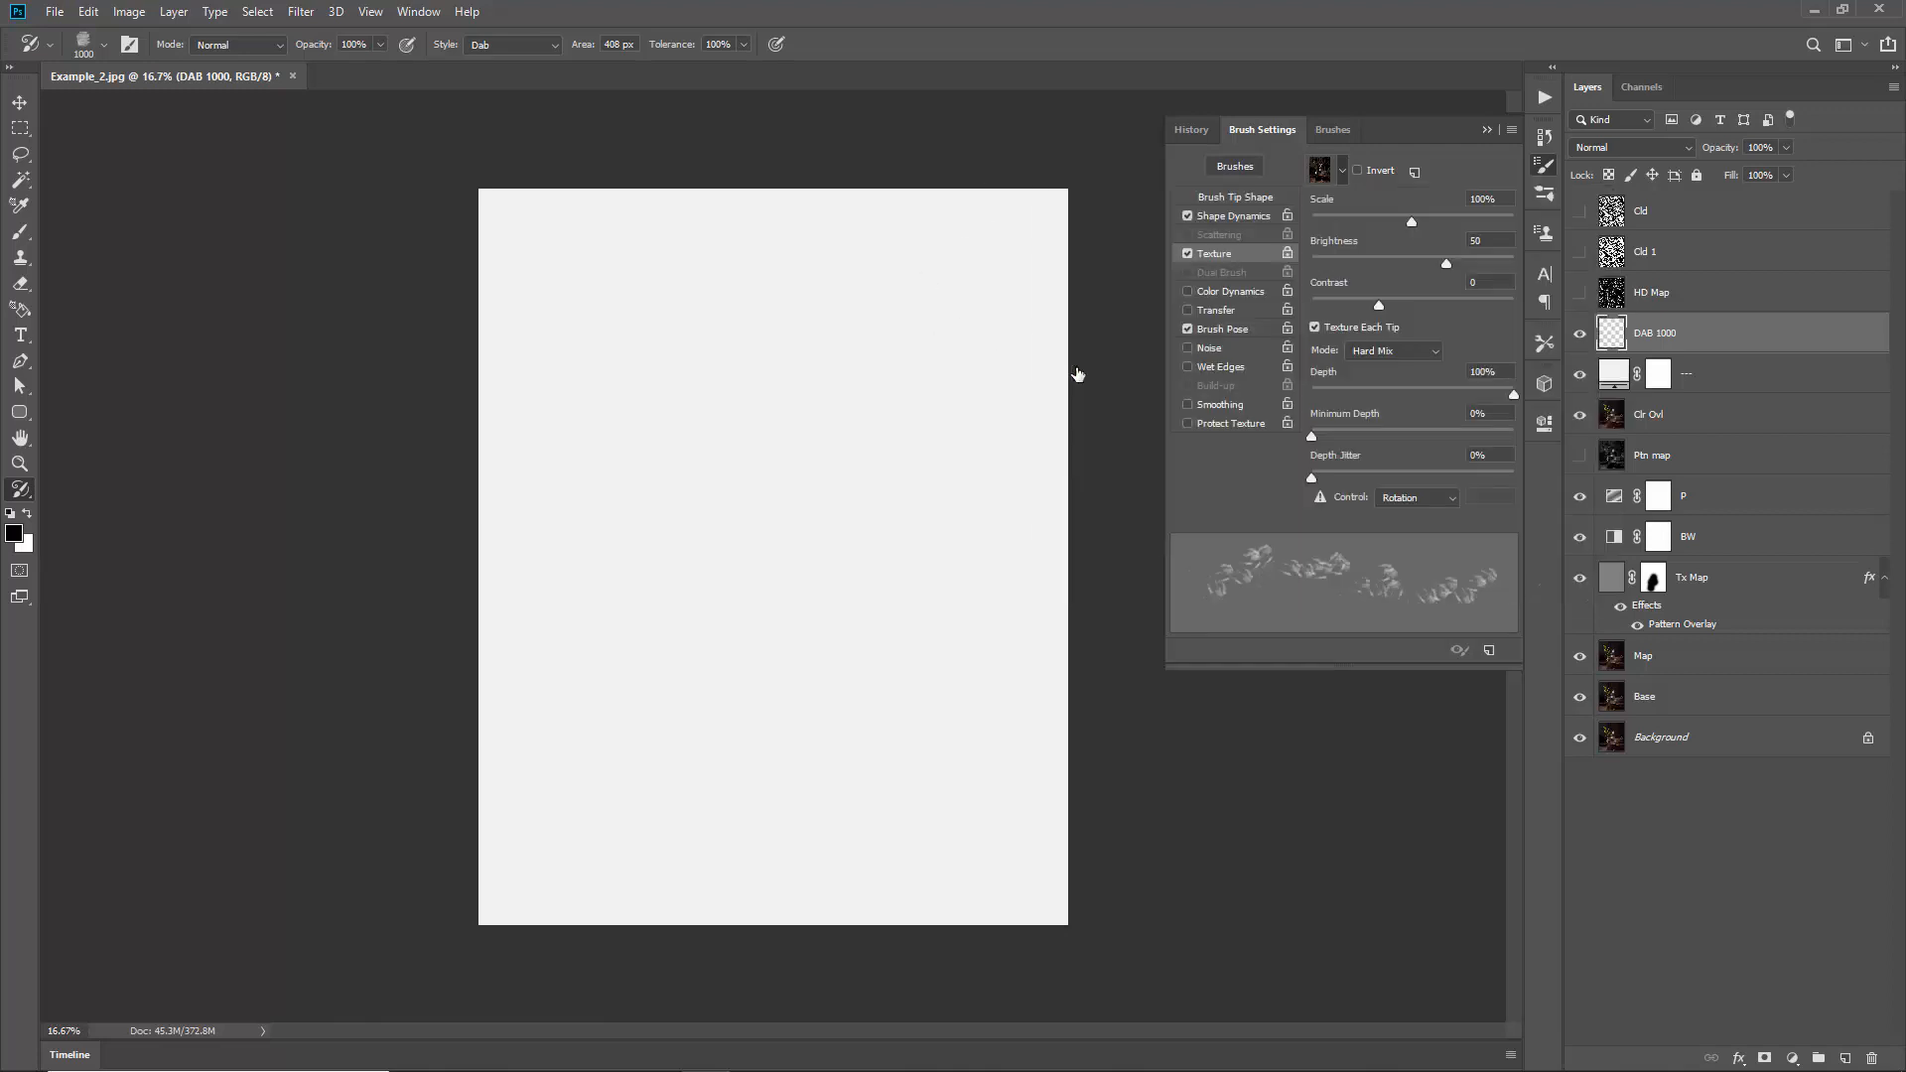
pyautogui.click(1357, 171)
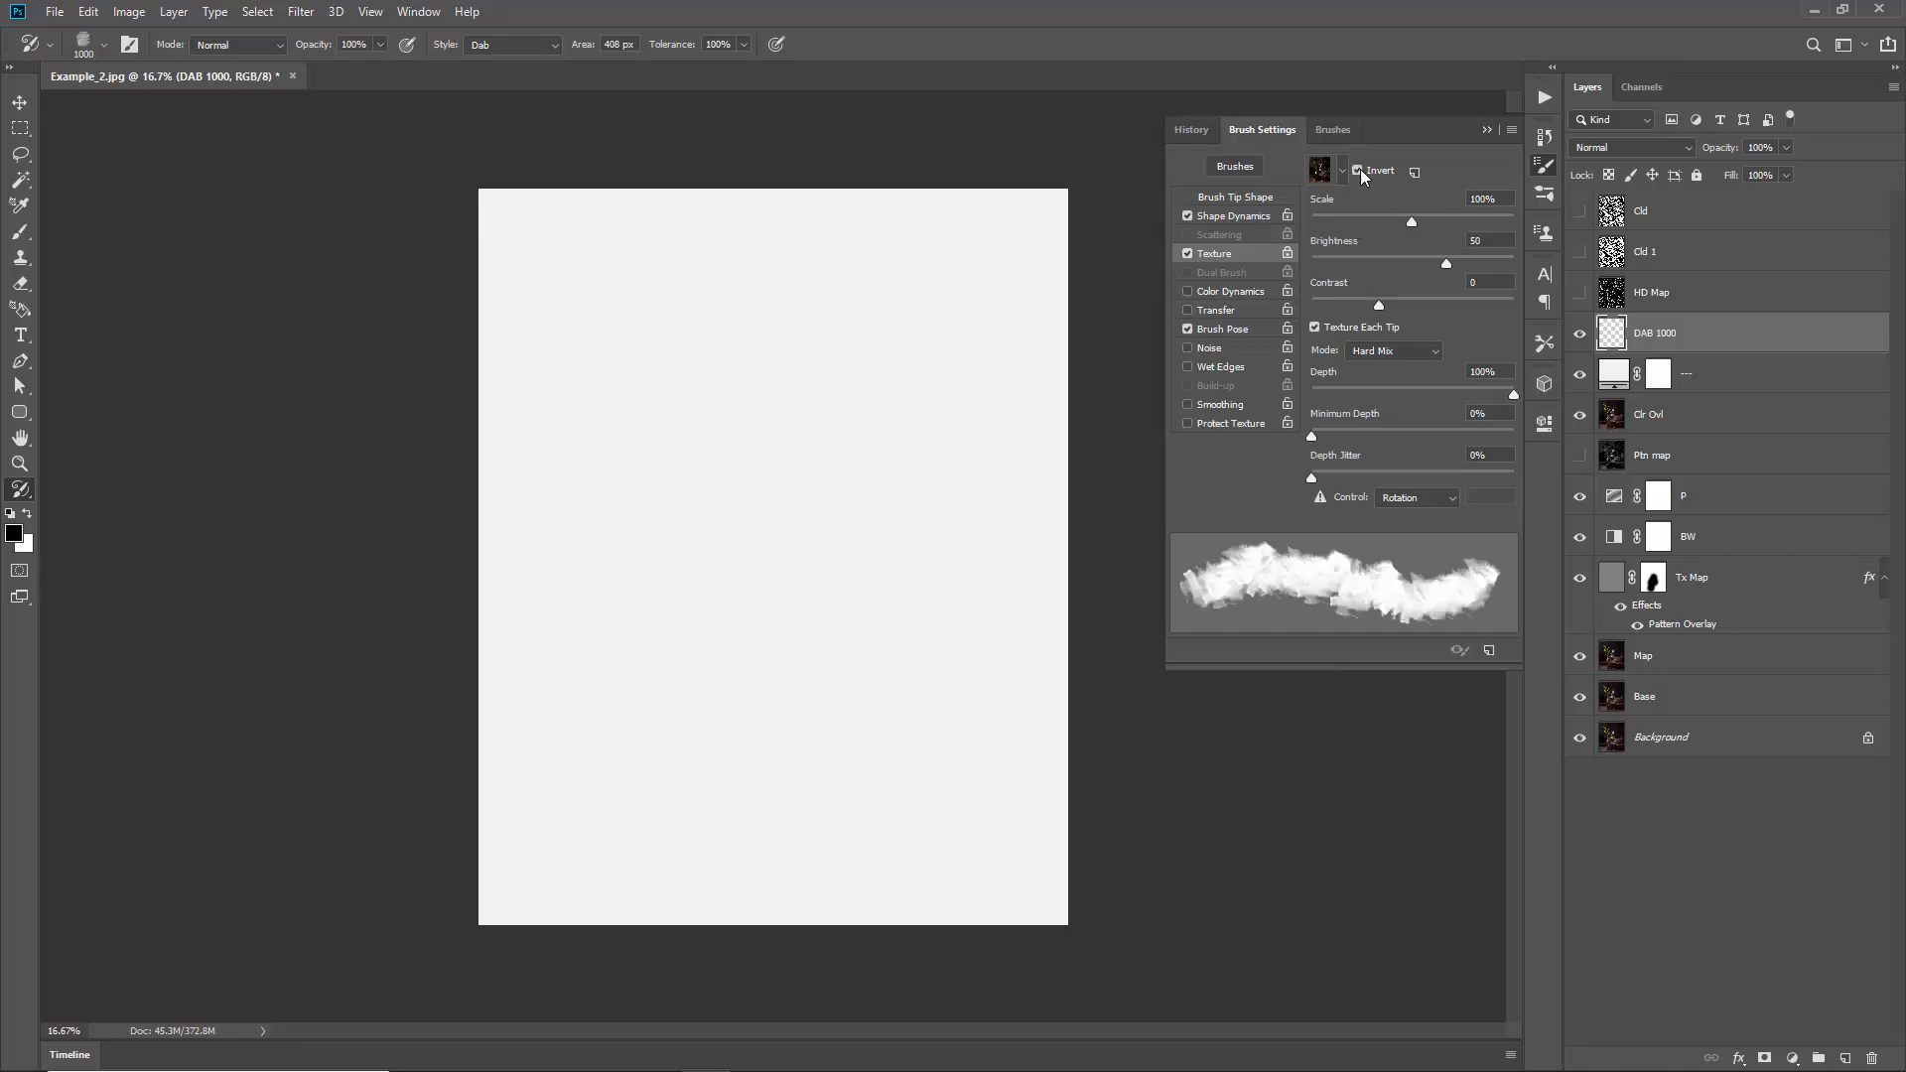
# Step: Turn off Invert for the still-life brush texture and resume the Abstract Painter action at the Dab 1000 stage
pyautogui.click(1357, 170)
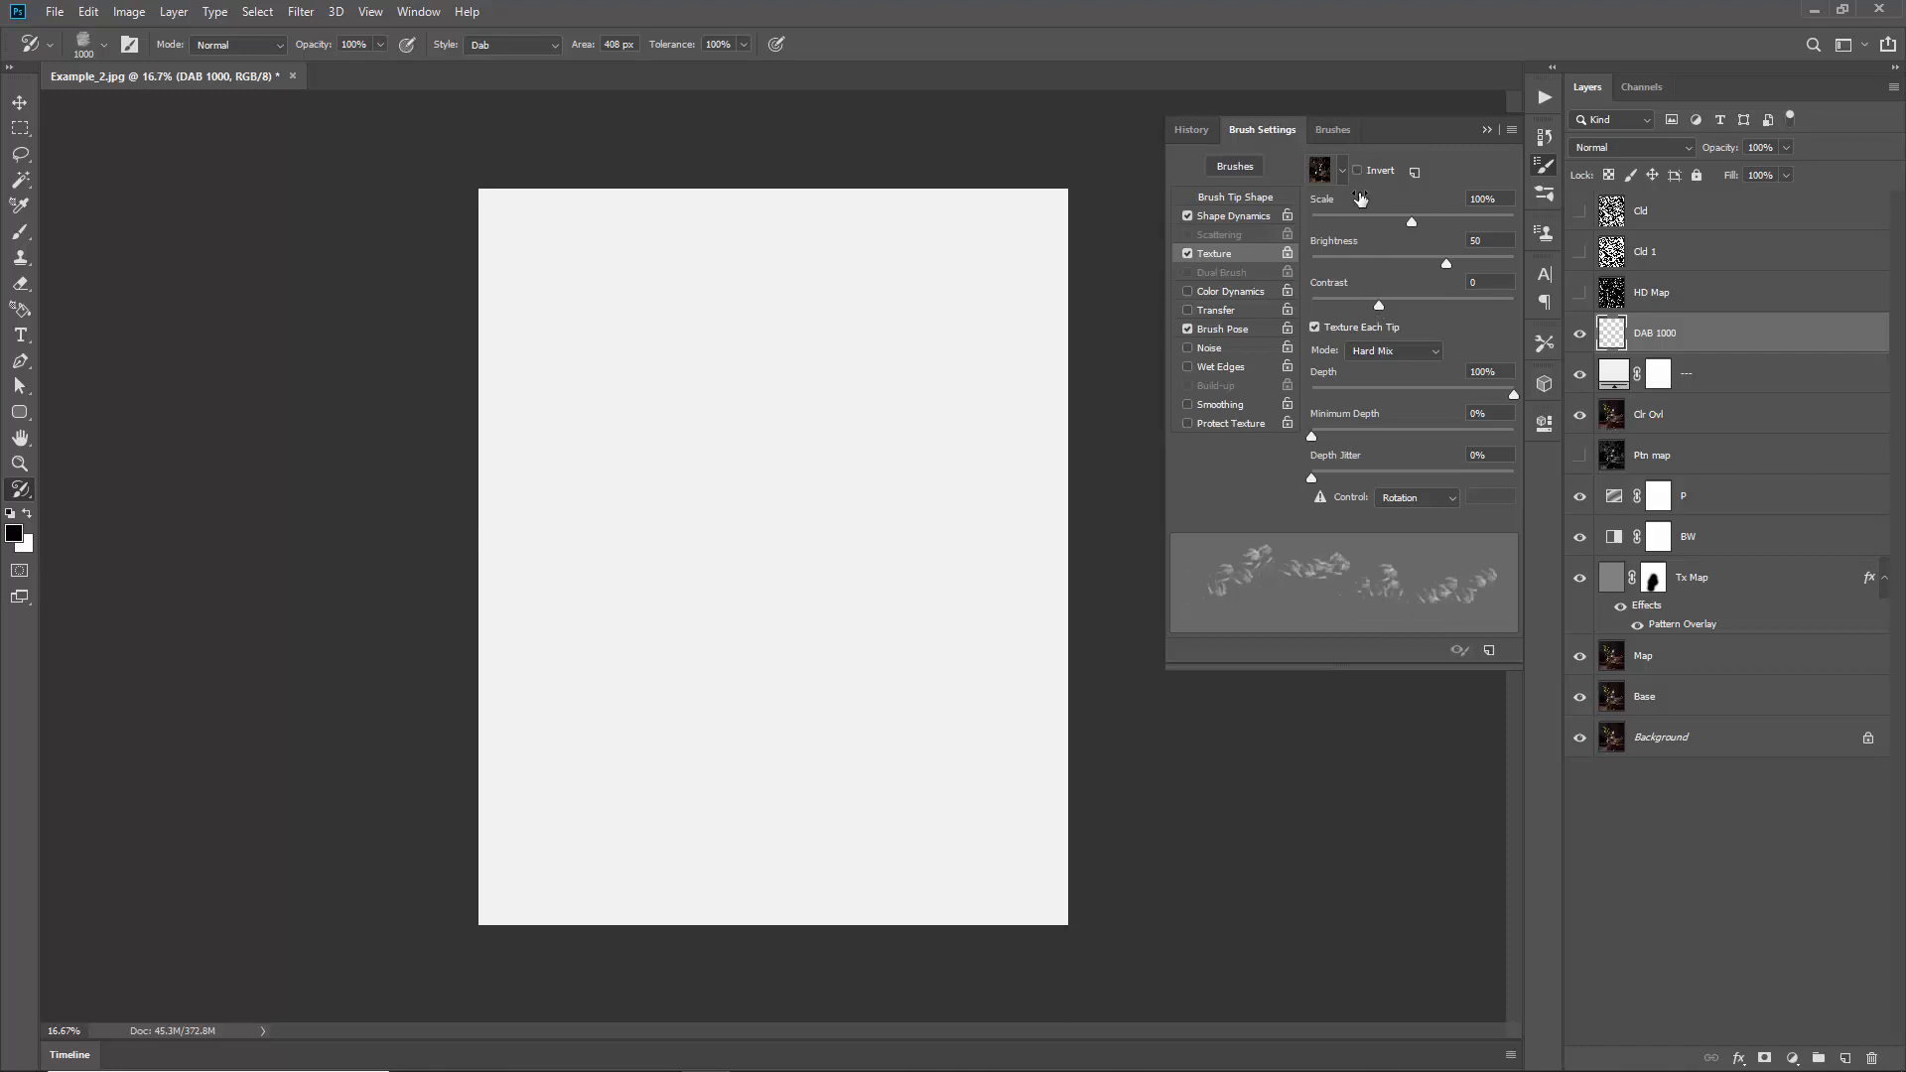
pyautogui.click(1551, 100)
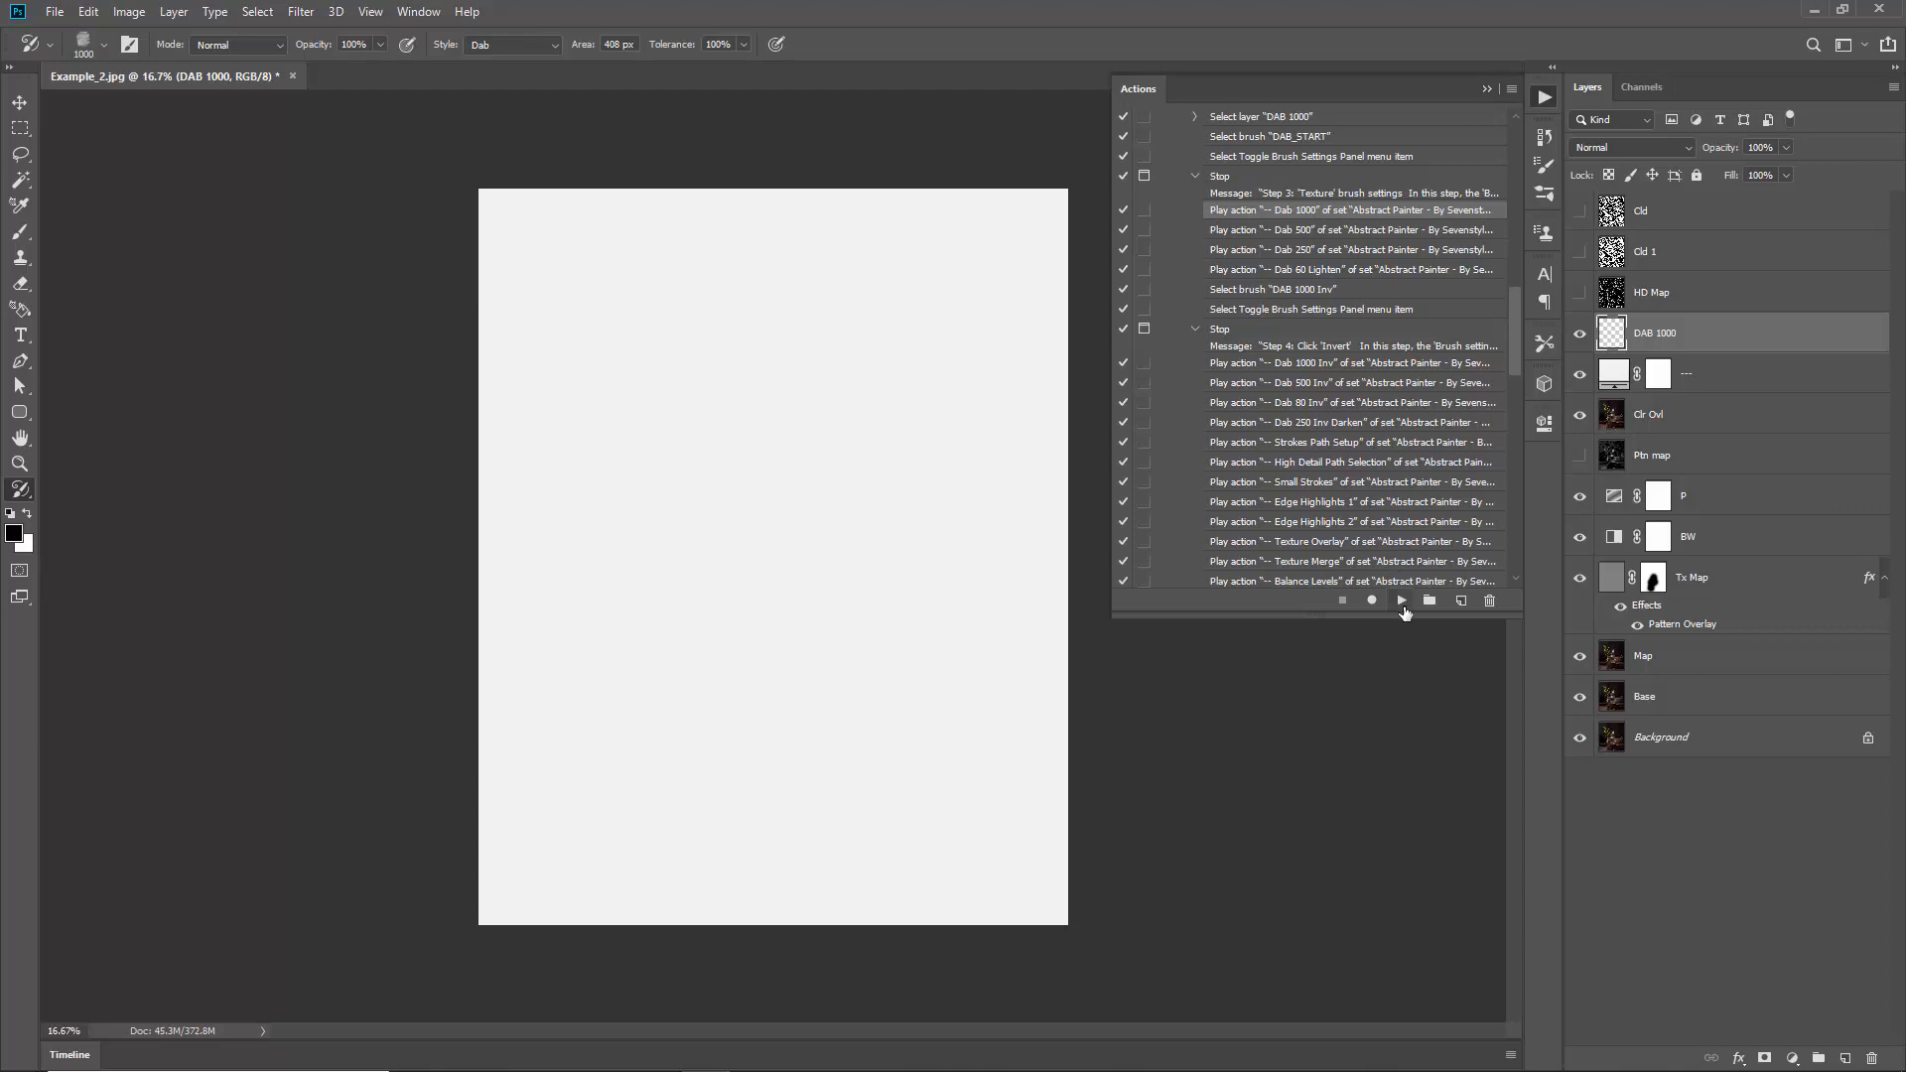
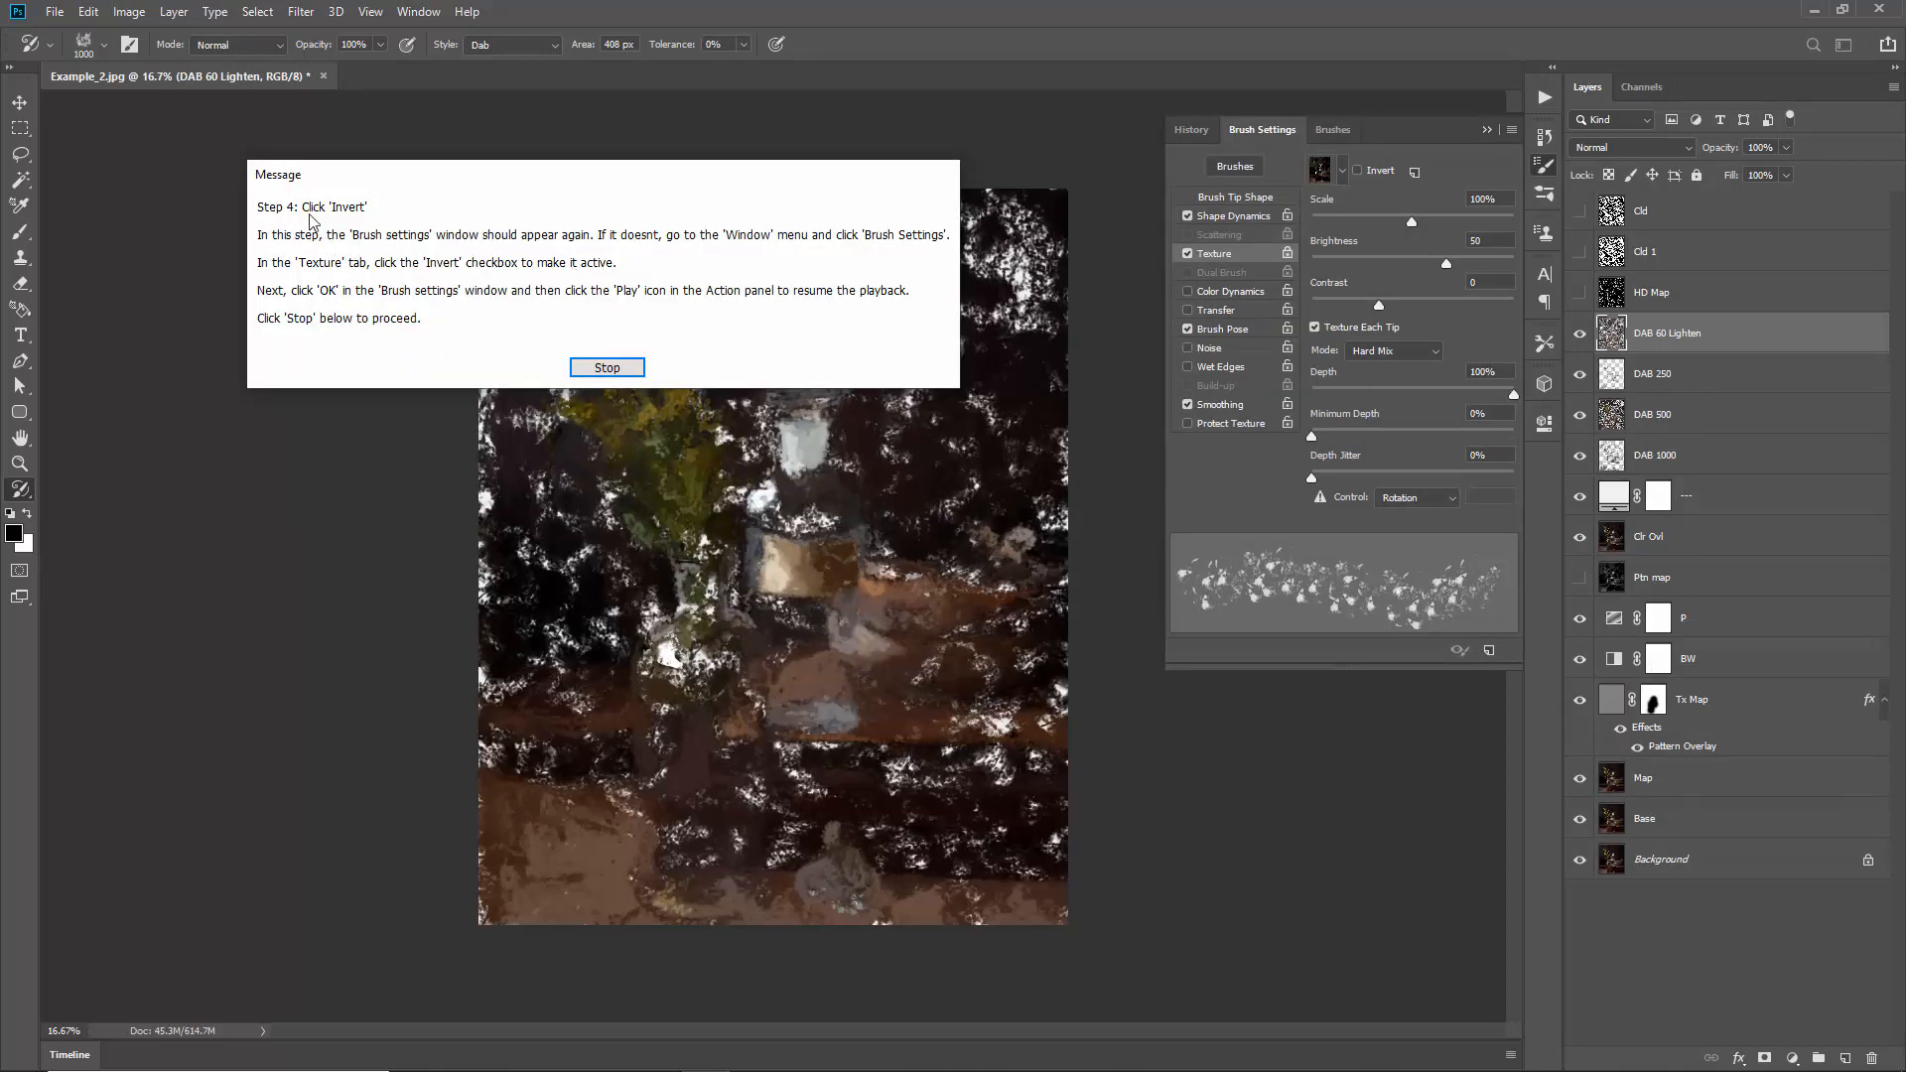
# Step: Dismiss the Step 4 instructions, turn on Invert for the brush texture, and resume the action at the Dab 1000 Inv stage
pyautogui.click(606, 369)
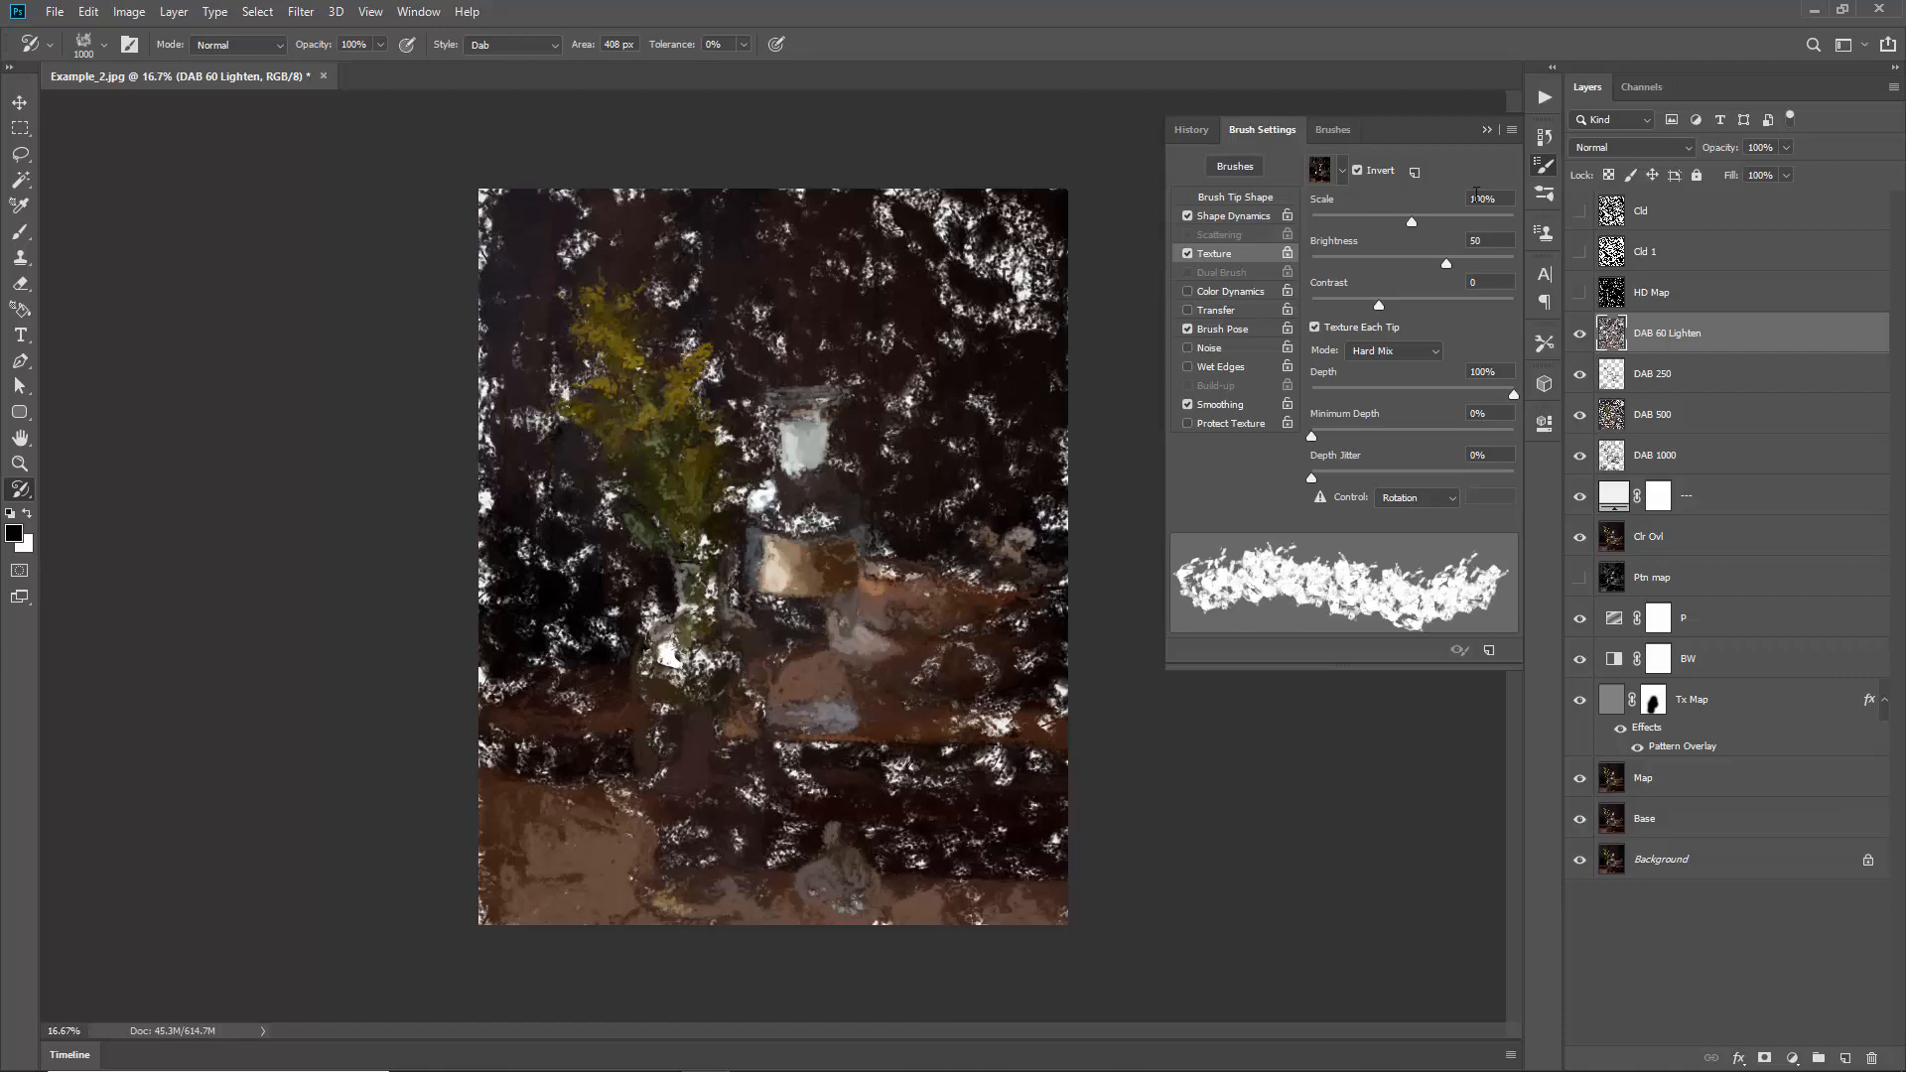
pyautogui.click(1544, 99)
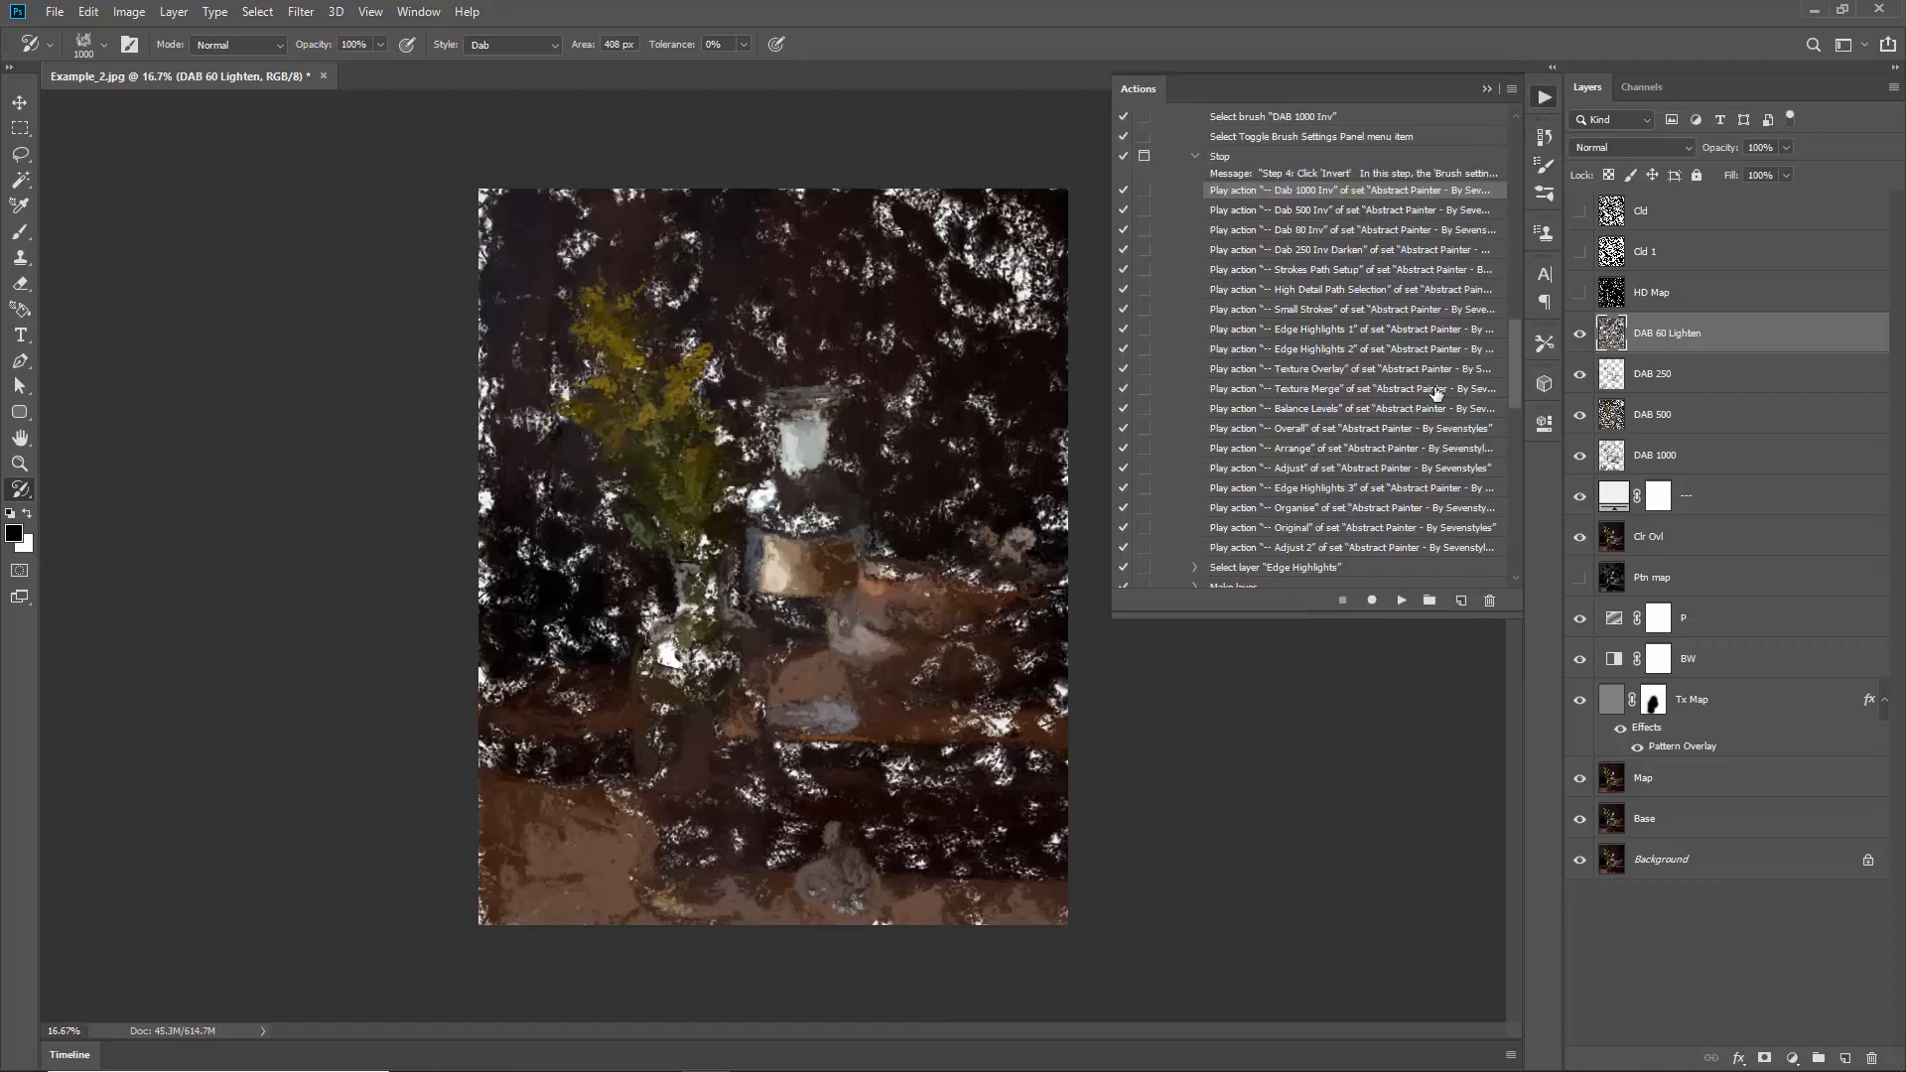
pyautogui.click(1400, 600)
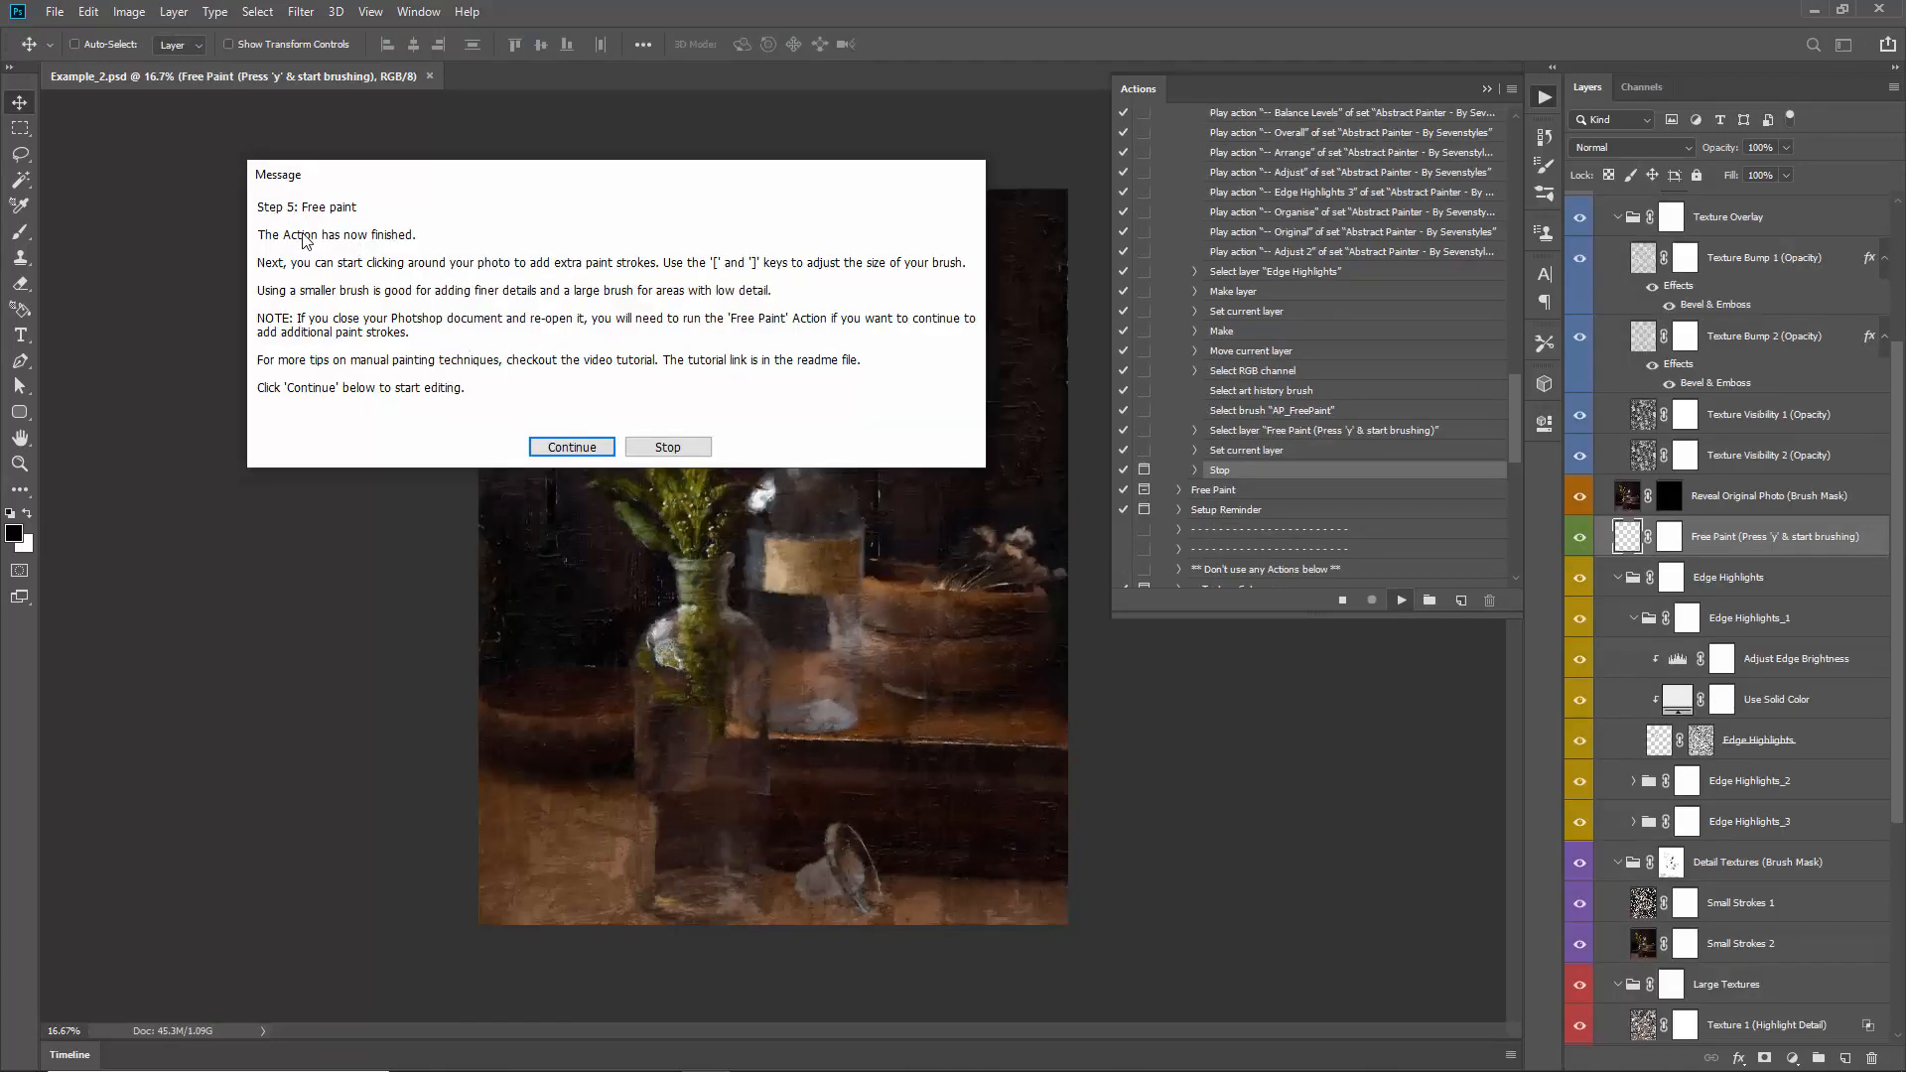
# Step: Dismiss the Step 5 Free paint message and collapse the subgroups inside the Abstract Painter group
pyautogui.click(571, 447)
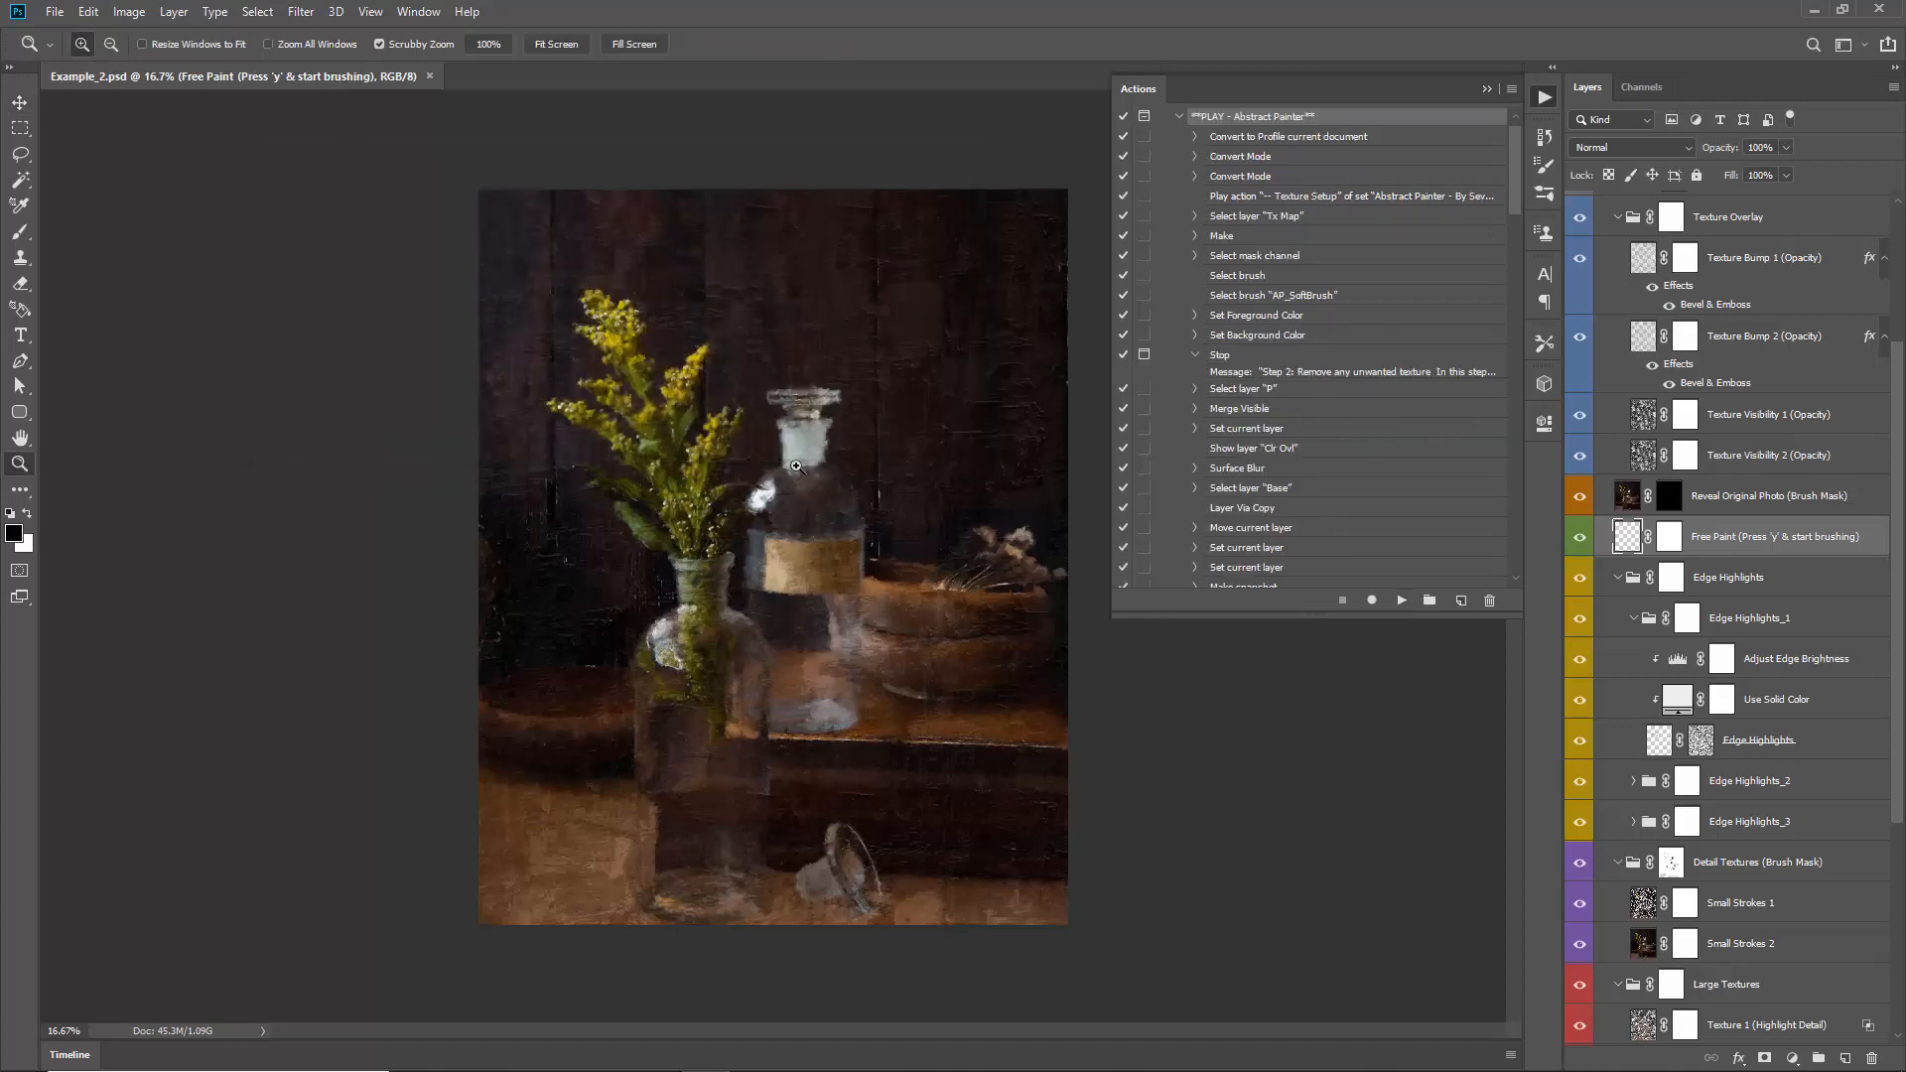
pyautogui.click(796, 466)
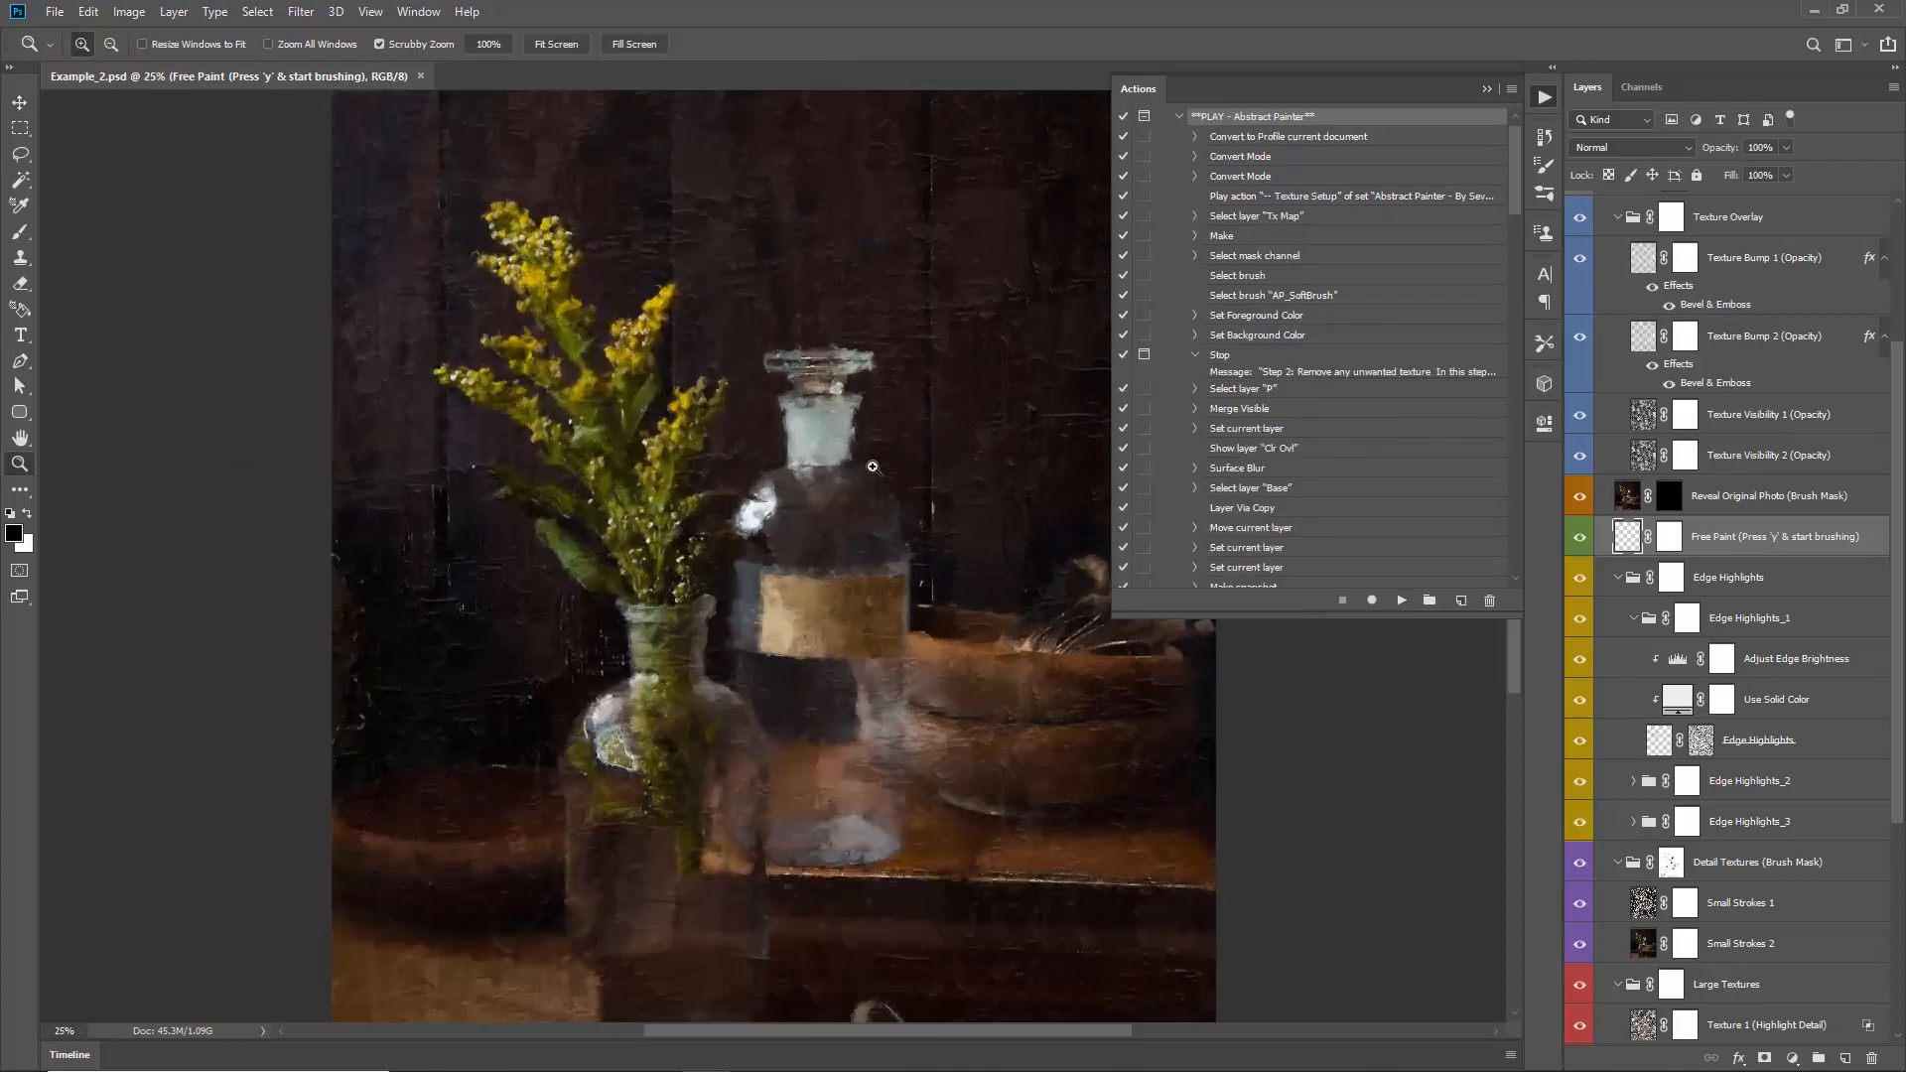
pyautogui.moveTo(789, 373); pyautogui.dragTo(748, 338)
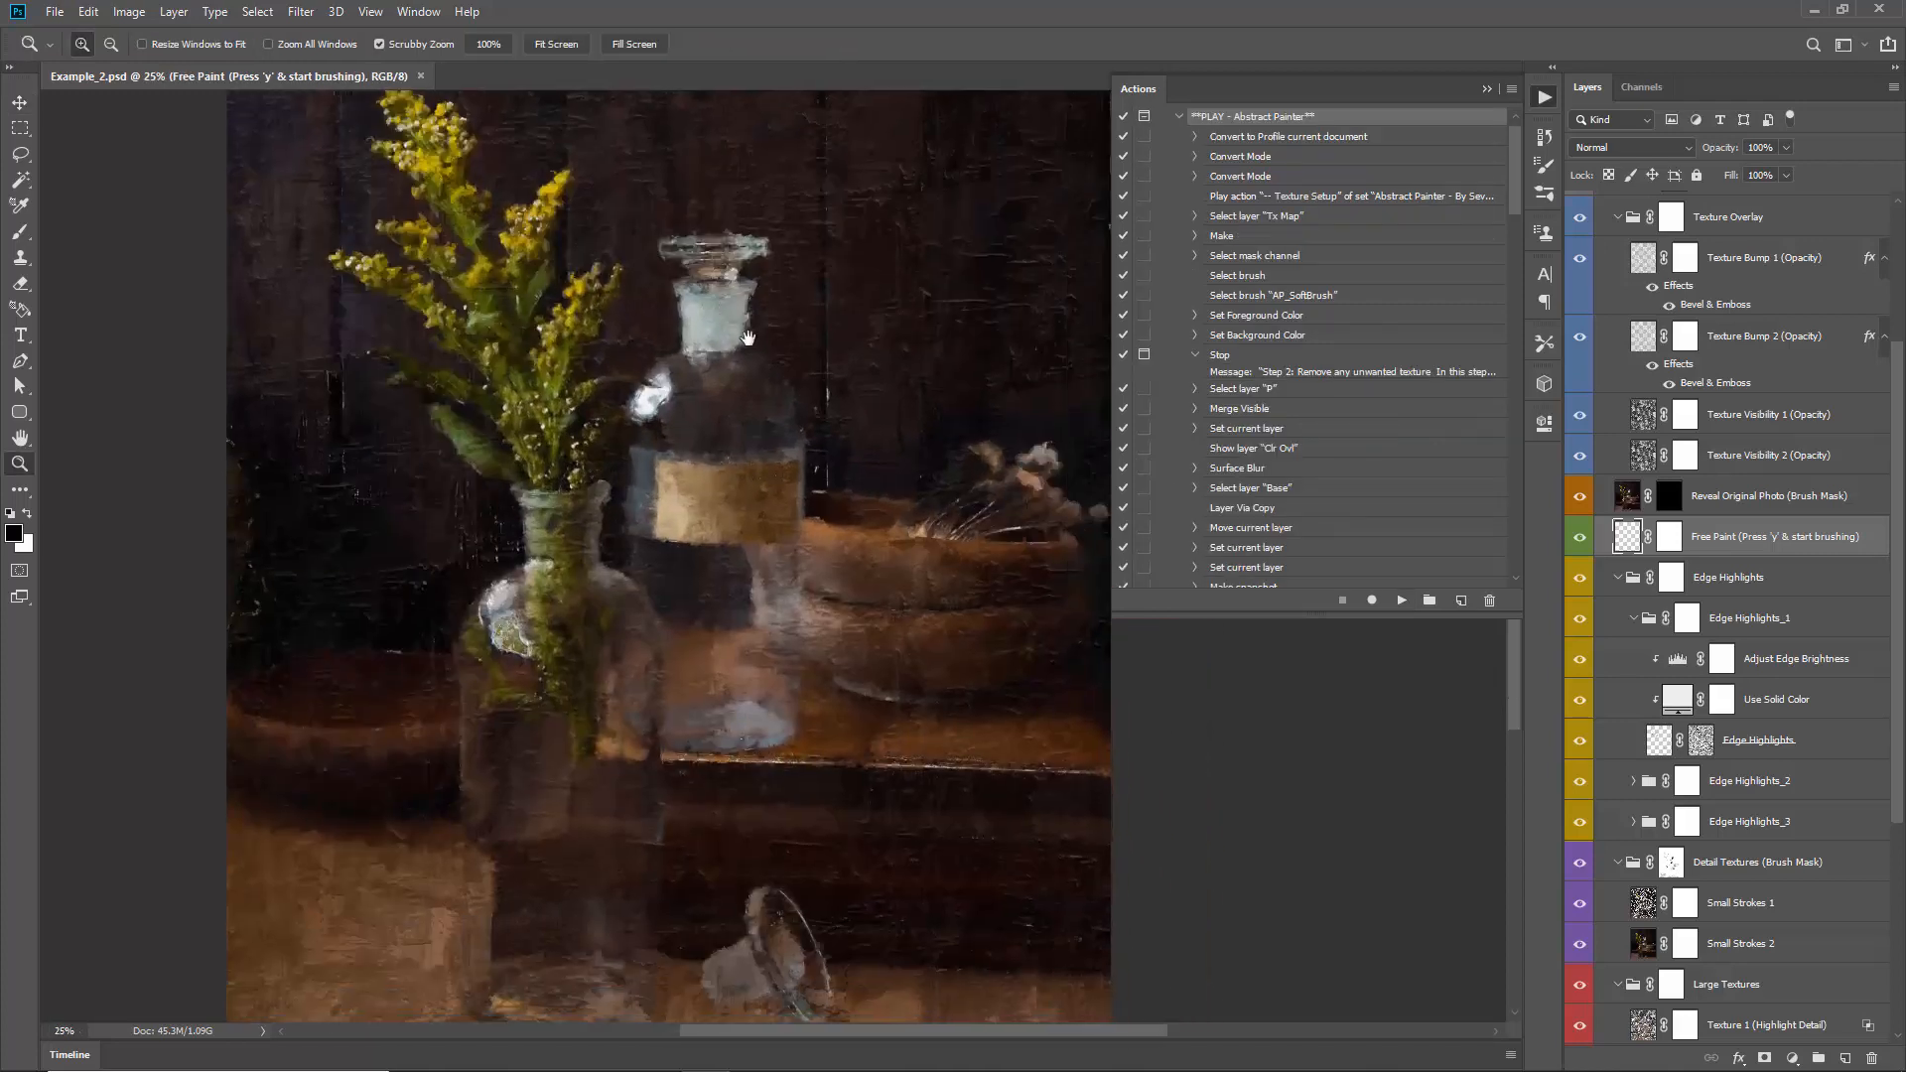
pyautogui.keyDown('alt'); pyautogui.click(1620, 579); pyautogui.keyUp('alt')
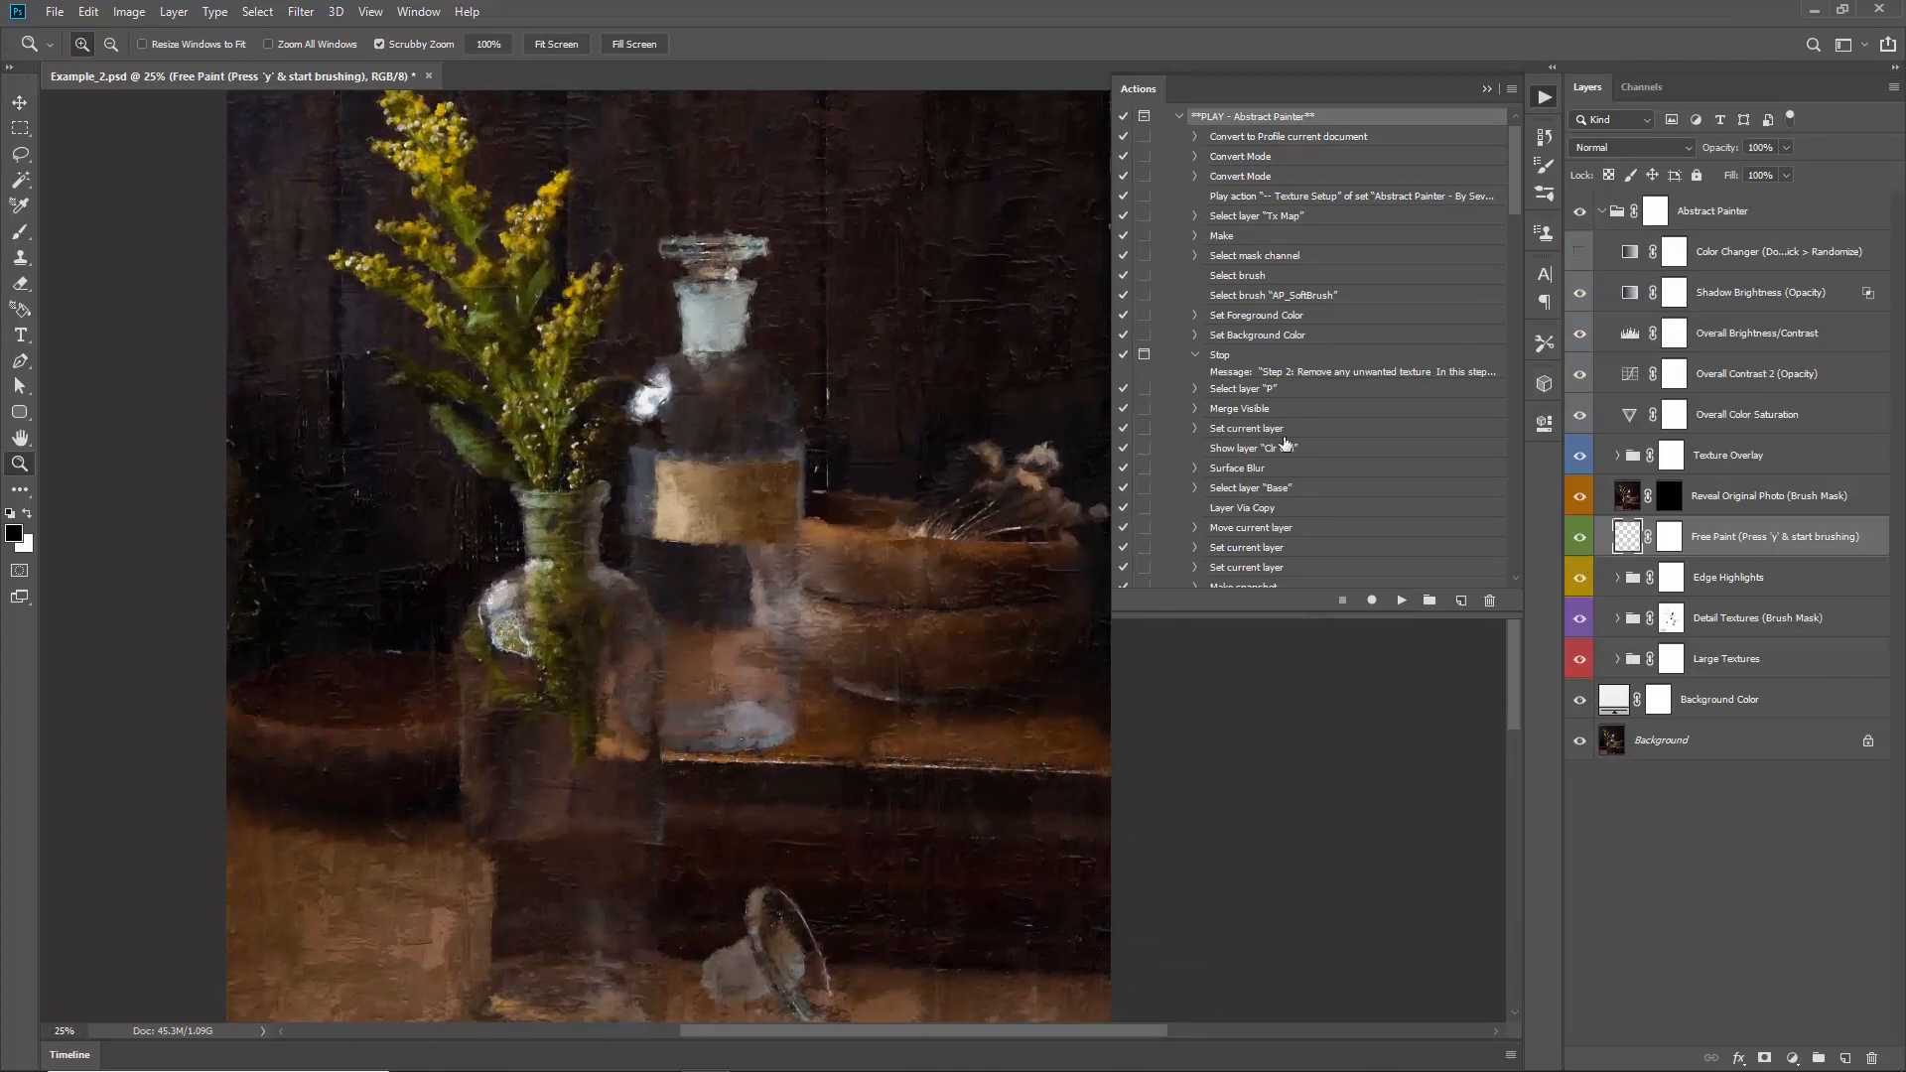
# Step: Add extra paint strokes over the front bottle's shoulder on the Free Paint layer with the Art History Brush
pyautogui.press('y')
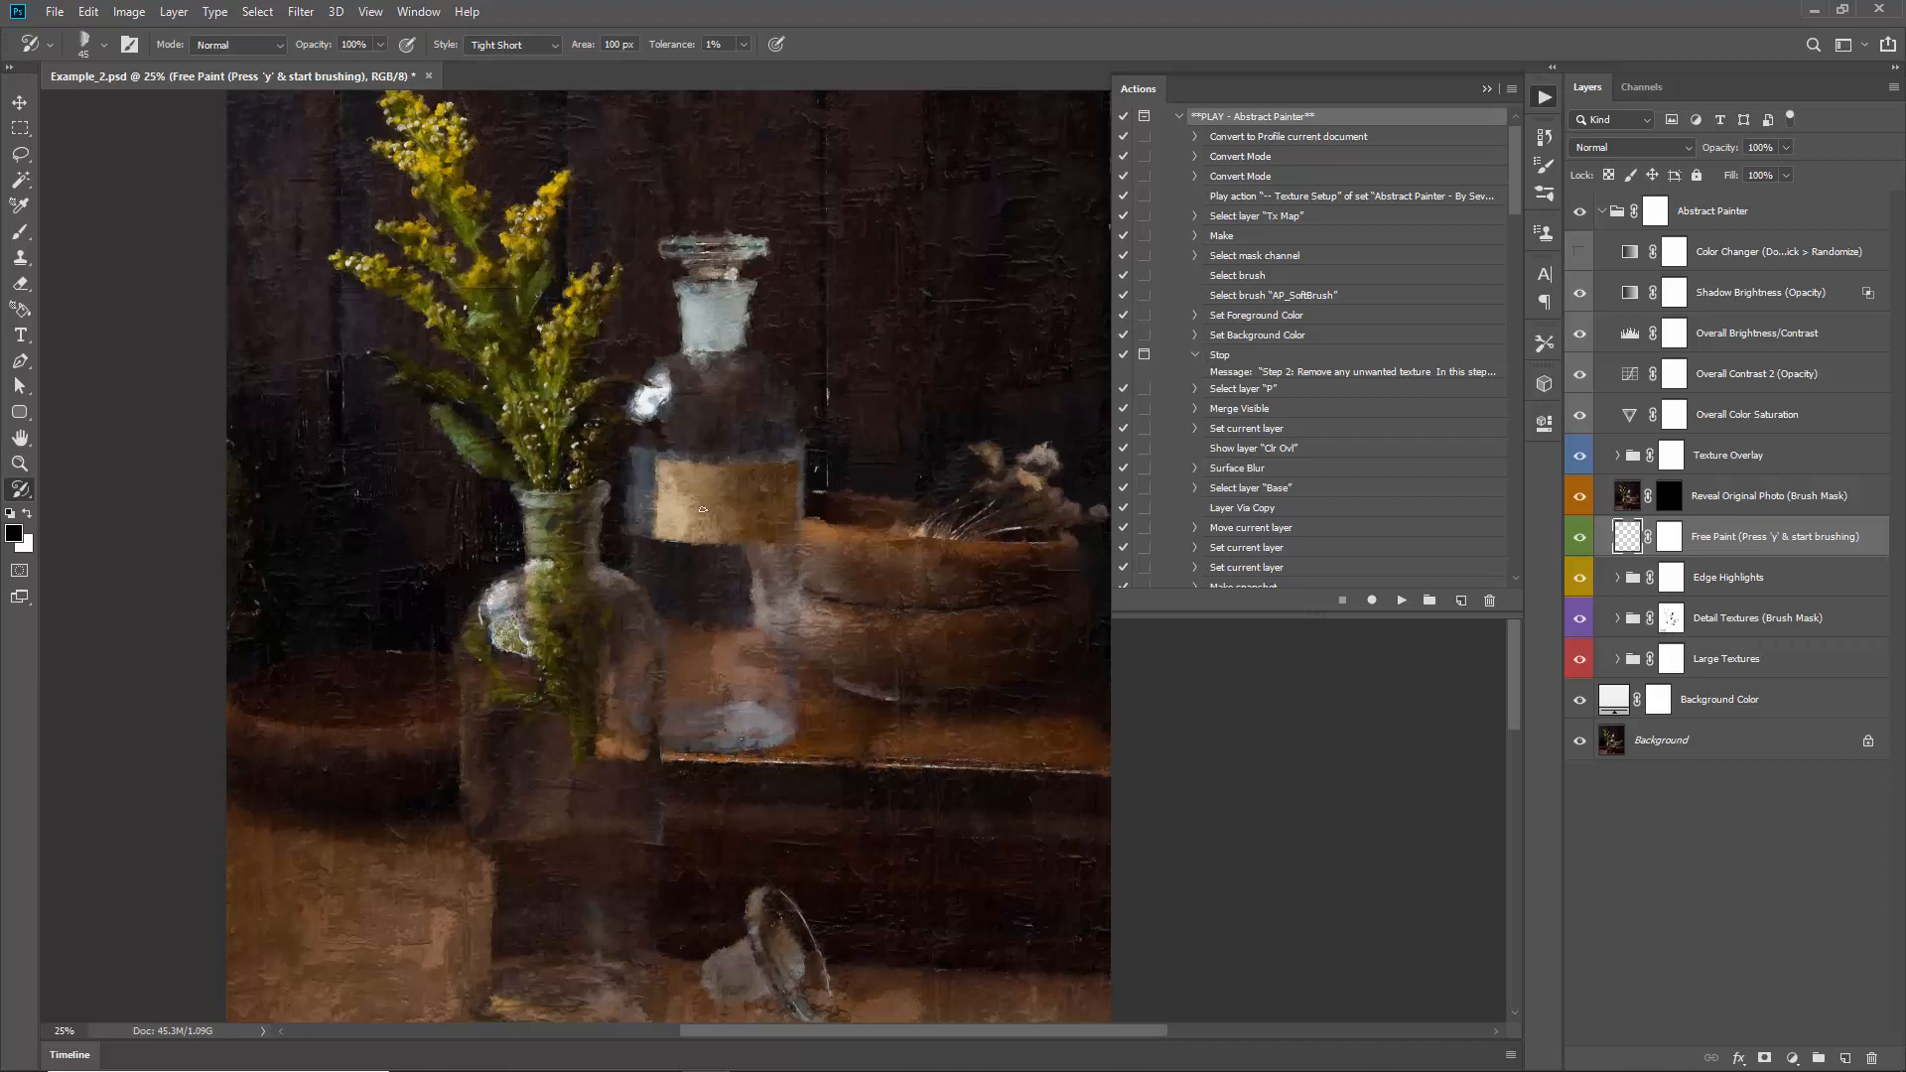
pyautogui.moveTo(566, 584); pyautogui.dragTo(494, 595)
pyautogui.scroll(2, 684, 458)
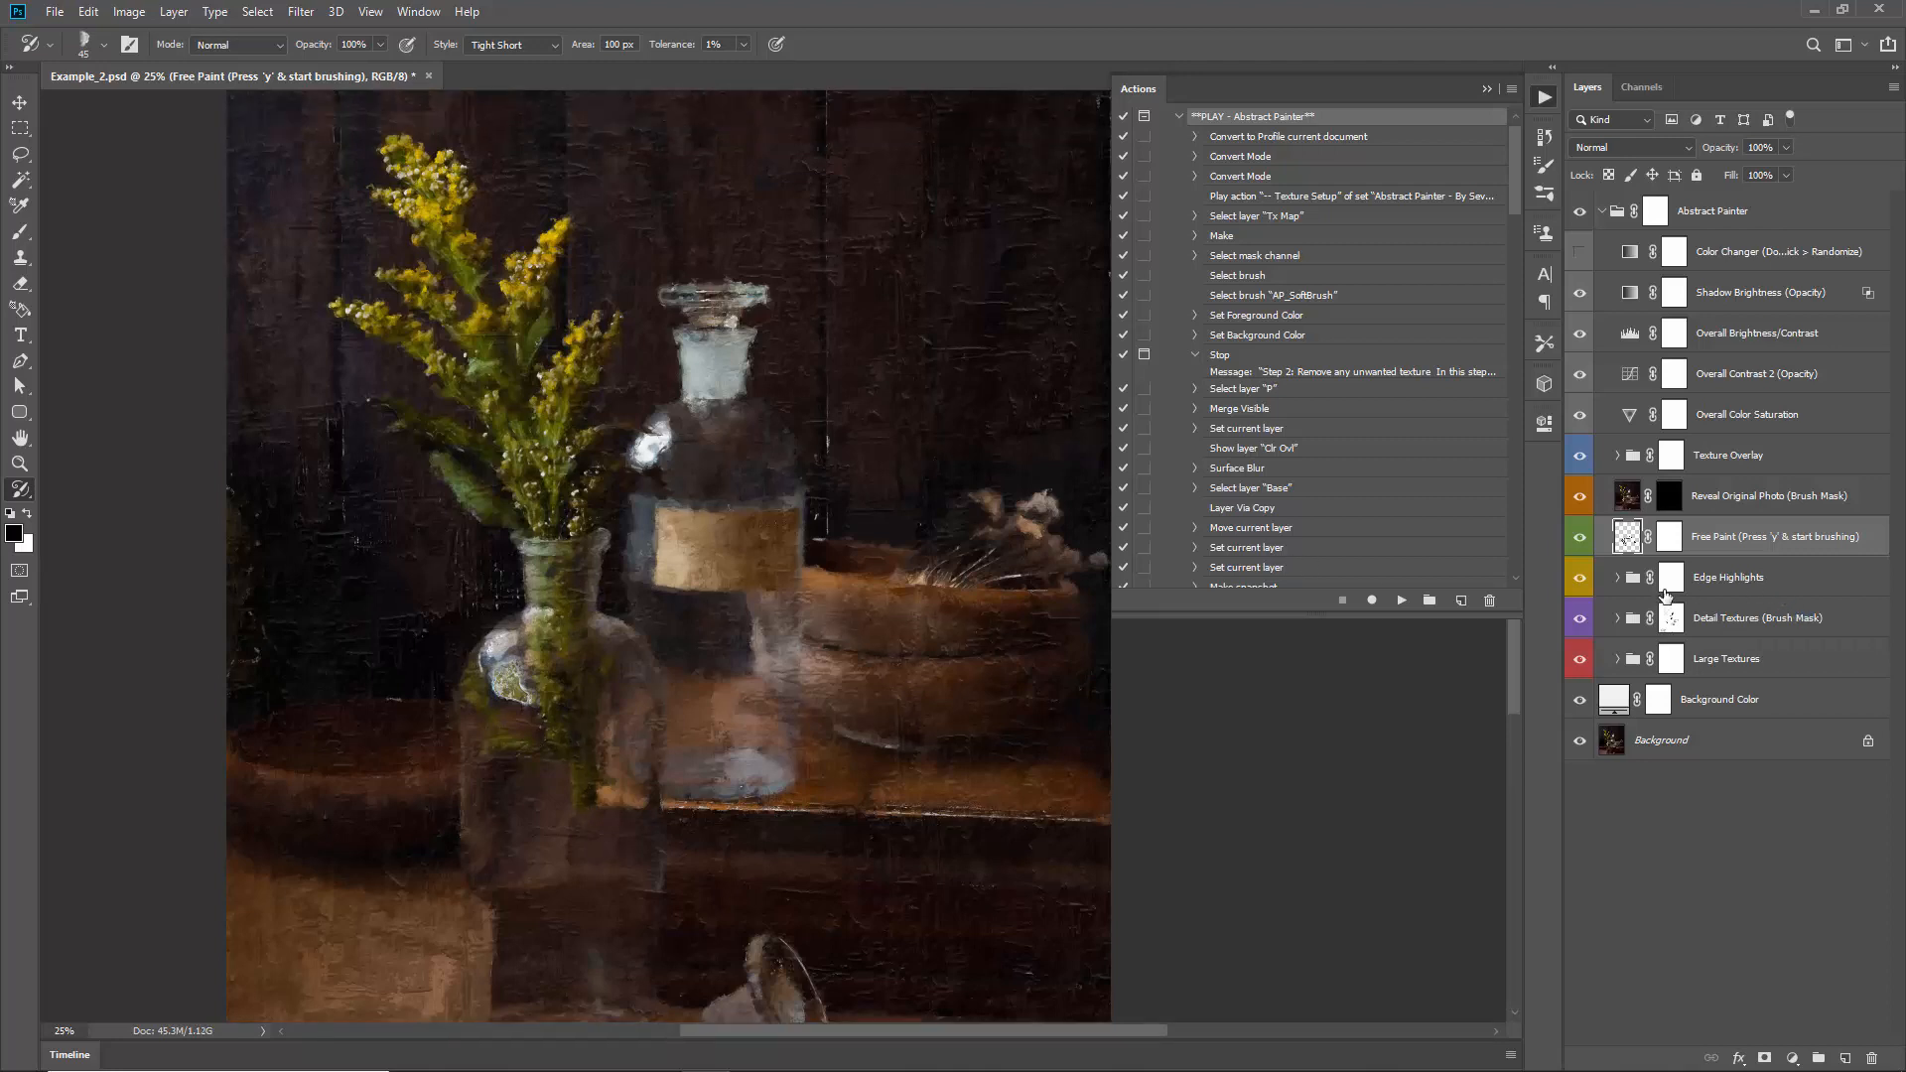
# Step: Brush black over the bright reflections of both bottles on the Edge Highlights group mask, using a brush of about 400 px
pyautogui.click(1708, 591)
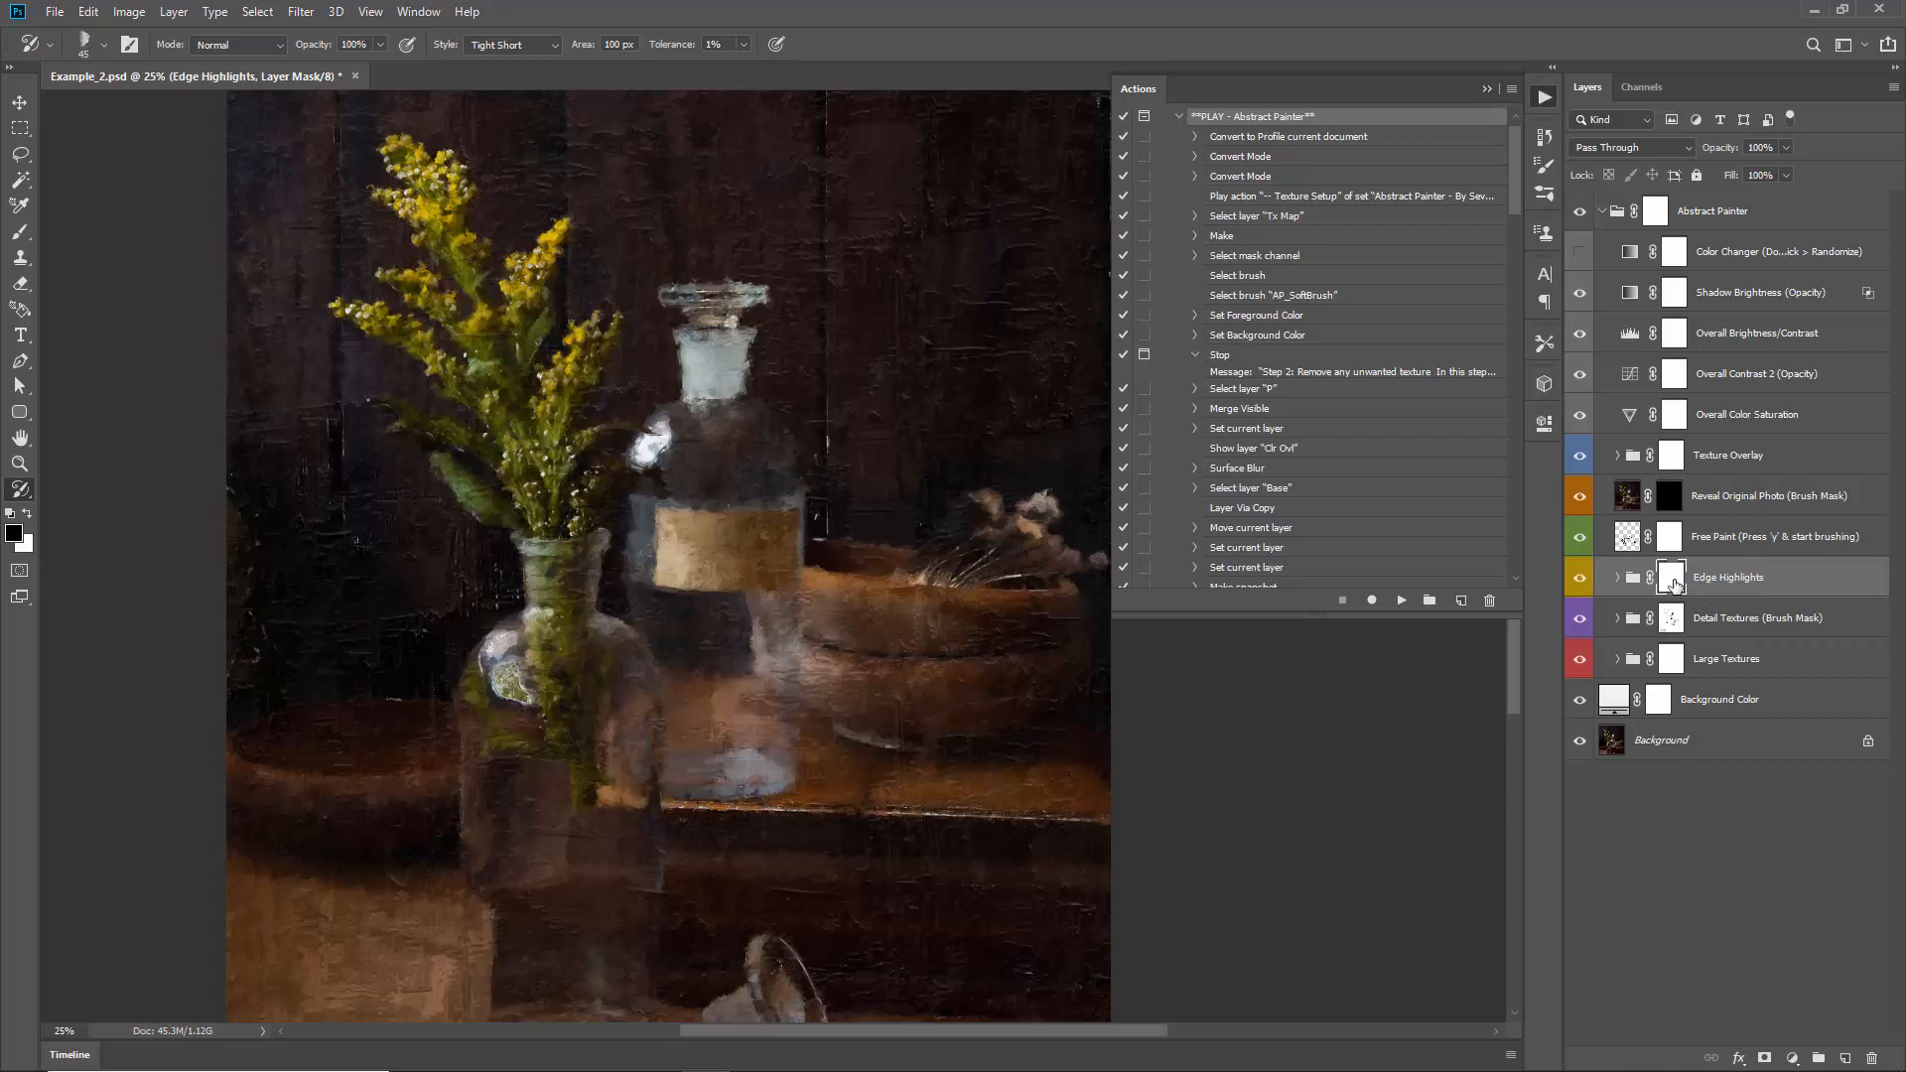
pyautogui.press('b')
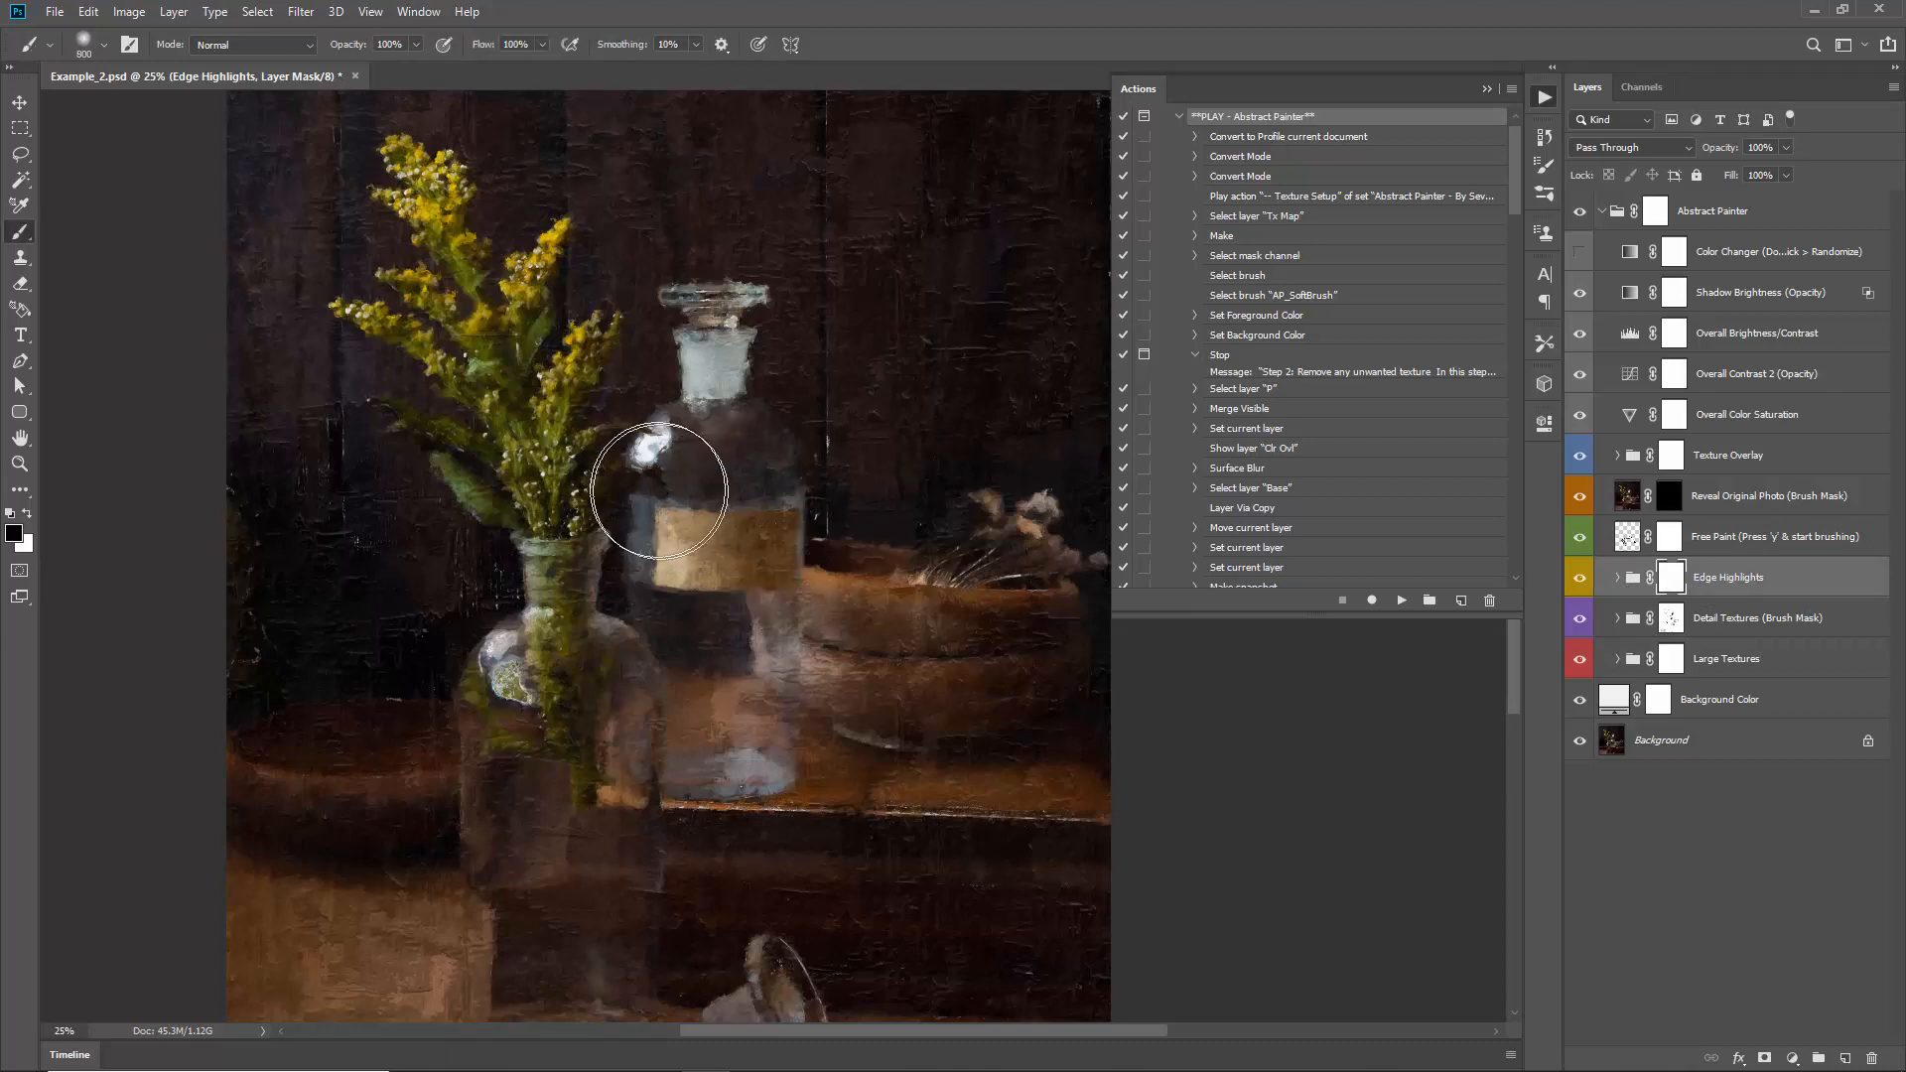
pyautogui.press('[')
pyautogui.press('[')
pyautogui.press('[')
pyautogui.press('[')
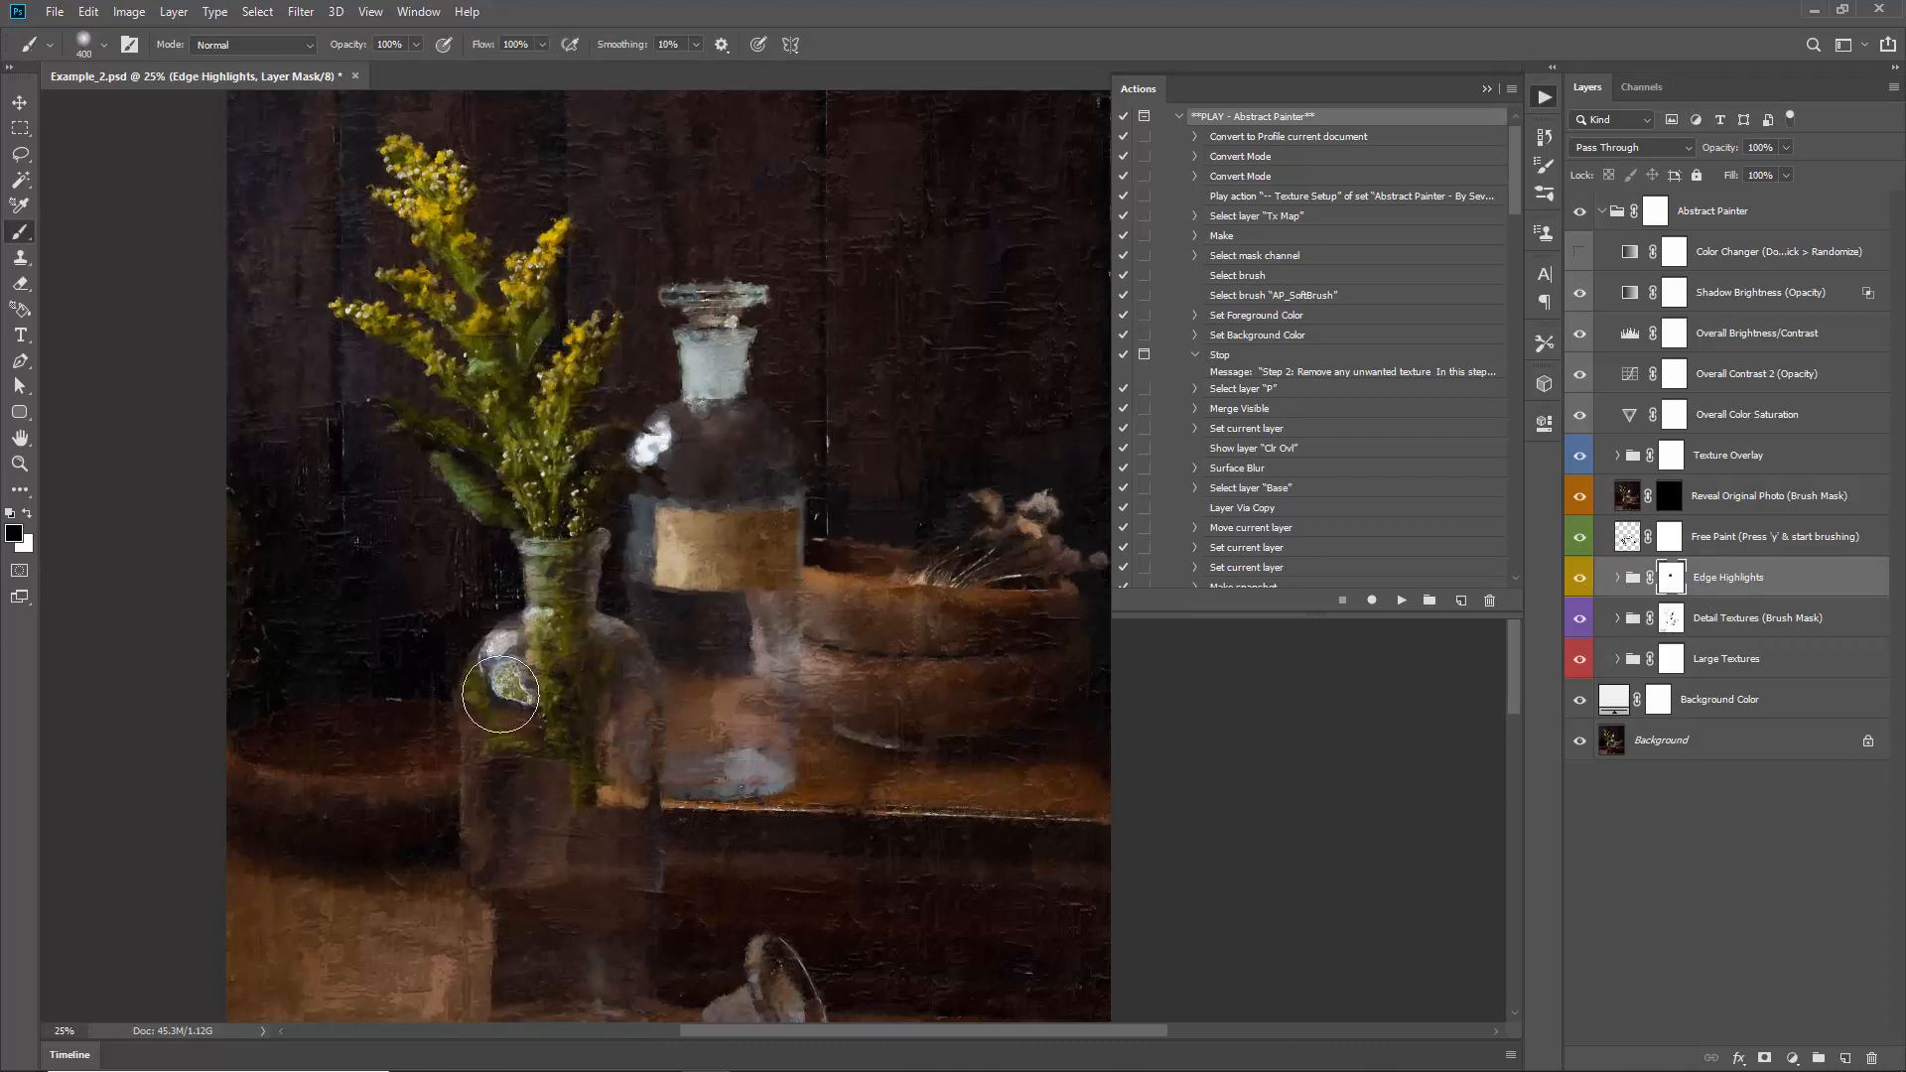
pyautogui.moveTo(507, 671); pyautogui.dragTo(523, 715)
pyautogui.press('[')
# Step: Reduce the brush to 175 px and mask out more edge highlights around the bottles on the Edge Highlights mask
pyautogui.scroll(-1, 264, 497)
pyautogui.scroll(3, 264, 496)
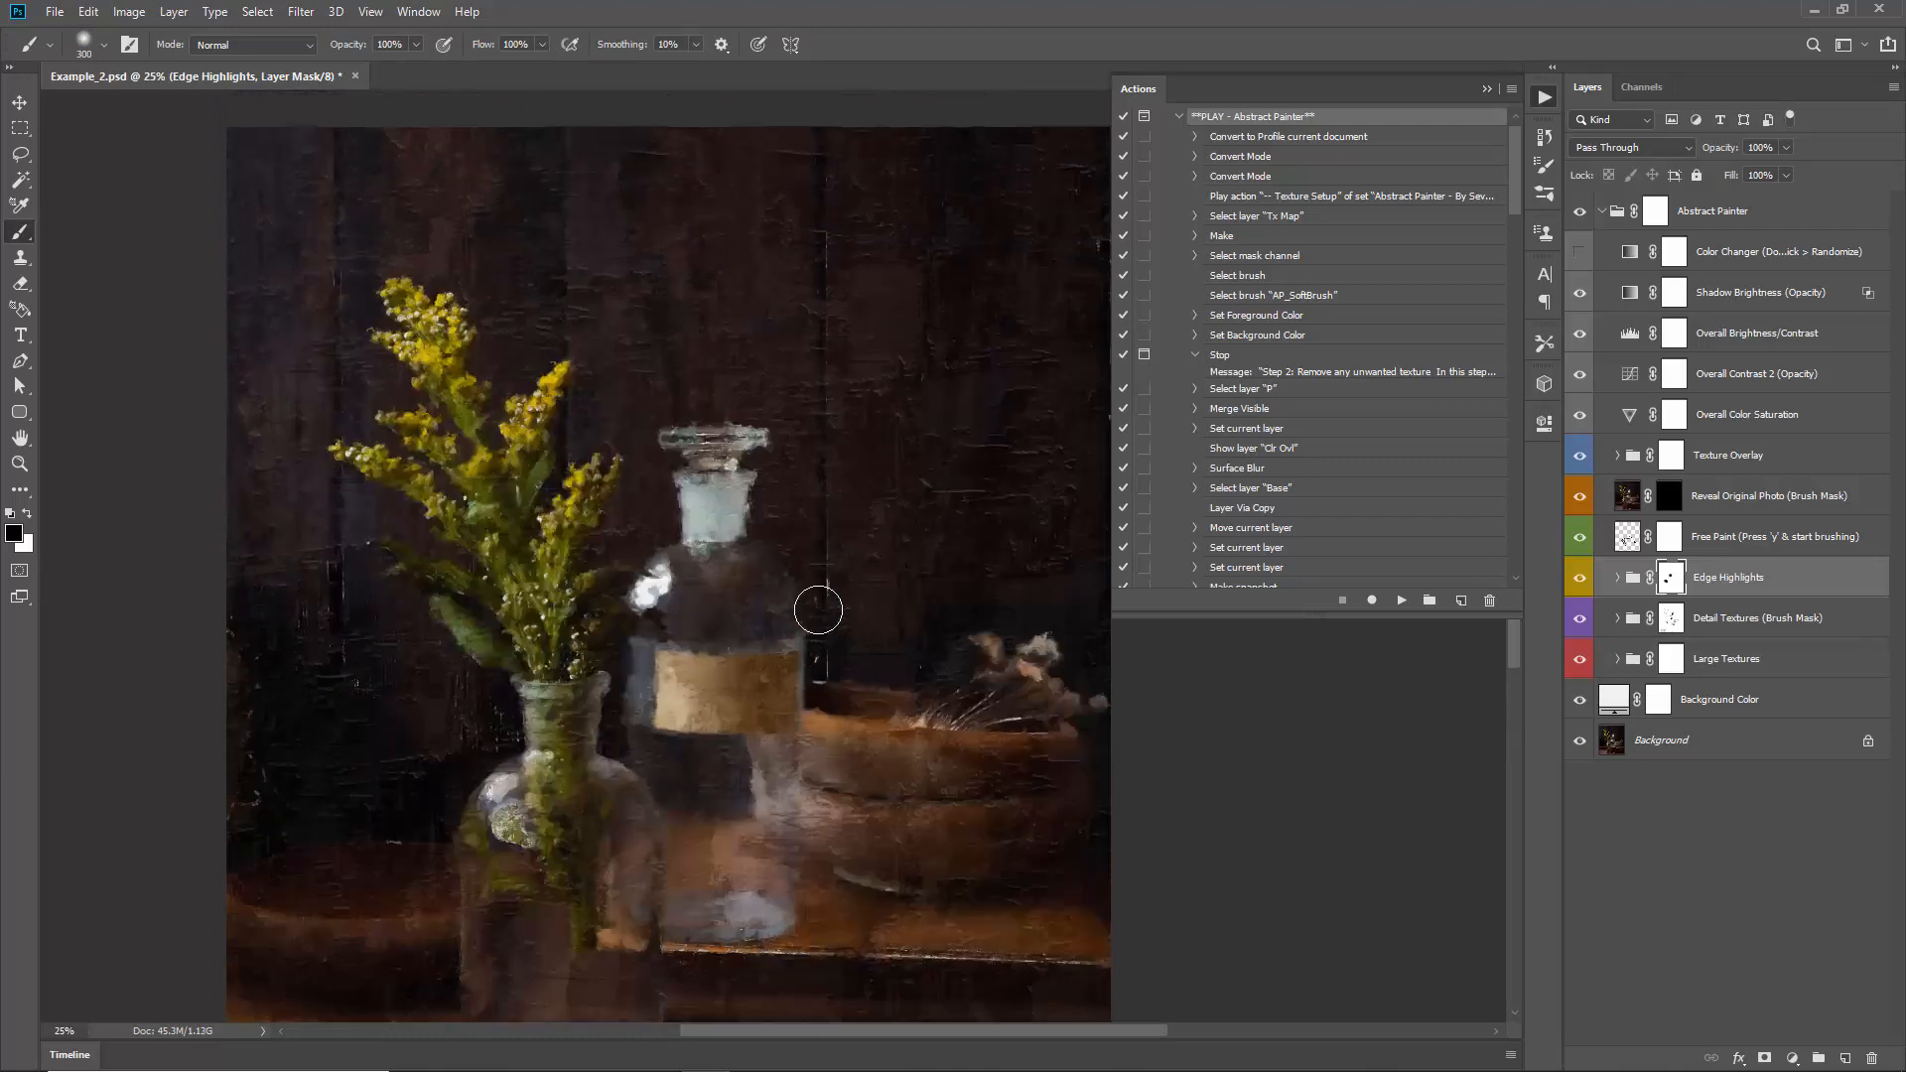
pyautogui.press('[')
pyautogui.press('[')
pyautogui.press('[')
pyautogui.scroll(-1, 853, 328)
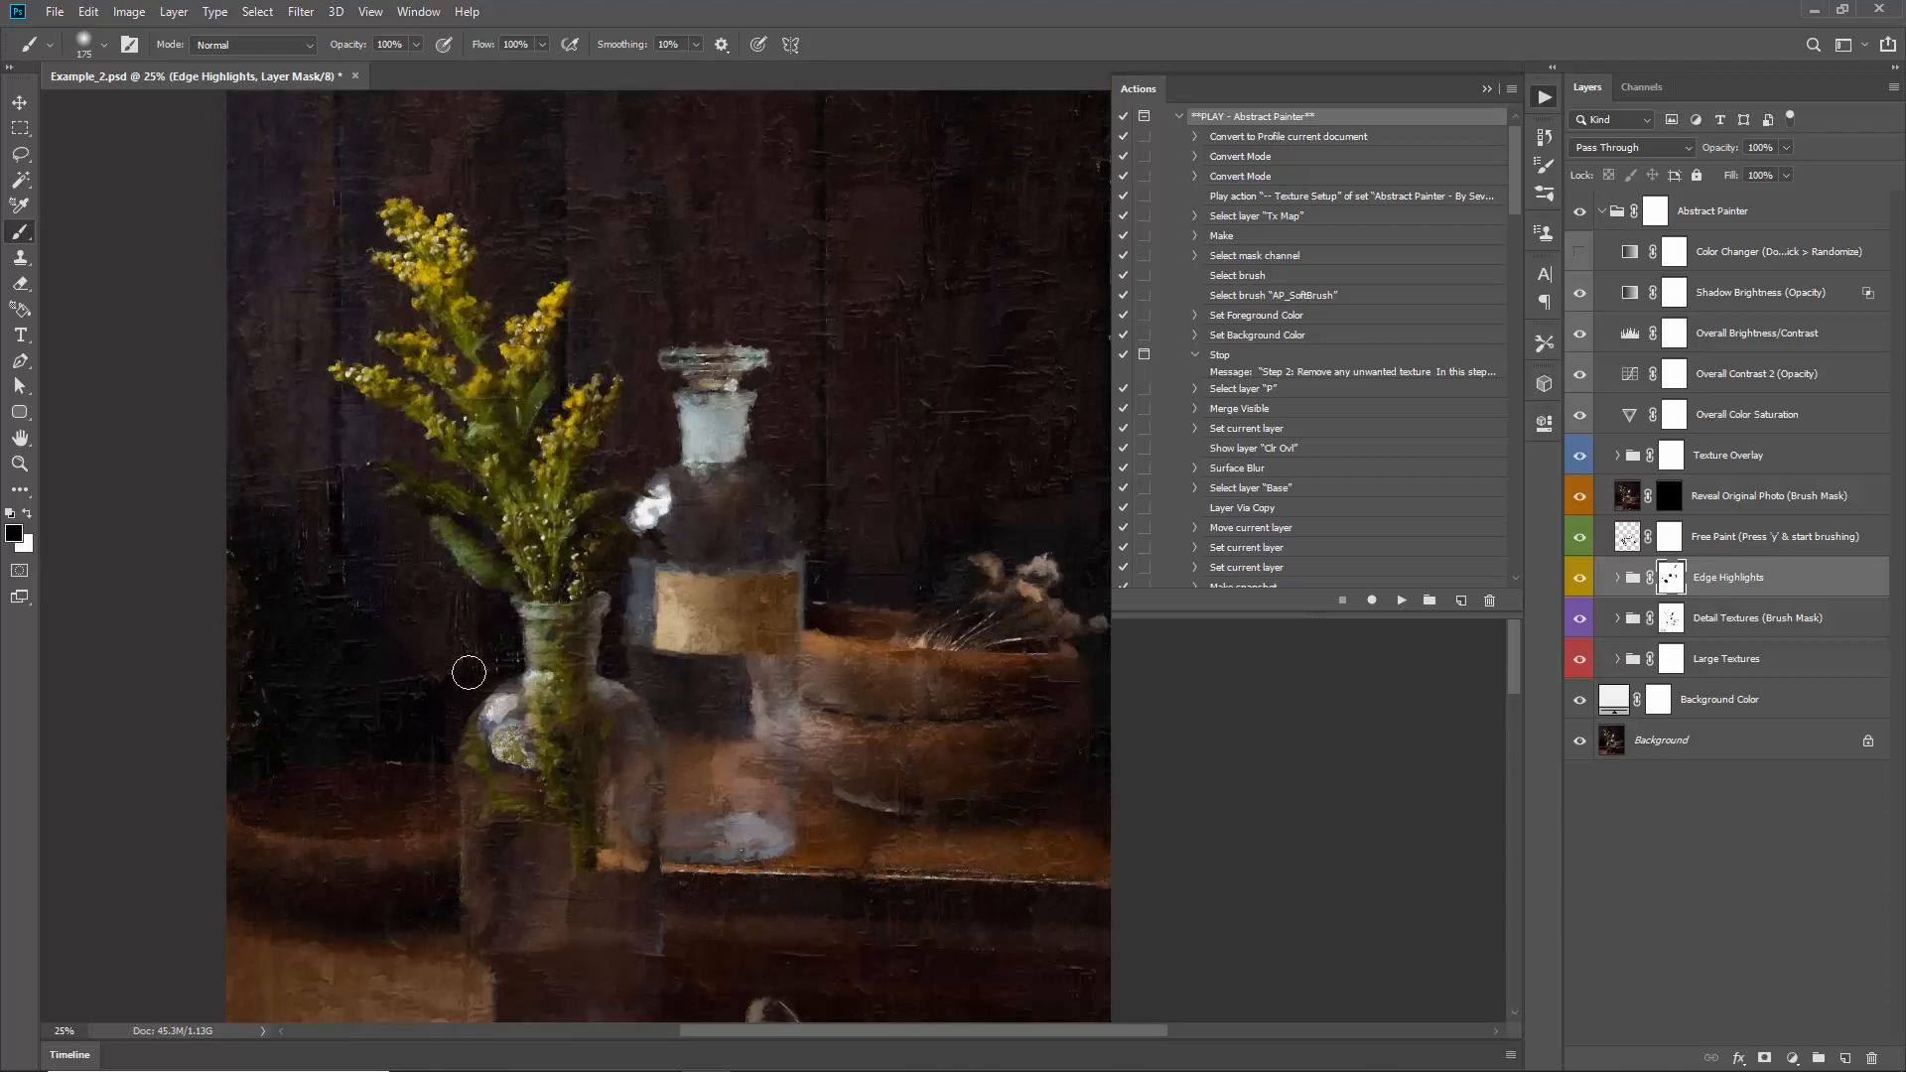
pyautogui.scroll(-2, 374, 566)
pyautogui.scroll(3, 359, 568)
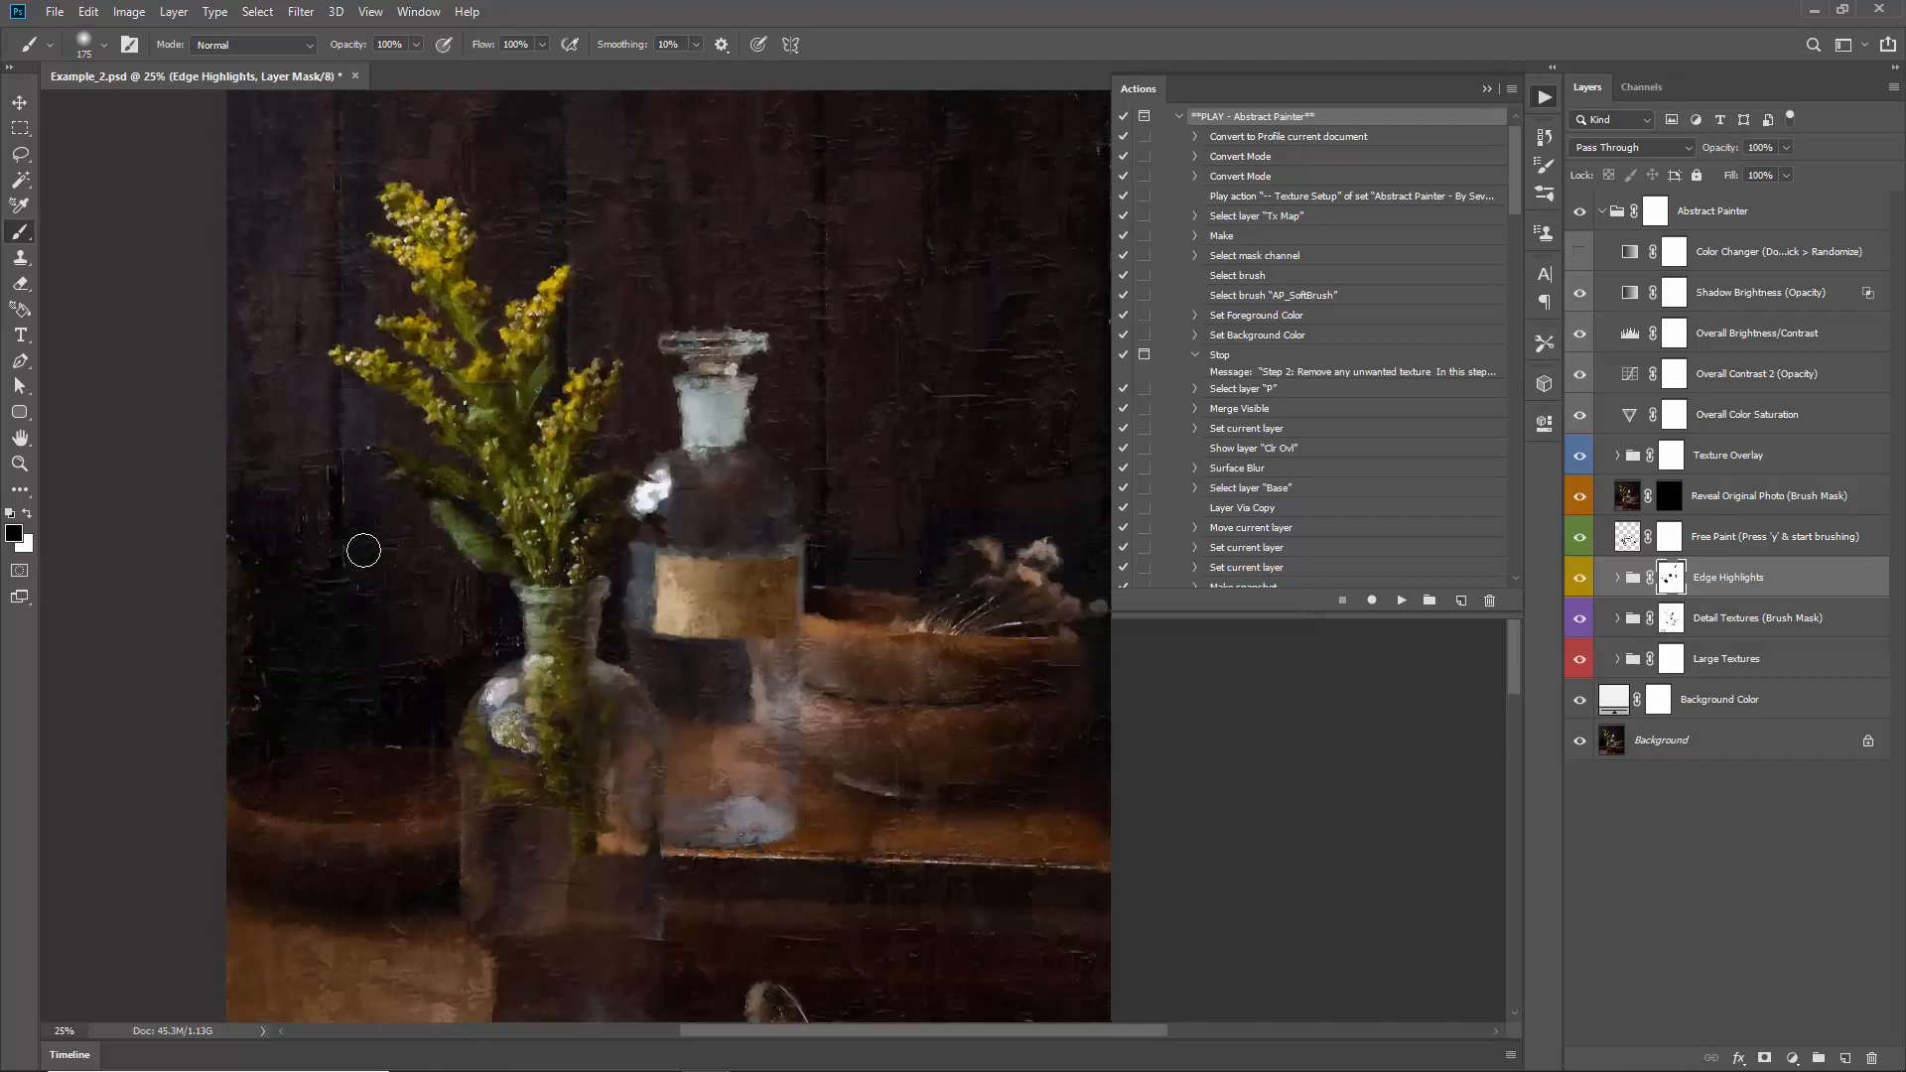
# Step: Expand the Texture Overlay group and set the opacity of Texture Bump 1 and Texture Bump 2 to 30%
pyautogui.moveTo(792, 373); pyautogui.dragTo(742, 437)
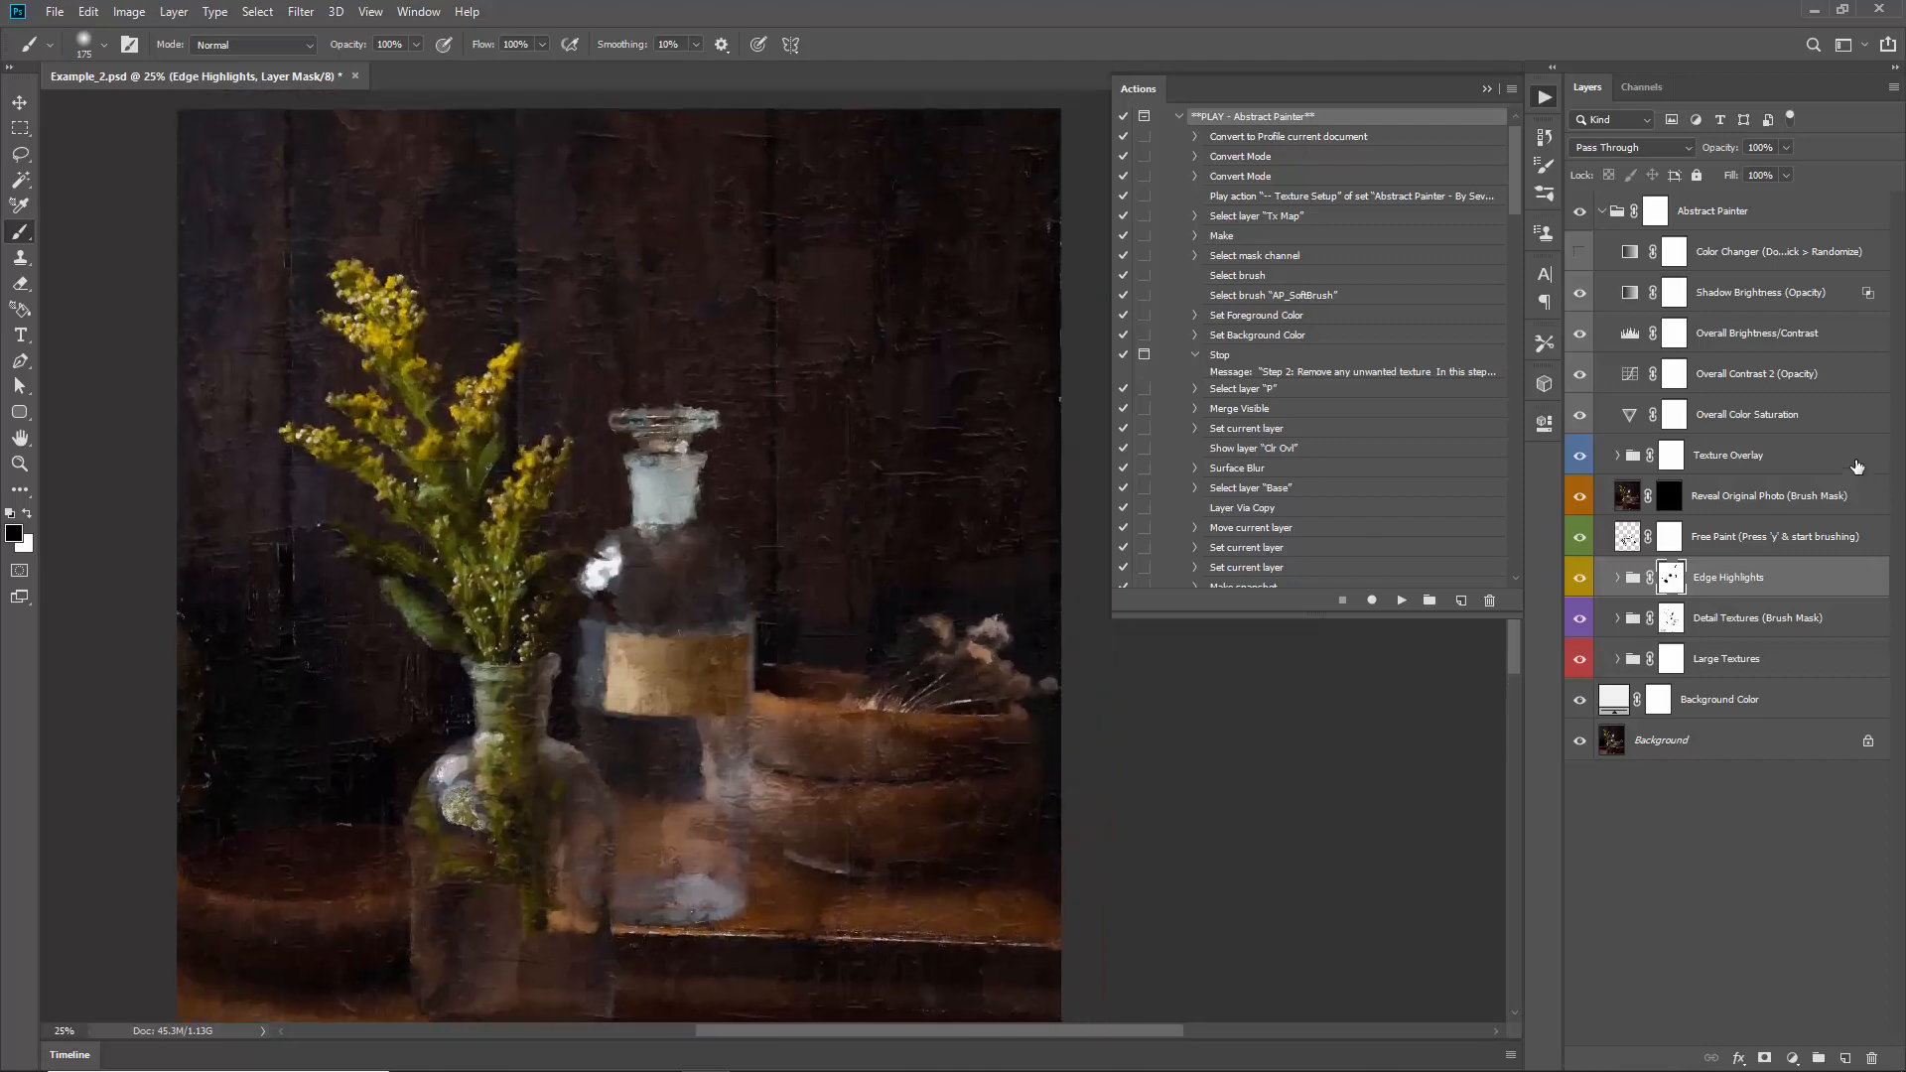
pyautogui.click(1633, 462)
pyautogui.click(1621, 456)
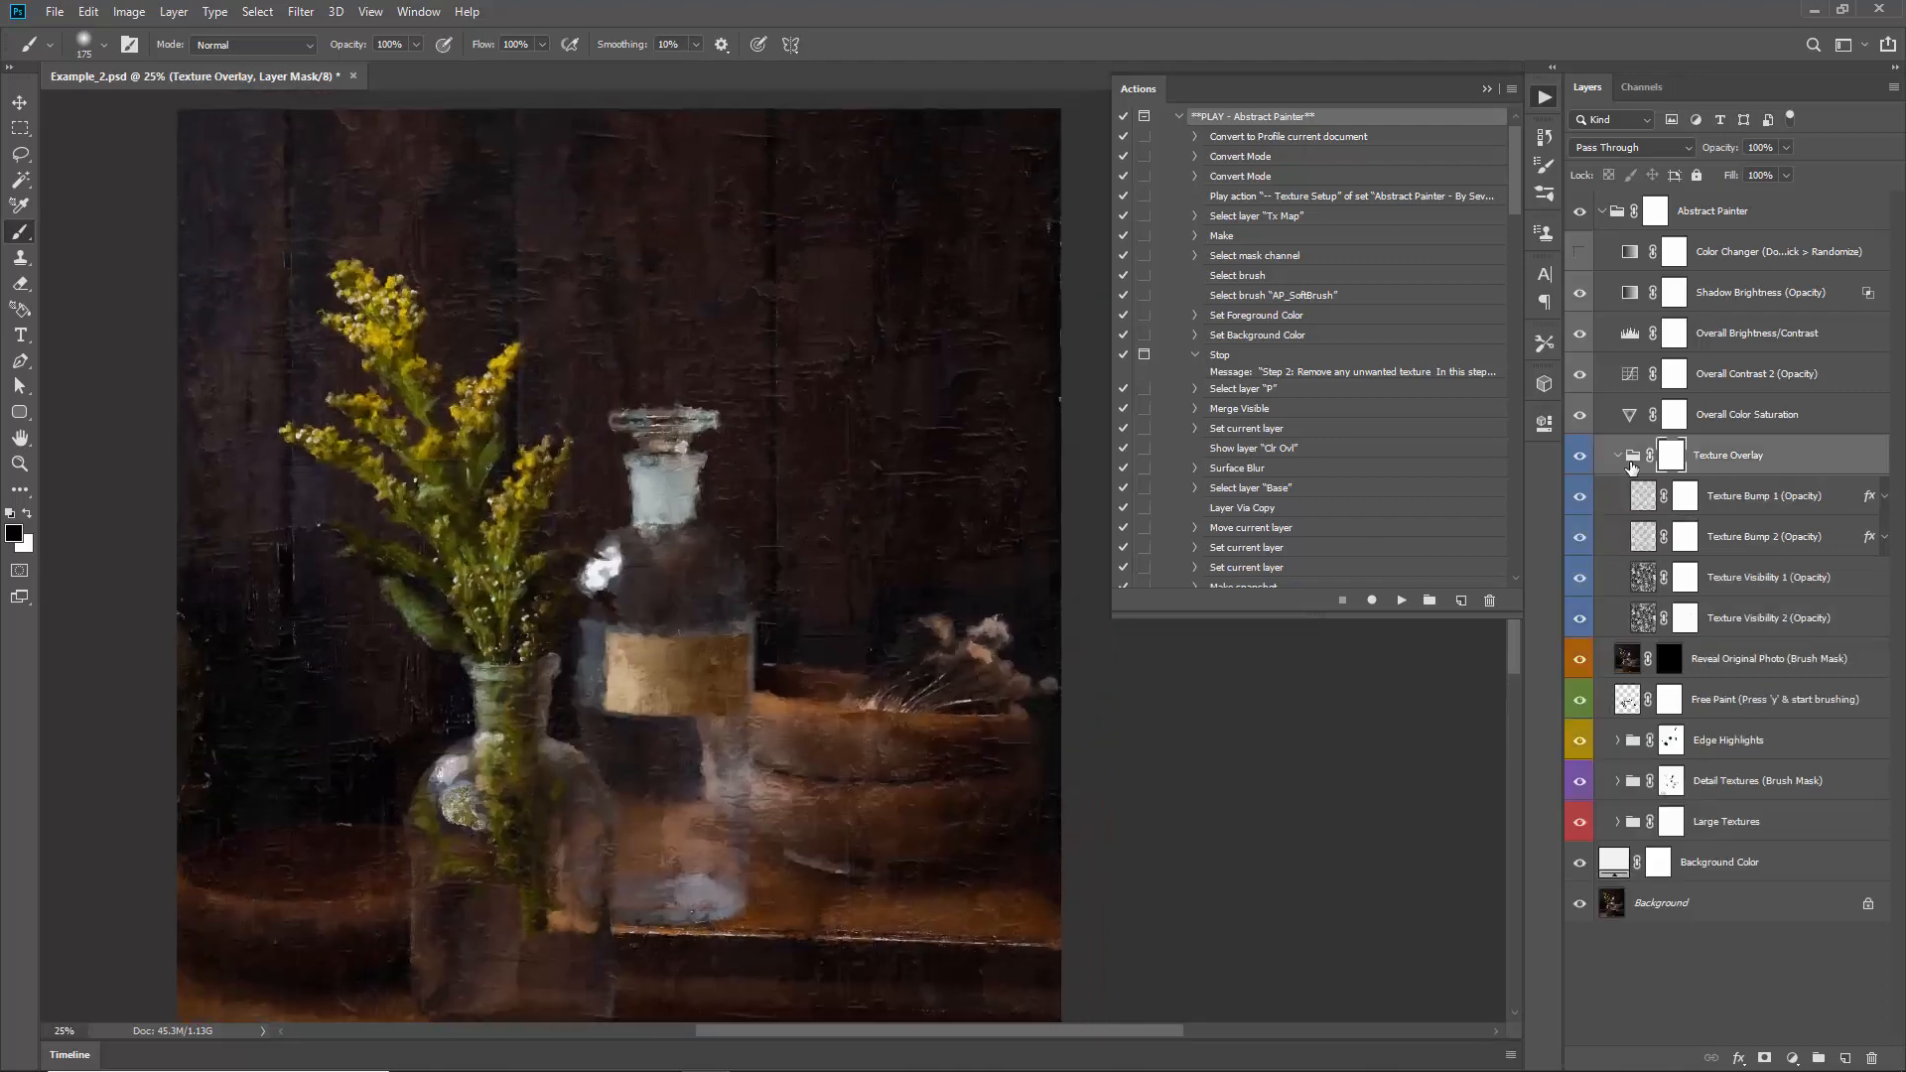
pyautogui.click(1763, 501)
pyautogui.keyDown('shift'); pyautogui.click(1745, 541); pyautogui.keyUp('shift')
pyautogui.press('v')
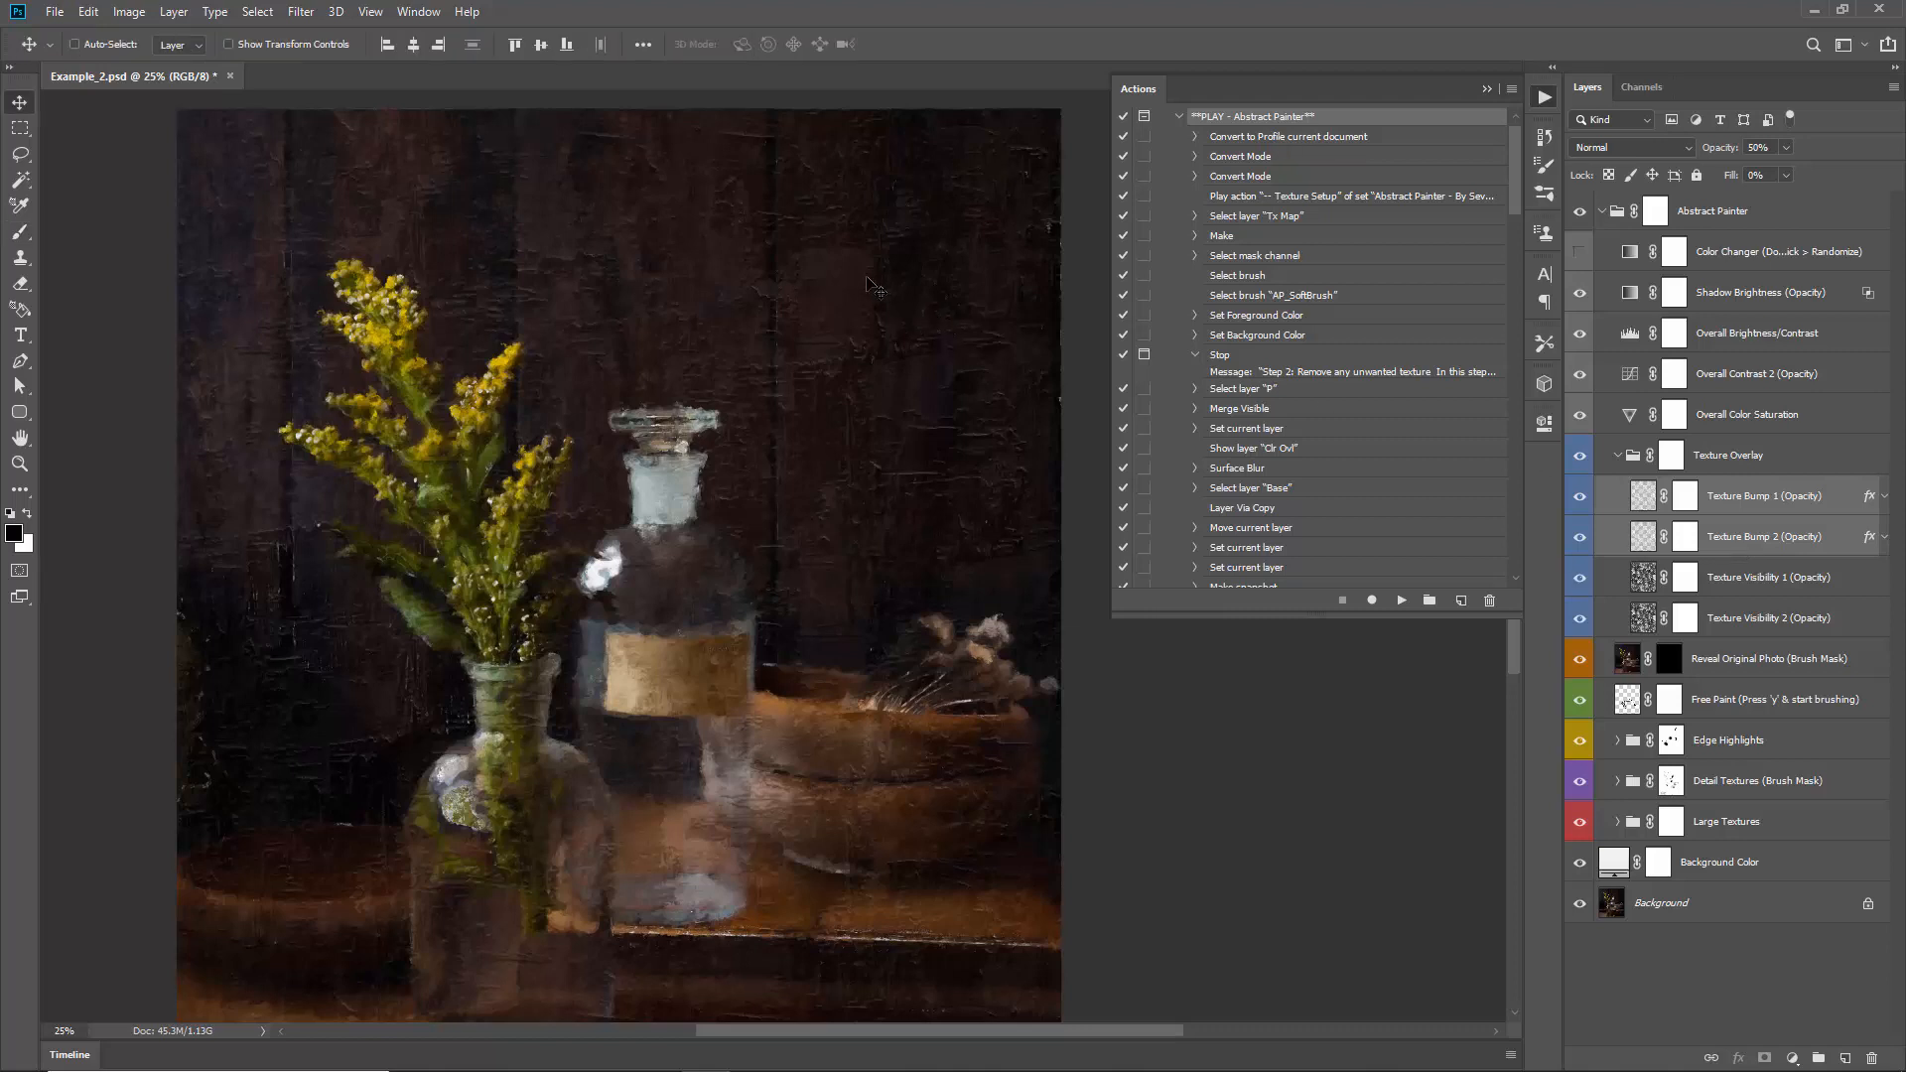
pyautogui.click(1757, 458)
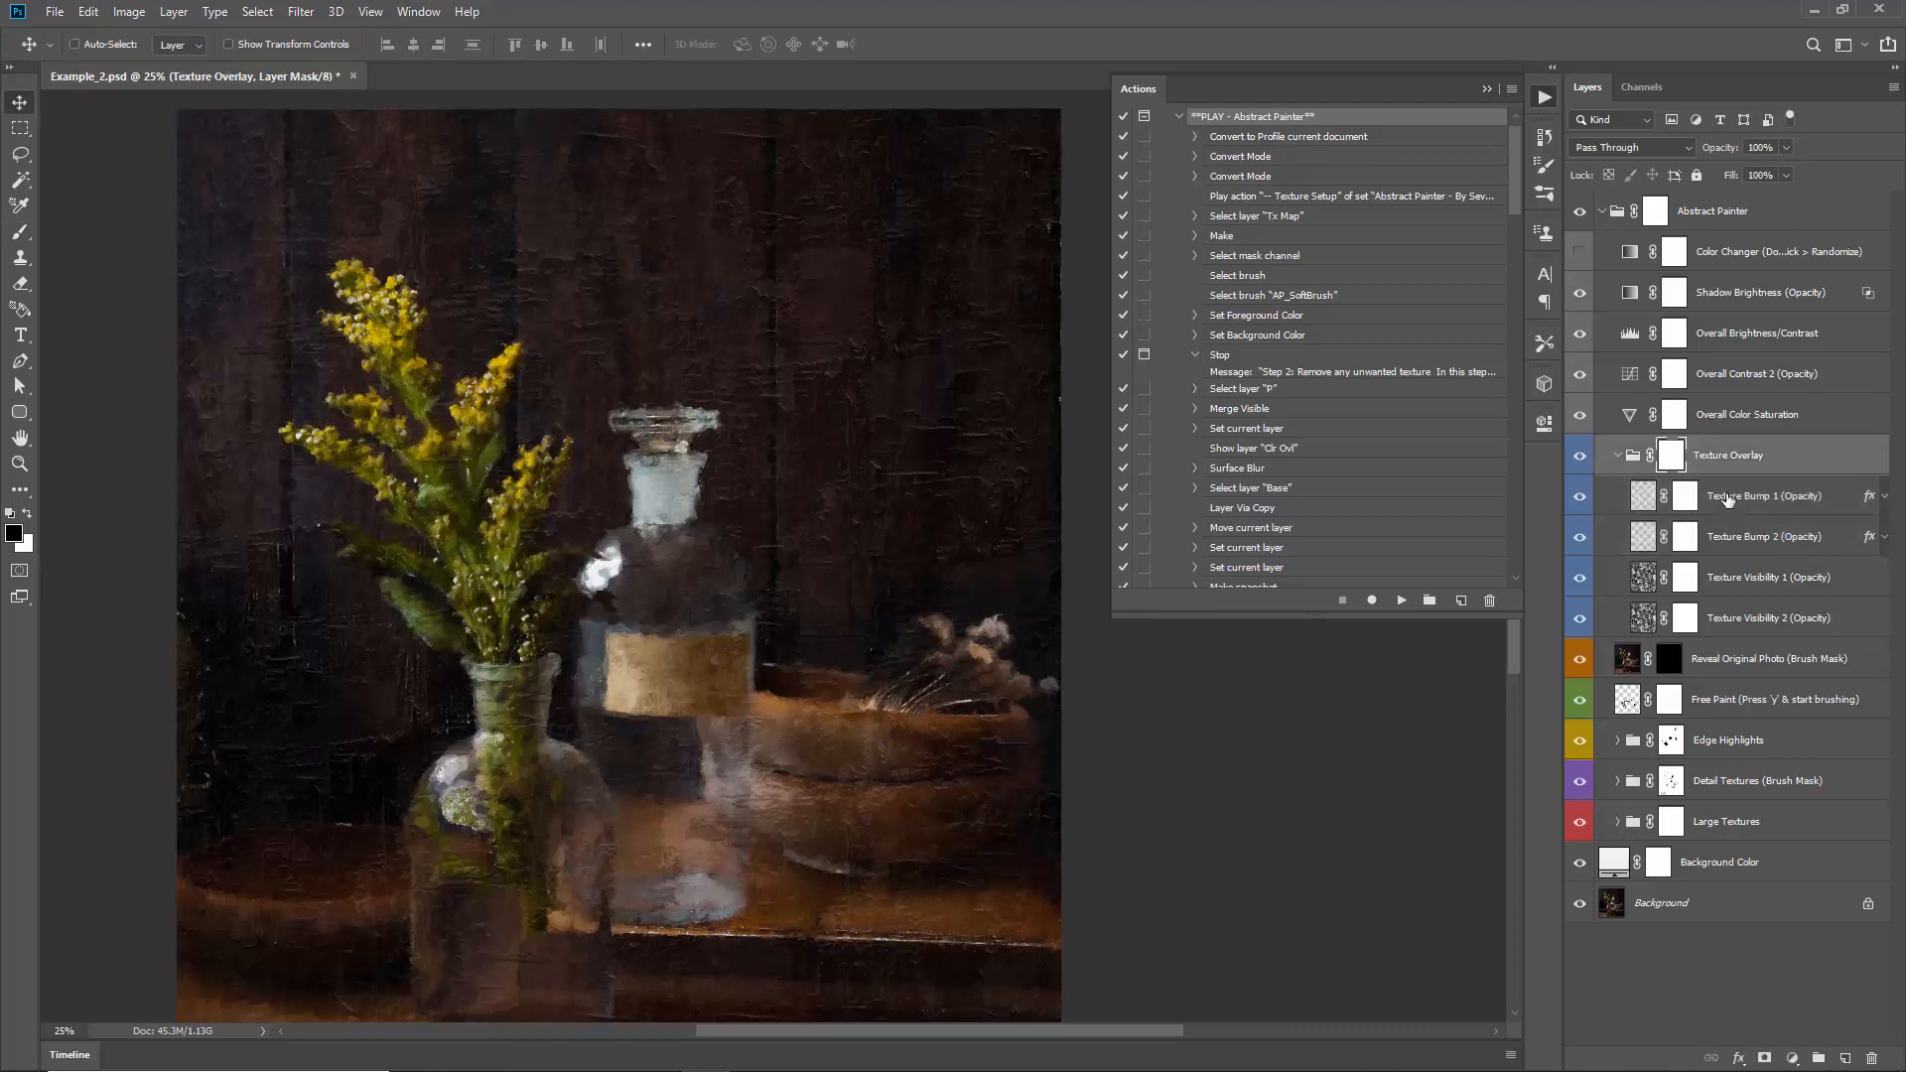
pyautogui.click(1727, 500)
pyautogui.keyDown('shift'); pyautogui.click(1732, 538); pyautogui.keyUp('shift')
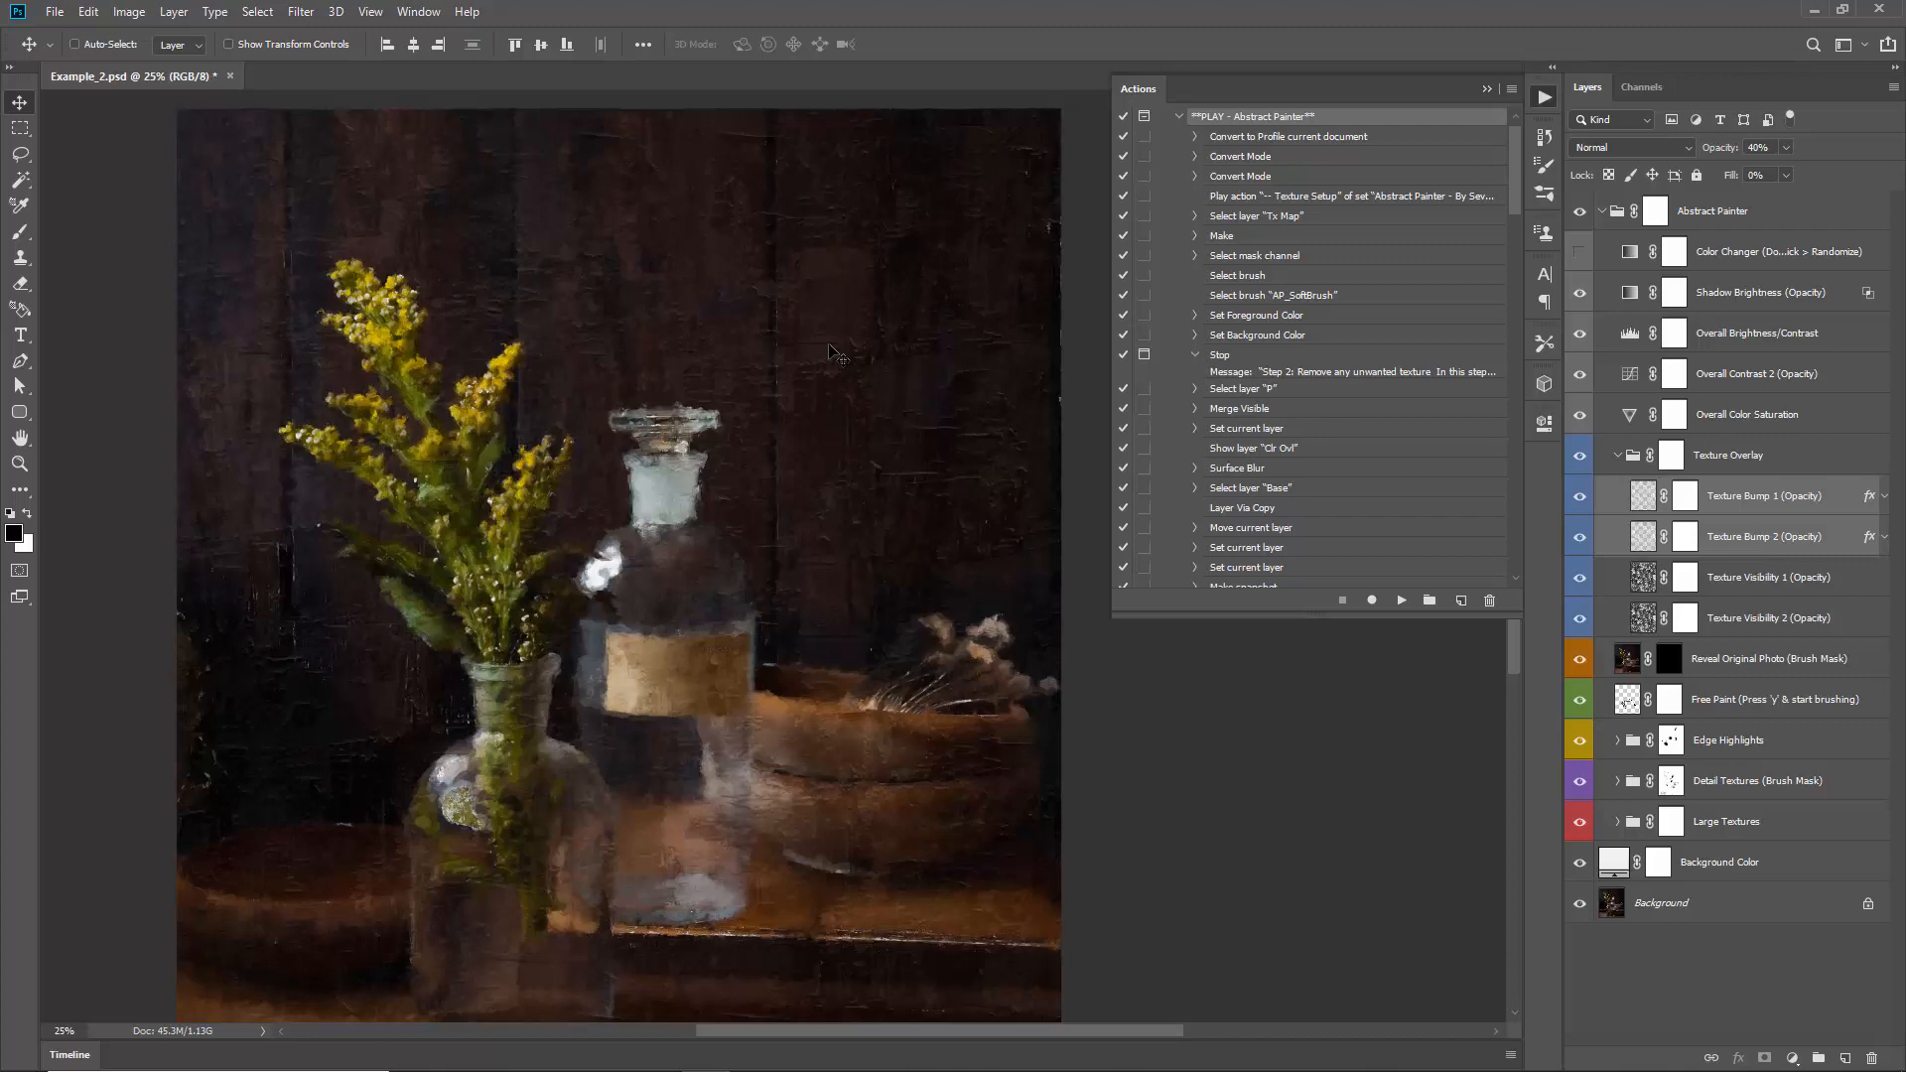
pyautogui.moveTo(800, 414)
pyautogui.mouseDown()
pyautogui.moveTo(813, 124)
pyautogui.moveTo(815, 244)
pyautogui.mouseUp()
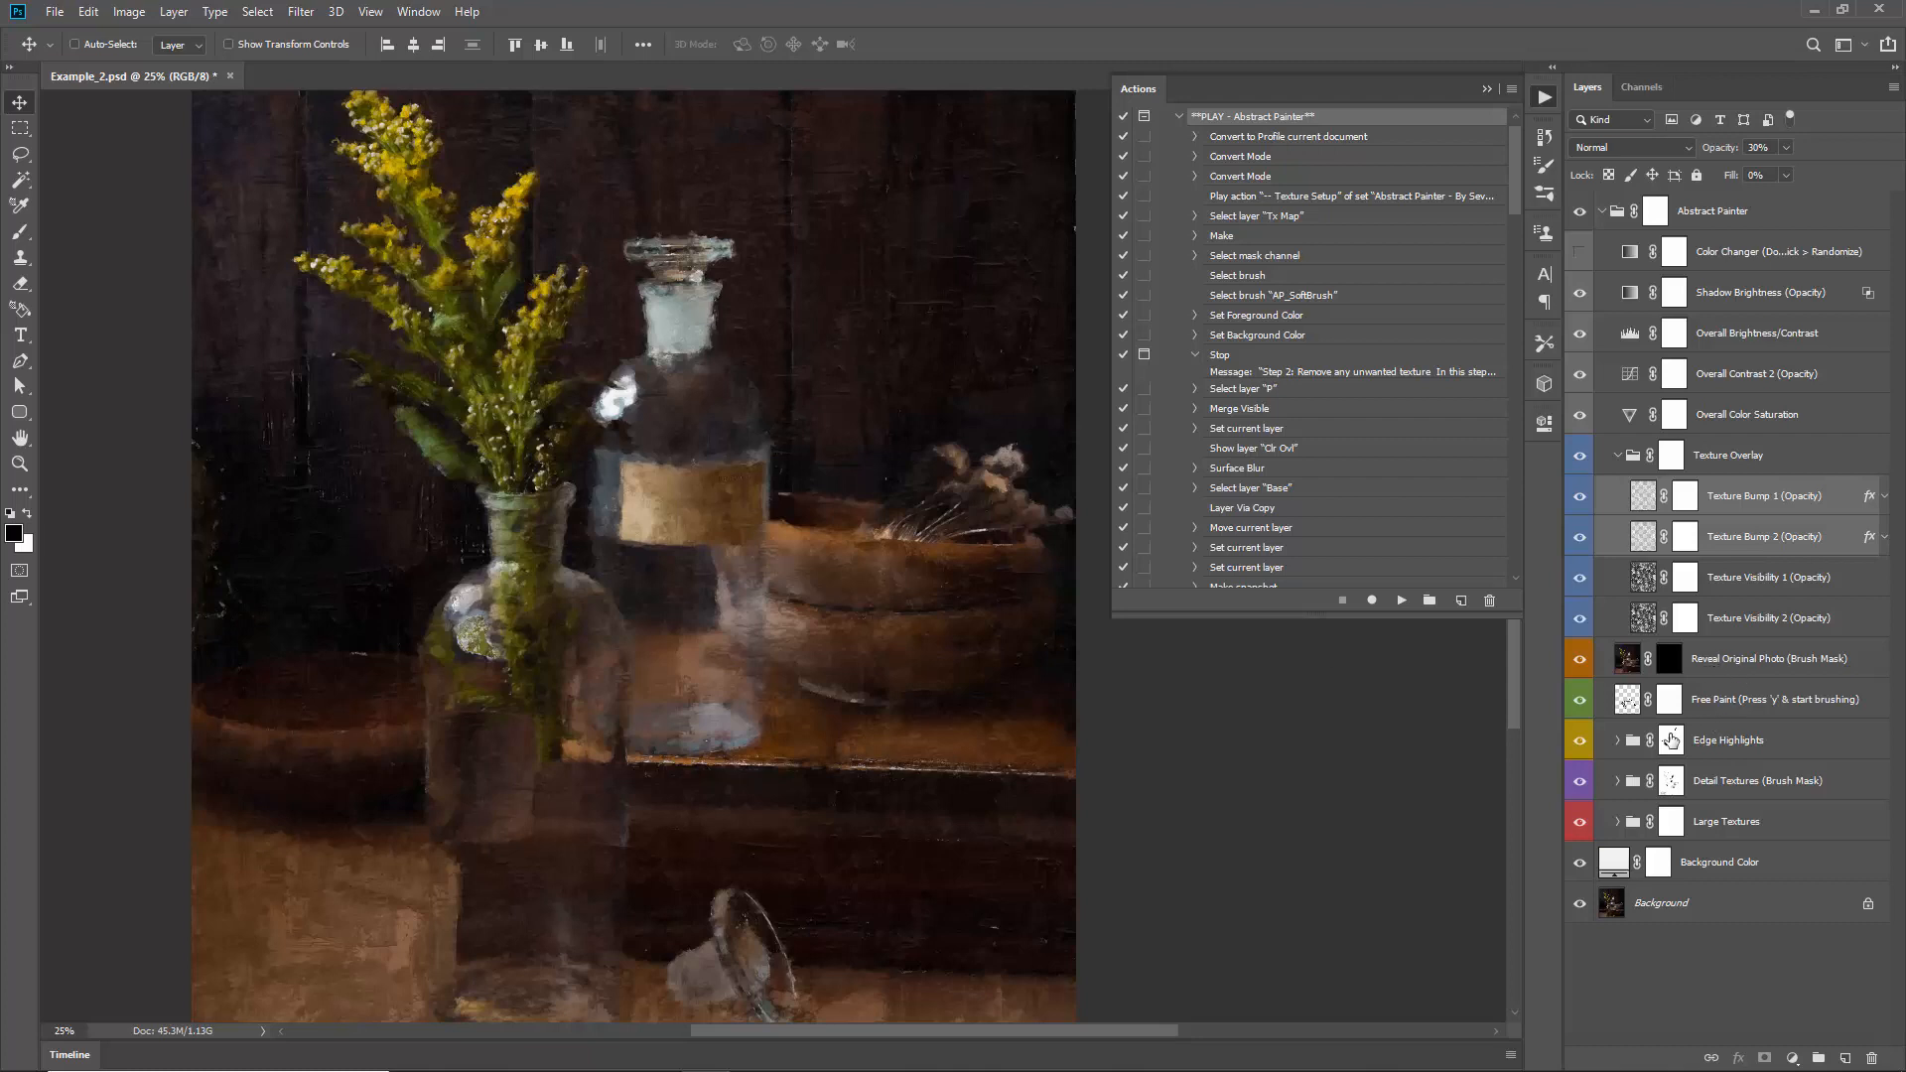
# Step: Touch up the Edge Highlights mask along the painting's dark left side with a 250 px brush, and swap the foreground and background colors
pyautogui.click(1672, 746)
pyautogui.press('b')
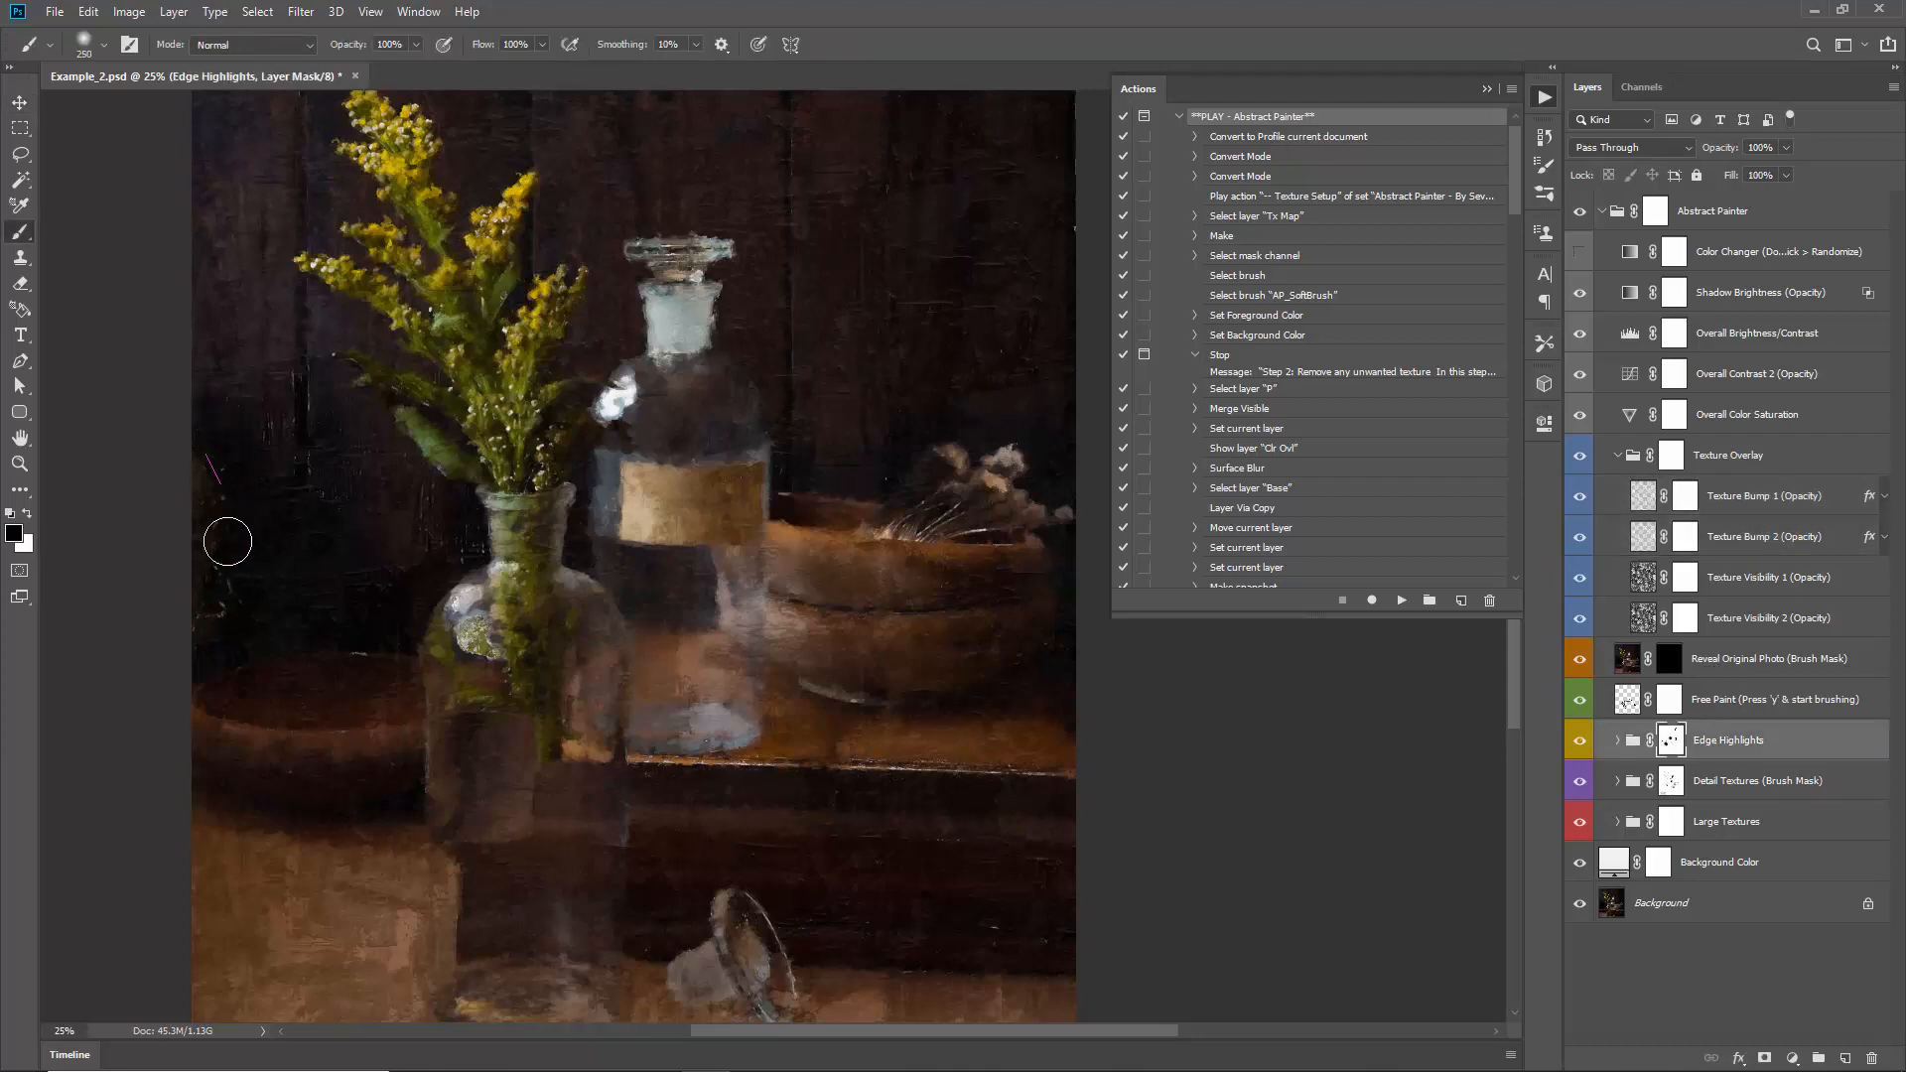
pyautogui.press(']')
pyautogui.press('x')
# Step: Set the opacity of the Shadow Brightness layer to 10%
pyautogui.moveTo(741, 281)
pyautogui.mouseDown()
pyautogui.moveTo(735, 498)
pyautogui.moveTo(721, 461)
pyautogui.mouseUp()
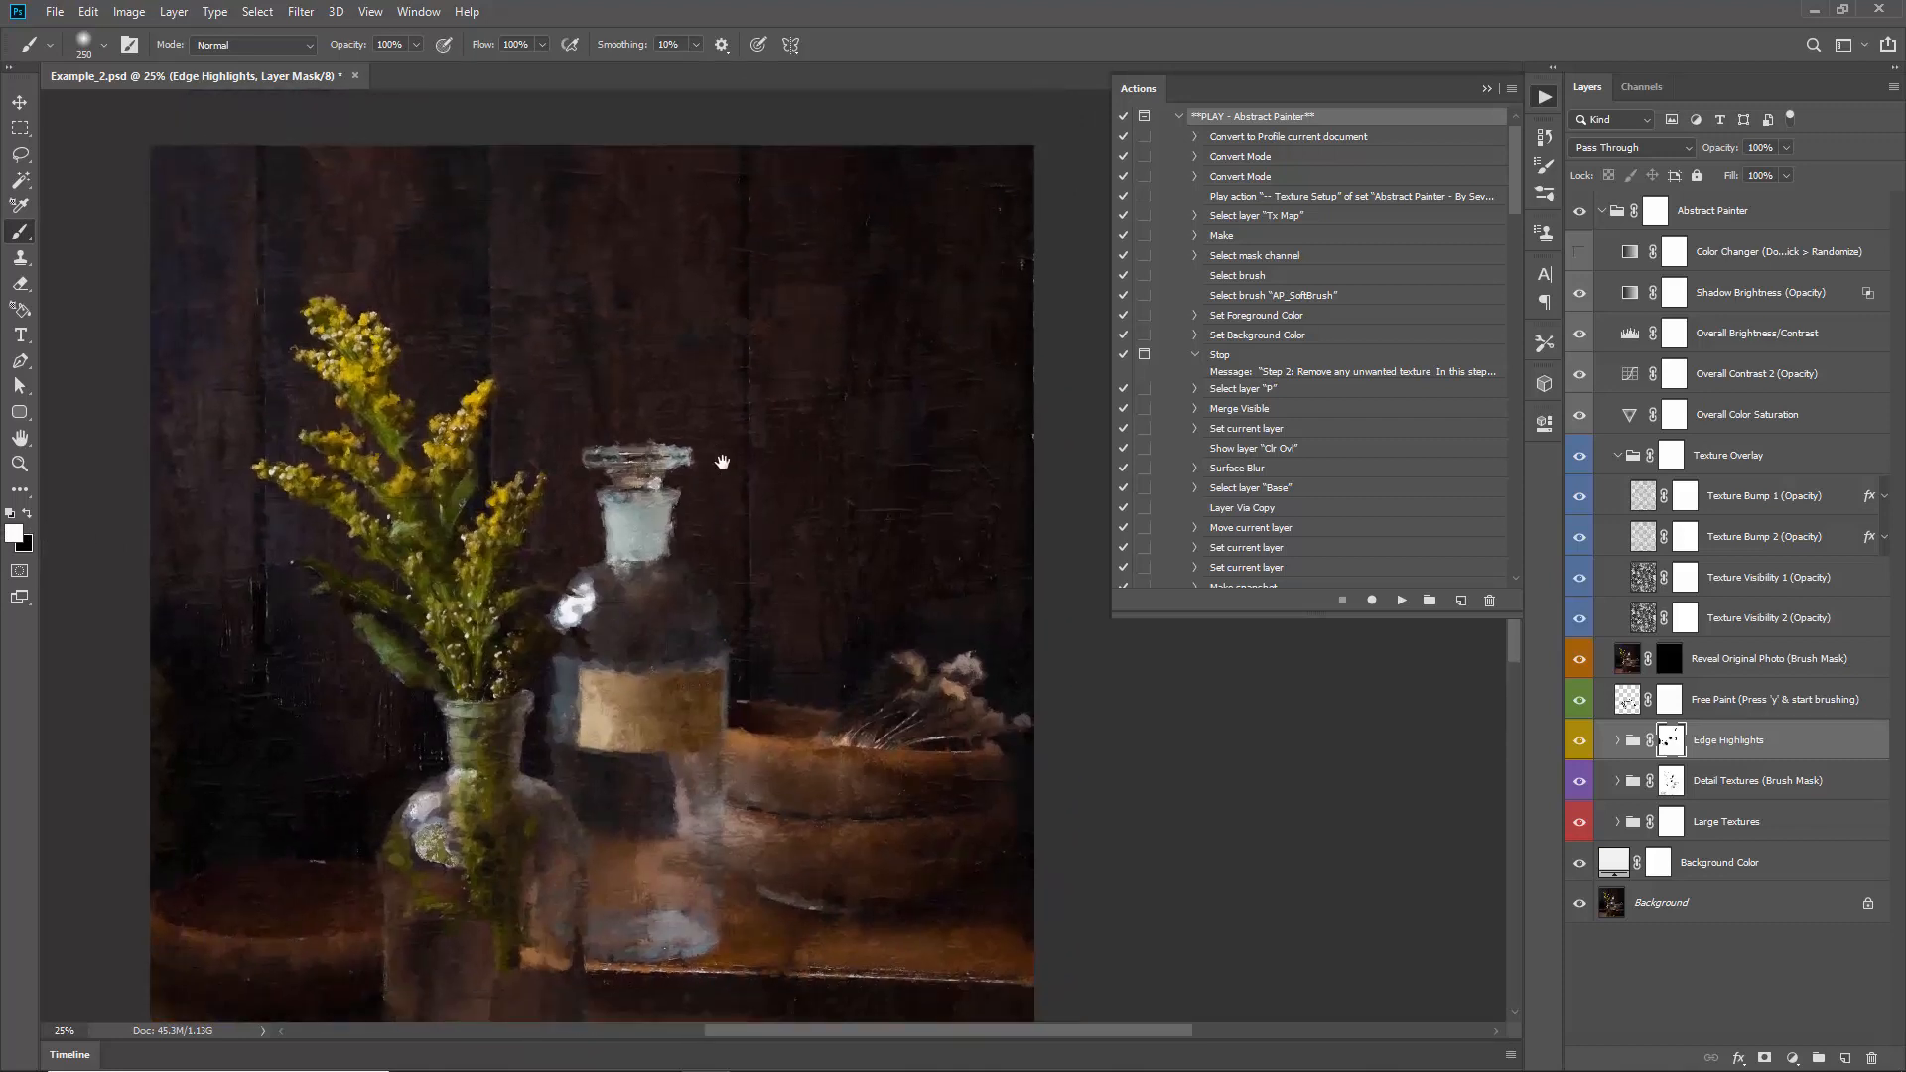
pyautogui.click(1735, 304)
pyautogui.moveTo(1722, 156); pyautogui.dragTo(1666, 151)
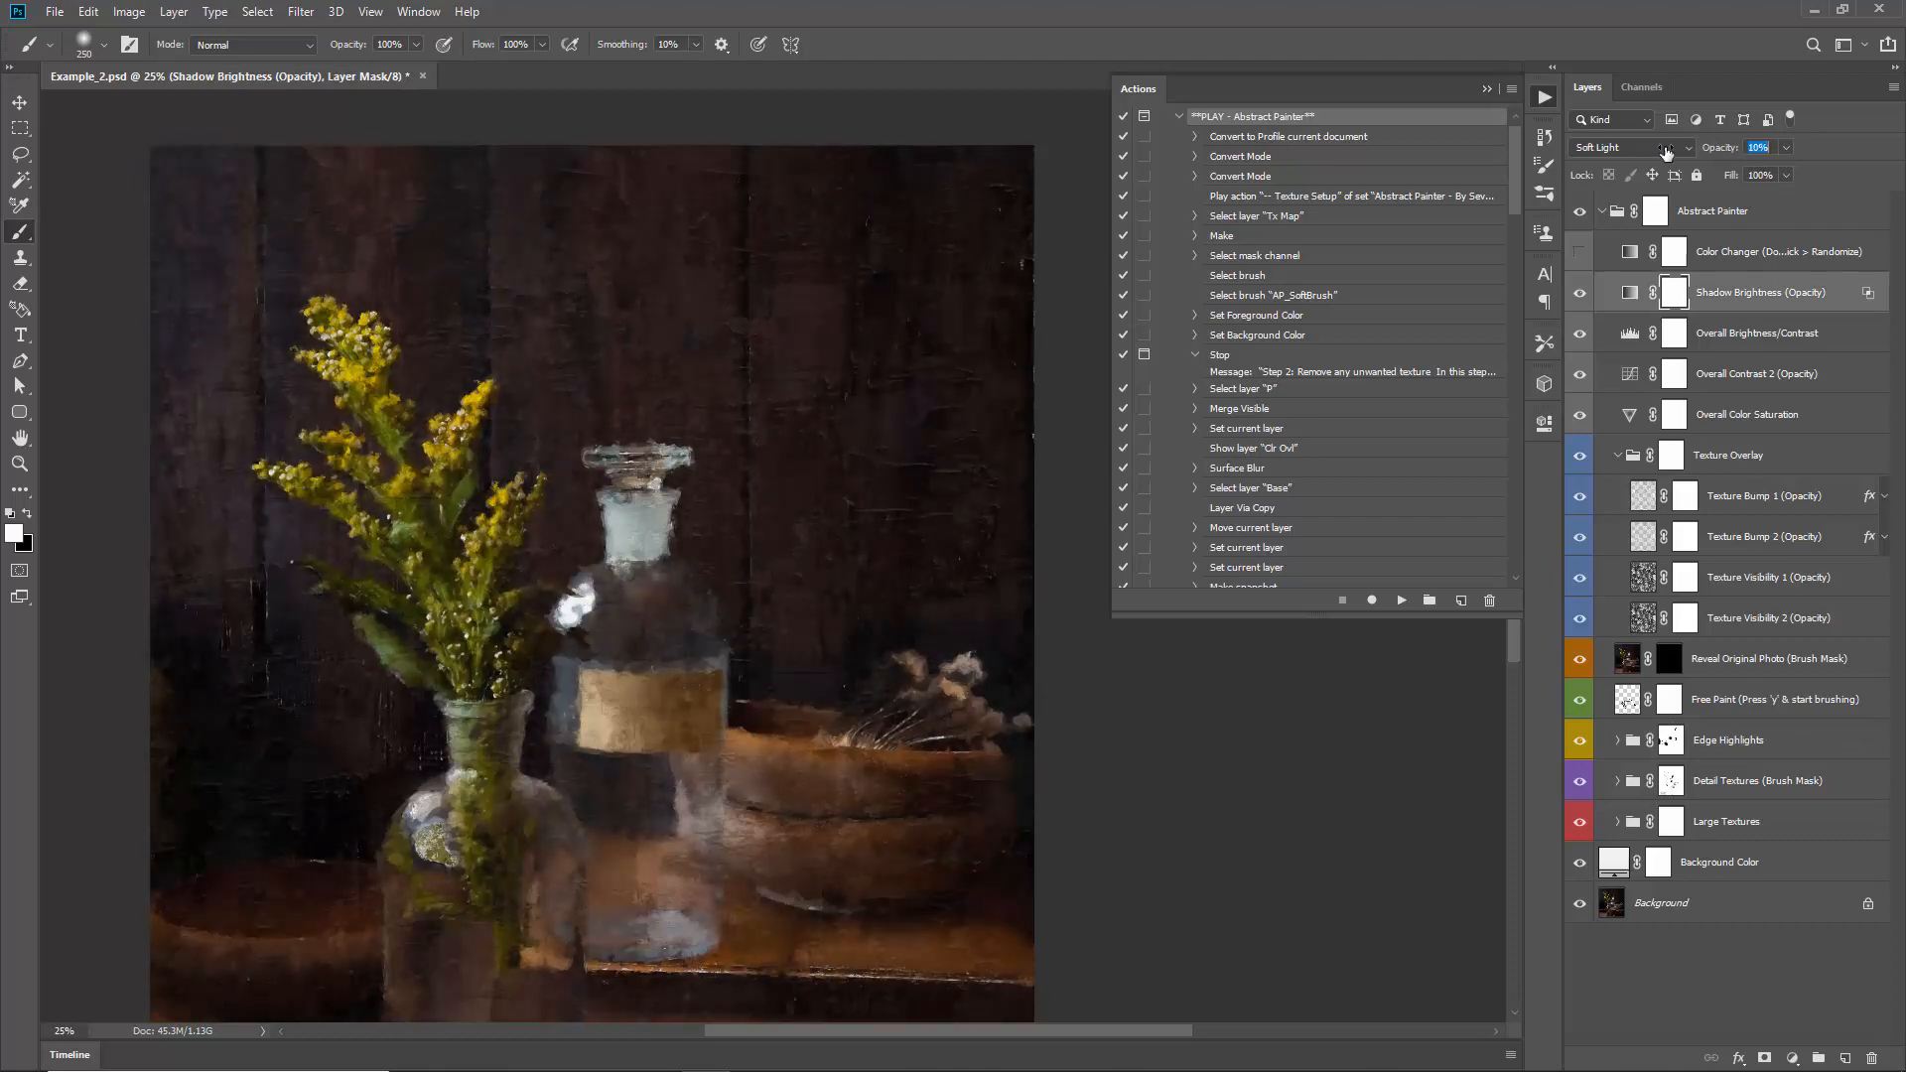
pyautogui.moveTo(705, 493); pyautogui.dragTo(787, 336)
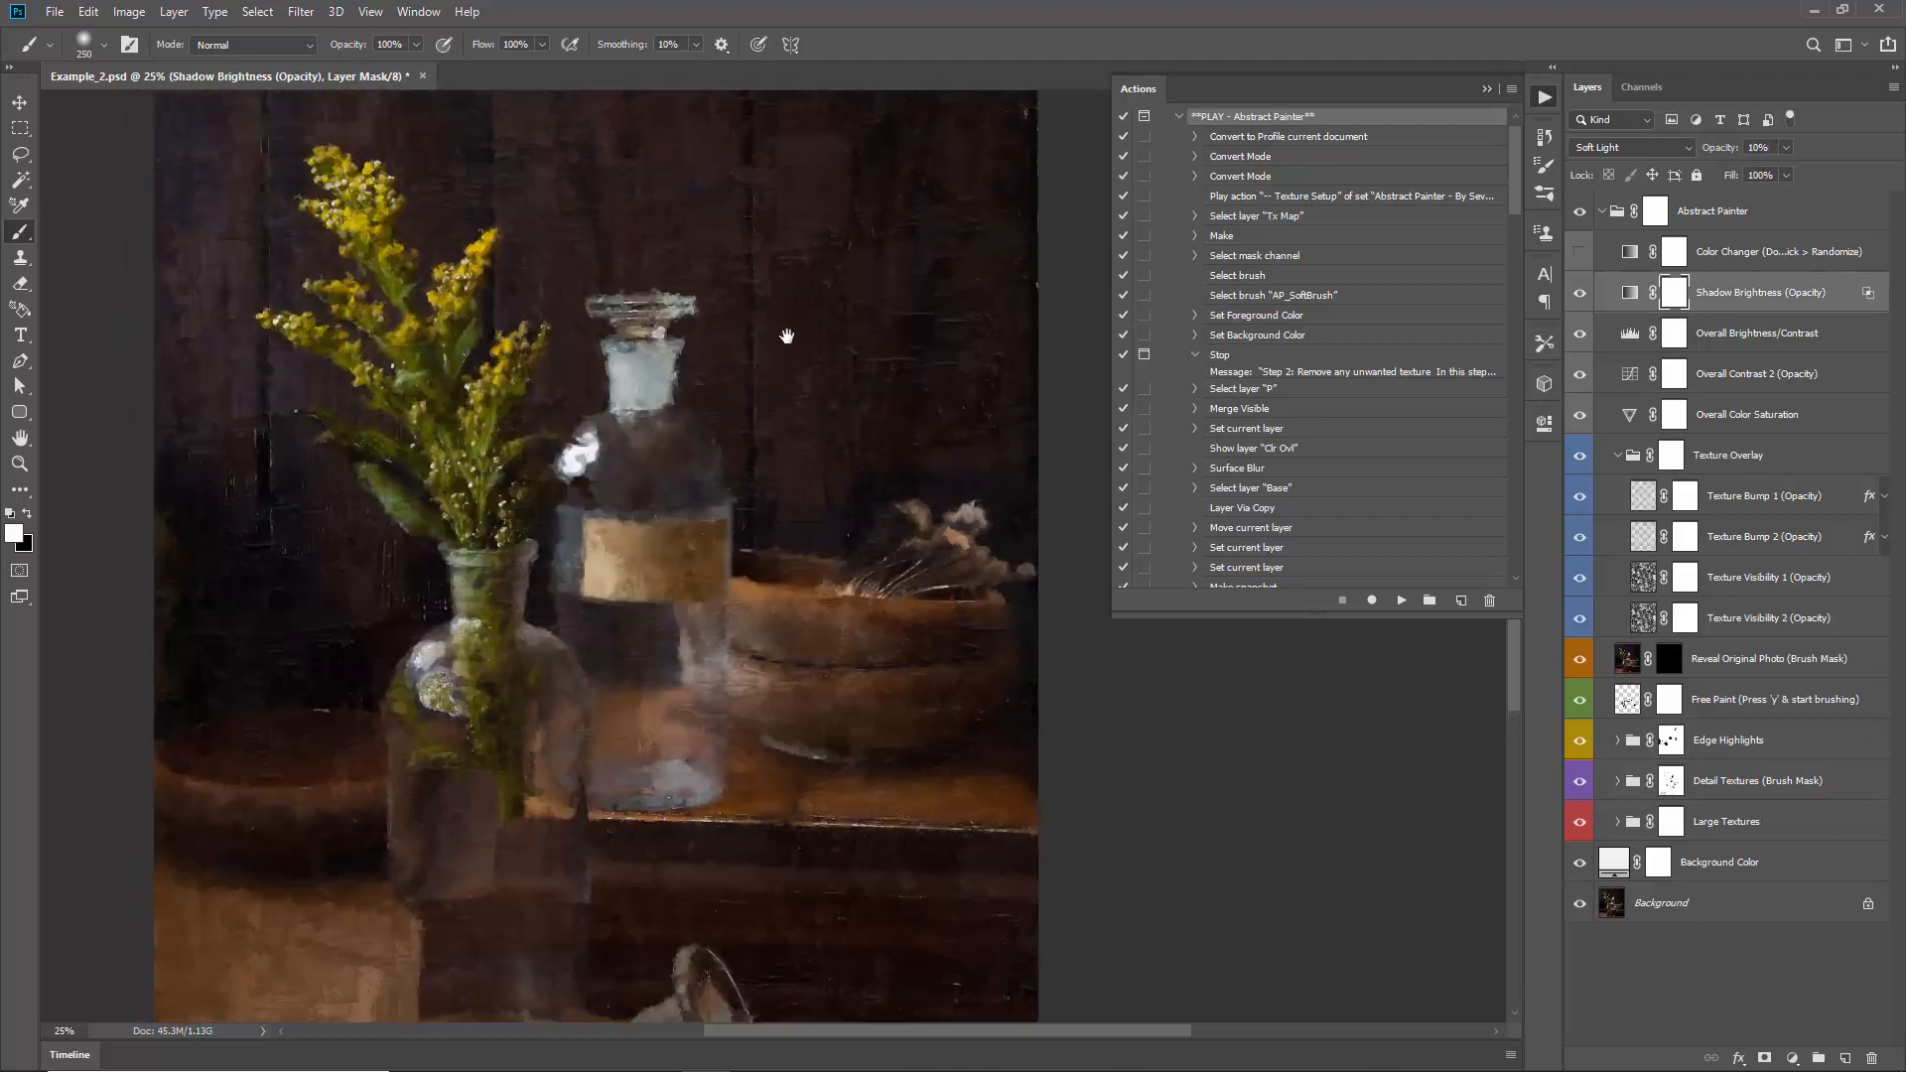
# Step: Set the opacity of the Overall Contrast 2 layer to 16%
pyautogui.click(1733, 376)
pyautogui.moveTo(1715, 148); pyautogui.dragTo(1724, 151)
pyautogui.moveTo(712, 334); pyautogui.dragTo(728, 269)
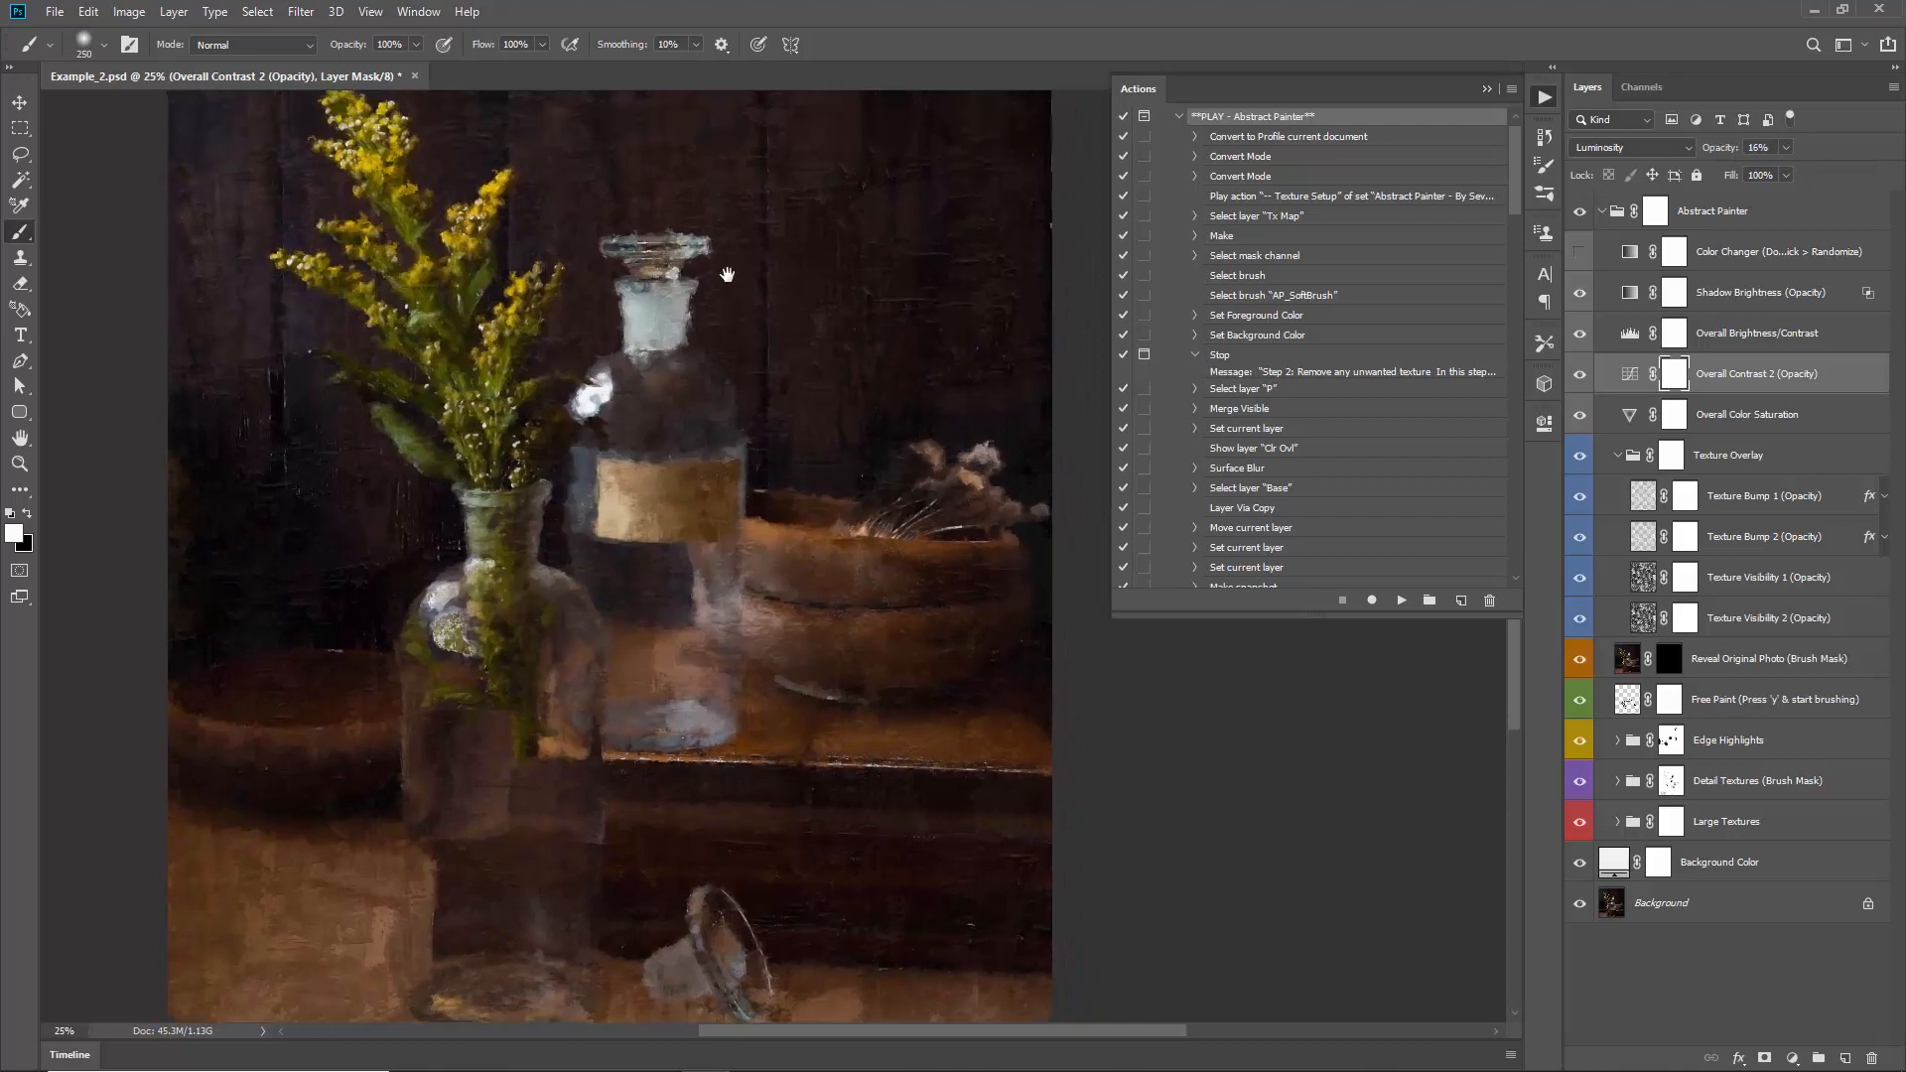
# Step: Compare the whole painting with and without the Detail Textures (Brush Mask) group by switching its visibility repeatedly
pyautogui.click(1767, 739)
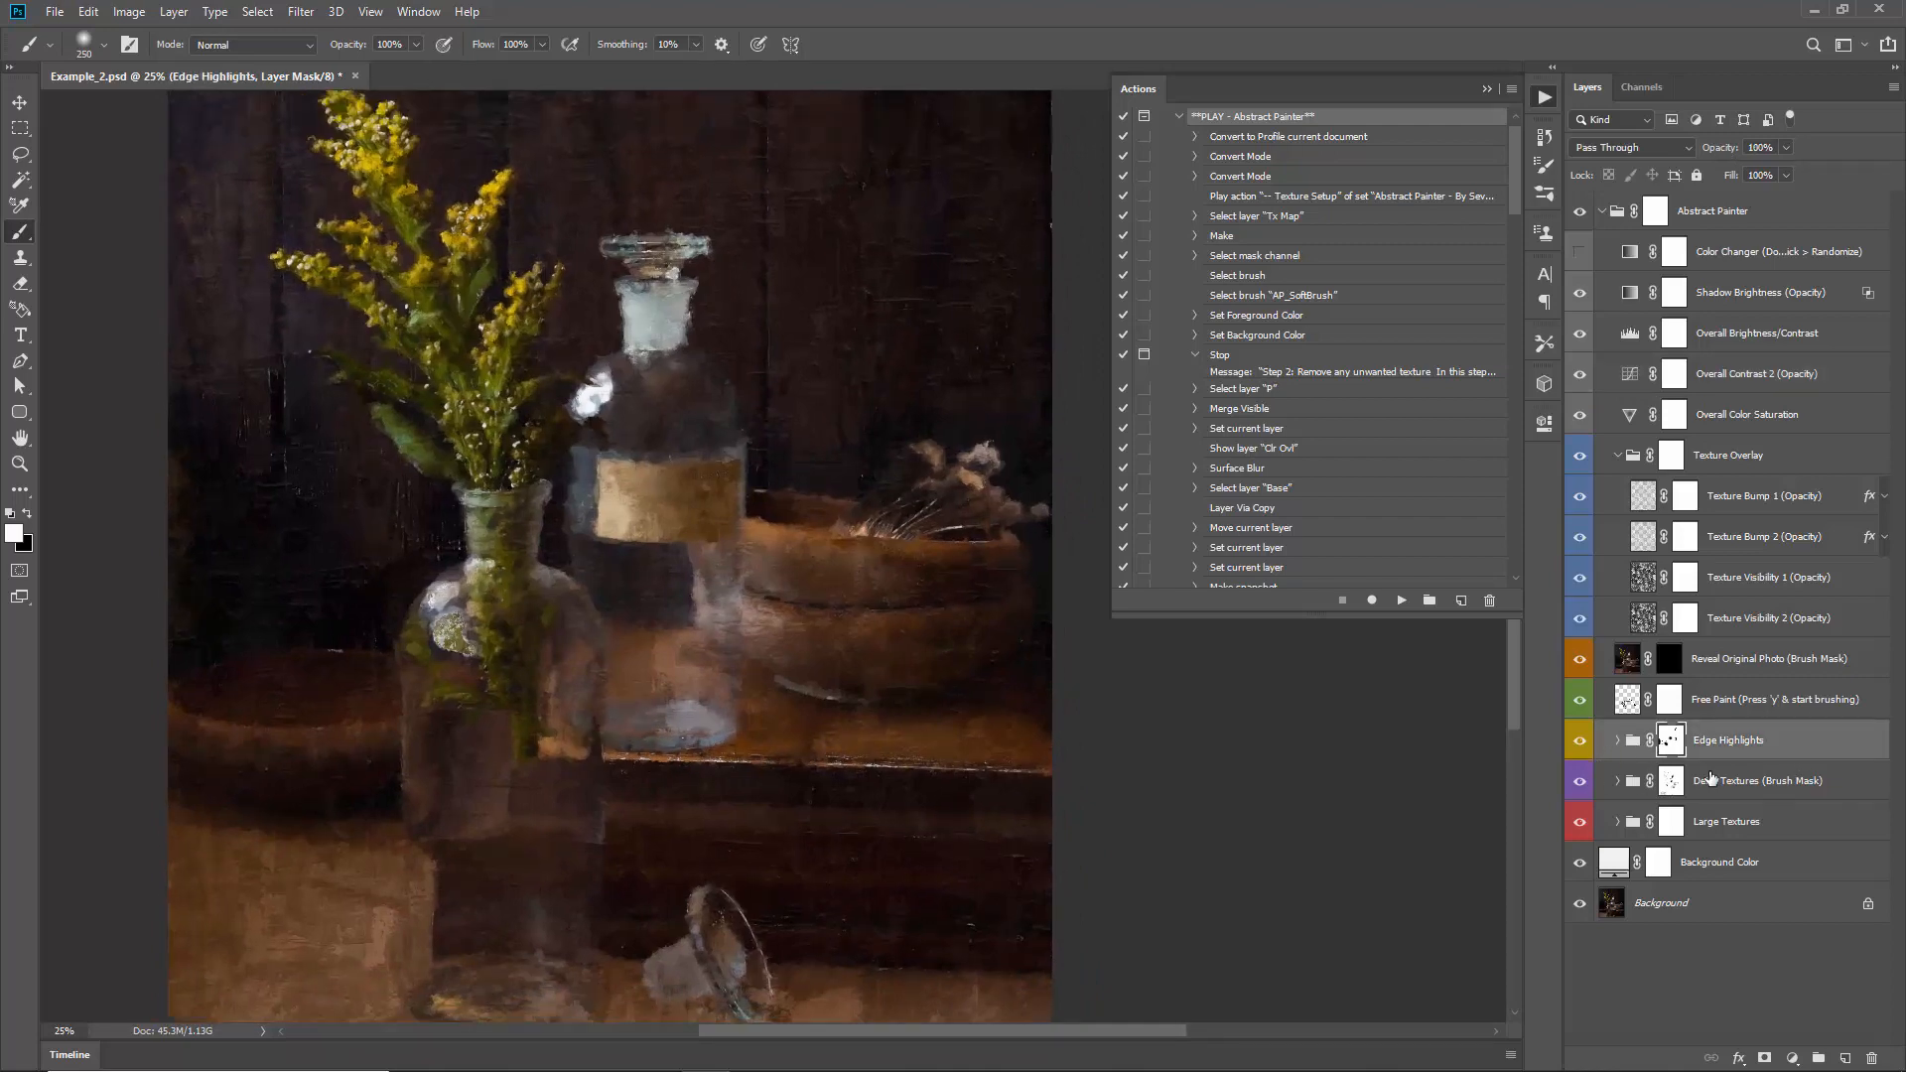
pyautogui.click(1712, 780)
pyautogui.click(1584, 784)
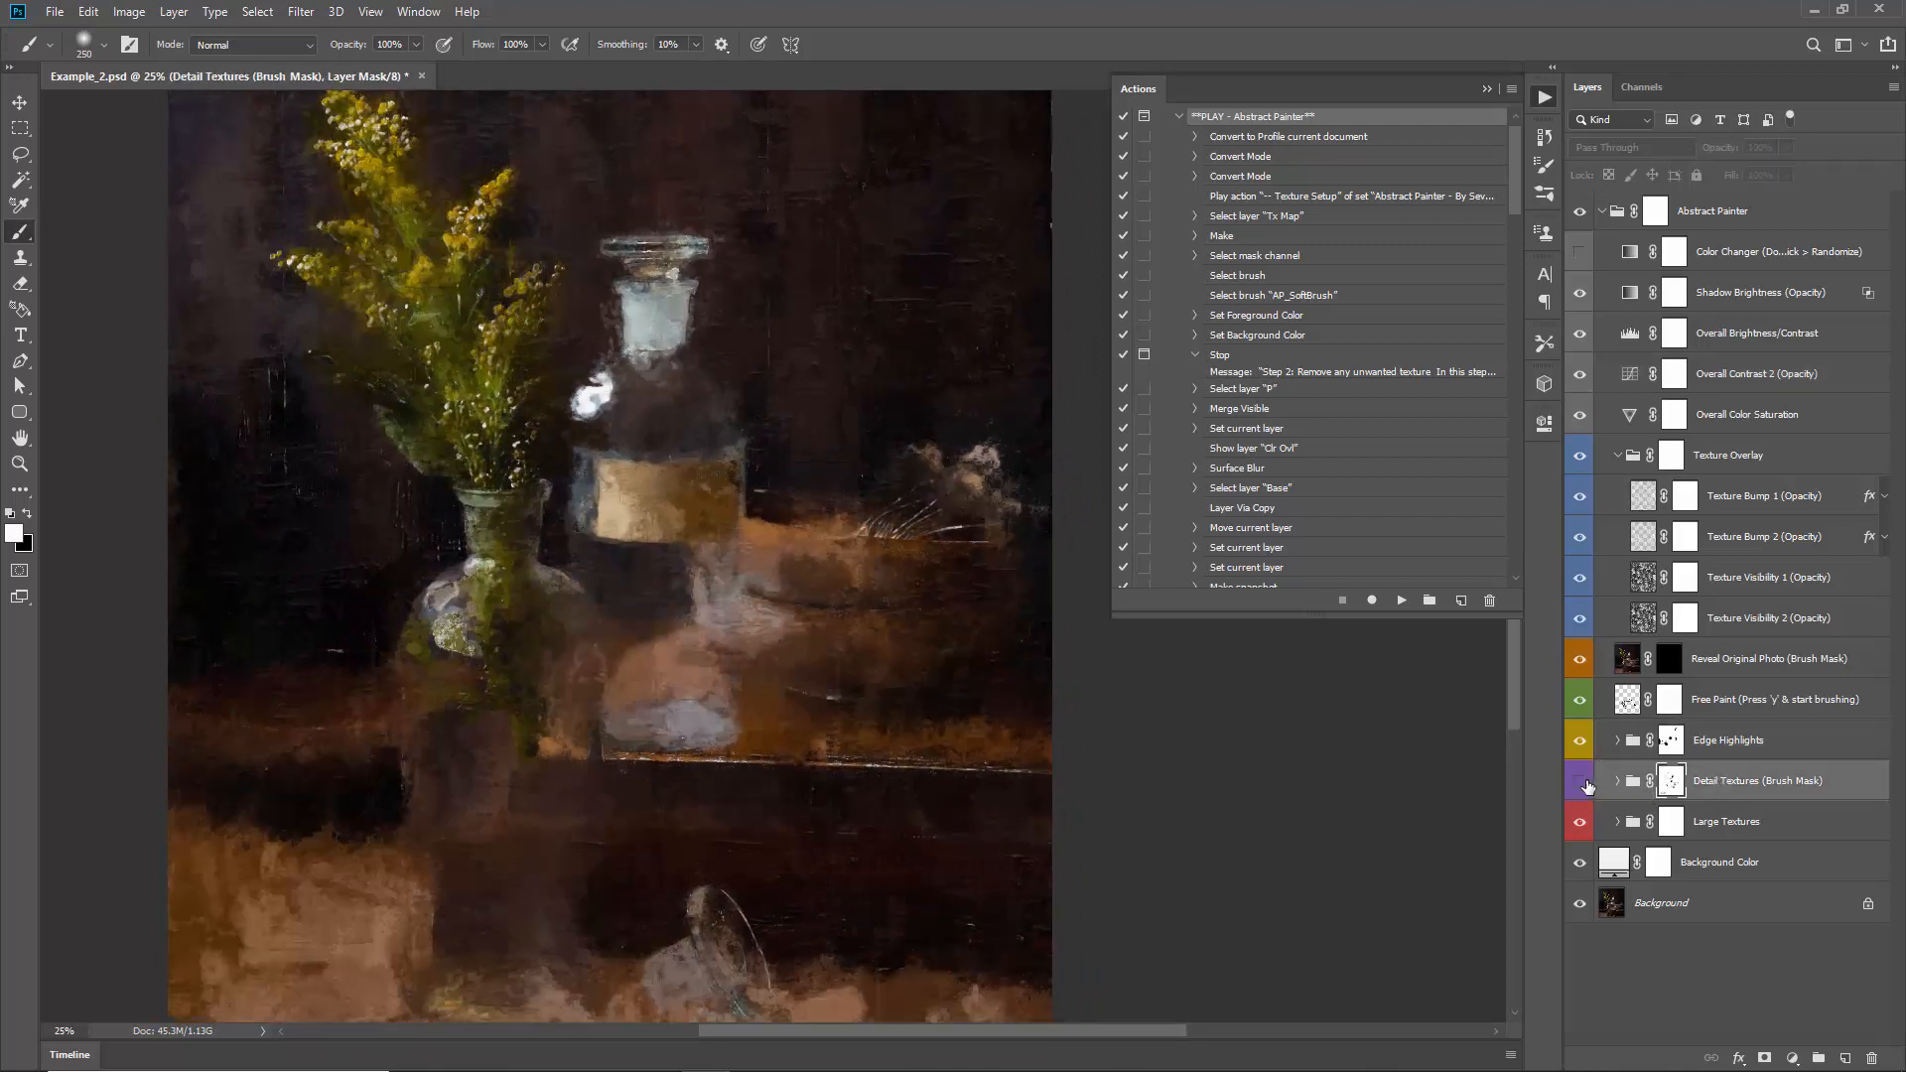
pyautogui.click(1584, 784)
pyautogui.hotkey('ctrl', '-')
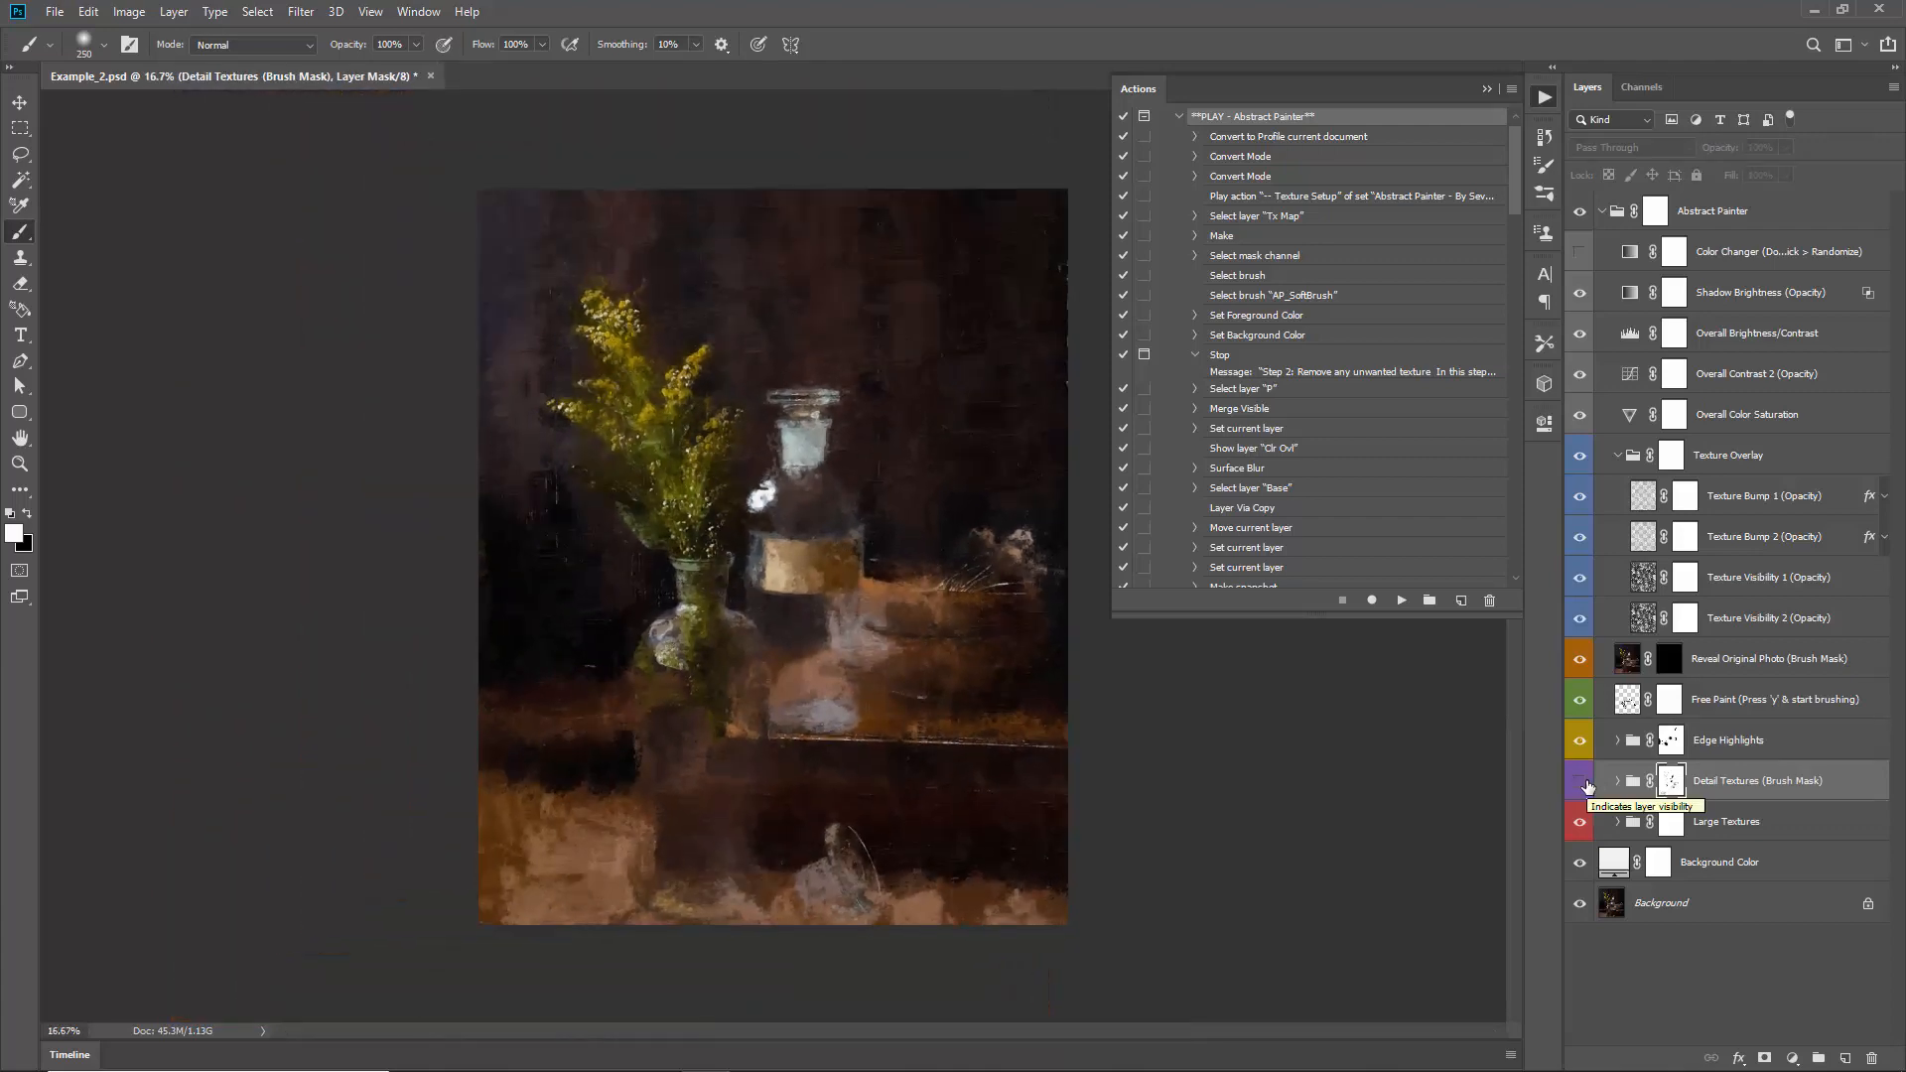
pyautogui.click(1584, 784)
pyautogui.click(1584, 784)
pyautogui.click(1584, 784)
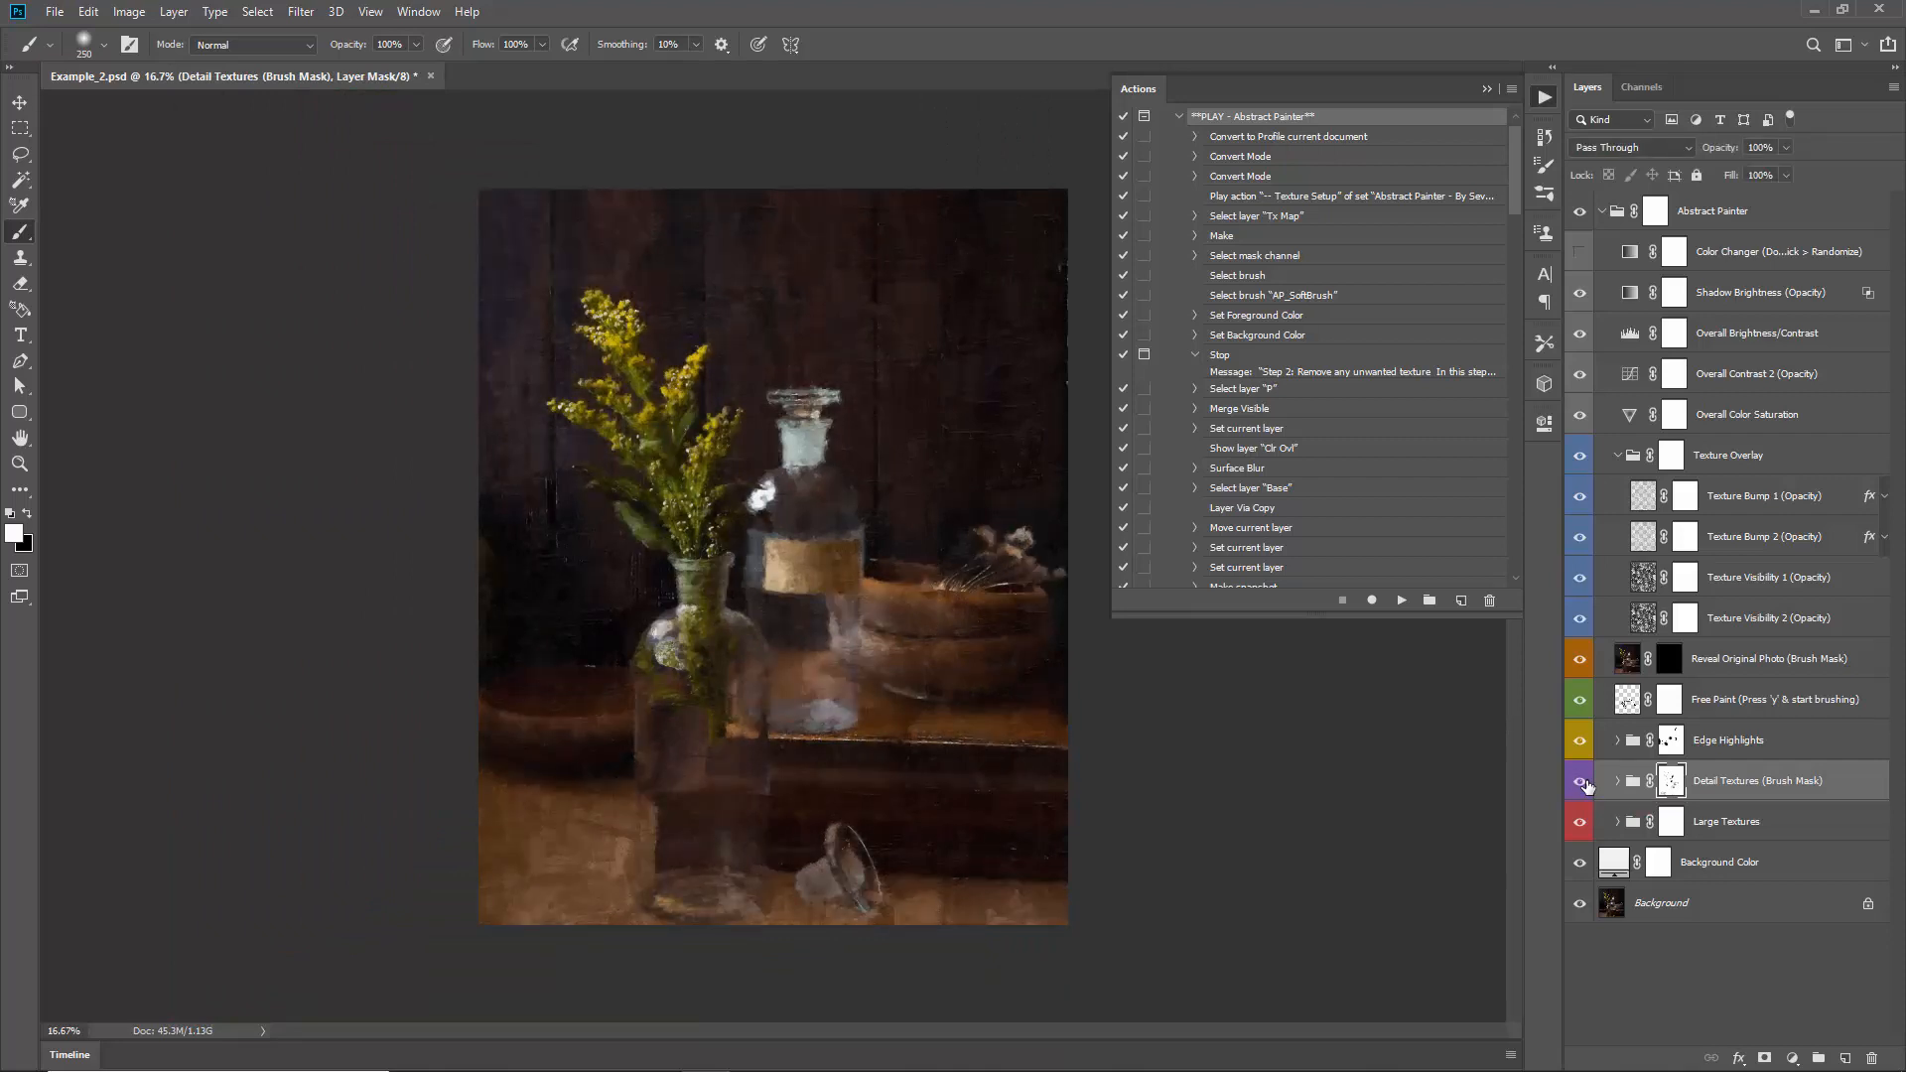
pyautogui.click(1581, 784)
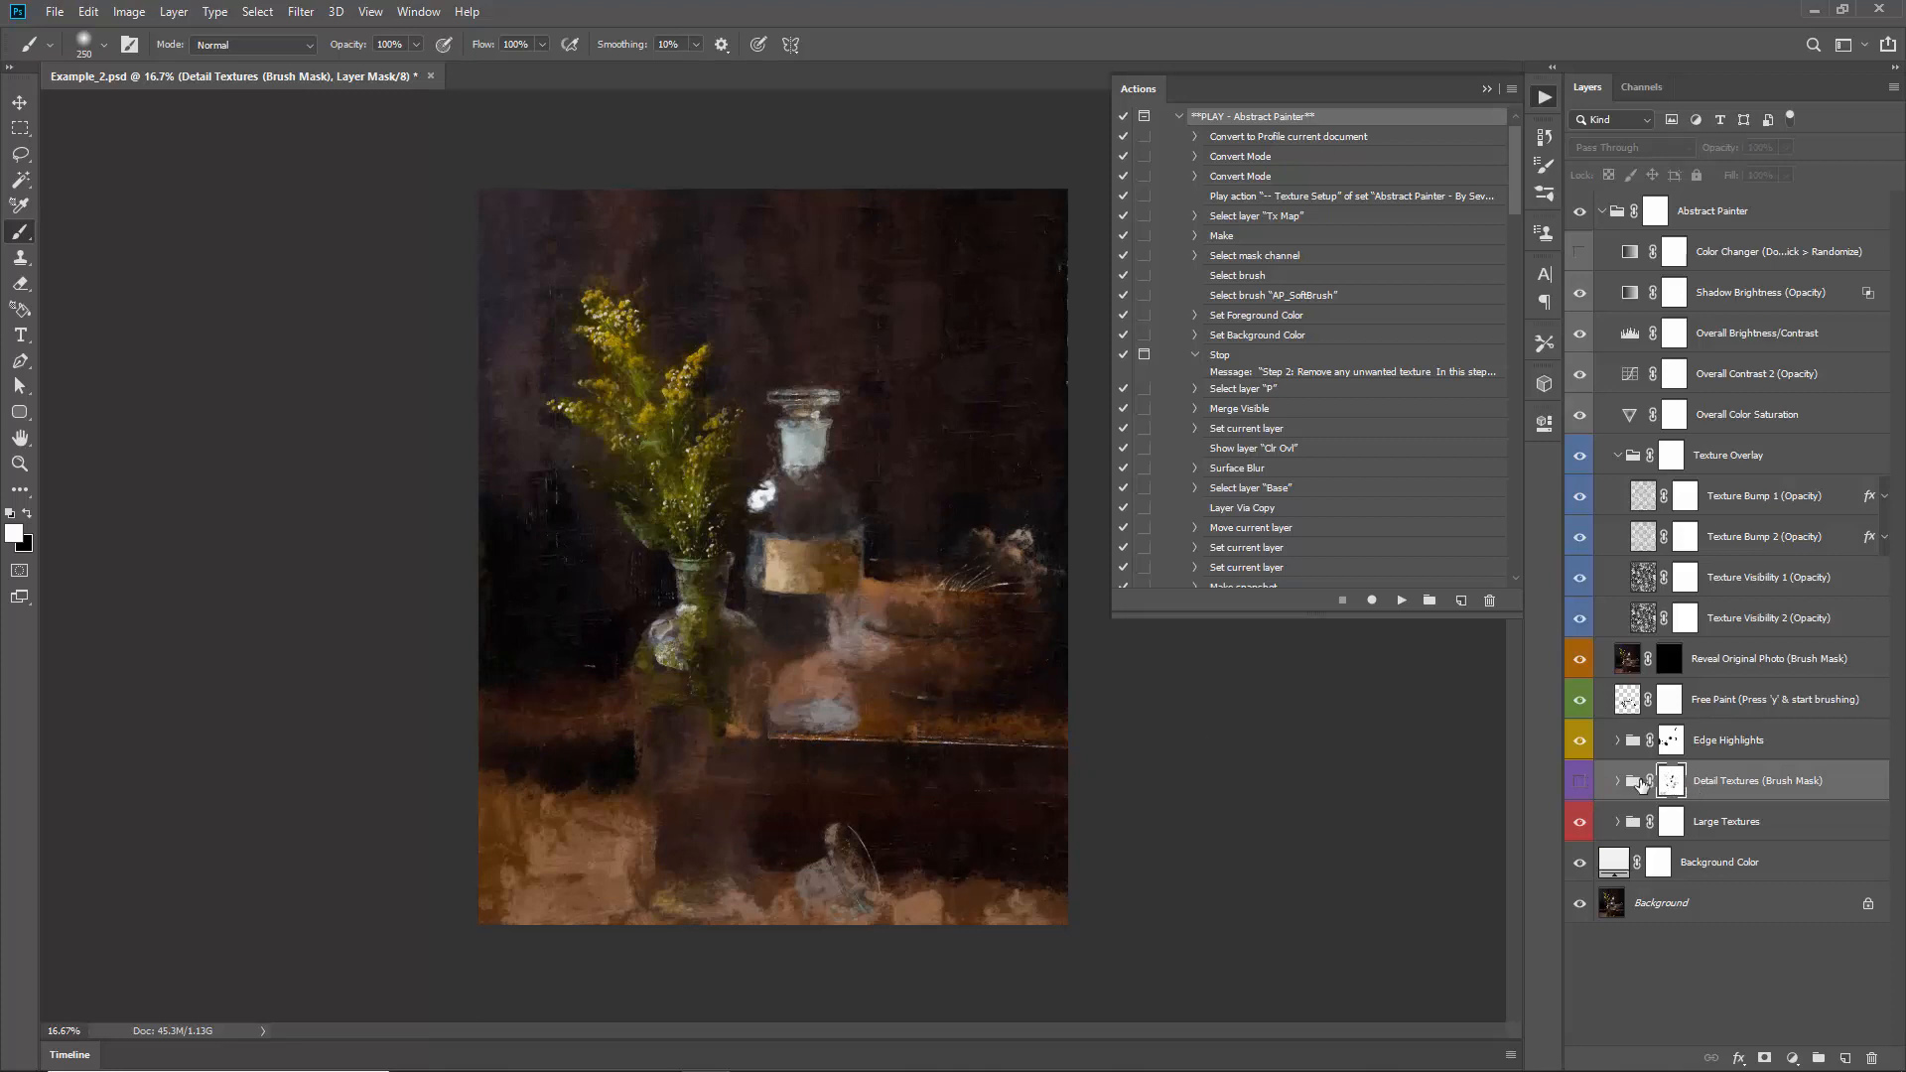
pyautogui.click(1580, 784)
pyautogui.click(1580, 784)
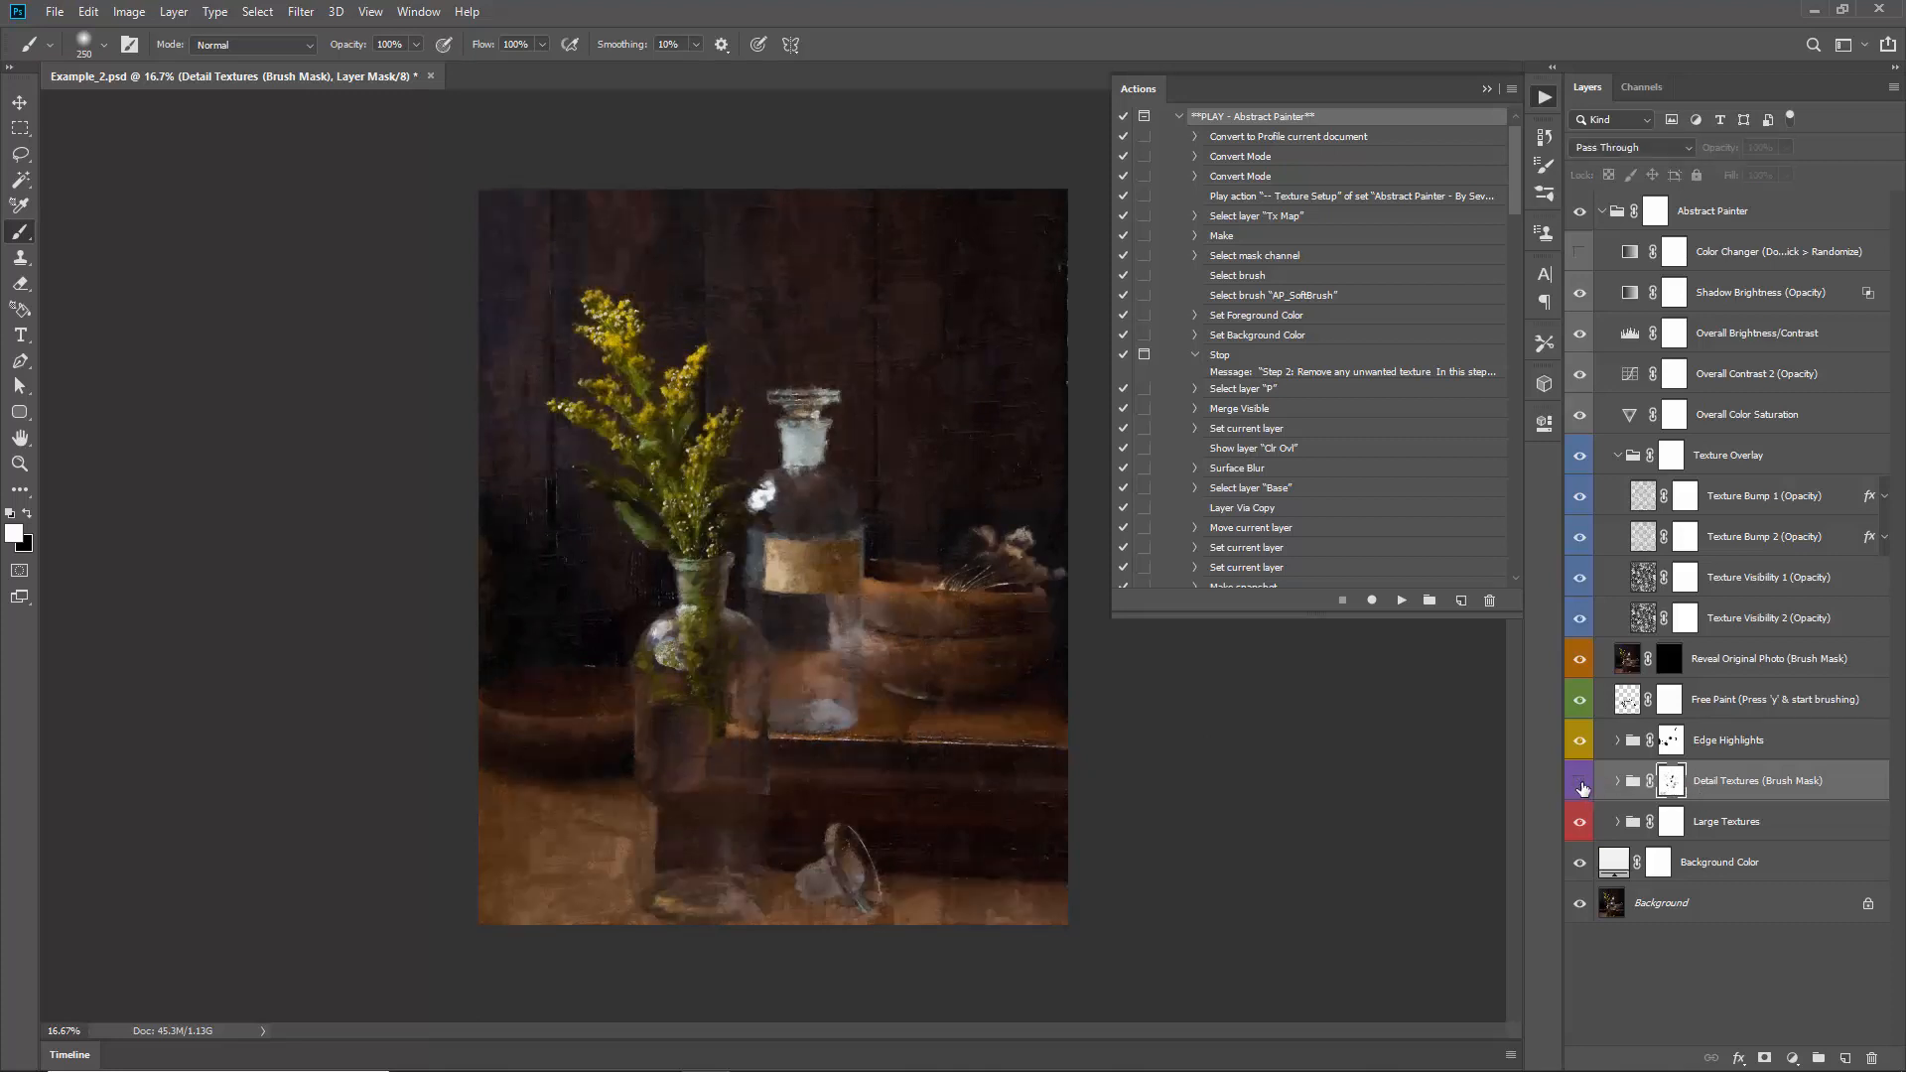
# Step: Show the Detail Textures (Brush Mask) group again and paint black on its mask across the dark upper background with an 800 px brush
pyautogui.click(1580, 784)
pyautogui.press(']')
pyautogui.press(']')
pyautogui.press(']')
pyautogui.press(']')
pyautogui.press(']')
pyautogui.press(']')
pyautogui.press(']')
pyautogui.press(']')
pyautogui.press(']')
pyautogui.press('x')
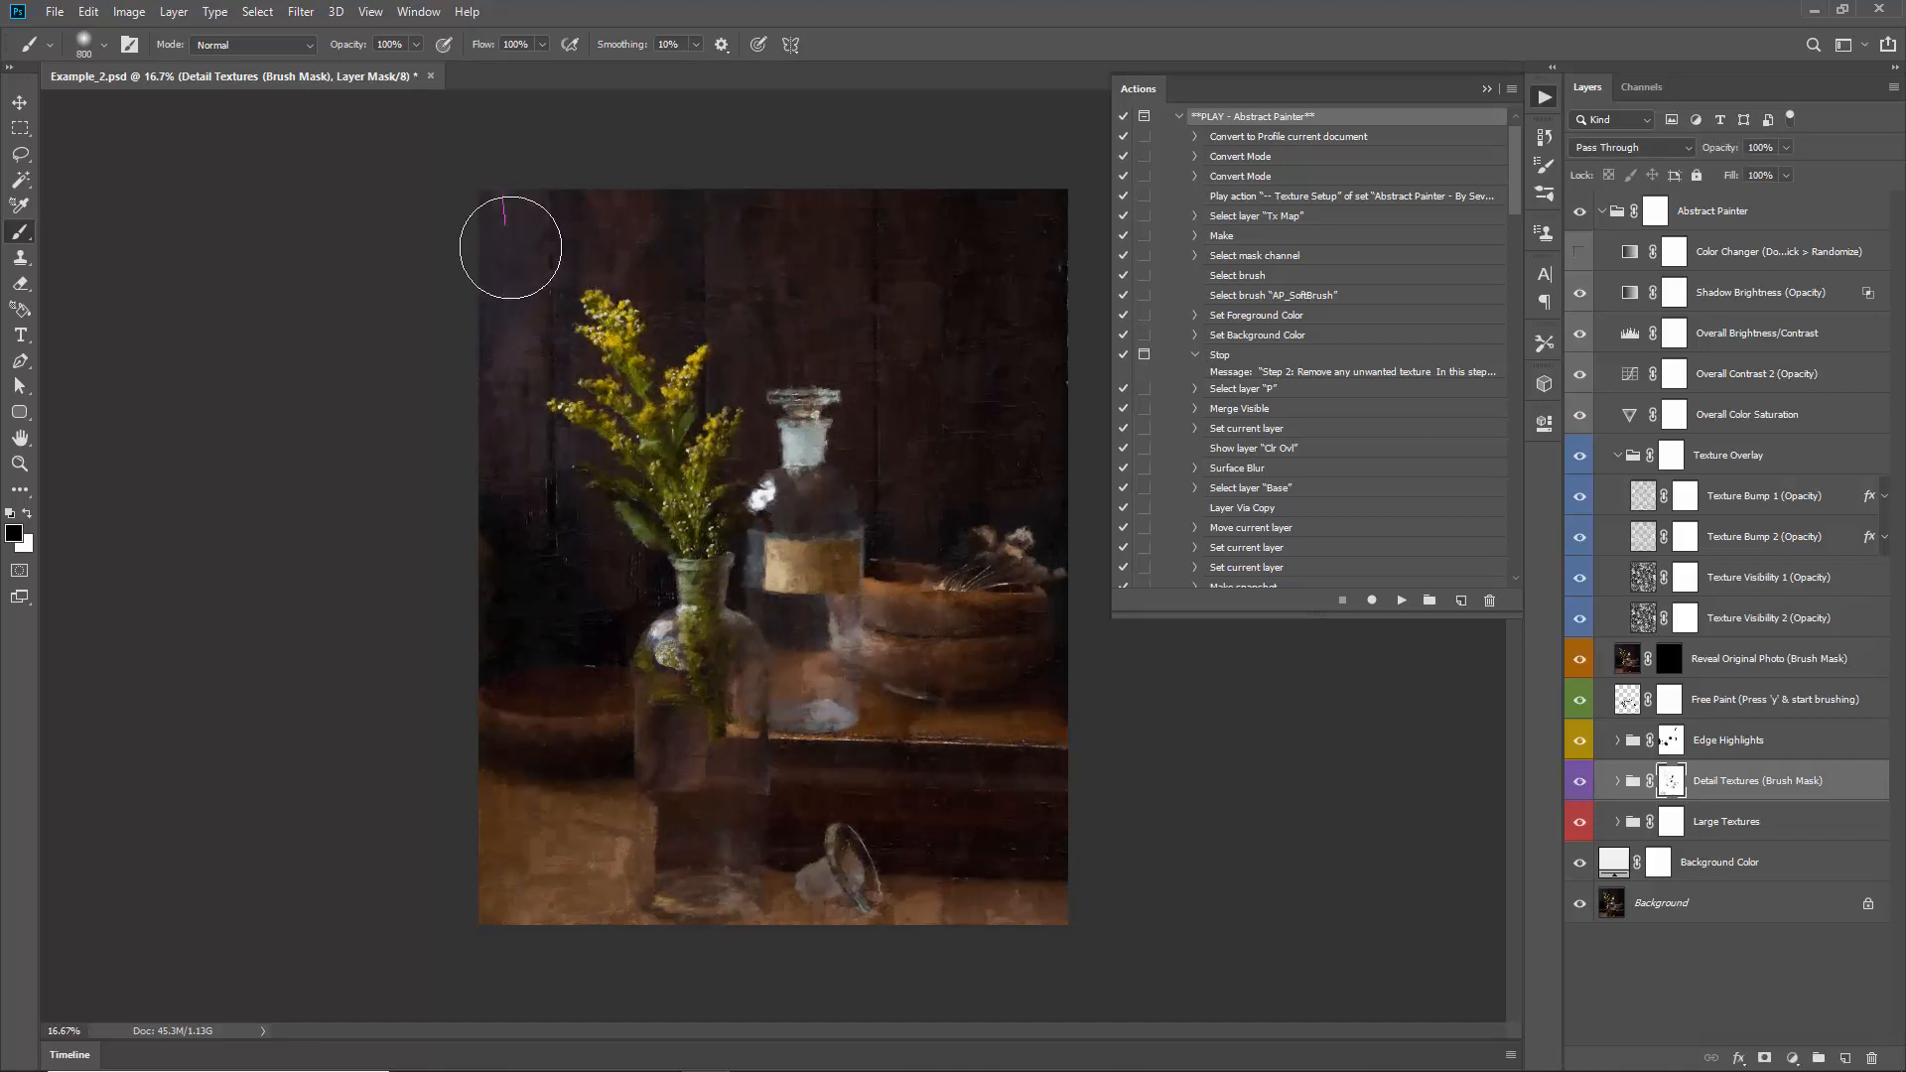
pyautogui.moveTo(510, 247)
pyautogui.mouseDown()
pyautogui.moveTo(692, 203)
pyautogui.moveTo(710, 221)
pyautogui.moveTo(774, 170)
pyautogui.moveTo(784, 308)
pyautogui.moveTo(799, 258)
pyautogui.mouseUp()
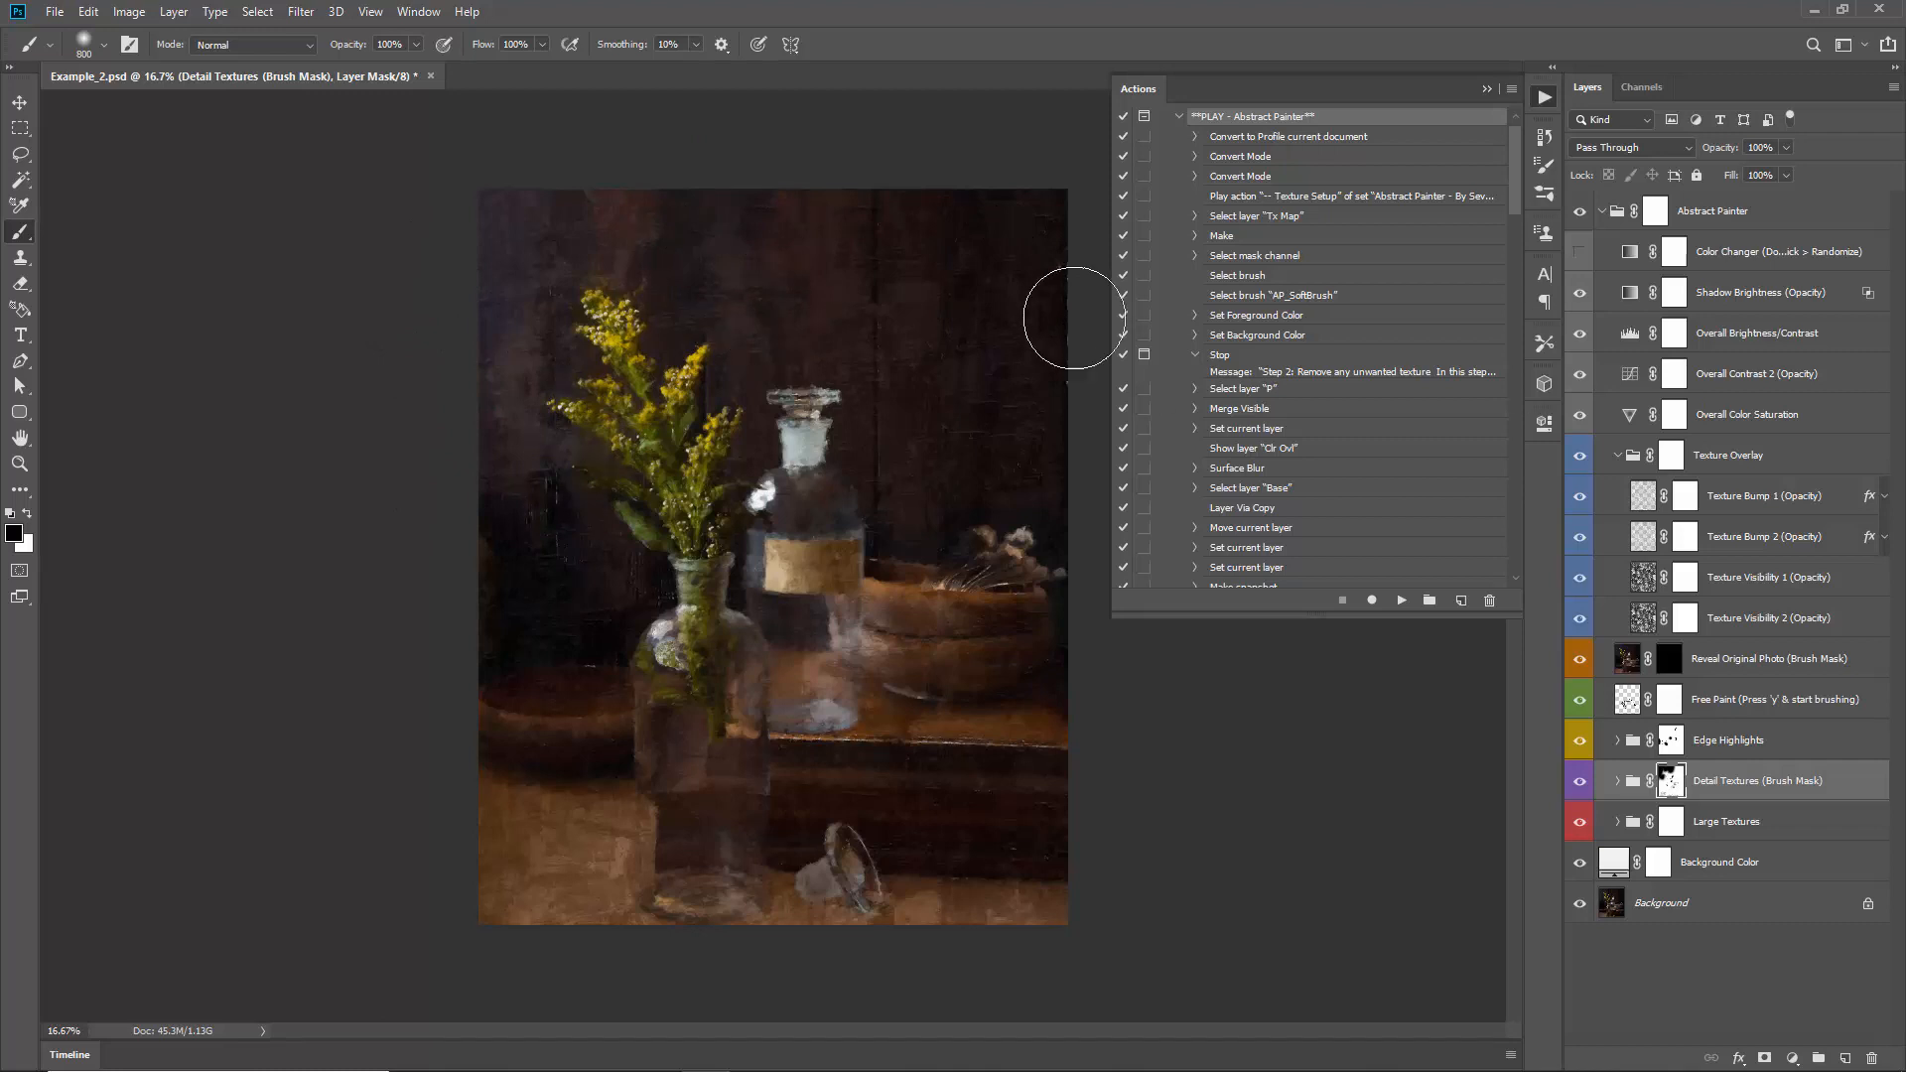
# Step: Stamp all visible layers into a new layer above the Abstract Painter group and convert it to a smart object
pyautogui.press('z')
pyautogui.click(878, 451)
pyautogui.moveTo(881, 451); pyautogui.dragTo(706, 366)
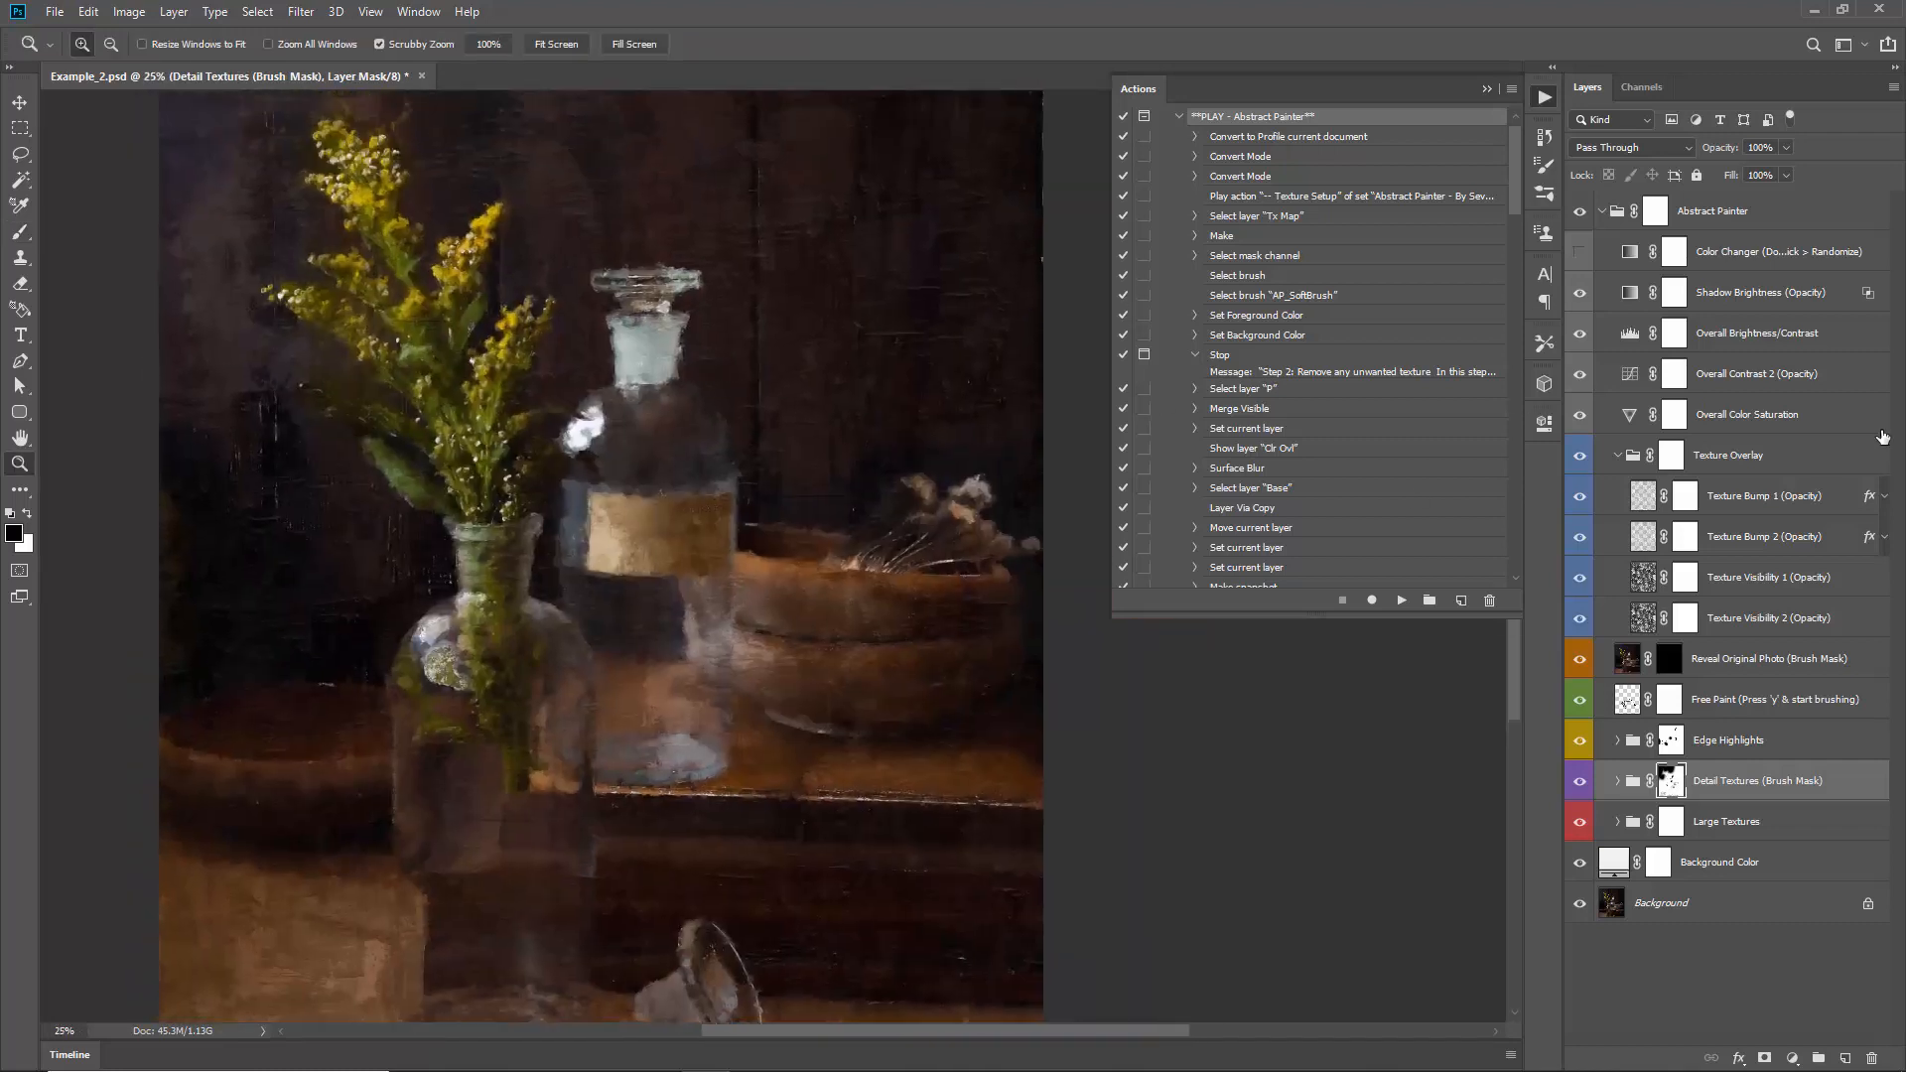
pyautogui.click(1721, 211)
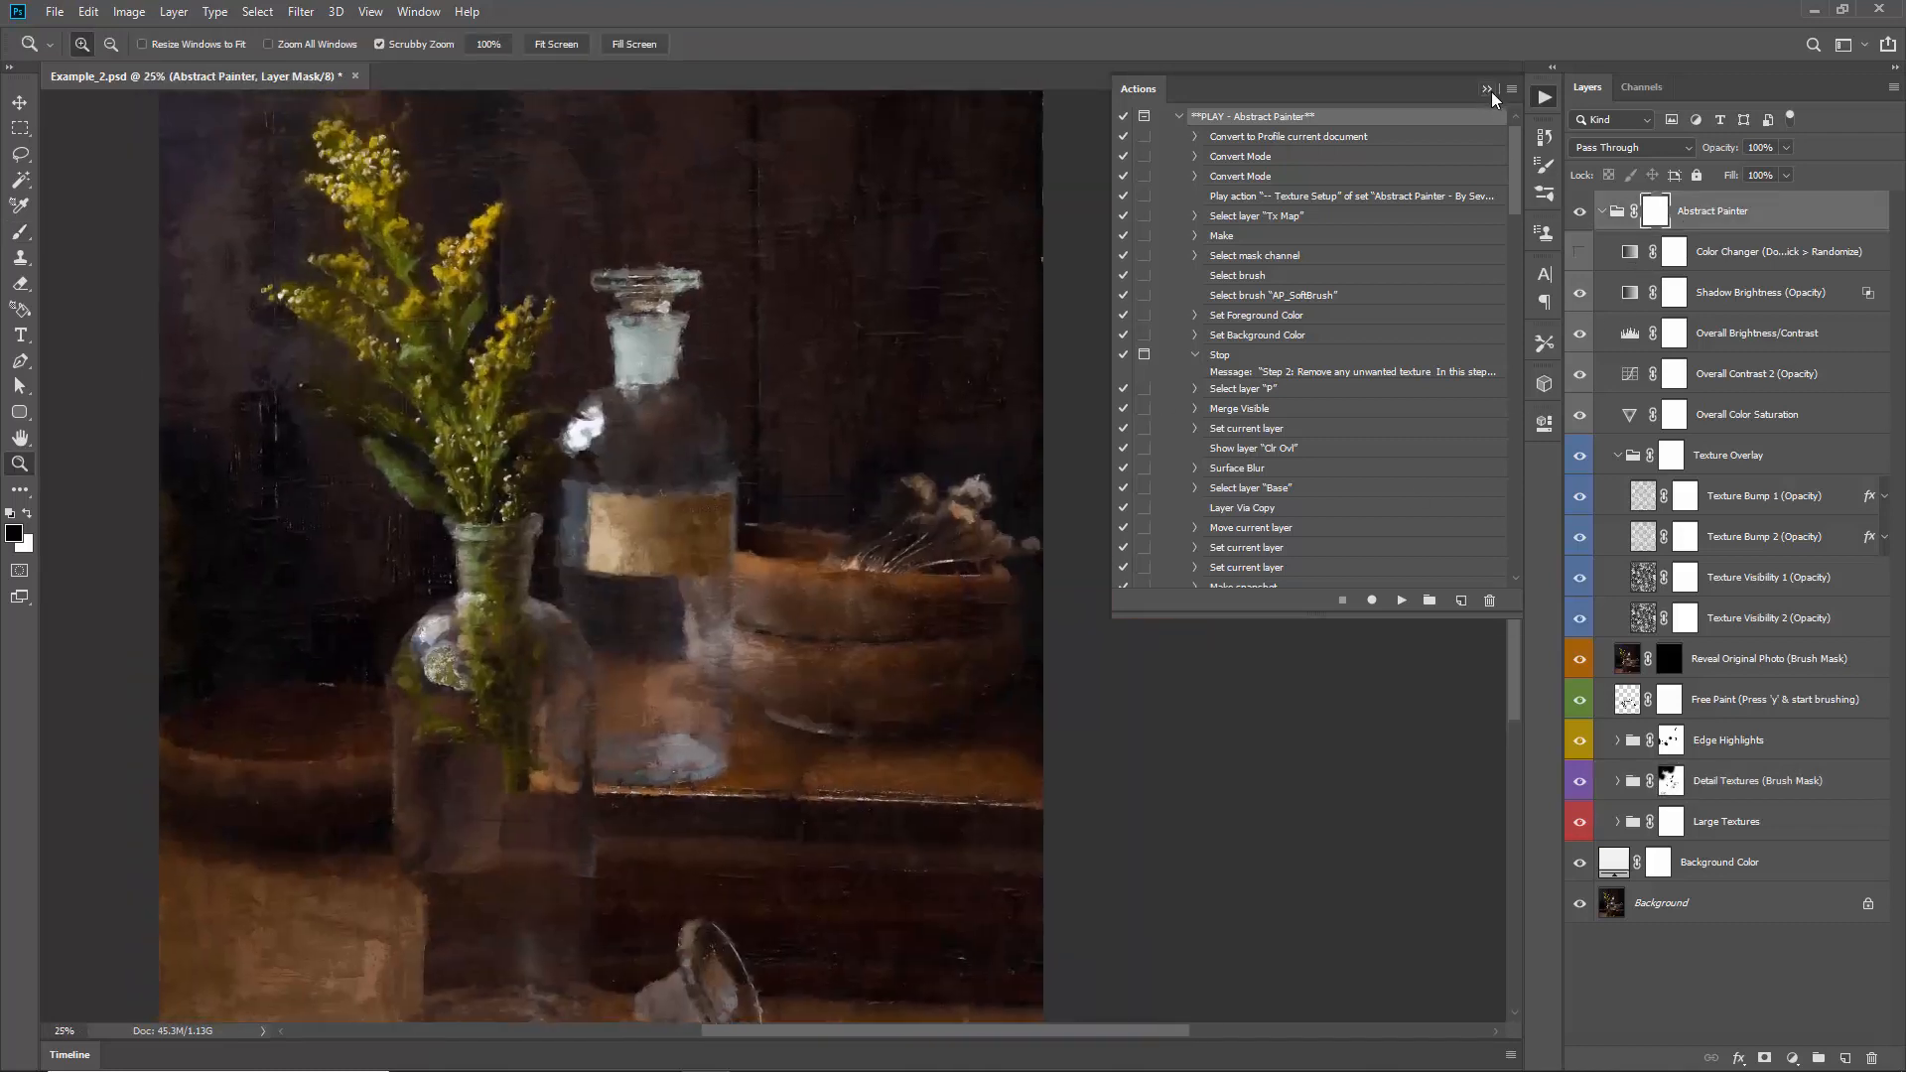
pyautogui.click(1487, 89)
pyautogui.moveTo(709, 316); pyautogui.dragTo(729, 333)
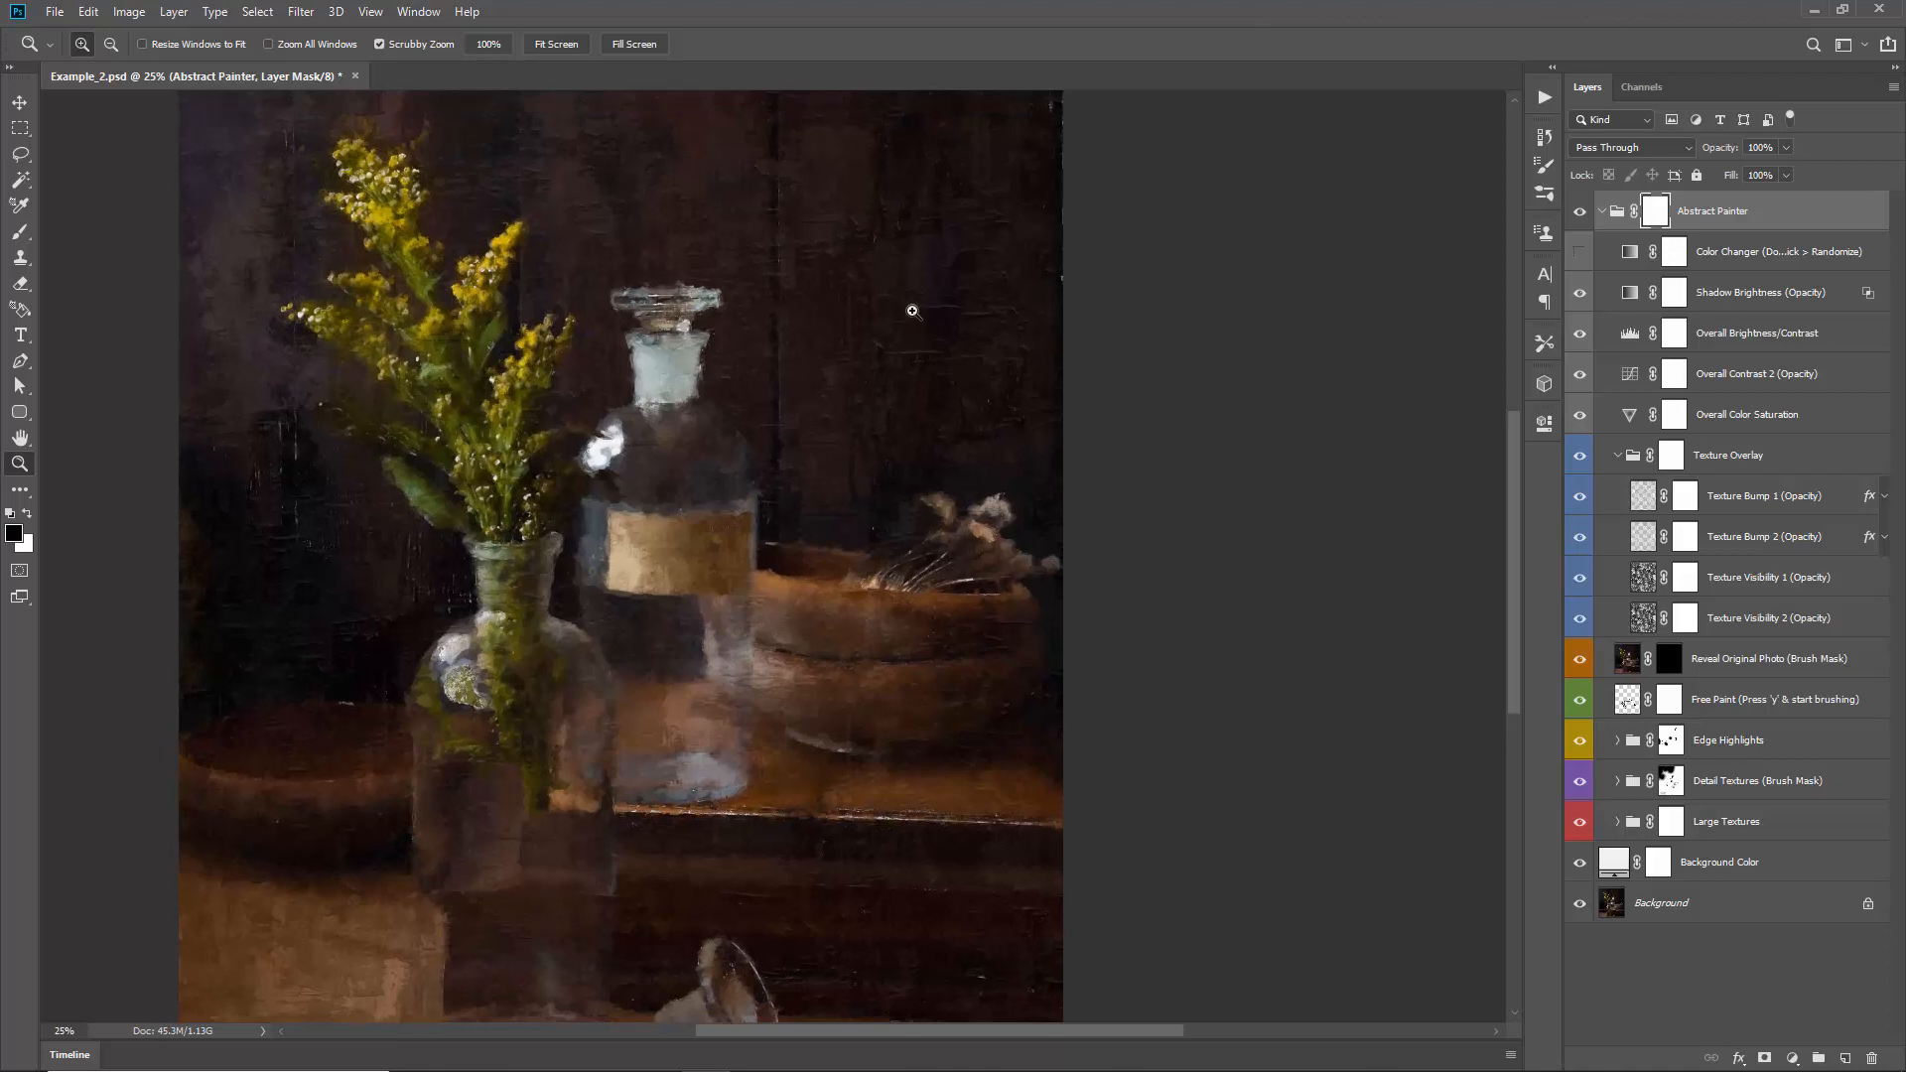
pyautogui.scroll(2, 899, 372)
pyautogui.scroll(-2, 899, 381)
pyautogui.hotkey('ctrl', 'alt', 'shift', 'e')
pyautogui.moveTo(904, 362); pyautogui.dragTo(973, 357)
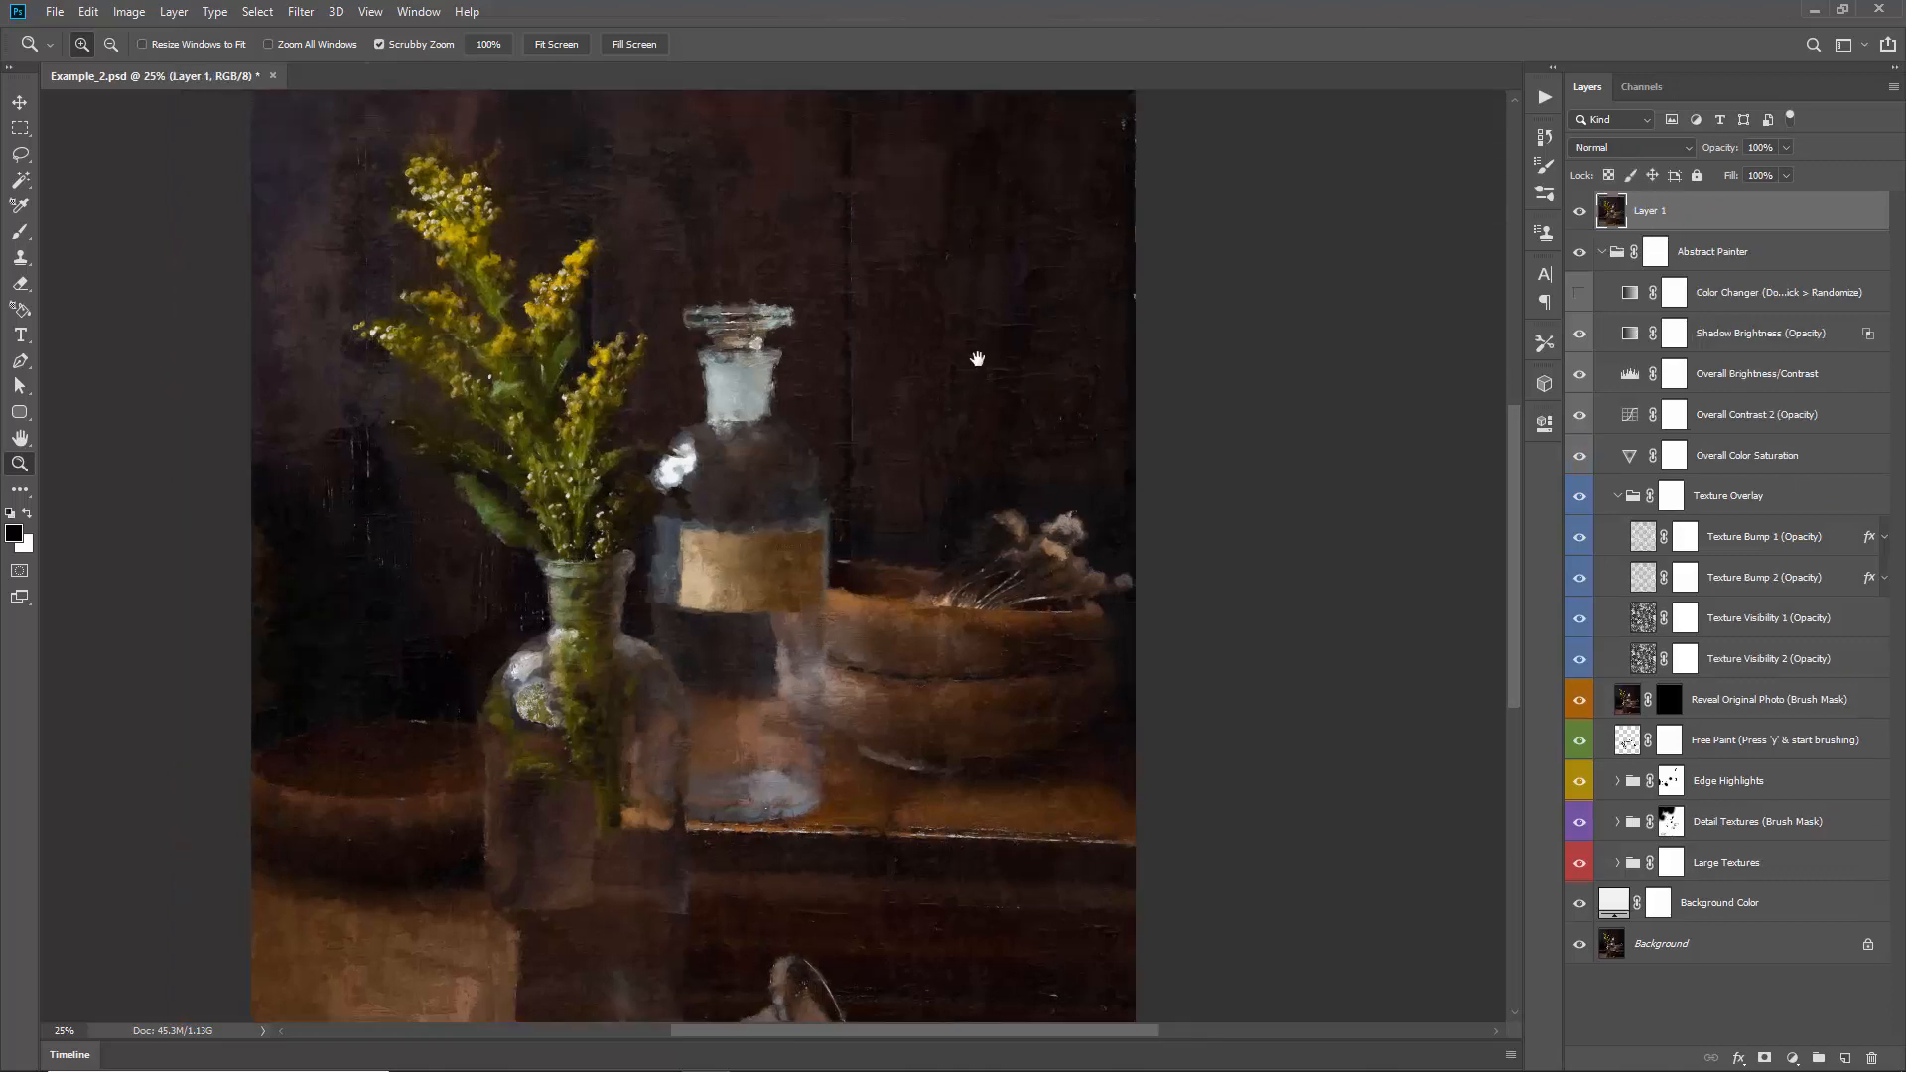
pyautogui.rightClick(1699, 216)
pyautogui.click(1747, 469)
# Step: Apply a Shadows/Highlights adjustment to Layer 1 with Shadows Amount 1%, Color +84 and Midtone -5
pyautogui.click(117, 10)
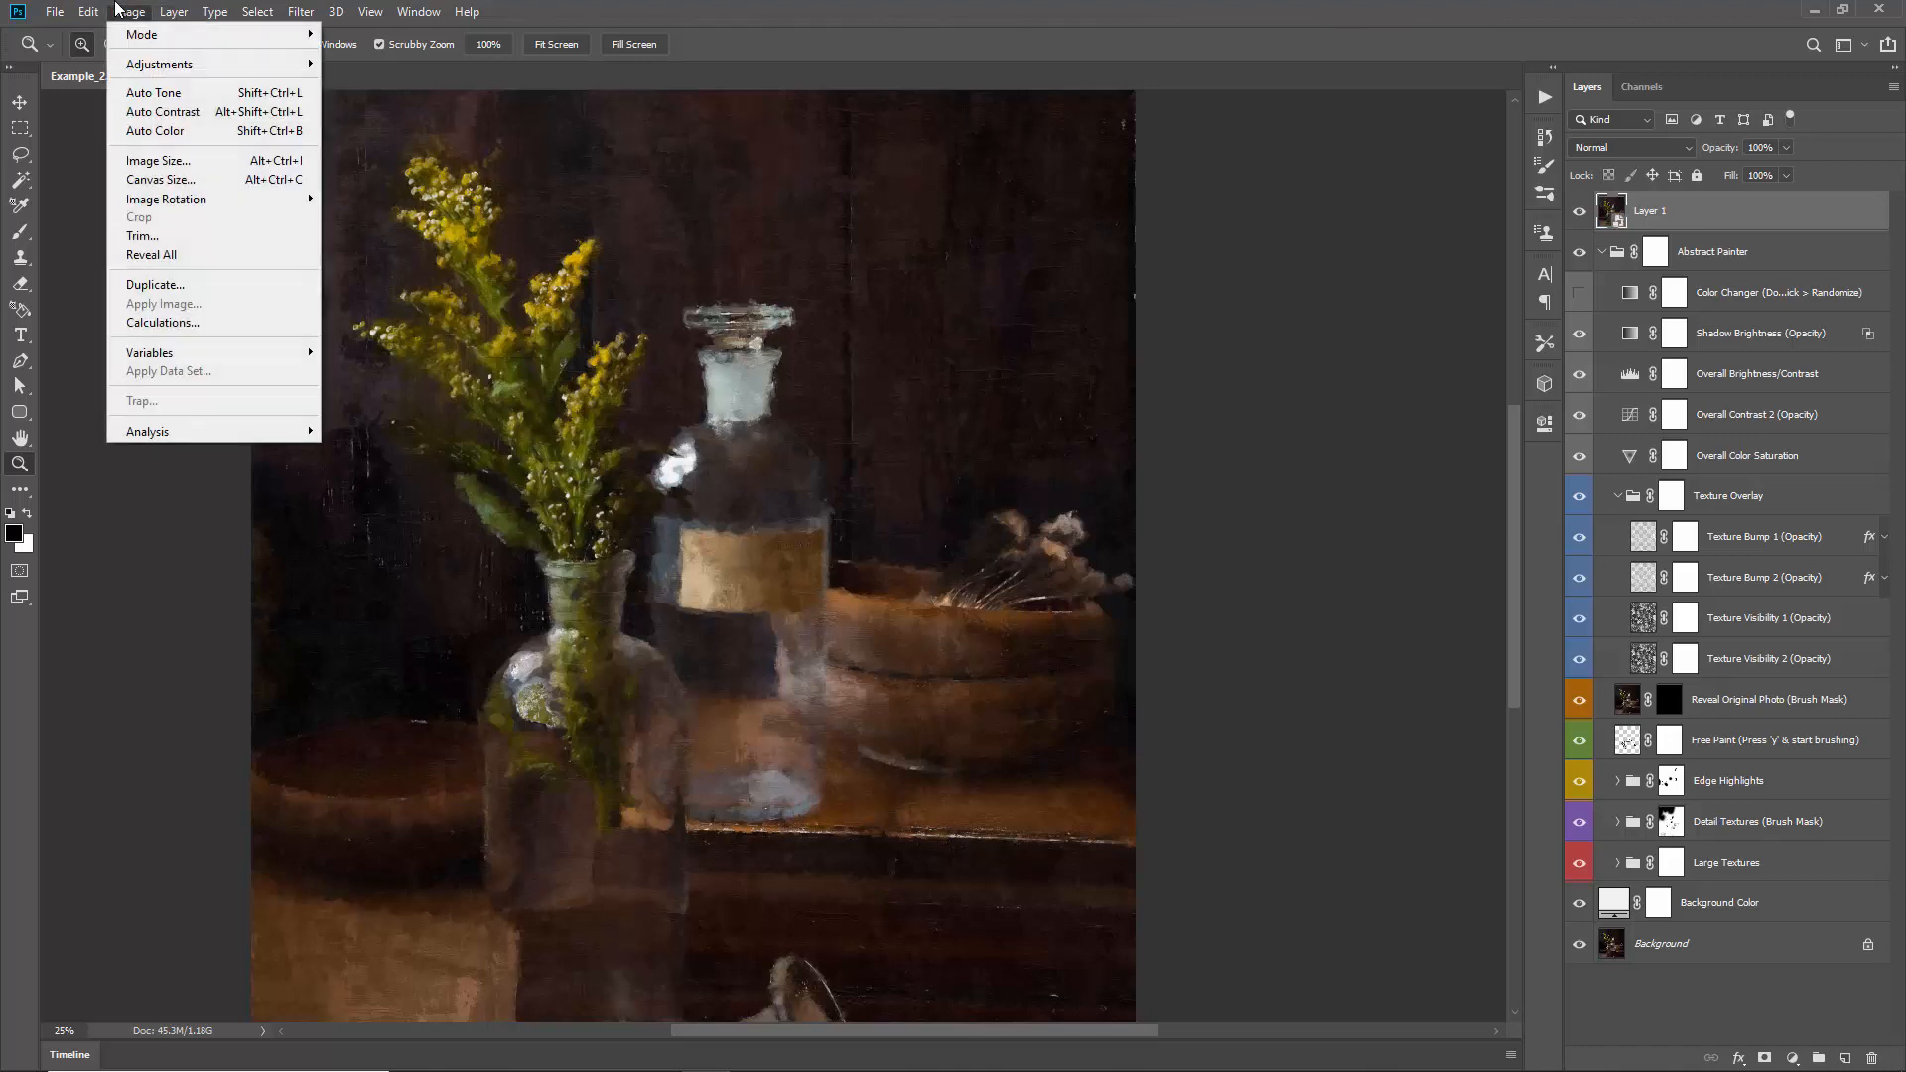
pyautogui.moveTo(199, 63)
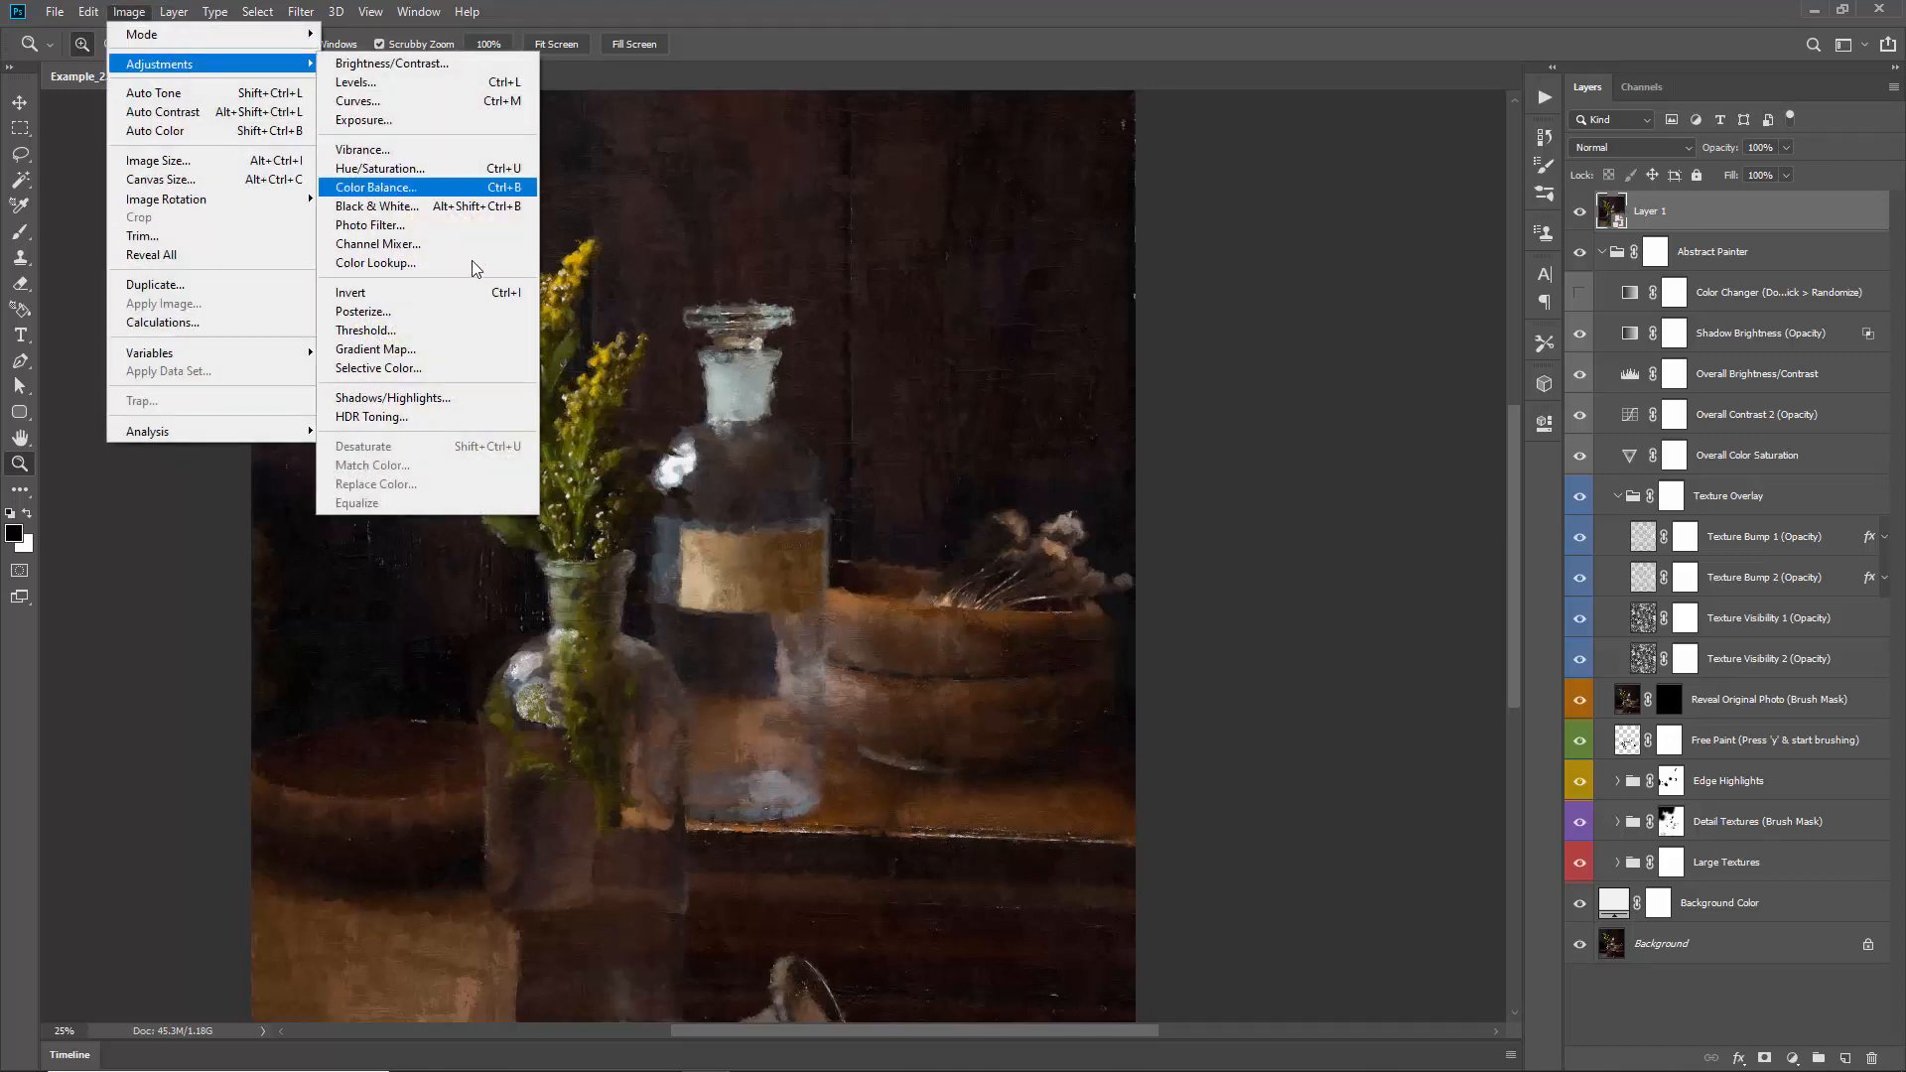
pyautogui.click(444, 396)
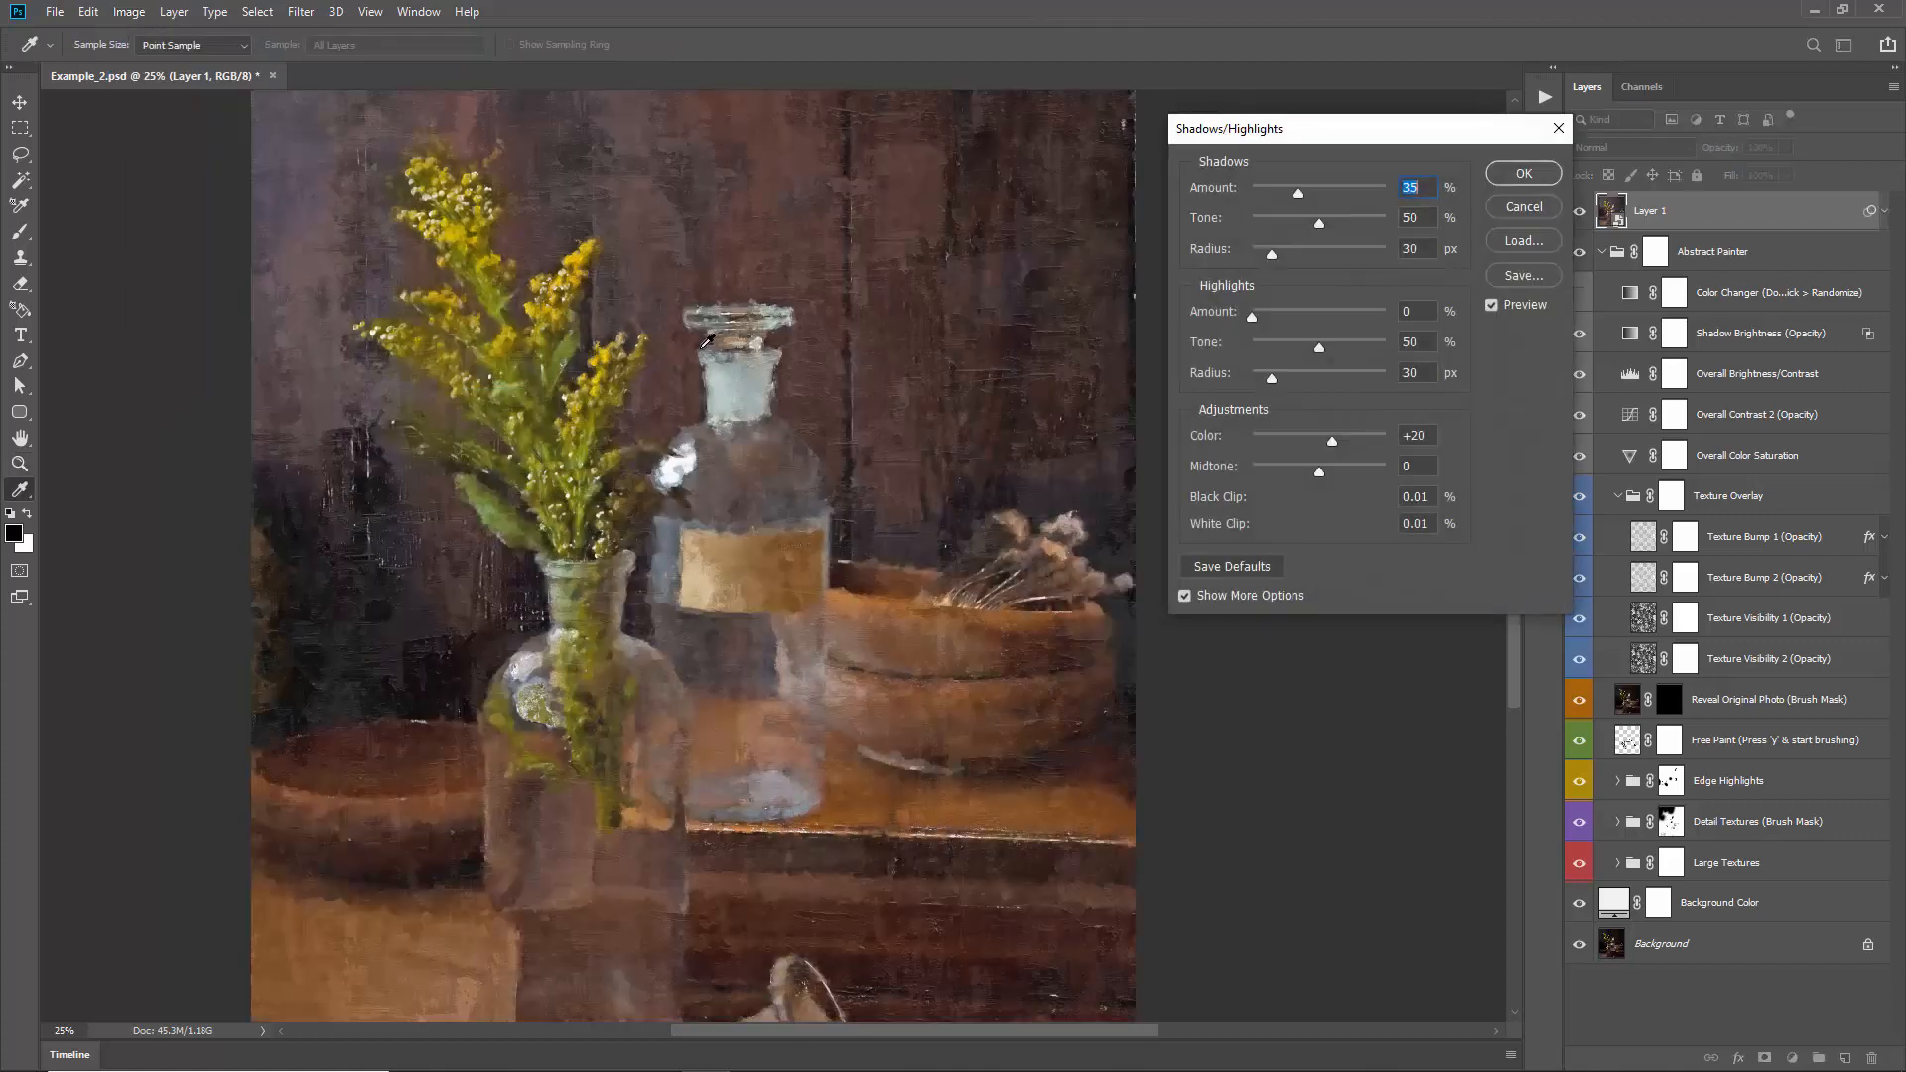
pyautogui.moveTo(1262, 196); pyautogui.dragTo(1259, 191)
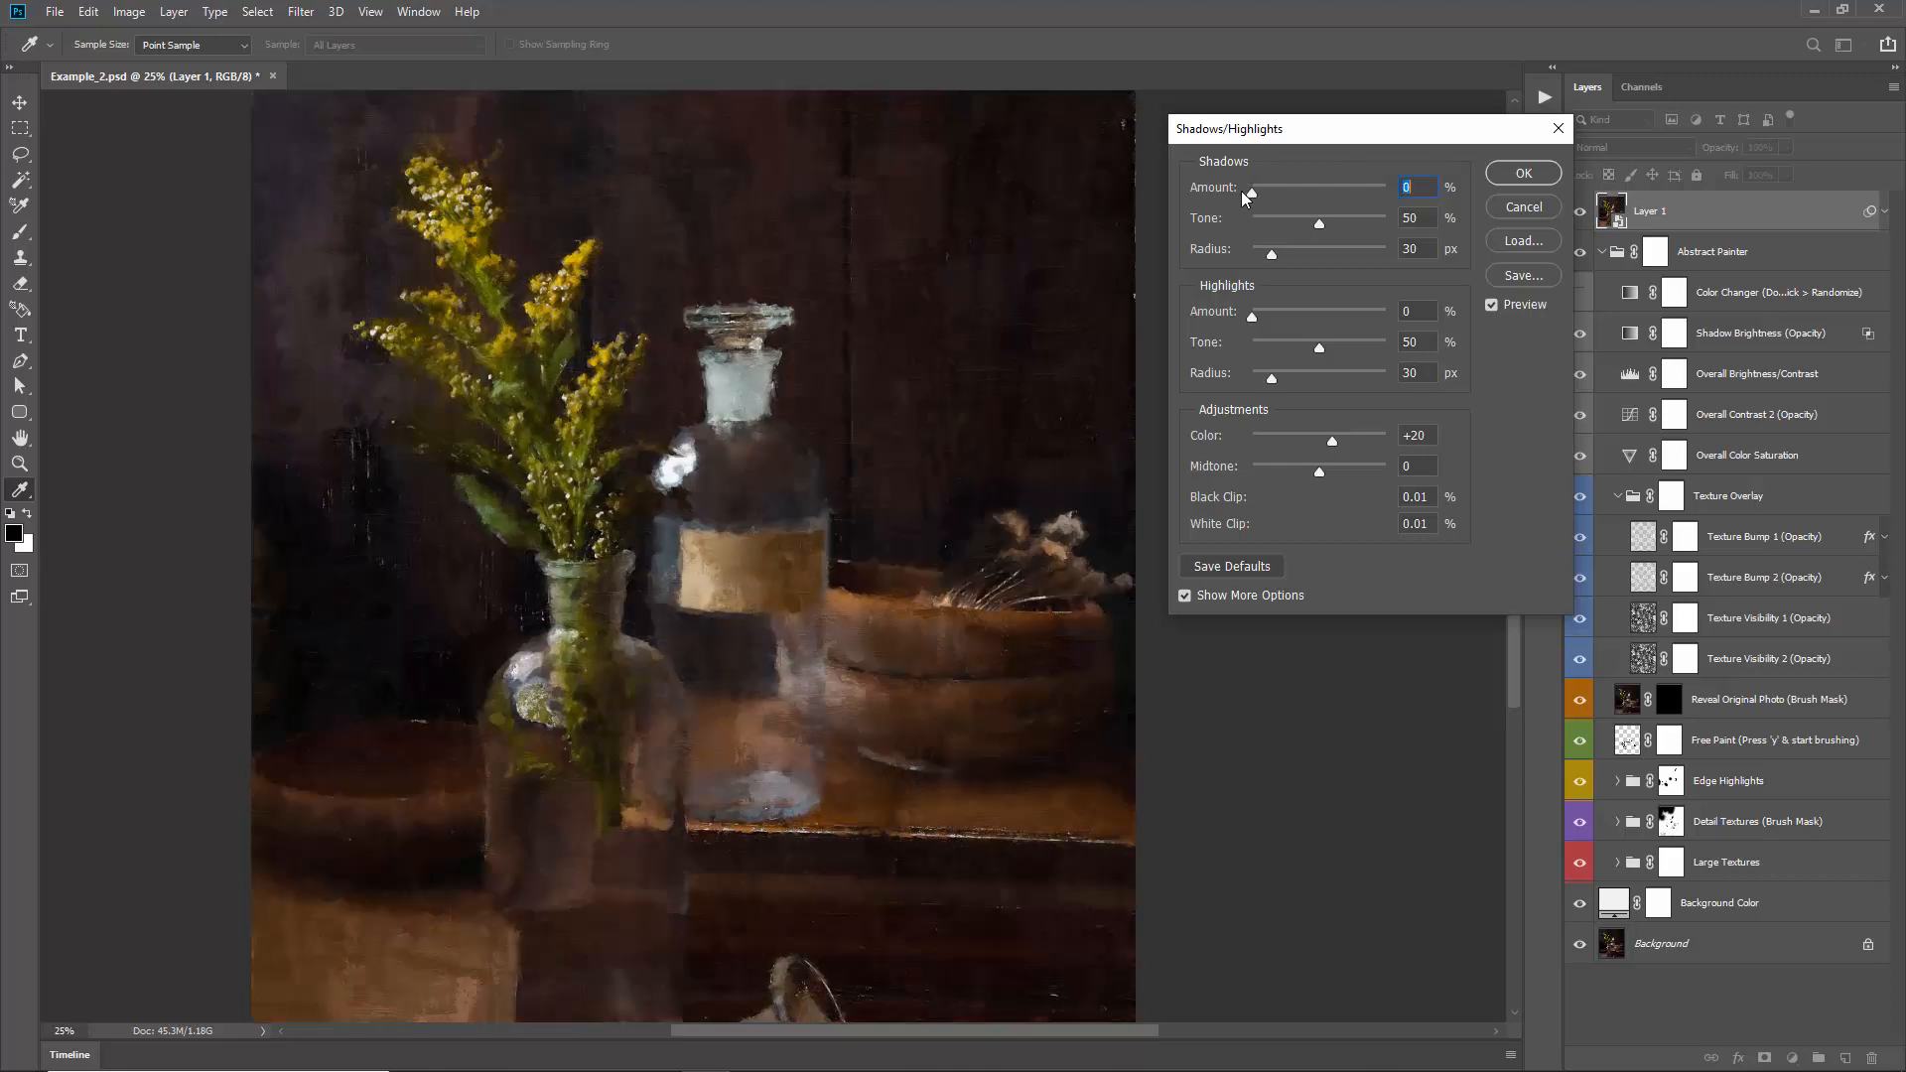
pyautogui.write('1')
pyautogui.moveTo(1314, 470); pyautogui.dragTo(1316, 469)
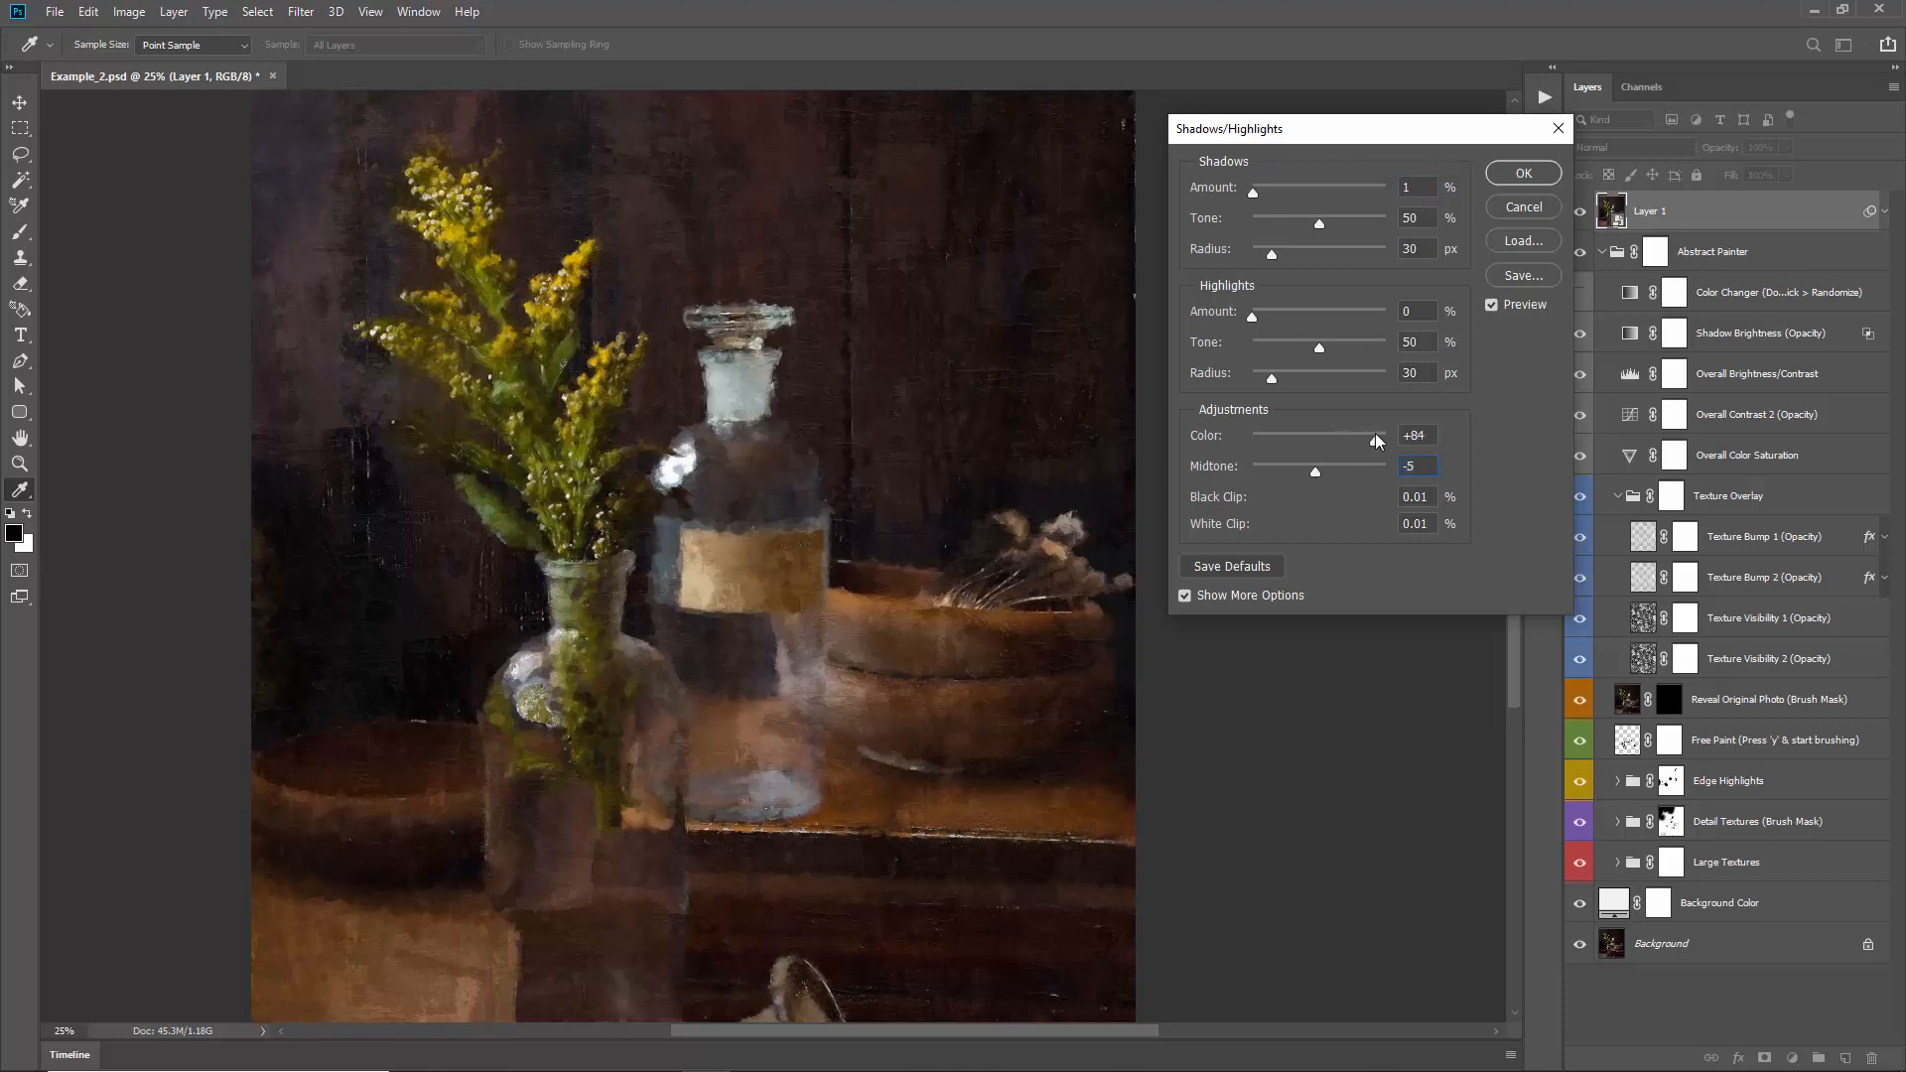
pyautogui.click(1523, 173)
pyautogui.press('z')
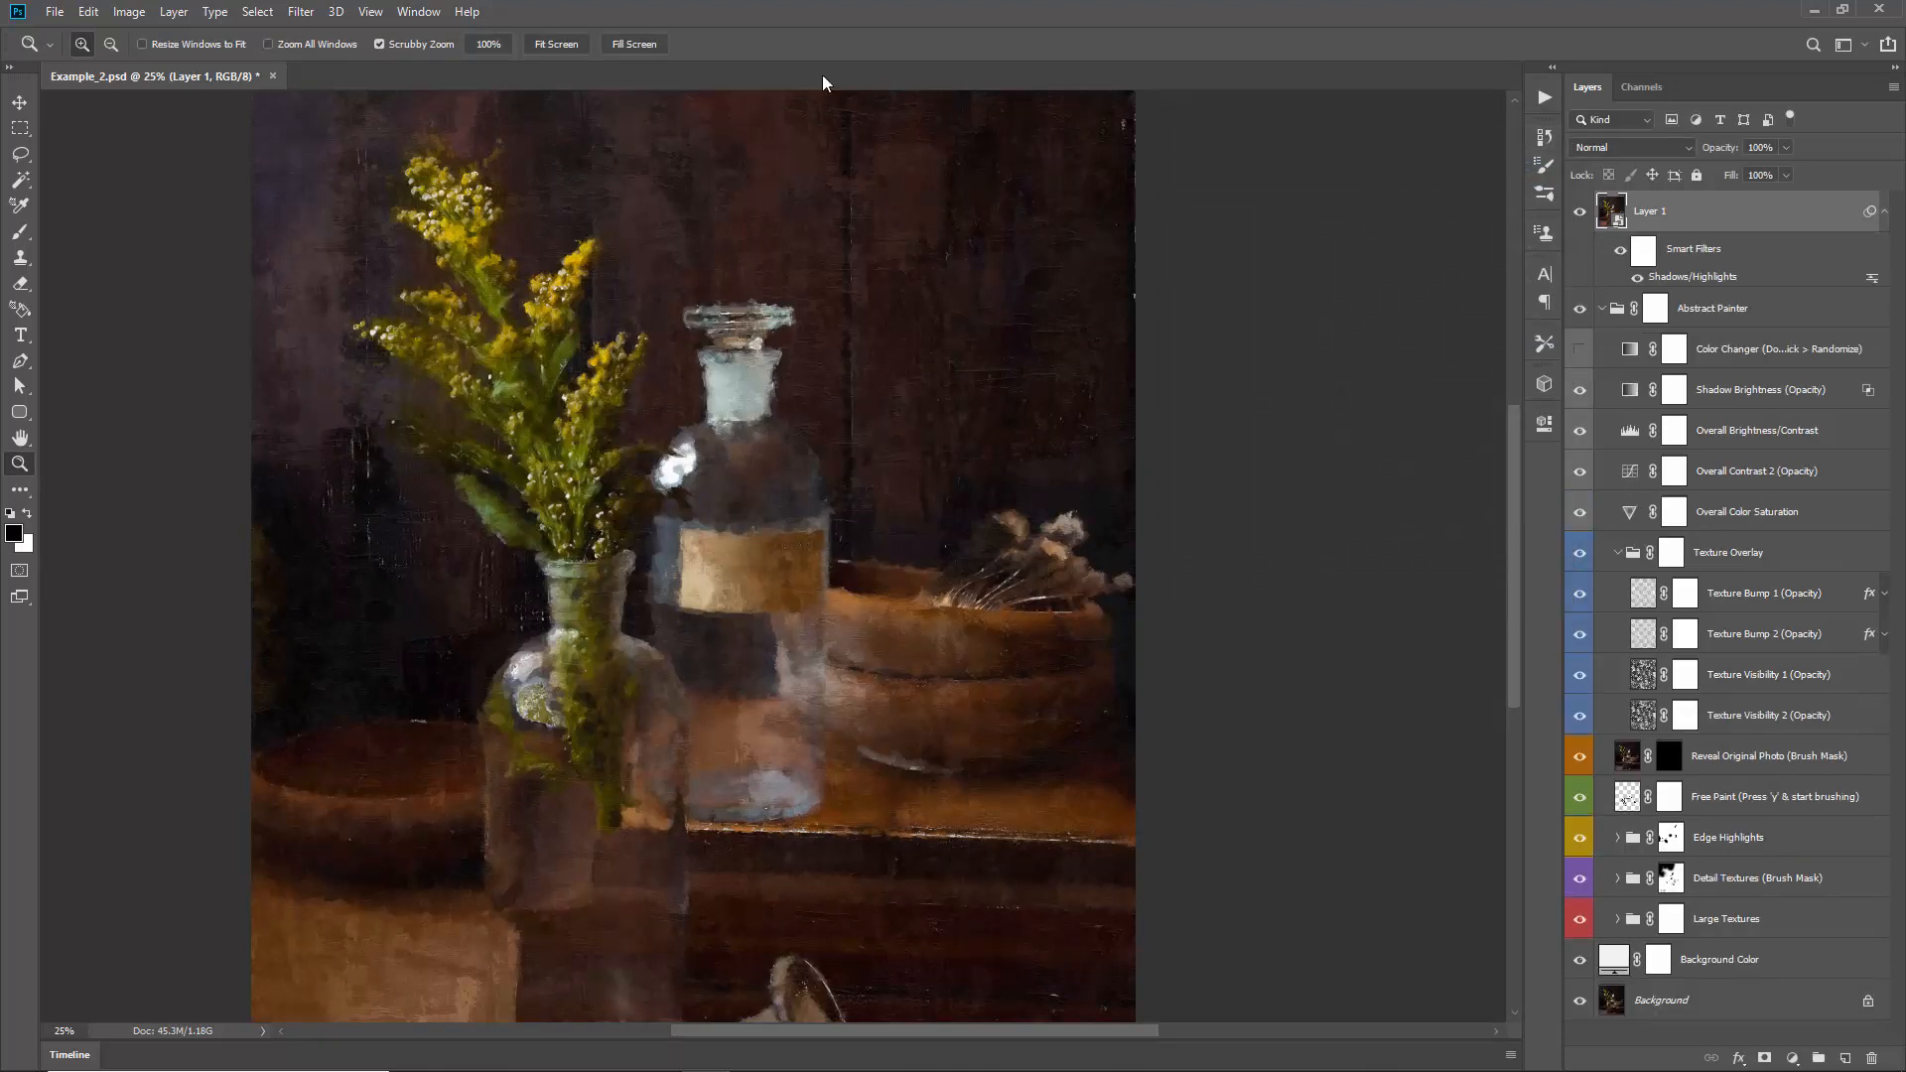
# Step: Start a Camera Raw Filter on Layer 1 with Clarity +13, Vibrance +23, Blacks +6, Whites +3, Shadows +12 and Highlights +16
pyautogui.click(301, 12)
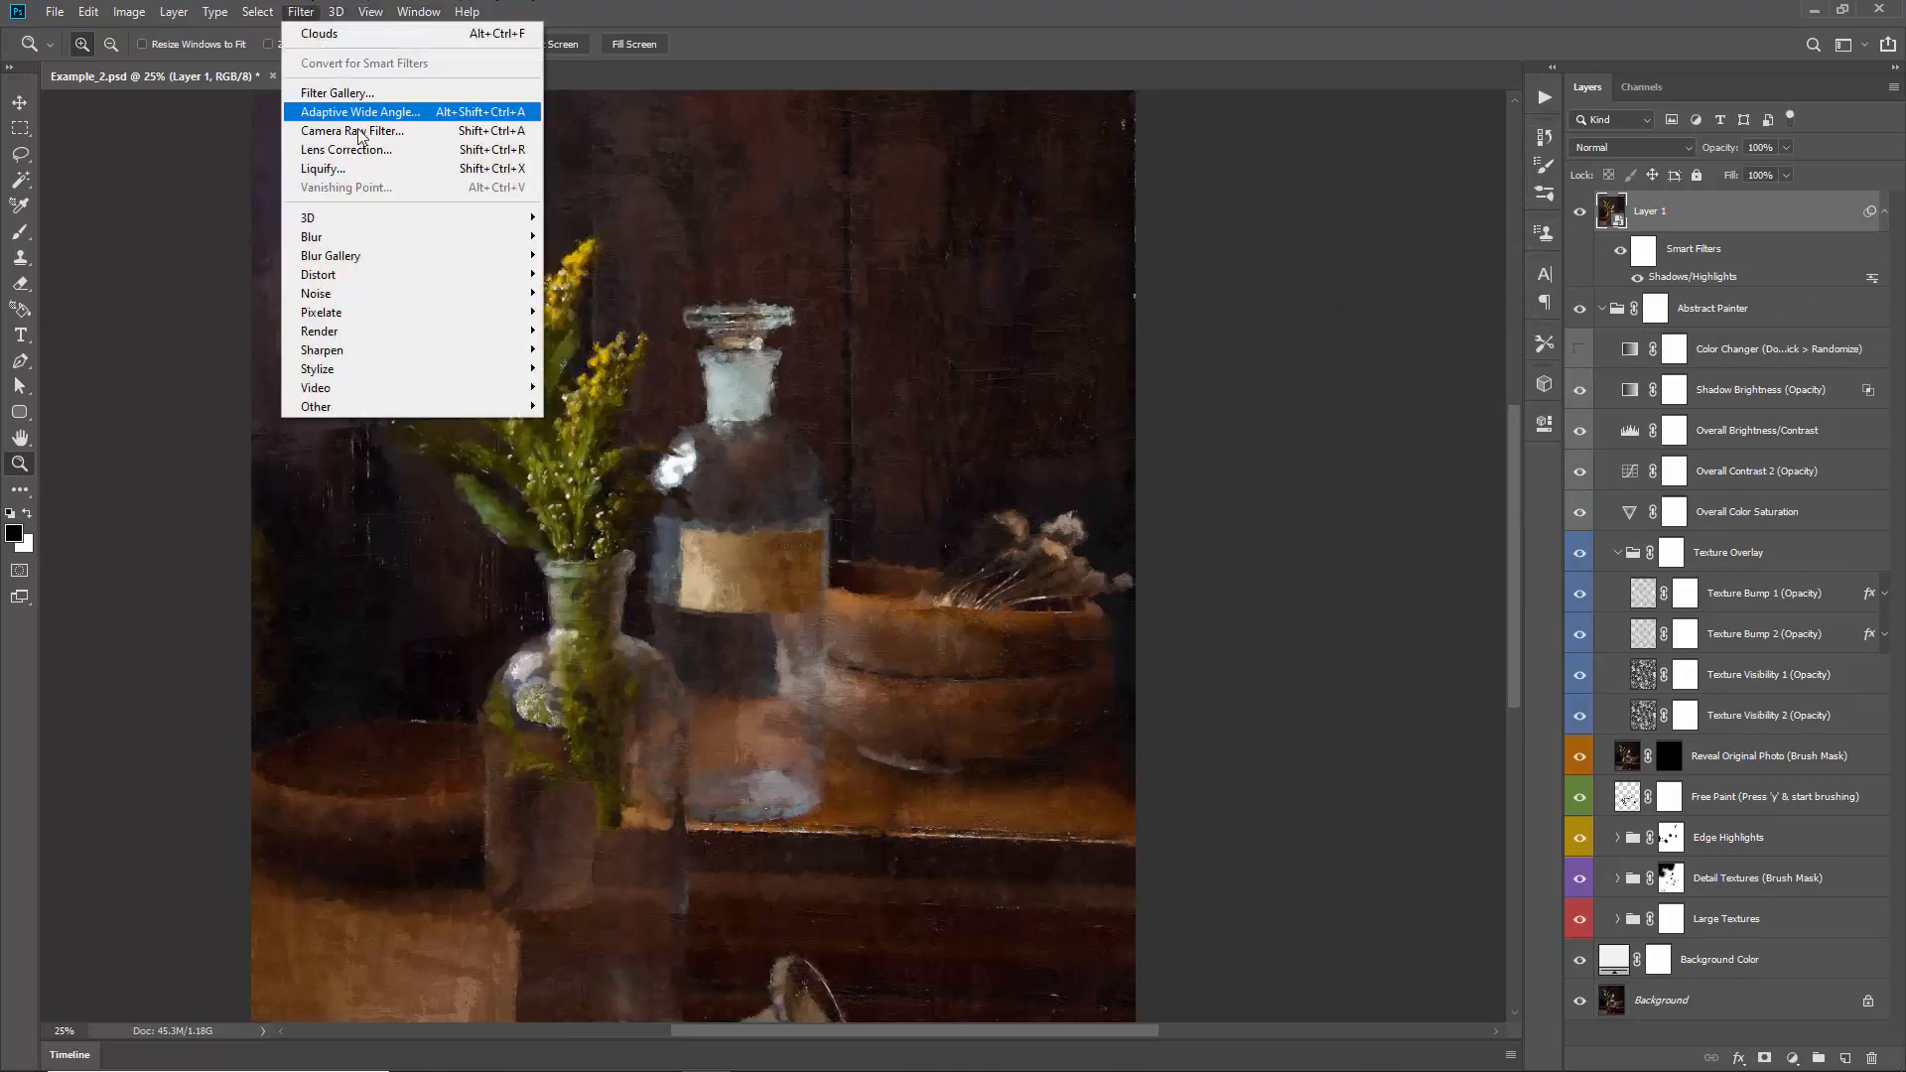
pyautogui.click(359, 131)
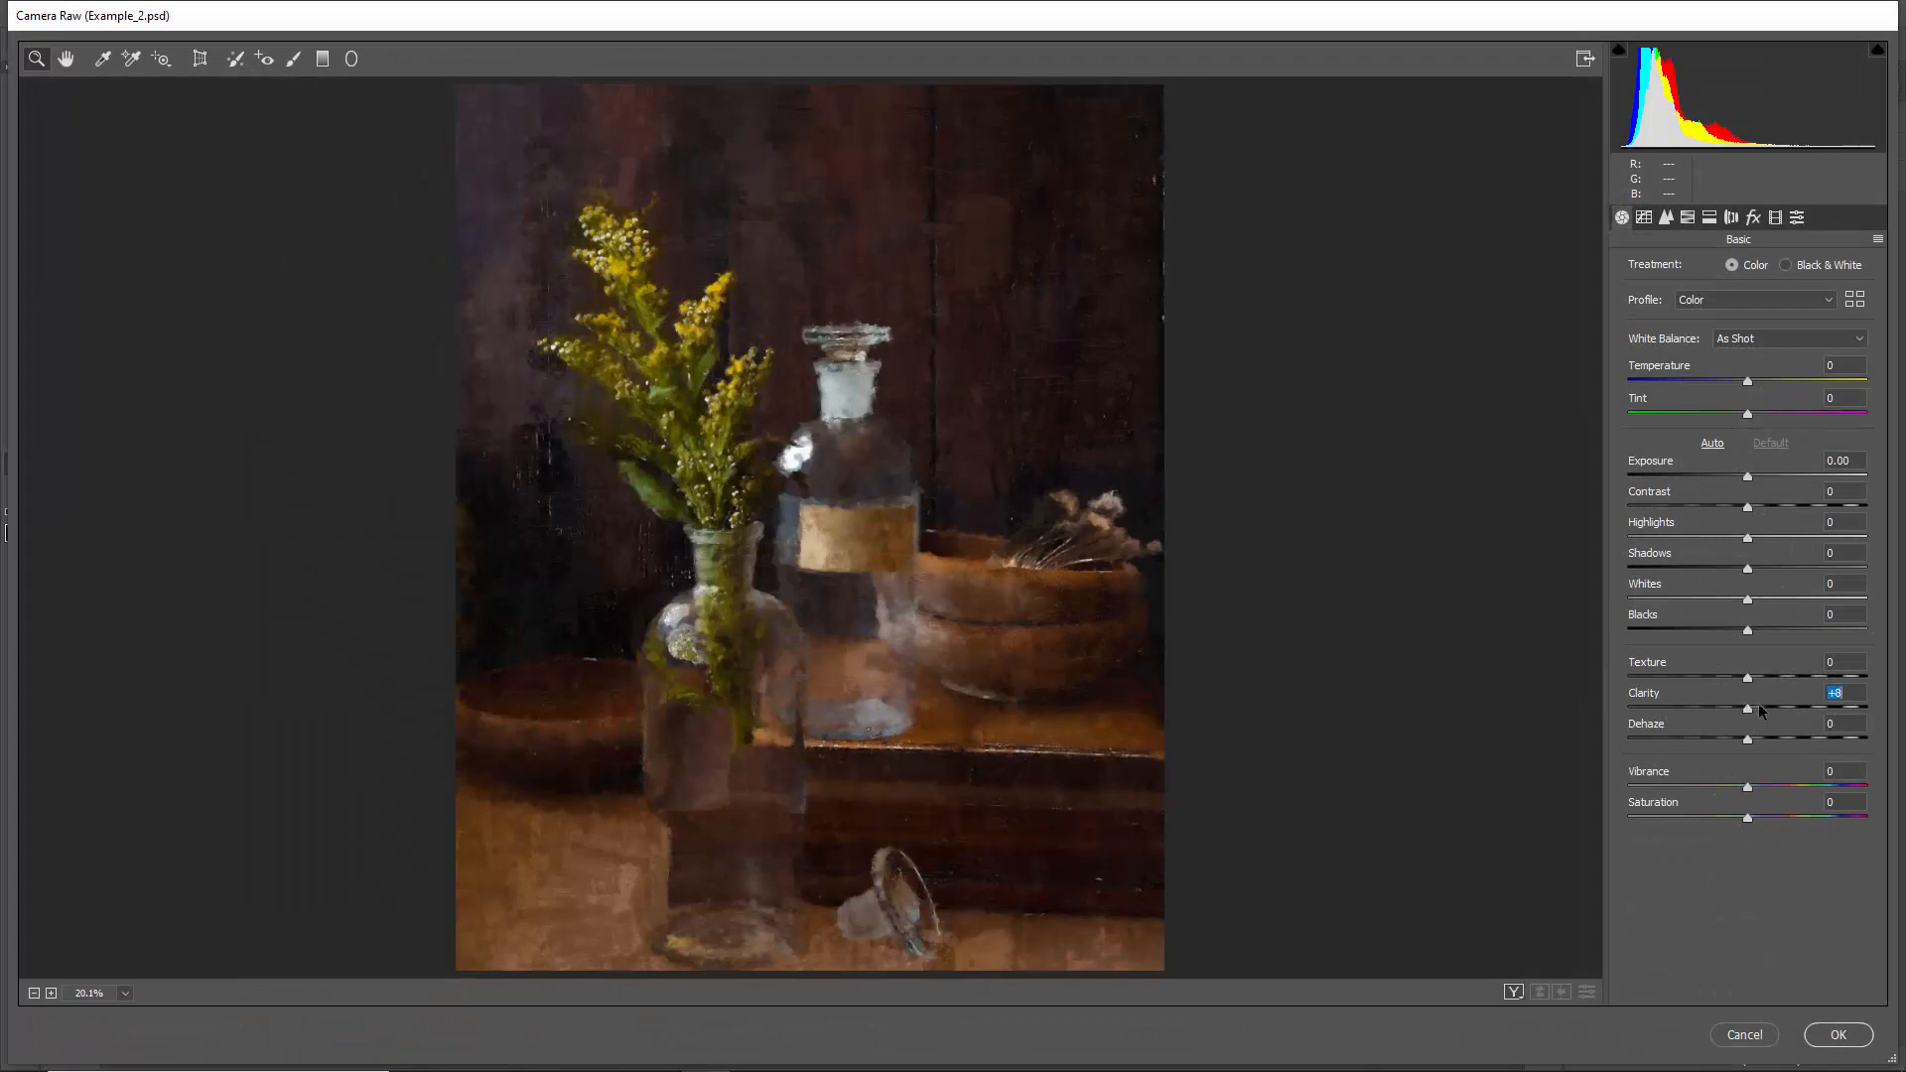
pyautogui.moveTo(1759, 707); pyautogui.dragTo(1763, 711)
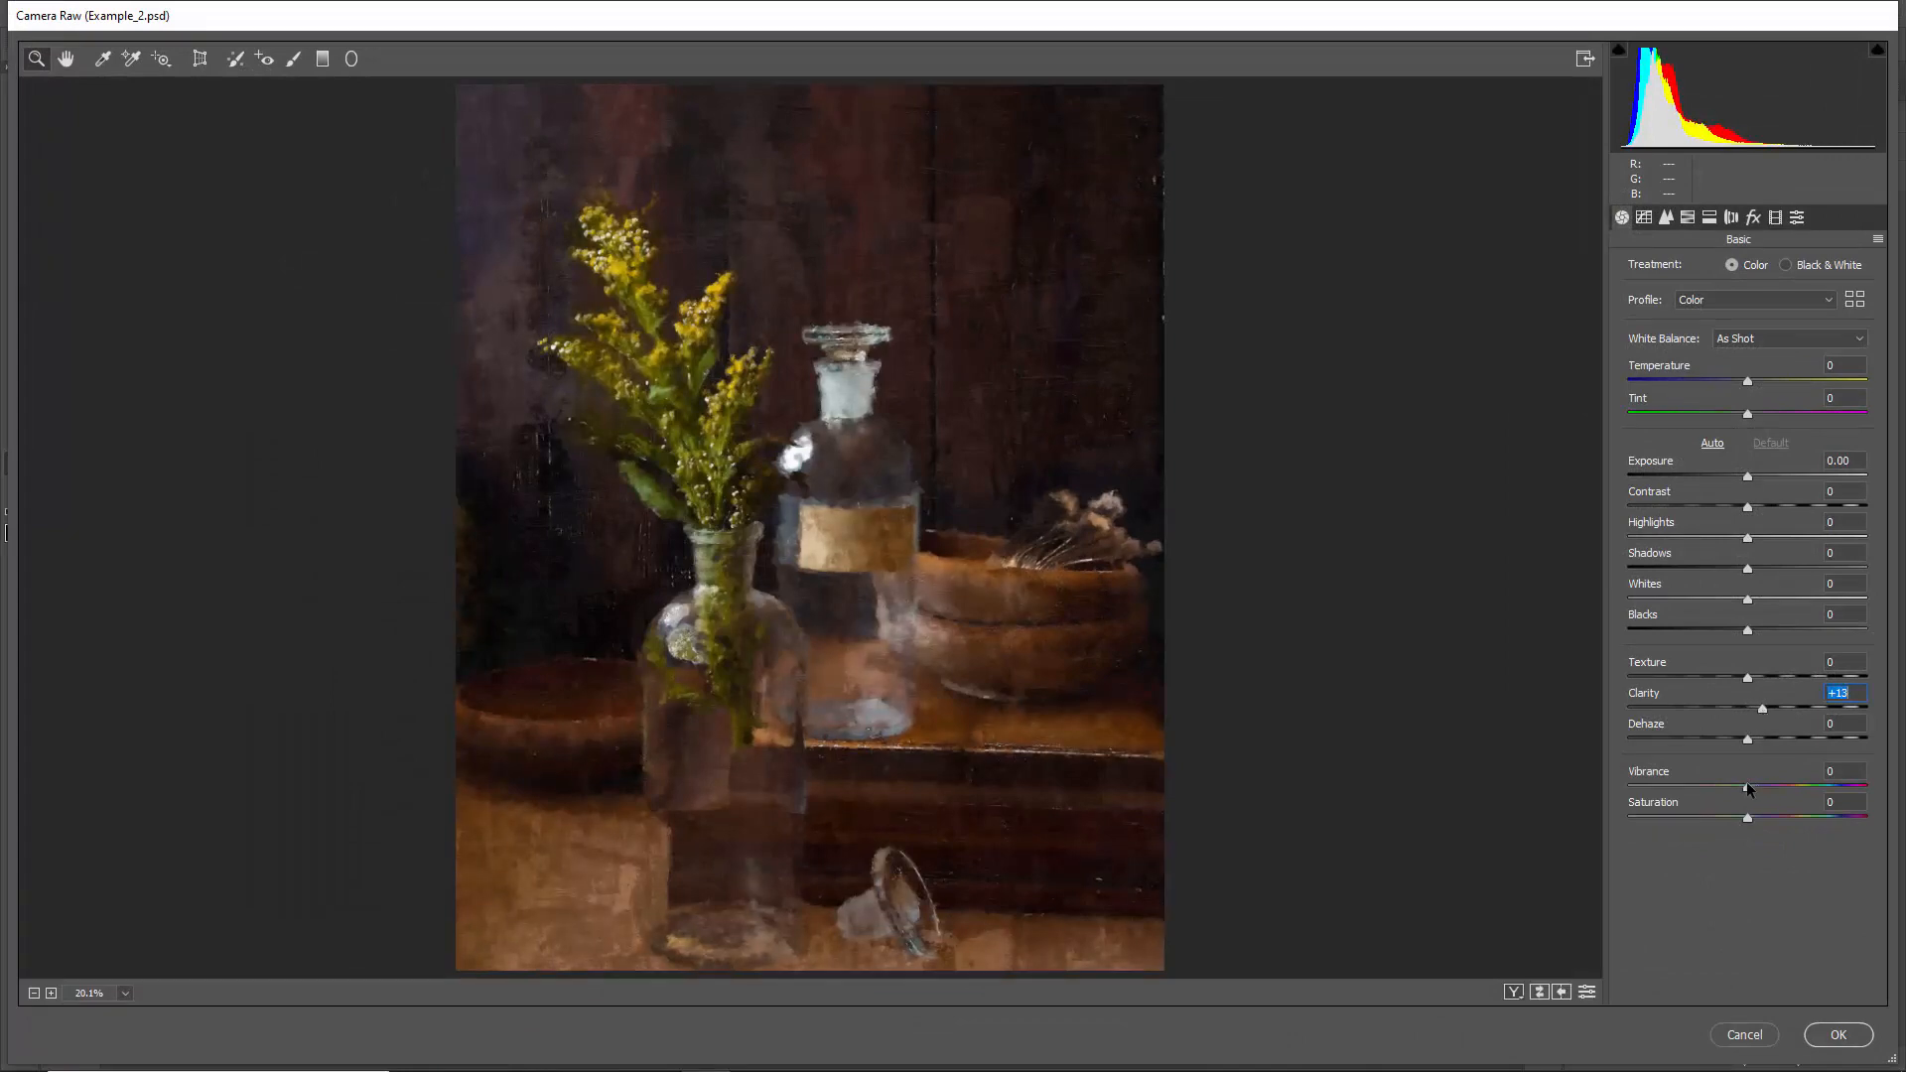
pyautogui.moveTo(1749, 786); pyautogui.dragTo(1776, 783)
pyautogui.moveTo(1749, 632); pyautogui.dragTo(1738, 631)
pyautogui.moveTo(1751, 638); pyautogui.dragTo(1766, 557)
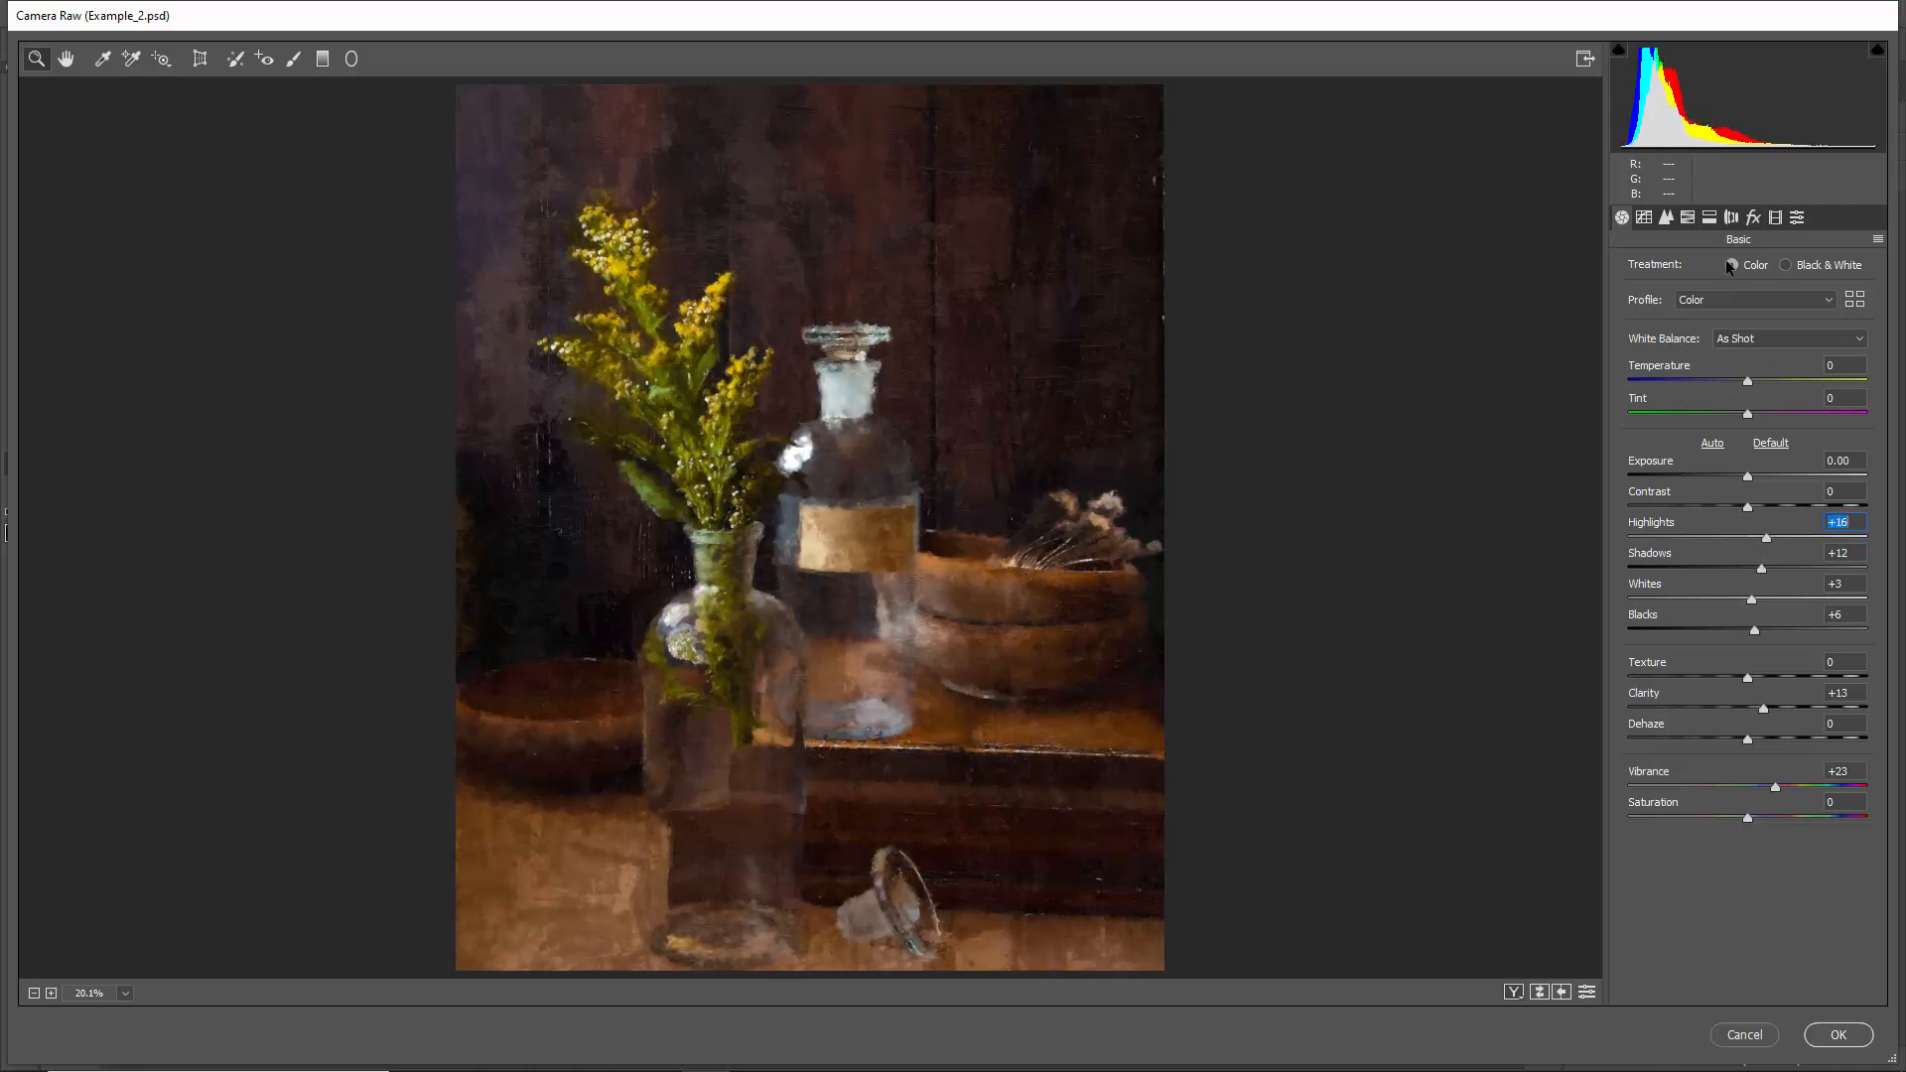
# Step: Choose the Modern 06 profile for the Camera Raw adjustment and set its amount to 23
pyautogui.click(1854, 299)
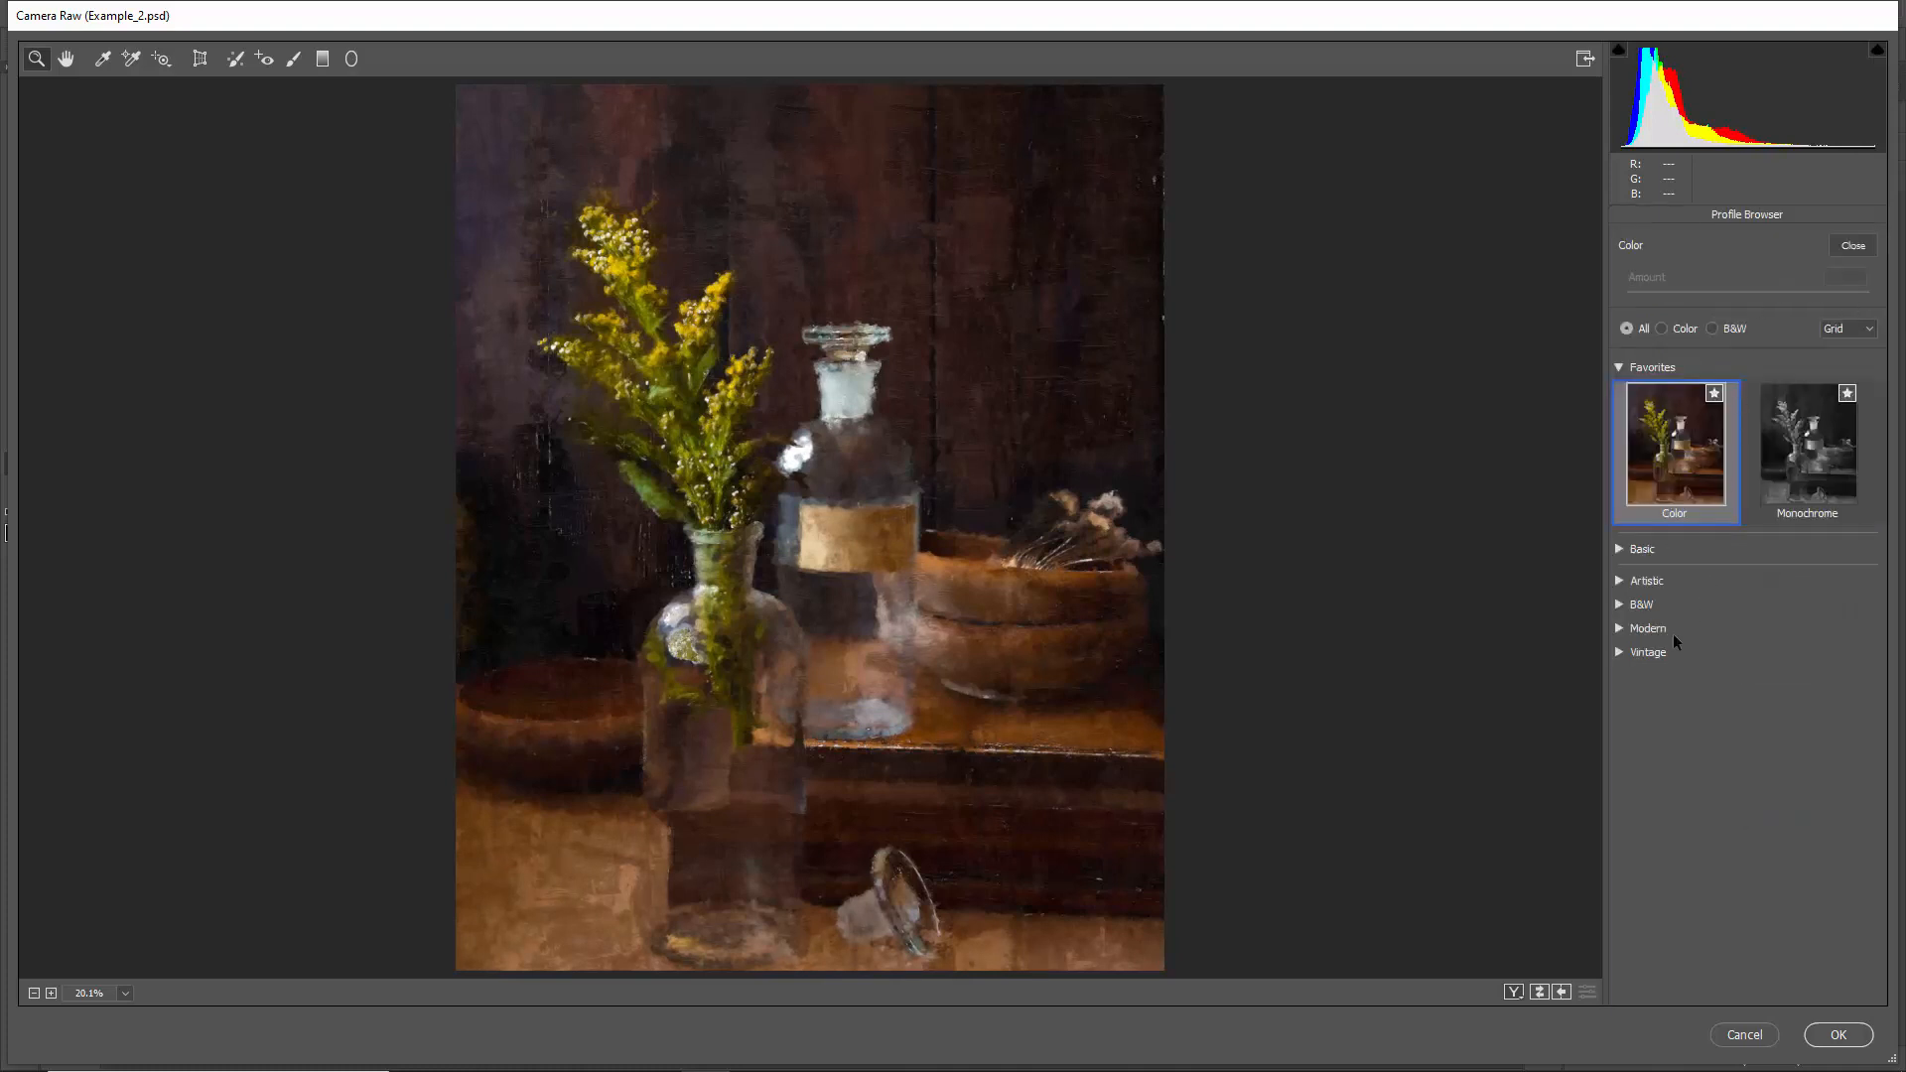
pyautogui.click(1647, 627)
pyautogui.scroll(-3, 1687, 635)
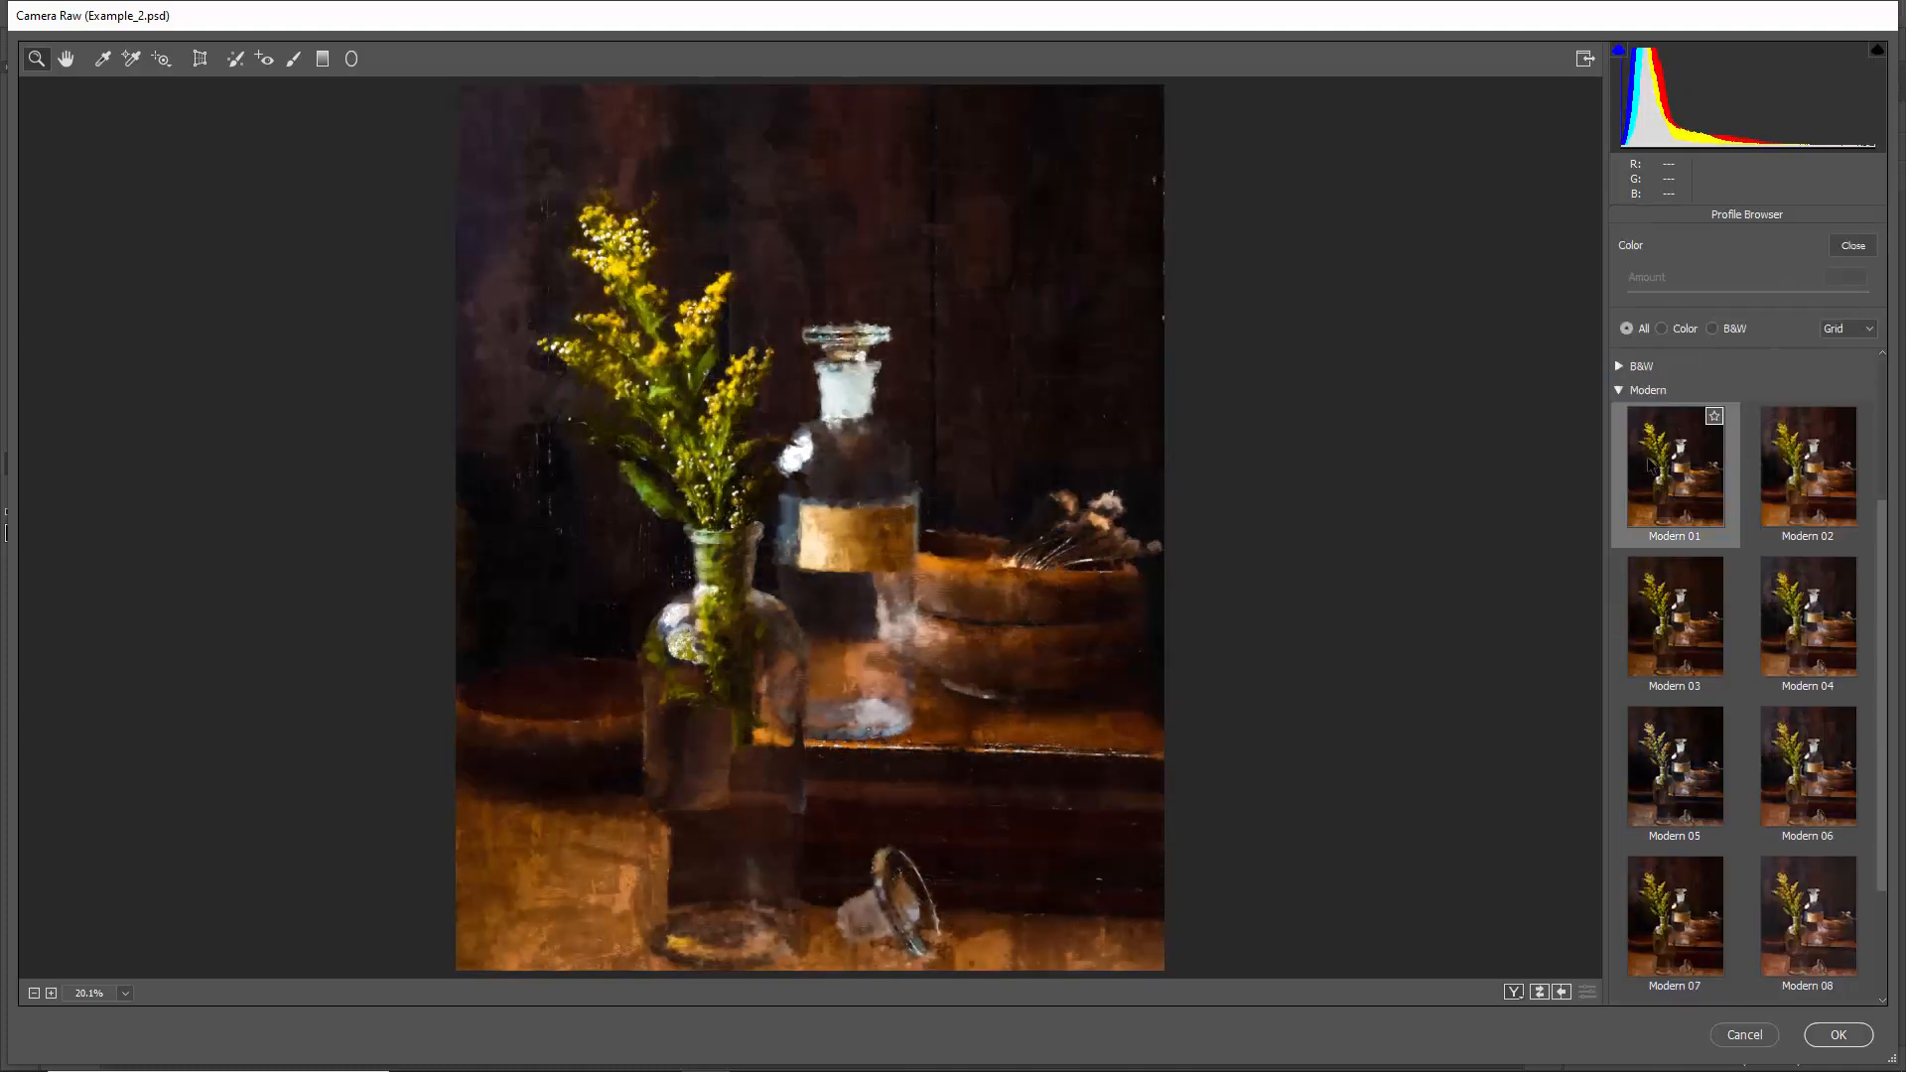
pyautogui.click(1811, 742)
pyautogui.moveTo(1743, 290); pyautogui.dragTo(1655, 291)
pyautogui.click(1852, 247)
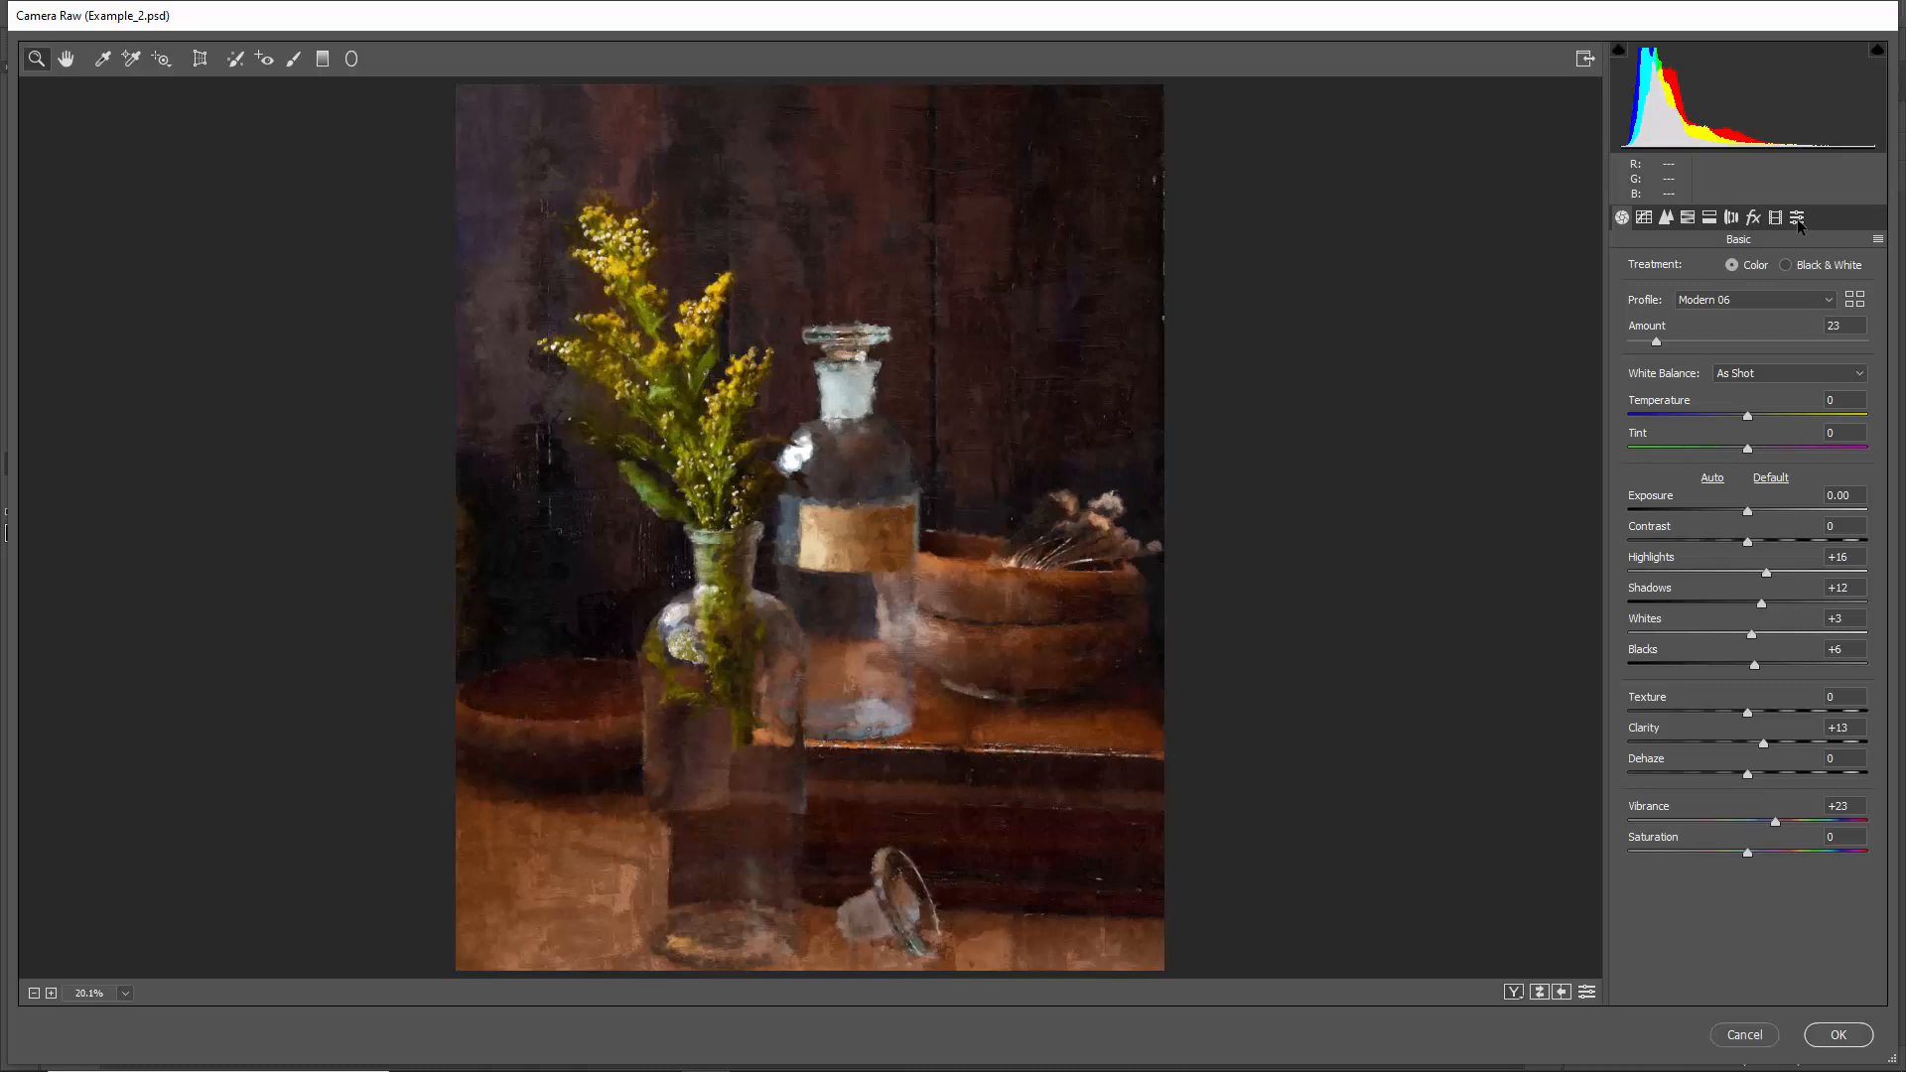
# Step: Add the Medium sharpening and Light vignetting presets, and apply the Camera Raw Filter to Layer 1
pyautogui.click(1798, 219)
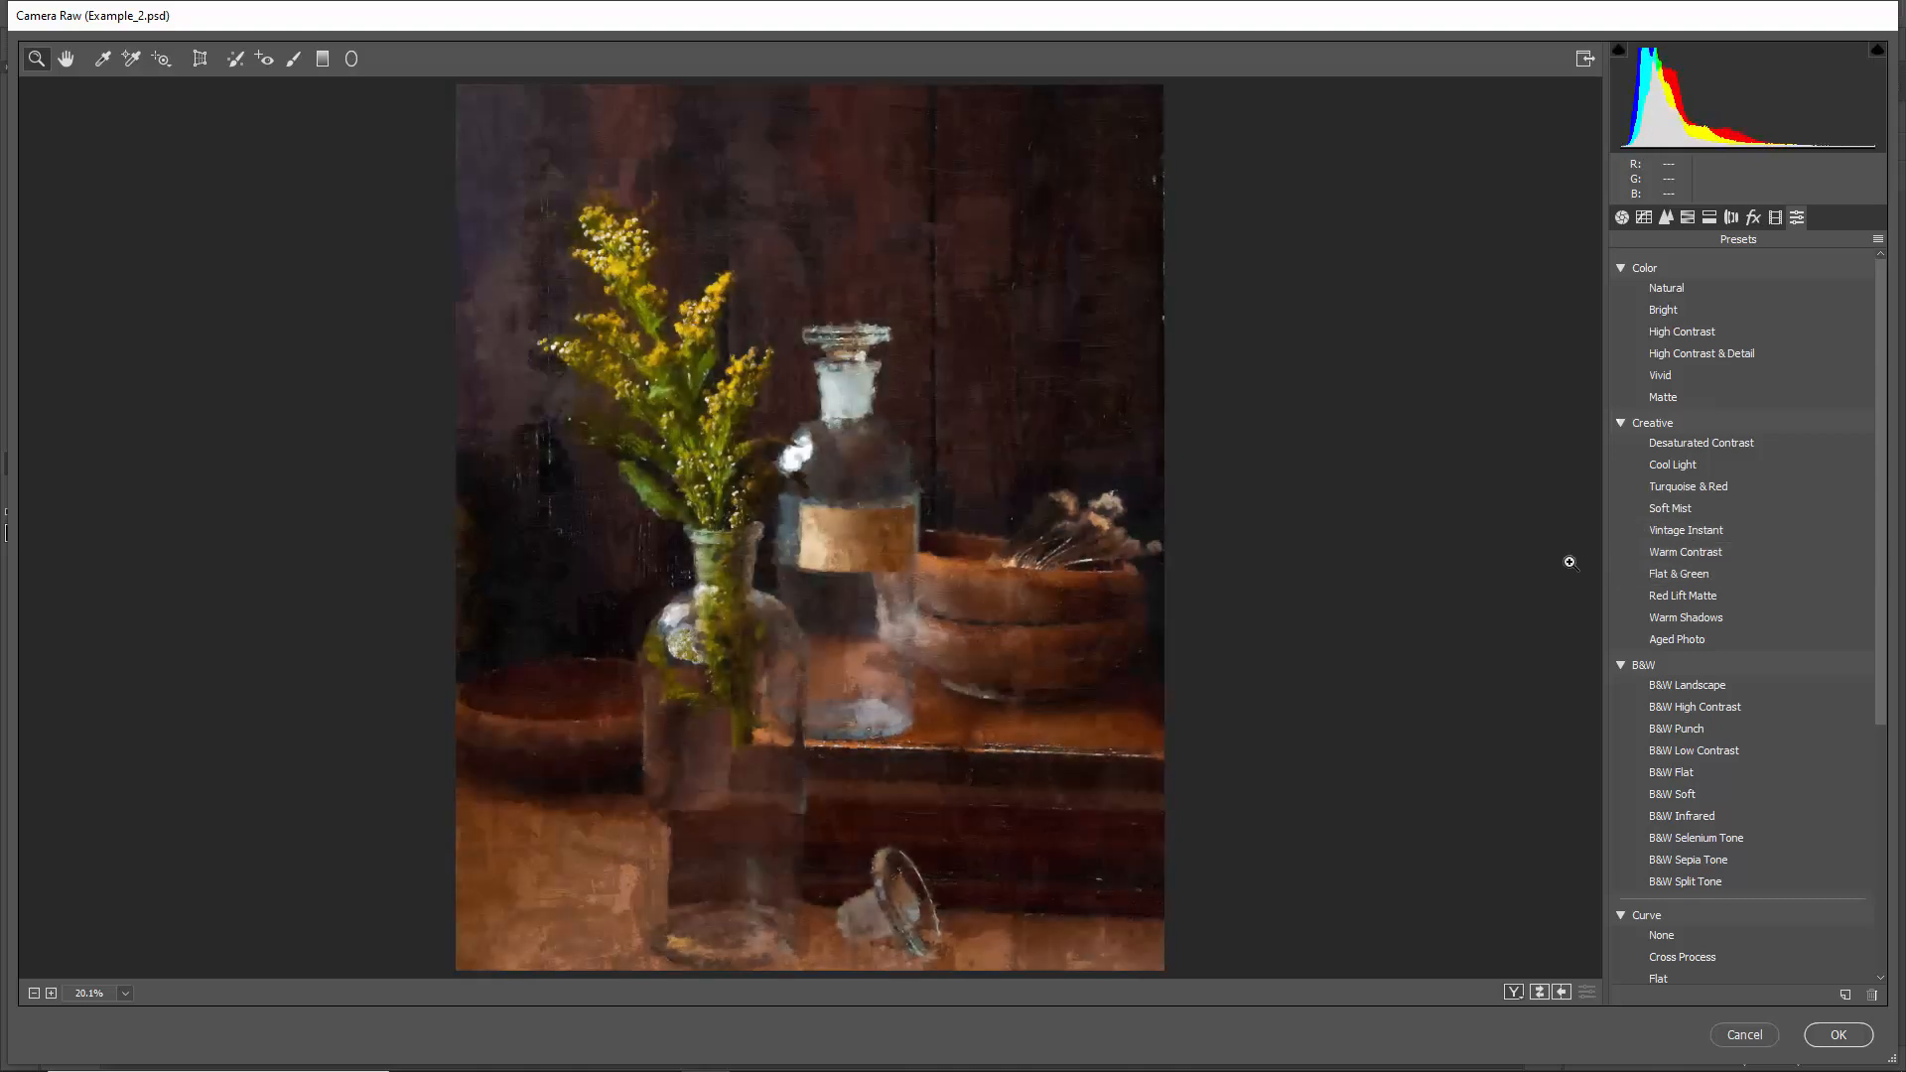
pyautogui.scroll(-3, 1748, 592)
pyautogui.scroll(-1, 1746, 605)
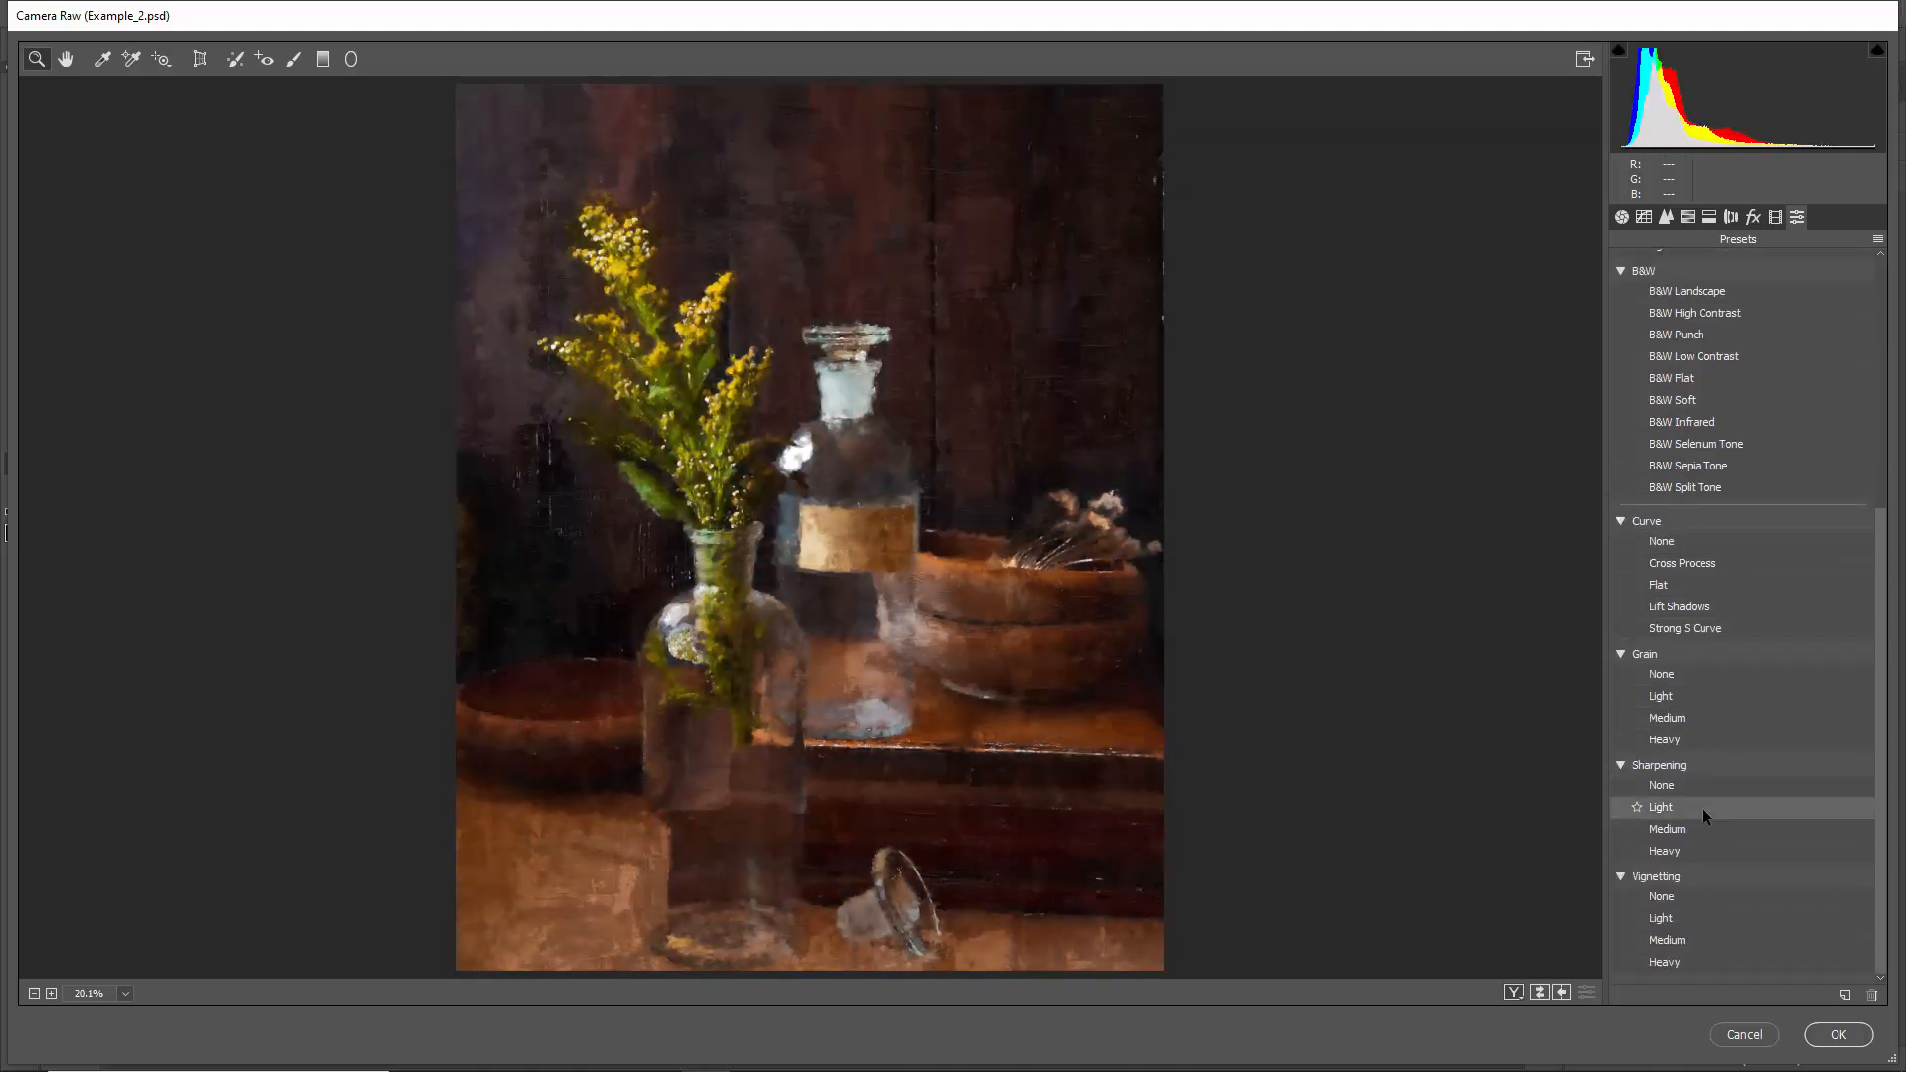
pyautogui.click(1701, 828)
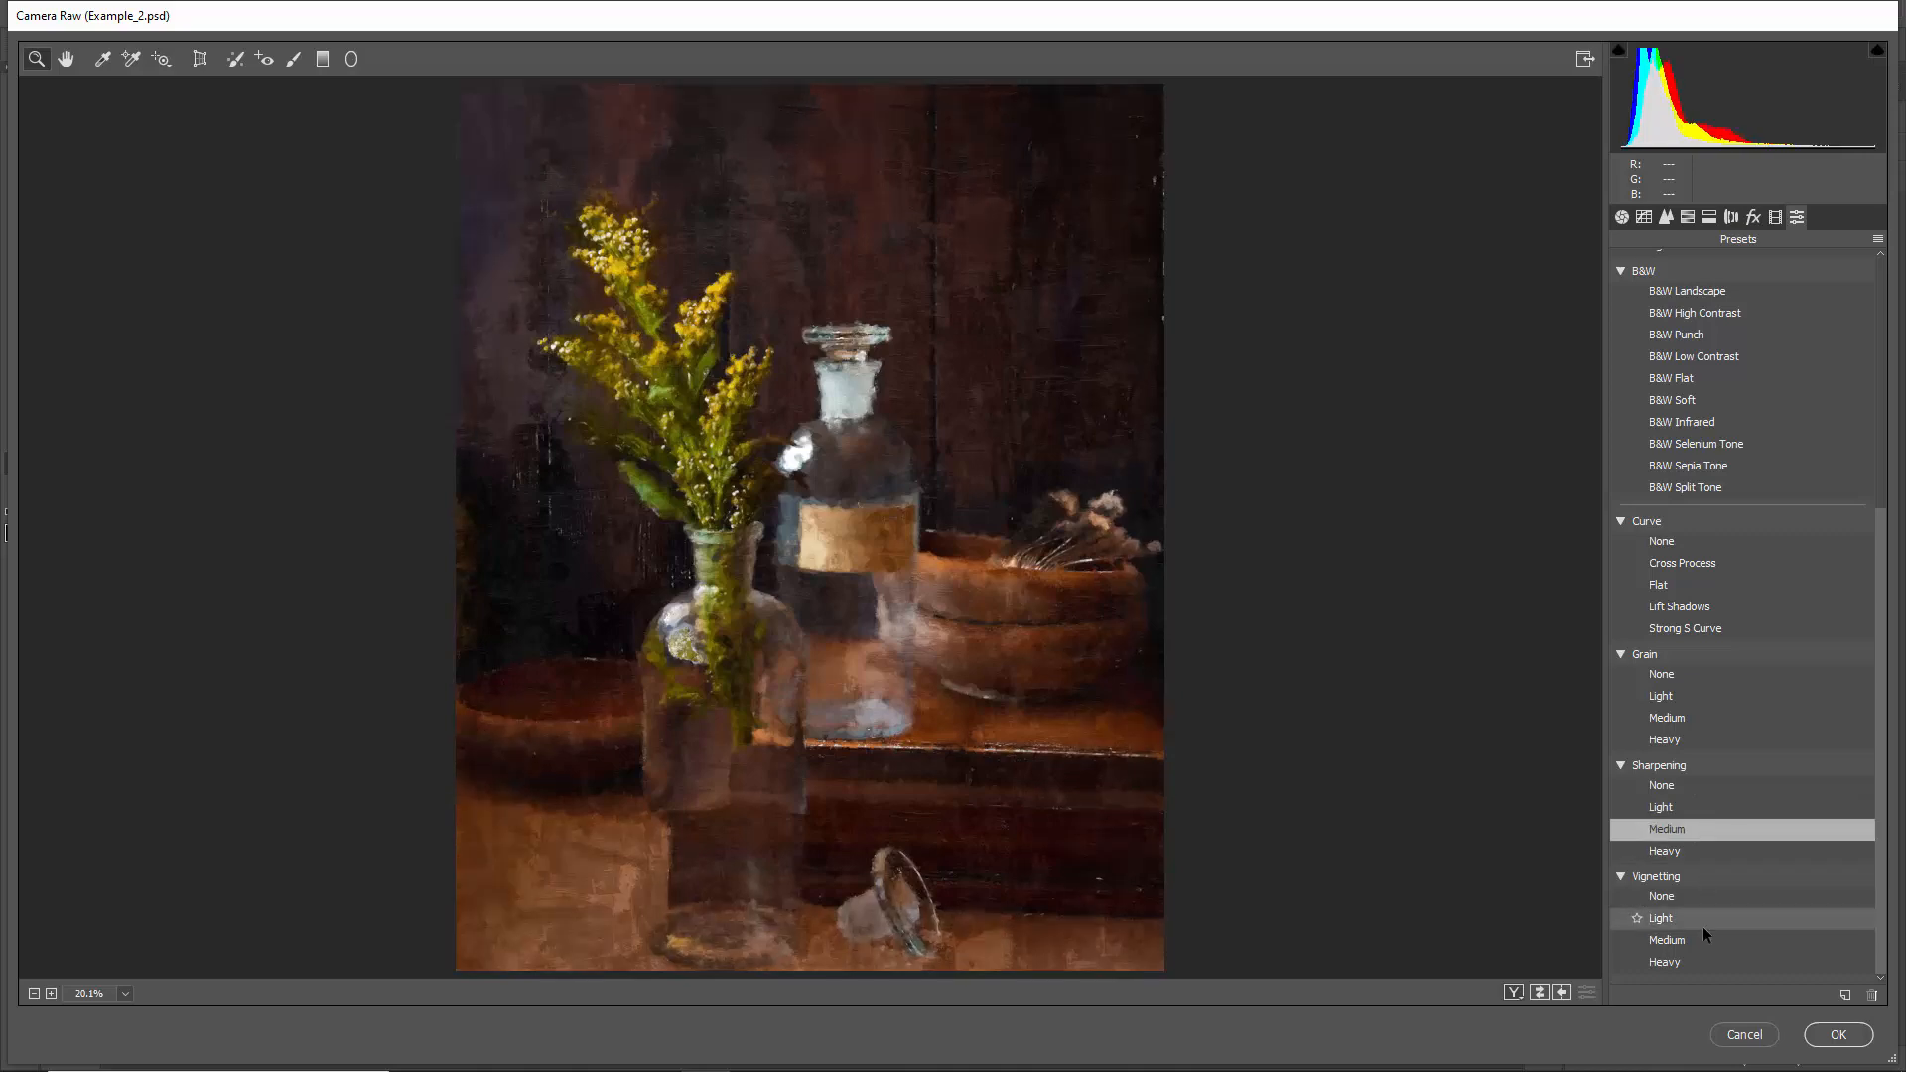
pyautogui.click(1700, 926)
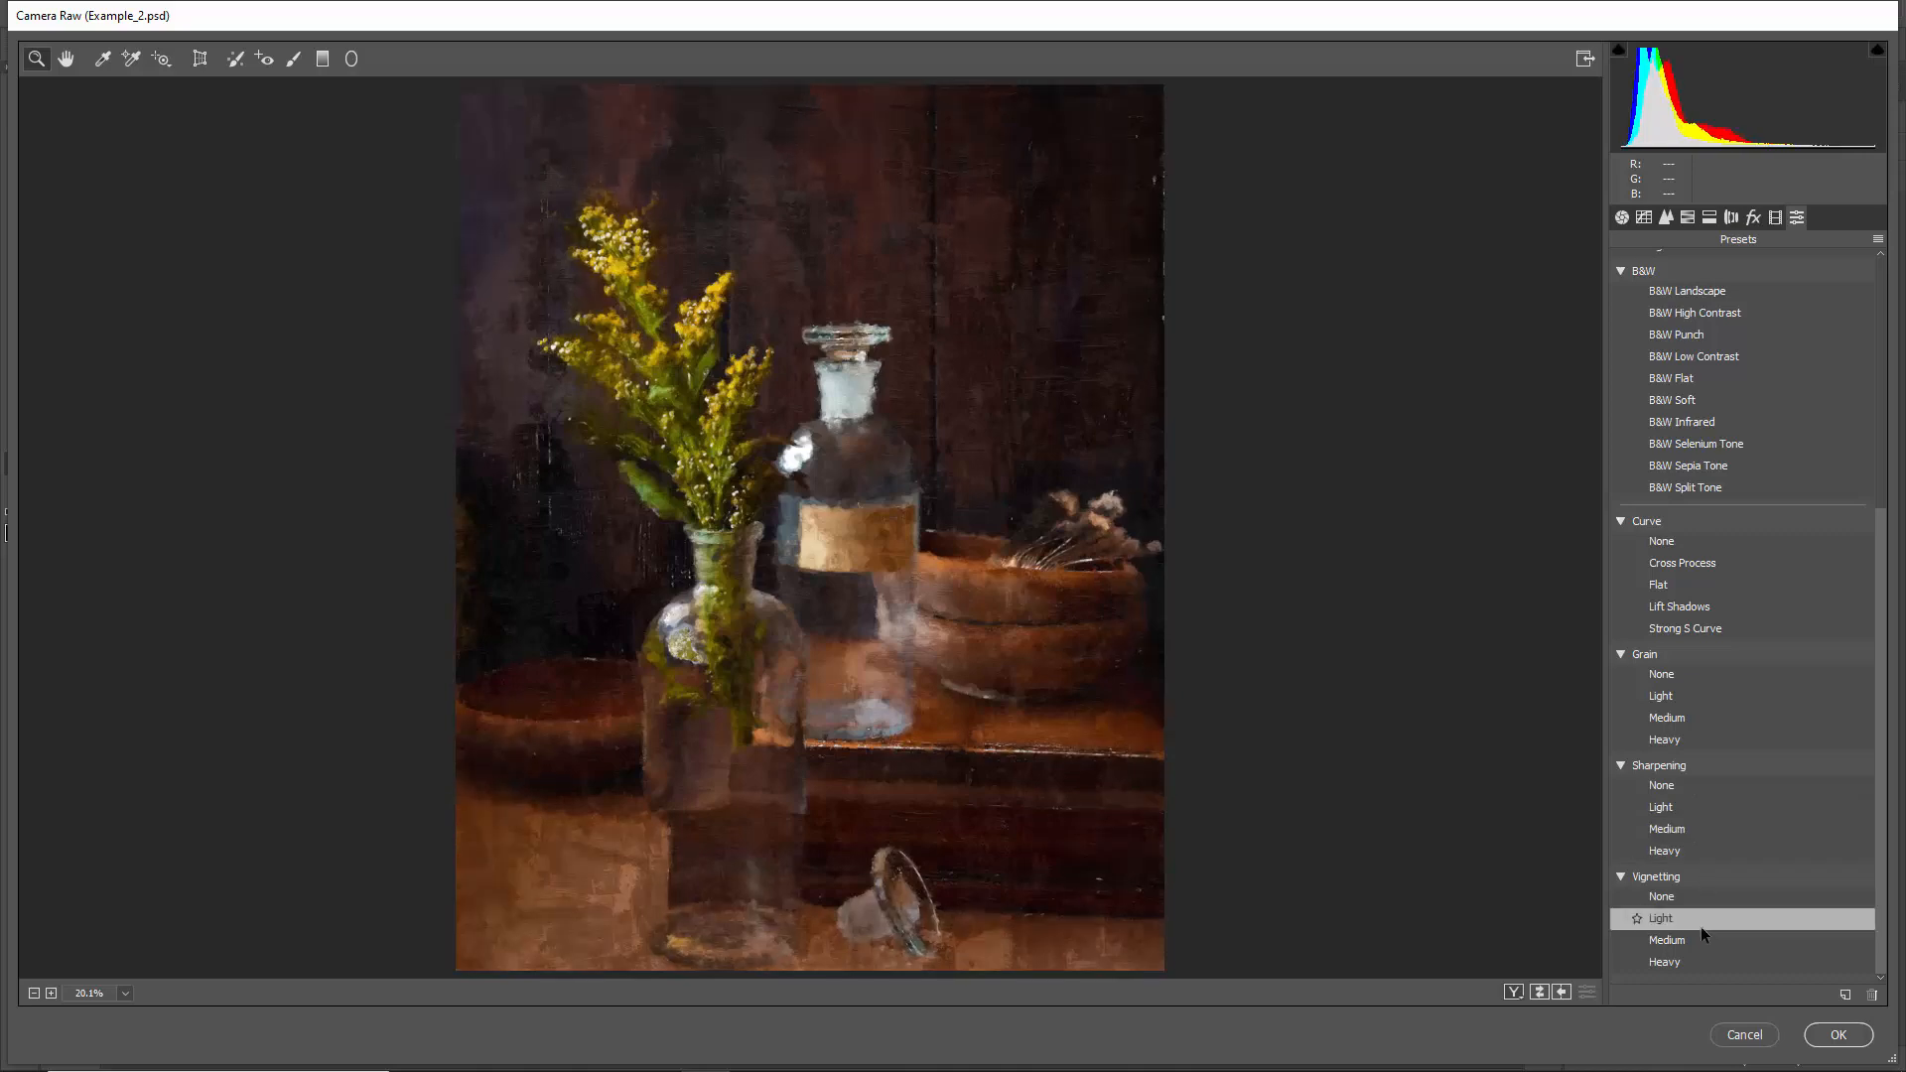
pyautogui.click(1849, 1032)
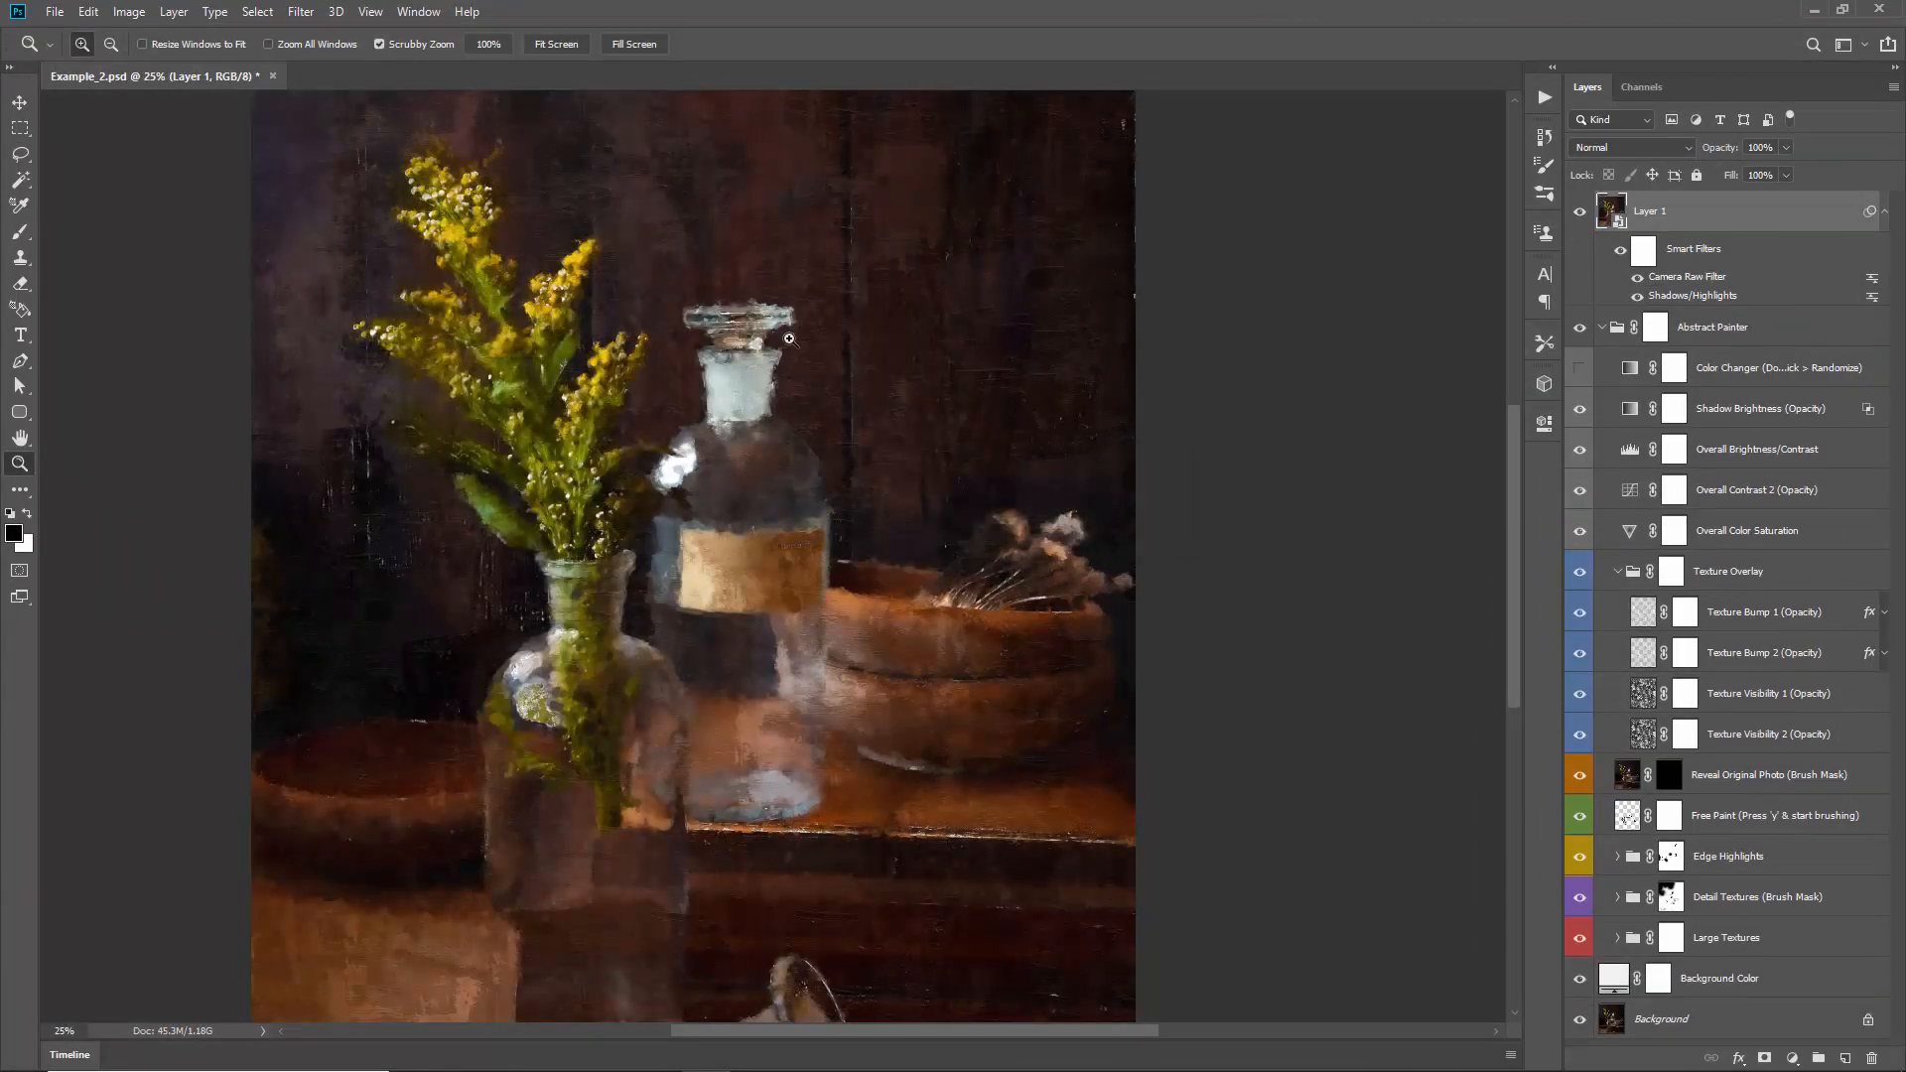
# Step: Compare the painting with and without the filtered Layer 1 by switching its visibility repeatedly
pyautogui.moveTo(808, 373); pyautogui.dragTo(837, 292)
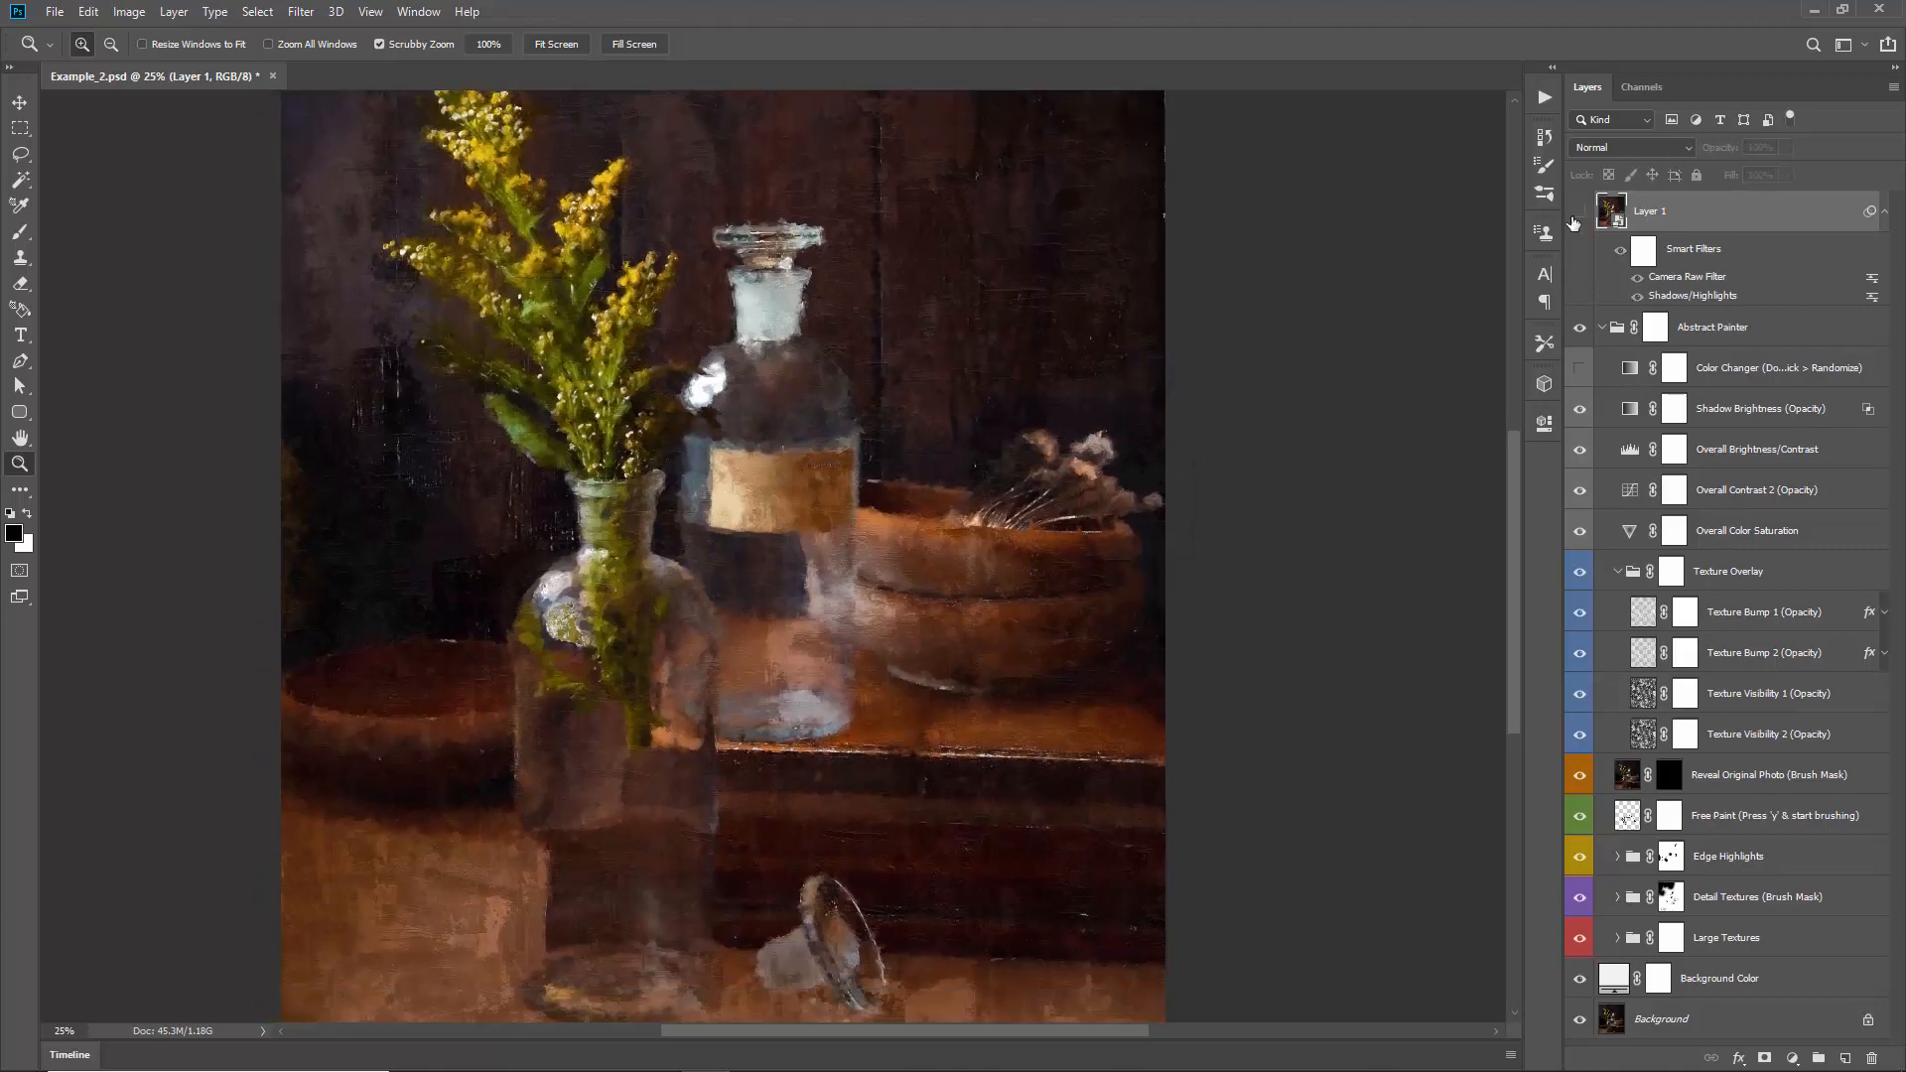
pyautogui.click(1575, 215)
pyautogui.click(1575, 214)
pyautogui.click(1578, 213)
pyautogui.click(1577, 212)
pyautogui.click(1577, 212)
pyautogui.click(1574, 214)
pyautogui.click(1574, 215)
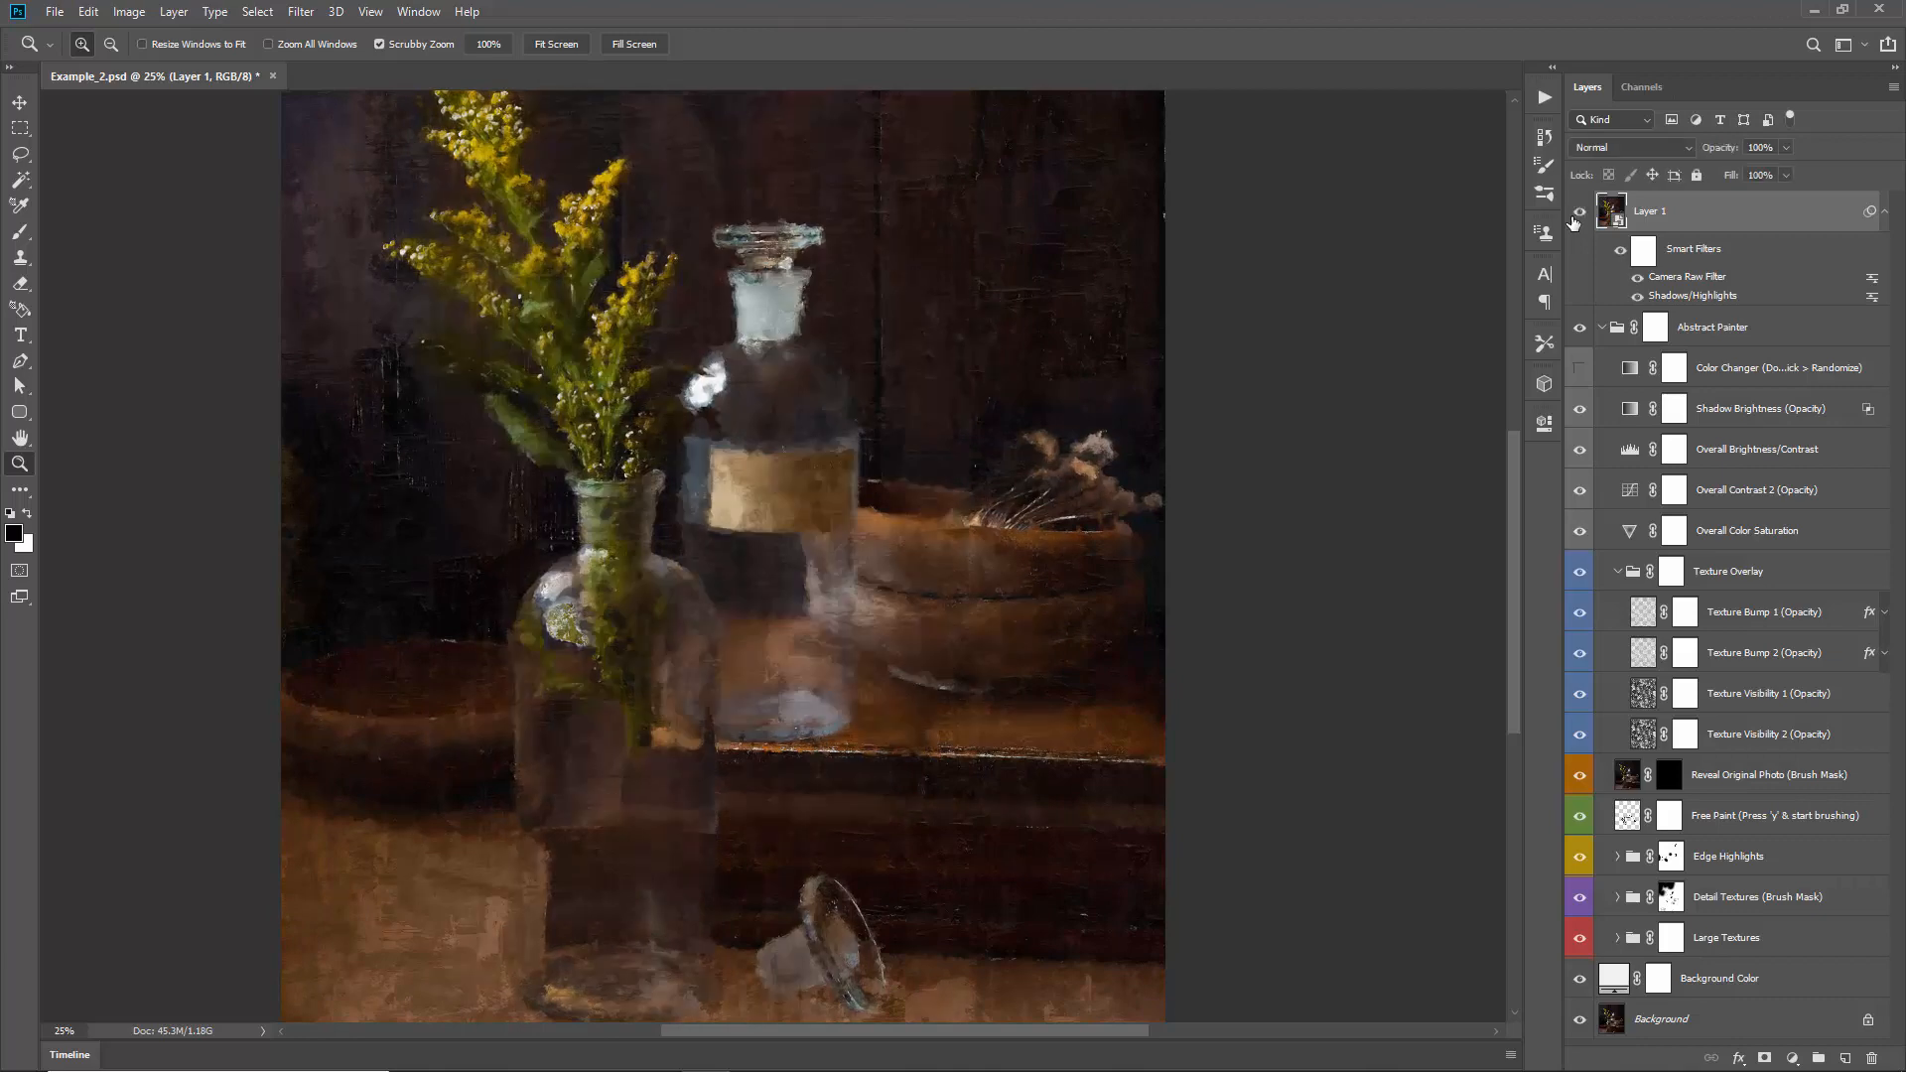
pyautogui.click(1574, 215)
# Step: Collapse the Abstract Painter group and Layer 1's smart filter list, and save the document
pyautogui.moveTo(1038, 255); pyautogui.dragTo(1089, 291)
pyautogui.click(1601, 328)
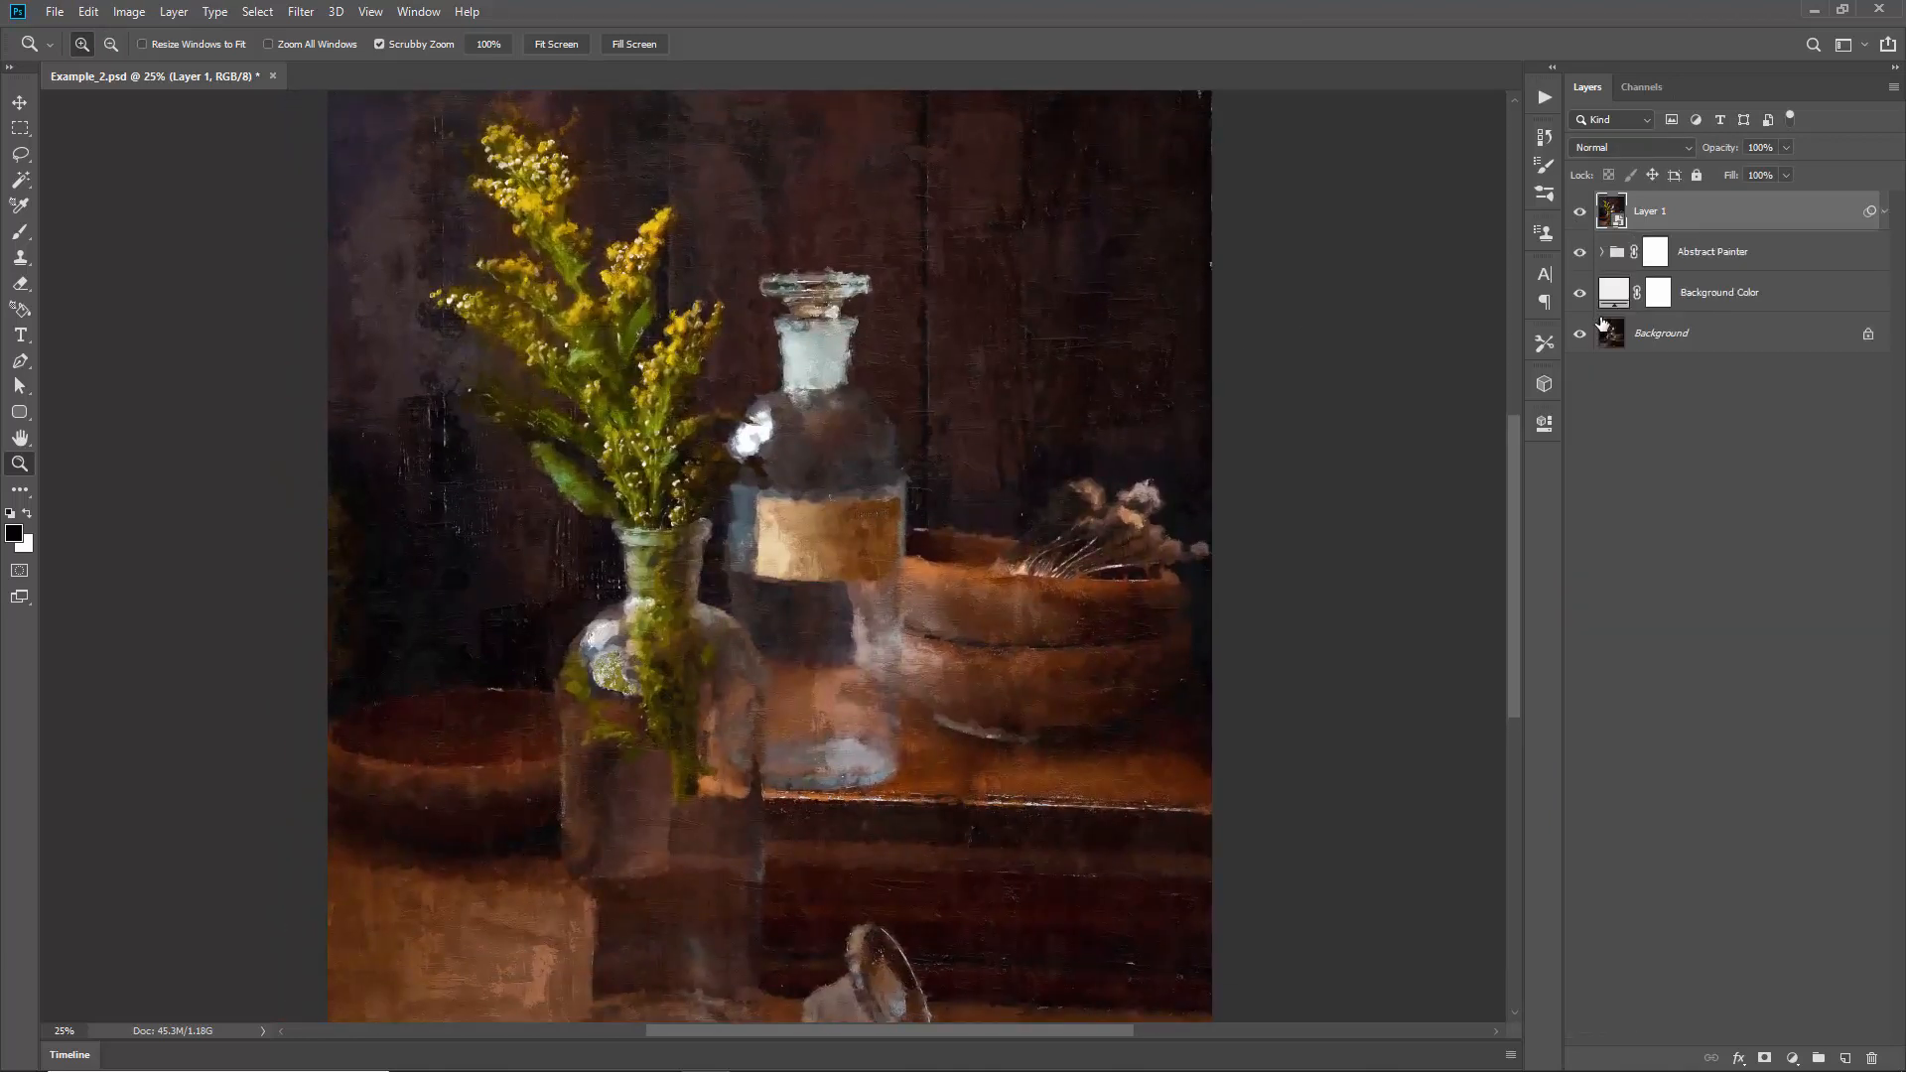
pyautogui.moveTo(1579, 213)
pyautogui.mouseDown()
pyautogui.moveTo(1586, 303)
pyautogui.moveTo(1574, 231)
pyautogui.mouseUp()
pyautogui.moveTo(1297, 264); pyautogui.dragTo(1149, 281)
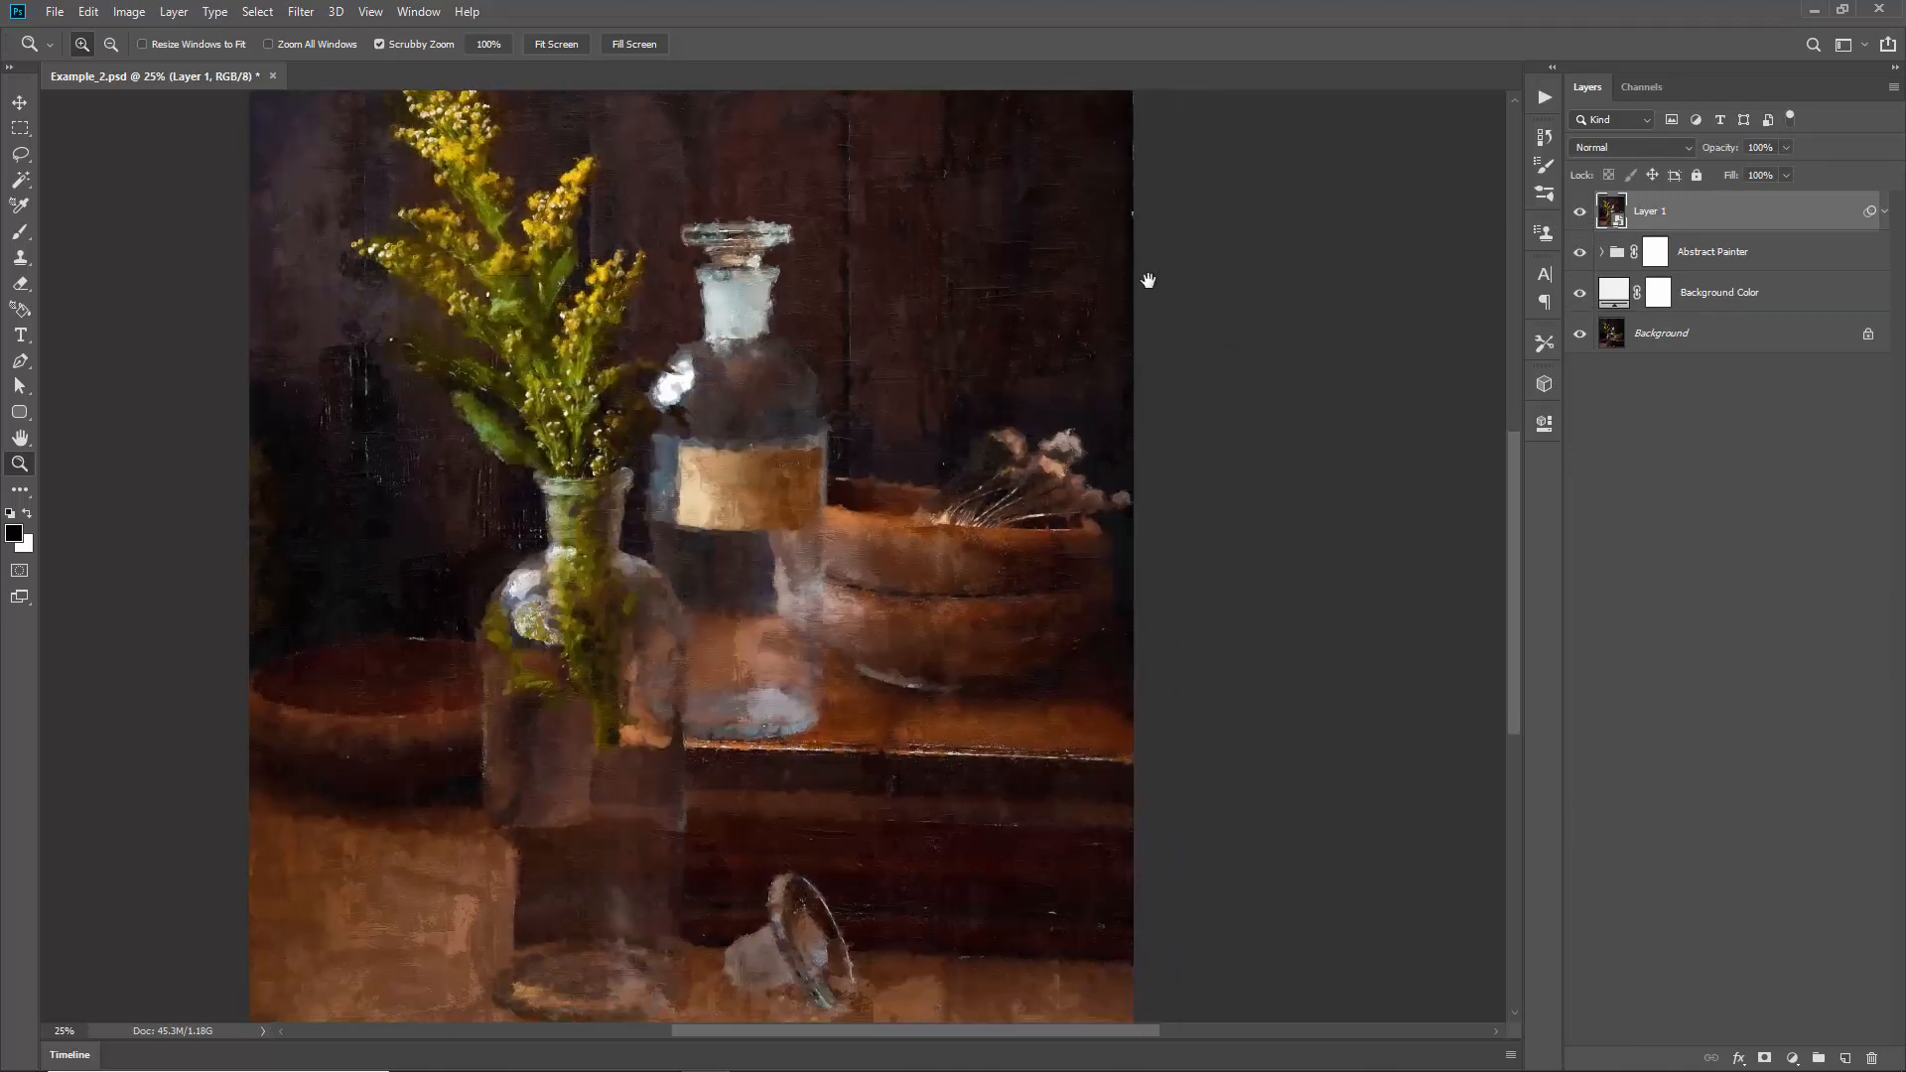
pyautogui.hotkey('ctrl', 's')
pyautogui.press('v')
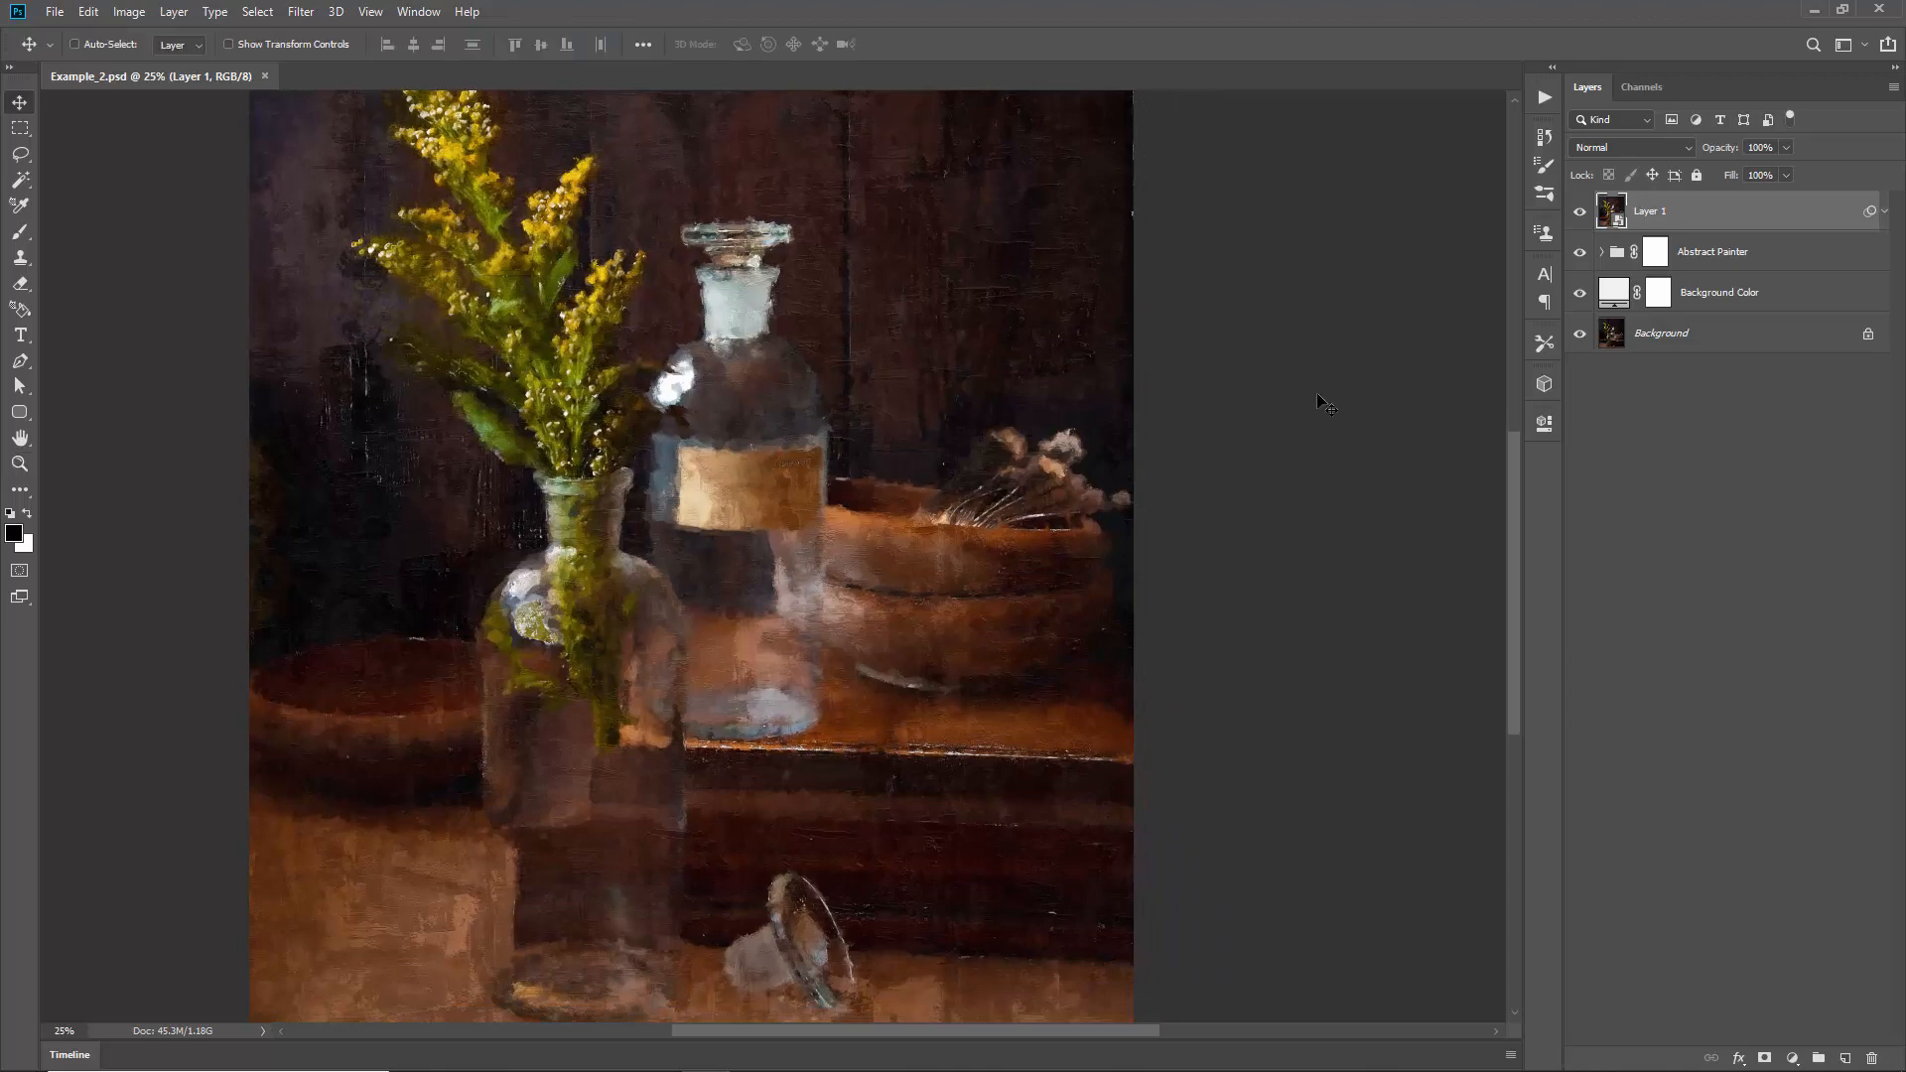